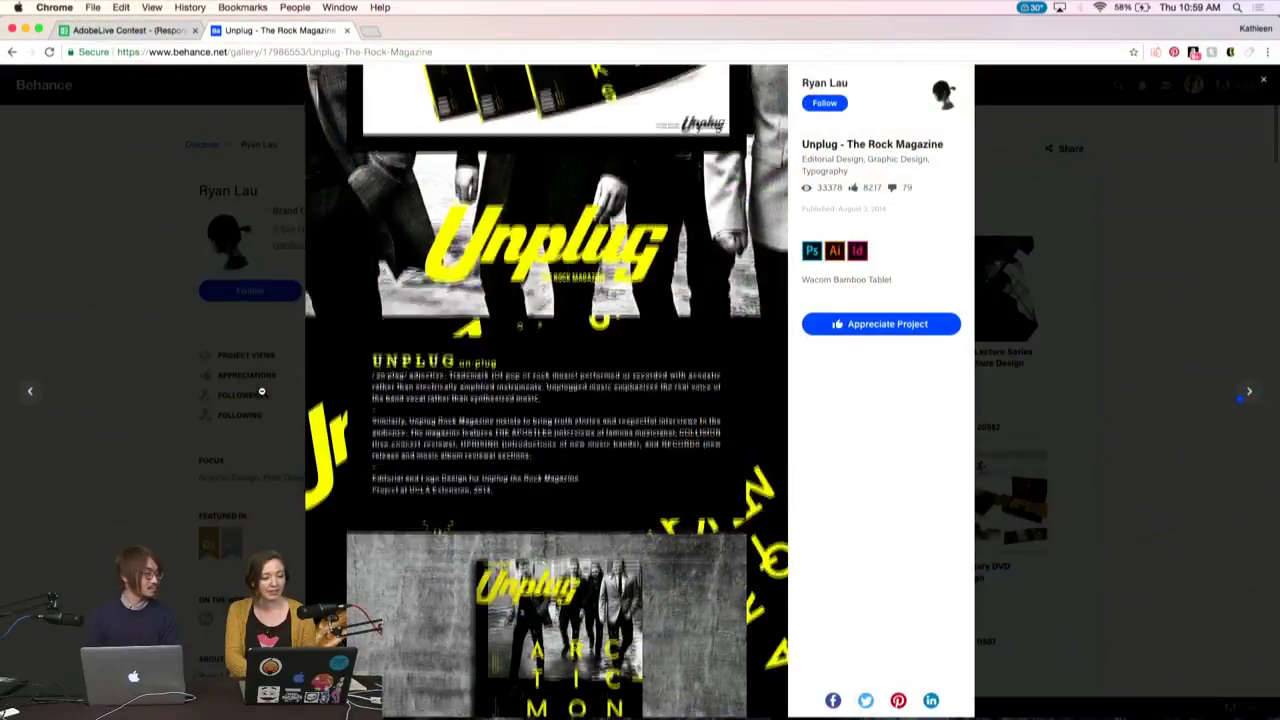
Scroll the Unplug project page past the contents spread to the Nirvana's Tense and We've Raised the Bar spreads
scroll(262, 392, down, 2)
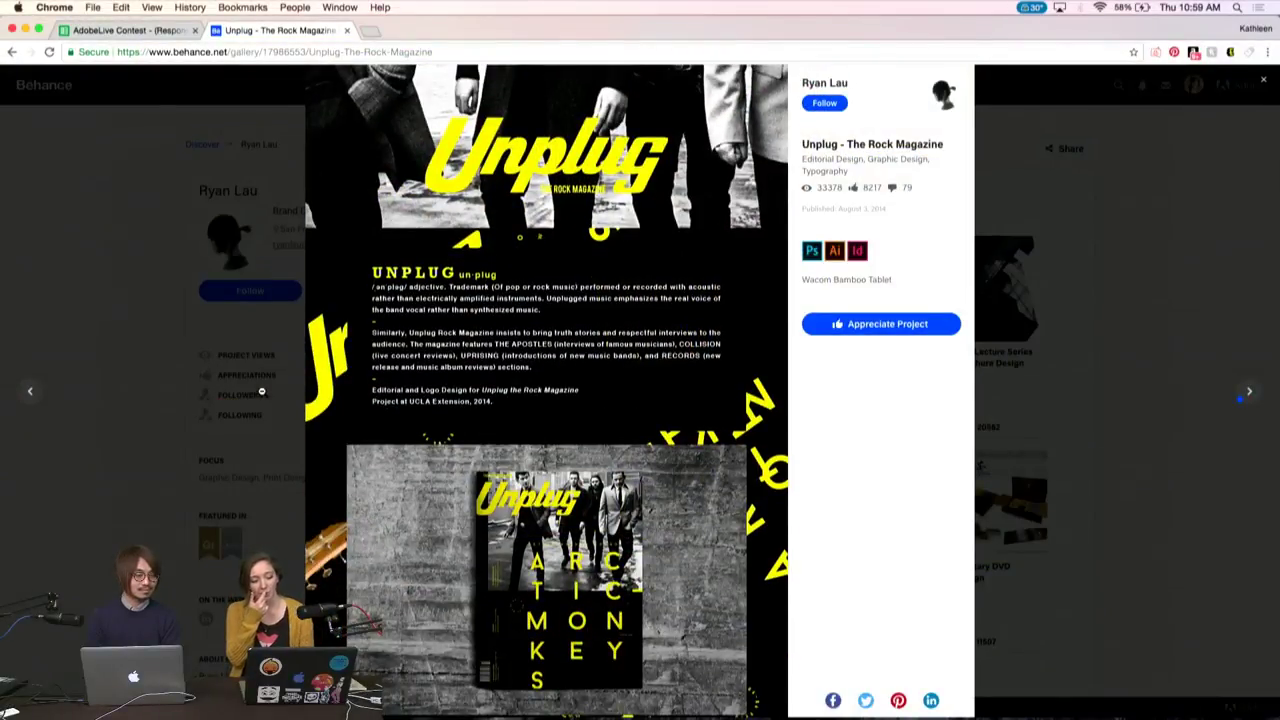
scroll(394, 358, down, 5)
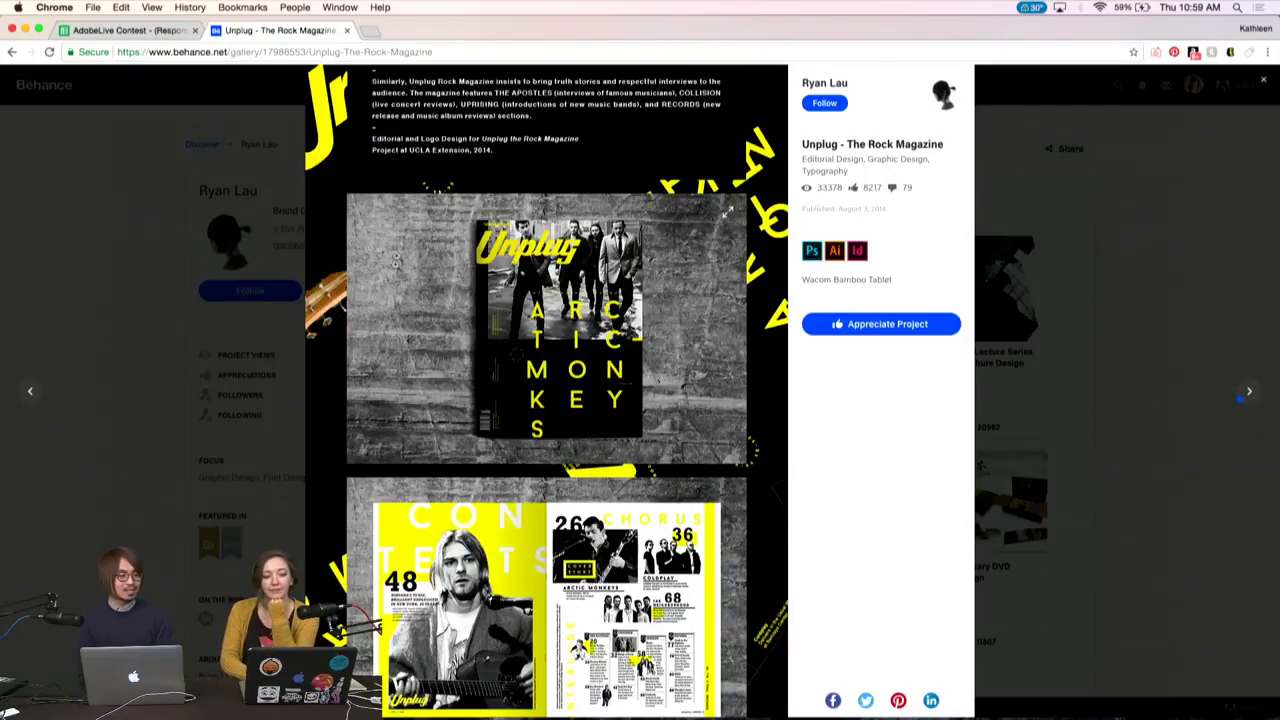
scroll(393, 352, down, 3)
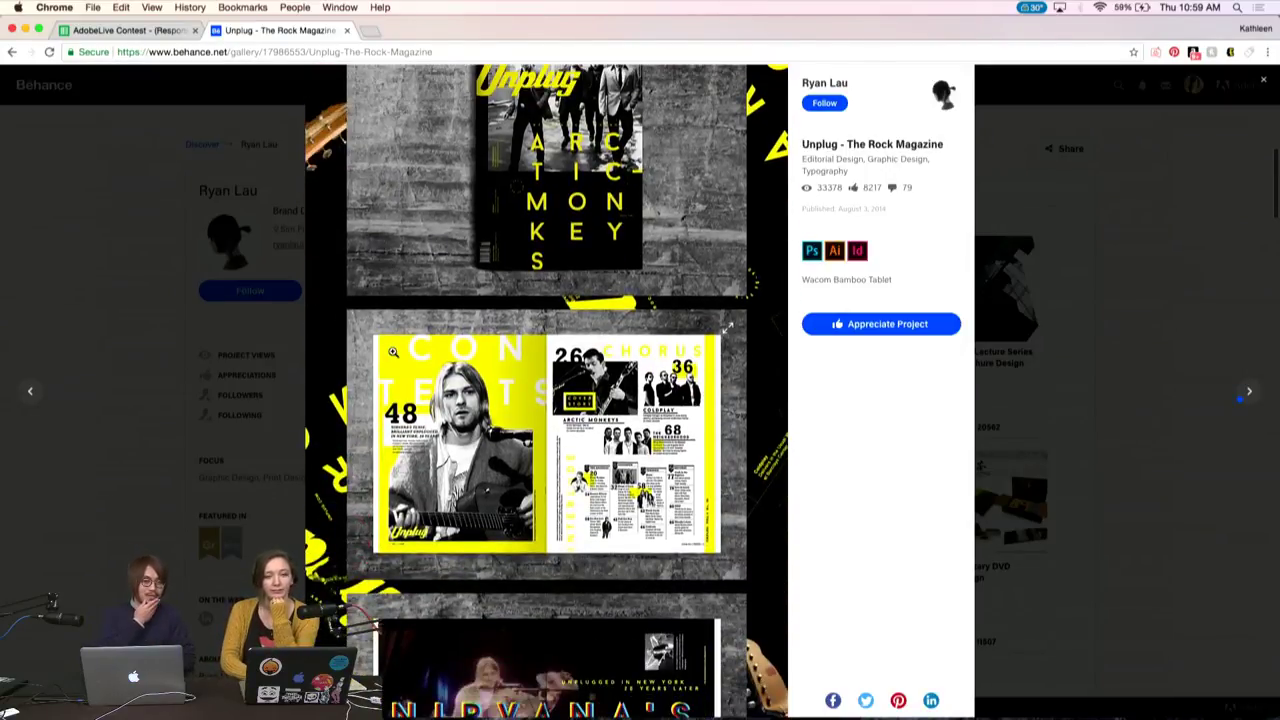
scroll(393, 352, down, 2)
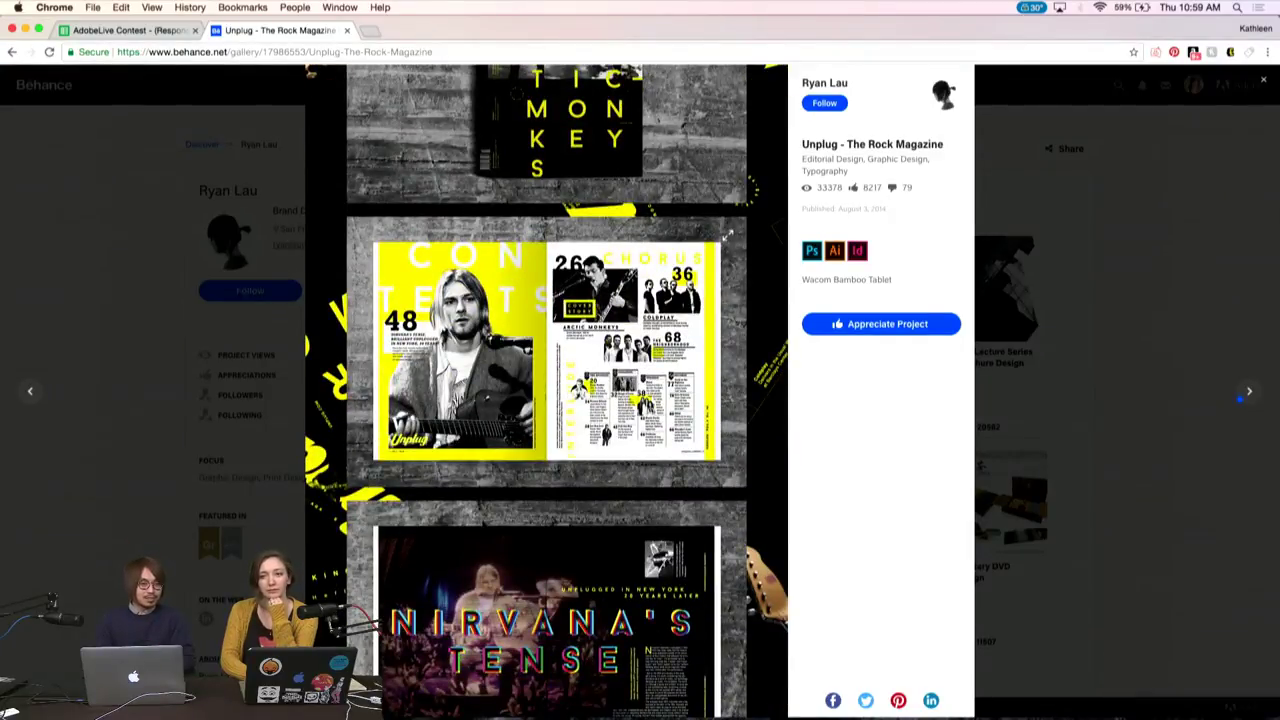
scroll(545, 390, down, 2)
scroll(545, 390, down, 1)
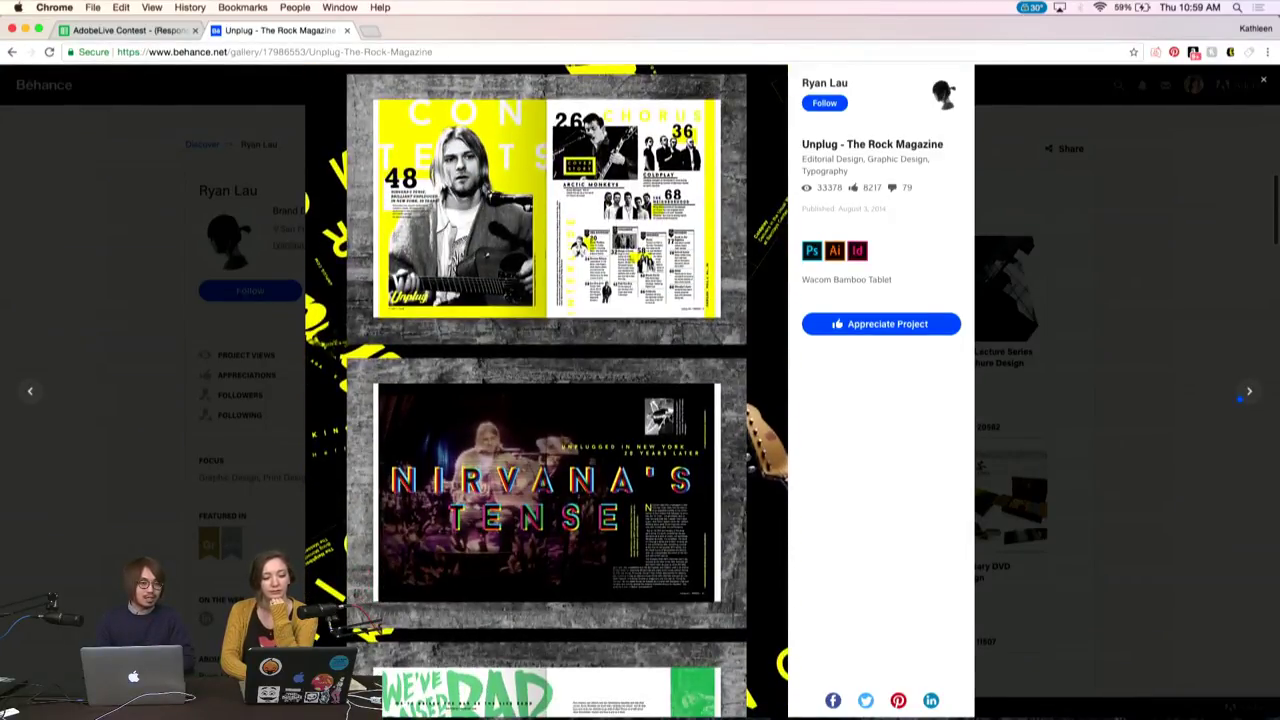
scroll(545, 390, down, 1)
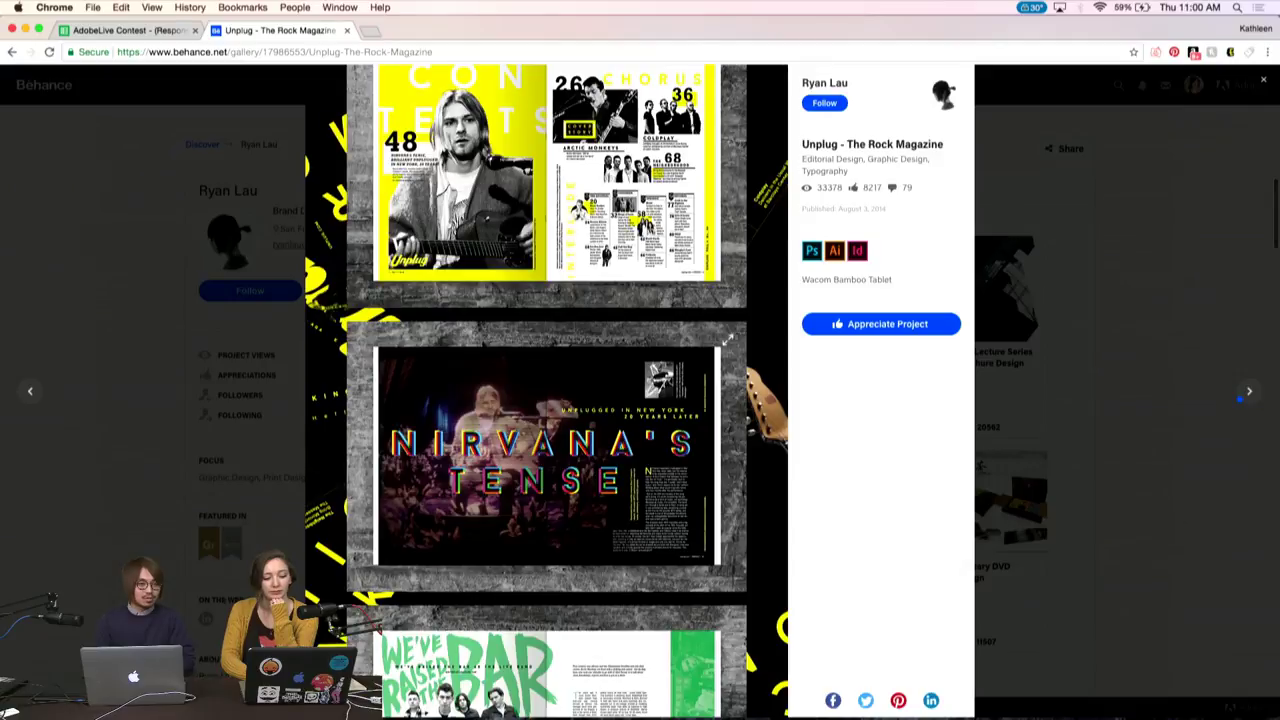
scroll(545, 390, down, 2)
scroll(545, 390, down, 1)
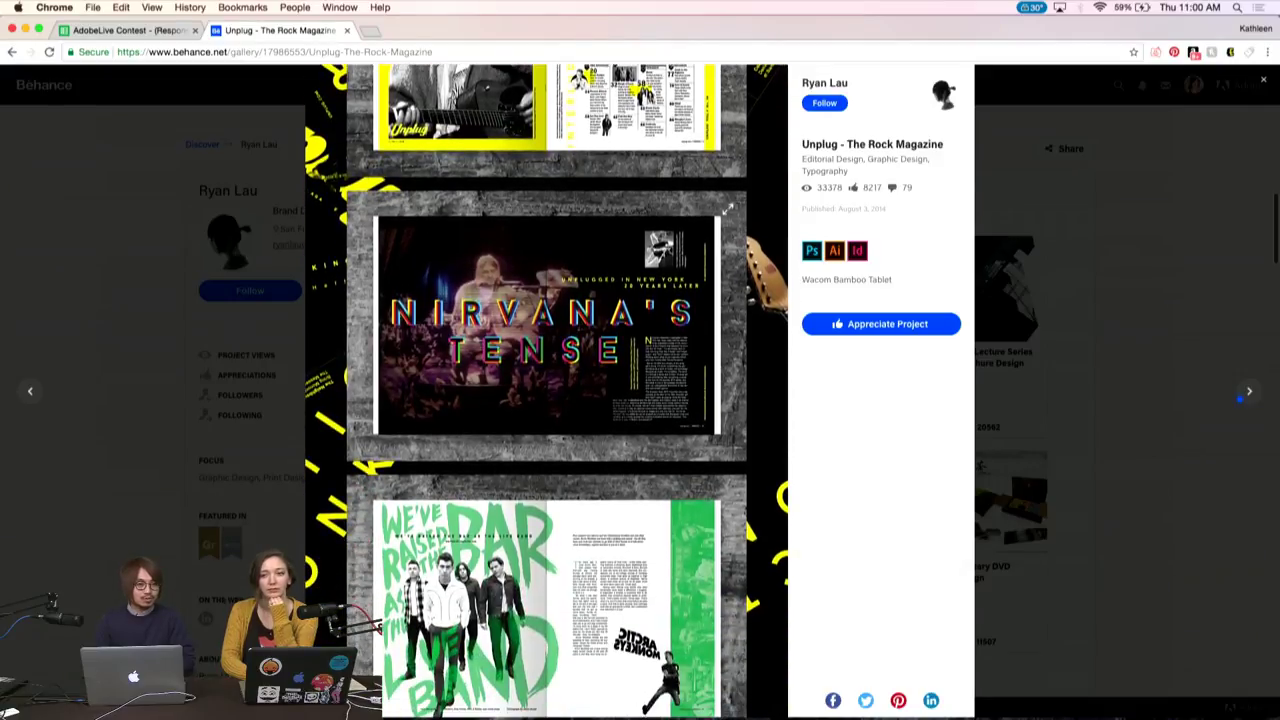
scroll(546, 392, down, 2)
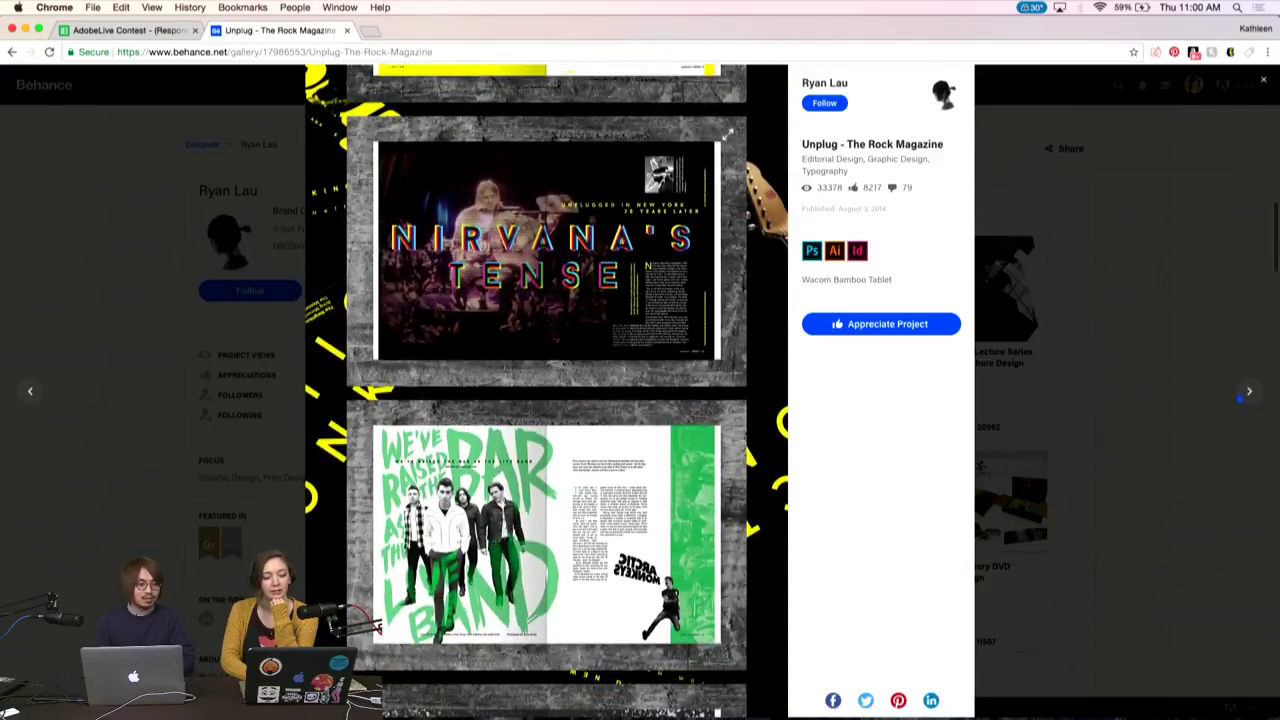
scroll(545, 390, down, 3)
scroll(545, 390, up, 2)
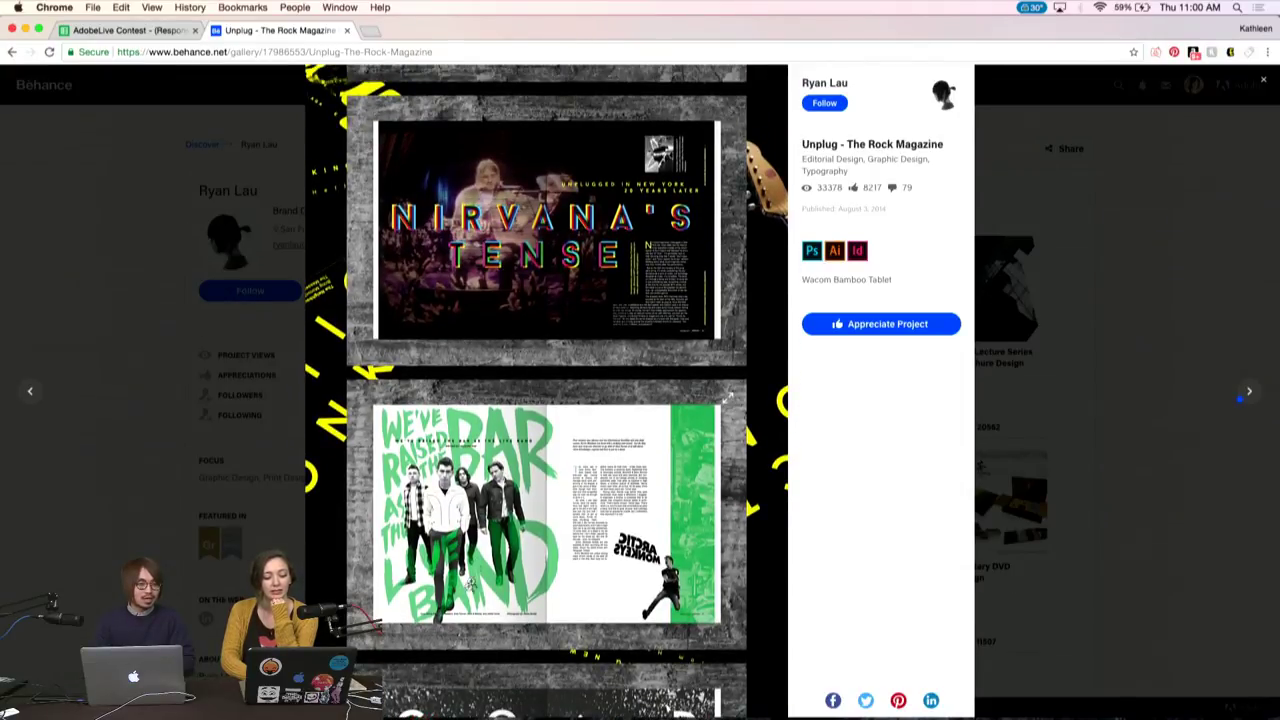
View We've Raised the Bar full-size, then step through the Coldplay, OneRepublic, Kings of Leon and Haim spreads
click(472, 576)
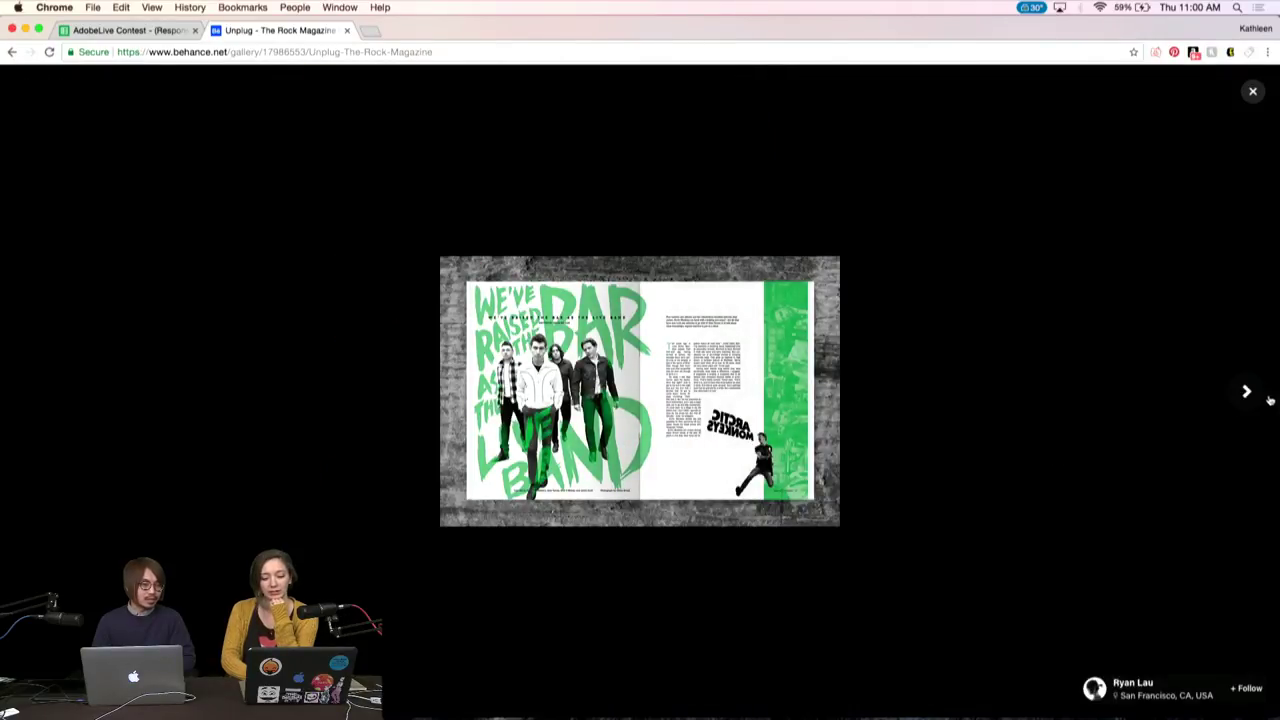
click(1248, 394)
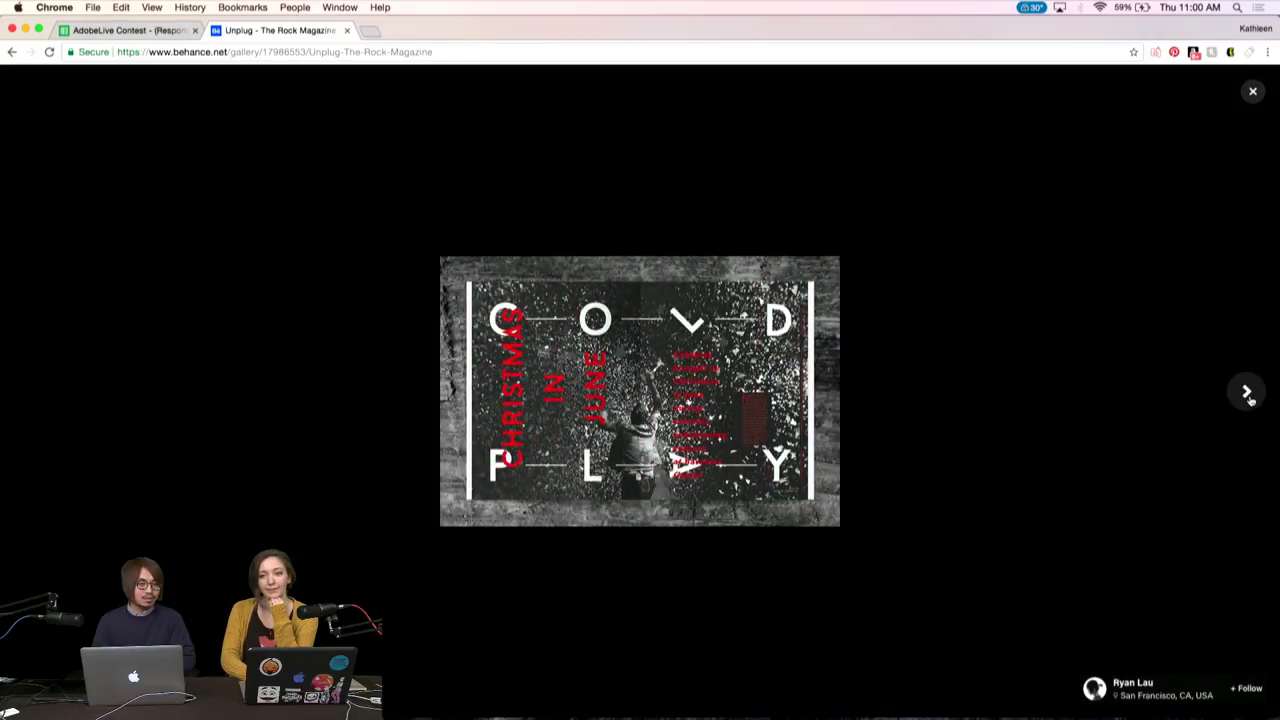
click(1248, 394)
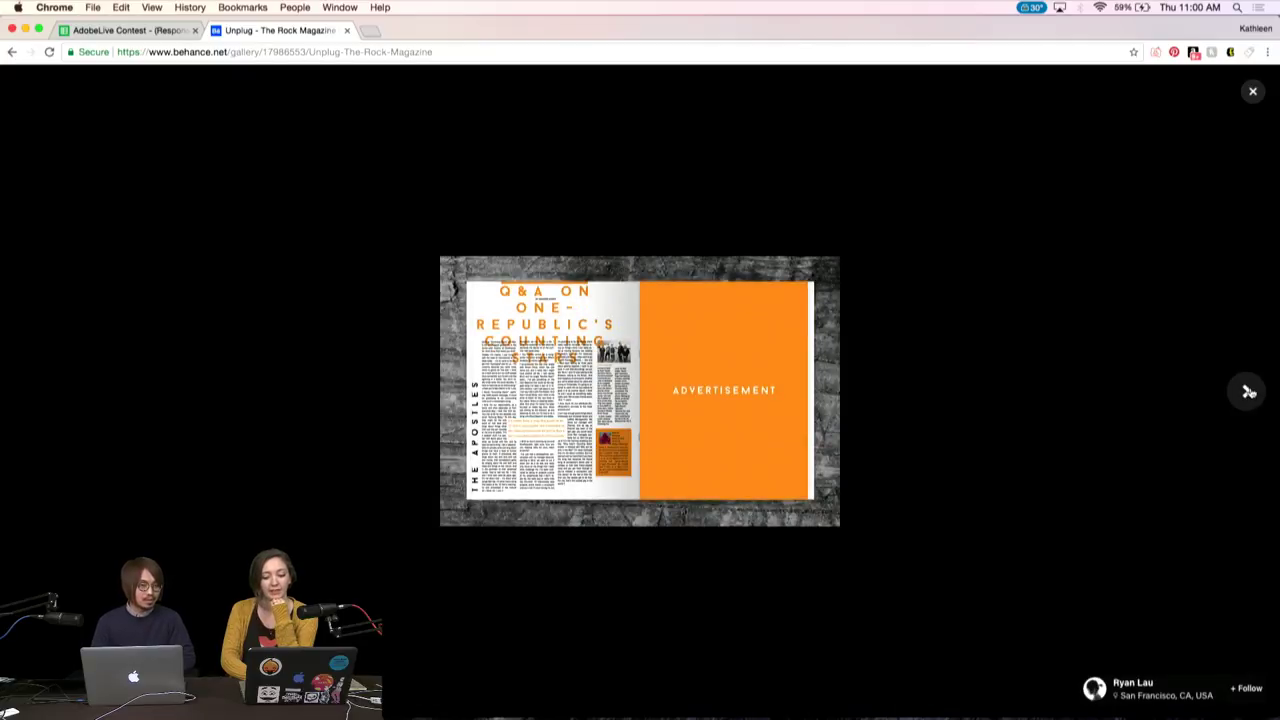
click(1248, 393)
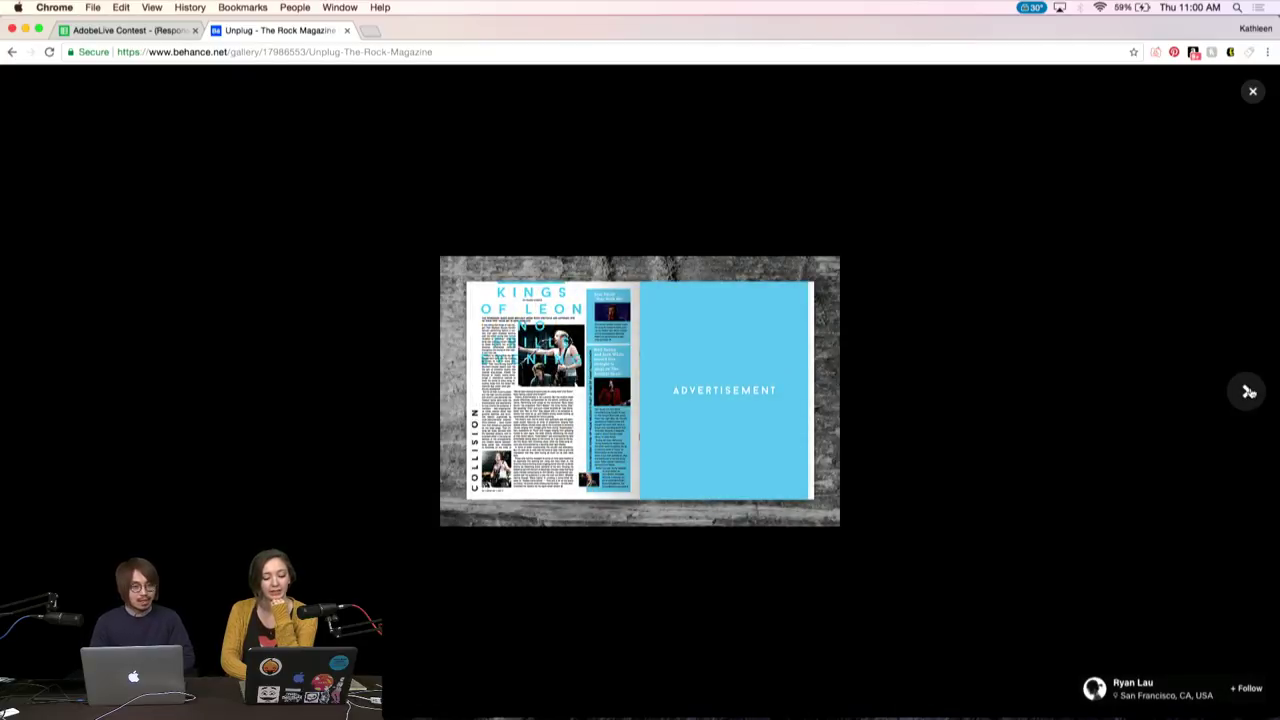
click(1248, 393)
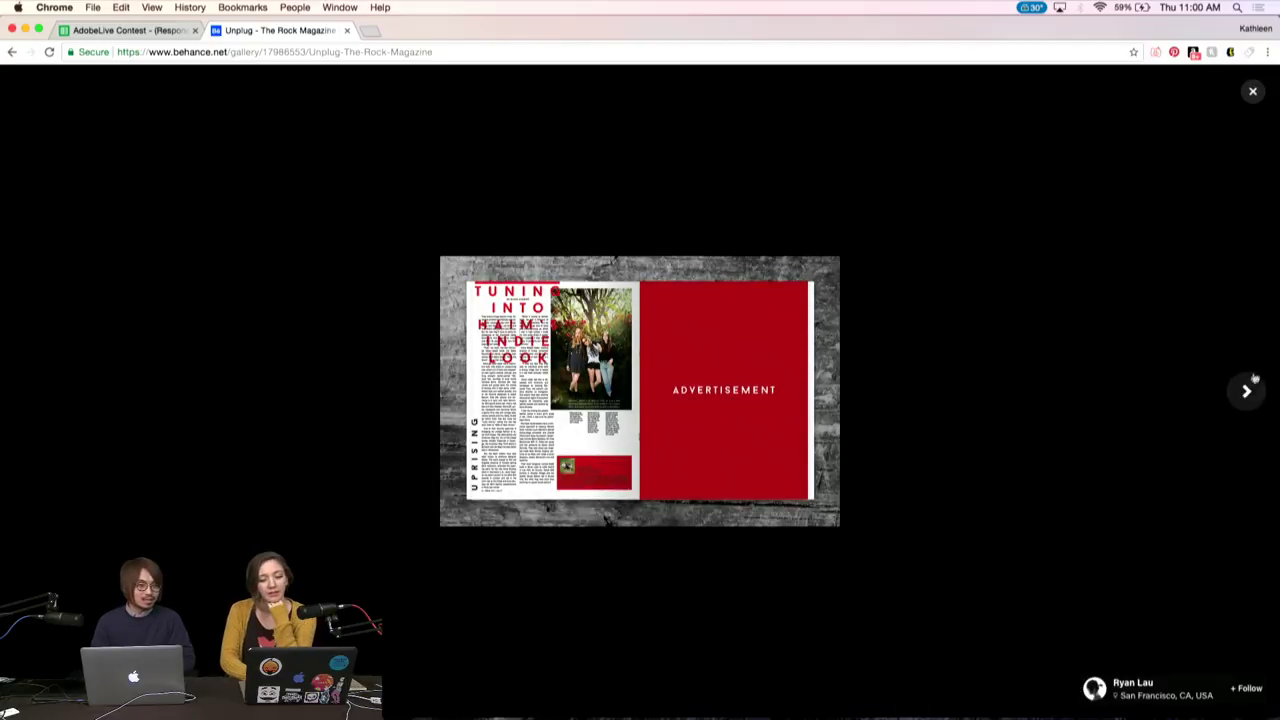
click(1247, 392)
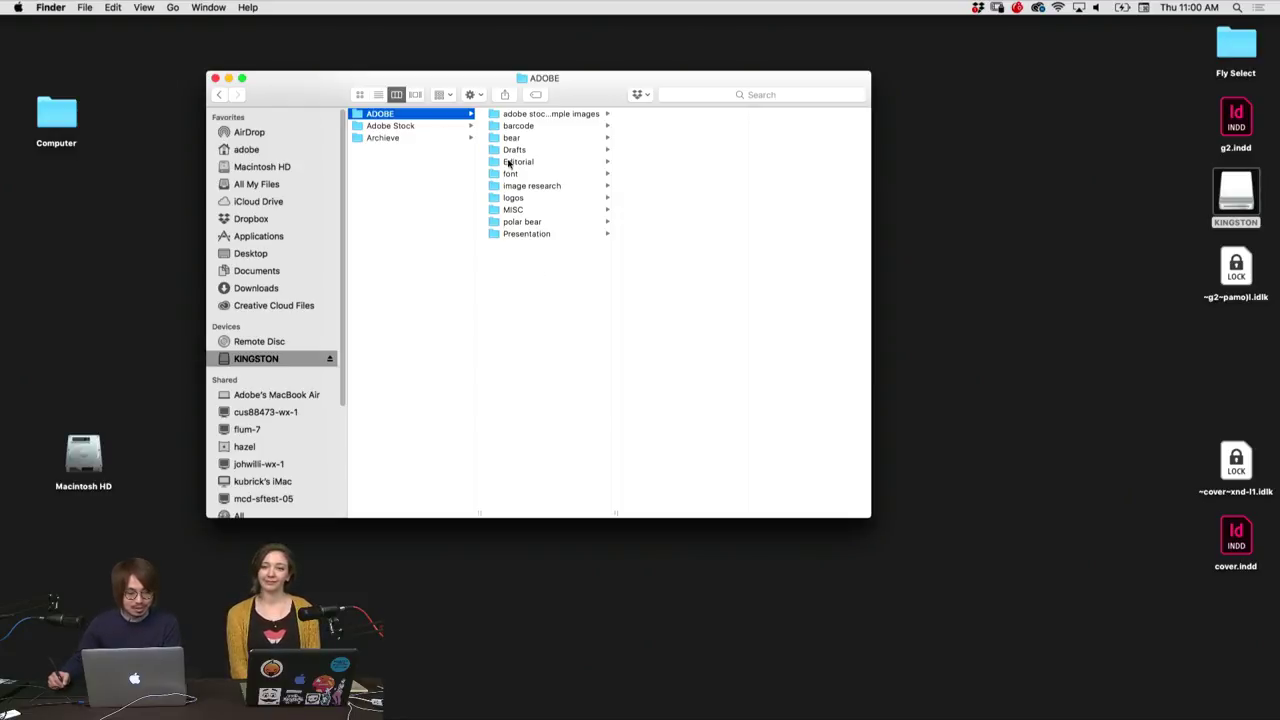
Go to ADOBE > Presentation > Day1 and open Presentation_1.pdf in Preview
click(540, 224)
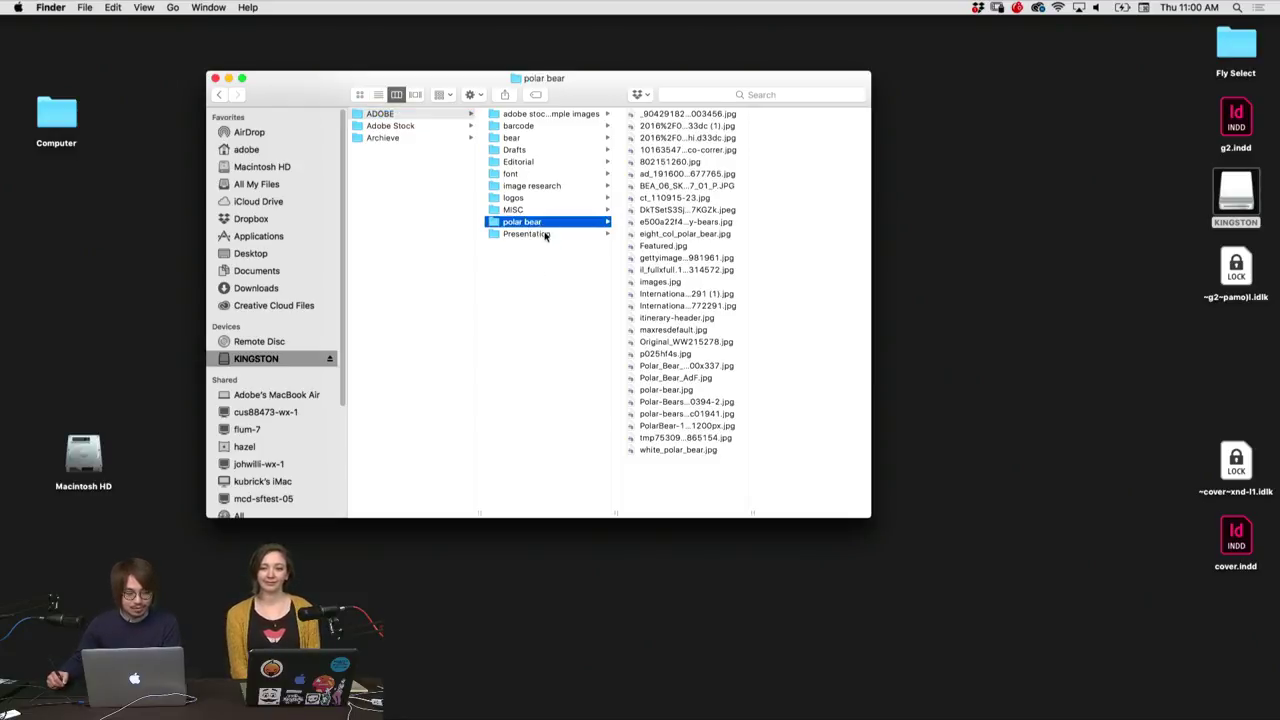
click(545, 234)
click(657, 126)
key(Left)
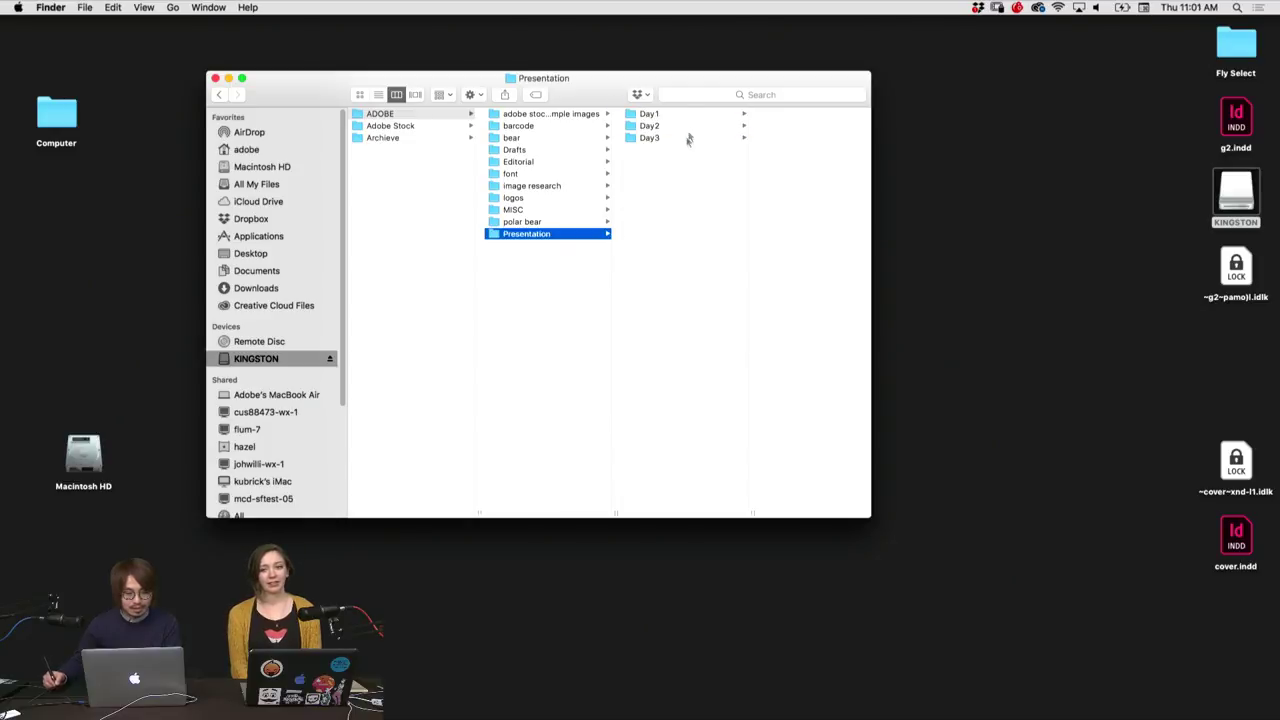
click(692, 114)
key(Right)
key(Down)
key(Down)
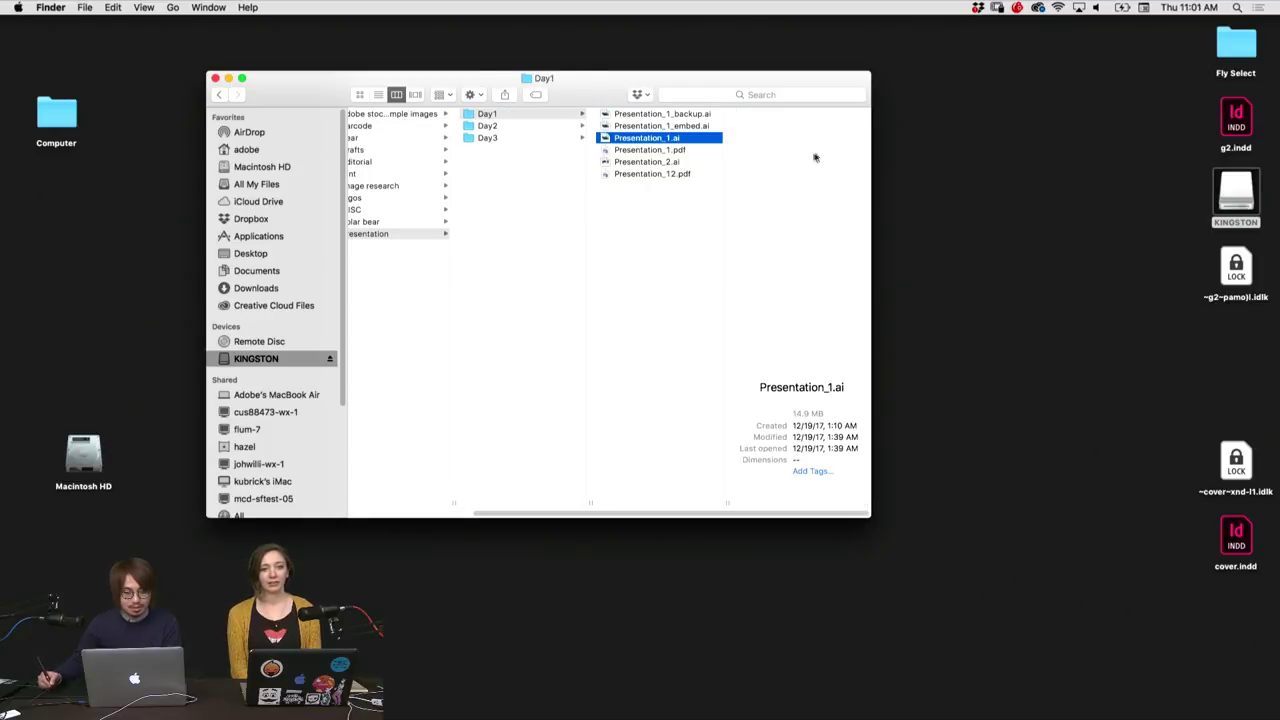
key(Down)
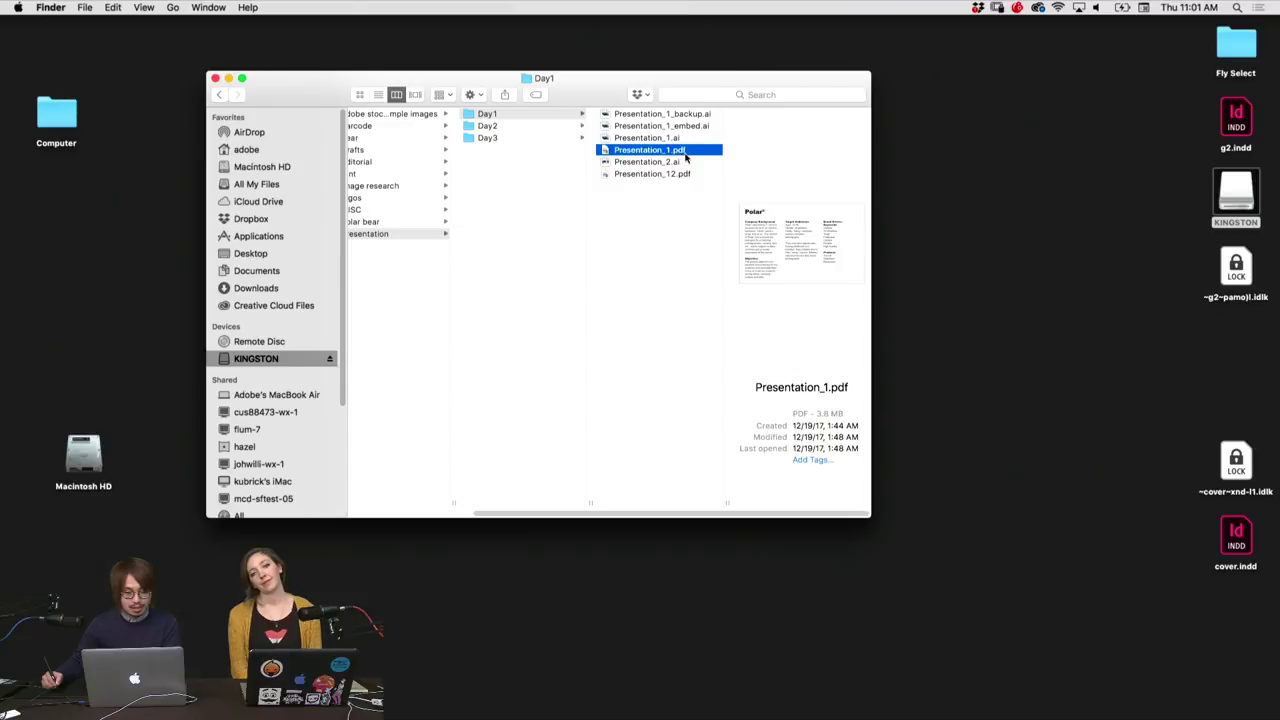
double_click(686, 157)
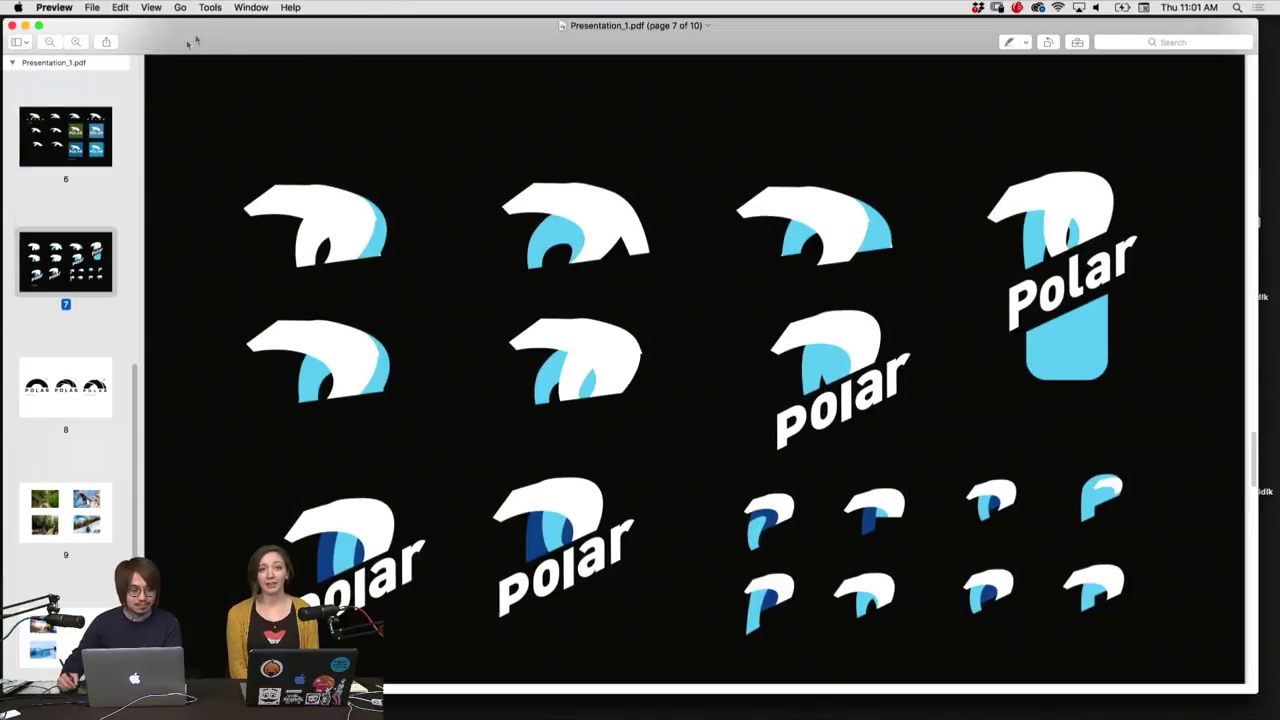
Jump to page 1 of Presentation_1.pdf and start a full-screen slideshow
scroll(115, 212, up, 2)
scroll(102, 184, up, 8)
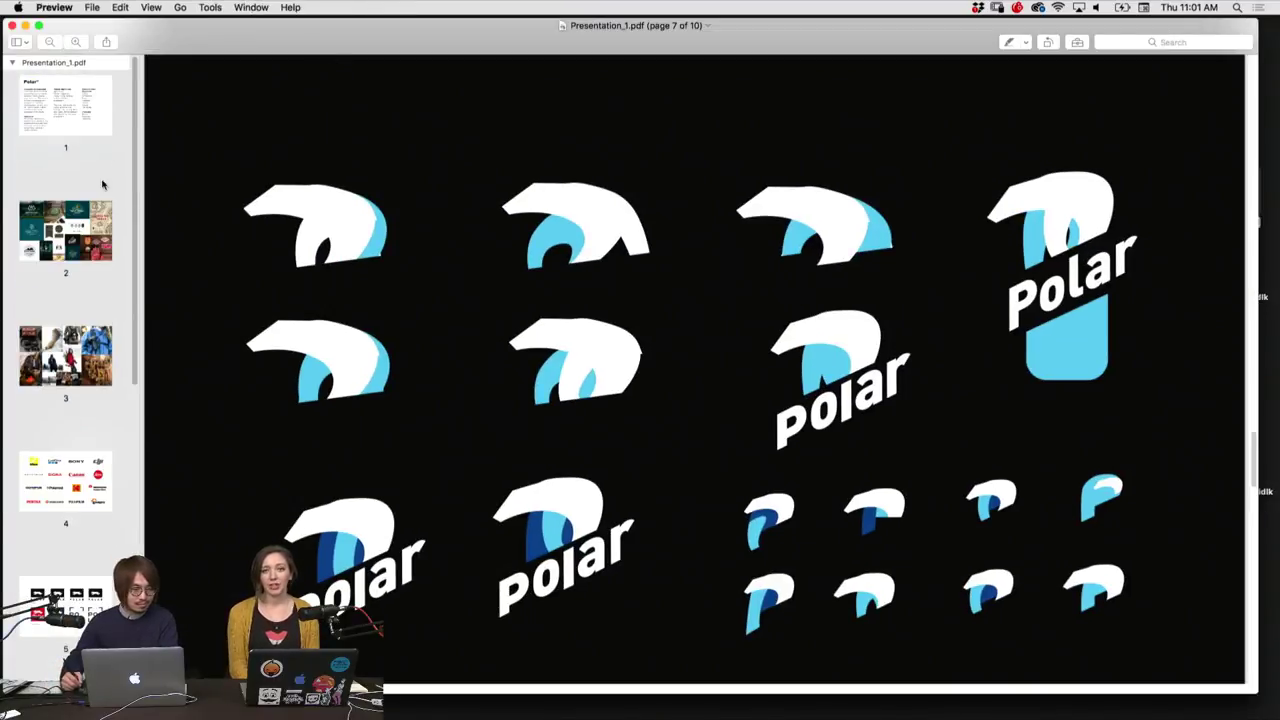
click(66, 105)
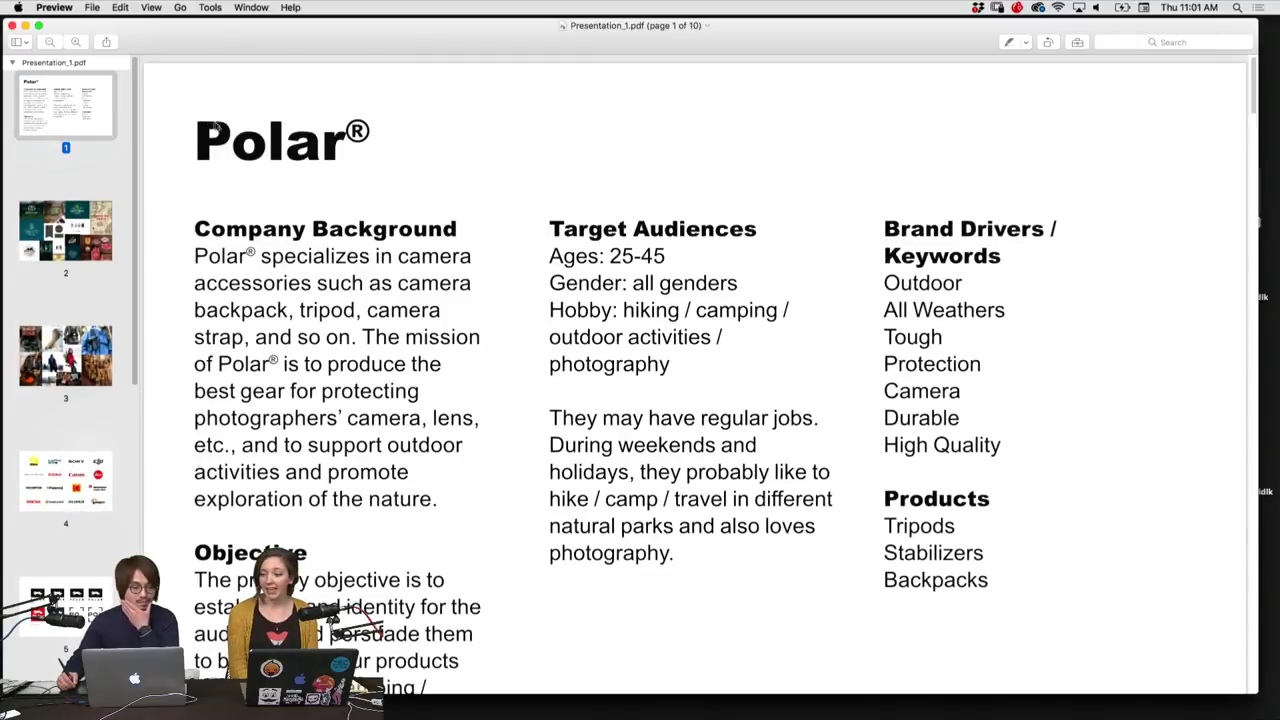
click(151, 7)
click(190, 305)
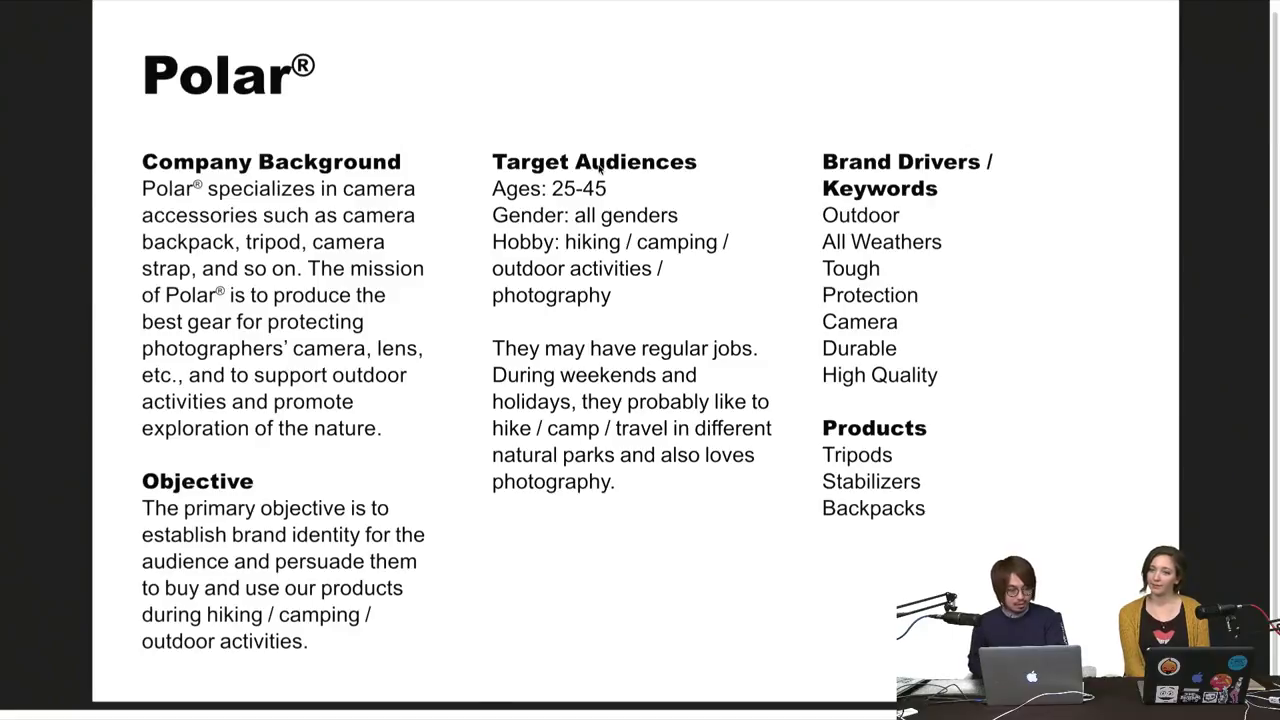
Scroll the slideshow through pages 2–5 to the Polar logo concepts with typeface labels
scroll(600, 170, down, 10)
scroll(600, 170, up, 10)
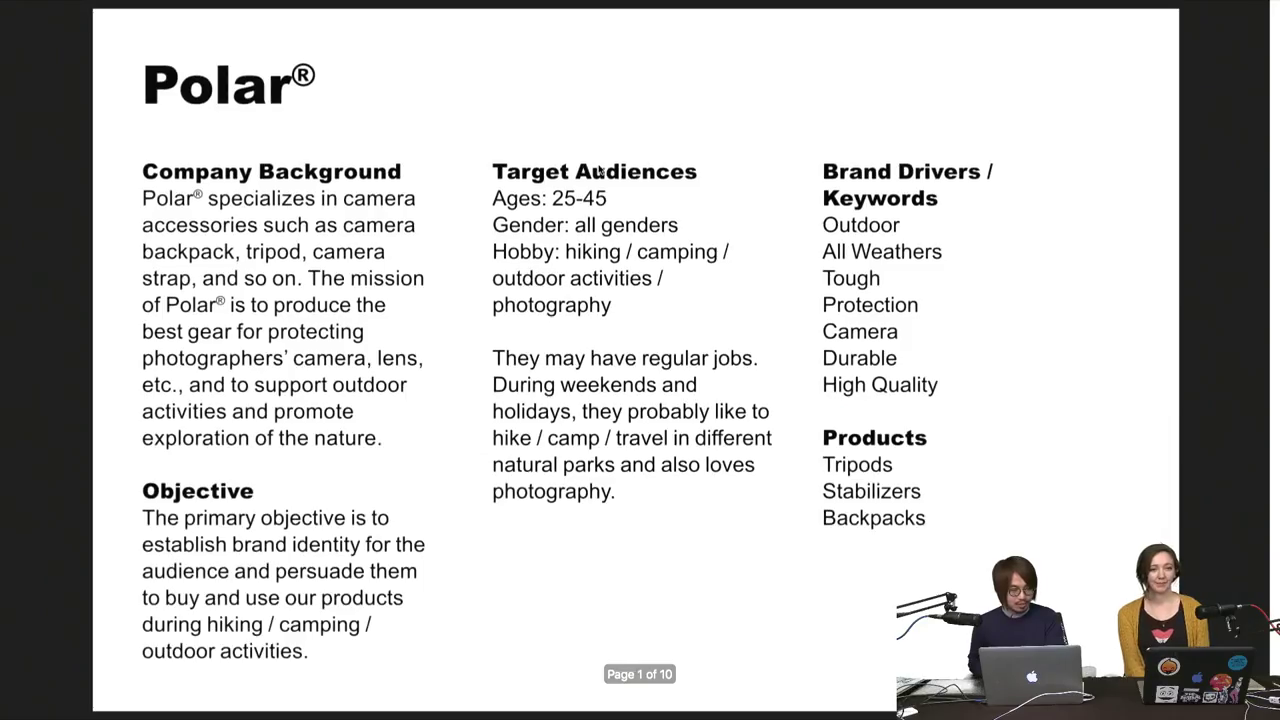
scroll(598, 170, down, 5)
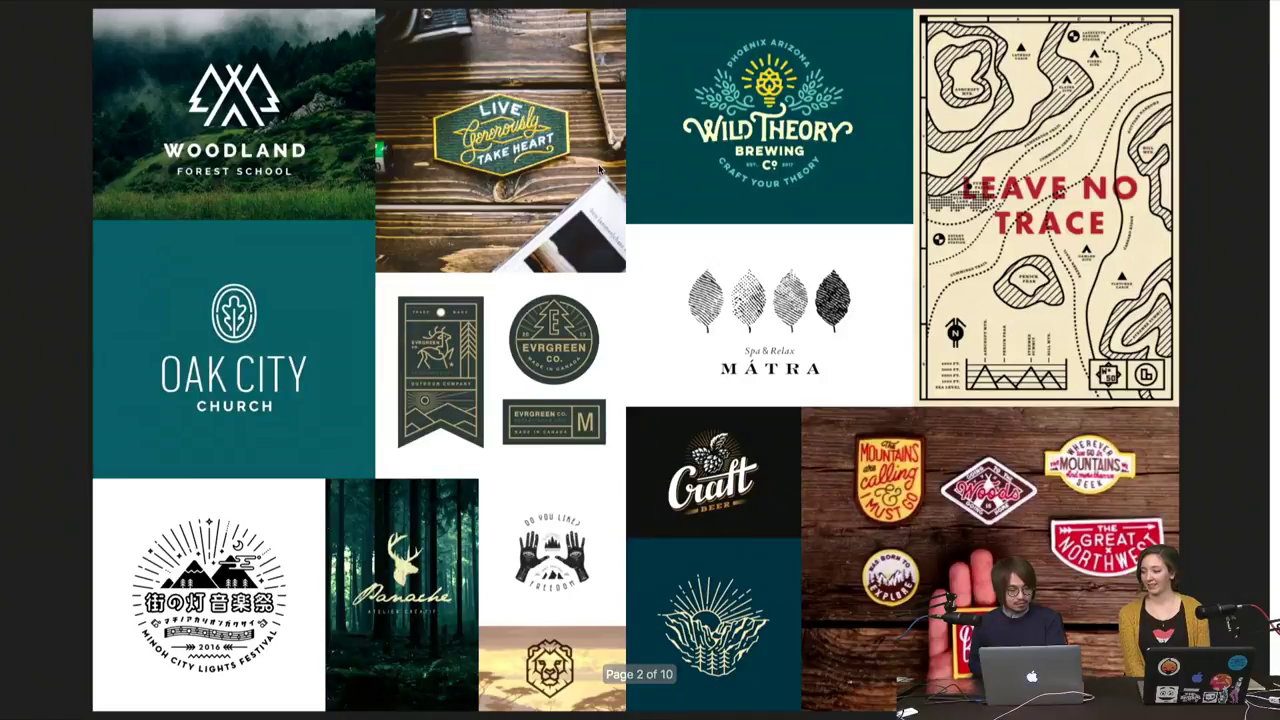
scroll(600, 170, down, 5)
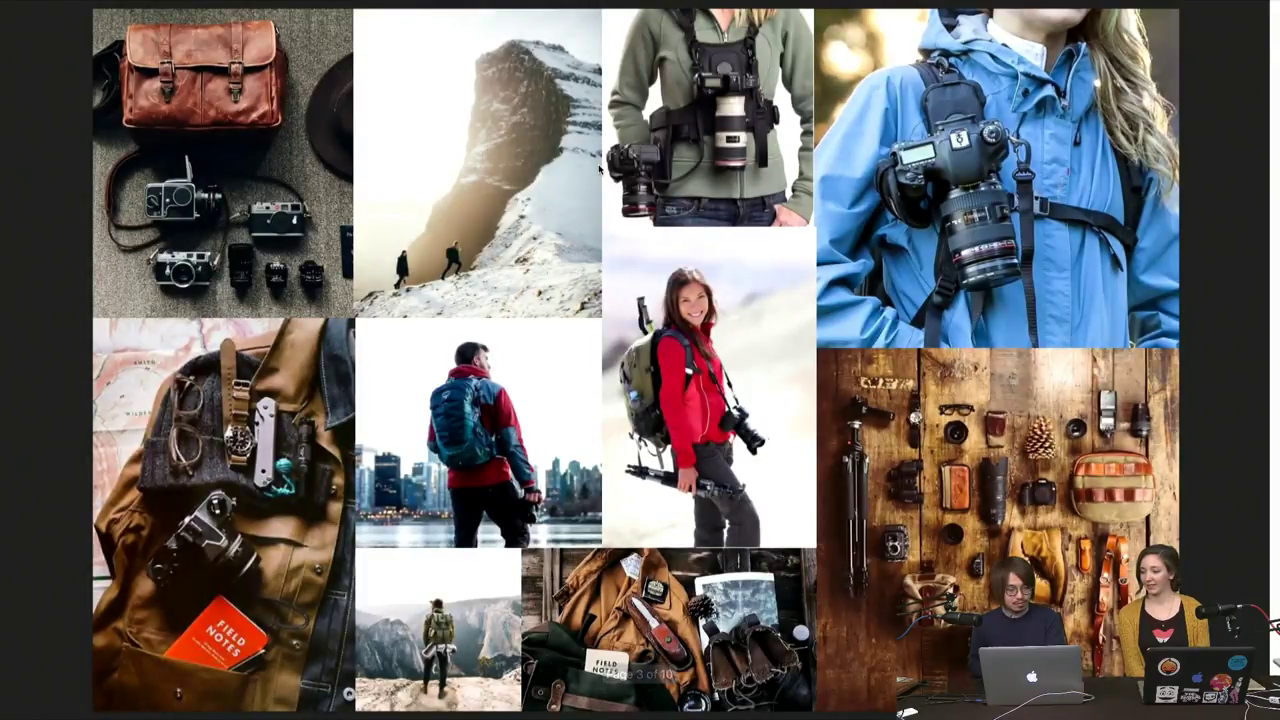
scroll(599, 170, down, 5)
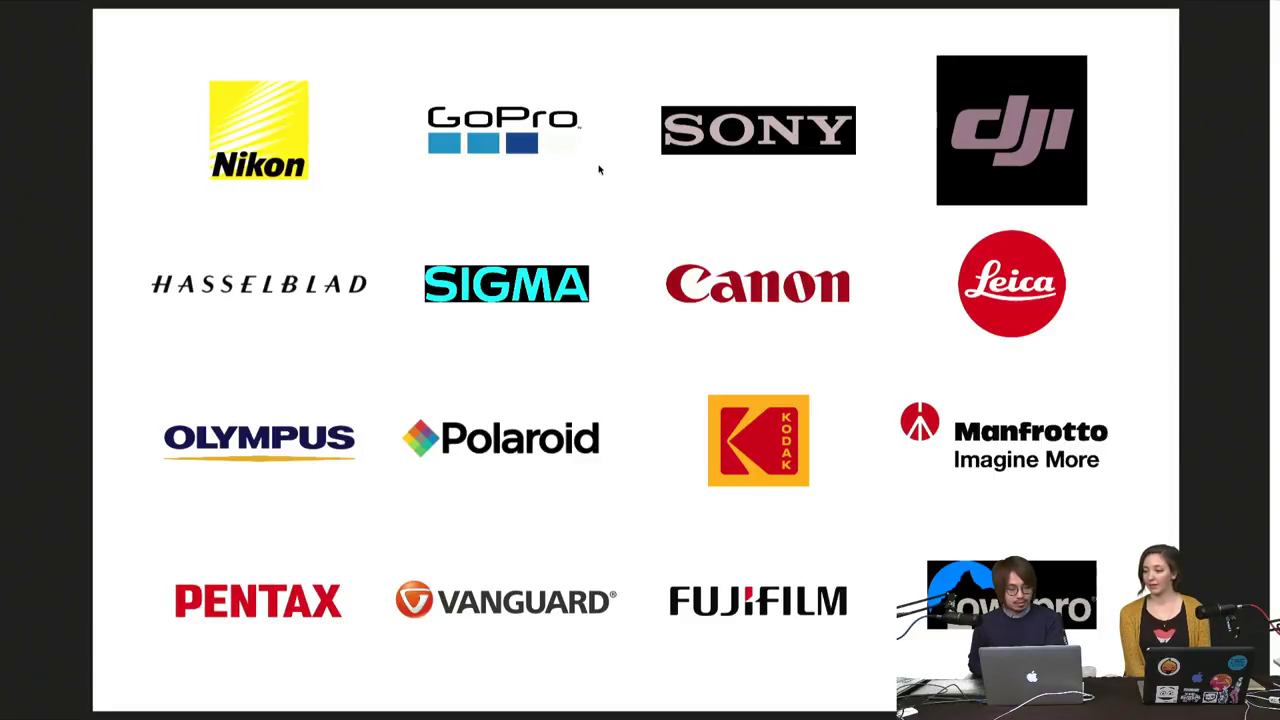
scroll(599, 170, down, 5)
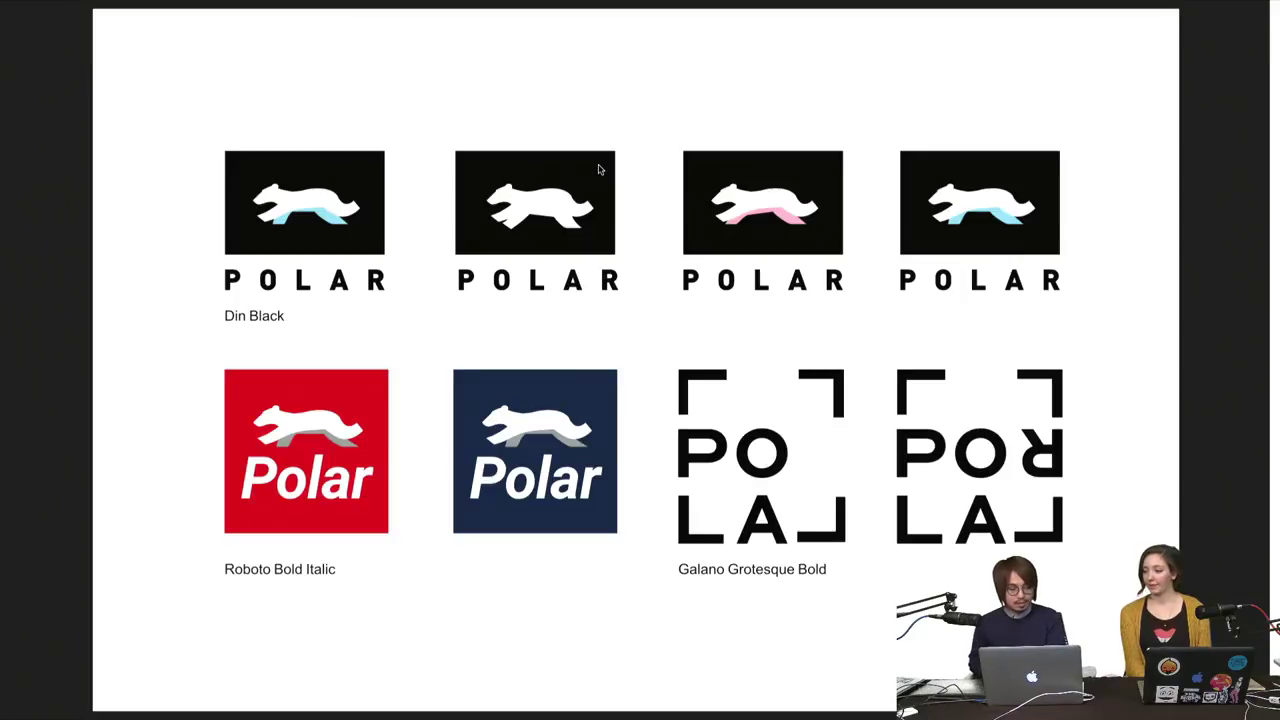
Step the slideshow back and forth until page 7, the blue-and-white polar bear logo sketches
key(Right)
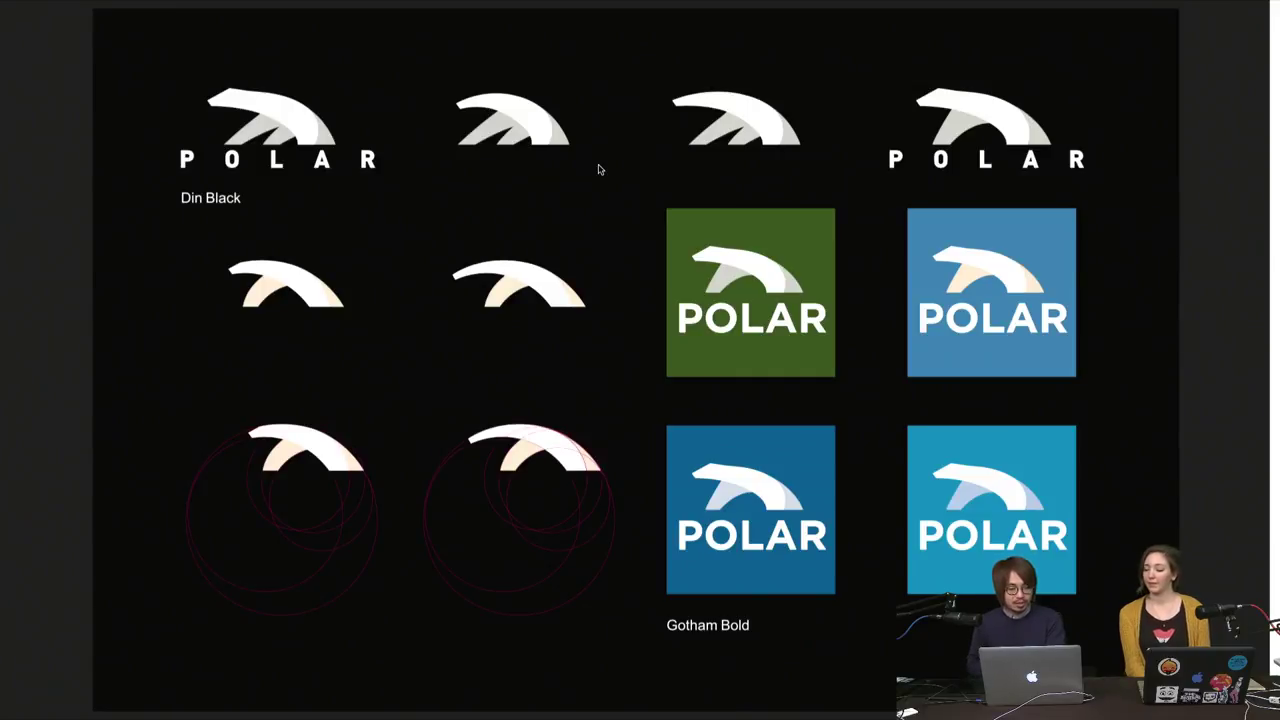
key(Left)
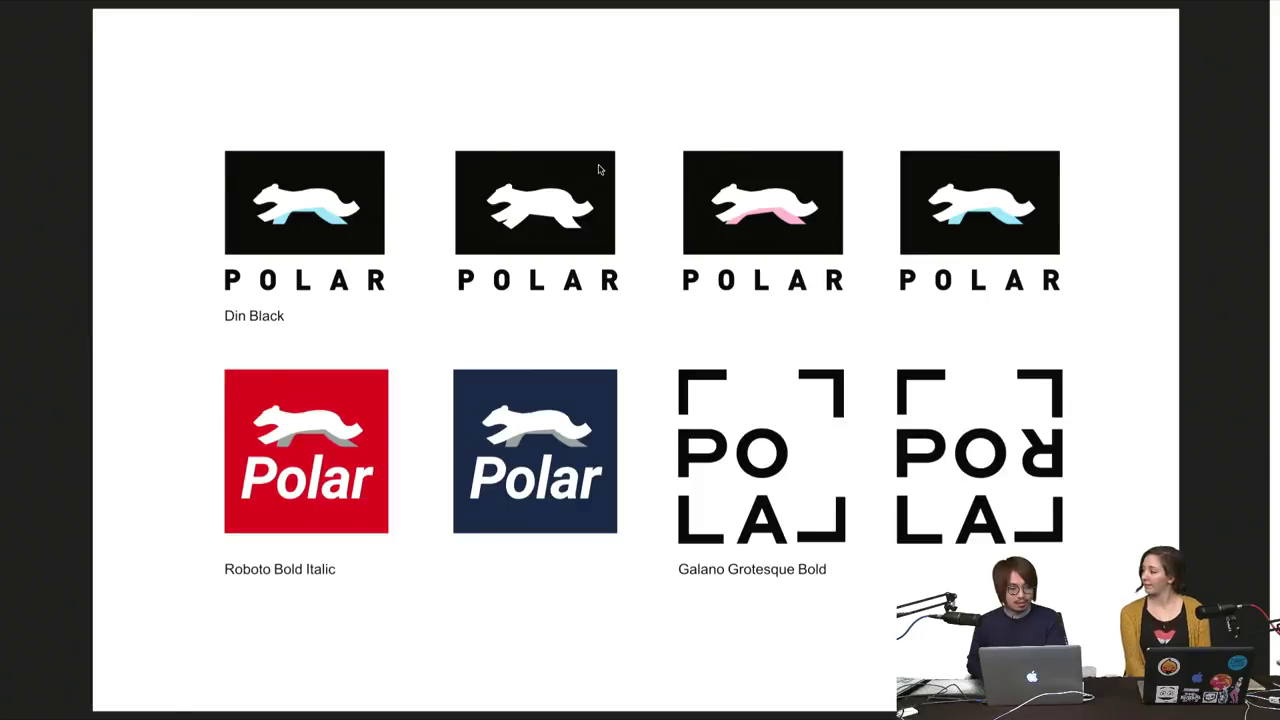
key(Right)
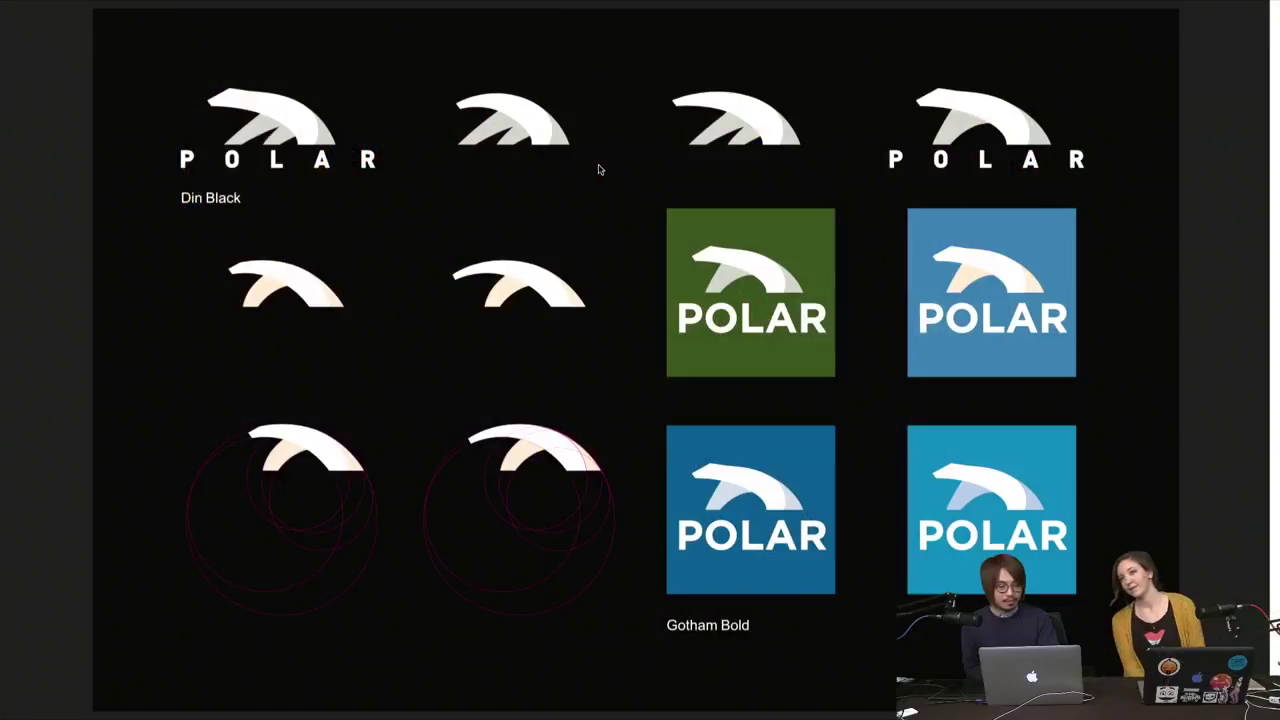
key(Left)
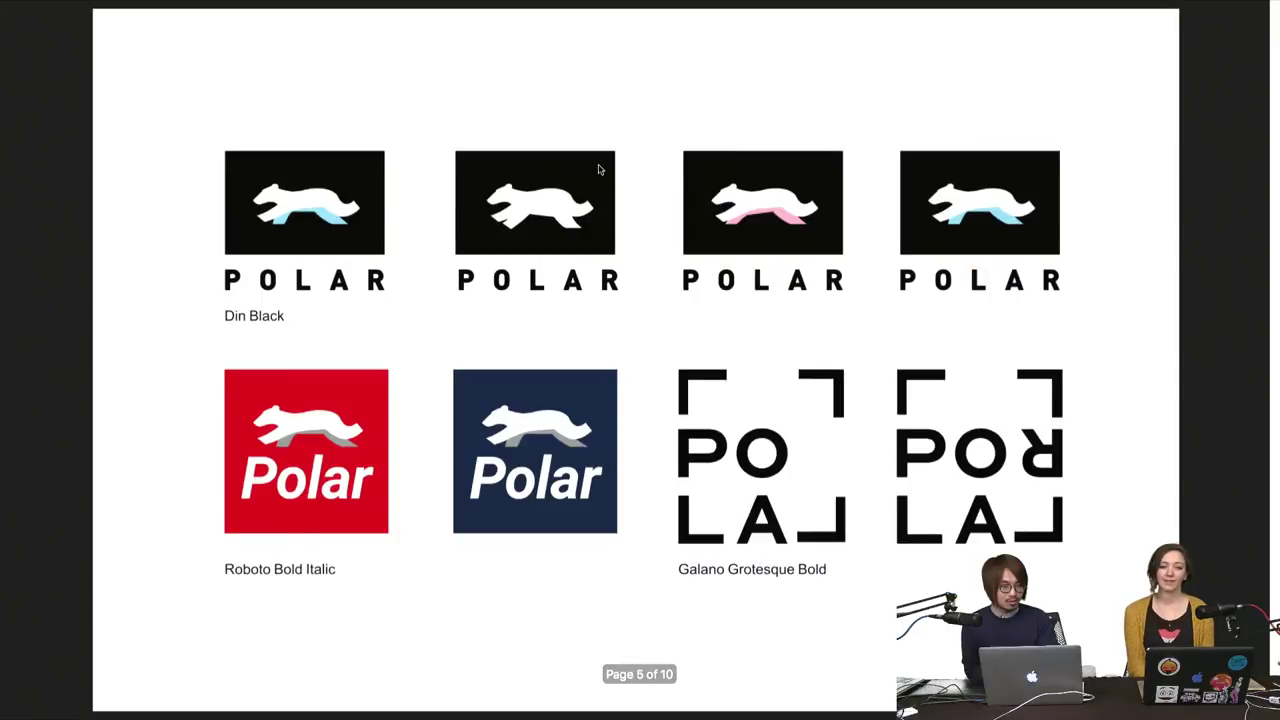
key(Right)
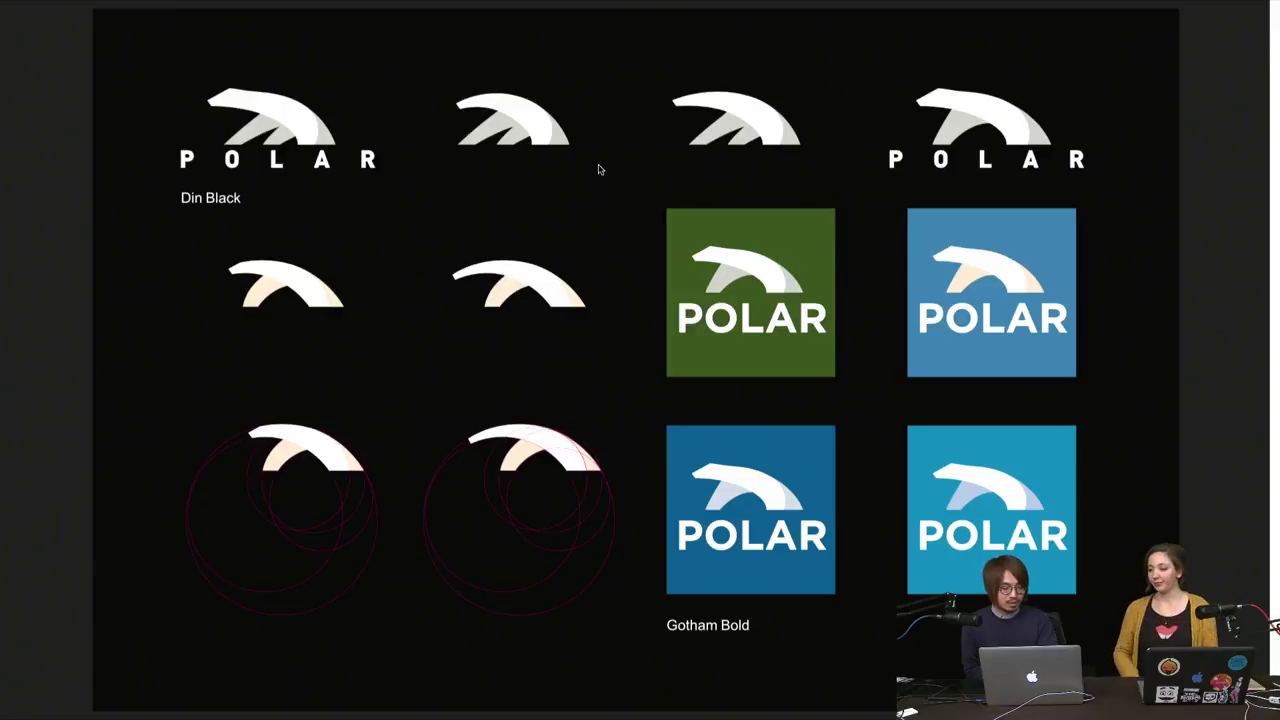
key(Right)
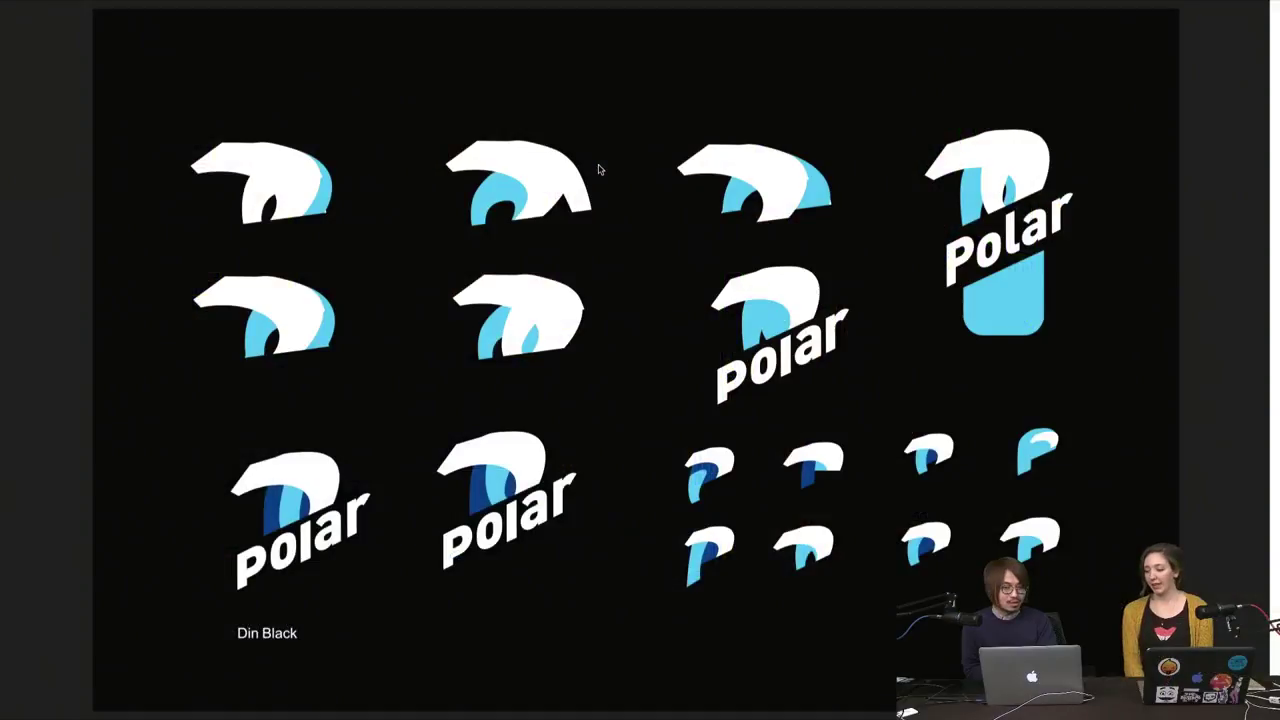
Go to page 8 with the three black POLAR arch logos, then exit full screen
key(Right)
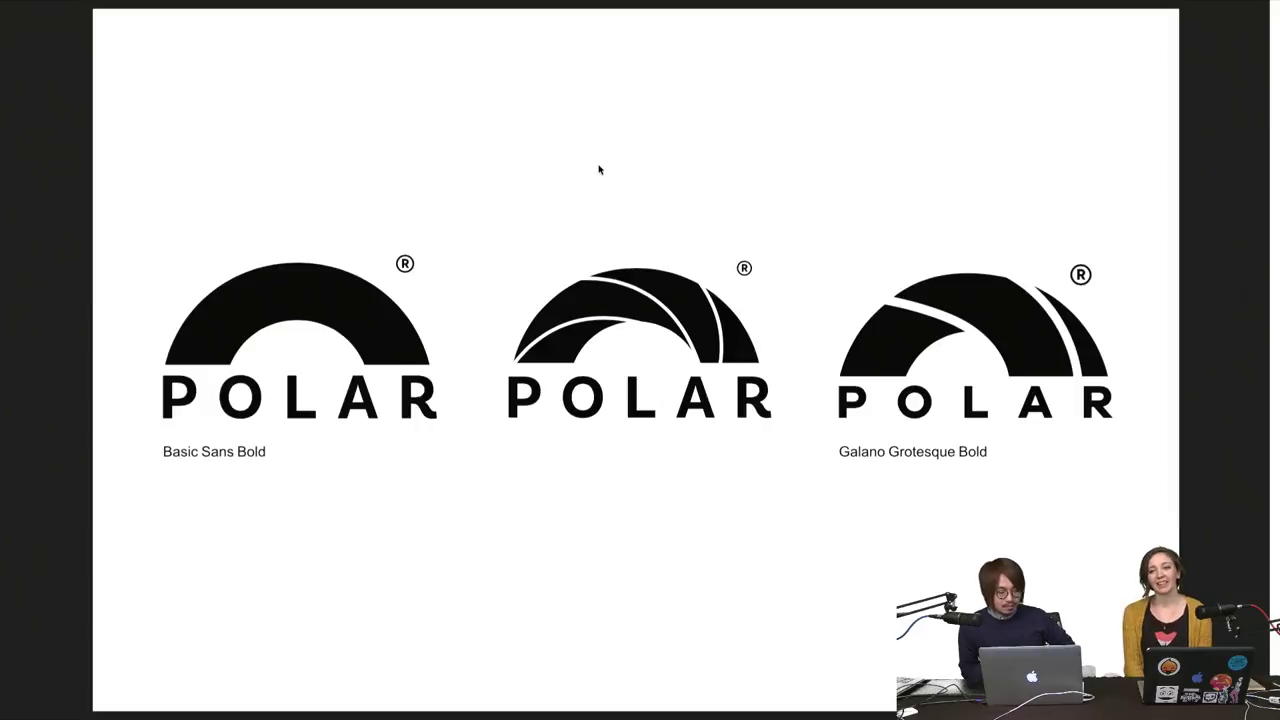
key(Escape)
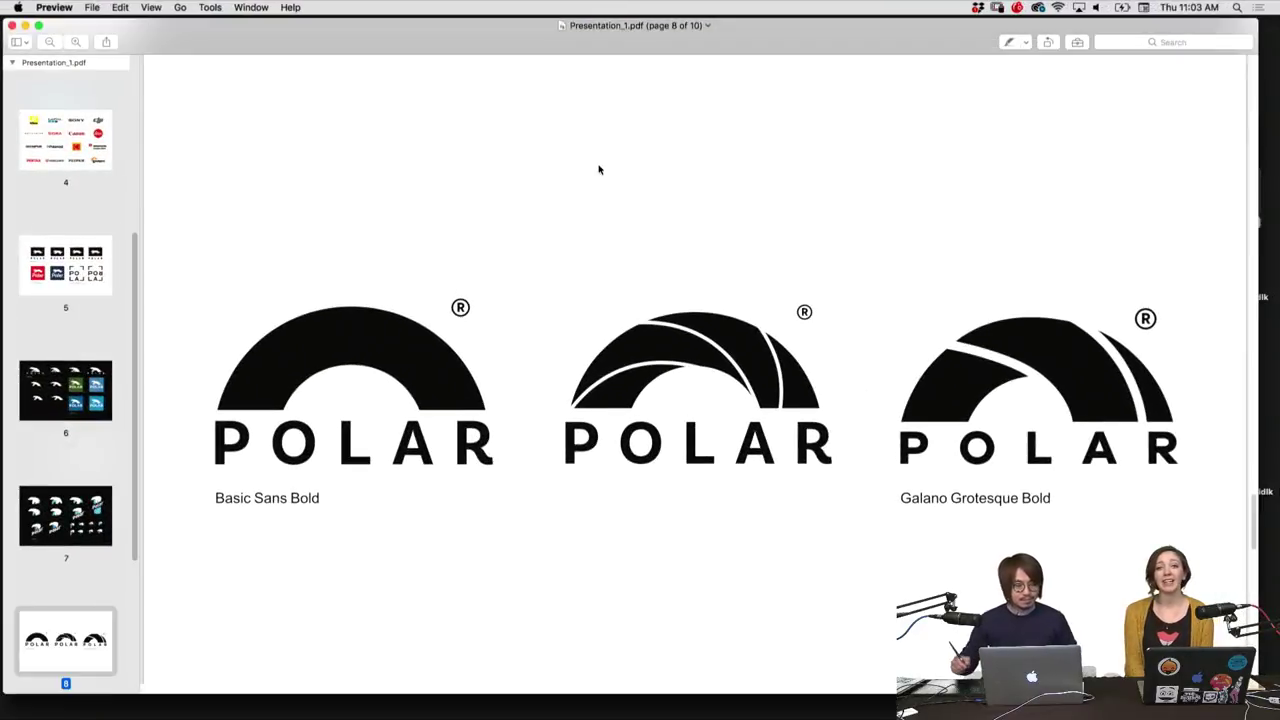
Close Presentation_1.pdf and open Presentation_day2_2.pdf from the Day2 folder
click(14, 26)
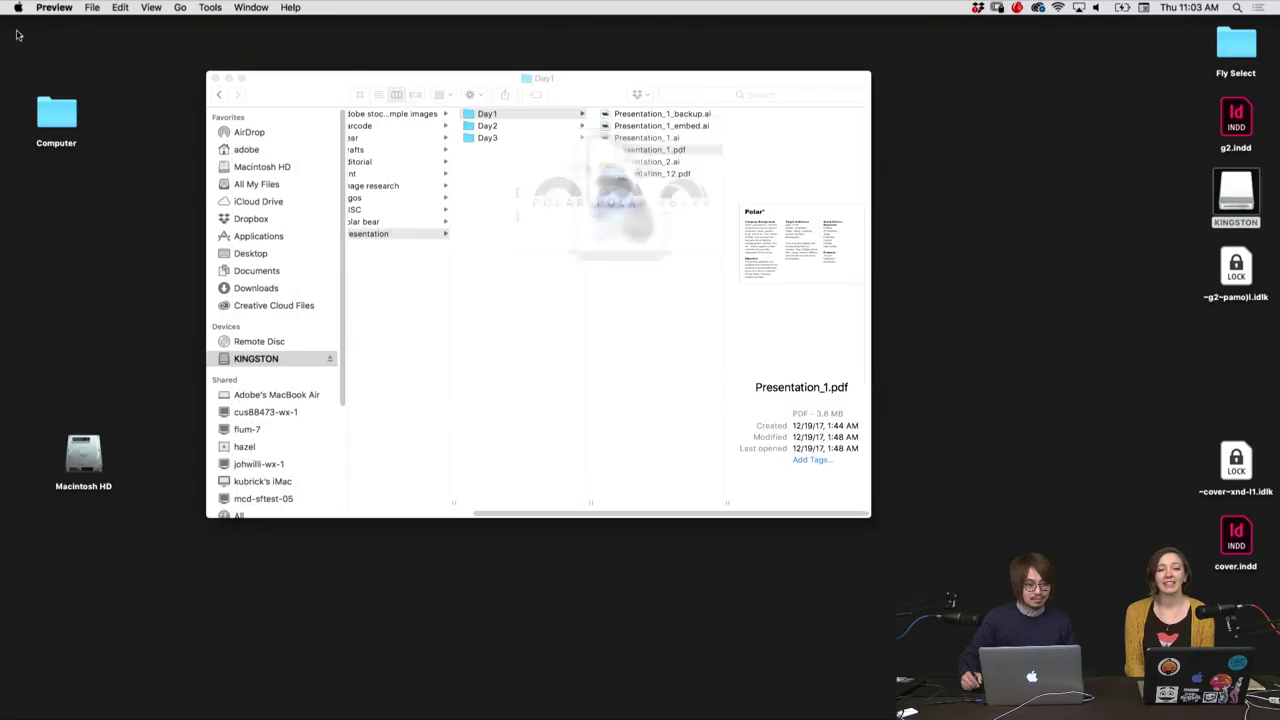
click(524, 126)
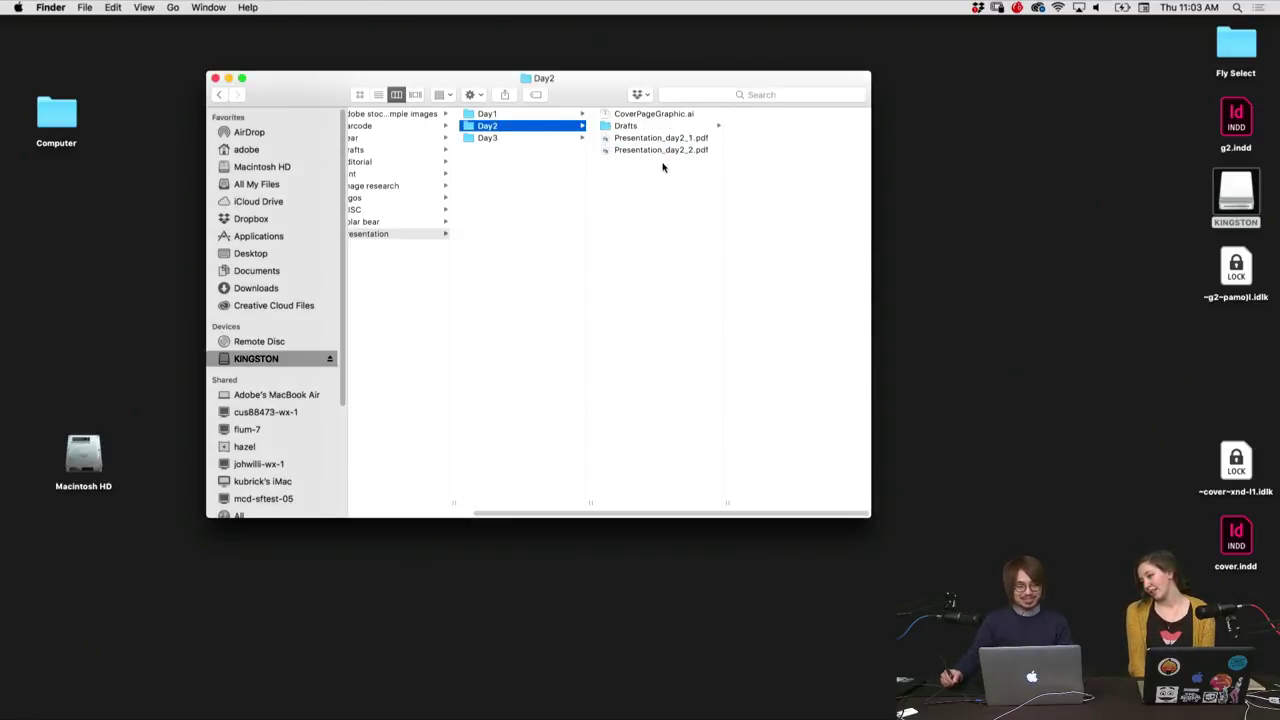
click(665, 142)
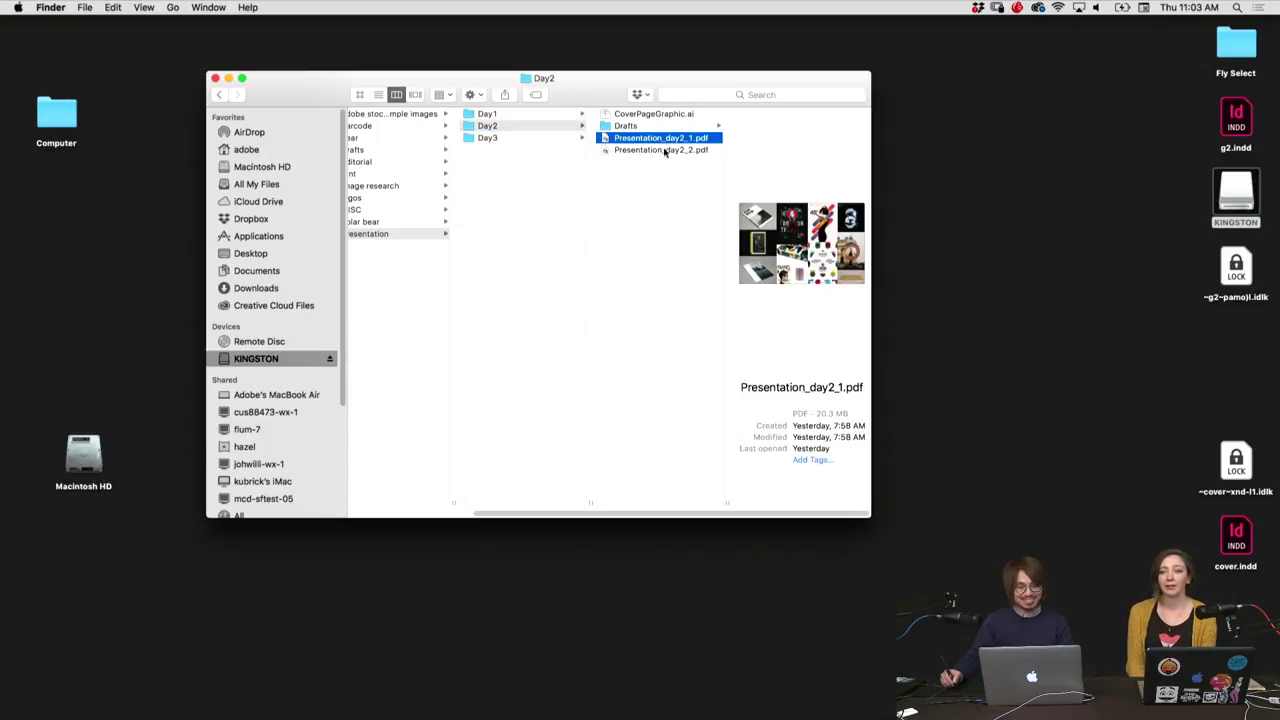
click(658, 172)
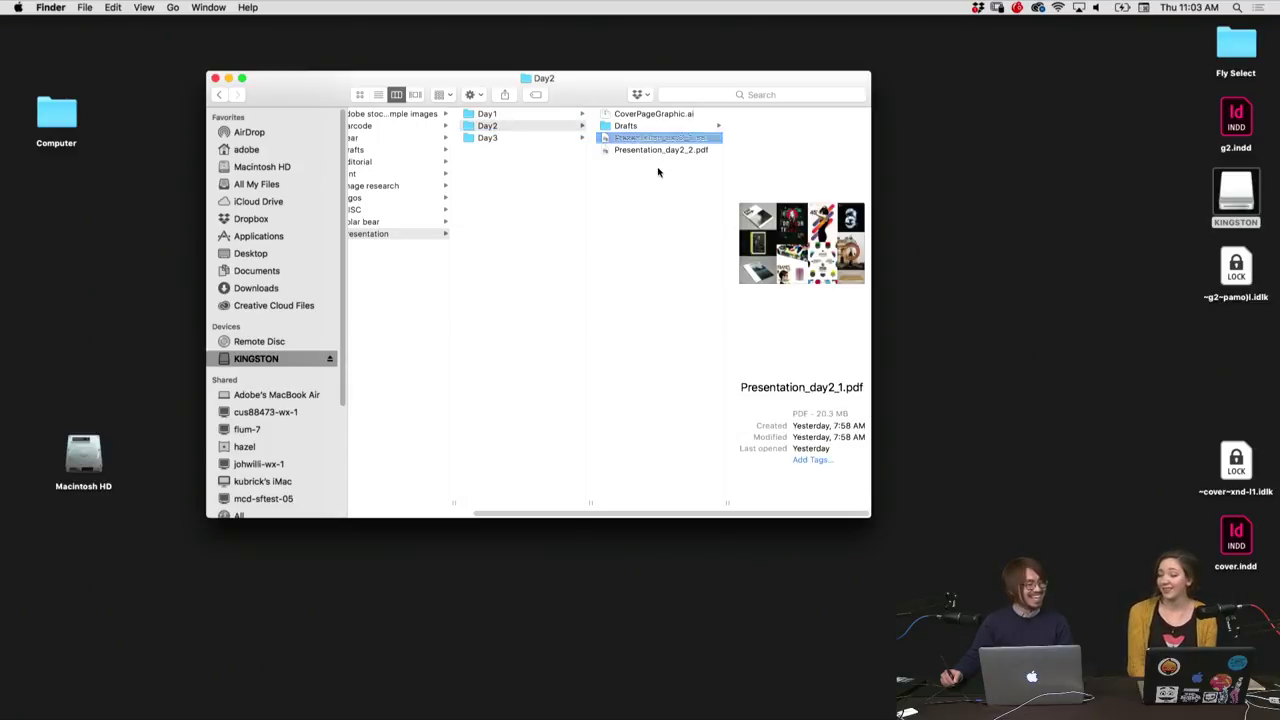
click(662, 140)
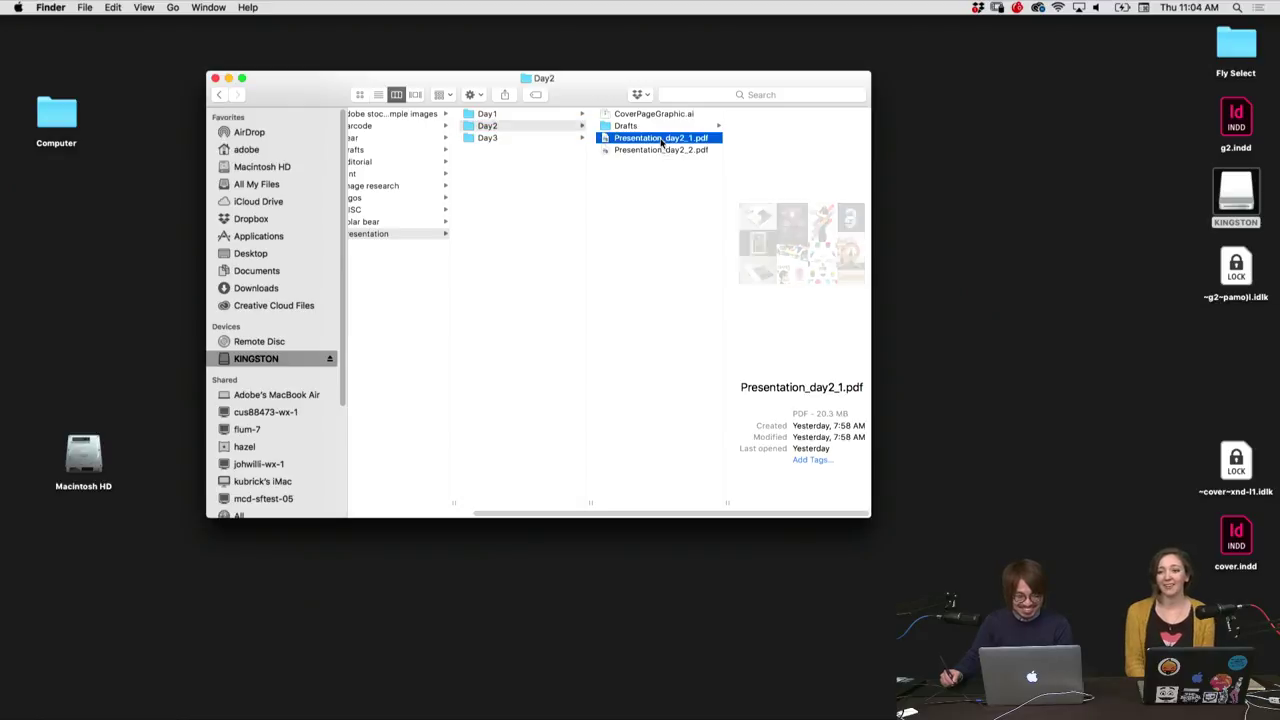
click(666, 150)
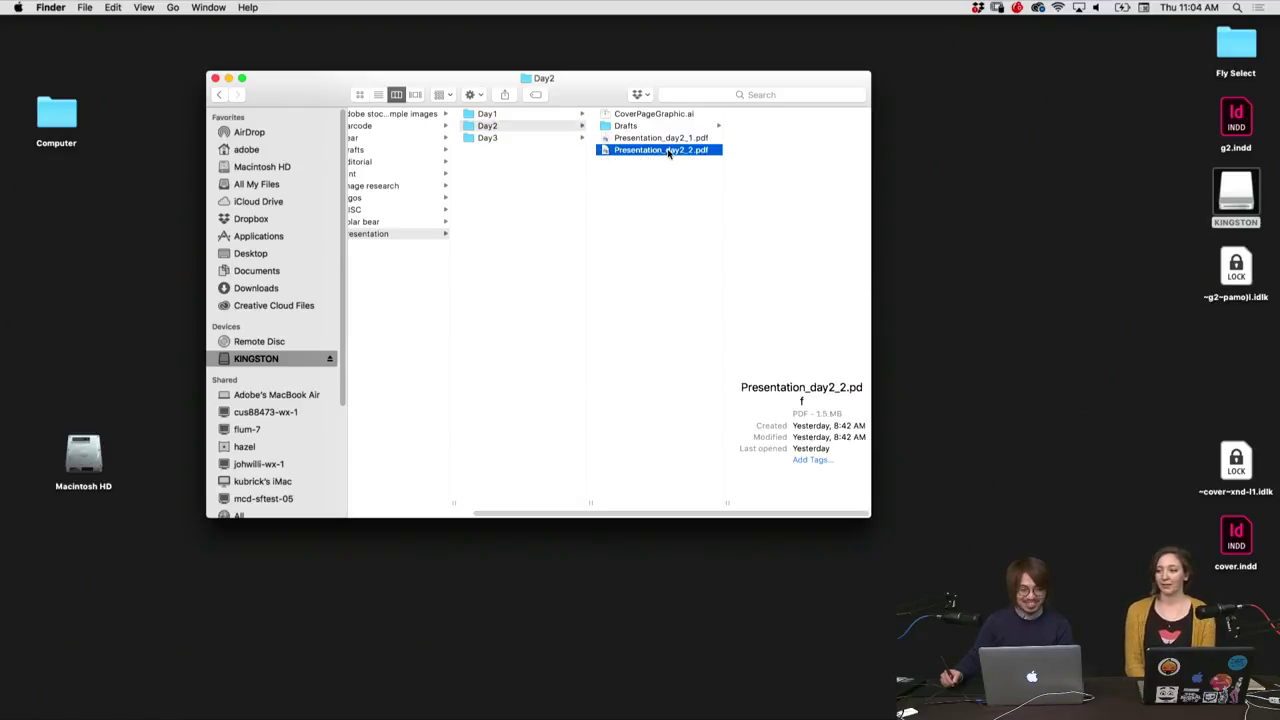
click(671, 151)
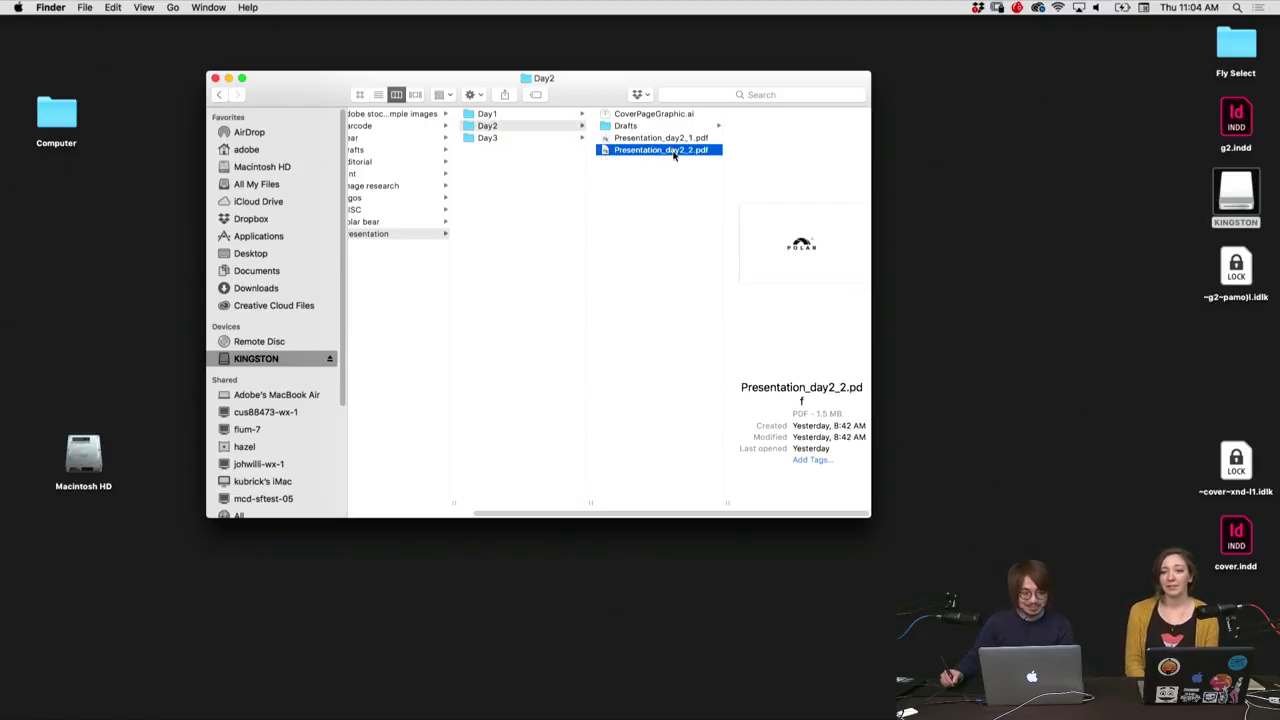
double_click(671, 151)
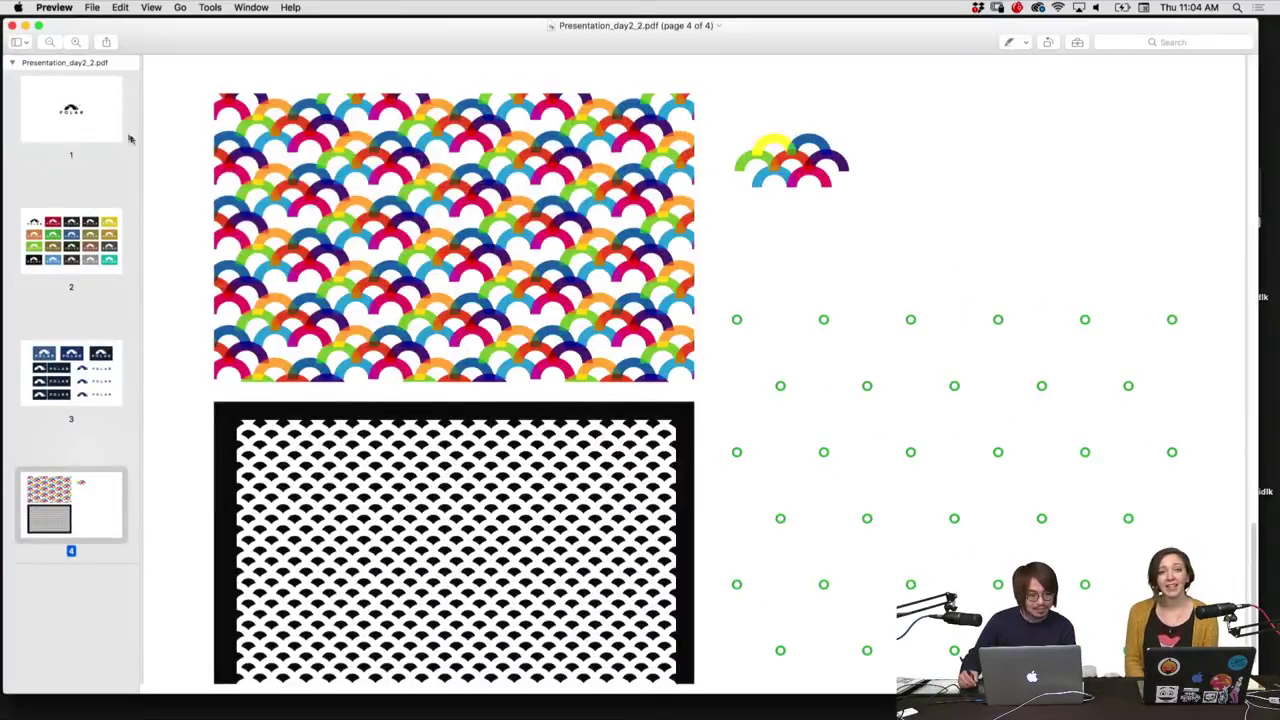
Present page 1, the black POLAR logo, in full screen
click(71, 110)
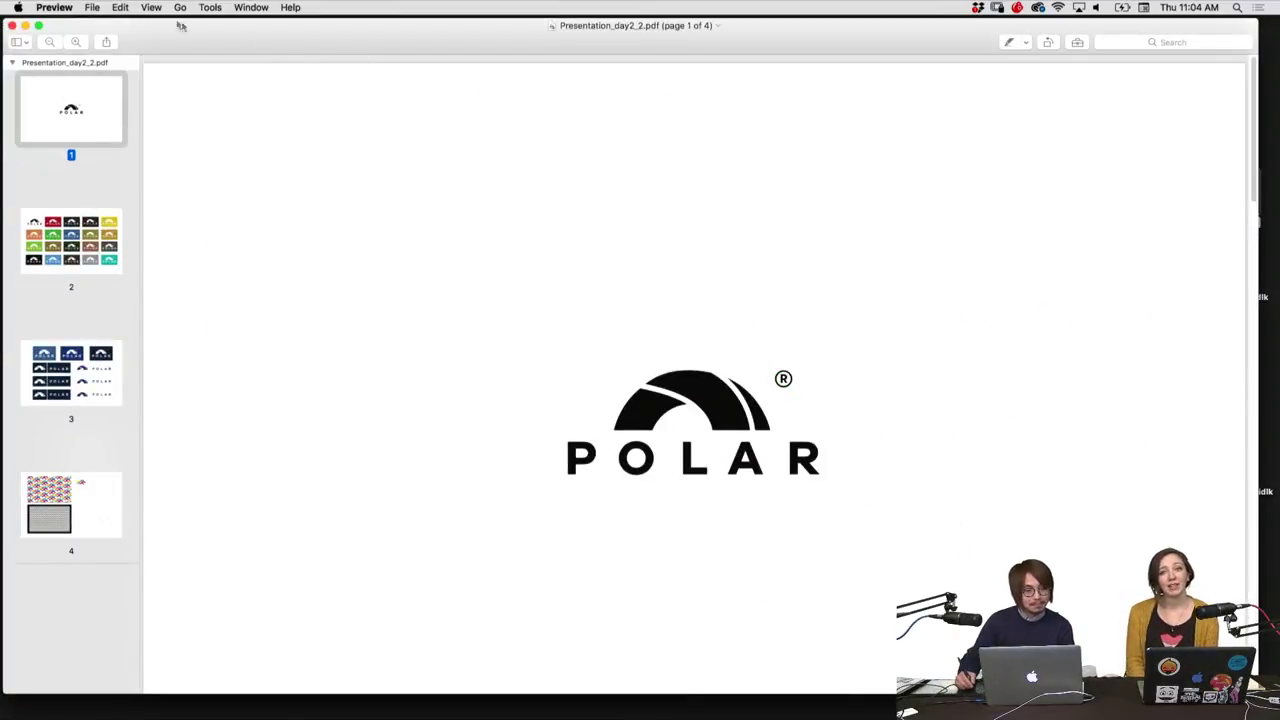
click(151, 7)
click(170, 316)
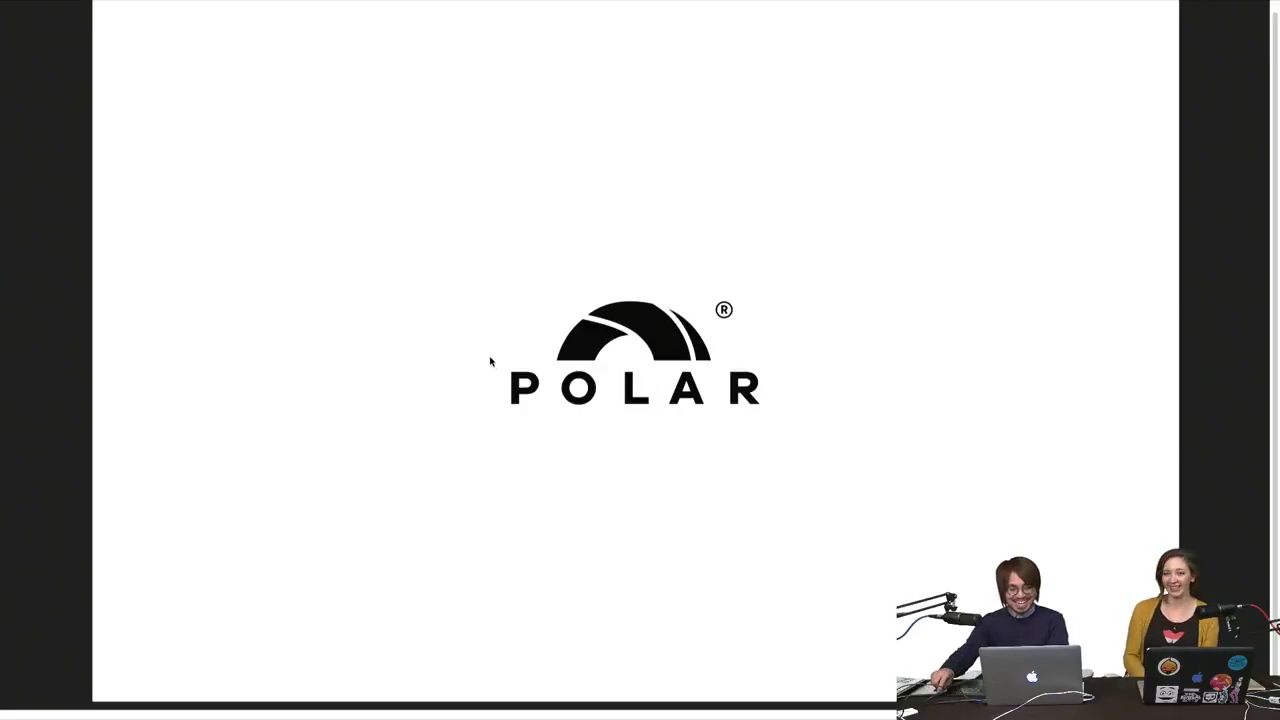
Advance past the coloured and navy POLAR variants to the arch-pattern page 4, then exit full screen
key(Right)
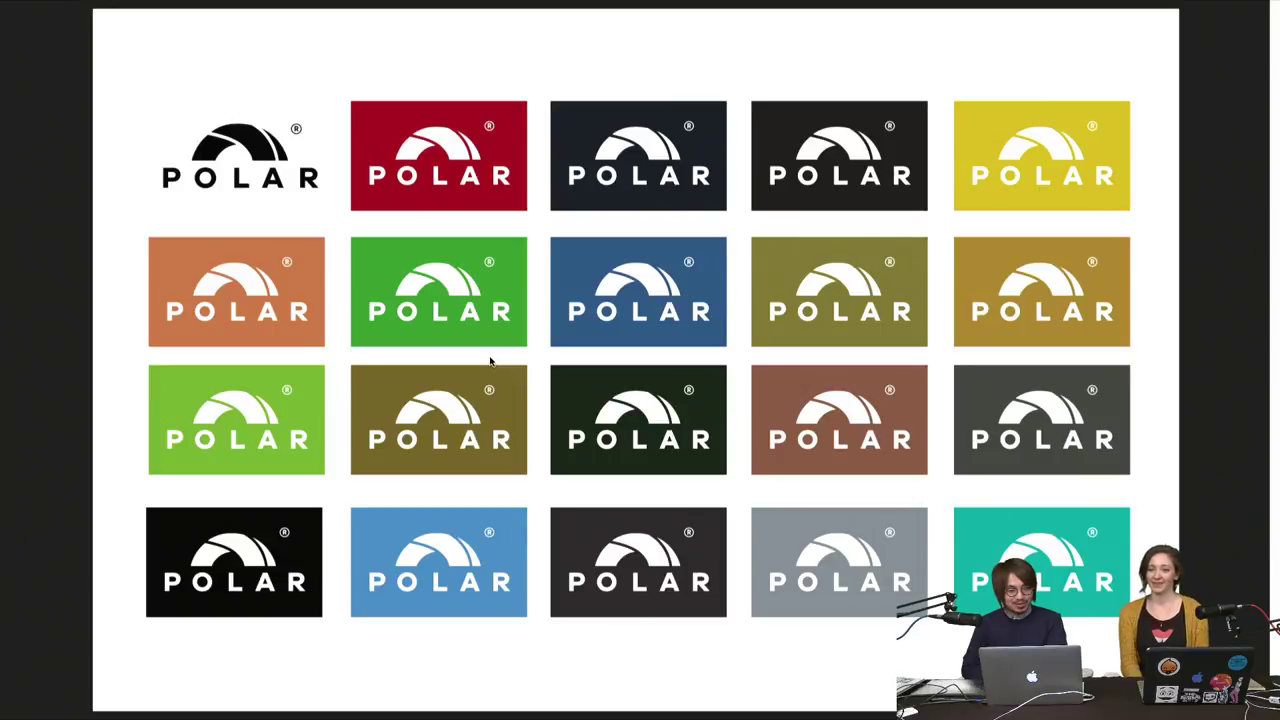
key(Right)
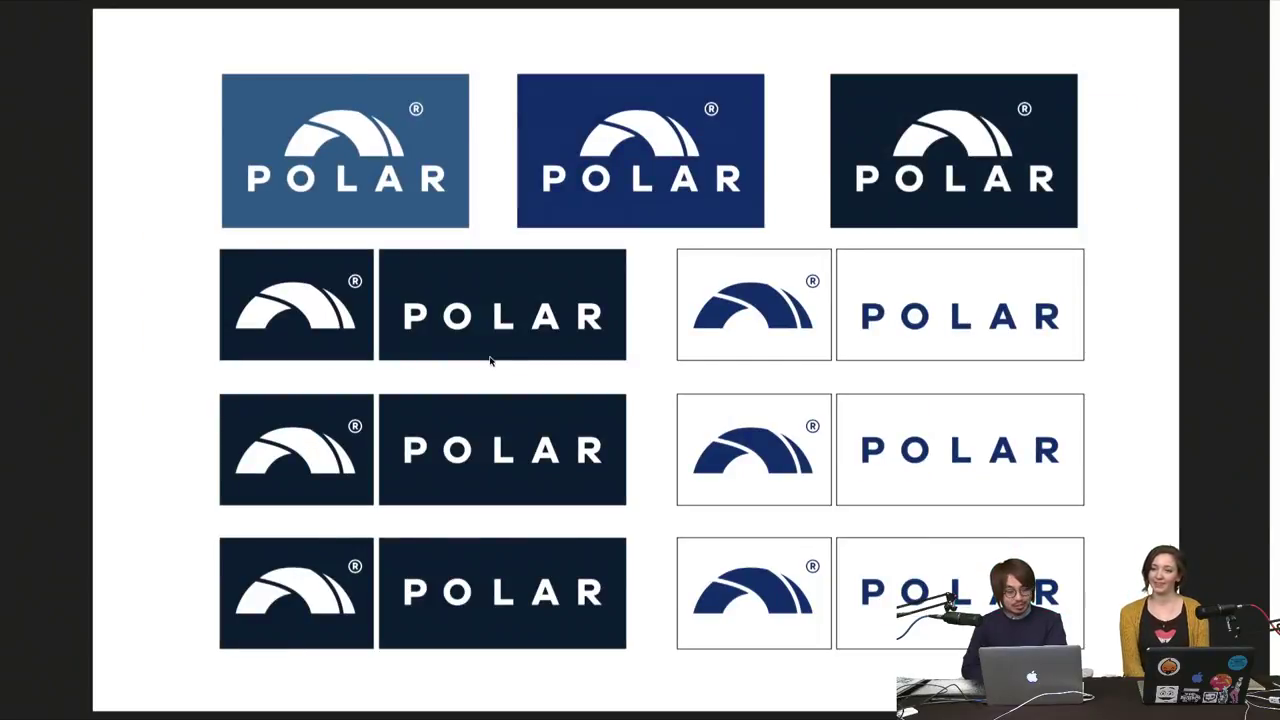
key(Right)
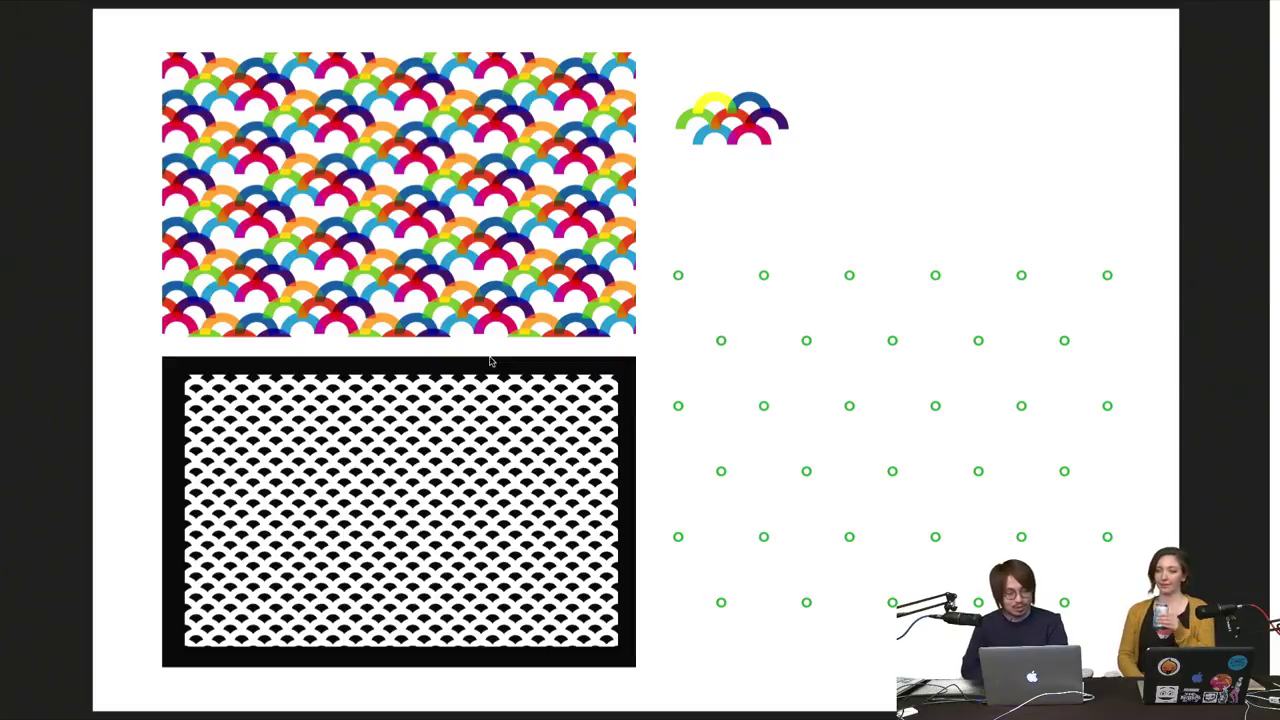
key(Escape)
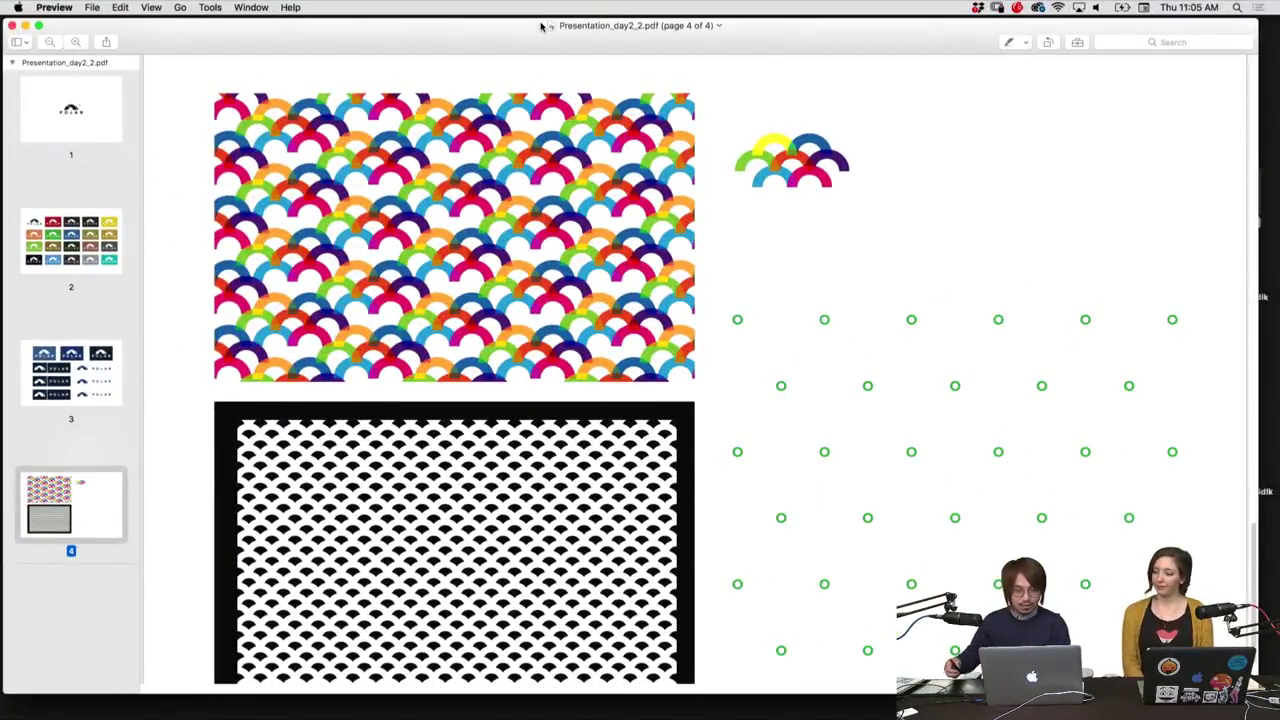
Close the PDF preview and open the Psd folder inside Adobe Stock
click(12, 26)
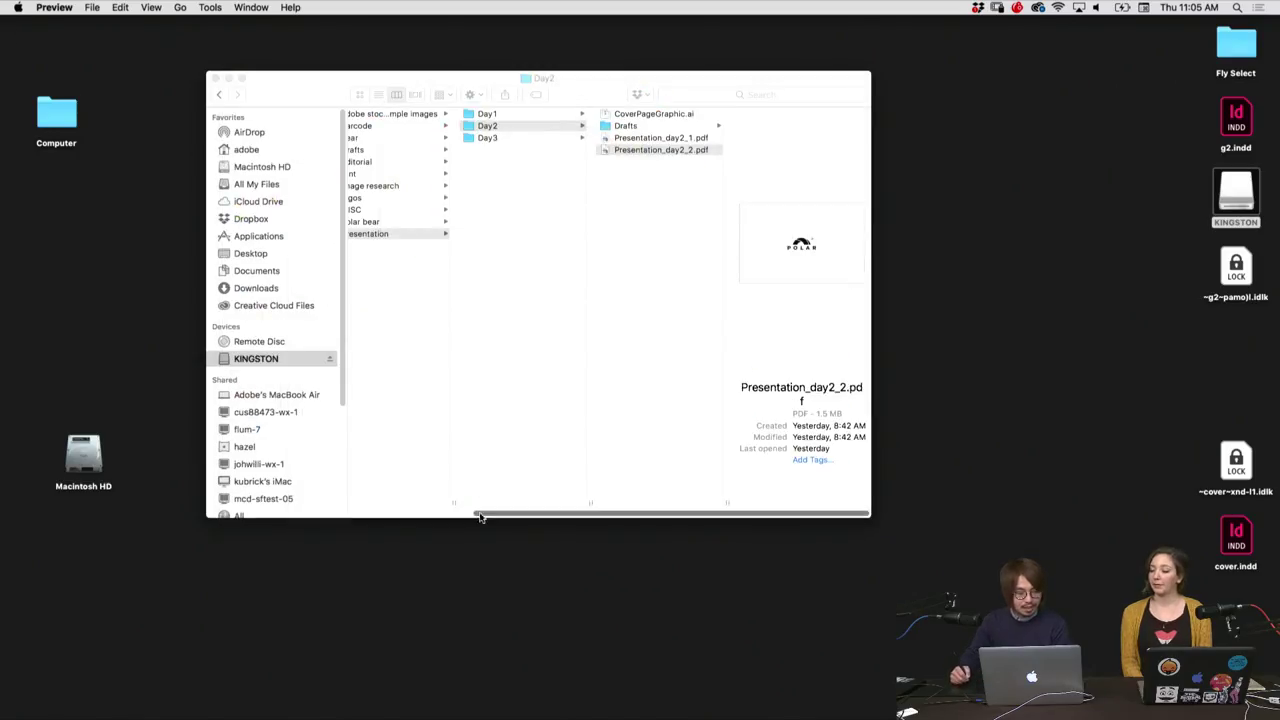
drag(478, 512, 352, 512)
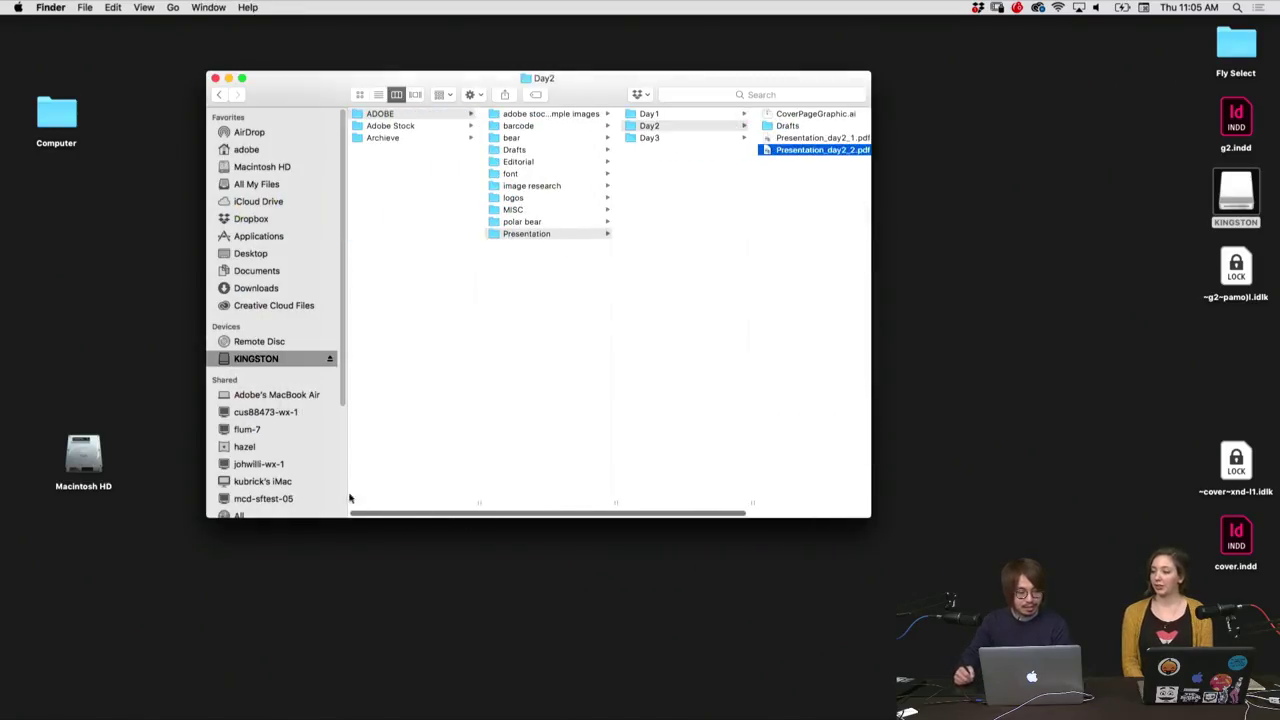
click(448, 125)
click(548, 379)
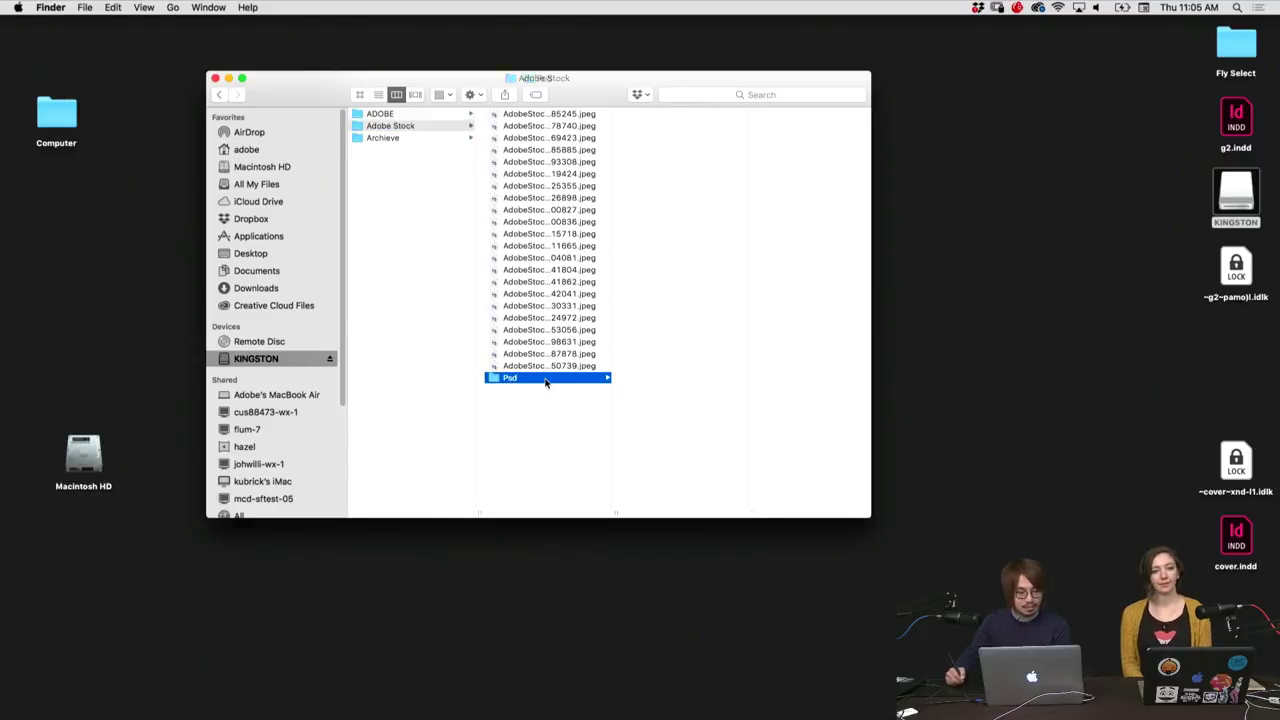
Browse the PSD files and select AdobeStock_45269423.psd
key(Right)
key(Down)
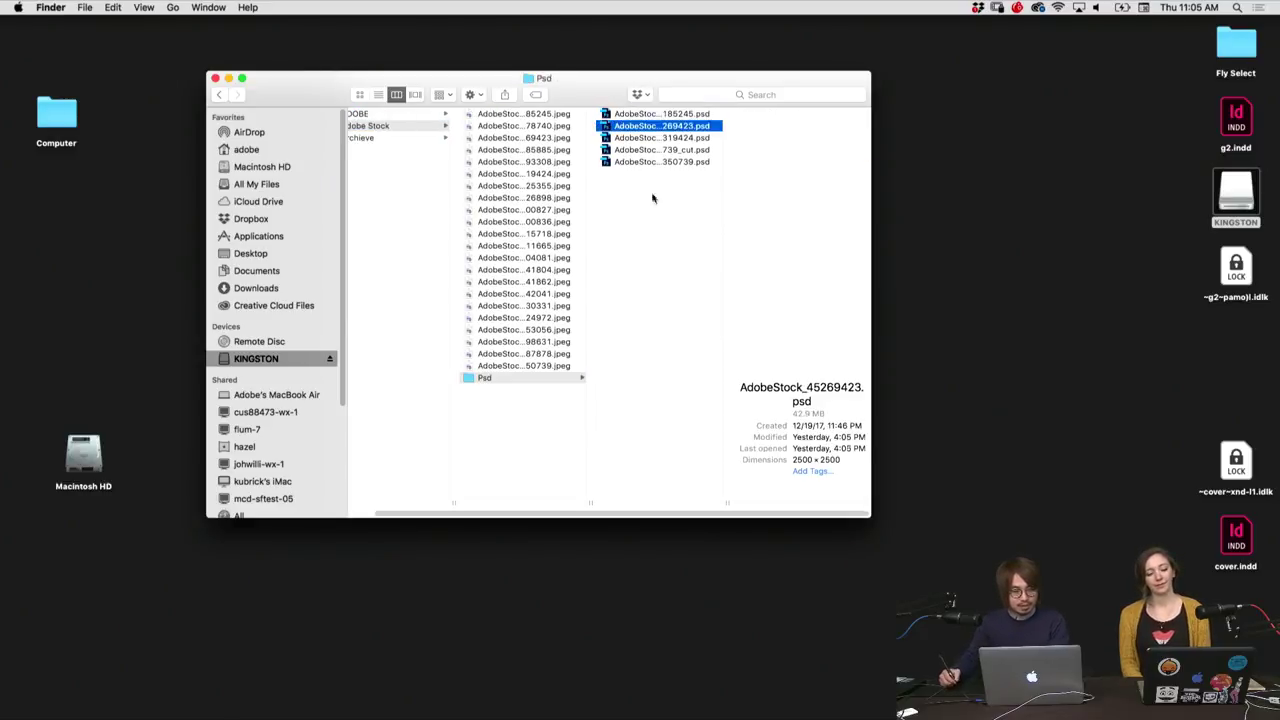
key(Down)
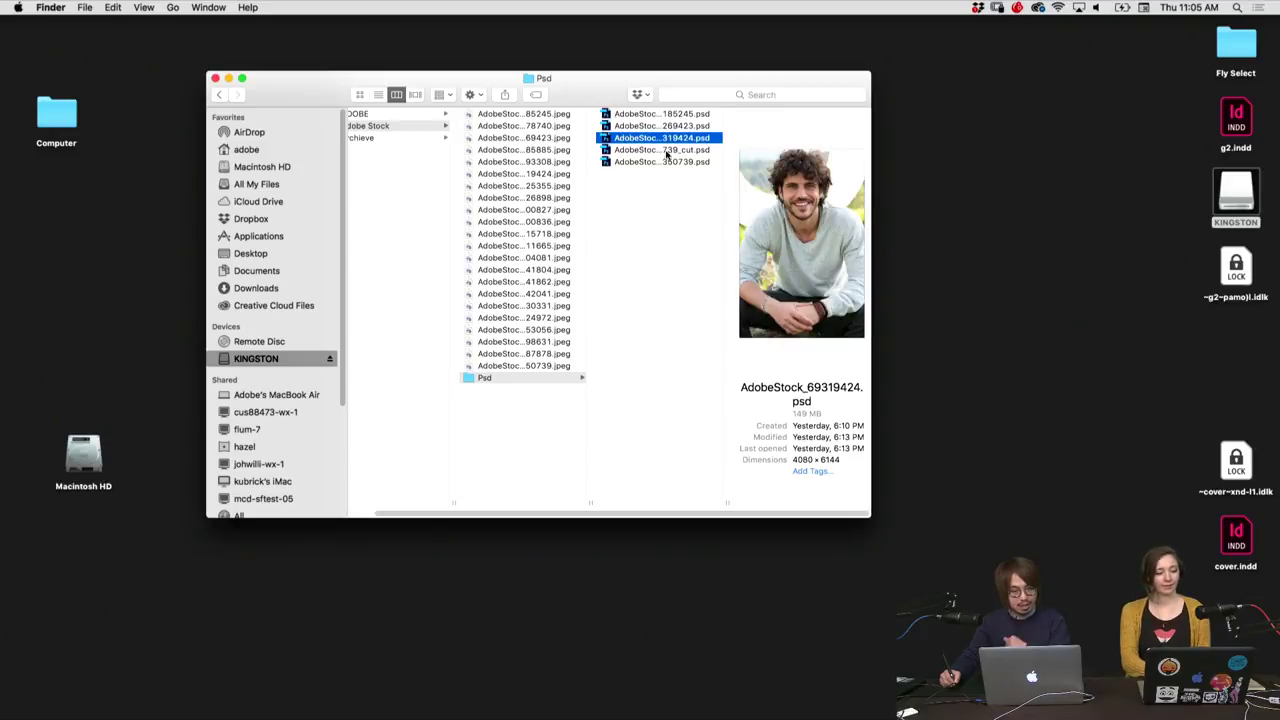
click(667, 151)
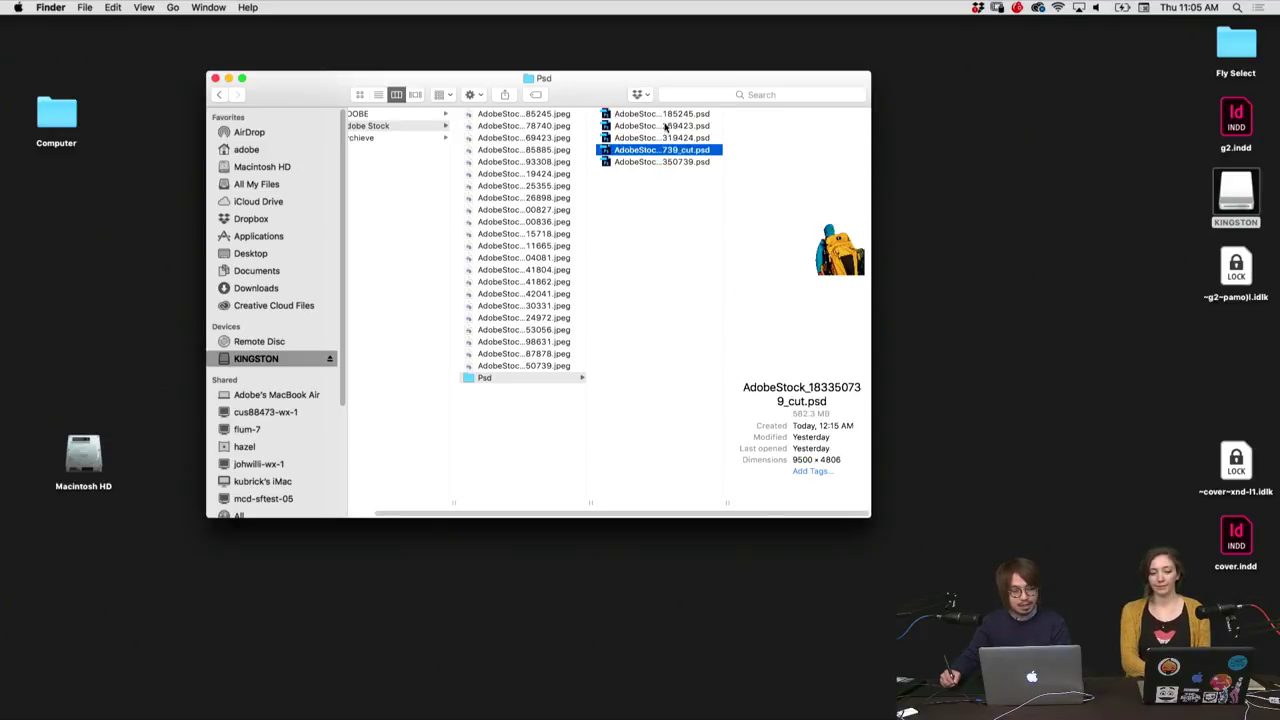
click(666, 127)
Open AdobeStock_45269423.psd, zoom in on its POLAR label and back out, then select AdobeStock_183350739_cut.psd
double_click(672, 128)
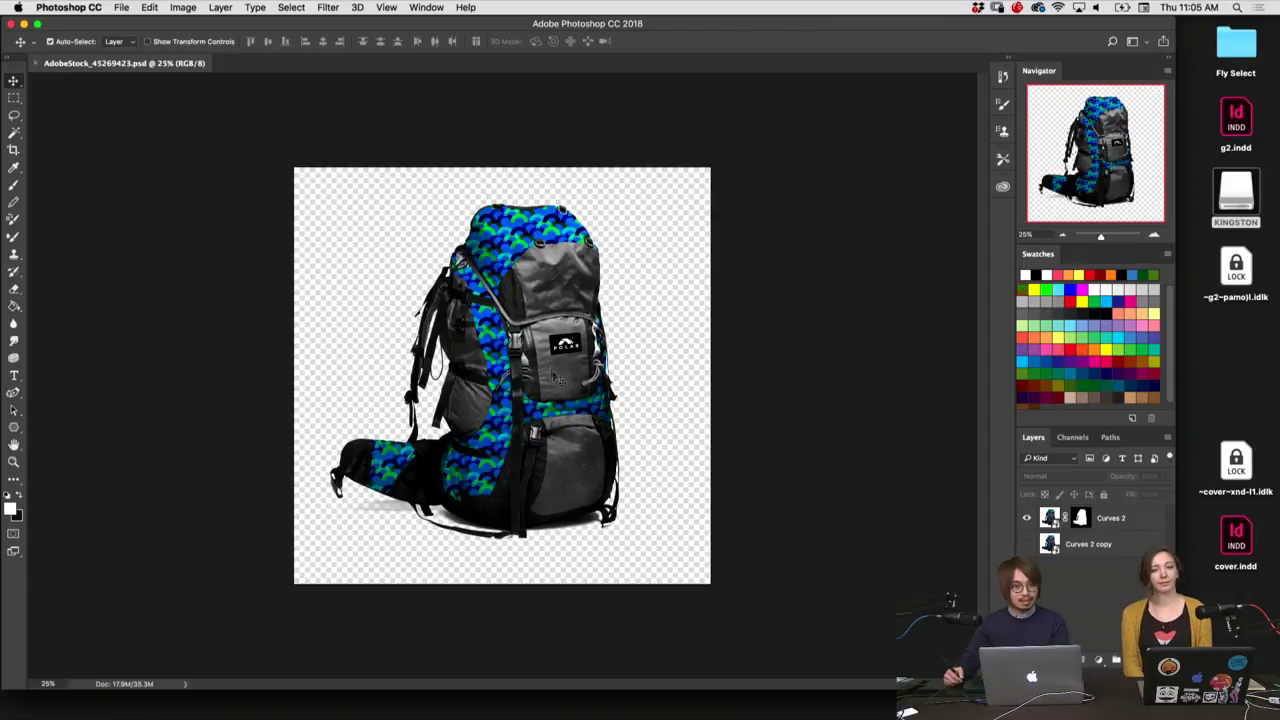
click(1153, 235)
click(1153, 235)
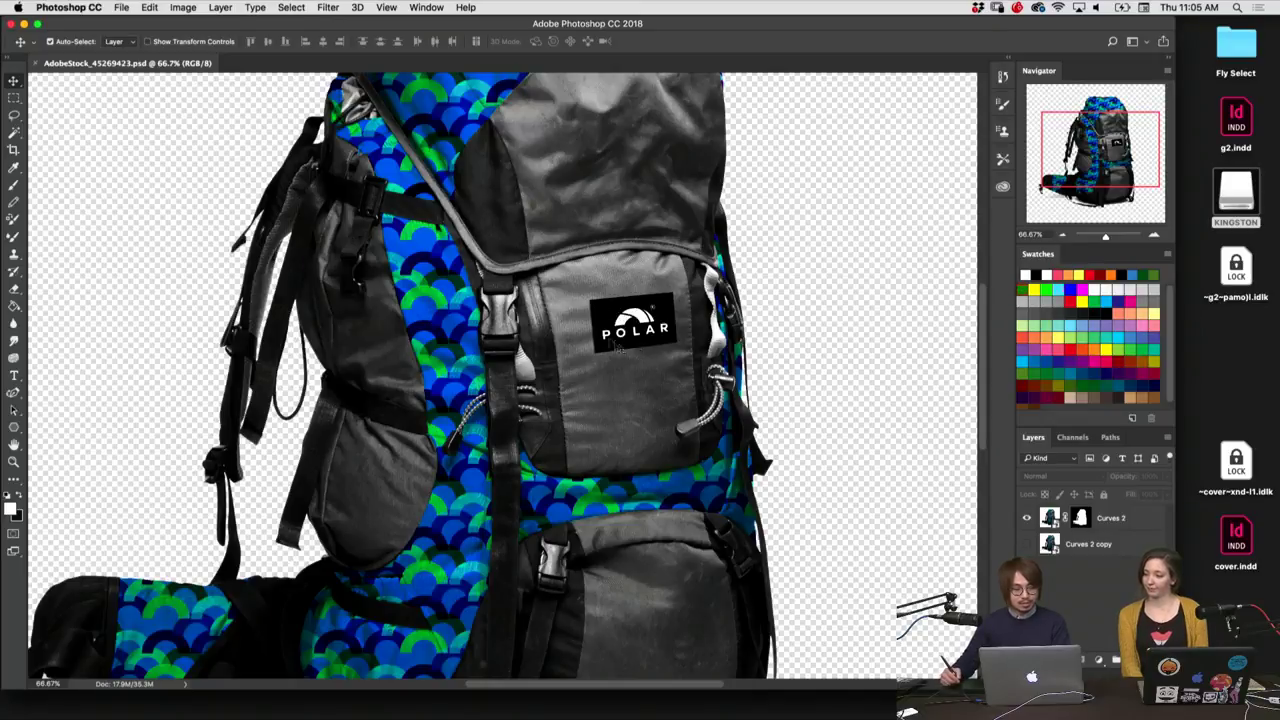
click(1062, 235)
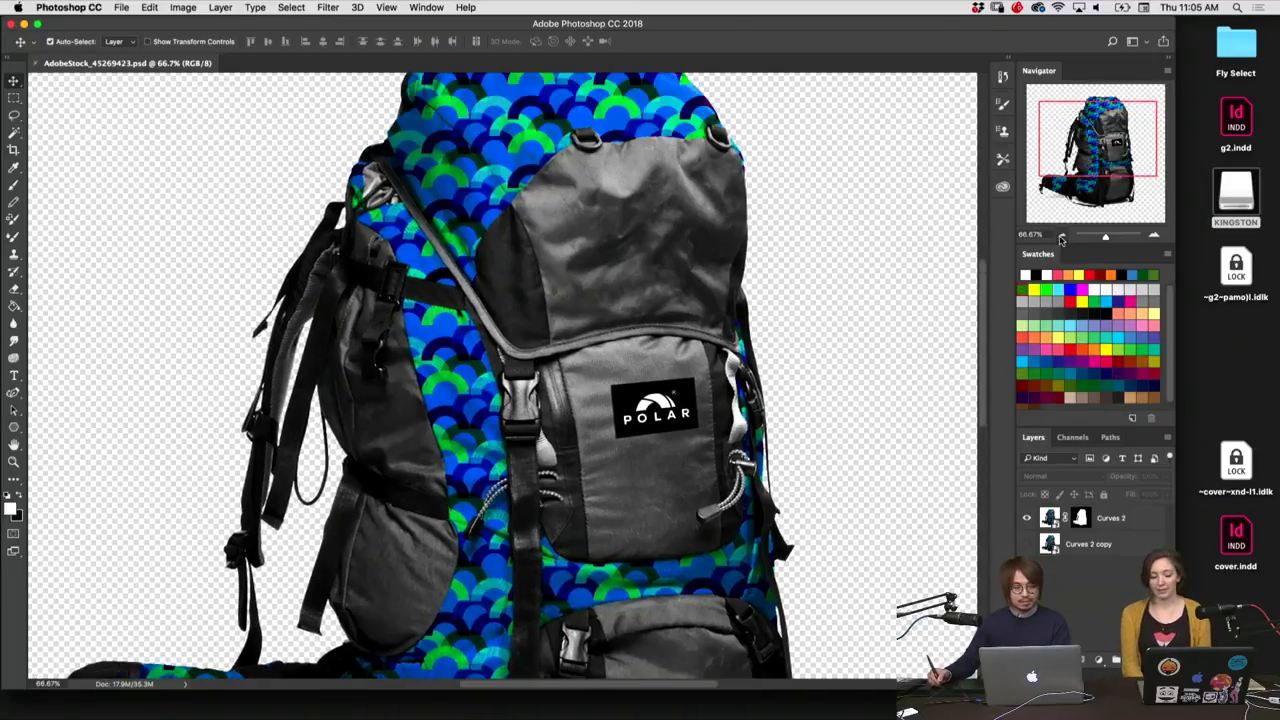
click(1062, 235)
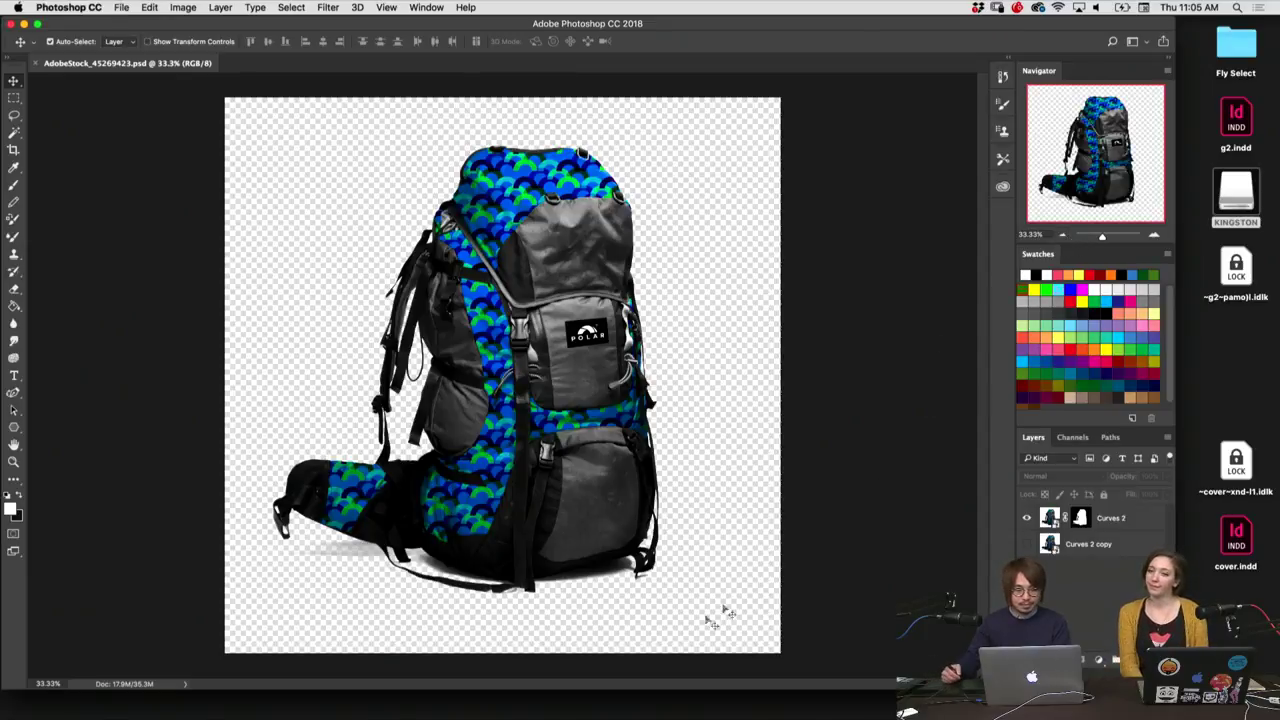
click(460, 700)
click(695, 150)
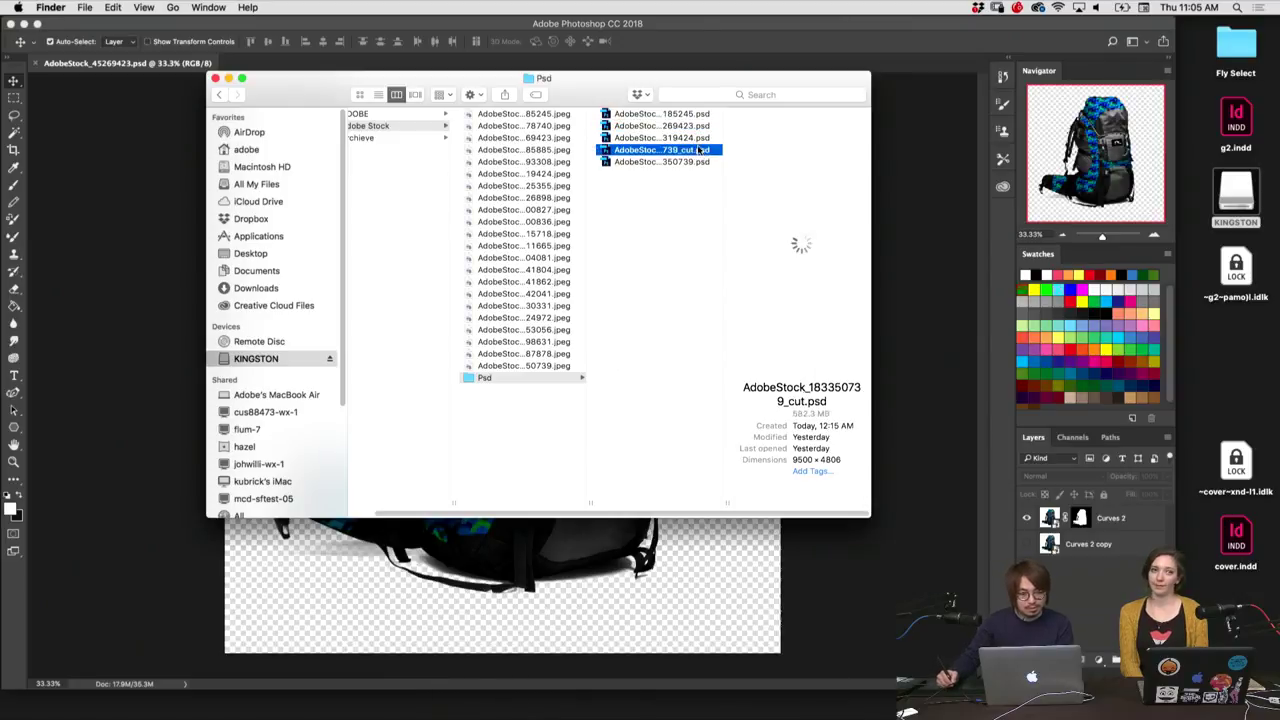
Open AdobeStock_183350739.psd in Photoshop and zoom in on the hiker's yellow backpack
click(697, 139)
key(Down)
key(Down)
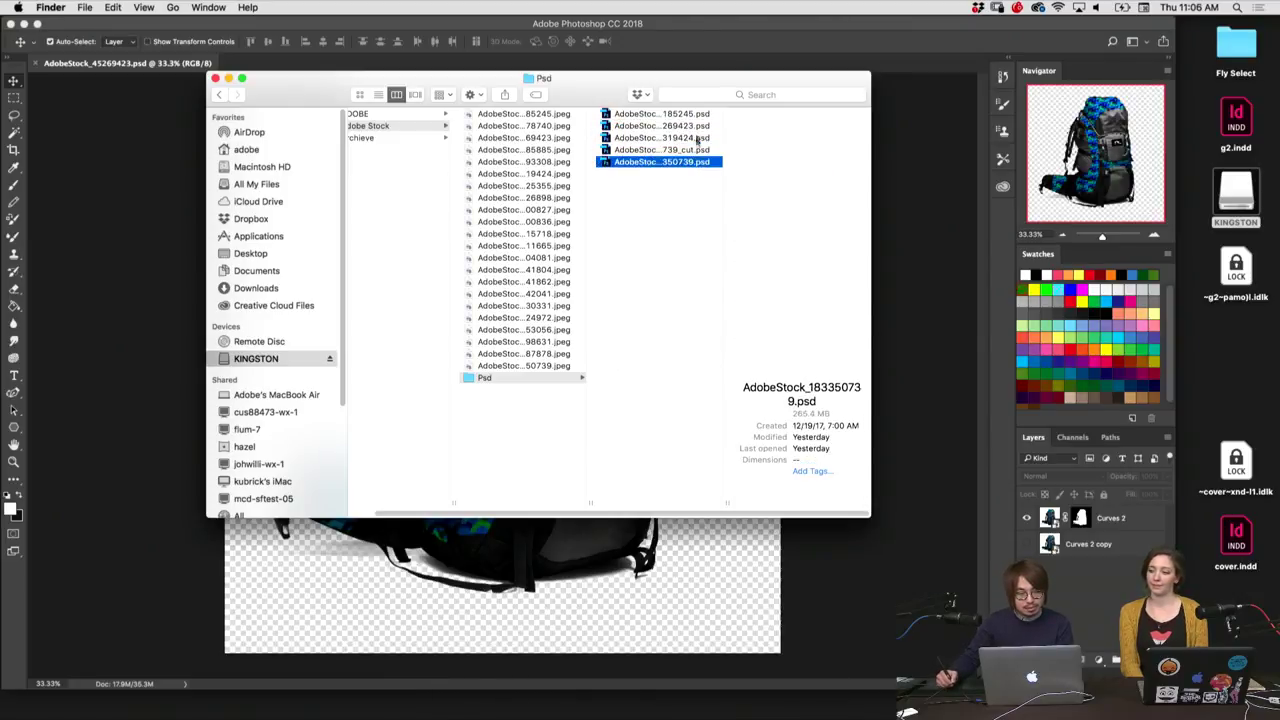
key(super+Tab)
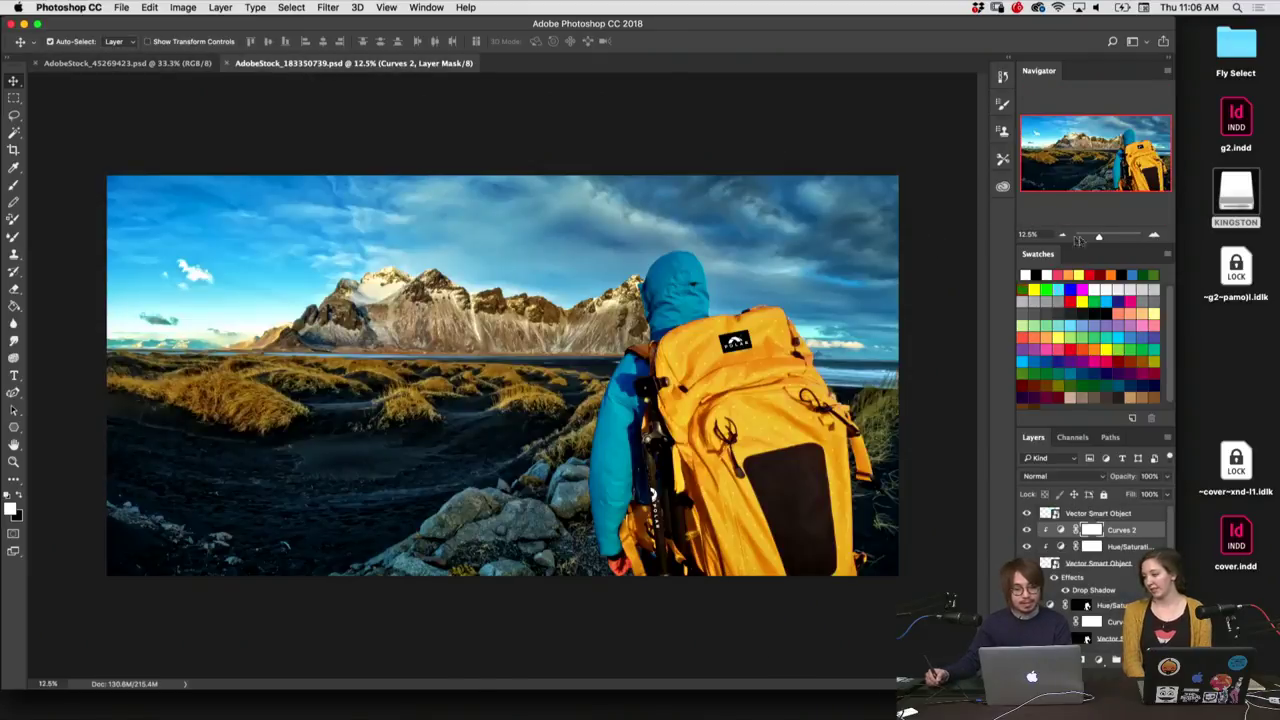
click(1153, 234)
mouse_move(1085, 152)
mouse_down()
mouse_move(1130, 170)
mouse_move(1106, 192)
mouse_up()
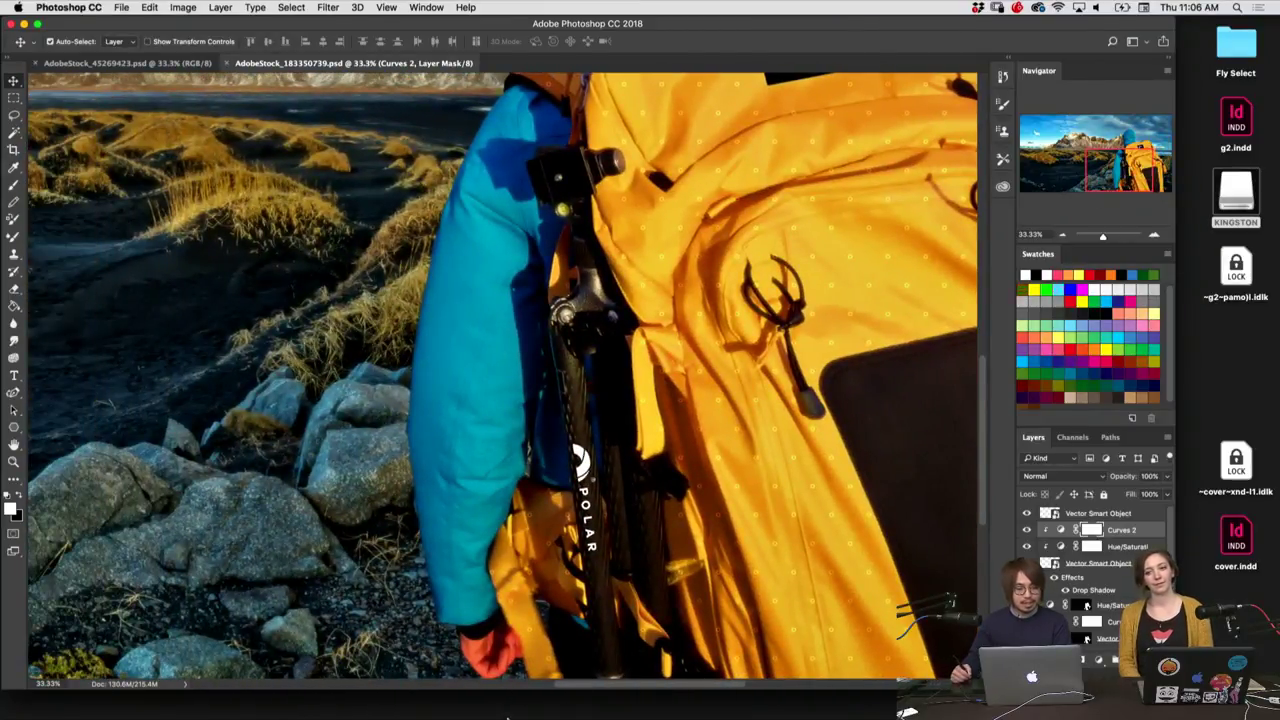
Bring Finder back and deselect the file in the Psd folder
click(474, 708)
click(600, 486)
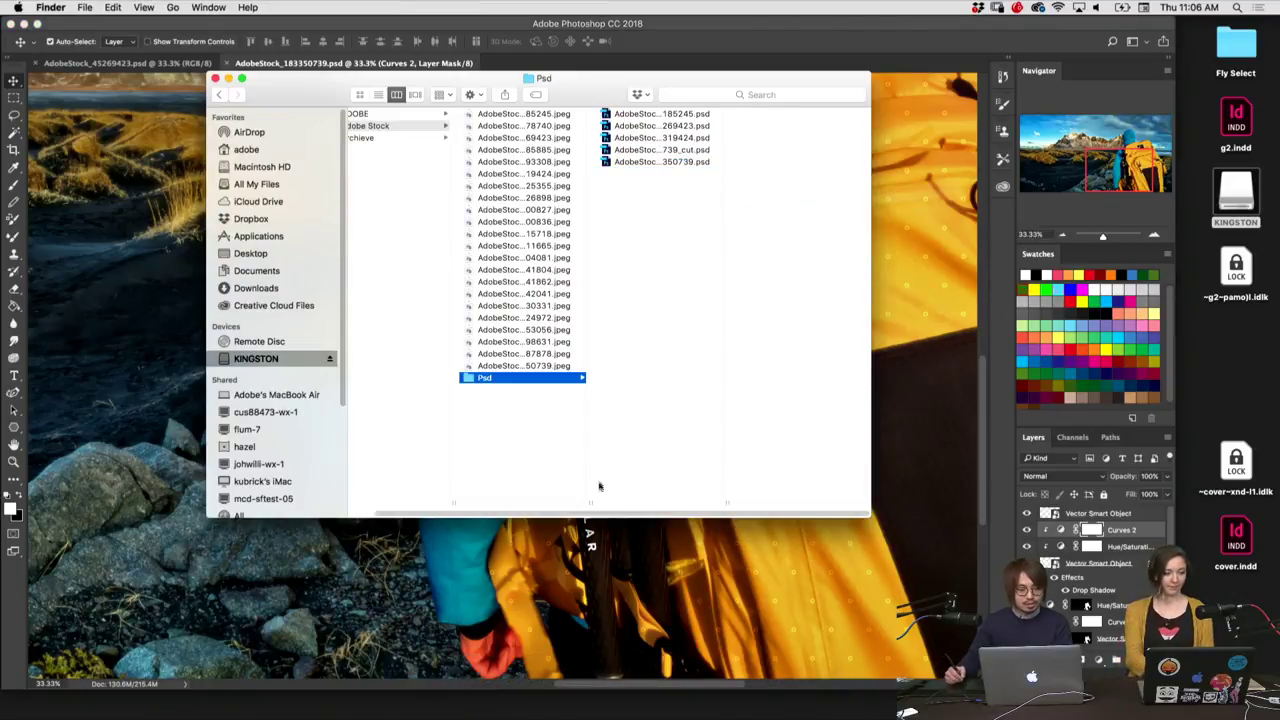
scroll(500, 450, left, 2)
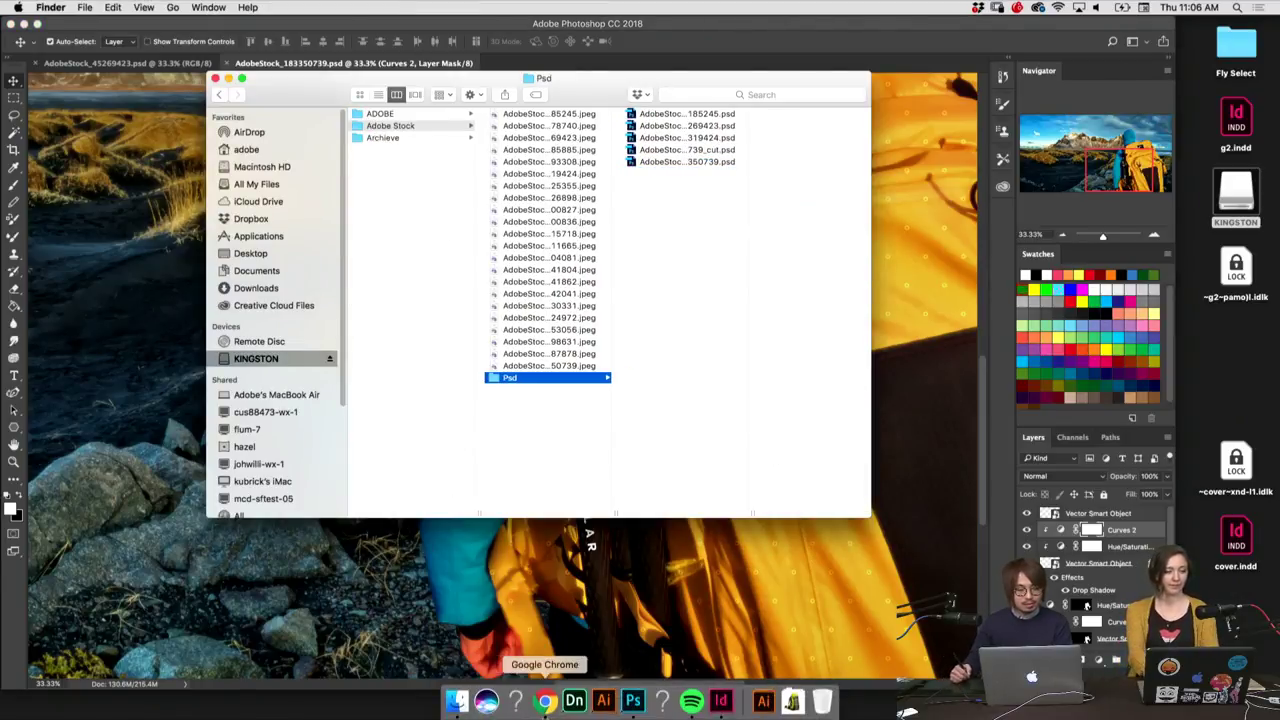
Show page 1 of cover.indd in Preview screen mode, zoomed in, with the window maximised
click(722, 702)
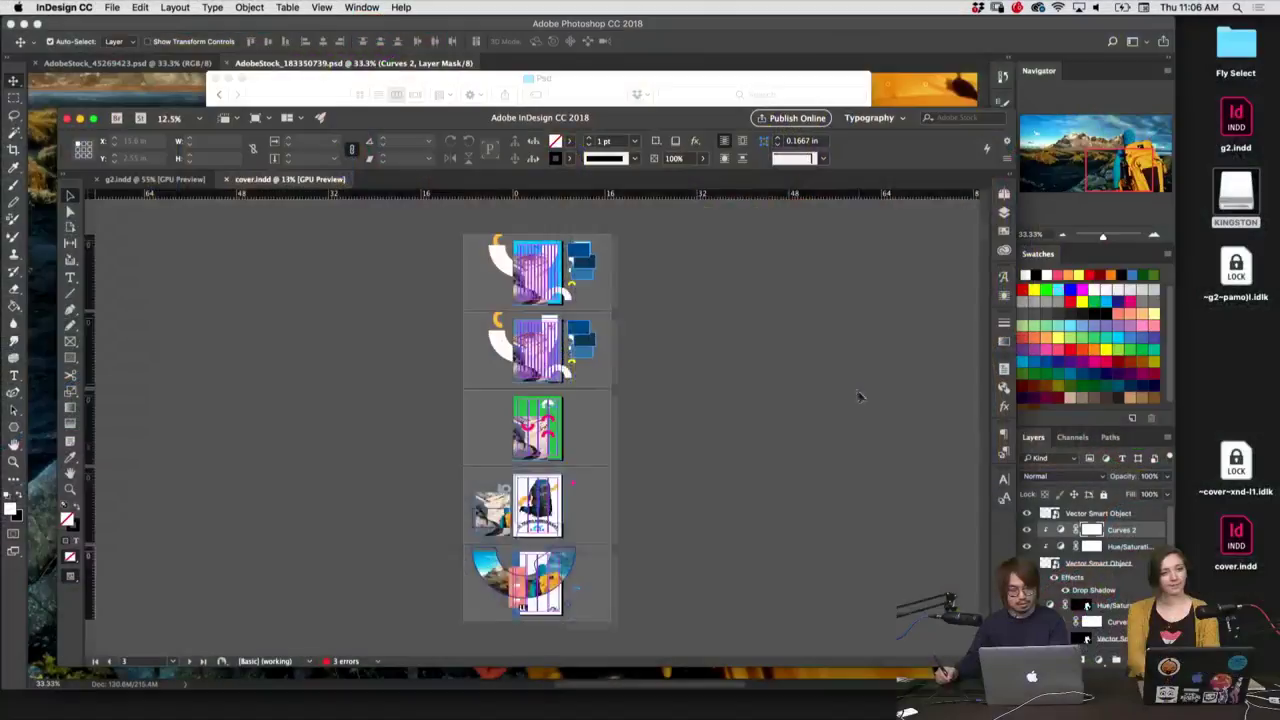
scroll(858, 396, up, 2)
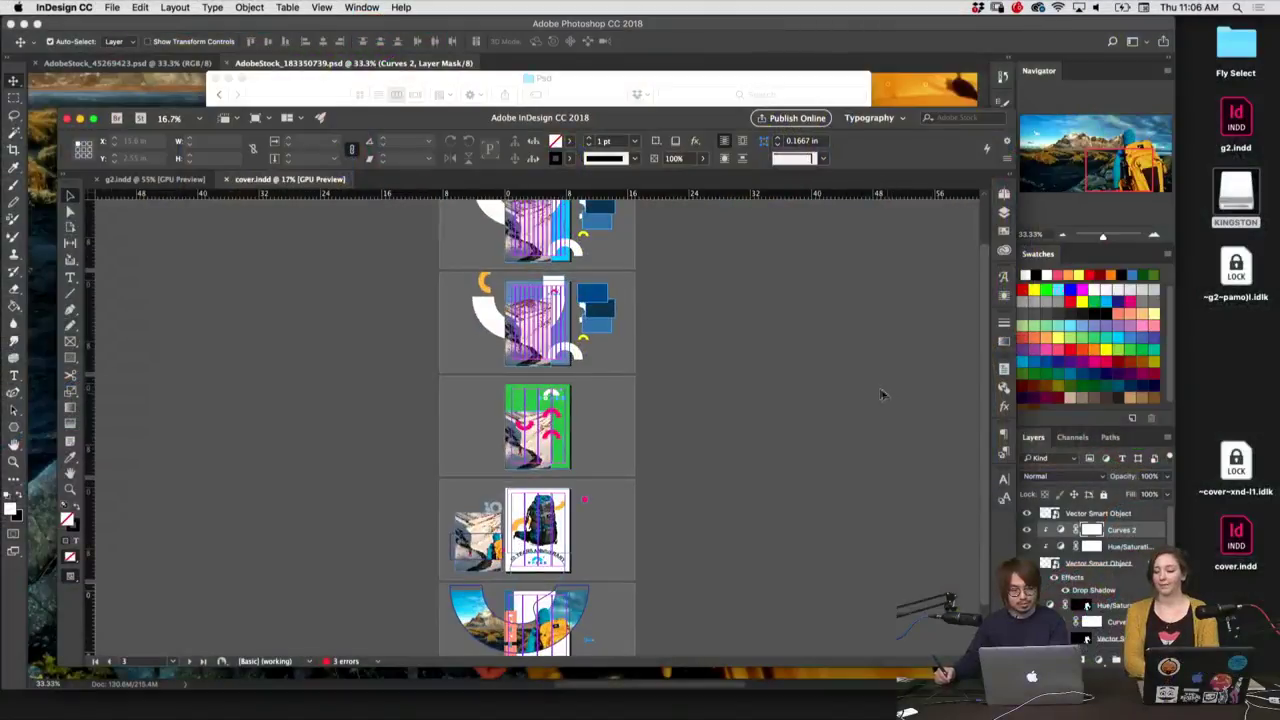
scroll(817, 306, up, 1)
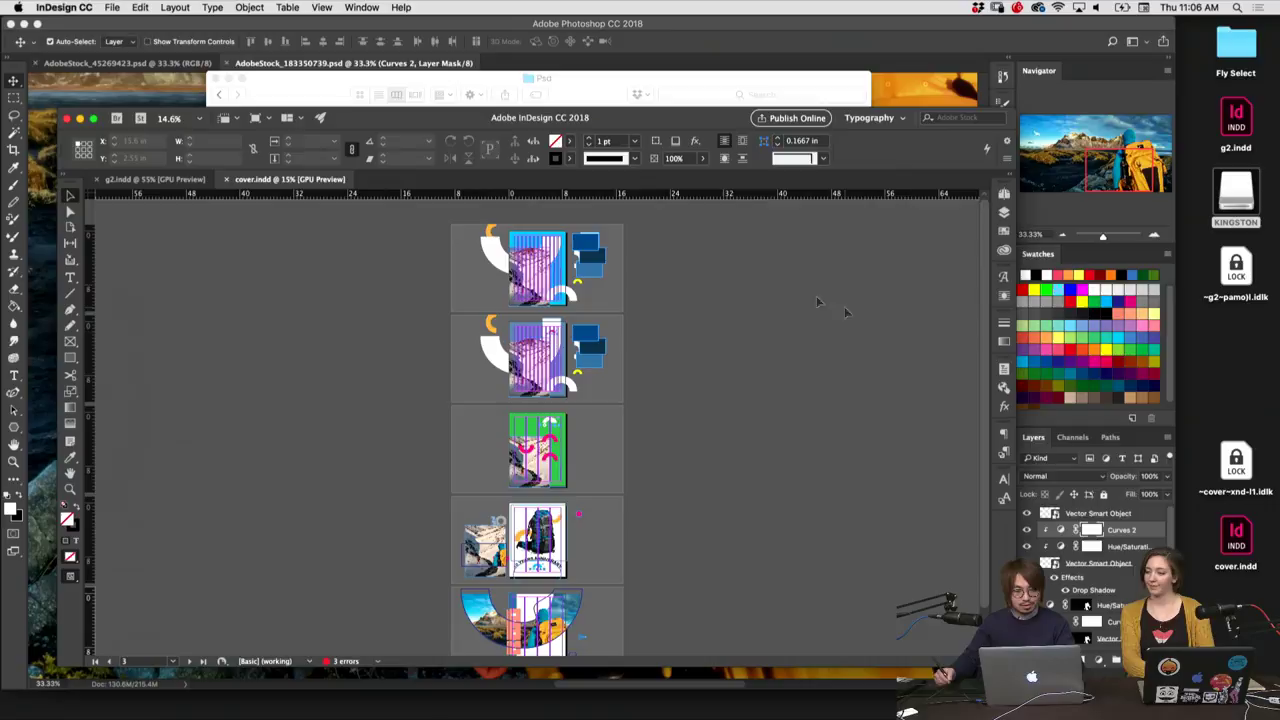
click(560, 290)
click(600, 305)
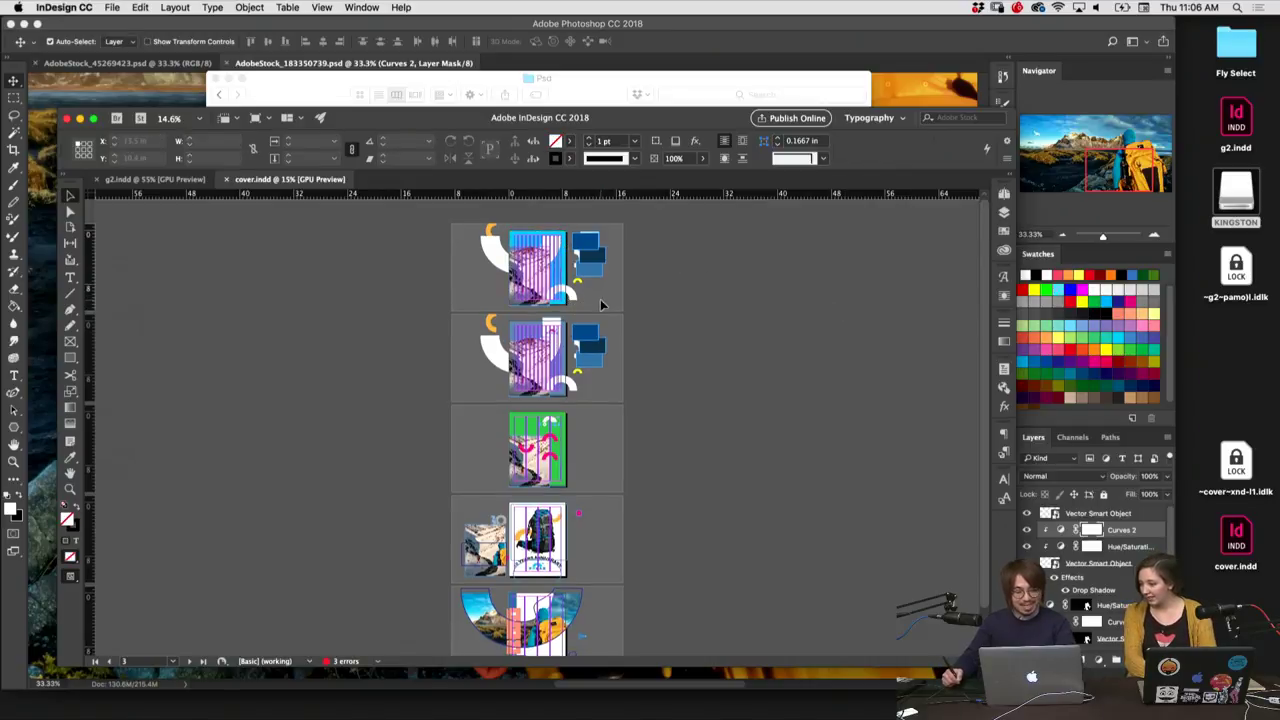
key(super+equal)
key(super+equal)
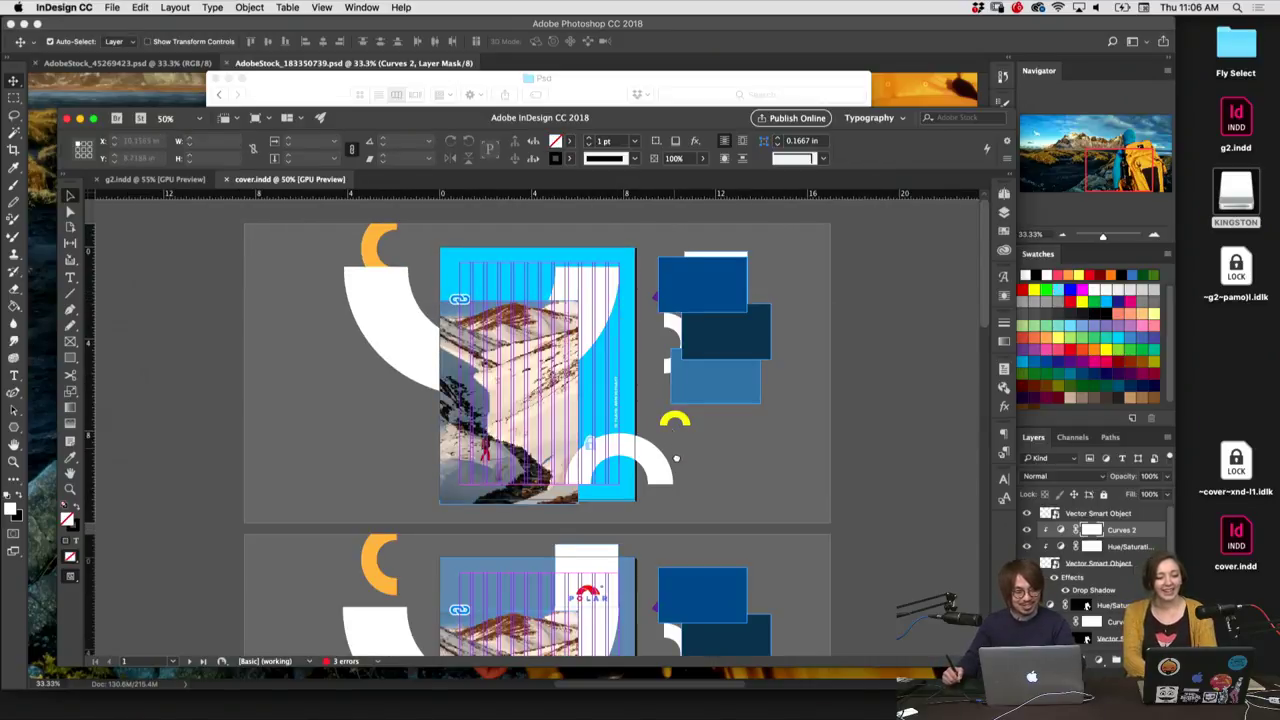
click(71, 577)
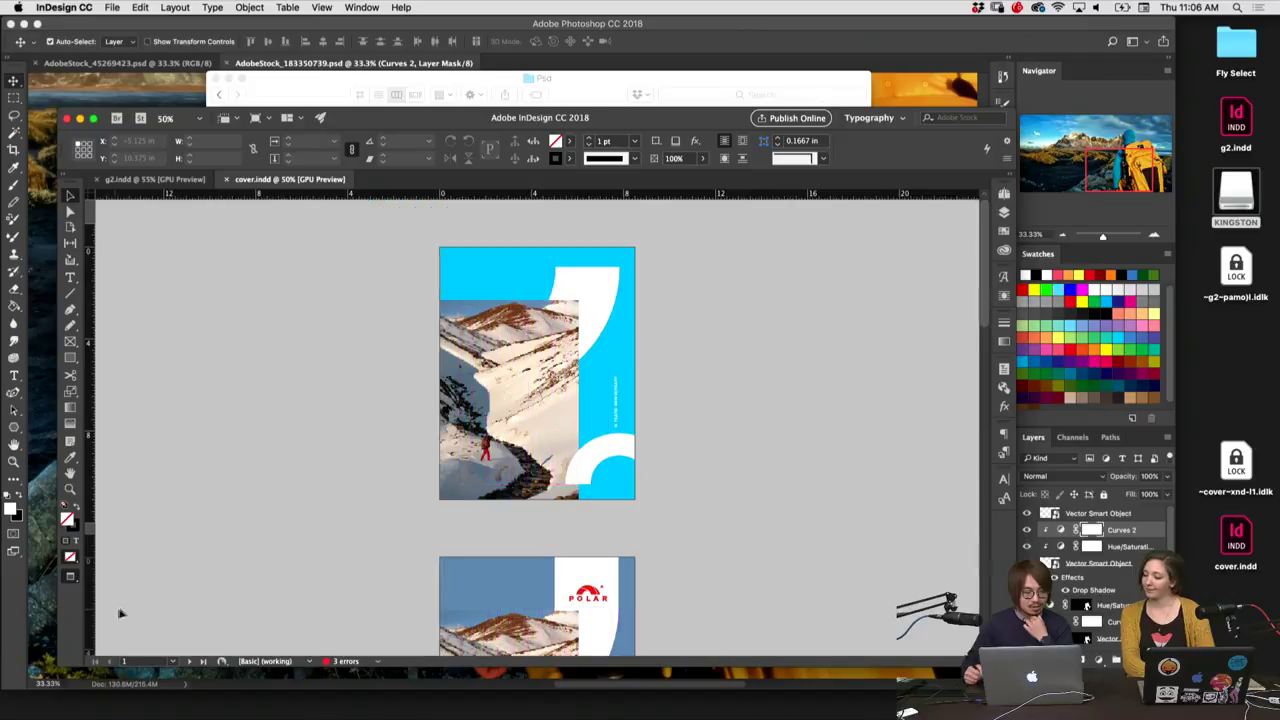
click(115, 605)
key(super+equal)
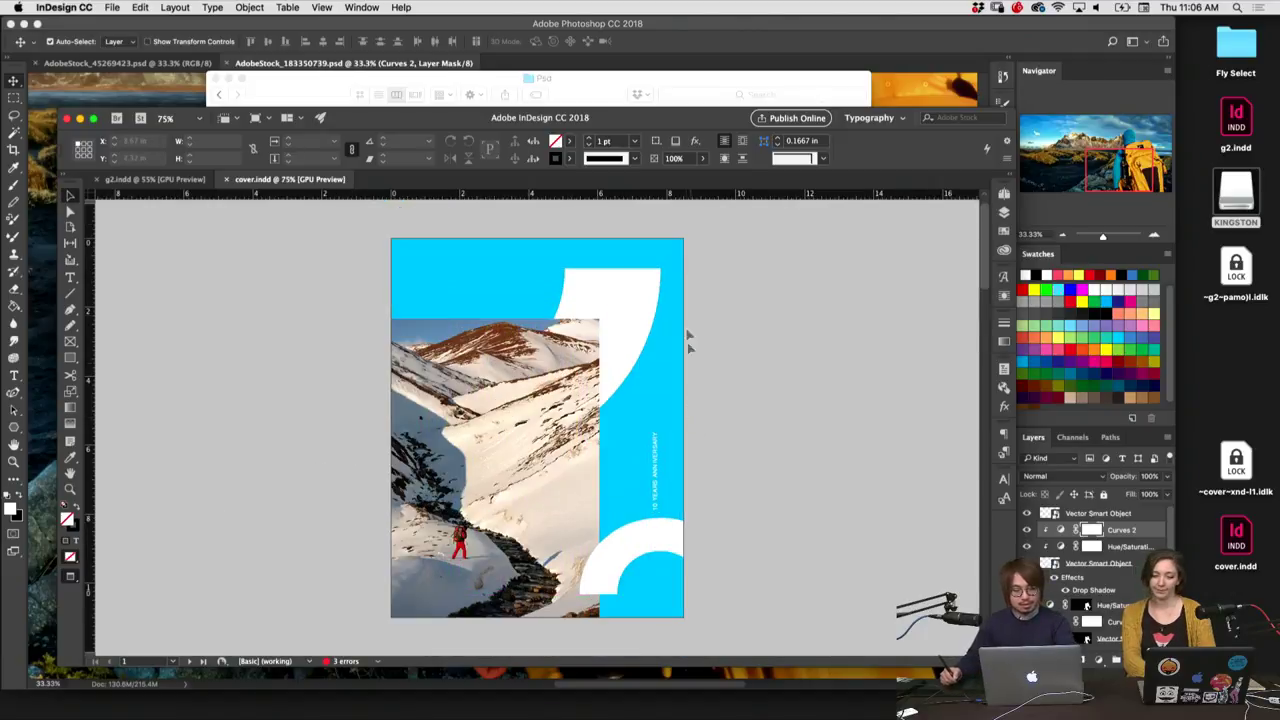
double_click(702, 124)
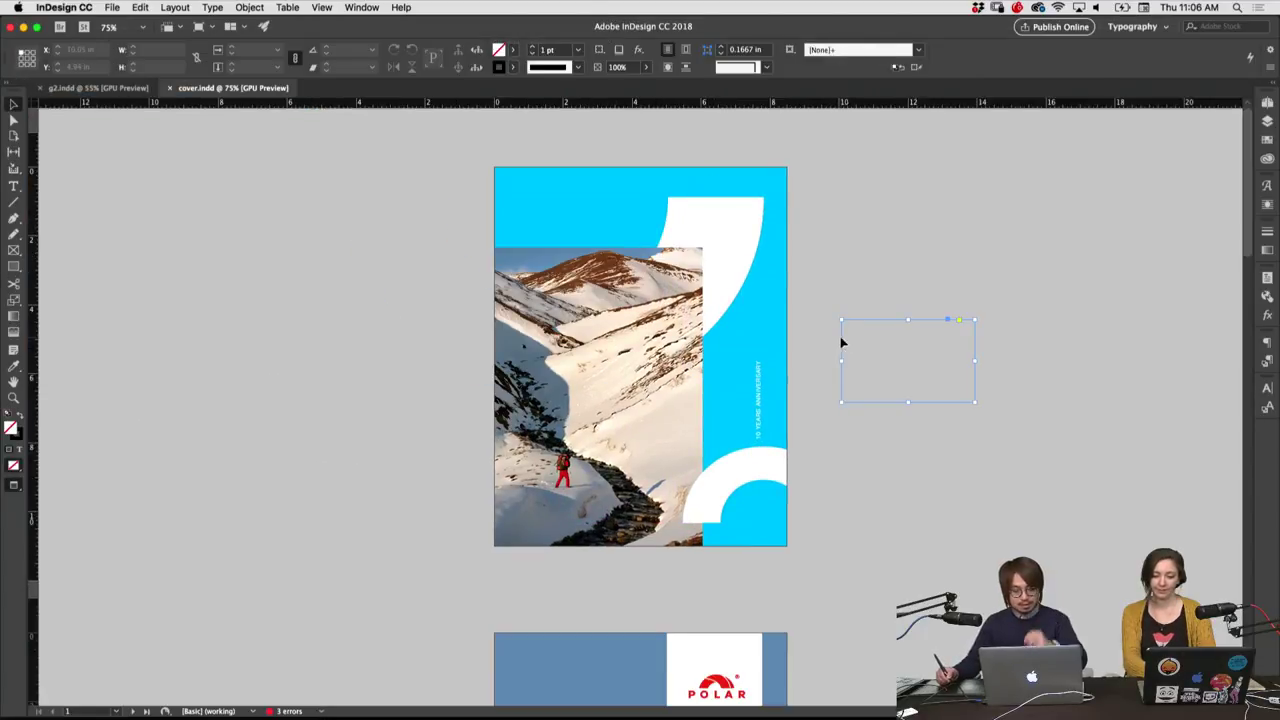
Nudge the white curved shape up-left and drag the mountain photo's top edge down
key(super+equal)
click(871, 534)
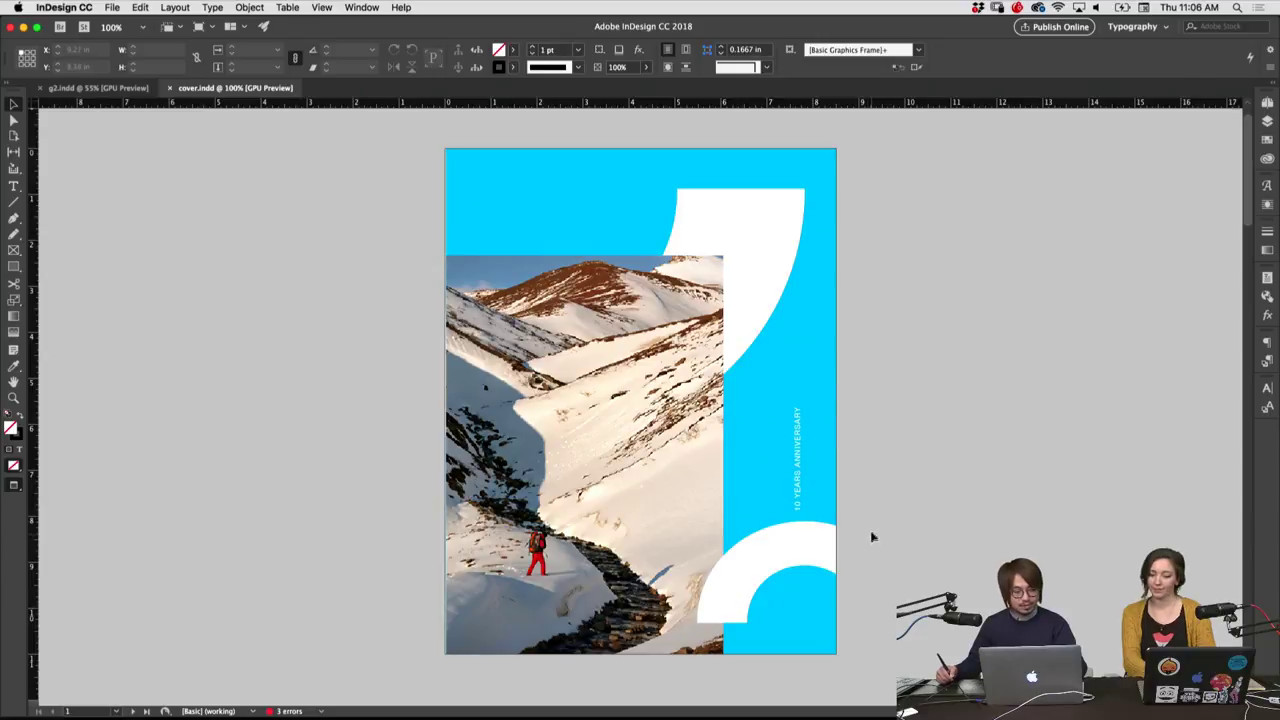
click(760, 316)
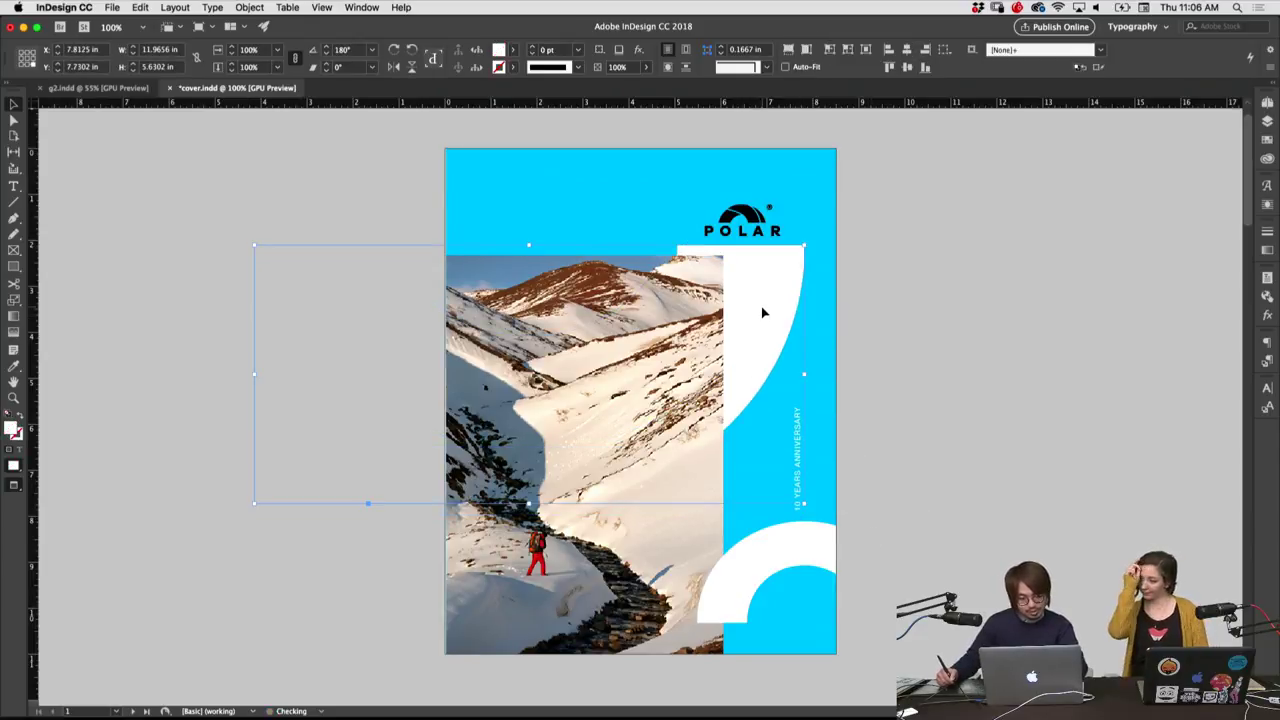
drag(762, 313, 757, 311)
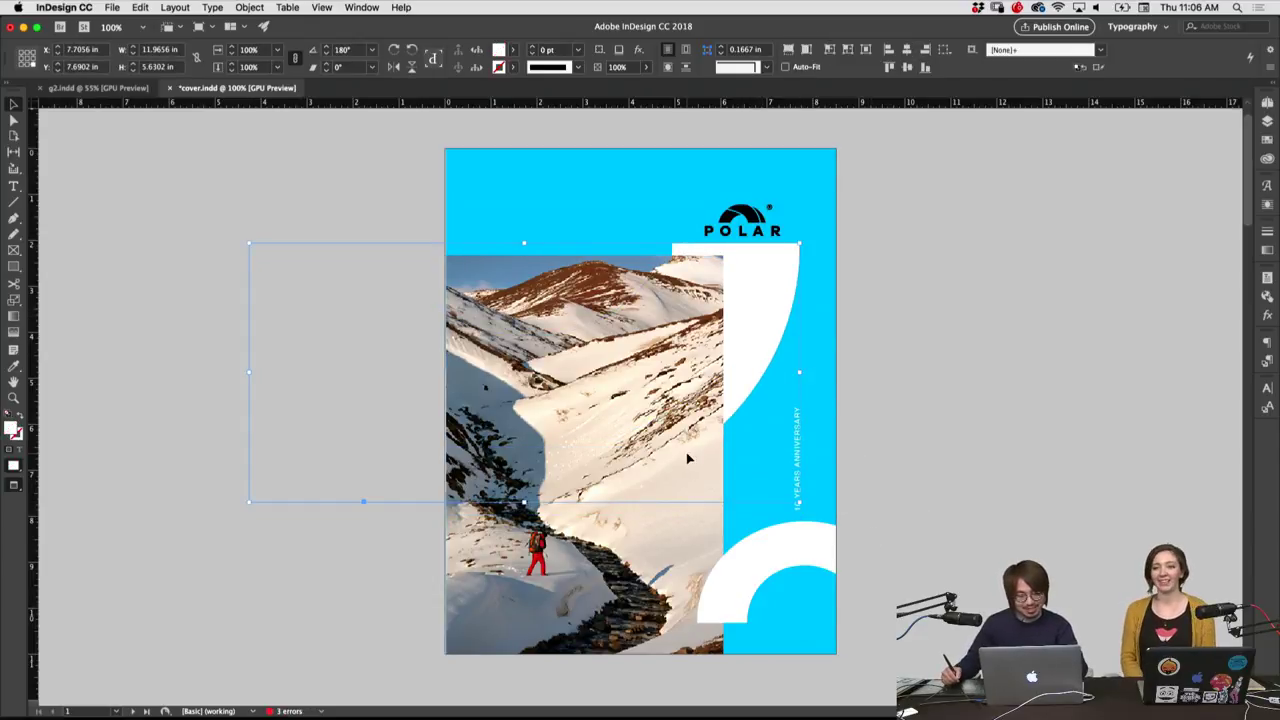
click(597, 206)
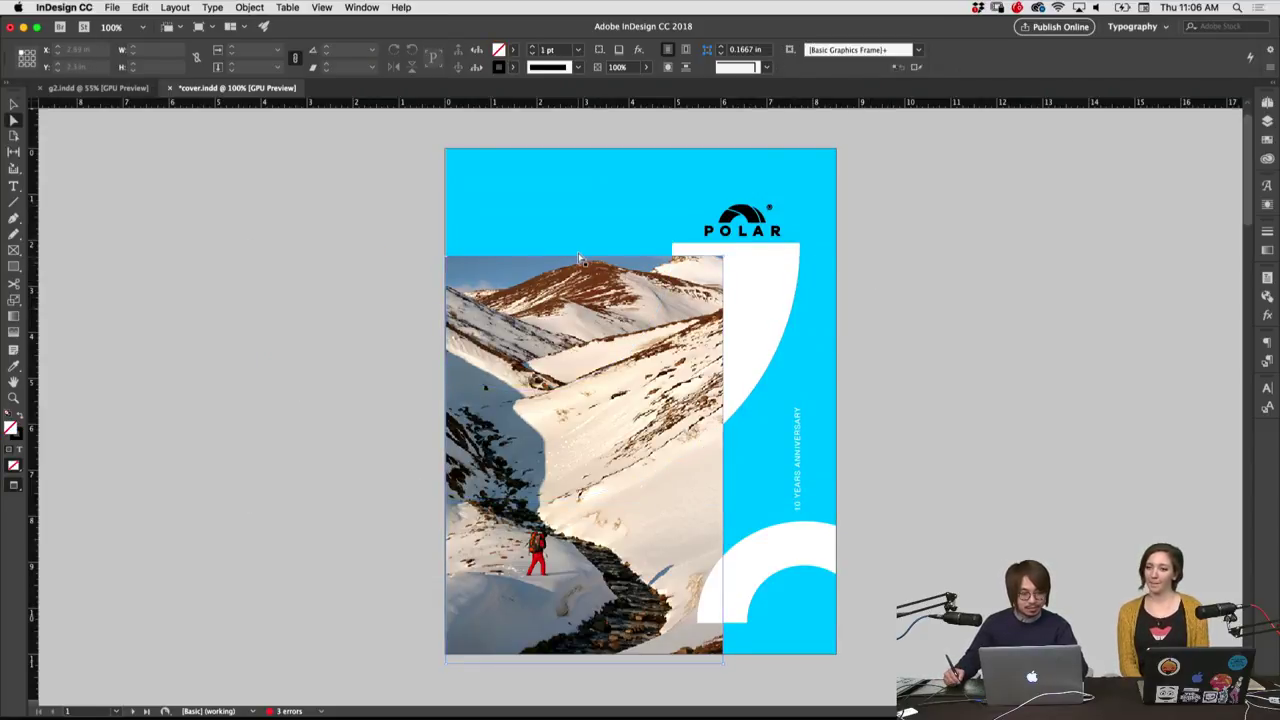
drag(579, 256, 580, 290)
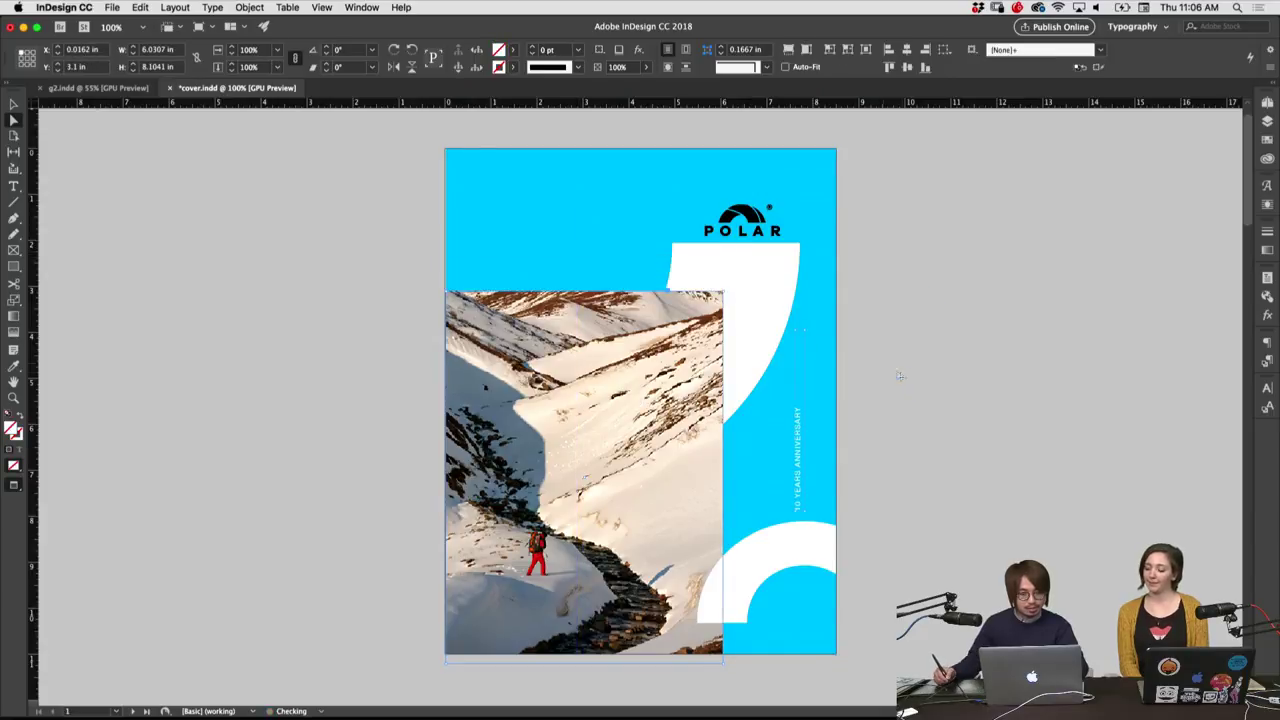
click(880, 318)
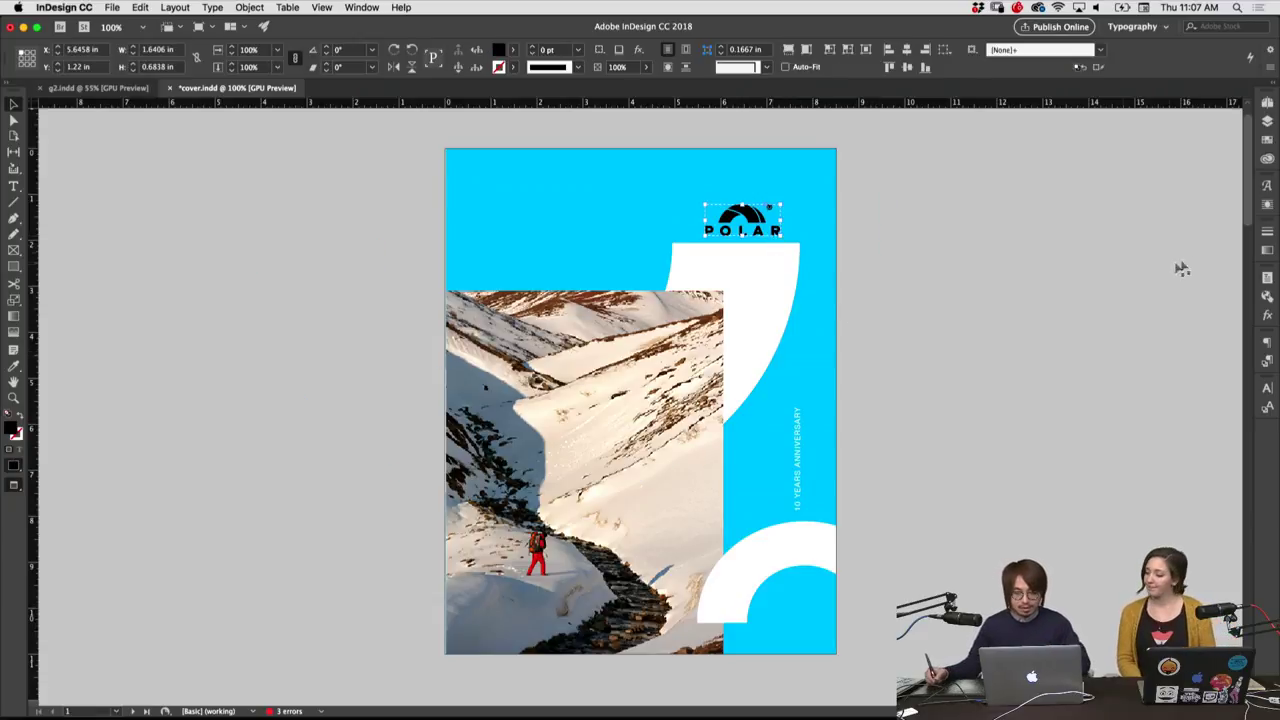
Fill the POLAR logo with the [Paper] swatch
click(1267, 142)
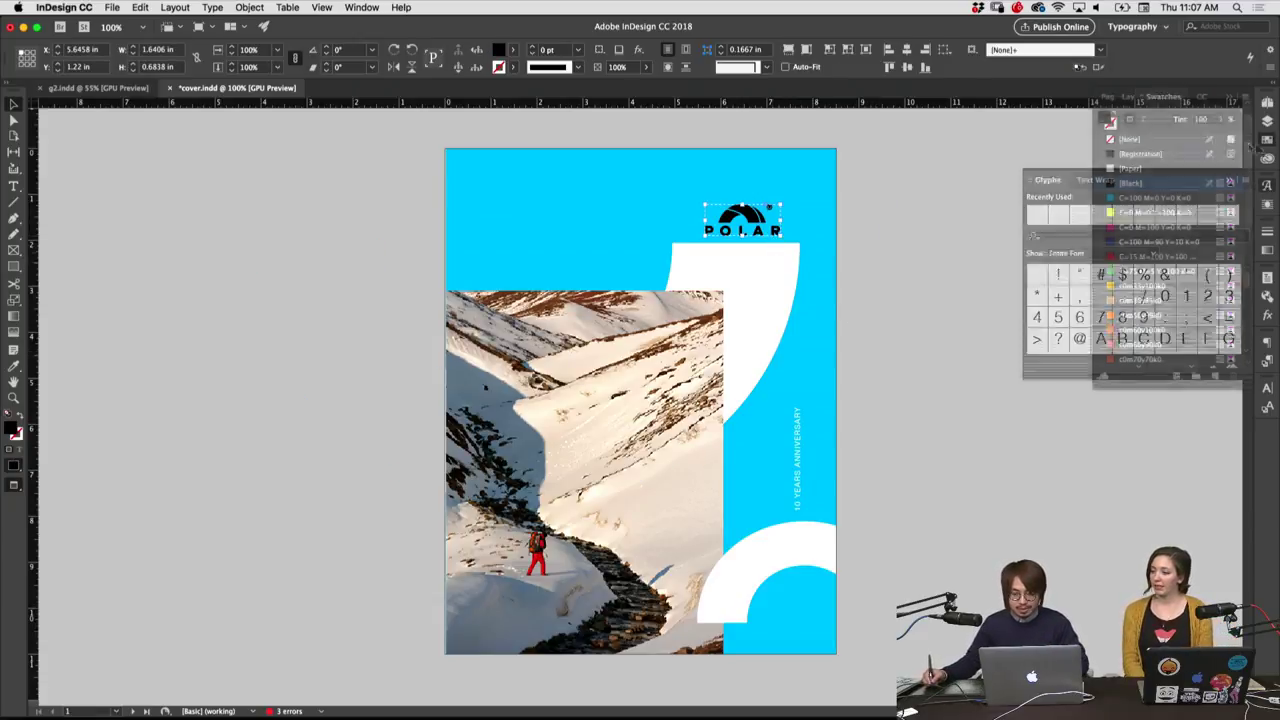
click(1130, 168)
click(962, 265)
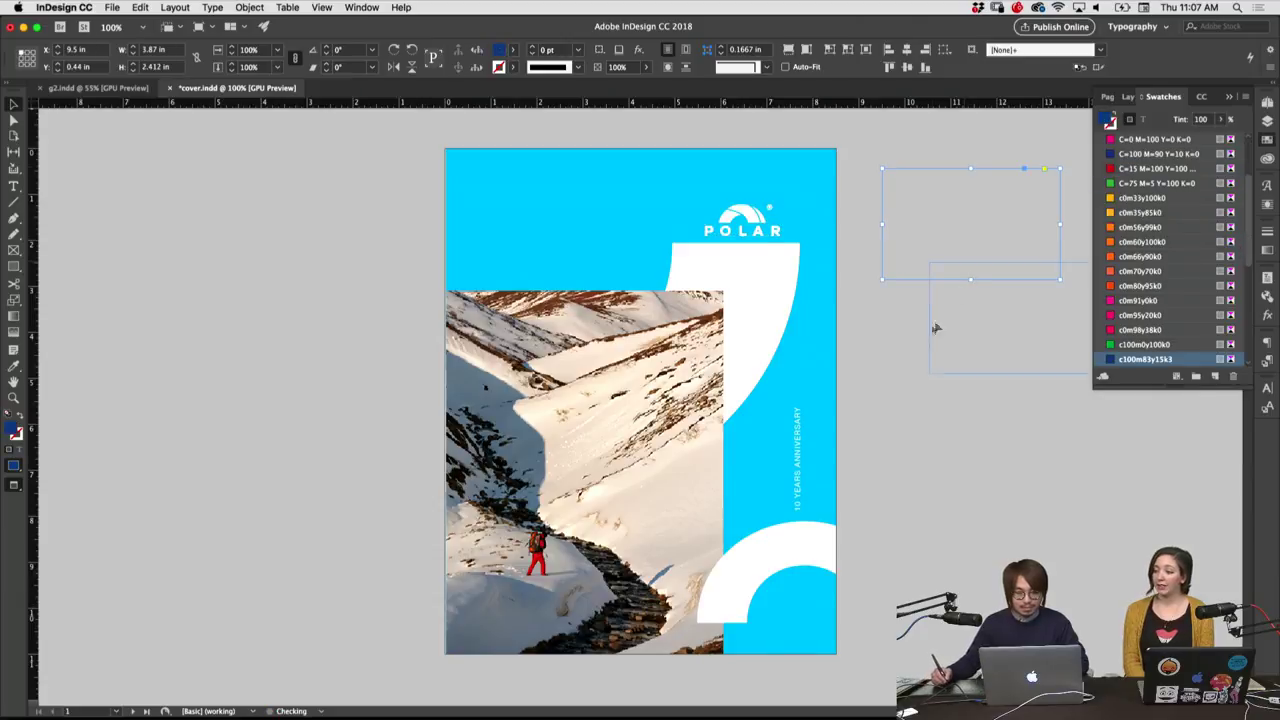
click(880, 420)
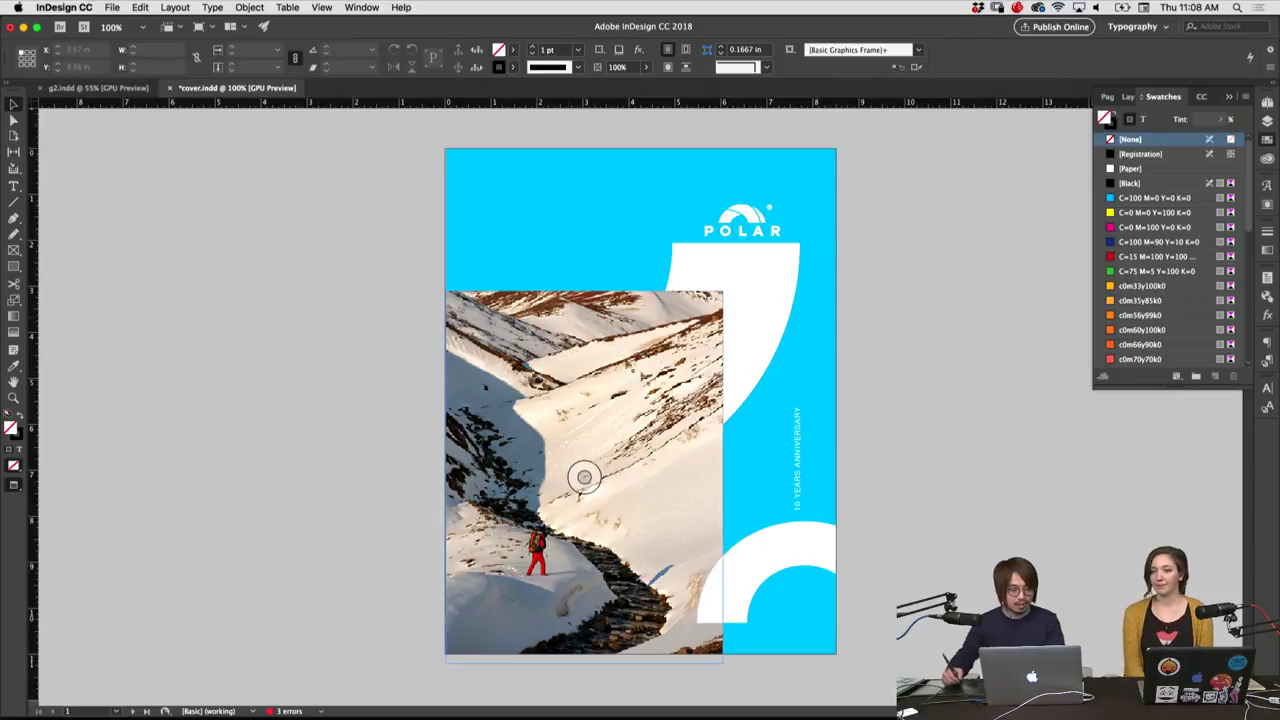
Scroll through cover.indd past page 2 down to page 3
scroll(866, 506, down, 5)
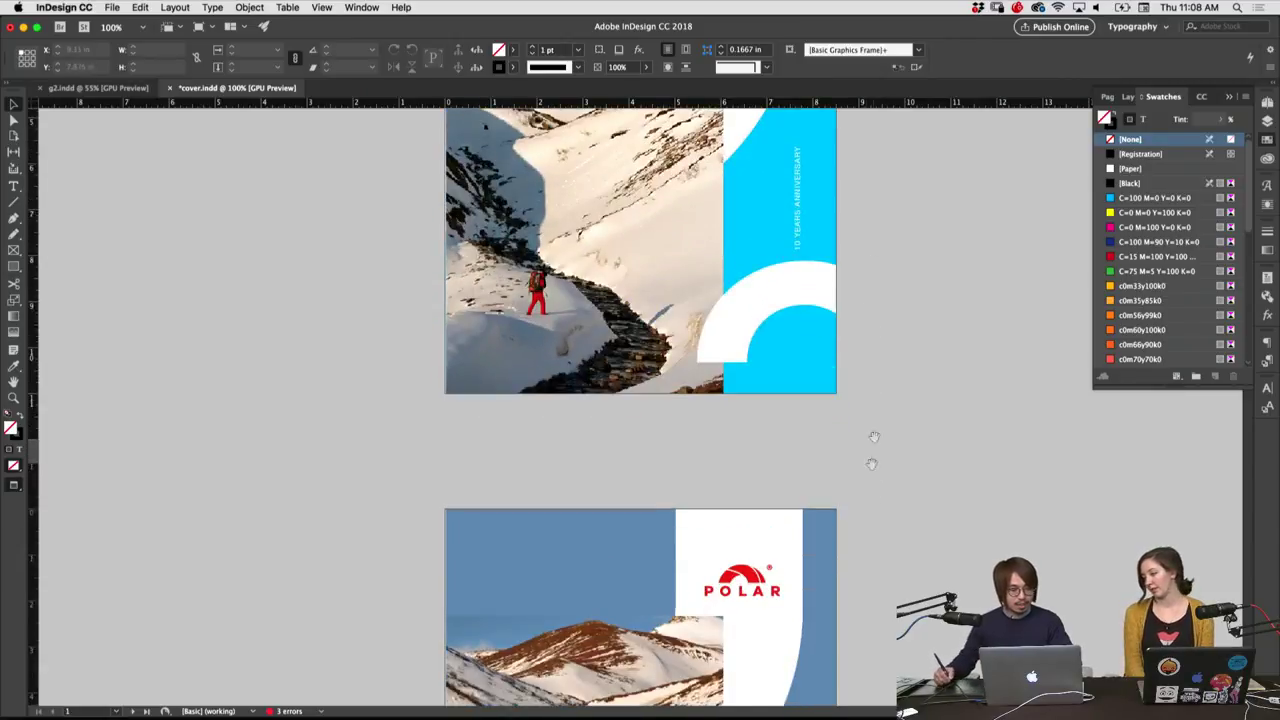
scroll(866, 506, down, 5)
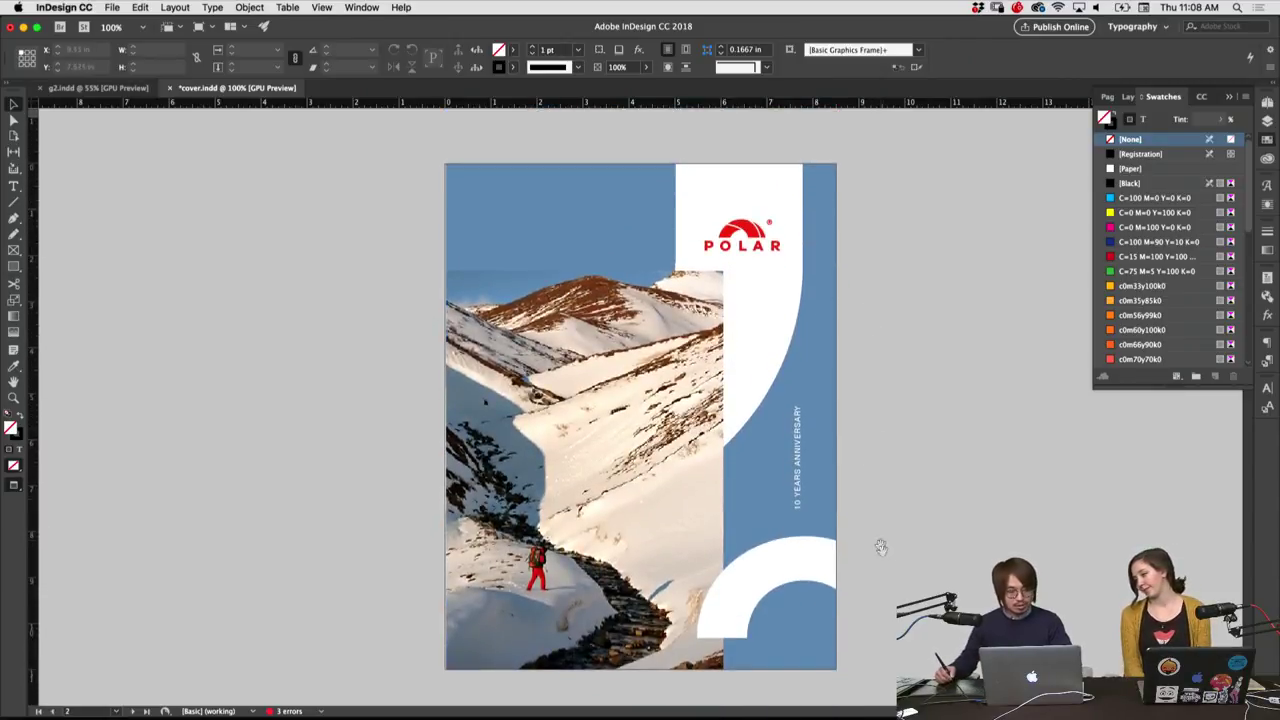
drag(874, 514, 877, 447)
scroll(880, 490, up, 1)
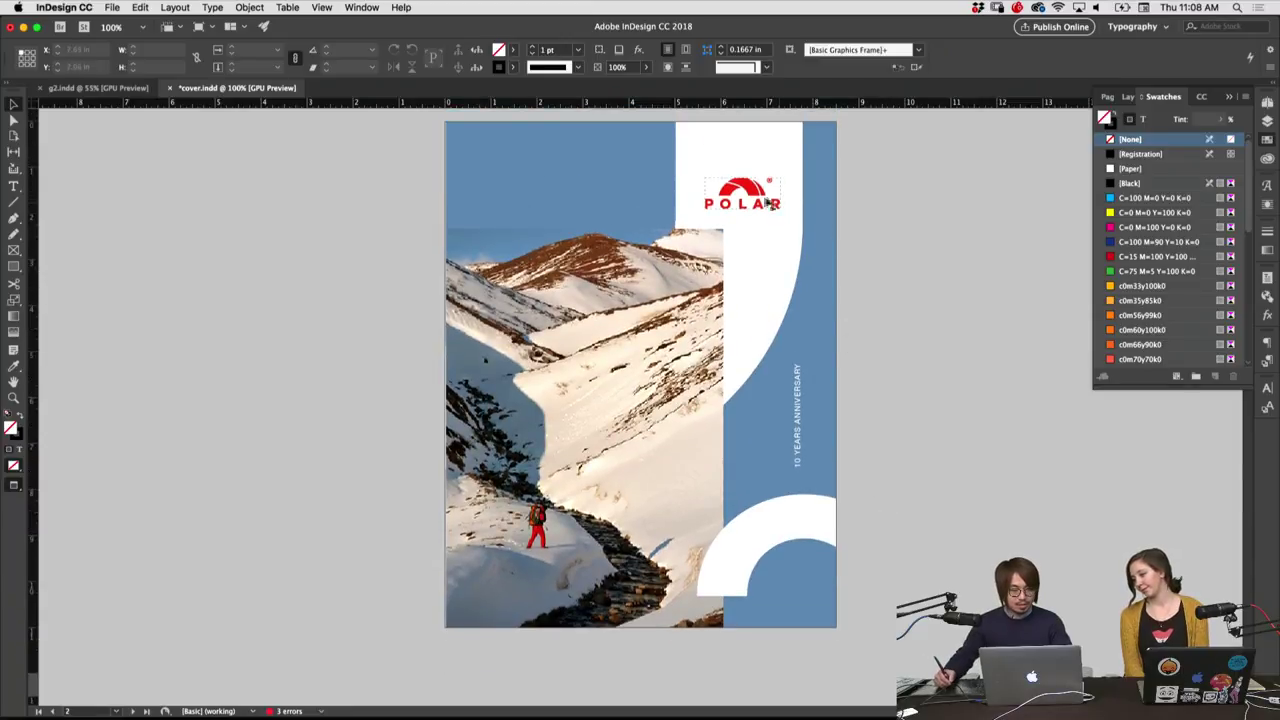
mouse_move(584, 432)
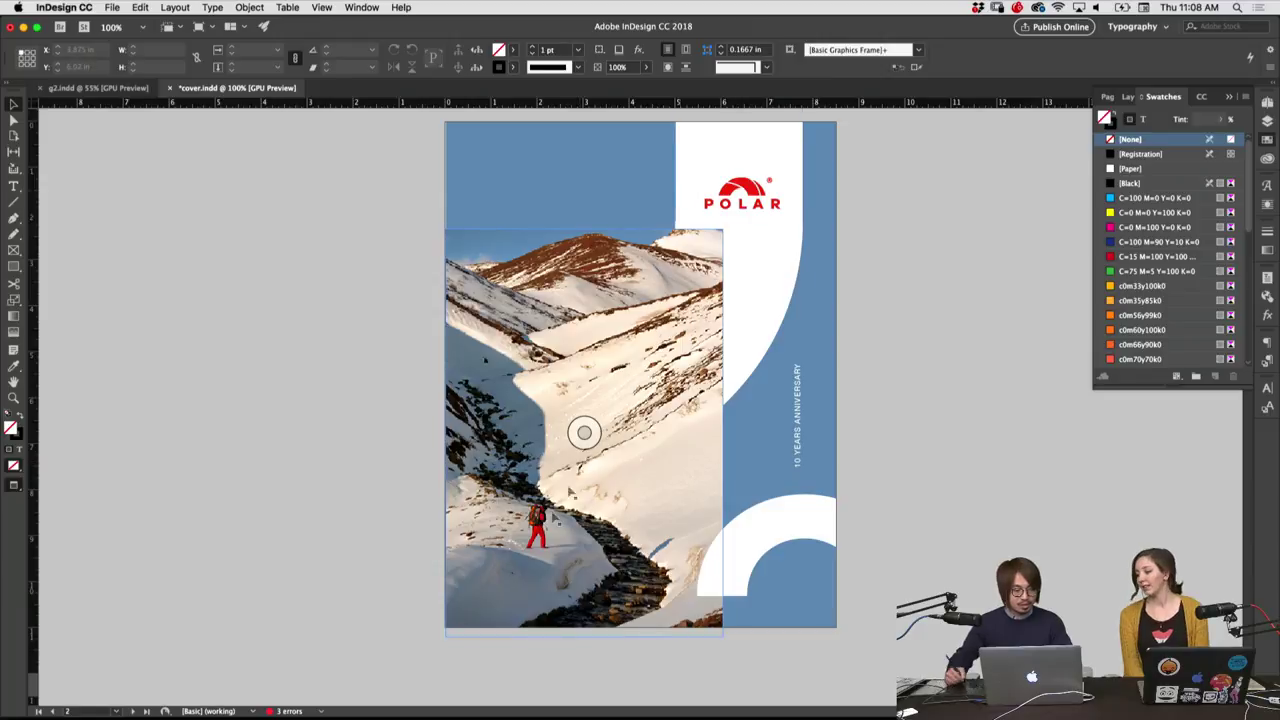
scroll(885, 500, down, 2)
scroll(885, 500, down, 5)
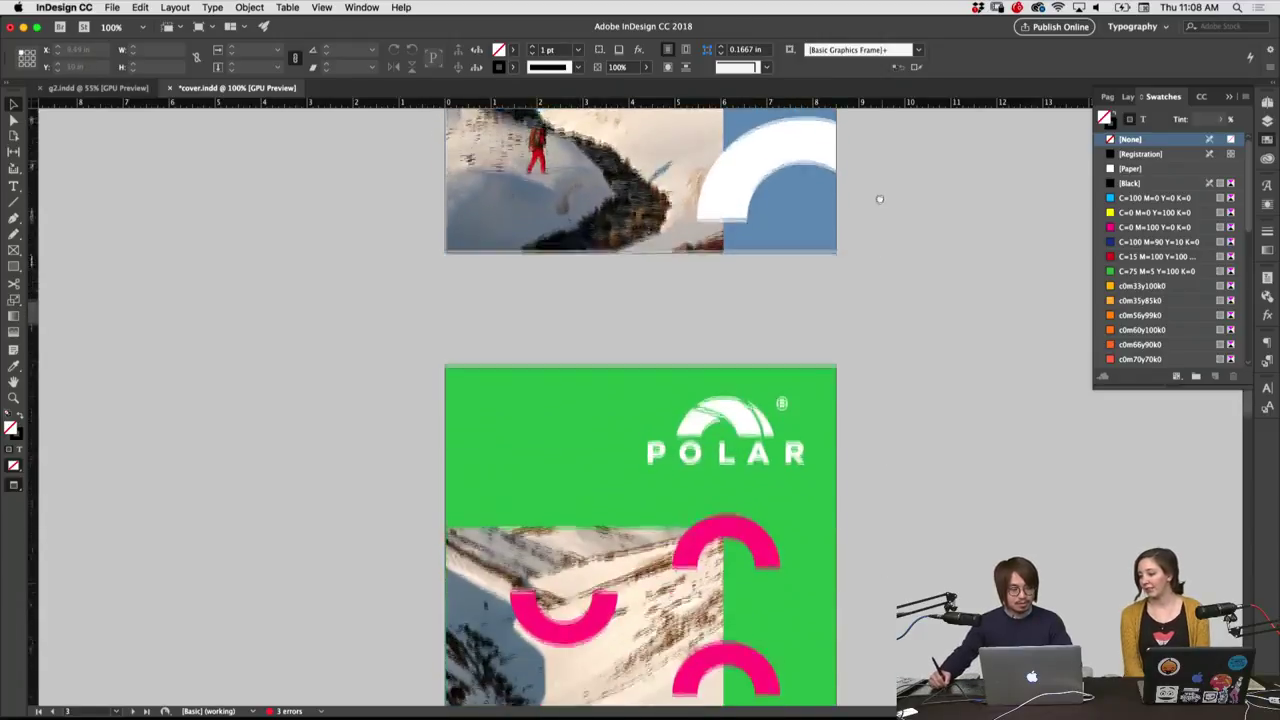
scroll(863, 517, down, 3)
scroll(880, 420, down, 1)
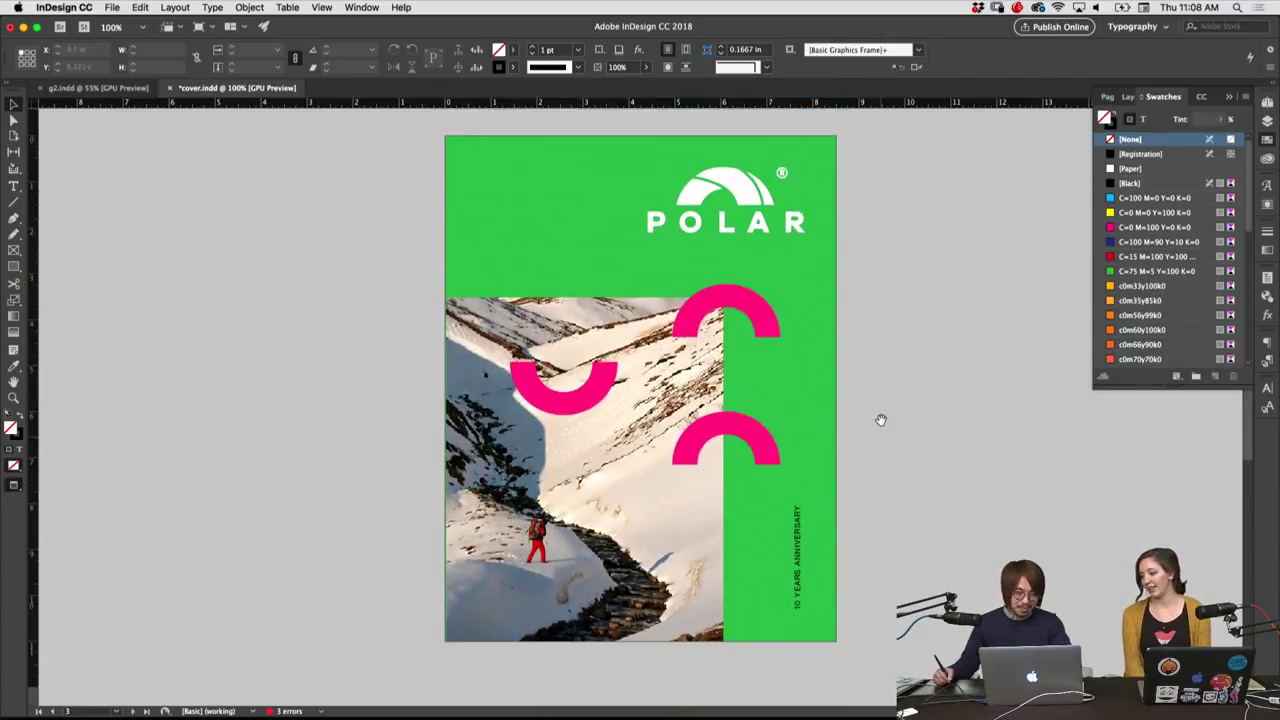
Move the top pink arc on page 3 to the page's right edge
click(791, 334)
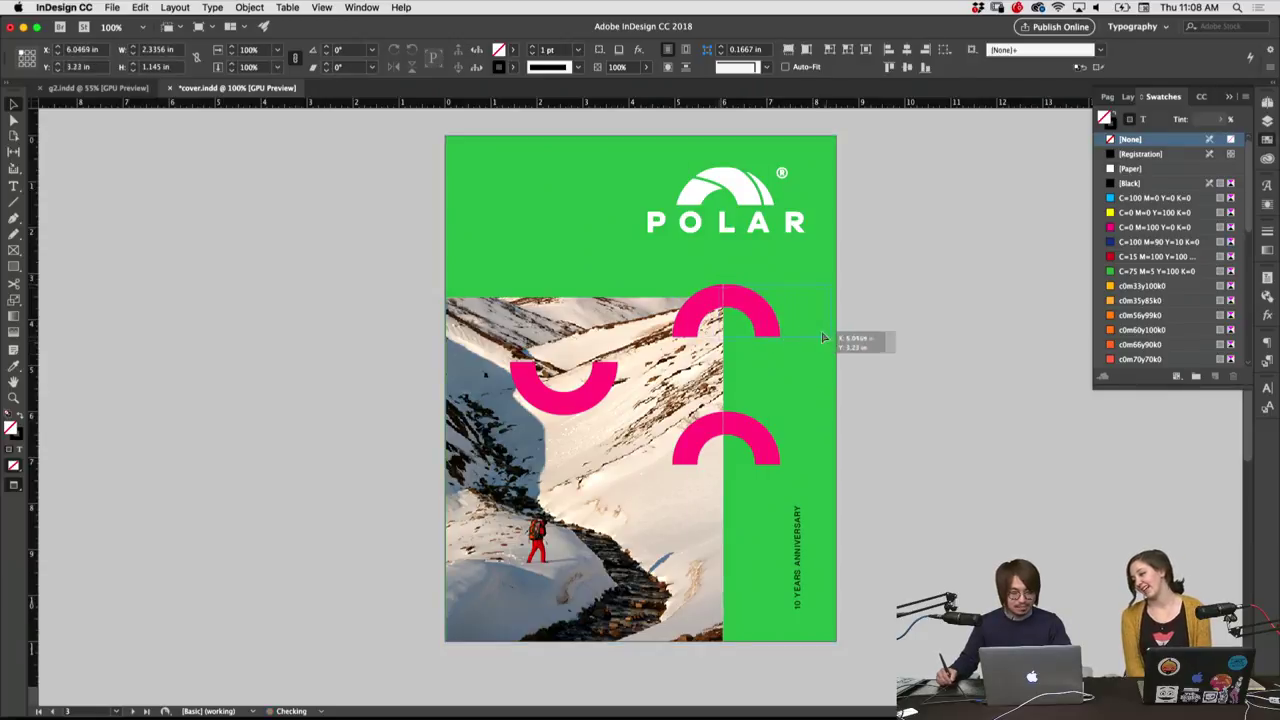
drag(791, 334, 866, 342)
click(886, 526)
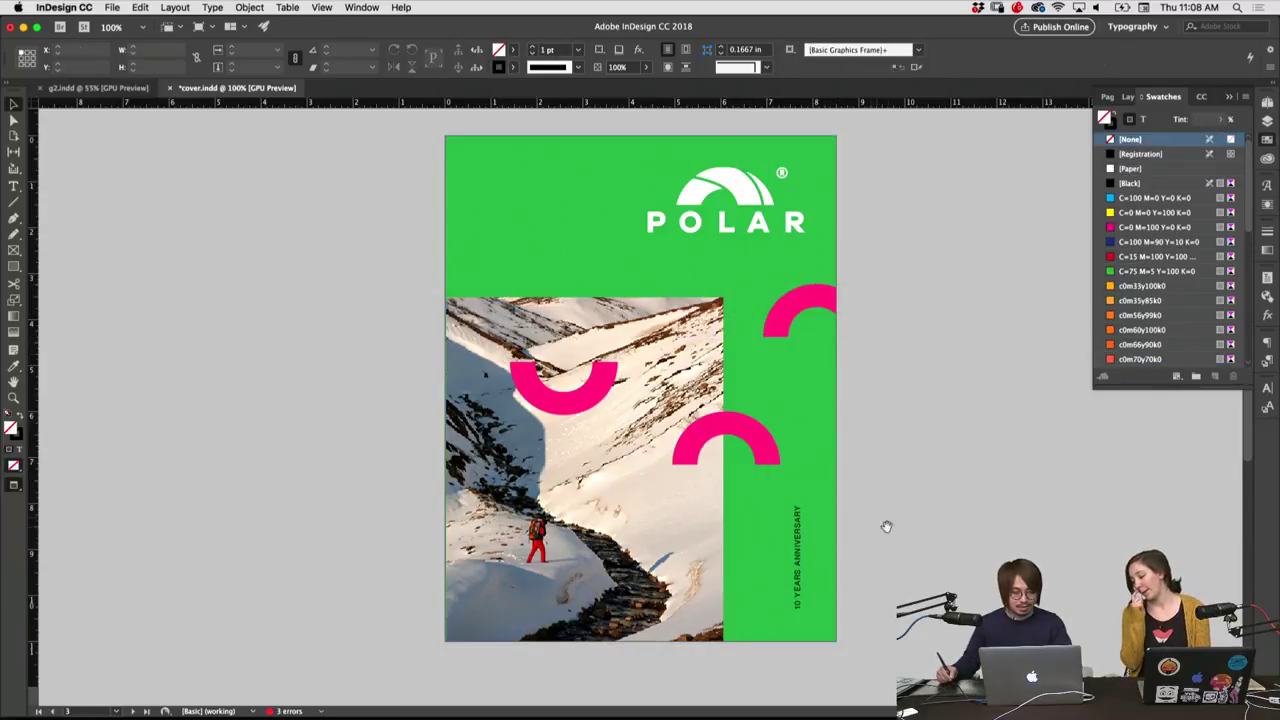
scroll(860, 300, down, 5)
scroll(885, 540, up, 3)
scroll(895, 600, up, 1)
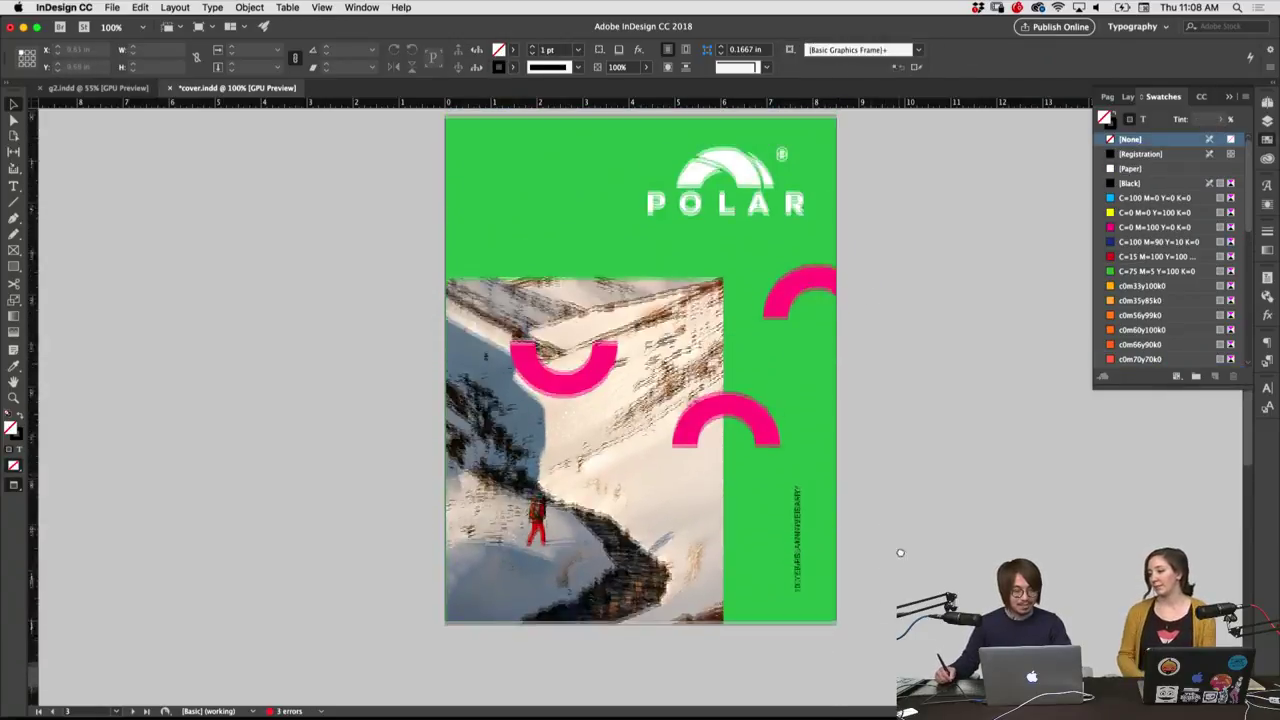
scroll(900, 551, up, 1)
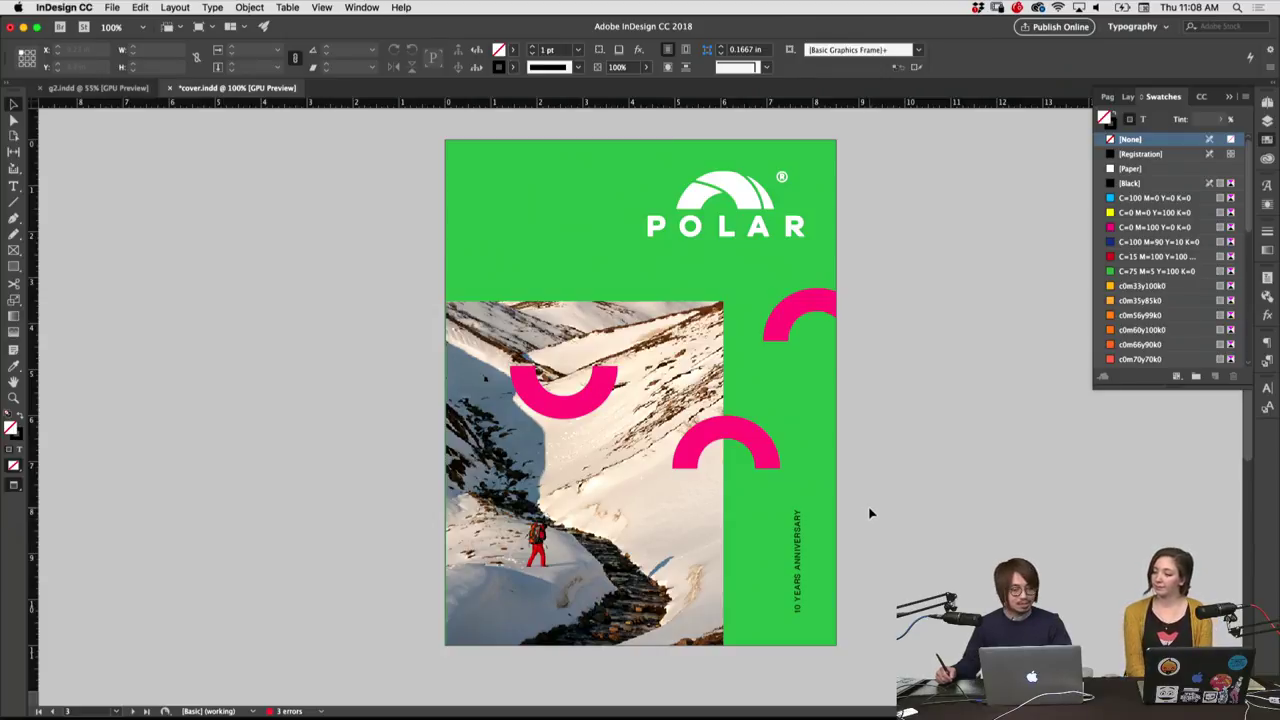
scroll(869, 530, down, 2)
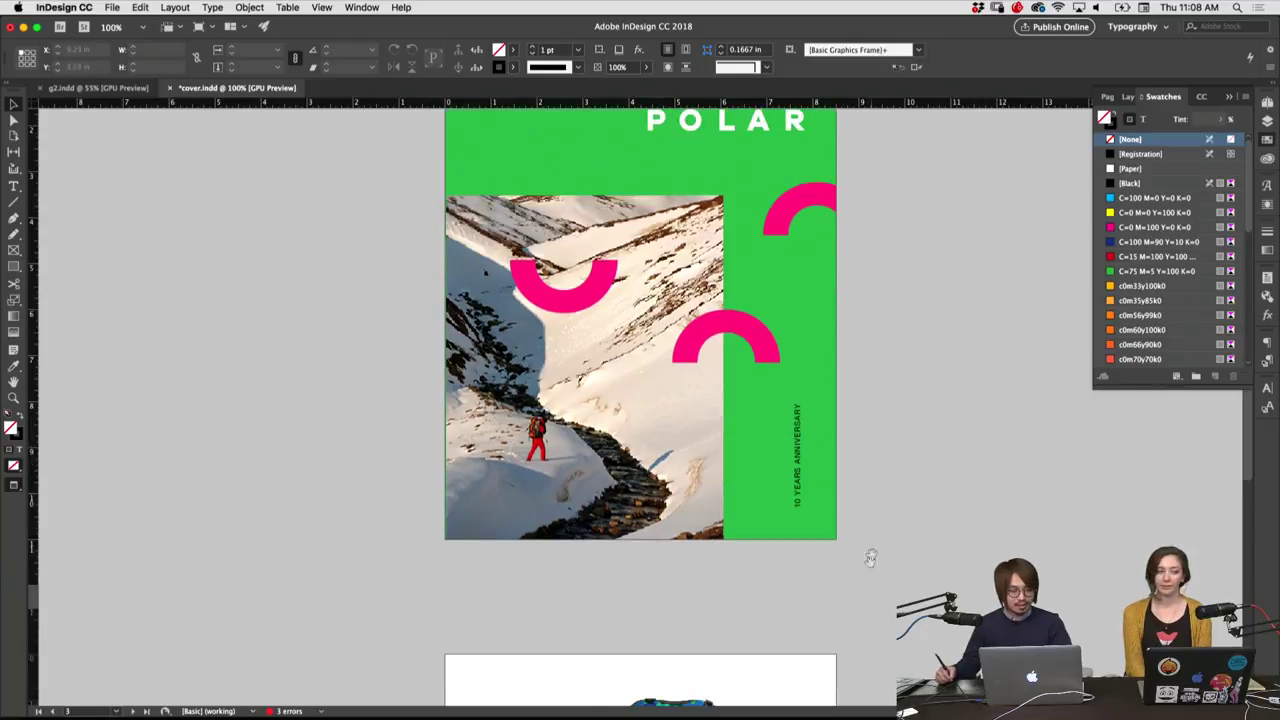
scroll(868, 480, down, 4)
Scroll and pan to bring the backpack page with the curved anniversary line into view
scroll(867, 420, down, 2)
scroll(865, 360, down, 4)
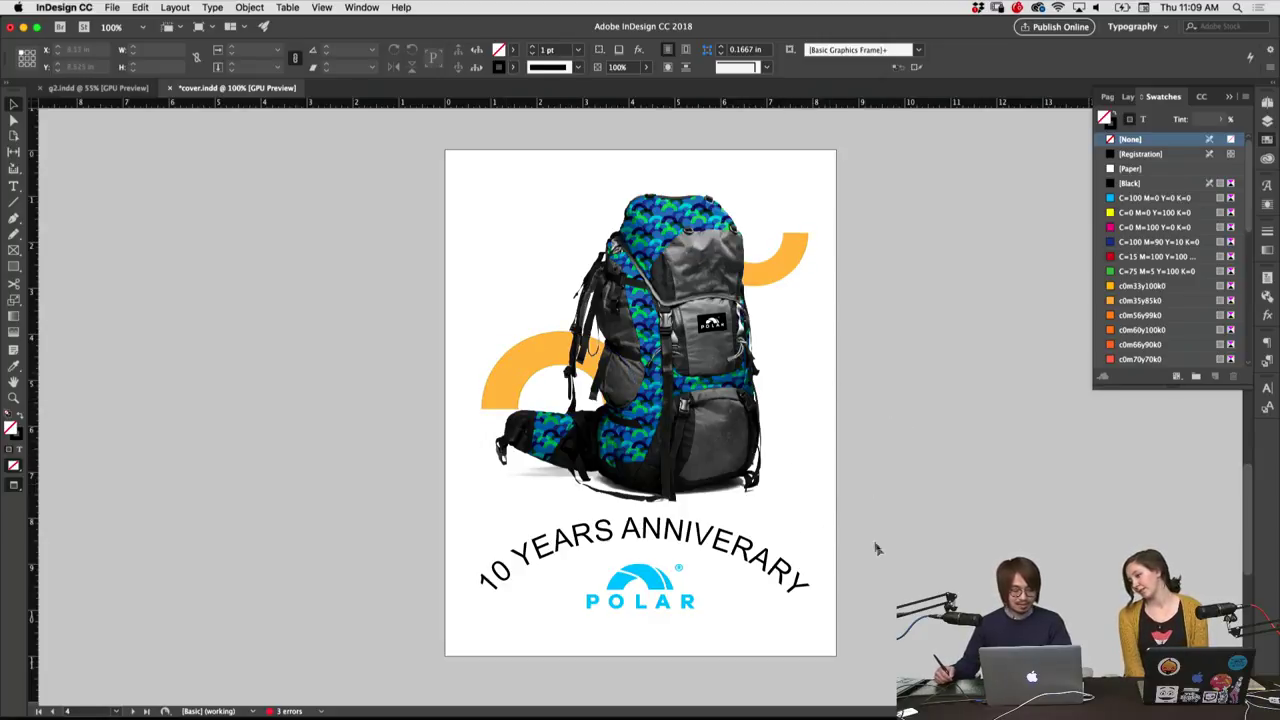
drag(876, 571, 874, 566)
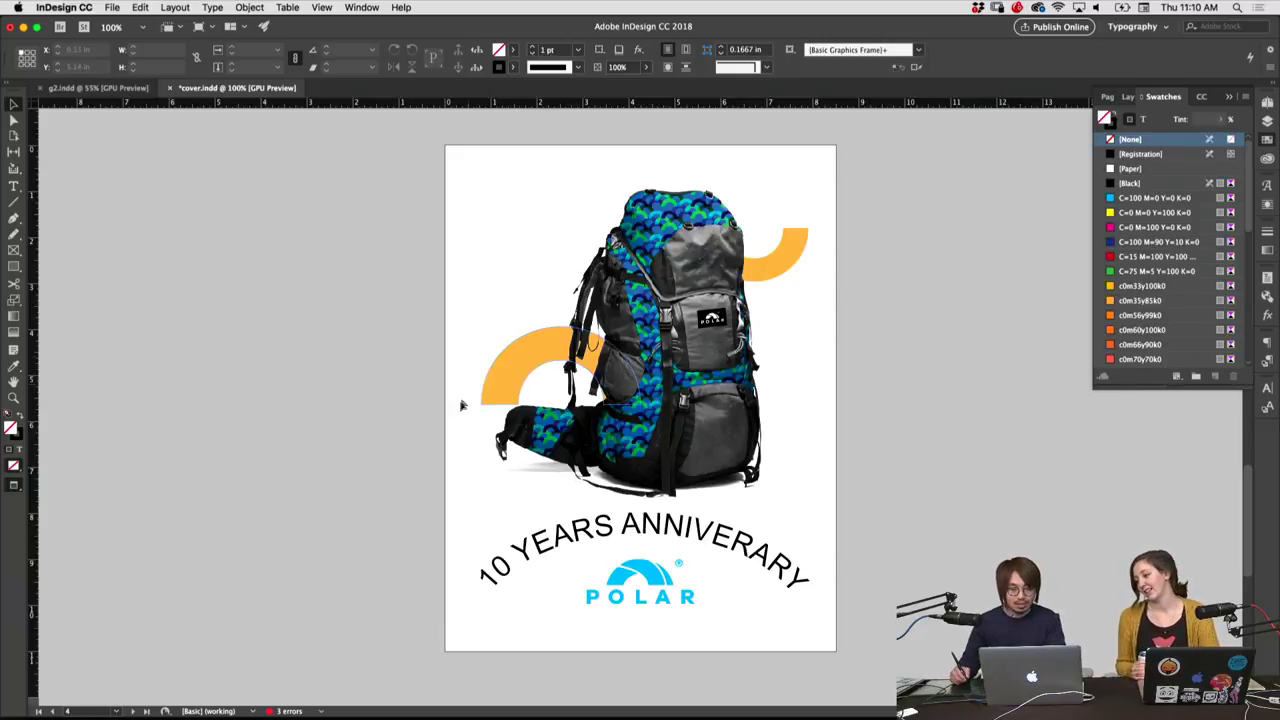
scroll(492, 474, up, 1)
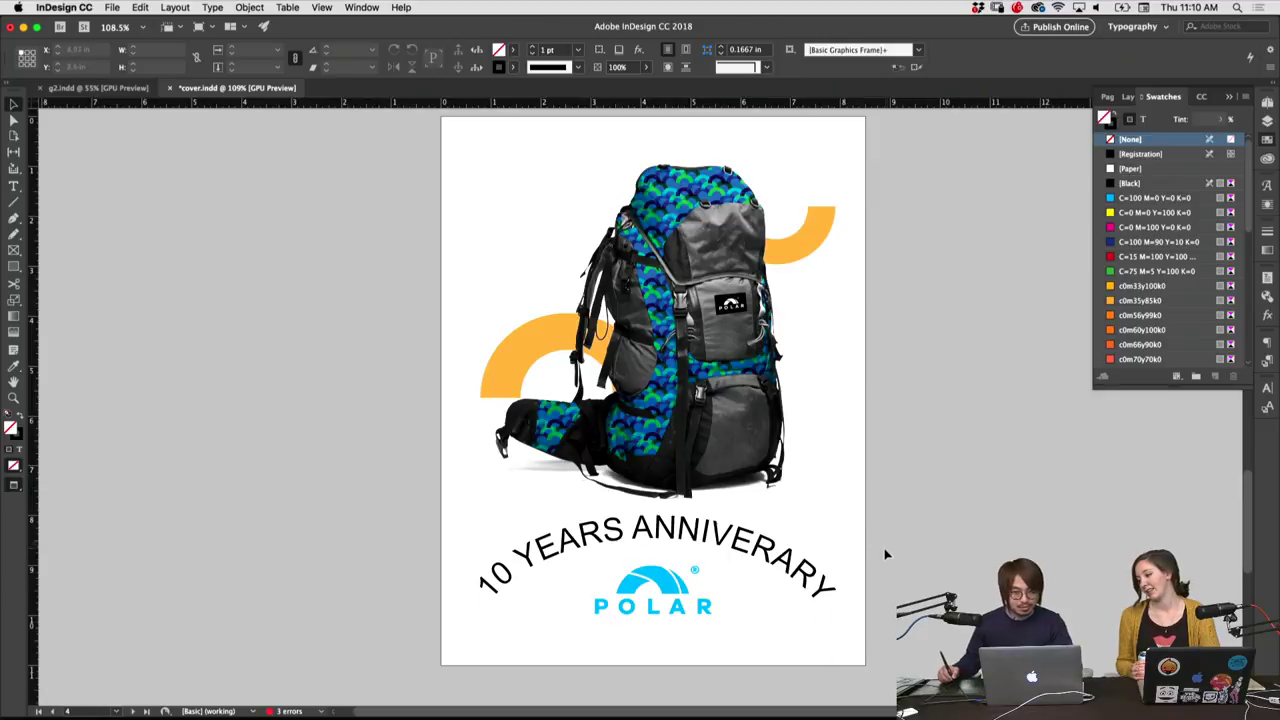
scroll(862, 492, down, 1)
scroll(862, 492, down, 1)
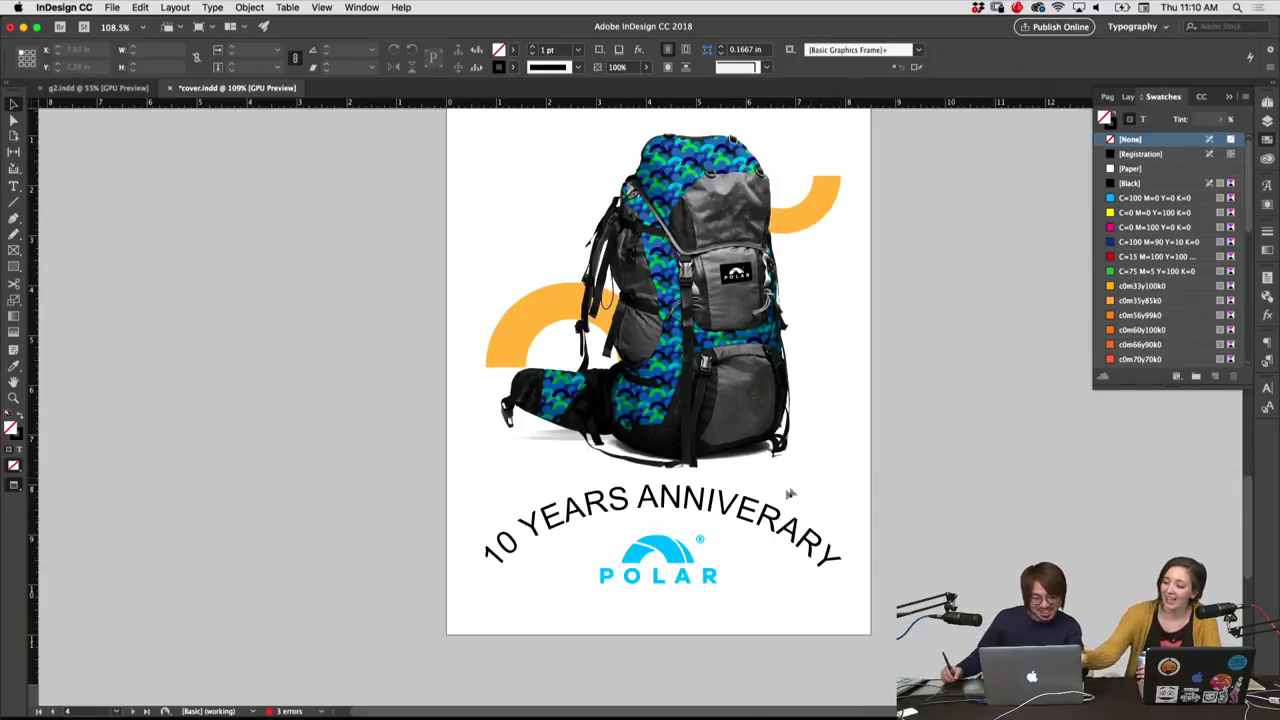
Delete the S from YEARS and the extra R, then insert a capital S after ANNIVE
key(t)
drag(632, 500, 607, 498)
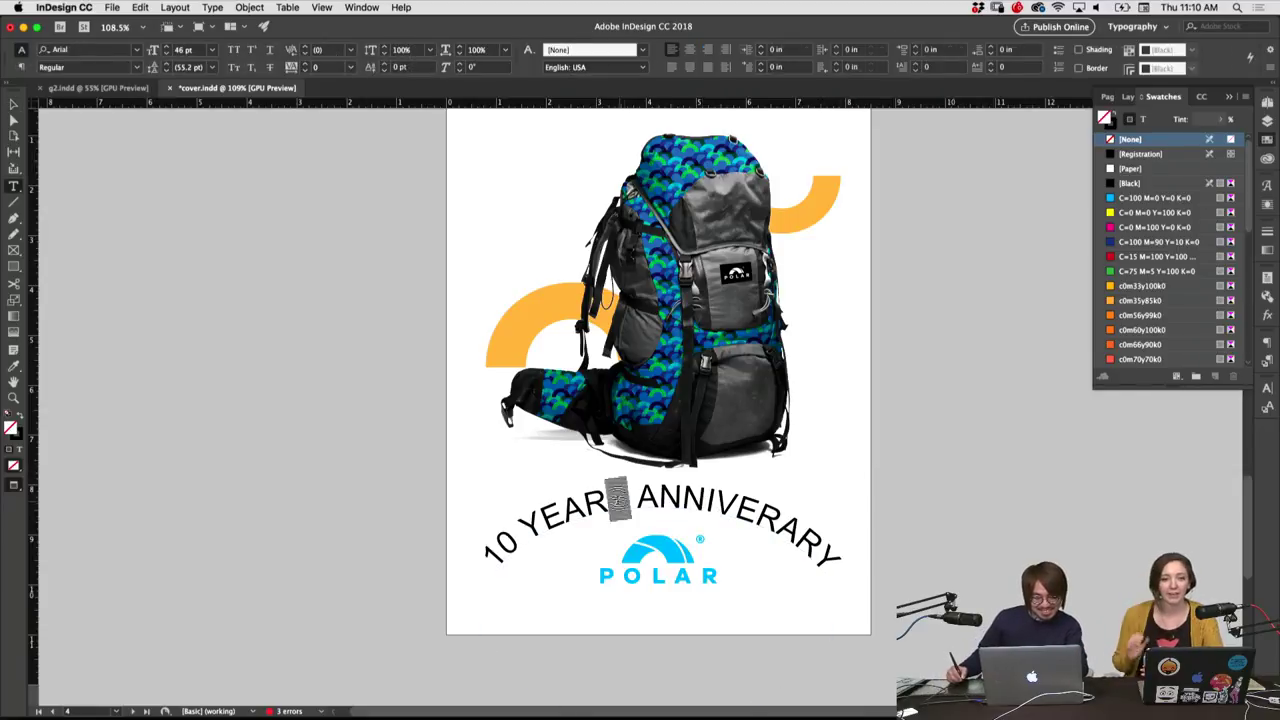
key(BackSpace)
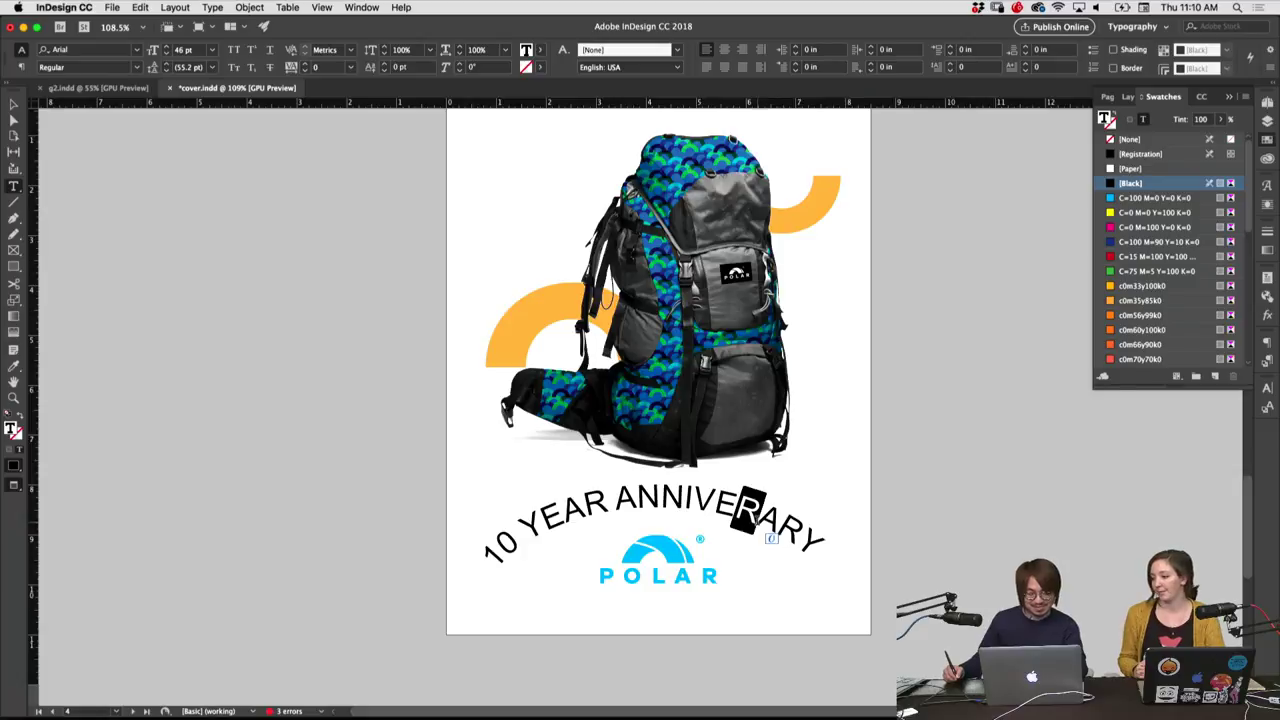
key(BackSpace)
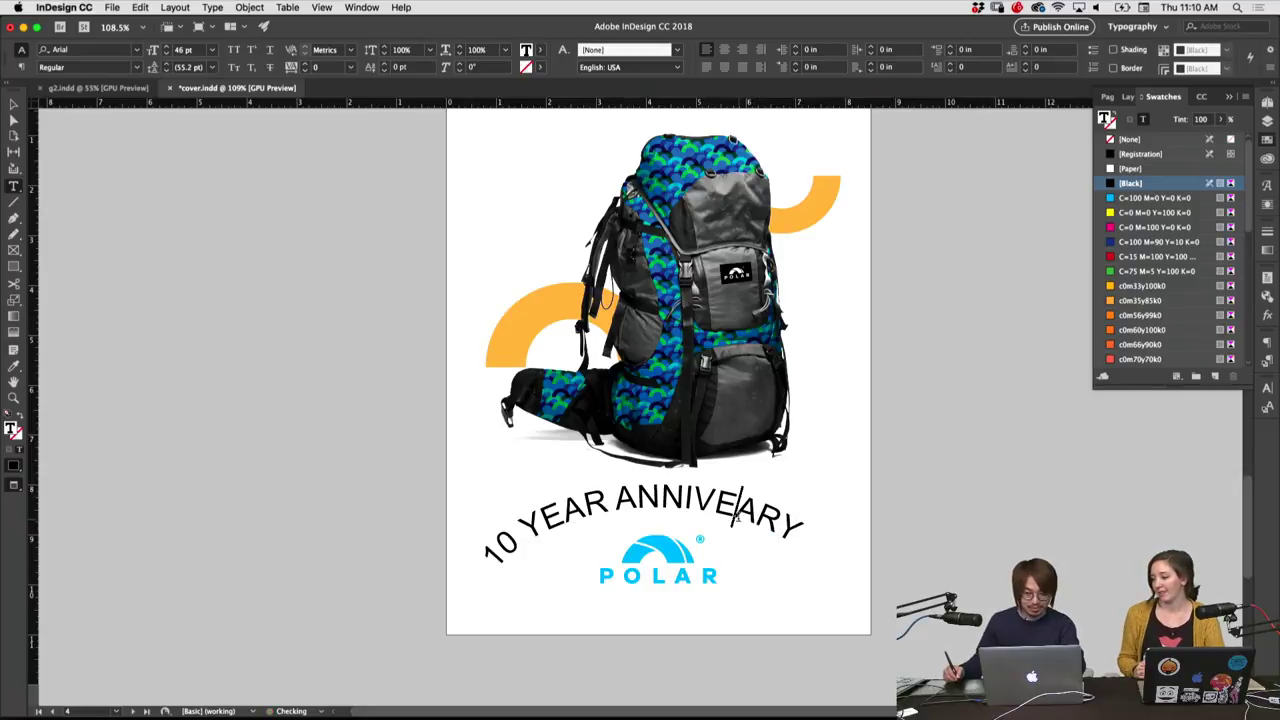
triple_click(738, 511)
click(740, 517)
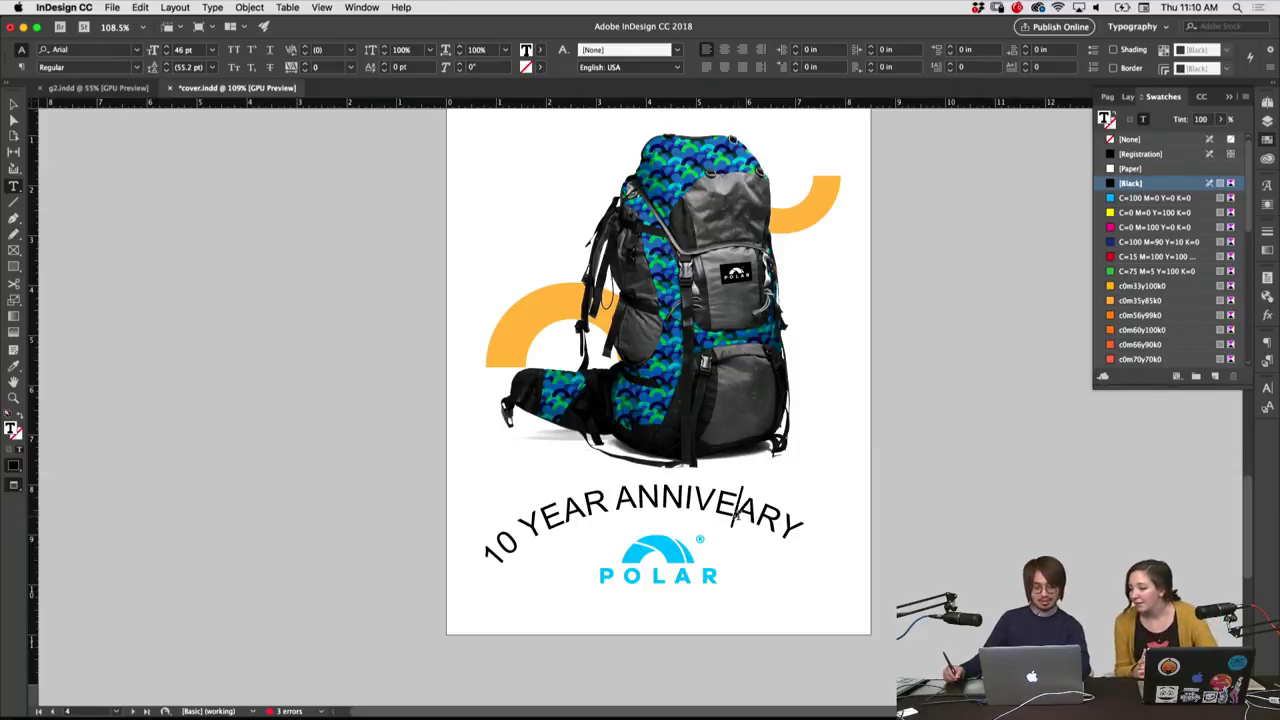
text(s)
key(shift+Left)
text(S)
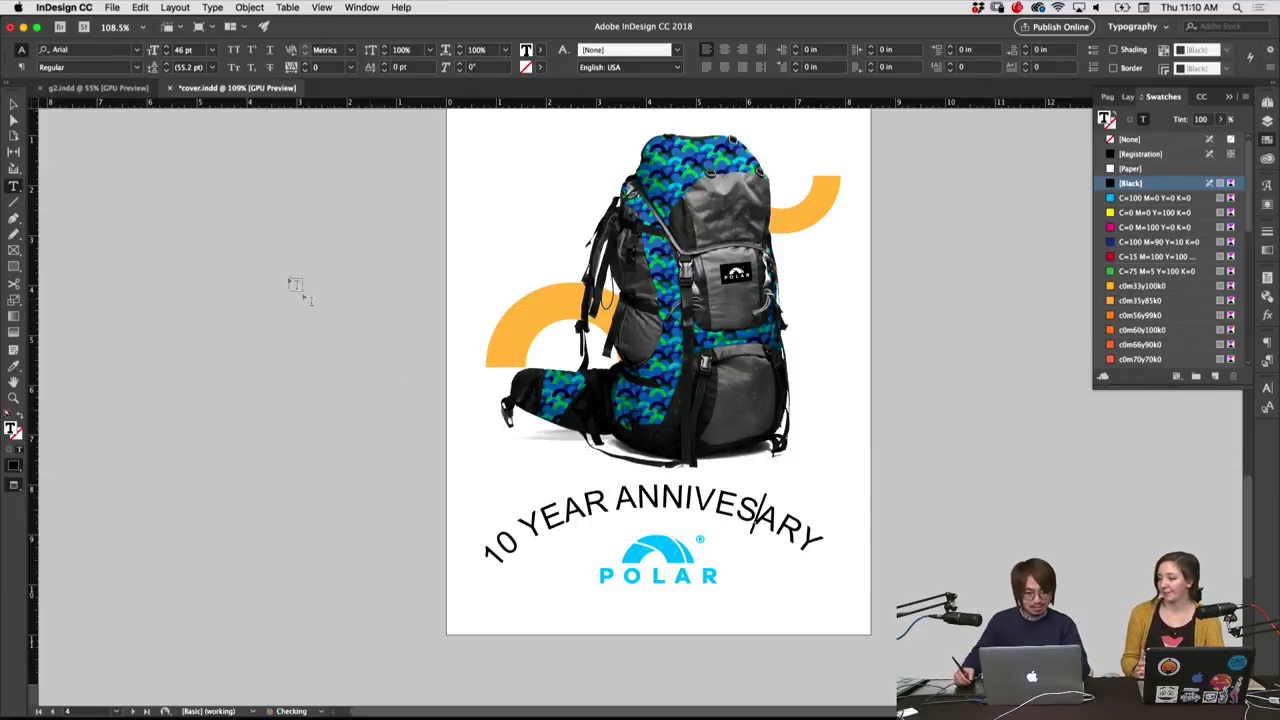
key(Escape)
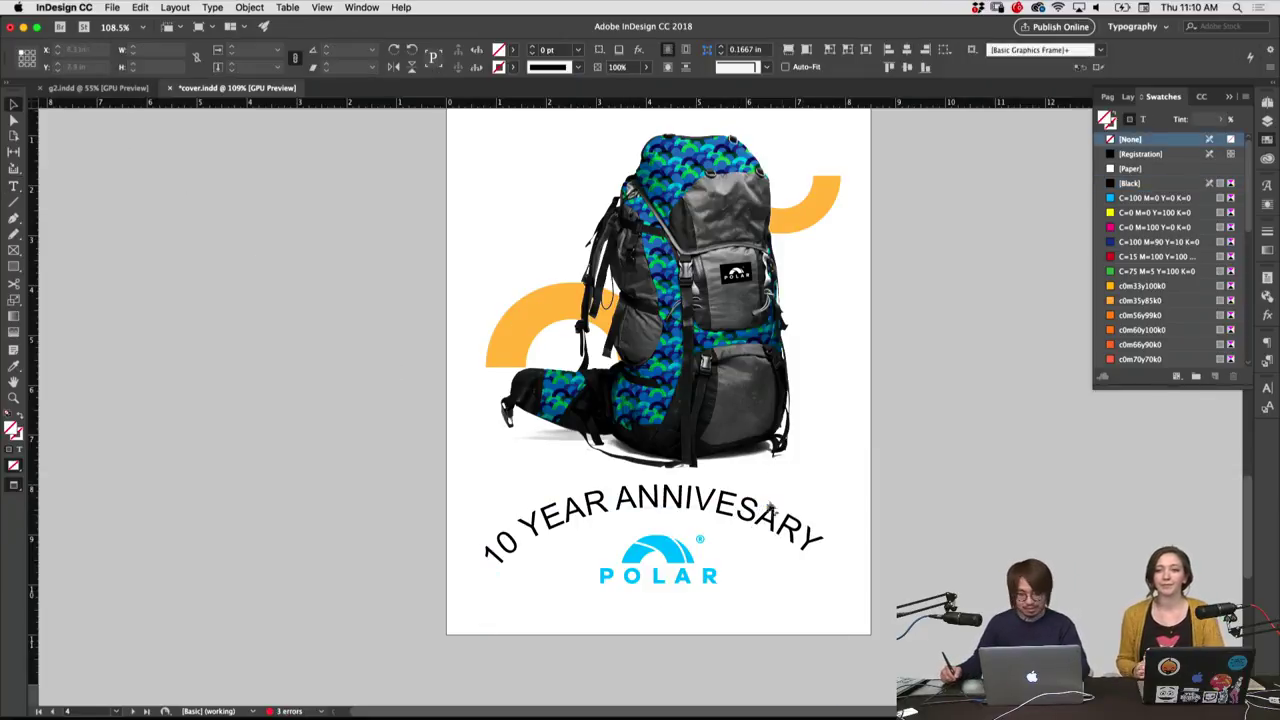
Scroll down to the hiker back cover and select its rotated side text frame
scroll(864, 505, down, 1)
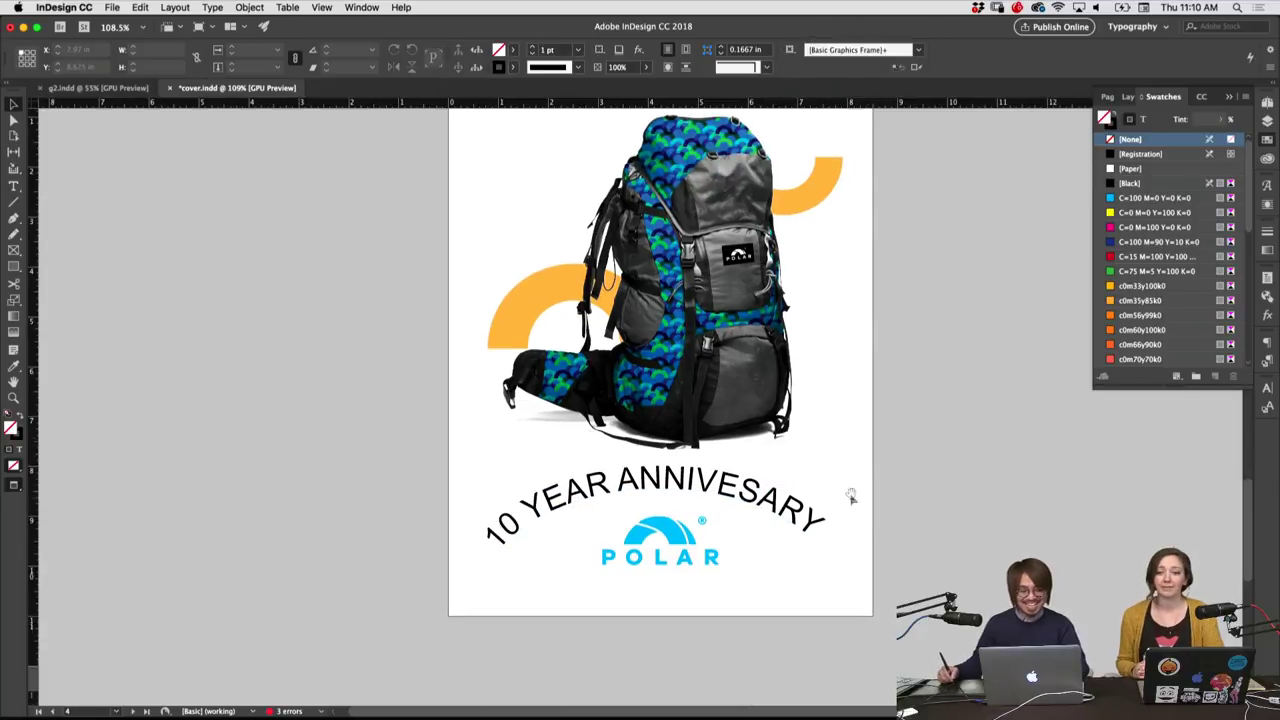
click(885, 519)
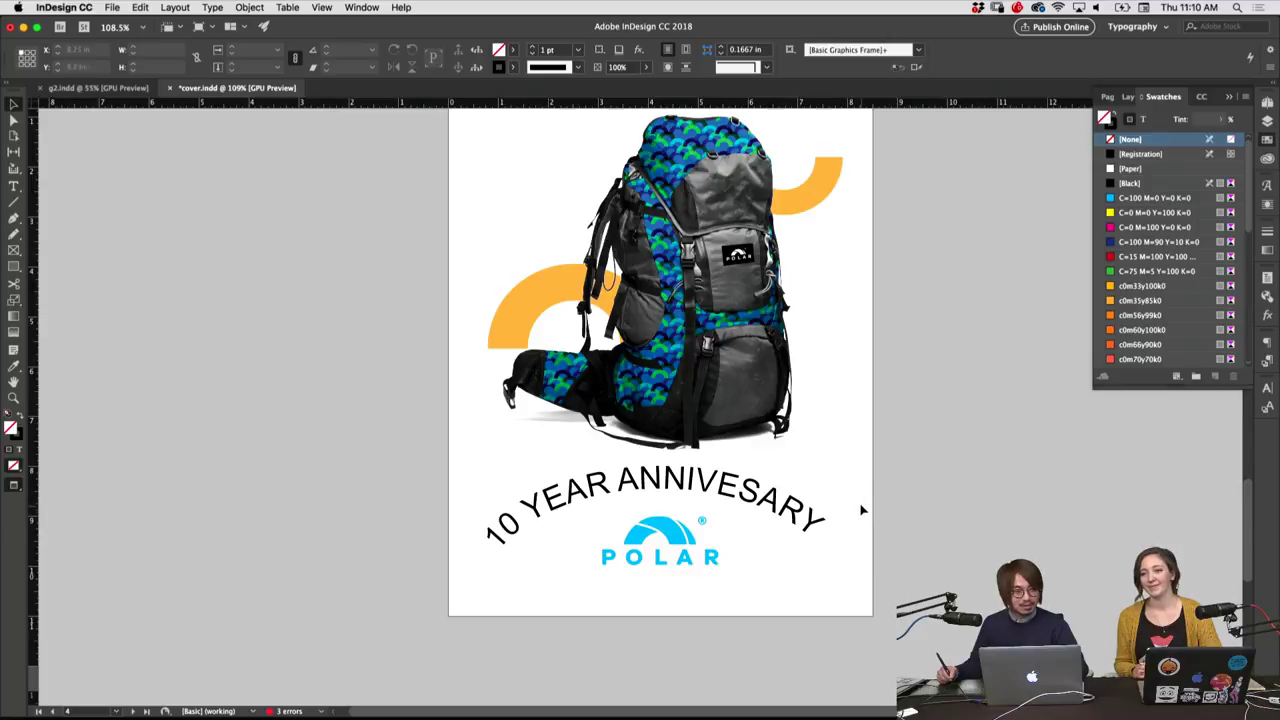
scroll(861, 503, down, 1)
scroll(860, 460, down, 5)
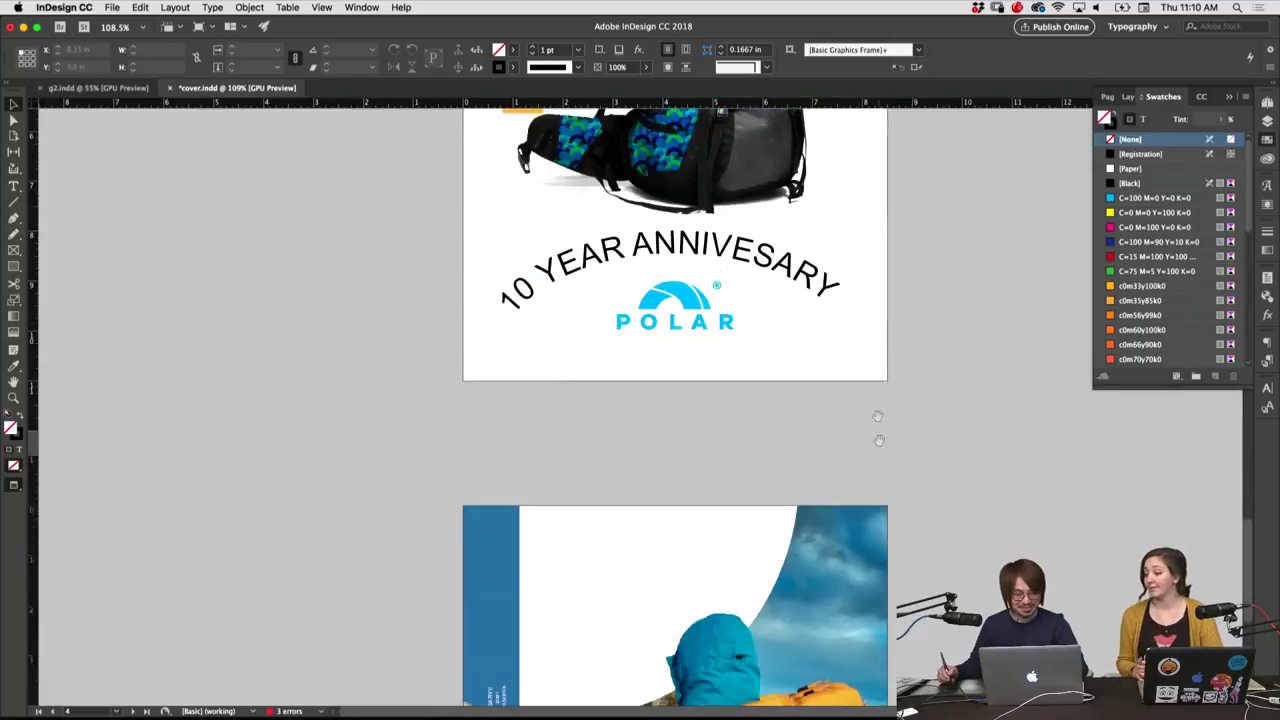
scroll(877, 423, down, 5)
scroll(866, 390, down, 3)
scroll(866, 390, down, 2)
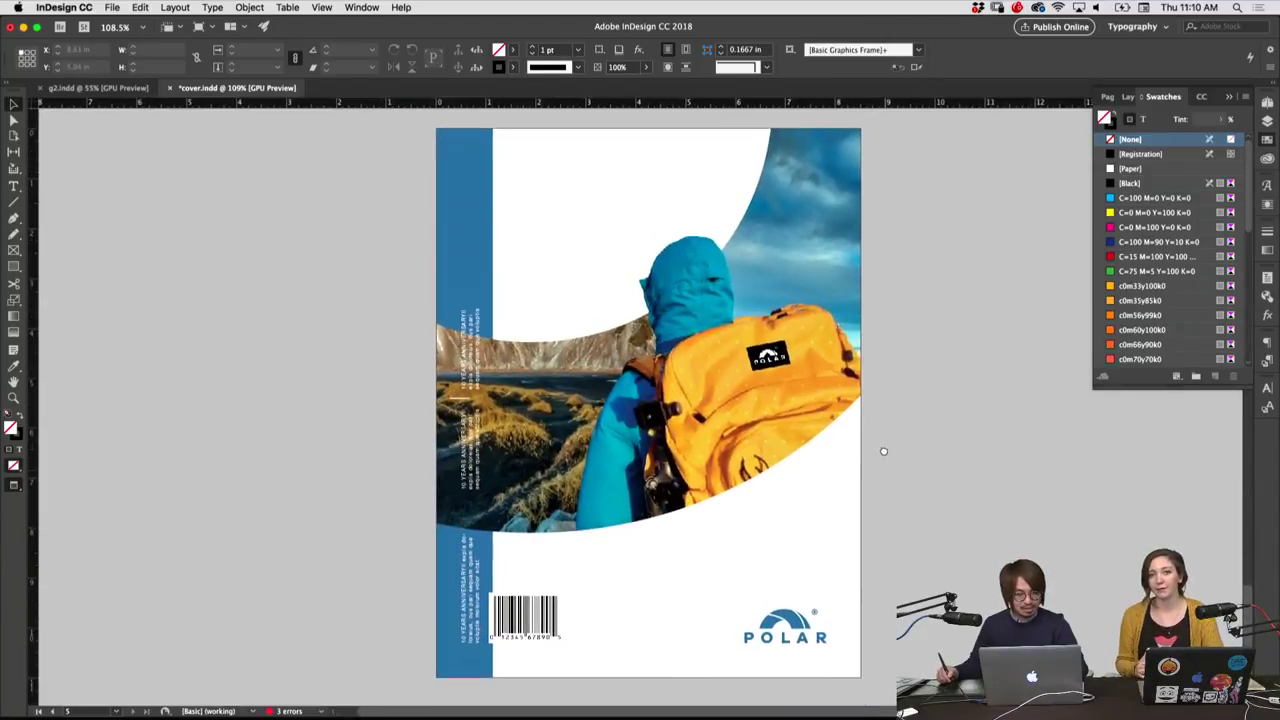
click(473, 405)
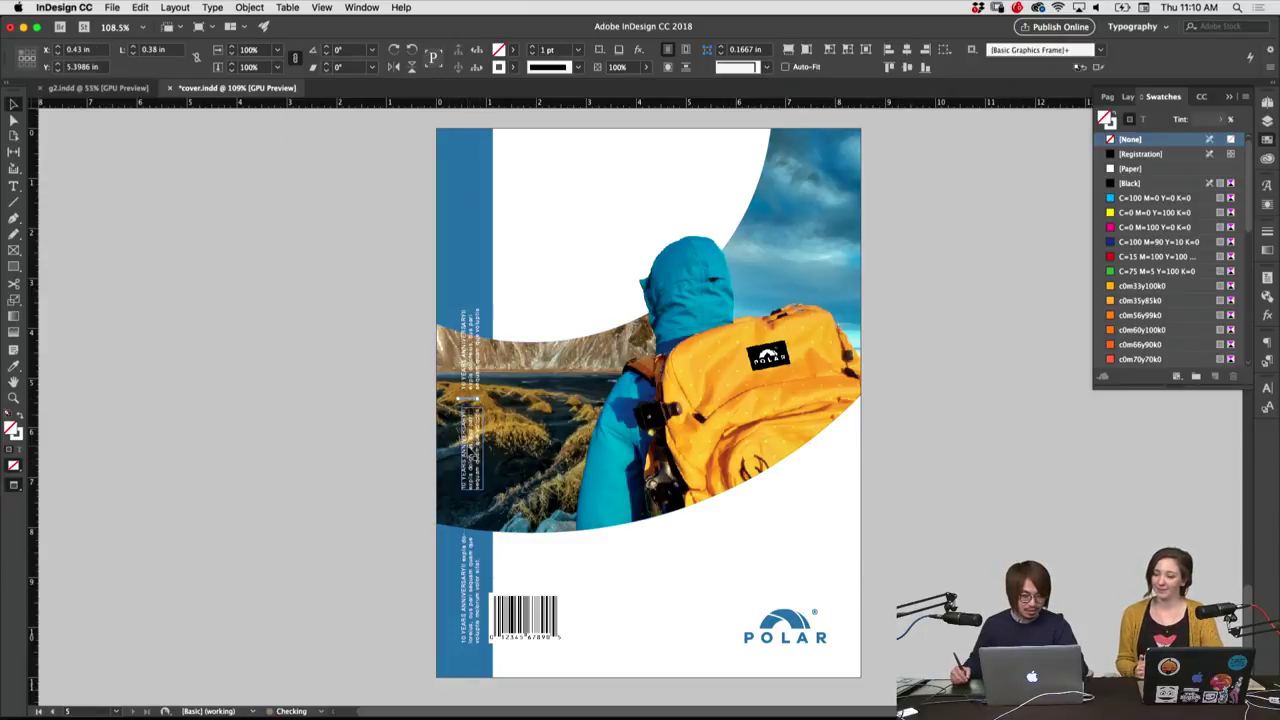
click(473, 405)
key(ctrl+shift+a)
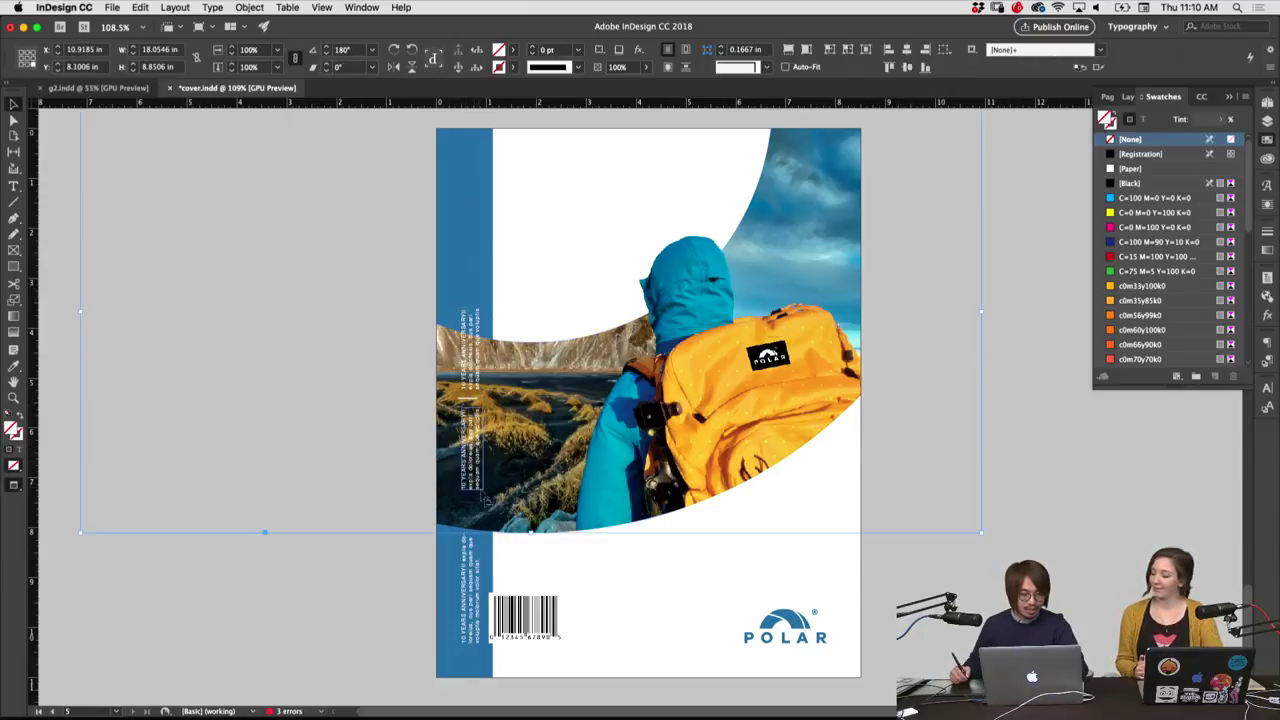
Move the rotated anniversary text frame up into the top of the blue strip
click(488, 495)
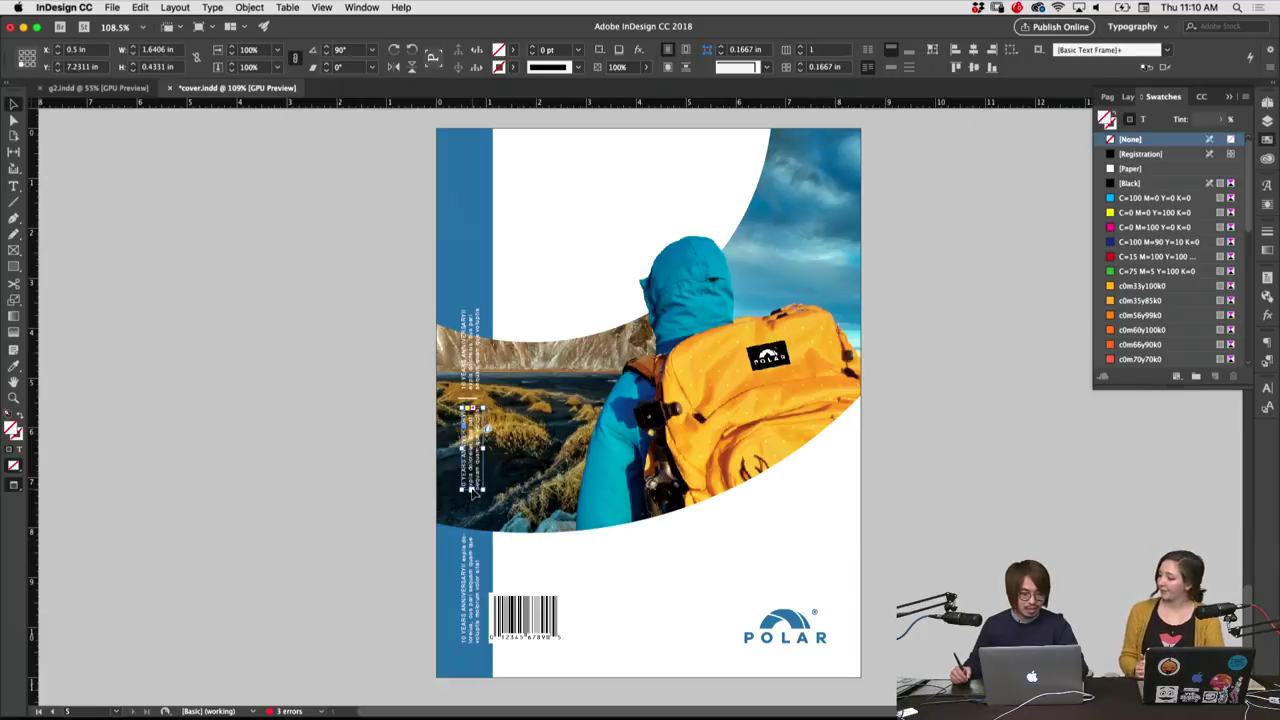
drag(490, 497, 475, 490)
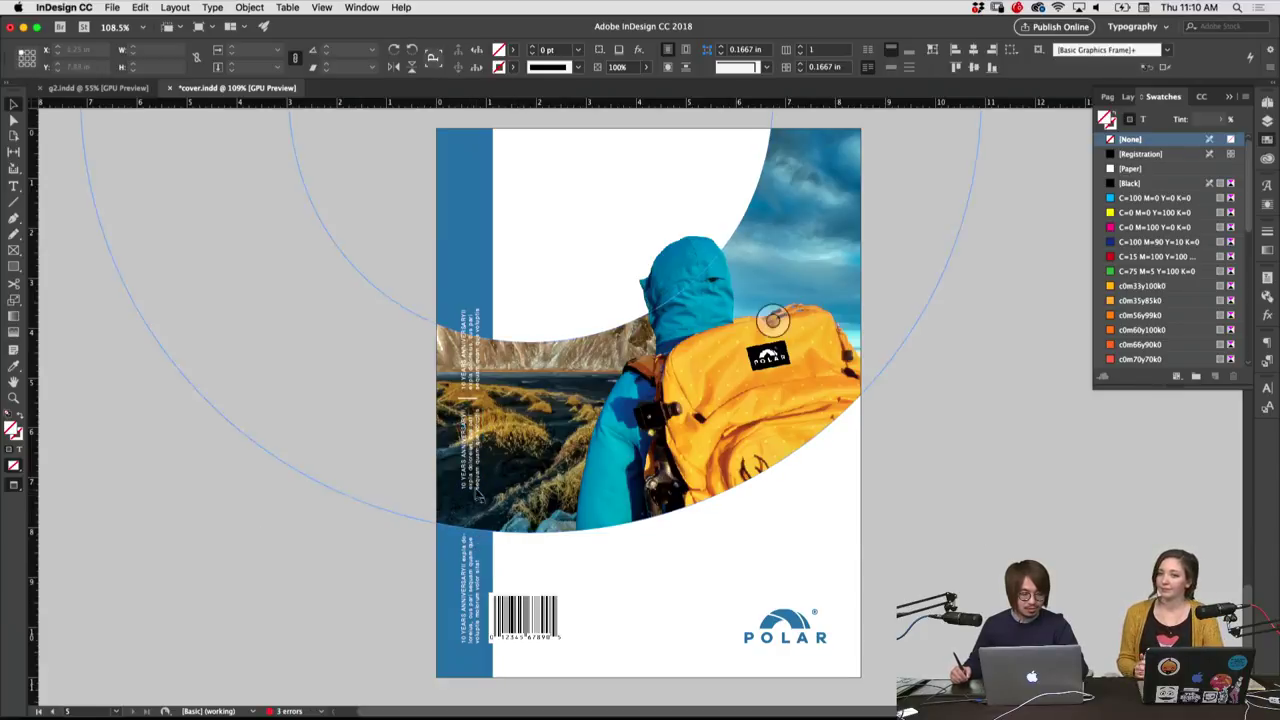
click(529, 566)
drag(478, 490, 490, 273)
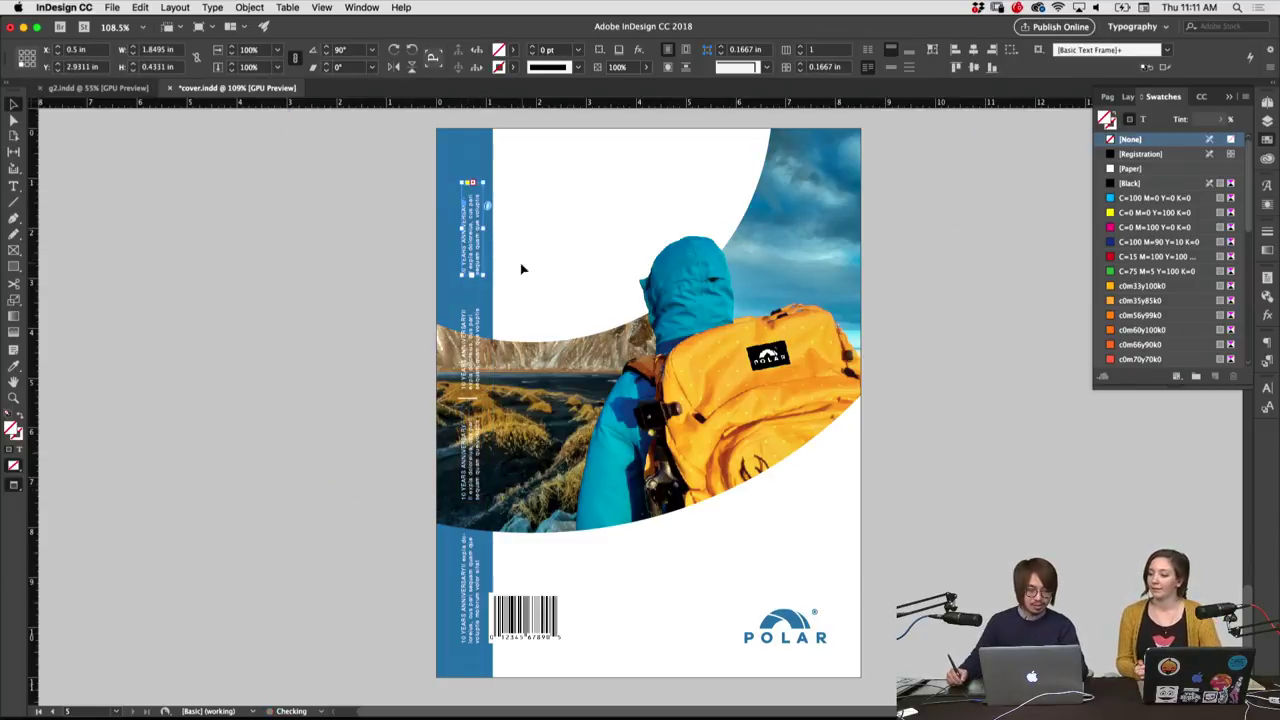
click(523, 280)
click(493, 297)
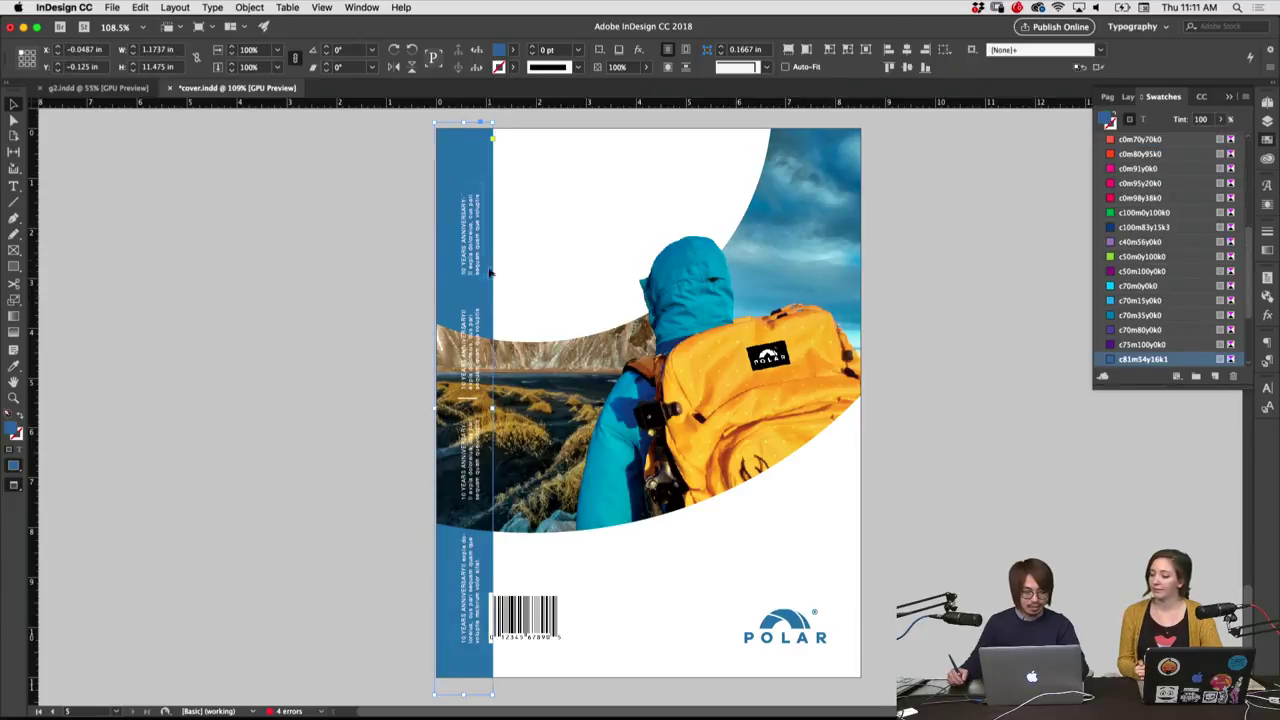
click(517, 277)
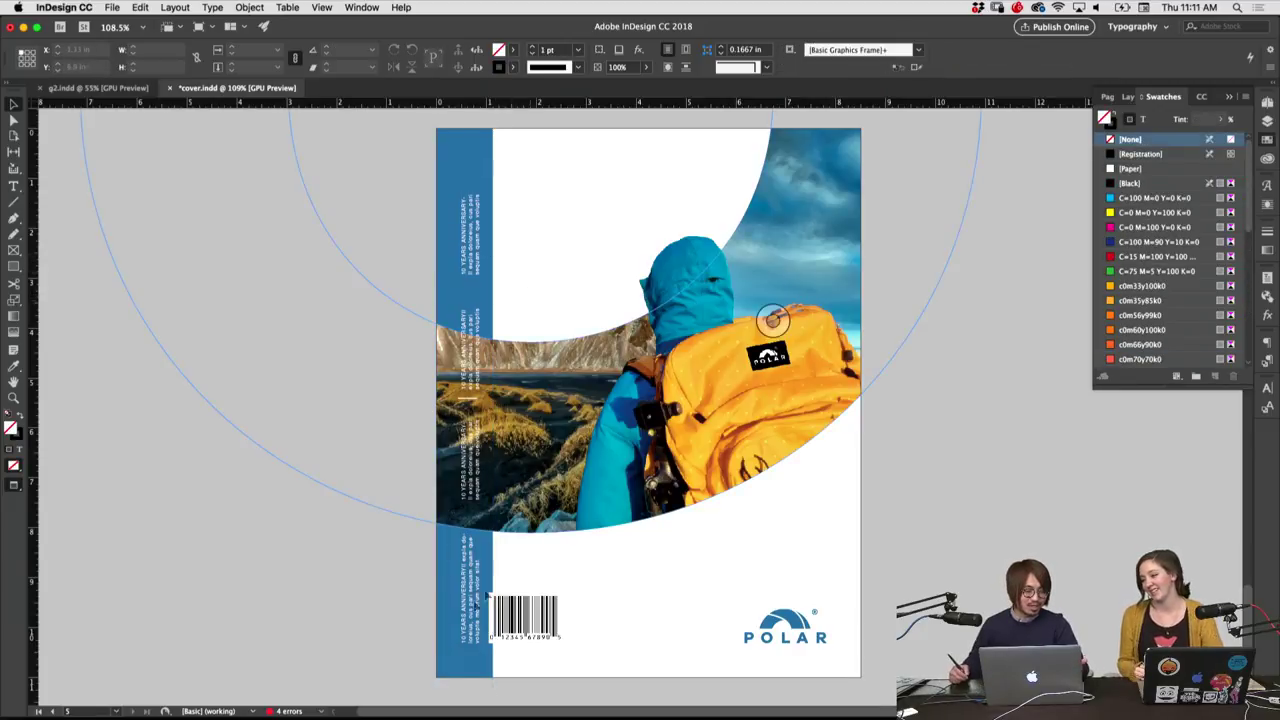
Nudge the barcode right in two small moves, clear of the blue strip
drag(540, 620, 546, 620)
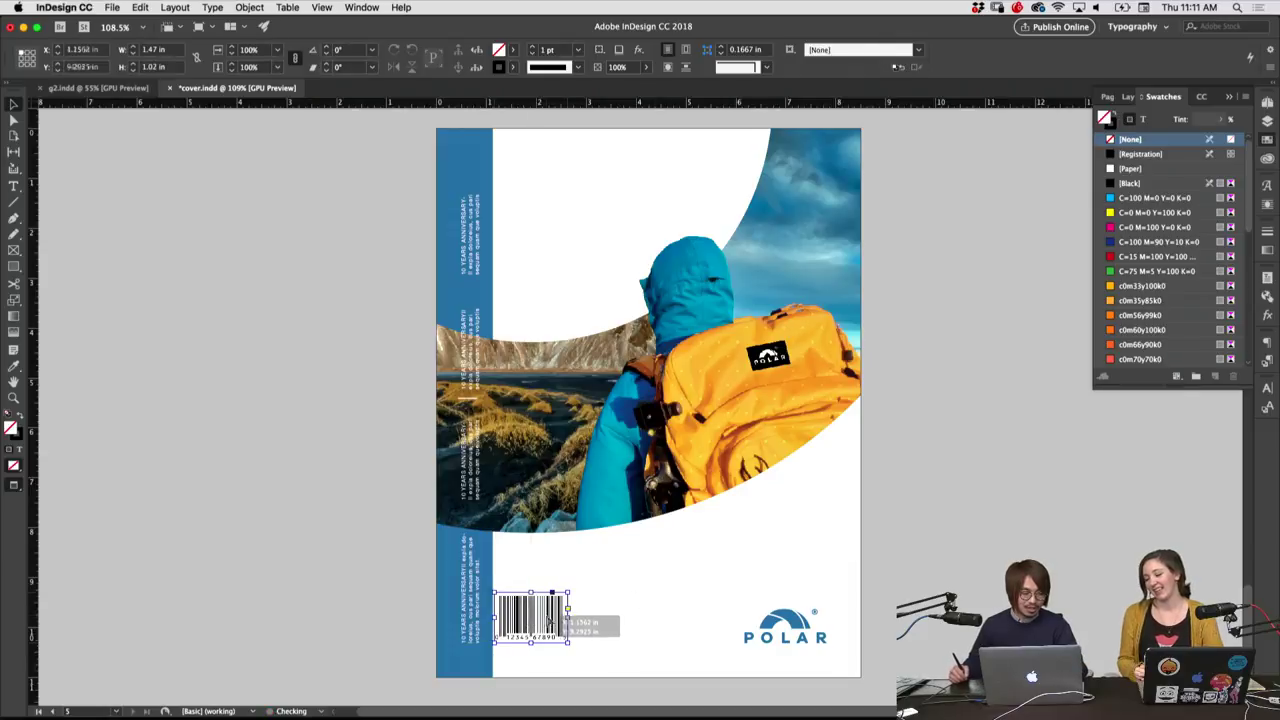
click(611, 586)
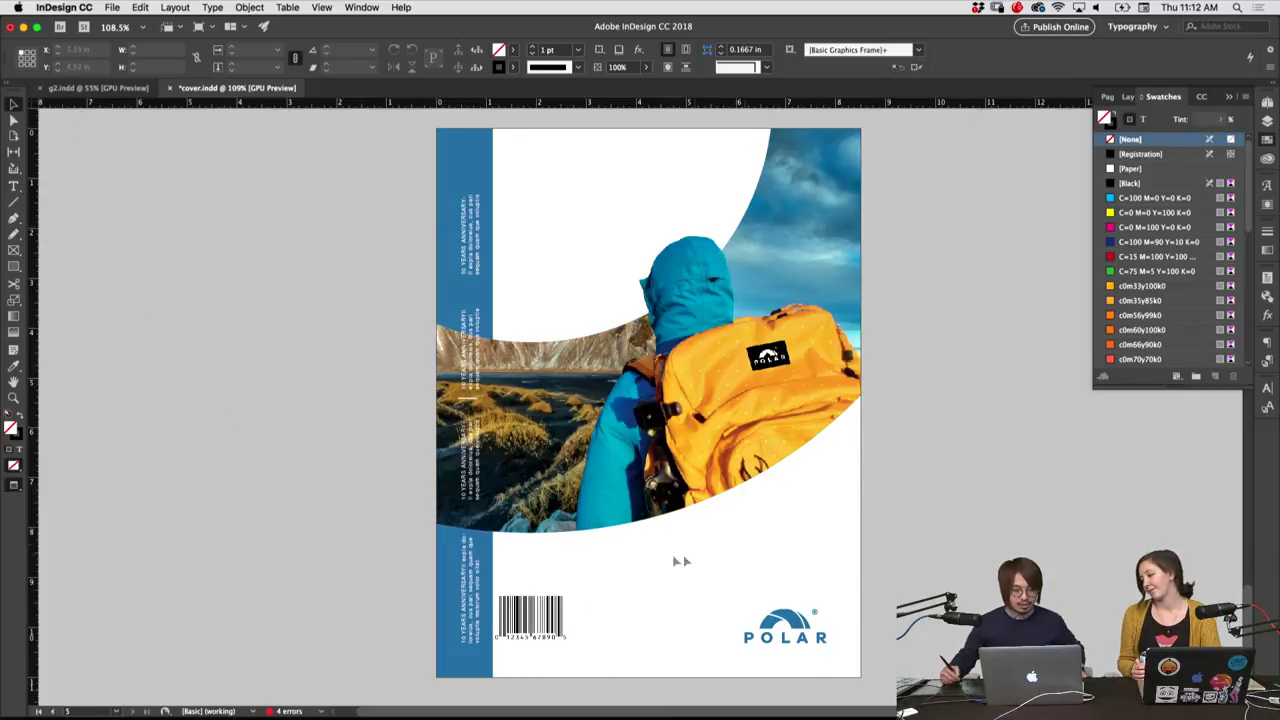
mouse_move(553, 620)
mouse_down()
mouse_move(577, 625)
mouse_move(556, 628)
mouse_up()
click(608, 614)
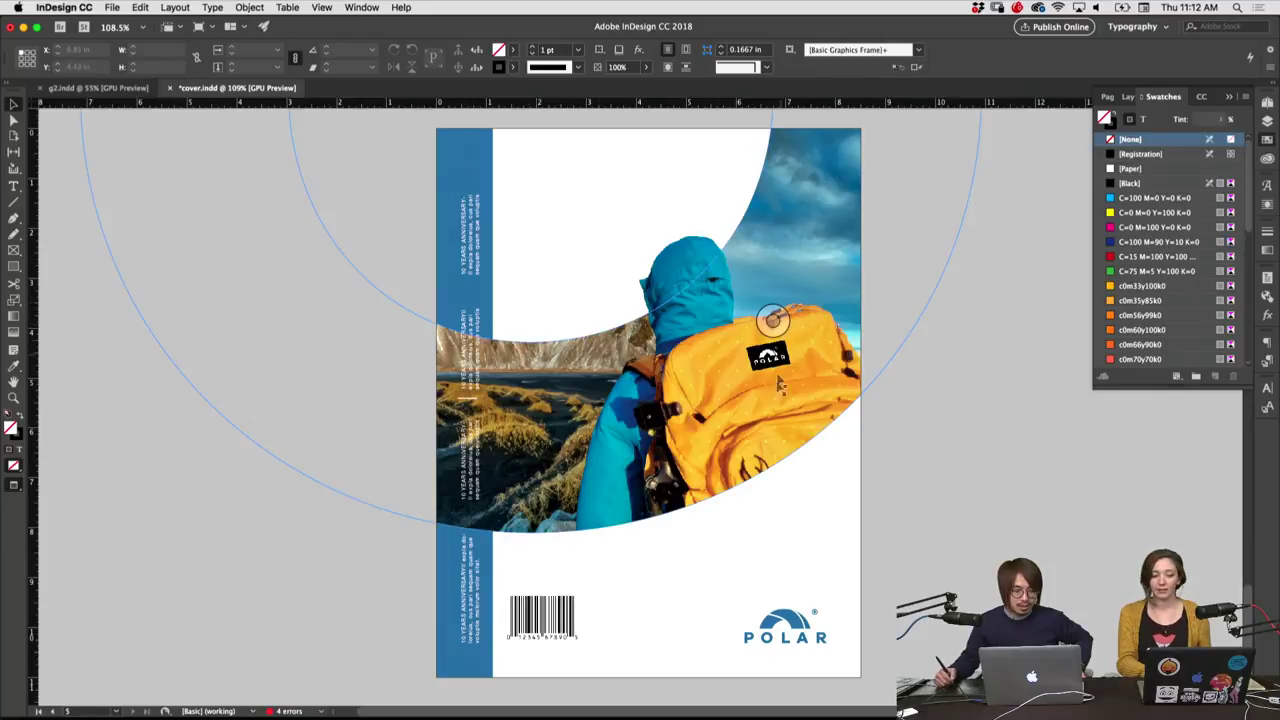
Check the frames of the large curved white shape and the POLAR logo
click(708, 503)
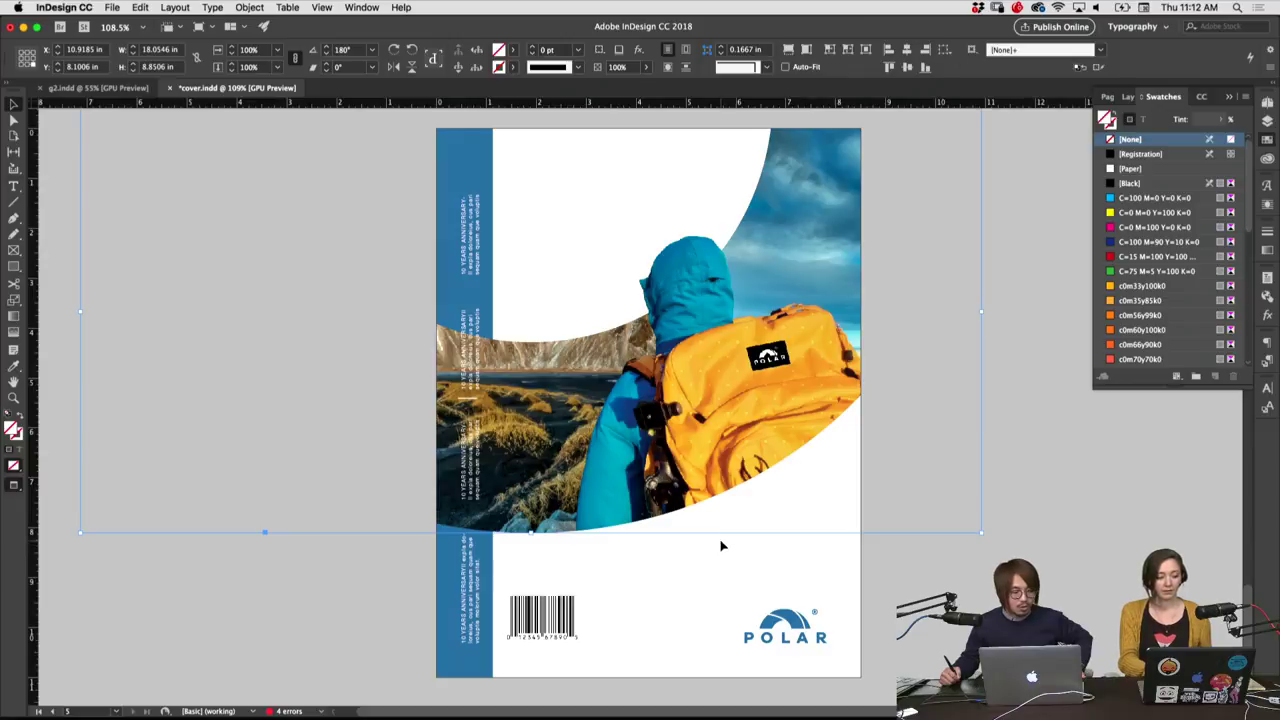
click(714, 566)
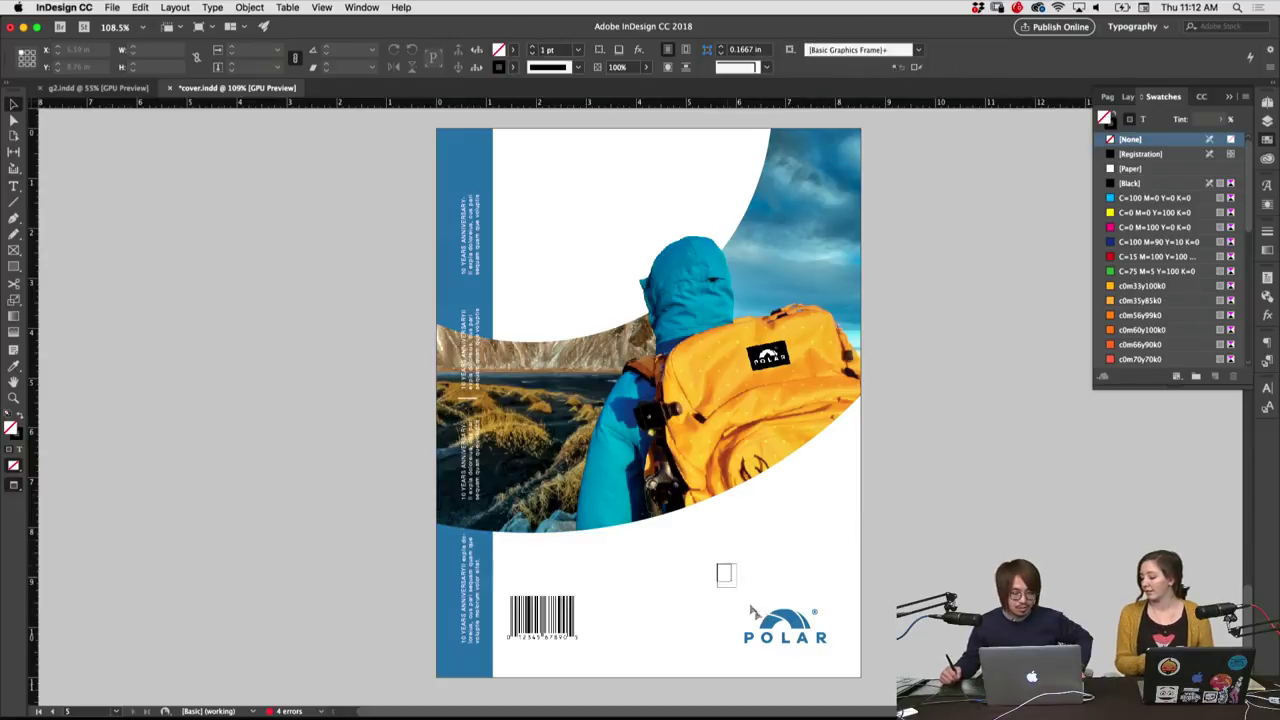
click(820, 635)
click(789, 585)
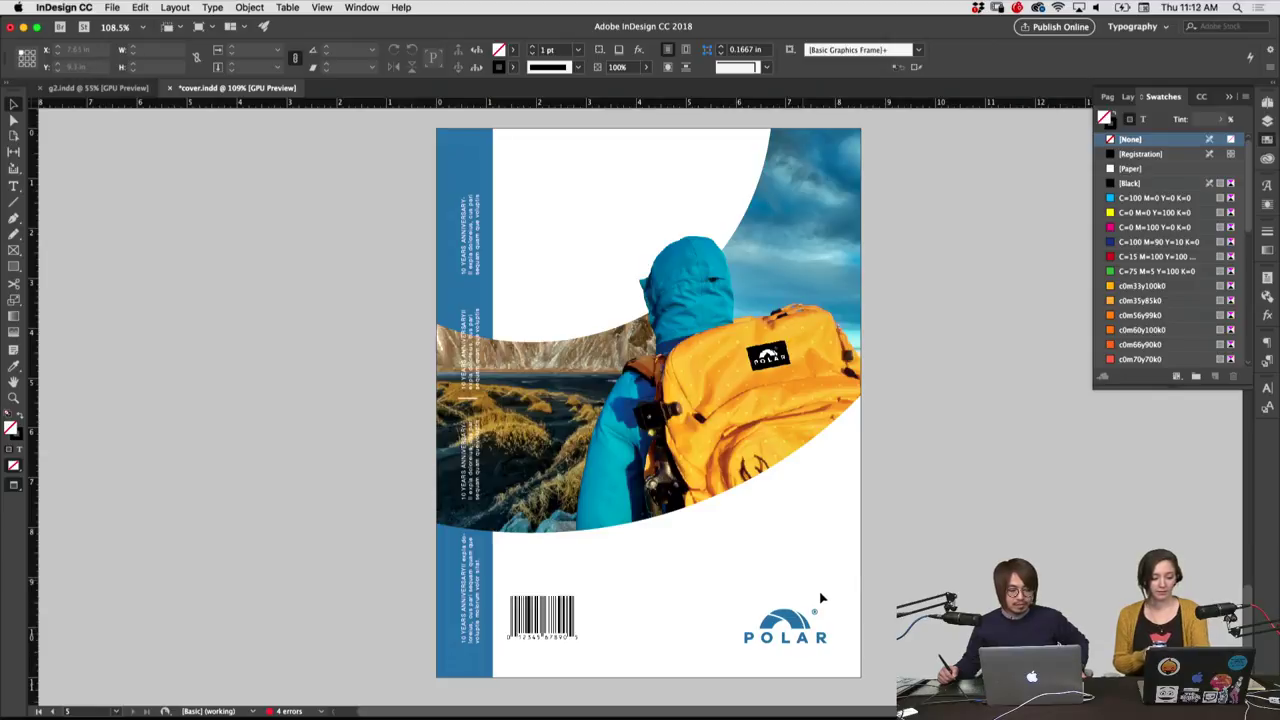
click(757, 657)
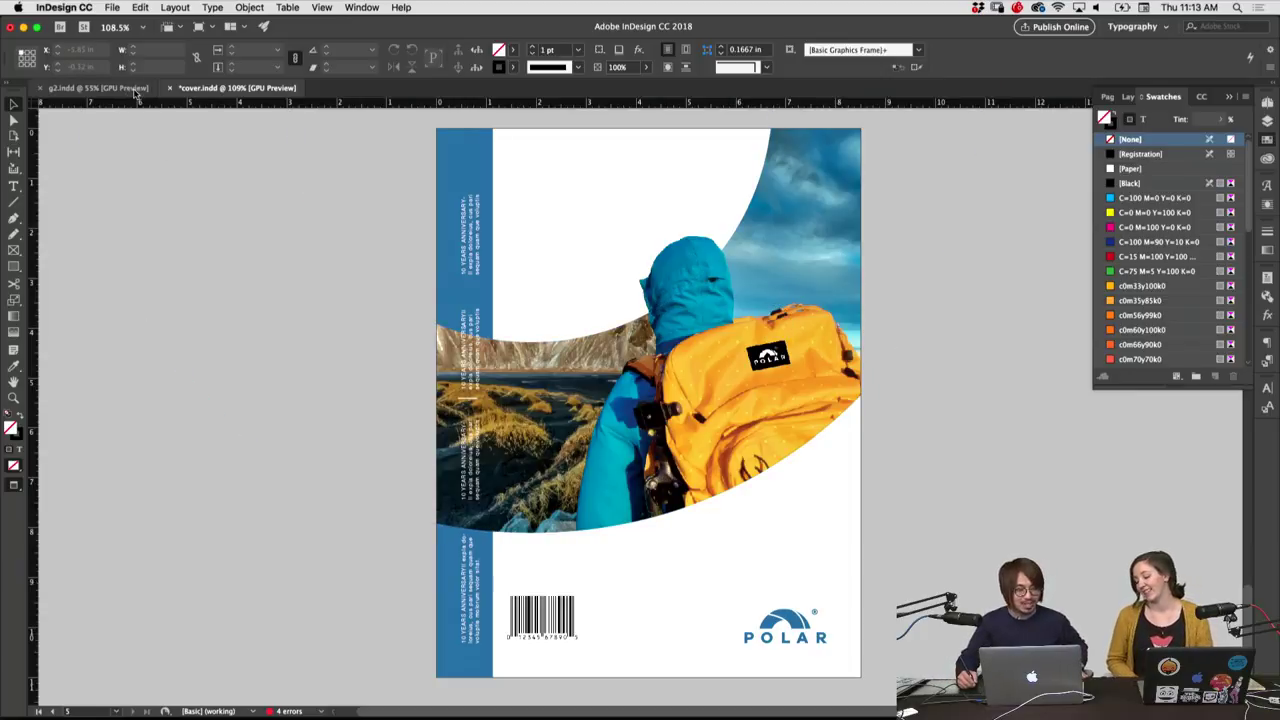
Switch to g2.indd, scroll up to the portrait spread, preview it and collapse the Swatches panel
click(100, 88)
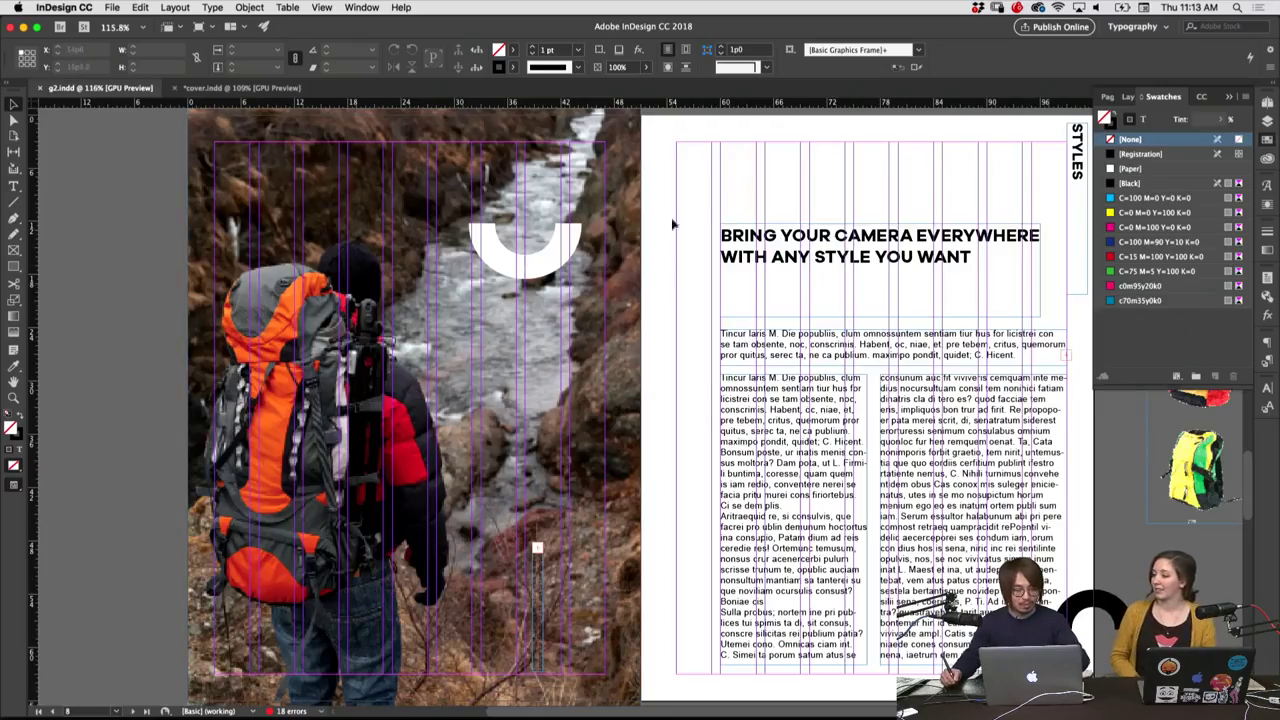
scroll(672, 230, up, 15)
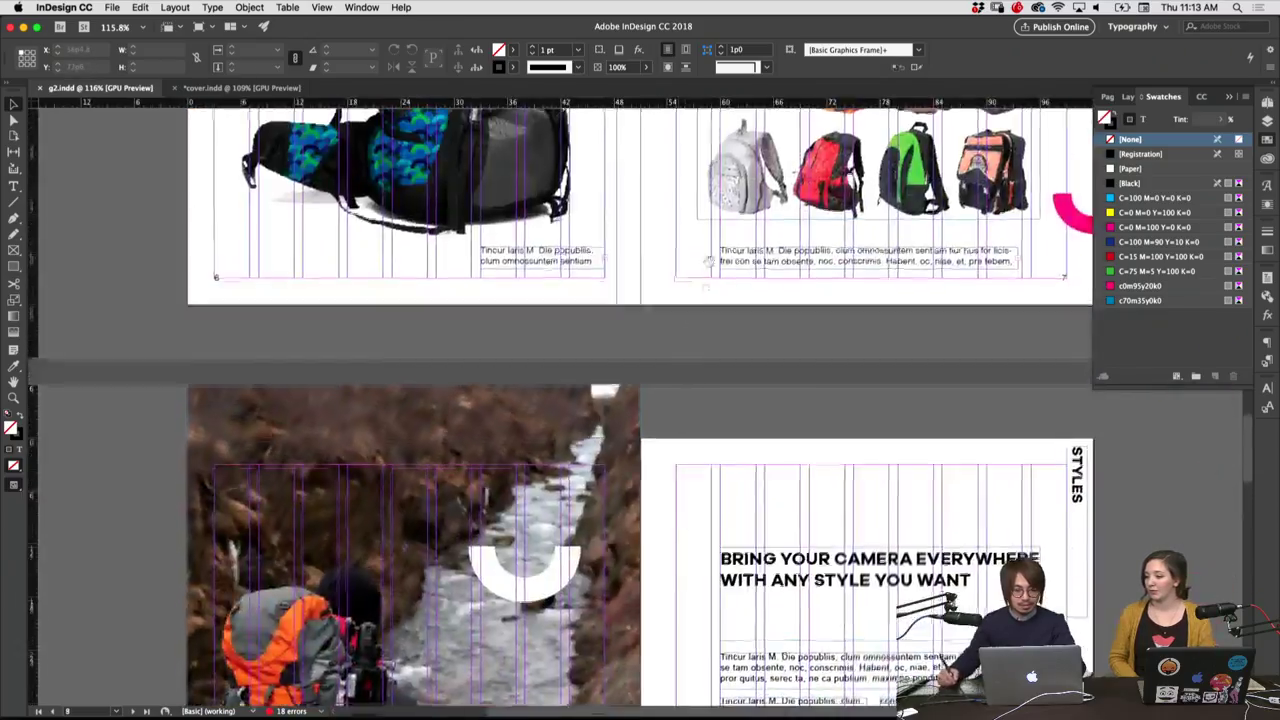
scroll(664, 238, up, 5)
scroll(640, 300, up, 5)
scroll(630, 350, up, 5)
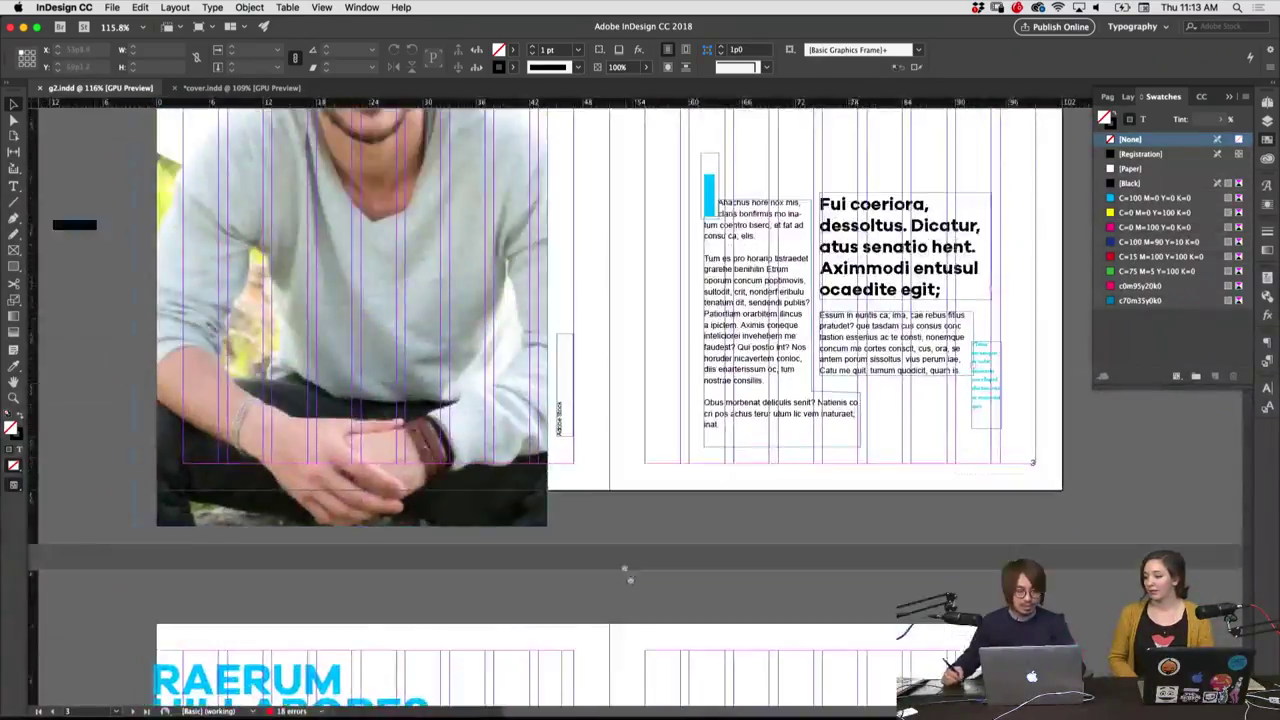
scroll(618, 393, up, 3)
scroll(618, 393, up, 3)
scroll(640, 450, down, 2)
scroll(659, 503, down, 3)
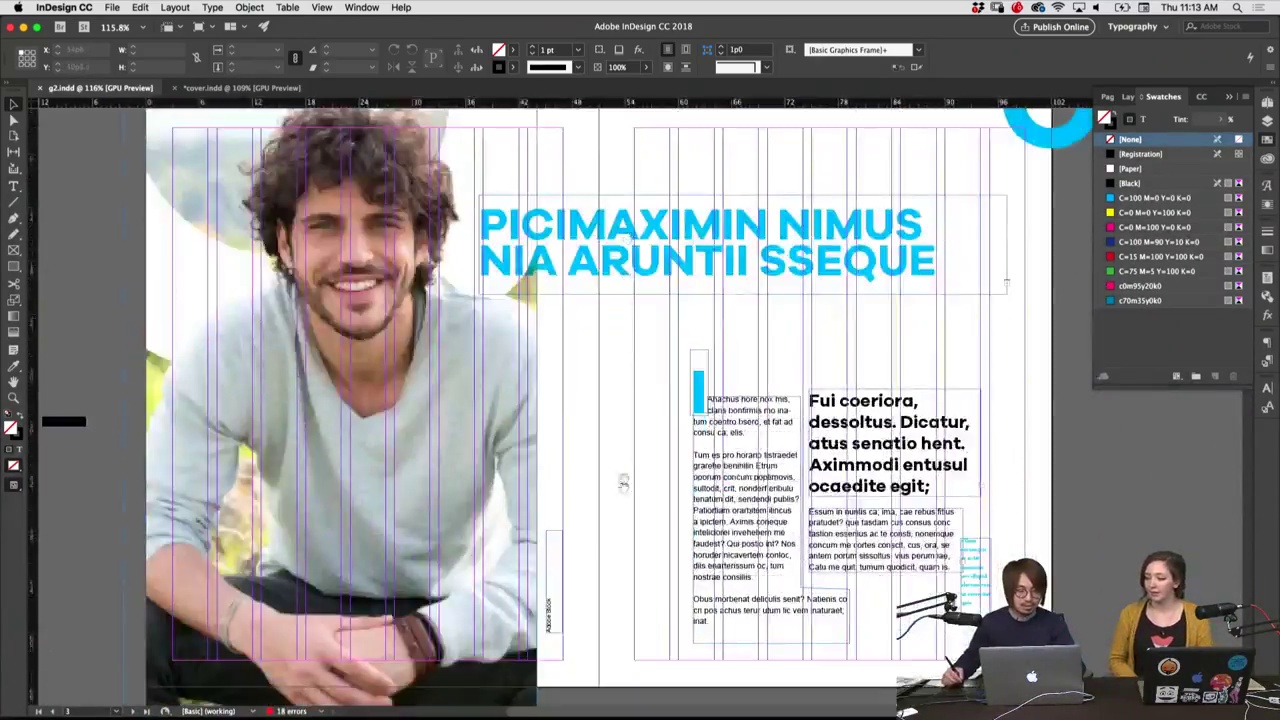
scroll(659, 503, up, 1)
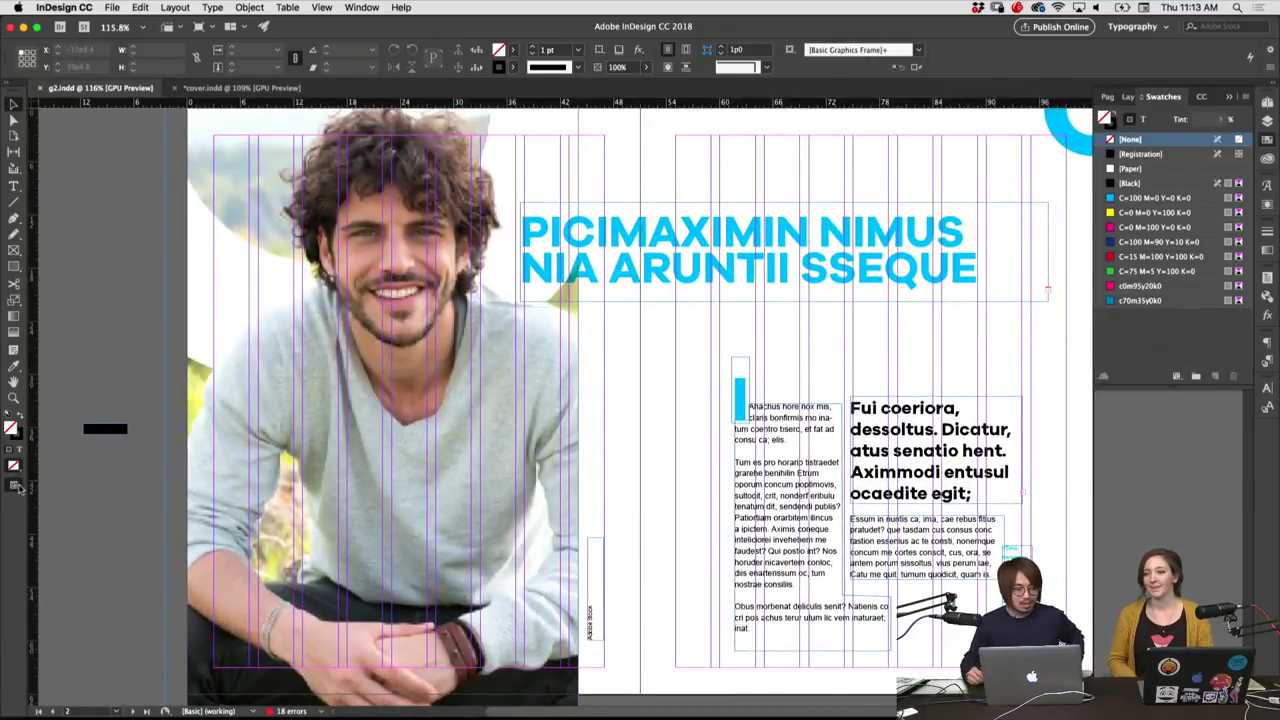
drag(19, 488, 50, 506)
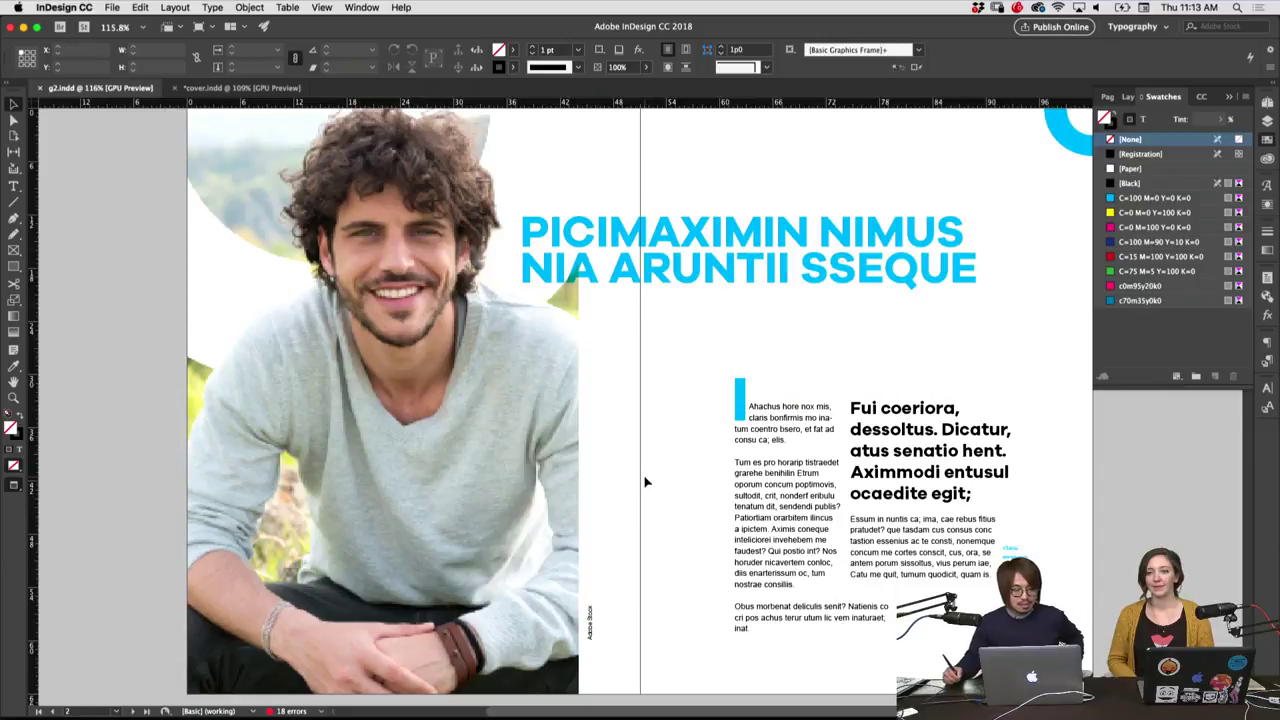
click(1230, 100)
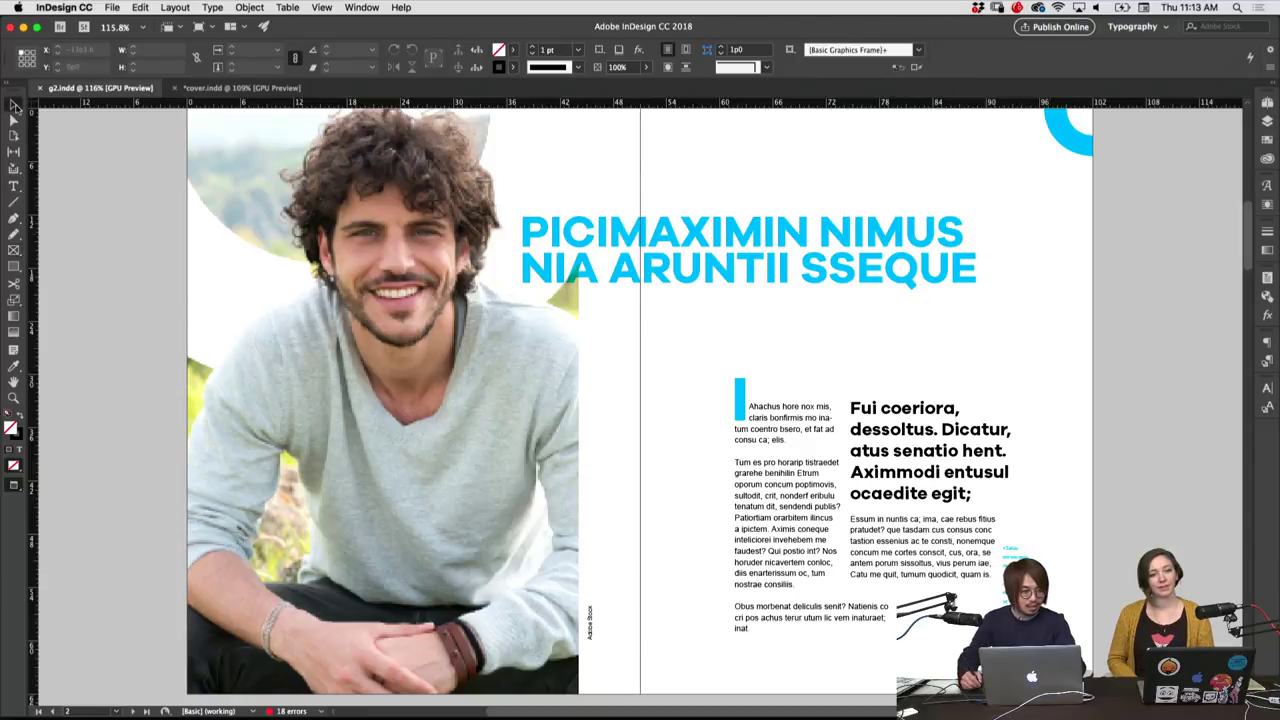
key(super+1)
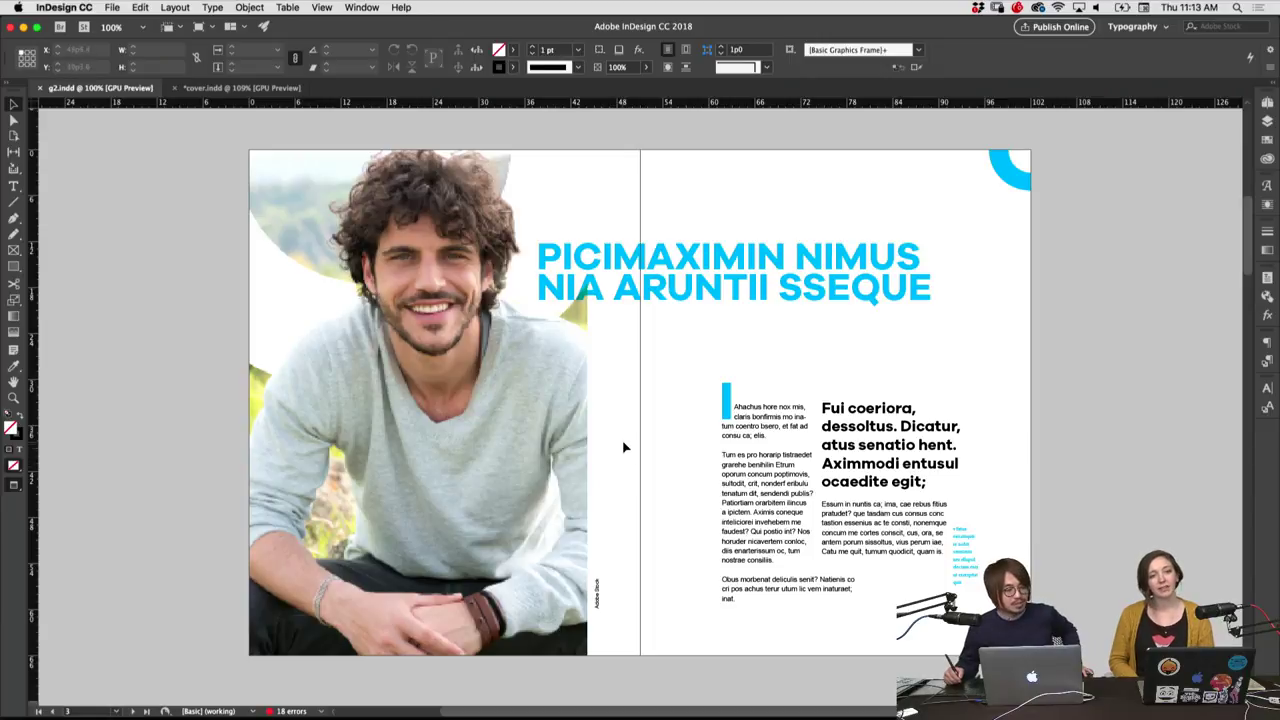
click(756, 308)
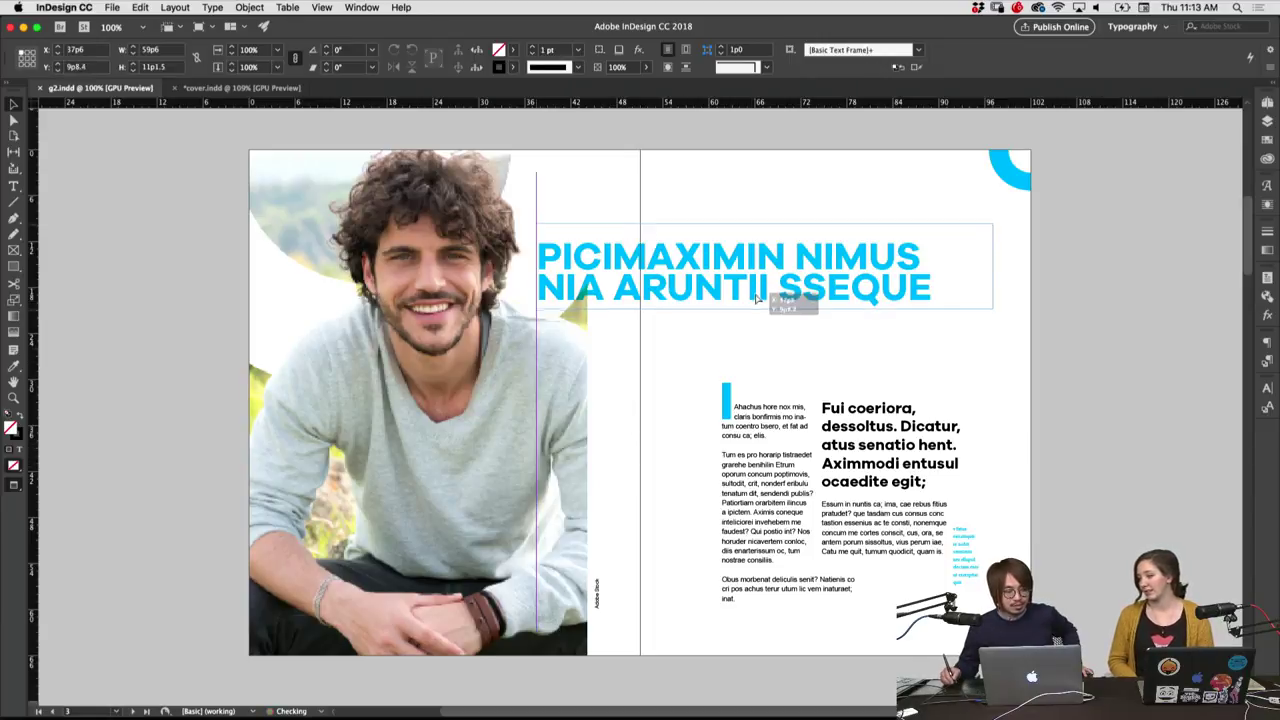
drag(752, 312, 748, 305)
click(755, 333)
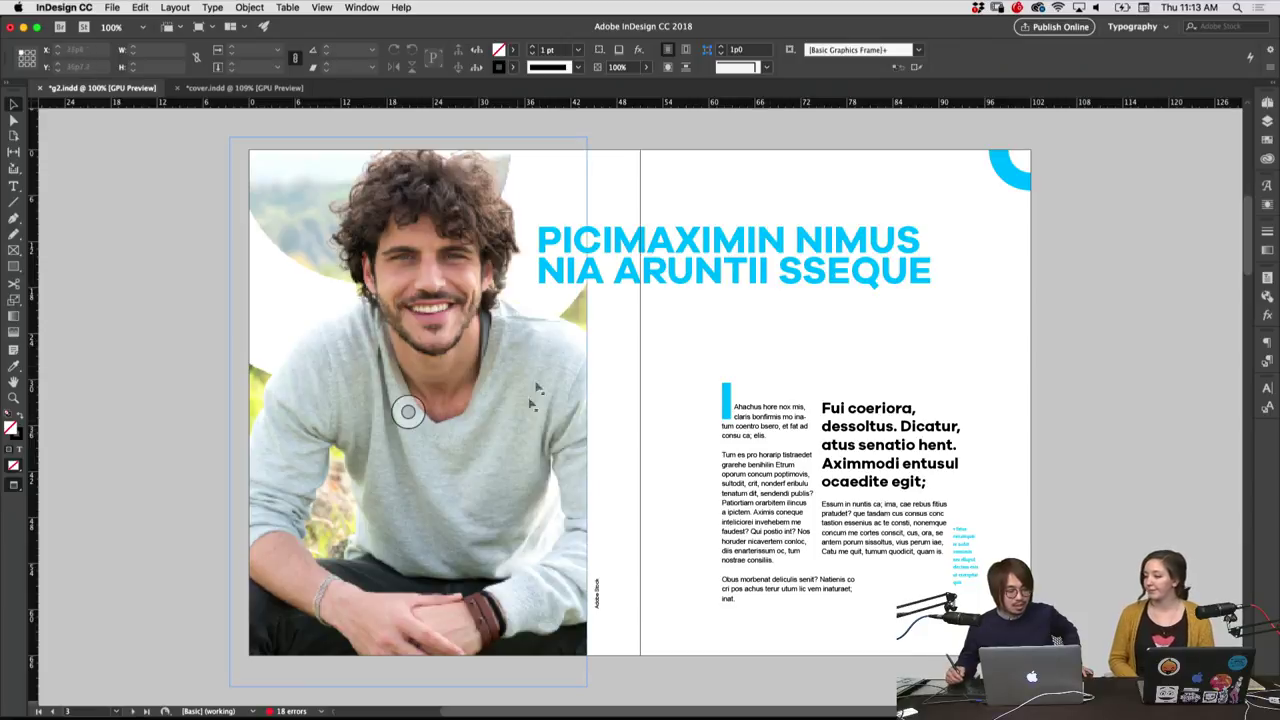
mouse_move(408, 412)
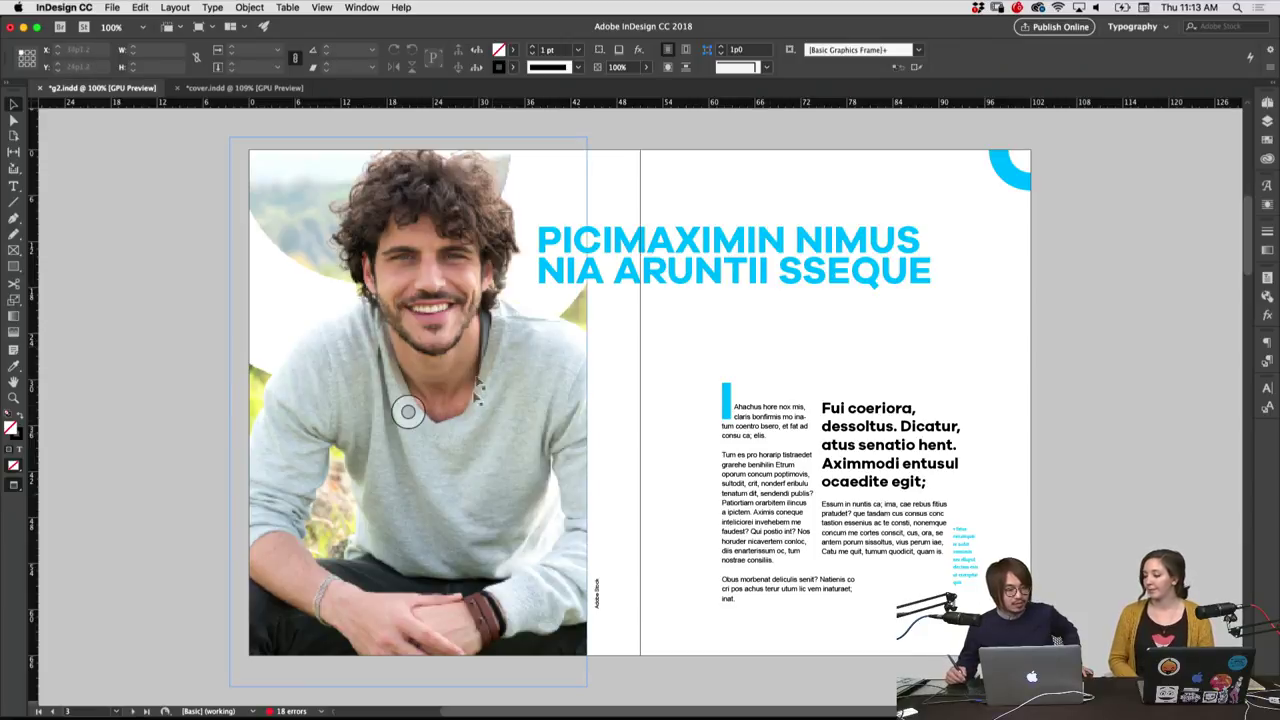
click(617, 440)
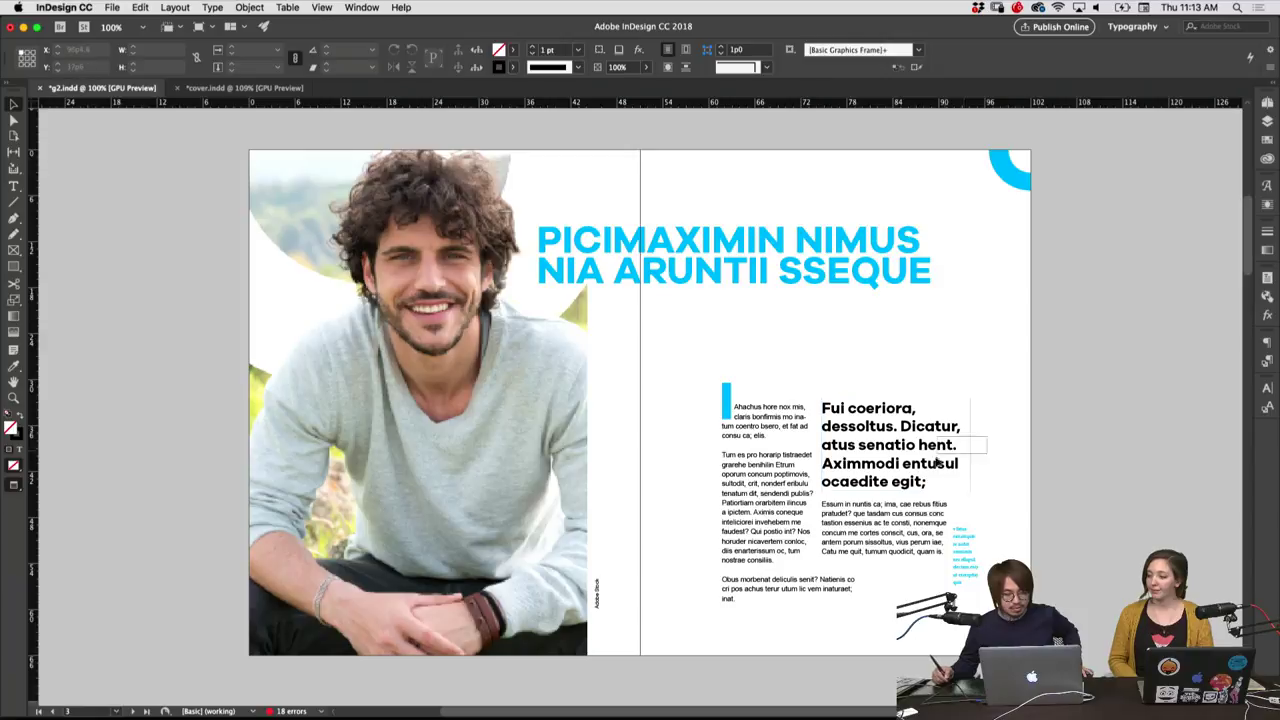
click(893, 550)
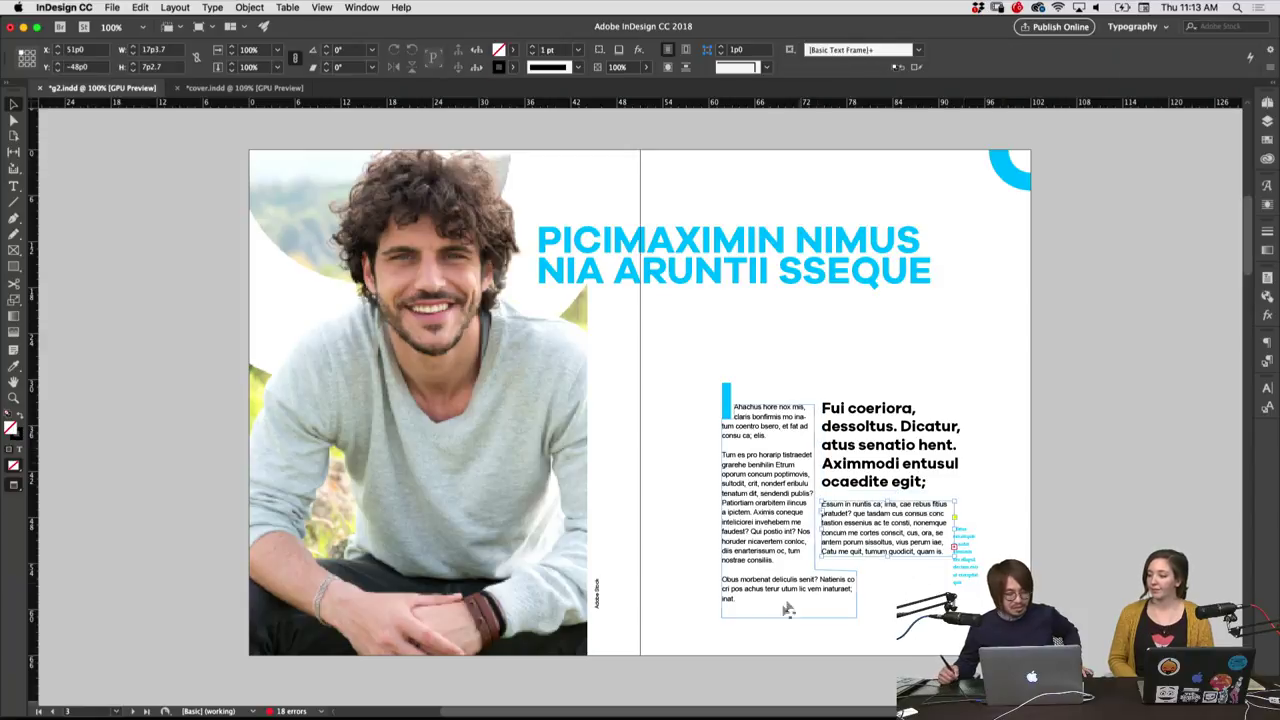
click(852, 608)
click(881, 588)
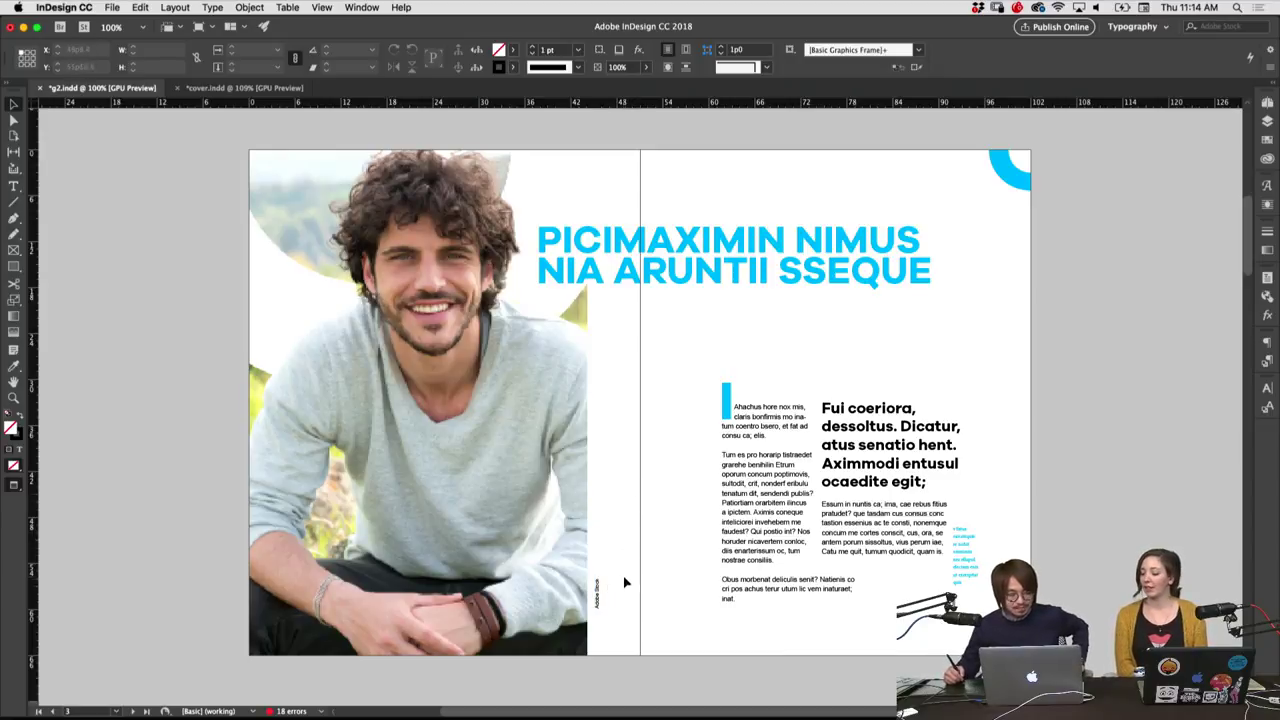
click(792, 280)
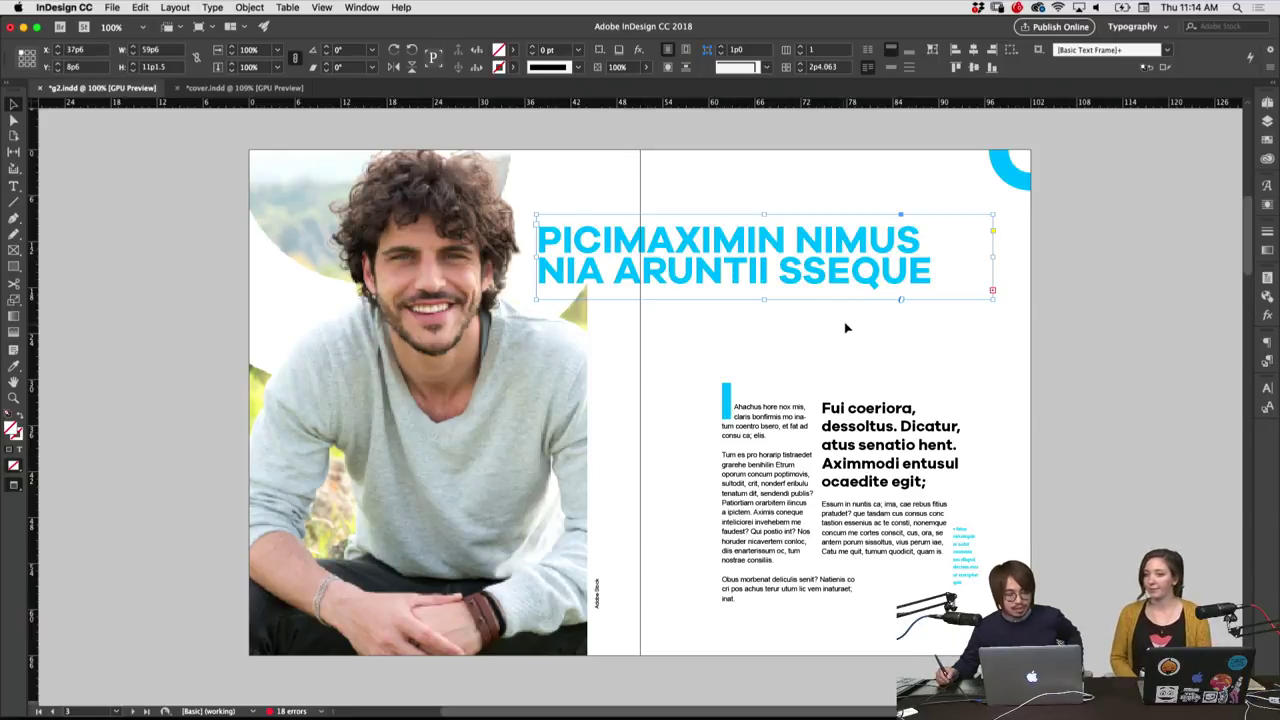
Select the headline frame and try a tracking of 50 in the Character panel
double_click(722, 271)
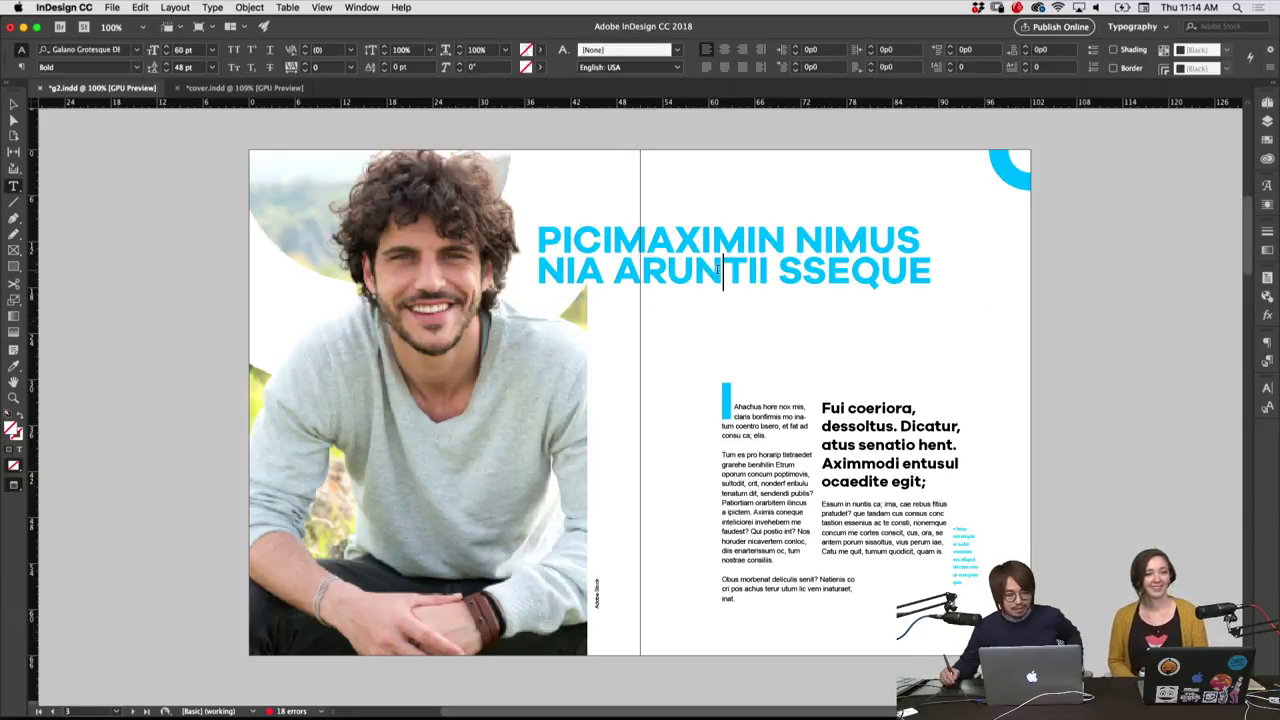
click(14, 104)
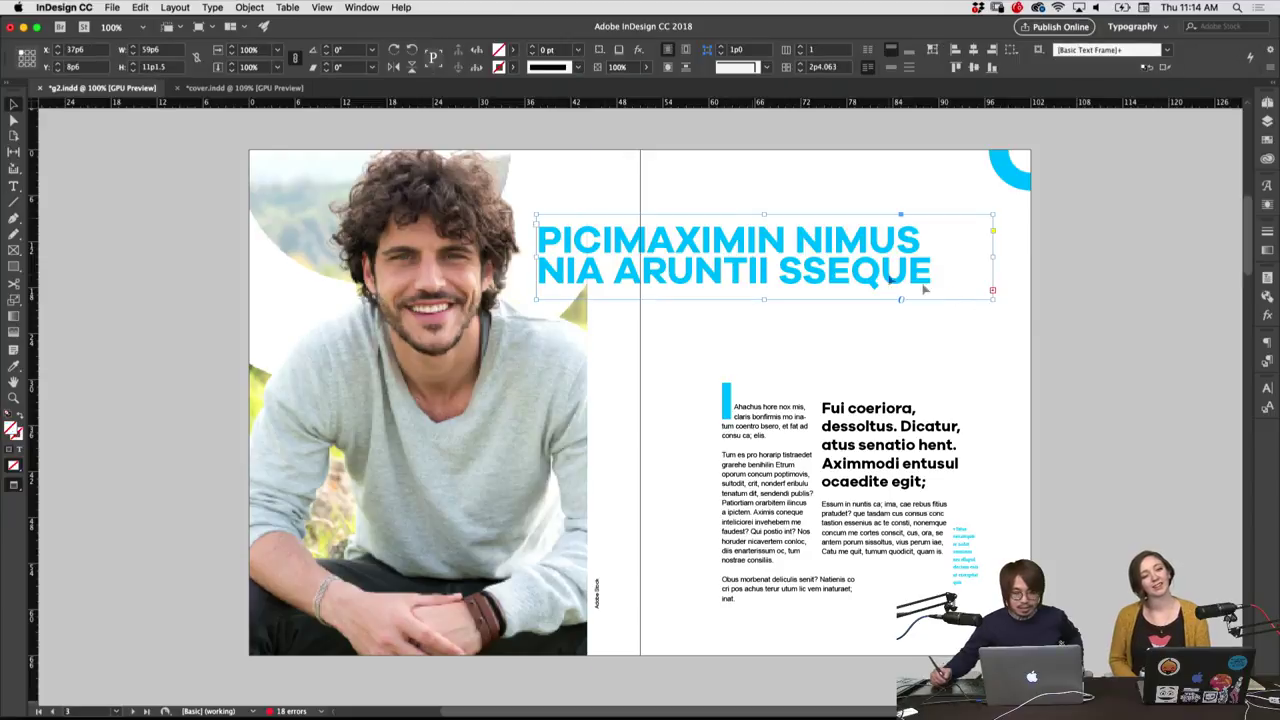
click(1268, 390)
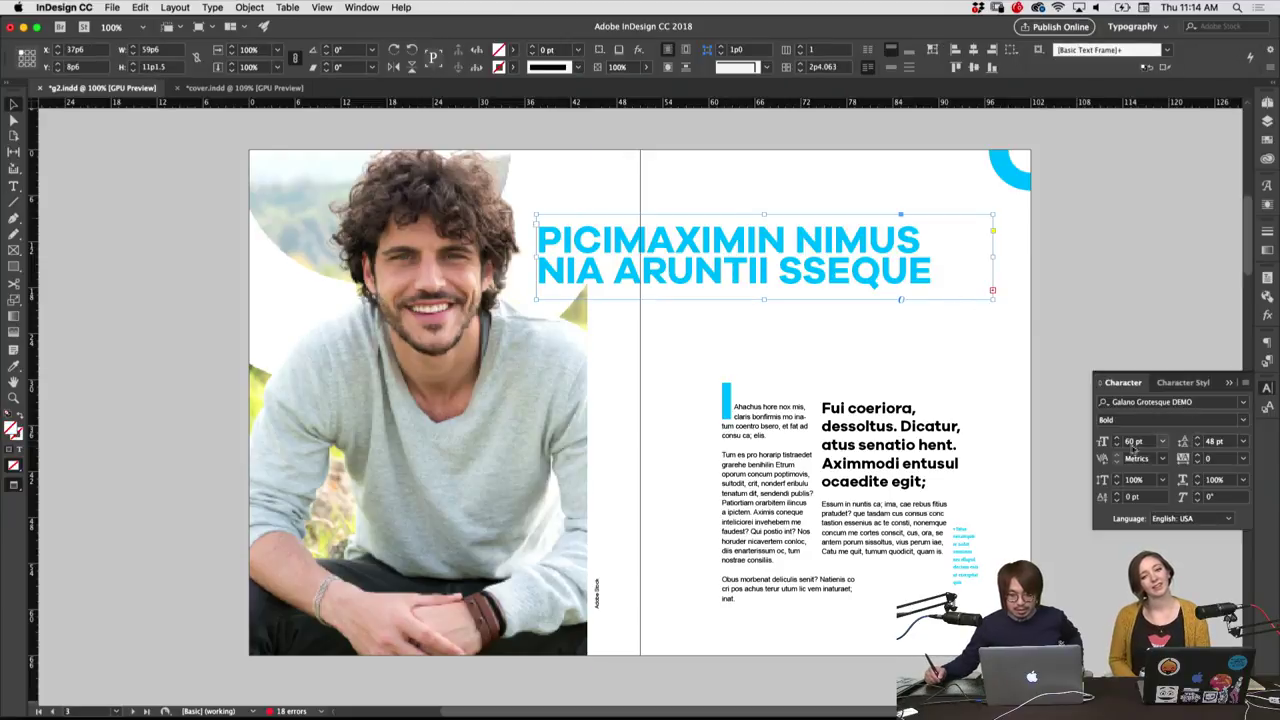
click(1243, 458)
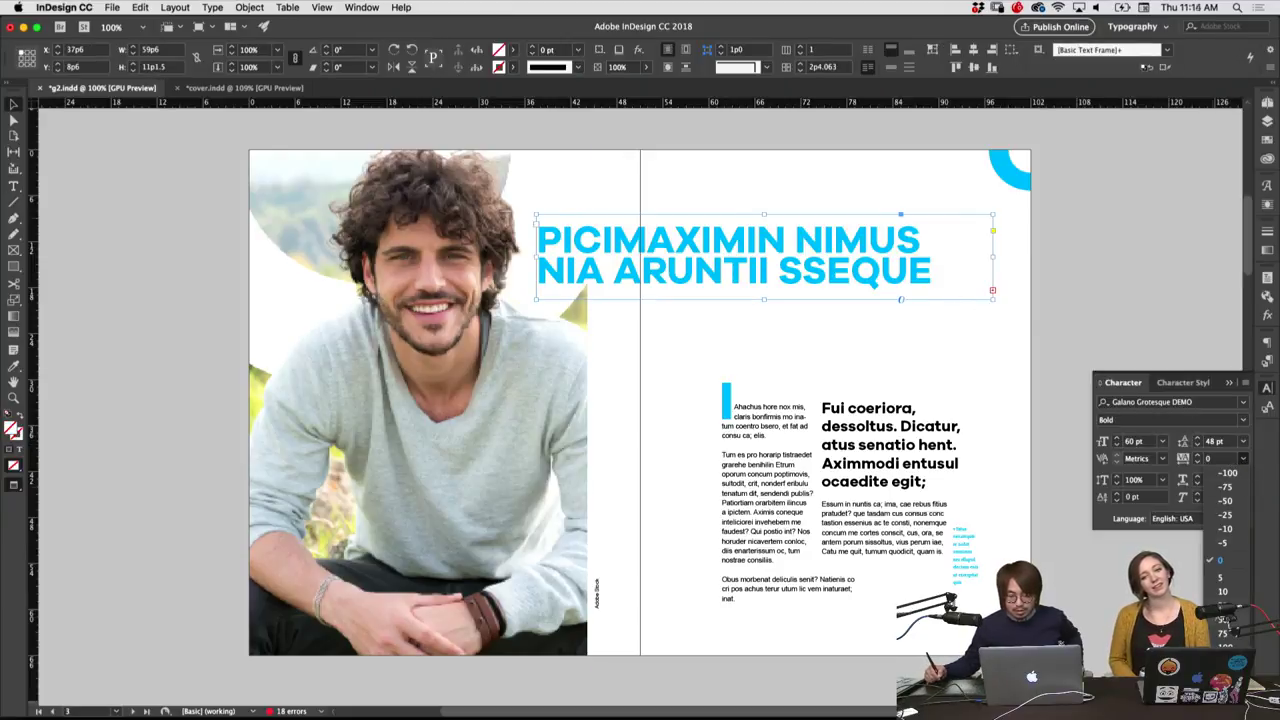
click(1224, 619)
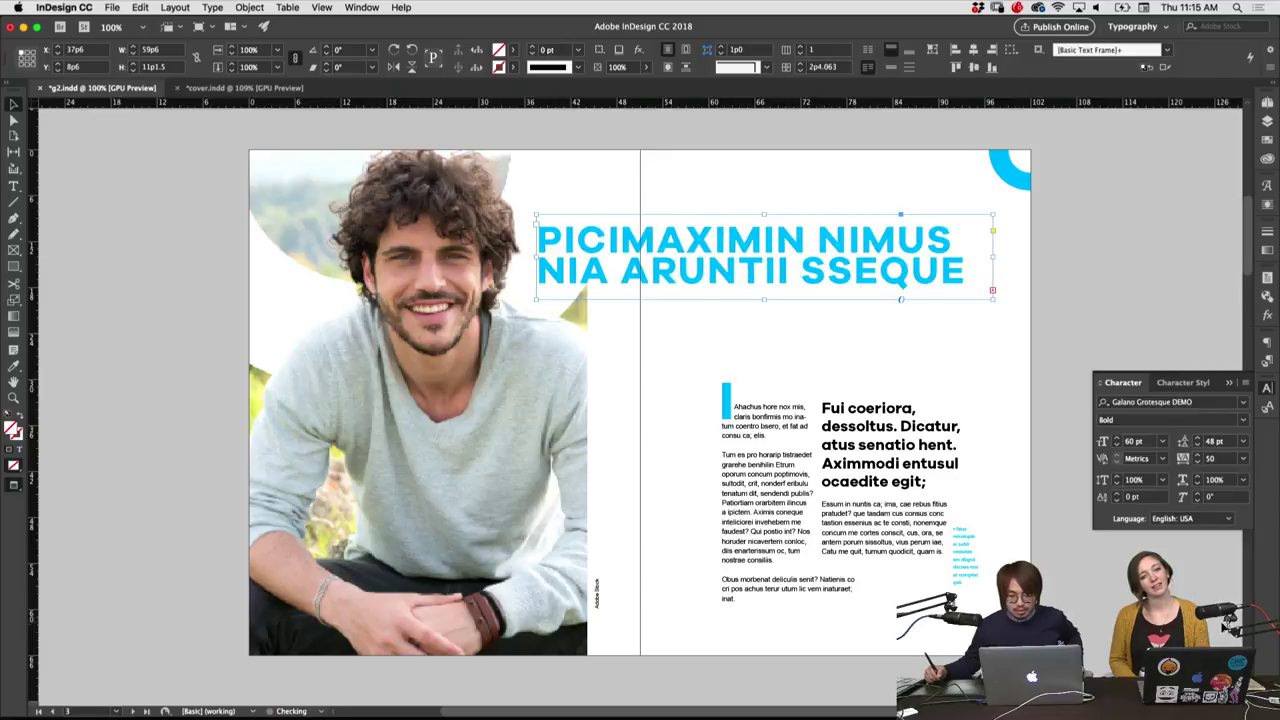
click(870, 345)
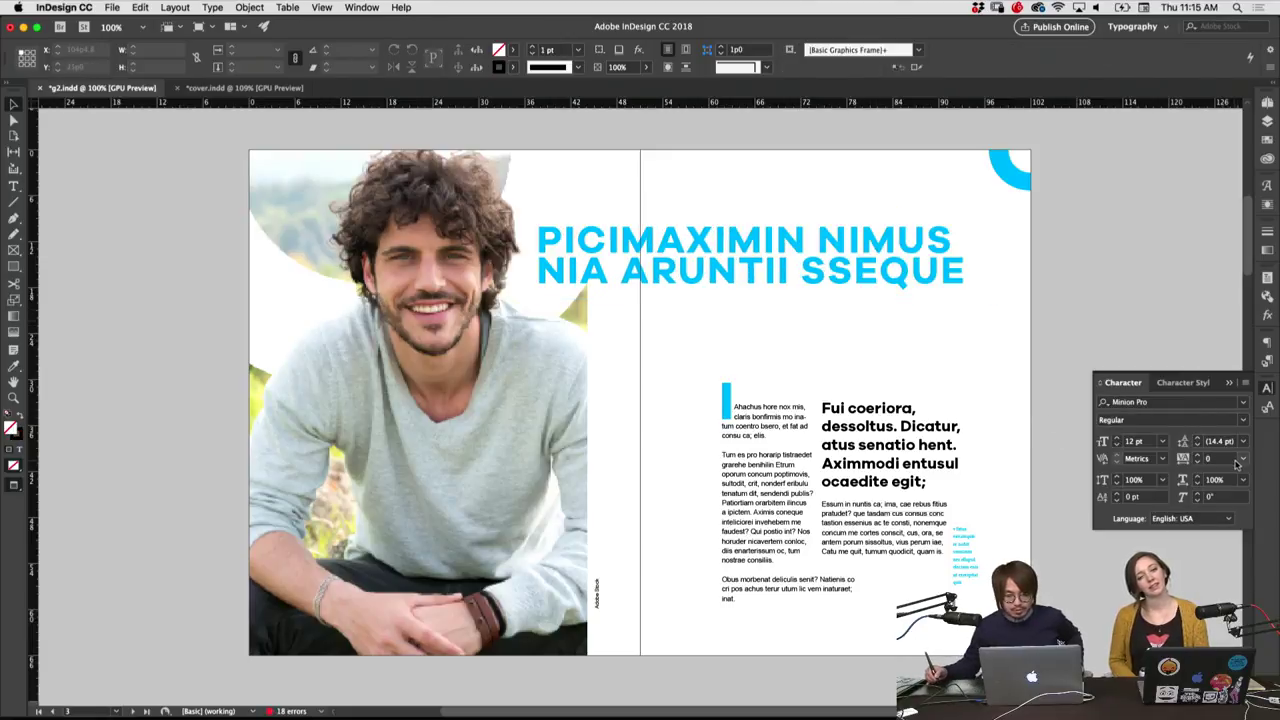
Try headline tracking 100, then settle on 75, and reselect the headline
click(880, 272)
click(1242, 458)
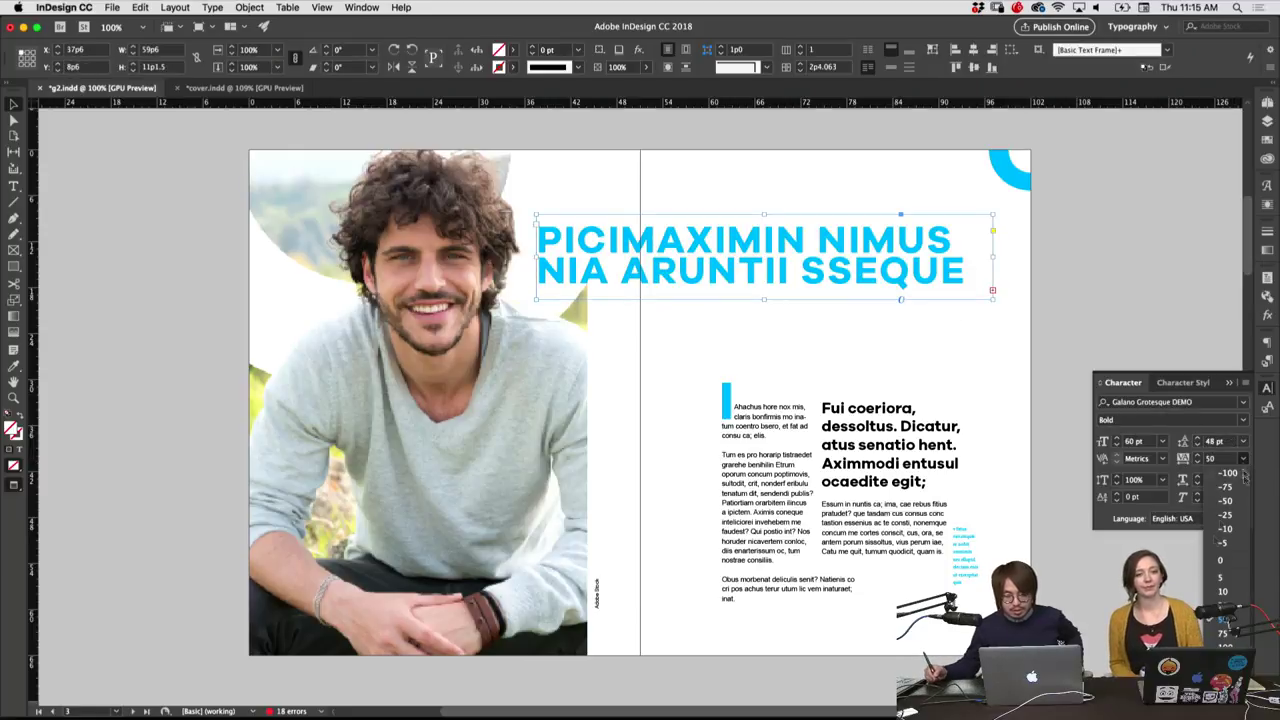
click(1222, 646)
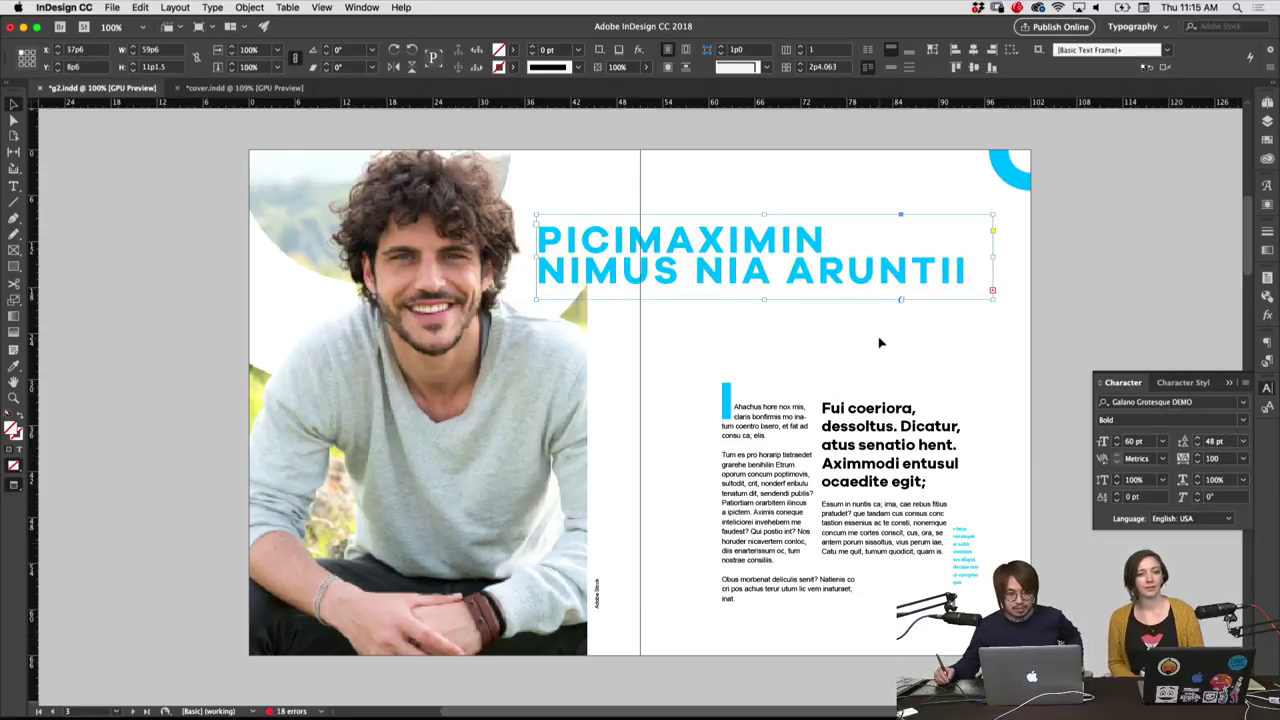
click(1242, 458)
click(1222, 632)
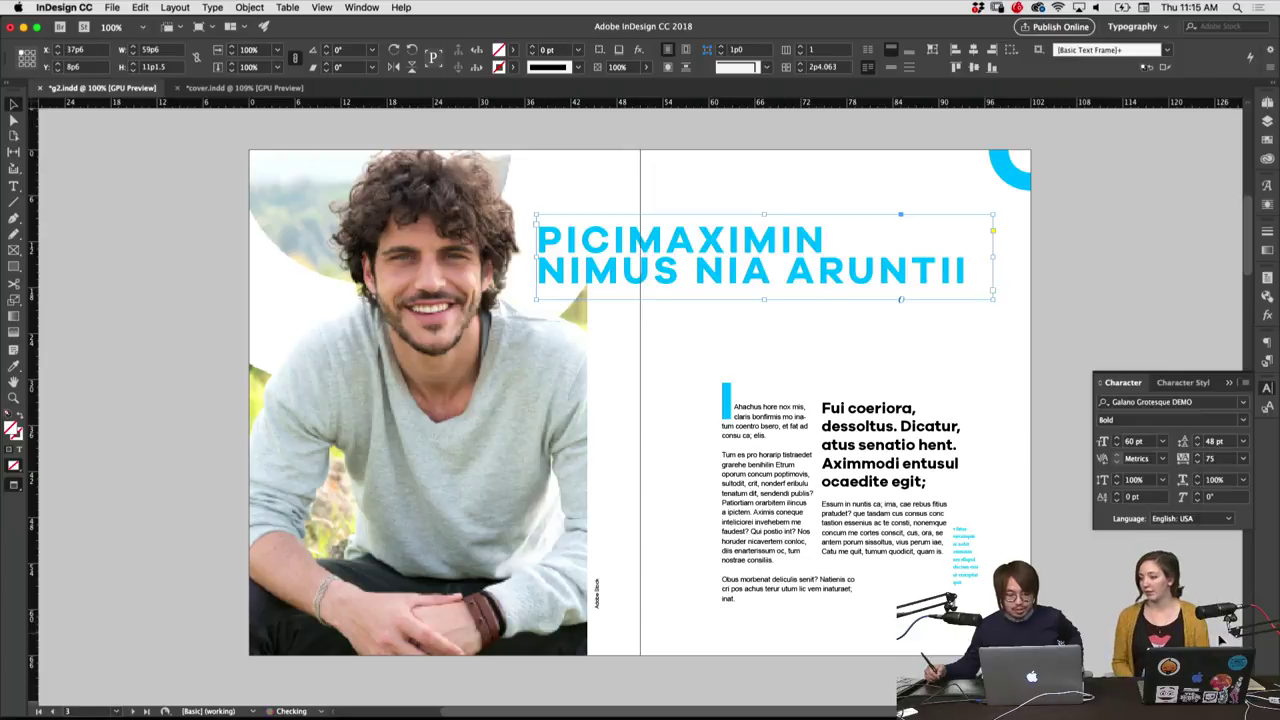
click(920, 336)
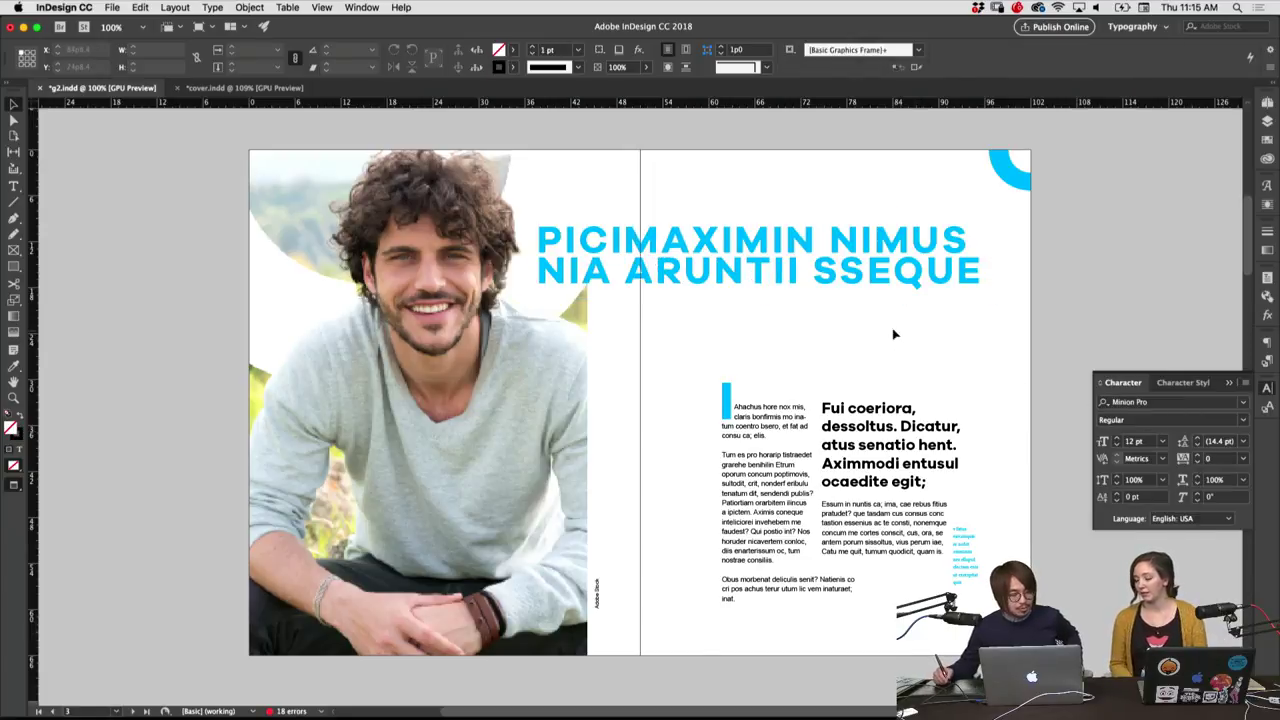
click(702, 257)
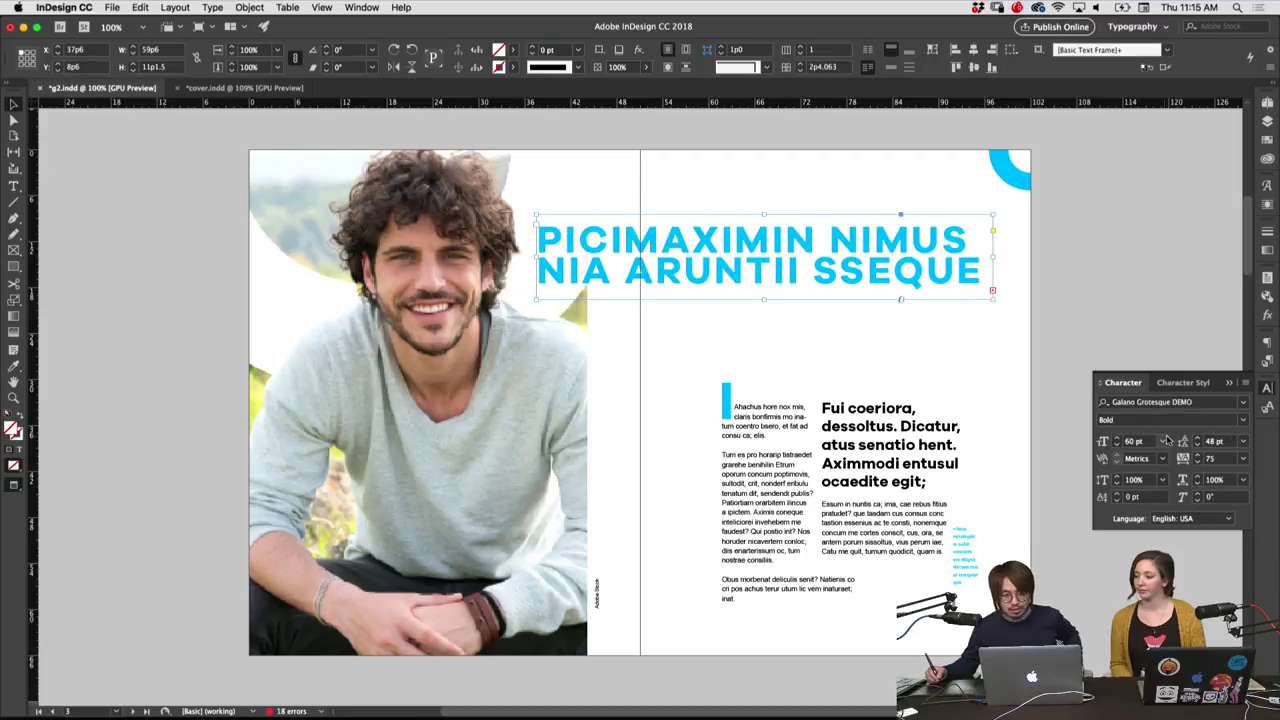
Step the headline leading up and down to test the line spacing
click(1199, 439)
click(1199, 439)
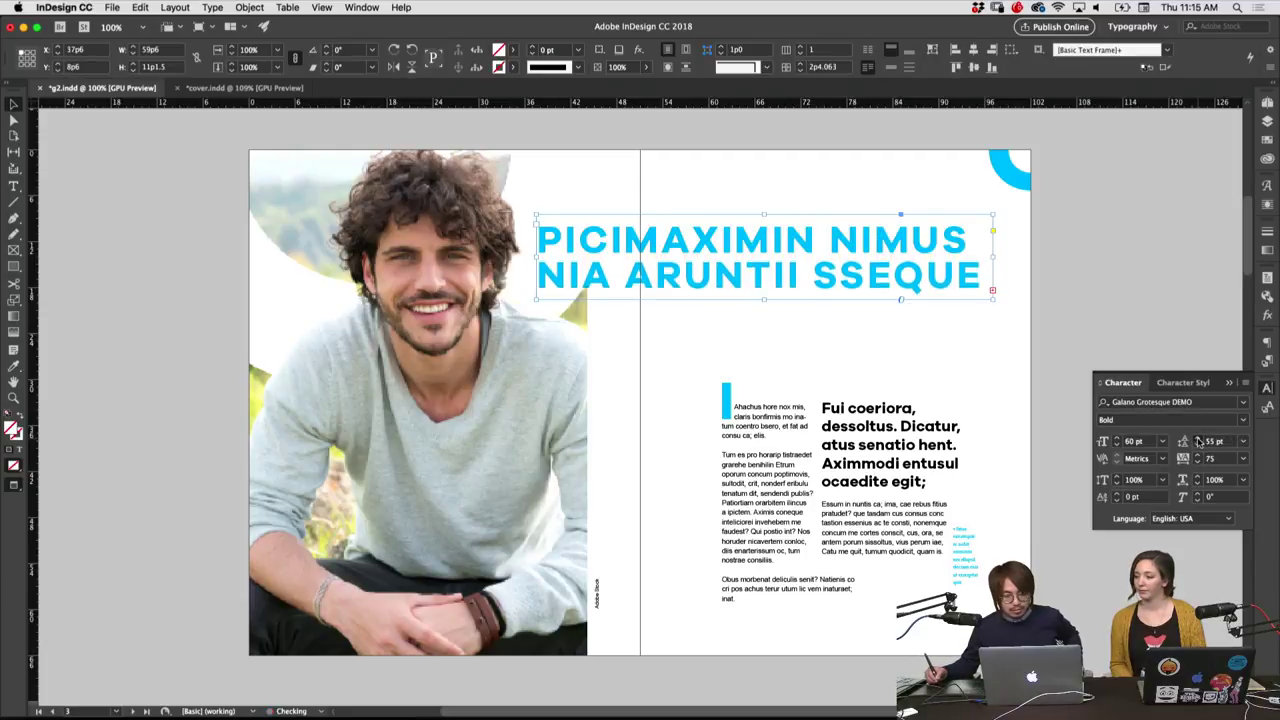
click(1198, 439)
click(1198, 439)
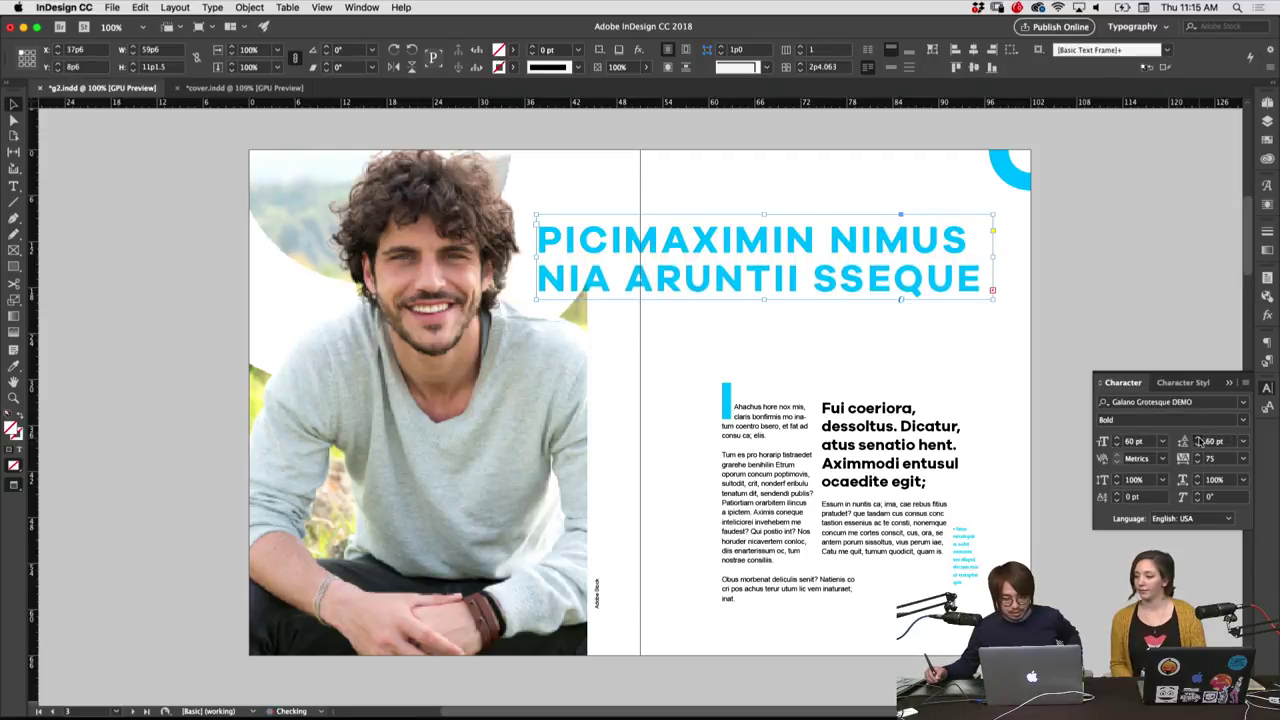
click(1199, 439)
click(1199, 439)
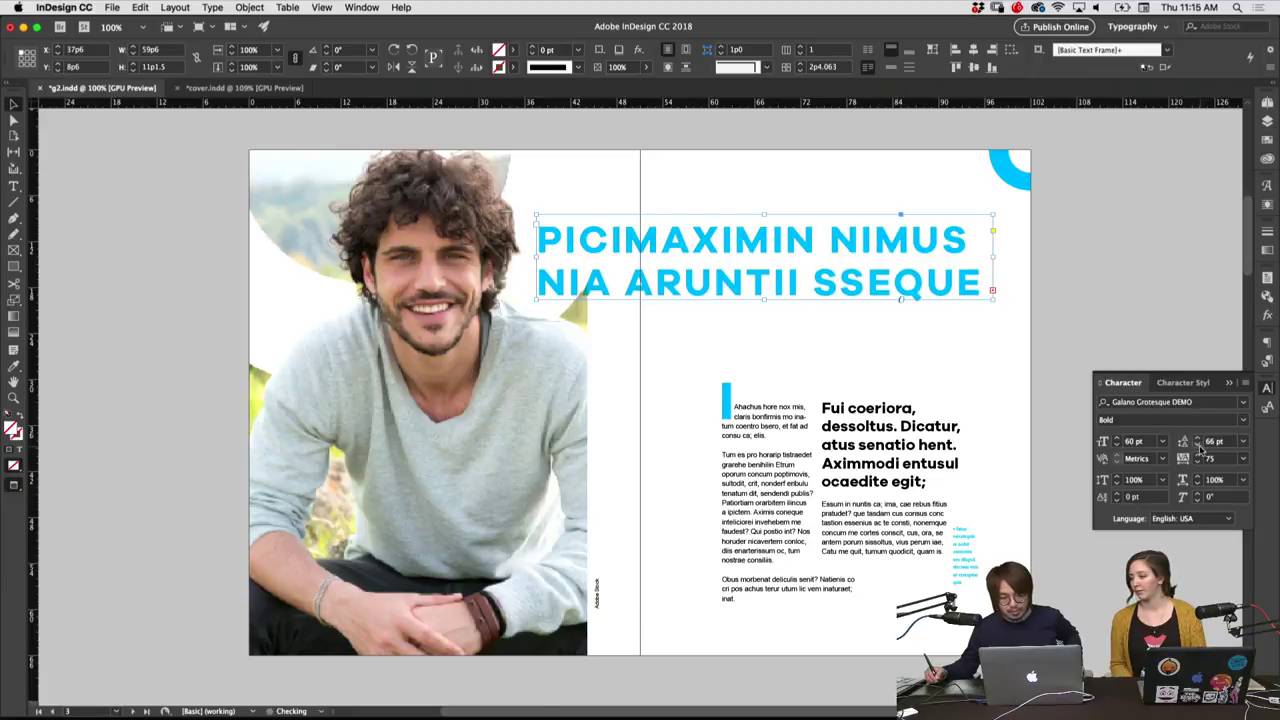
click(1199, 446)
click(1199, 446)
click(1199, 446)
click(1199, 446)
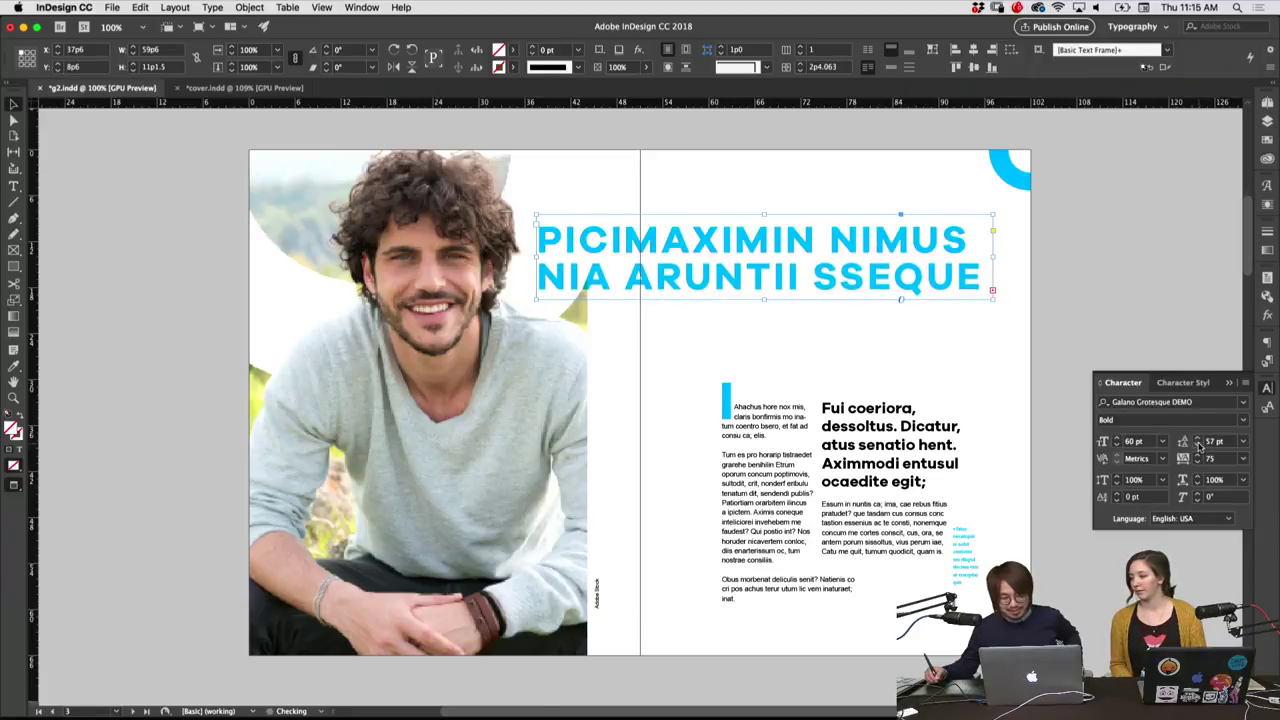
click(1199, 446)
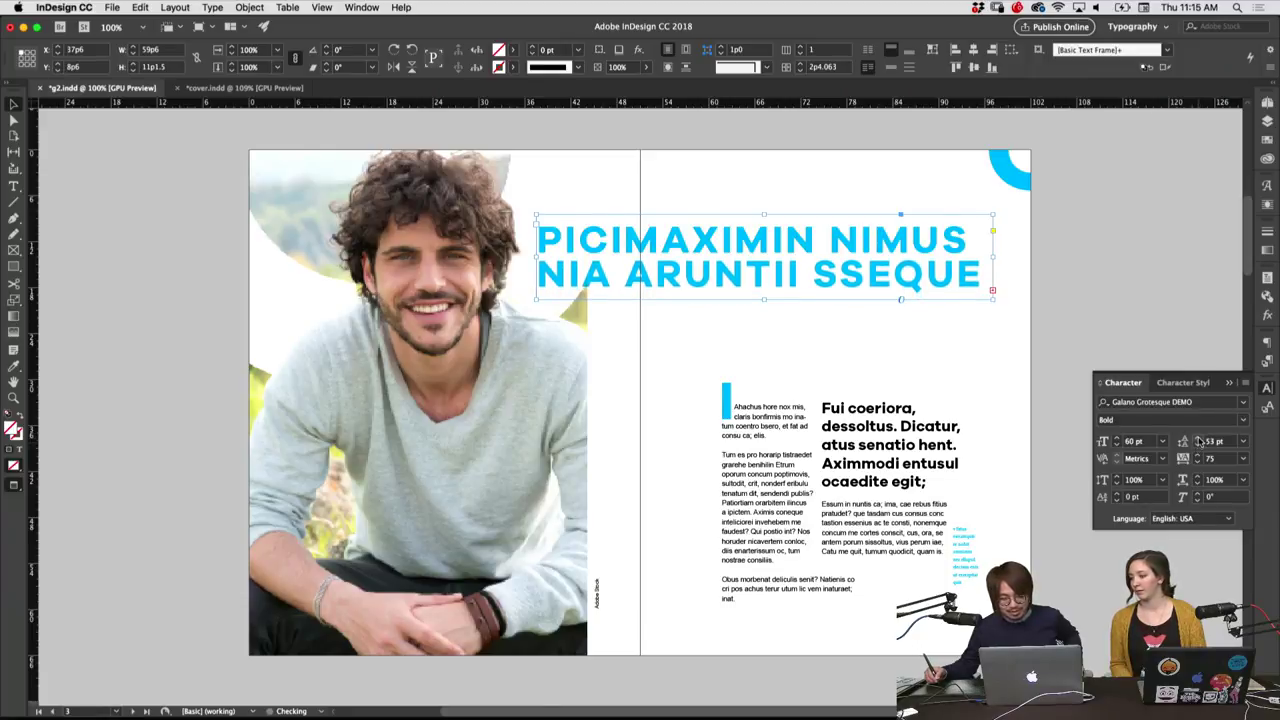
click(1199, 439)
click(1199, 439)
click(1199, 439)
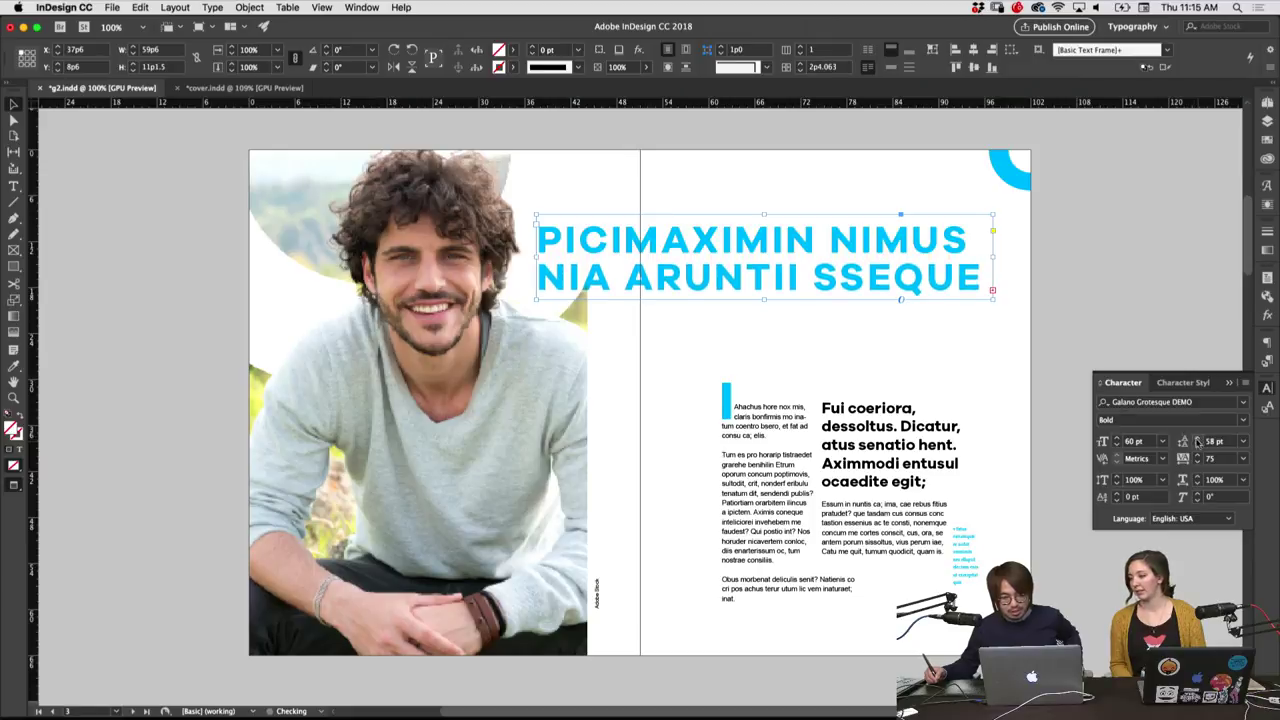
click(900, 350)
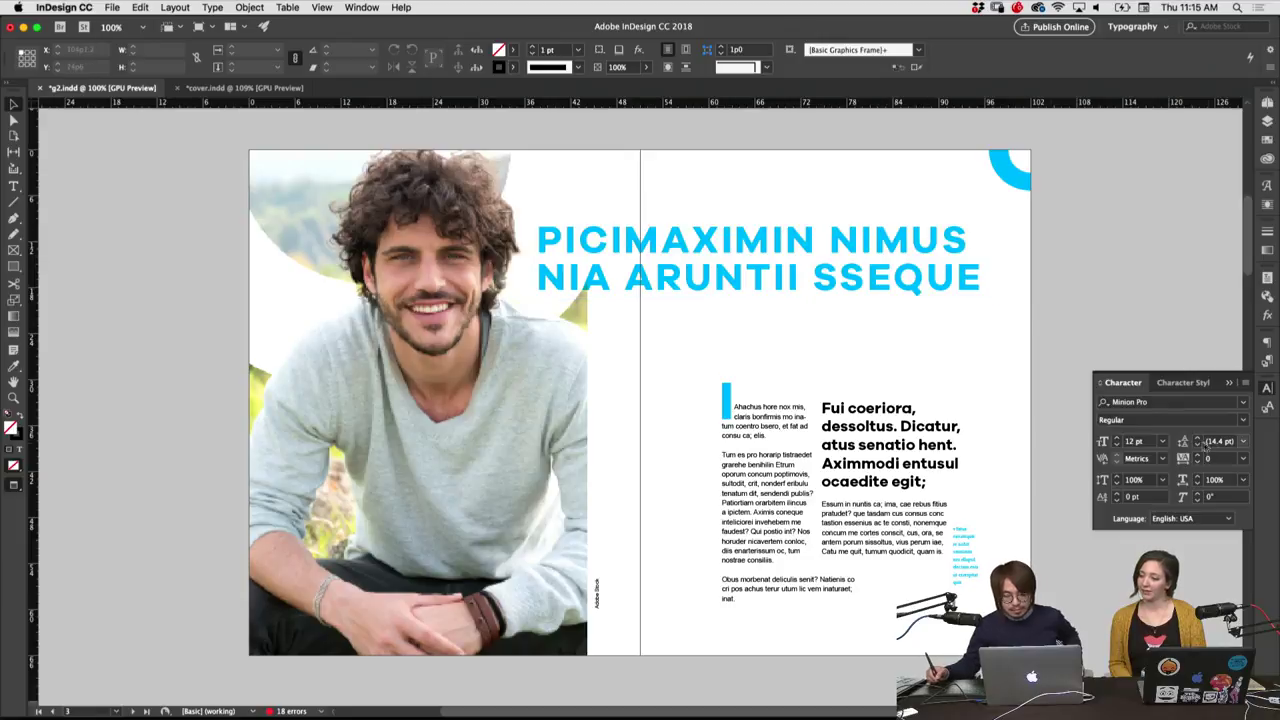
Try 61 pt headline leading, undo it, then reduce the leading to 45 pt
click(971, 251)
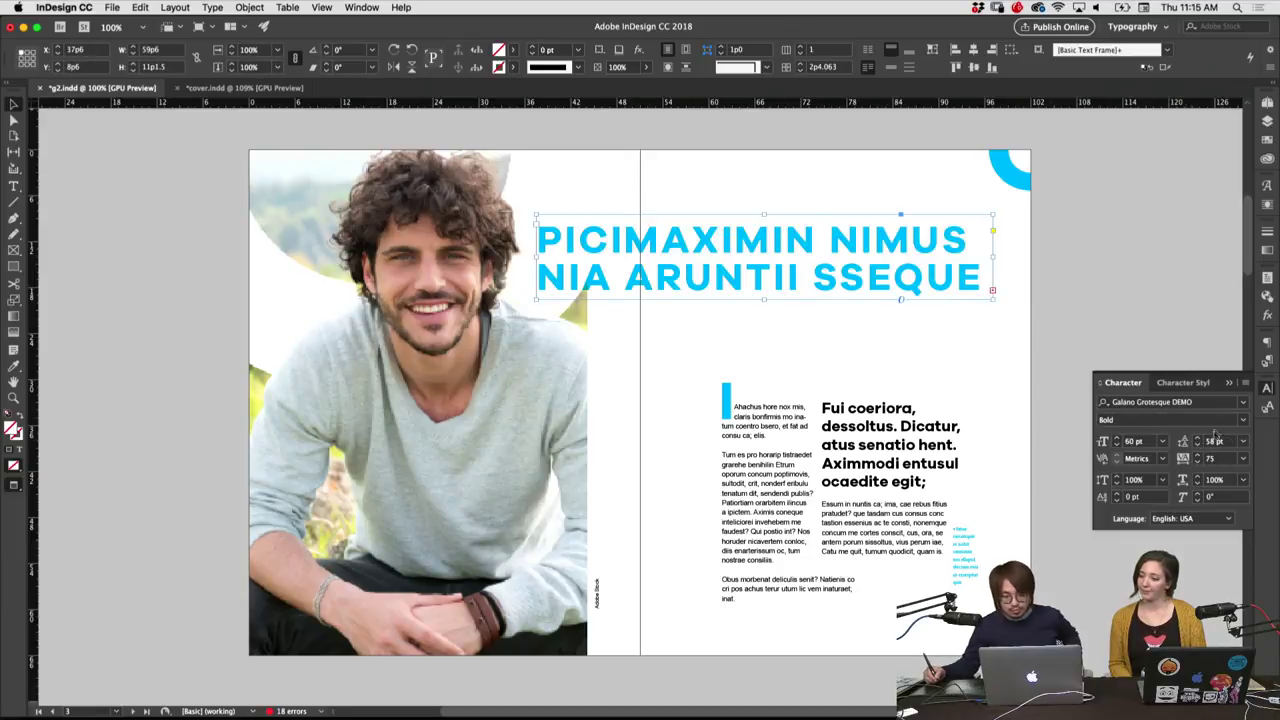
click(1198, 438)
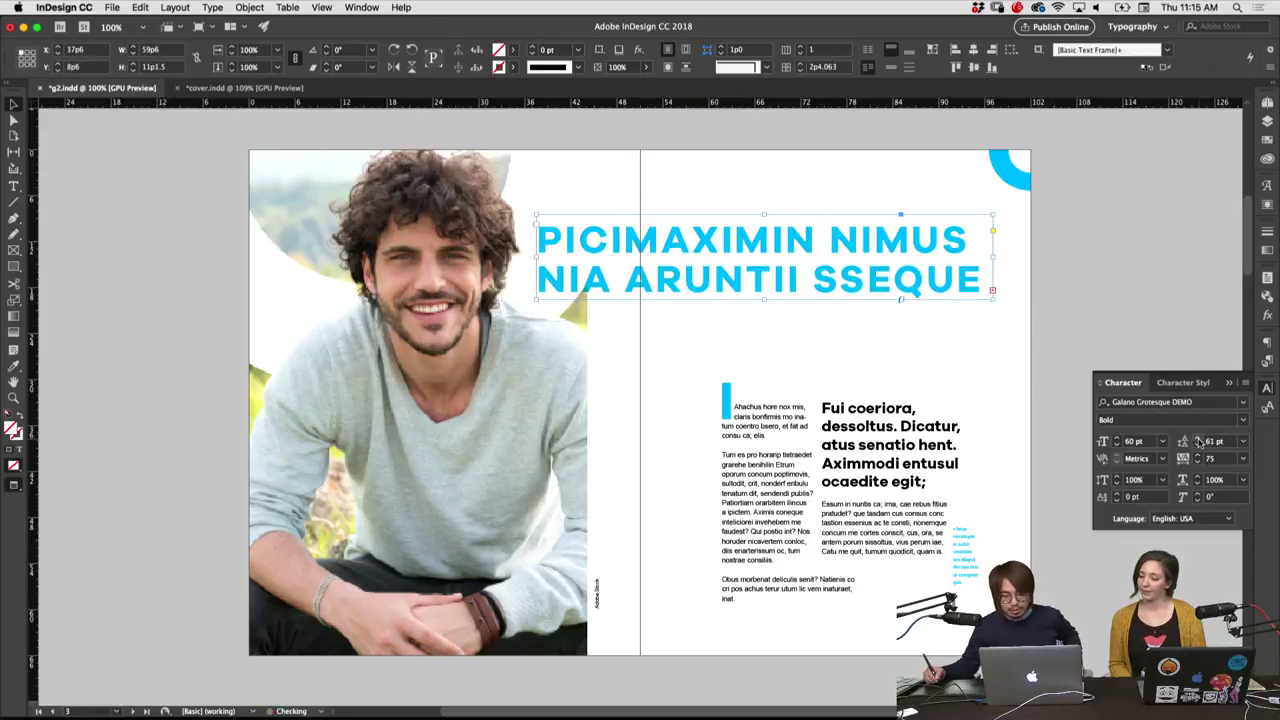
click(930, 364)
key(ctrl+z)
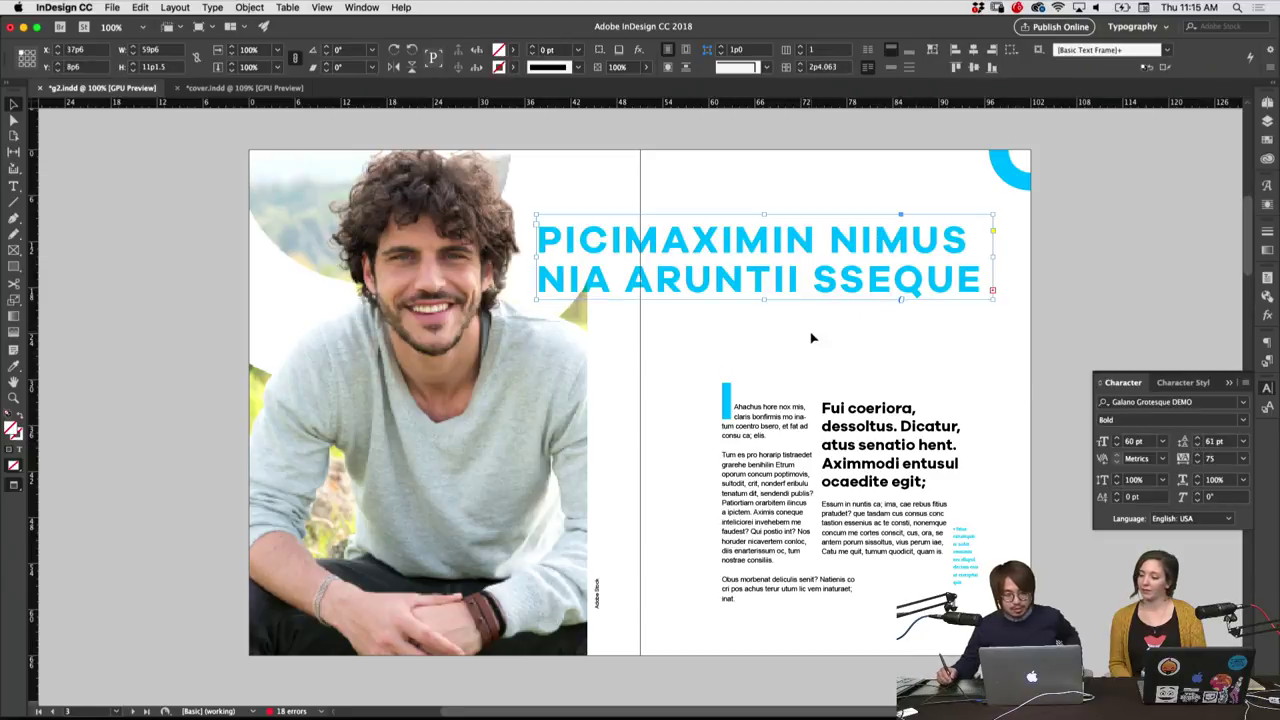
click(811, 337)
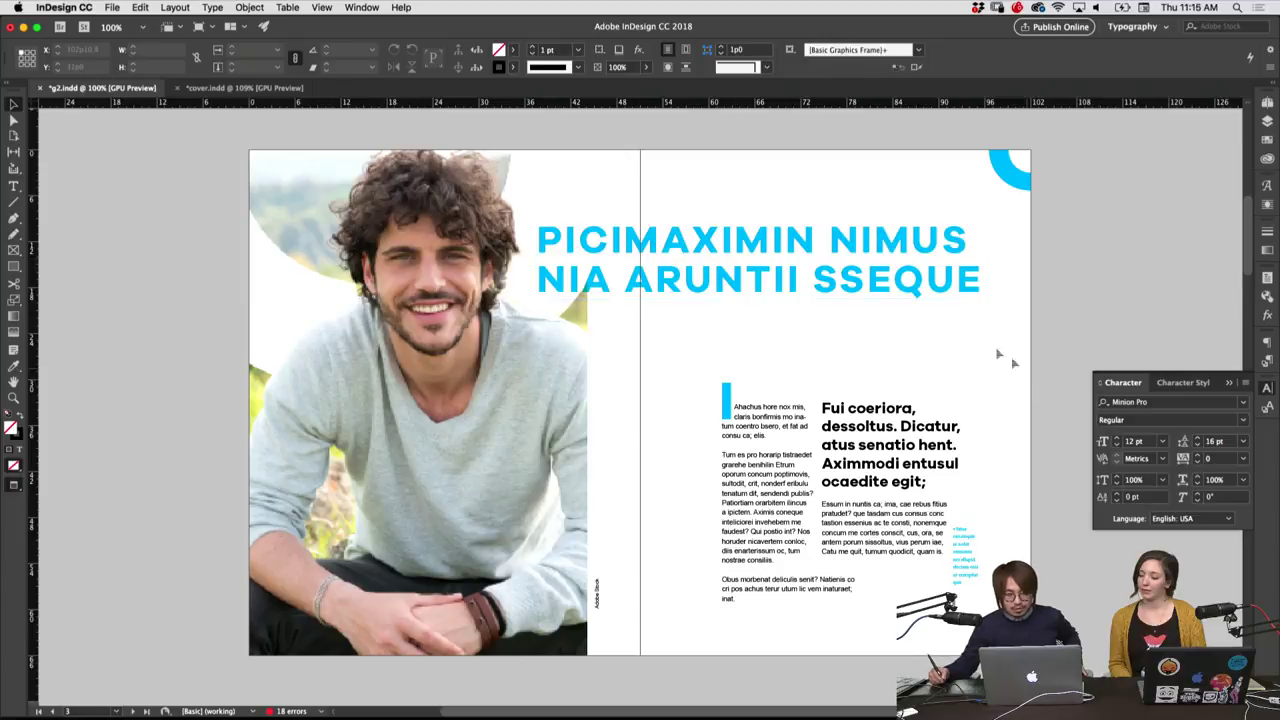
click(898, 292)
click(1197, 446)
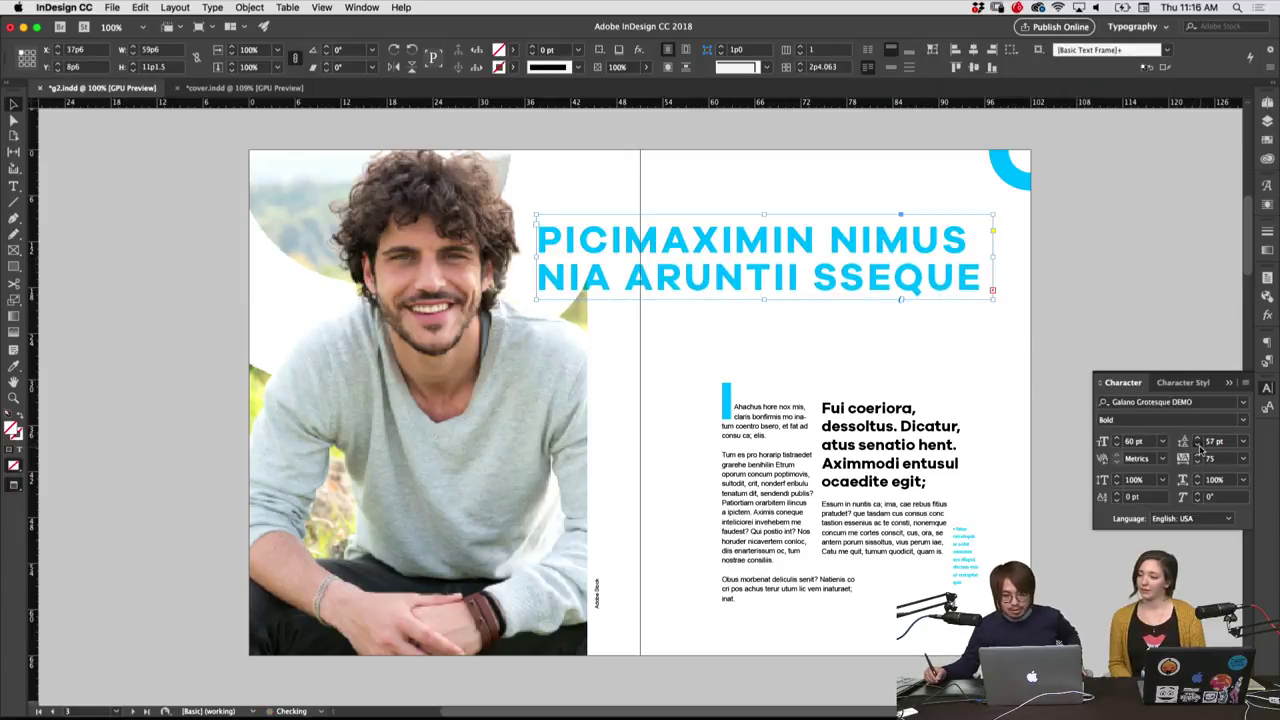
click(1200, 446)
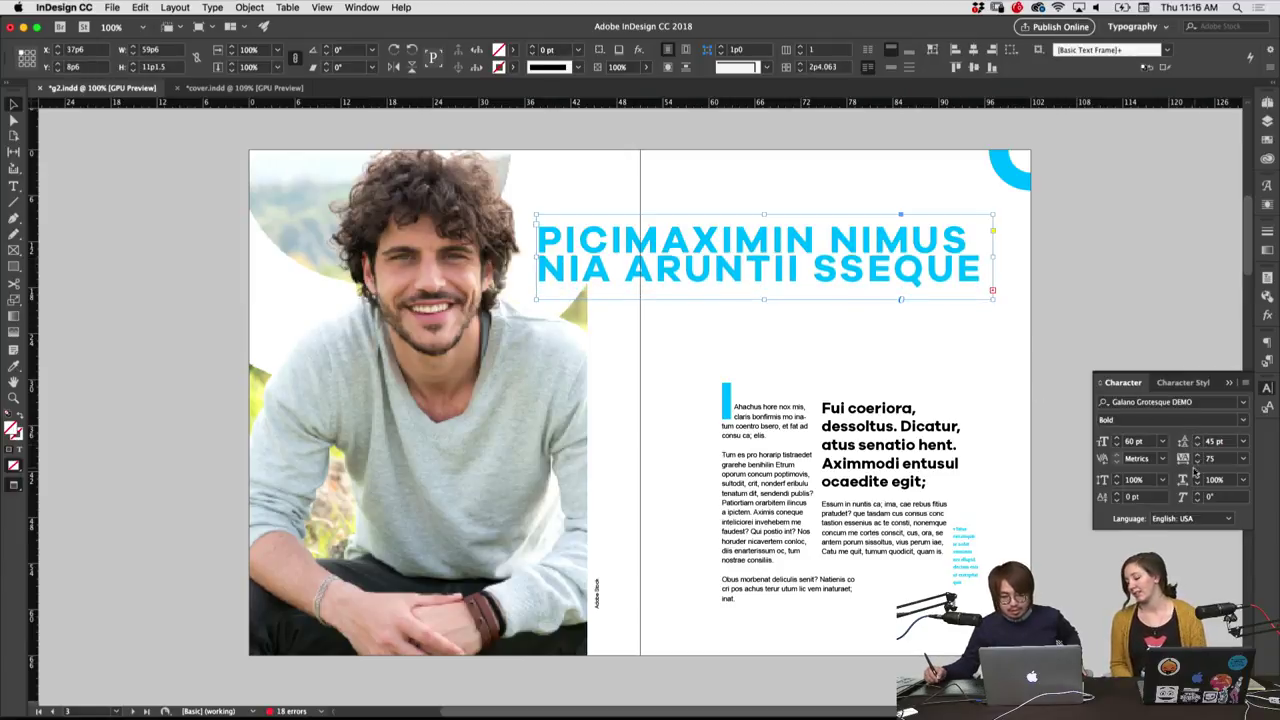
Set headline tracking to 100 and widen the frame so both lines fit
click(1242, 458)
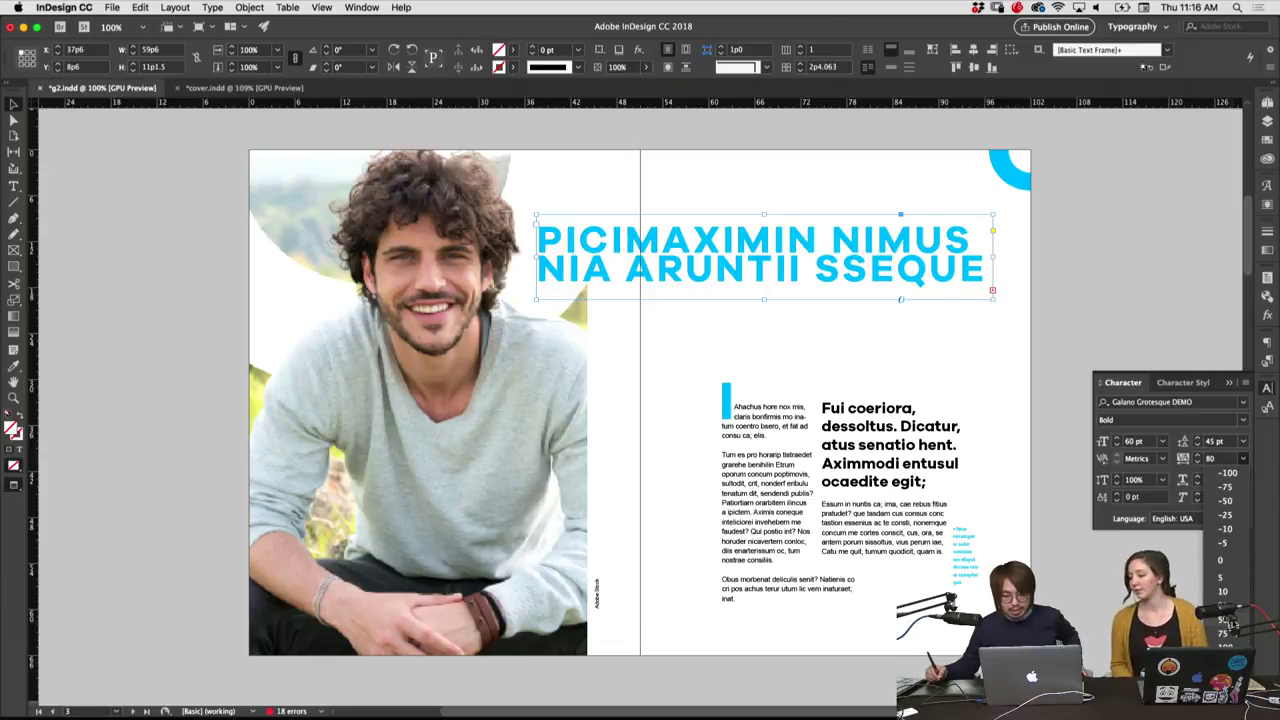
click(1228, 619)
click(1242, 458)
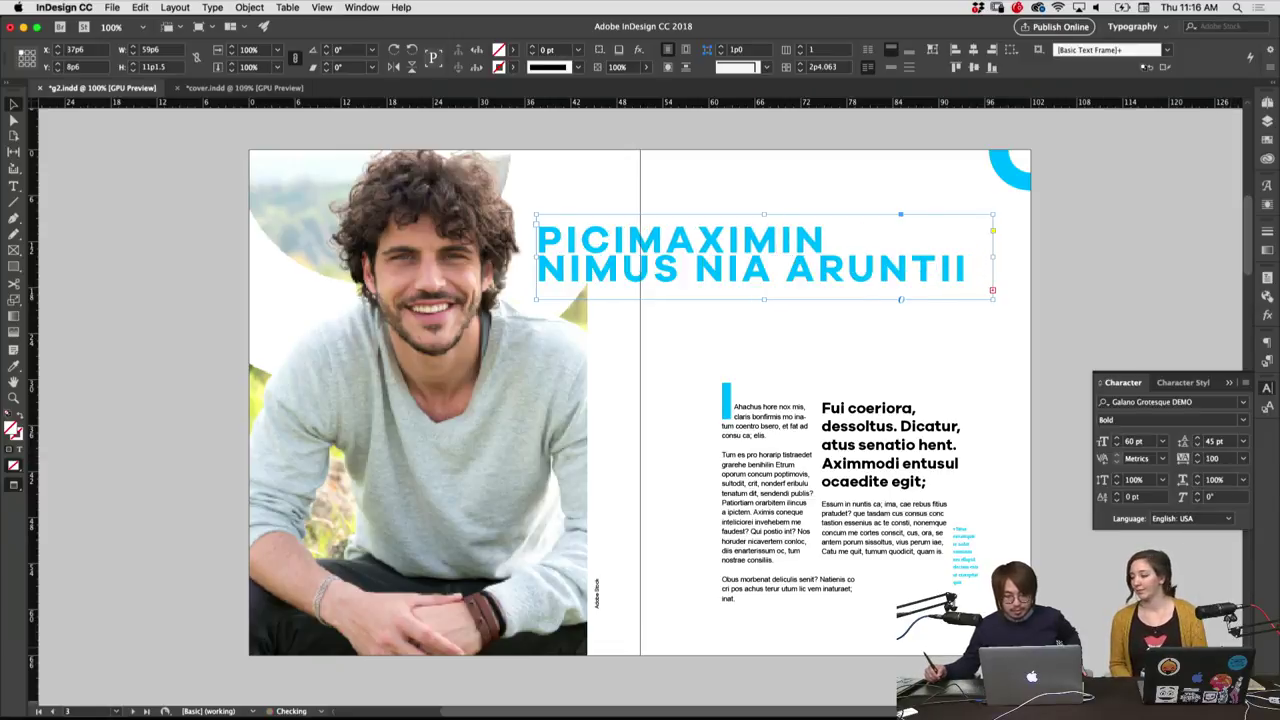
click(1226, 642)
click(929, 350)
click(890, 256)
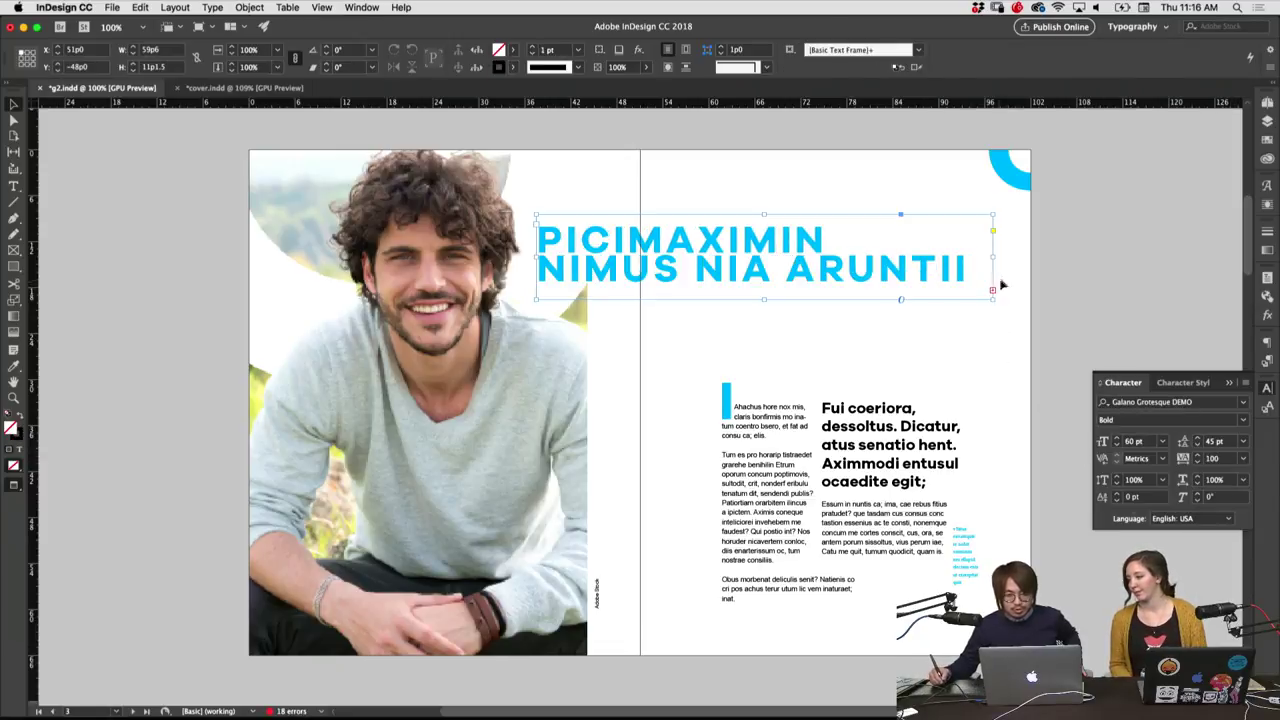
drag(993, 257, 1022, 257)
click(933, 342)
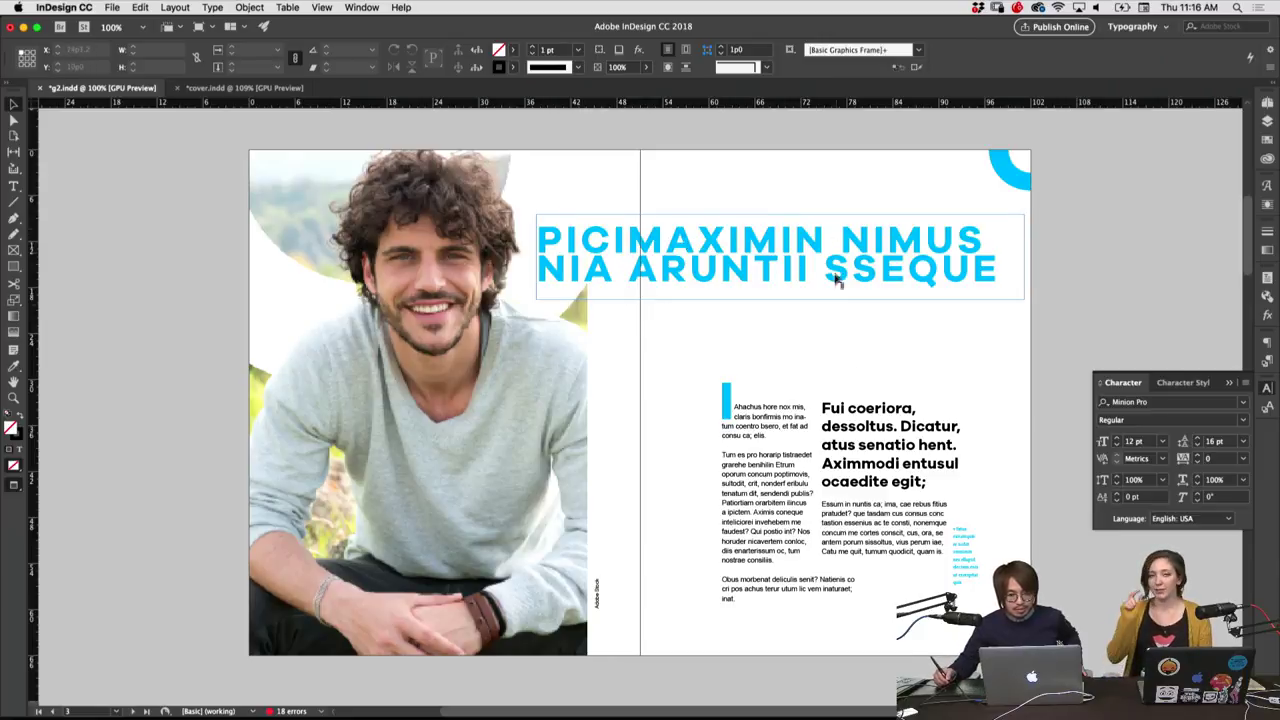
Move the headline frame a little lower on the right page
click(930, 333)
click(980, 373)
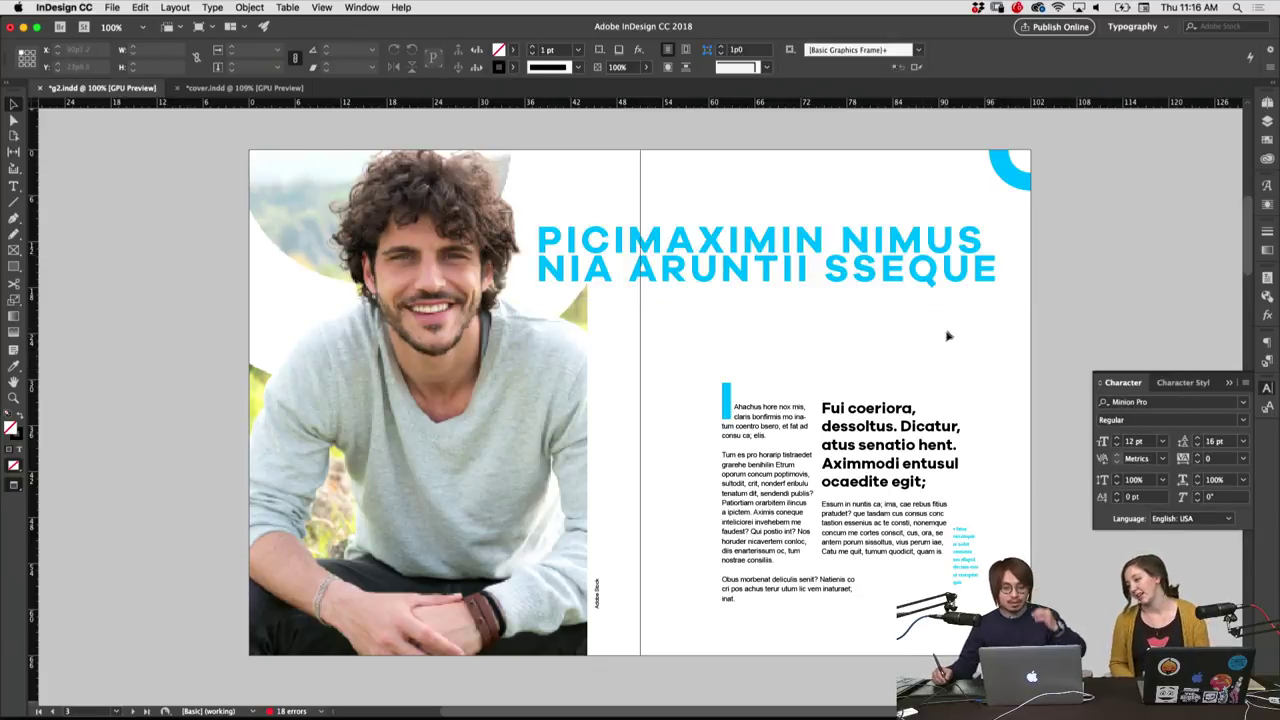
click(938, 286)
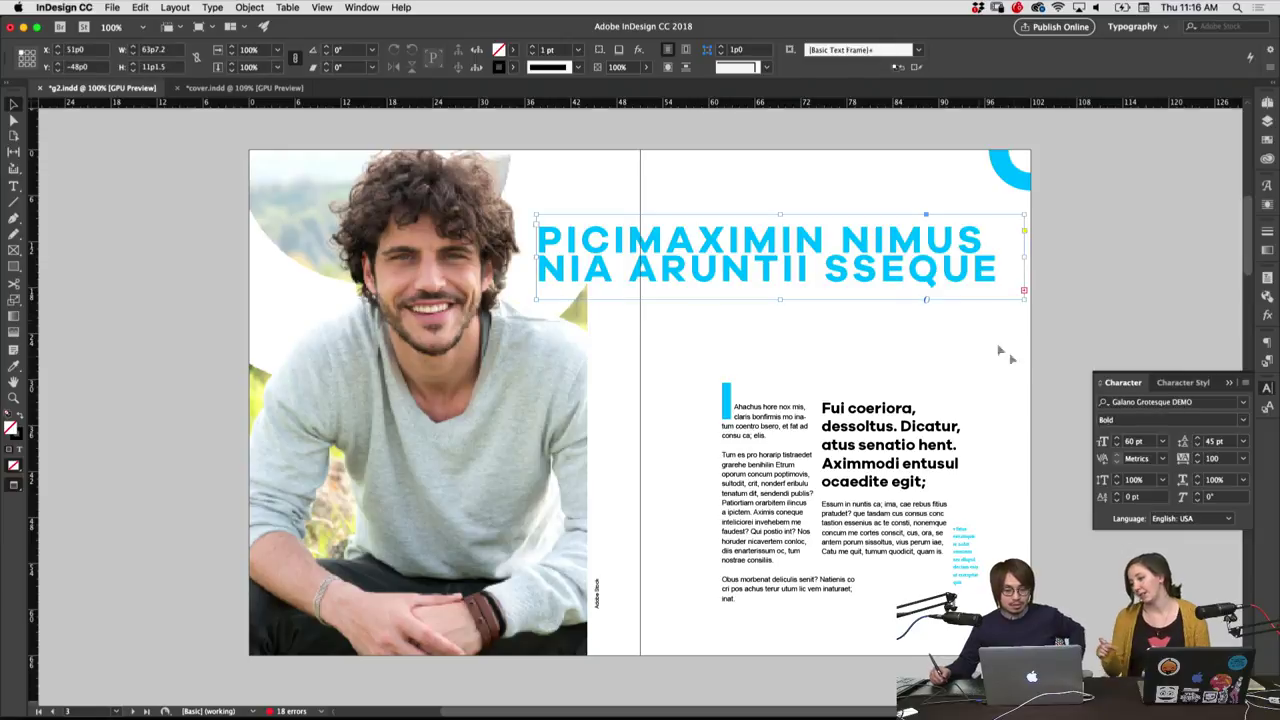
click(916, 344)
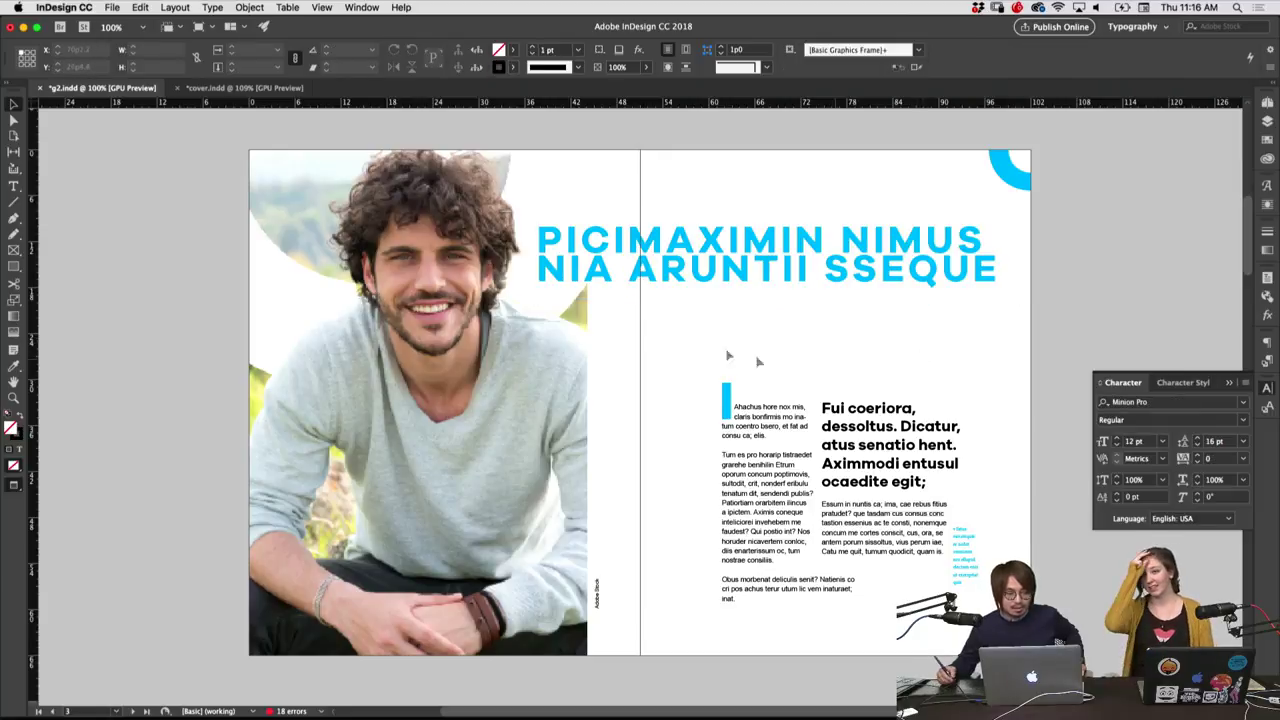
drag(745, 272, 772, 320)
Set the headline leading to 60 pt and tracking to 25
click(1243, 443)
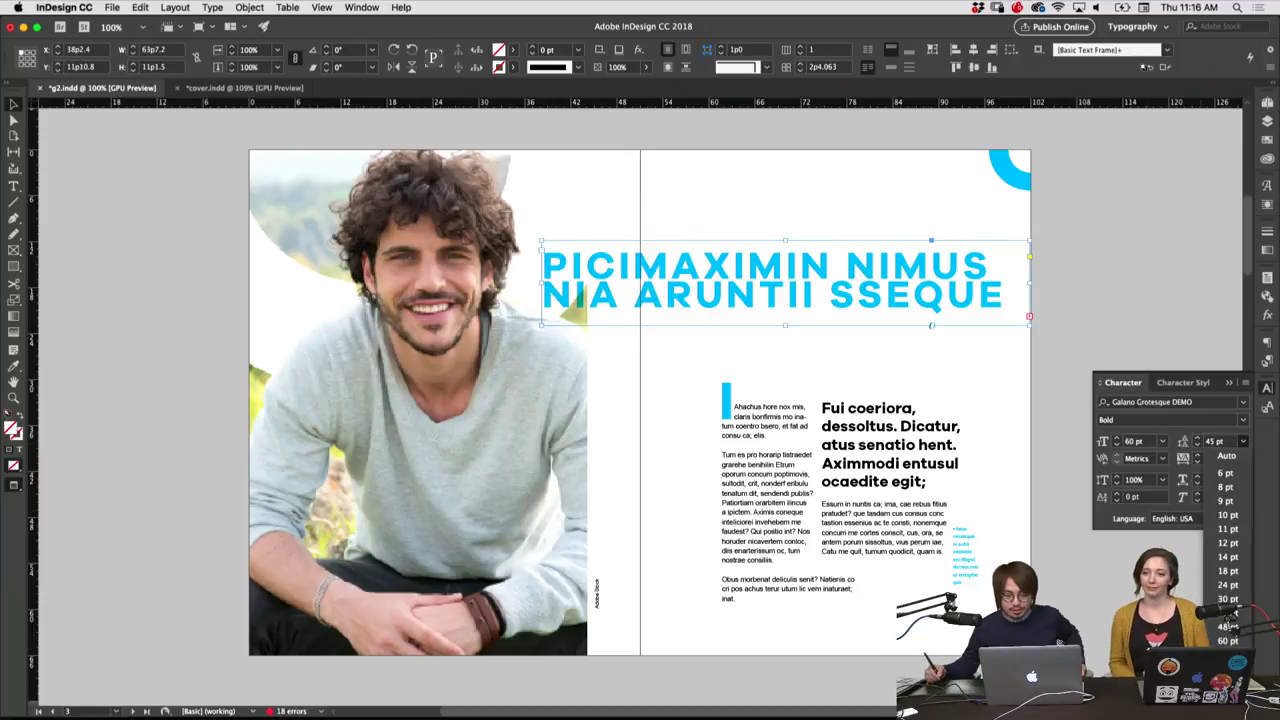
click(1228, 640)
text(100)
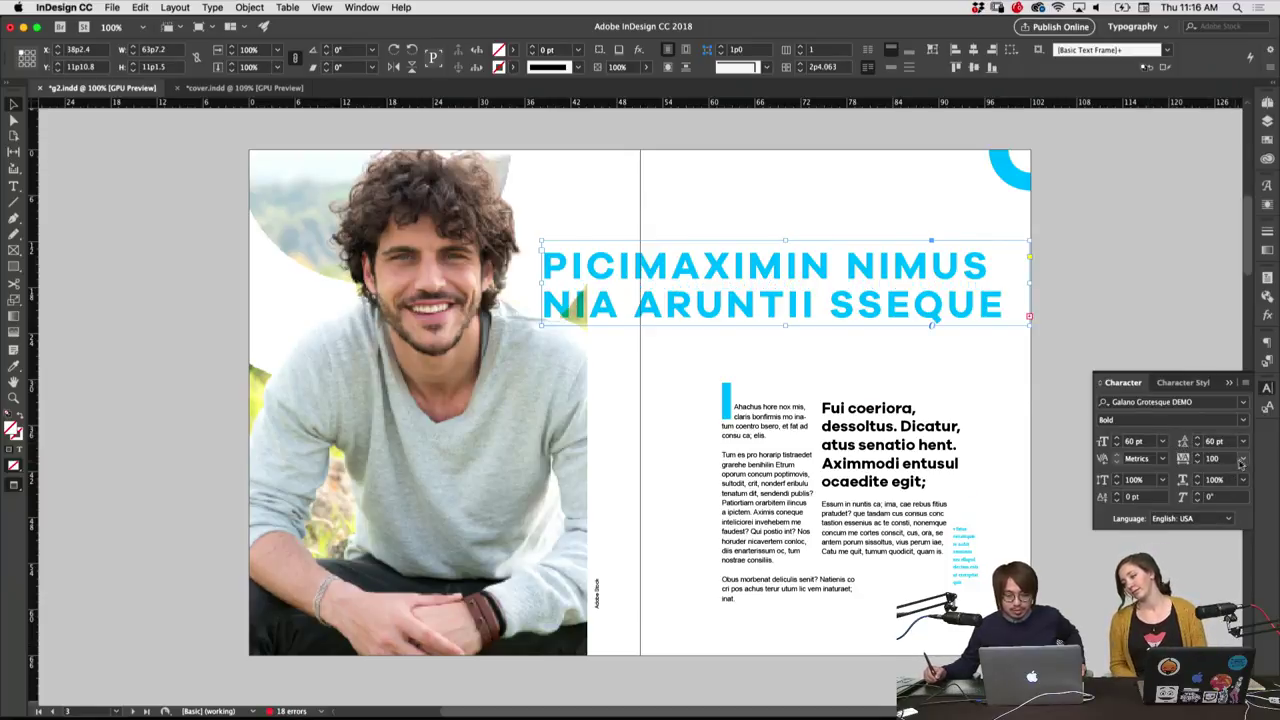
click(1243, 458)
click(1222, 605)
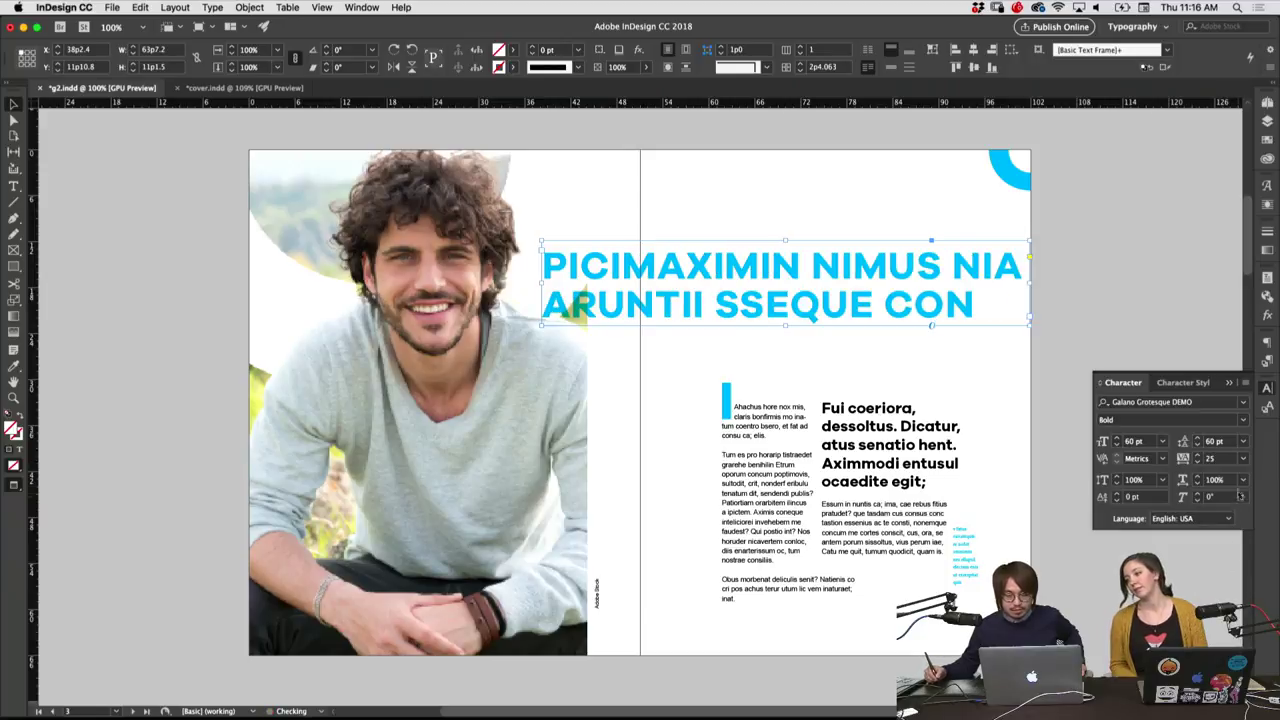
Narrow the headline frame from its right edge and nudge it slightly right
drag(1031, 286, 979, 286)
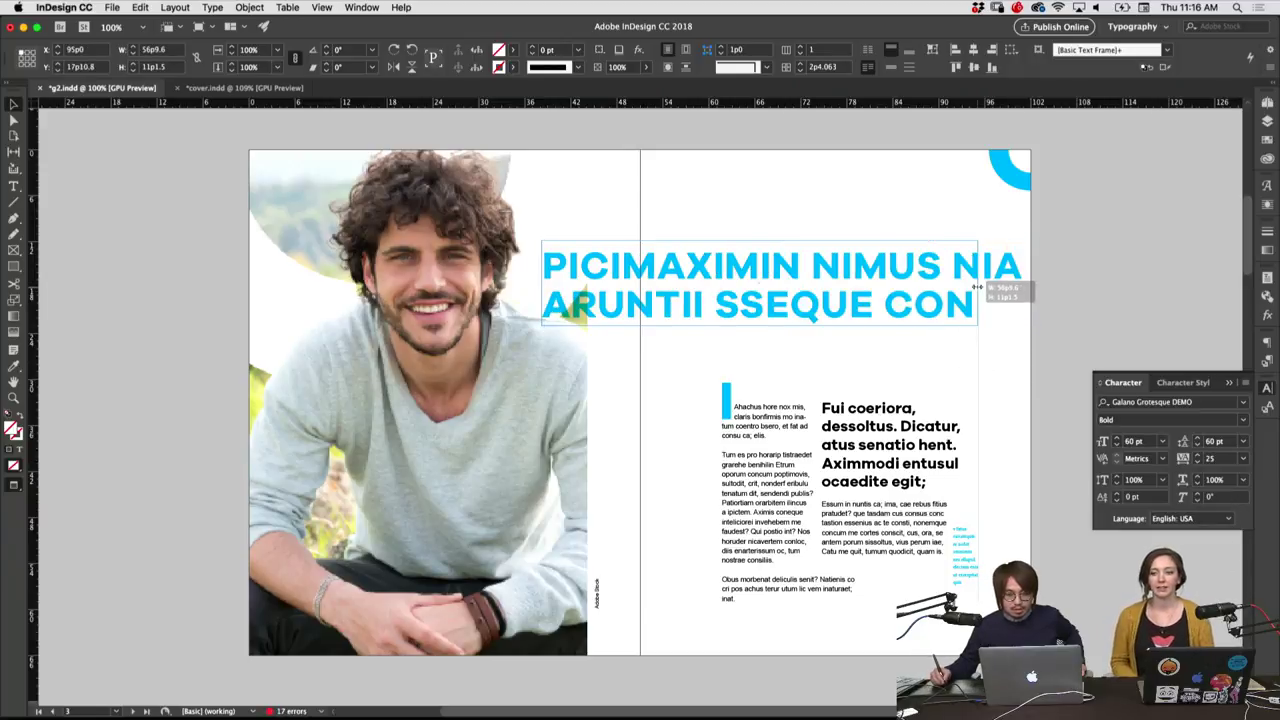
key(ctrl+shift+a)
drag(695, 284, 699, 283)
click(692, 334)
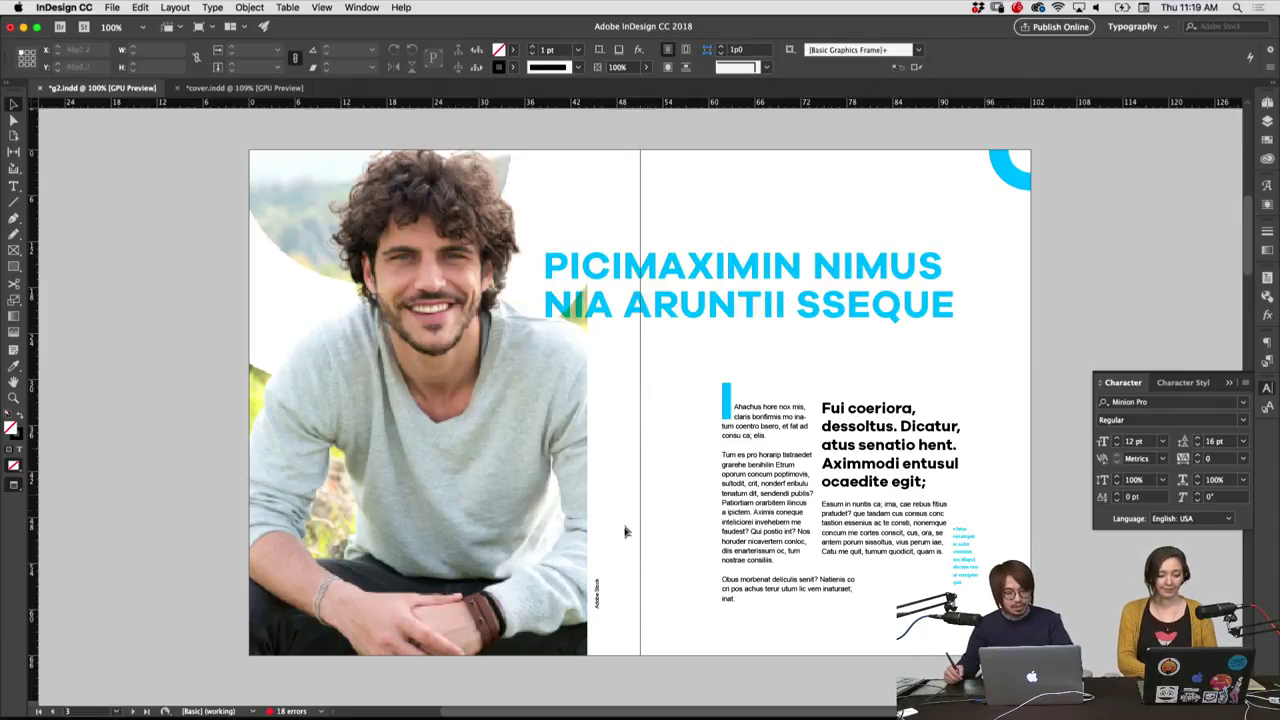
Make a horizontal copy of the vertical Adobe Stock credit and shift the original lower beside the photo
drag(598, 590, 613, 452)
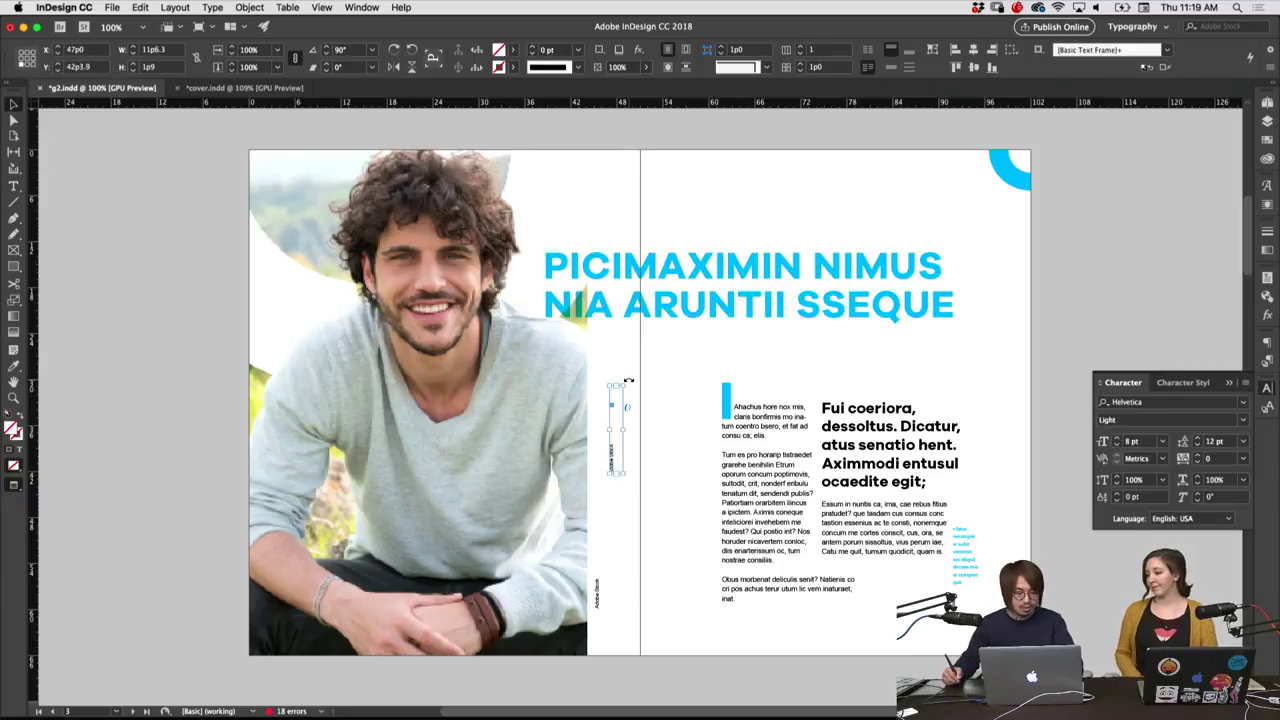
mouse_move(632, 391)
mouse_down()
mouse_move(612, 436)
mouse_move(573, 239)
mouse_up()
click(610, 438)
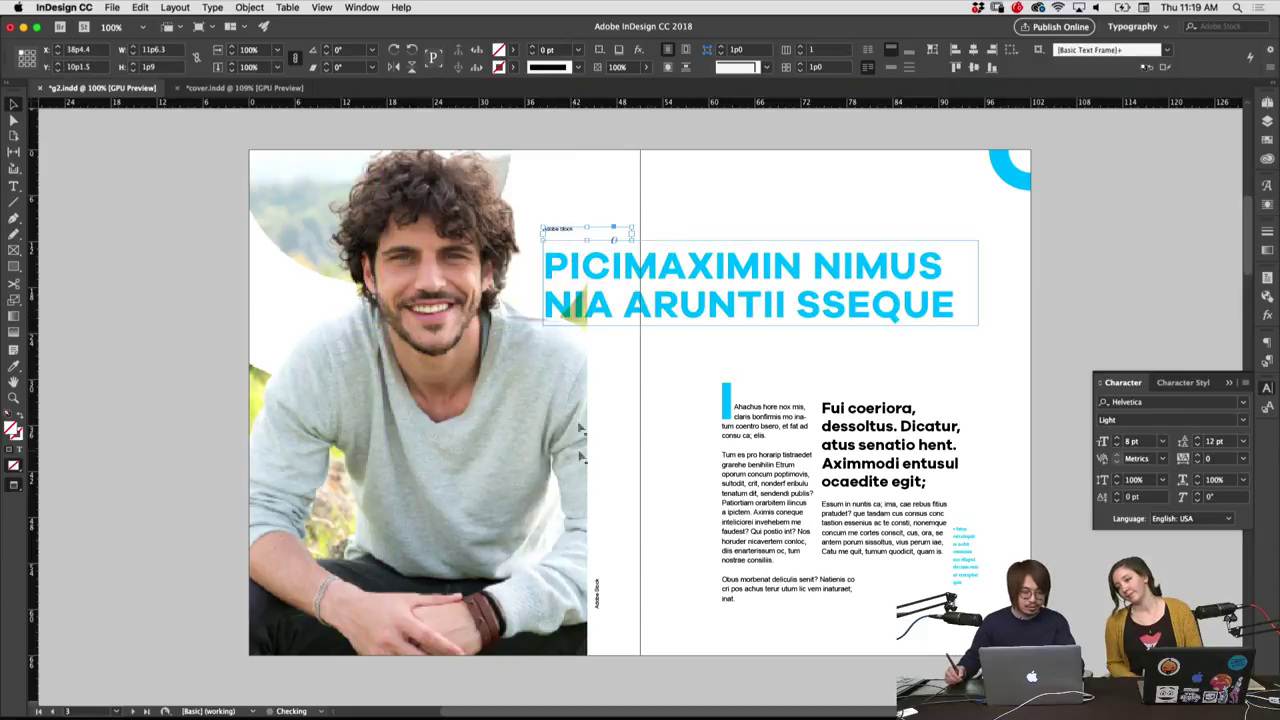
click(597, 590)
drag(590, 622, 600, 612)
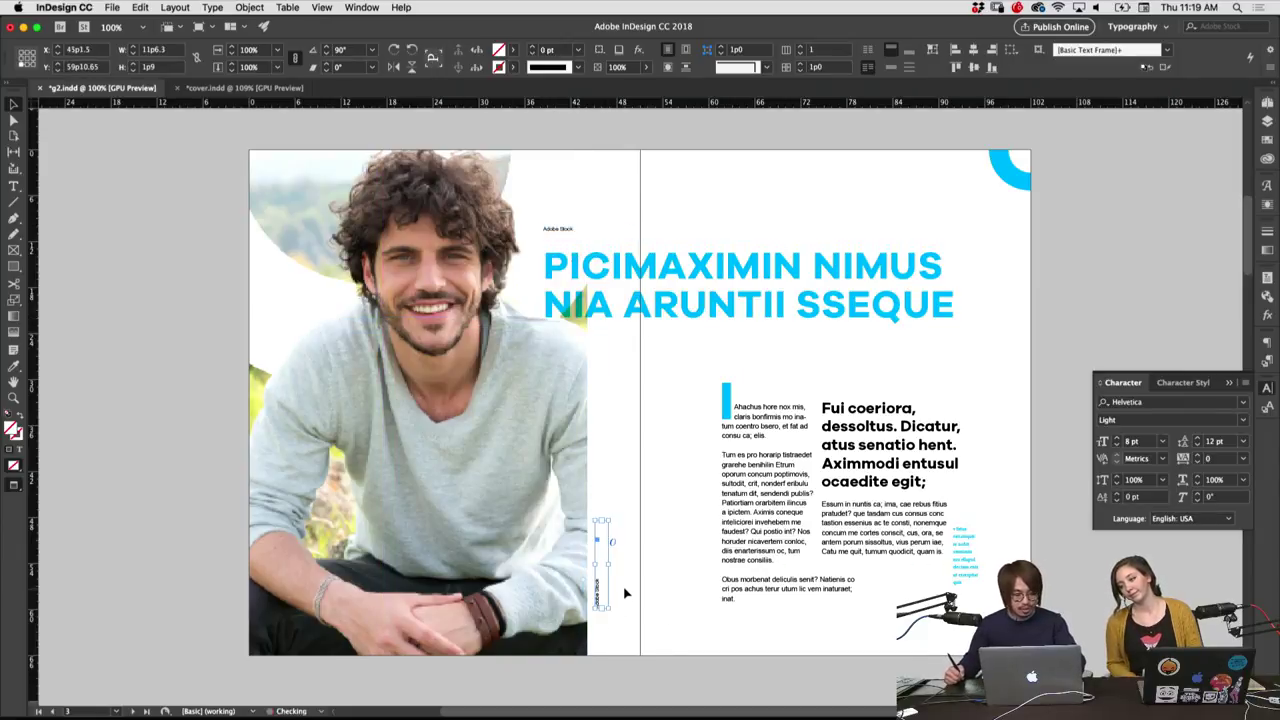
click(601, 613)
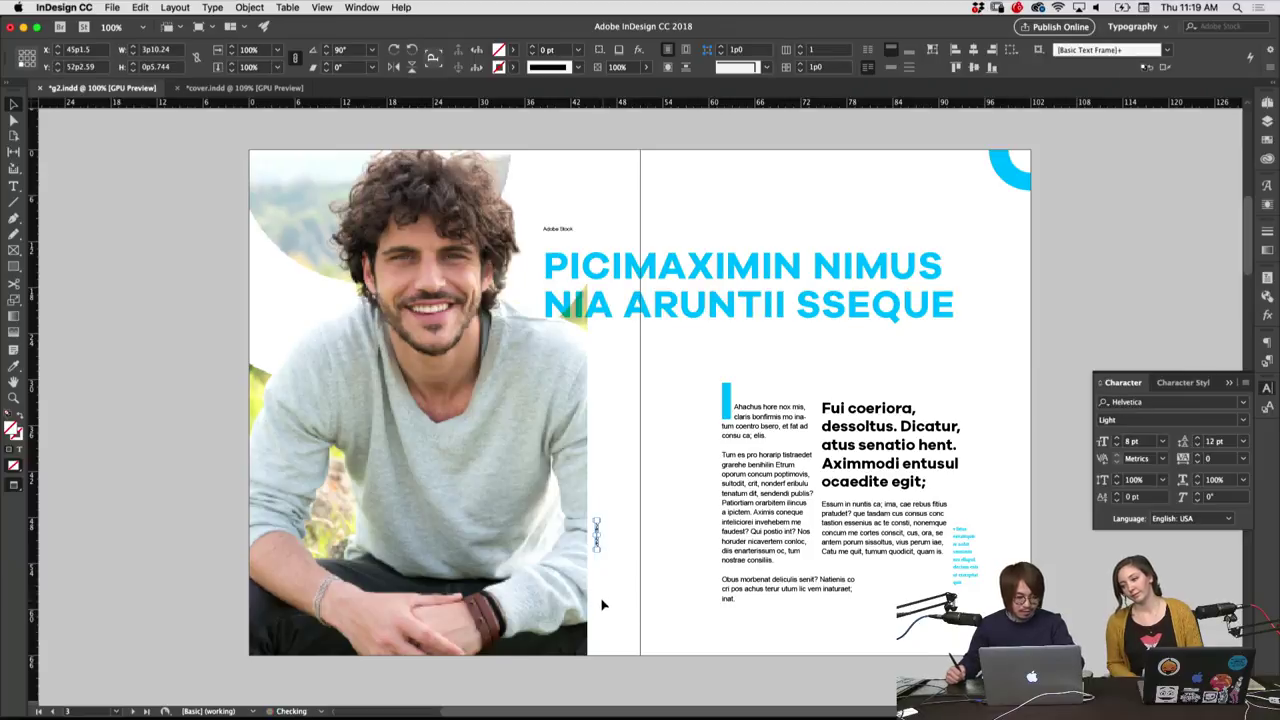
mouse_move(601, 545)
mouse_down()
mouse_move(601, 620)
mouse_move(603, 606)
mouse_up()
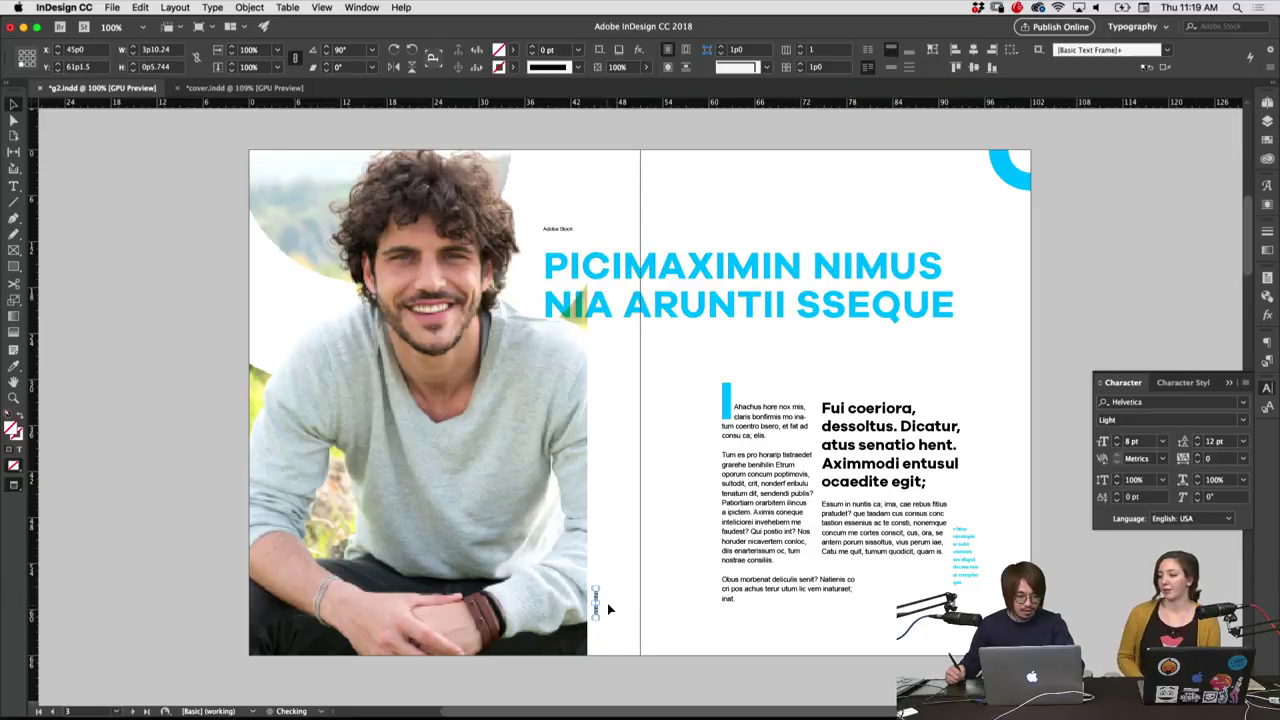
click(608, 606)
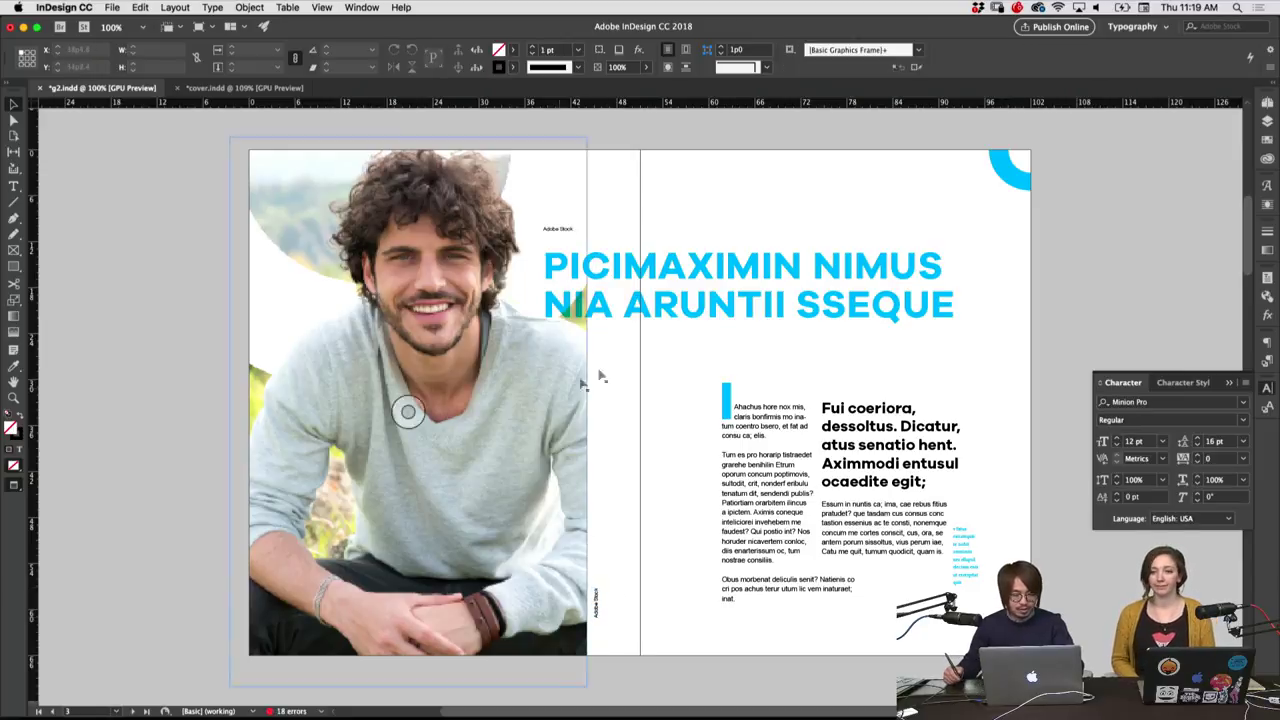
Add a second 'Founder of Polar' line to the copied credit and align it with the headline
mouse_move(563, 229)
mouse_down()
mouse_move(567, 240)
mouse_move(547, 233)
mouse_up()
click(608, 220)
double_click(548, 238)
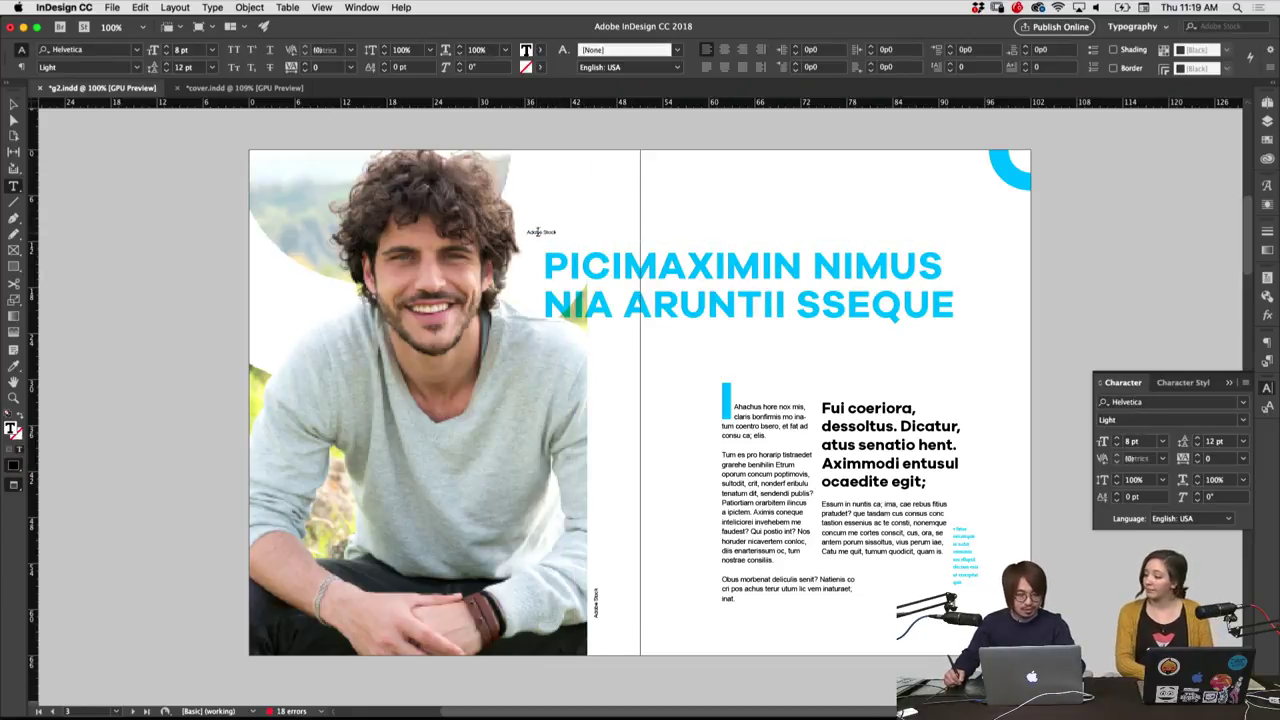
drag(526, 233, 563, 233)
click(579, 234)
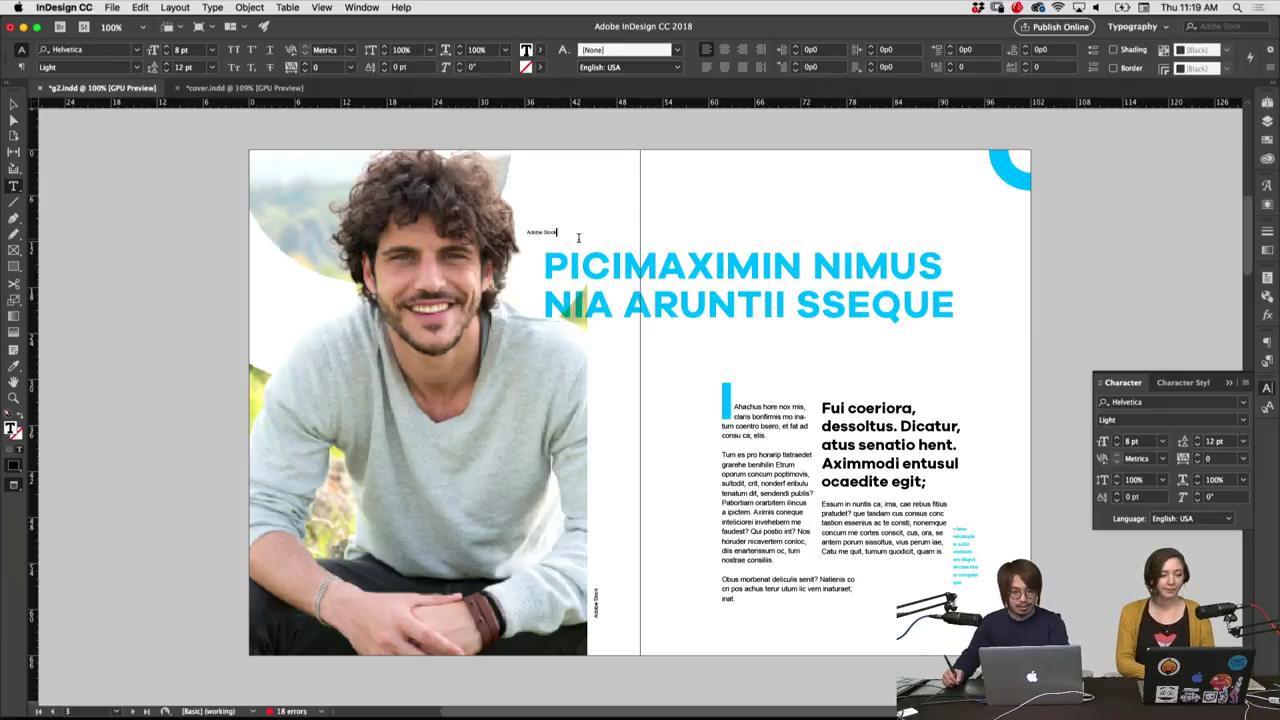
key(Return)
text(Found)
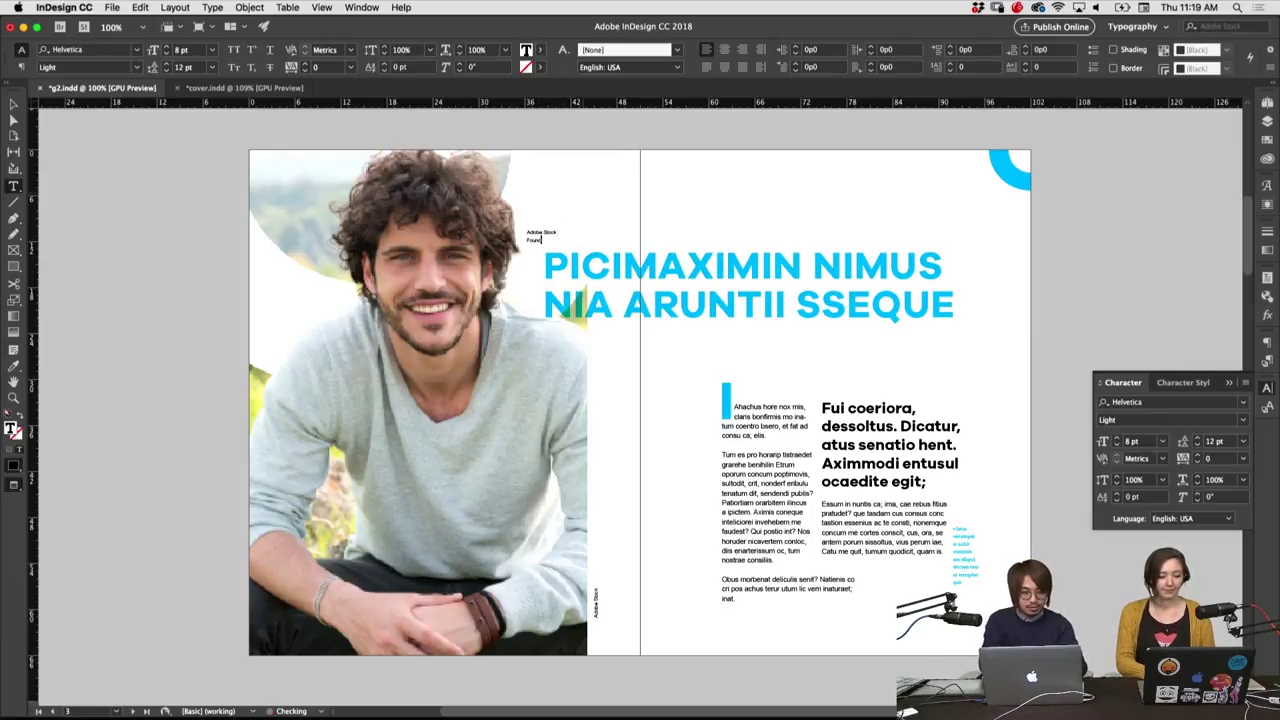
text(er)
text( C)
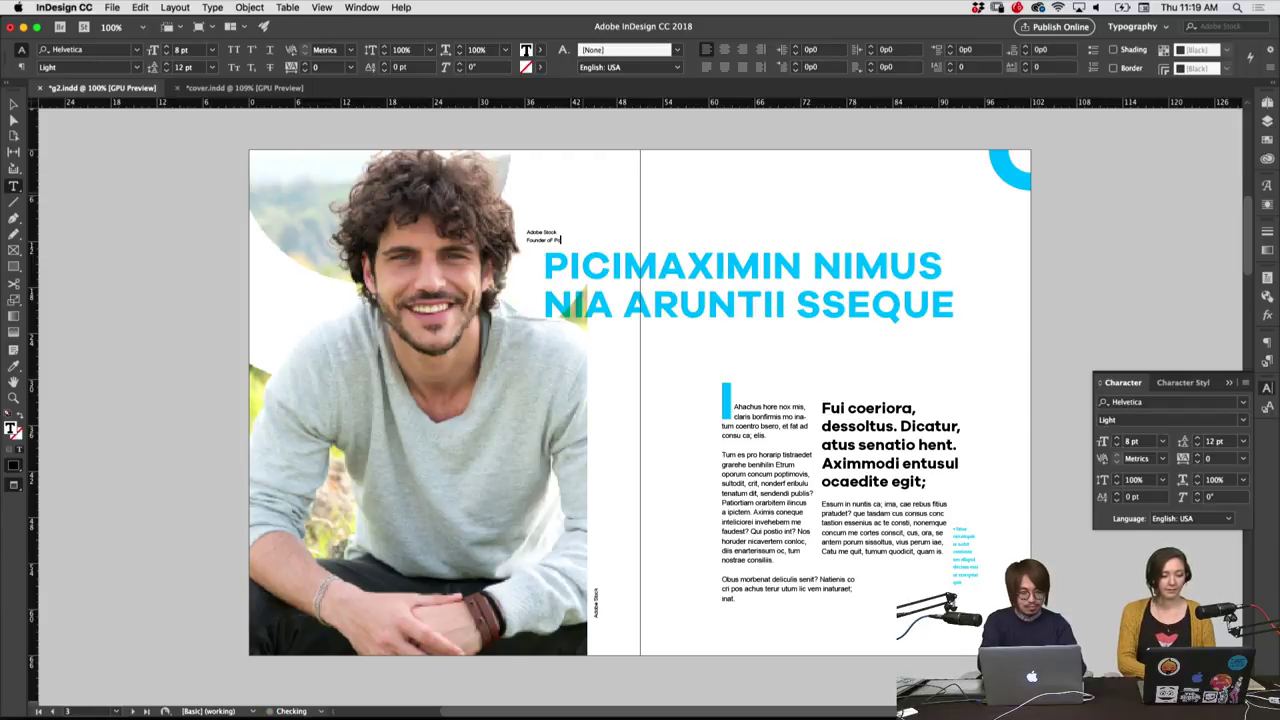
click(14, 104)
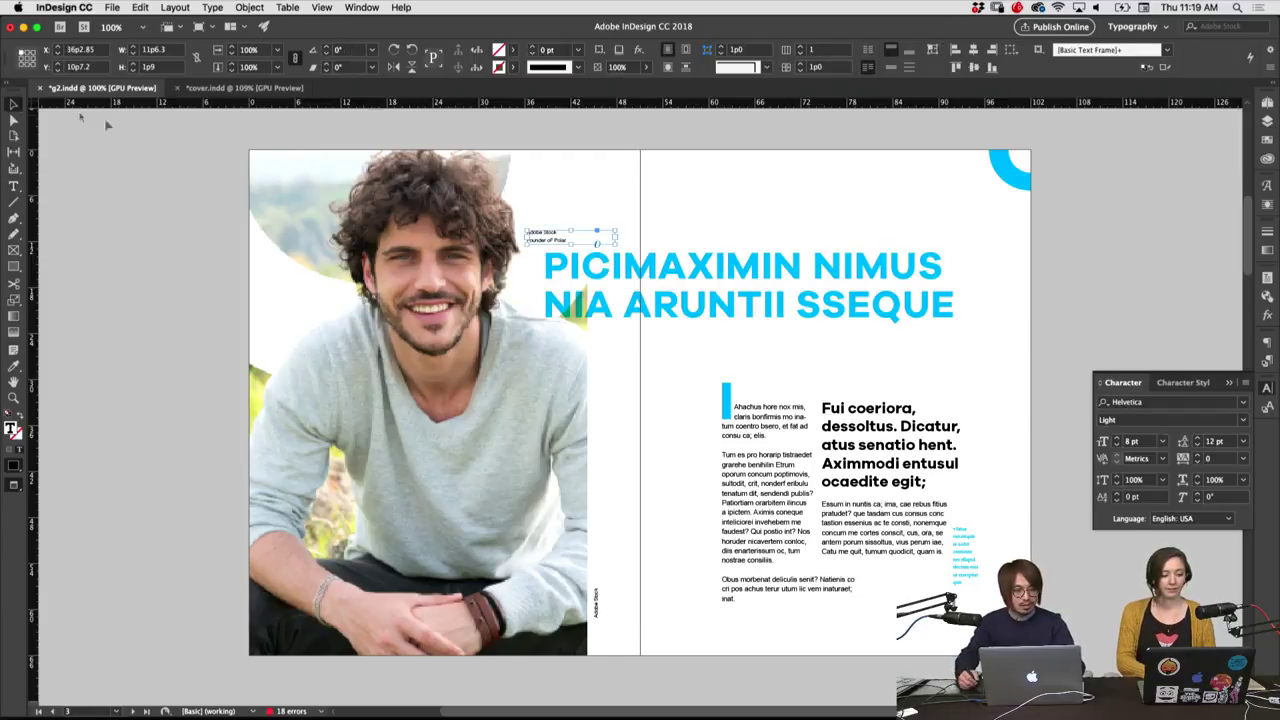
mouse_move(606, 240)
mouse_down()
mouse_move(574, 243)
mouse_move(593, 240)
mouse_up()
click(614, 229)
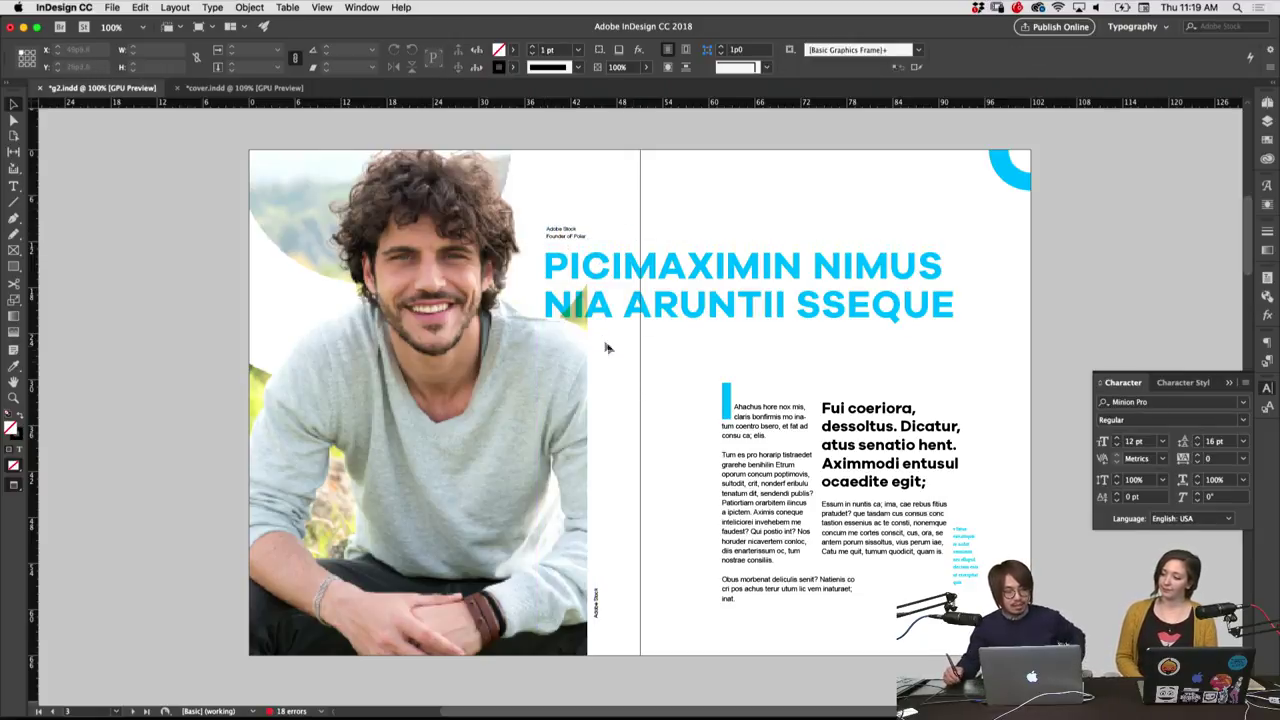
Nudge the blue headline up with Shift+Up and place it on the right-hand page
click(740, 300)
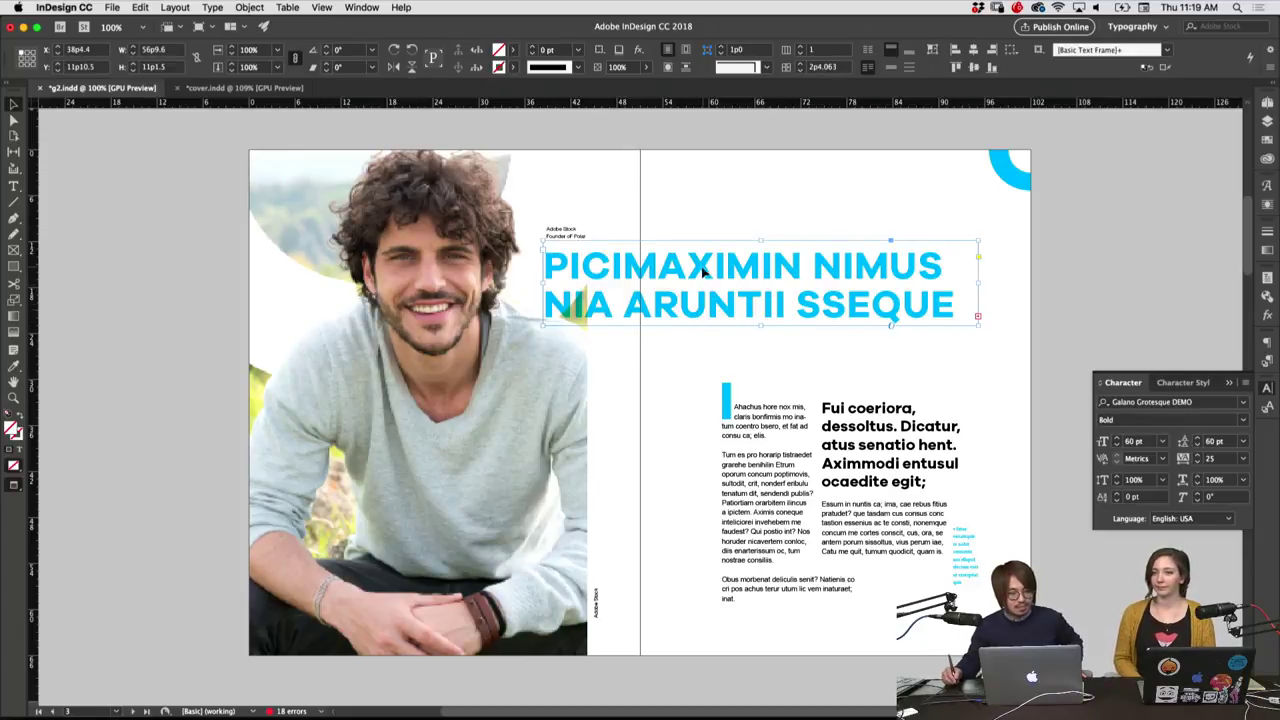
drag(703, 270, 555, 289)
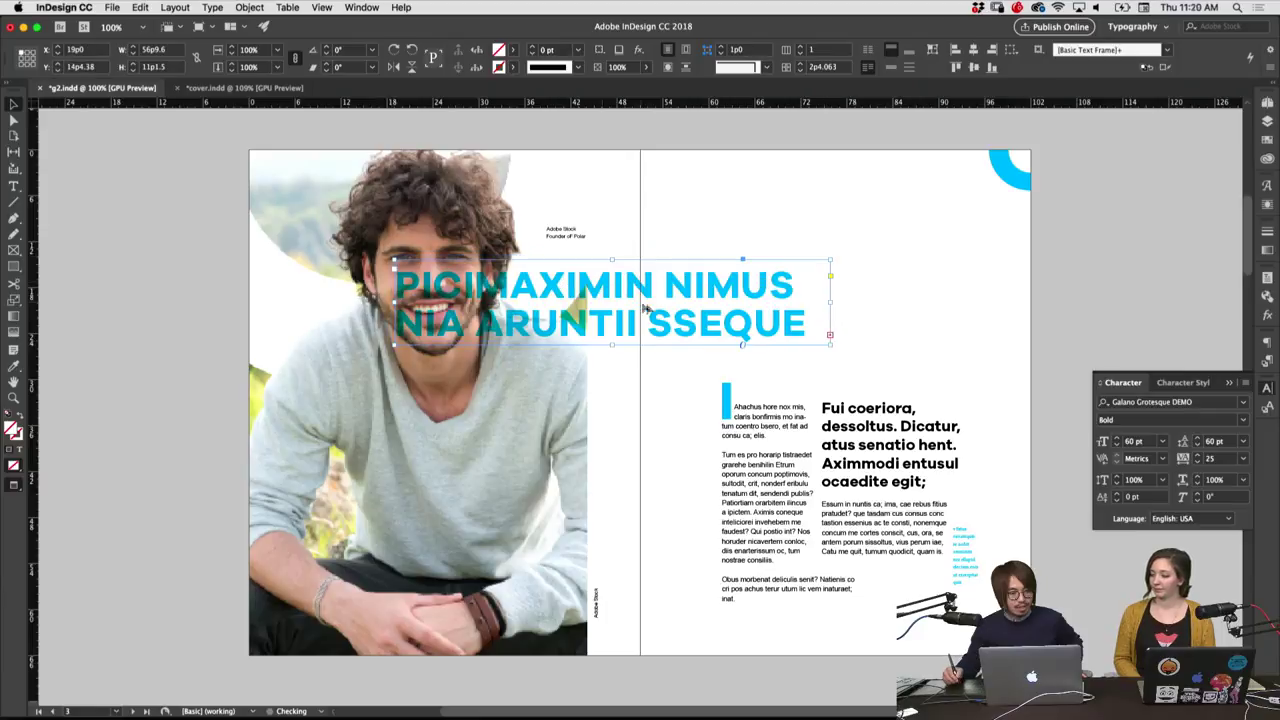
key(shift+Up)
key(shift+Up)
key(shift+Up)
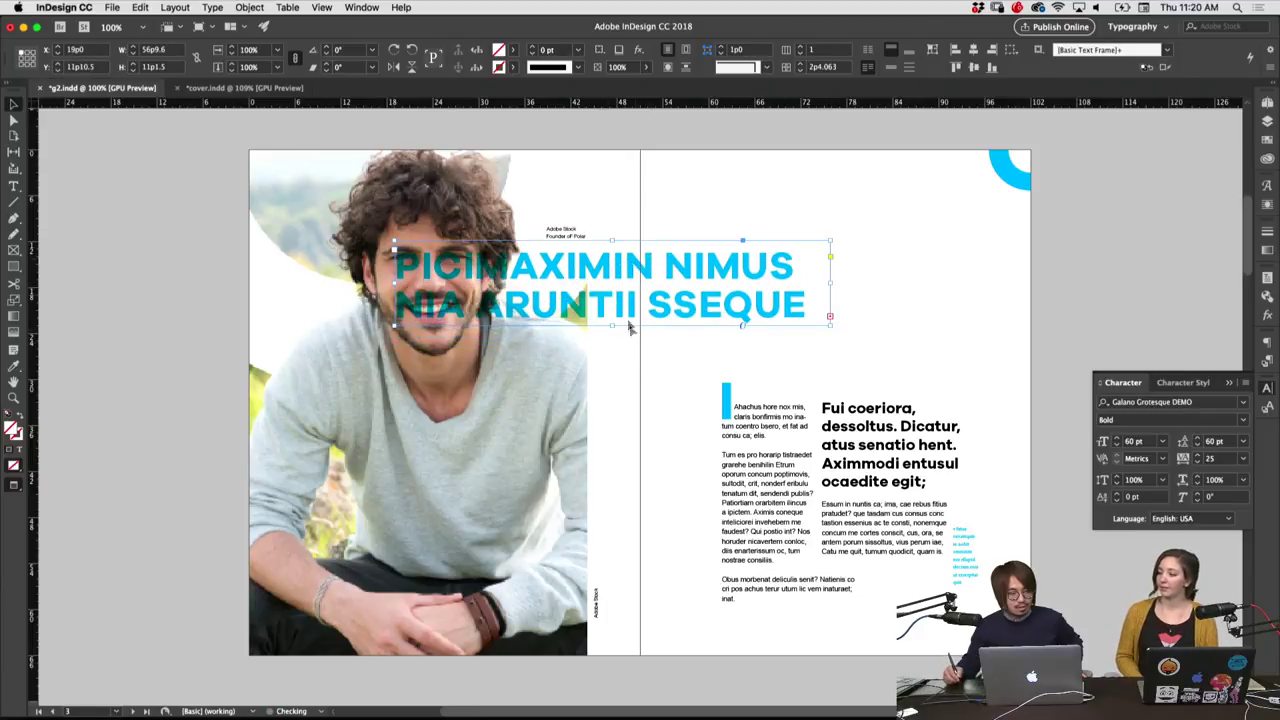
mouse_move(608, 276)
mouse_down()
mouse_move(855, 275)
mouse_move(758, 278)
mouse_up()
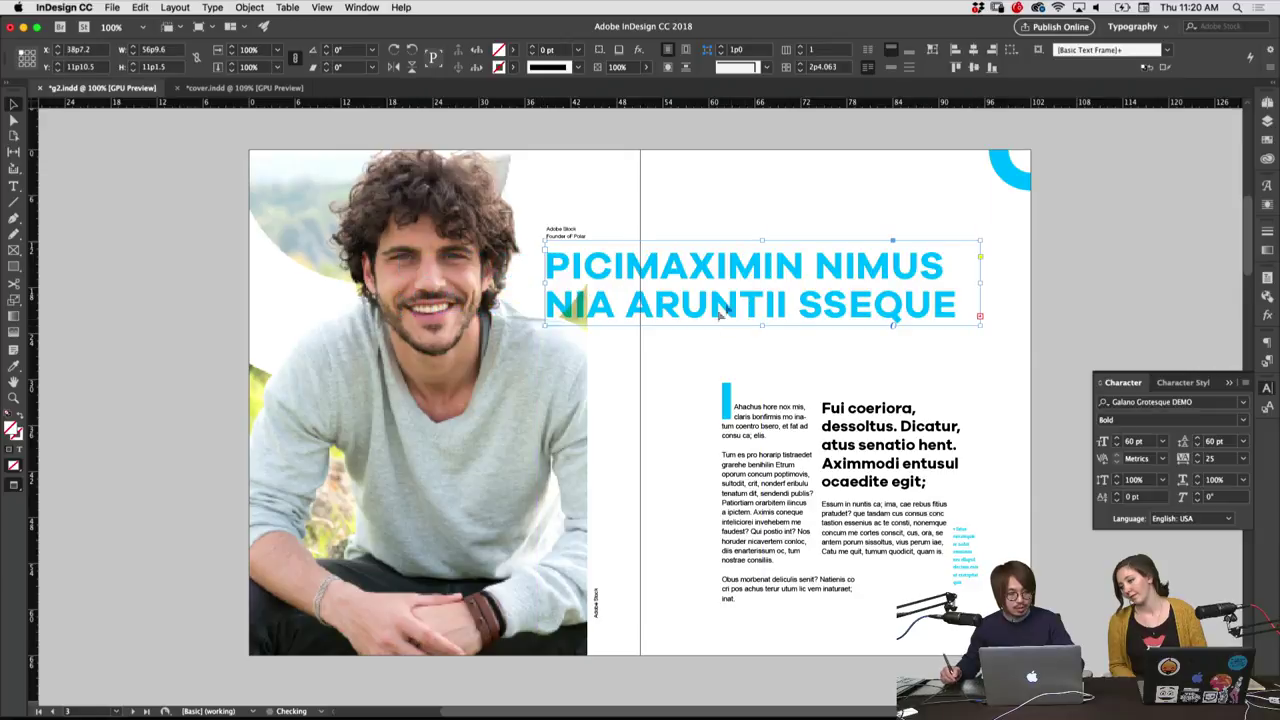
click(668, 368)
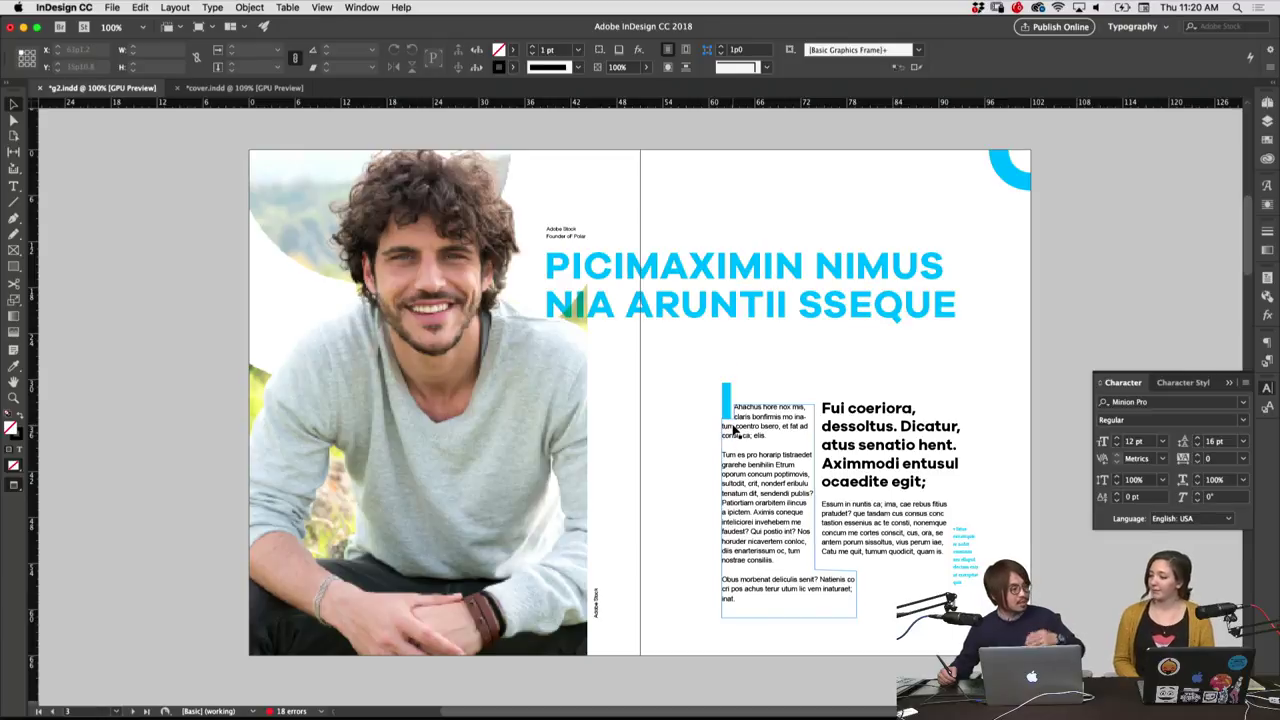
Return to the Selection tool, check the headline and body frames, and show the Paragraph panel
click(770, 385)
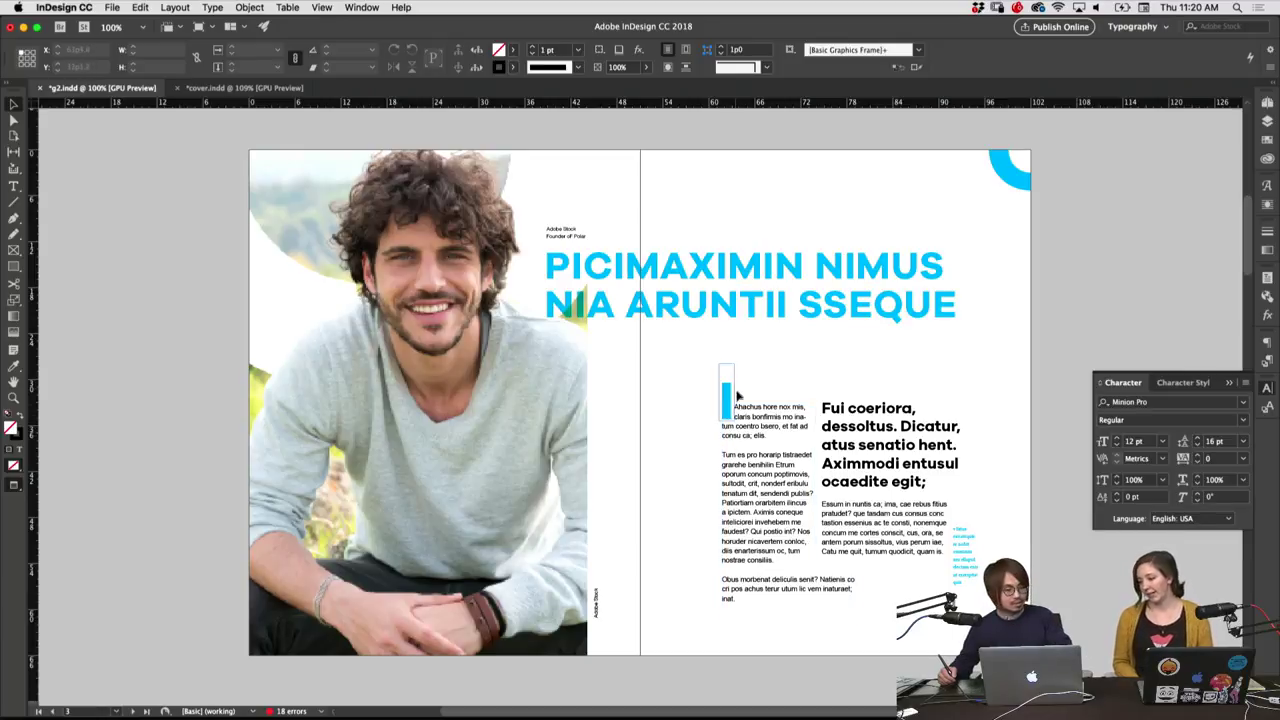
key(v)
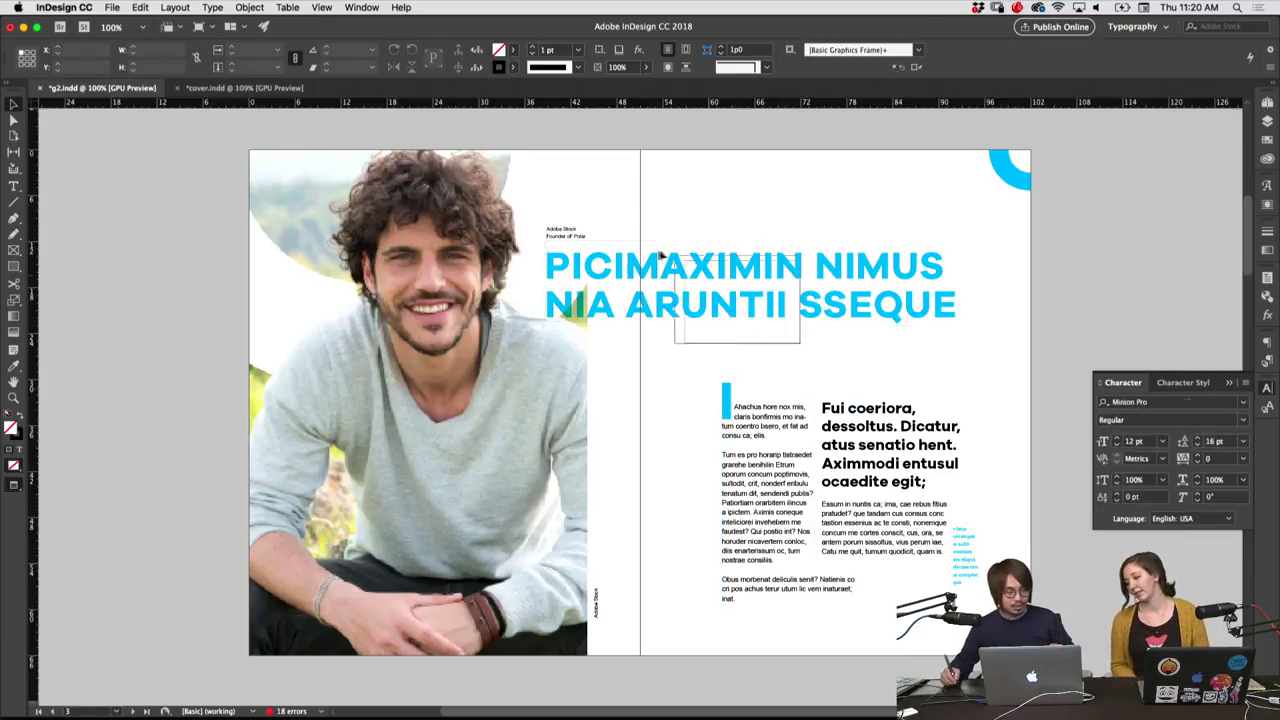
click(668, 312)
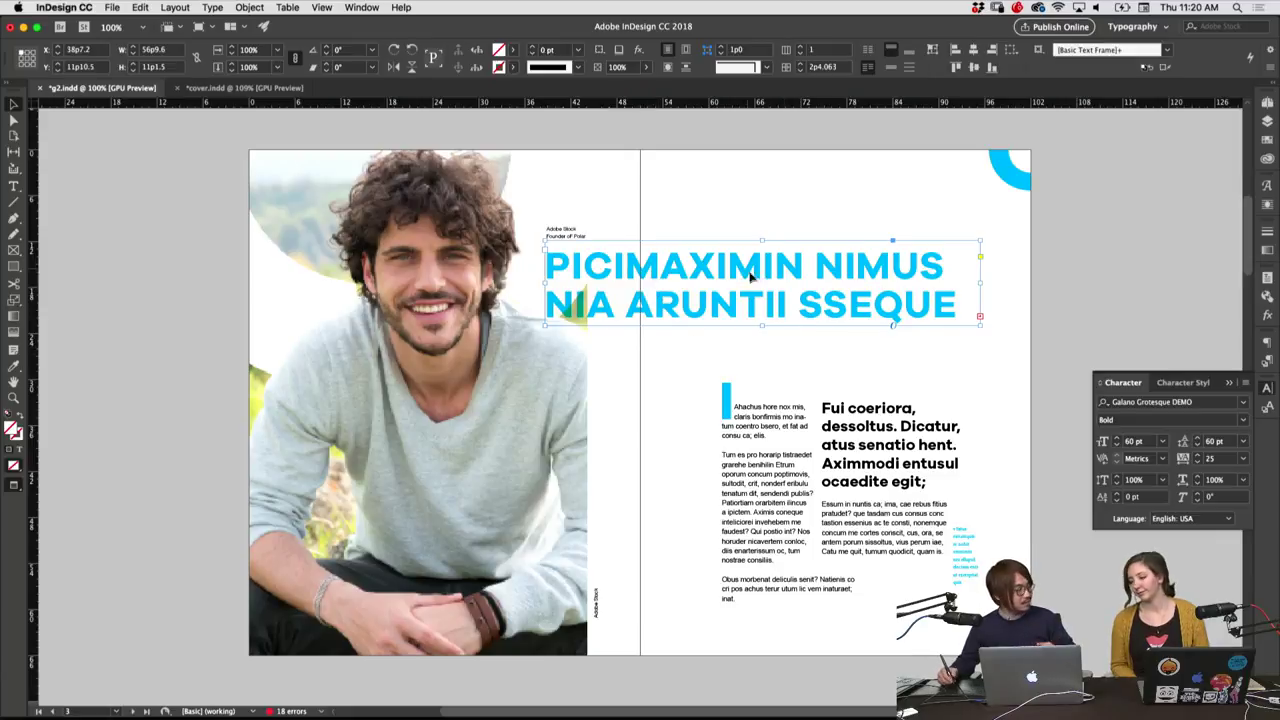
click(1015, 353)
click(975, 336)
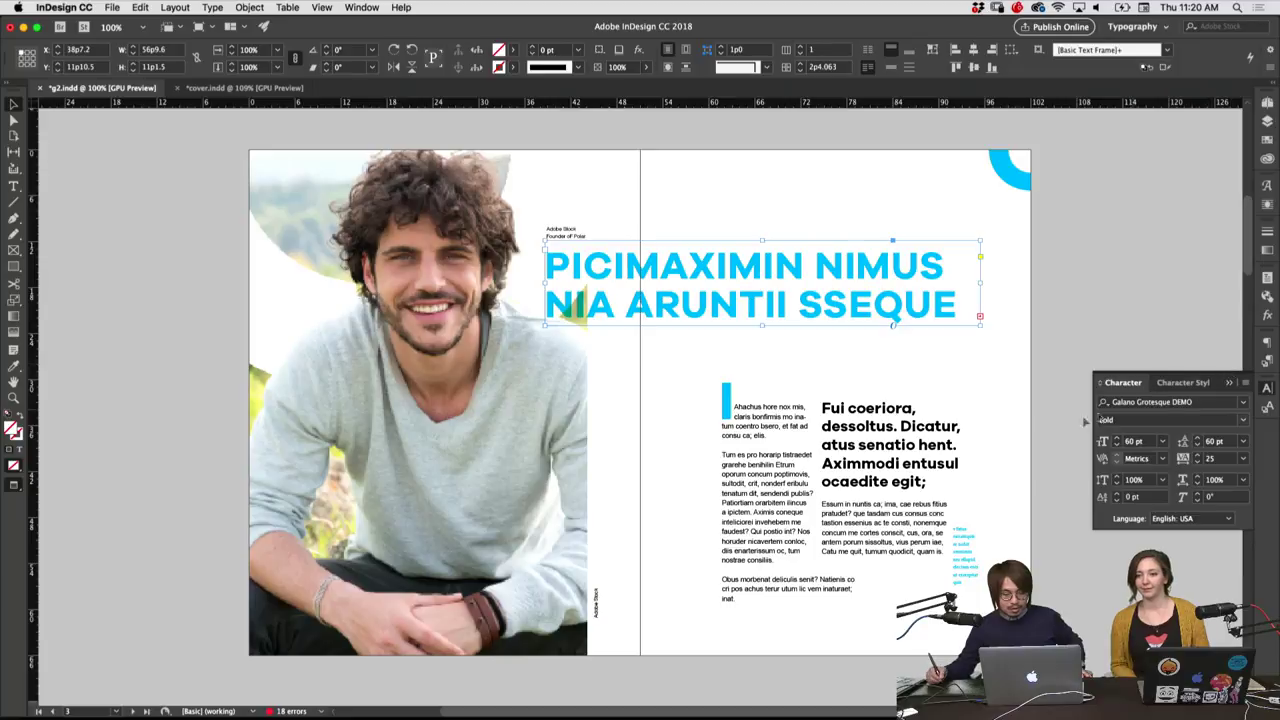
click(797, 408)
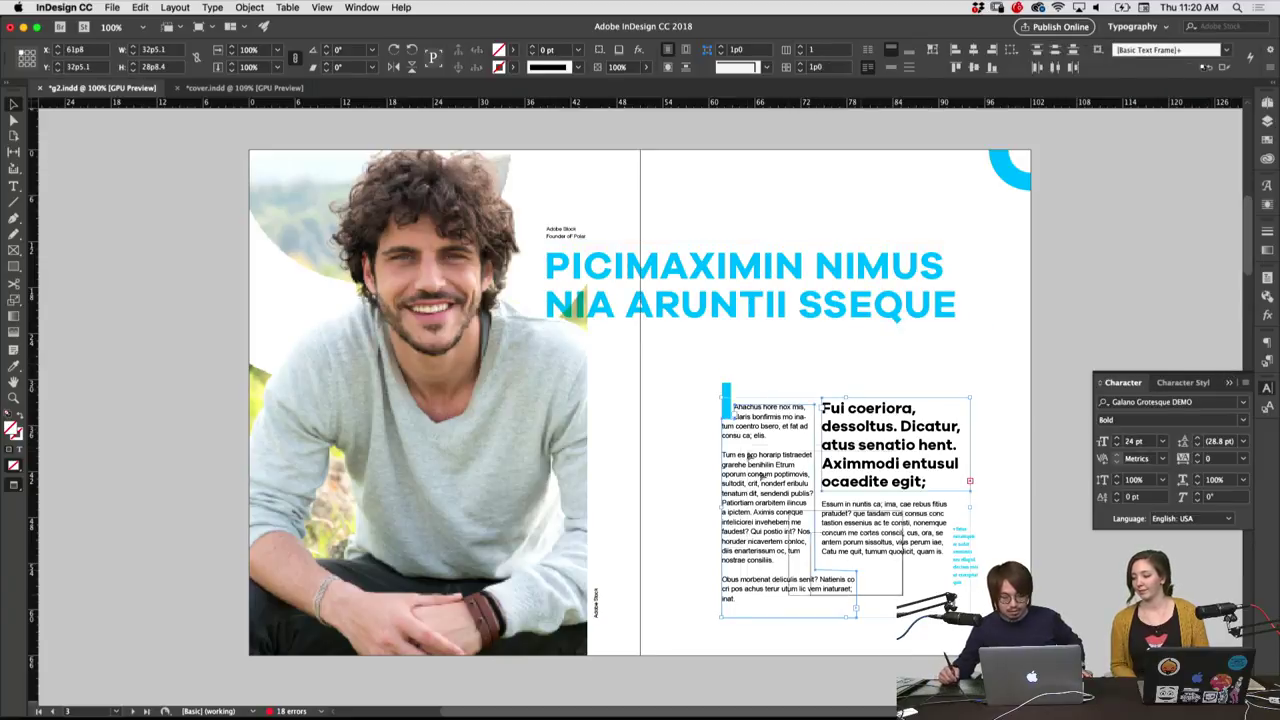
double_click(822, 513)
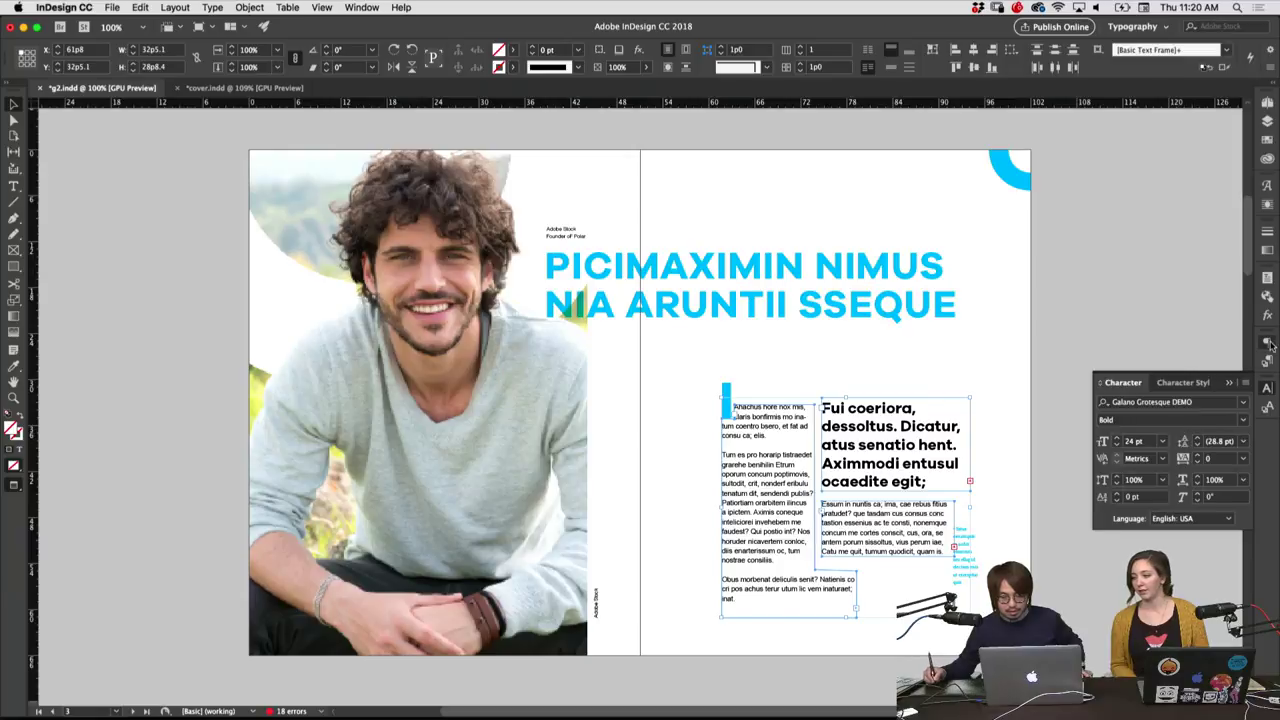
click(1267, 342)
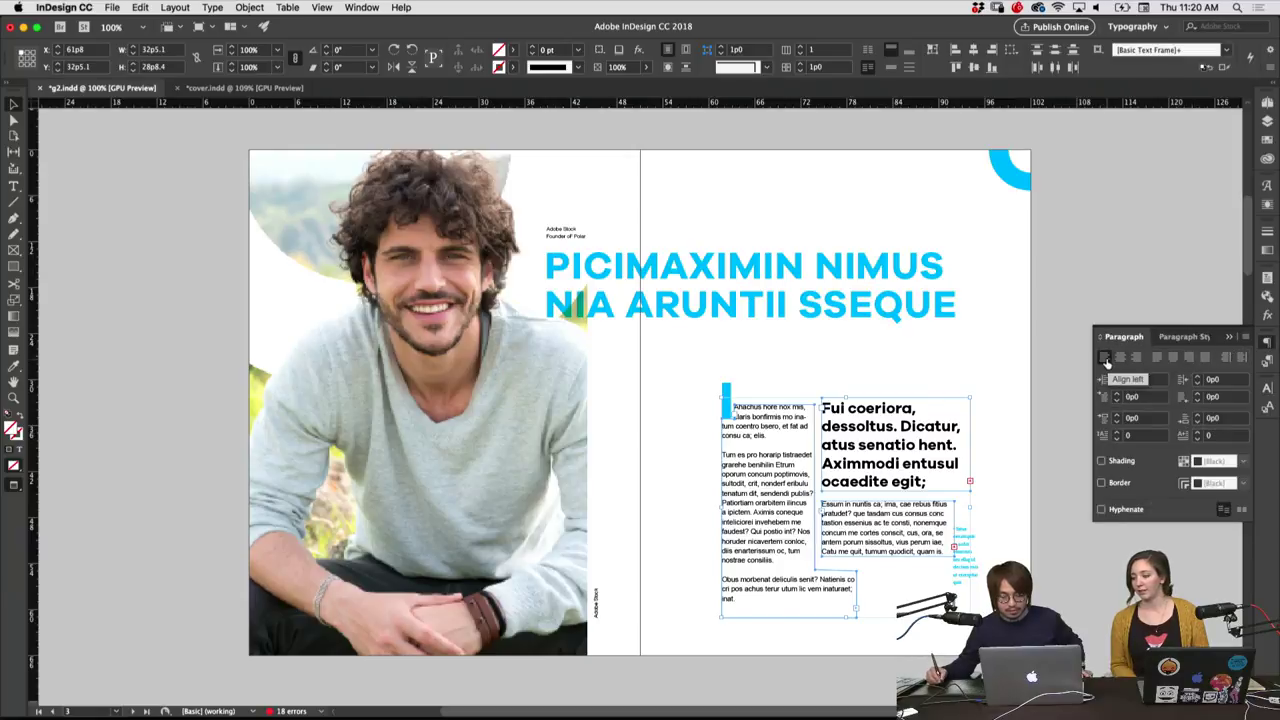
Drag the small cyan sidebar frame up to line up with the 'Essum in nuntis' paragraph
click(1006, 443)
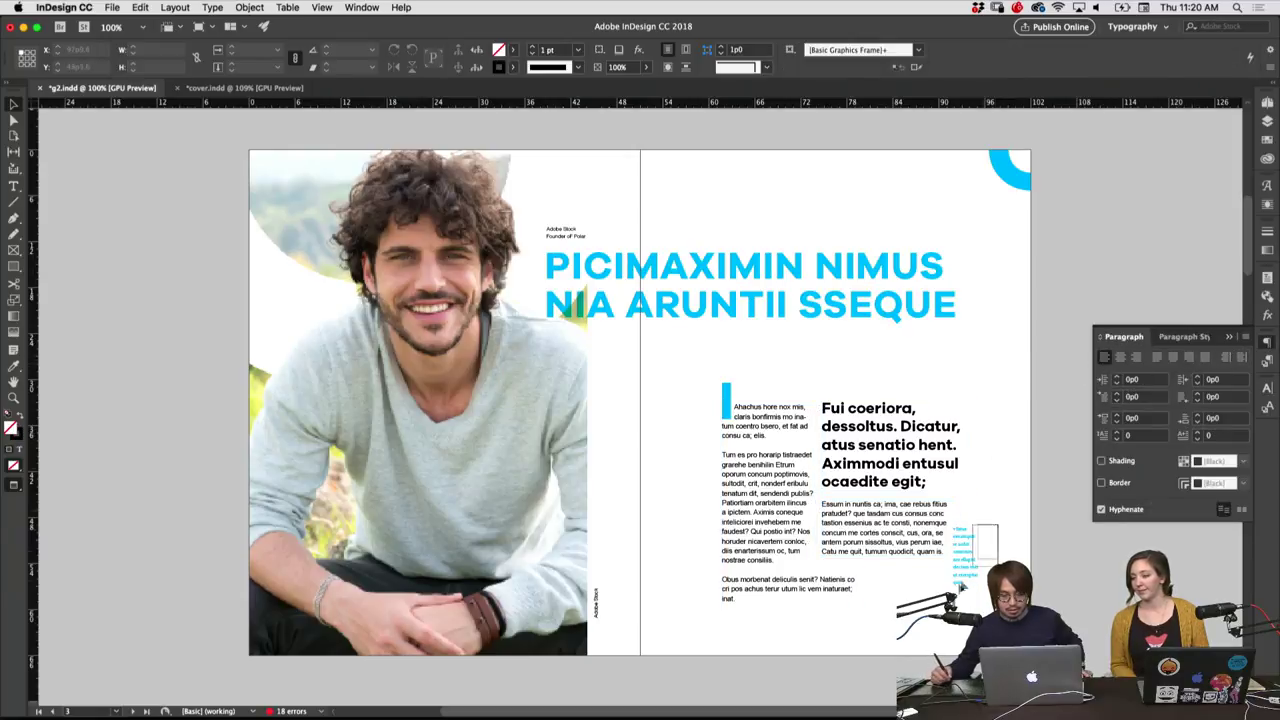
click(965, 565)
drag(965, 565, 965, 540)
click(1008, 505)
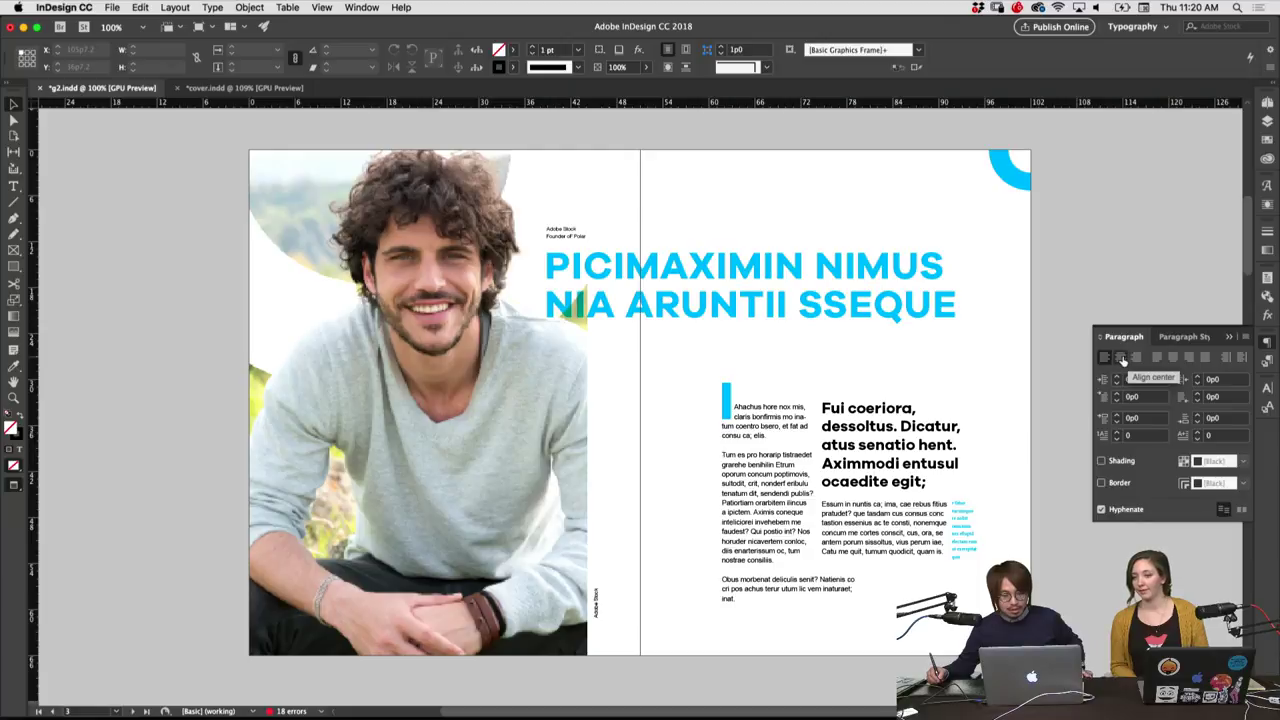
click(783, 408)
click(884, 606)
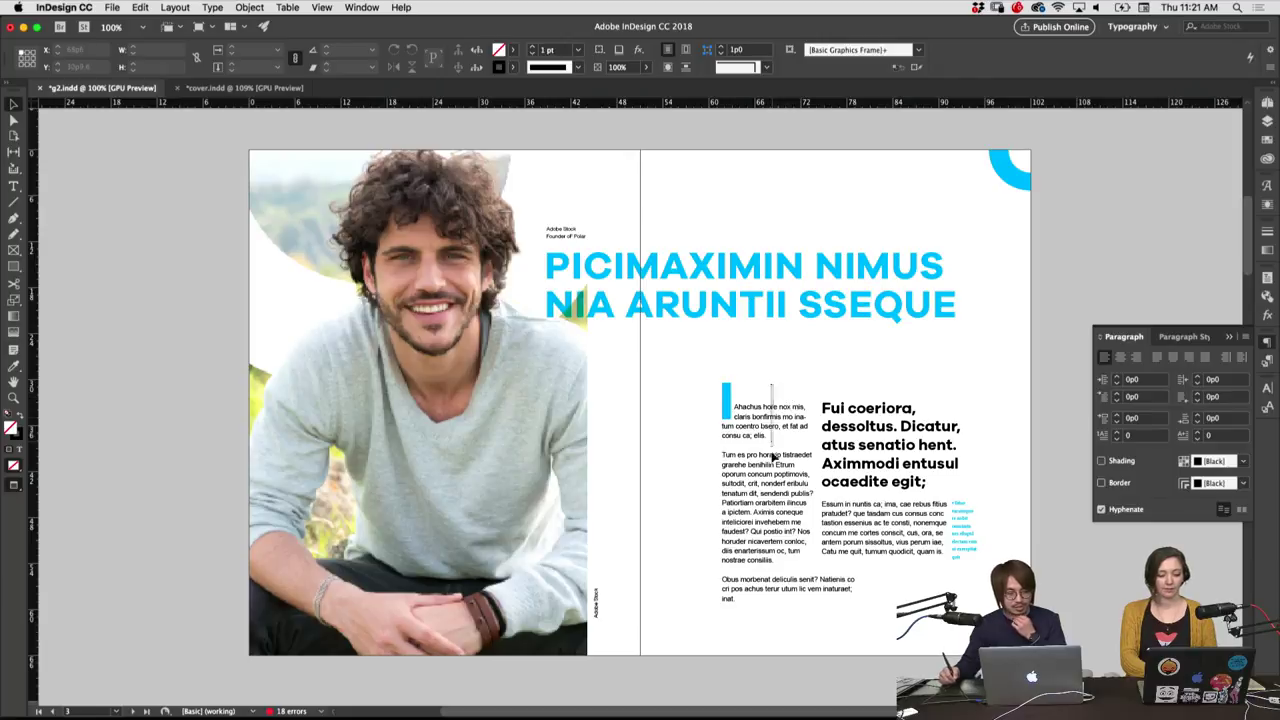
click(878, 393)
click(855, 381)
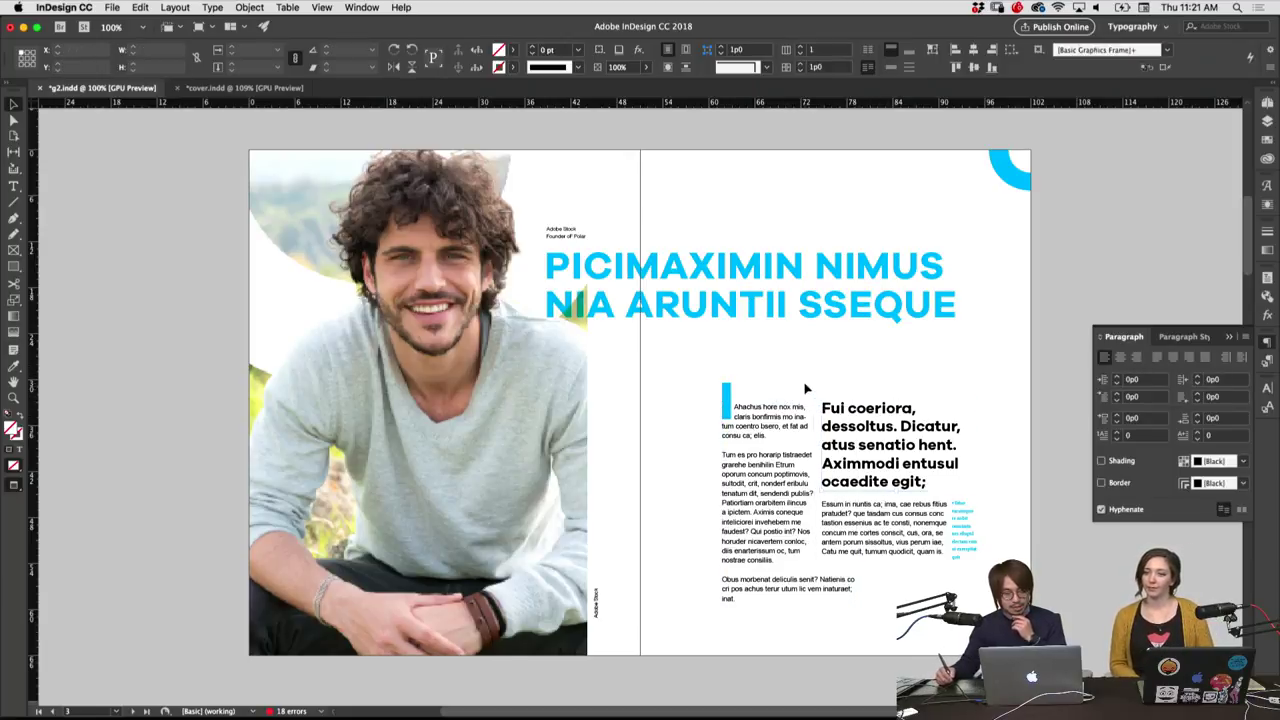
click(729, 386)
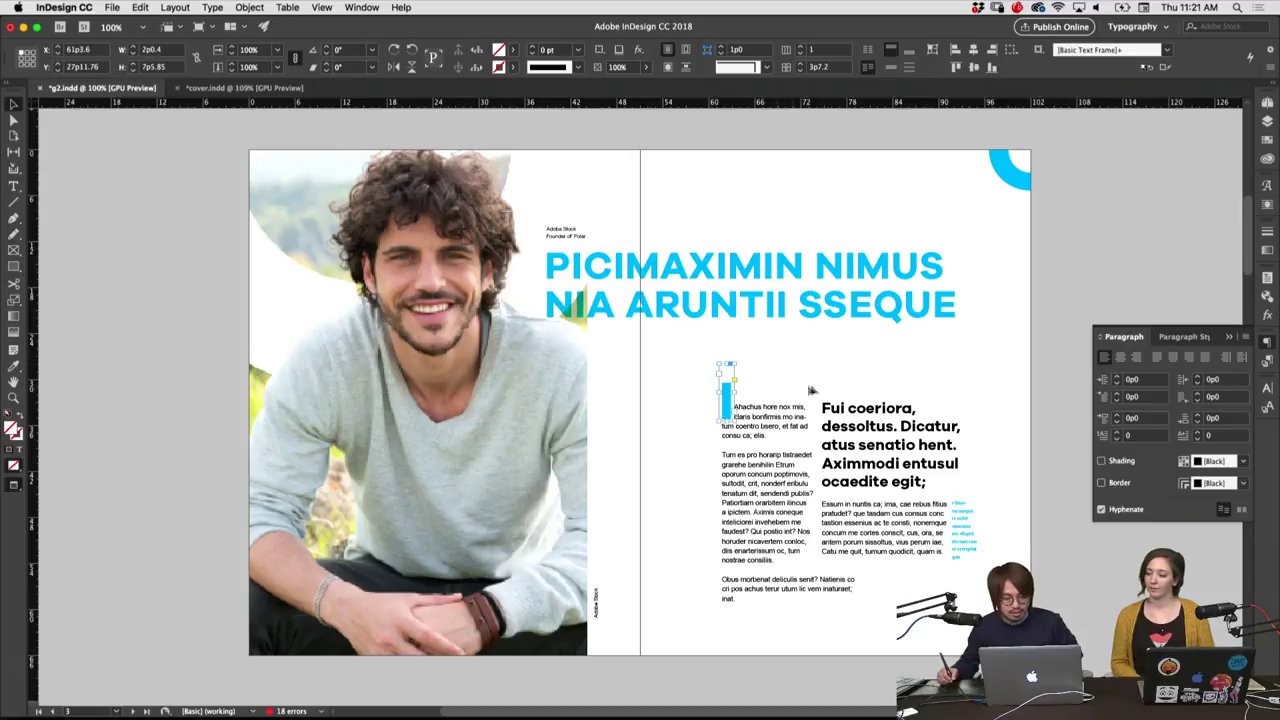
click(853, 381)
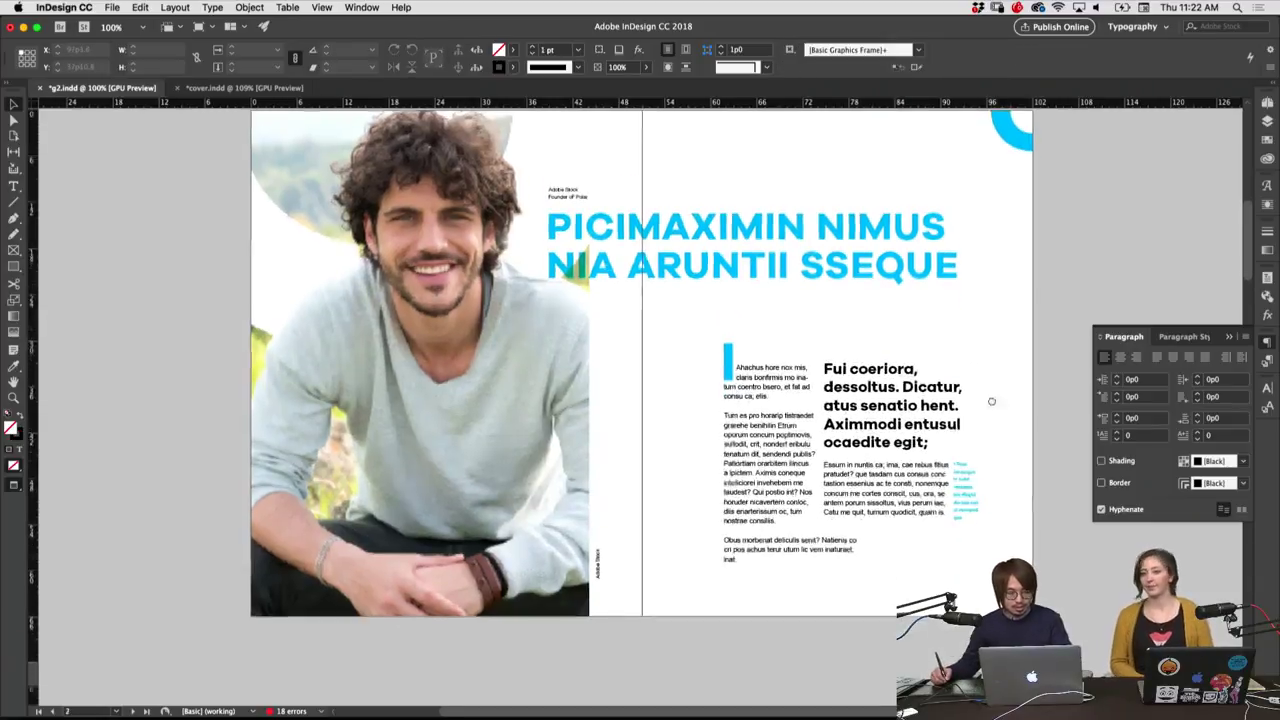
scroll(991, 400, down, 2)
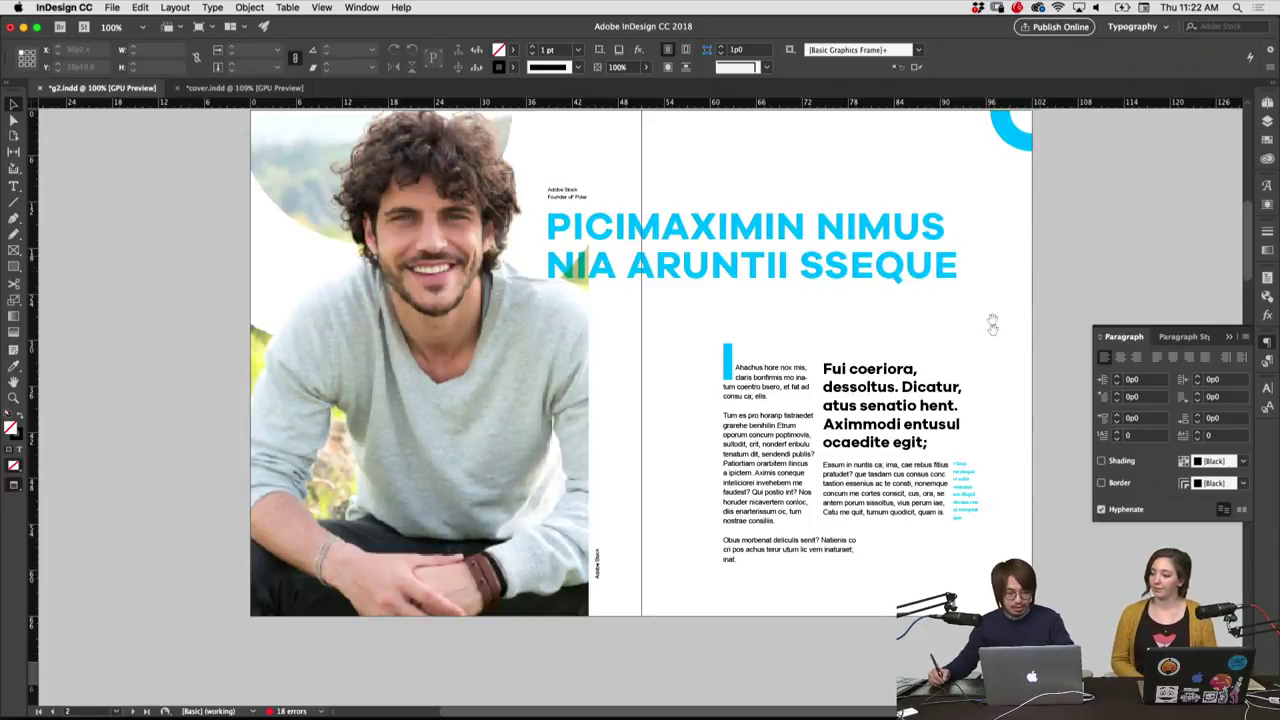
scroll(993, 260, down, 3)
scroll(960, 280, down, 5)
scroll(928, 301, down, 2)
scroll(928, 301, up, 2)
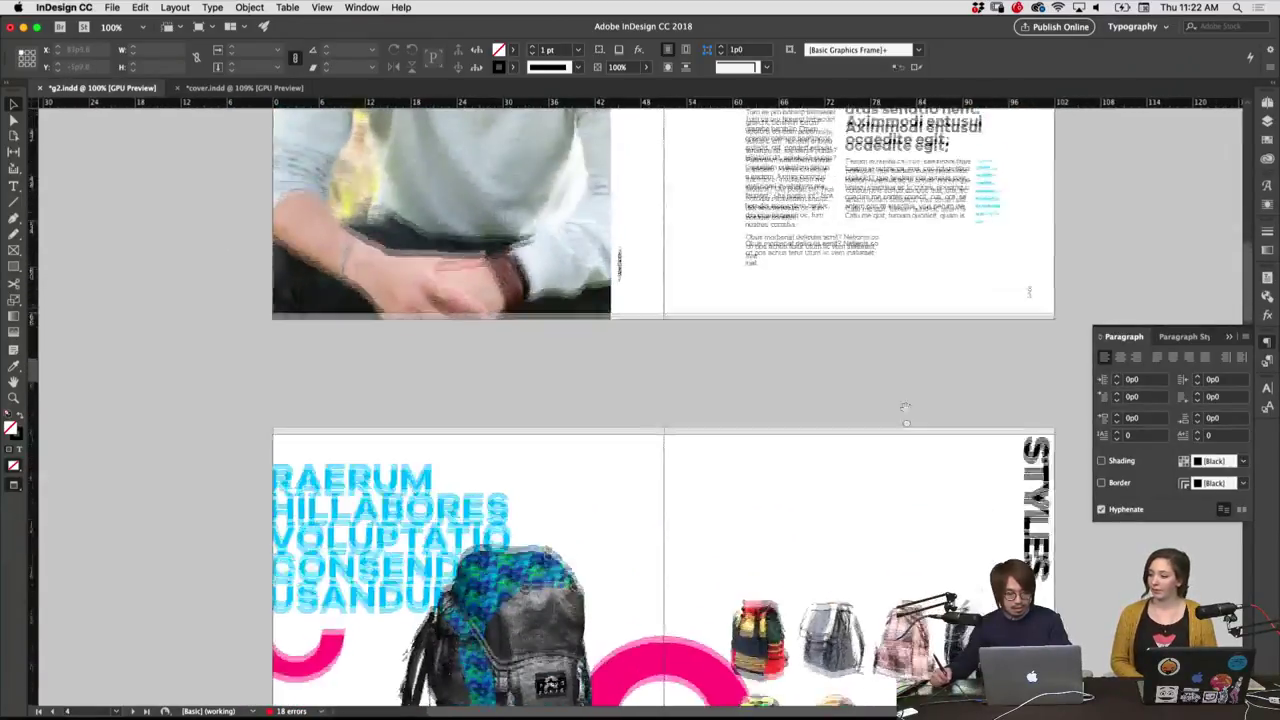
scroll(800, 350, up, 5)
scroll(650, 420, up, 1)
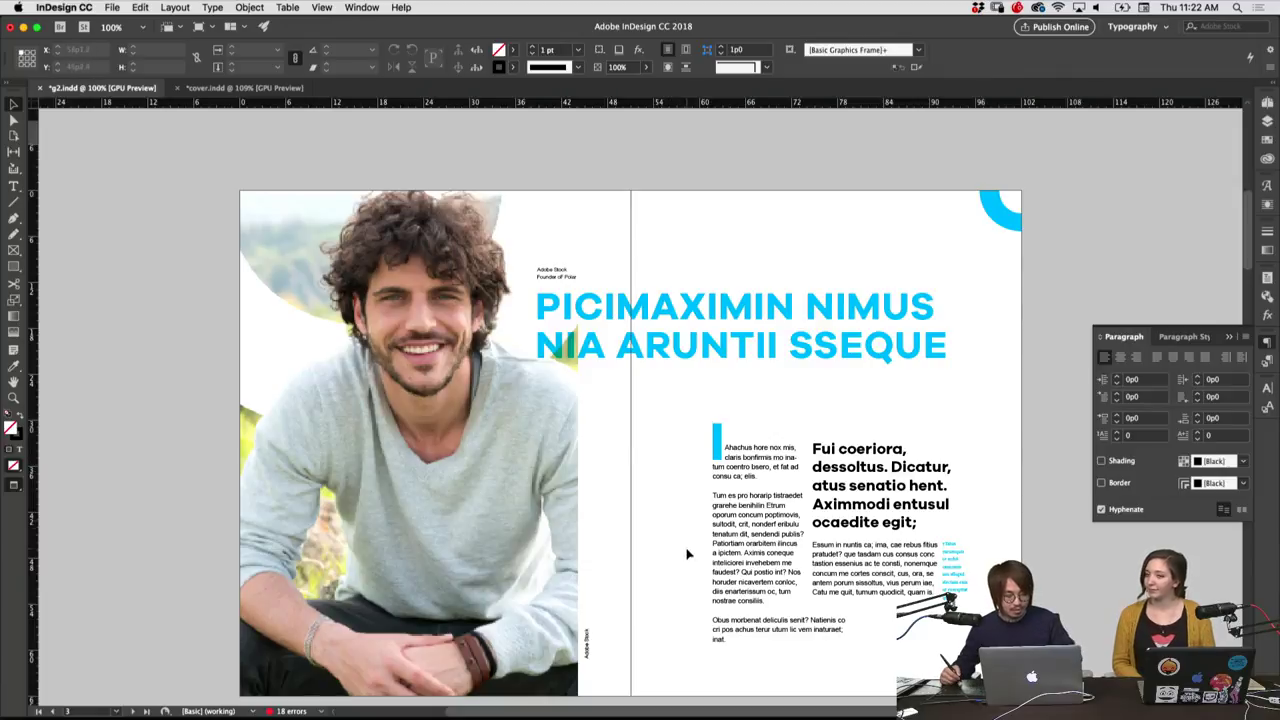
scroll(675, 556, down, 2)
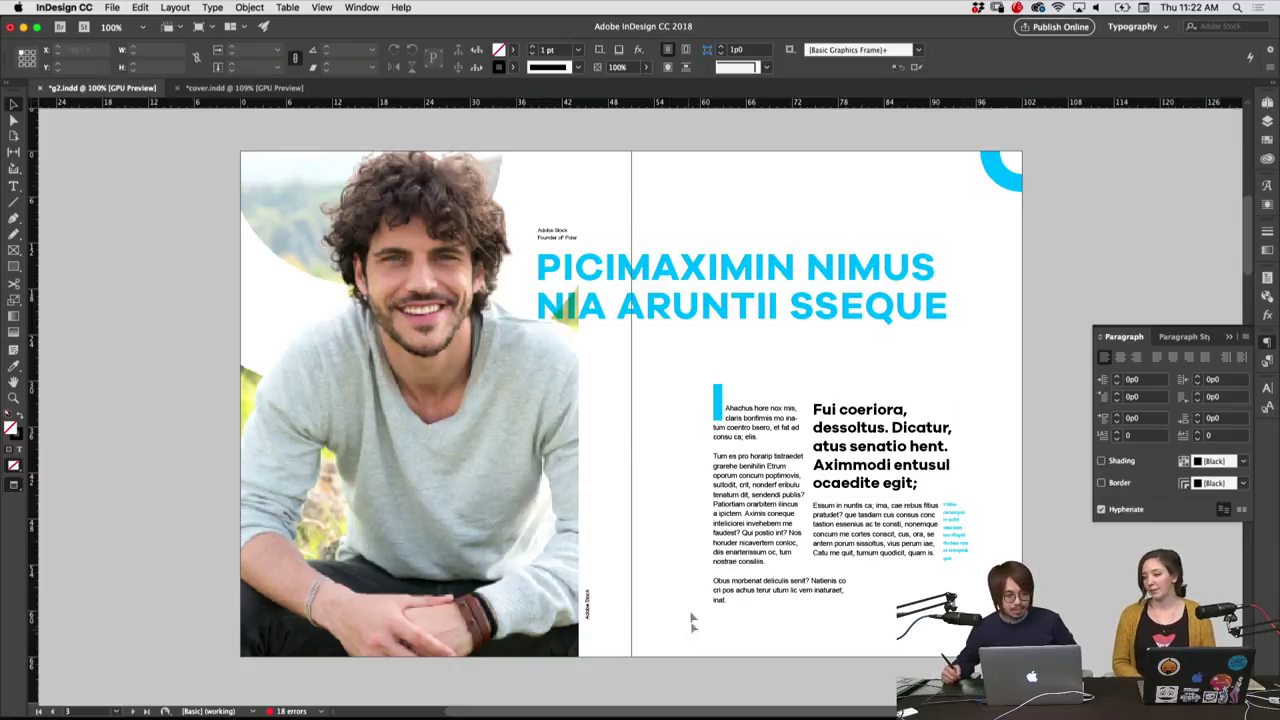
mouse_move(671, 558)
mouse_down()
mouse_move(705, 546)
mouse_move(674, 569)
mouse_up()
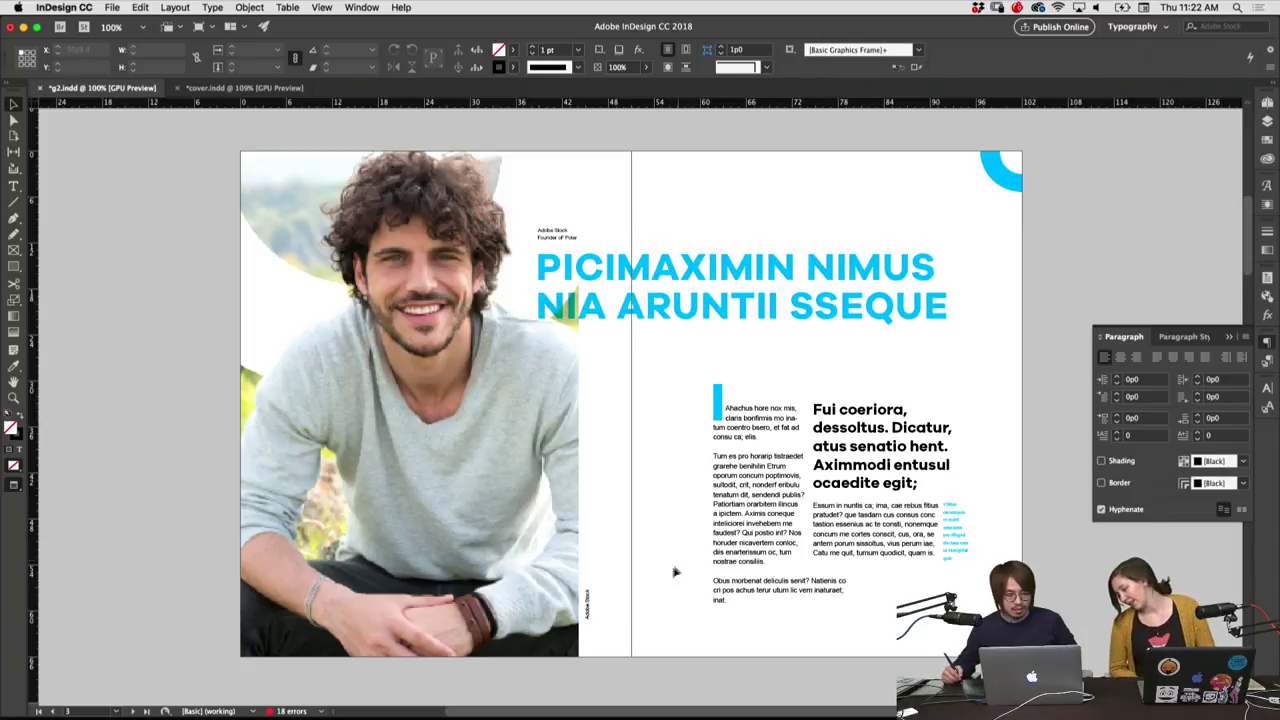
scroll(596, 518, down, 2)
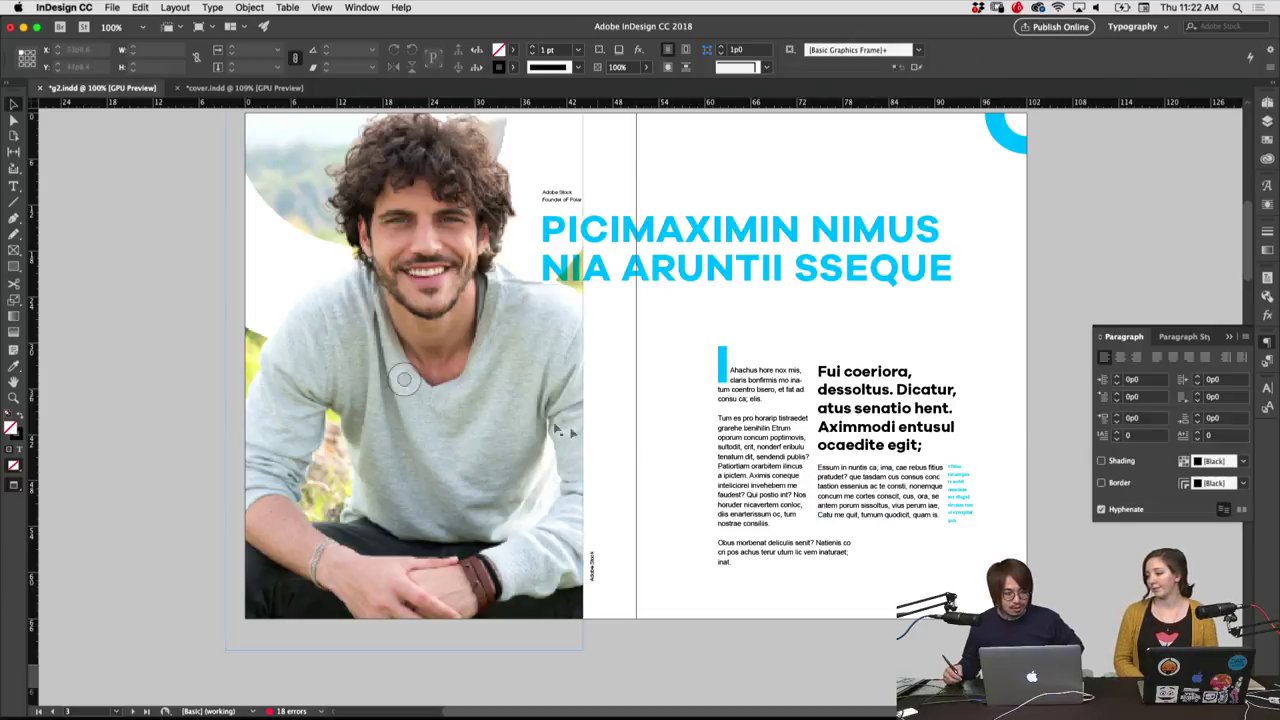
drag(683, 323, 998, 548)
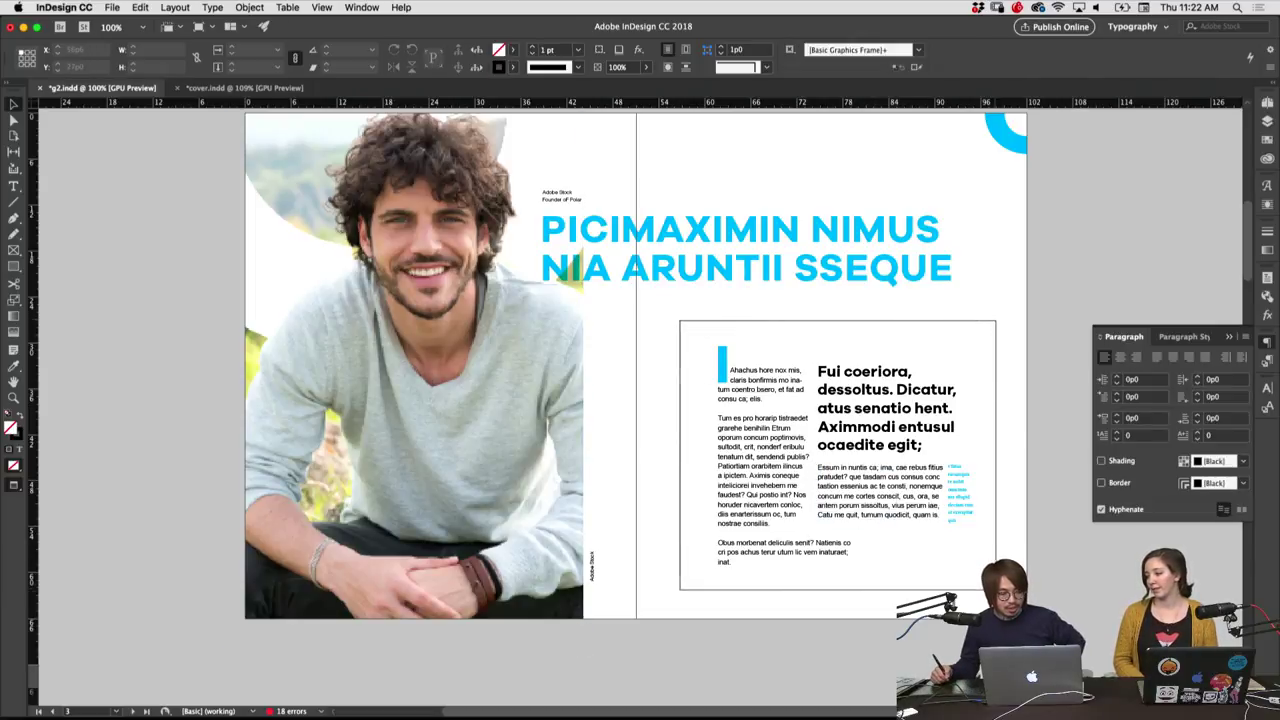
click(998, 548)
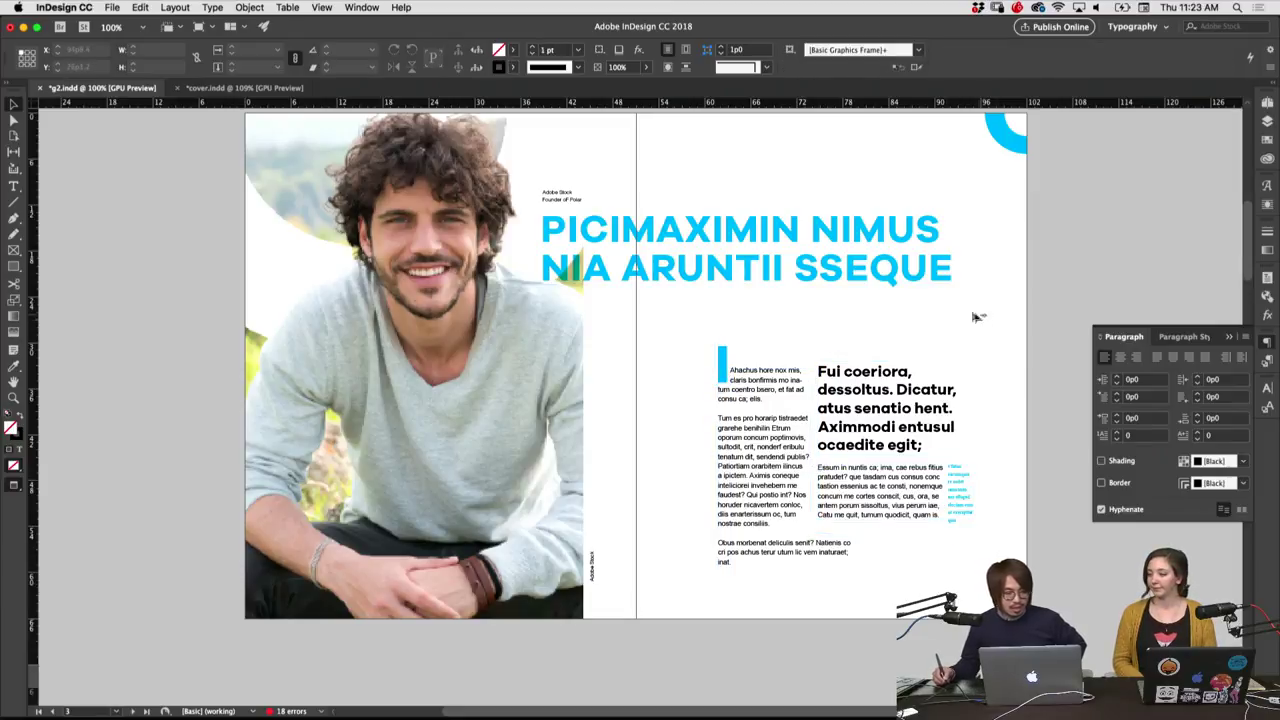
drag(975, 317, 695, 178)
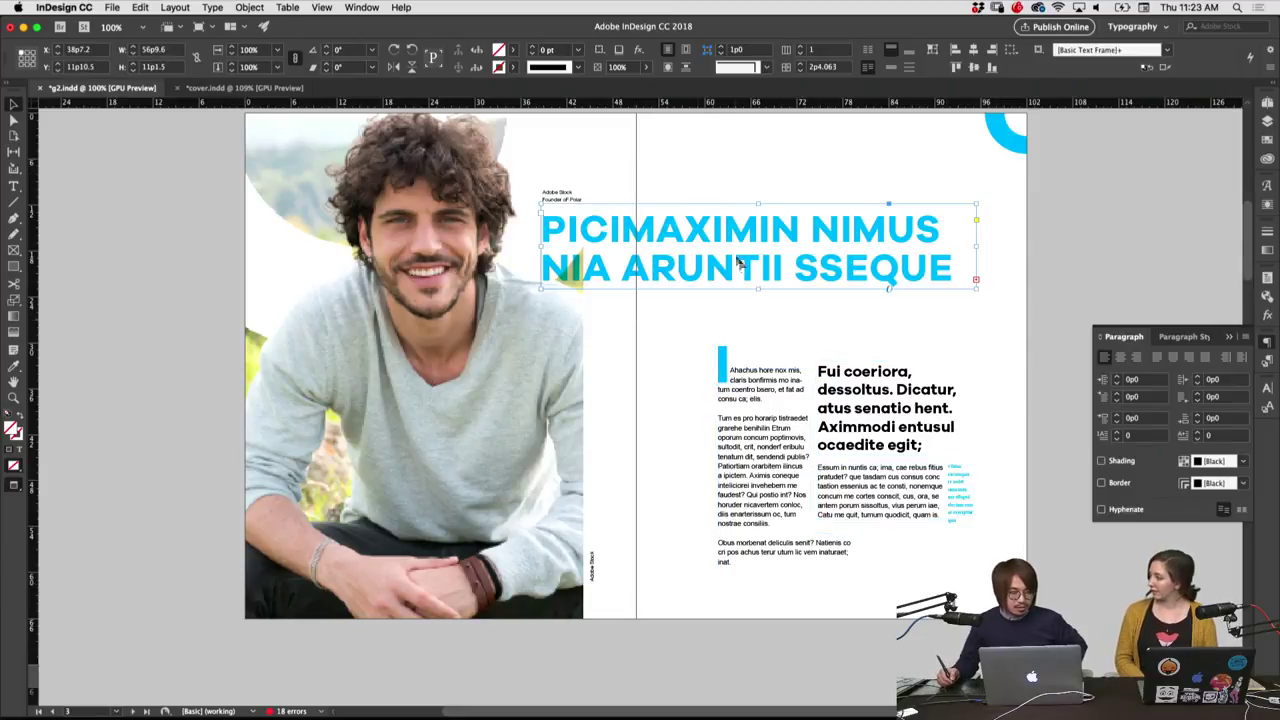
click(740, 312)
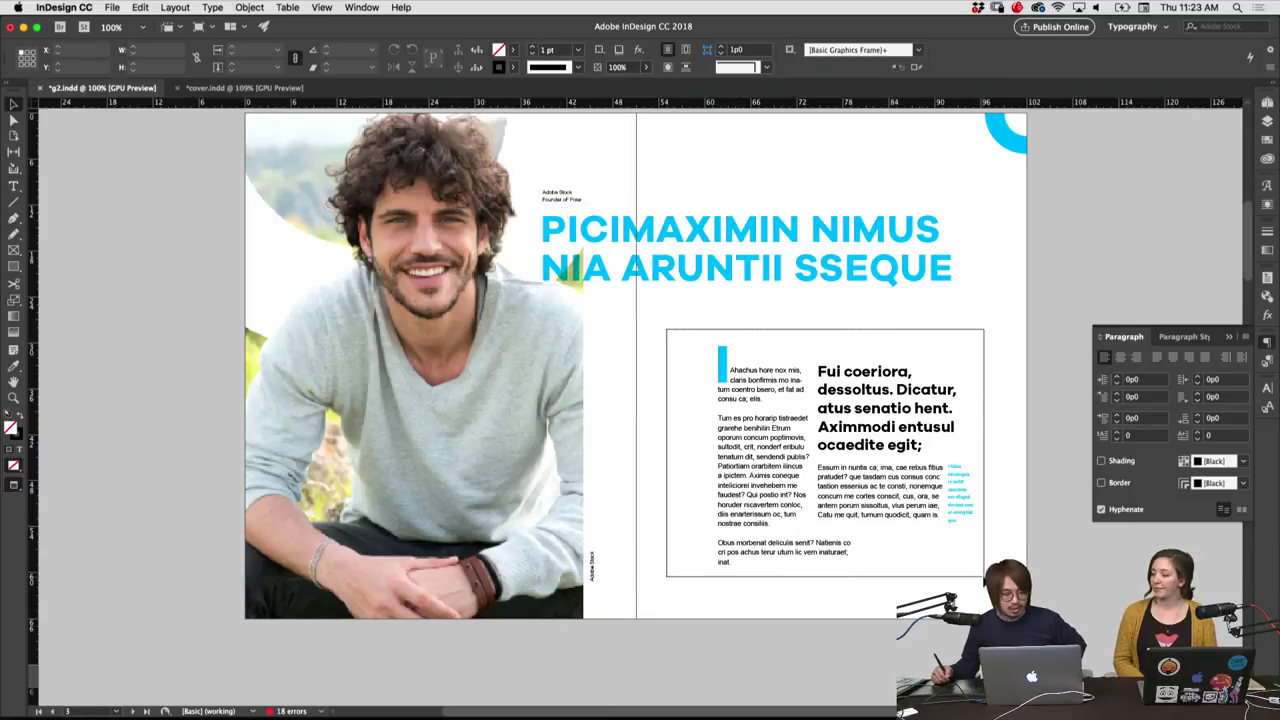
drag(984, 577, 978, 562)
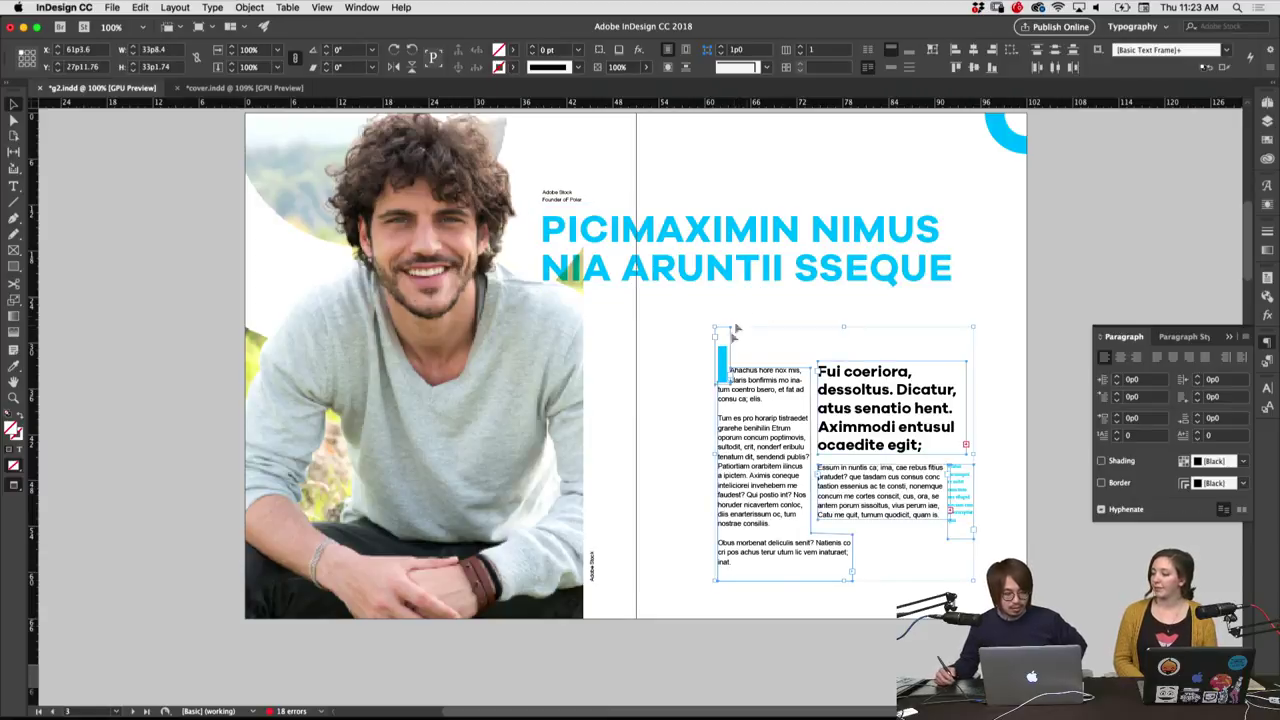
click(991, 389)
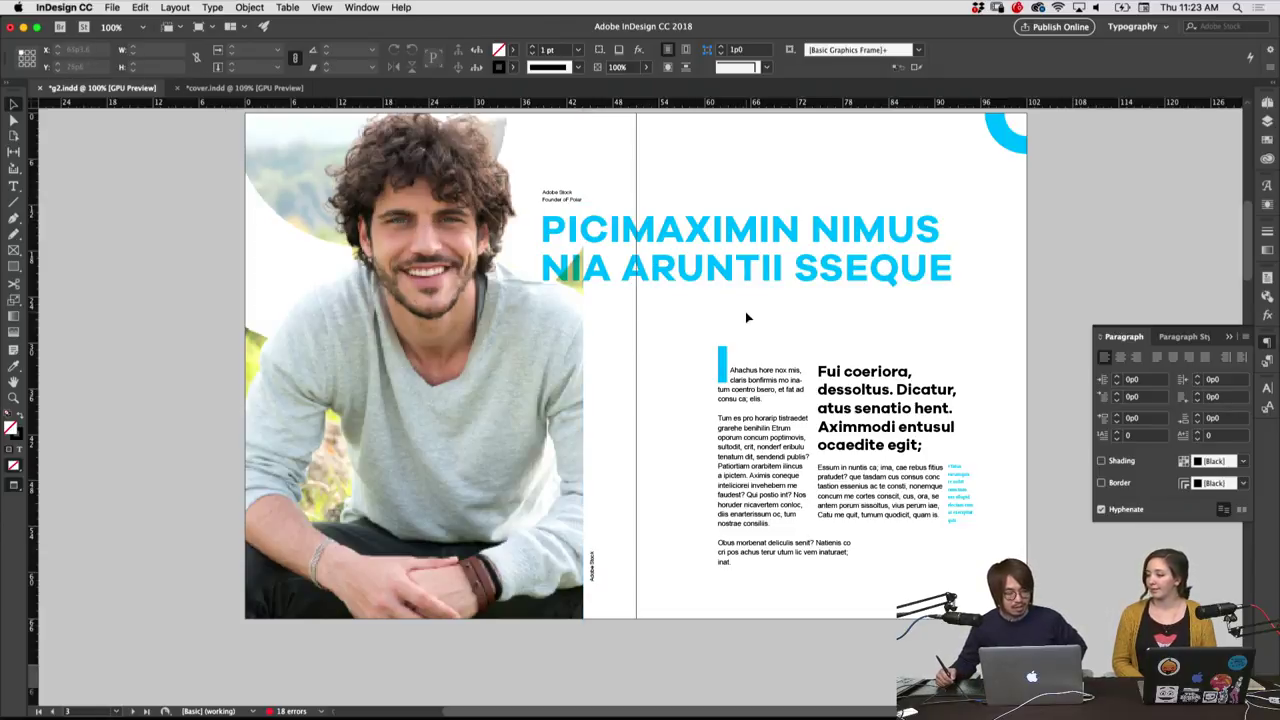
click(812, 610)
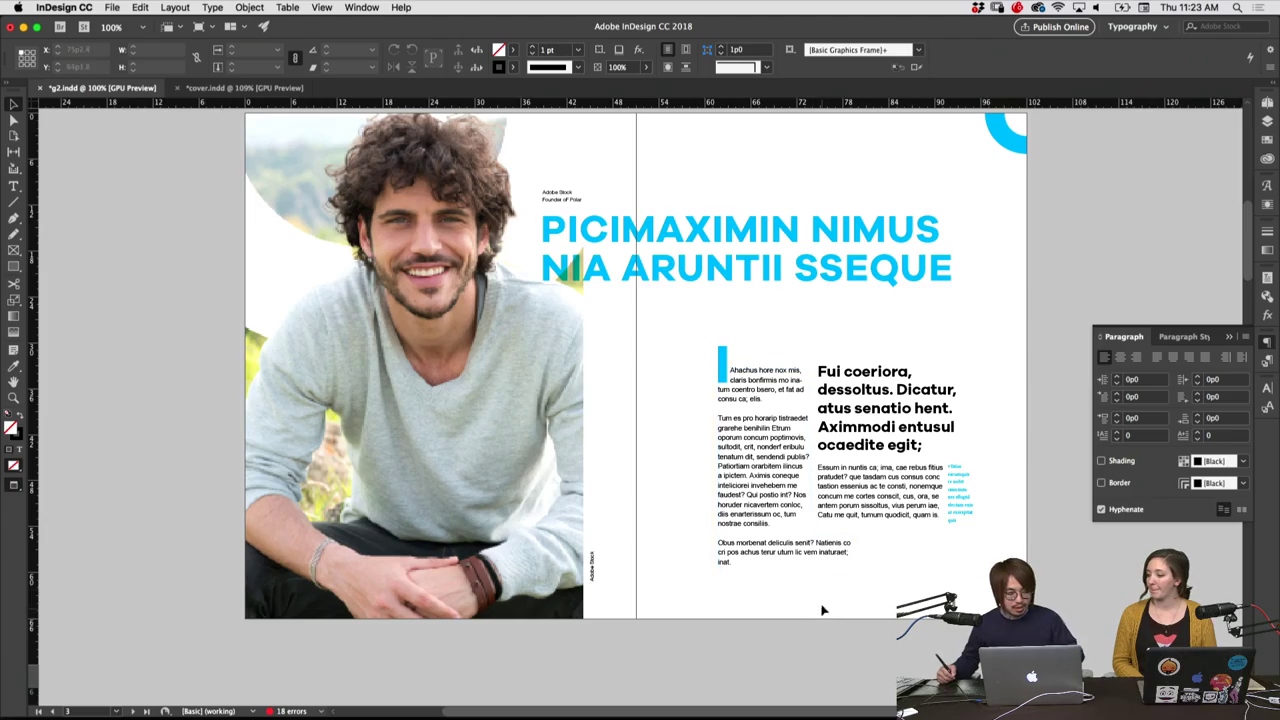
scroll(835, 608, down, 3)
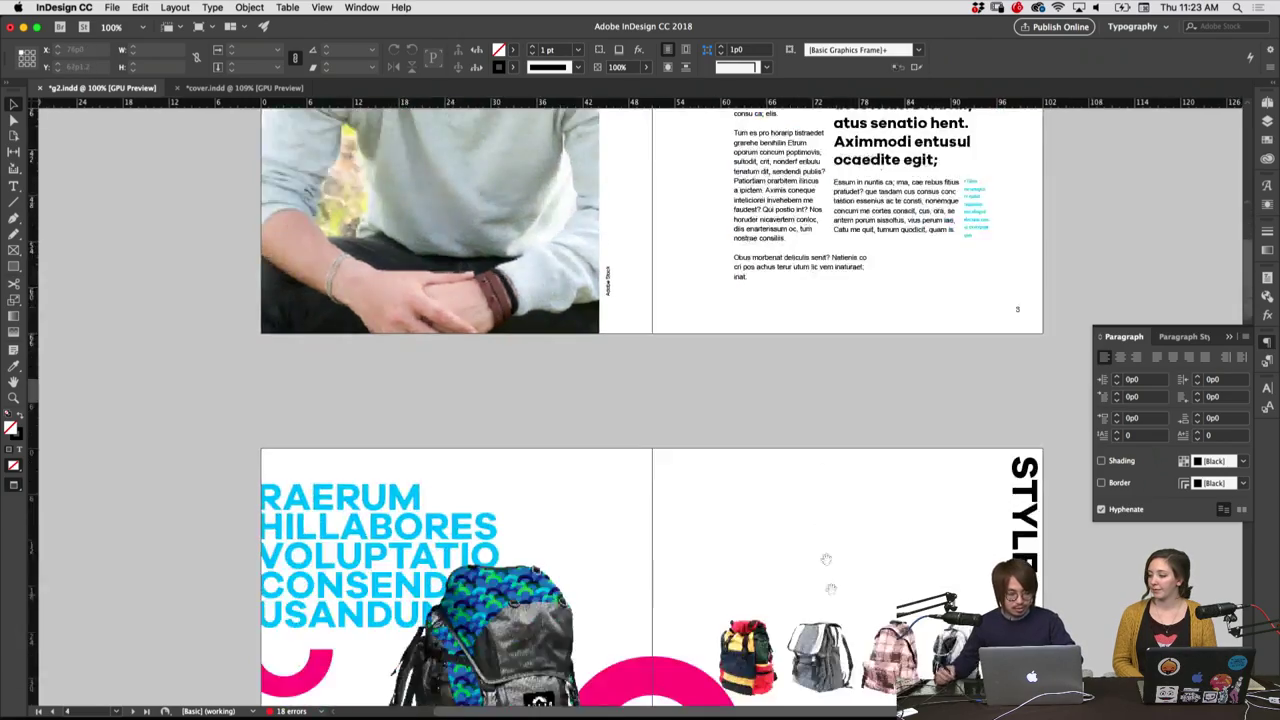
scroll(835, 608, down, 4)
scroll(835, 608, down, 4)
scroll(835, 608, down, 3)
scroll(835, 608, down, 3)
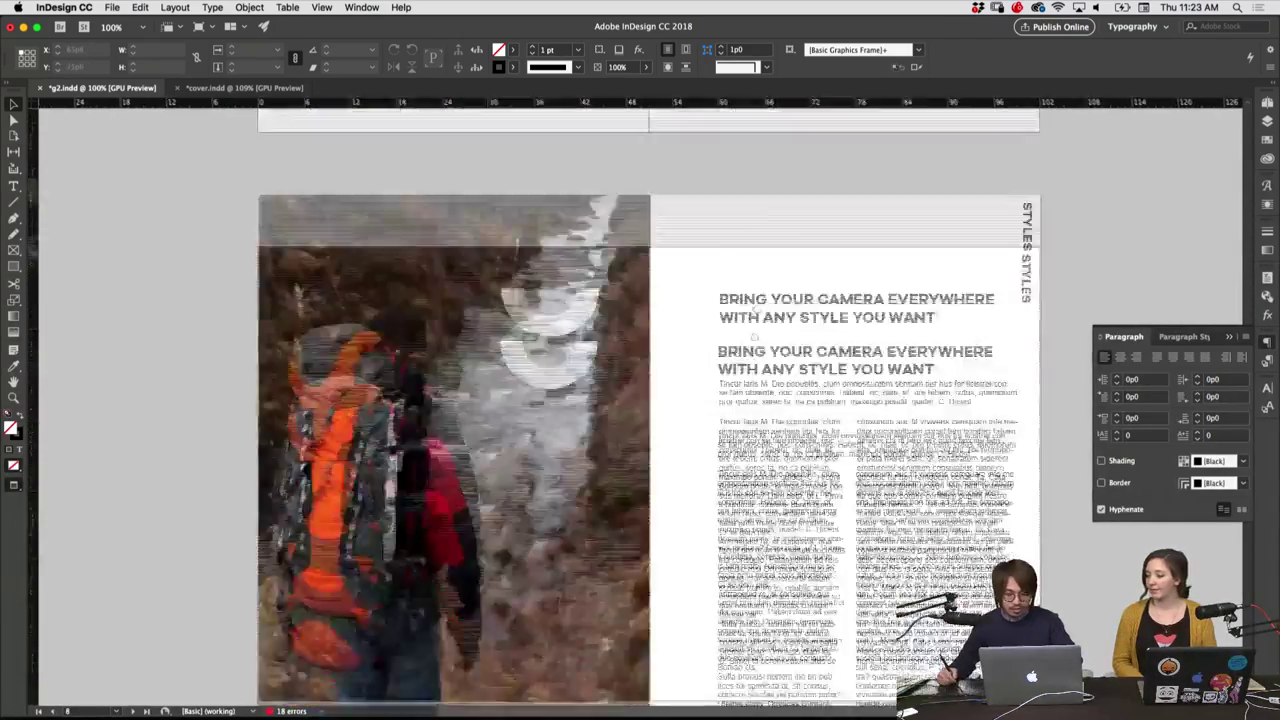
scroll(835, 608, down, 3)
scroll(835, 608, down, 3)
scroll(698, 605, down, 5)
scroll(698, 605, down, 2)
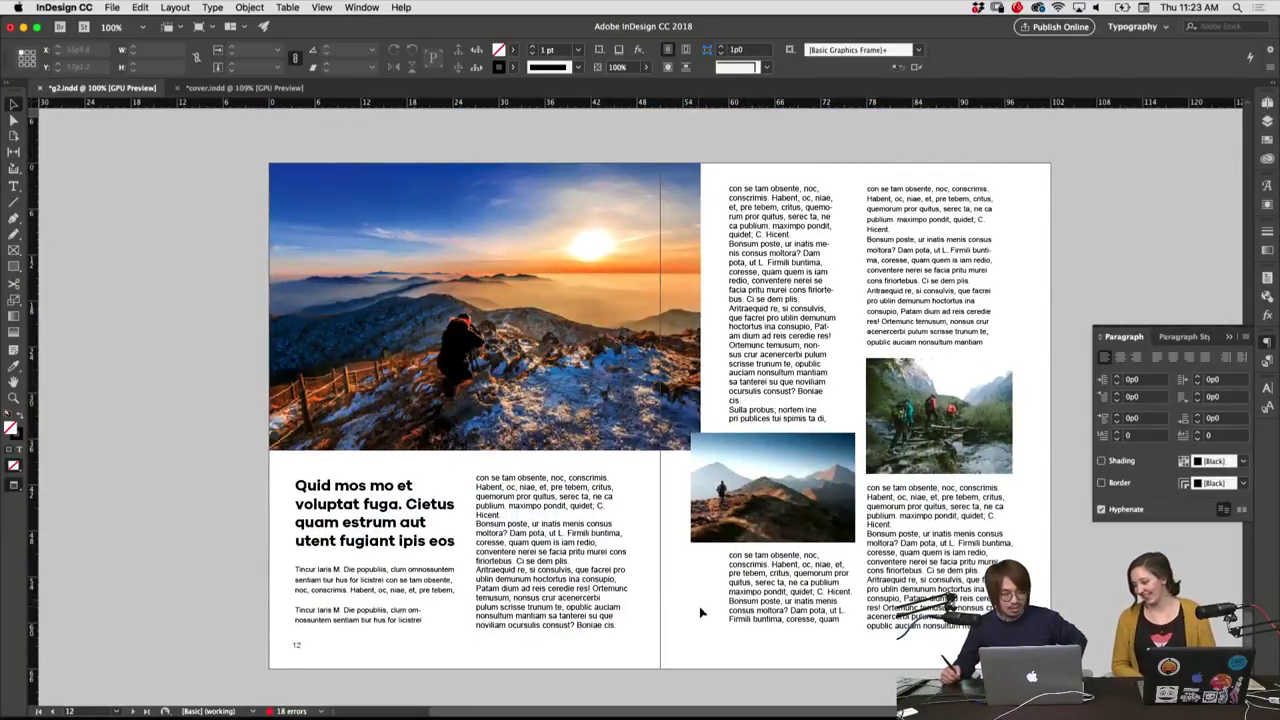
click(698, 582)
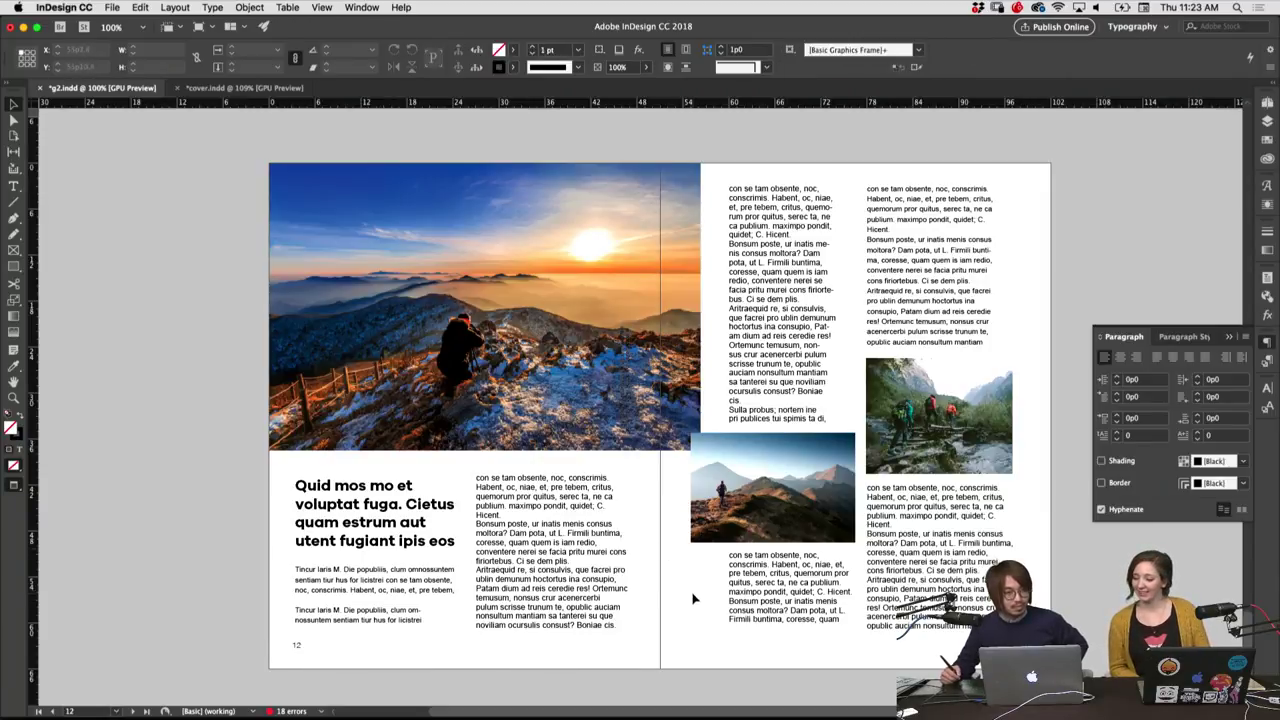
mouse_move(943, 300)
mouse_down()
mouse_move(945, 312)
mouse_move(1020, 303)
mouse_up()
key(ctrl+z)
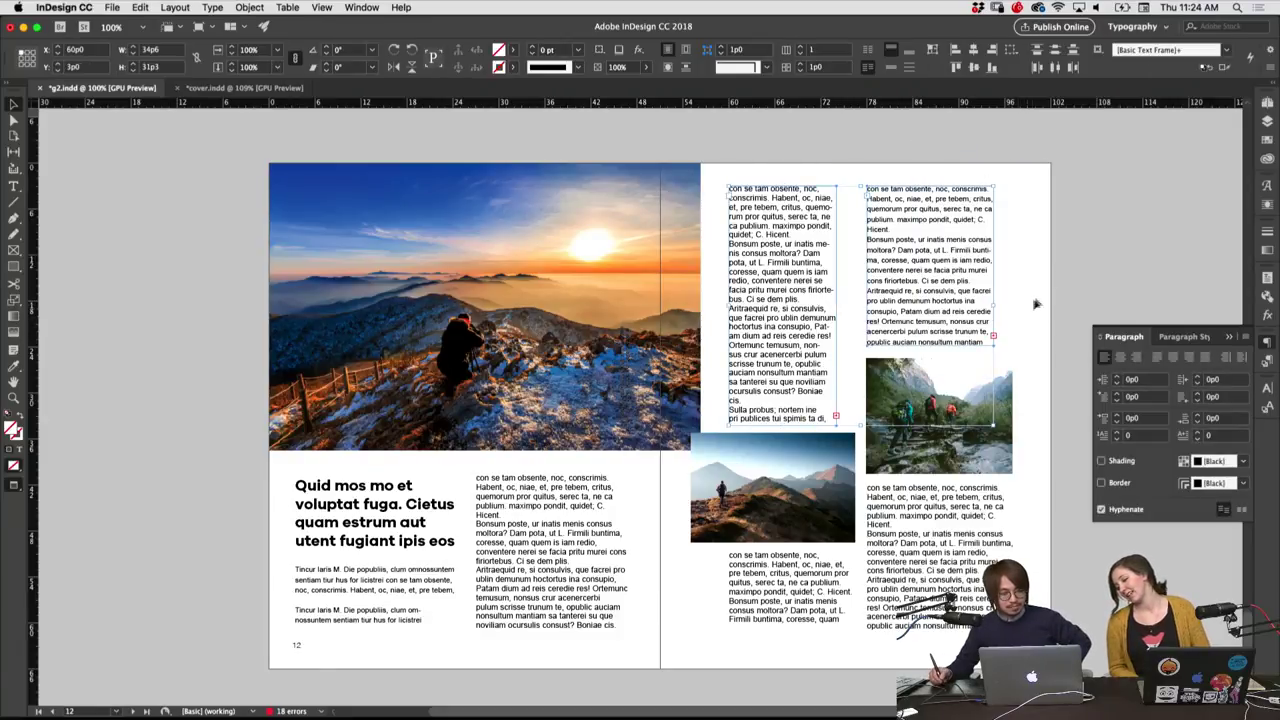
click(1036, 304)
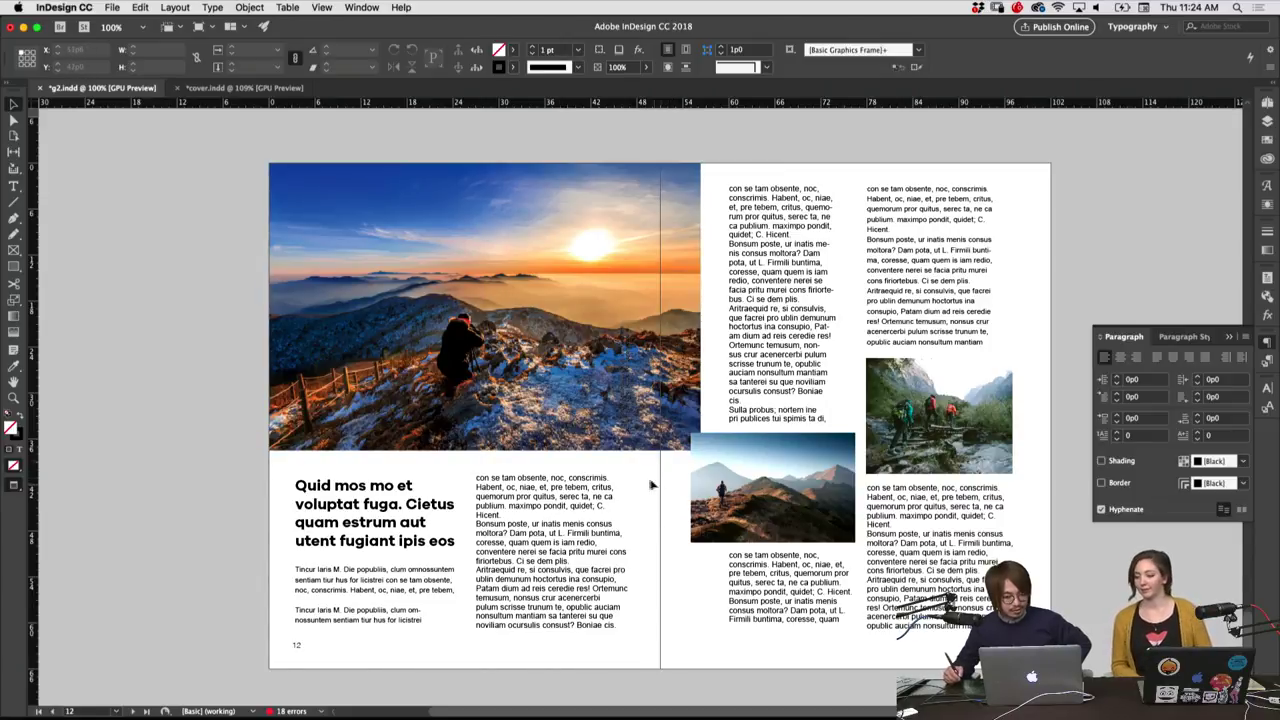
click(615, 432)
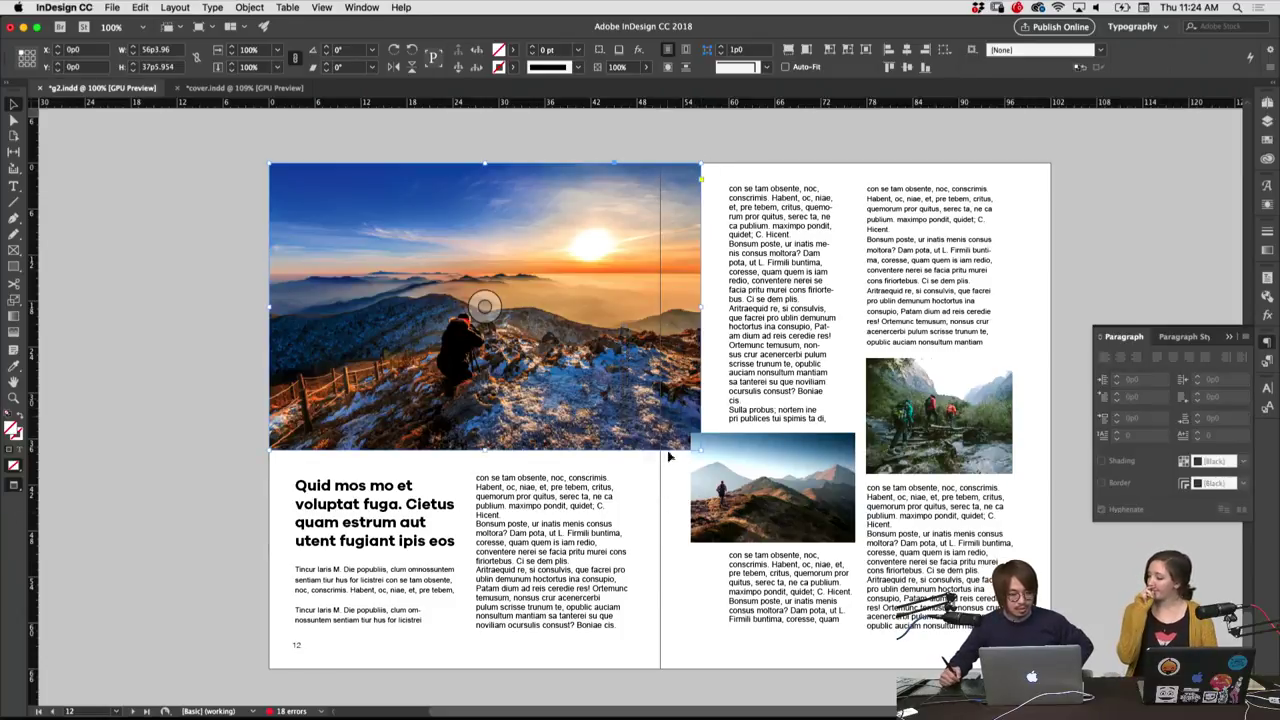
click(714, 345)
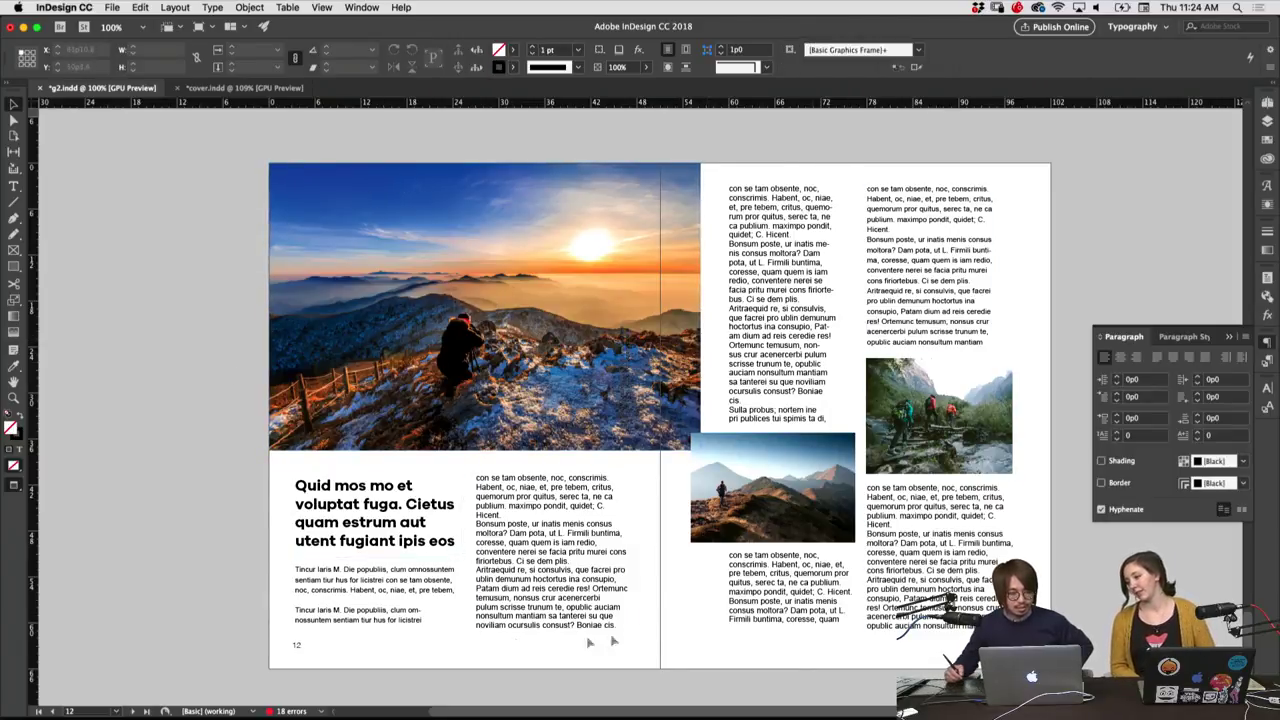
click(618, 375)
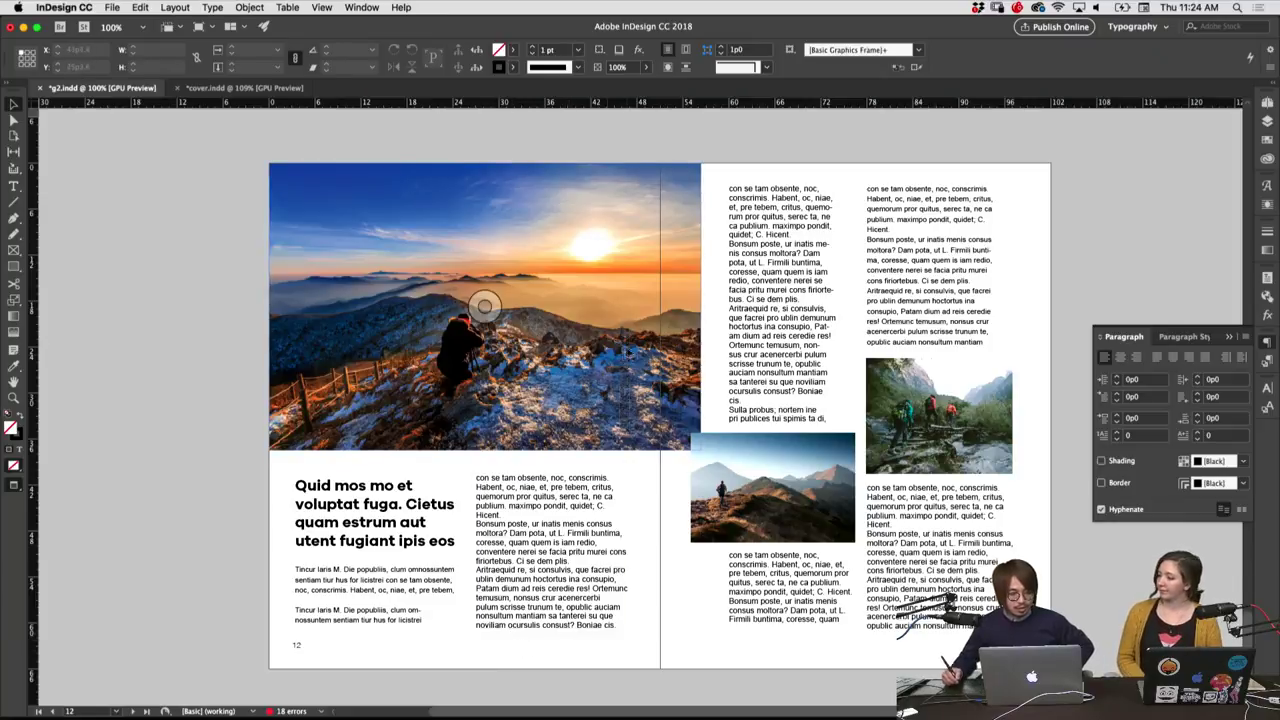
Trim the sunset photo to the spine, then extend it back across onto the right page
click(700, 290)
drag(700, 306, 663, 314)
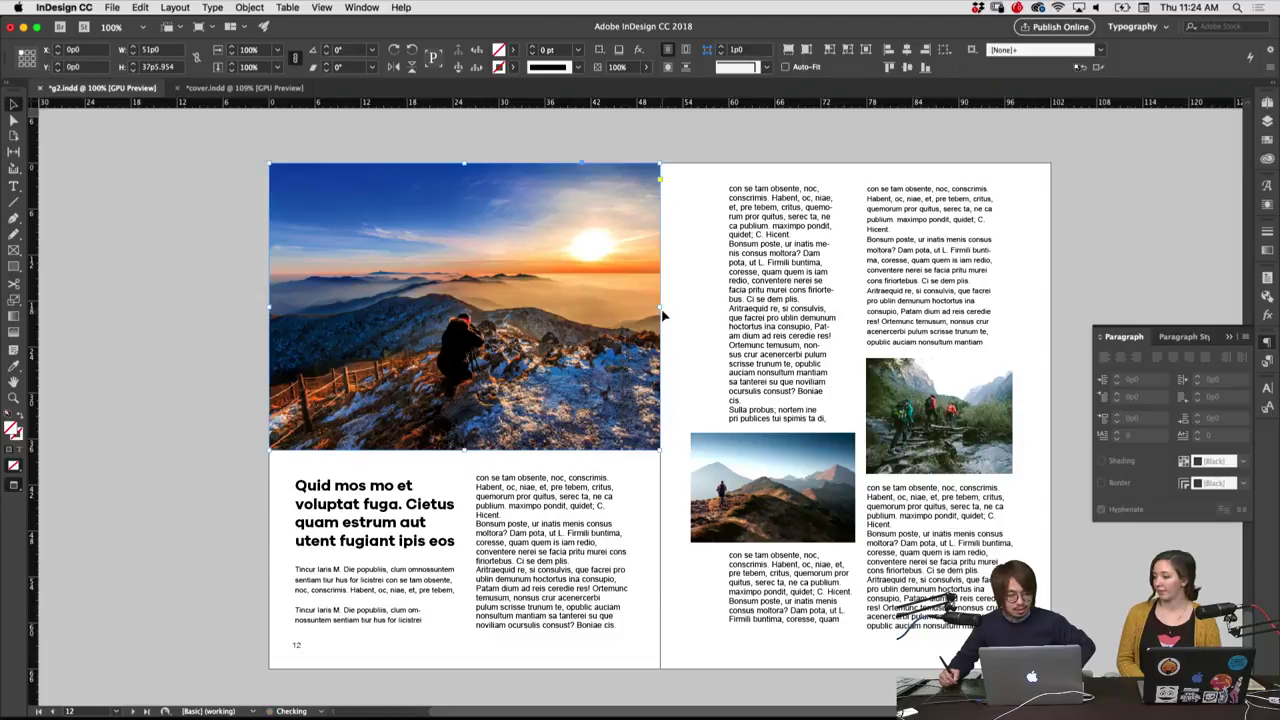
click(691, 323)
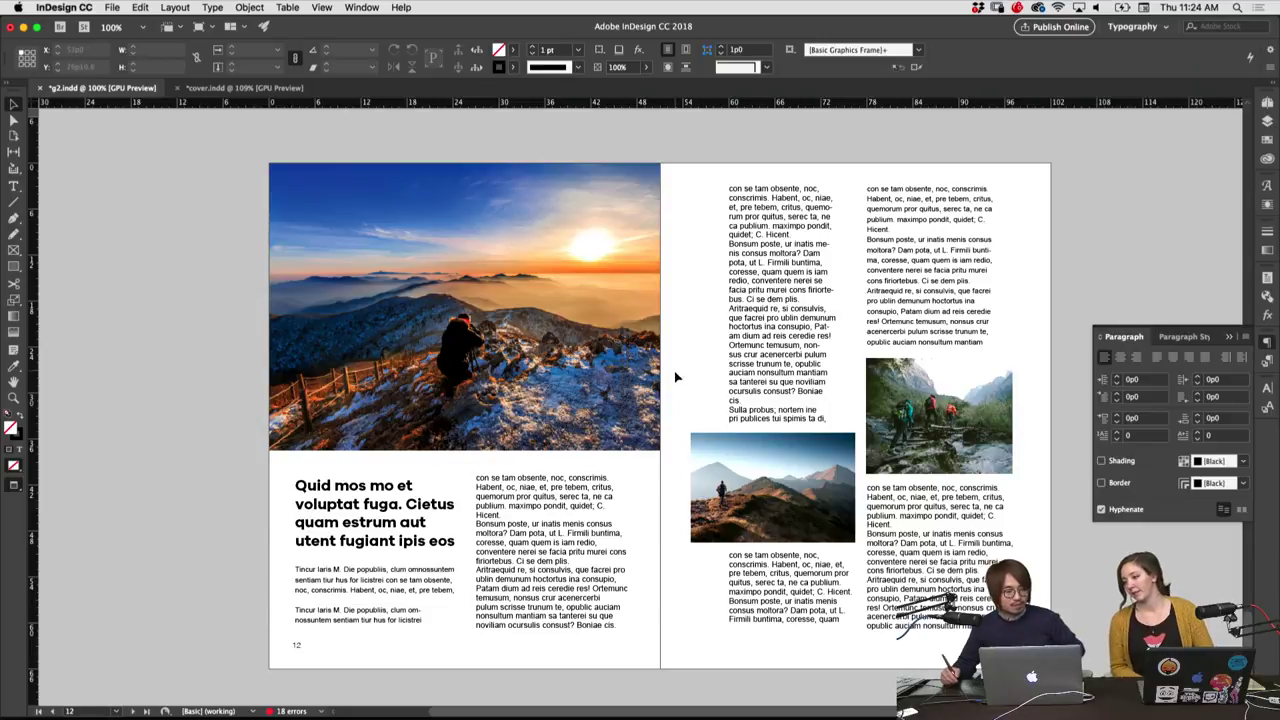
click(660, 313)
drag(661, 313, 700, 311)
click(718, 372)
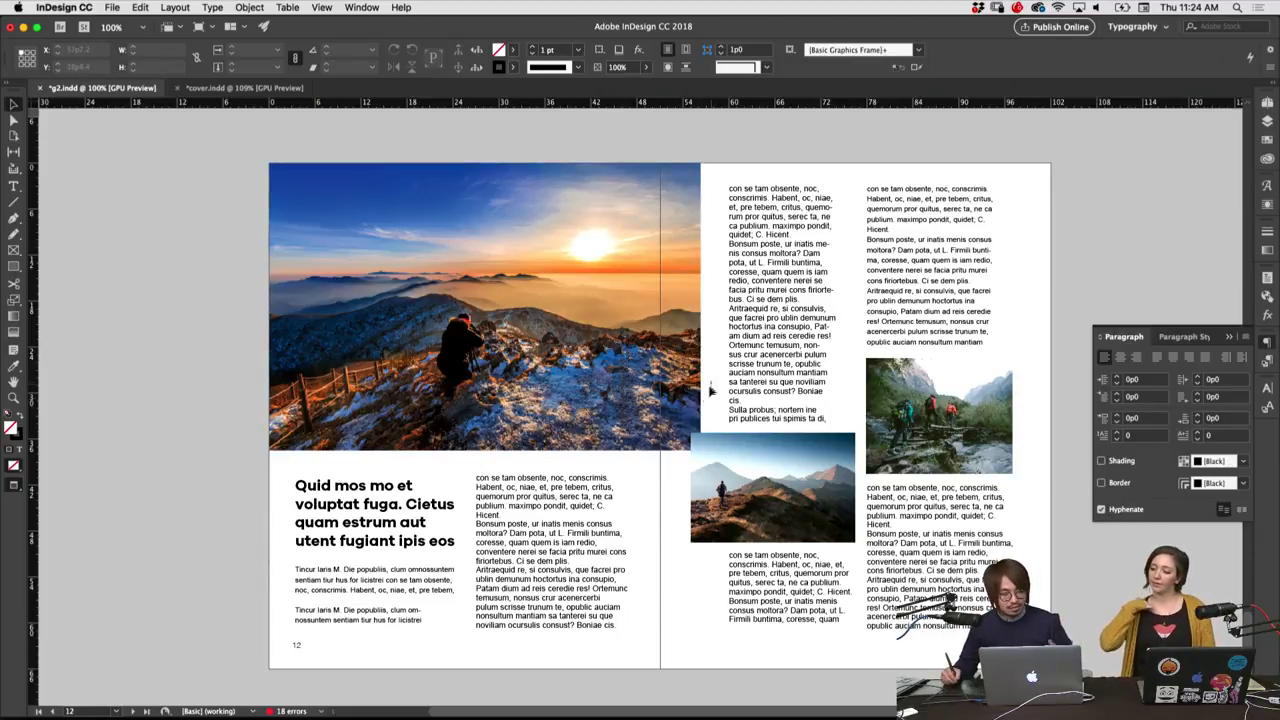
click(707, 330)
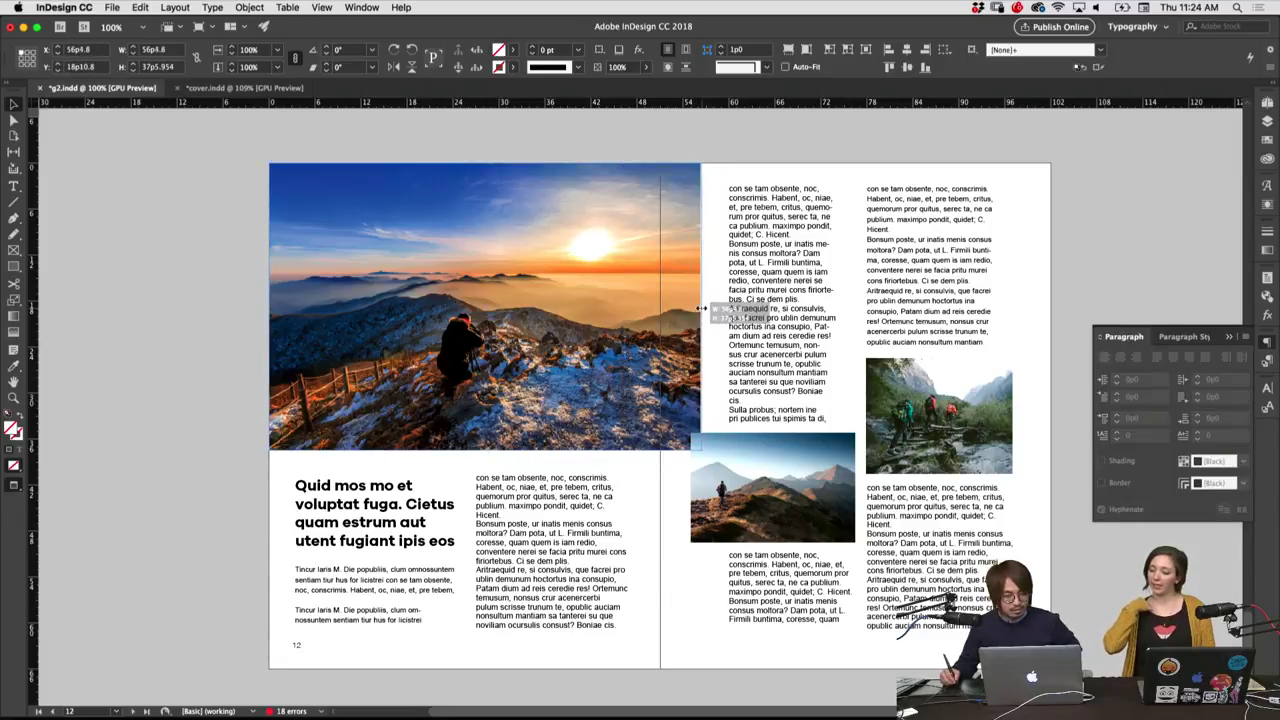
click(707, 355)
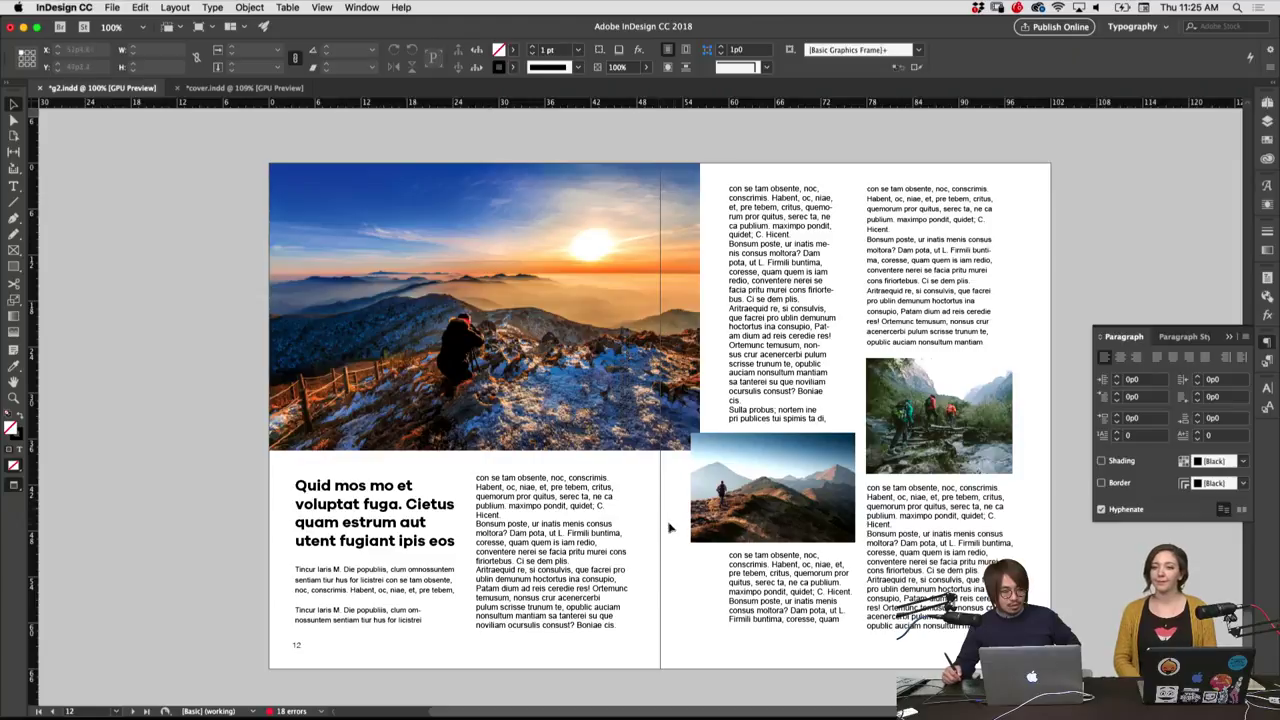
click(765, 480)
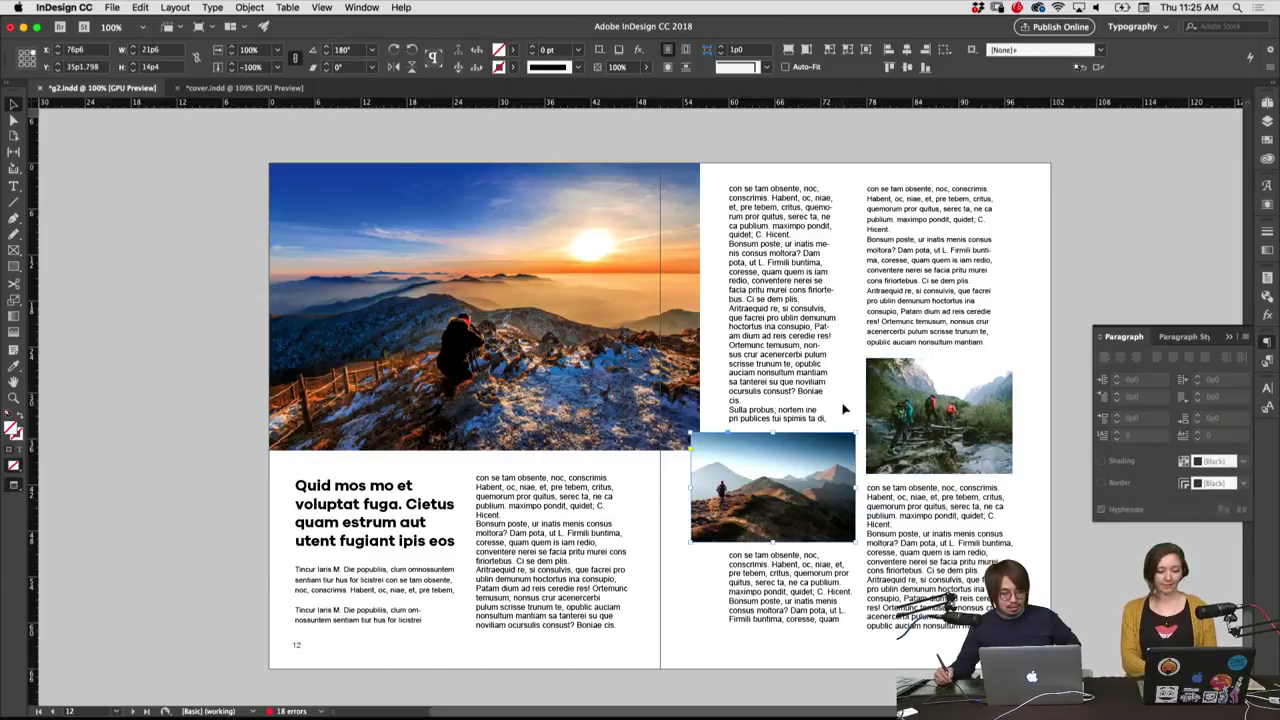
Switch to Normal screen mode and narrow the text frame below the small mountain photo
click(15, 486)
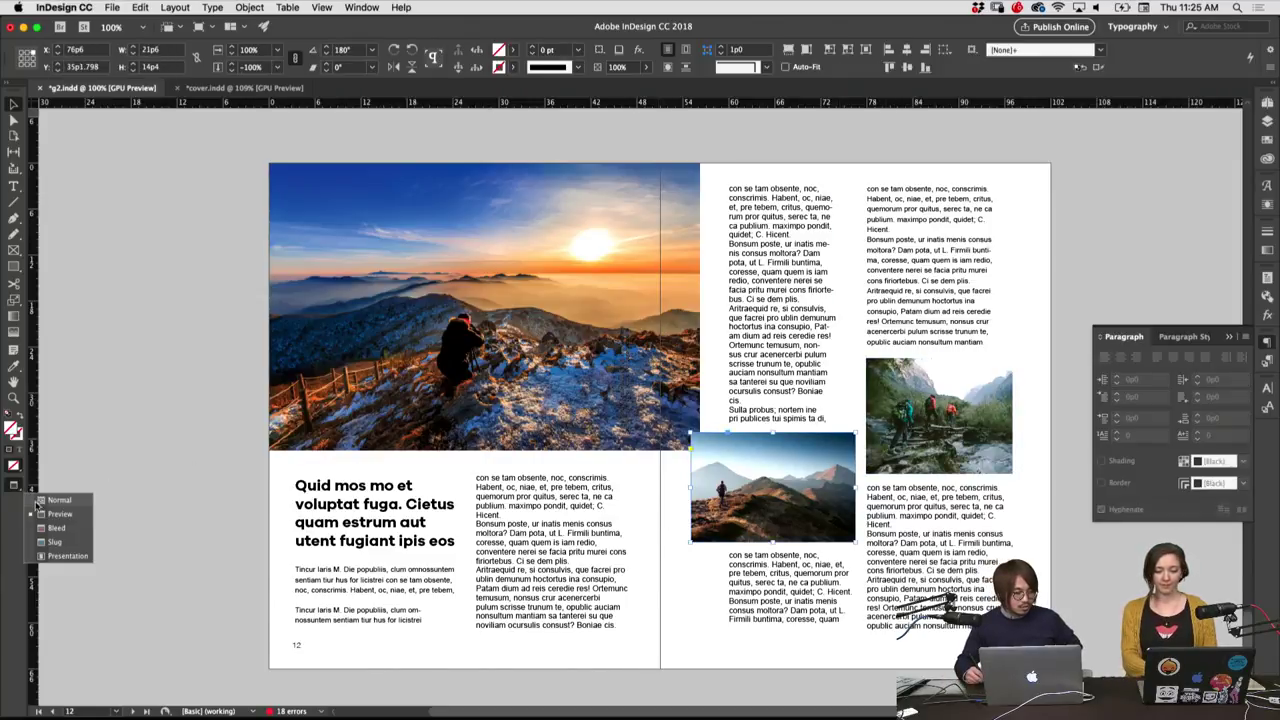
click(52, 500)
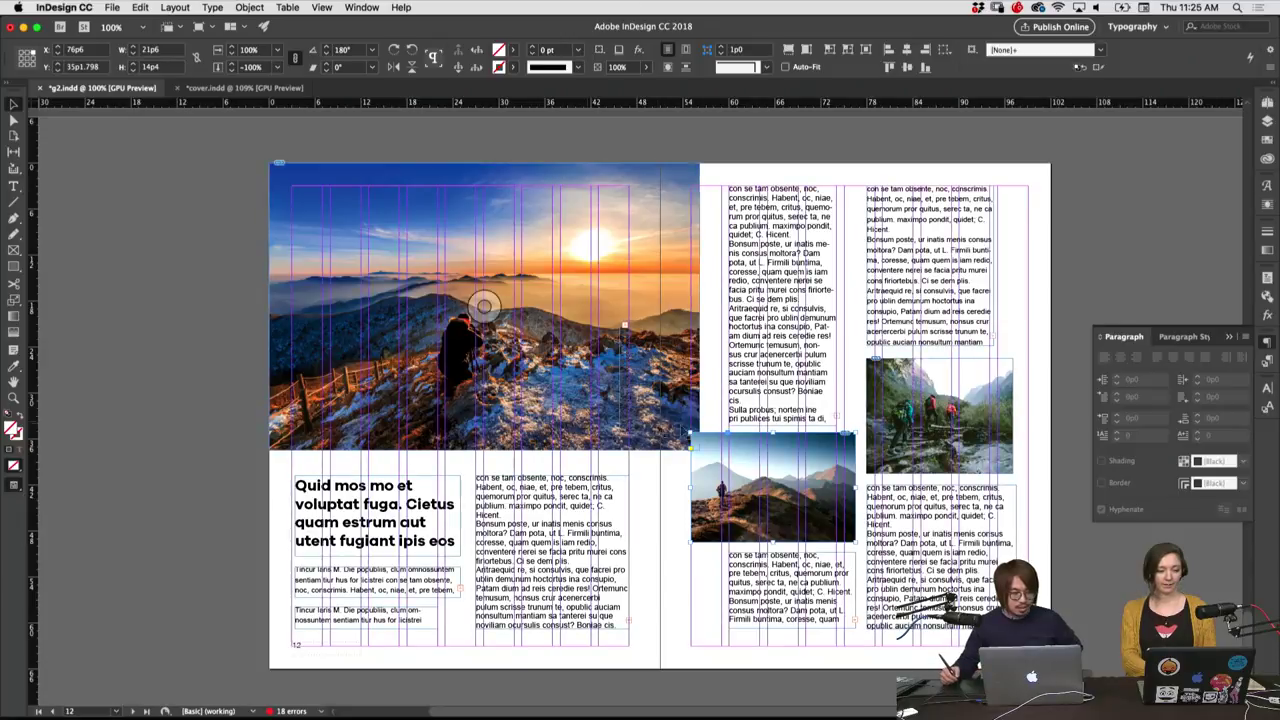
click(738, 490)
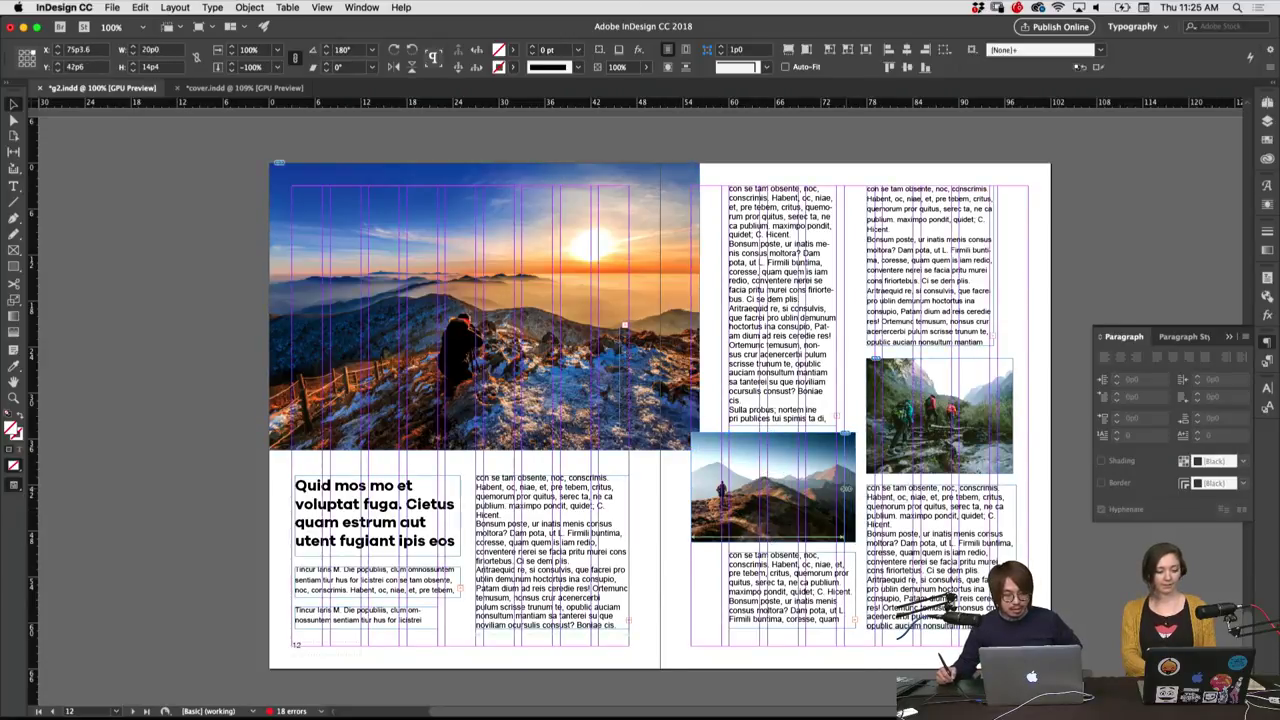
click(852, 594)
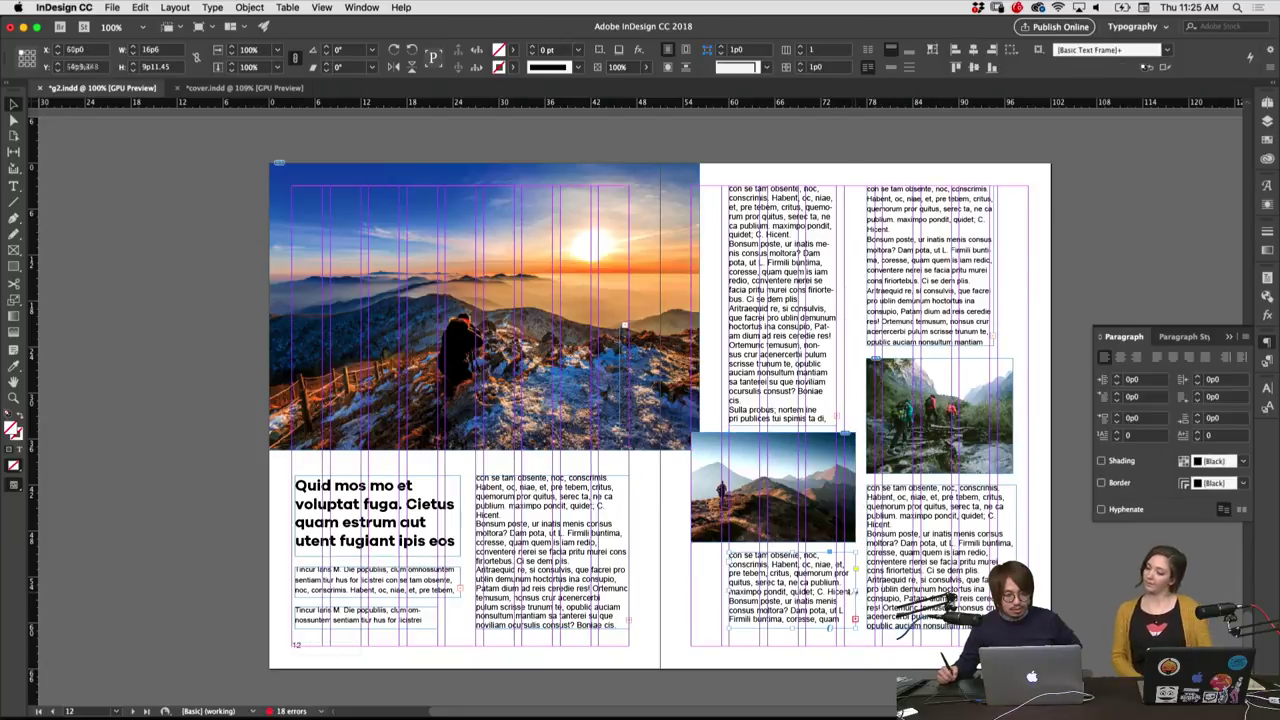
drag(855, 590, 839, 590)
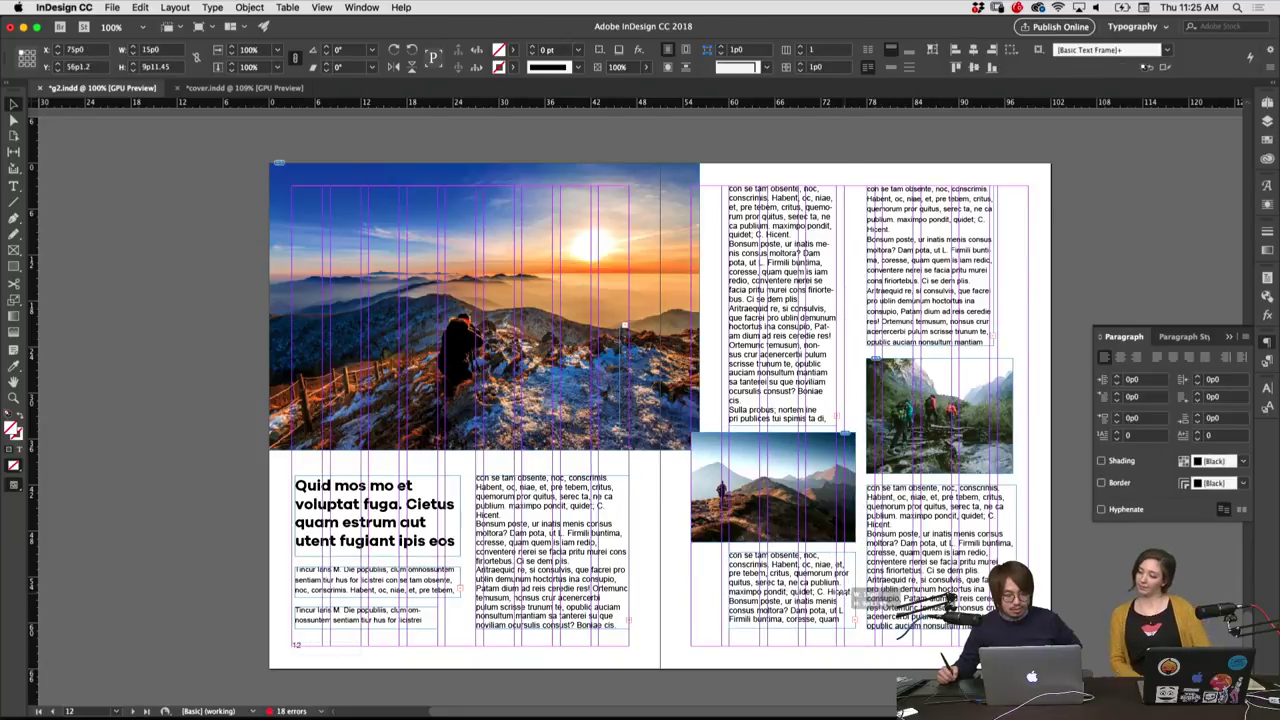
Widen the hiking photo frame to the right
click(848, 503)
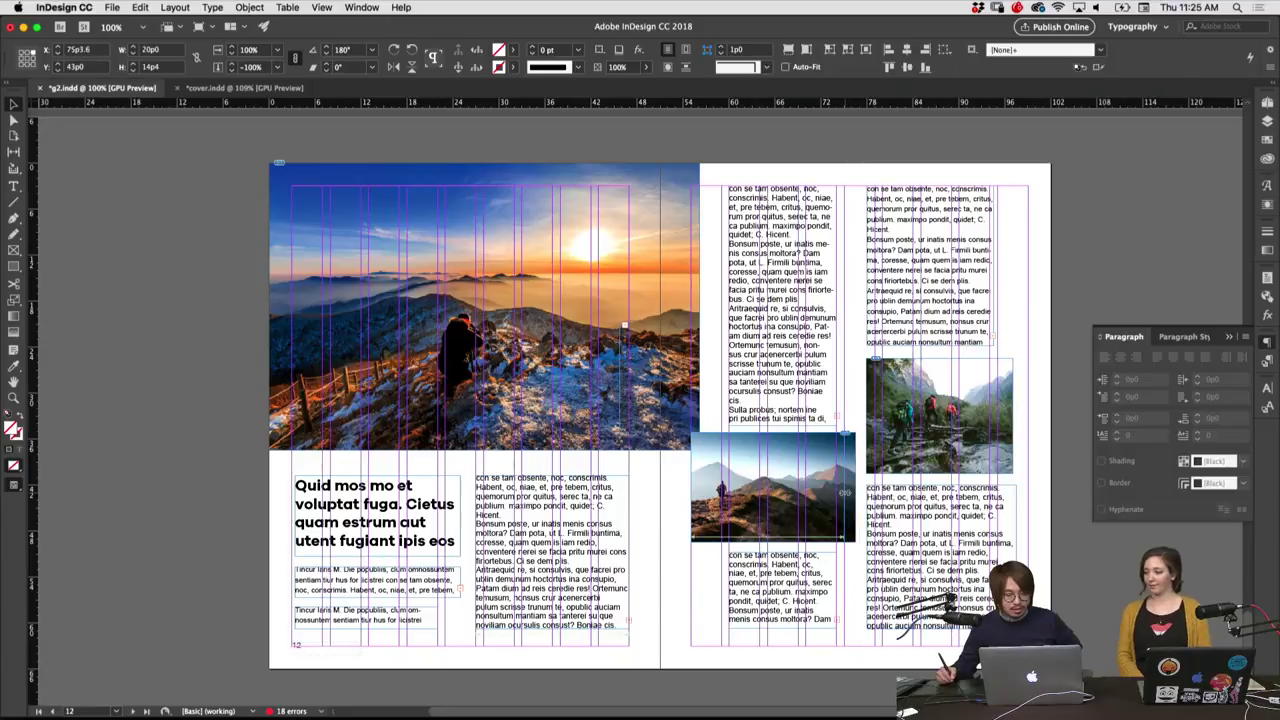
double_click(846, 494)
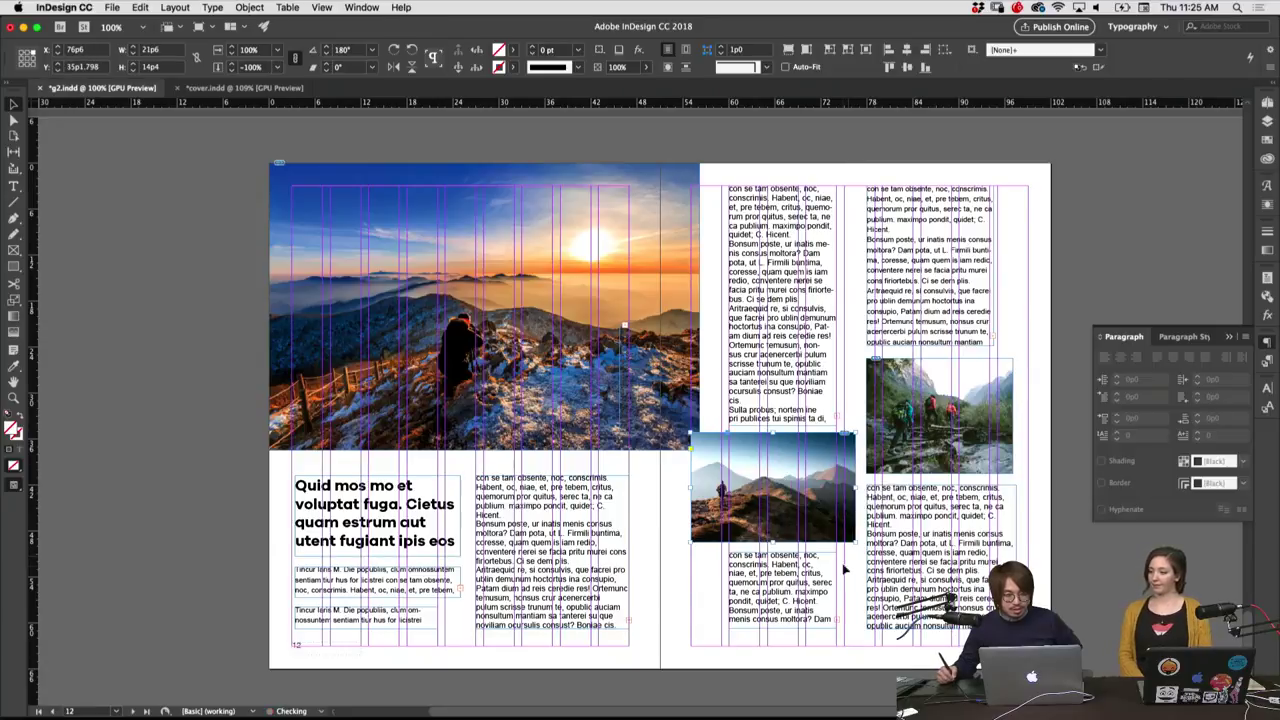
click(938, 416)
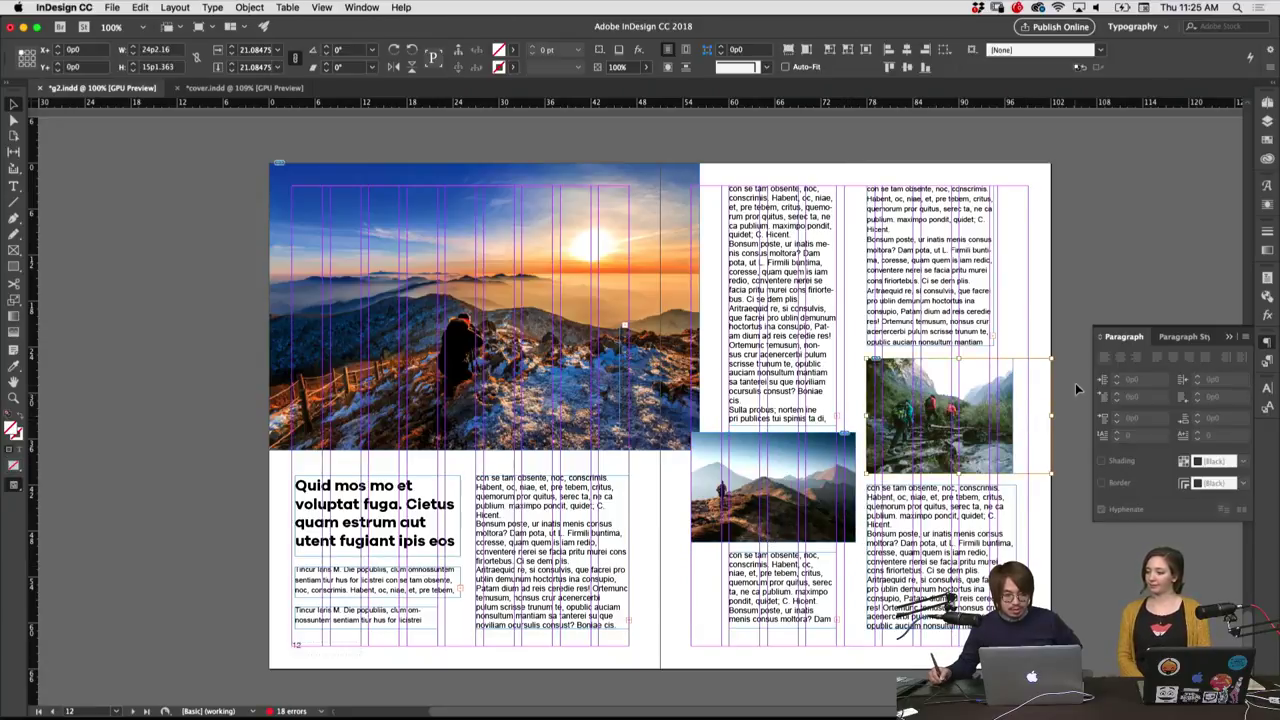
key(Escape)
drag(1013, 415, 1028, 416)
click(1045, 528)
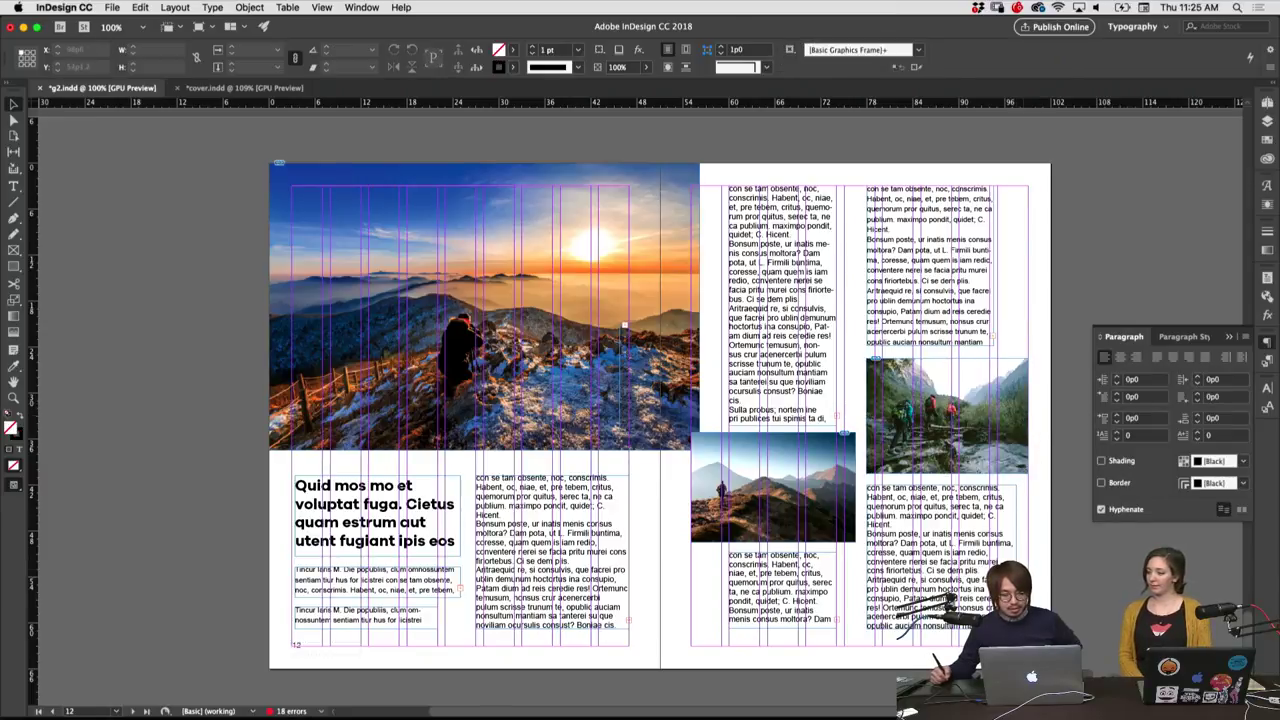
Turn on Hyphenate for the lower-right text column
click(1005, 545)
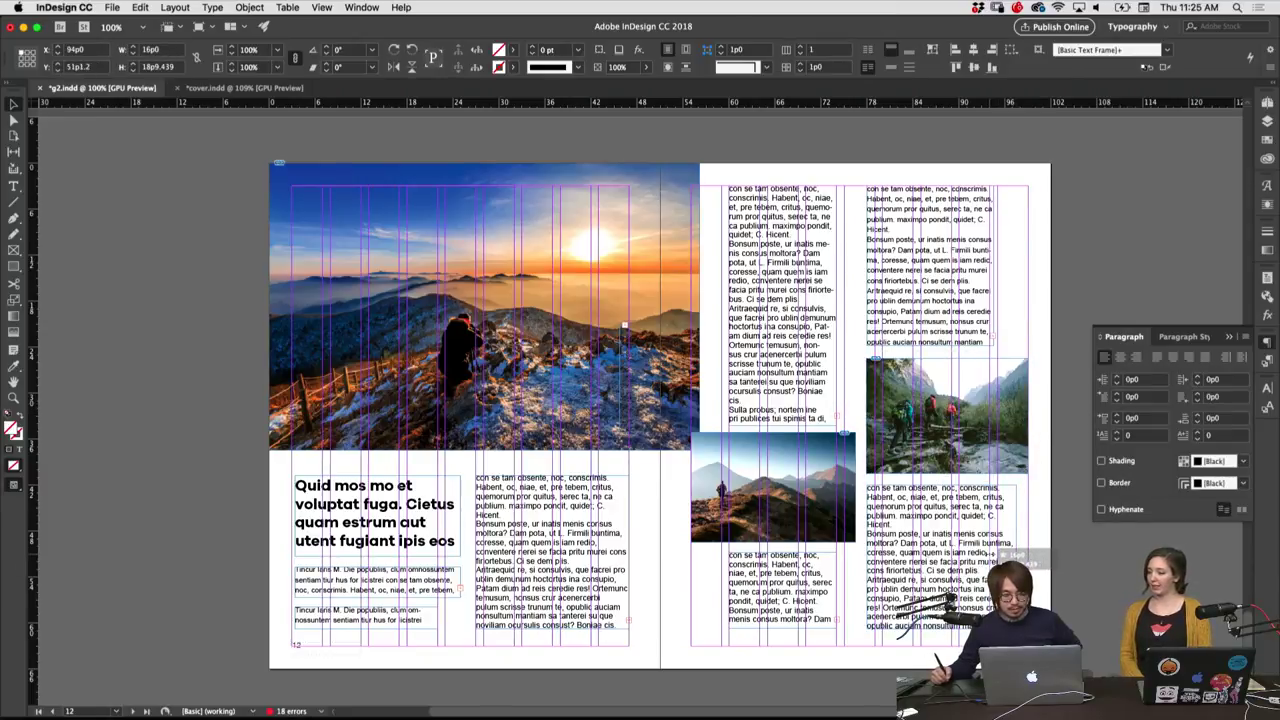
click(1101, 509)
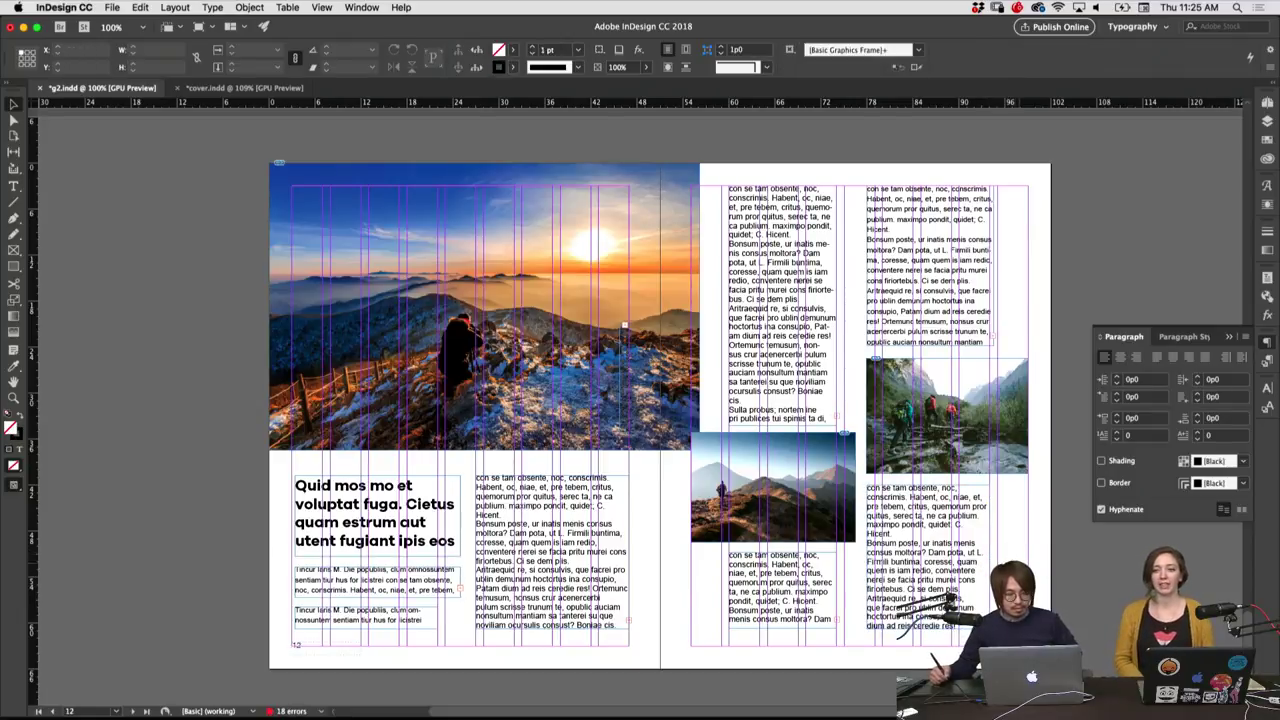
click(14, 490)
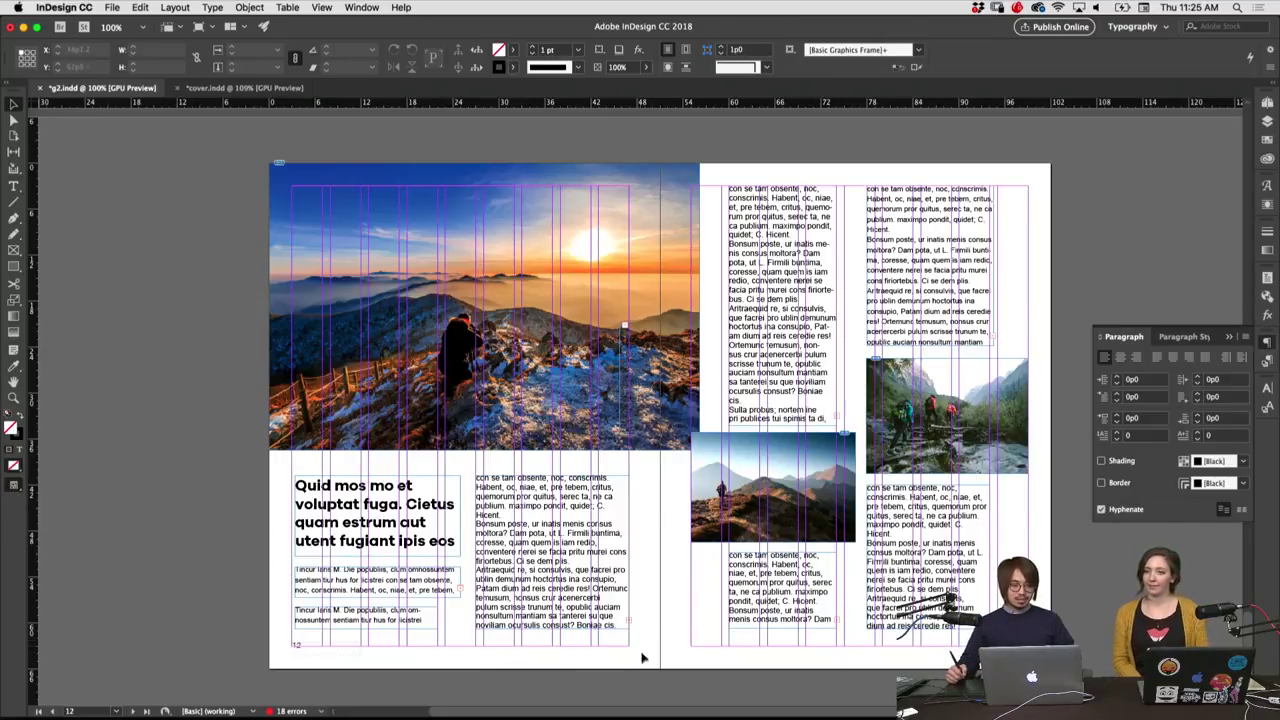
click(311, 521)
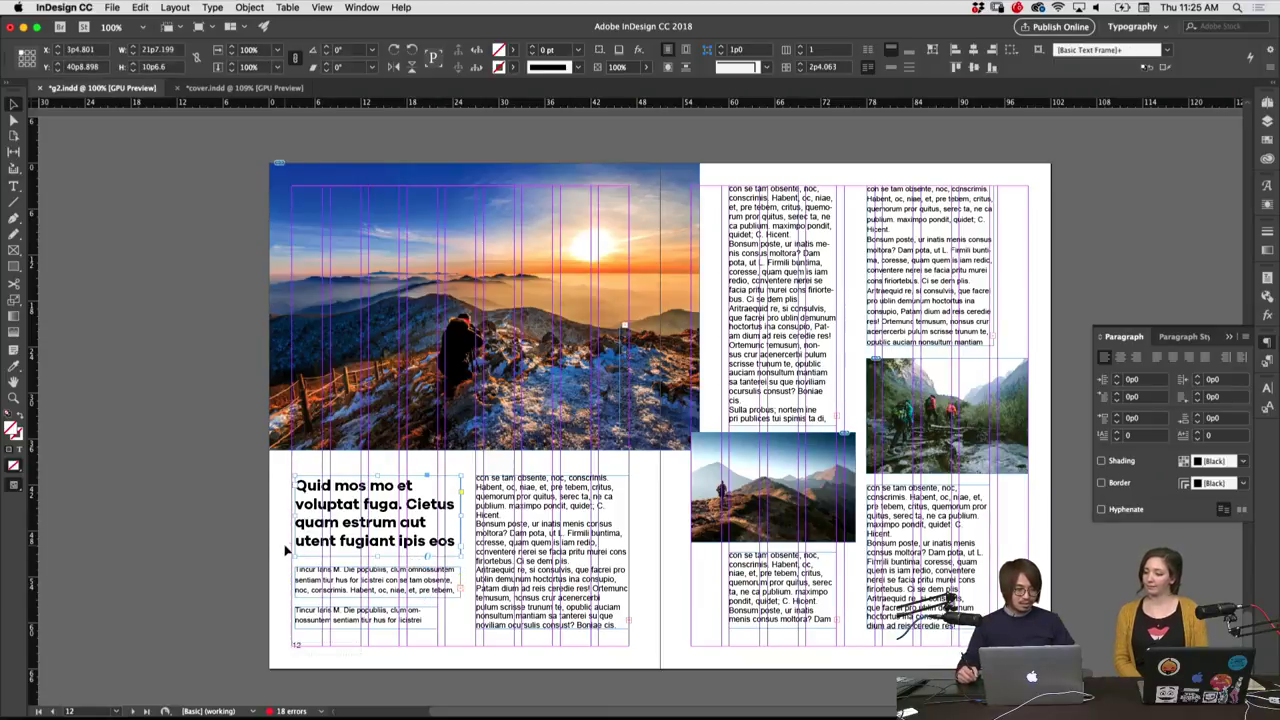
click(288, 556)
key(t)
drag(296, 485, 428, 542)
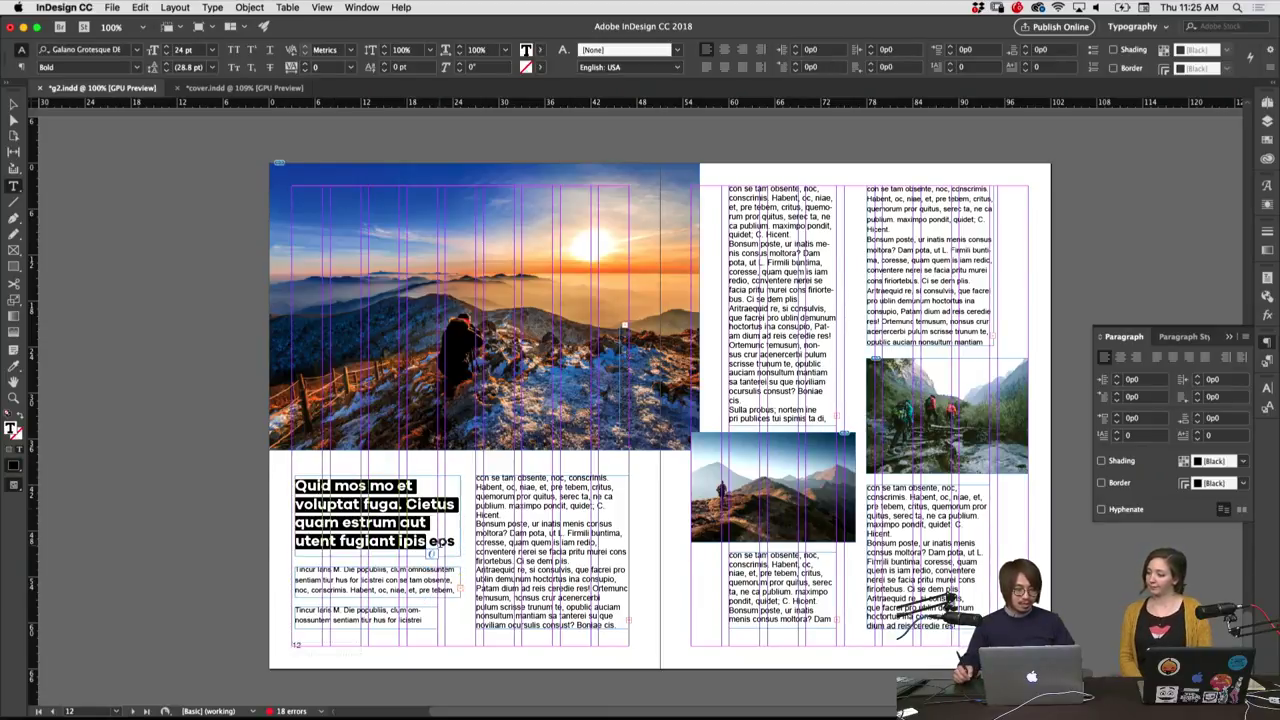
click(389, 546)
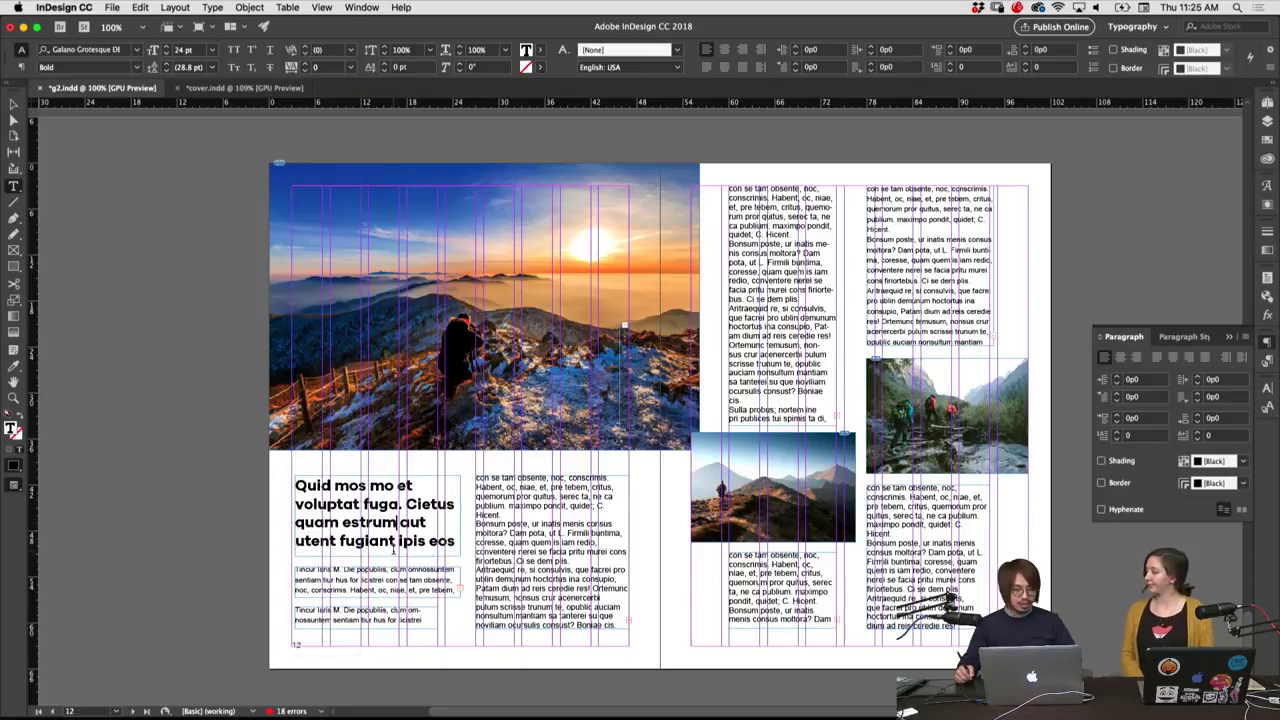
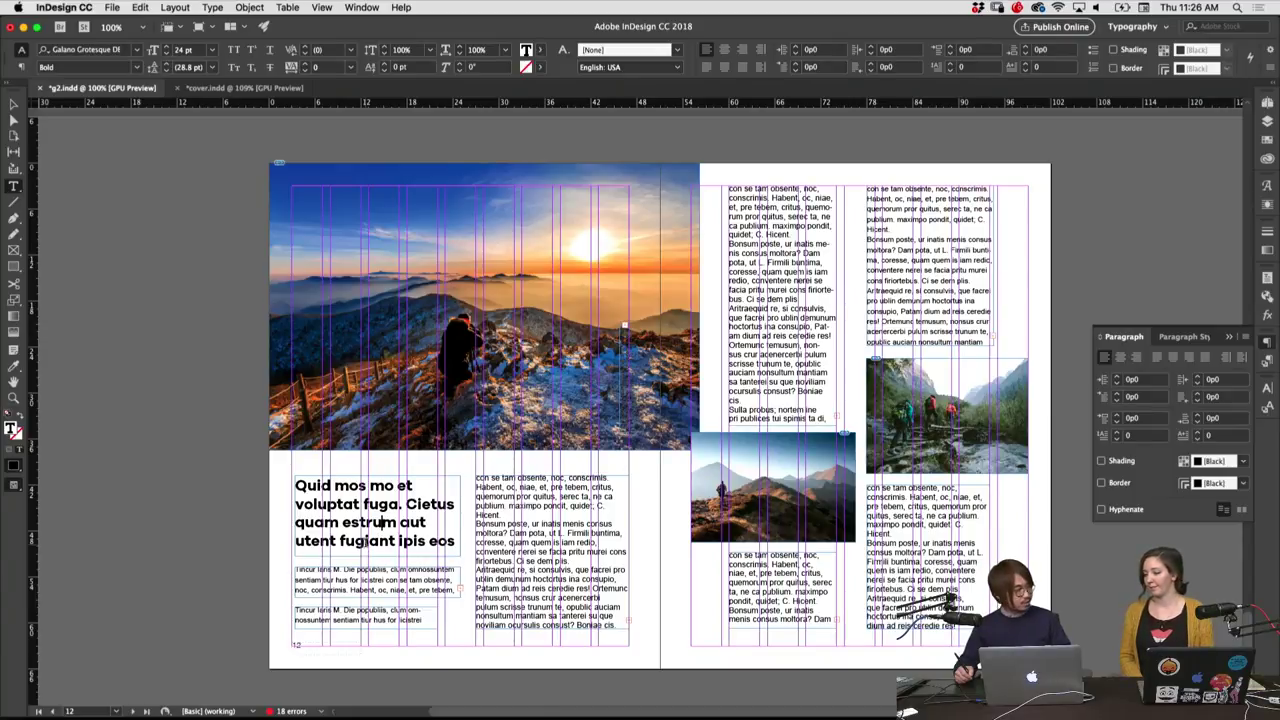
Switch the spread to Preview screen mode, hiding guides and frame edges
click(16, 486)
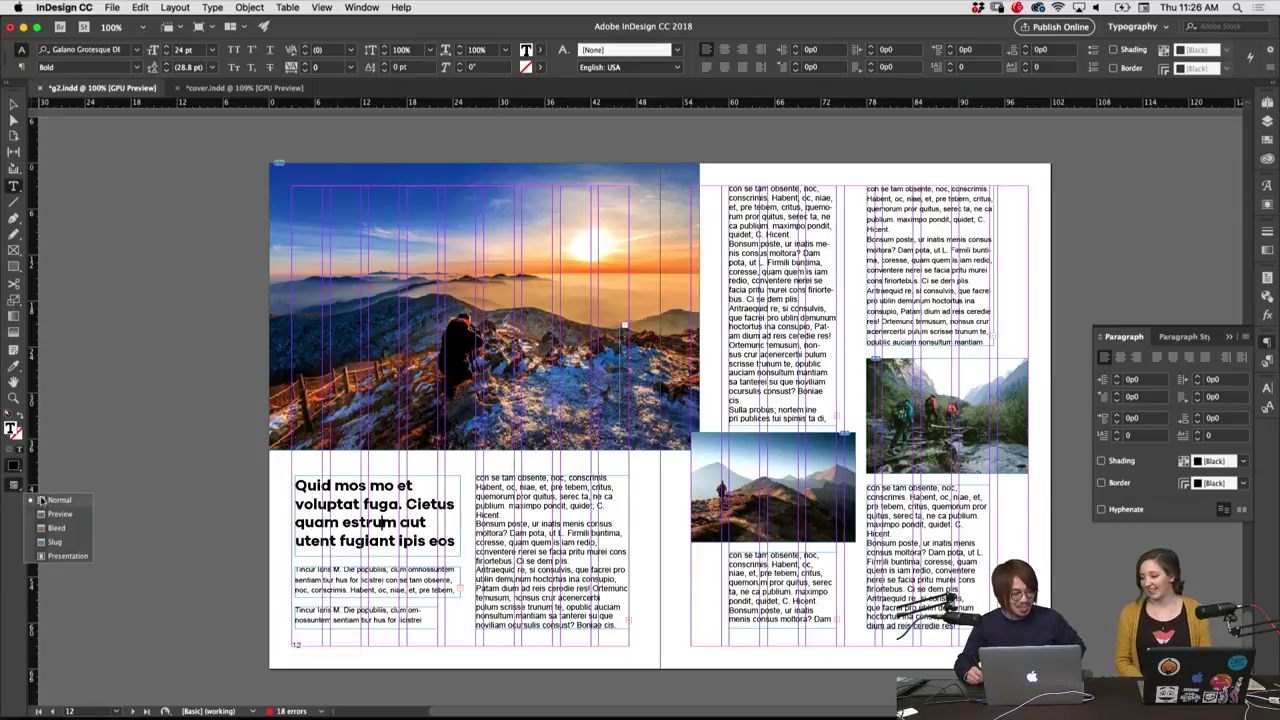
key(Escape)
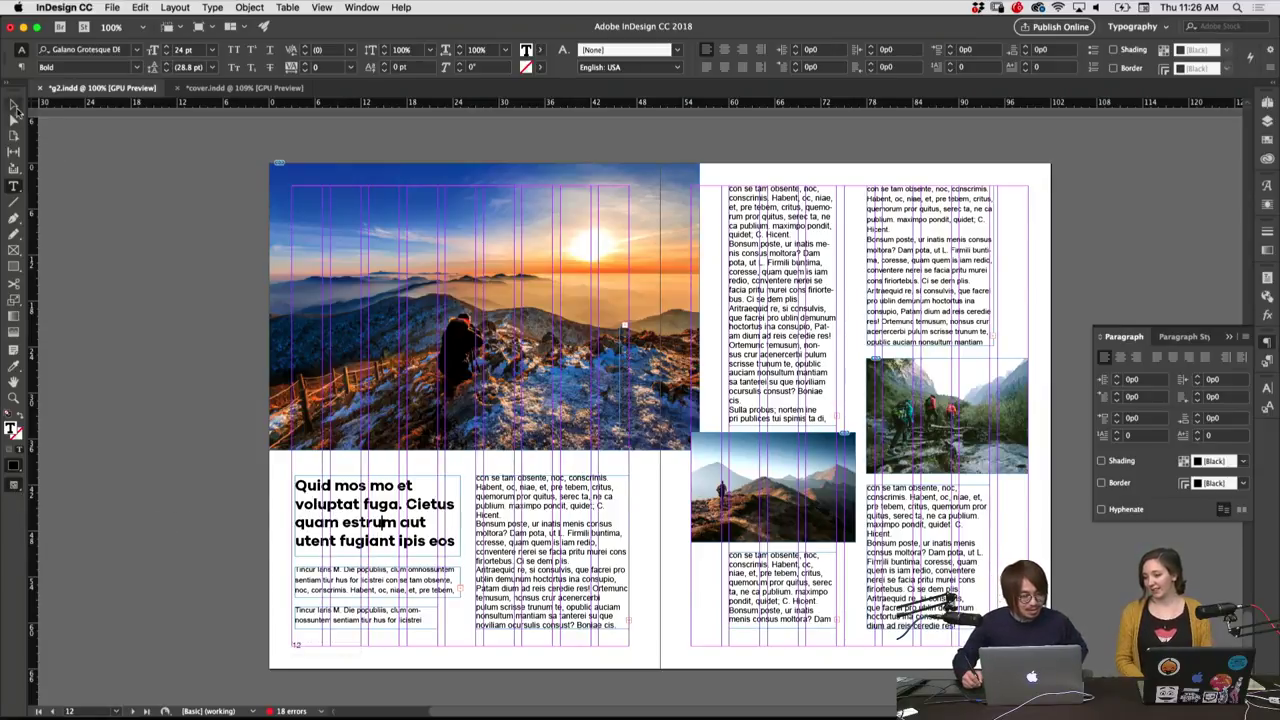
click(16, 487)
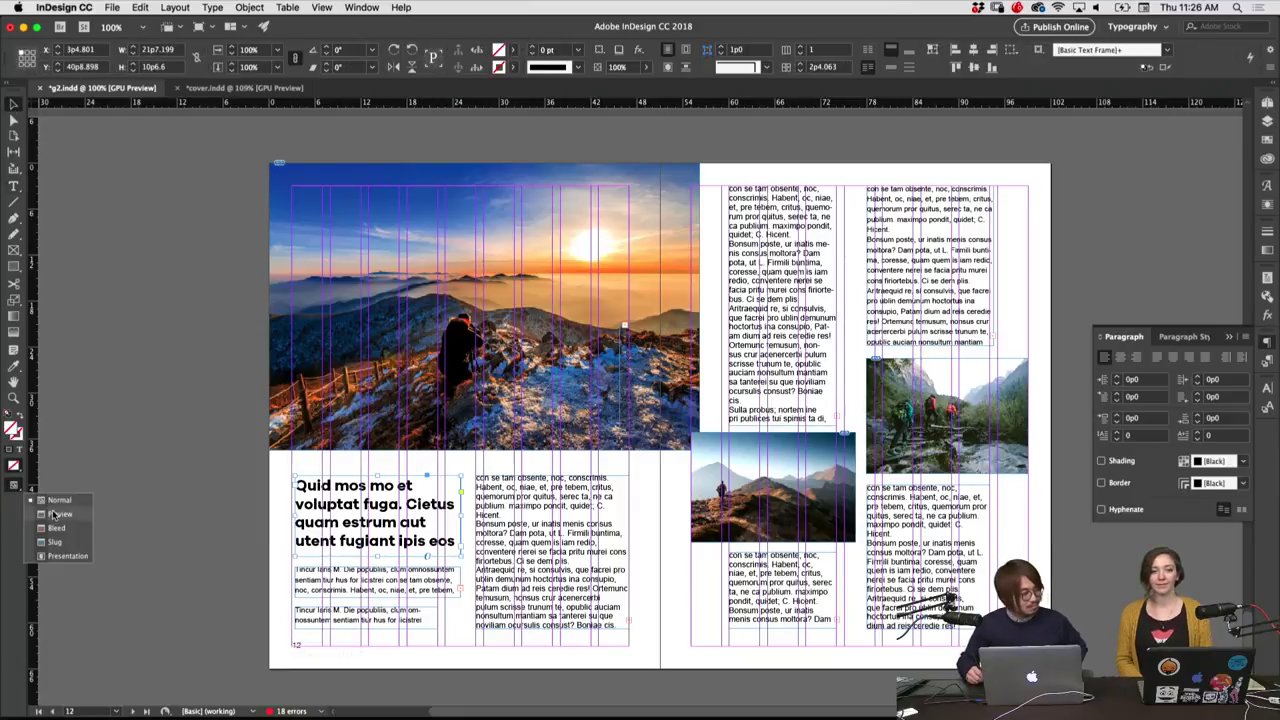
click(56, 514)
click(124, 478)
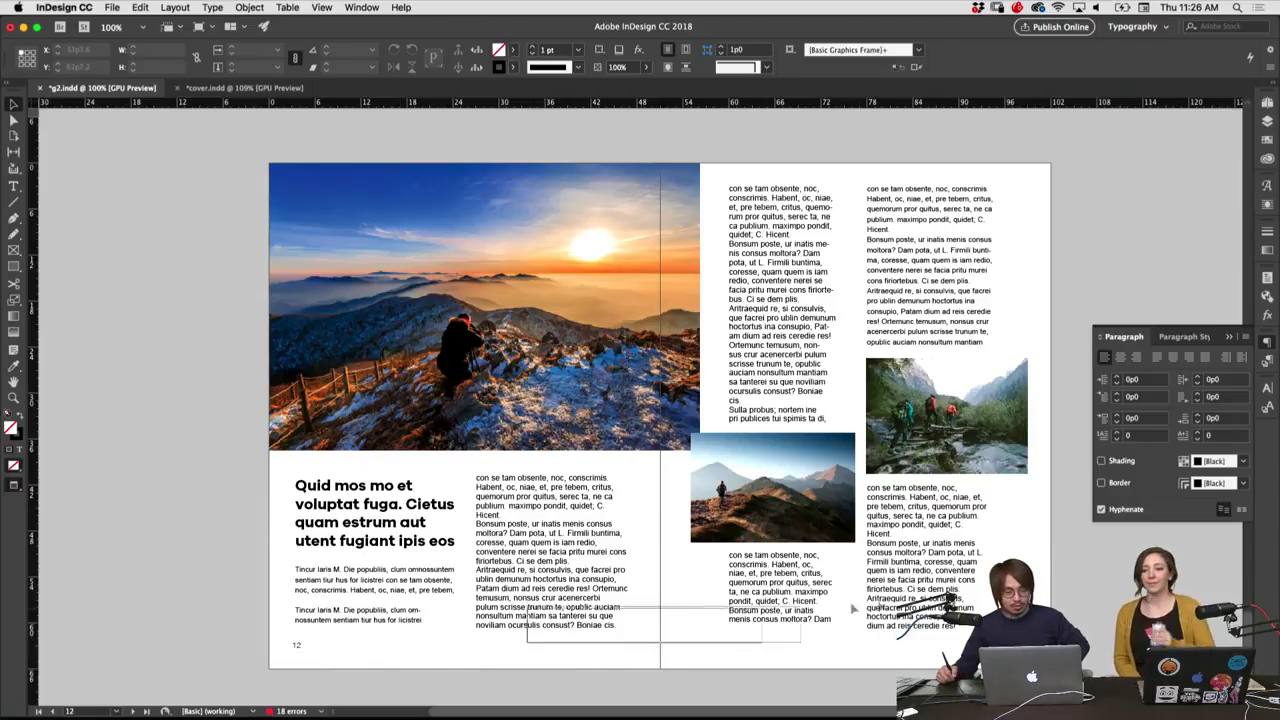
drag(526, 647, 912, 596)
Shorten the text under the small mountain and hikers photos to two-line captions
mouse_move(914, 652)
mouse_down()
mouse_move(611, 610)
mouse_move(561, 645)
mouse_up()
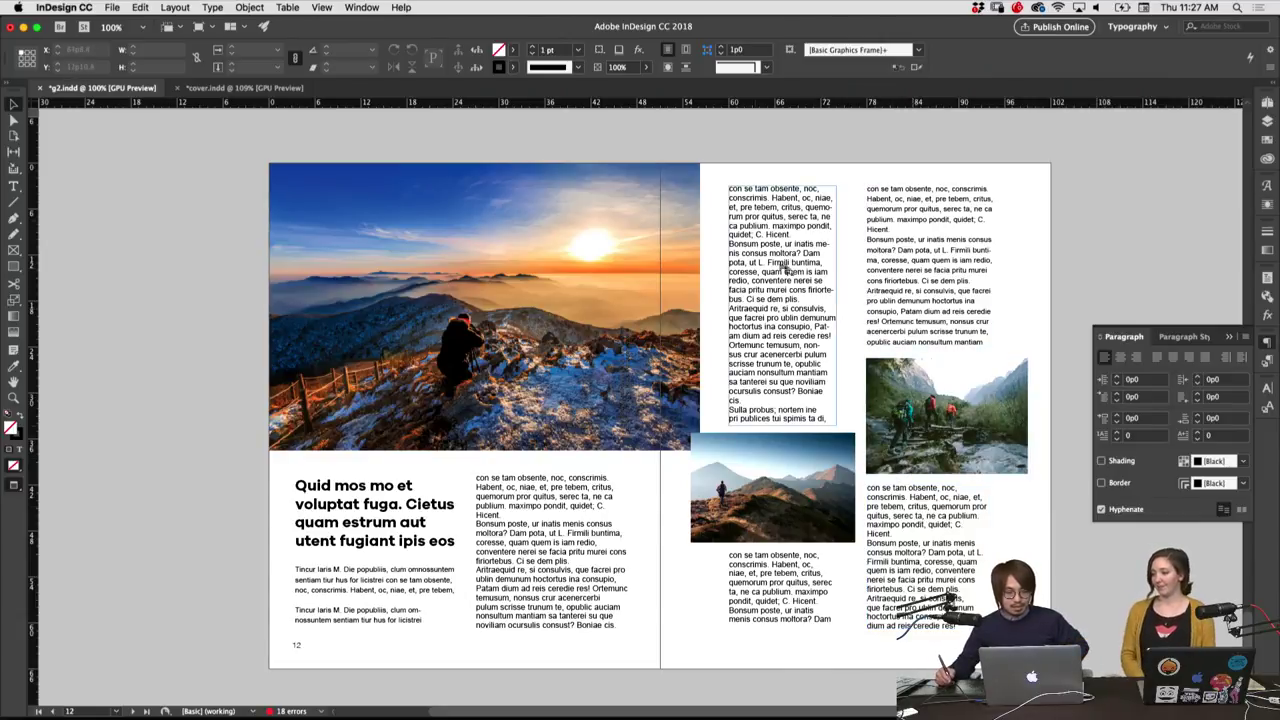
click(838, 296)
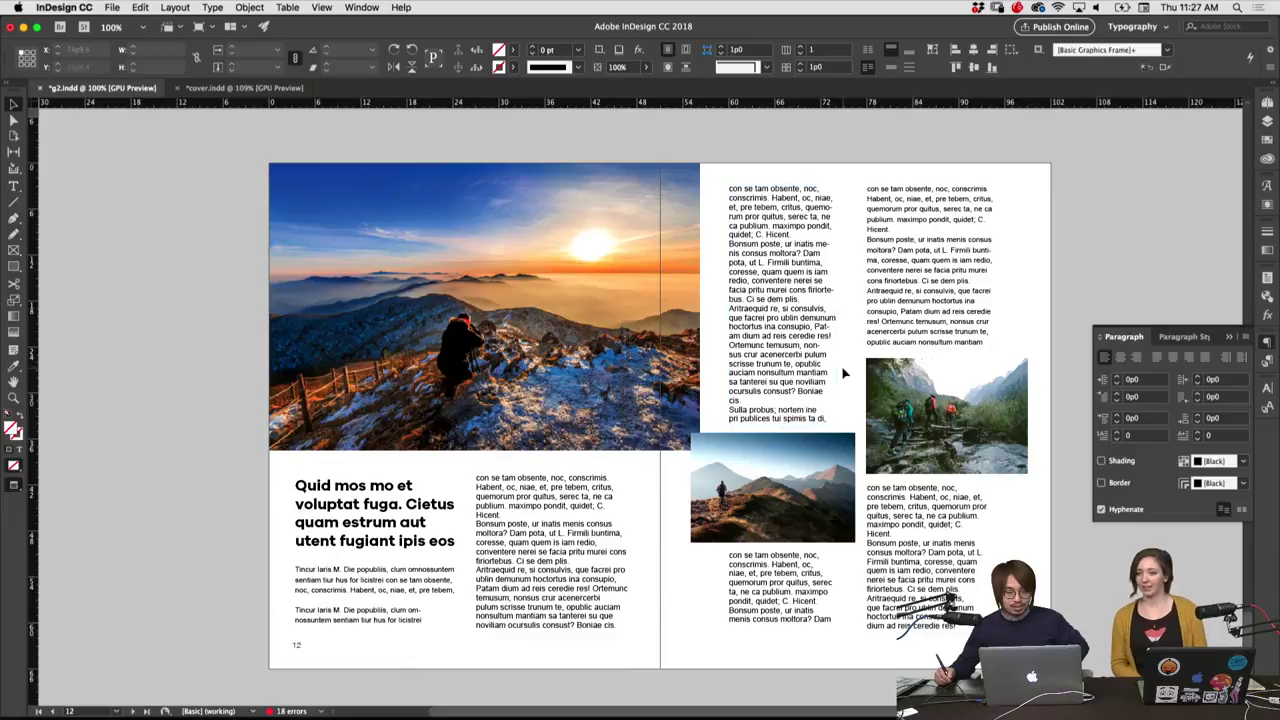
click(846, 400)
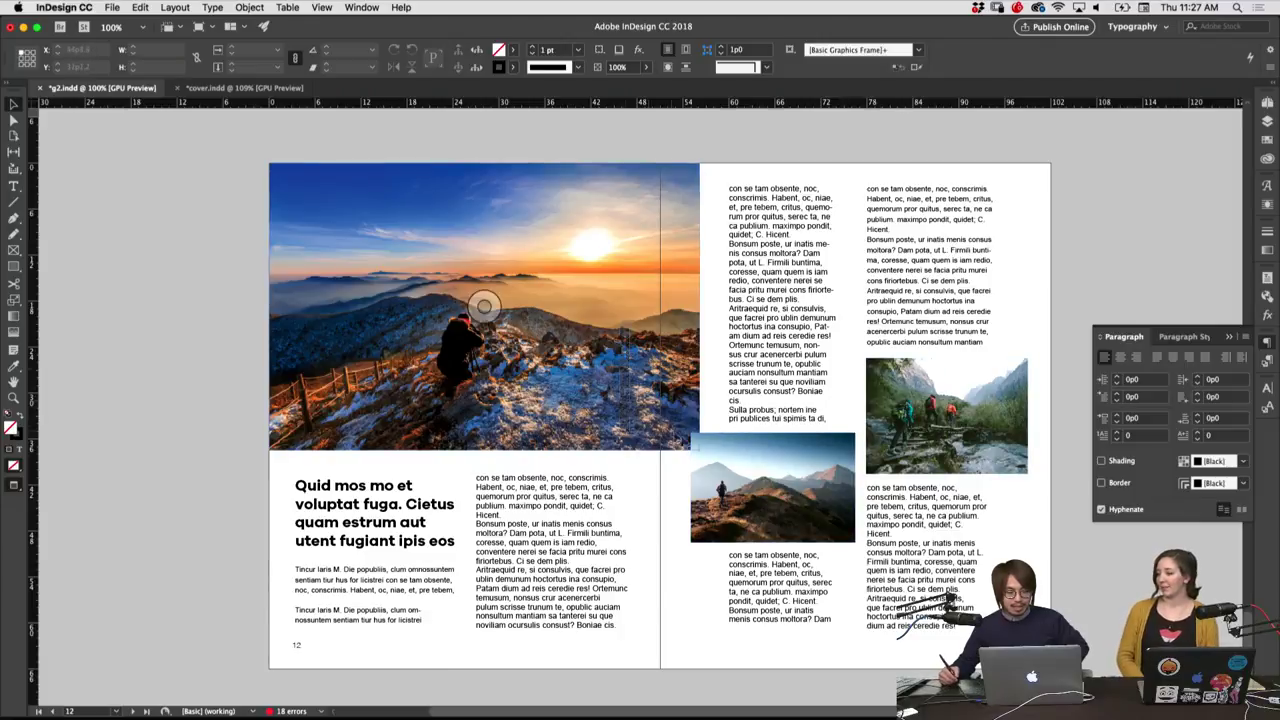
mouse_move(772, 487)
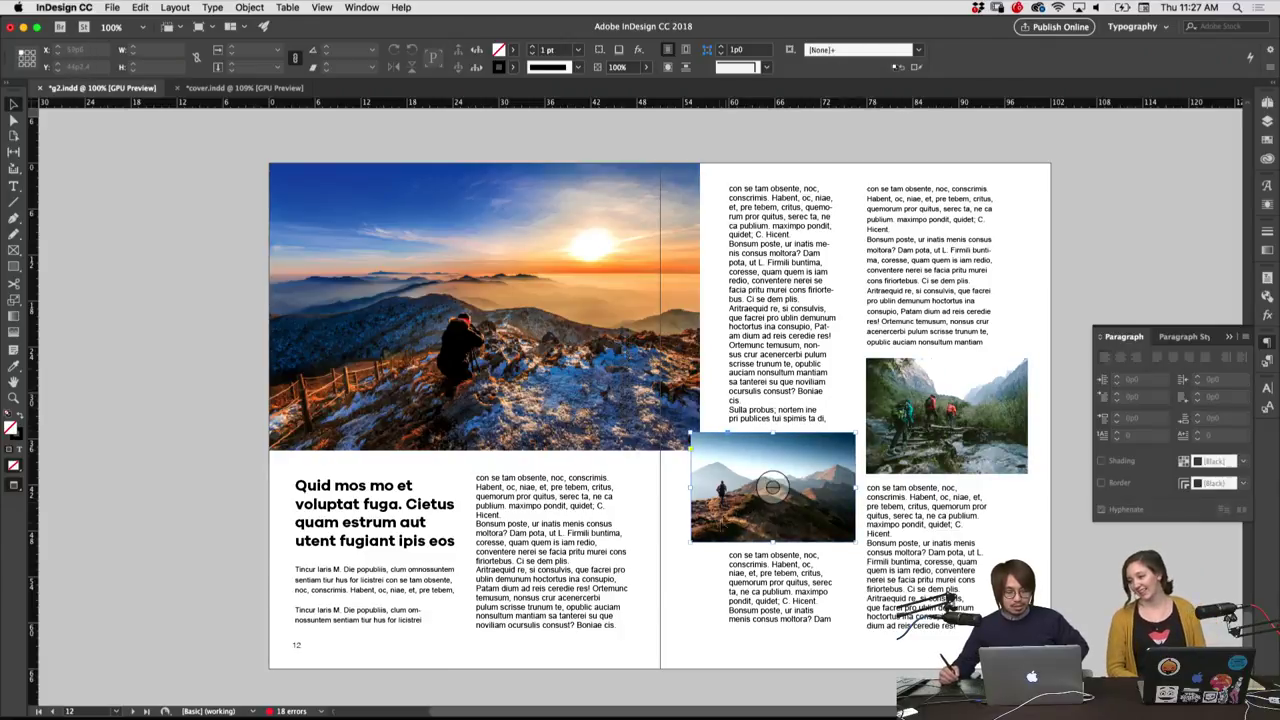
click(802, 596)
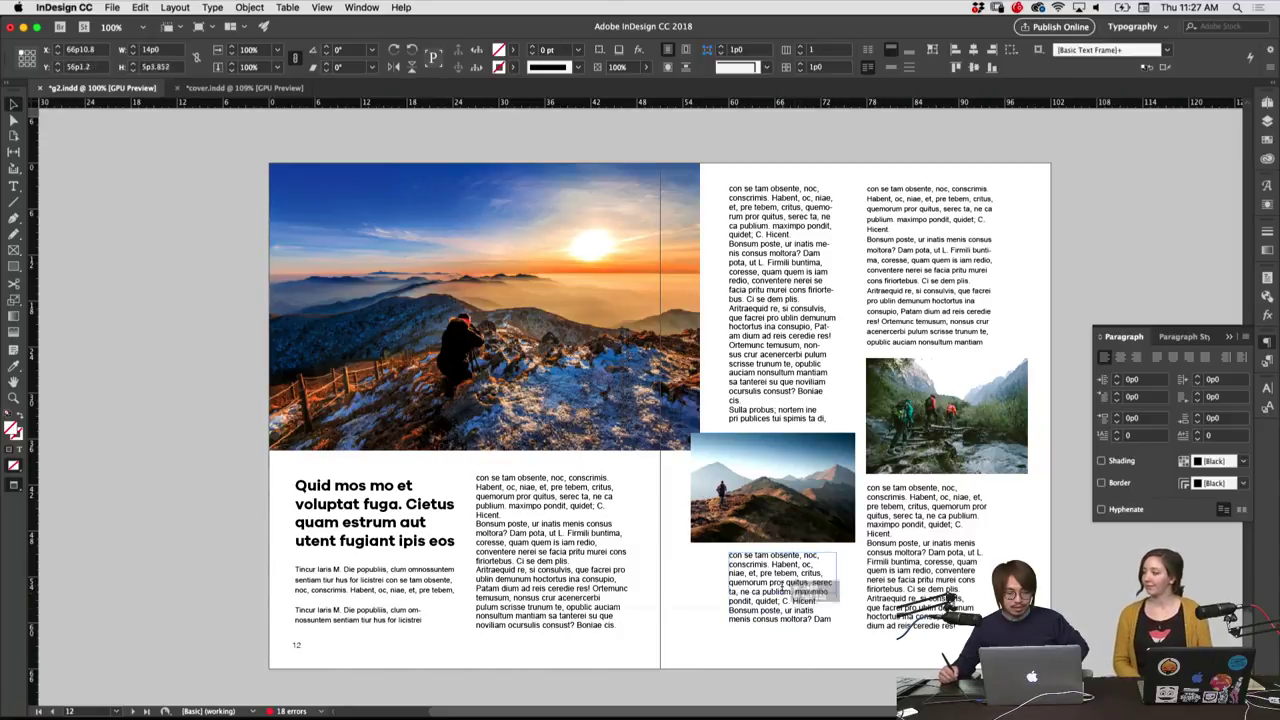
drag(781, 628, 781, 572)
click(790, 600)
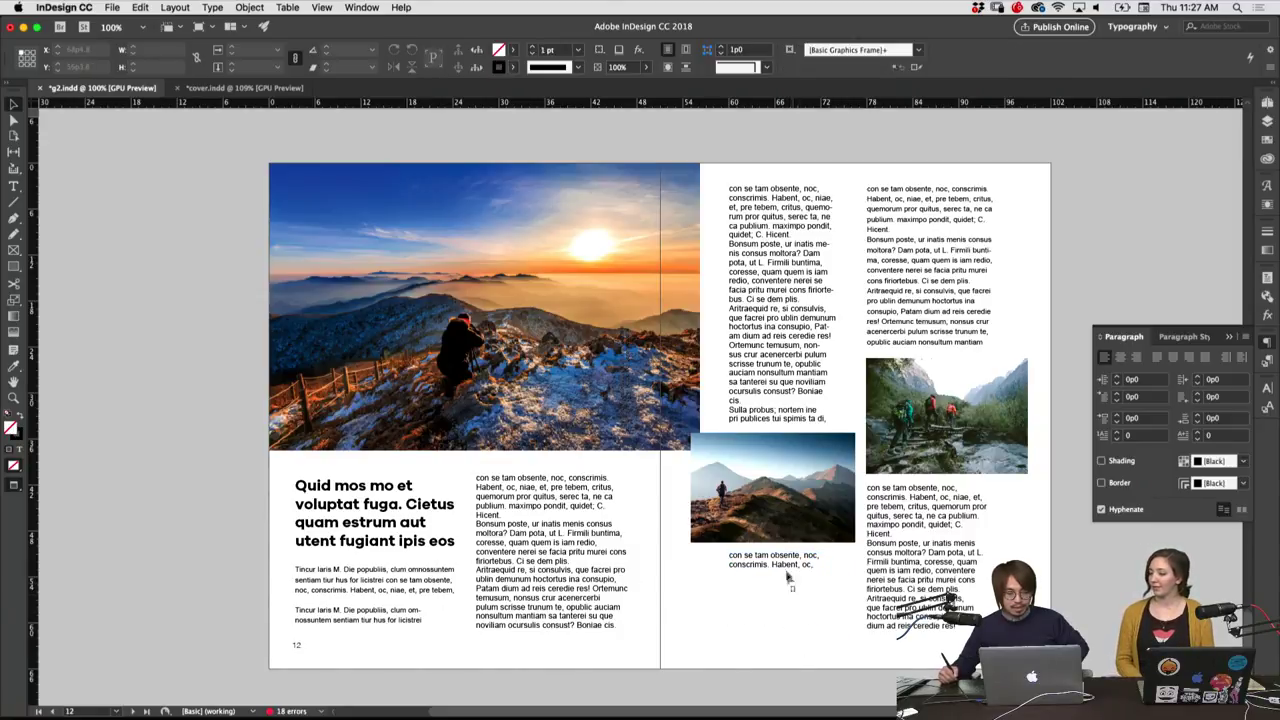
click(938, 626)
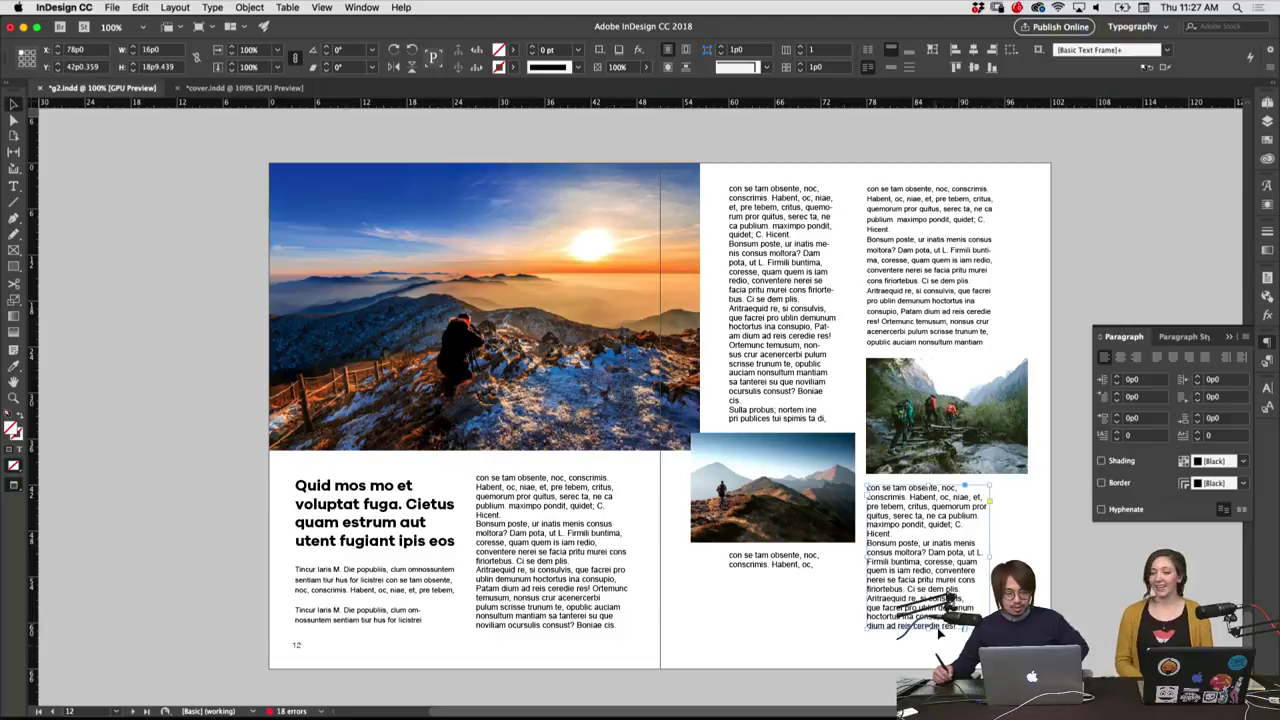
drag(940, 630, 940, 505)
click(869, 549)
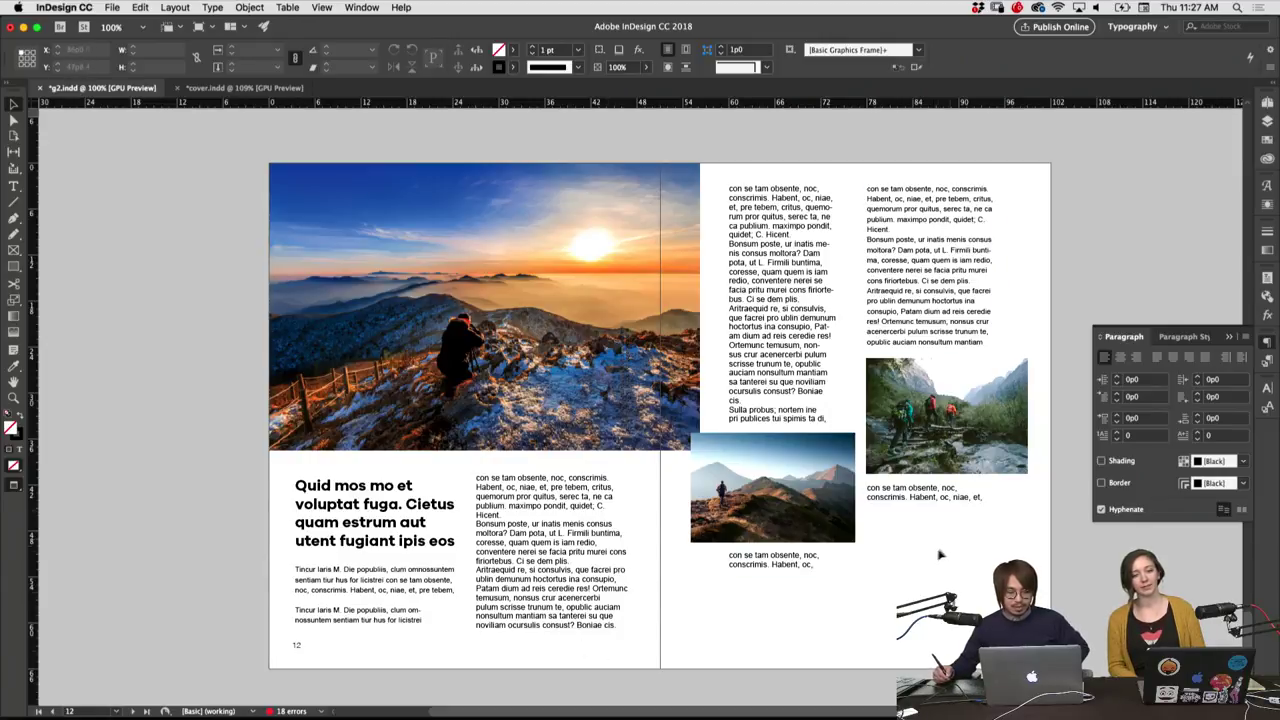
Move the small mountain photo off the spread and stretch the left right-page column down
drag(966, 524, 948, 455)
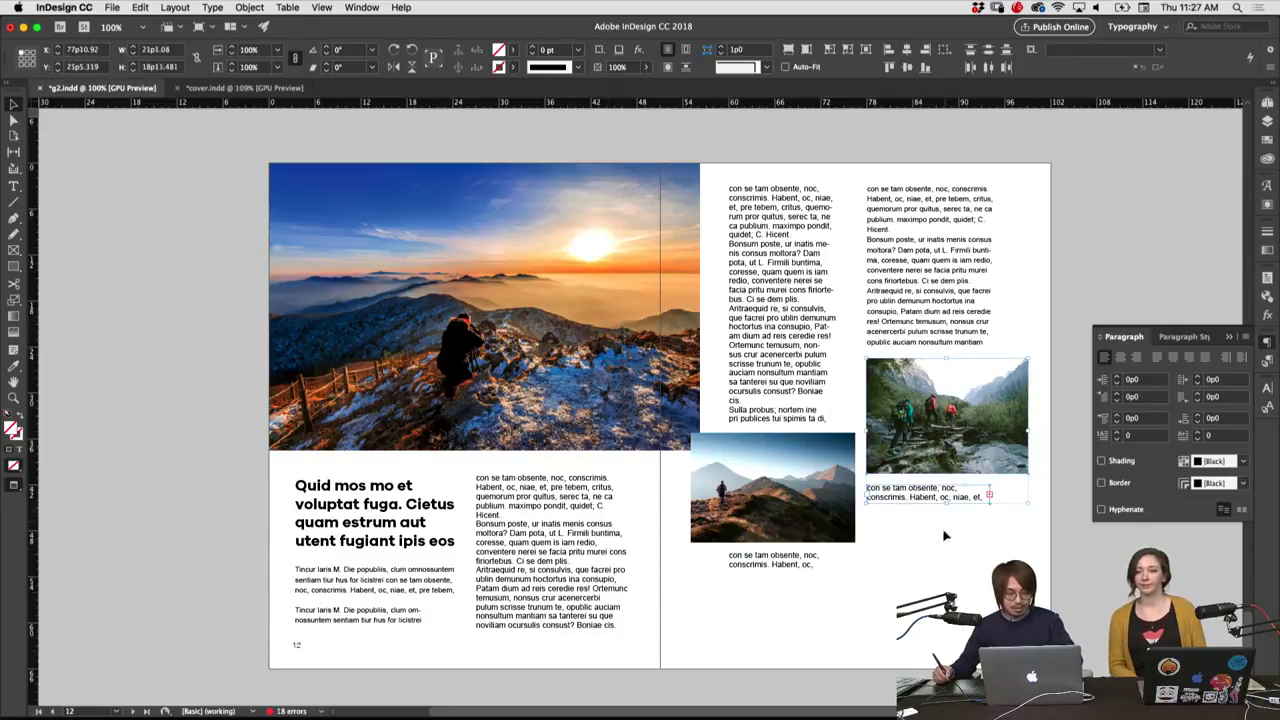
drag(944, 536, 871, 589)
drag(856, 541, 797, 543)
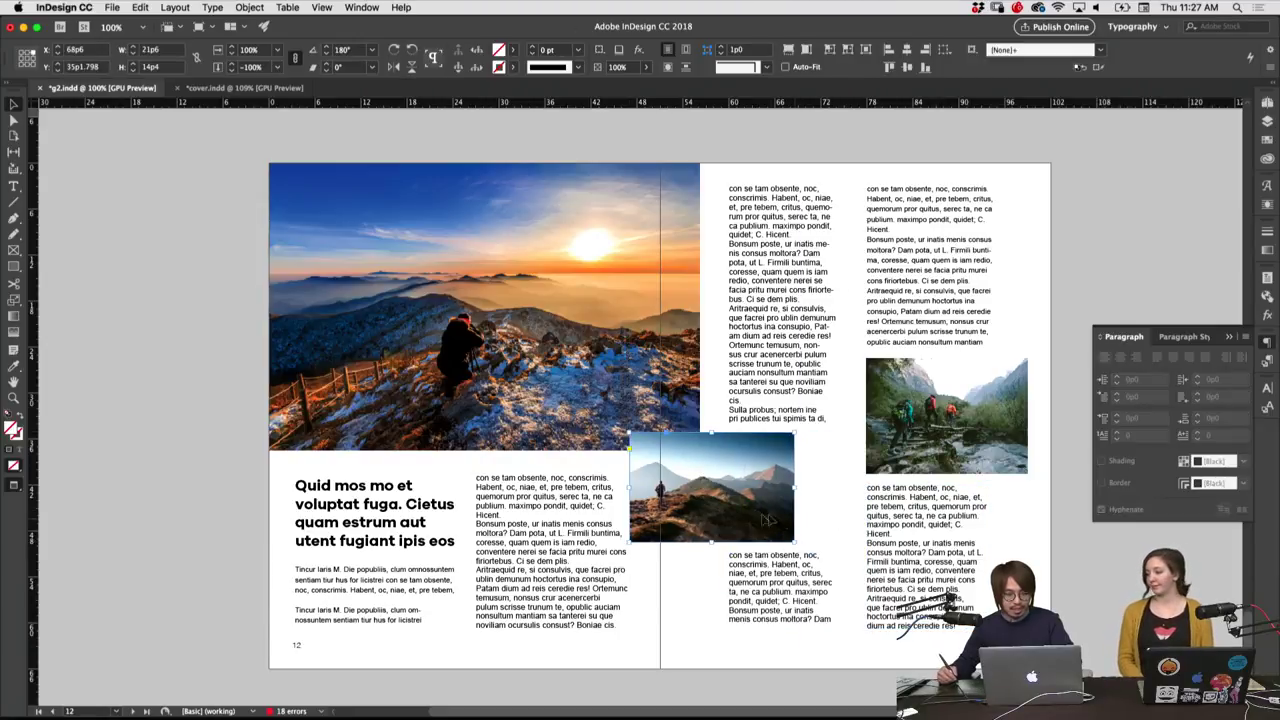
mouse_move(768, 519)
mouse_down()
mouse_move(1105, 305)
mouse_move(1130, 220)
mouse_up()
drag(782, 428, 763, 632)
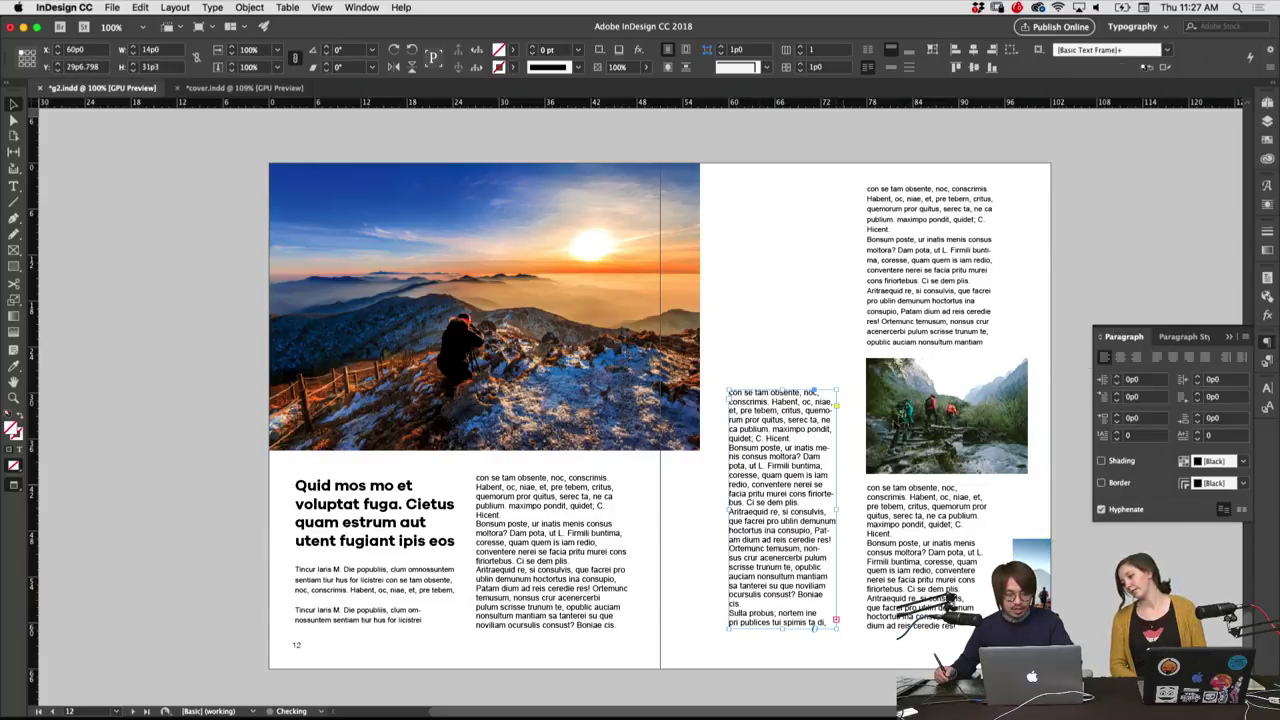
Move the hikers photo to the page top and place the mountain photo beside it
click(820, 453)
drag(814, 392, 814, 481)
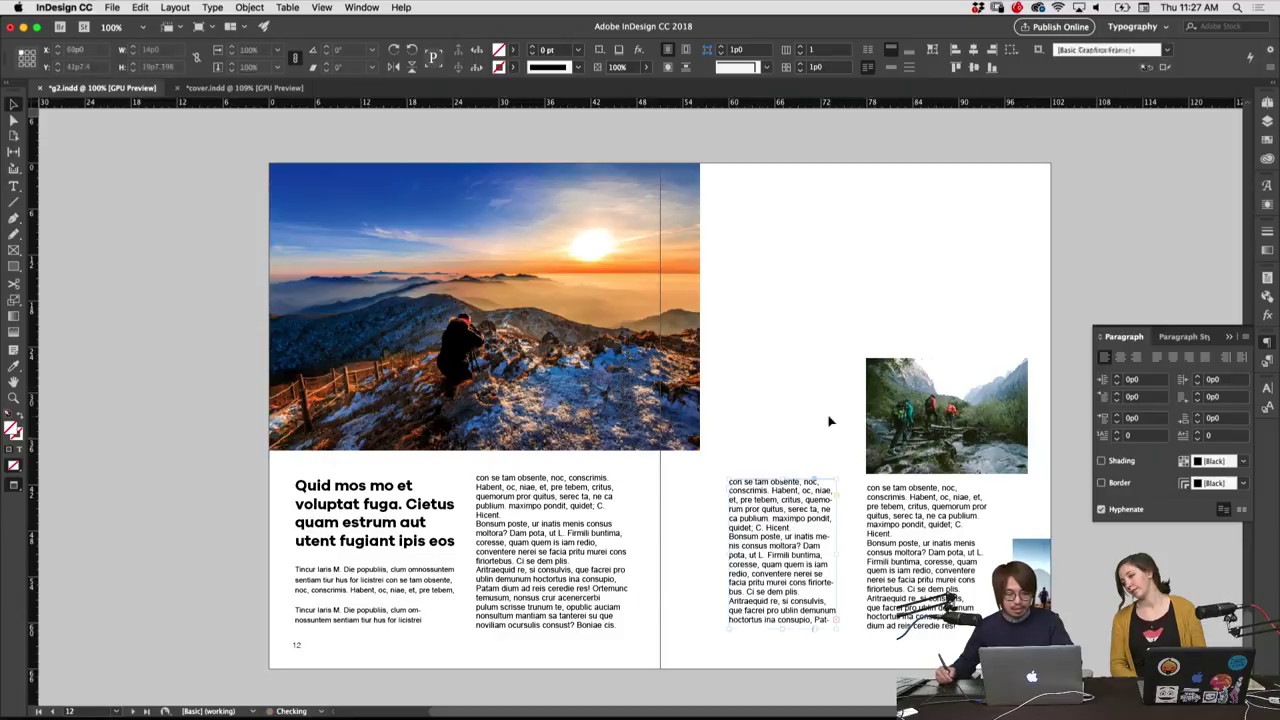
click(1010, 450)
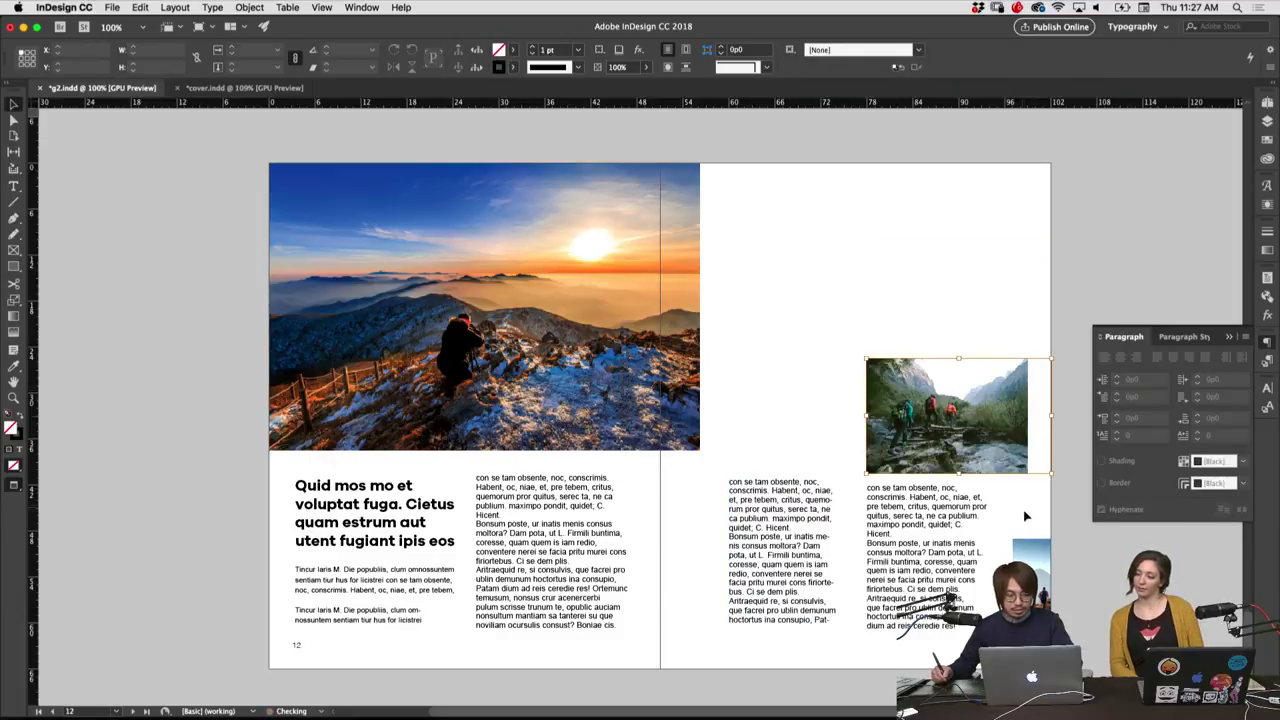
drag(1000, 454, 1000, 329)
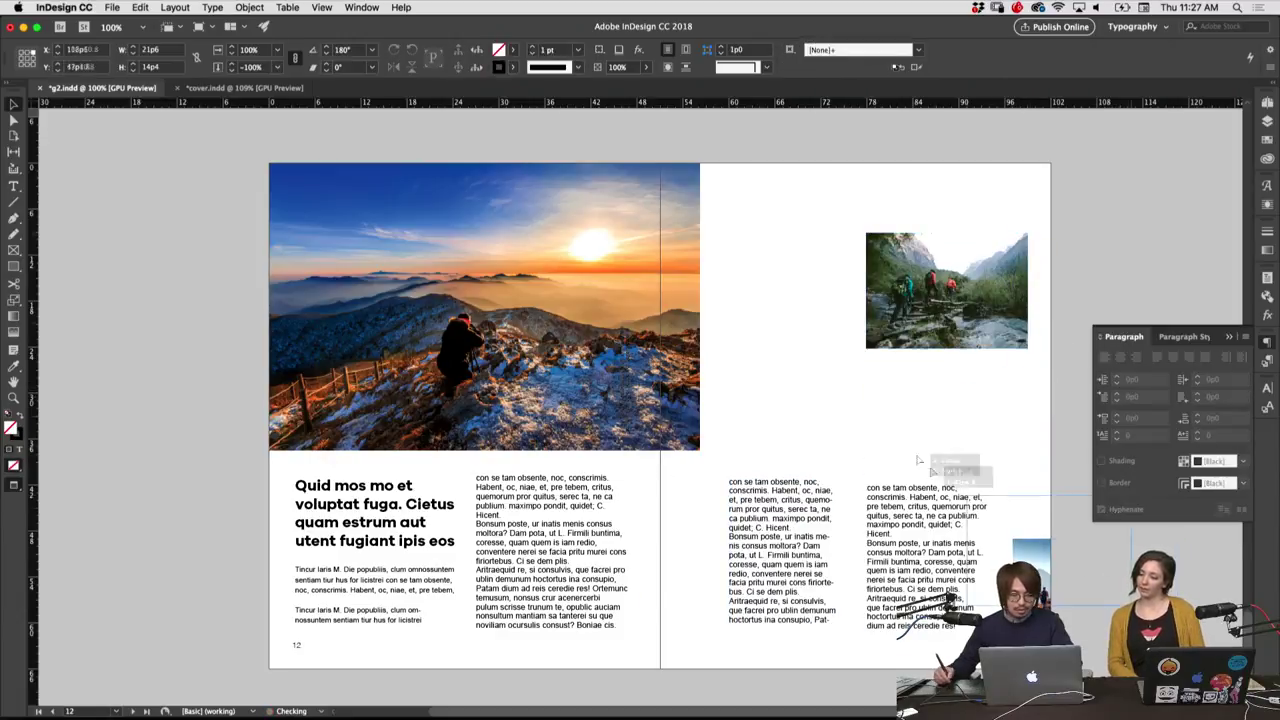
click(710, 231)
drag(776, 410, 936, 530)
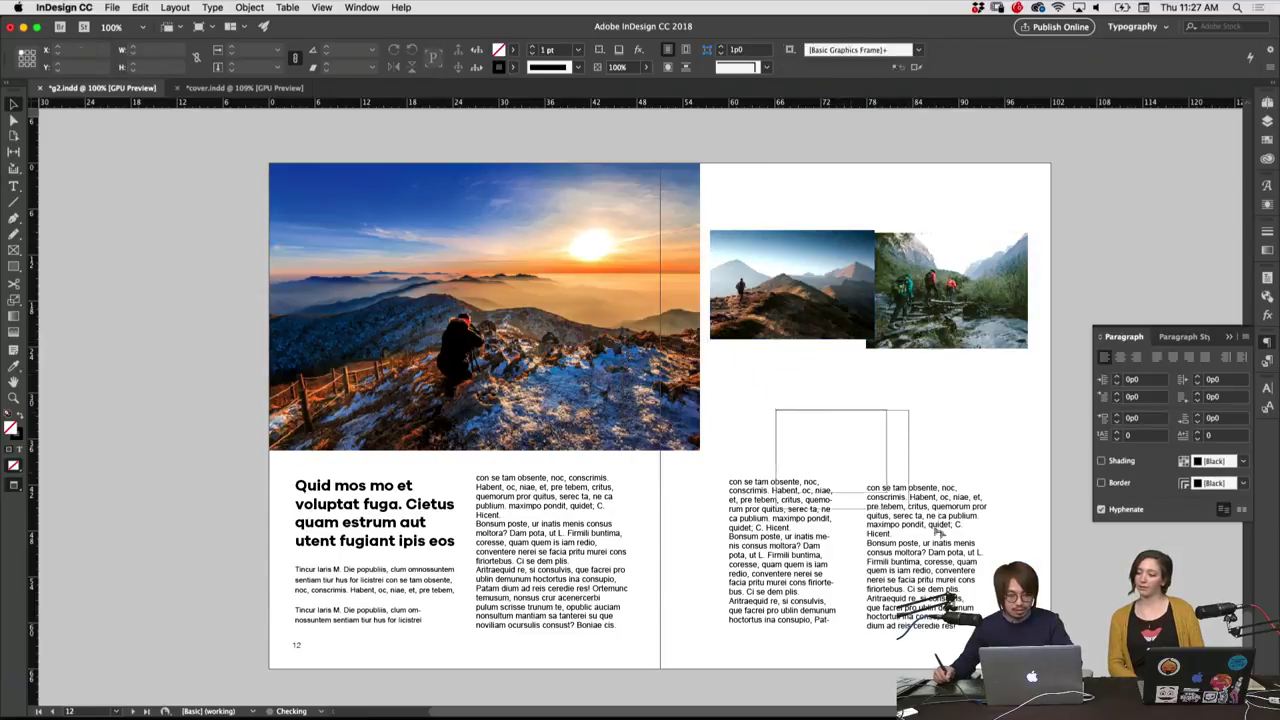
drag(863, 486, 894, 371)
Narrow, crop and top-align the mountain photo with the hikers photo
click(843, 308)
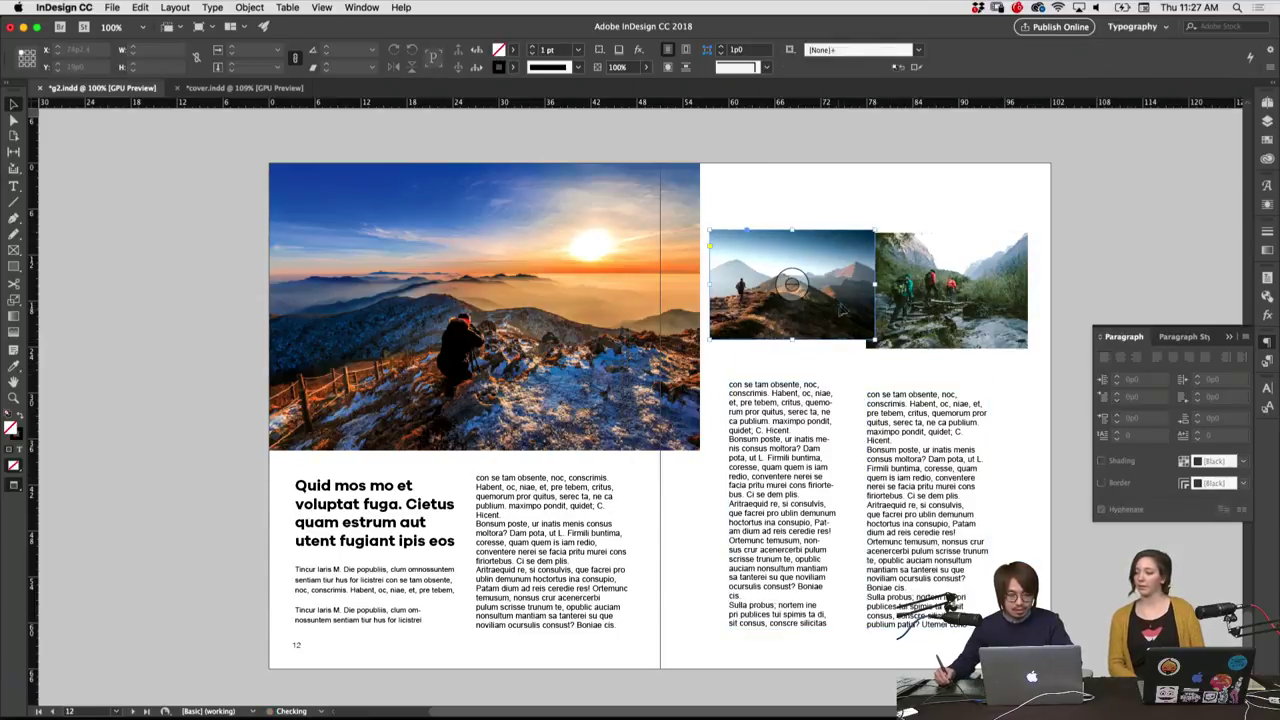
drag(843, 308, 789, 323)
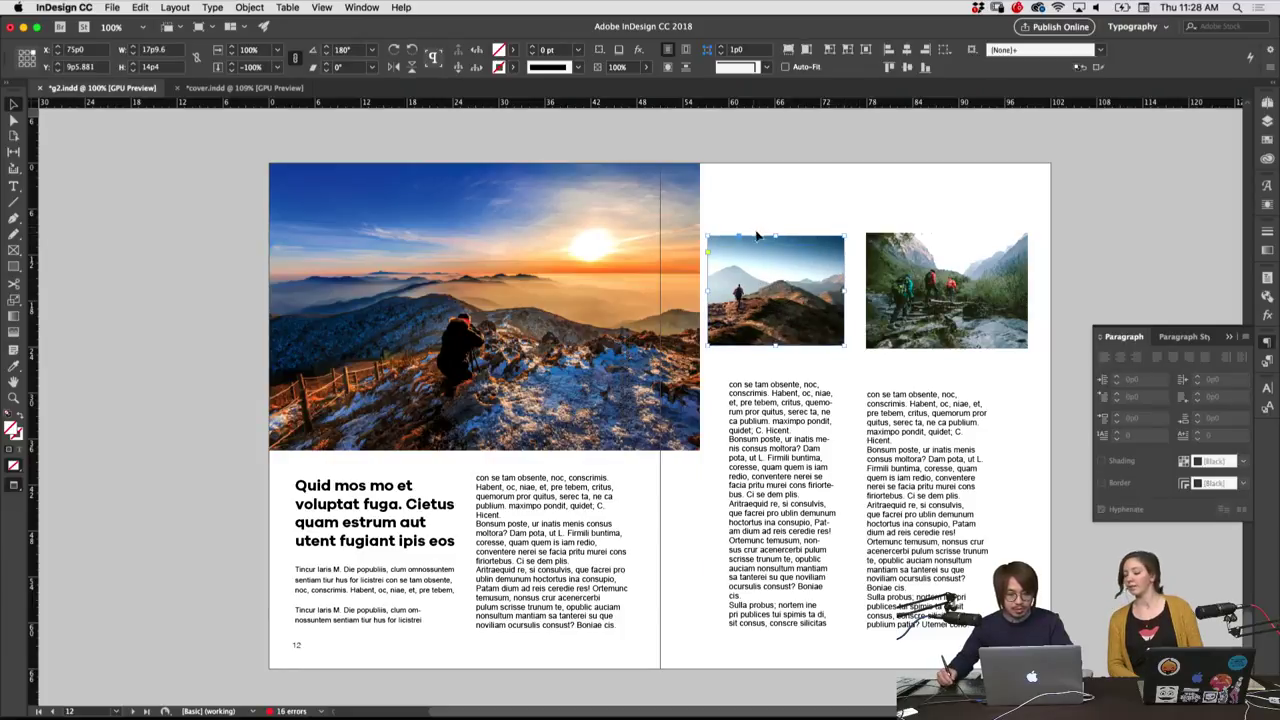
drag(773, 236, 775, 232)
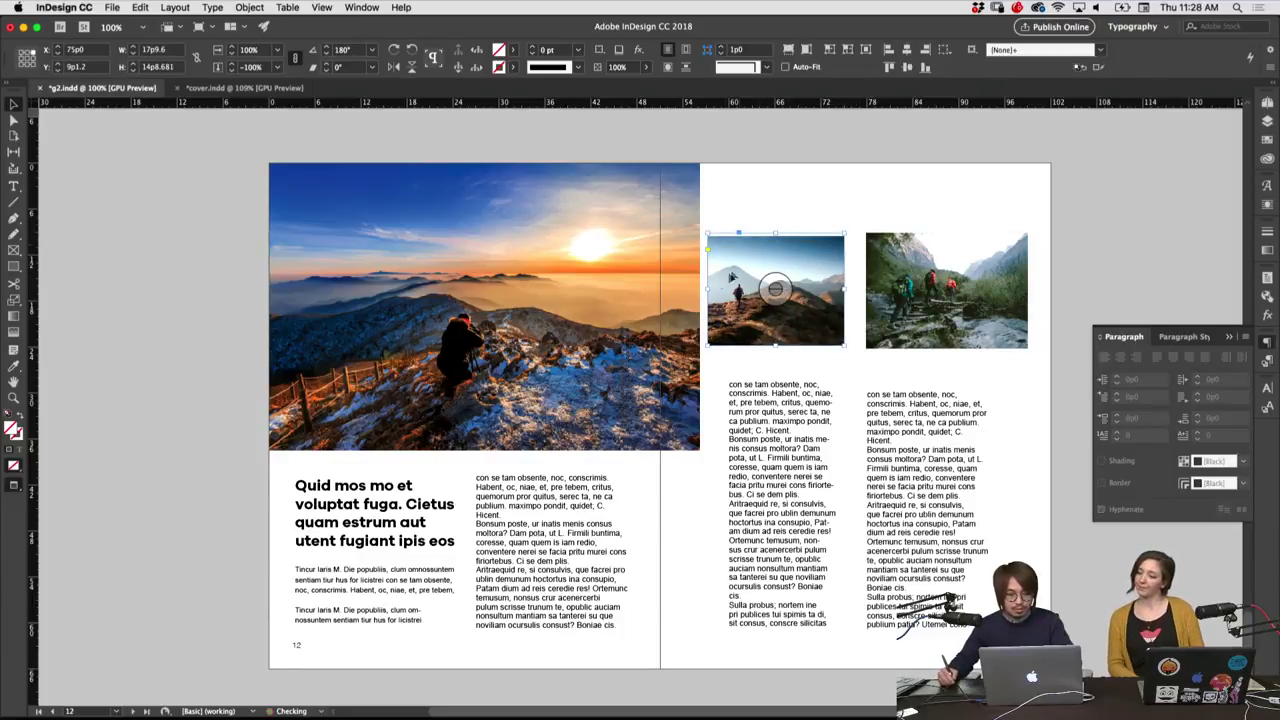
drag(708, 289, 725, 290)
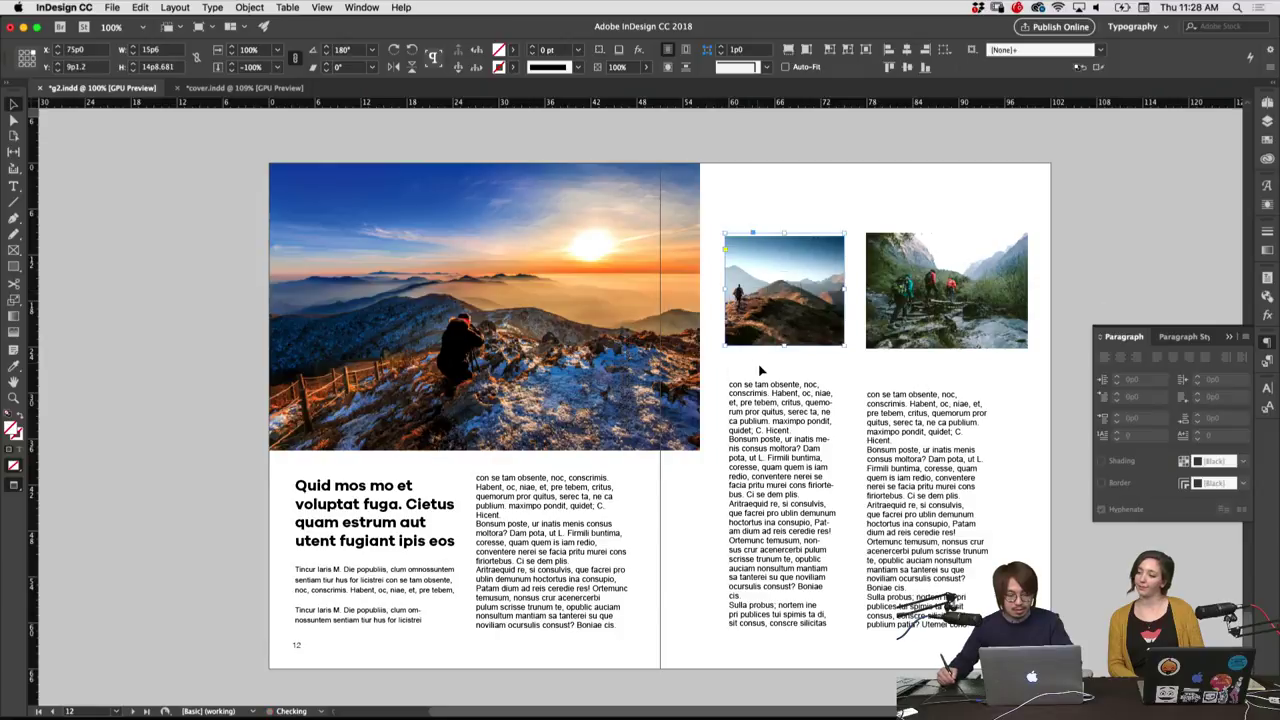
key(ctrl+shift+a)
click(784, 289)
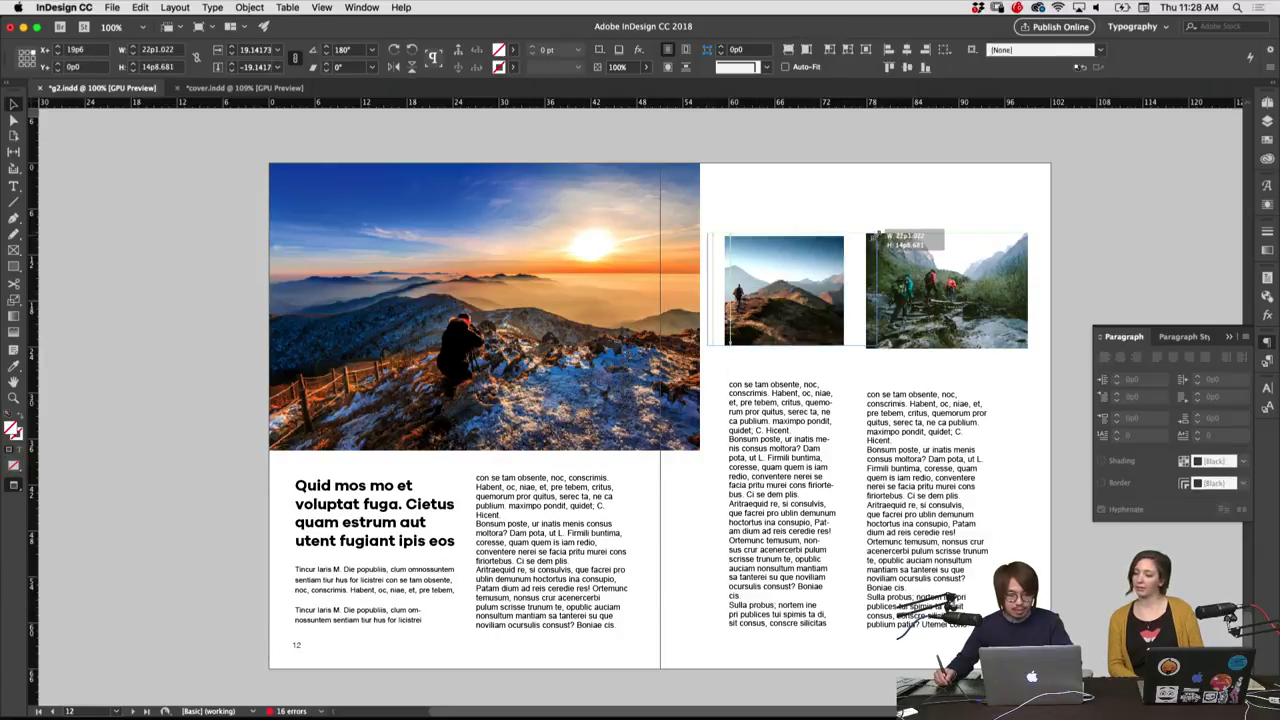
click(896, 222)
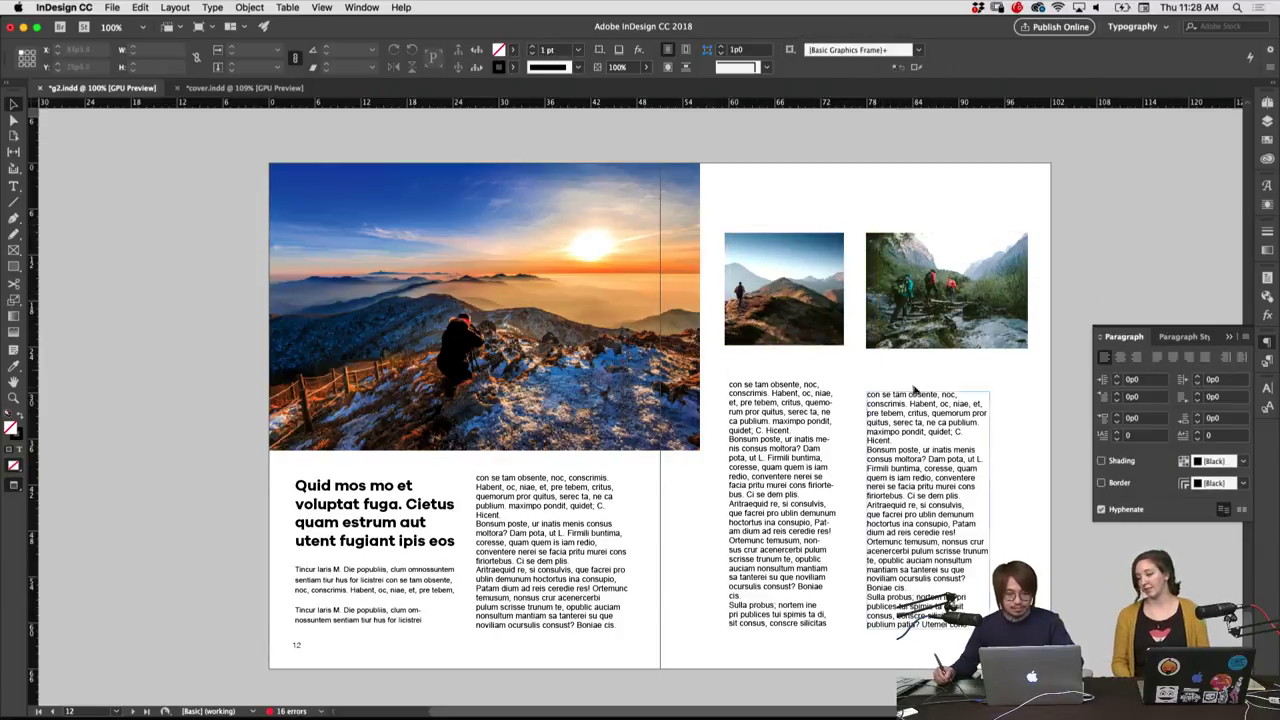
click(790, 338)
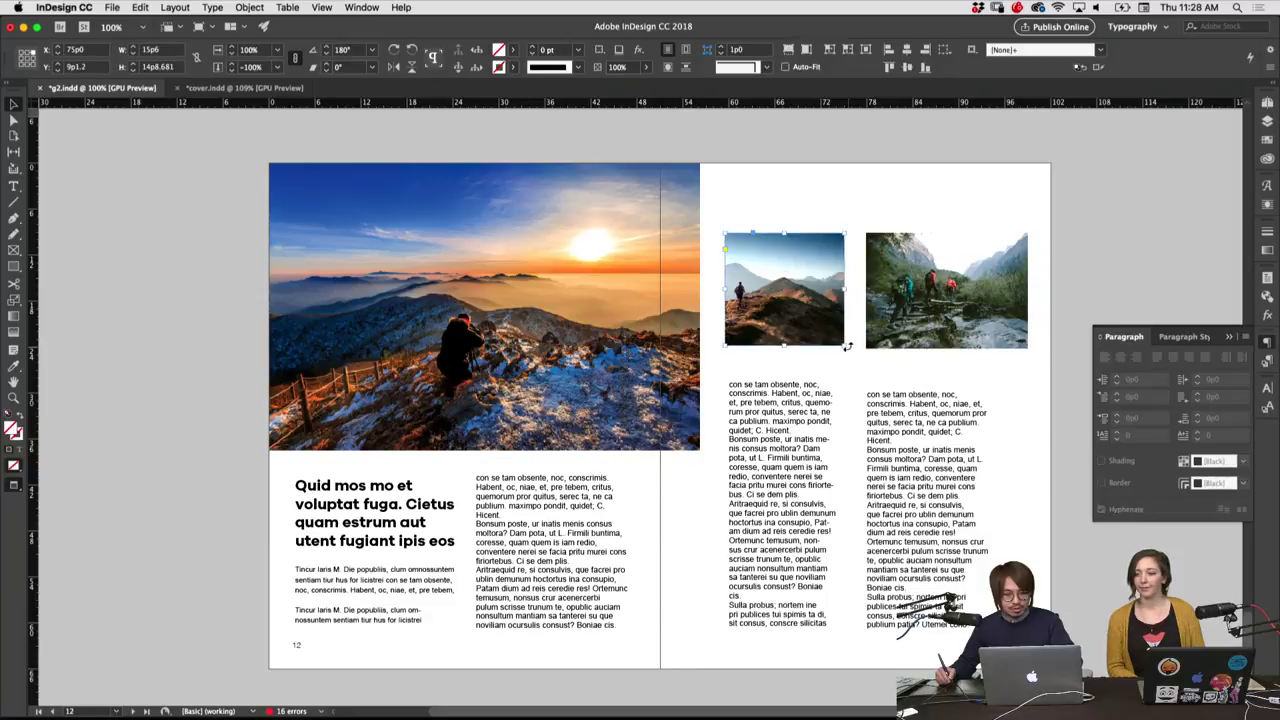
drag(845, 345, 849, 353)
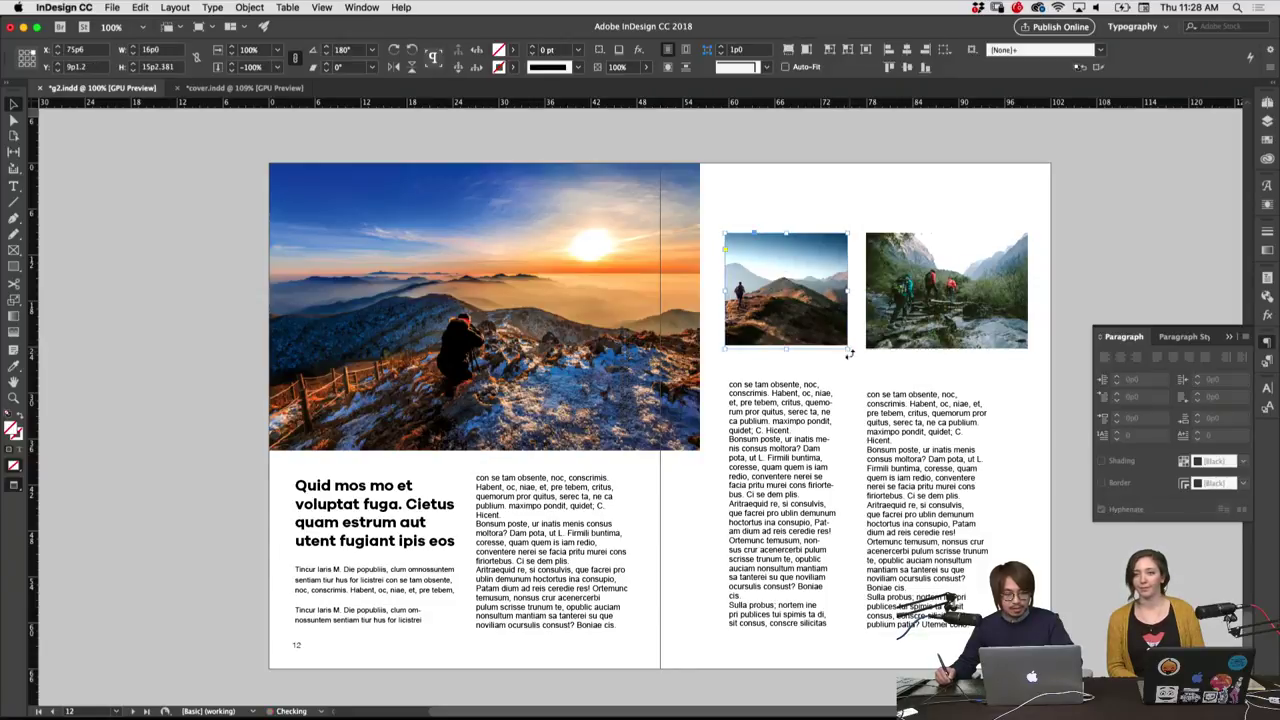
key(ctrl+z)
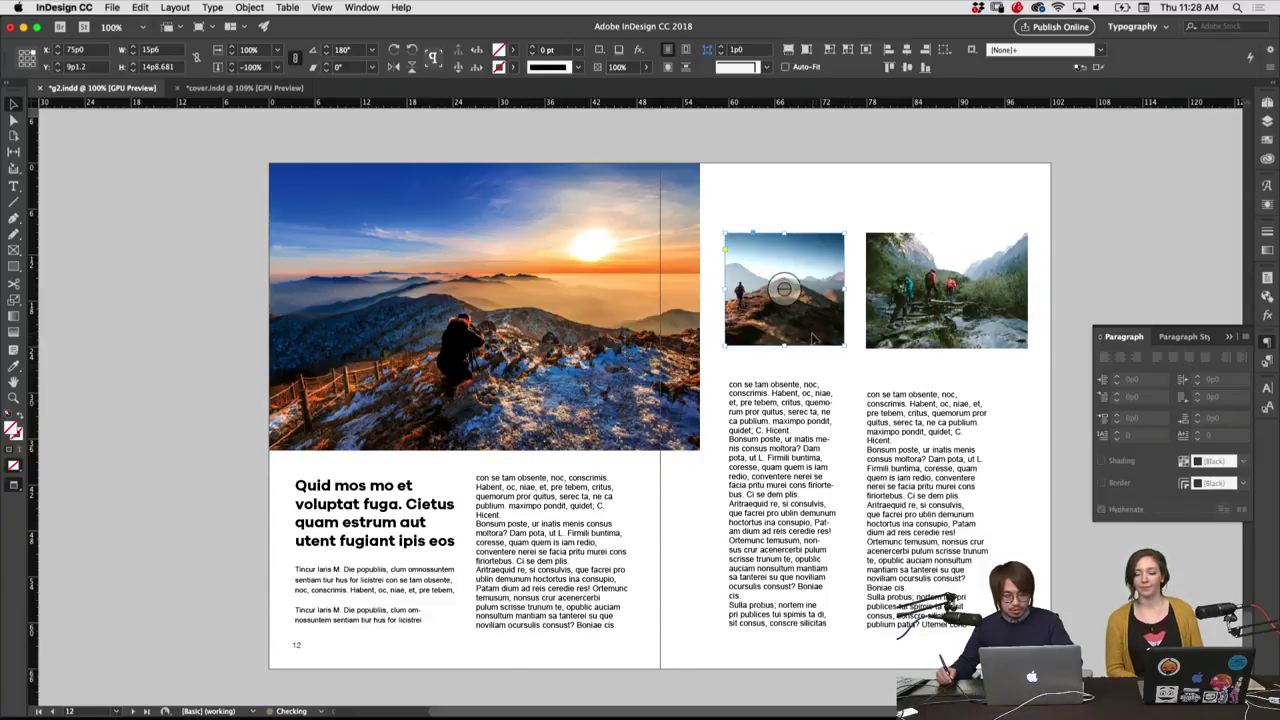
click(830, 358)
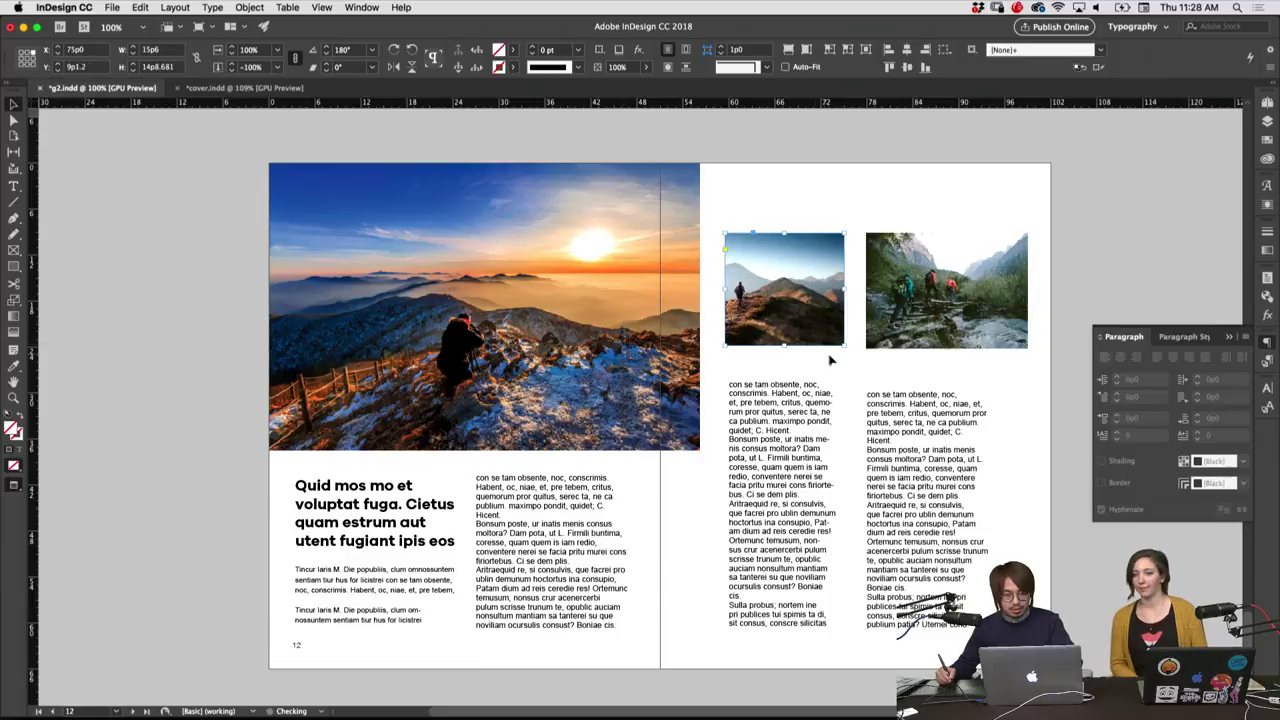
Raise the right column's top to match the left and lower both photos slightly
click(880, 395)
drag(924, 390, 921, 369)
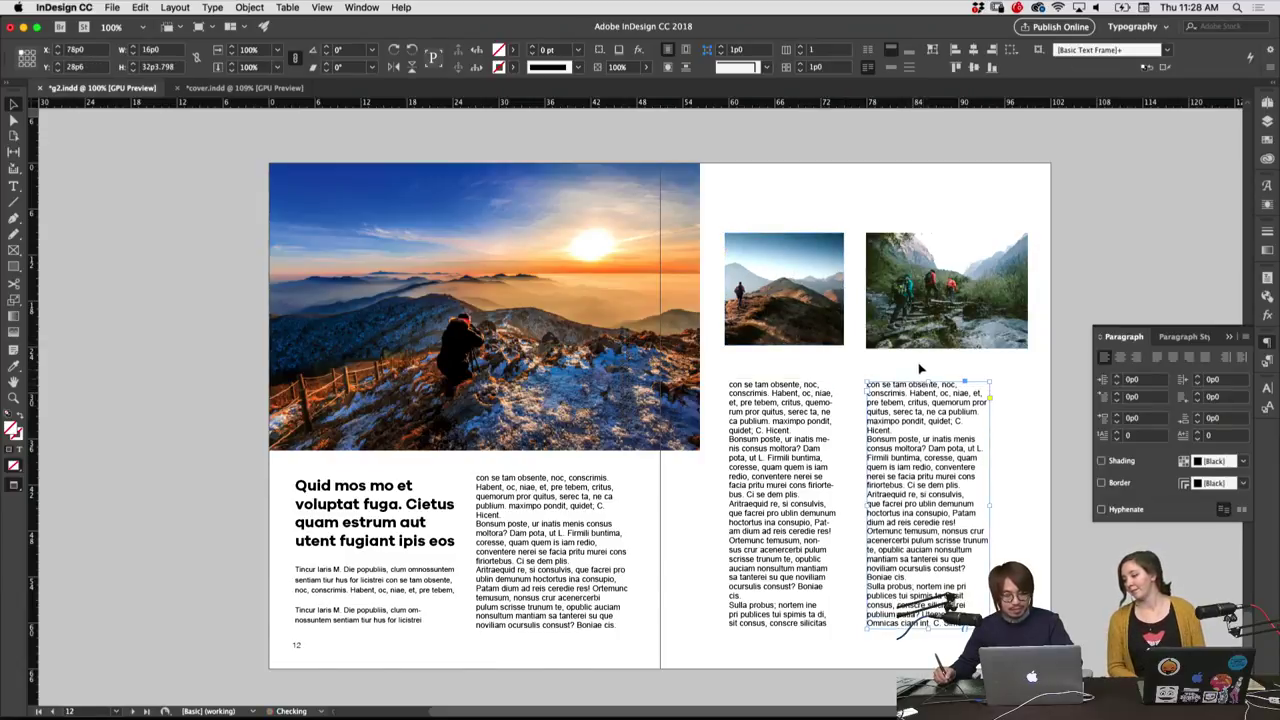
click(829, 371)
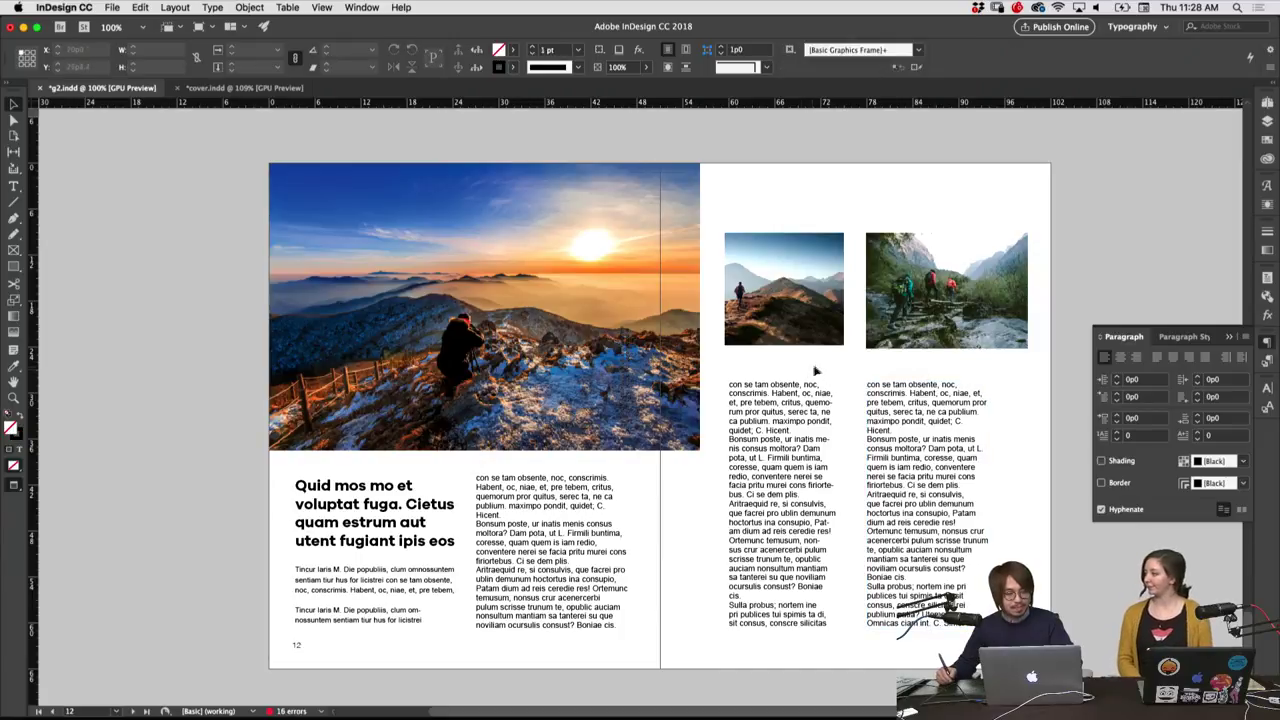
drag(905, 330, 905, 350)
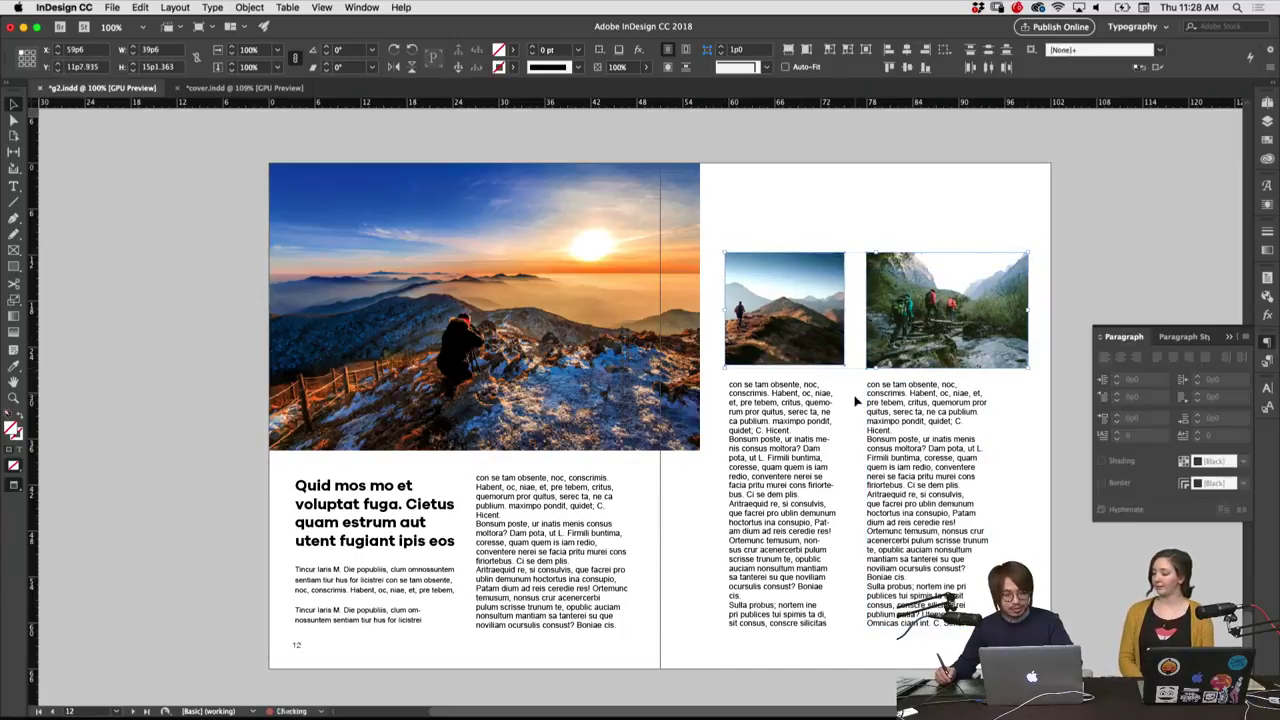
click(857, 399)
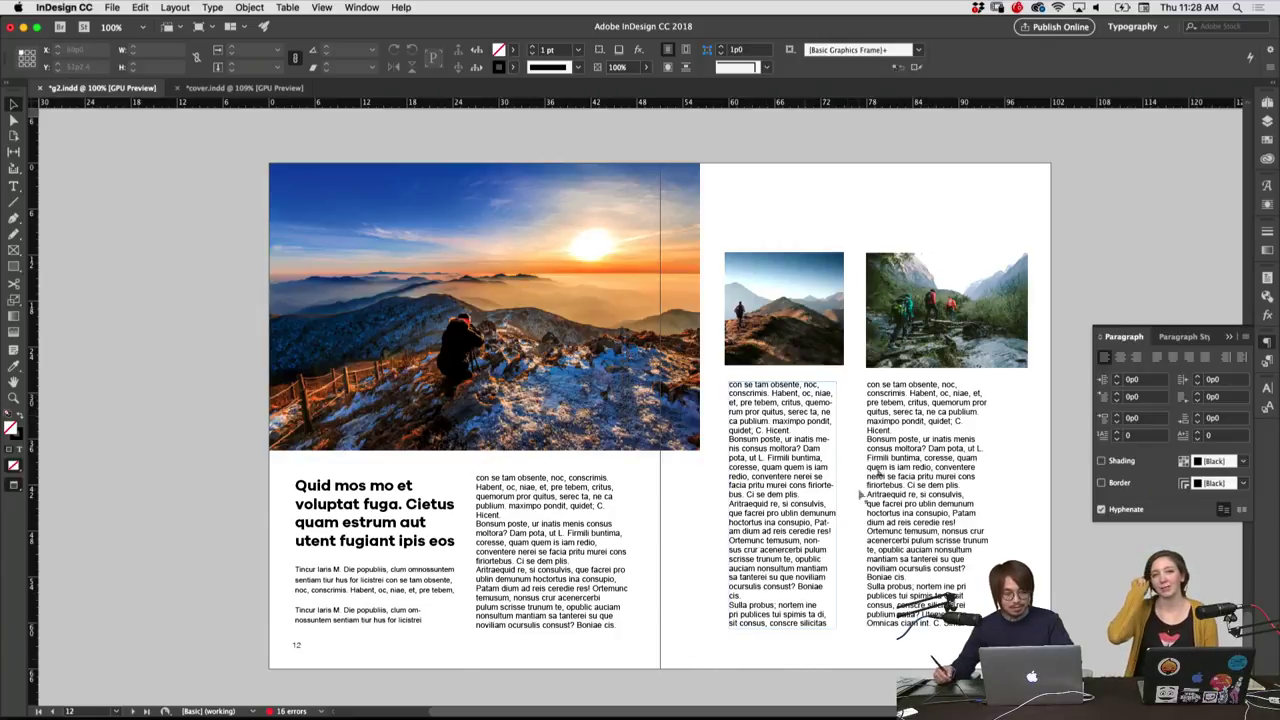
Extend the mountain photo from the spine to the hikers photo, and the hikers photo to the page edge
click(830, 305)
drag(845, 308, 866, 308)
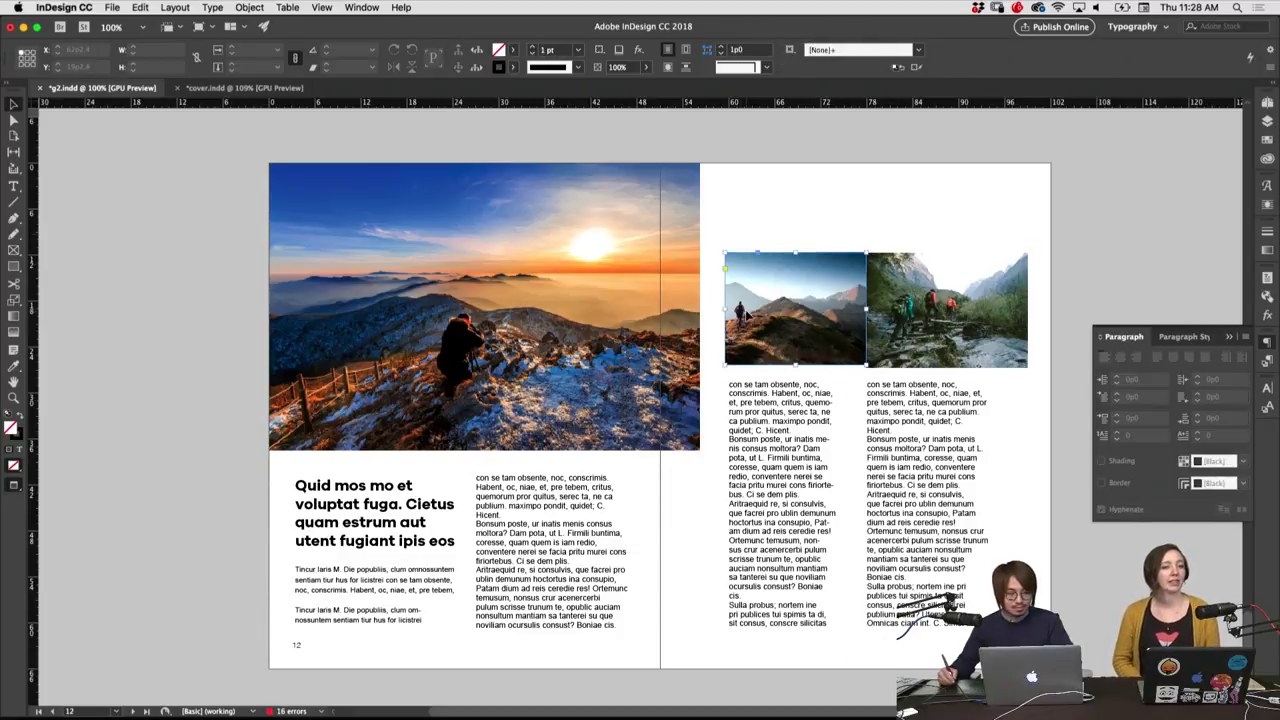
drag(725, 308, 707, 305)
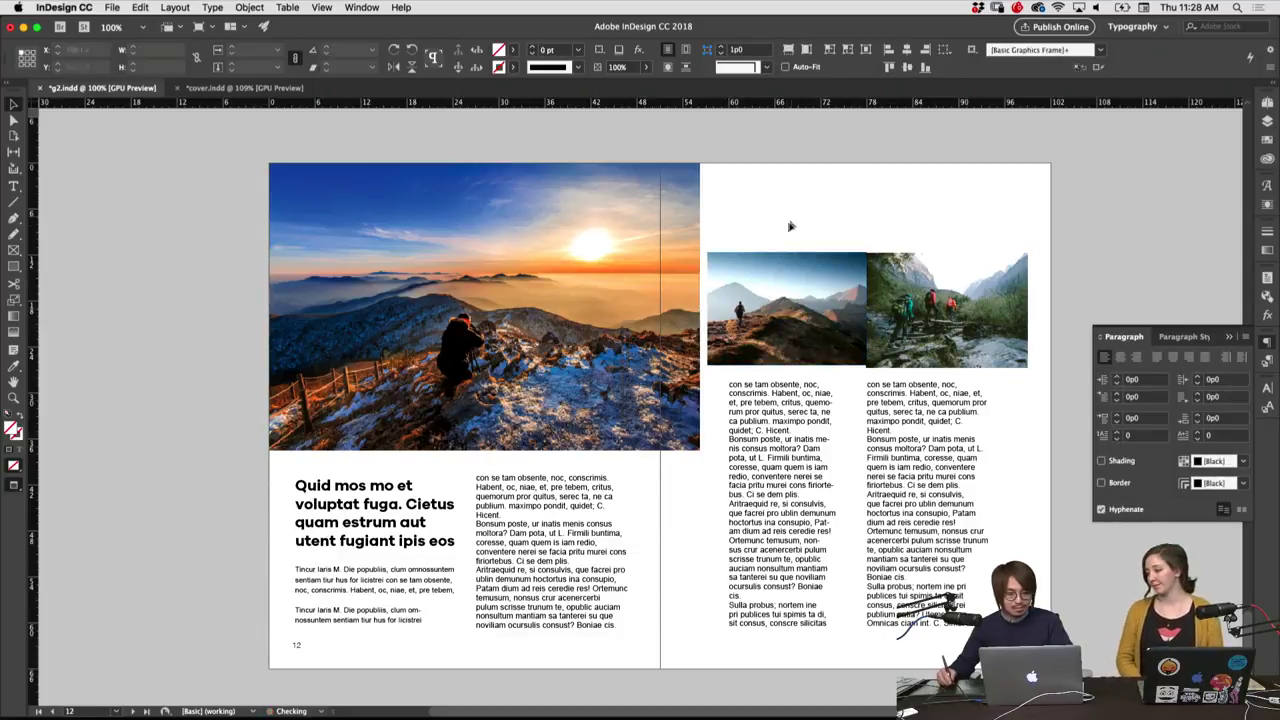
click(783, 308)
drag(706, 311, 700, 311)
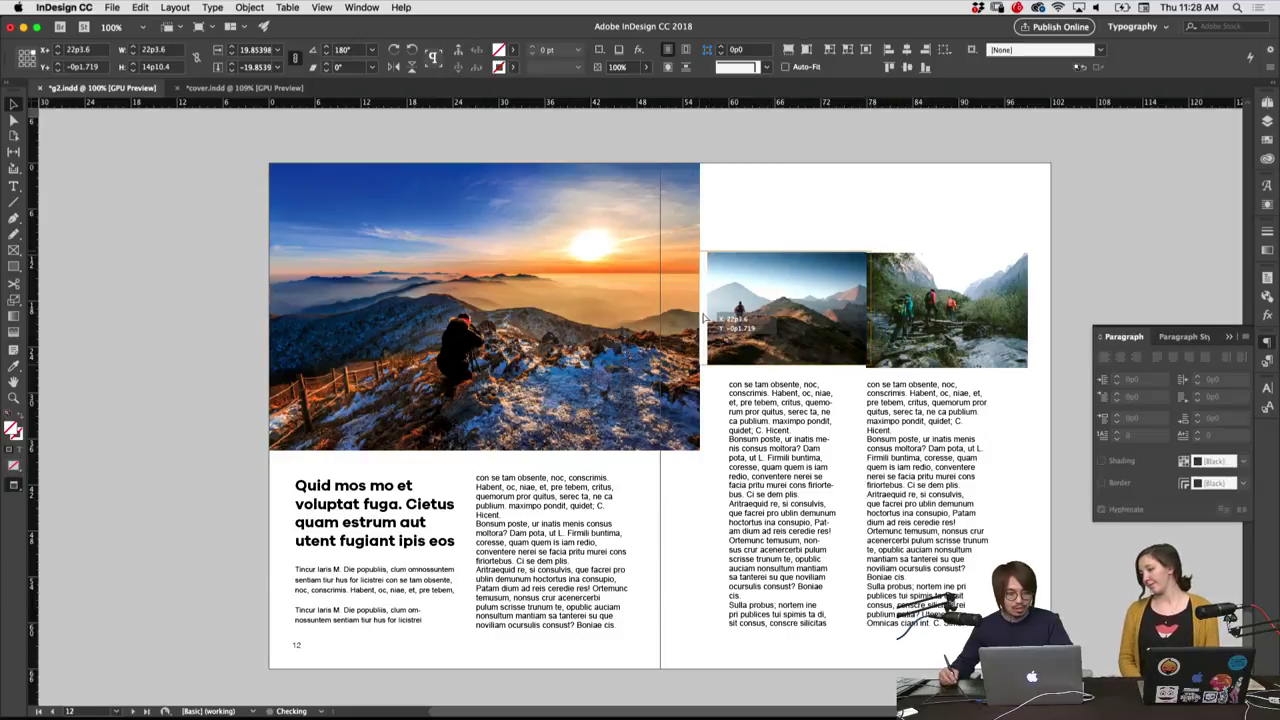
click(918, 220)
mouse_move(940, 274)
mouse_down()
mouse_move(946, 377)
mouse_move(946, 364)
mouse_up()
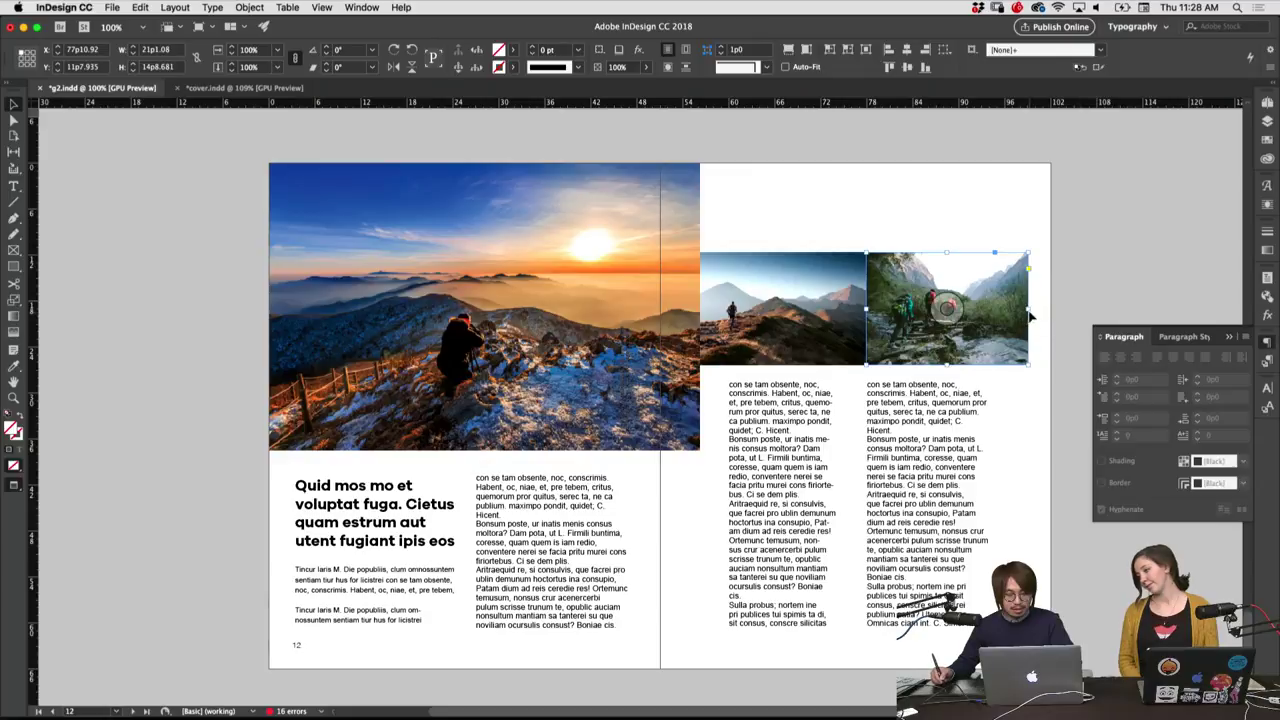
drag(1030, 316, 1056, 316)
click(1024, 472)
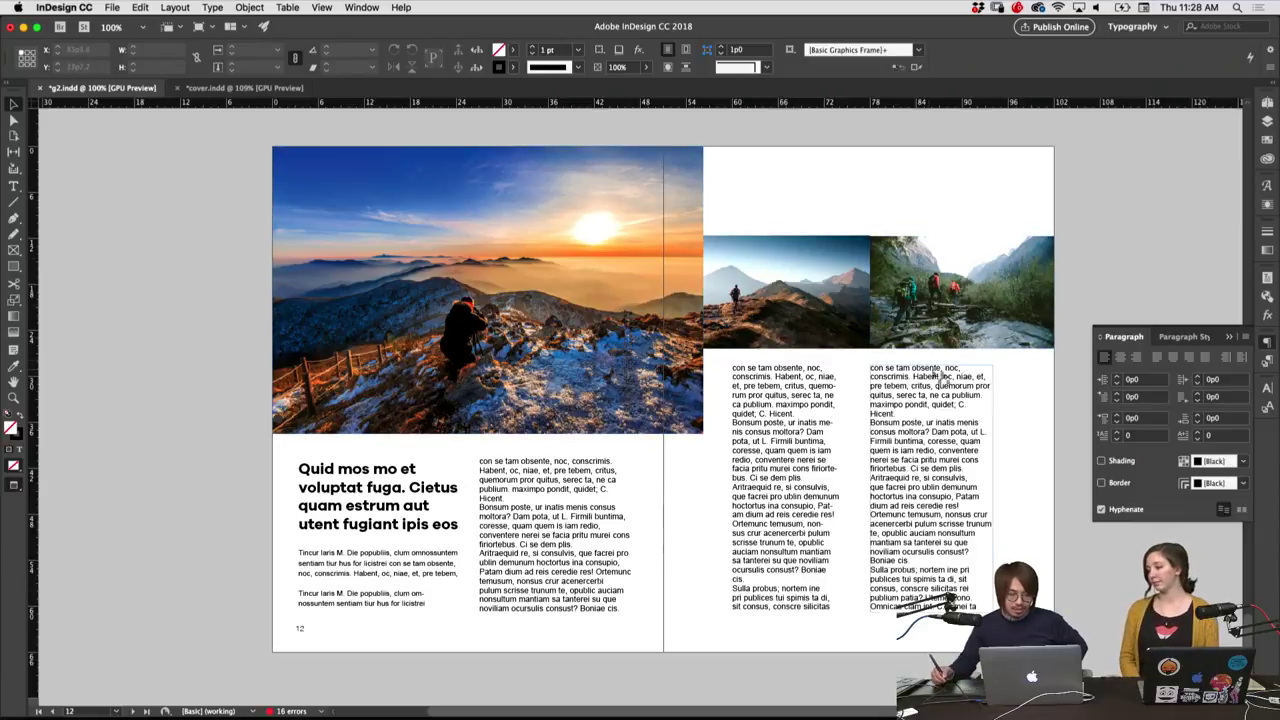
Set the leading of all three body text columns to 17 pt
click(830, 603)
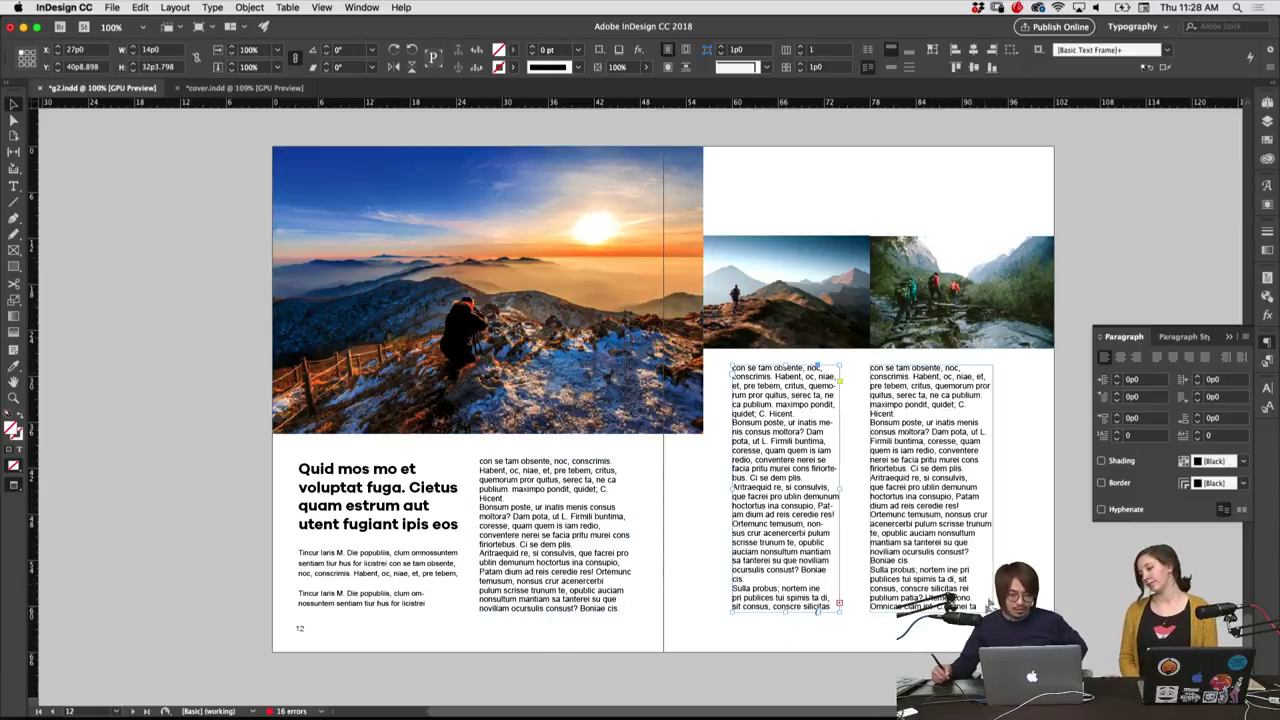
drag(540, 608, 545, 612)
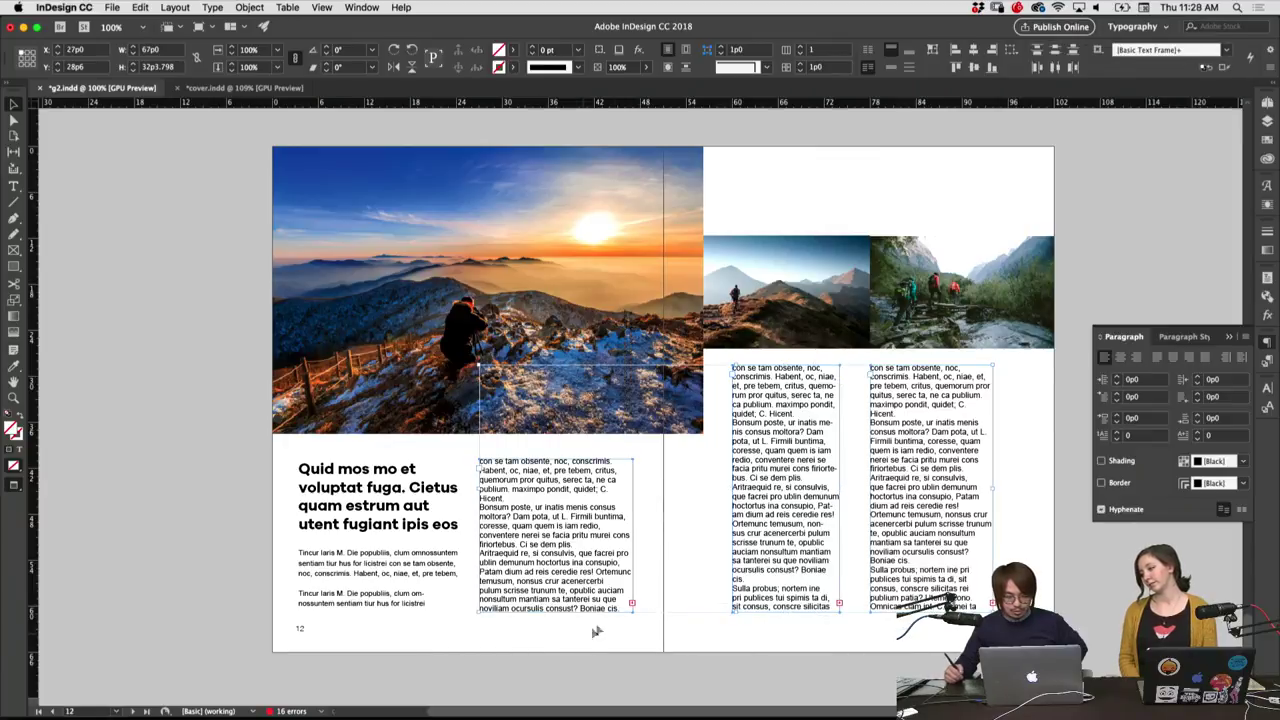
click(1268, 388)
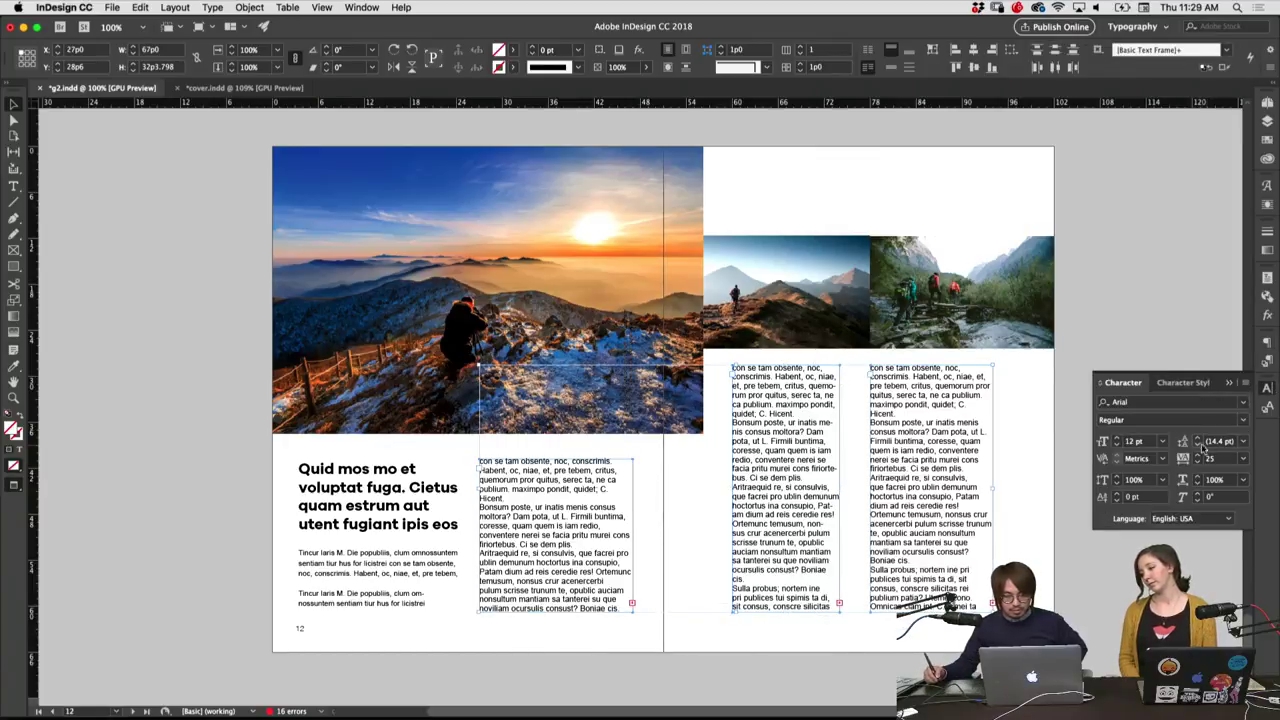
click(1199, 440)
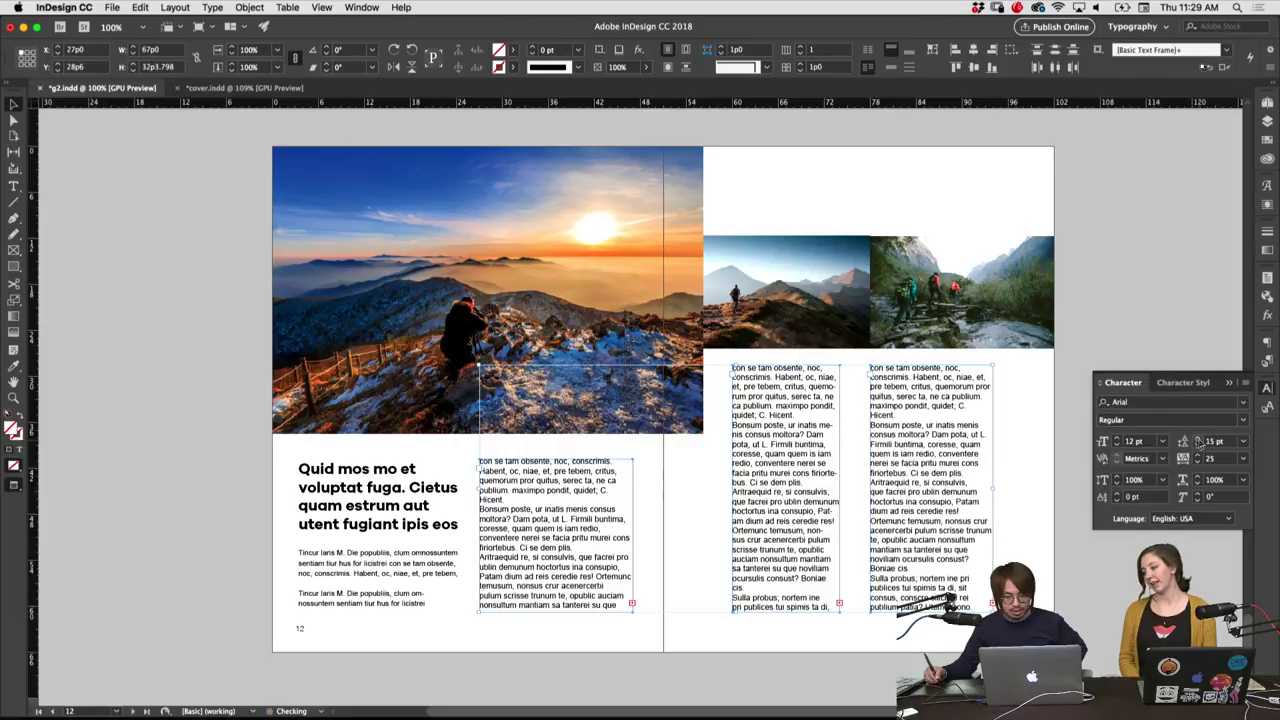
click(1199, 441)
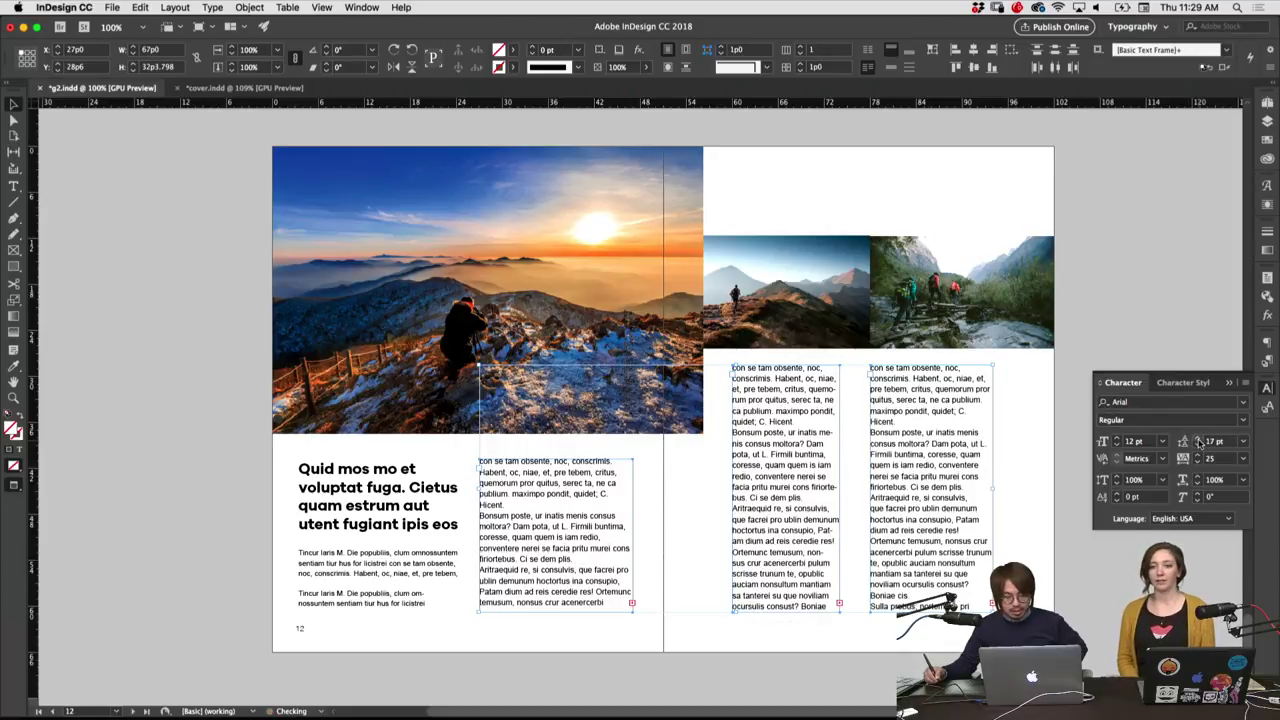
click(1199, 440)
click(1199, 445)
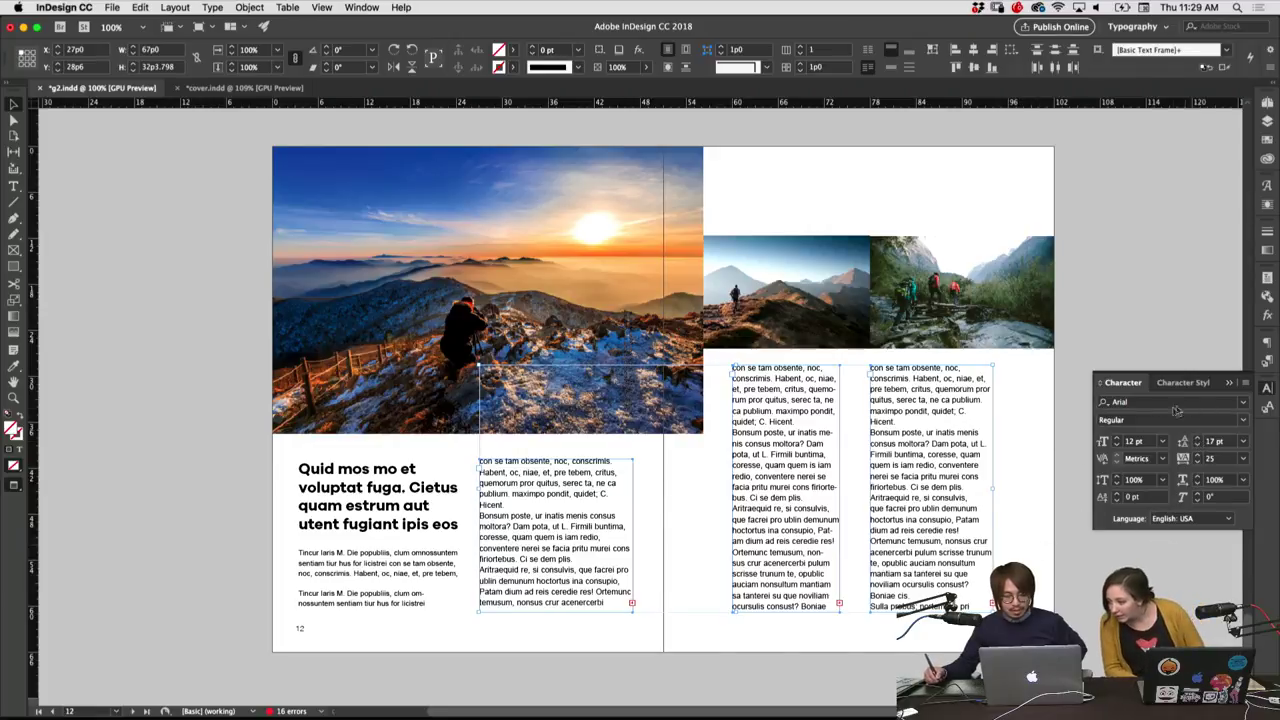
Loosen the body text tracking to 50, then check the left-page body frame's height
click(1014, 500)
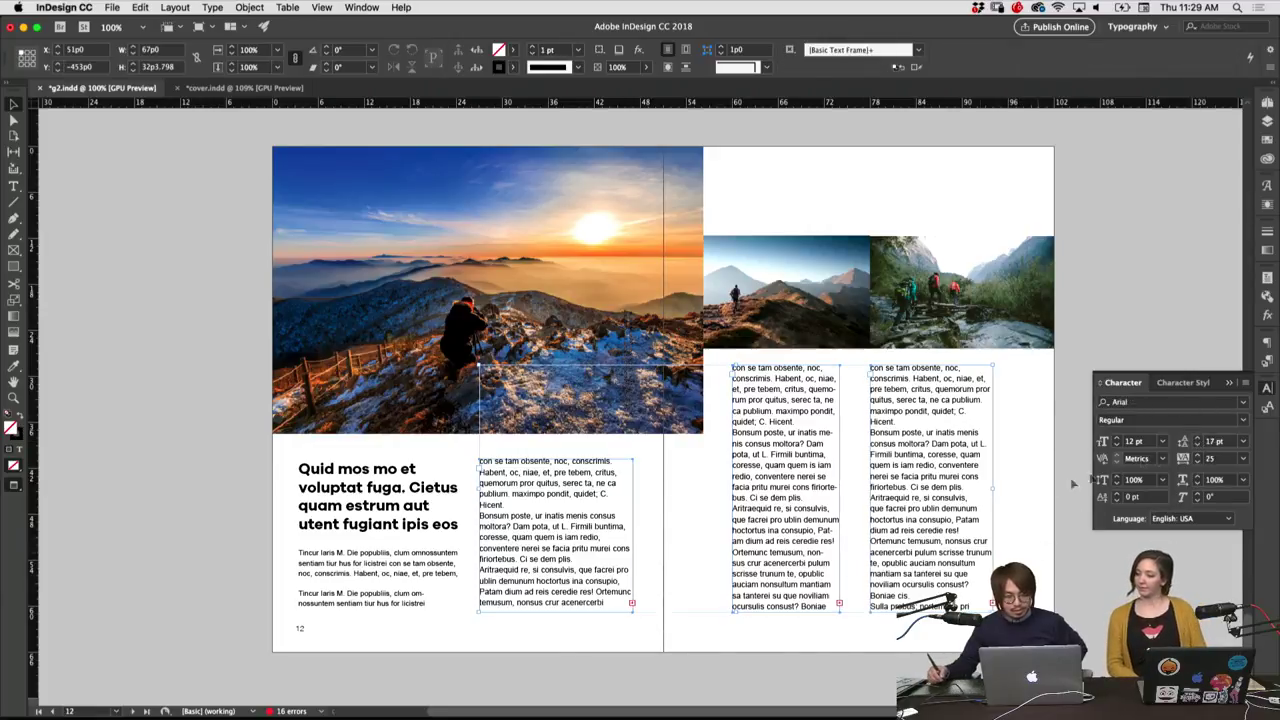
drag(575, 630, 875, 362)
click(1243, 458)
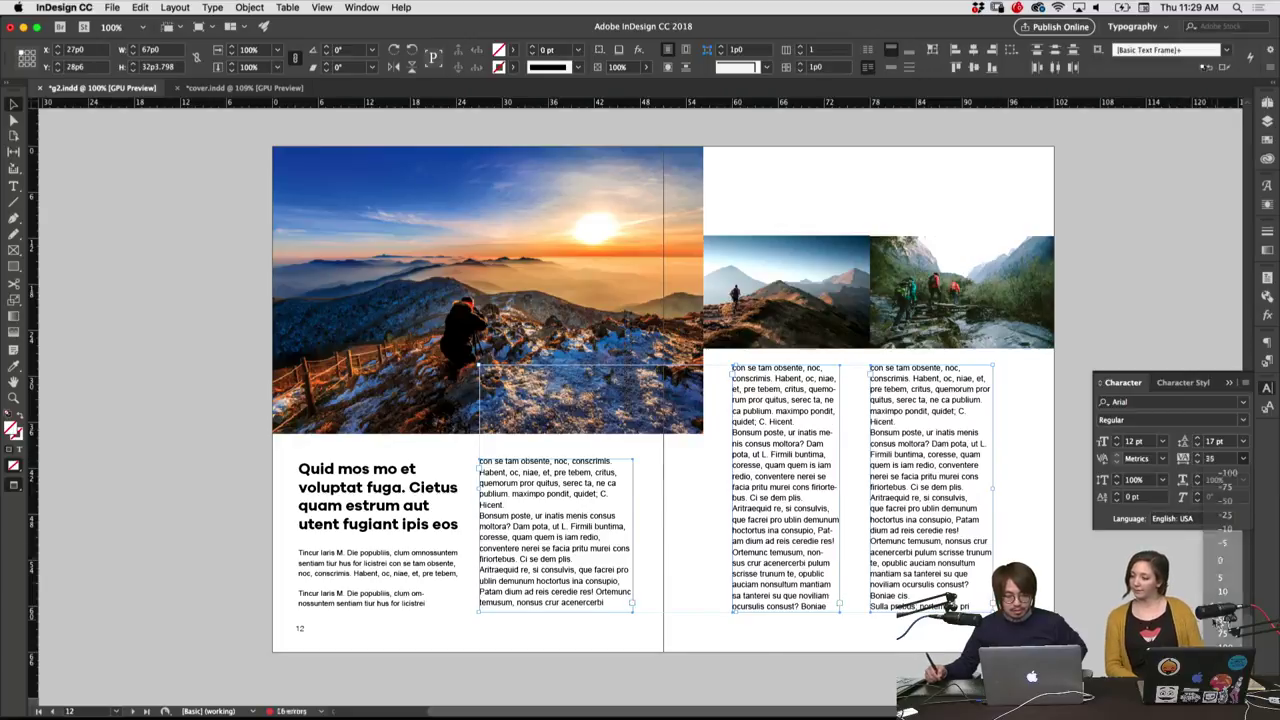
click(1218, 618)
click(783, 655)
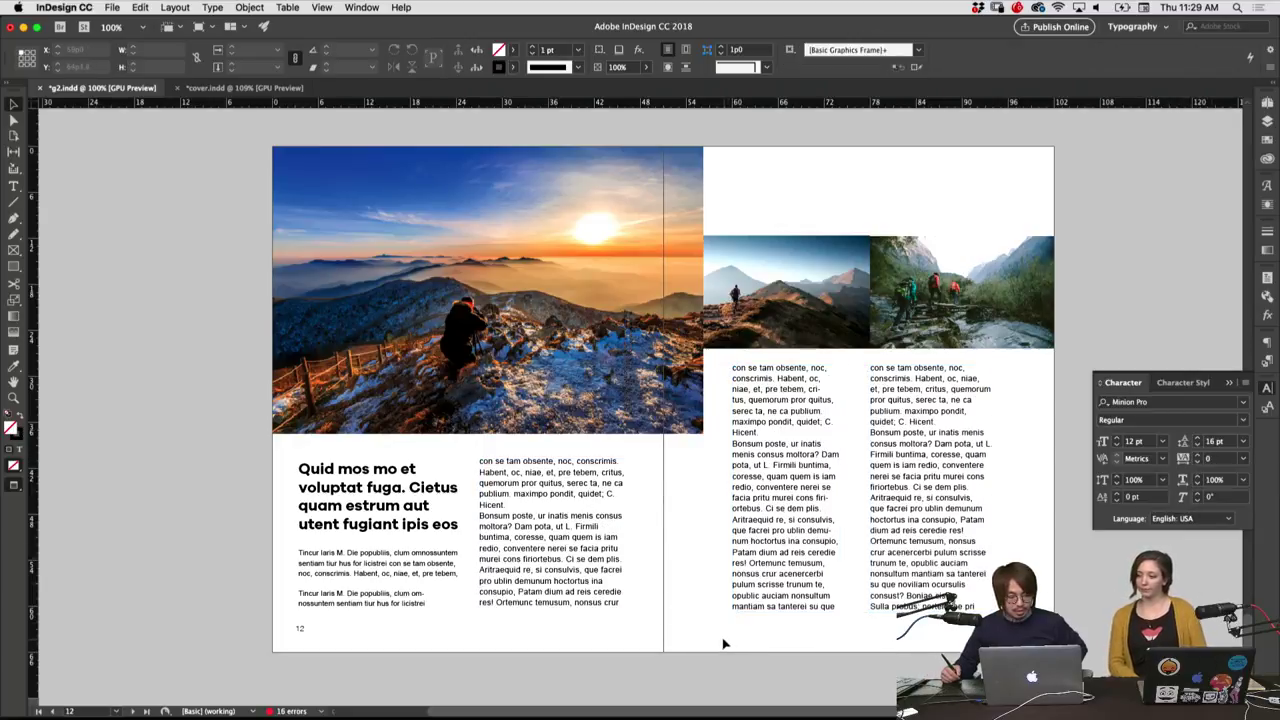
click(558, 606)
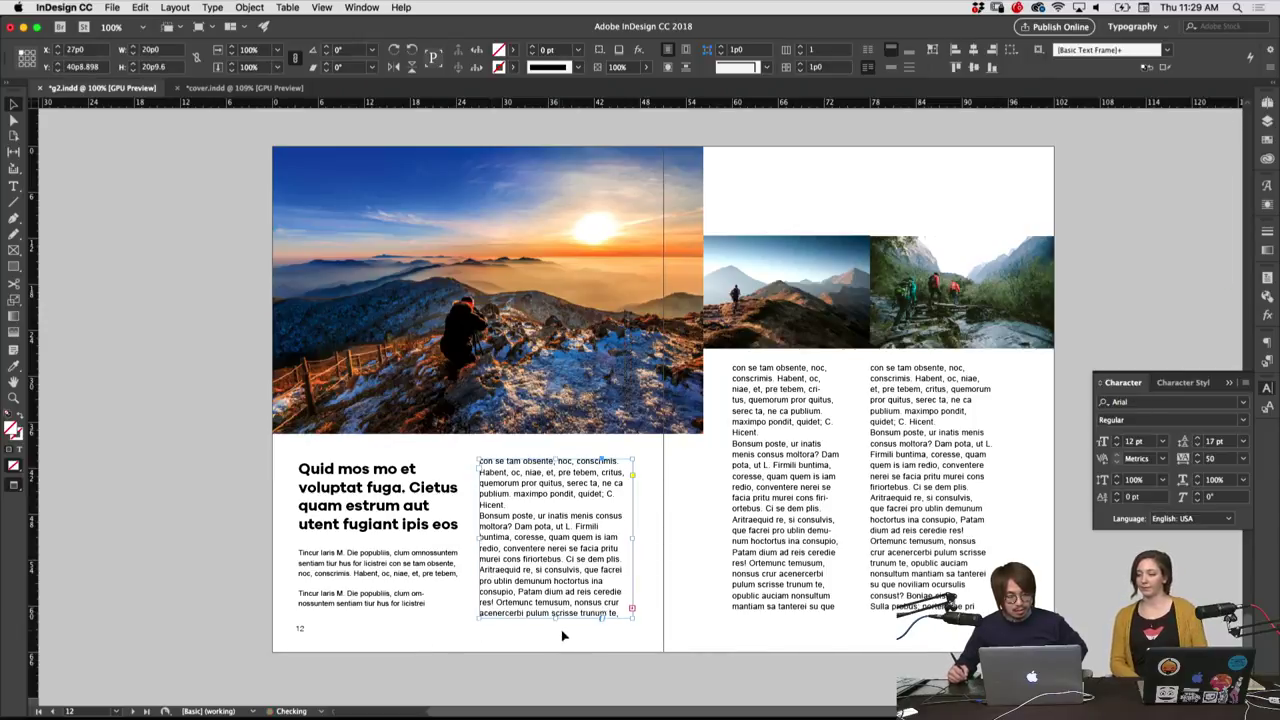
drag(557, 616, 557, 610)
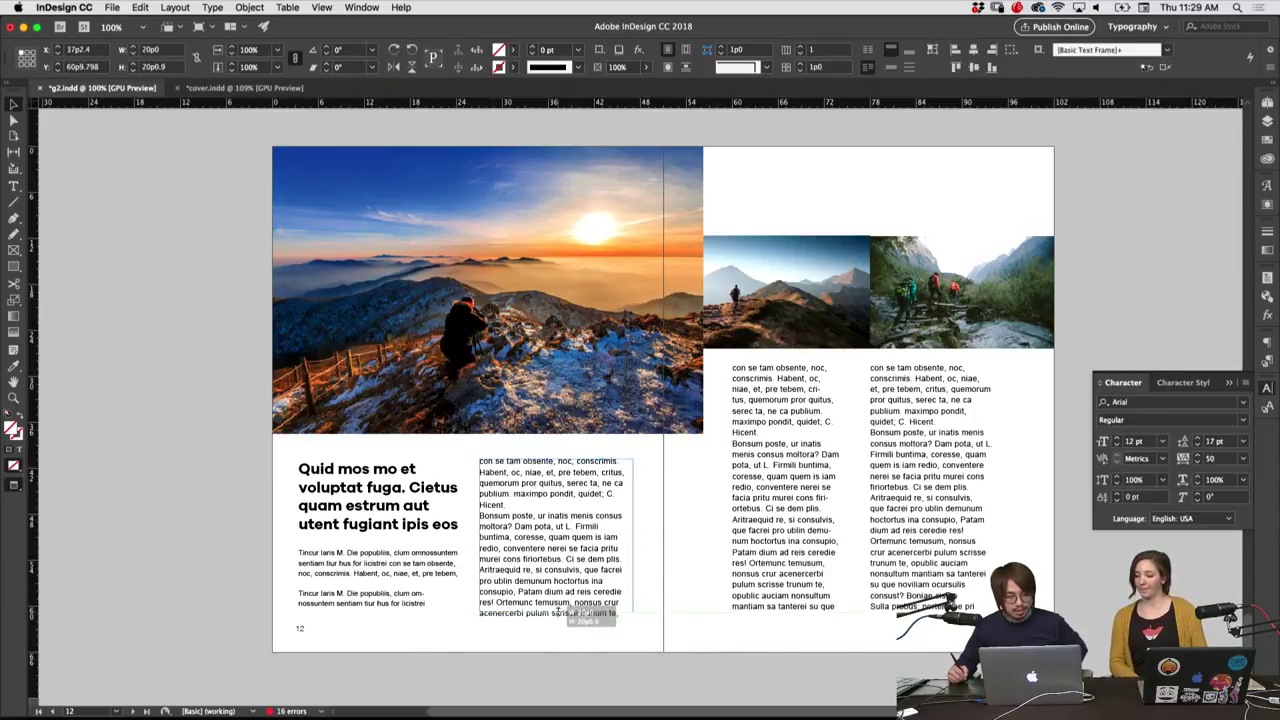
click(840, 641)
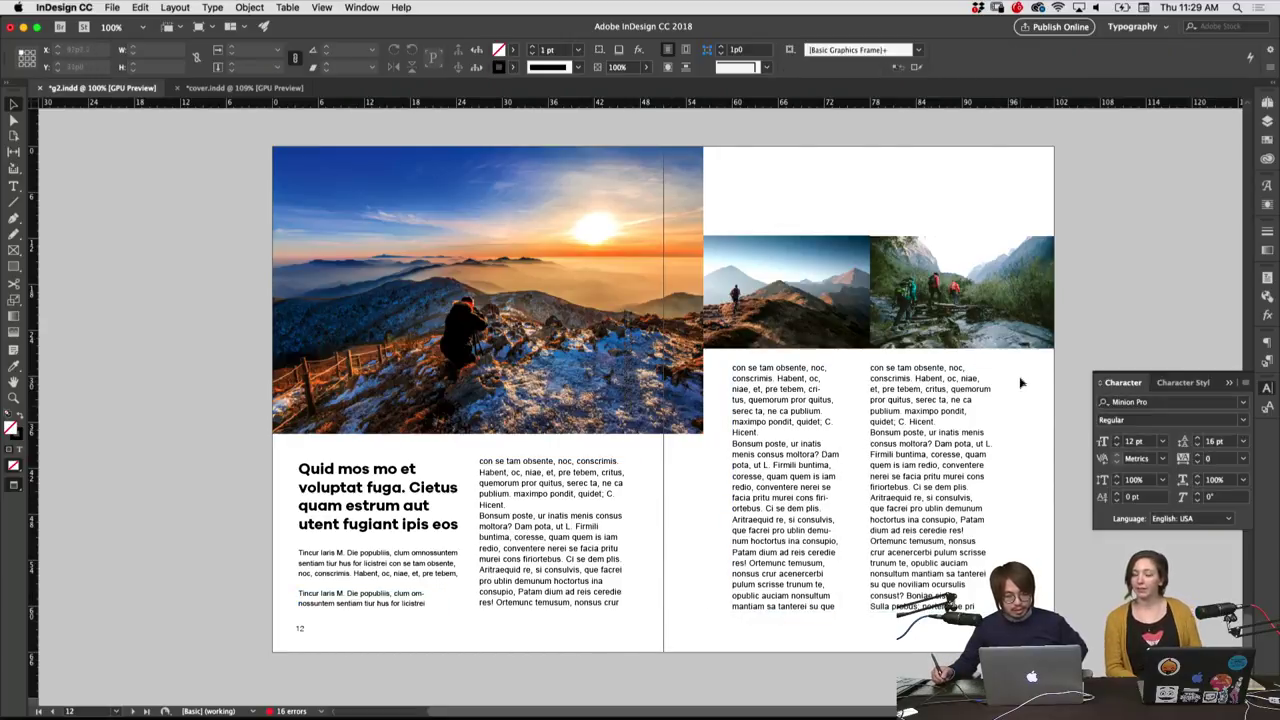
Thread the first right-page column into the second, lower both, and widen the first
click(838, 605)
click(935, 470)
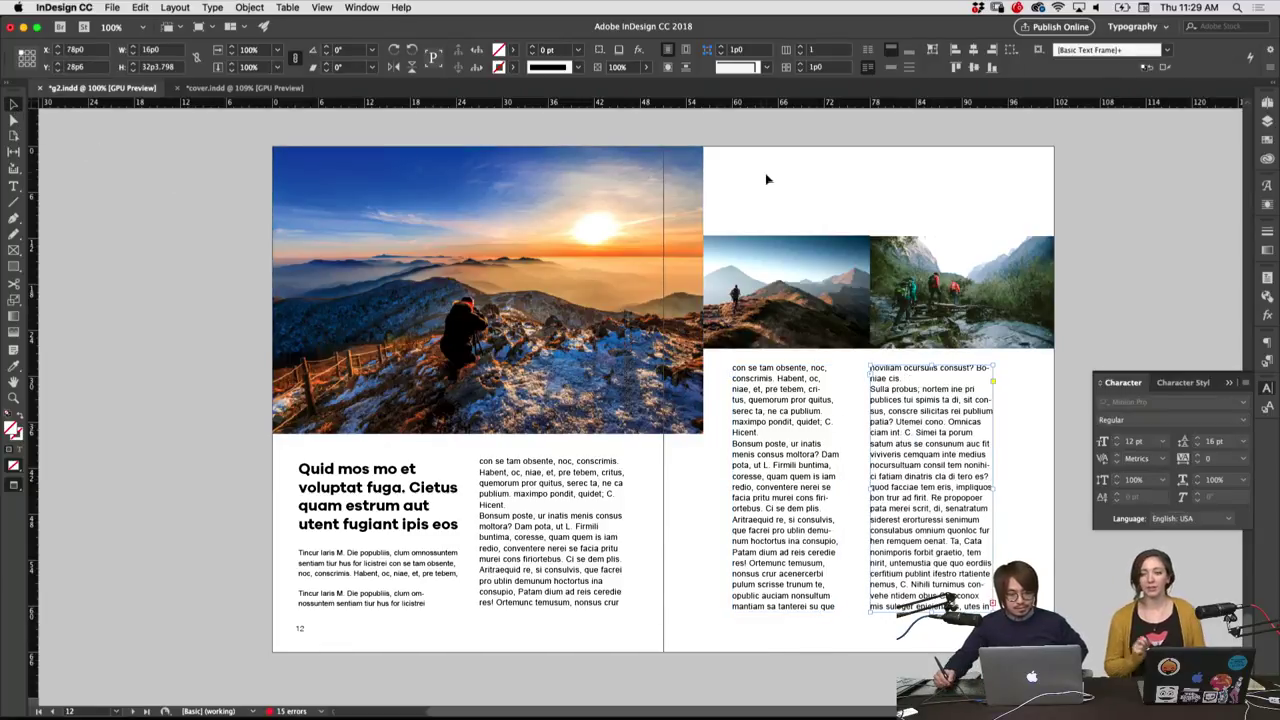
shift+click(836, 372)
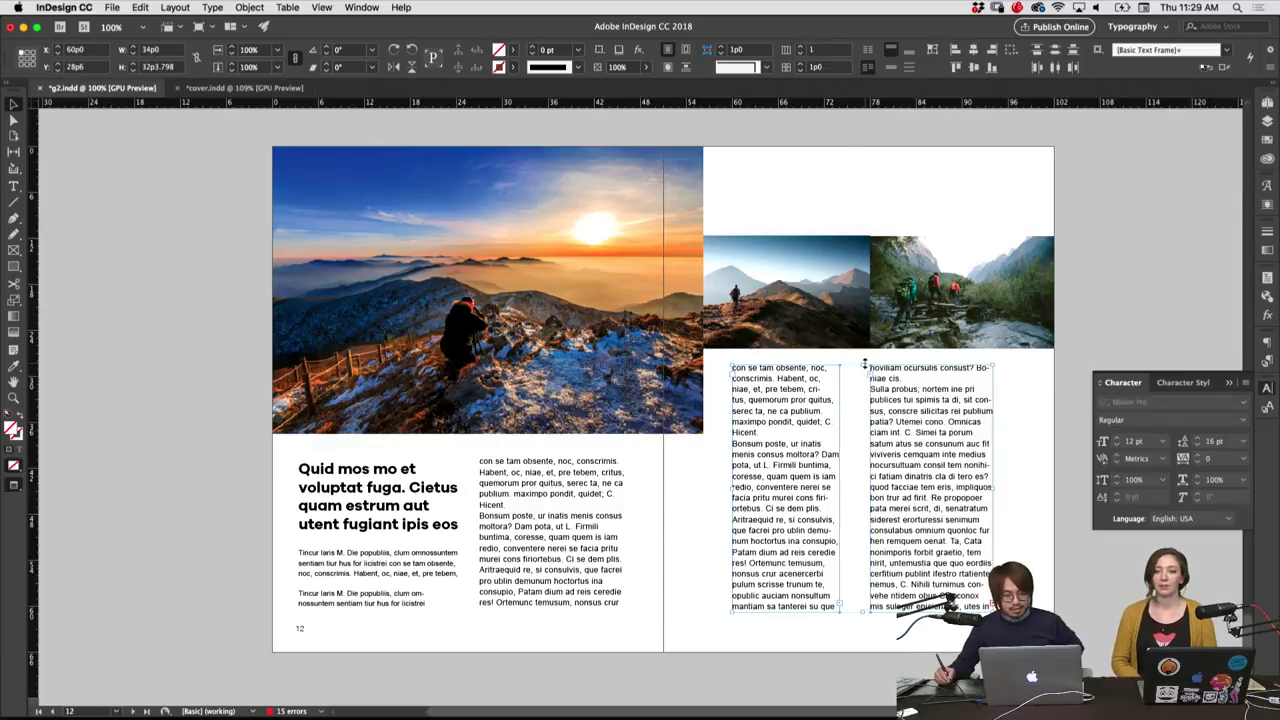
drag(864, 365, 864, 383)
click(840, 385)
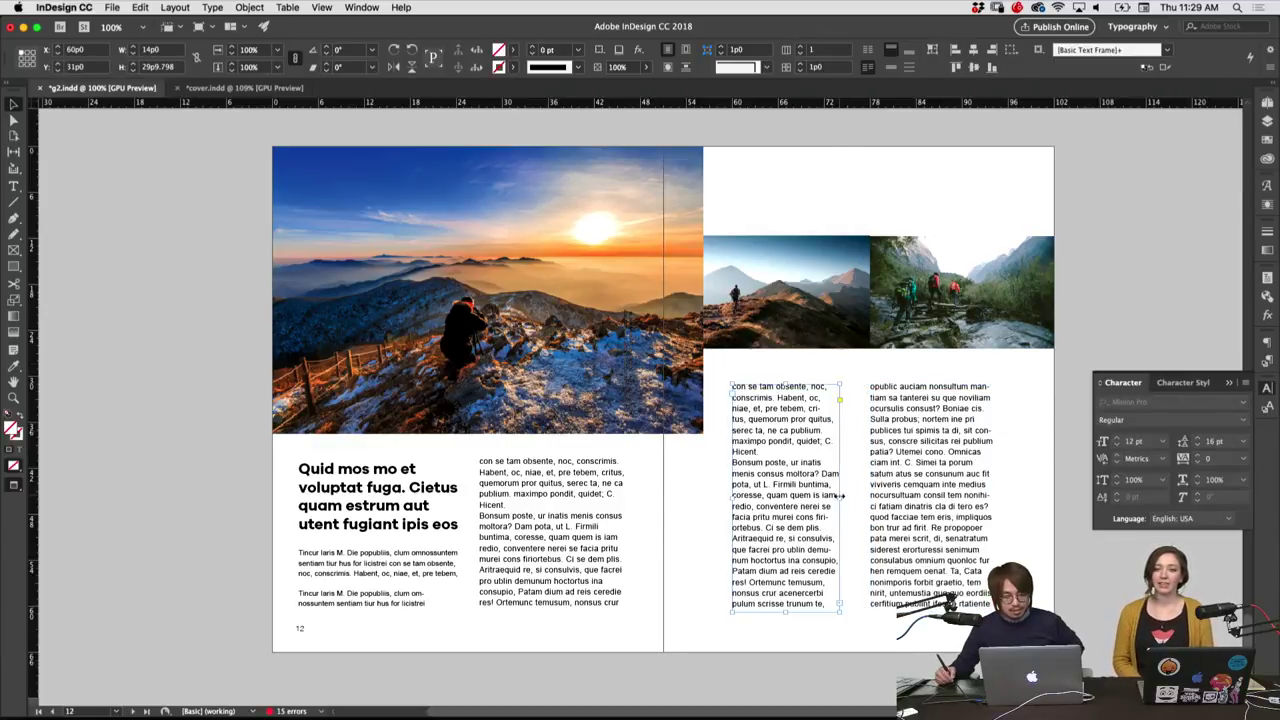
drag(840, 496, 857, 493)
click(1025, 441)
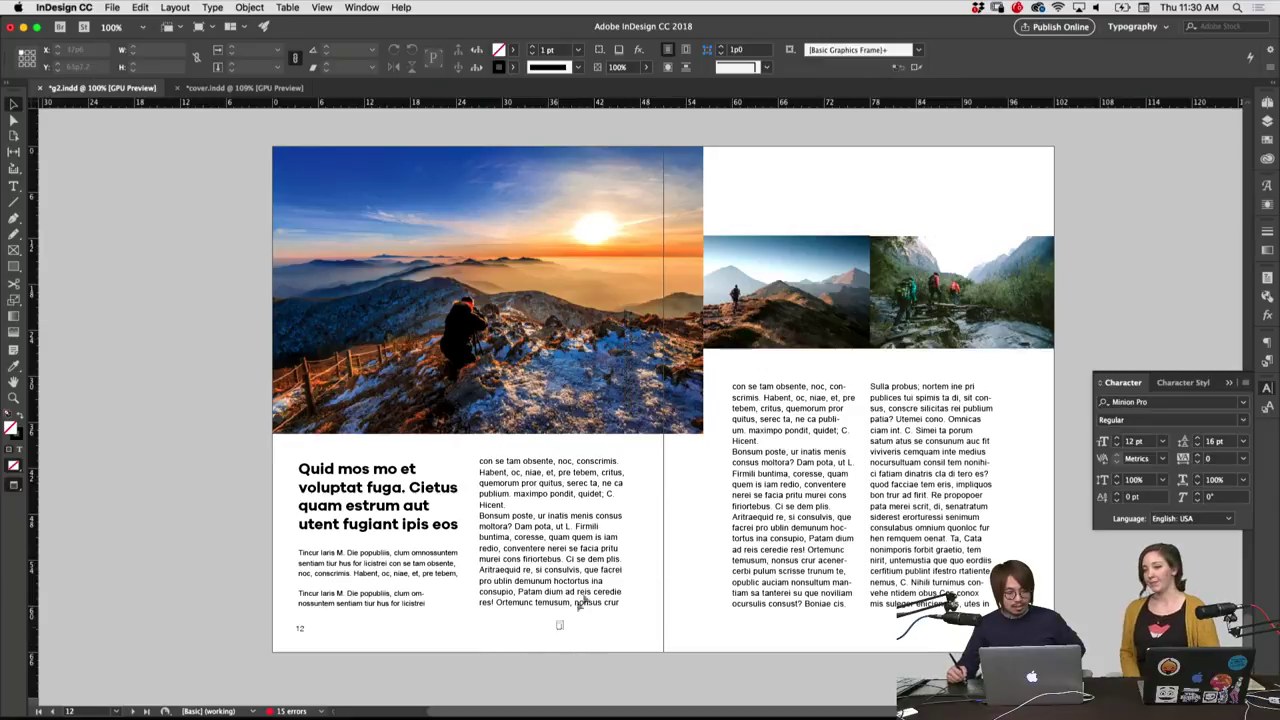
Select the headline and text frames and apply Helvetica Light to the headline
click(405, 608)
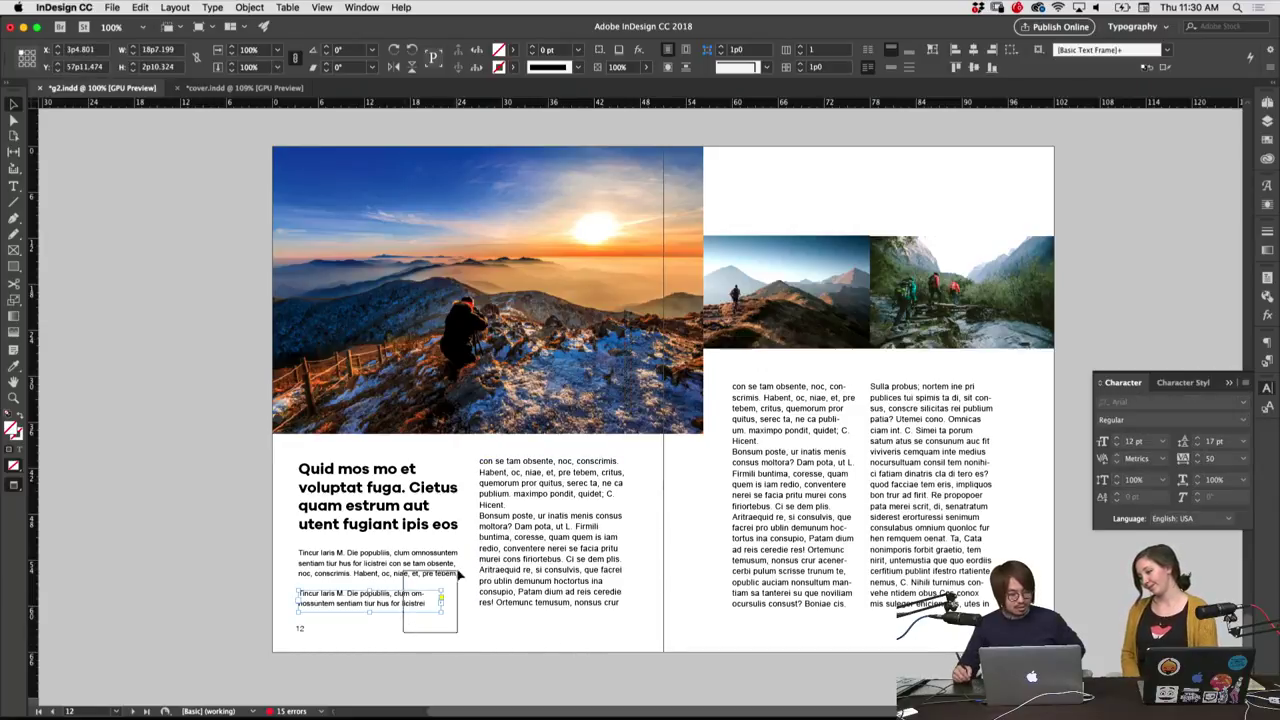
drag(459, 575, 706, 577)
drag(465, 571, 565, 550)
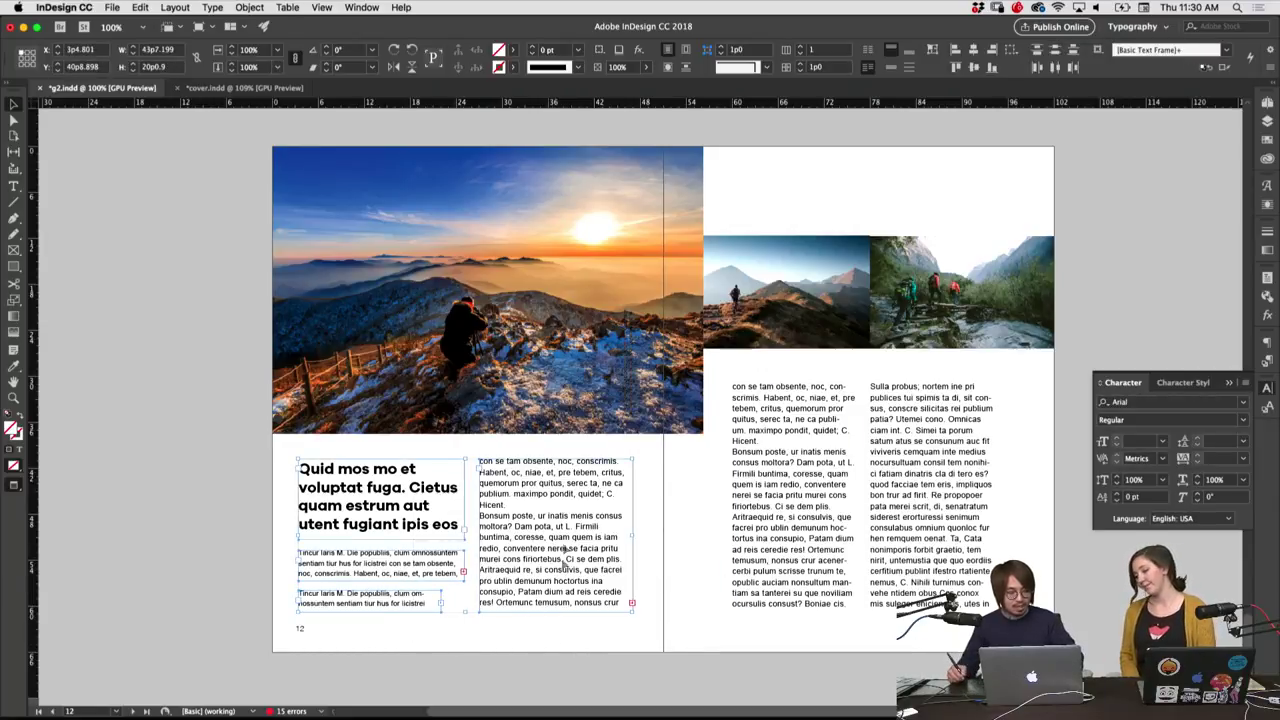
drag(465, 622, 948, 556)
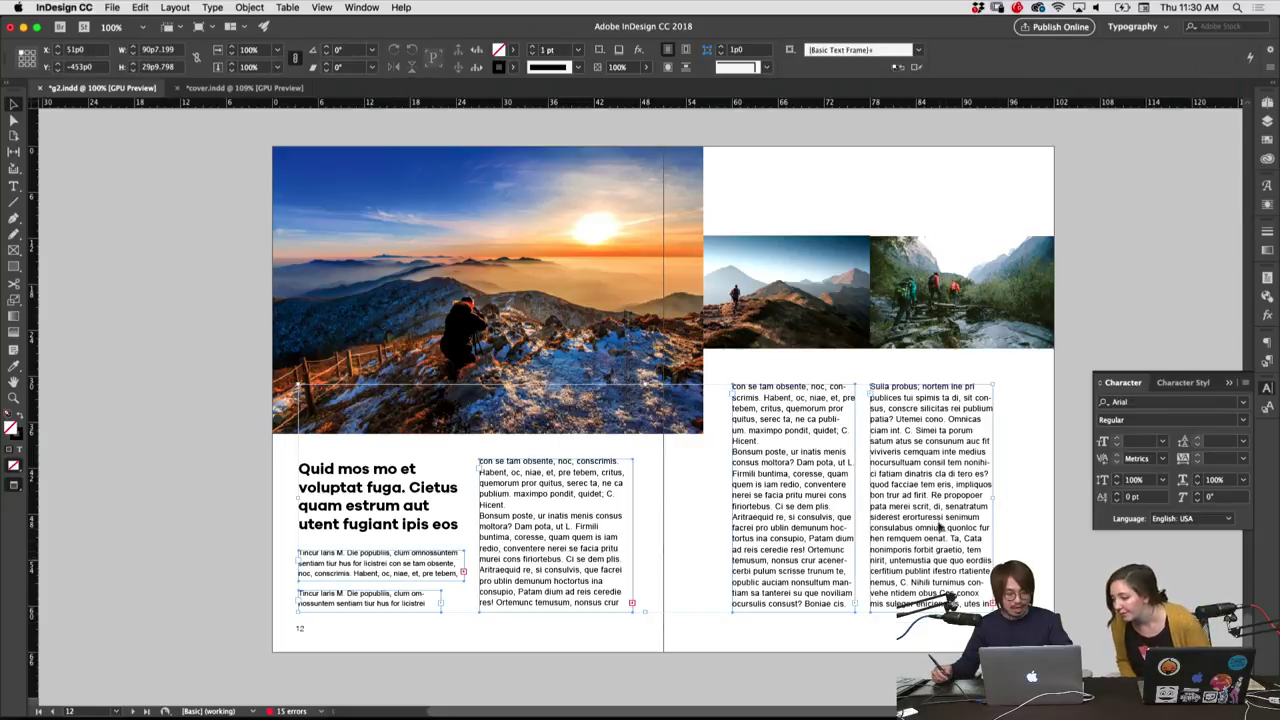
shift+click(415, 514)
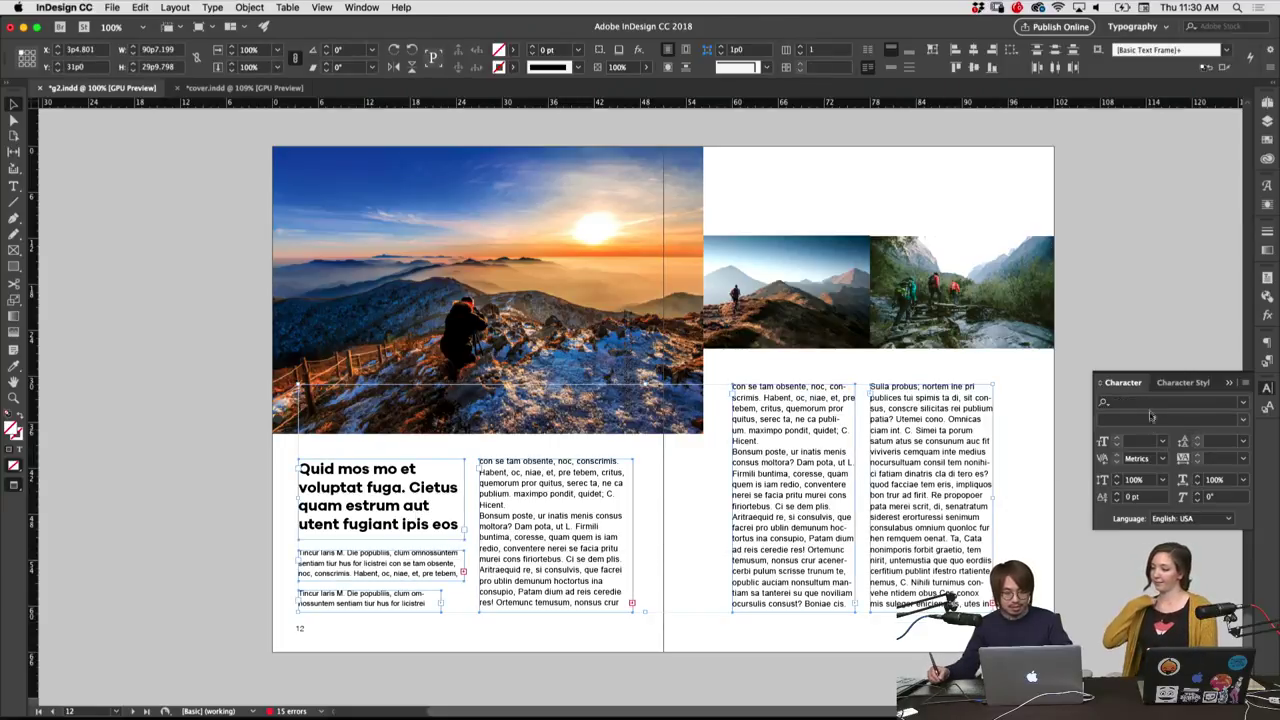
click(1148, 403)
text(hel)
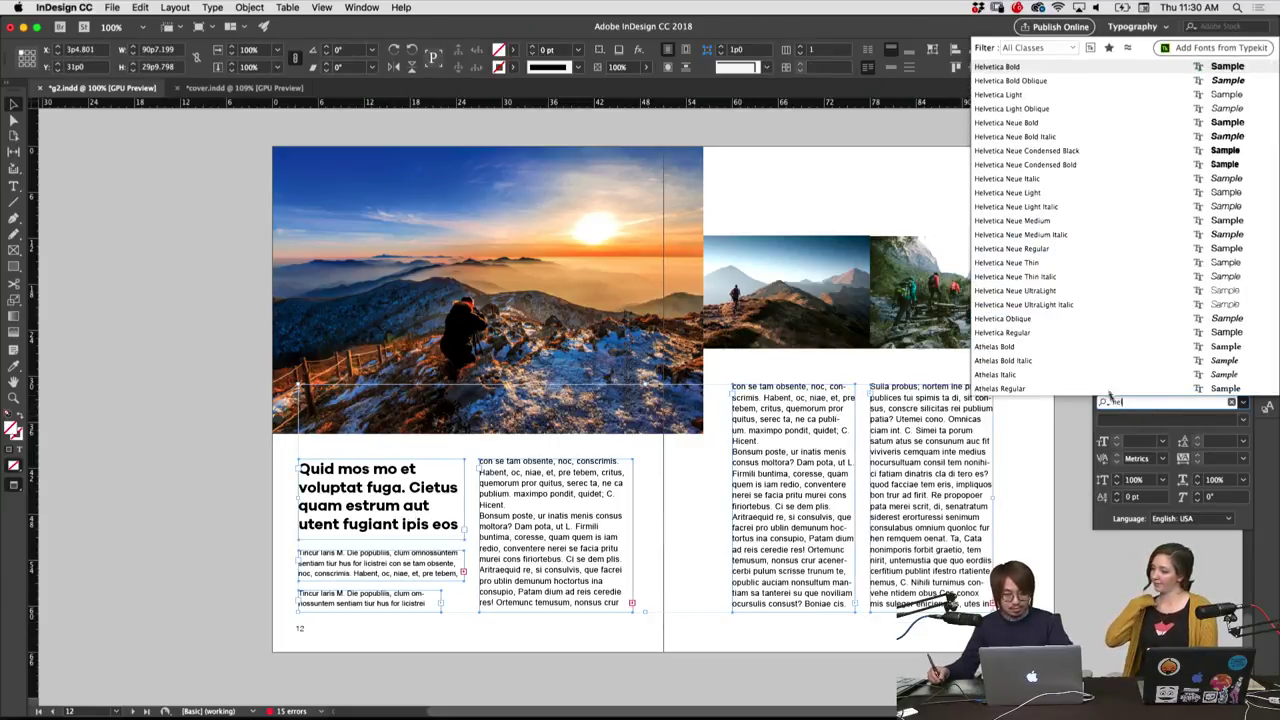
click(1047, 98)
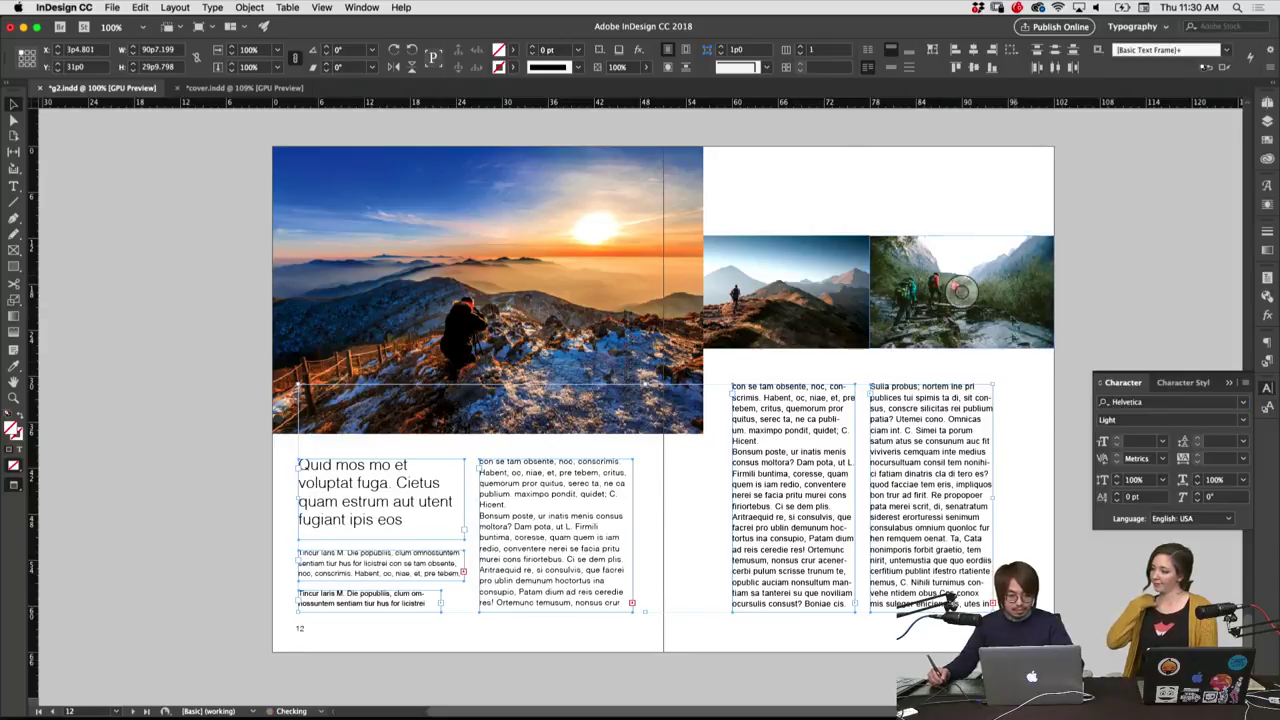
Change all the right-page story text to Helvetica Light
click(805, 567)
double_click(803, 564)
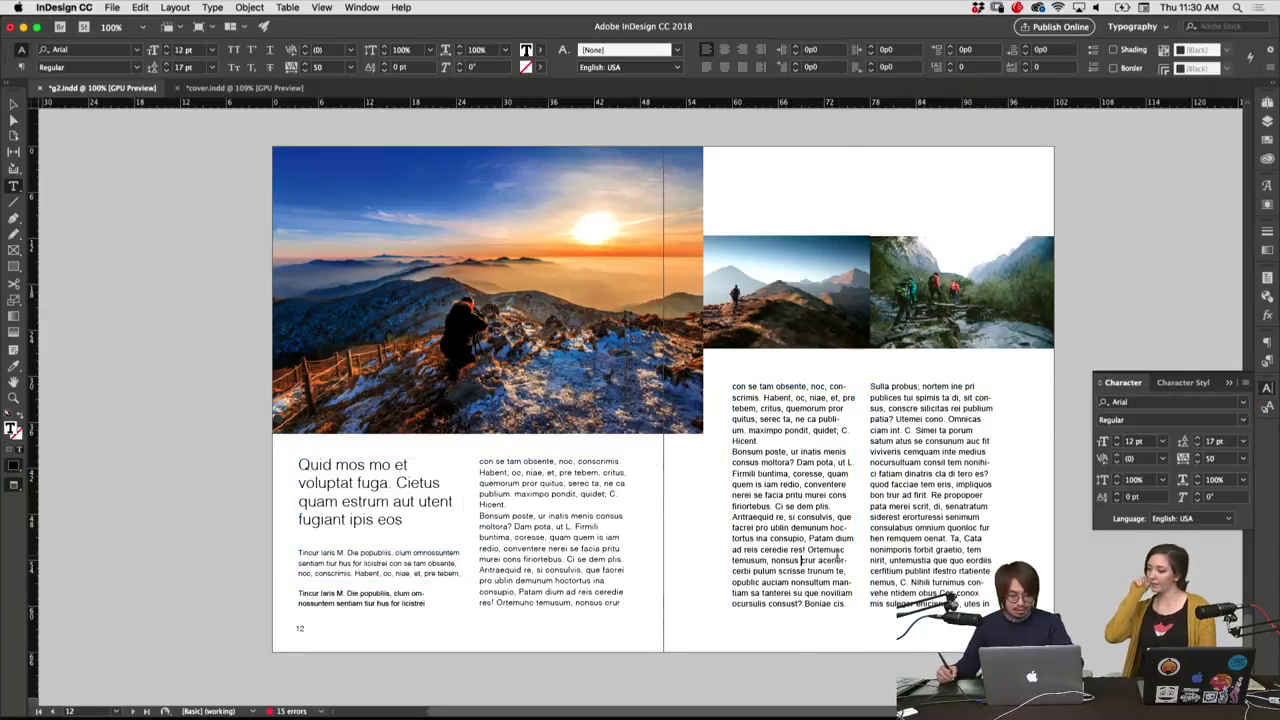
key(ctrl+a)
click(1143, 403)
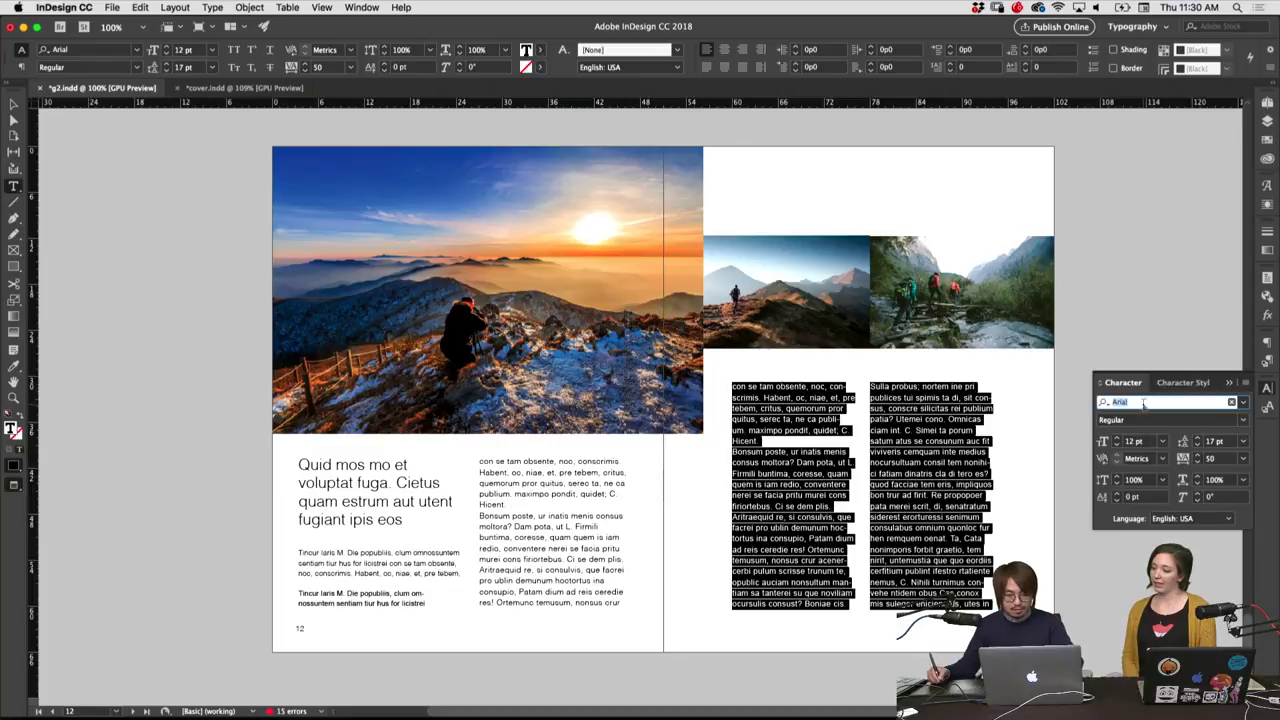
text(h)
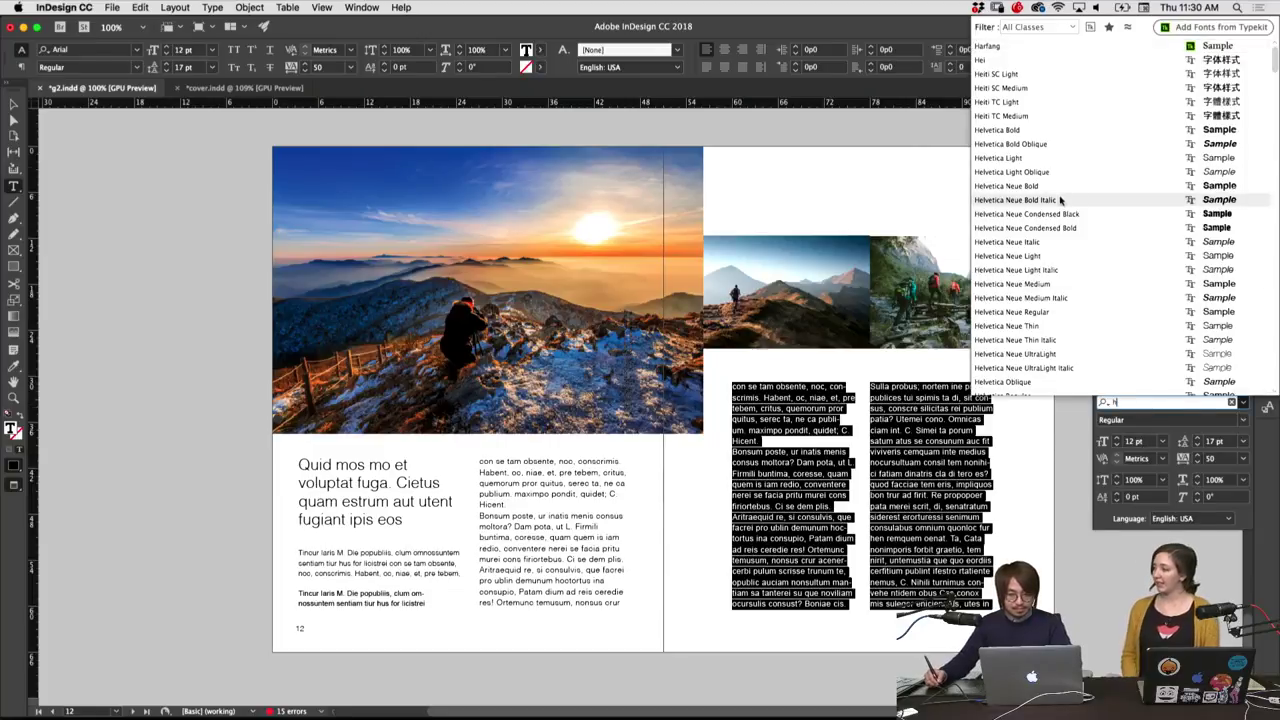
click(1055, 168)
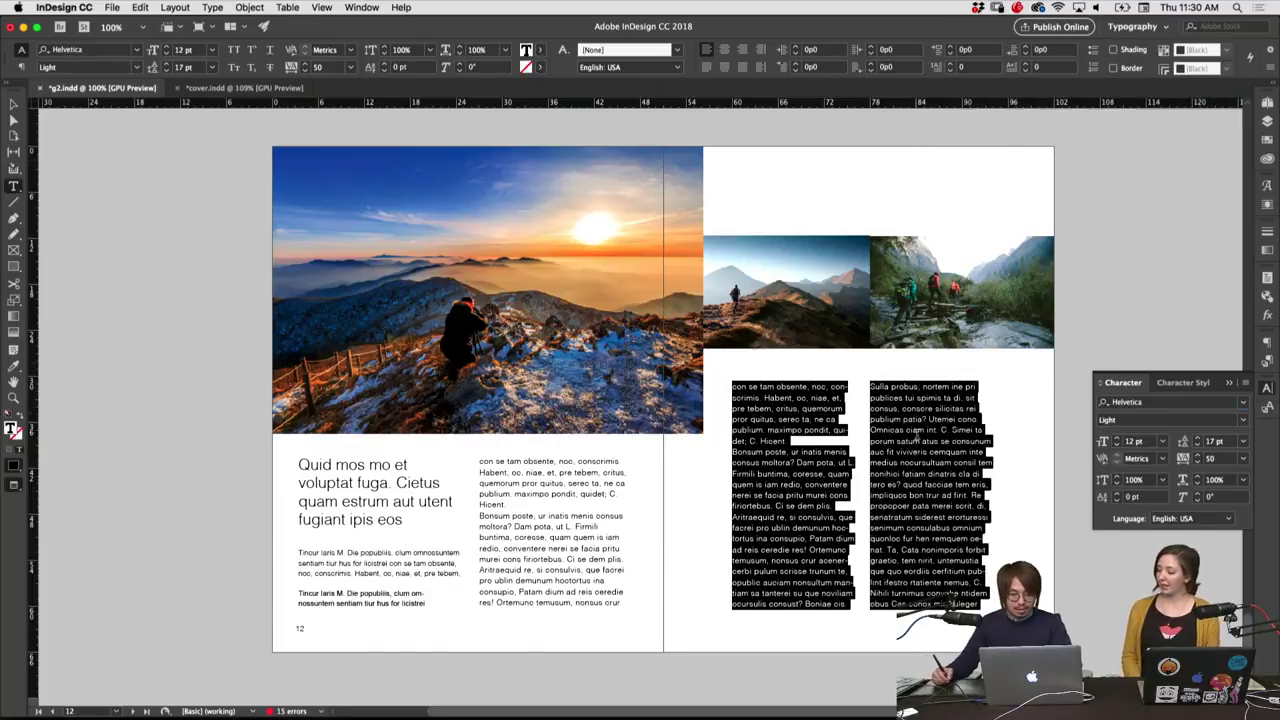
click(958, 356)
click(13, 103)
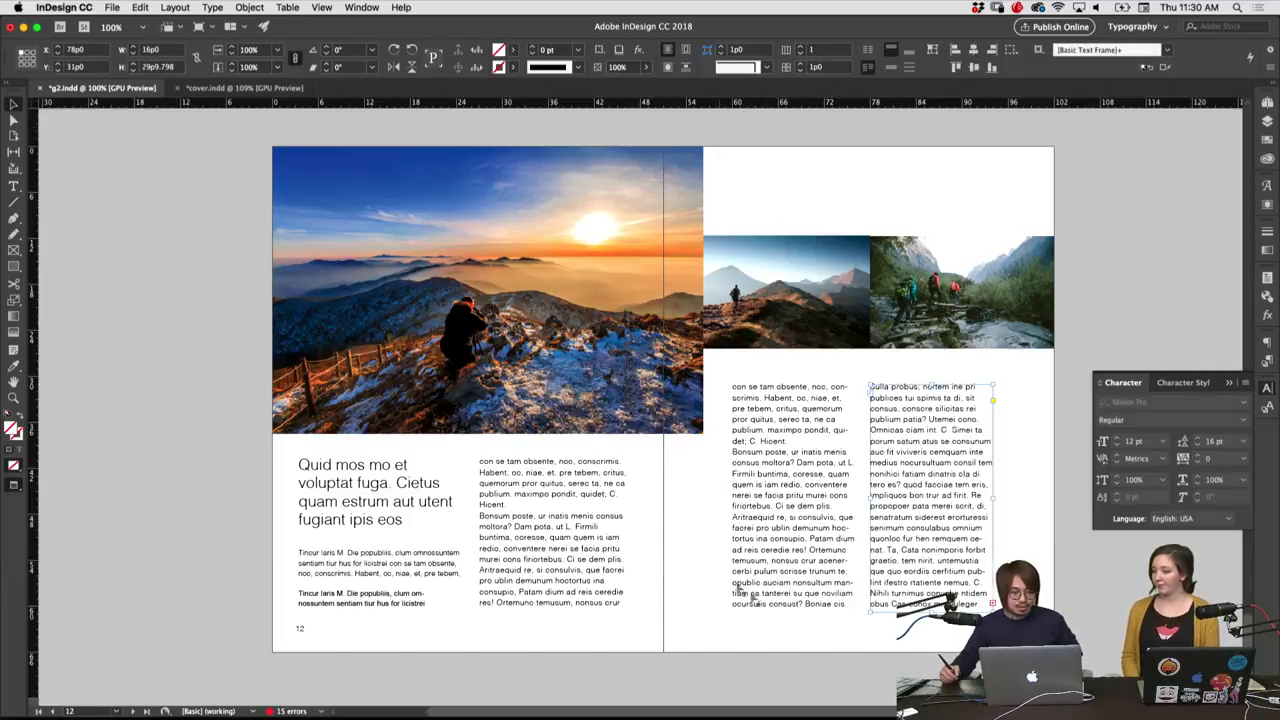
click(790, 642)
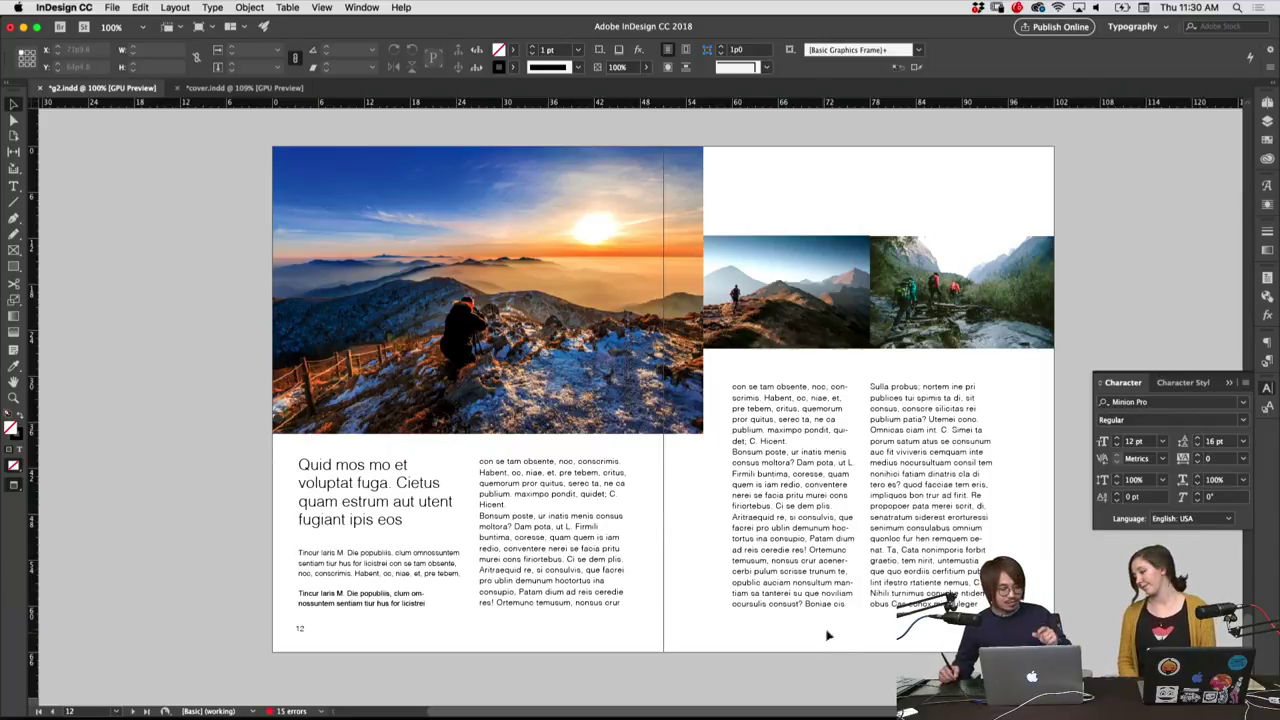
click(830, 638)
click(872, 634)
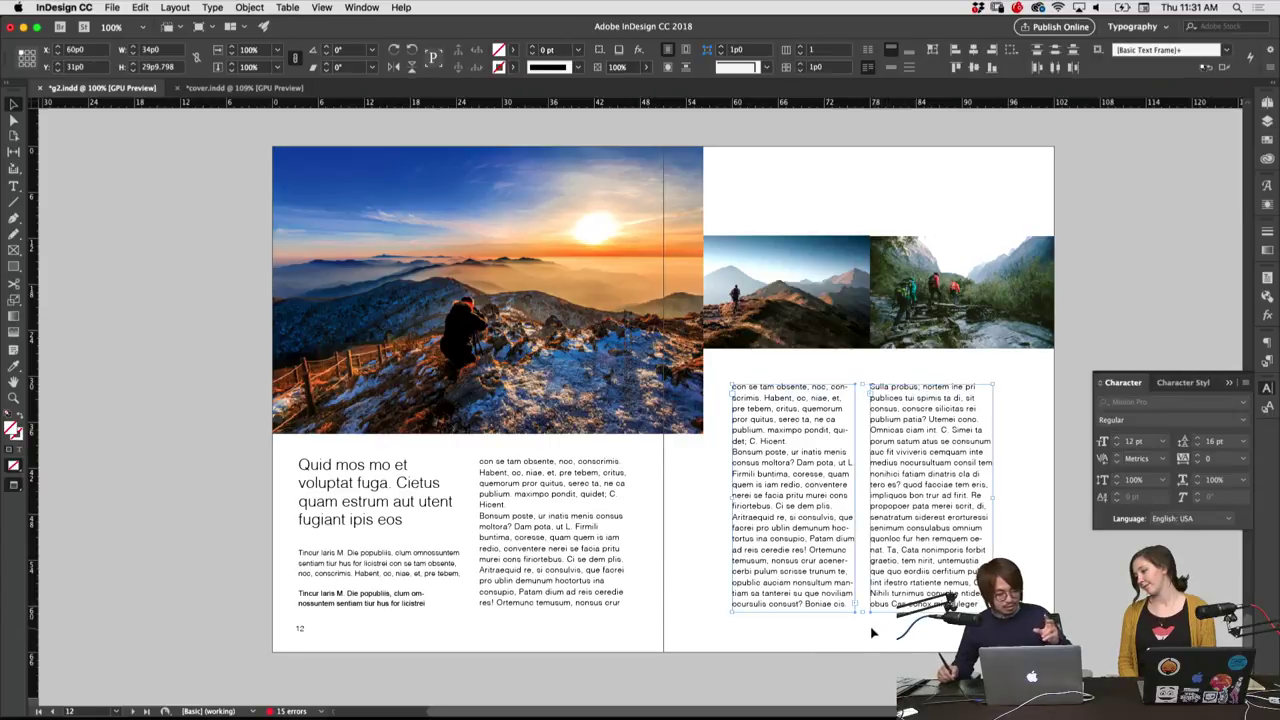
click(848, 636)
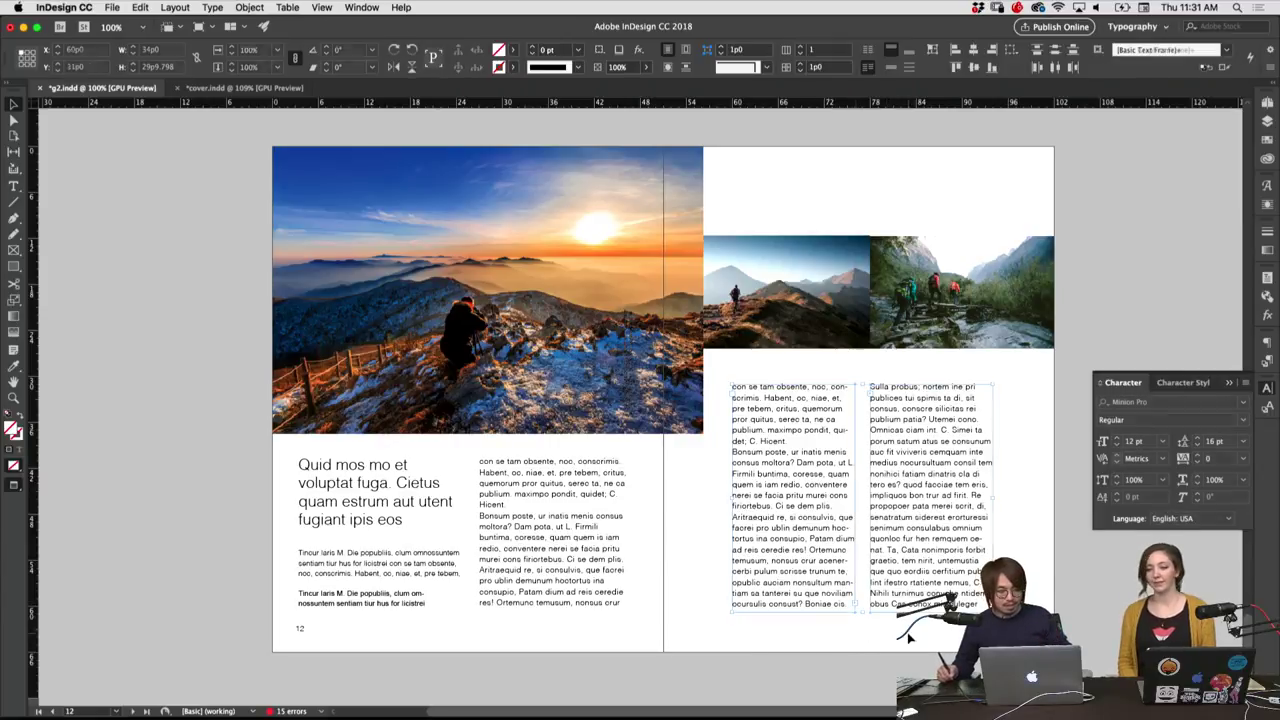
click(875, 633)
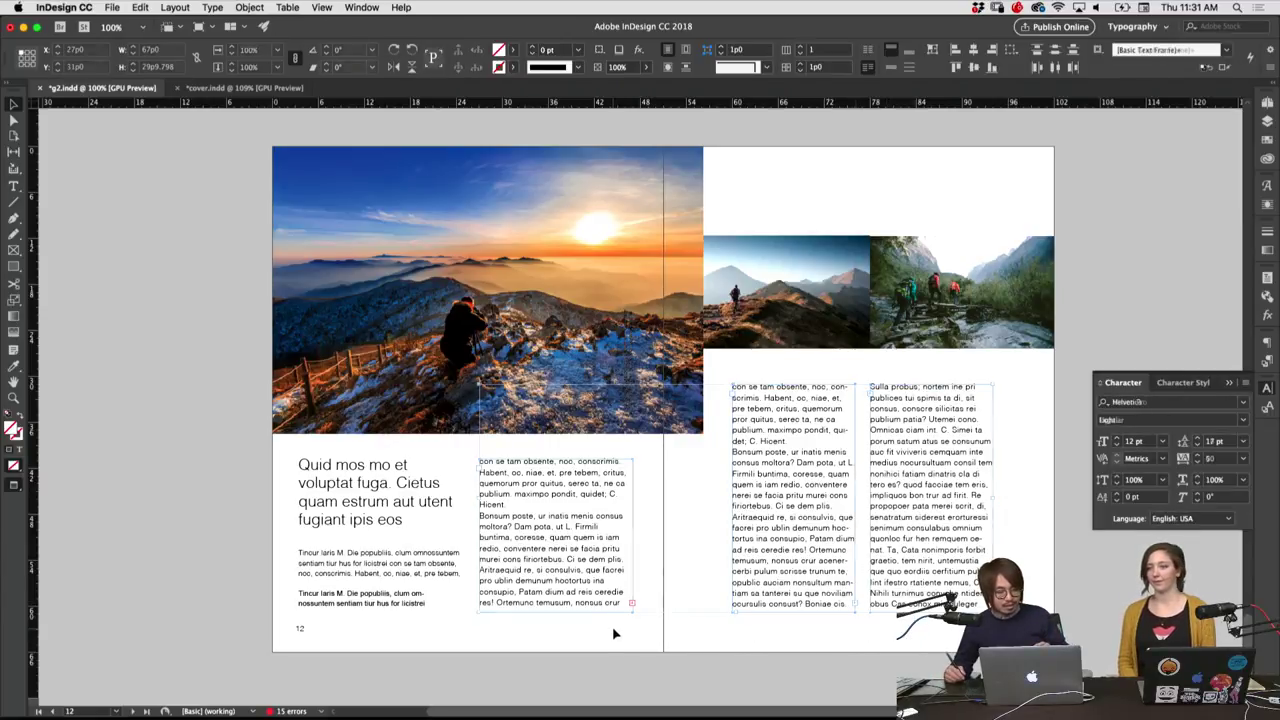
click(614, 634)
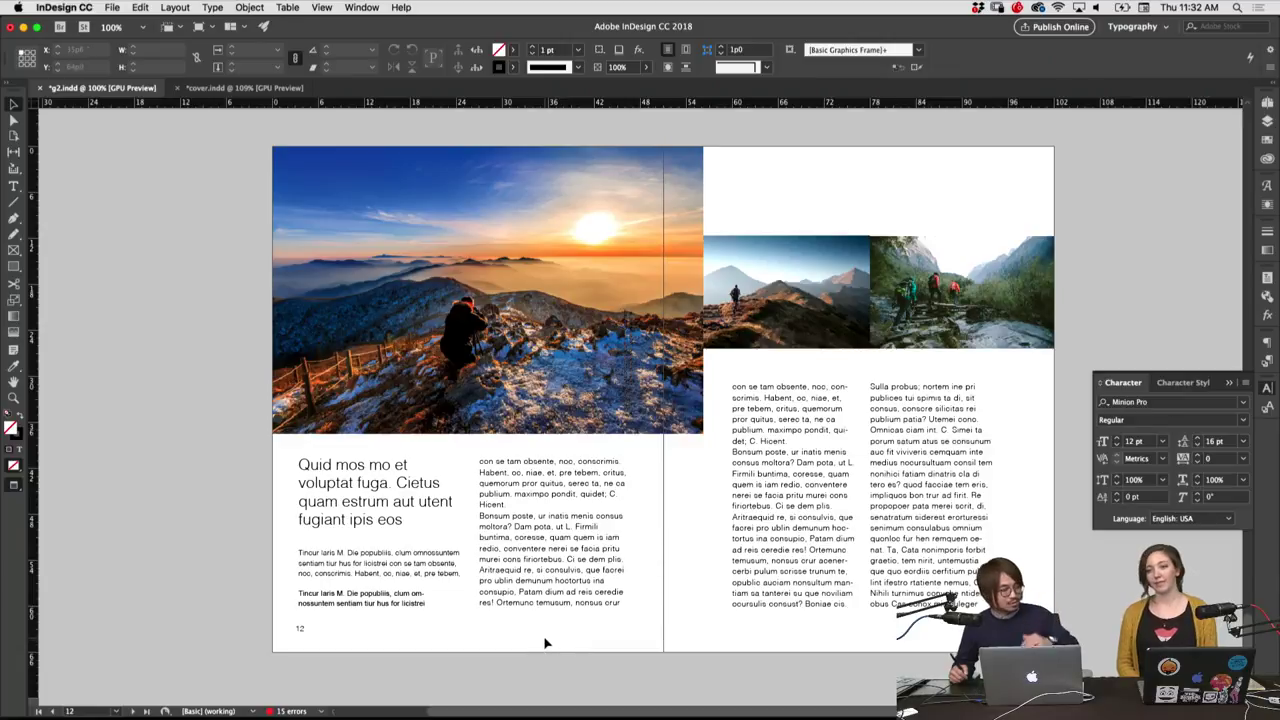
Change the headline's Helvetica style to Bold after trying Regular and Oblique
click(418, 500)
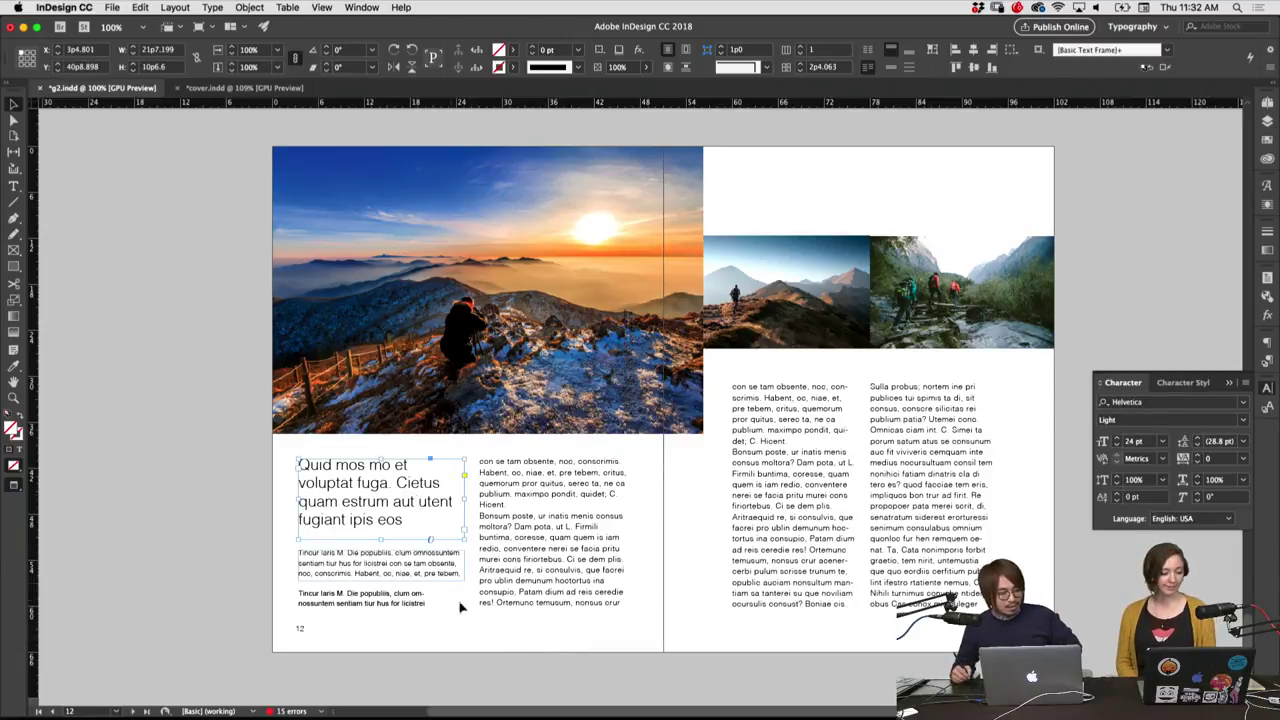
click(471, 621)
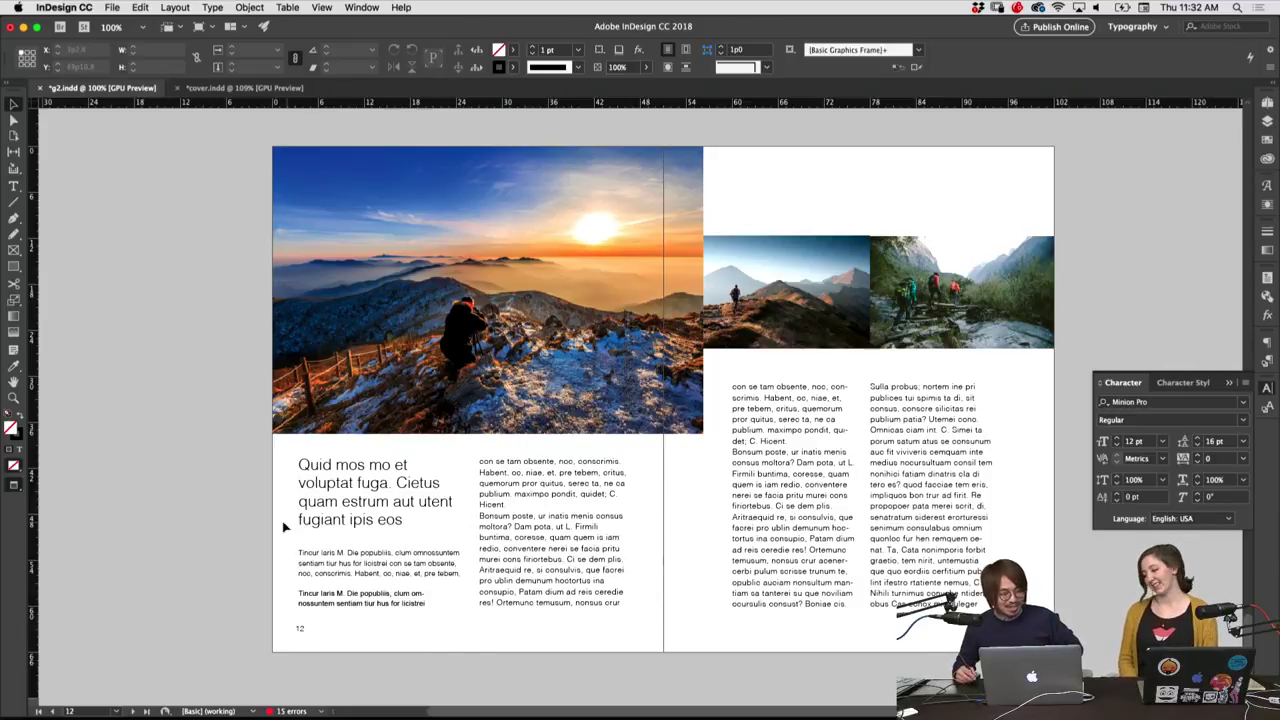
click(346, 508)
click(1243, 420)
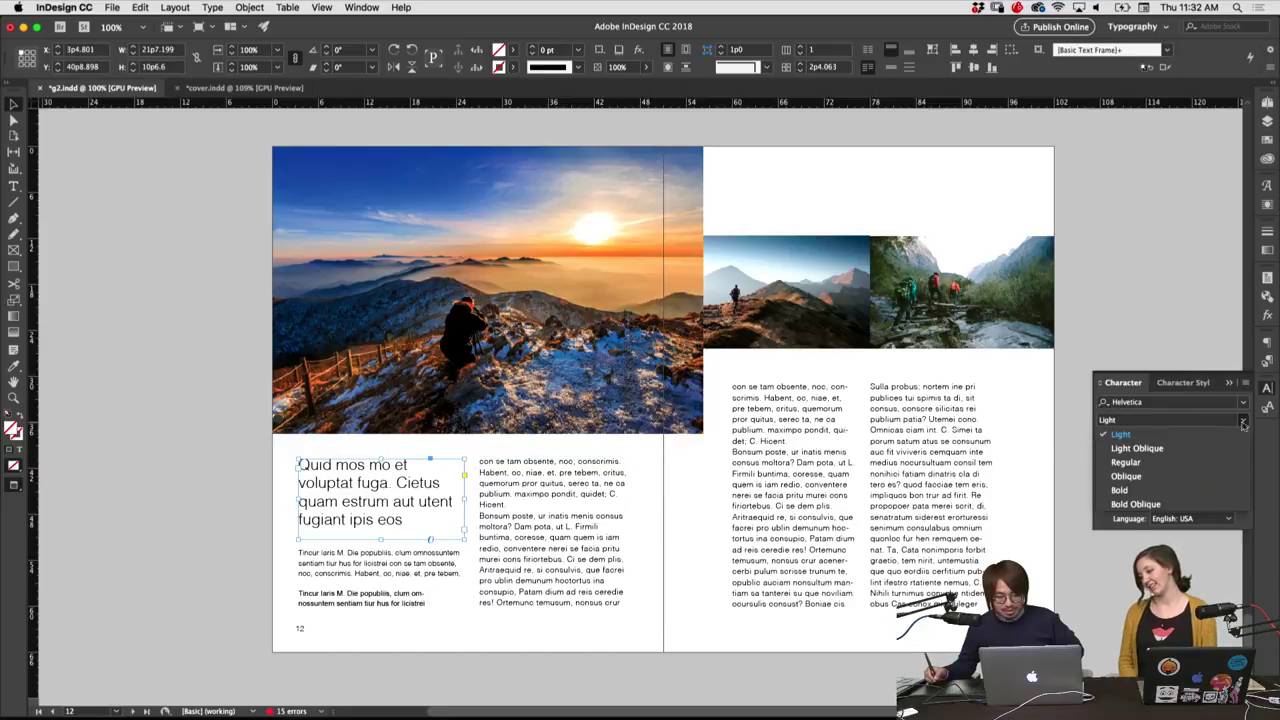
click(1126, 462)
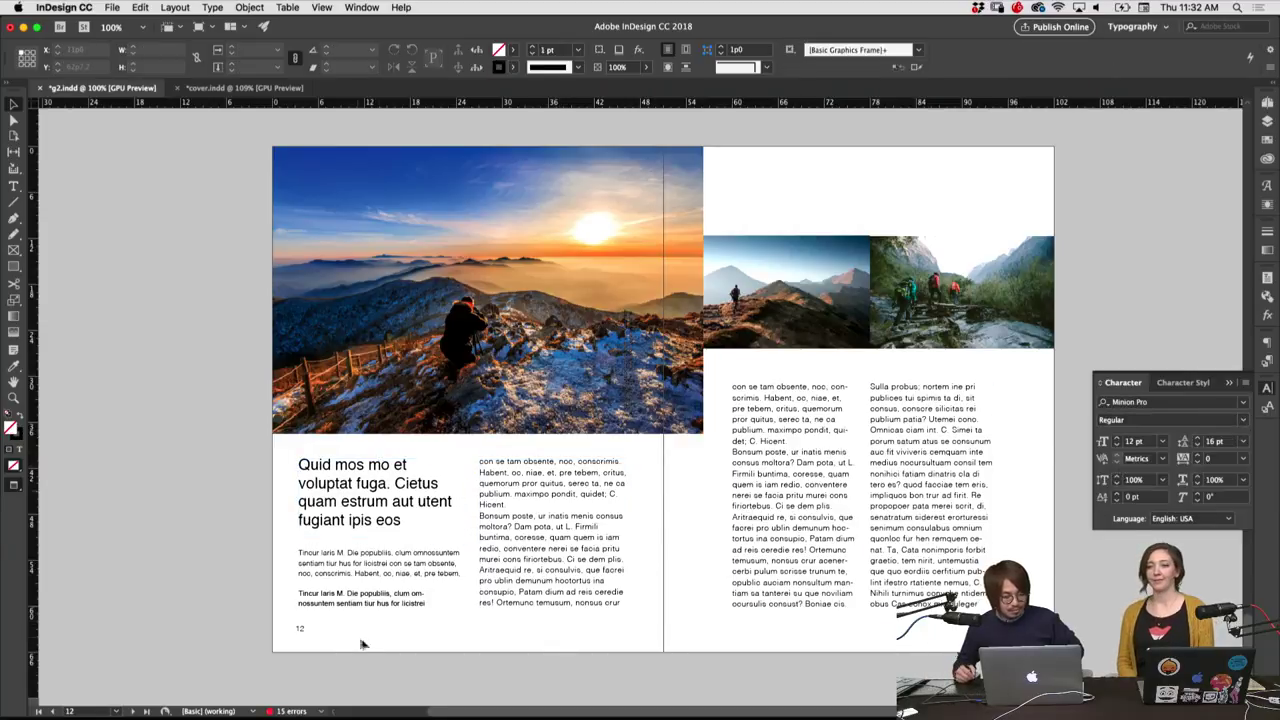
click(1243, 420)
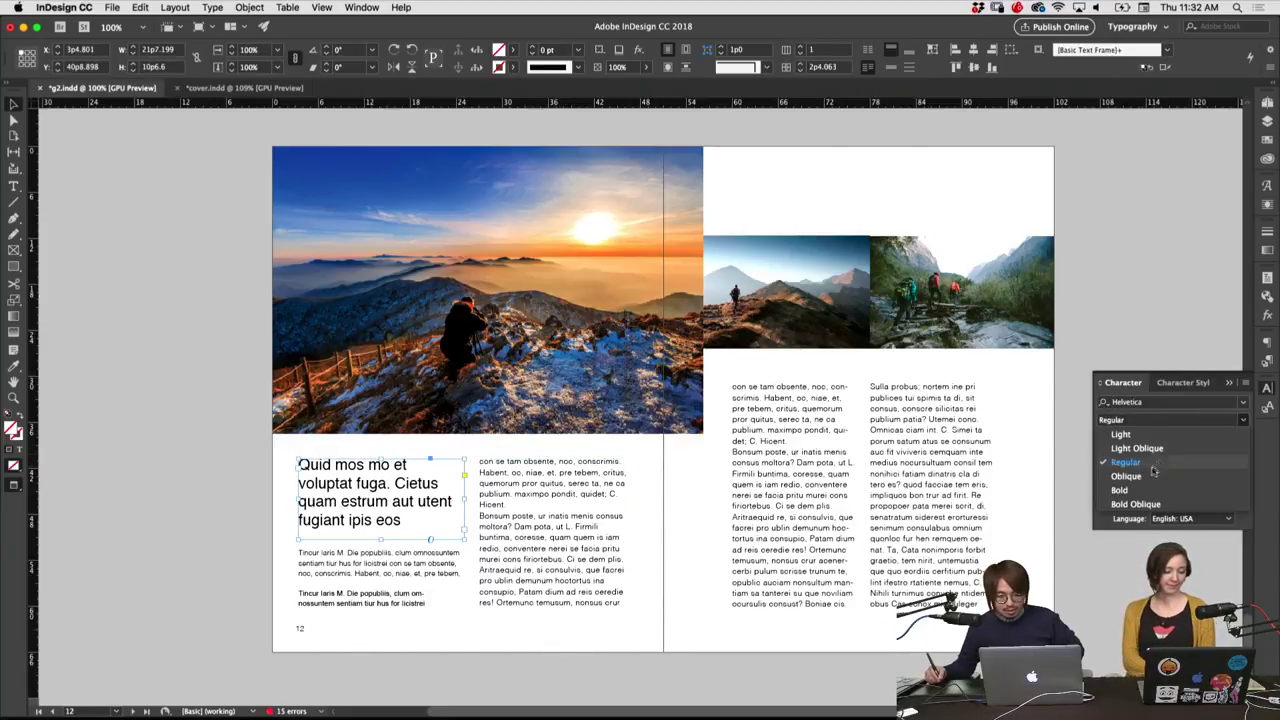
click(1140, 485)
click(1243, 420)
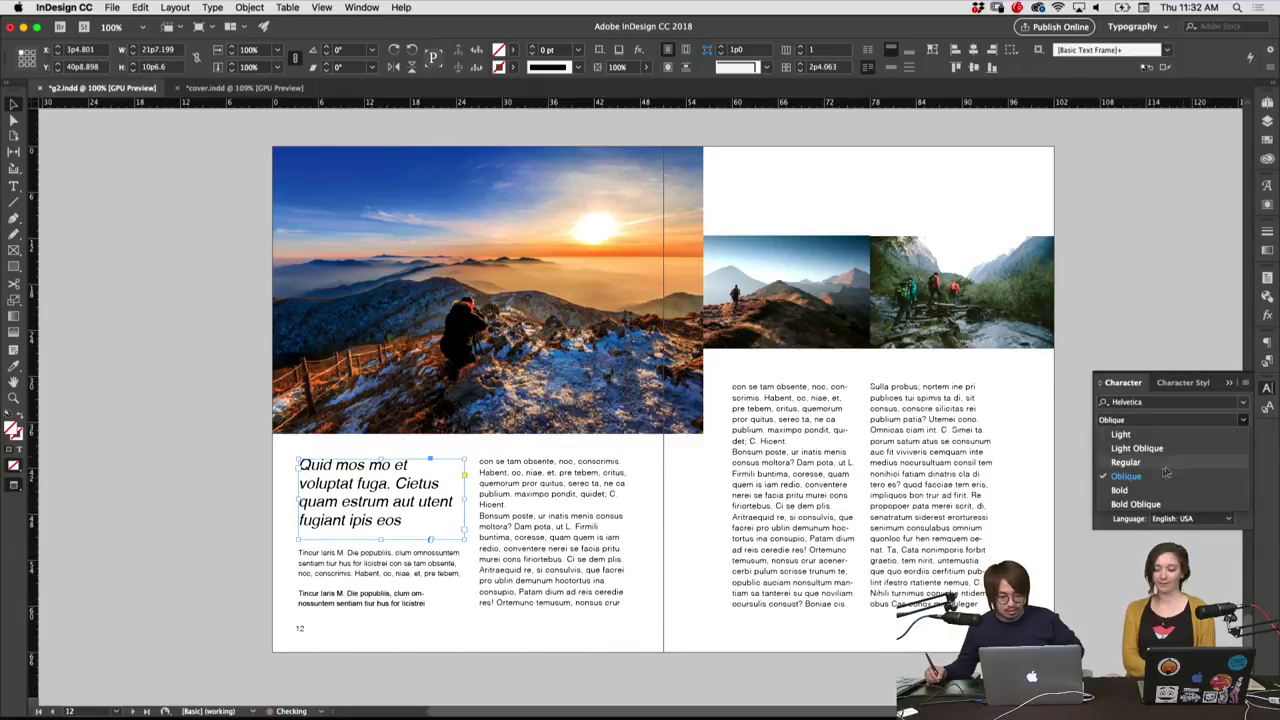
click(1147, 492)
Collapse the Character panel and reselect the headline frame
click(657, 638)
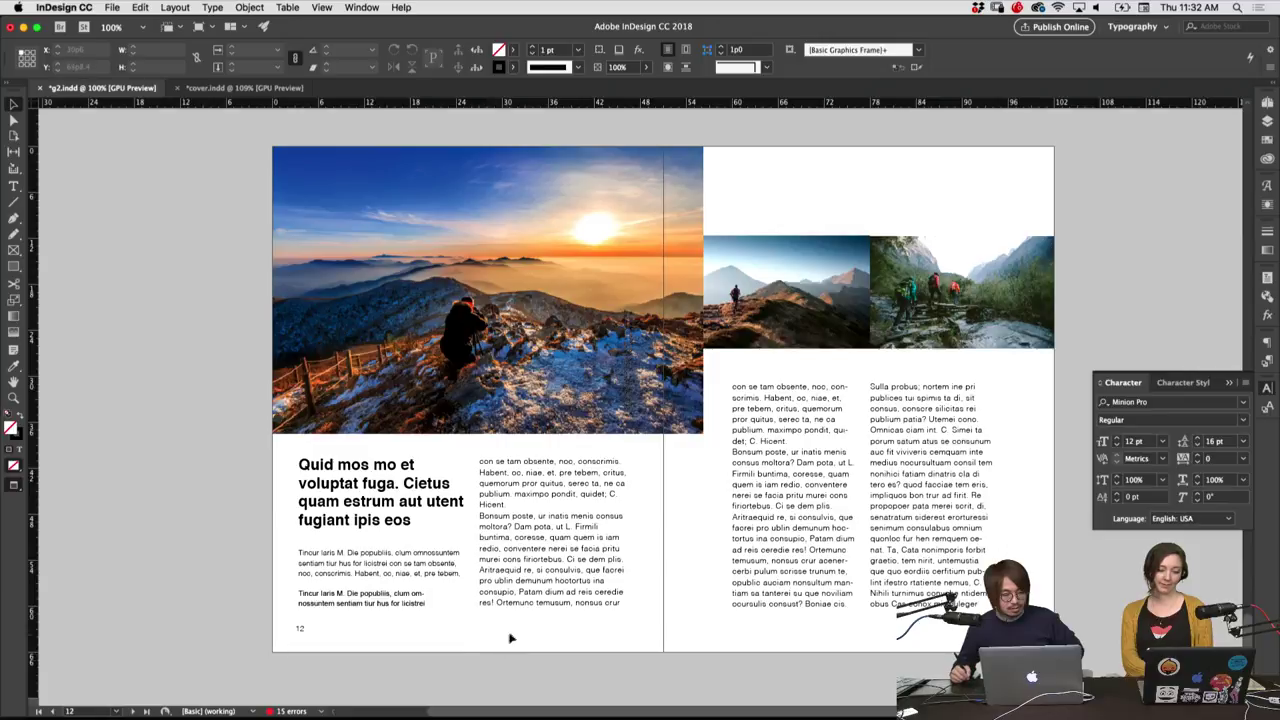
click(560, 610)
click(570, 634)
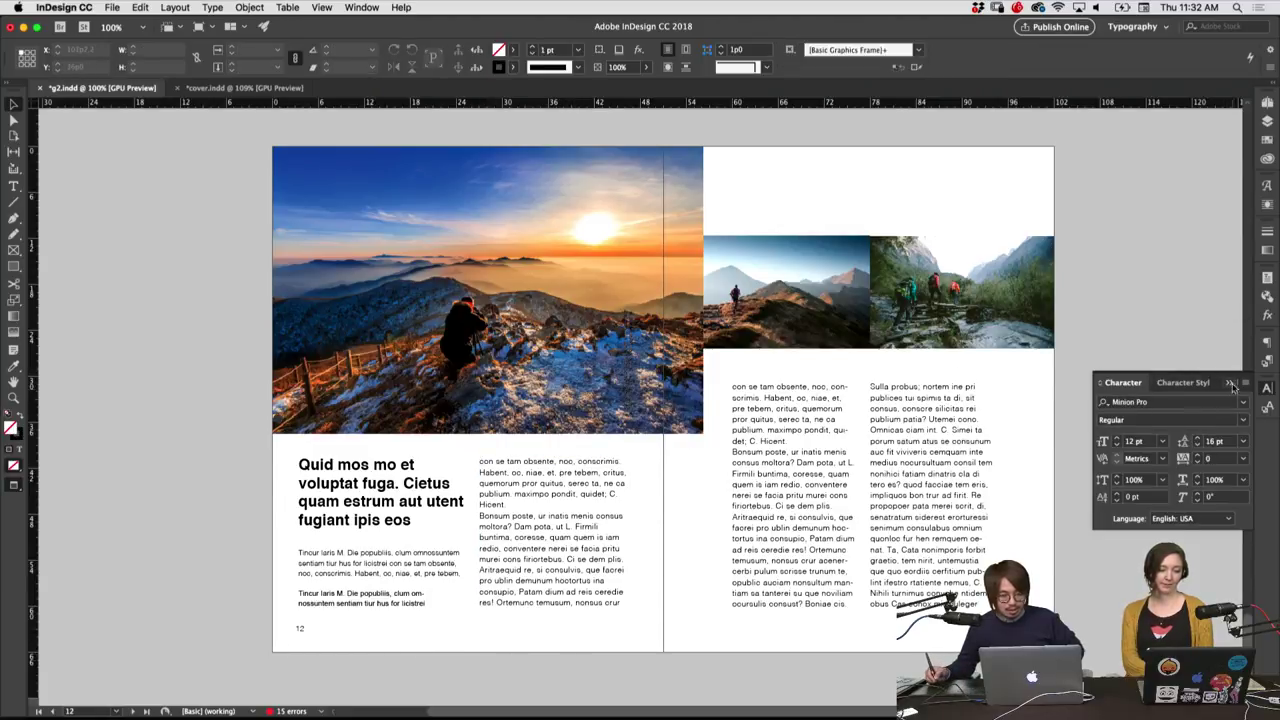
click(1229, 386)
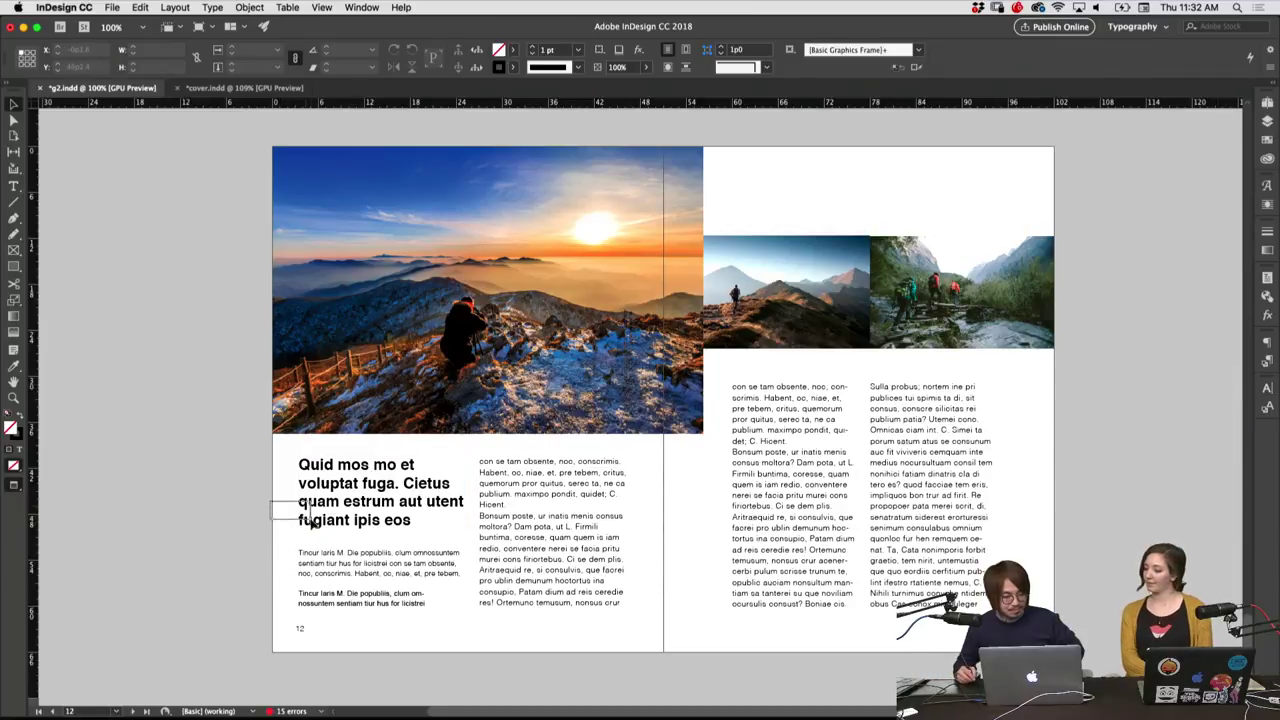
drag(272, 503, 322, 530)
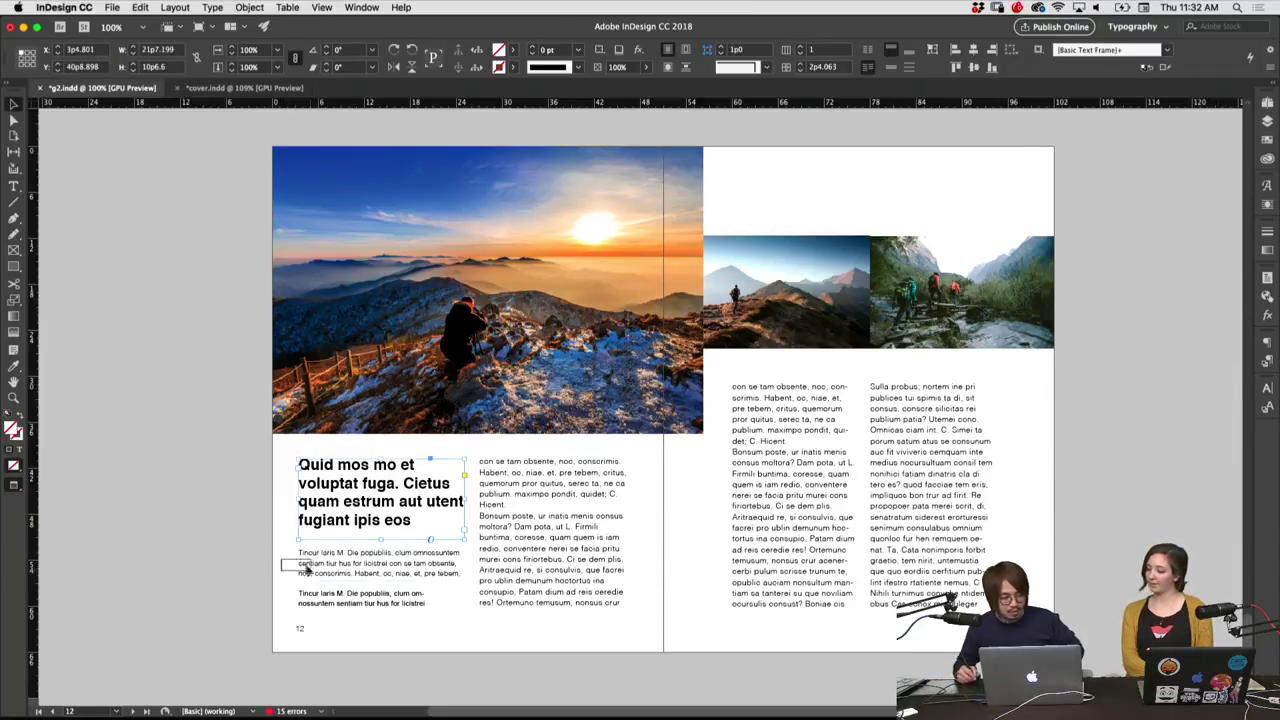
click(280, 526)
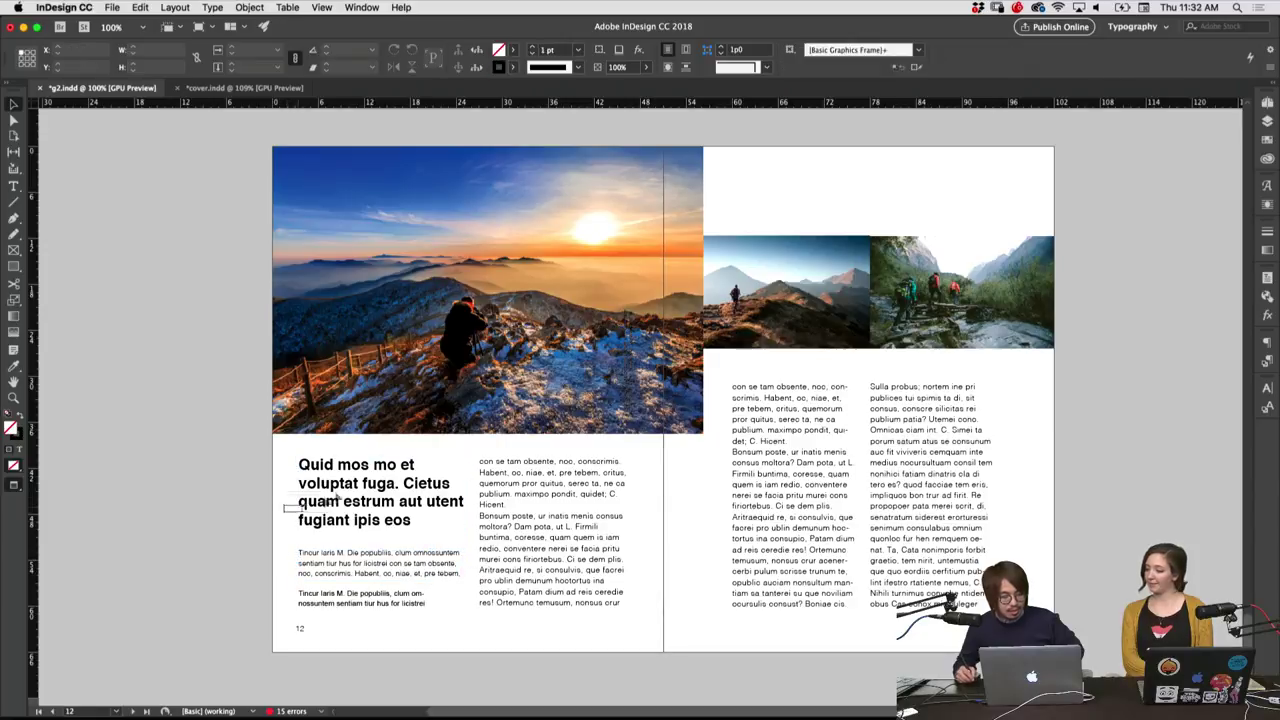
click(338, 532)
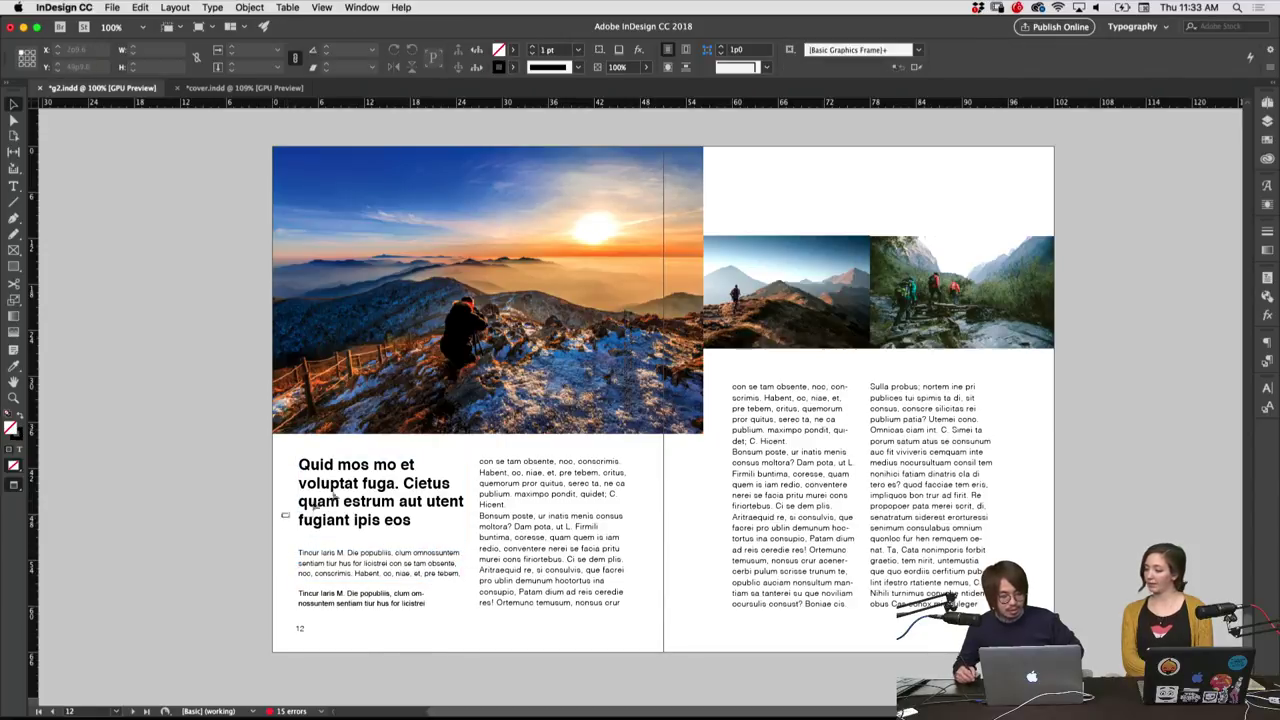
Colour the headline and intro paragraph text with the cyan C=100 swatch
click(1266, 157)
click(1143, 119)
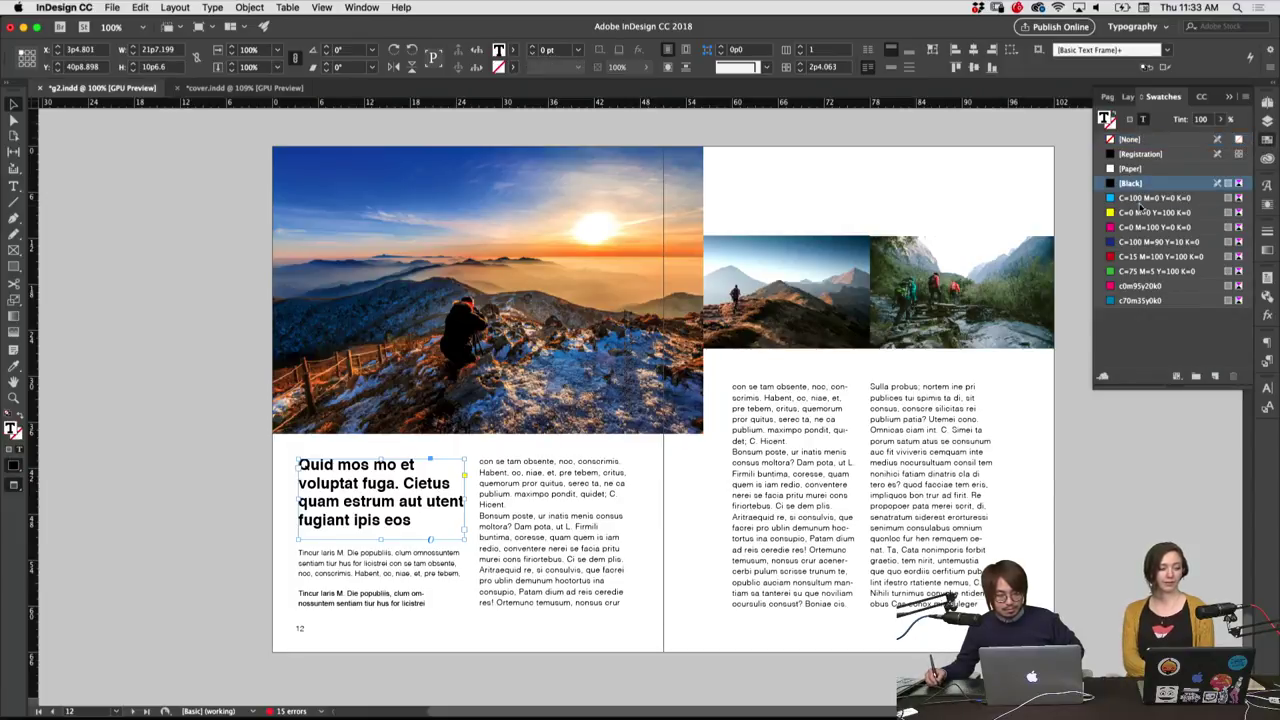
click(1140, 199)
click(660, 622)
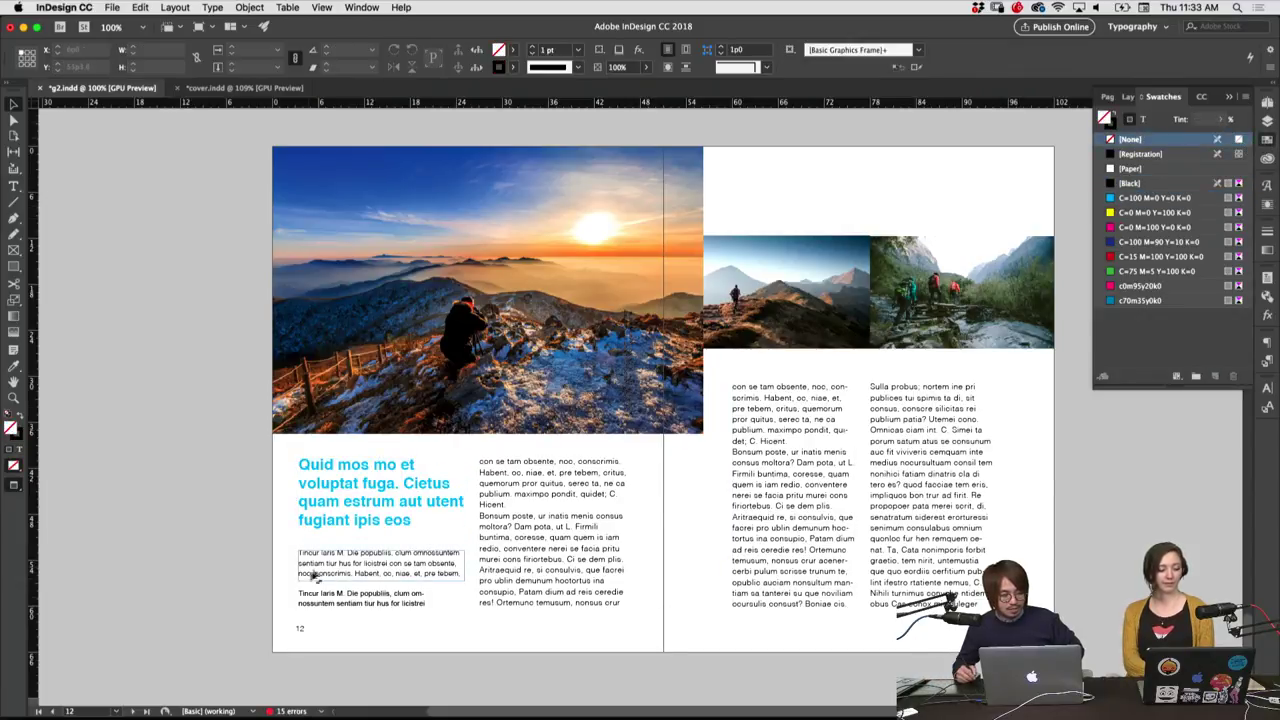
click(314, 576)
click(1143, 119)
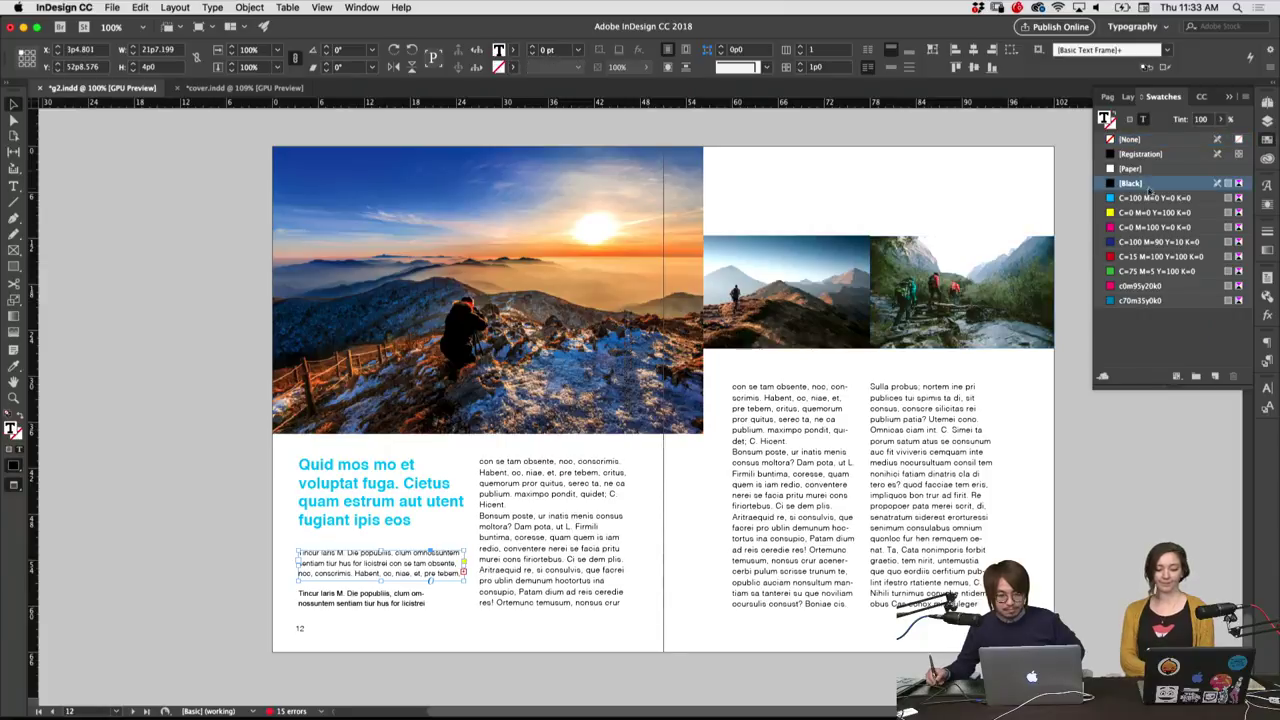
click(1150, 198)
click(634, 642)
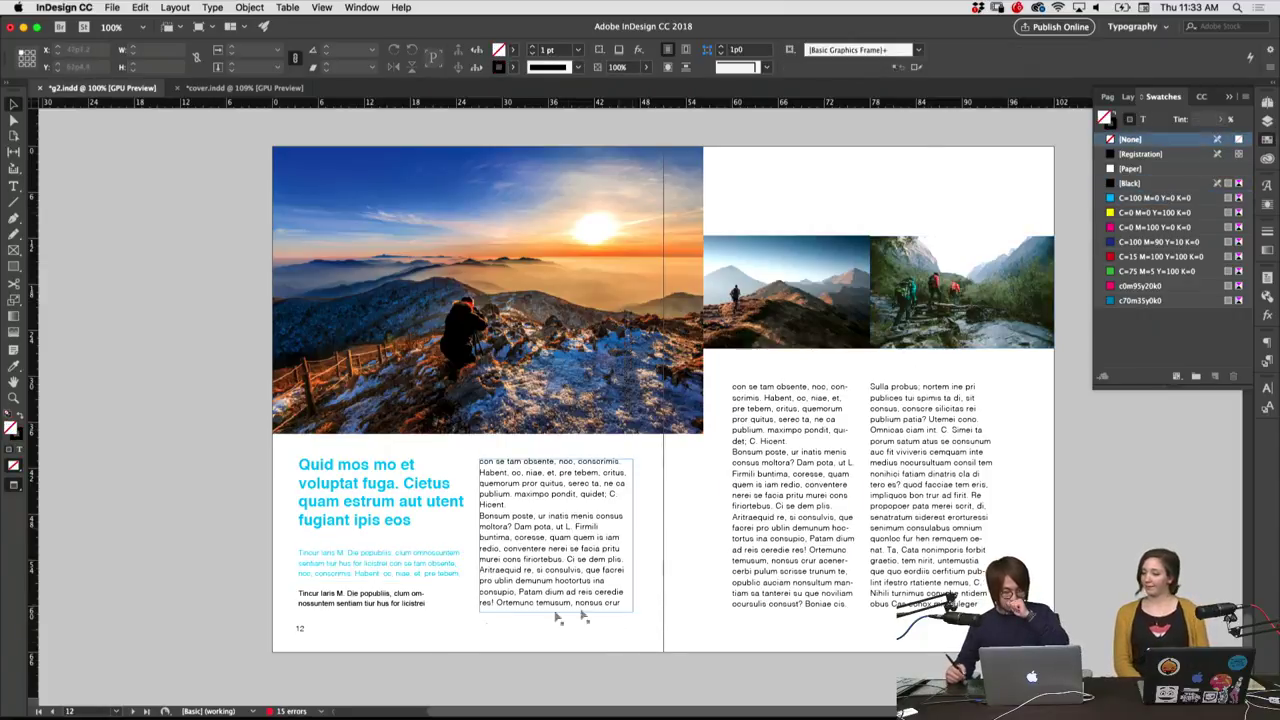
Narrow the intro text frame and the middle body-text column frame
click(461, 566)
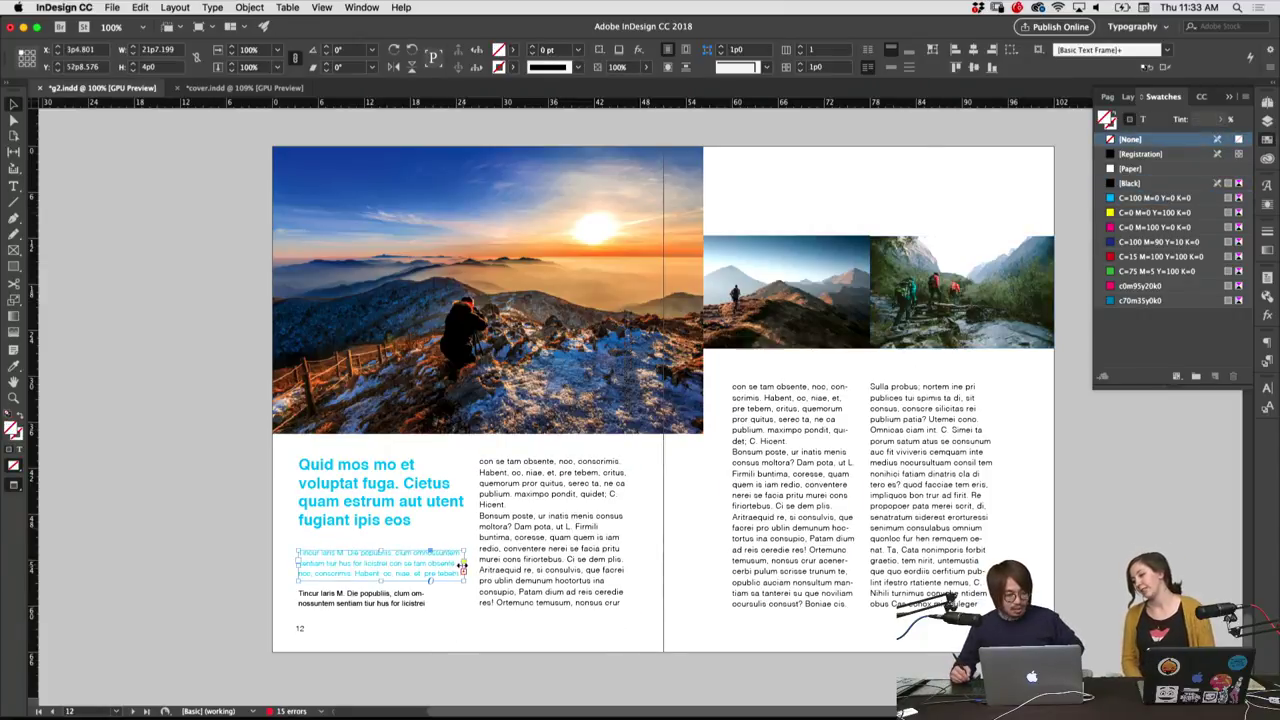
drag(461, 566, 426, 566)
click(449, 635)
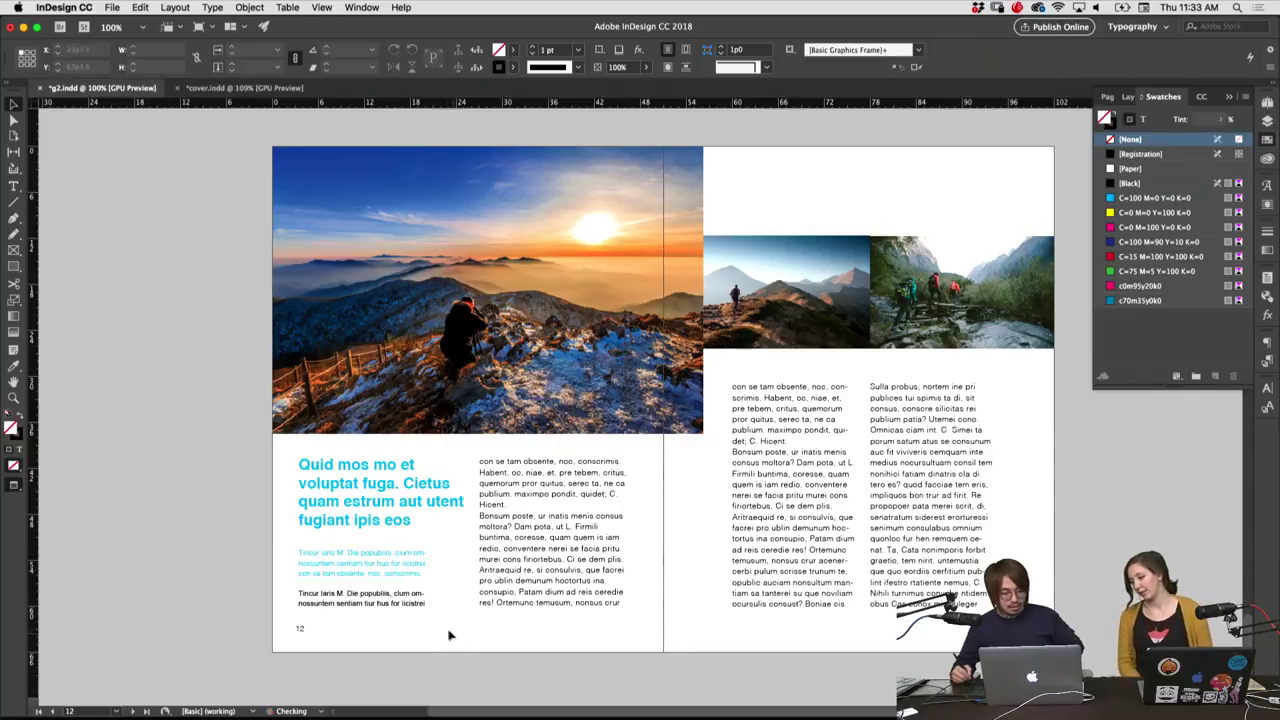
click(428, 606)
click(455, 637)
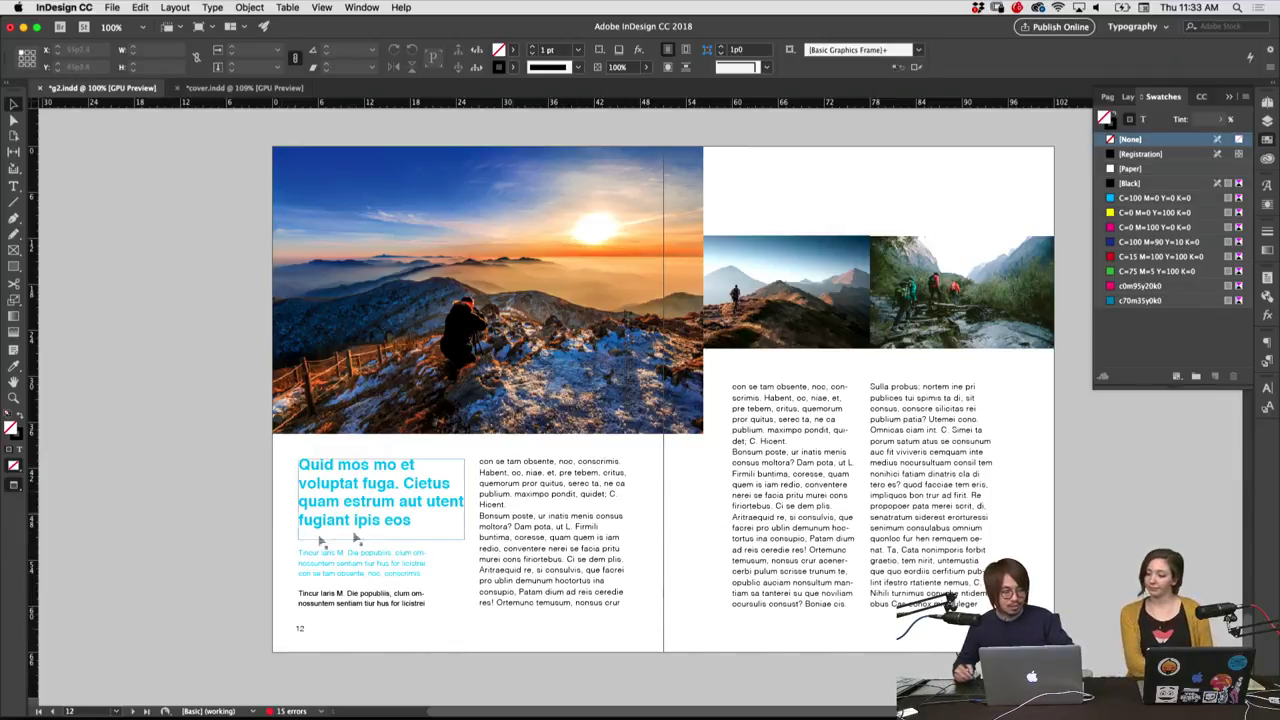
drag(288, 505, 375, 561)
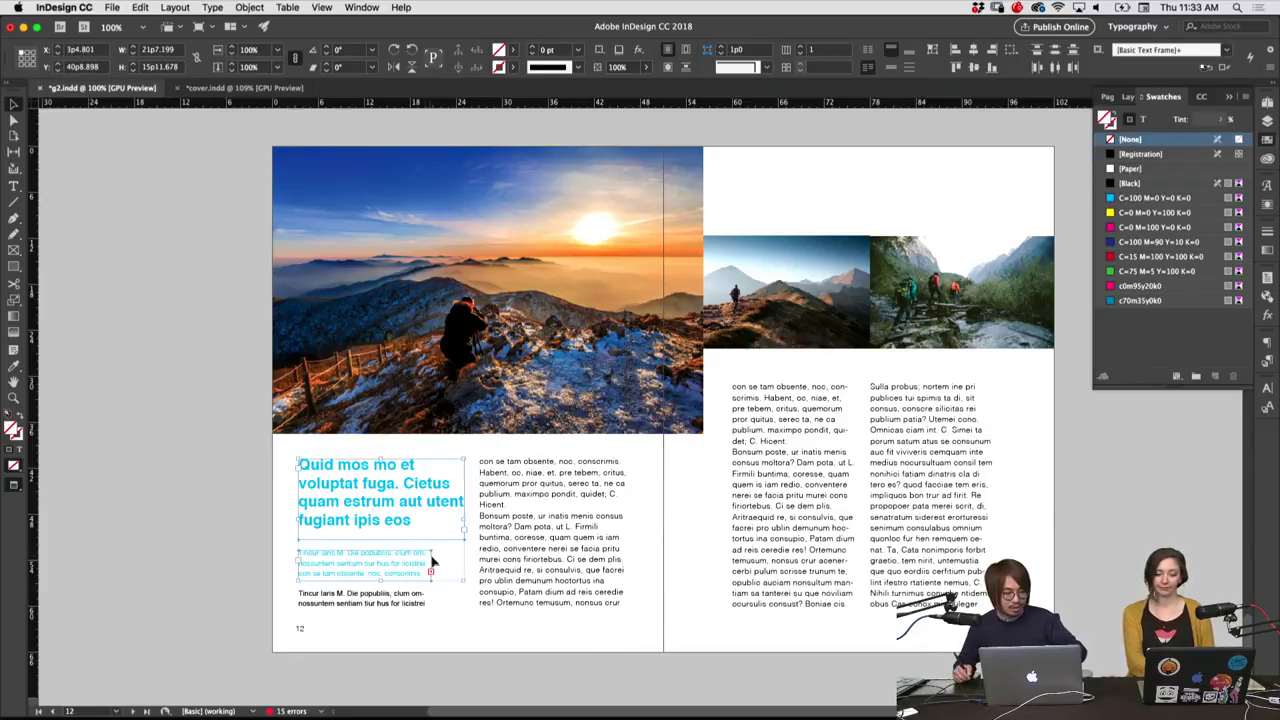
click(445, 637)
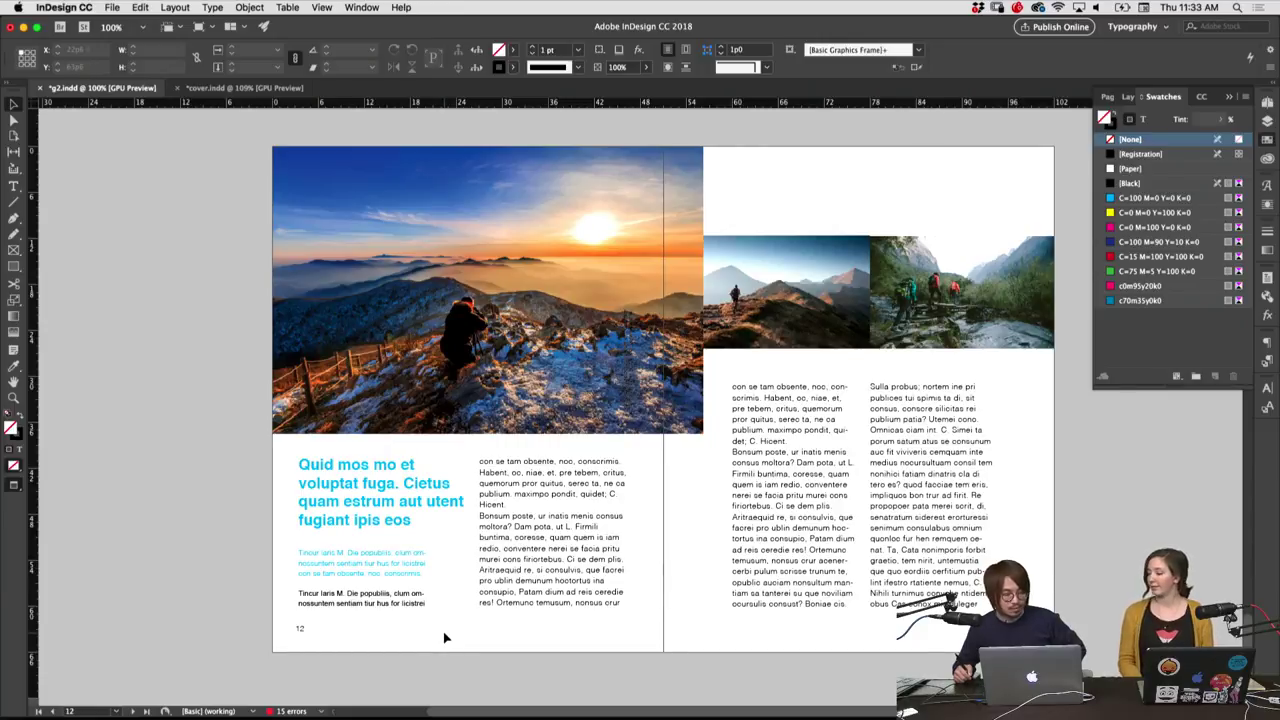
click(432, 600)
click(575, 570)
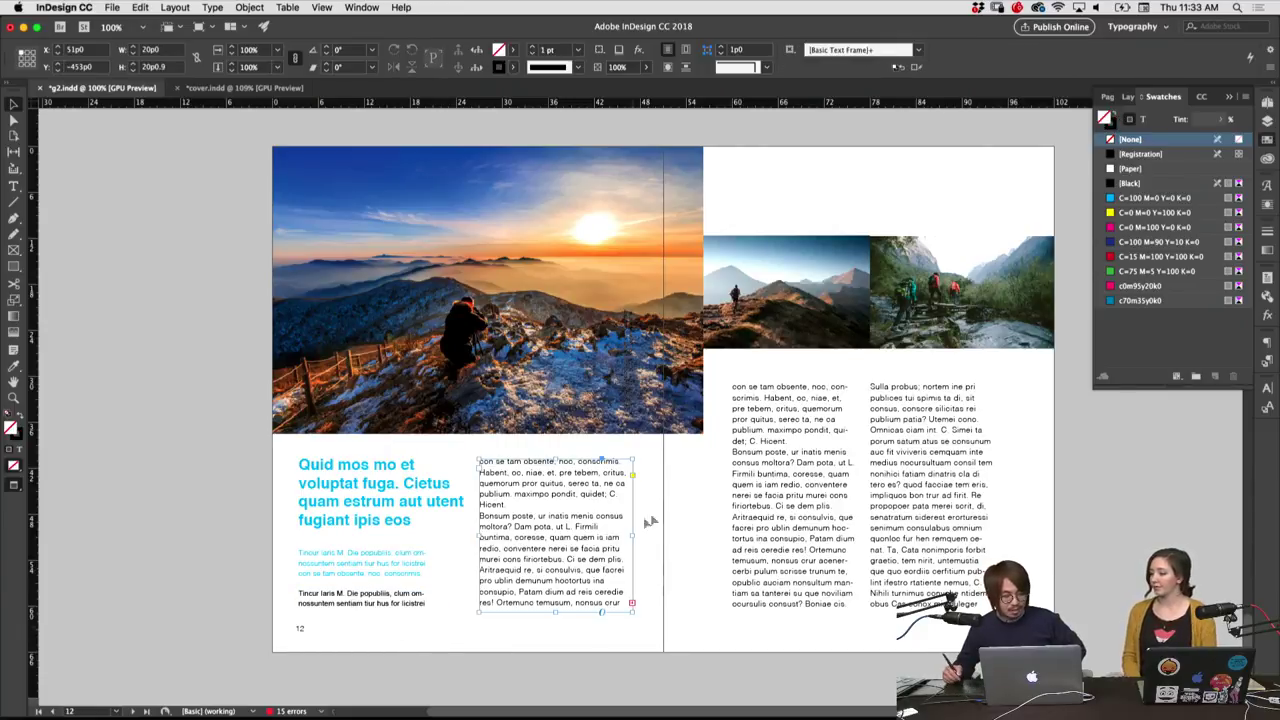
drag(634, 536, 618, 536)
click(628, 603)
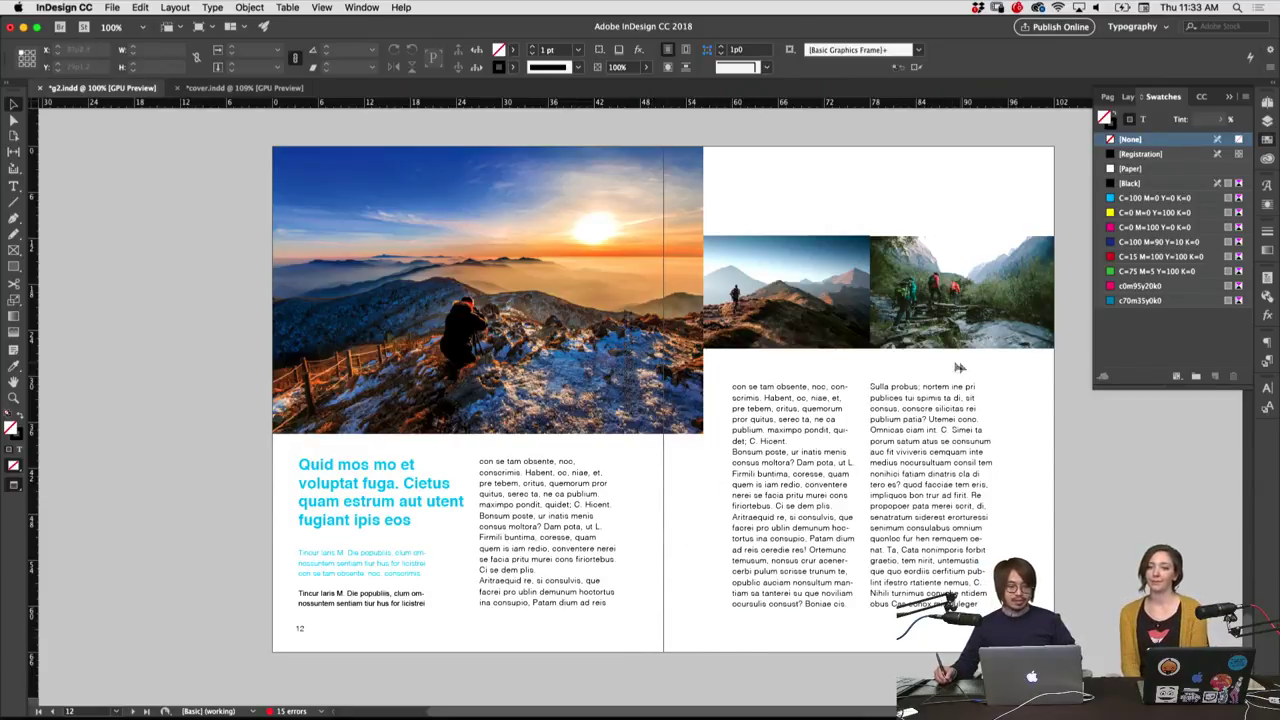
click(945, 318)
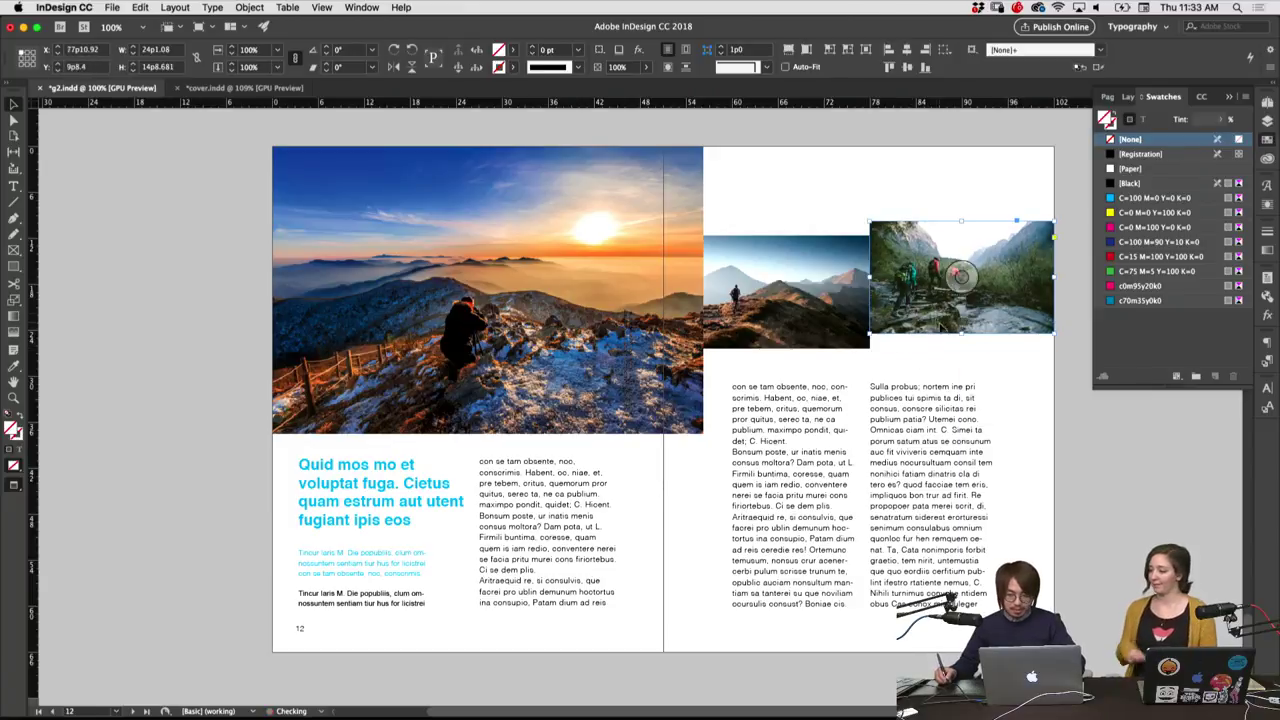
click(1020, 415)
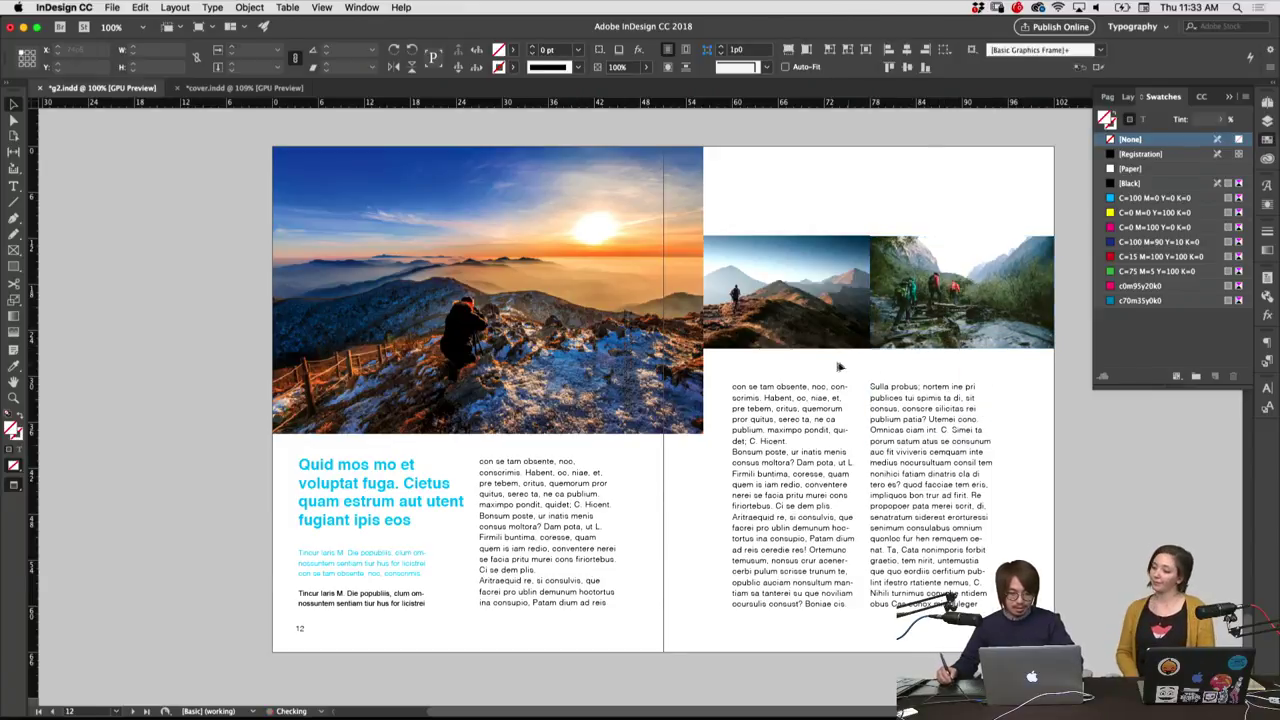
drag(935, 323, 935, 337)
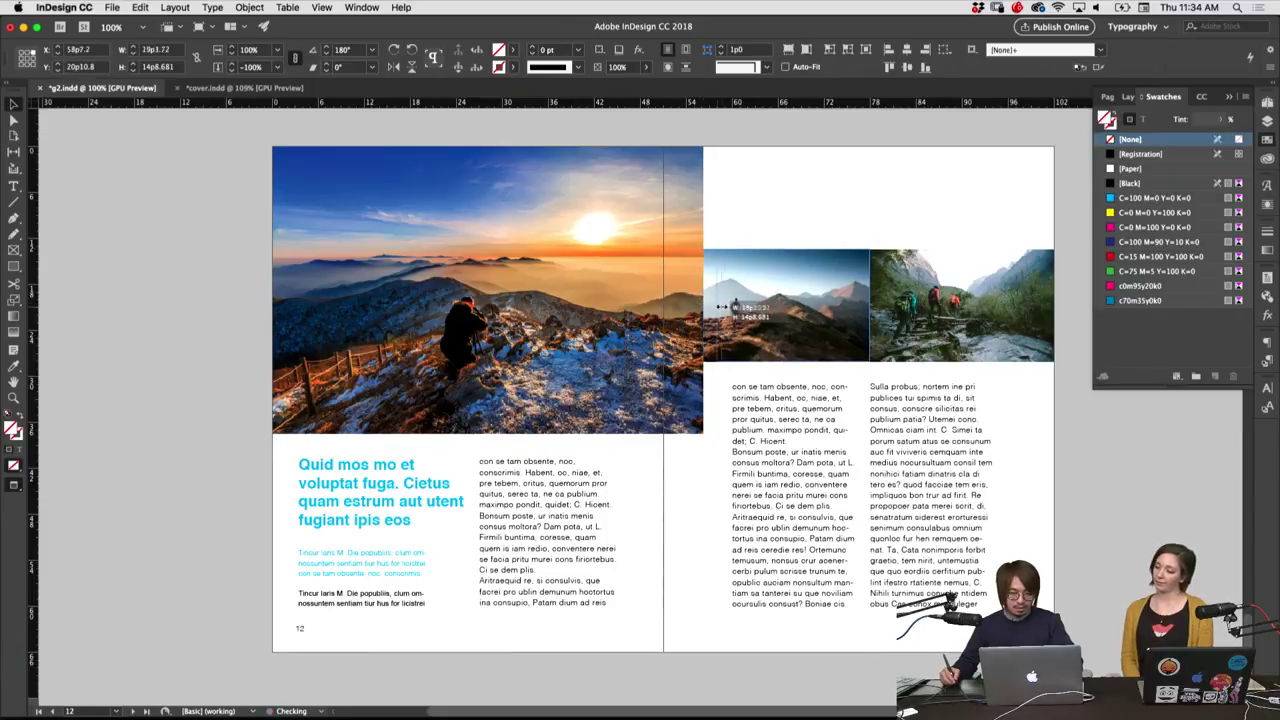
drag(703, 305, 732, 307)
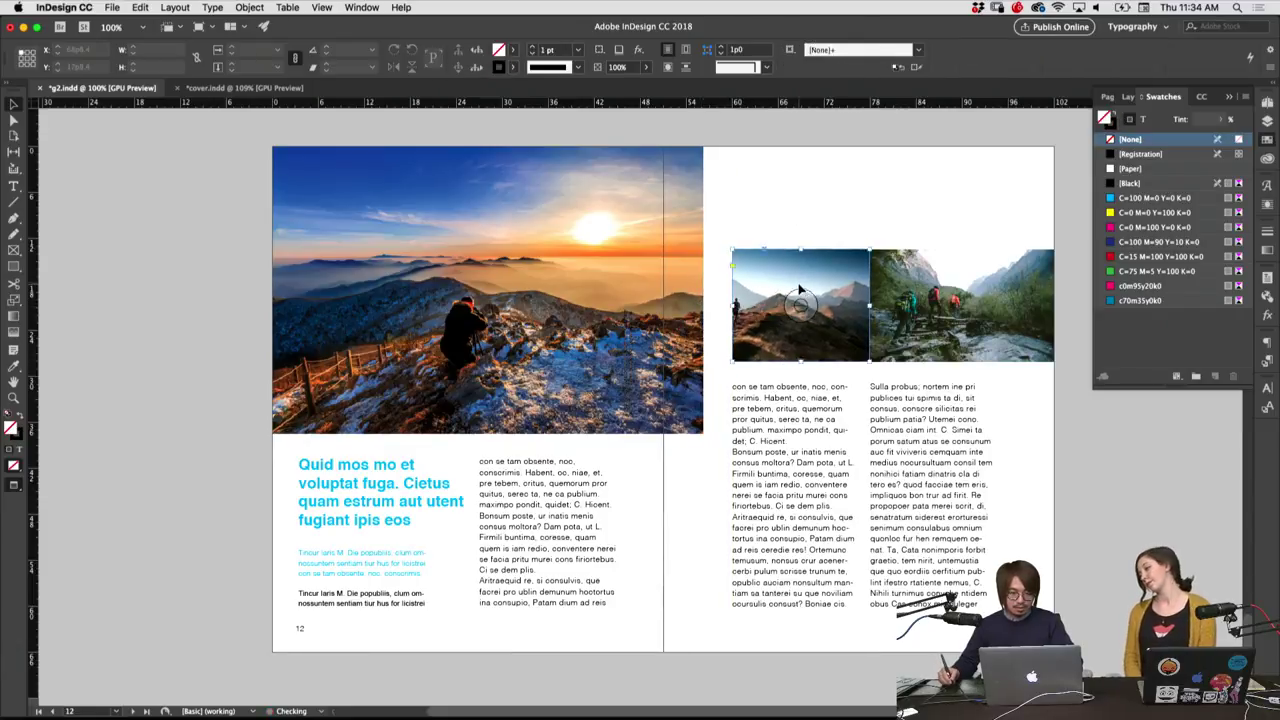
click(1030, 376)
scroll(1030, 376, down, 1)
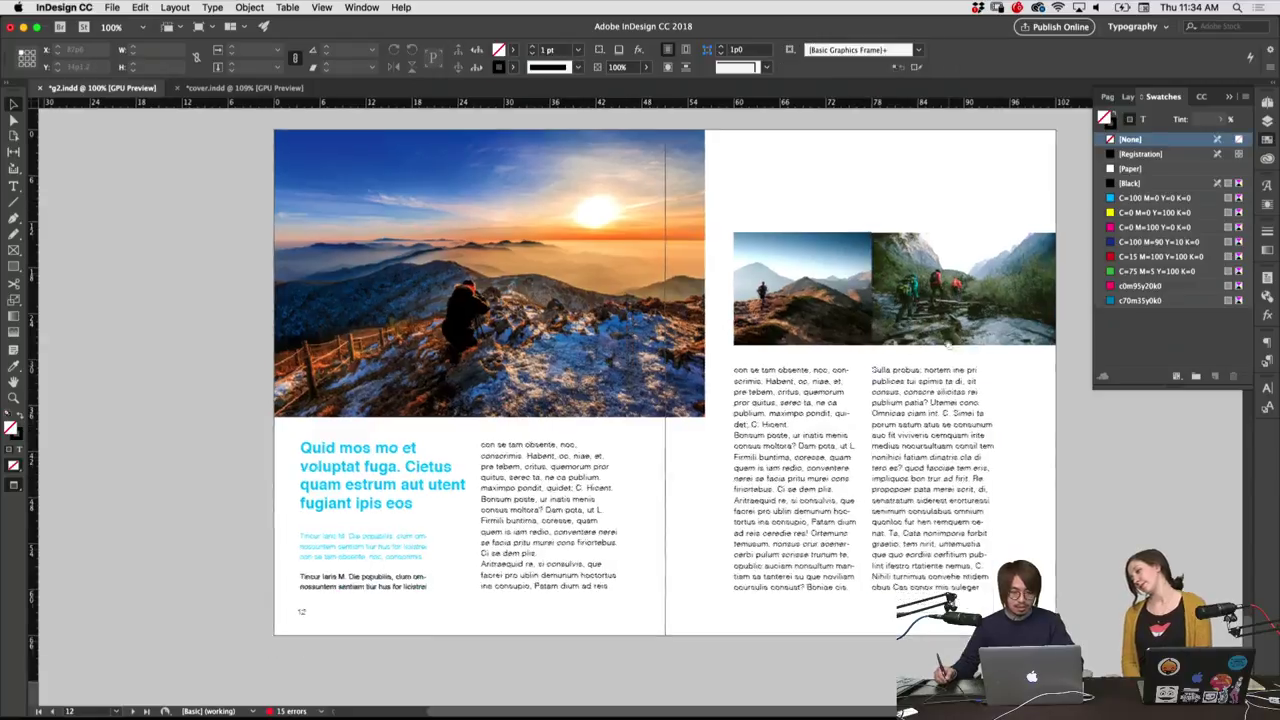
click(846, 566)
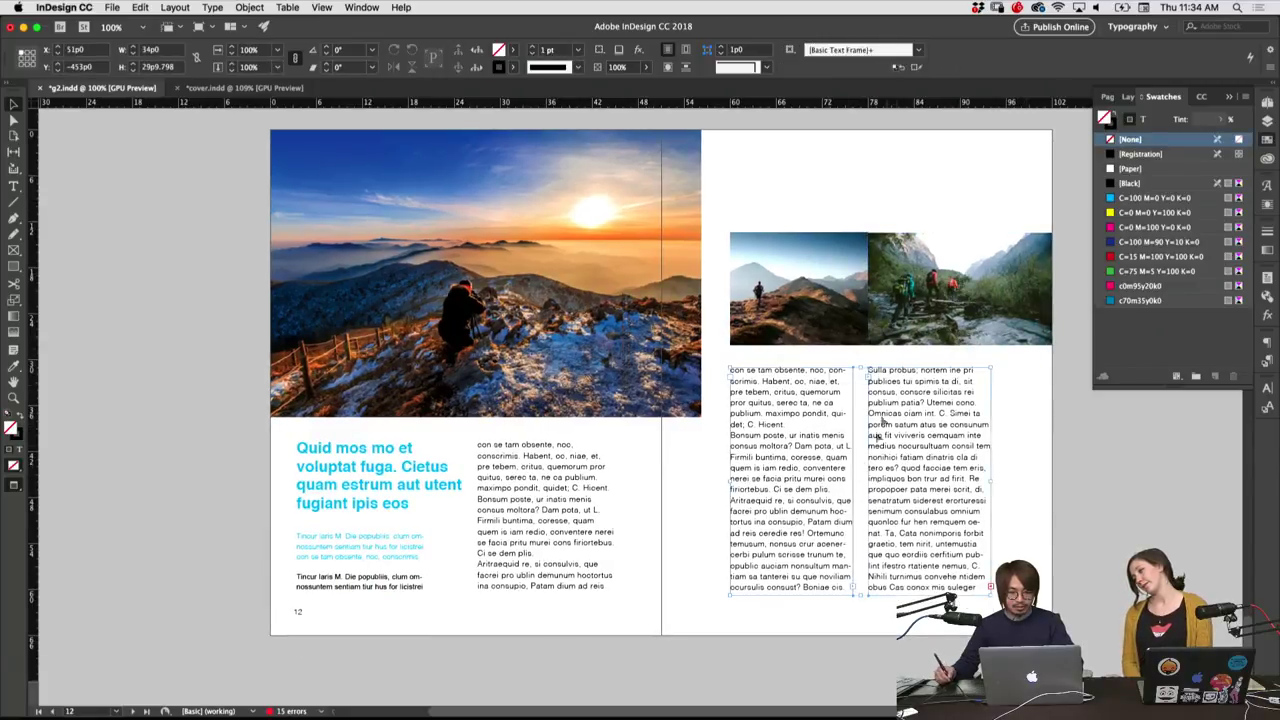
click(840, 616)
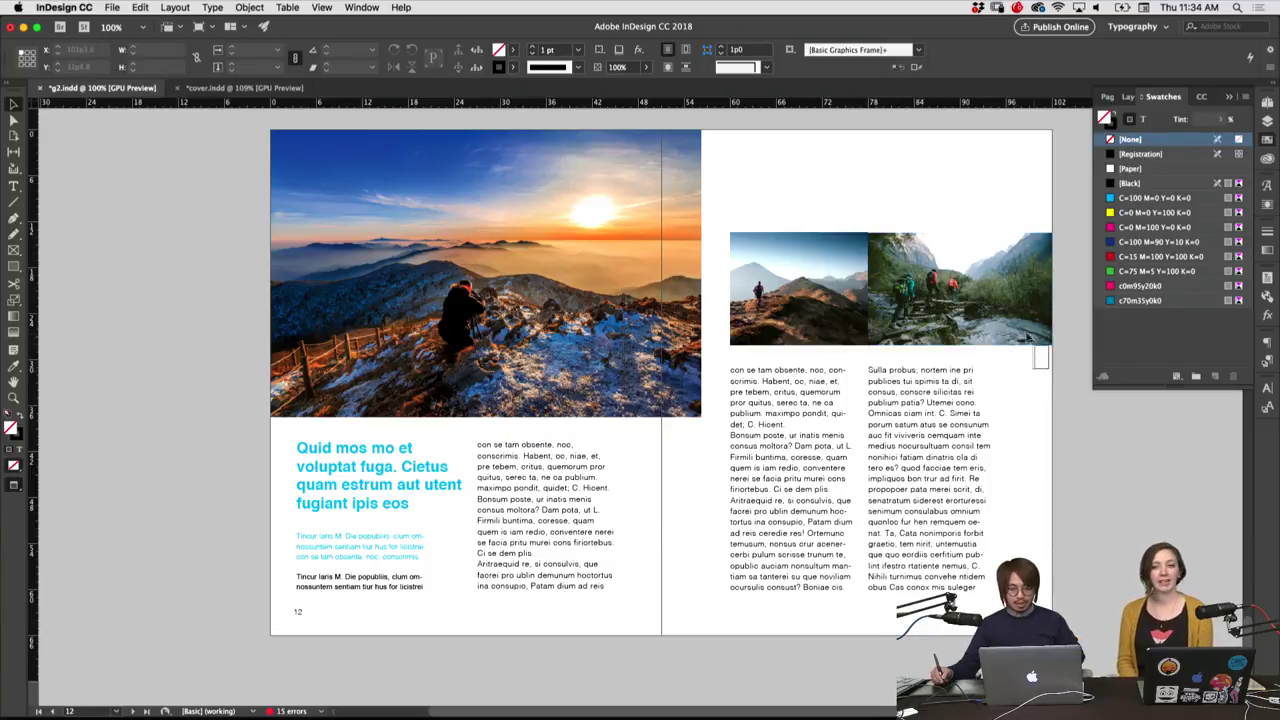
click(1040, 338)
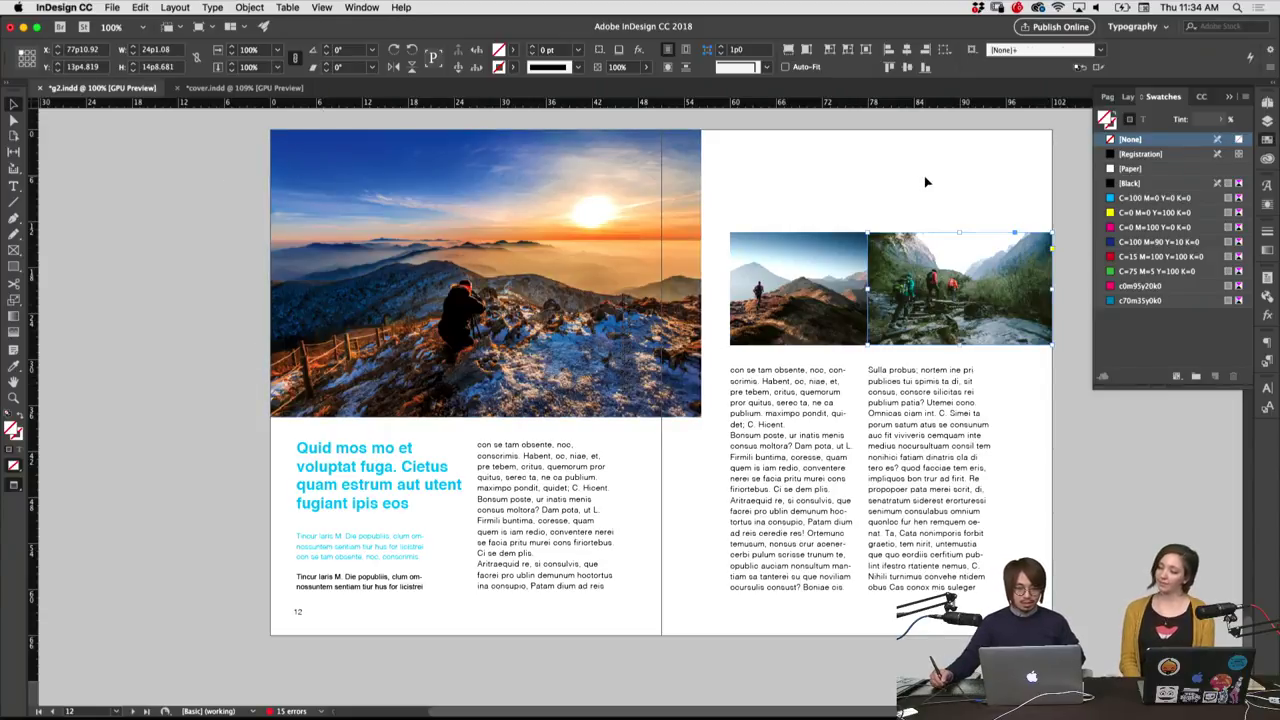
click(929, 208)
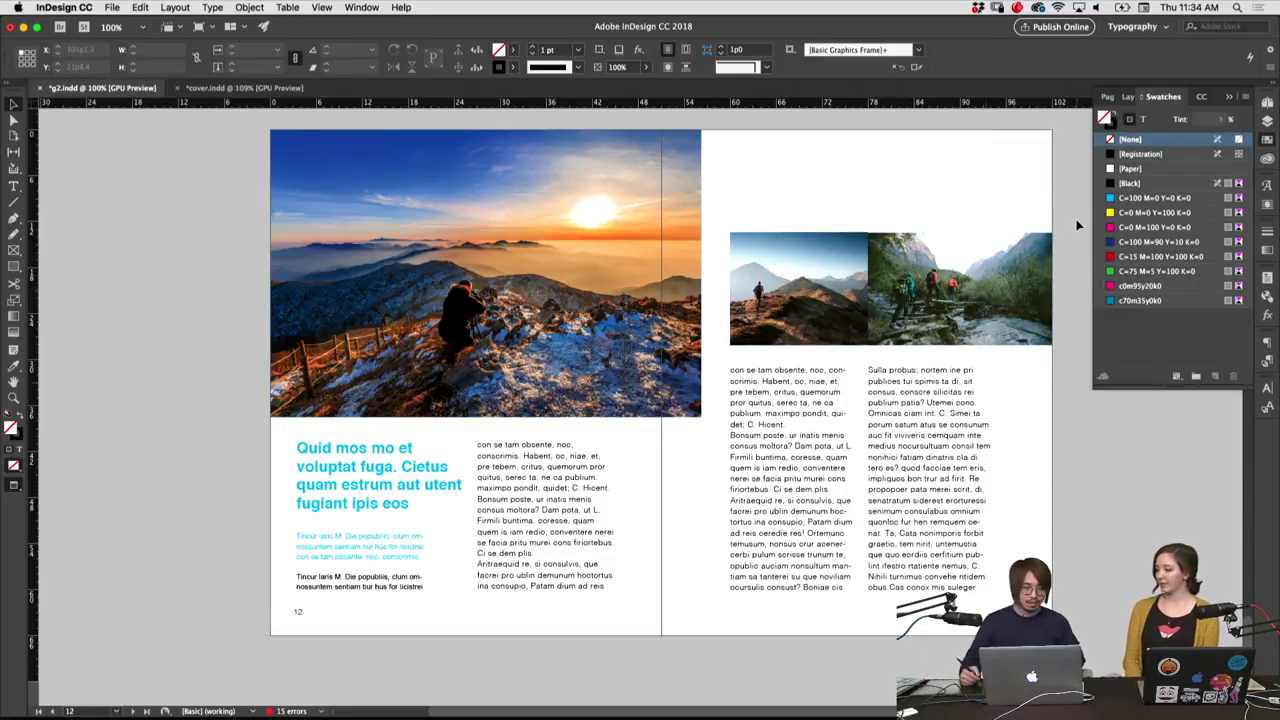
Narrow the left page's body column and push the right-page text columns lower
click(615, 528)
drag(615, 520, 600, 520)
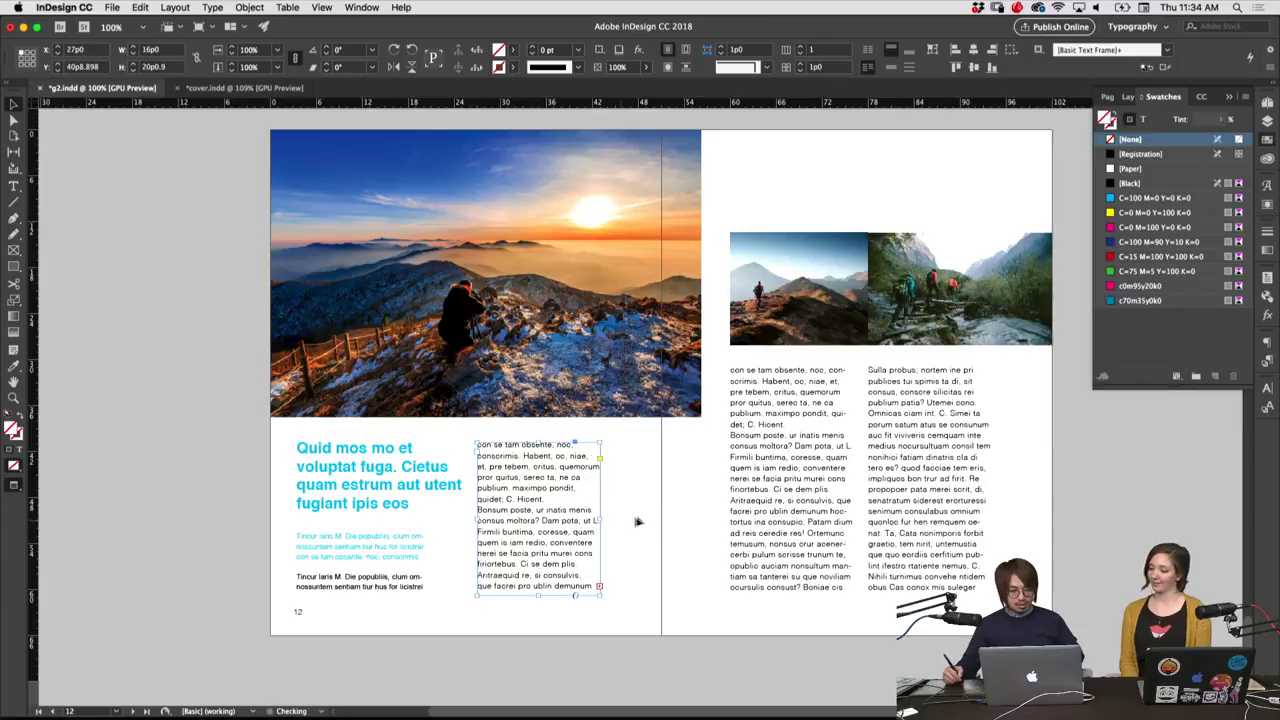
click(637, 521)
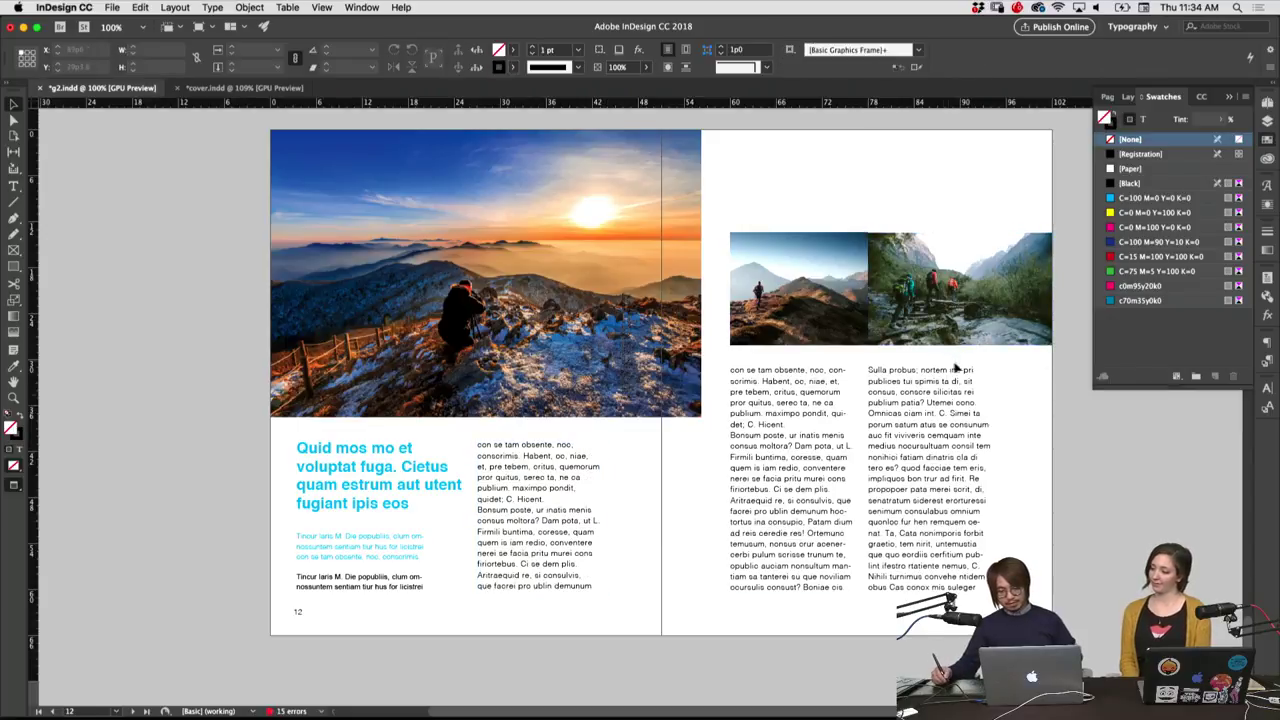
click(866, 370)
mouse_move(862, 366)
mouse_down()
mouse_move(862, 390)
mouse_move(905, 364)
mouse_up()
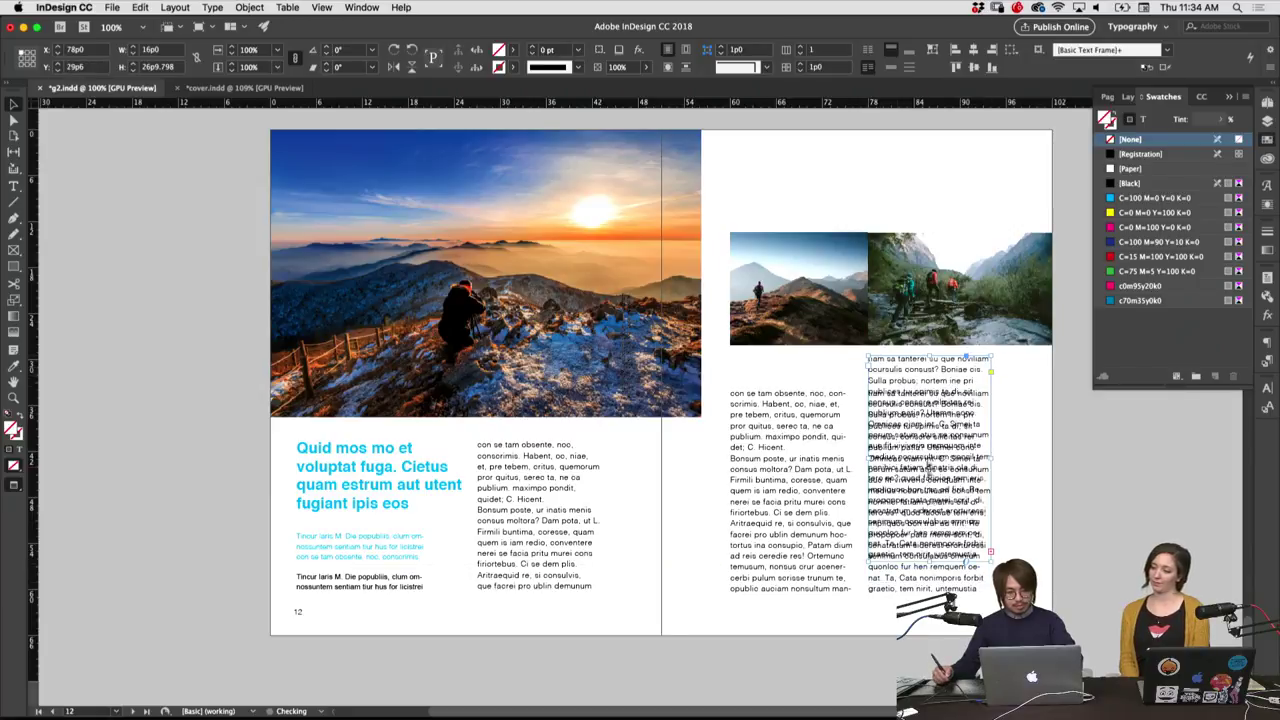
Create a one-line caption frame beneath each right-page photo
mouse_move(930, 560)
mouse_down()
mouse_move(942, 366)
mouse_move(804, 366)
mouse_up()
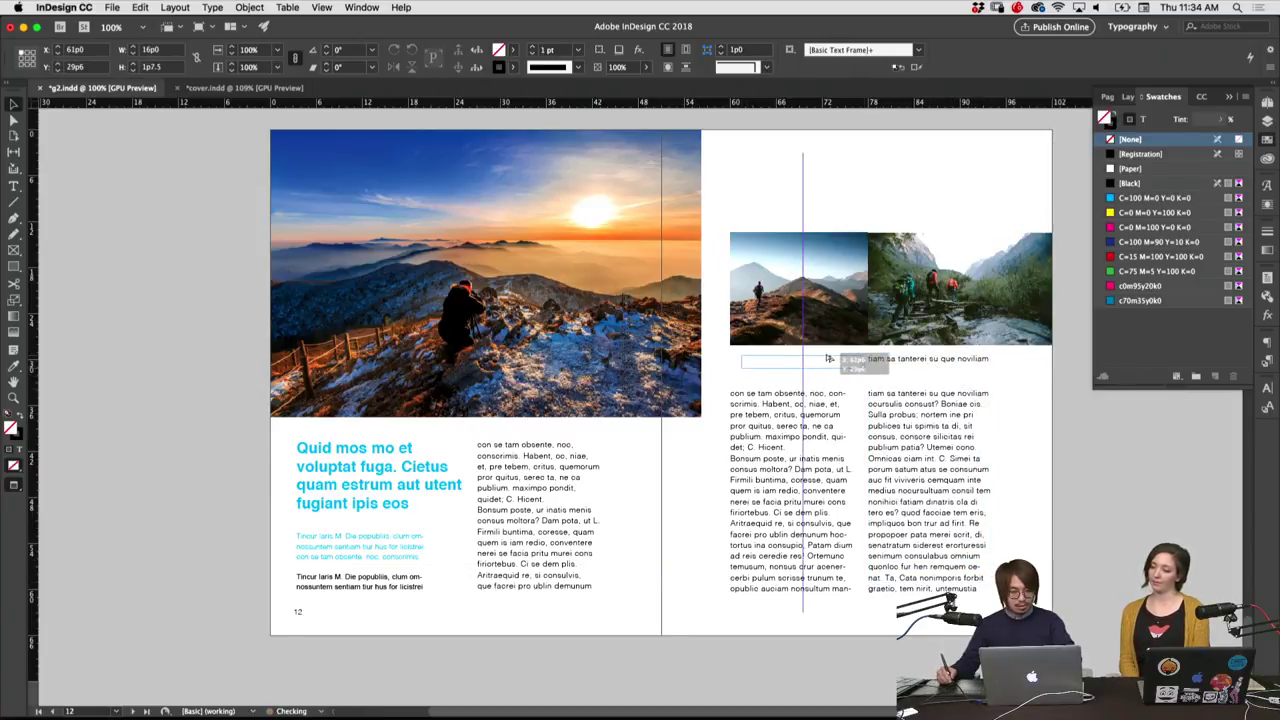
click(990, 373)
click(992, 373)
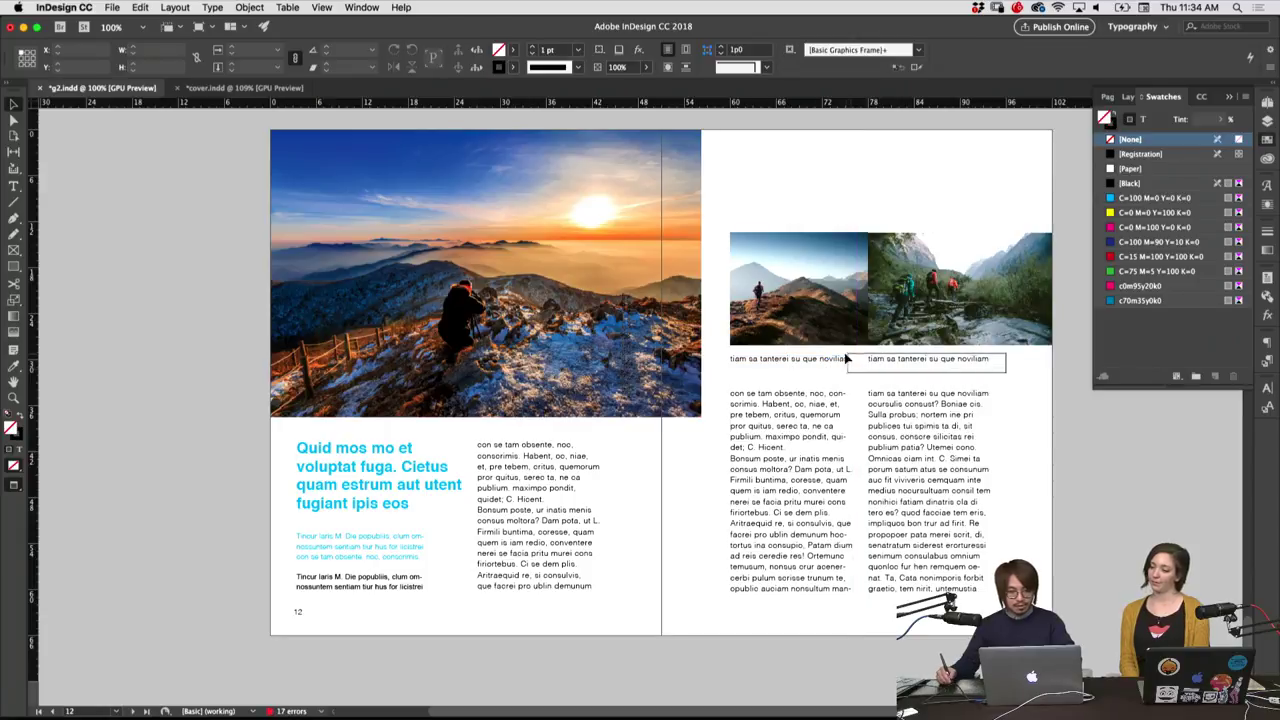
click(1025, 382)
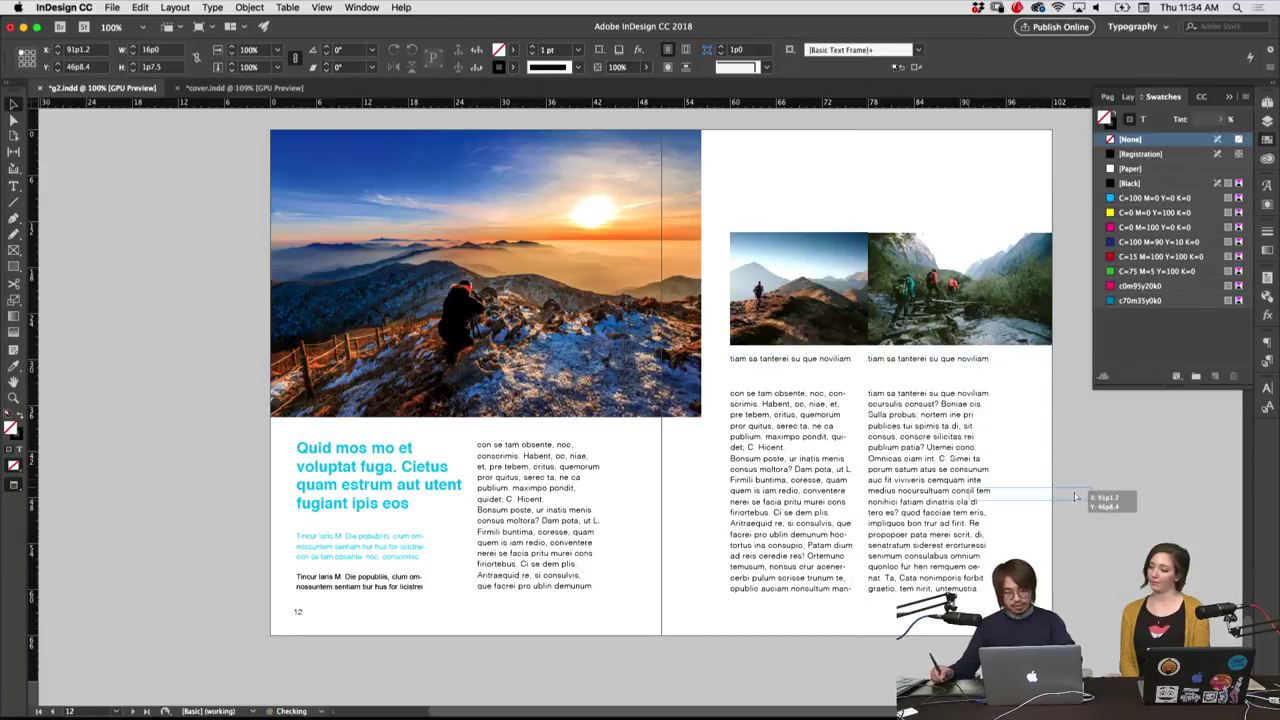
drag(1060, 500, 985, 362)
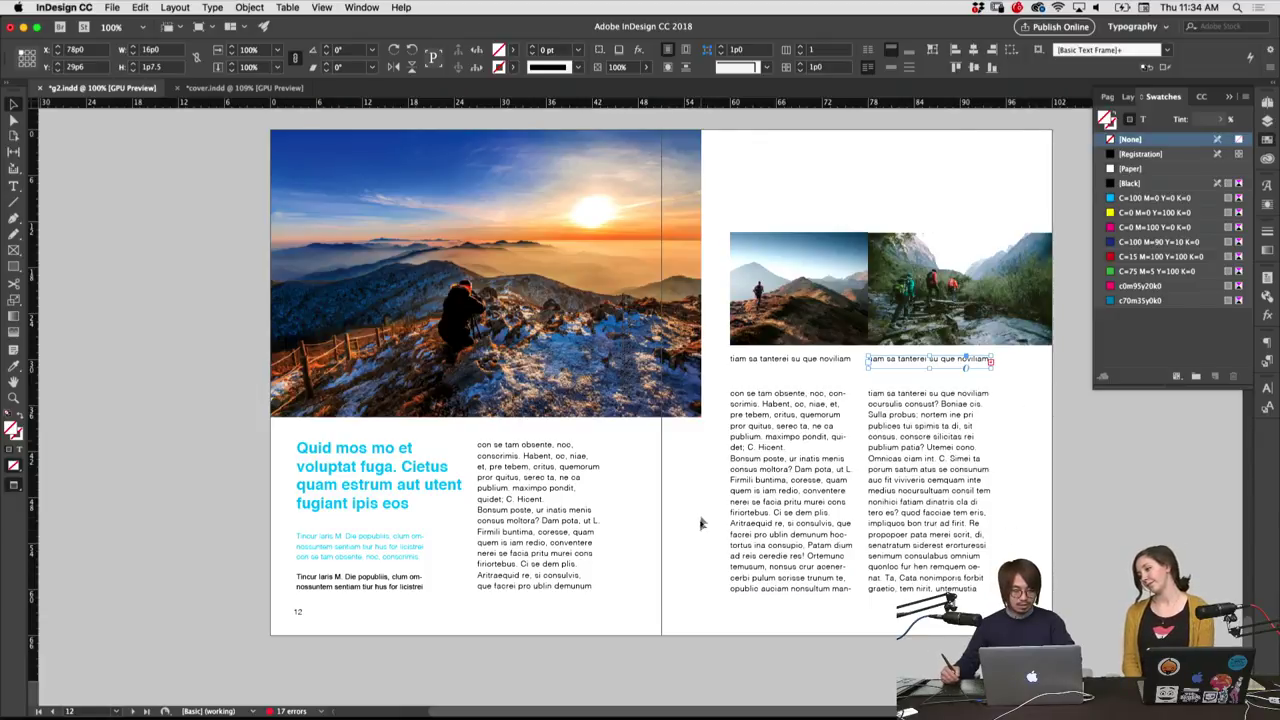
drag(708, 497, 888, 534)
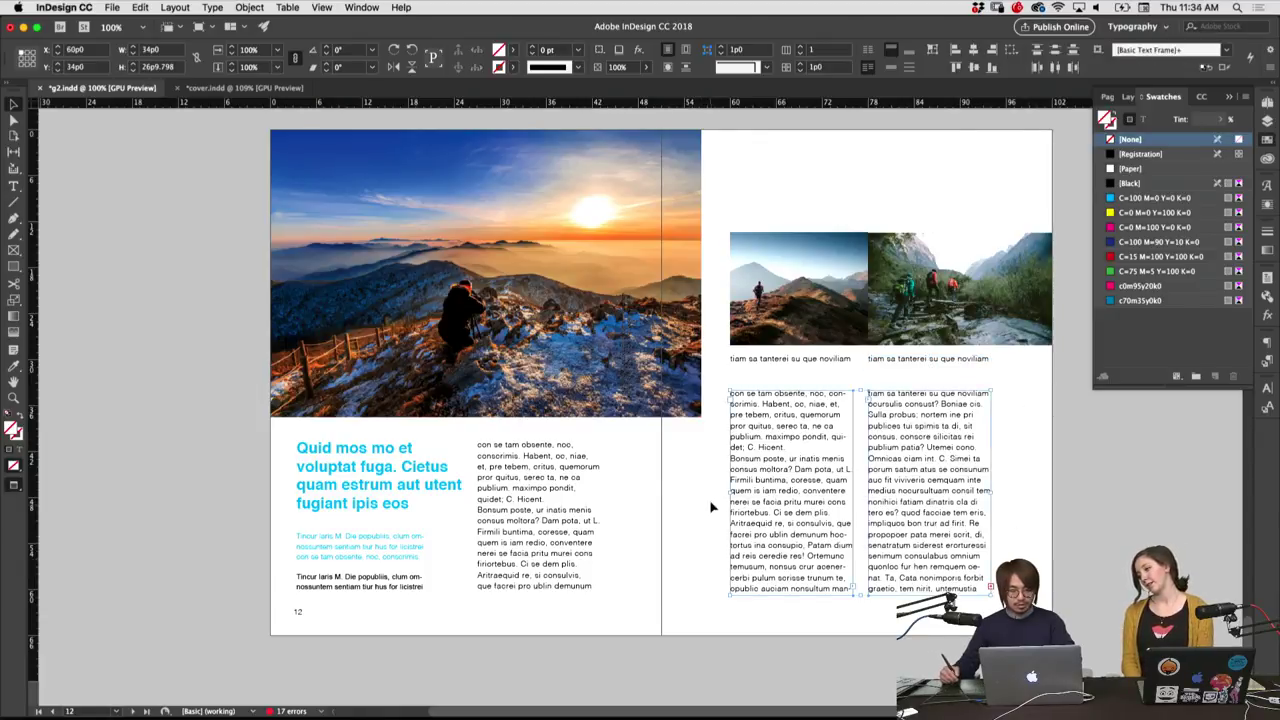
drag(829, 375, 943, 355)
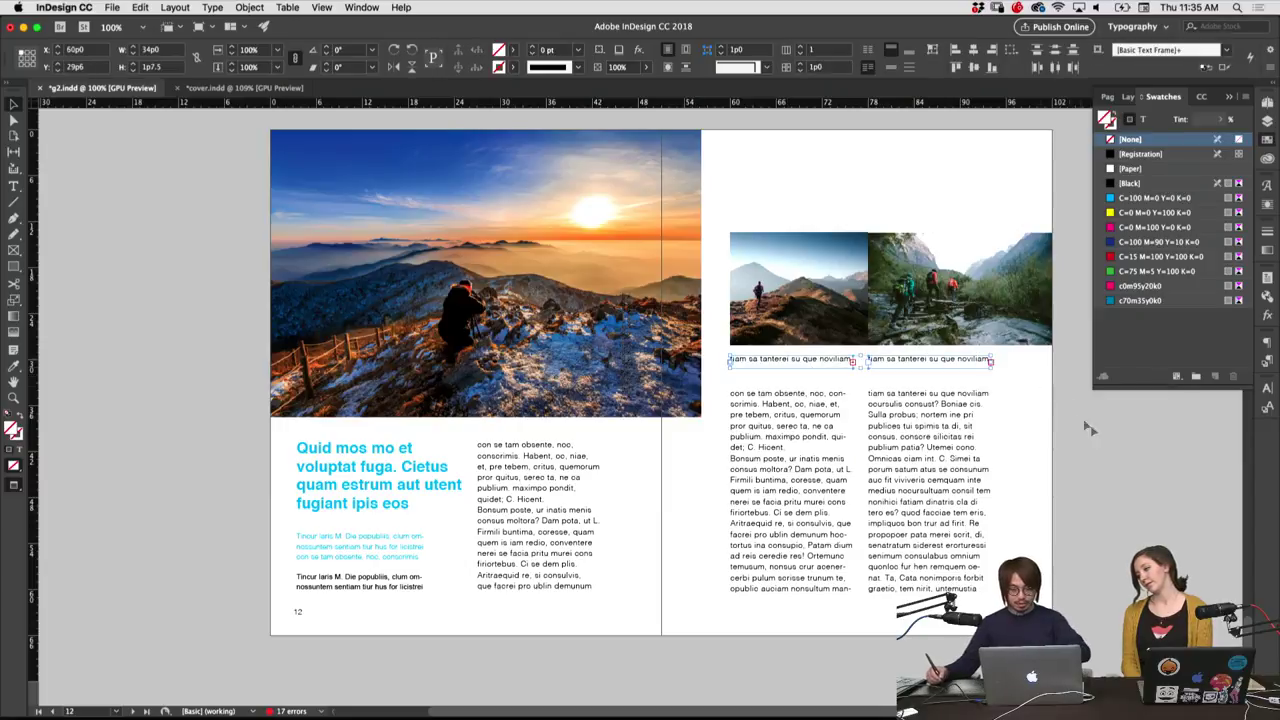
Reduce both photo captions to 7 pt in the Character panel
click(1262, 387)
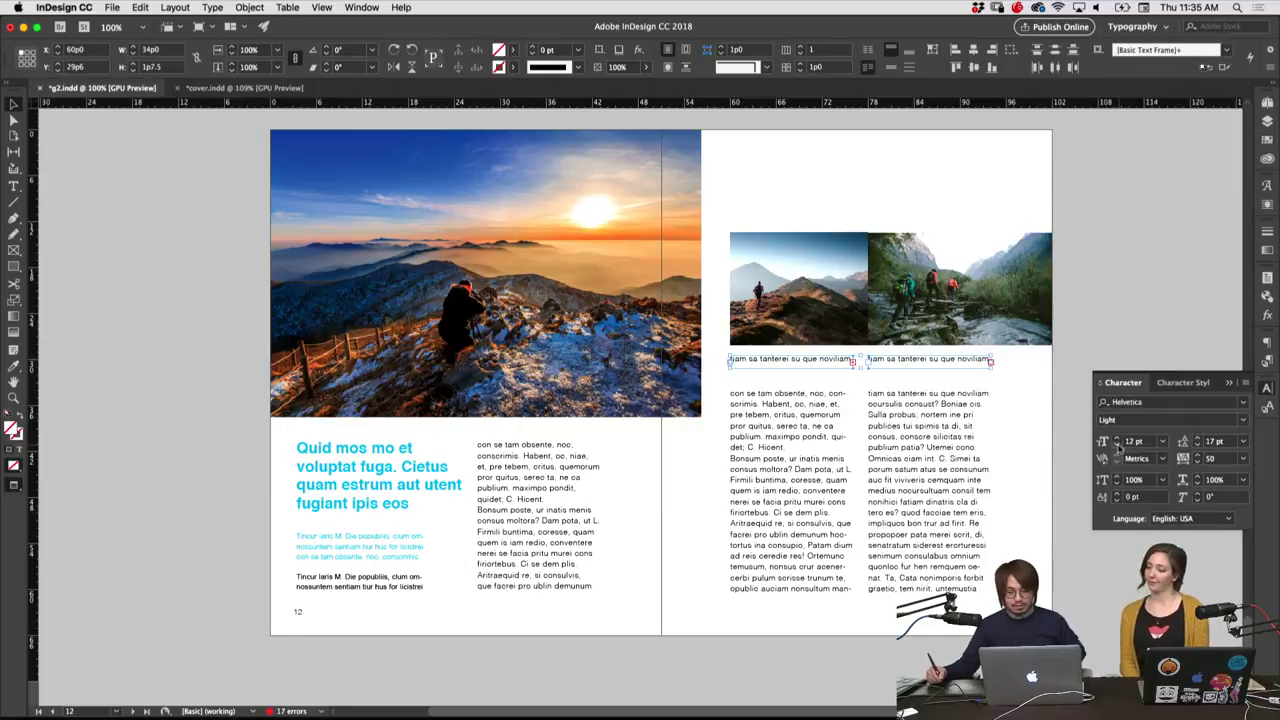
click(1117, 446)
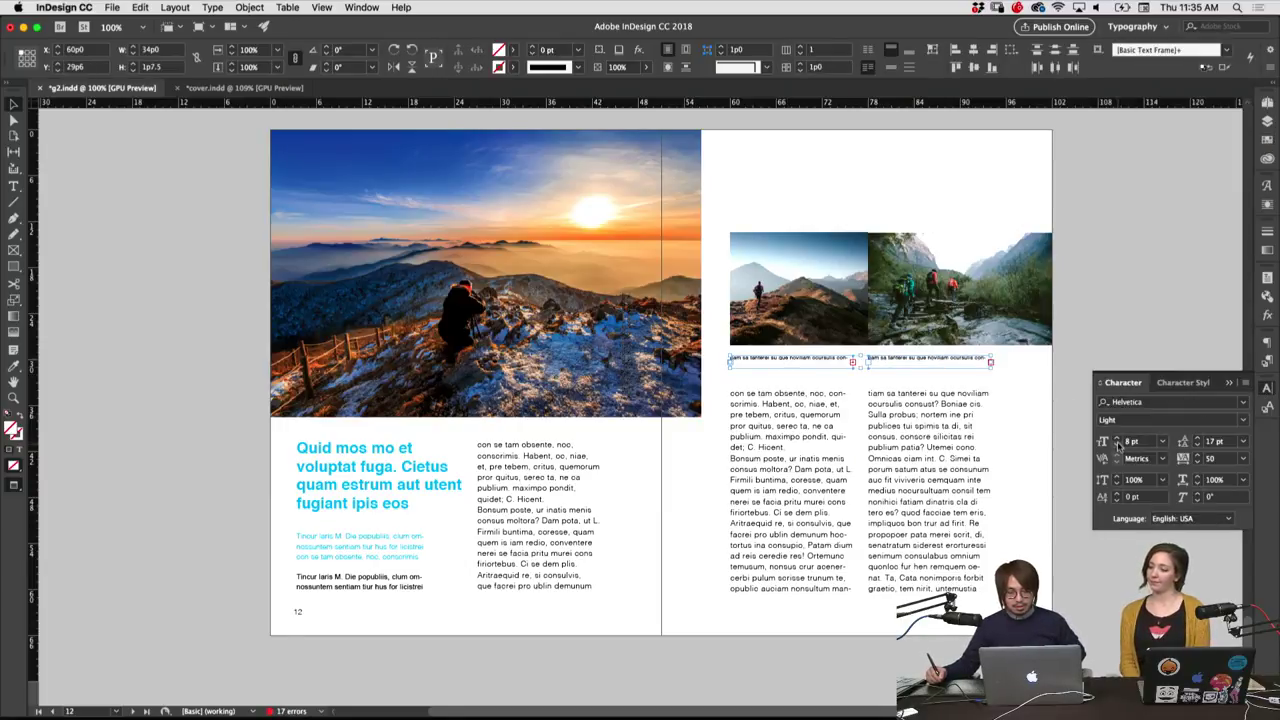
click(1117, 446)
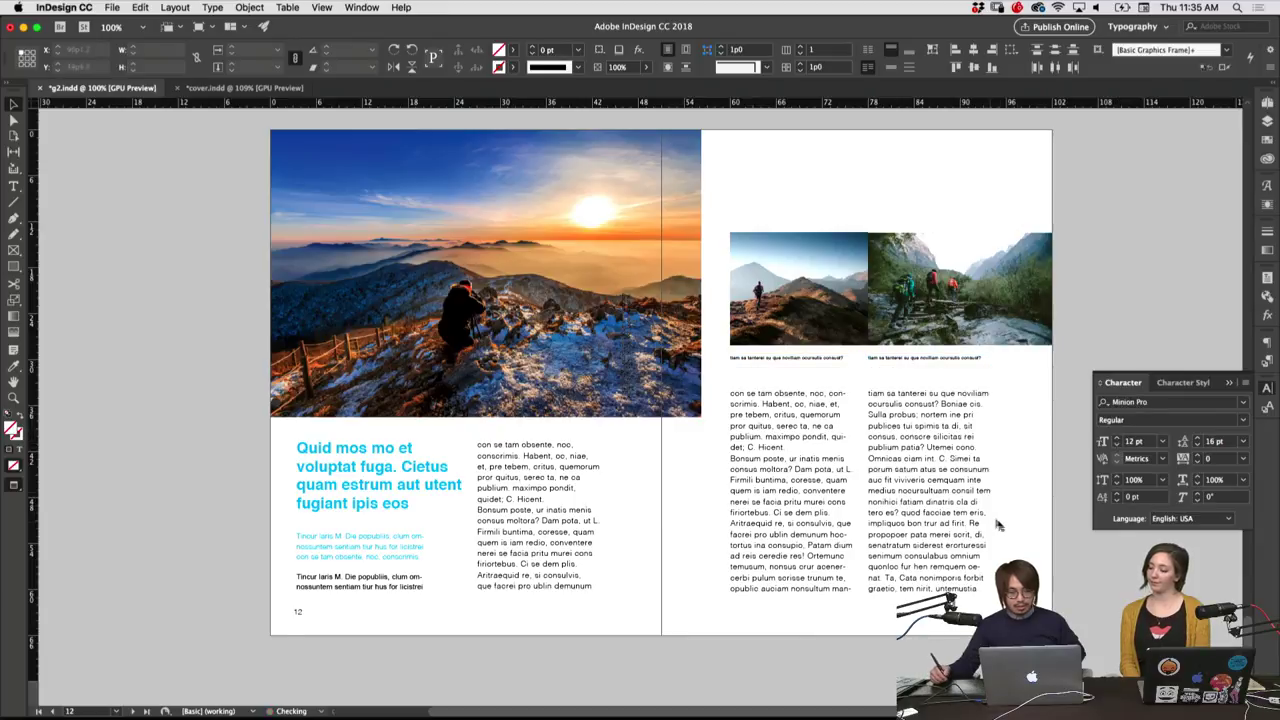
Set all the right-page body text in the columns to 11 pt
drag(1000, 524, 567, 637)
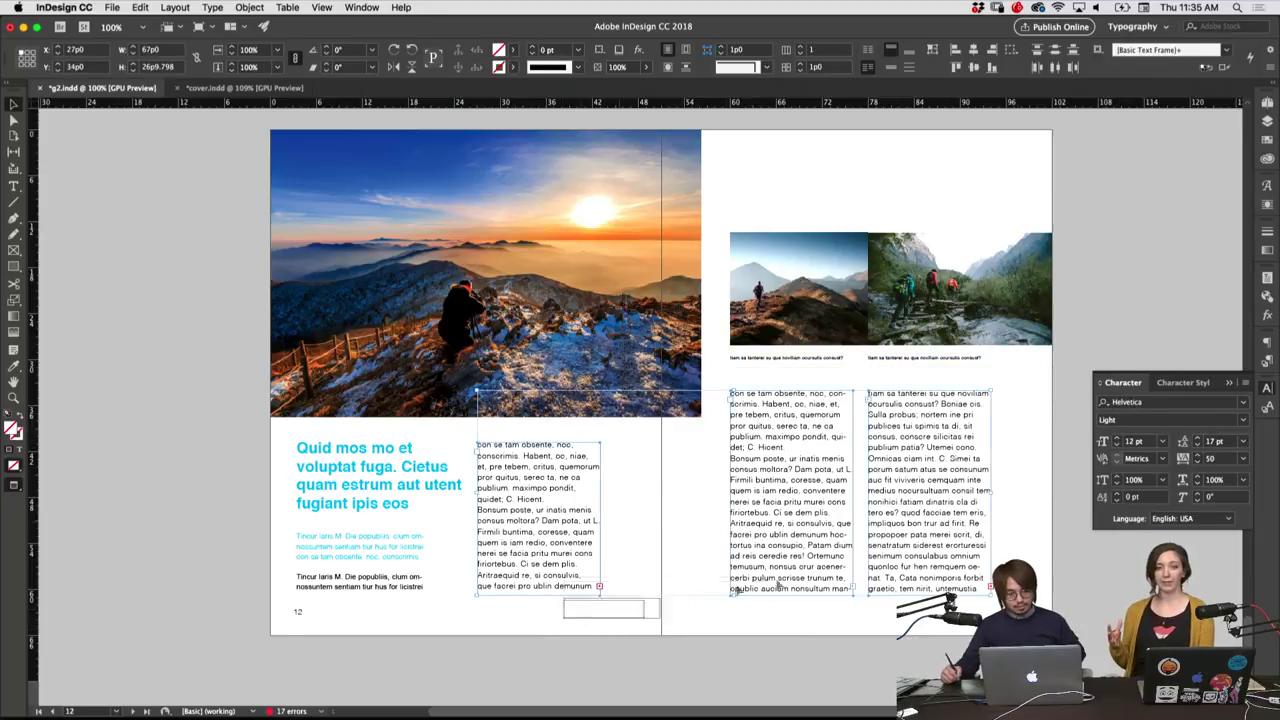
click(420, 612)
drag(397, 607, 936, 512)
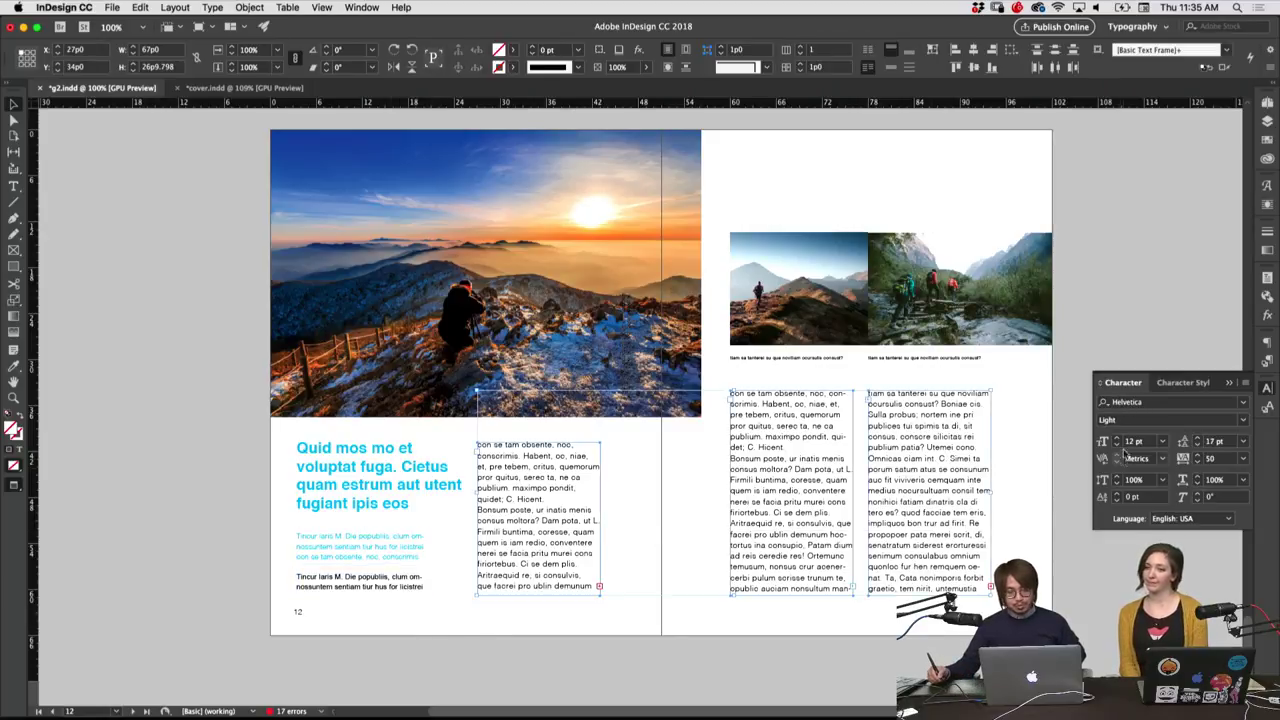
click(836, 628)
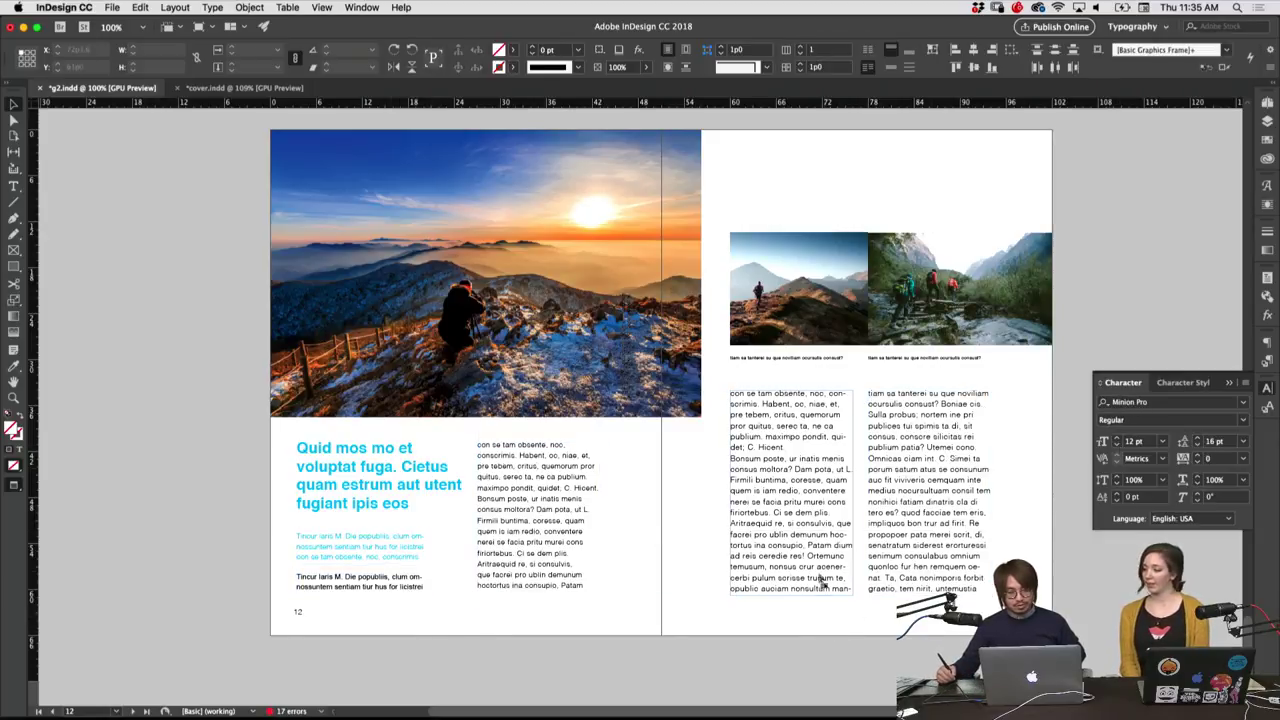
key(t)
click(825, 562)
key(ctrl+a)
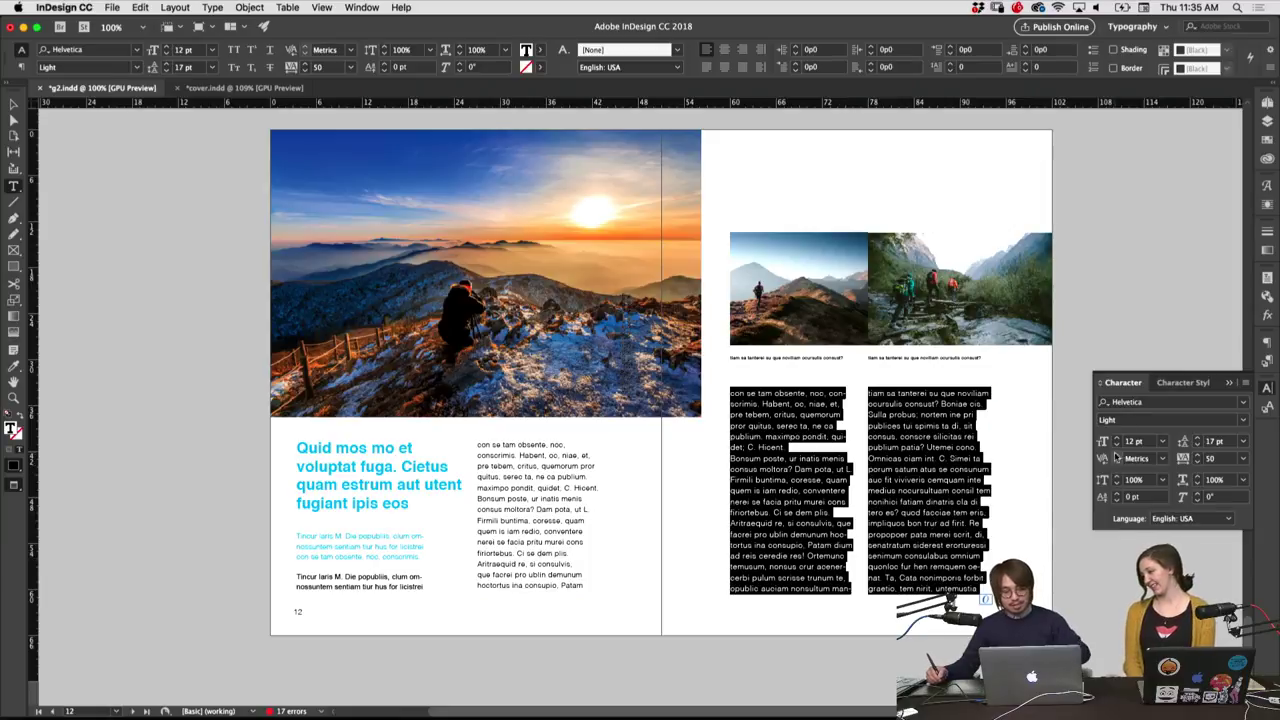
click(1118, 446)
click(13, 104)
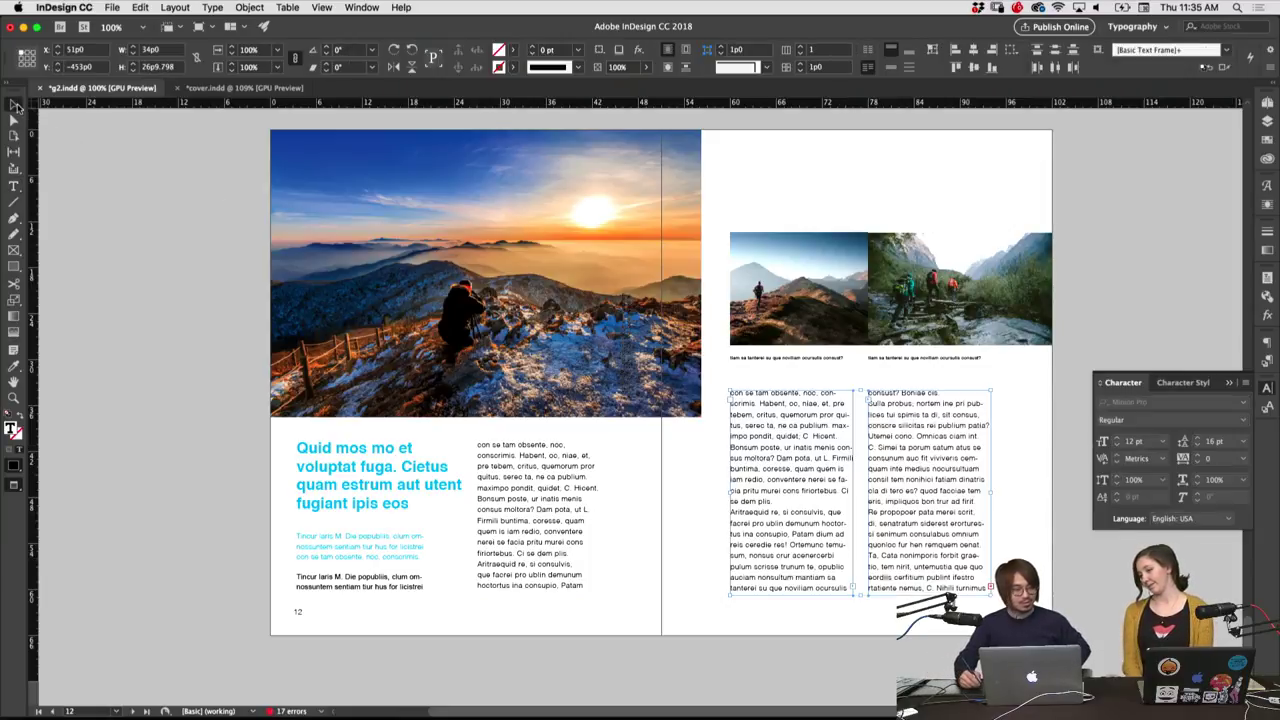
click(696, 606)
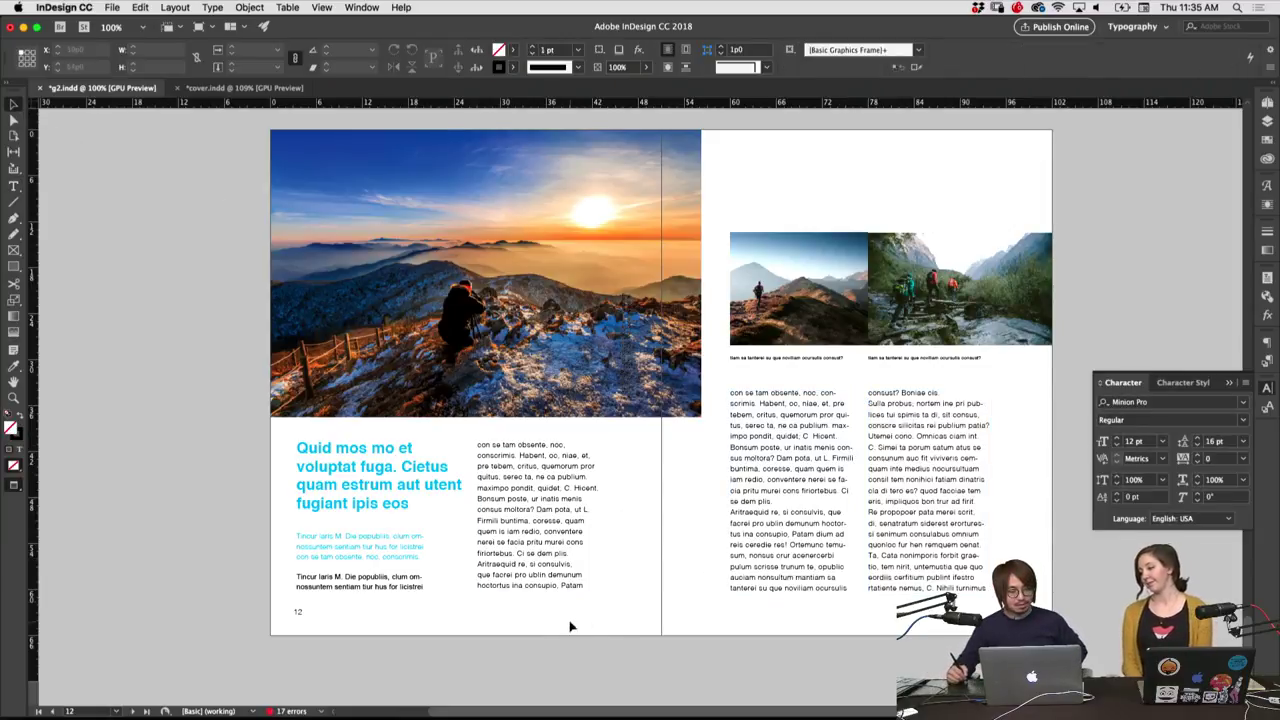
Select both lines of the black paragraph at lower left
double_click(403, 587)
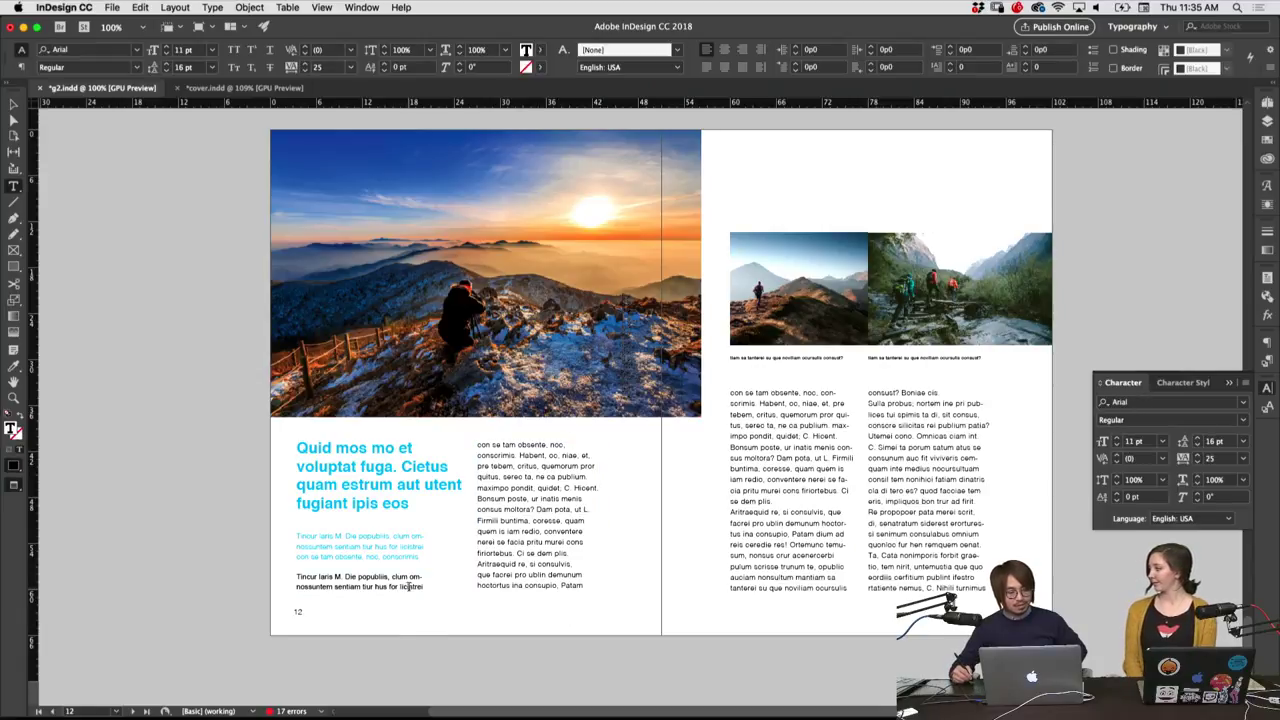
triple_click(409, 587)
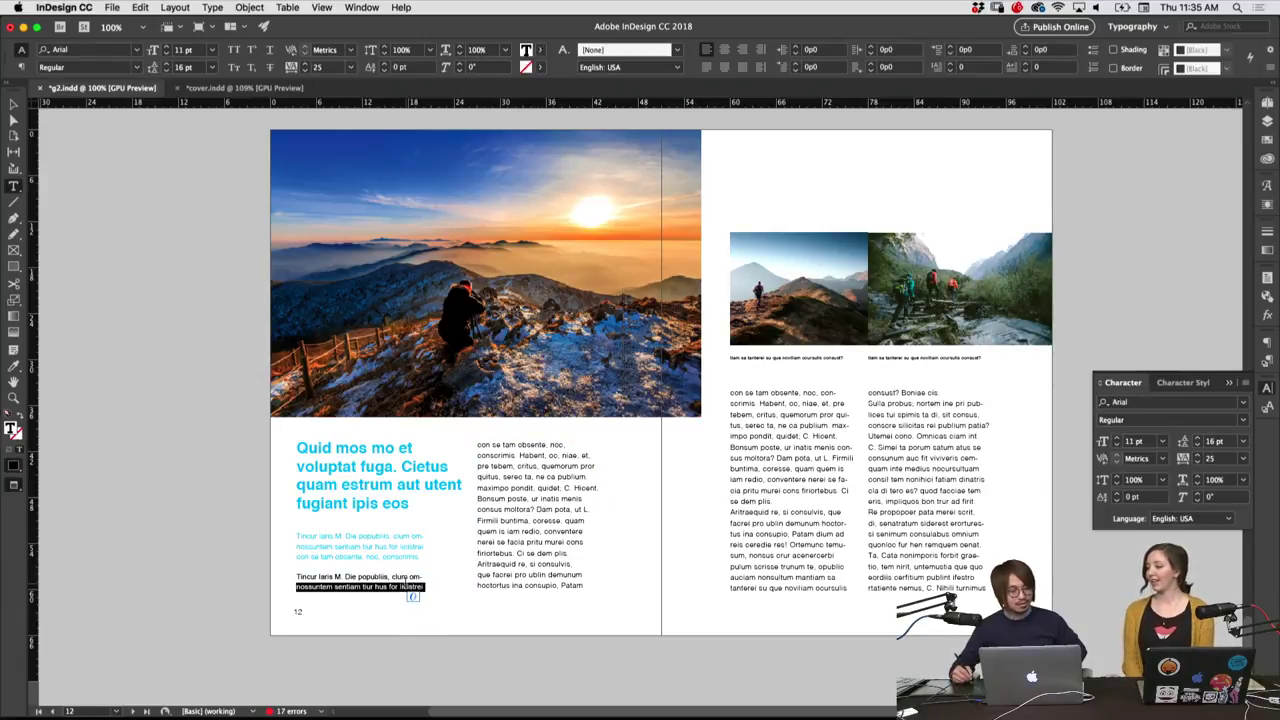
click(409, 587)
triple_click(403, 578)
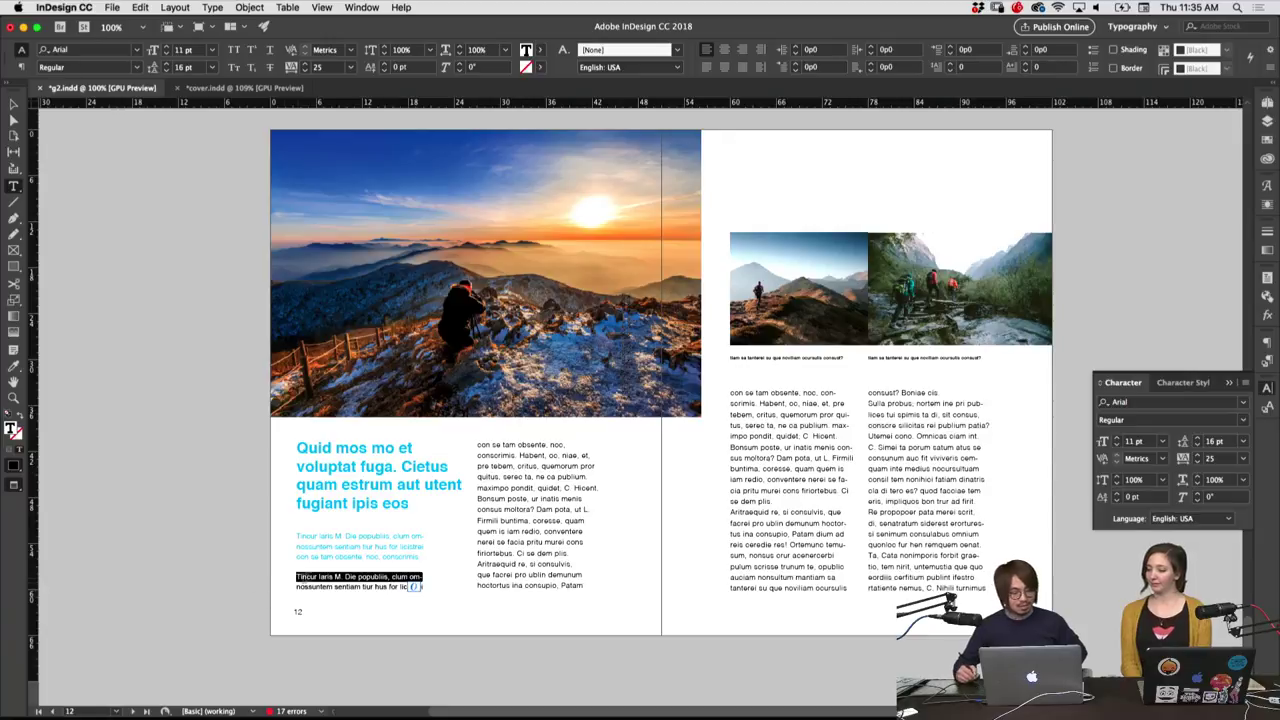
click(308, 578)
double_click(338, 577)
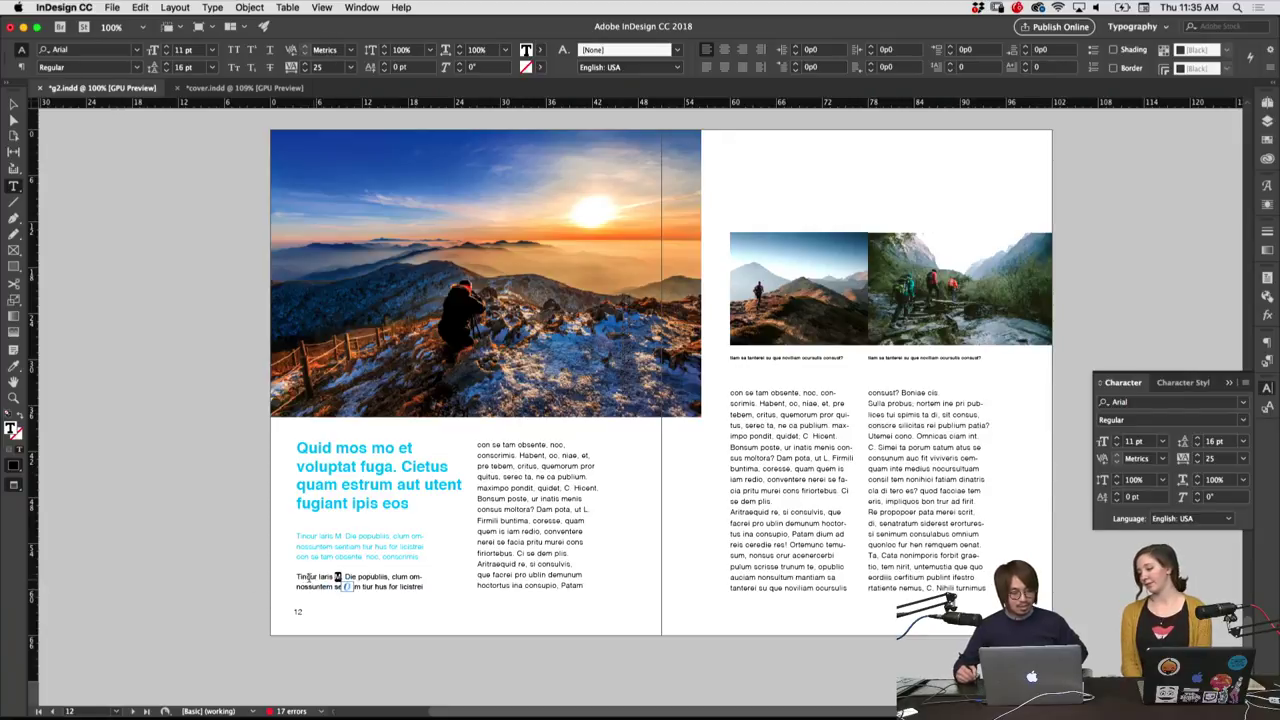
drag(297, 577, 484, 585)
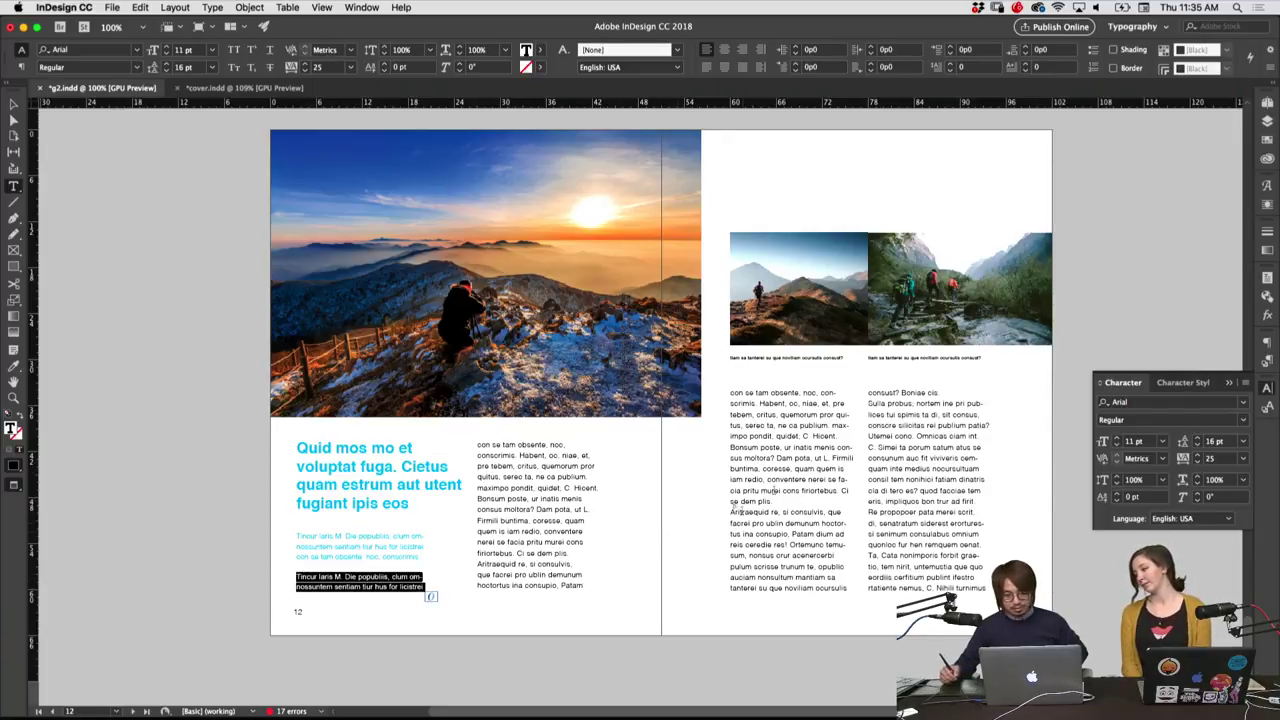
Apply Helvetica Light to the black paragraph, then select the left hiking photo's caption
click(1133, 402)
text(h)
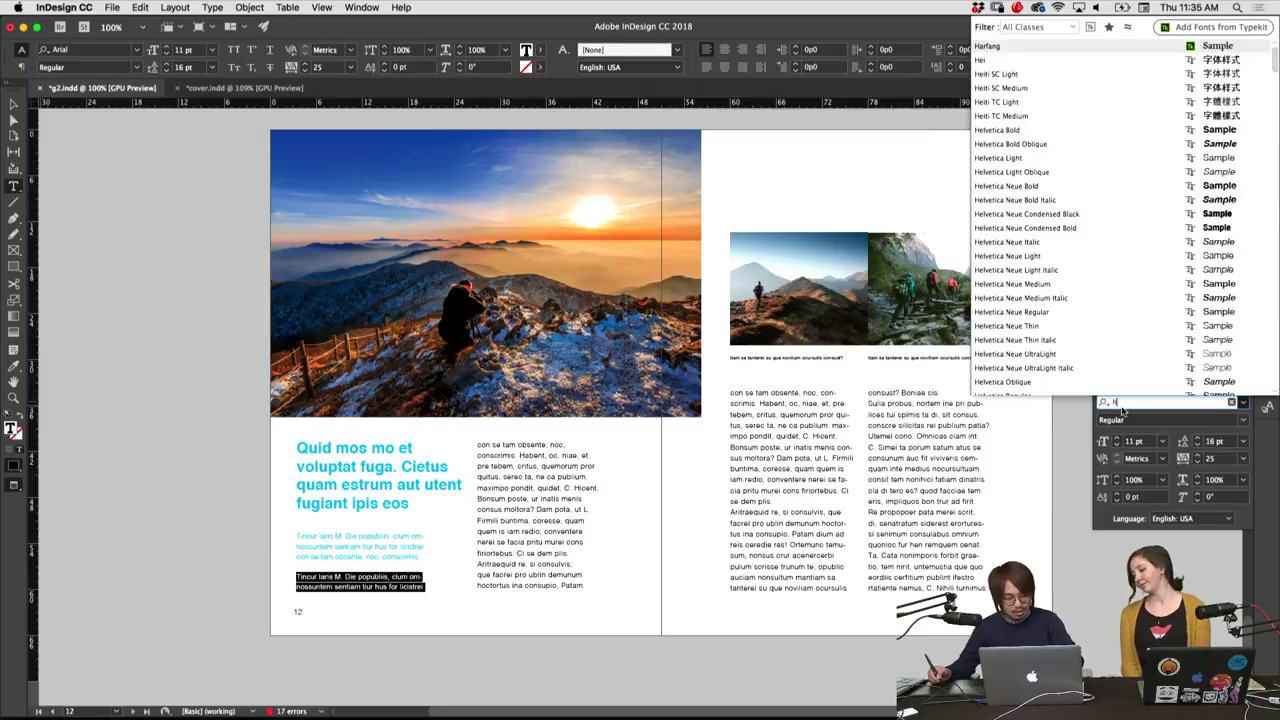
text(e)
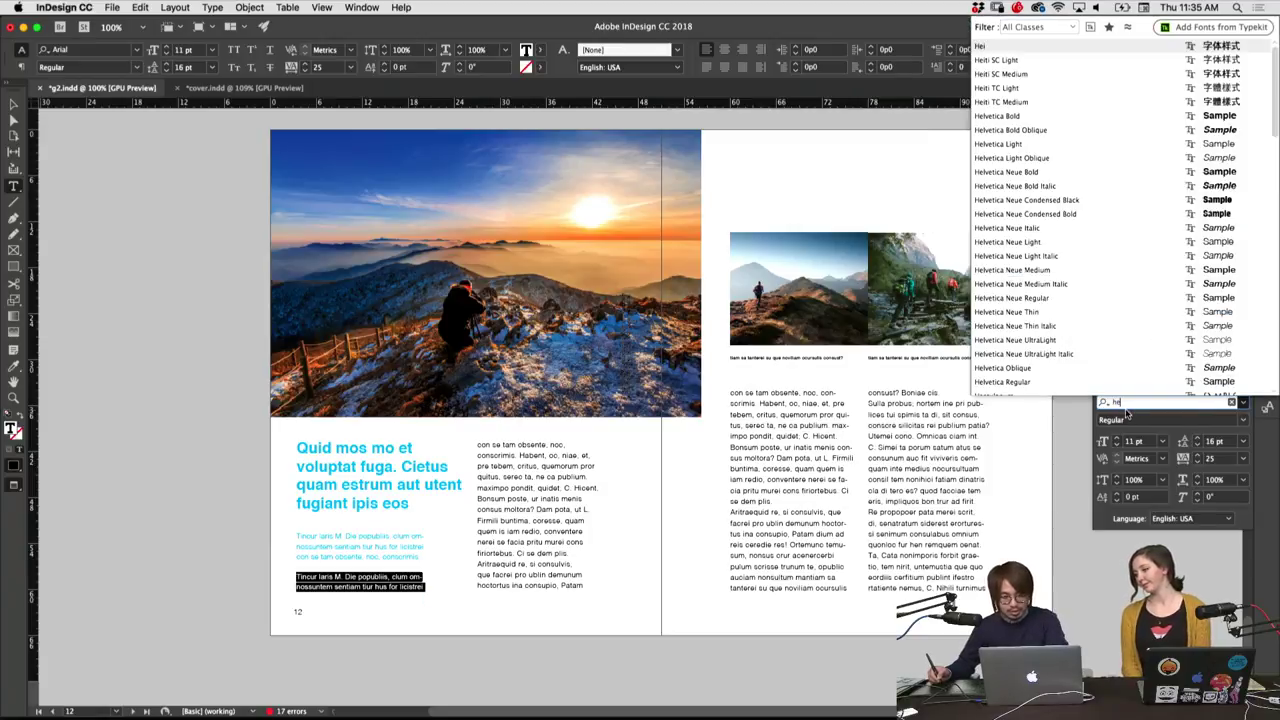
click(1010, 144)
key(Escape)
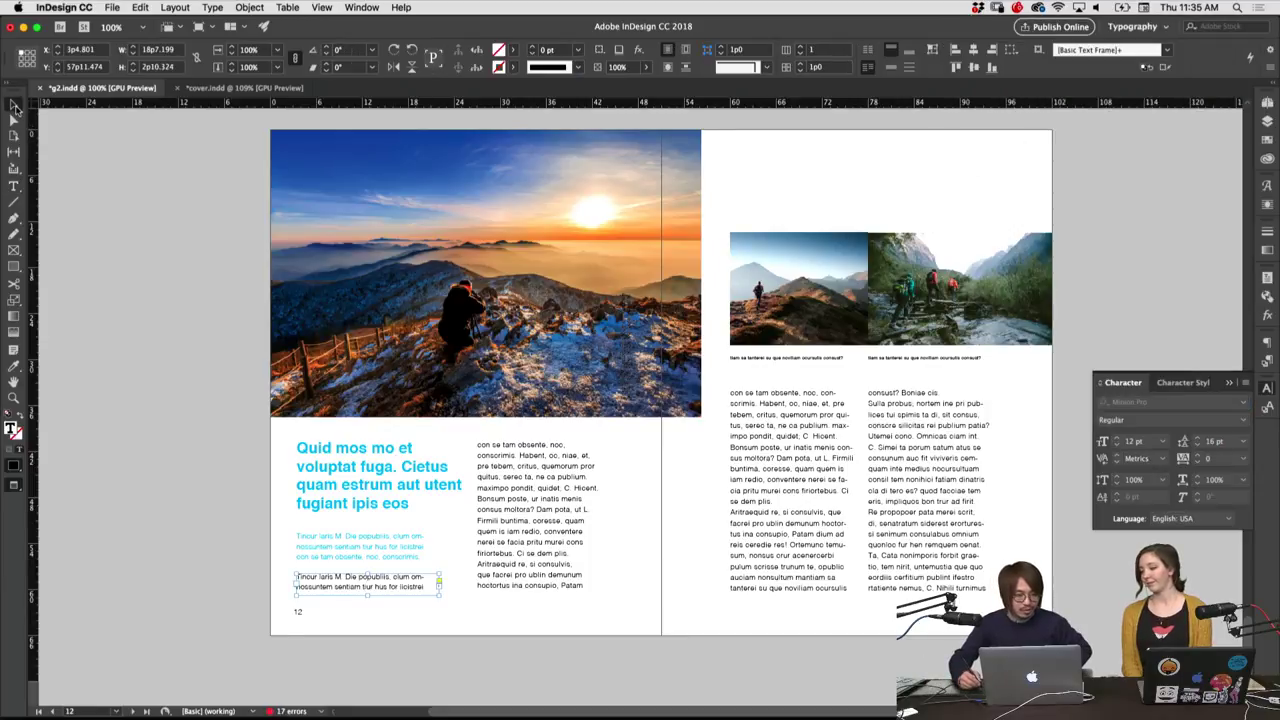
click(478, 616)
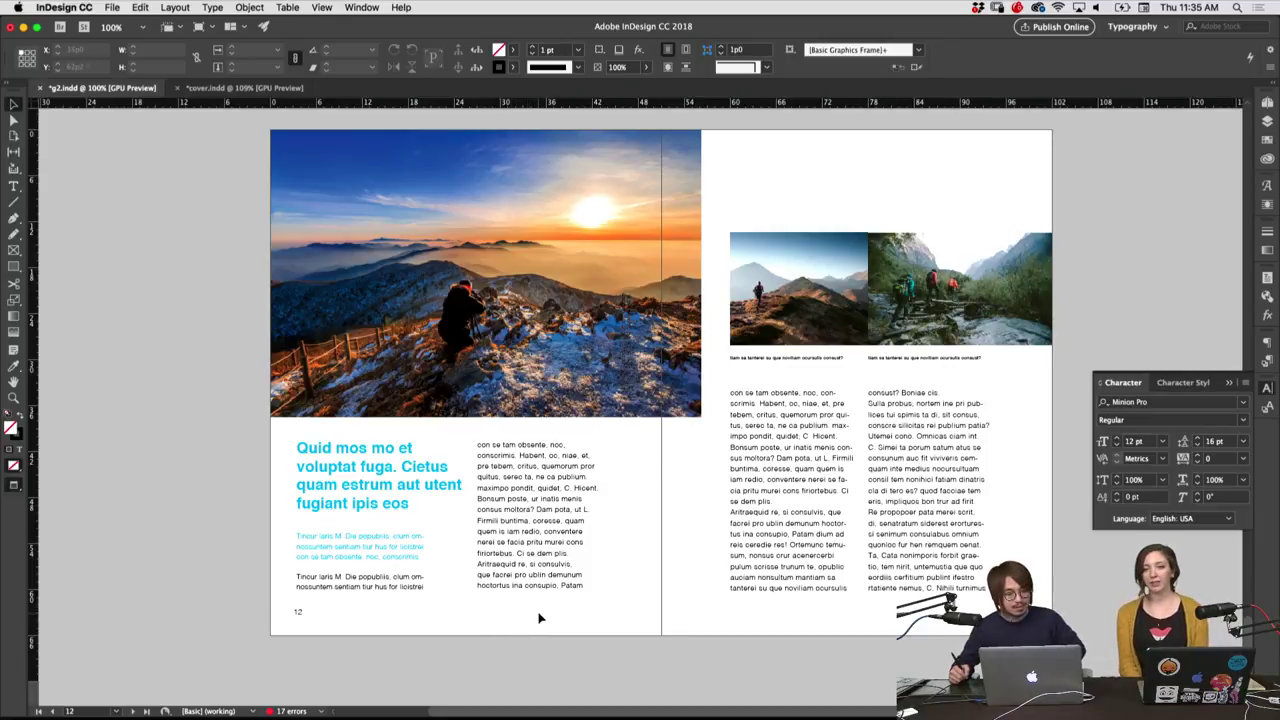
click(836, 360)
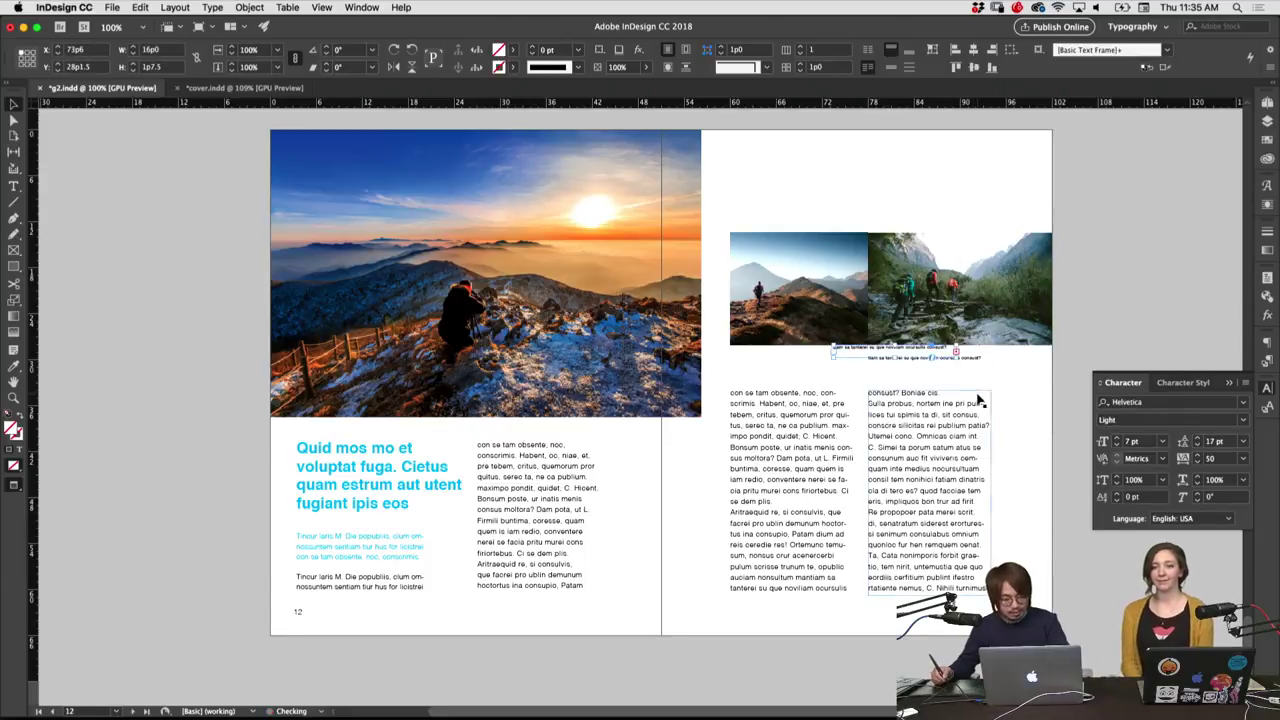
drag(958, 374, 993, 379)
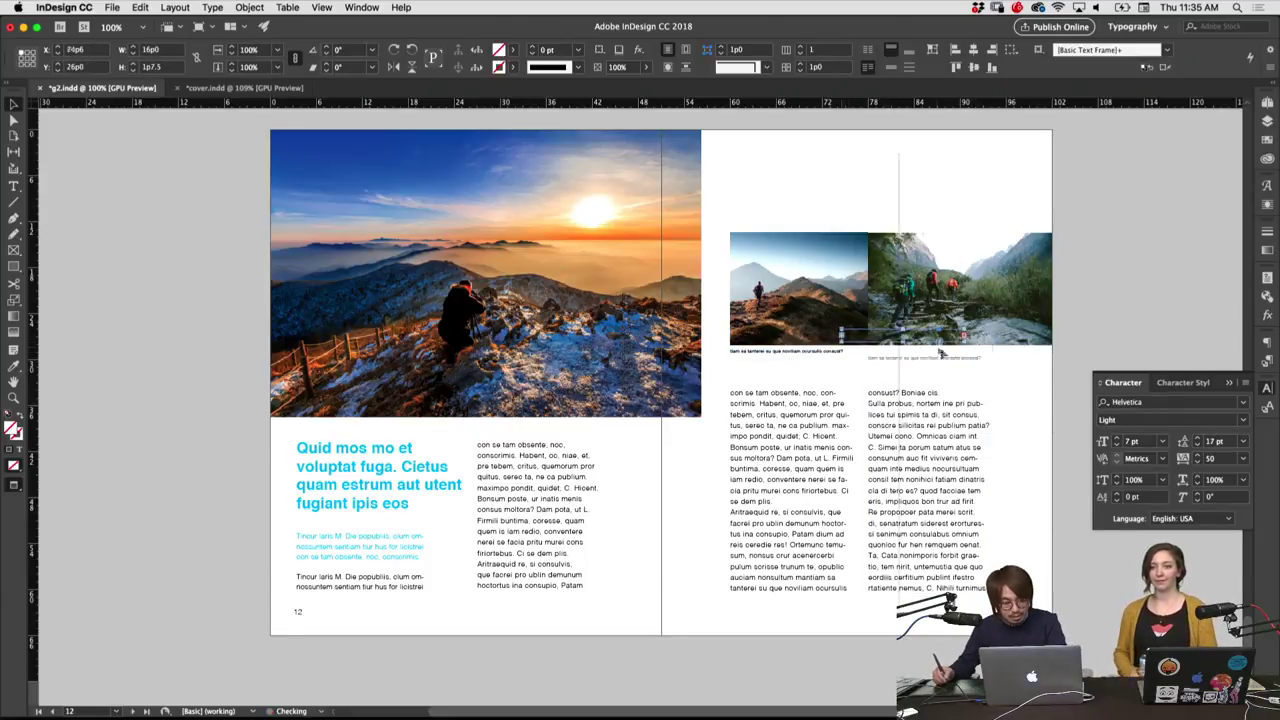
click(1020, 380)
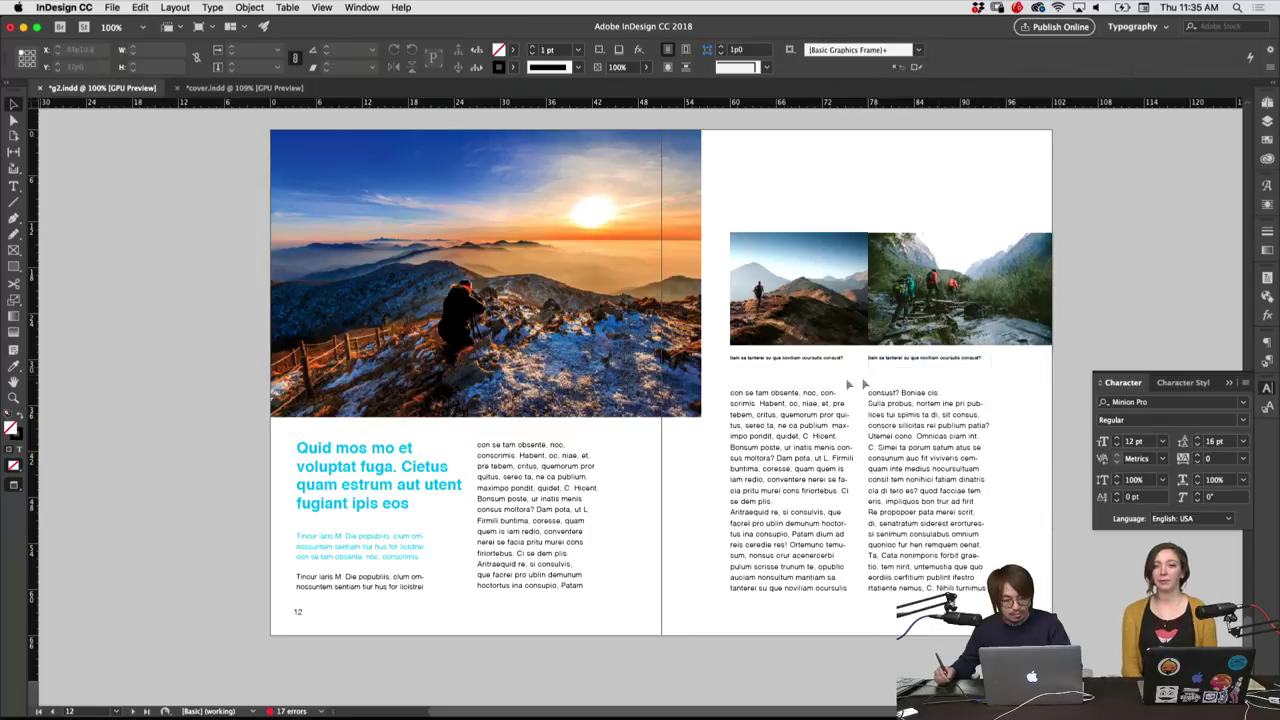
drag(1030, 390, 1024, 340)
click(1031, 389)
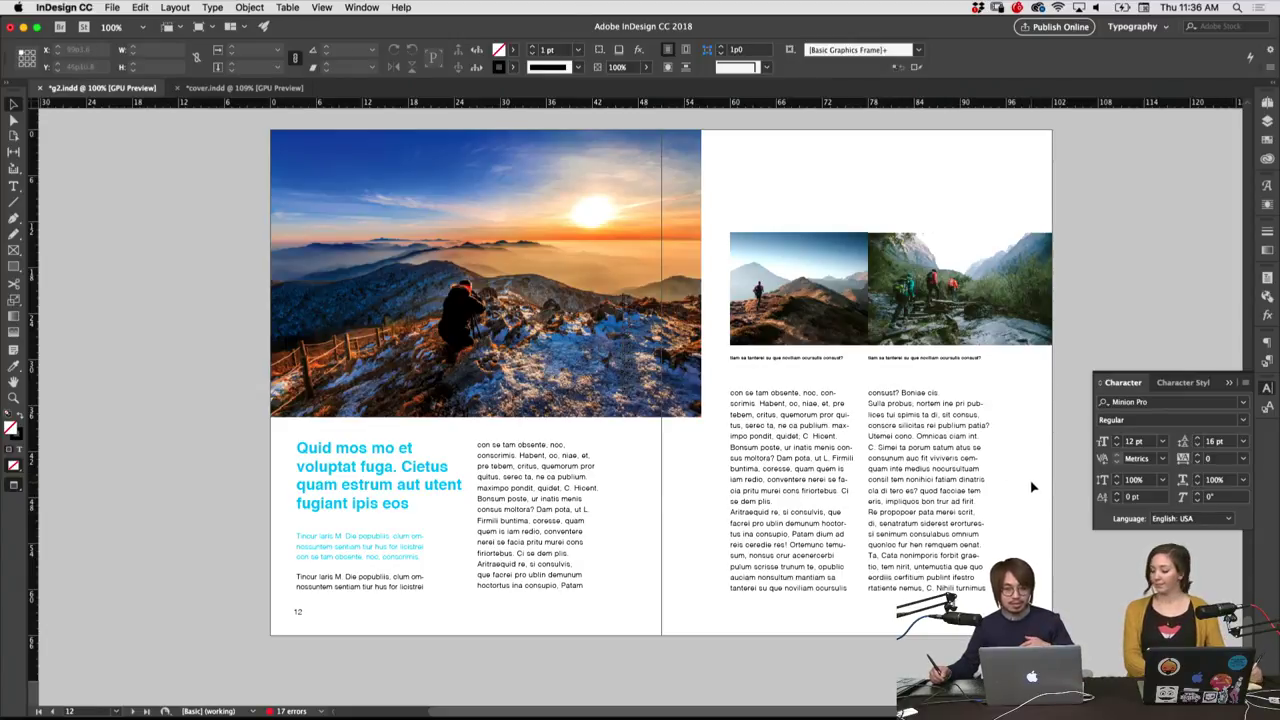
Check the bleed settings in Document Setup, then cancel without changing anything
drag(833, 382, 927, 366)
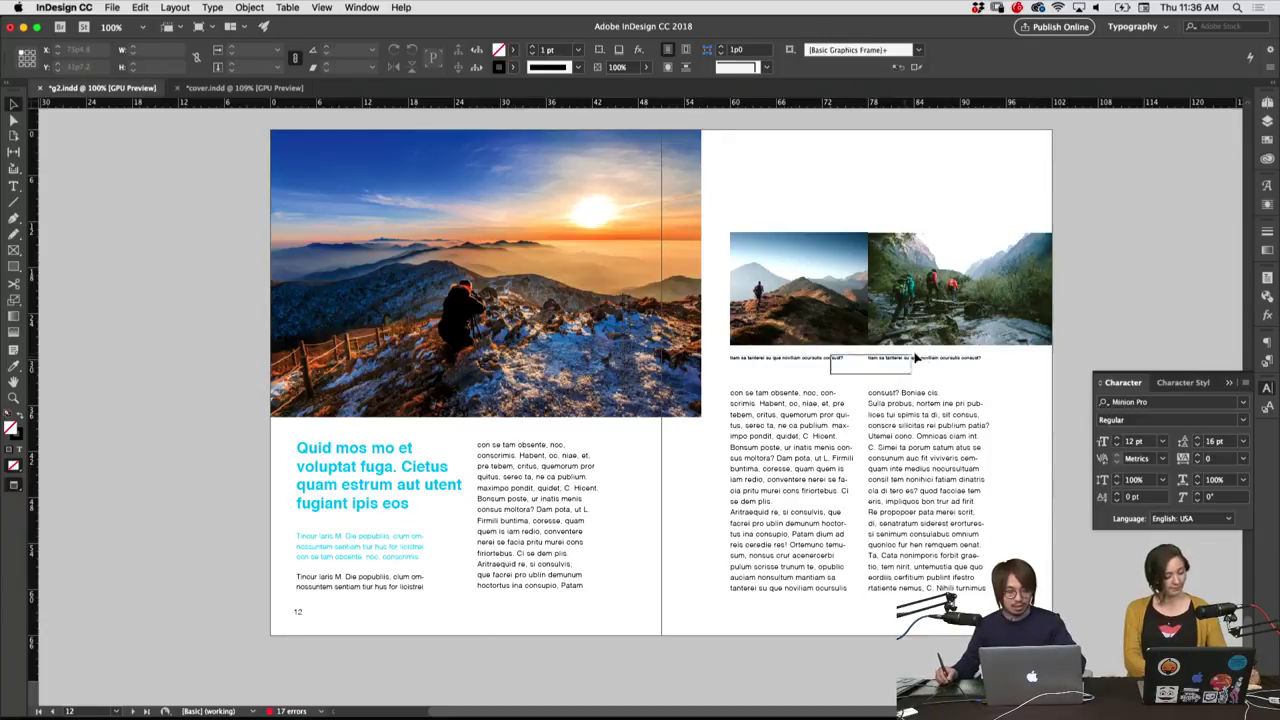
click(1020, 379)
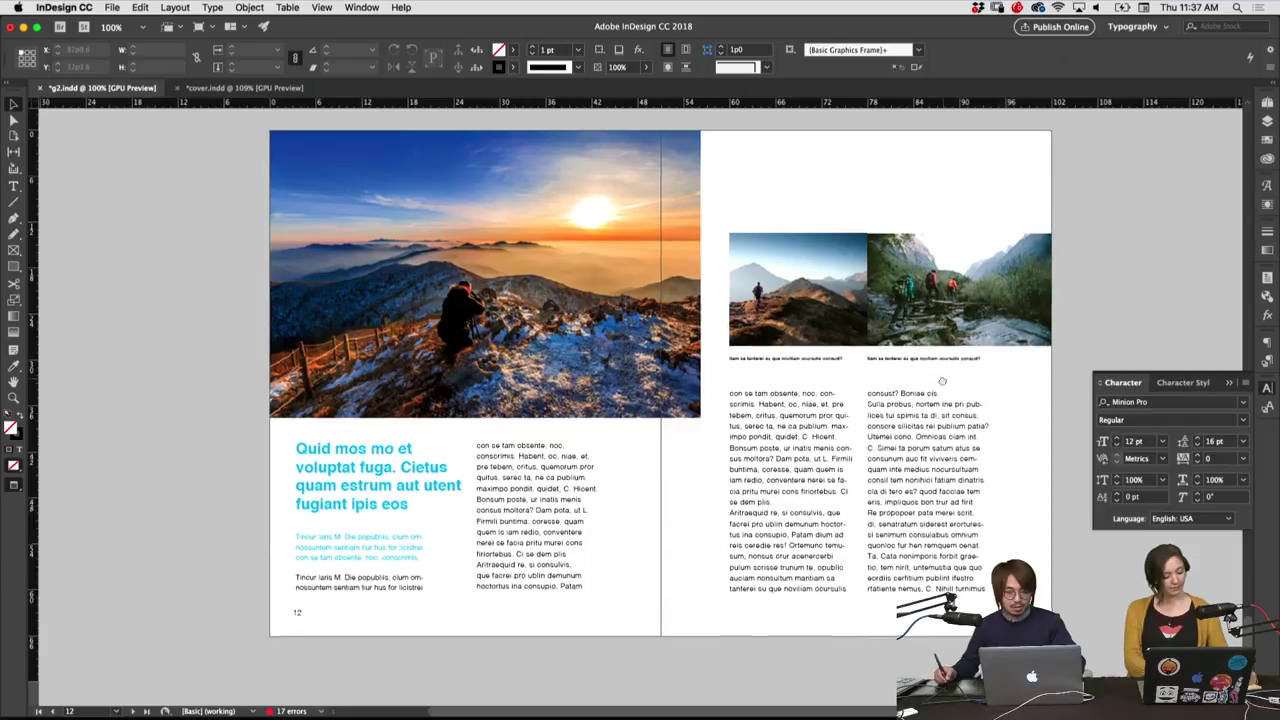
scroll(780, 360, up, 5)
scroll(772, 323, up, 2)
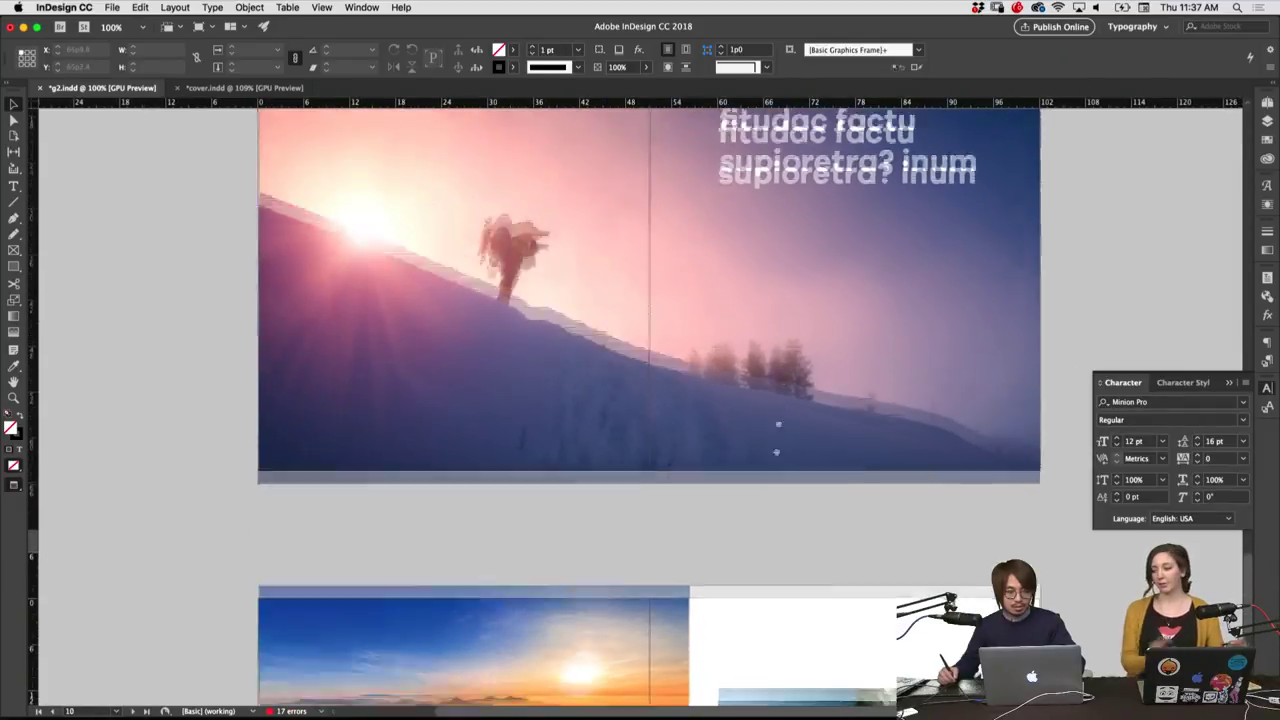
scroll(785, 330, down, 7)
scroll(791, 294, down, 2)
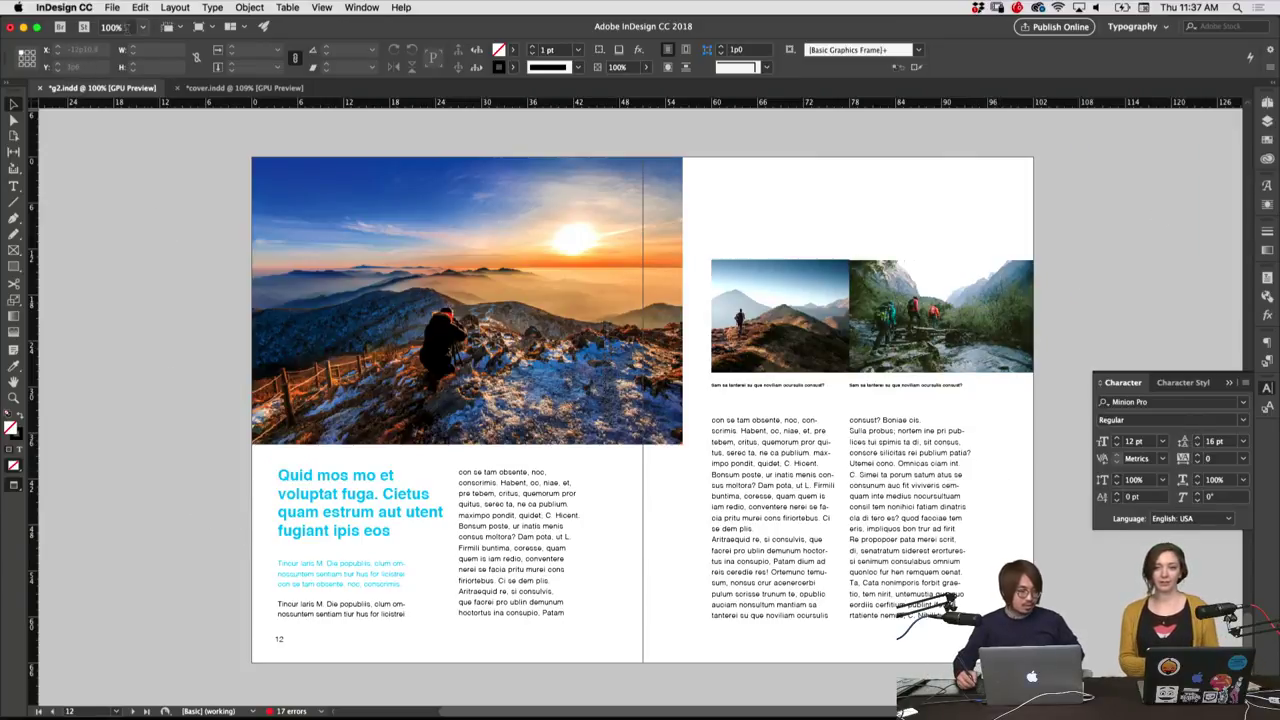
click(140, 8)
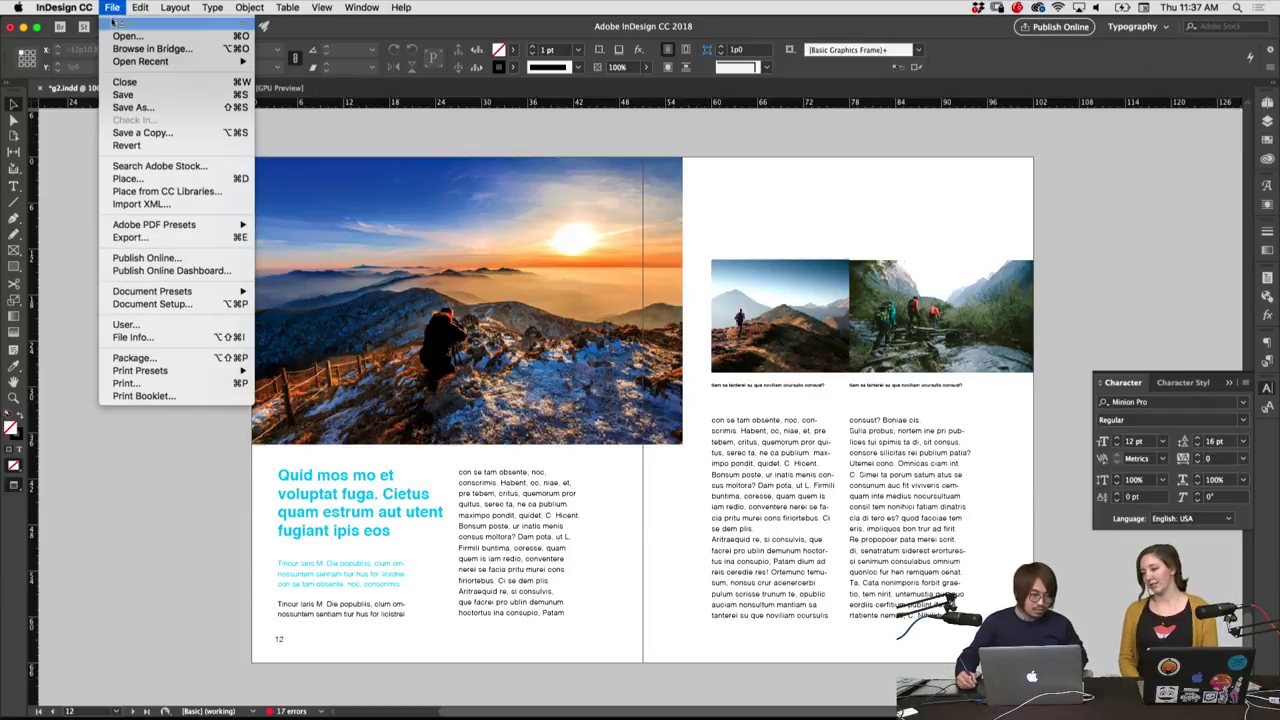
click(163, 309)
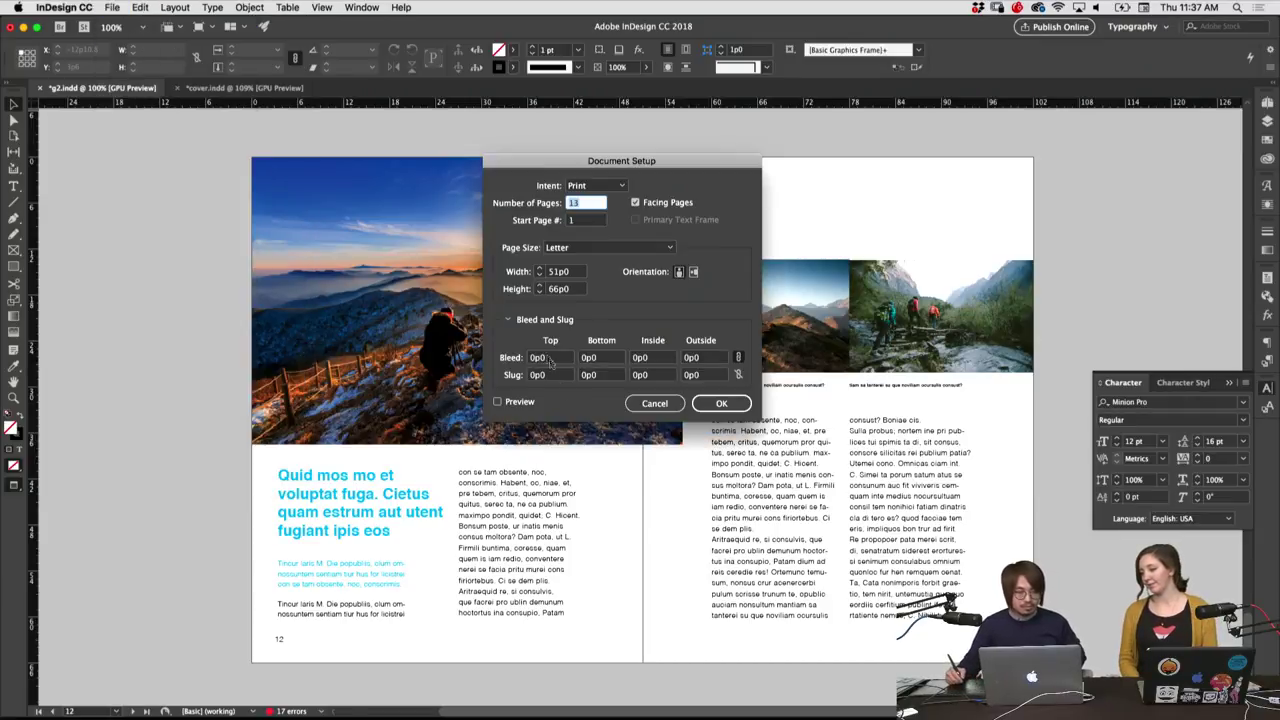
click(655, 403)
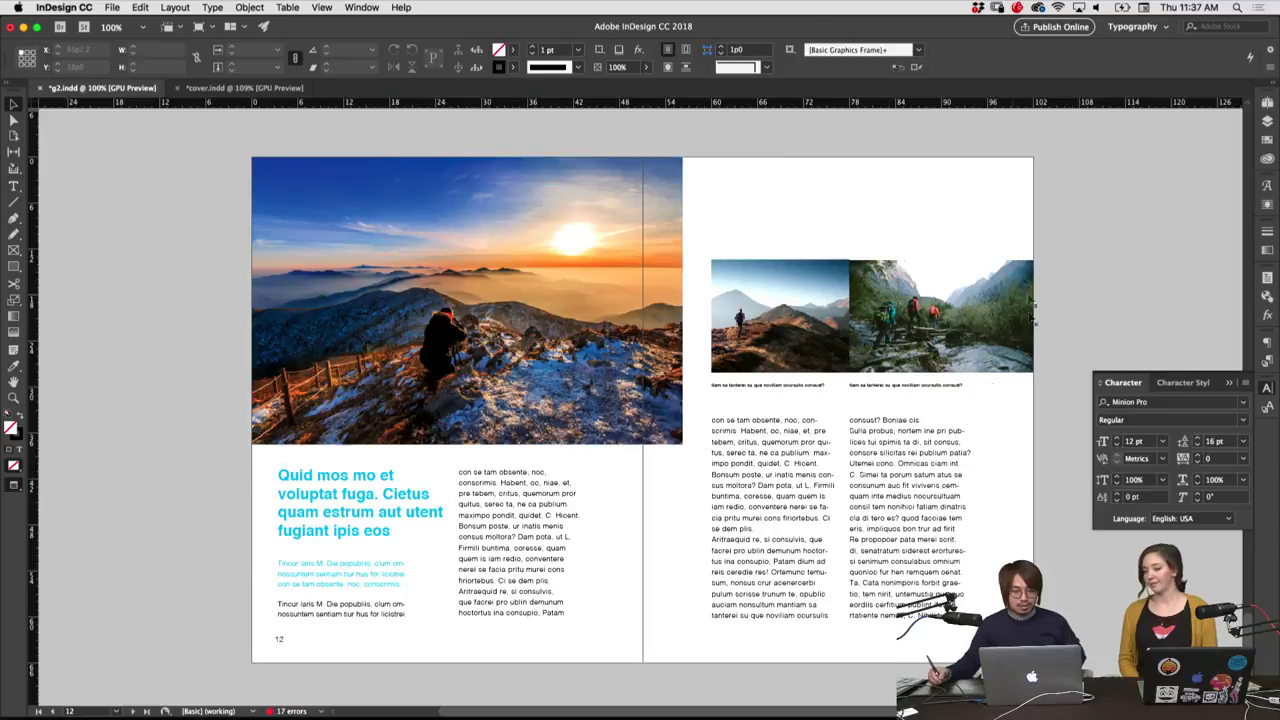
Drag the large sunset photo's top-left corner past the page's top and left edges
click(1020, 325)
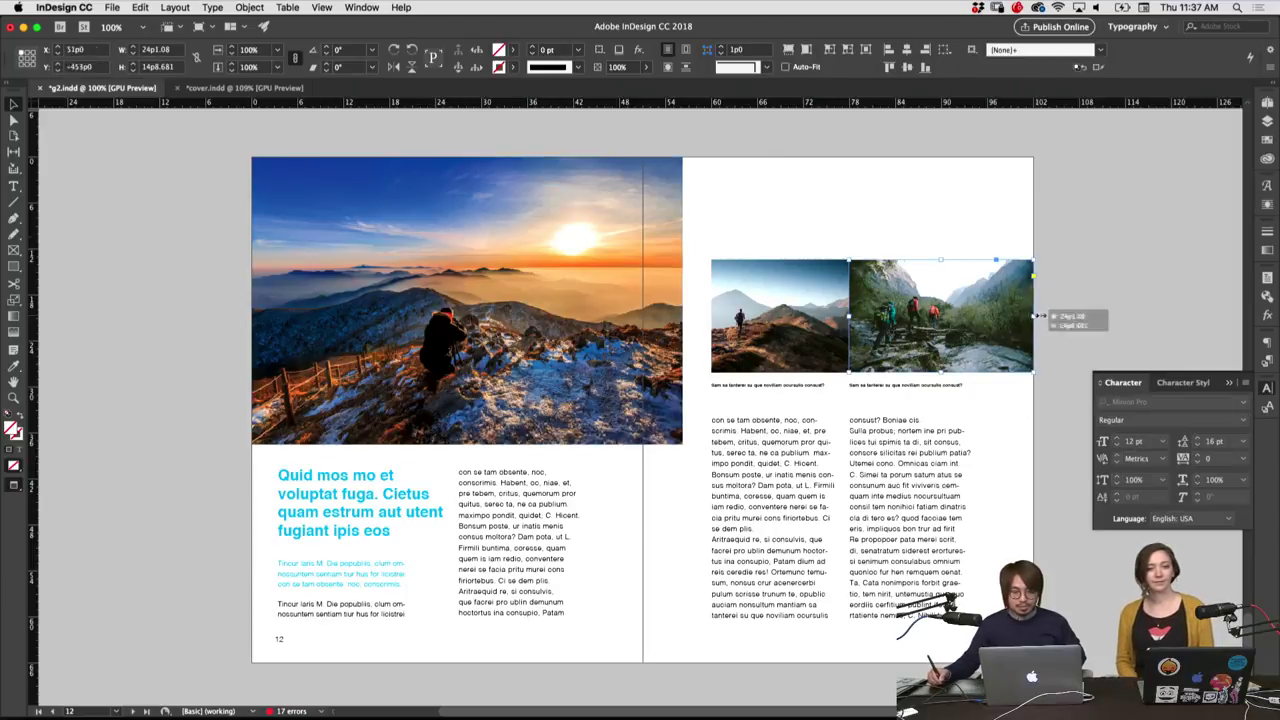
click(467, 300)
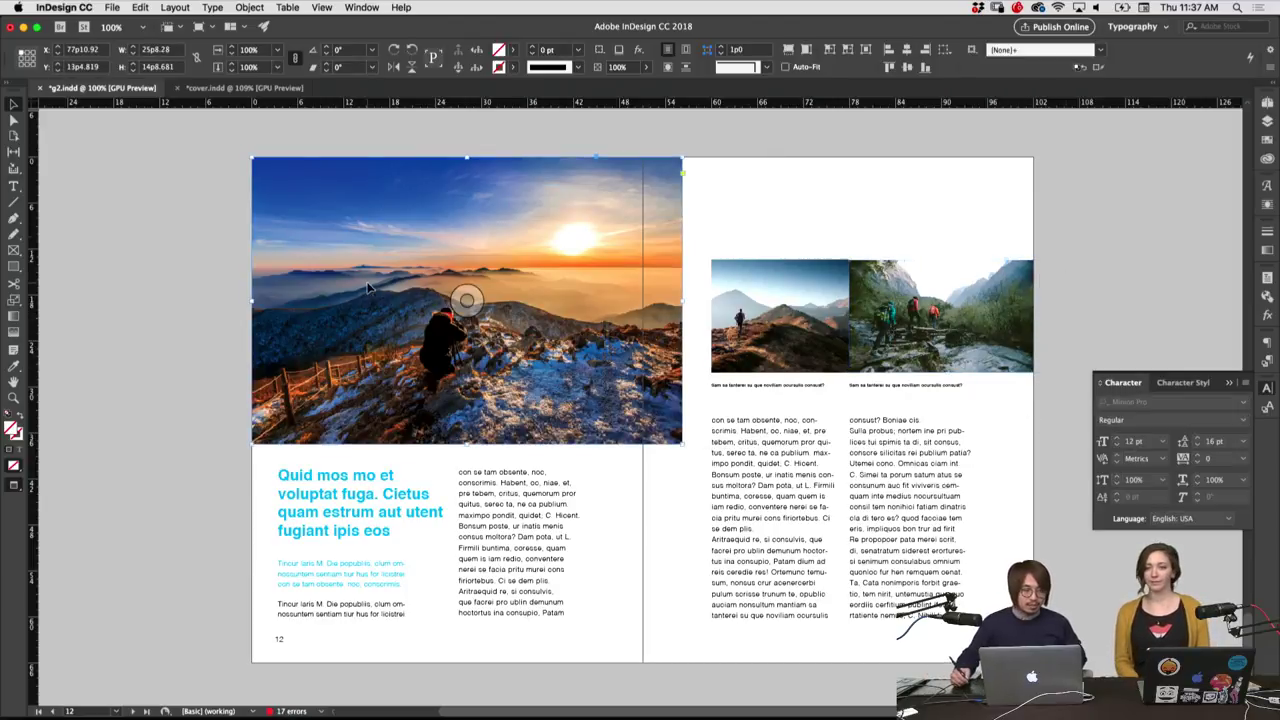
drag(253, 156, 225, 131)
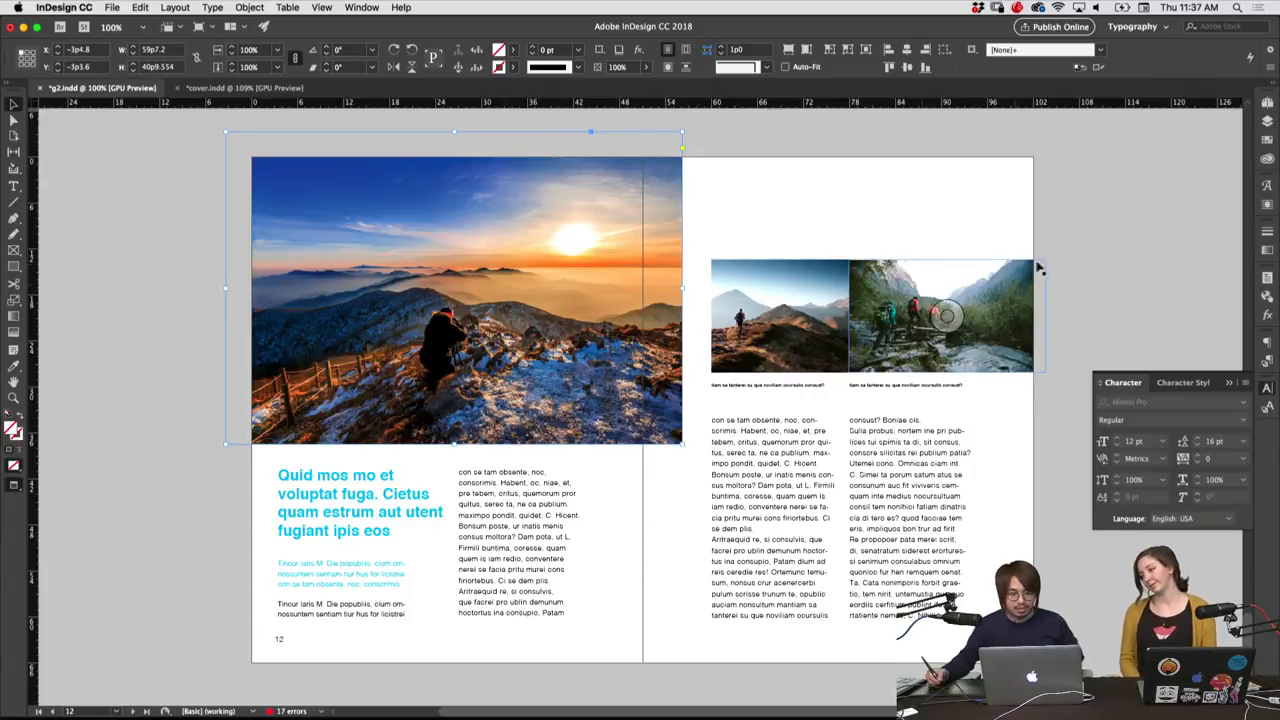
click(817, 368)
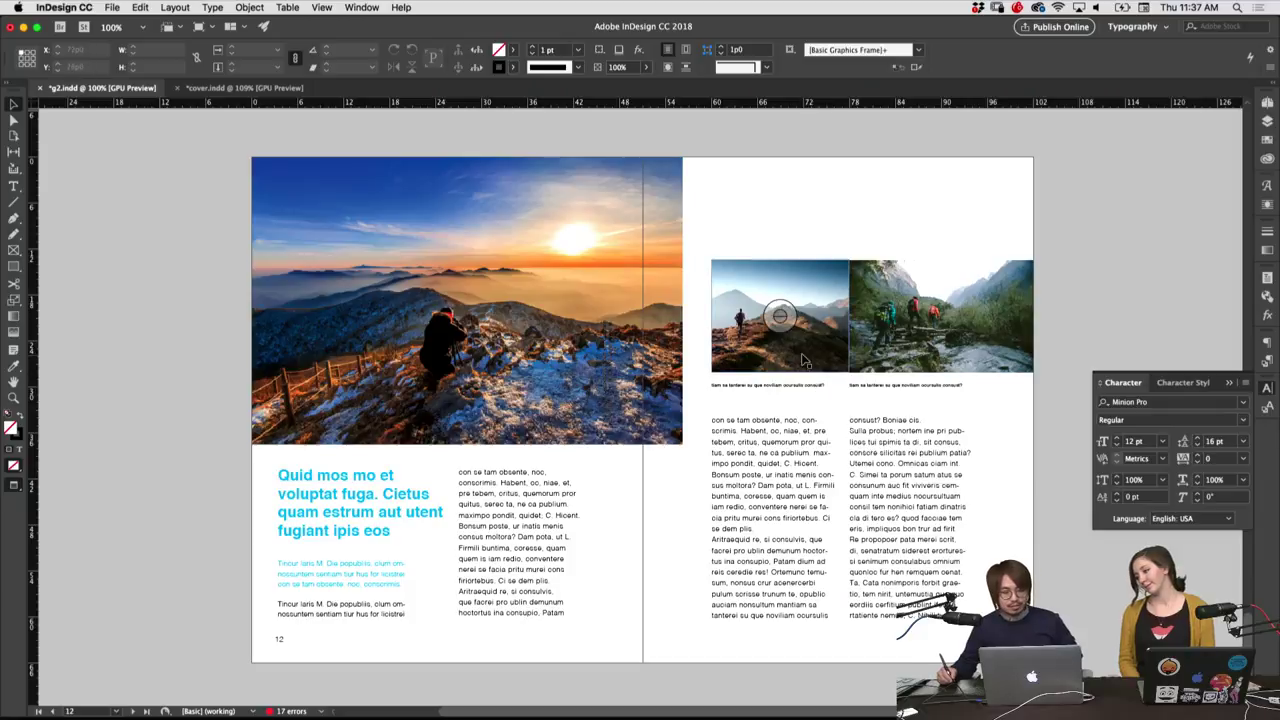
click(828, 386)
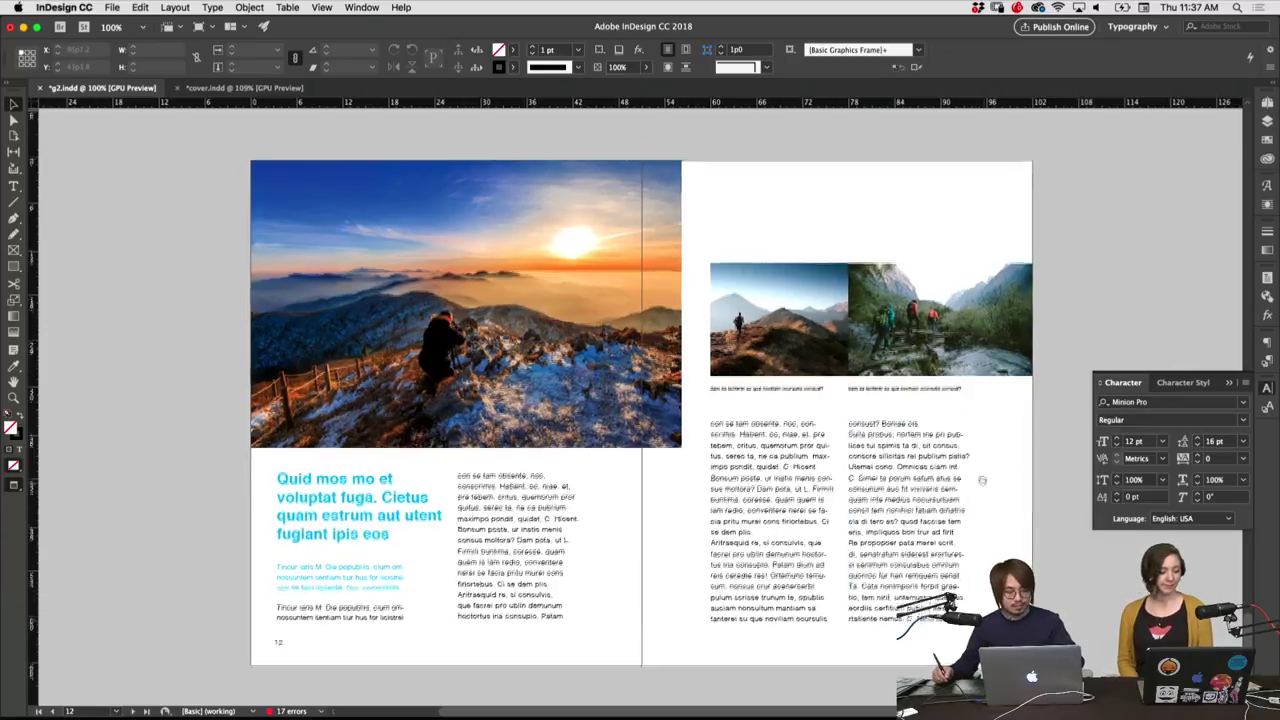
scroll(933, 466, up, 3)
scroll(933, 466, down, 3)
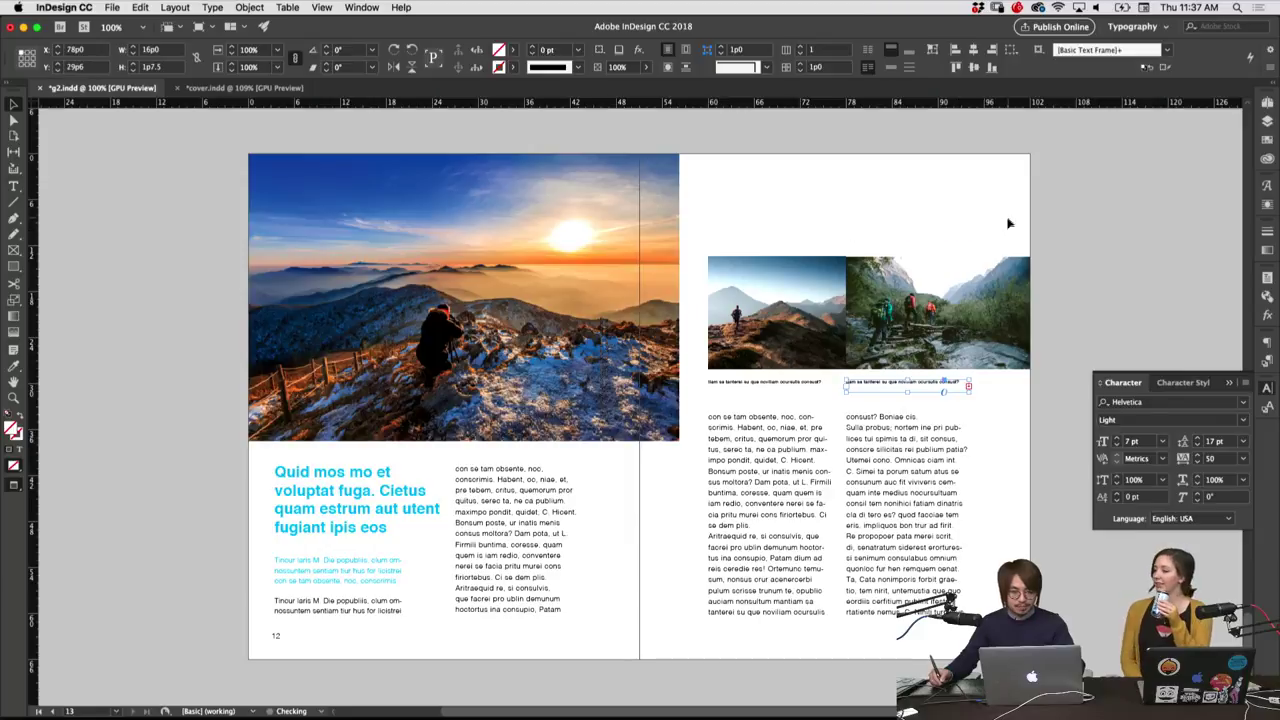
drag(920, 382, 920, 217)
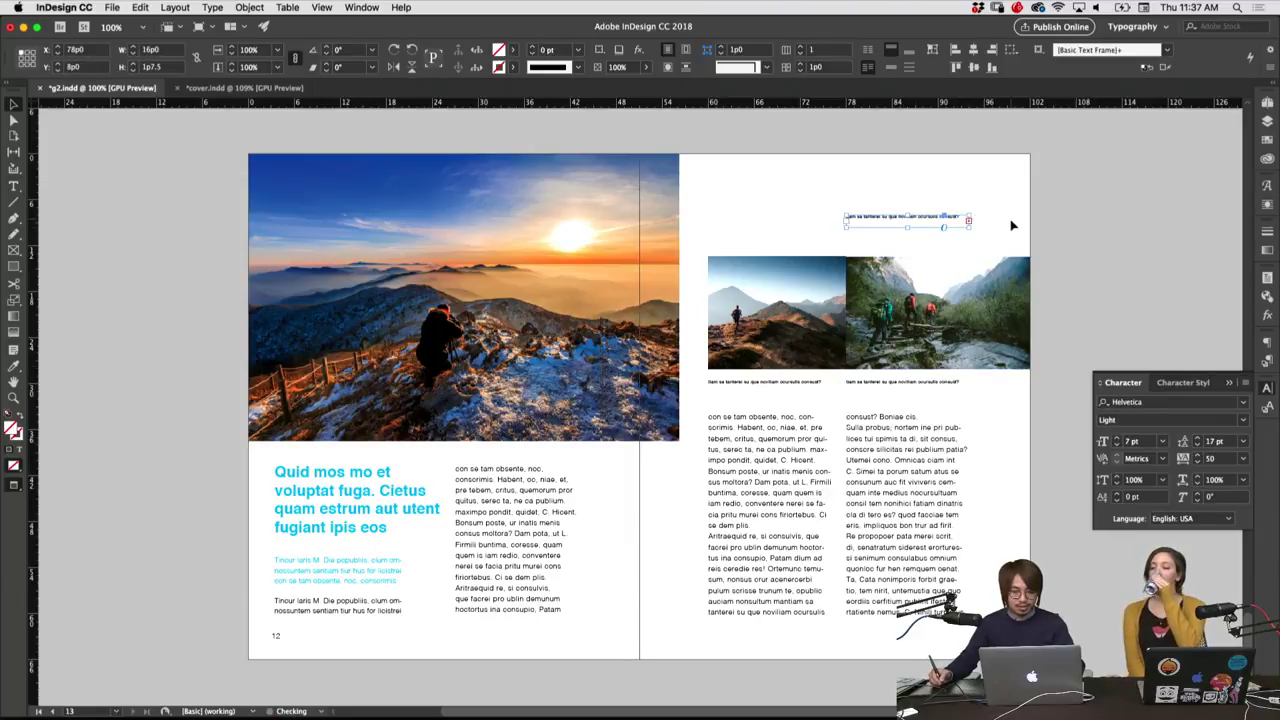
click(1003, 215)
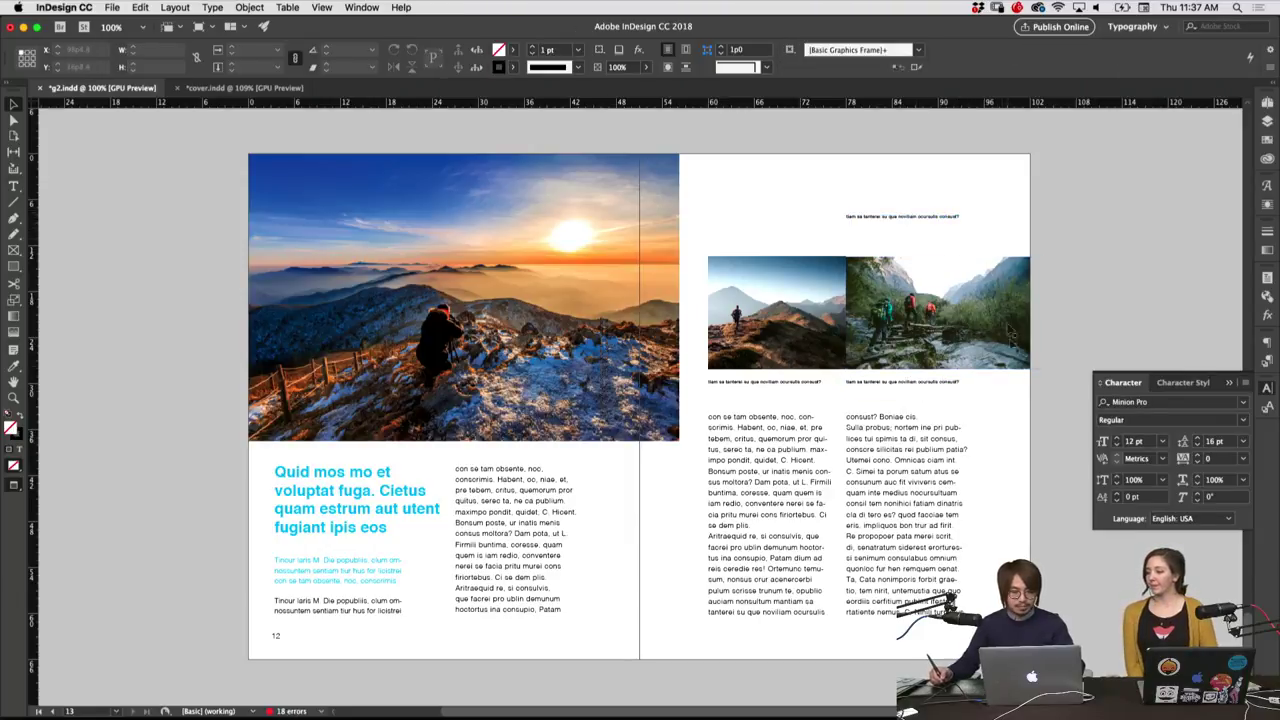
scroll(1012, 338, down, 1)
drag(1000, 366, 750, 352)
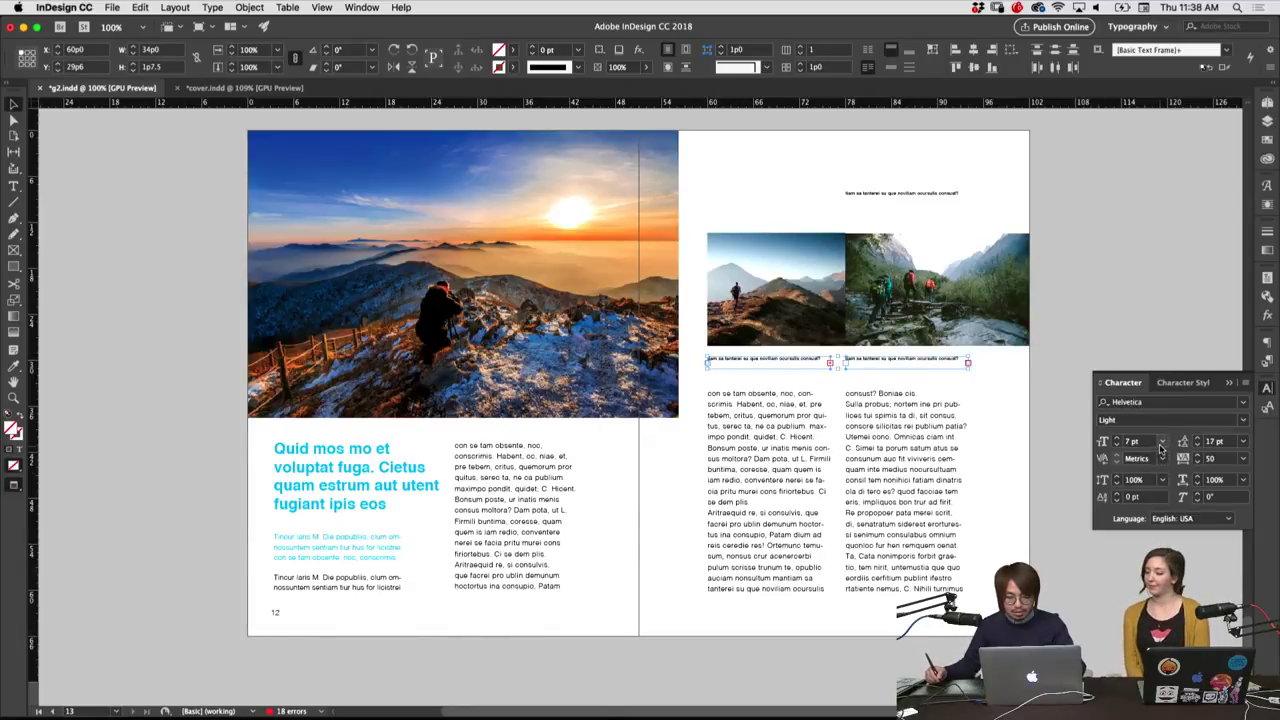
click(1017, 418)
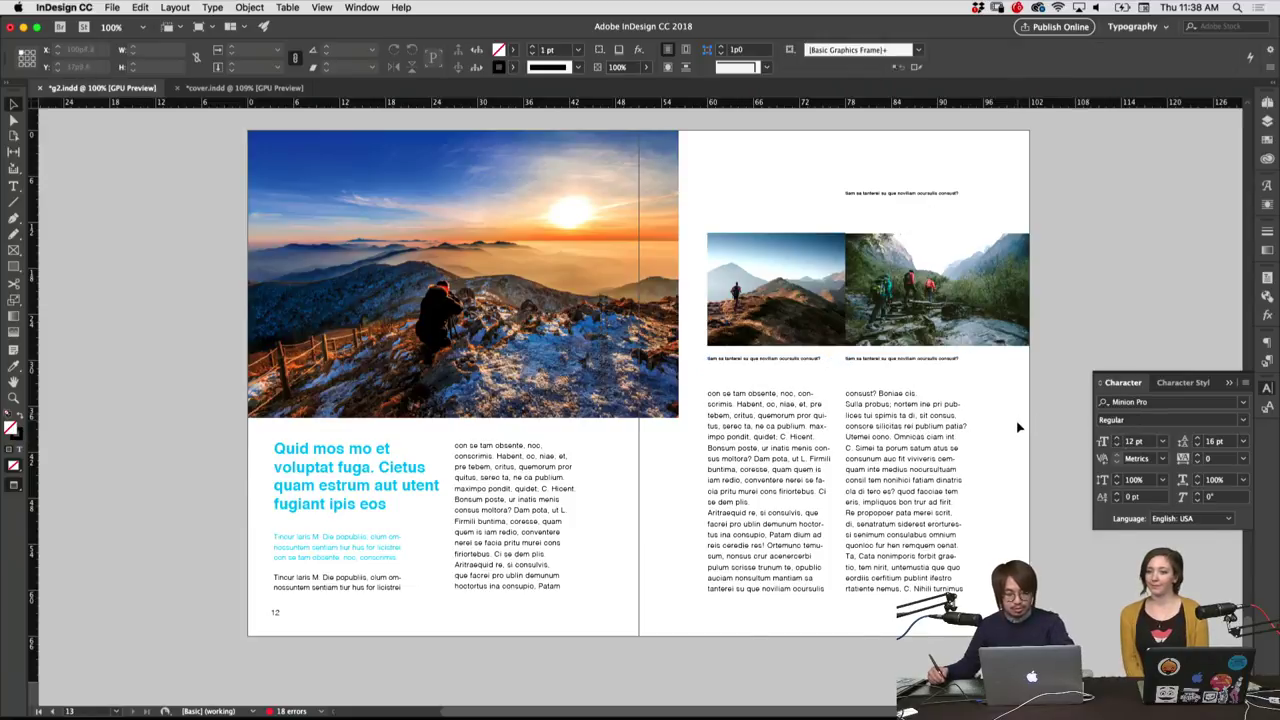
key(super+equal)
scroll(1007, 355, right, 5)
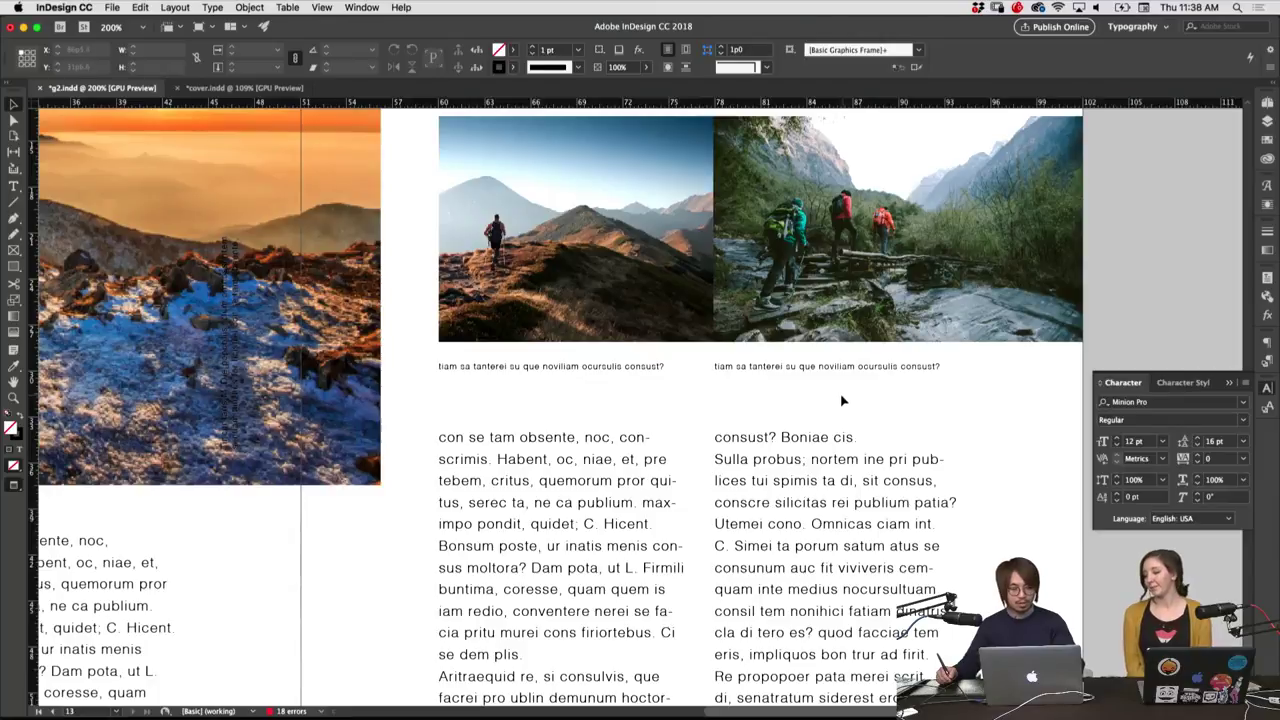
key(super+minus)
key(super+minus)
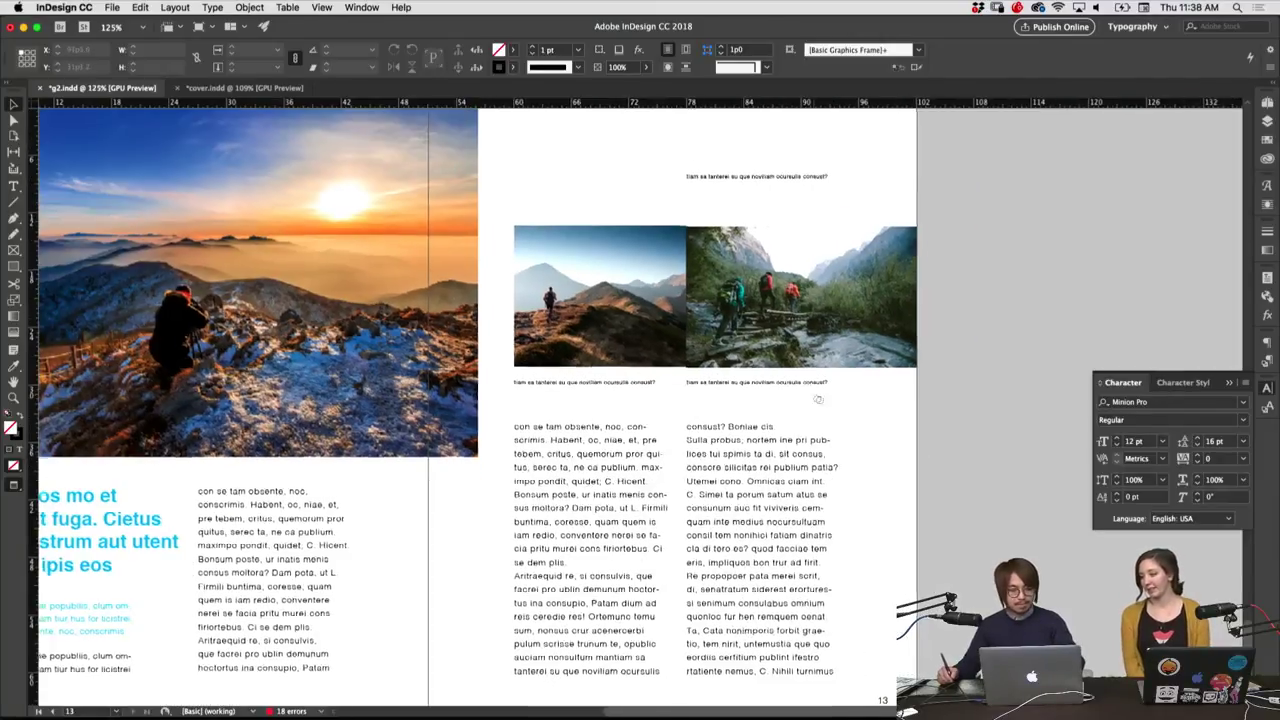
scroll(880, 340, left, 5)
click(927, 220)
scroll(1000, 222, down, 3)
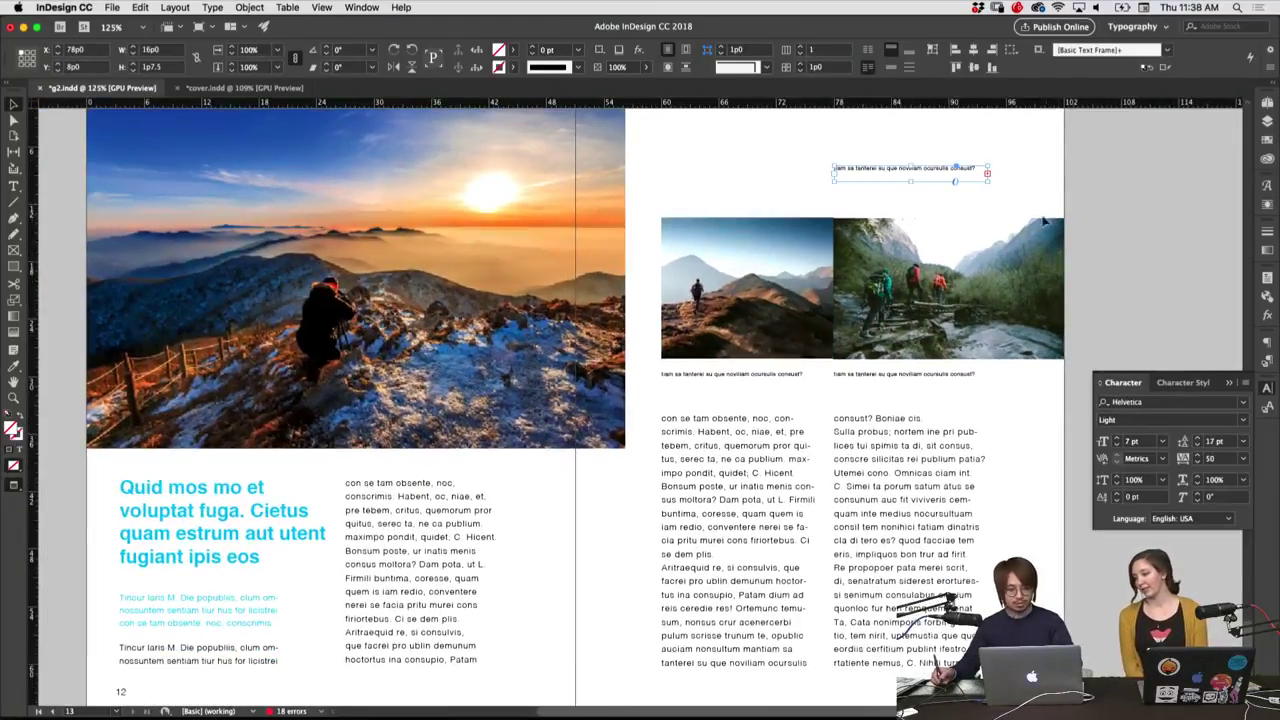
key(super+minus)
scroll(842, 351, down, 3)
scroll(842, 351, left, 3)
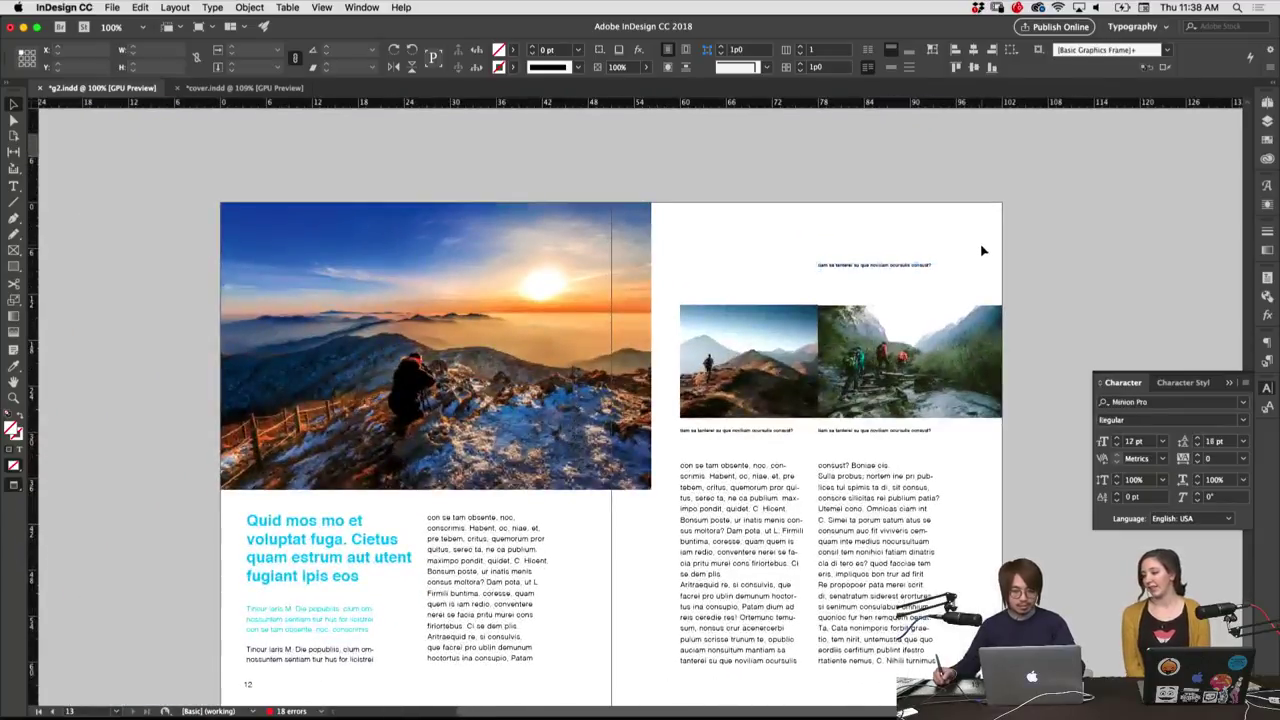
click(975, 252)
click(913, 269)
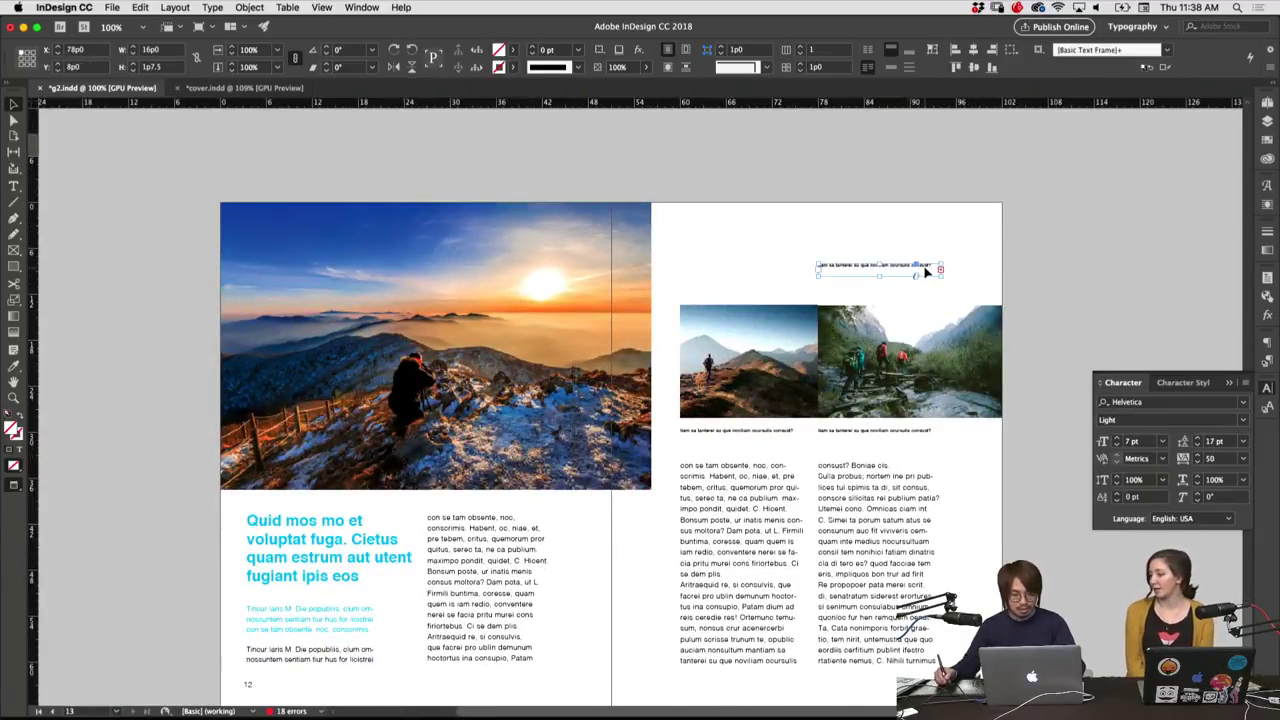
drag(928, 273, 932, 251)
click(965, 277)
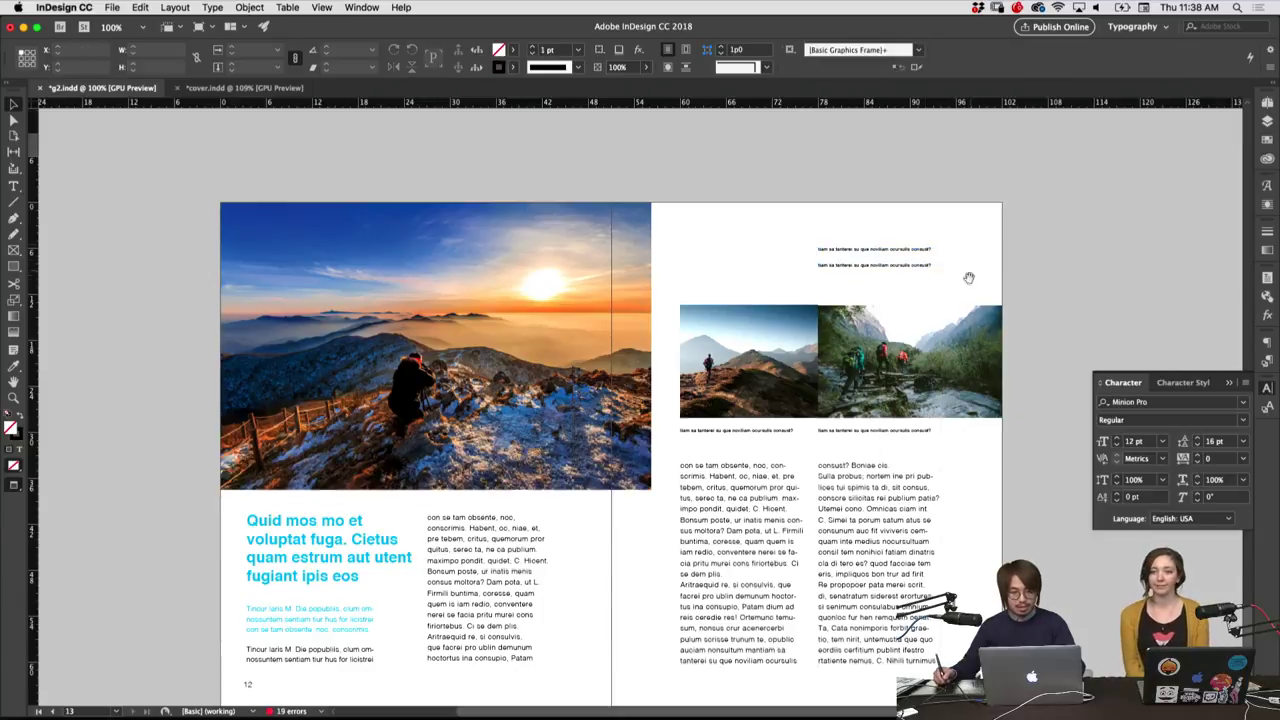
scroll(965, 277, down, 2)
scroll(985, 233, left, 1)
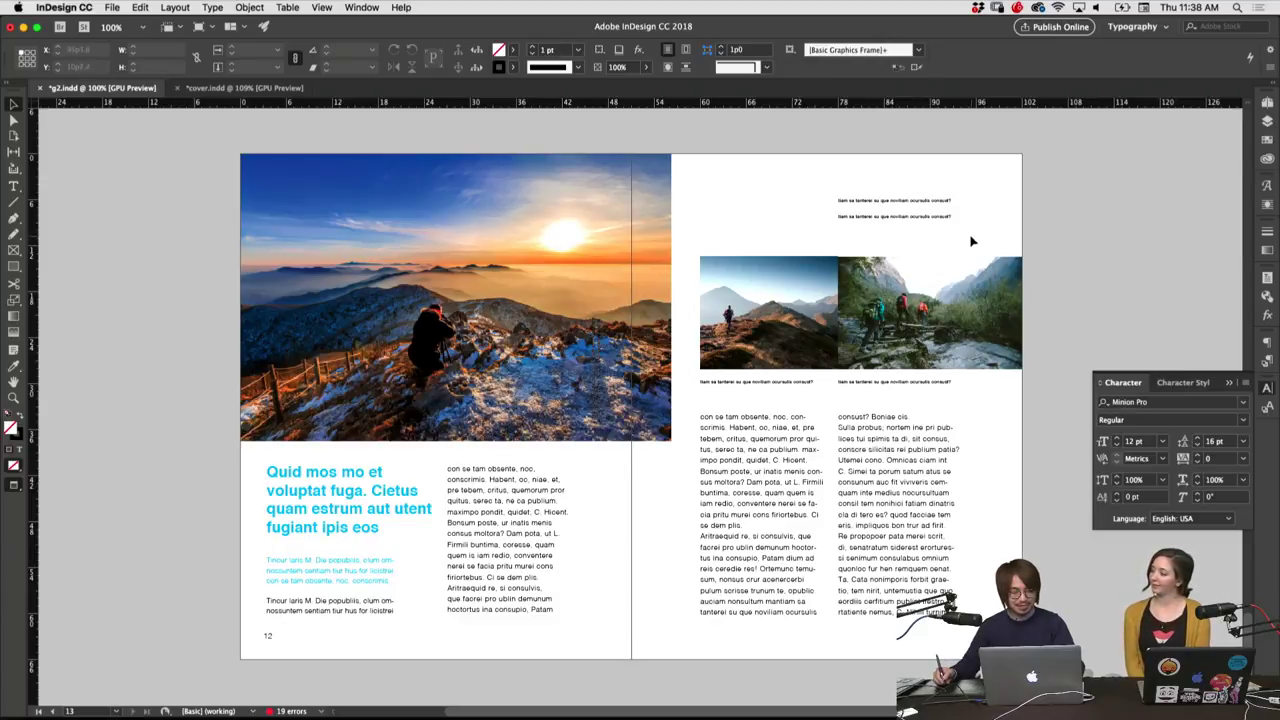
mouse_move(970, 241)
mouse_down()
mouse_move(943, 194)
mouse_move(951, 229)
mouse_up()
click(991, 223)
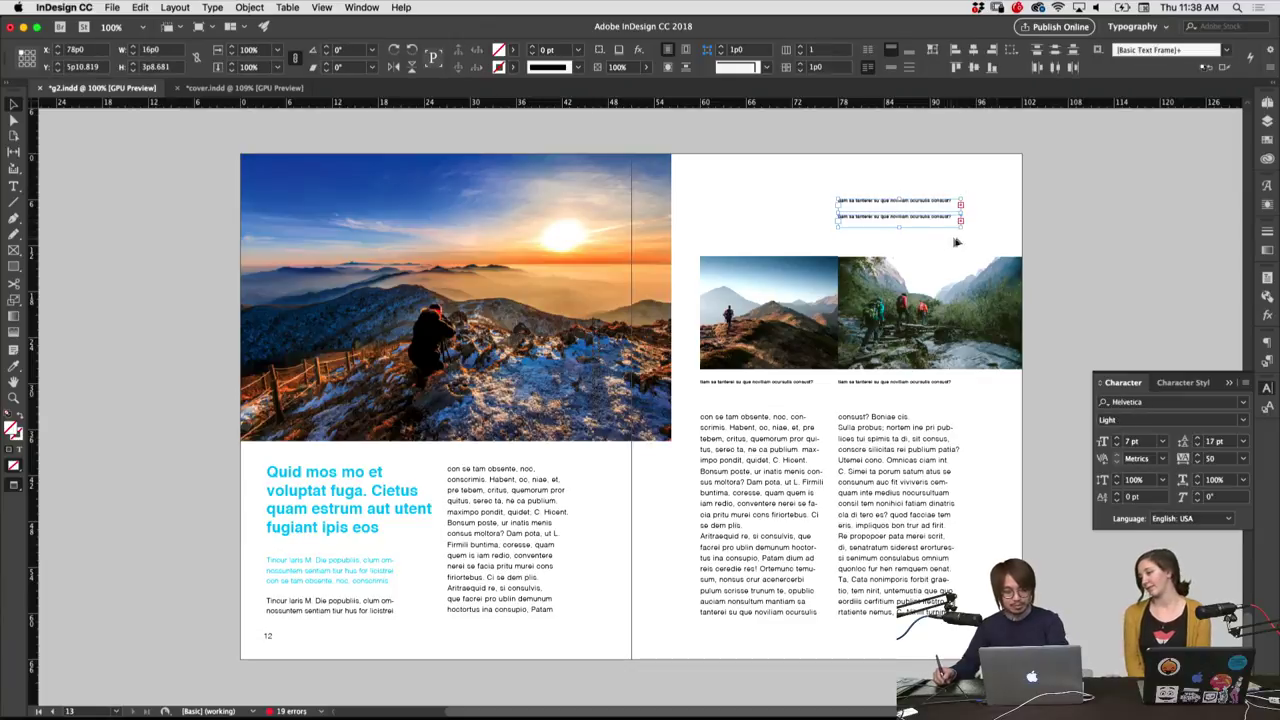
key(Delete)
click(928, 277)
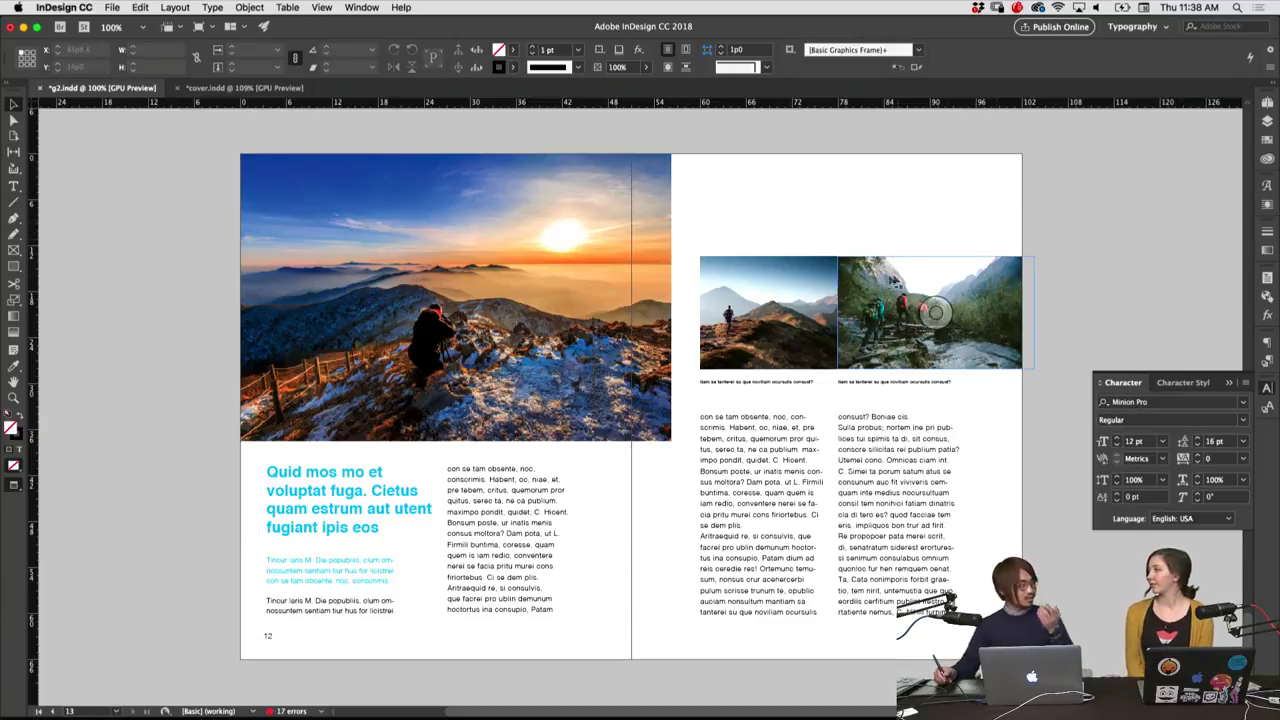
click(993, 420)
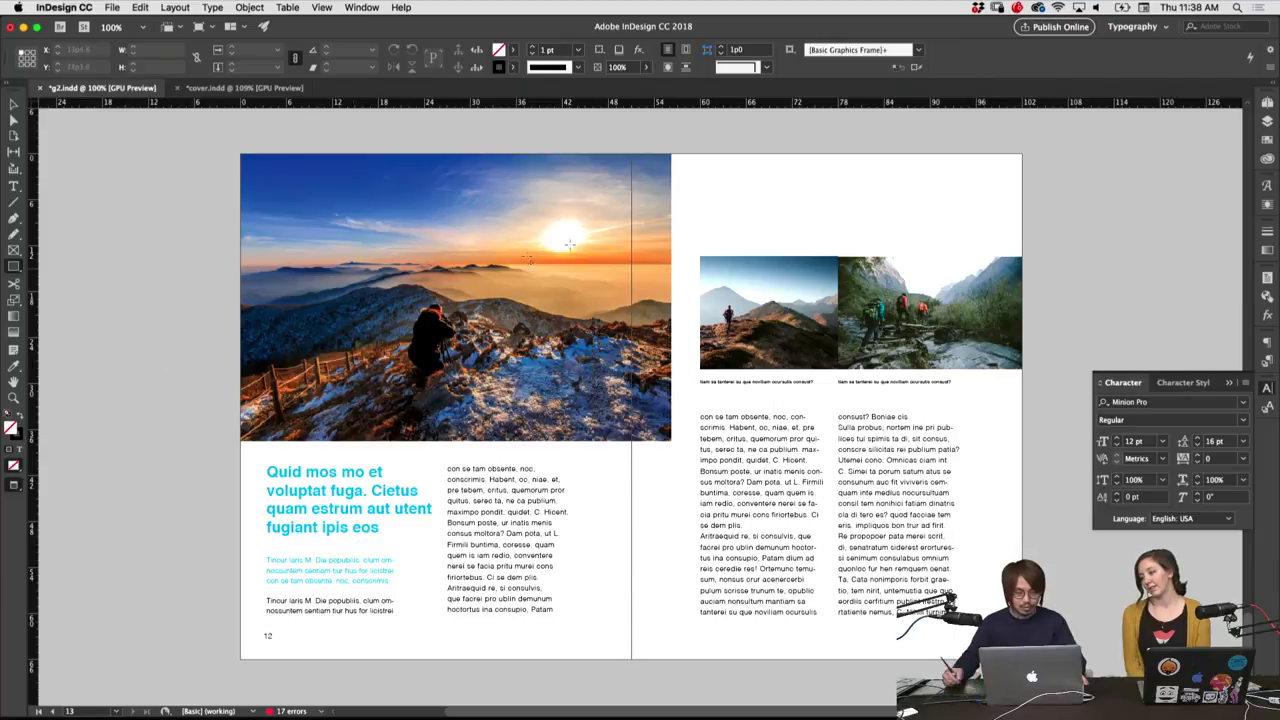
Set the fill to [Black] and the stroke to [None] in Swatches
click(1266, 140)
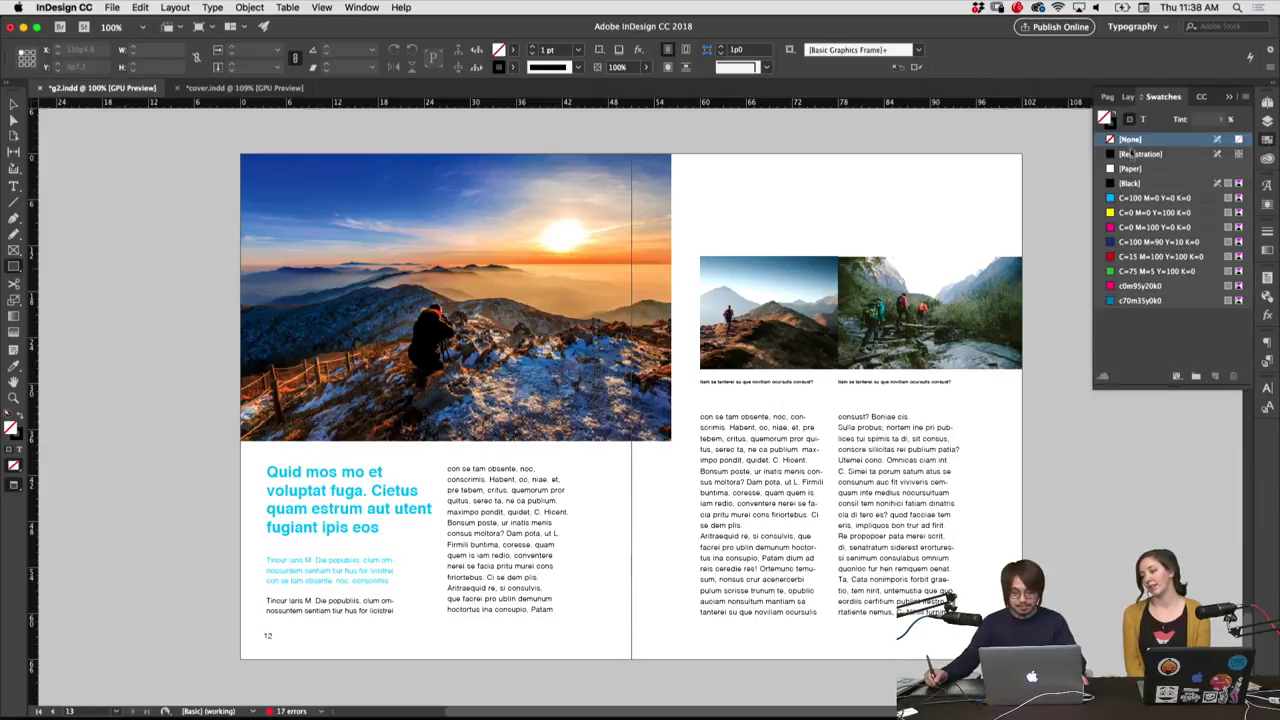
click(1127, 184)
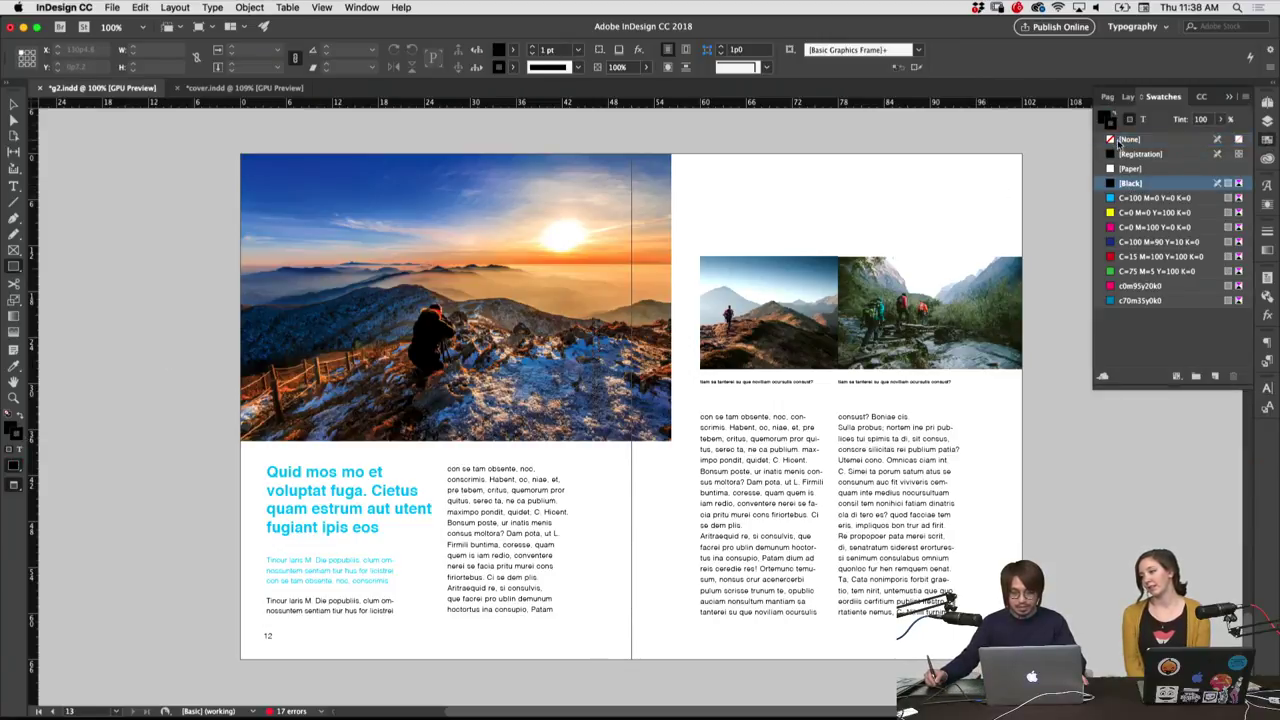
click(1120, 140)
click(1228, 98)
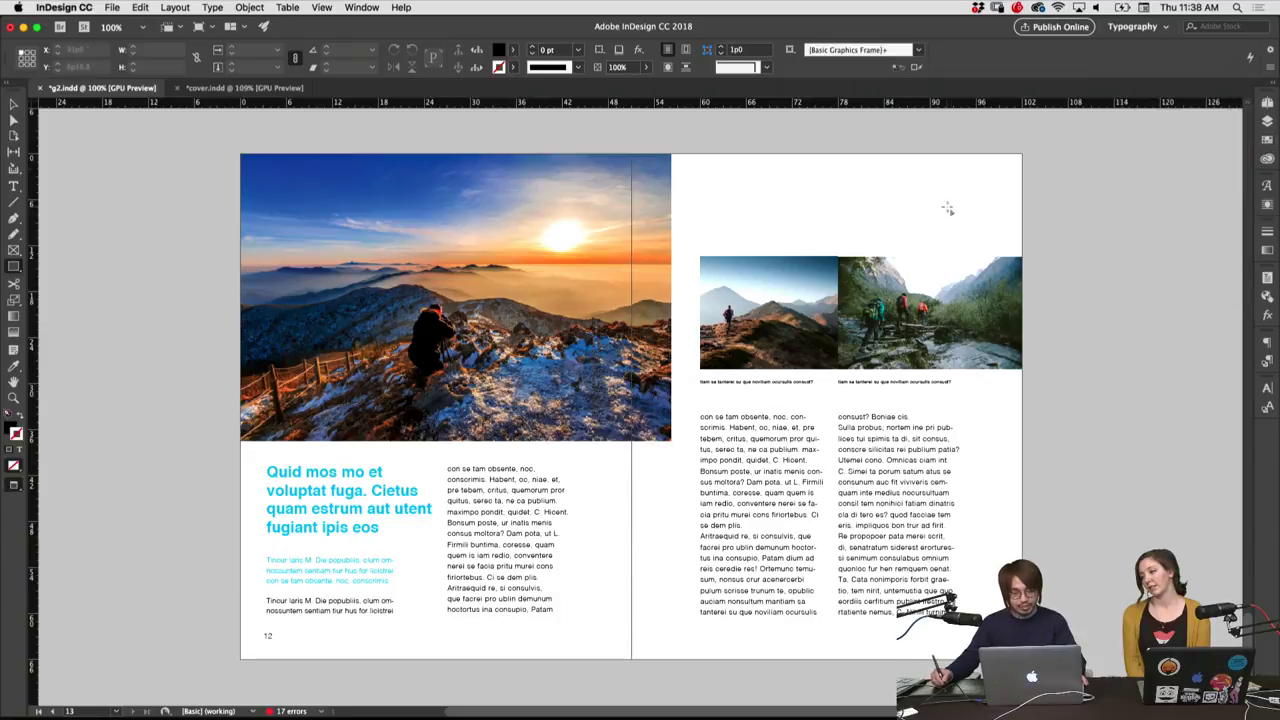
Draw a thin black bar above the hiking photos and add two staggered copies below
drag(955, 208, 859, 216)
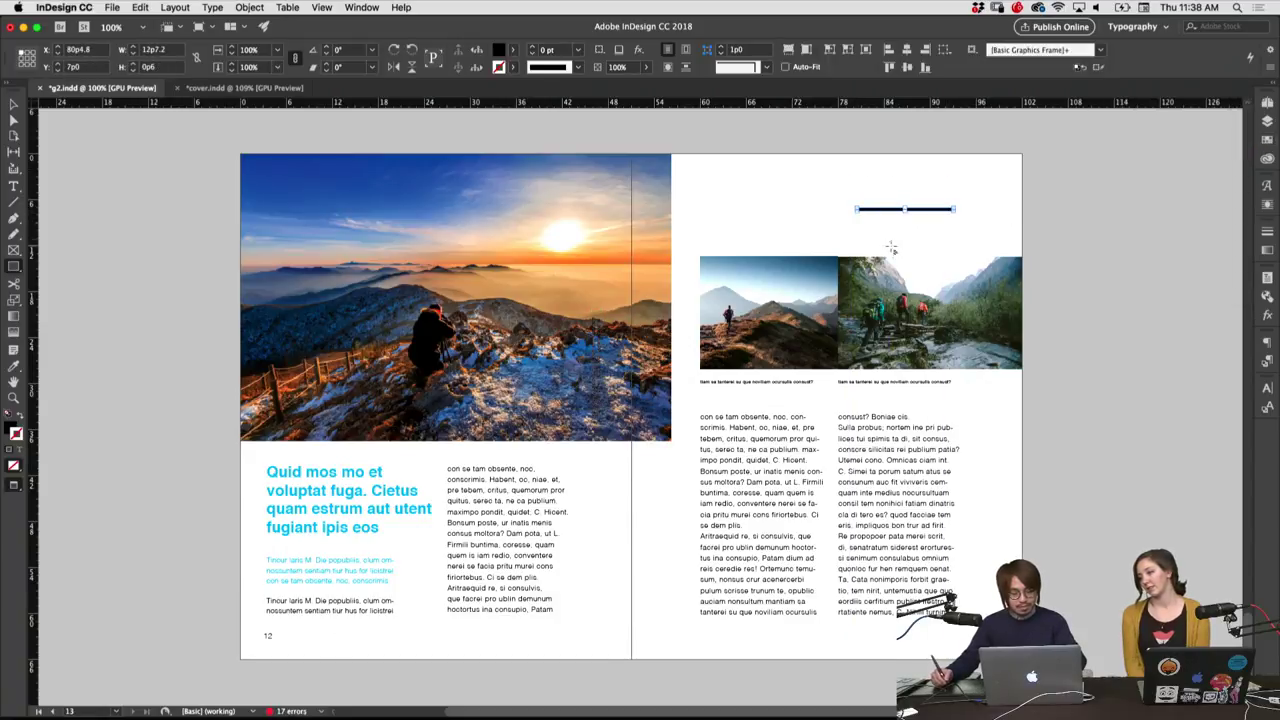
key(v)
click(934, 249)
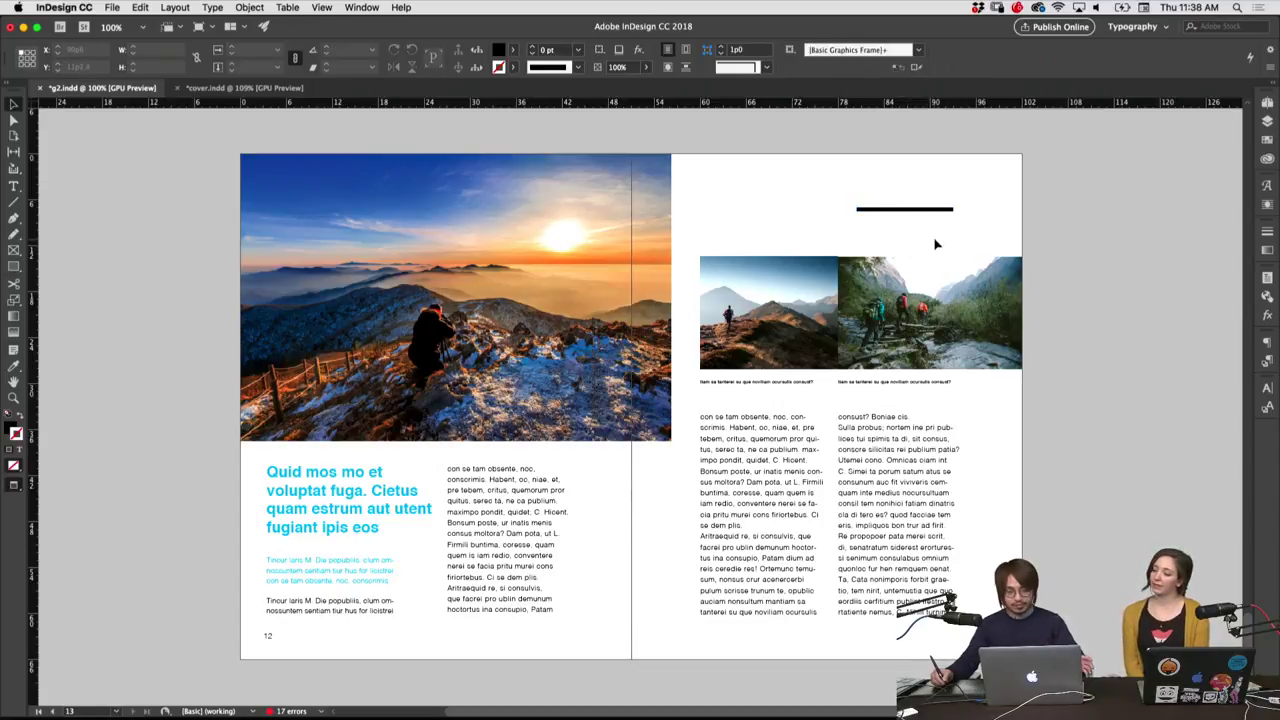
drag(936, 211, 936, 202)
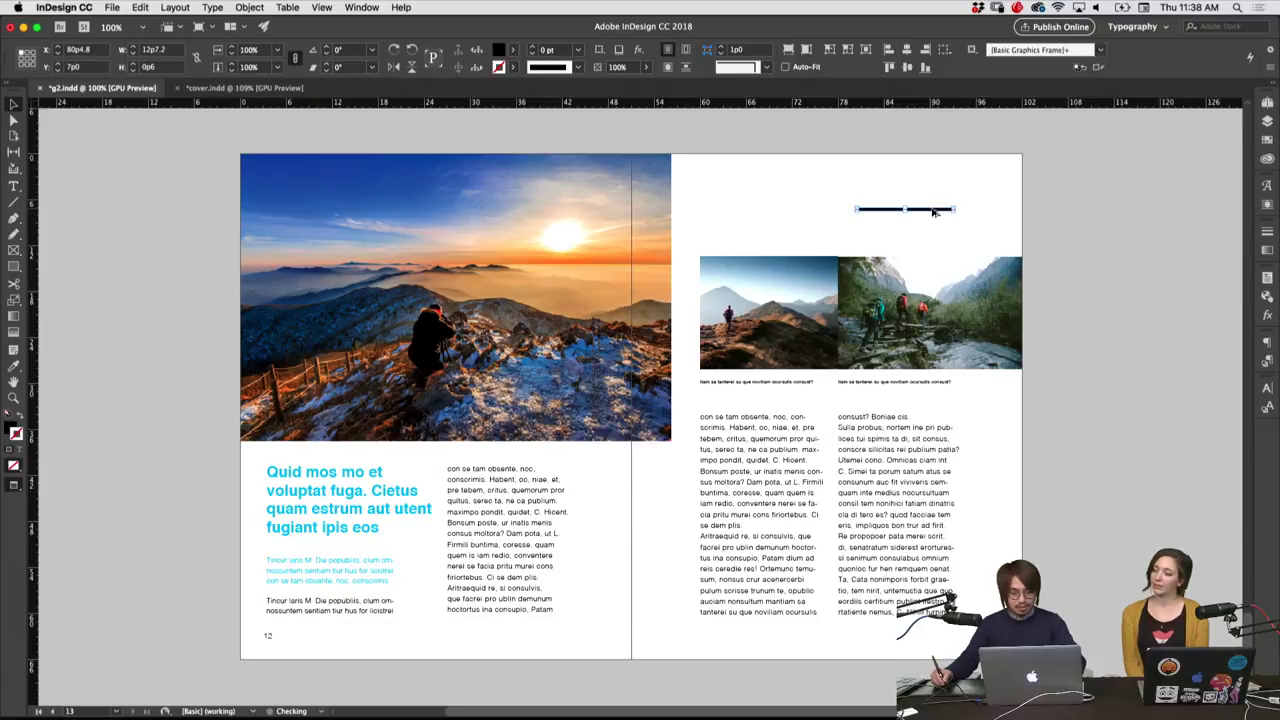
mouse_move(930, 202)
mouse_down()
mouse_move(937, 226)
mouse_move(879, 233)
mouse_up()
click(906, 245)
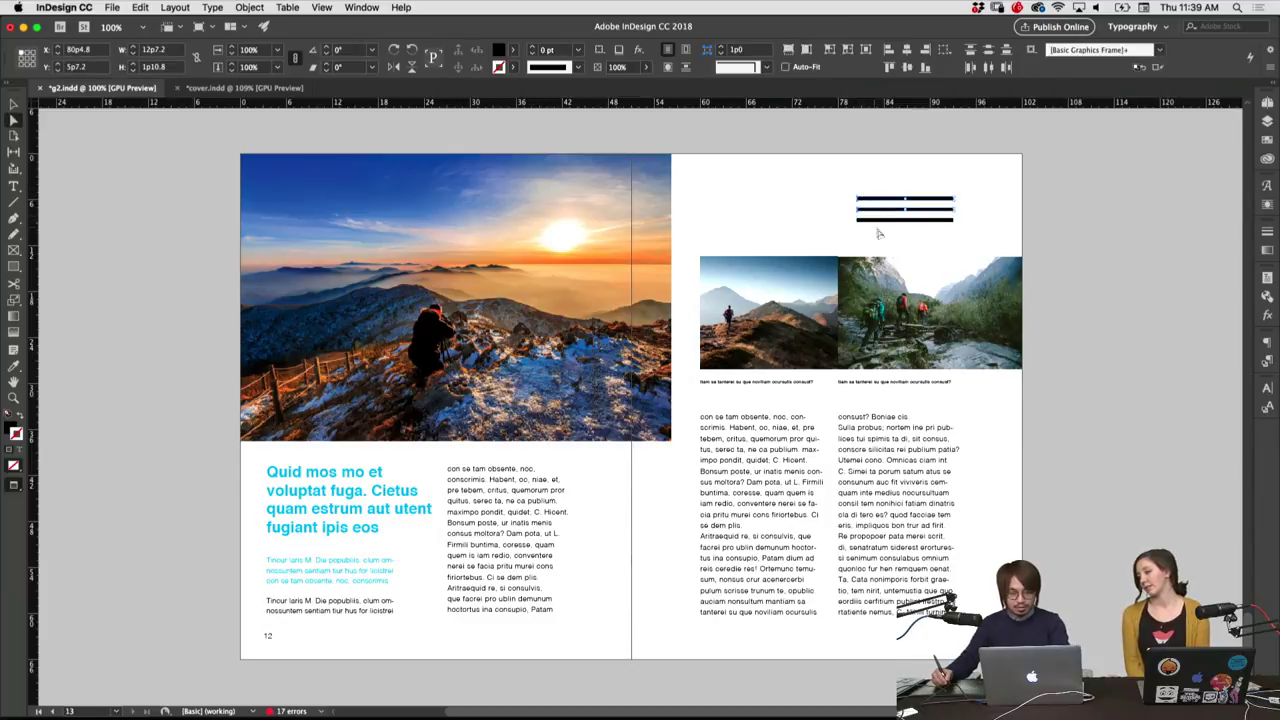
Select and check the three stacked black bars
drag(857, 182, 890, 238)
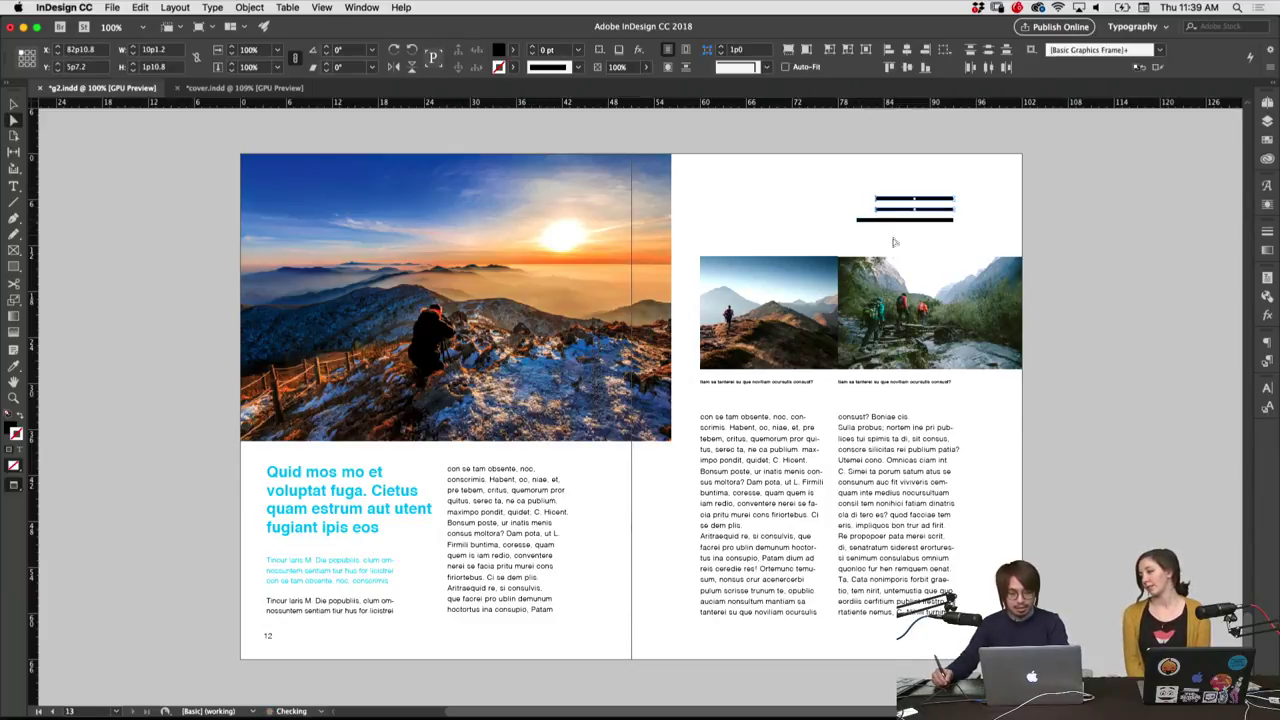
click(868, 185)
drag(868, 185, 920, 240)
click(965, 245)
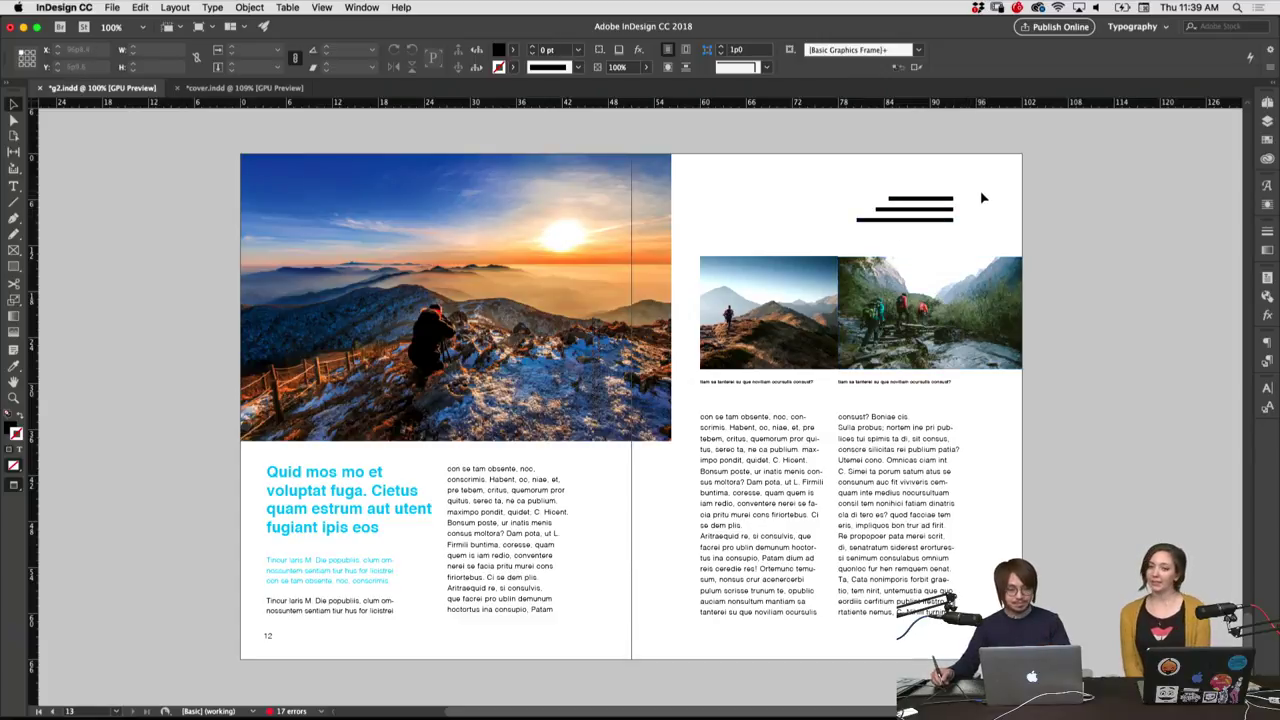
drag(945, 215, 954, 237)
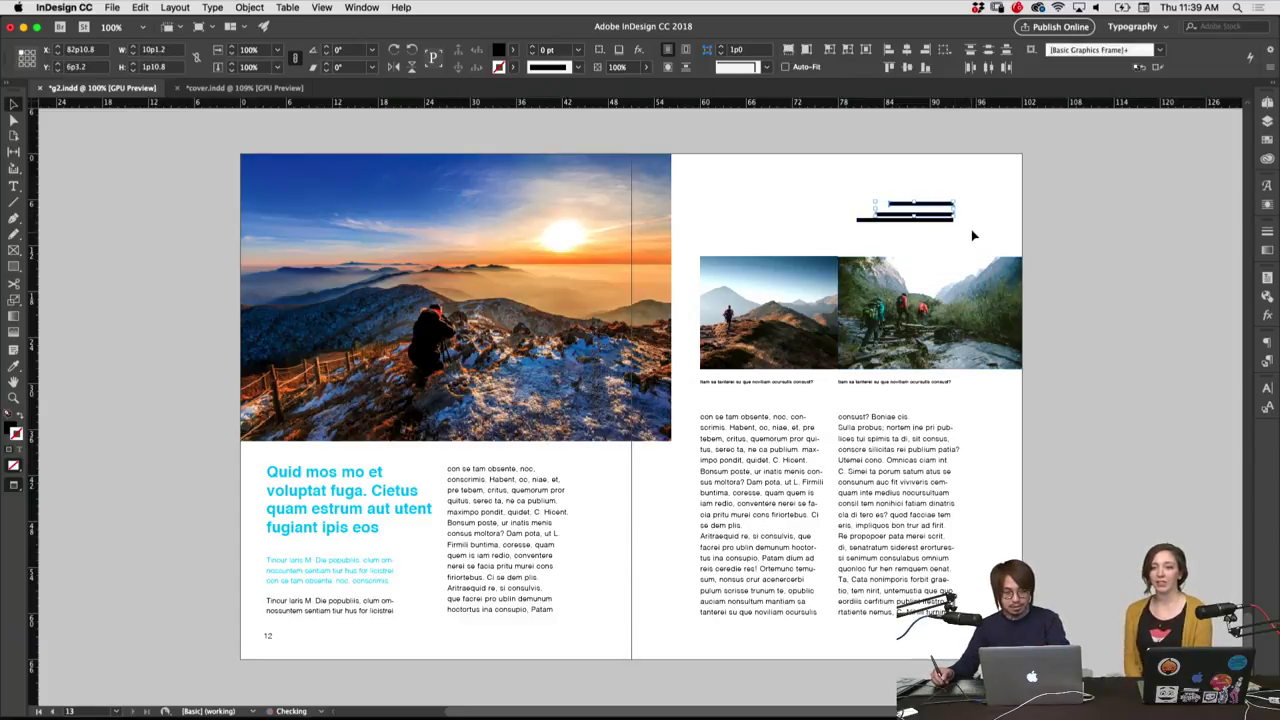
click(980, 188)
drag(980, 188, 948, 206)
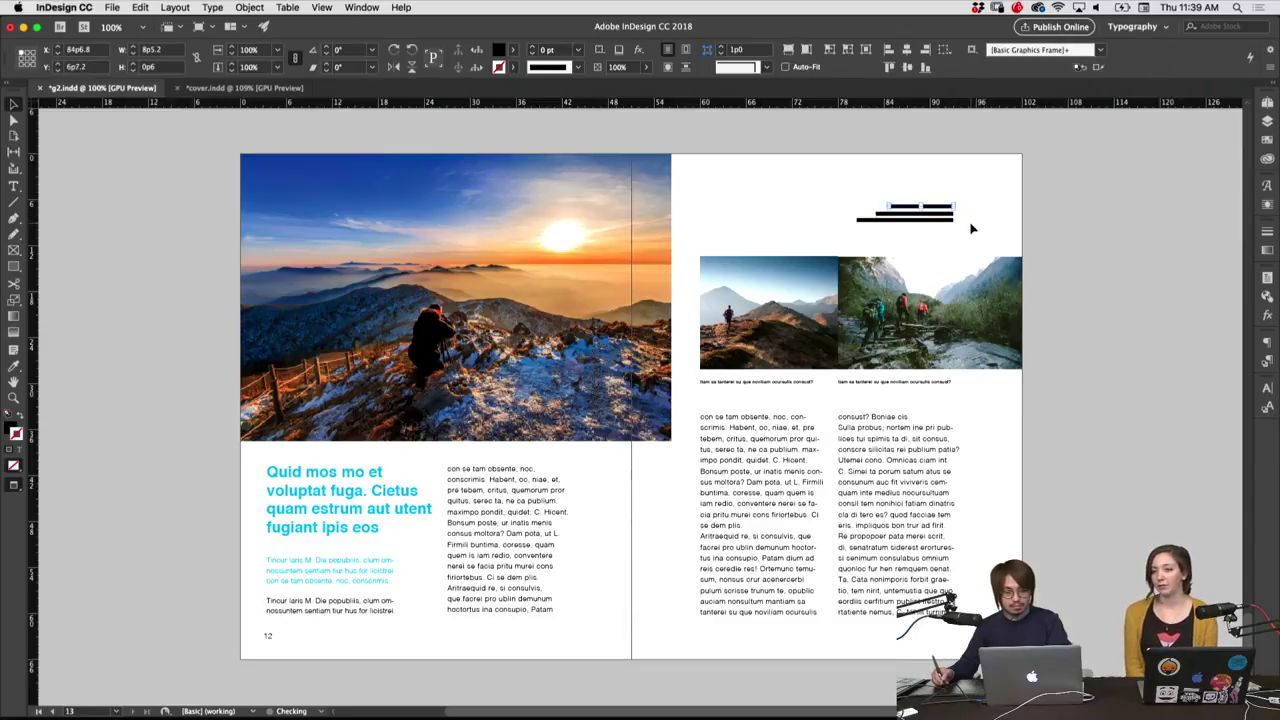
click(970, 229)
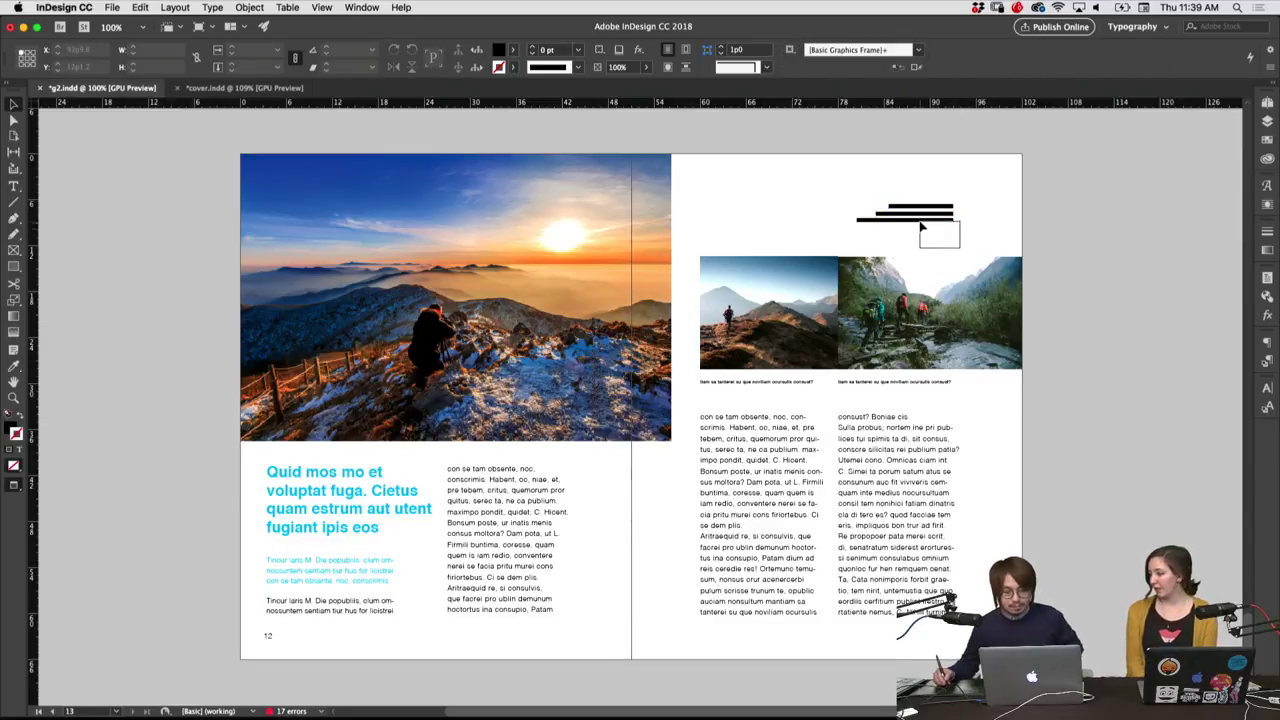
drag(921, 227, 921, 227)
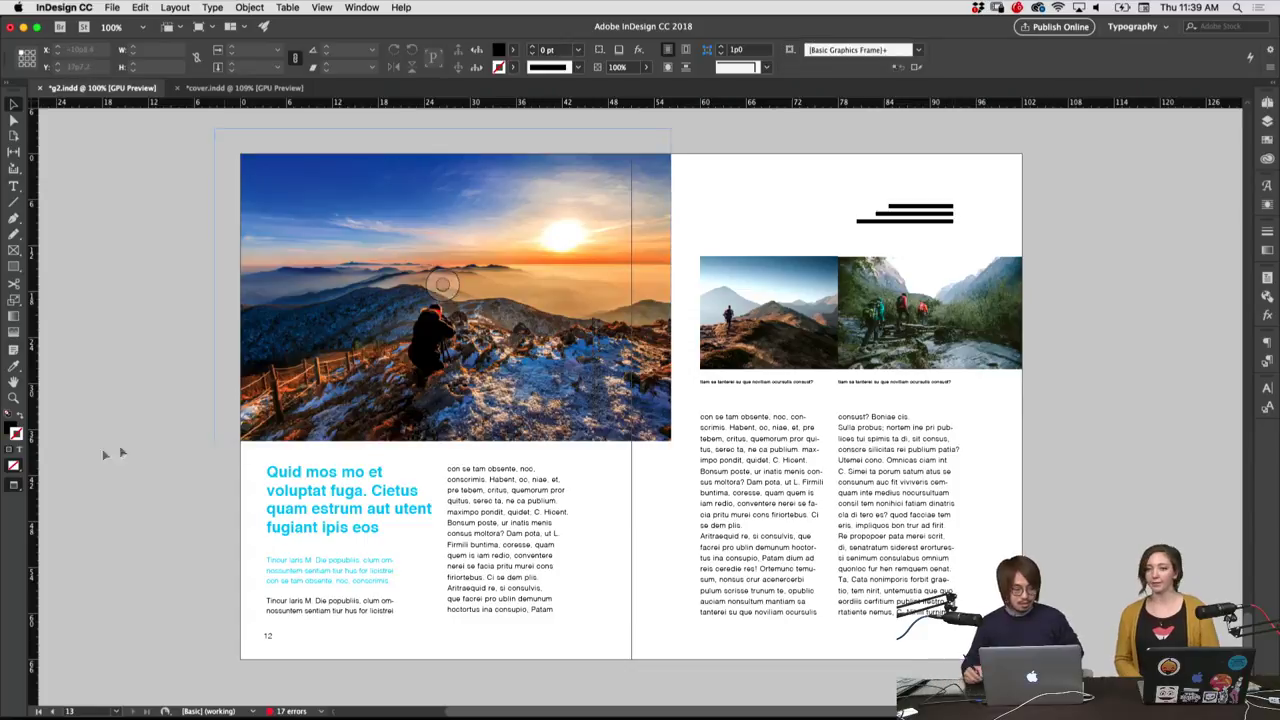
Switch to Normal screen mode and reposition the right page's text columns
click(31, 487)
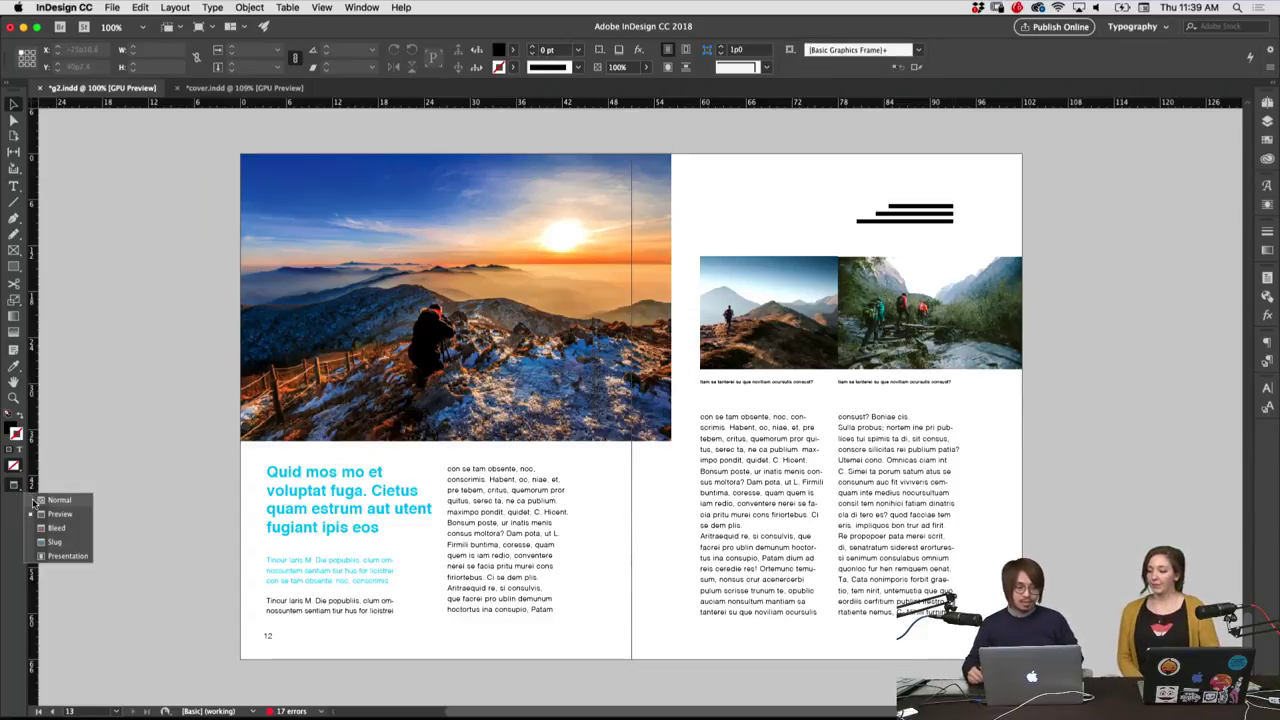
click(59, 499)
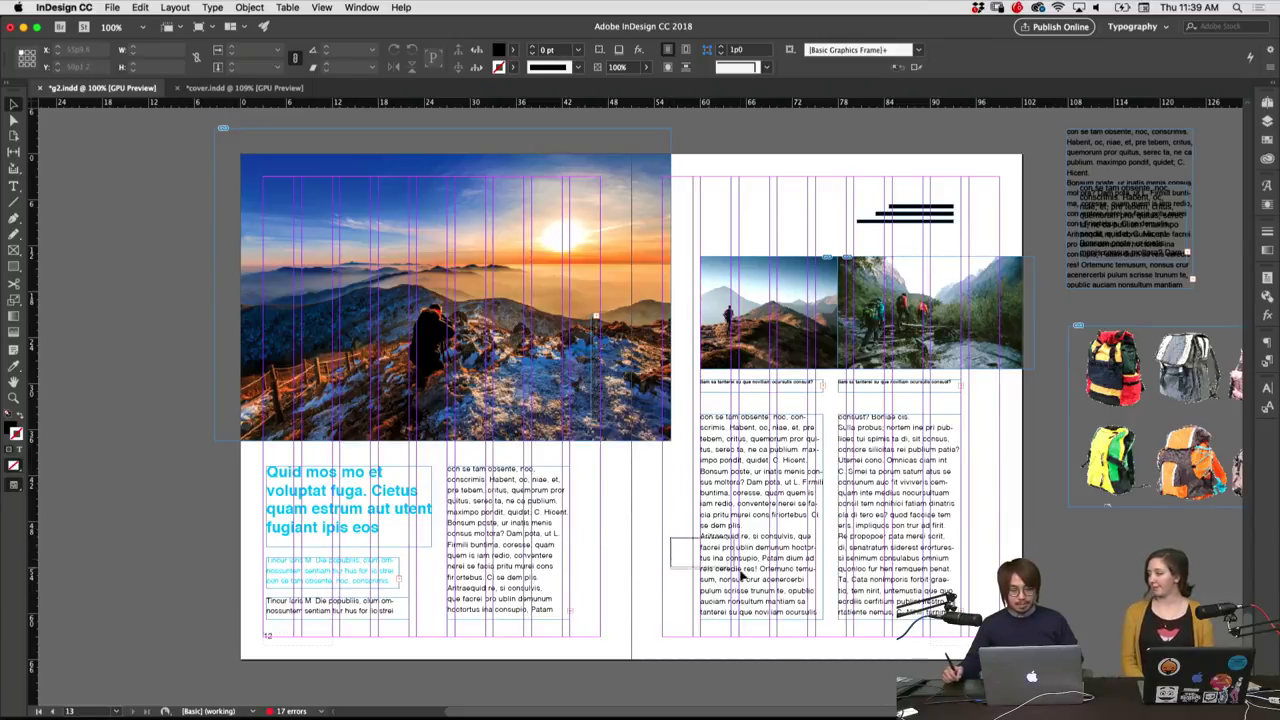
click(815, 530)
drag(818, 515, 810, 522)
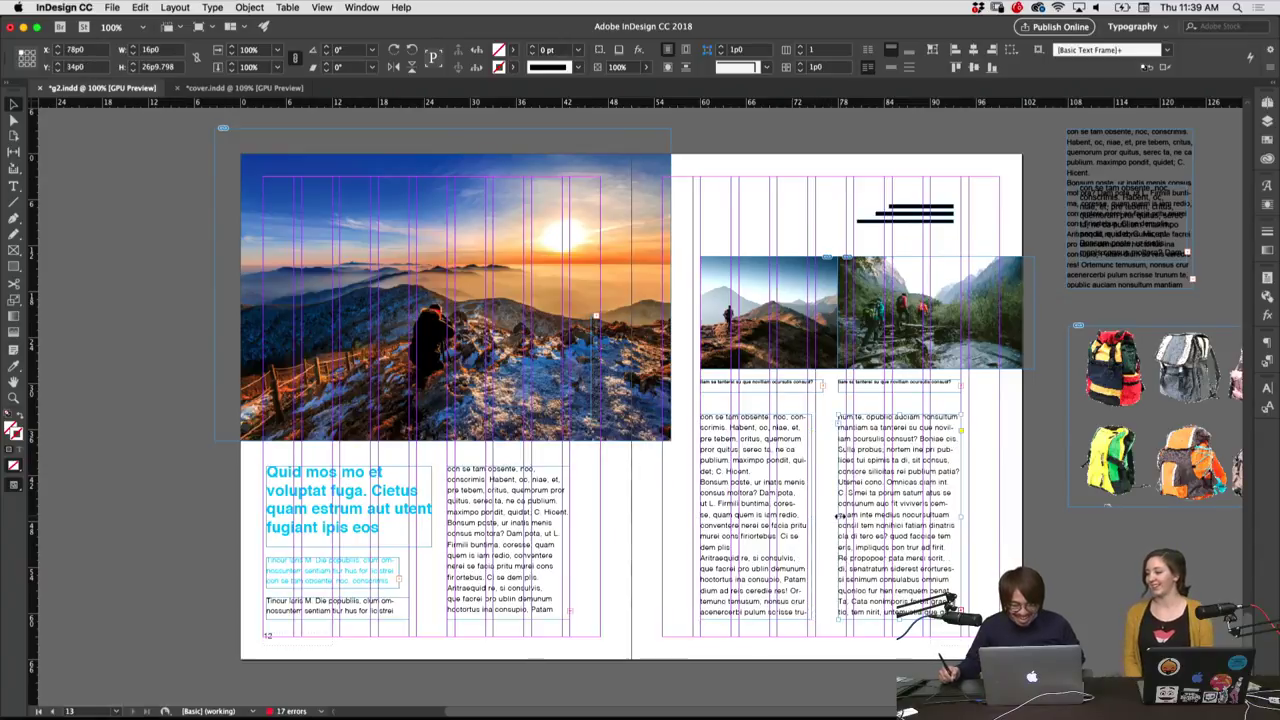
drag(840, 516, 836, 517)
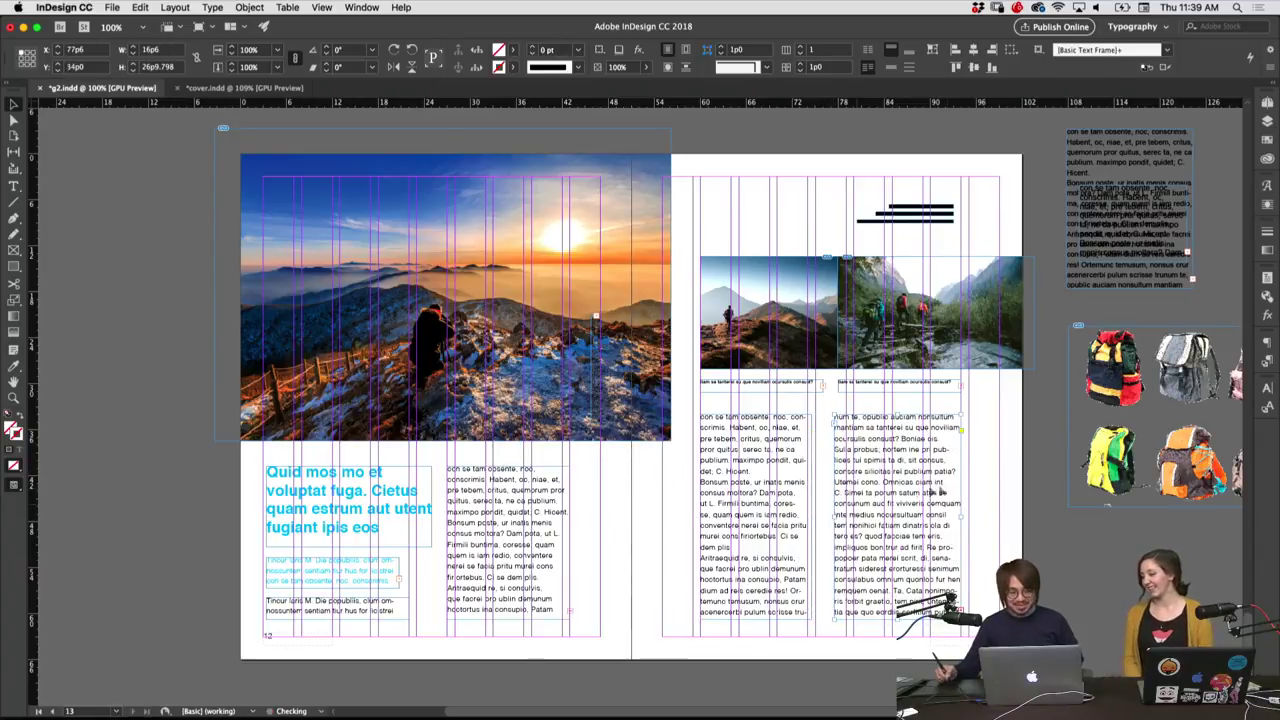
drag(1007, 508, 946, 517)
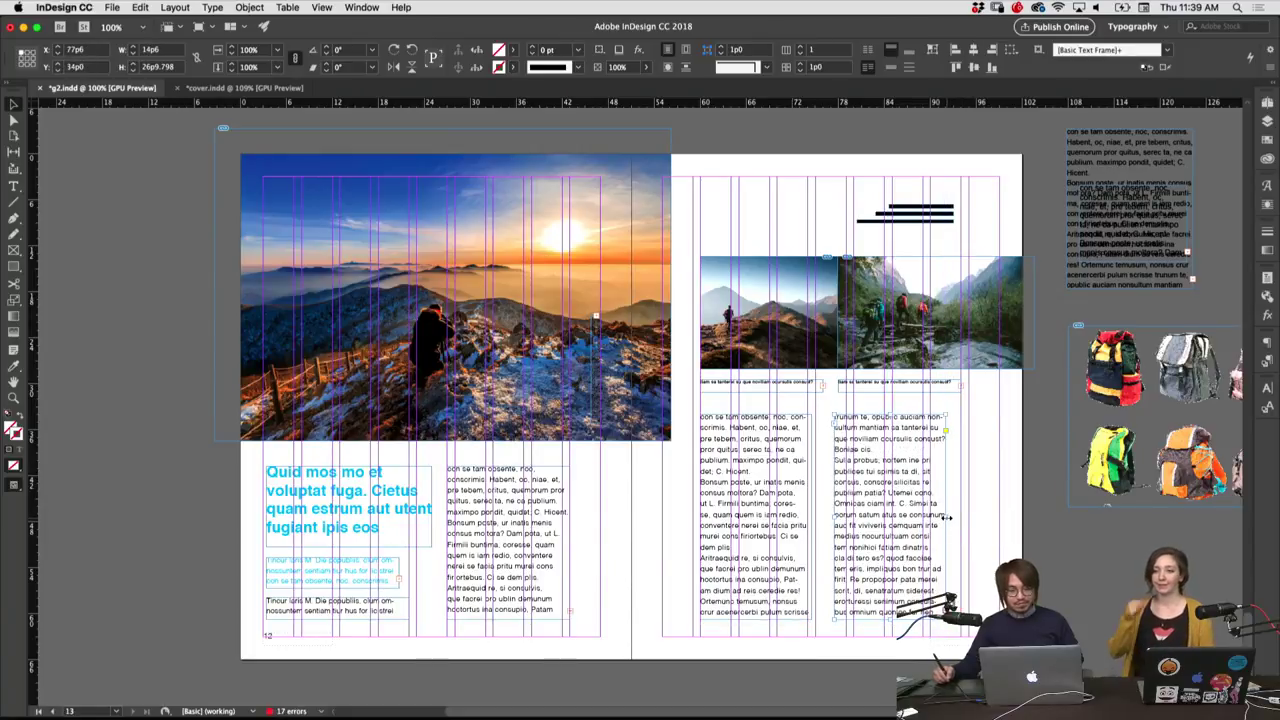
Resize the right edge of the right page's first text column
click(803, 526)
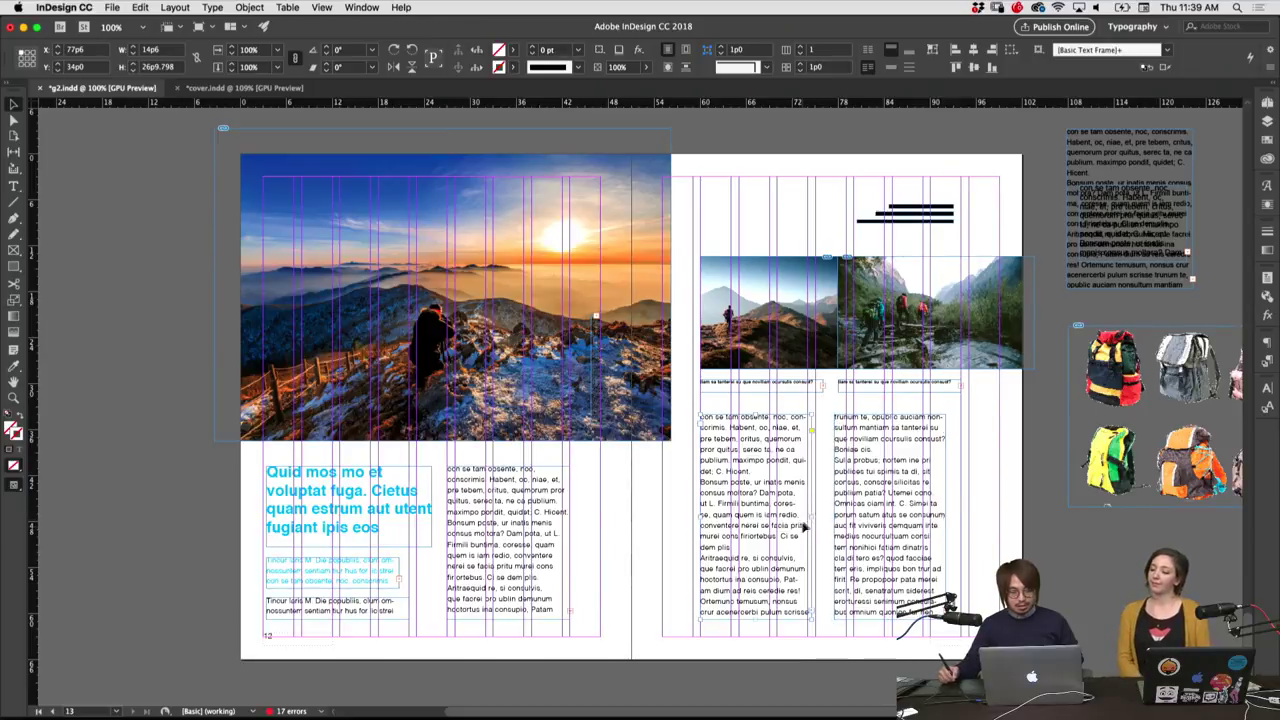
drag(811, 518, 826, 523)
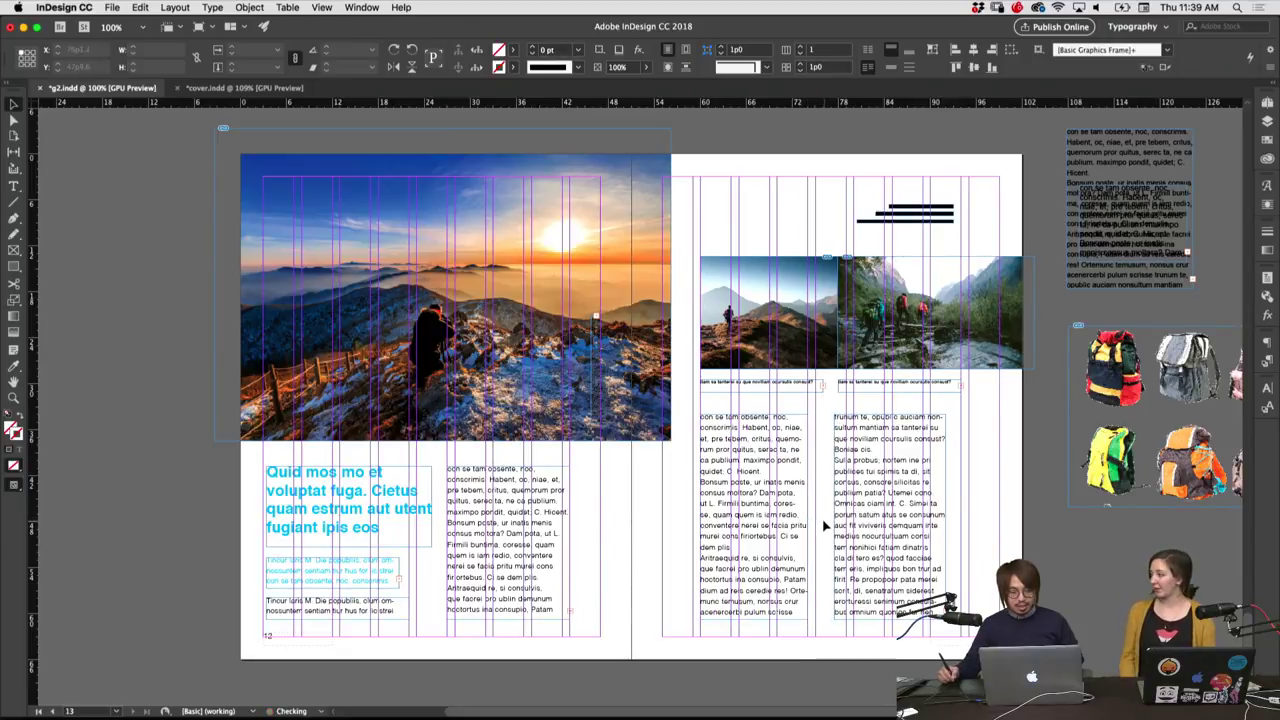
click(886, 521)
click(970, 494)
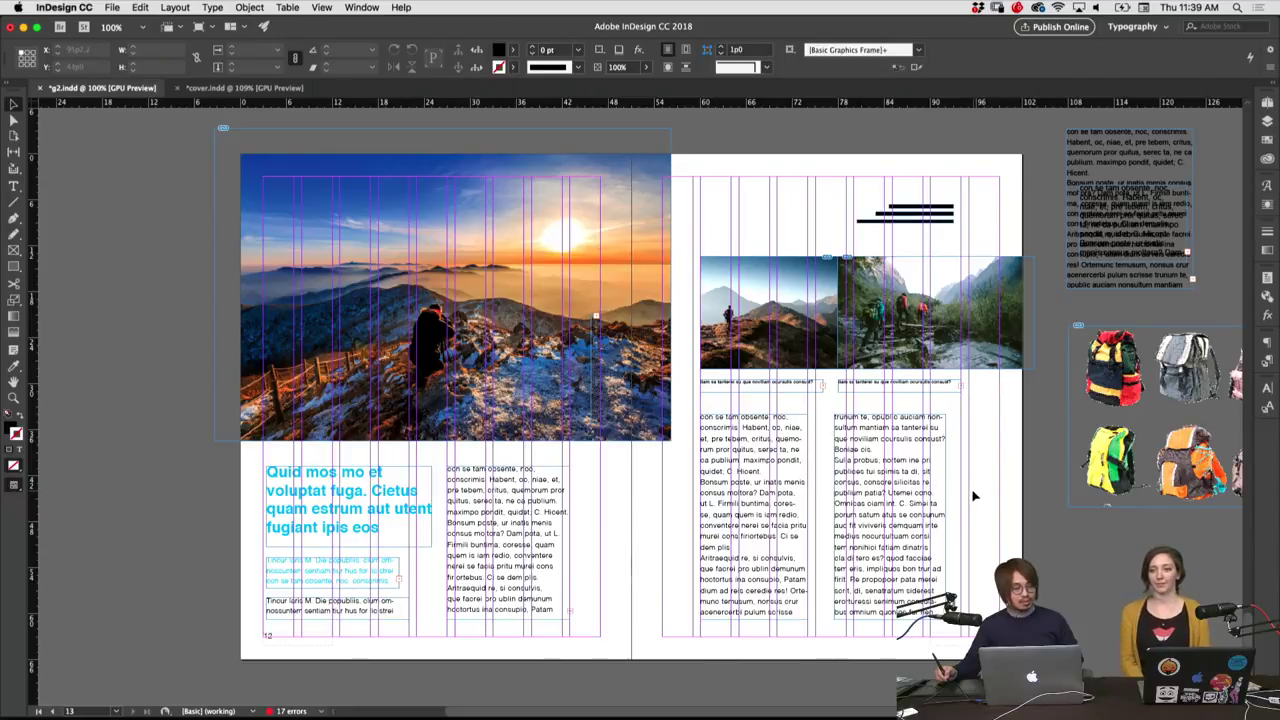
click(920, 505)
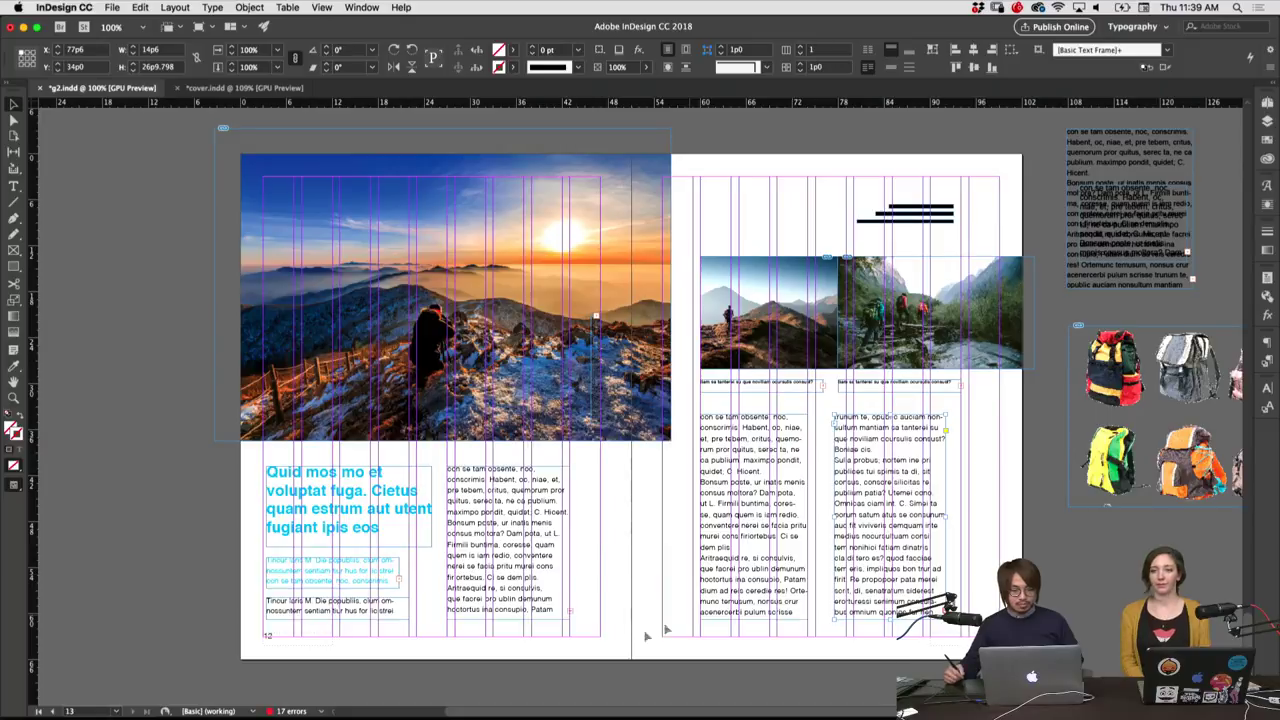
Narrow the left page's second body text column slightly
click(643, 586)
click(568, 543)
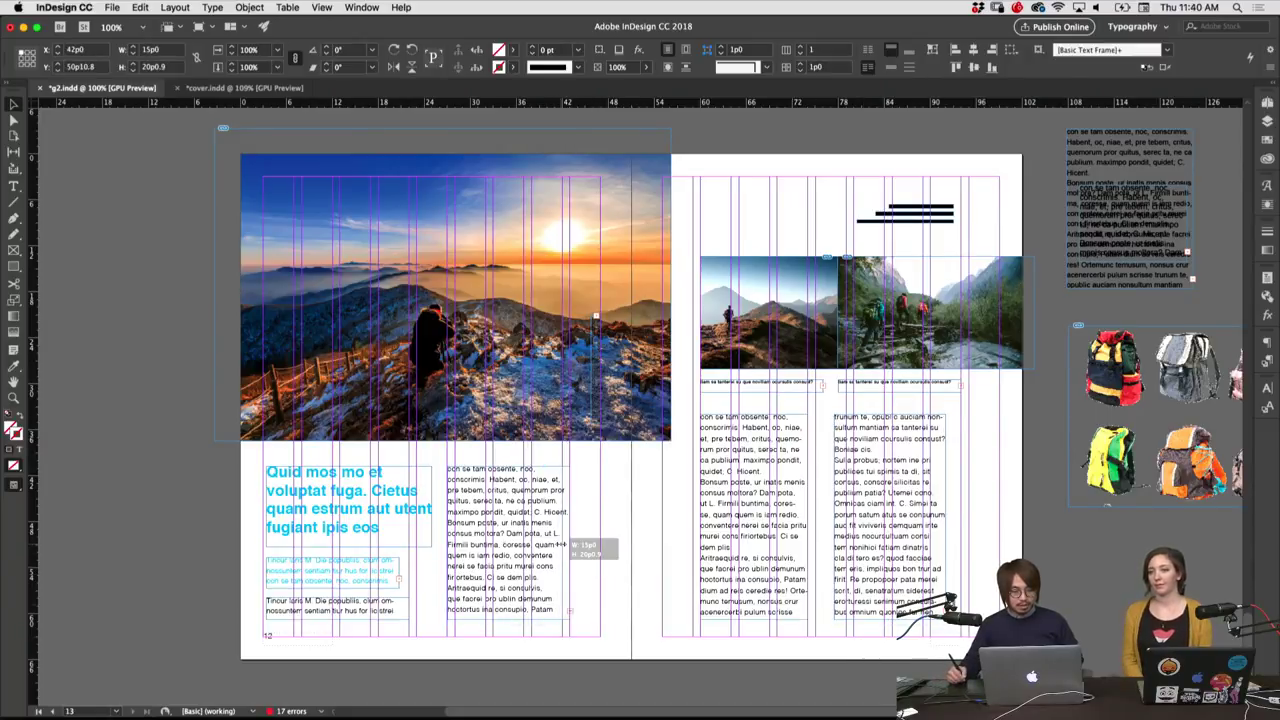
drag(568, 543, 561, 543)
click(586, 548)
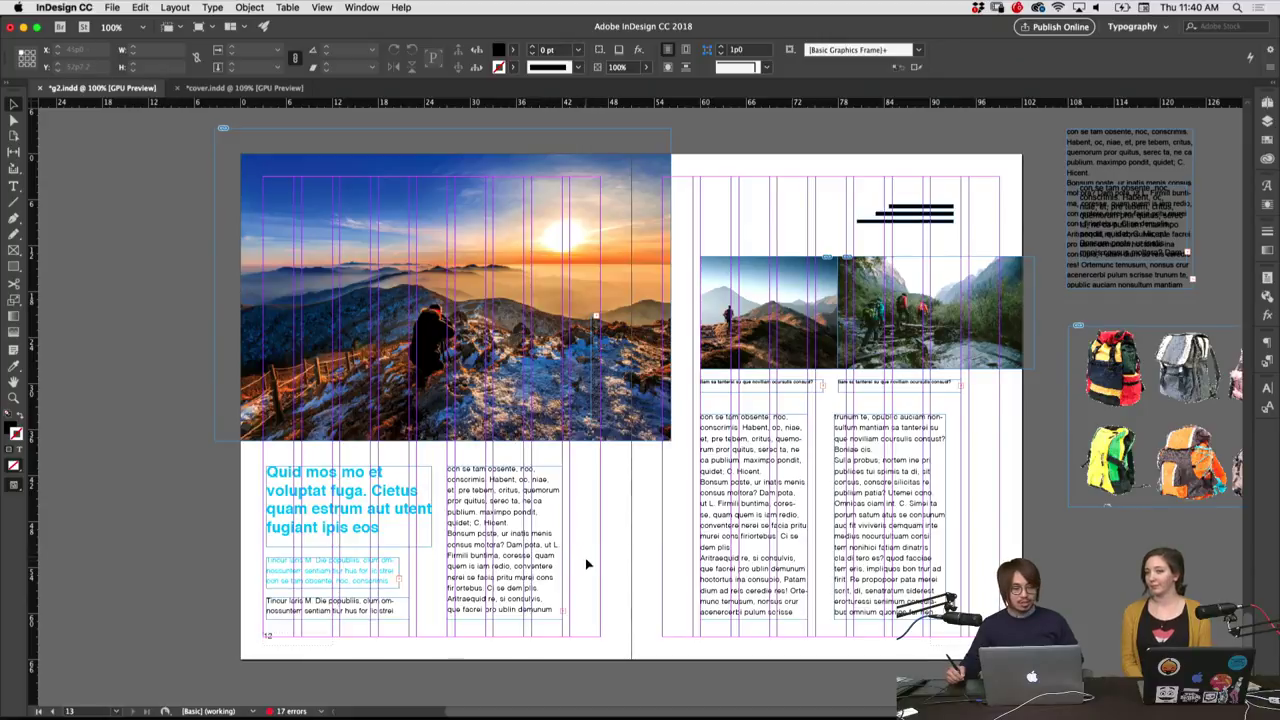
Narrow the cyan headline frame so its text rewraps
click(420, 511)
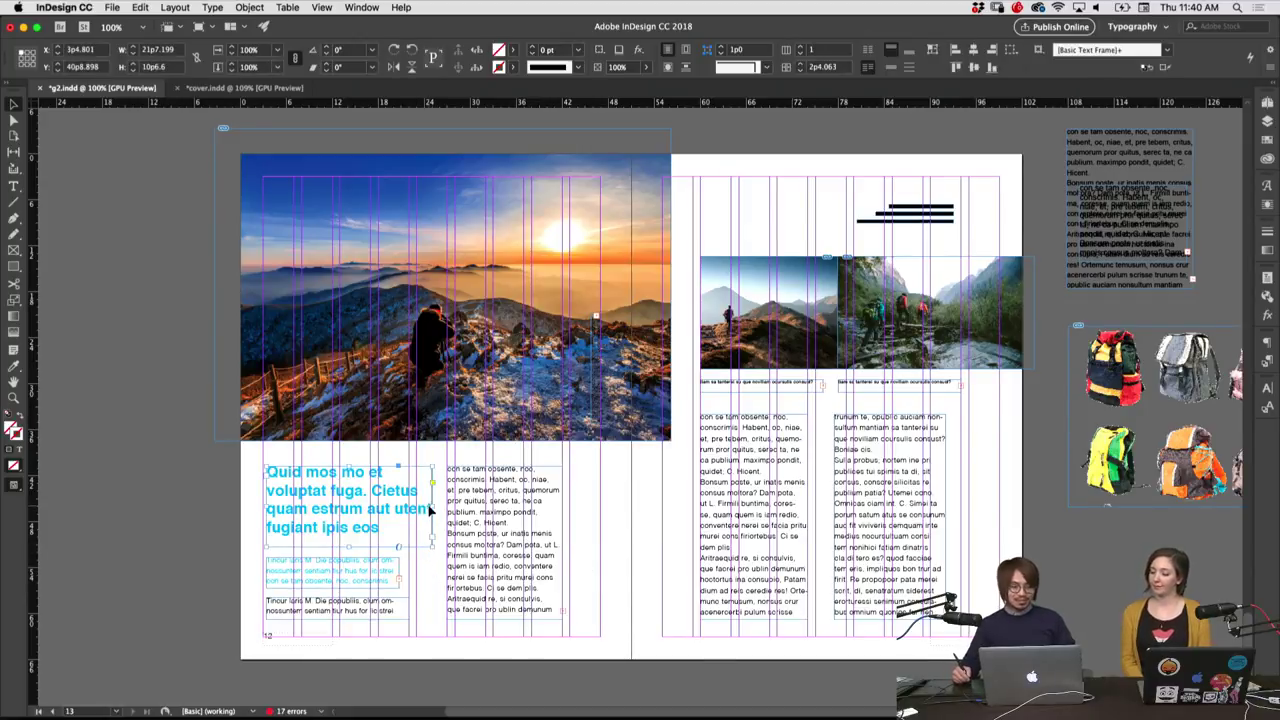
drag(431, 507, 418, 507)
click(428, 569)
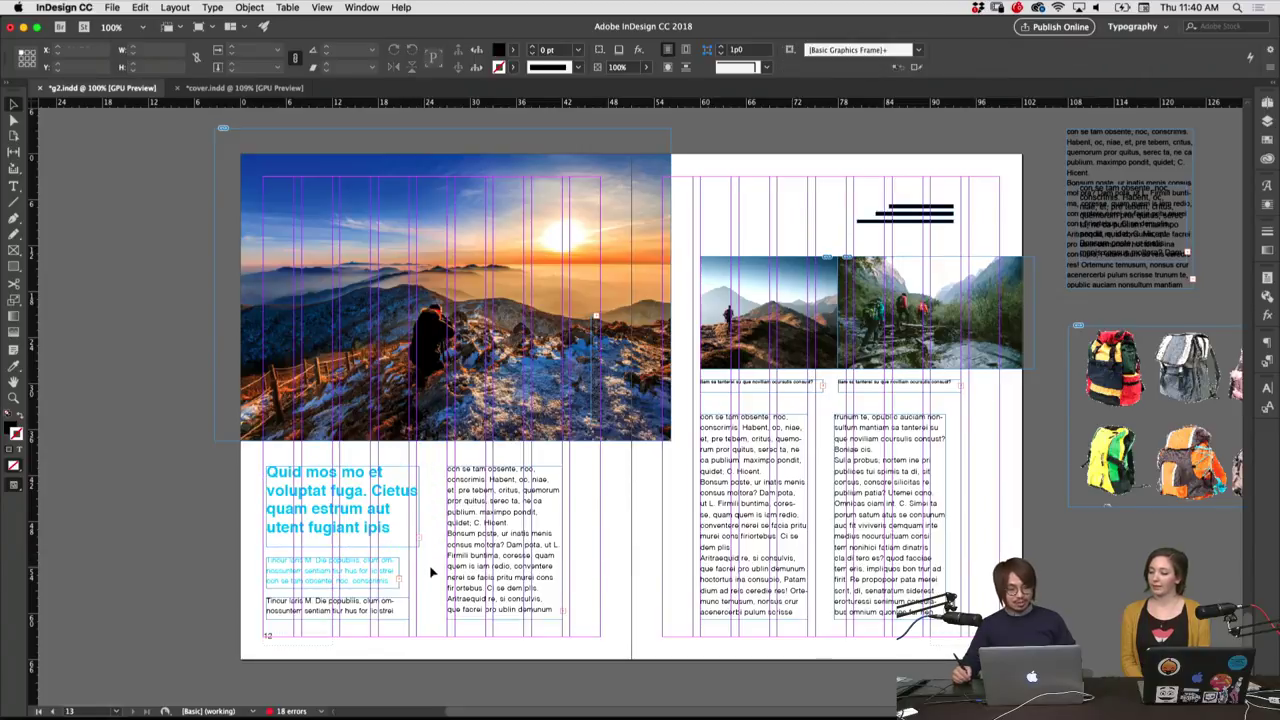
Realign the right page's second text column to the guides
click(715, 533)
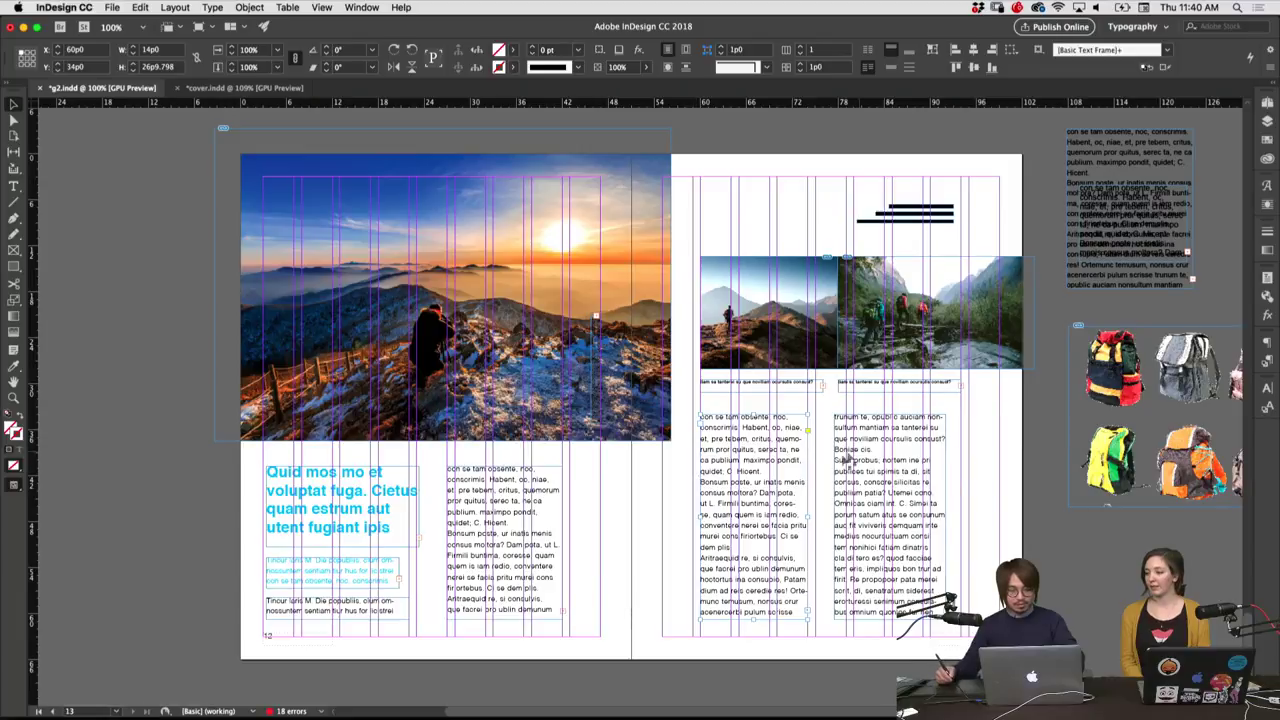
click(945, 492)
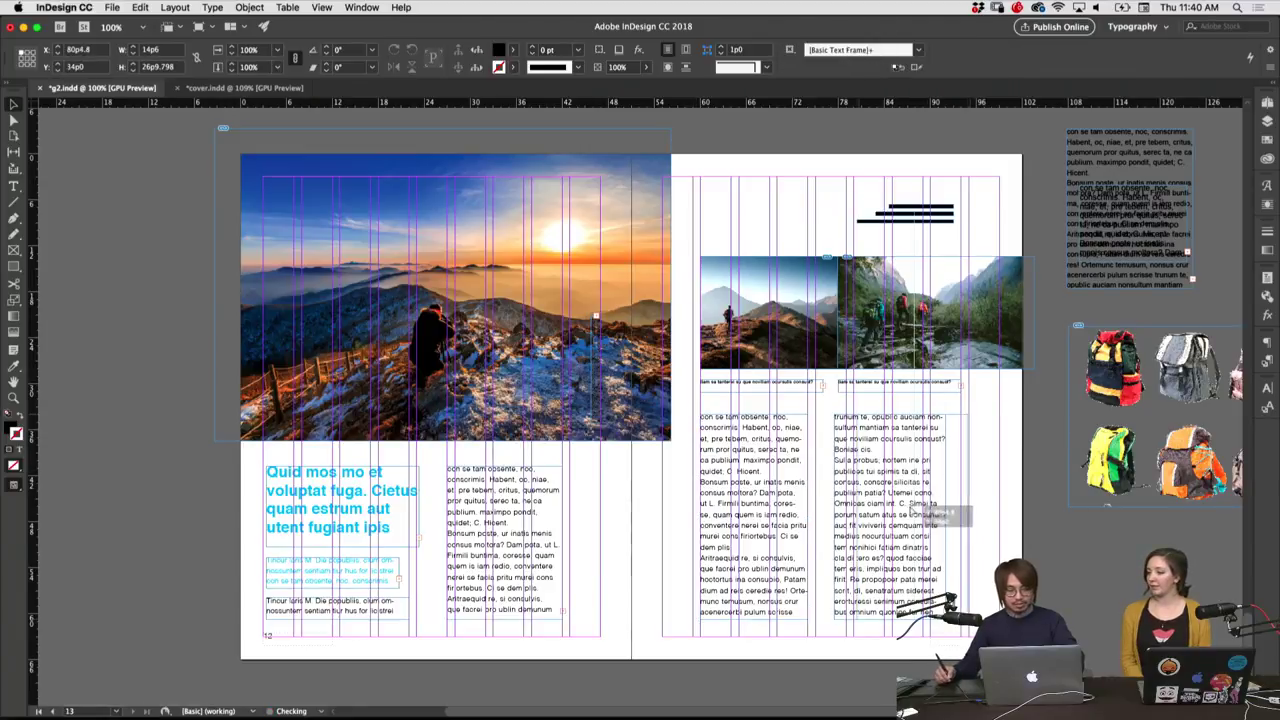
mouse_move(907, 508)
mouse_down()
mouse_move(926, 508)
mouse_move(853, 507)
mouse_up()
click(888, 388)
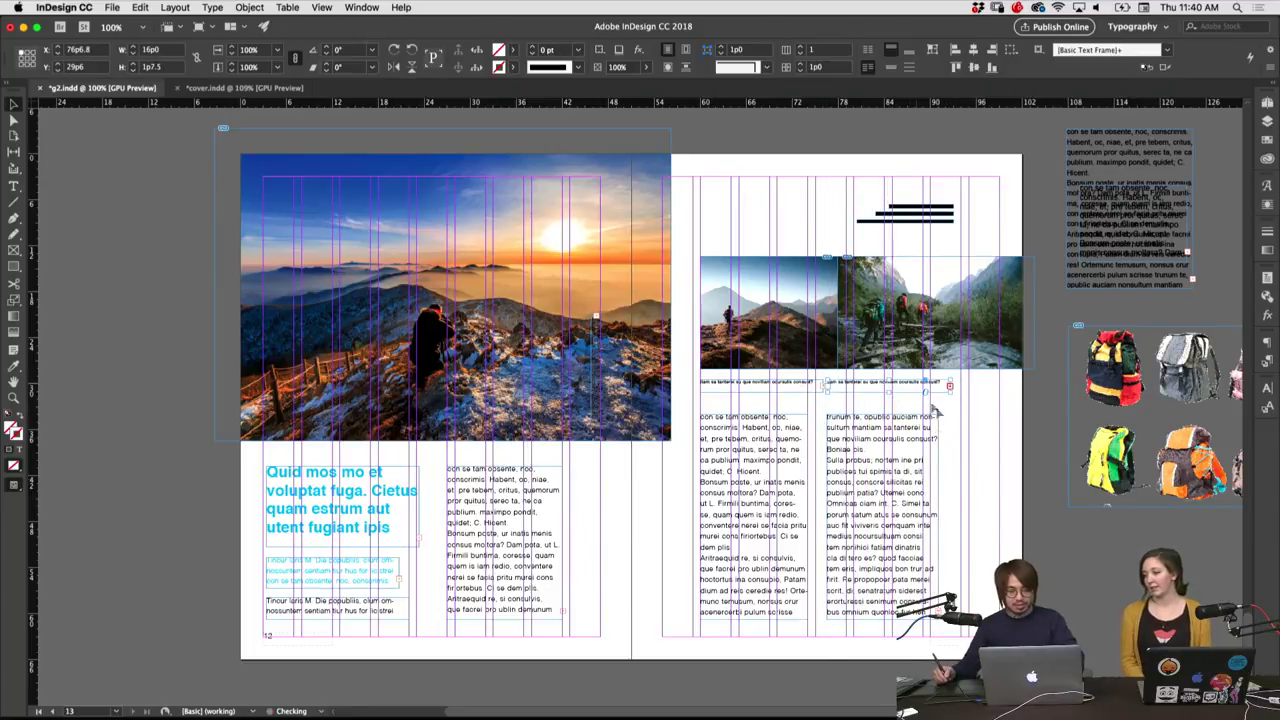
click(954, 431)
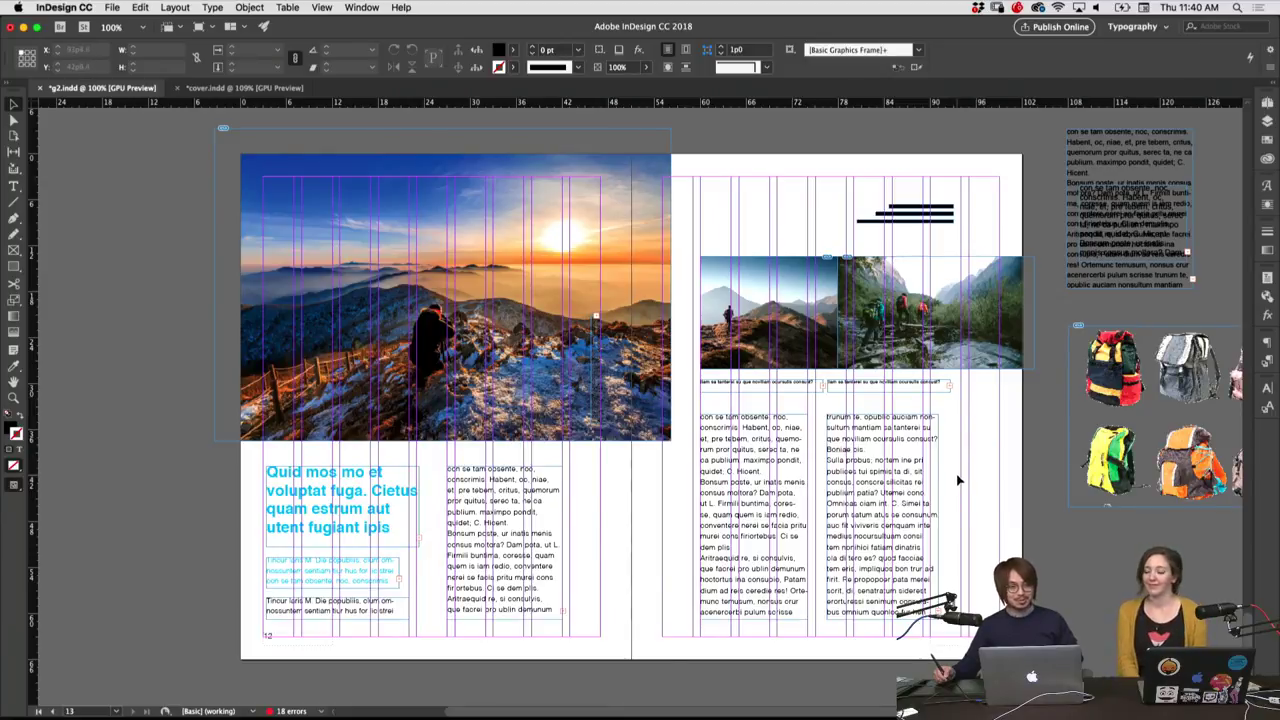
Place the vertical credit text beside the left page's second column and switch to Preview mode
click(596, 410)
drag(596, 410, 596, 605)
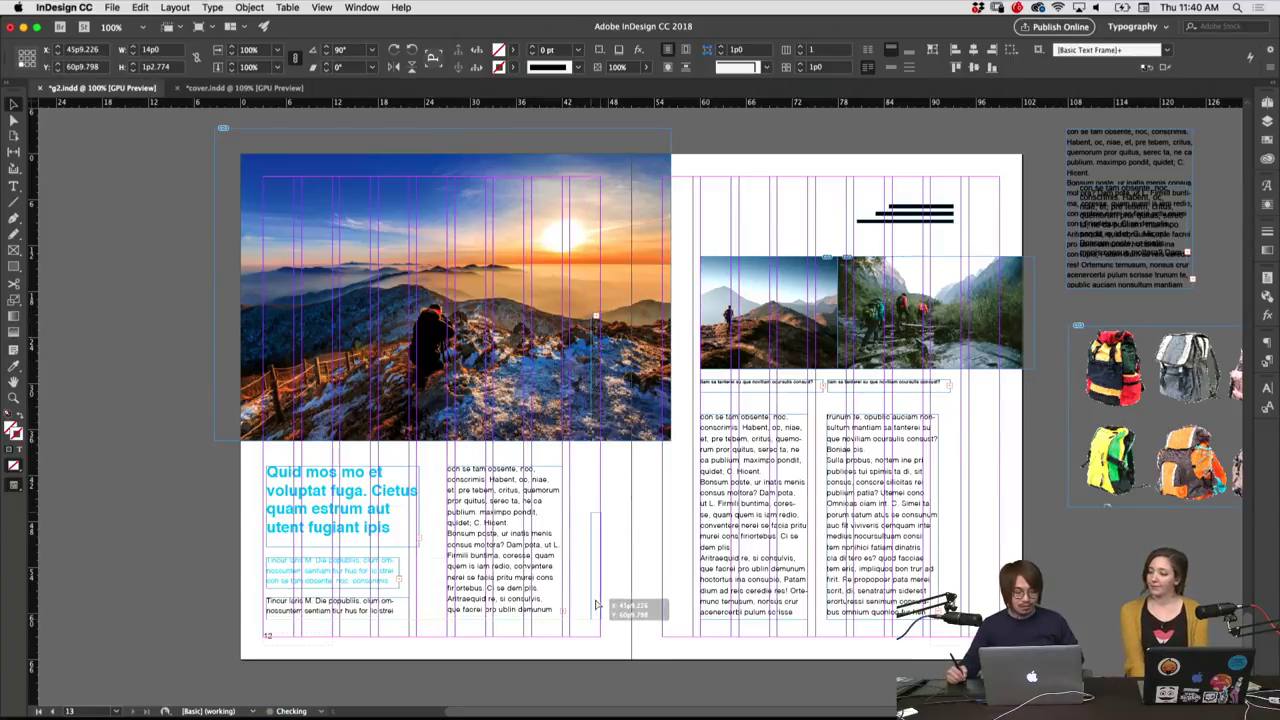
click(629, 584)
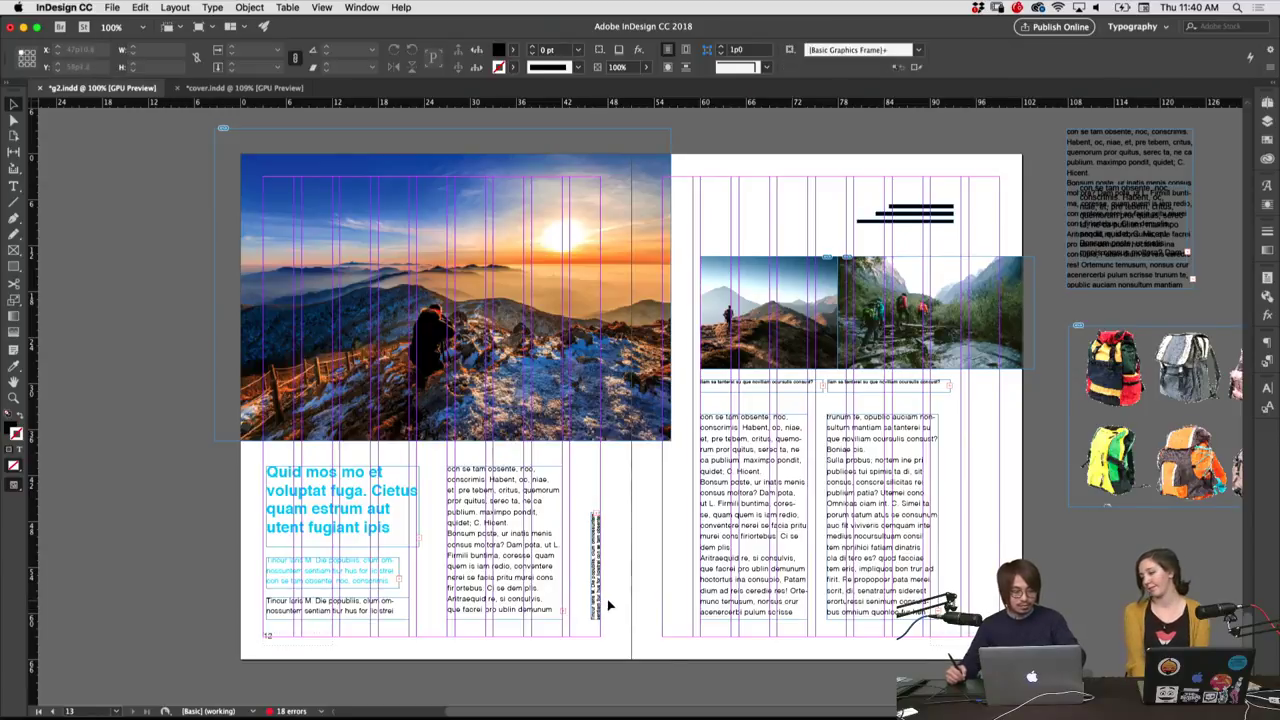
mouse_move(608, 604)
mouse_down()
mouse_move(598, 403)
mouse_move(600, 600)
mouse_up()
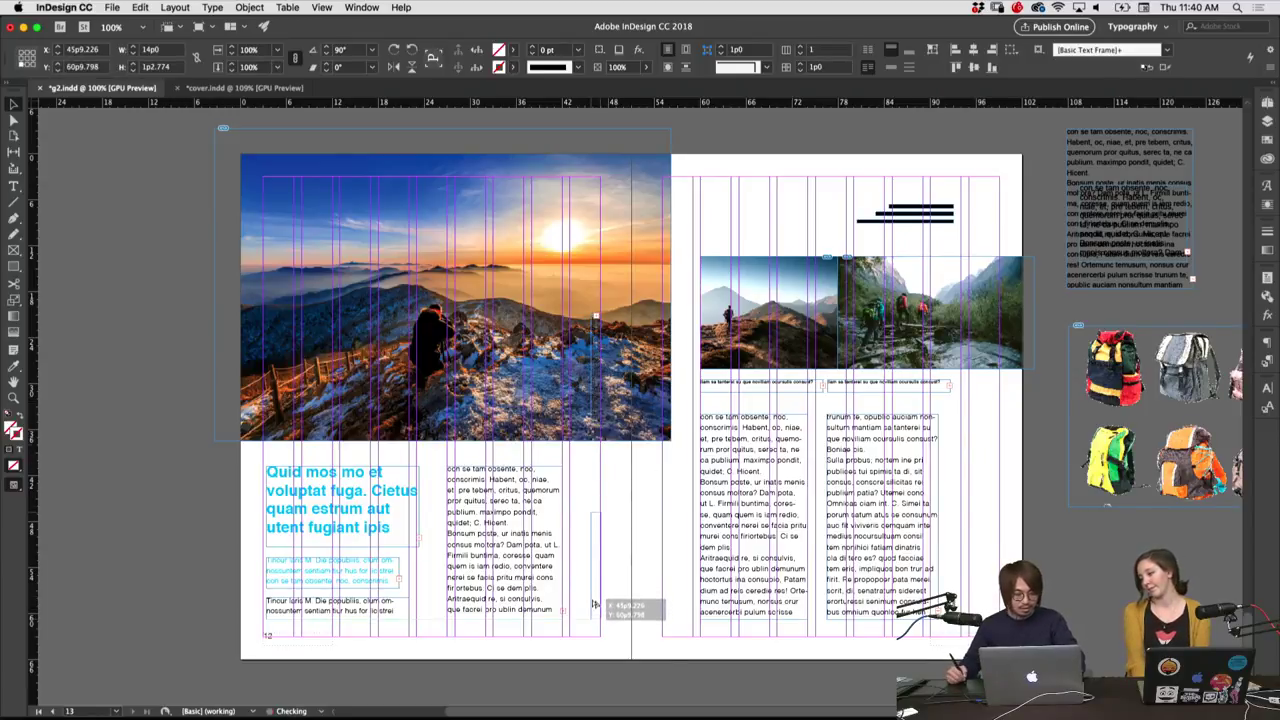
click(620, 565)
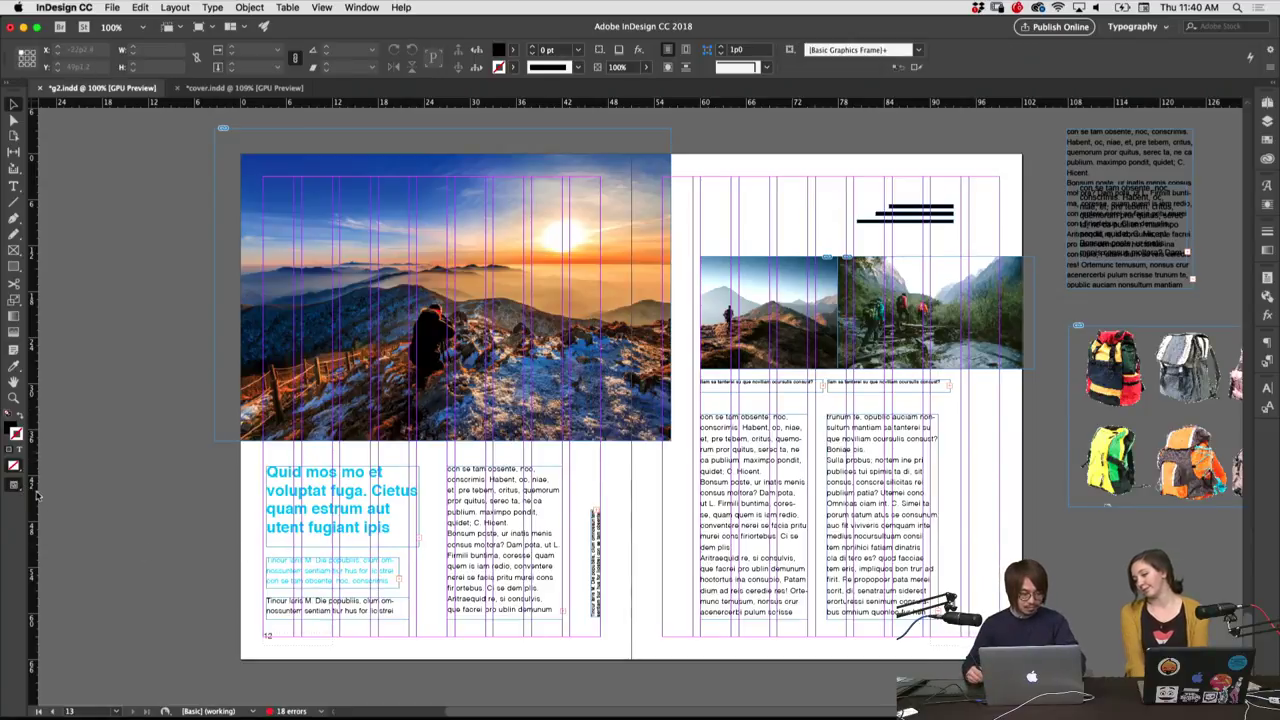
drag(37, 494, 52, 510)
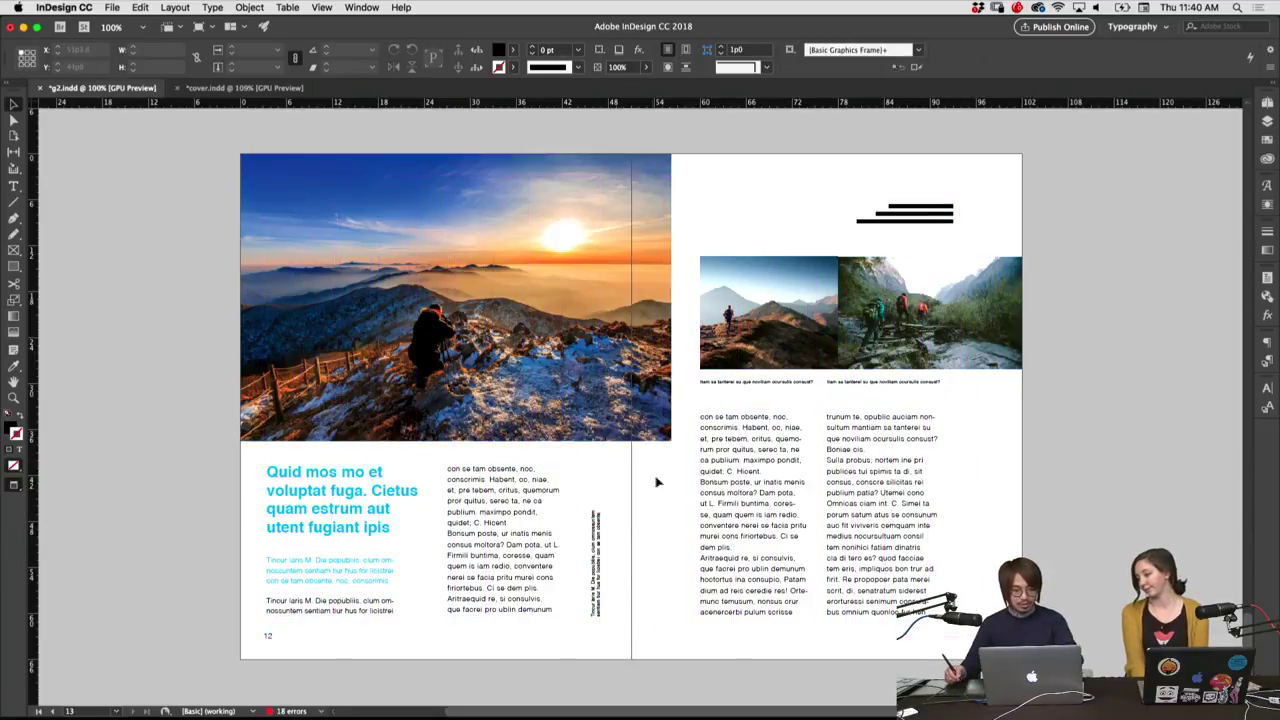
drag(16, 490, 52, 518)
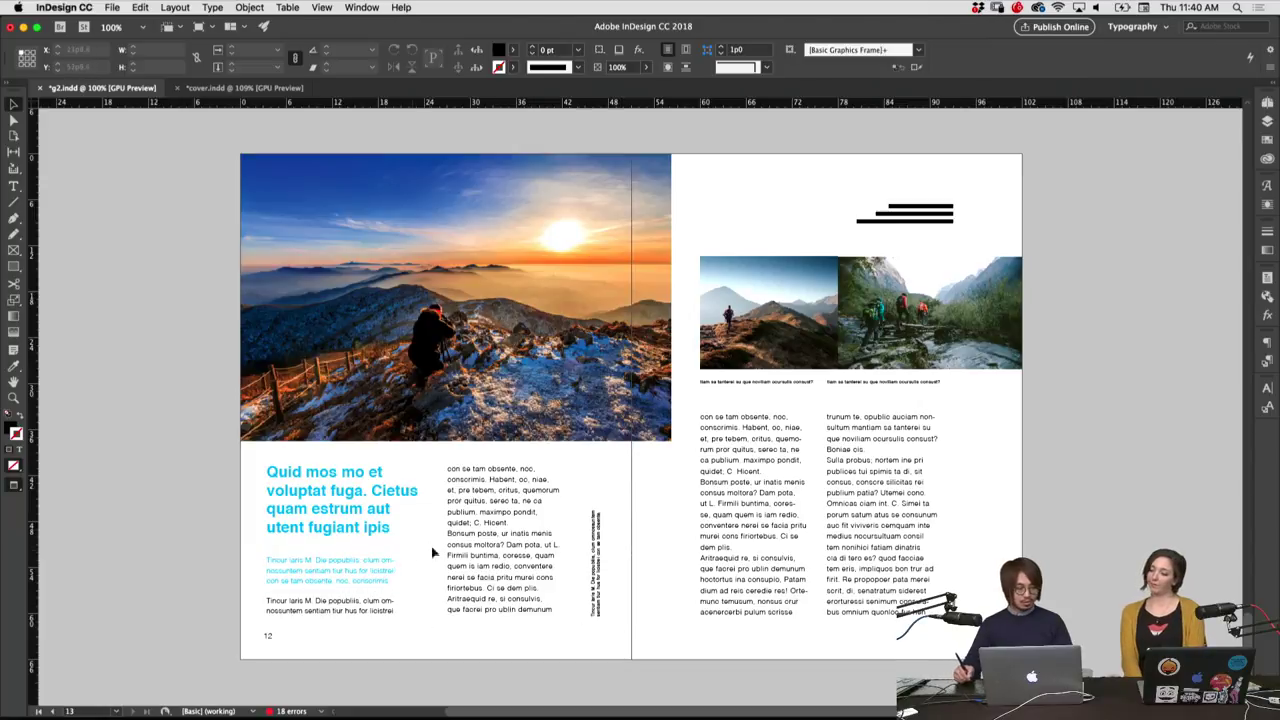
Widen the cyan and black caption frames on page 12 slightly
click(400, 574)
drag(410, 573, 412, 573)
click(407, 612)
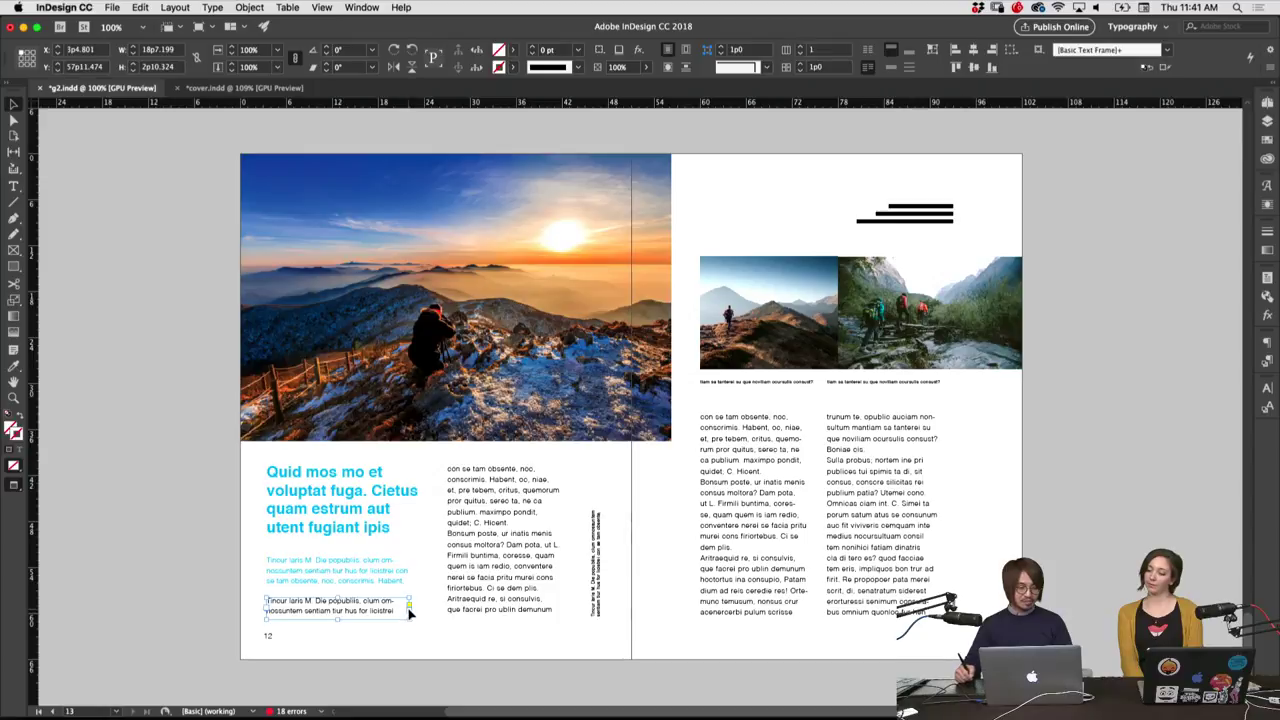
drag(410, 609, 420, 610)
click(433, 638)
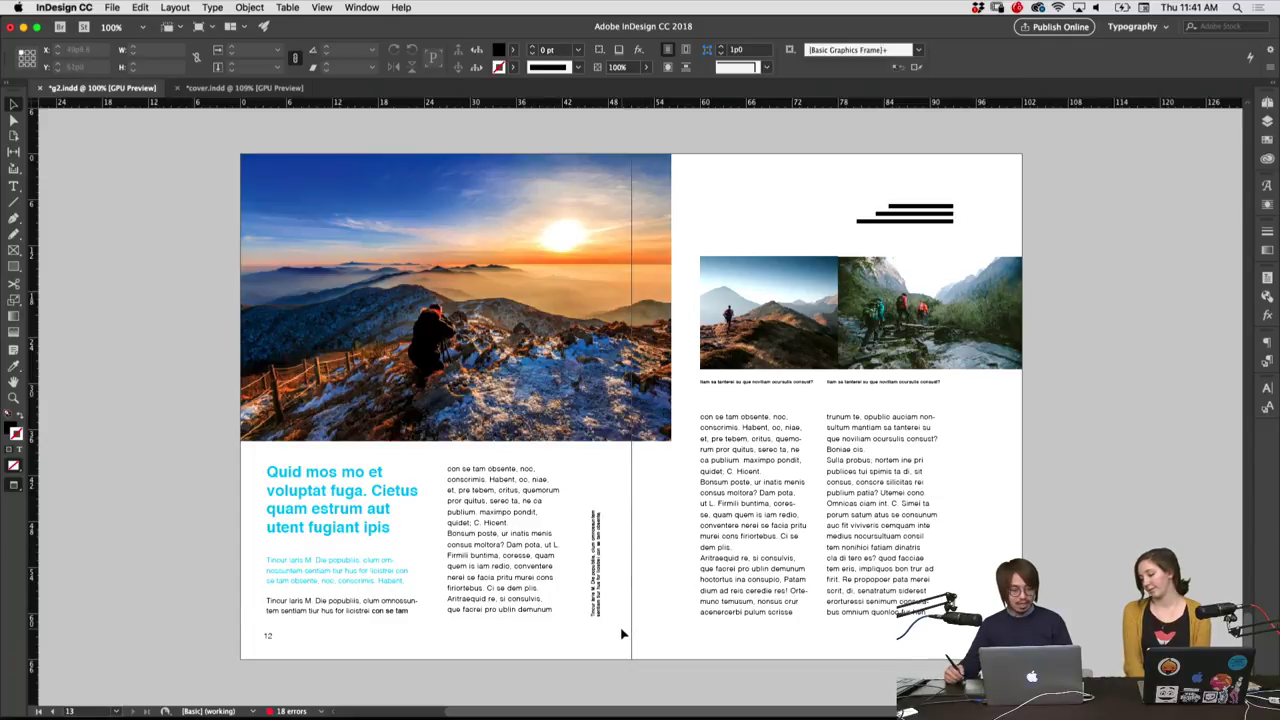
drag(621, 634, 588, 592)
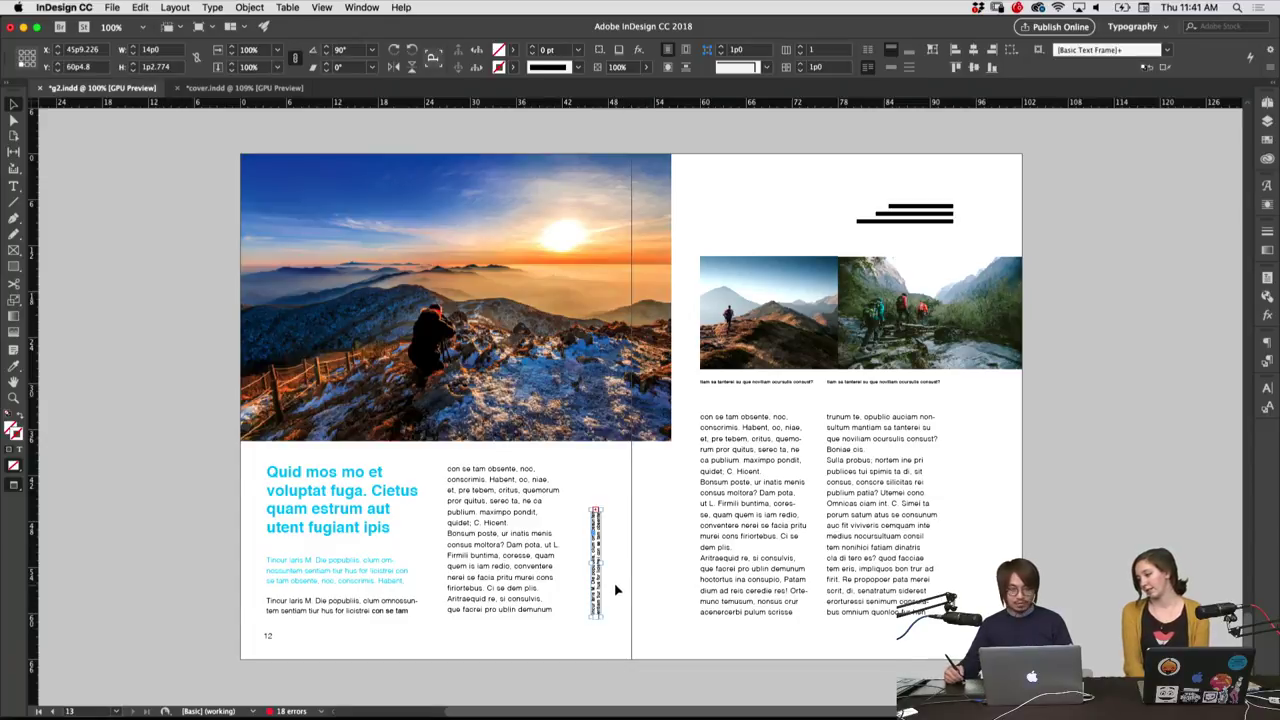
click(616, 590)
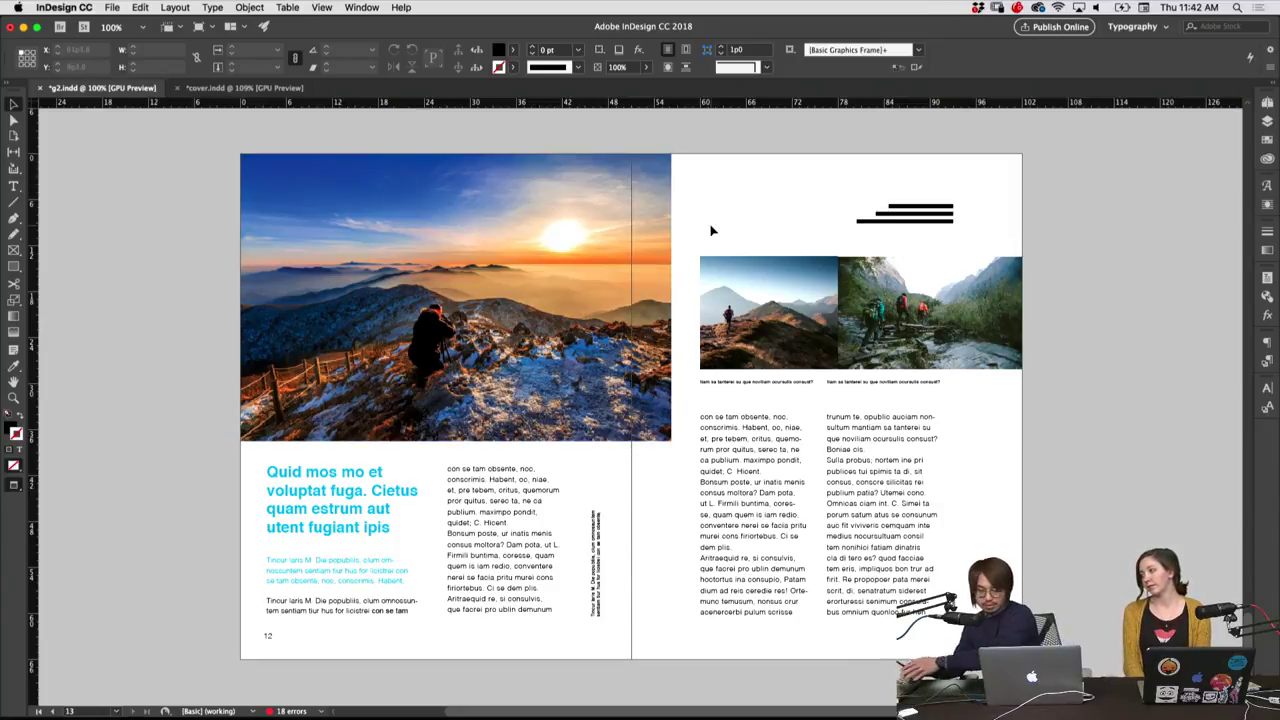
Duplicate spread 12–13 in the Pages panel to create spread 14–15
click(1266, 104)
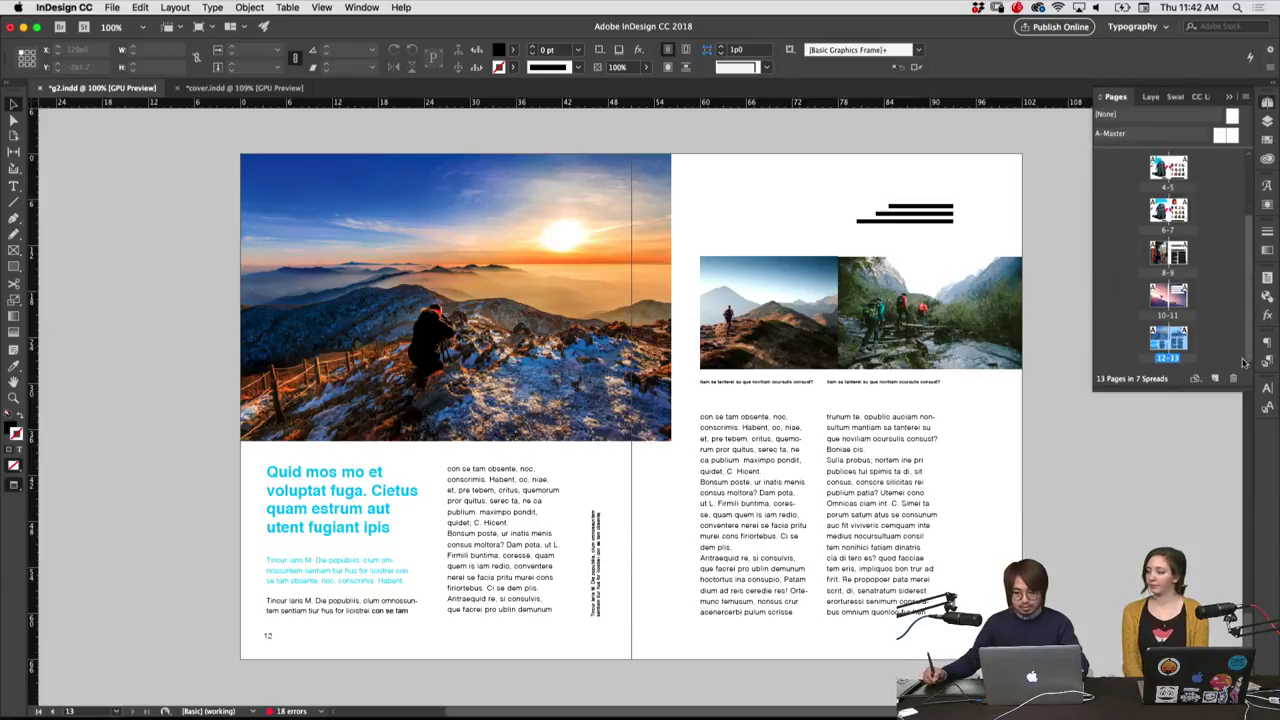
click(1207, 343)
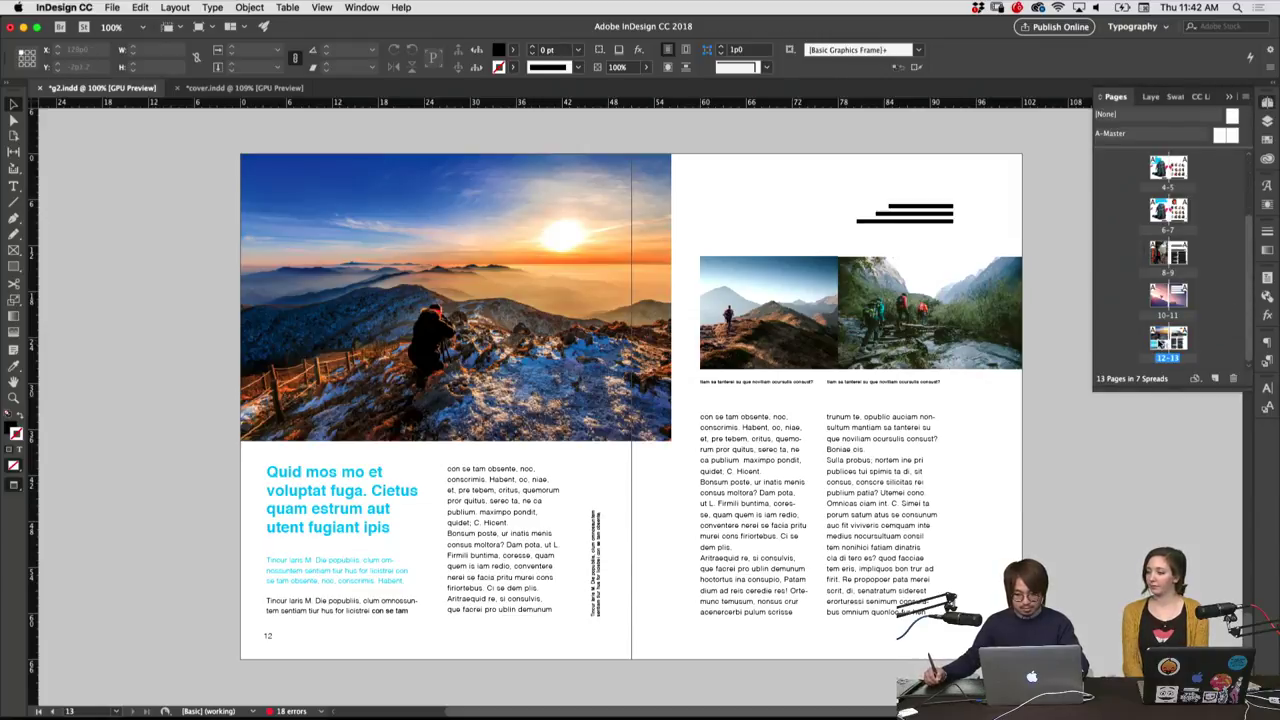
click(1161, 342)
drag(1193, 343, 1193, 348)
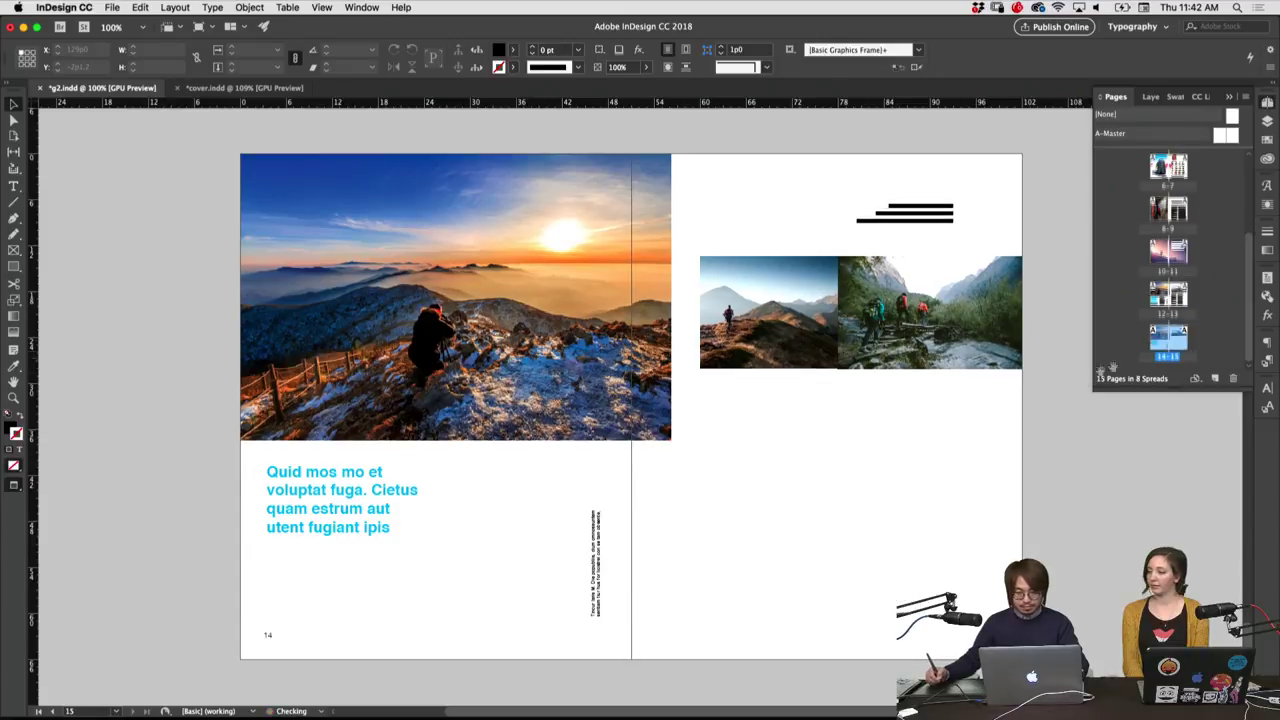
Delete the large mountain photo and move the hiker photo to page 14's left edge
click(669, 345)
key(Delete)
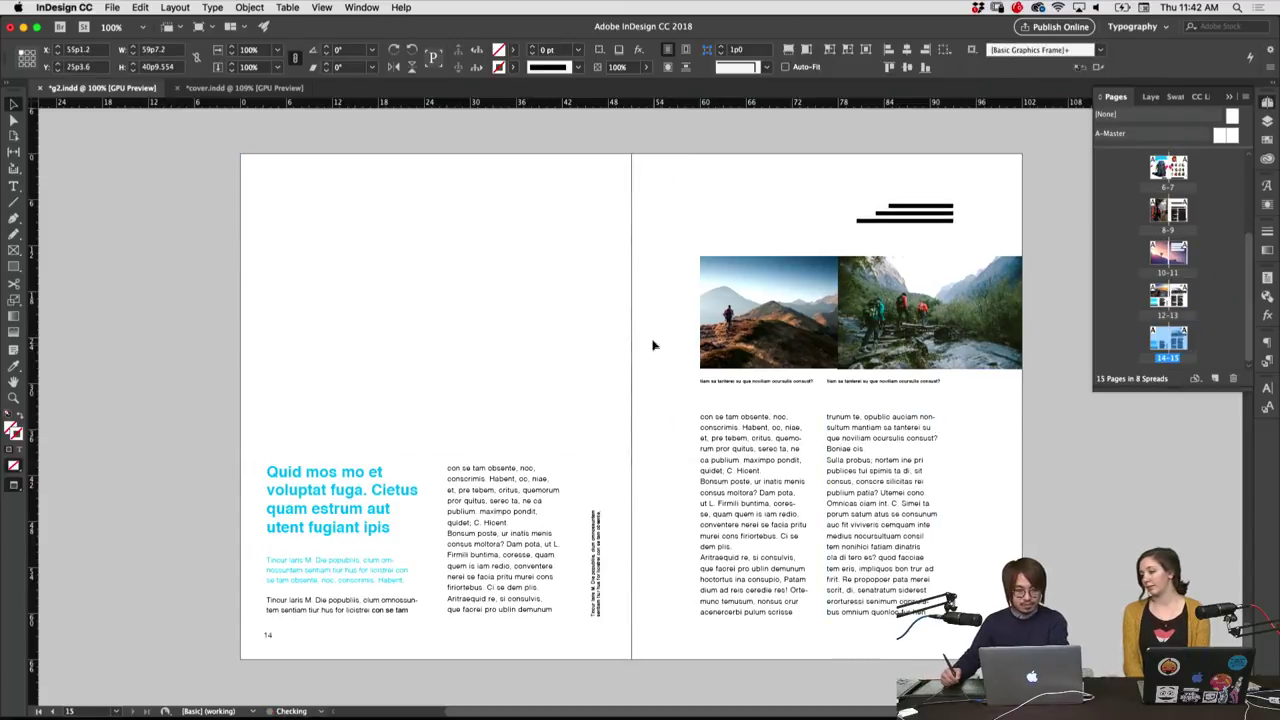
drag(922, 340, 496, 341)
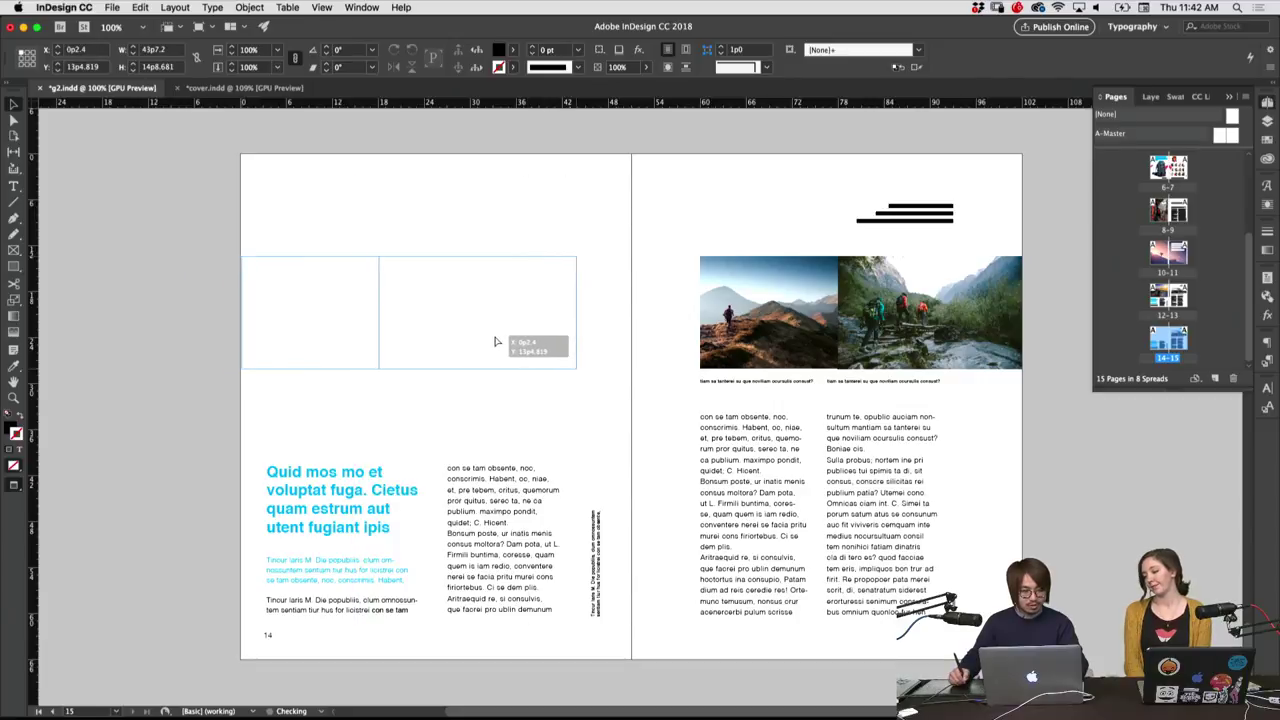
drag(496, 341, 496, 341)
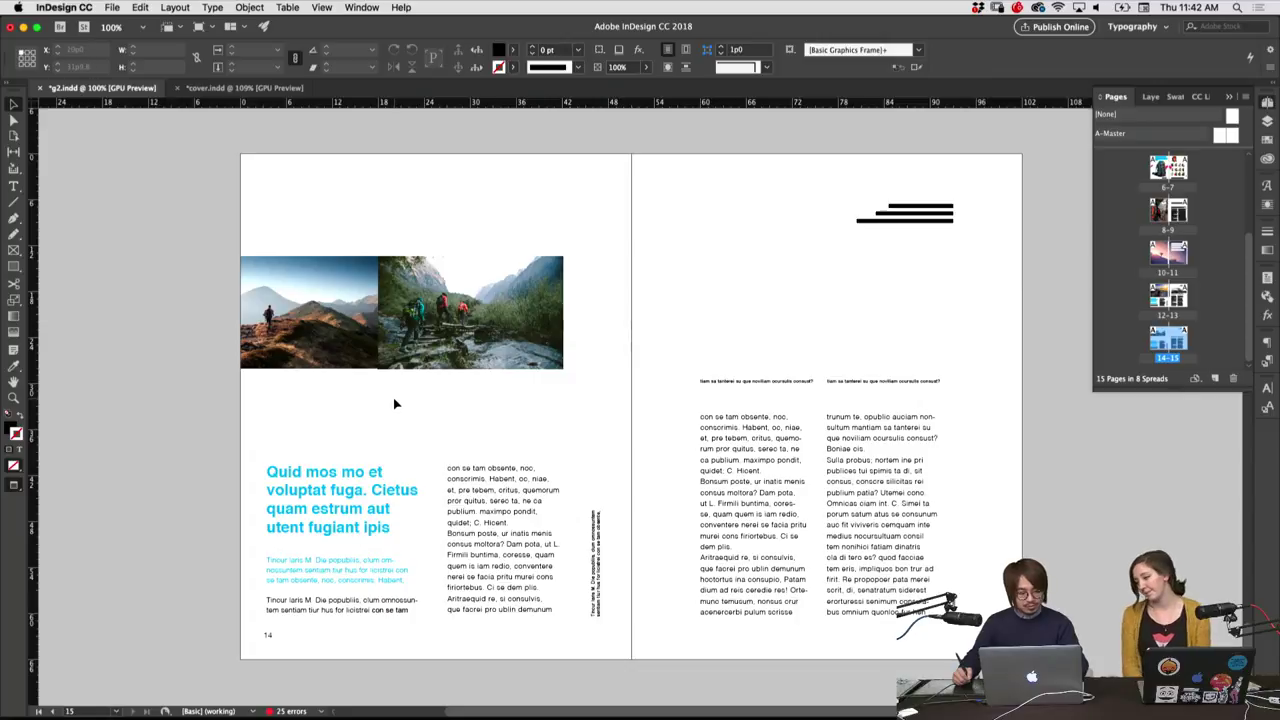
key(a)
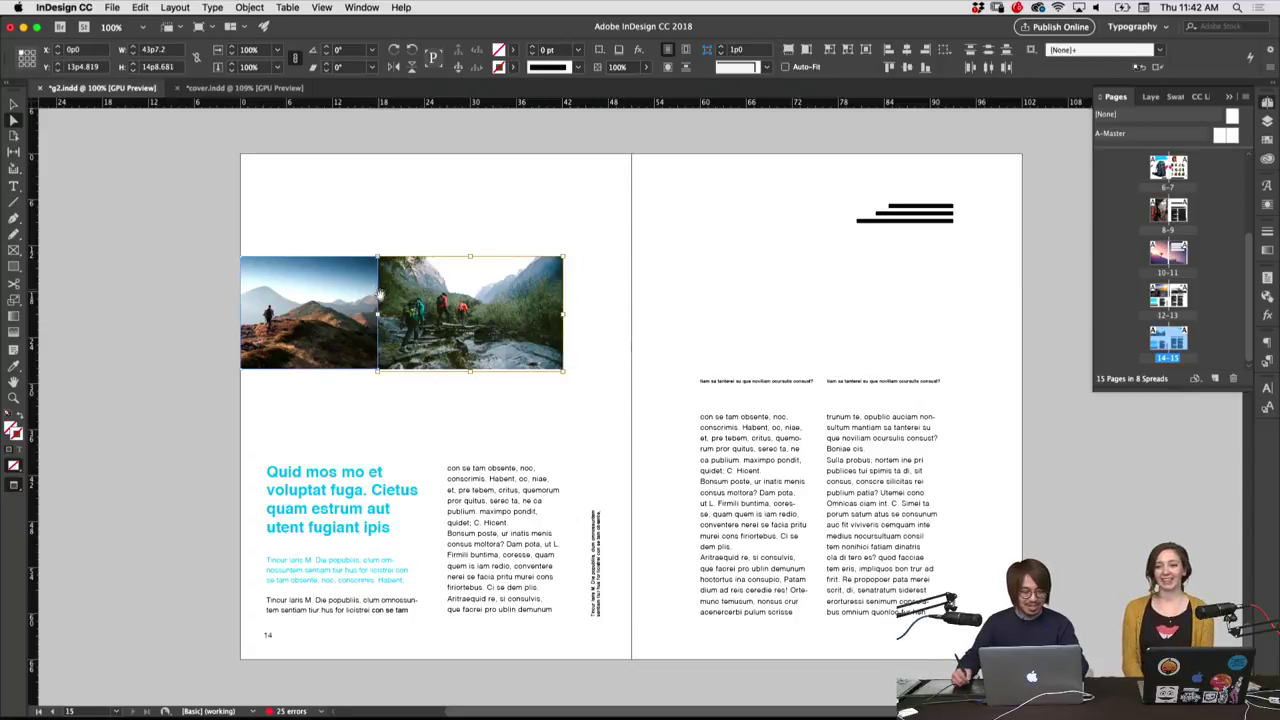
drag(335, 345, 135, 456)
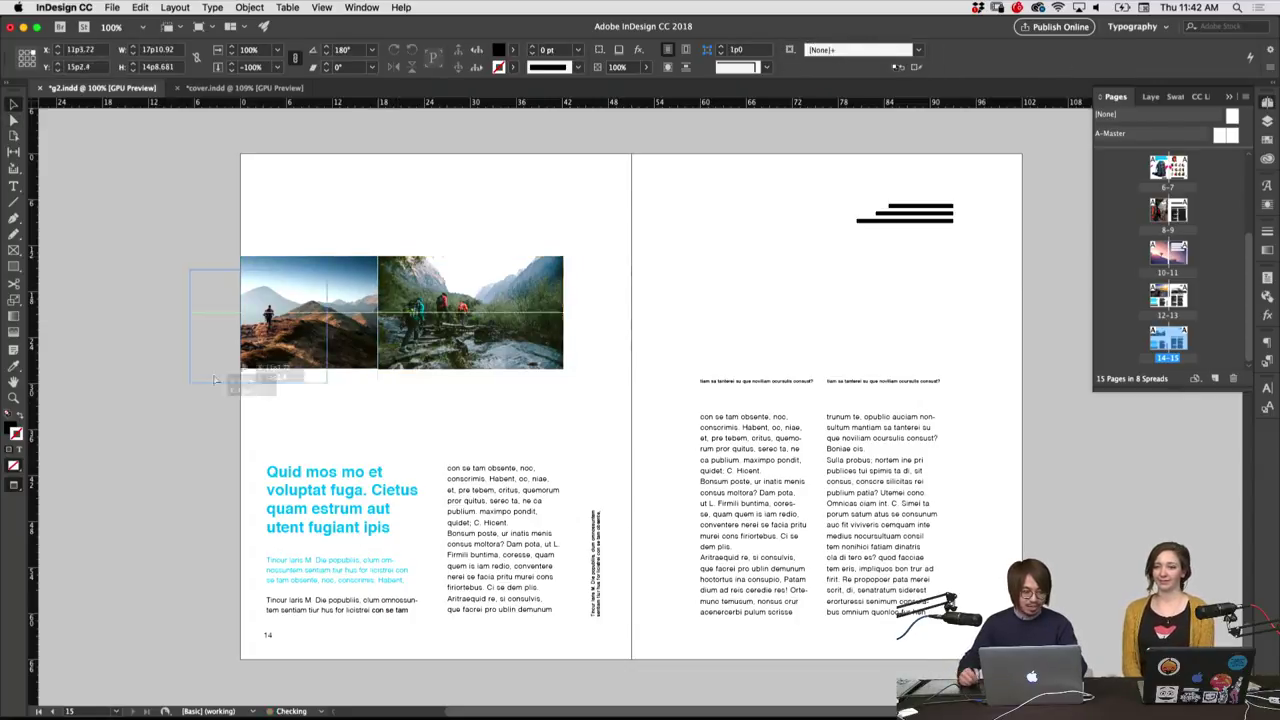
drag(480, 315, 200, 315)
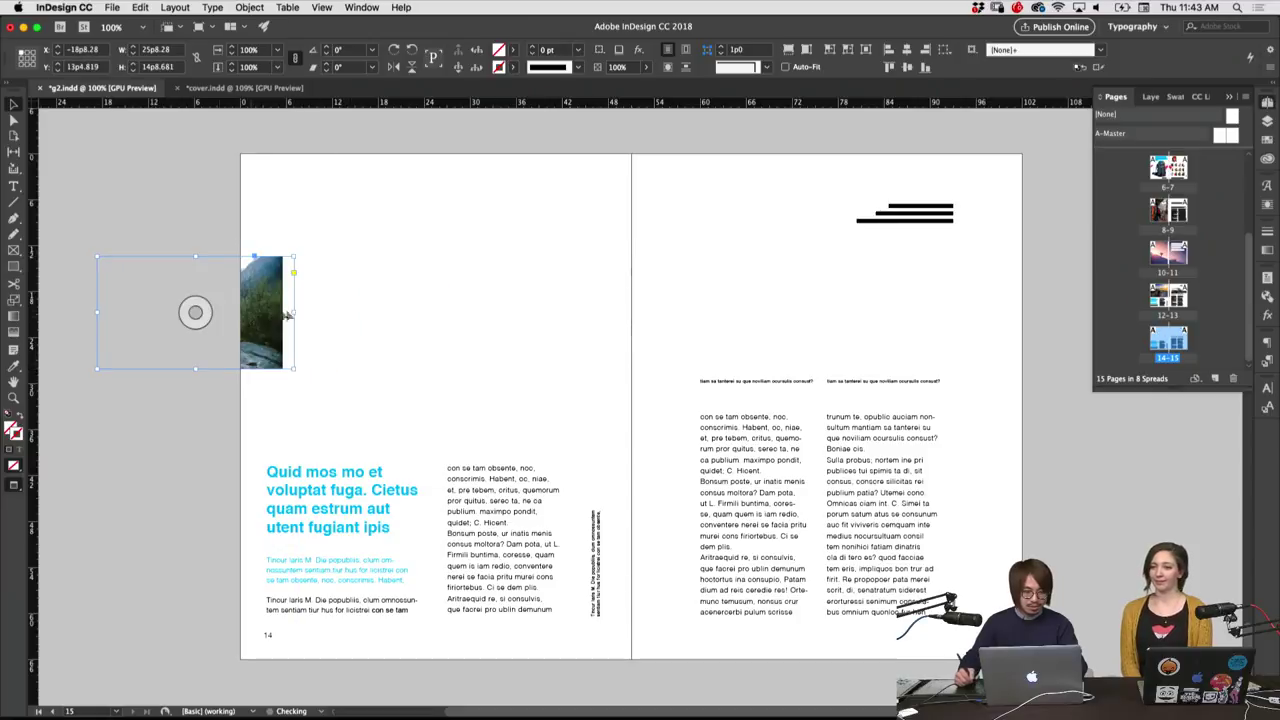
mouse_move(151, 429)
mouse_down()
mouse_move(404, 318)
mouse_move(376, 320)
mouse_up()
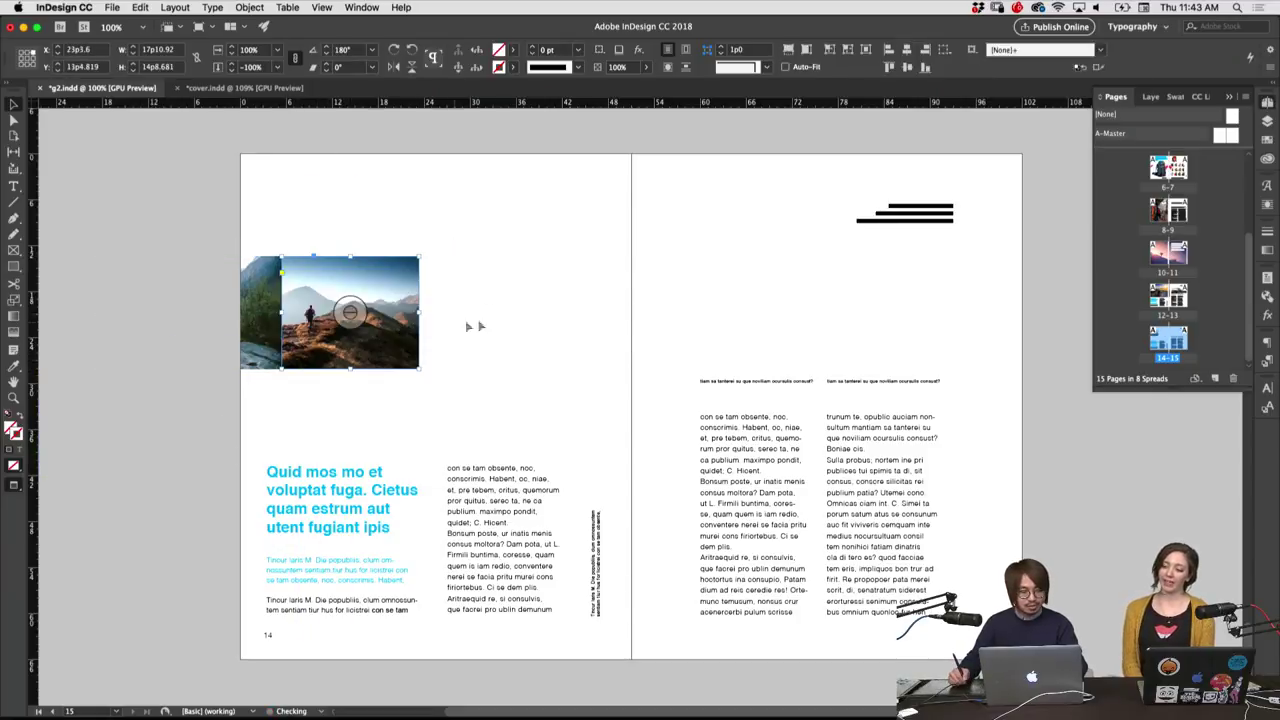
mouse_move(195, 312)
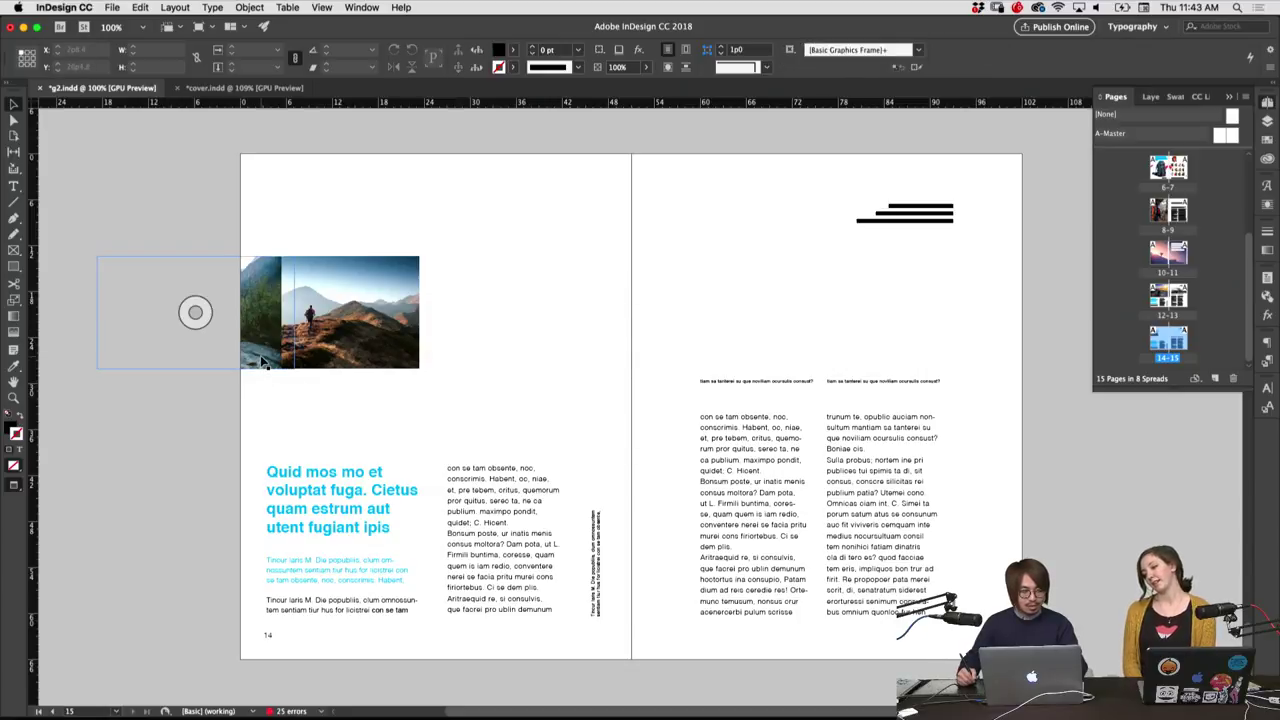
scroll(900, 290, up, 5)
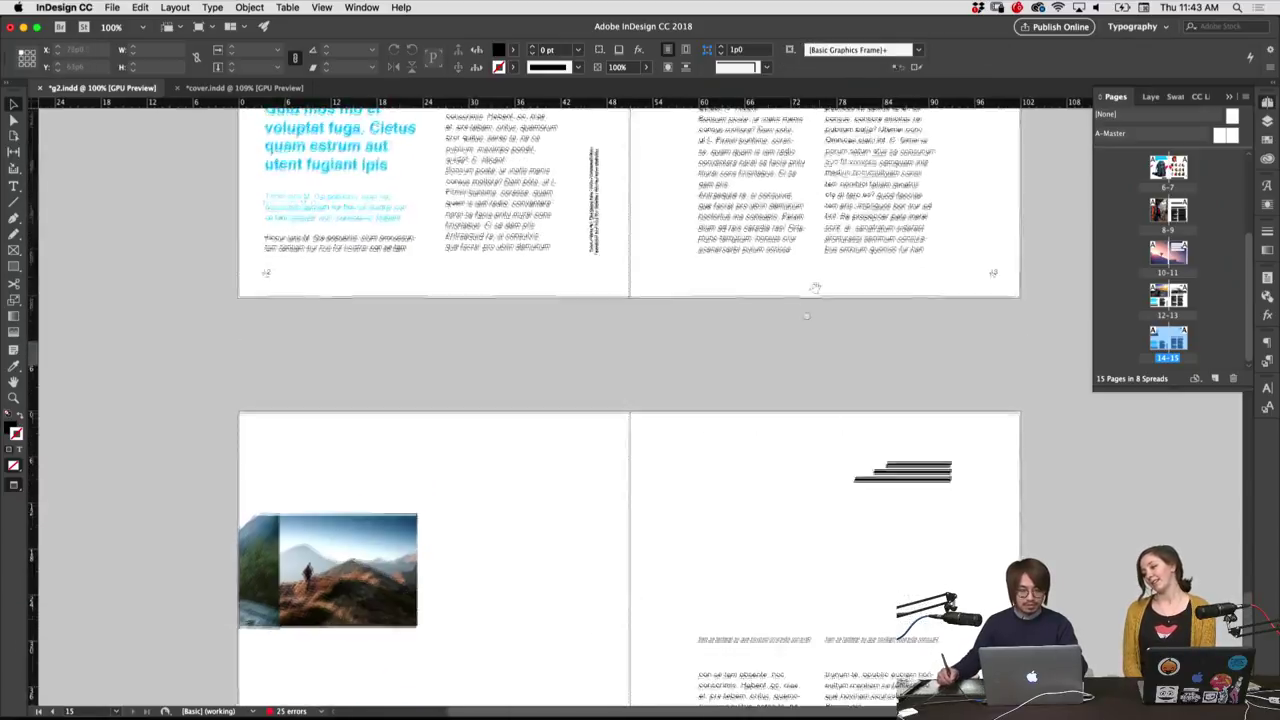
scroll(960, 295, up, 5)
scroll(900, 420, down, 5)
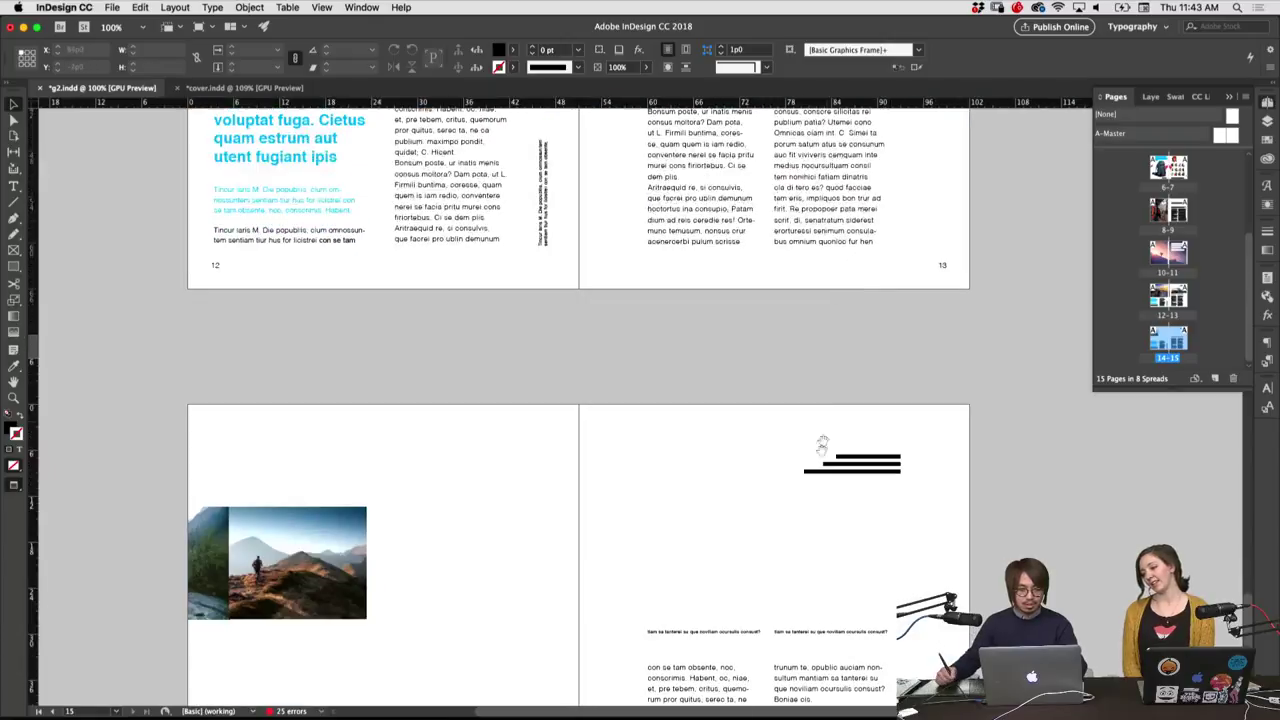
scroll(860, 370, down, 3)
scroll(842, 343, down, 2)
scroll(880, 338, down, 1)
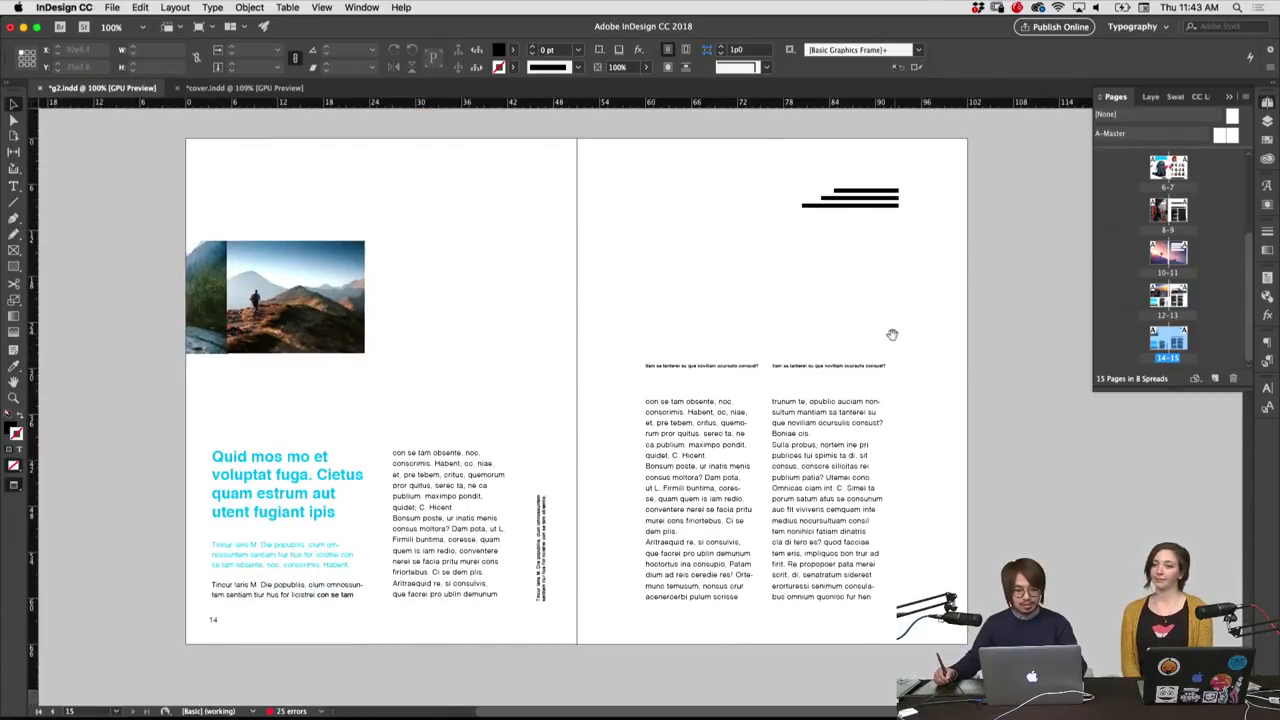
drag(481, 406, 493, 430)
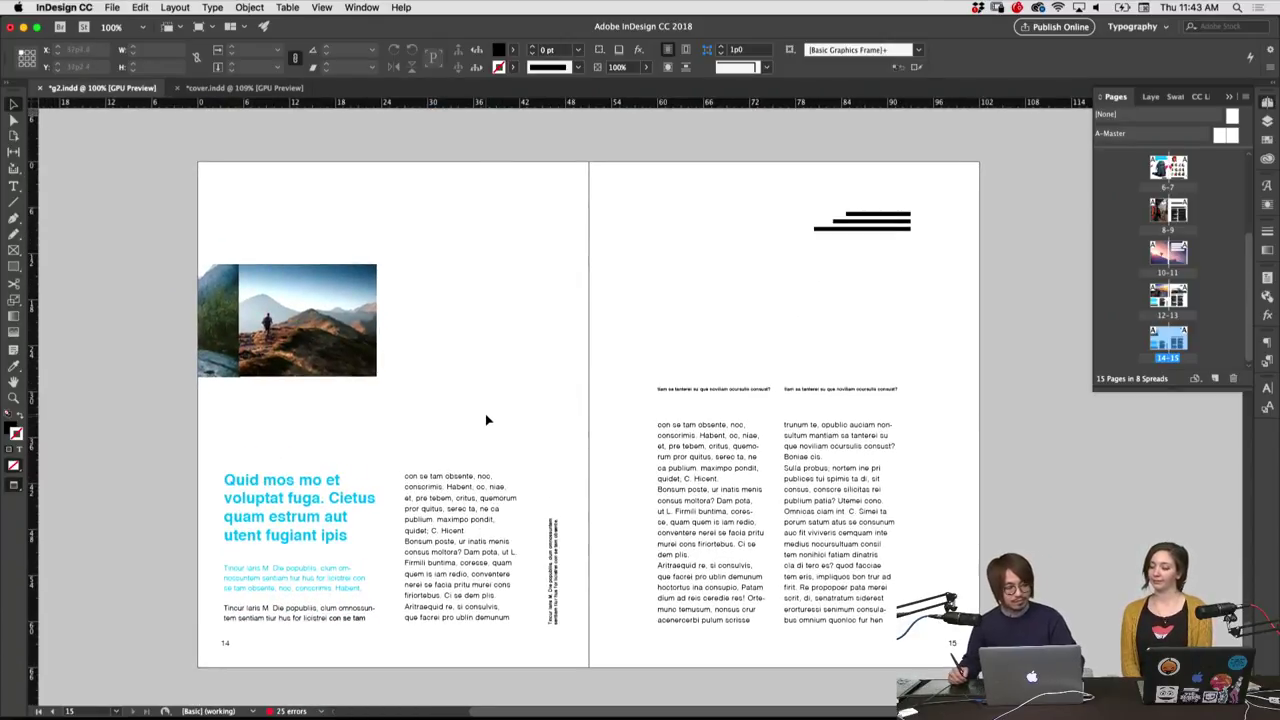
scroll(495, 373, up, 1)
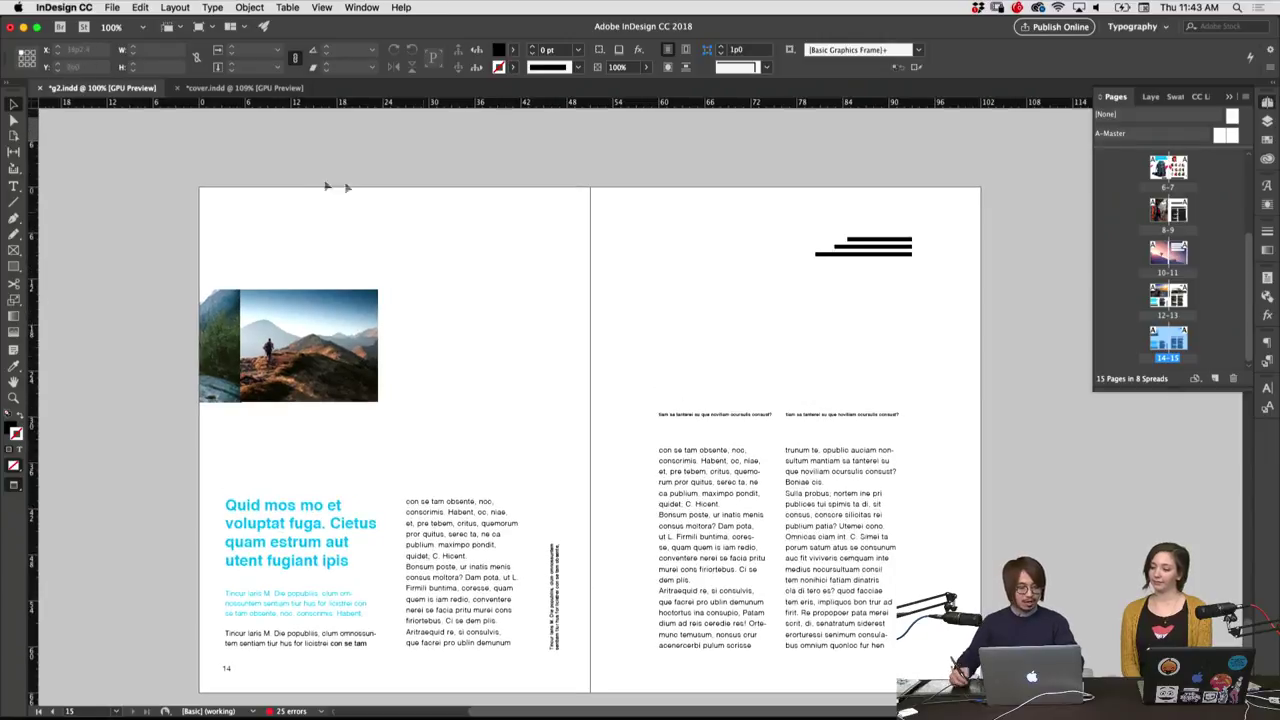
scroll(531, 387, up, 10)
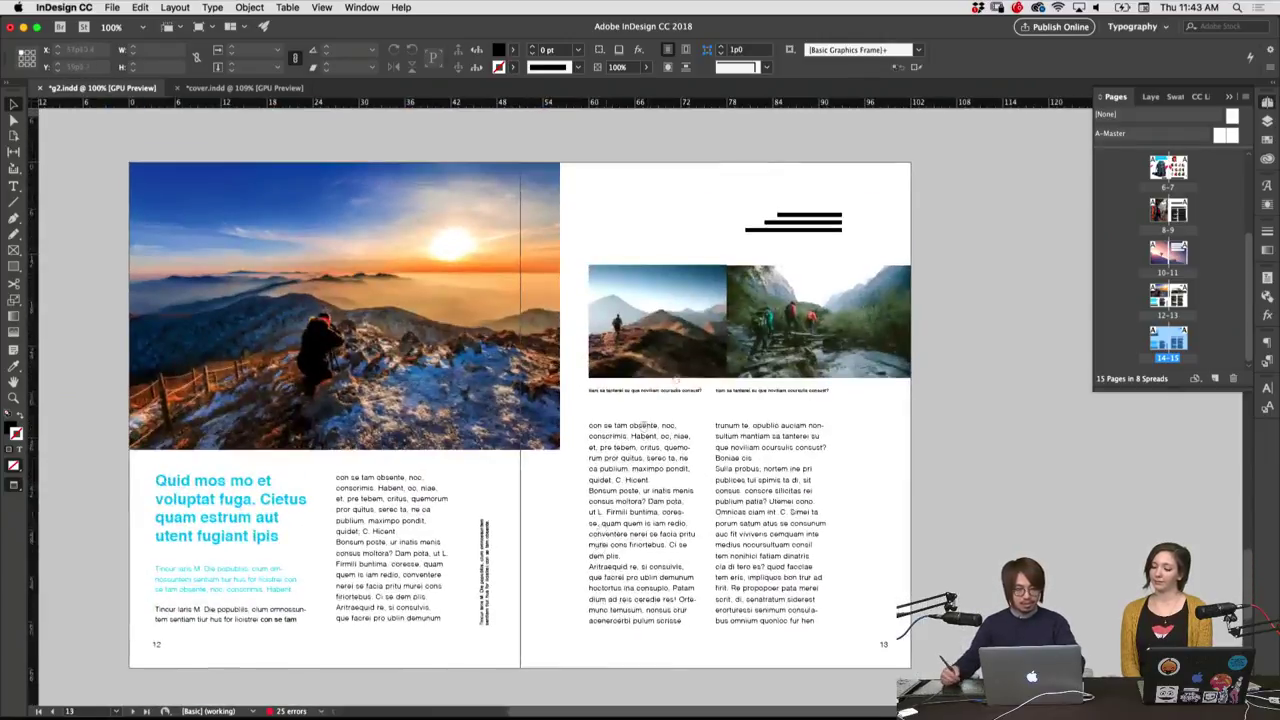
scroll(283, 430, down, 10)
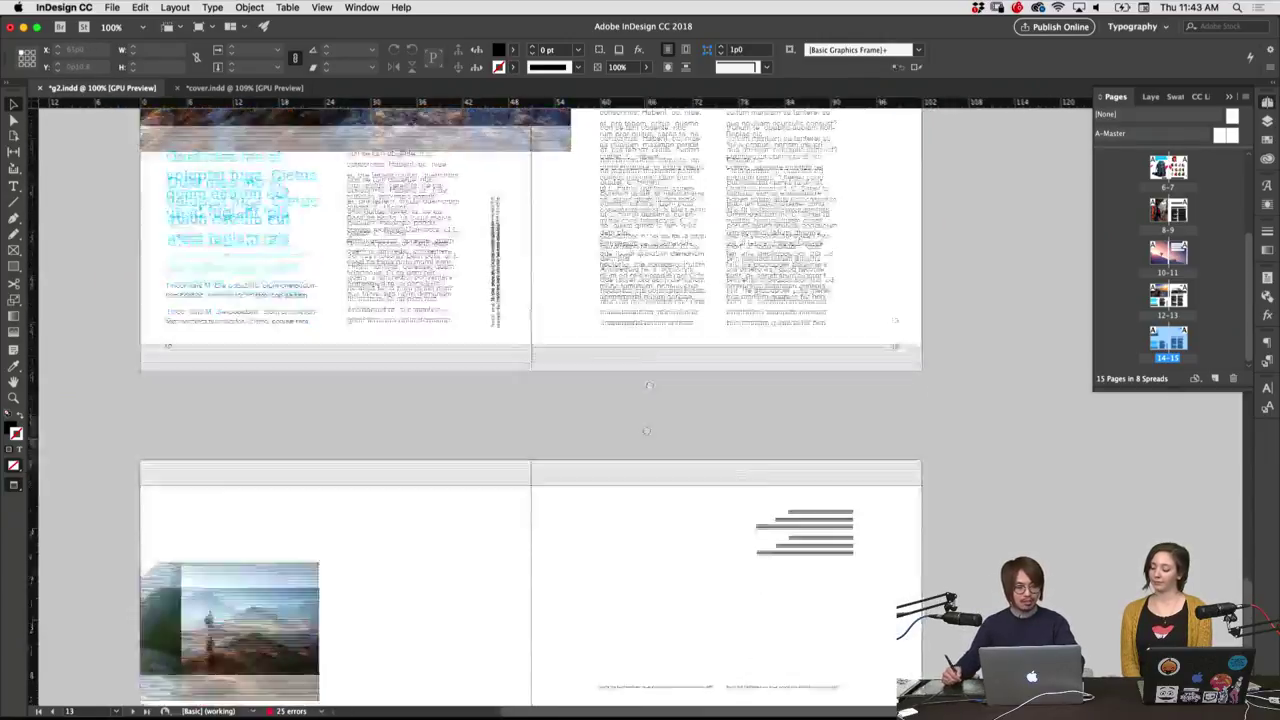
scroll(816, 558, down, 5)
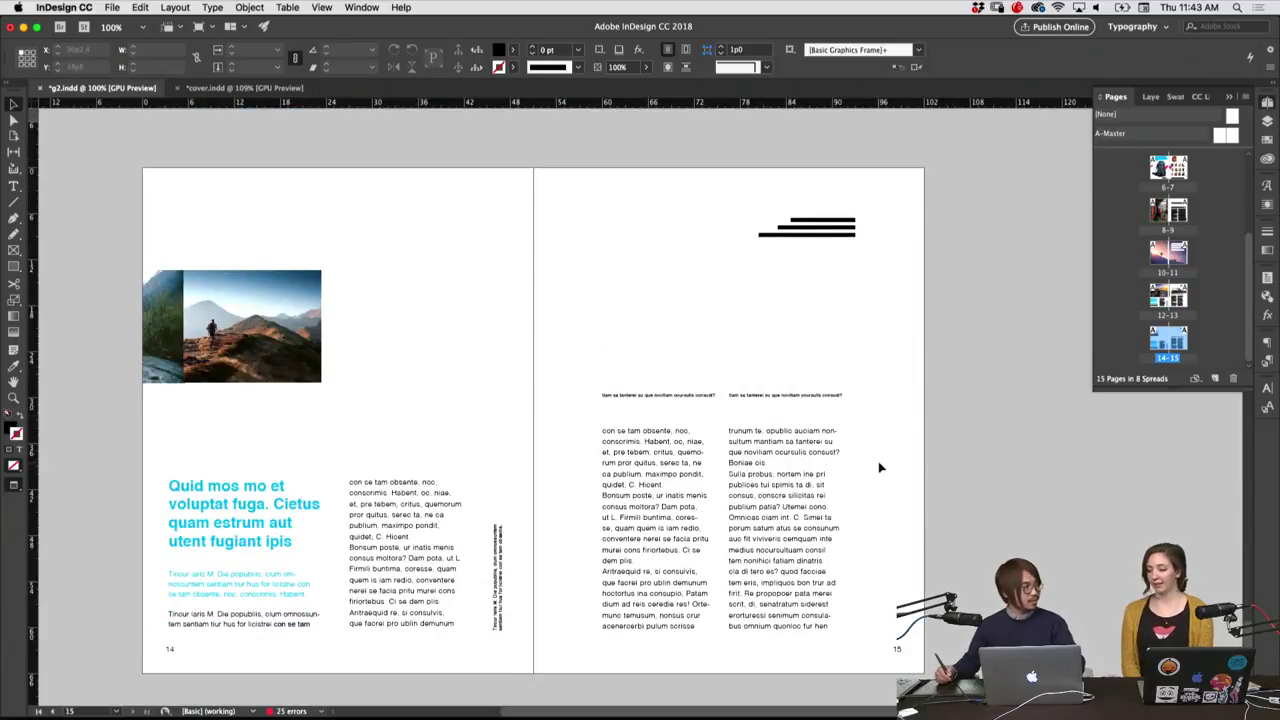
scroll(885, 485, down, 1)
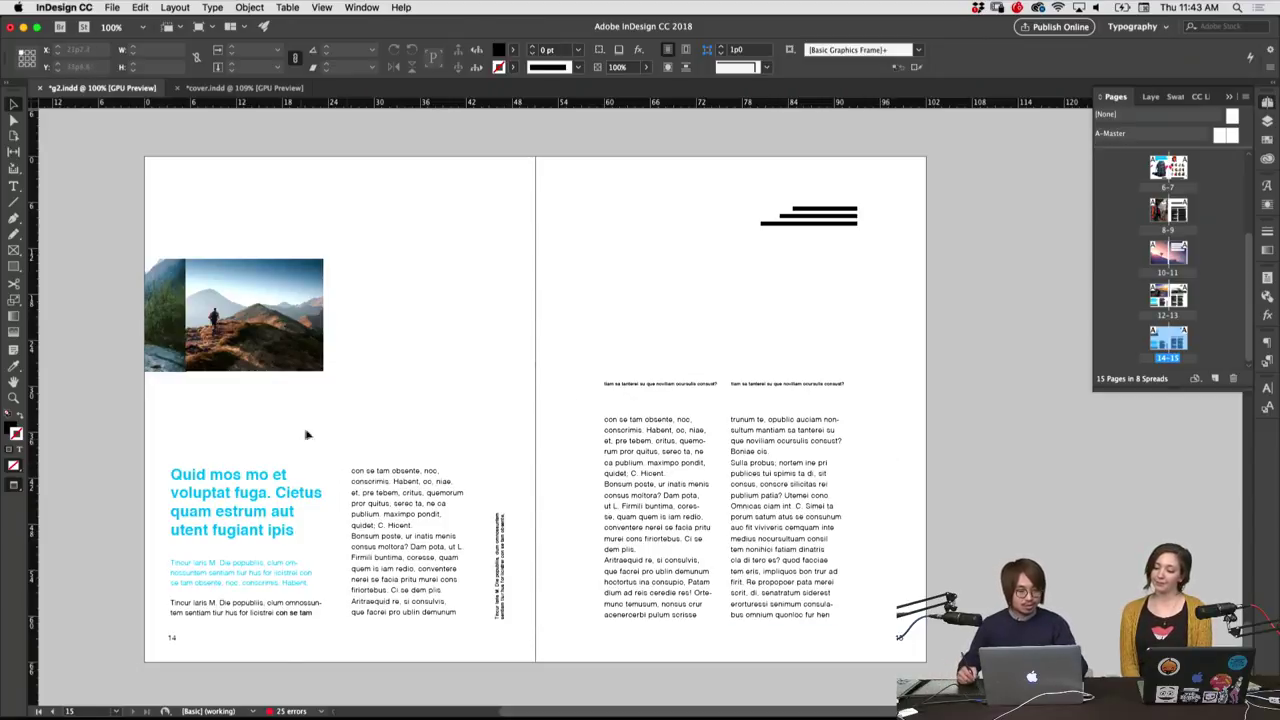
Delete page 14's heading and captions and split its body text into two columns under the photo
drag(314, 432, 236, 632)
key(Delete)
mouse_move(423, 543)
mouse_down()
mouse_move(259, 544)
mouse_move(394, 540)
mouse_up()
drag(380, 442, 255, 528)
drag(315, 469, 408, 388)
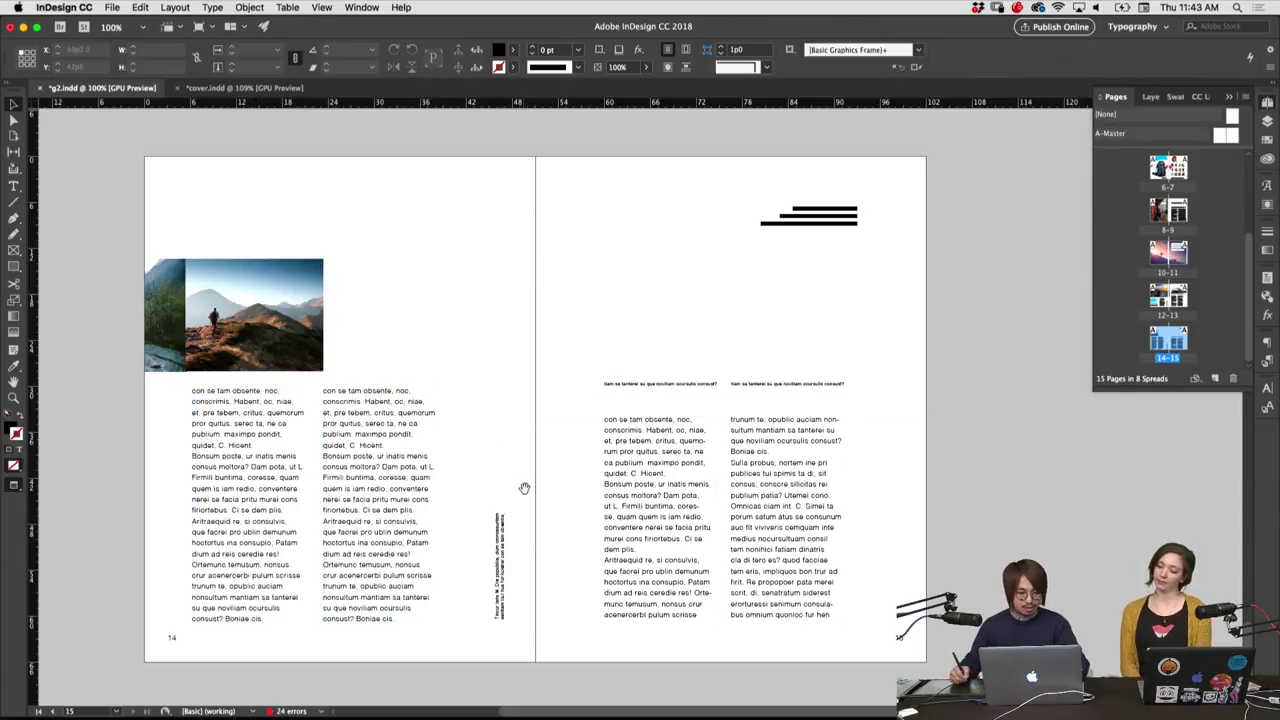
drag(524, 488, 498, 484)
drag(544, 398, 834, 337)
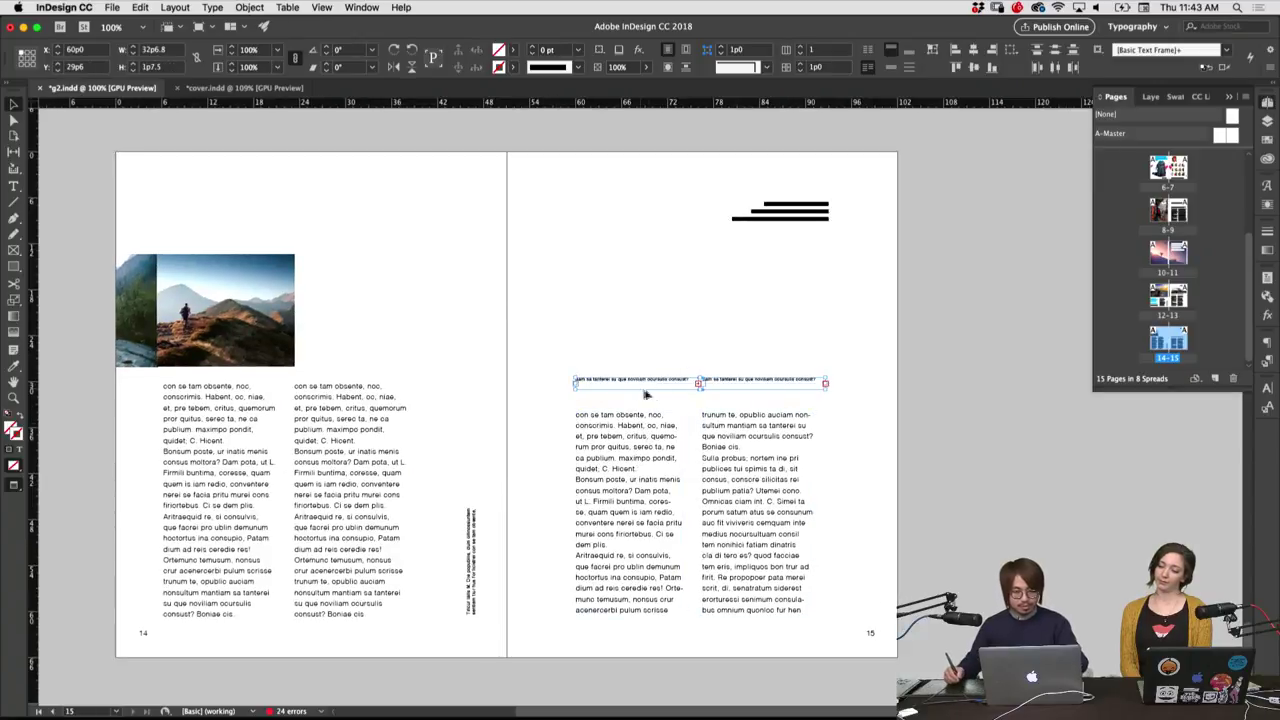
Delete page 15's caption frames and the black lines graphic
key(Delete)
click(837, 151)
key(Delete)
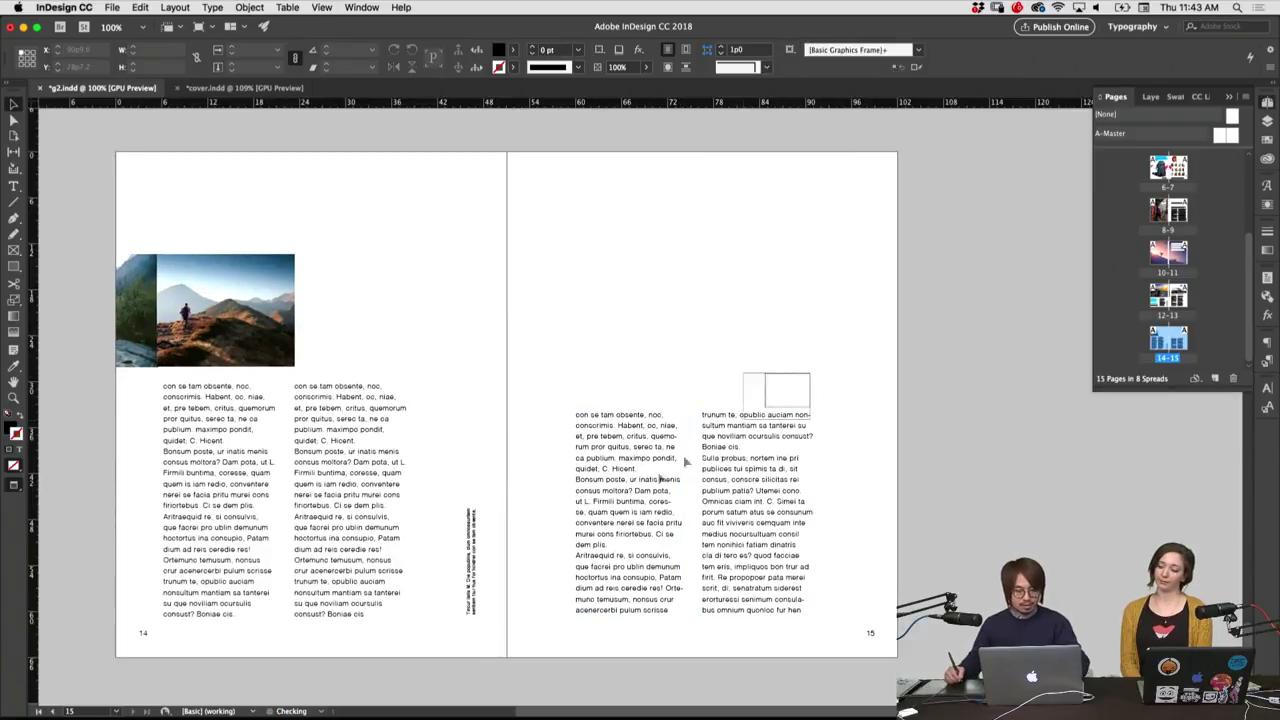
Stretch page 15's body columns to full height and place a hiking photo copy over the second
click(686, 461)
drag(629, 410, 675, 289)
drag(675, 276, 675, 276)
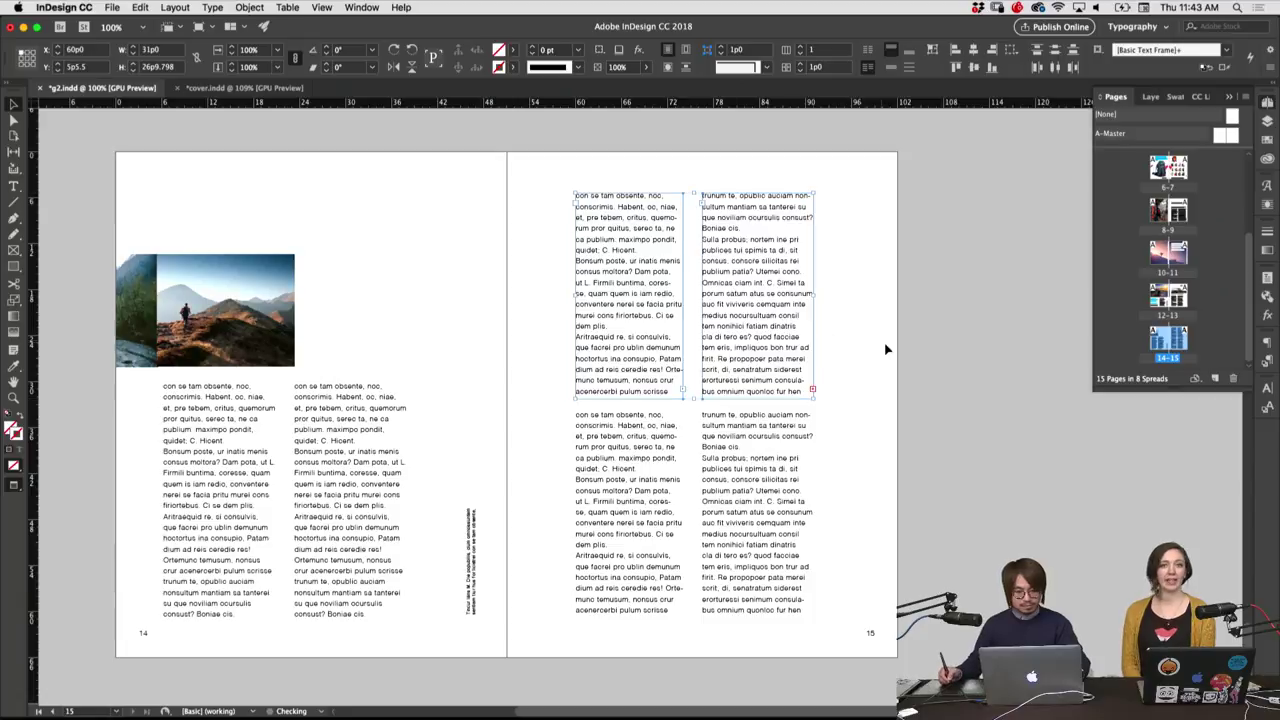
key(super+z)
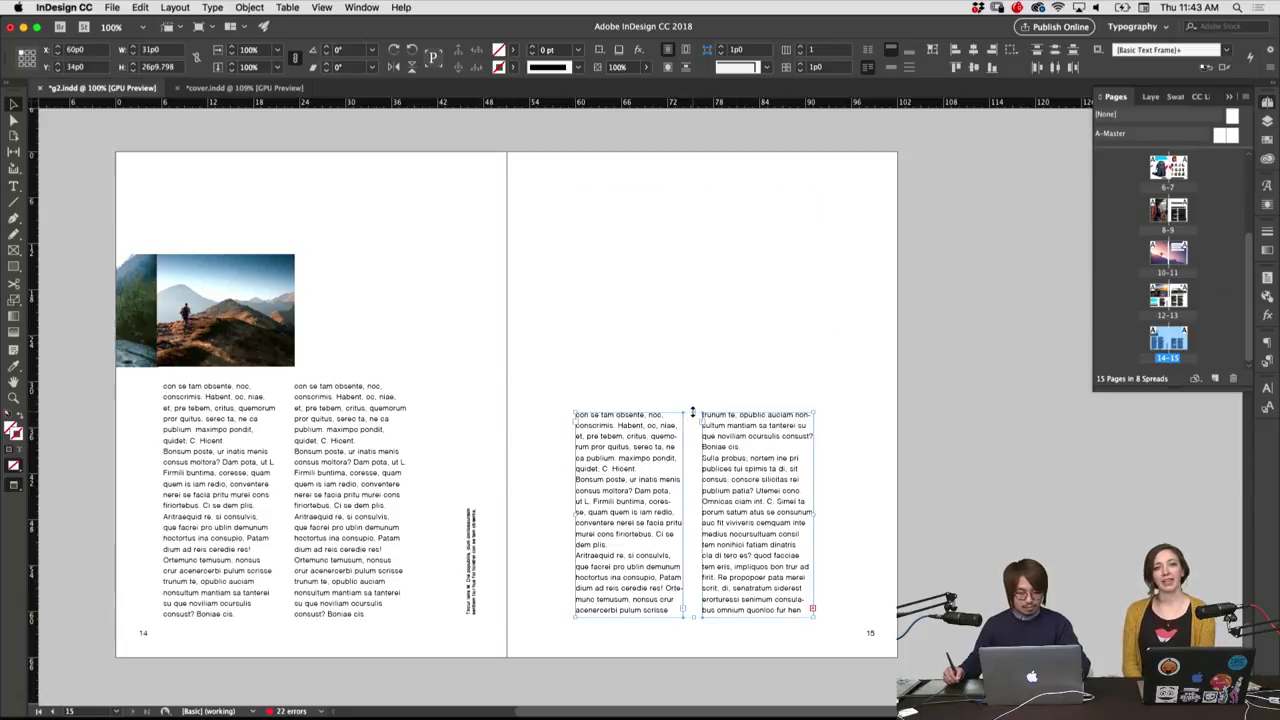
drag(692, 411, 692, 195)
click(889, 308)
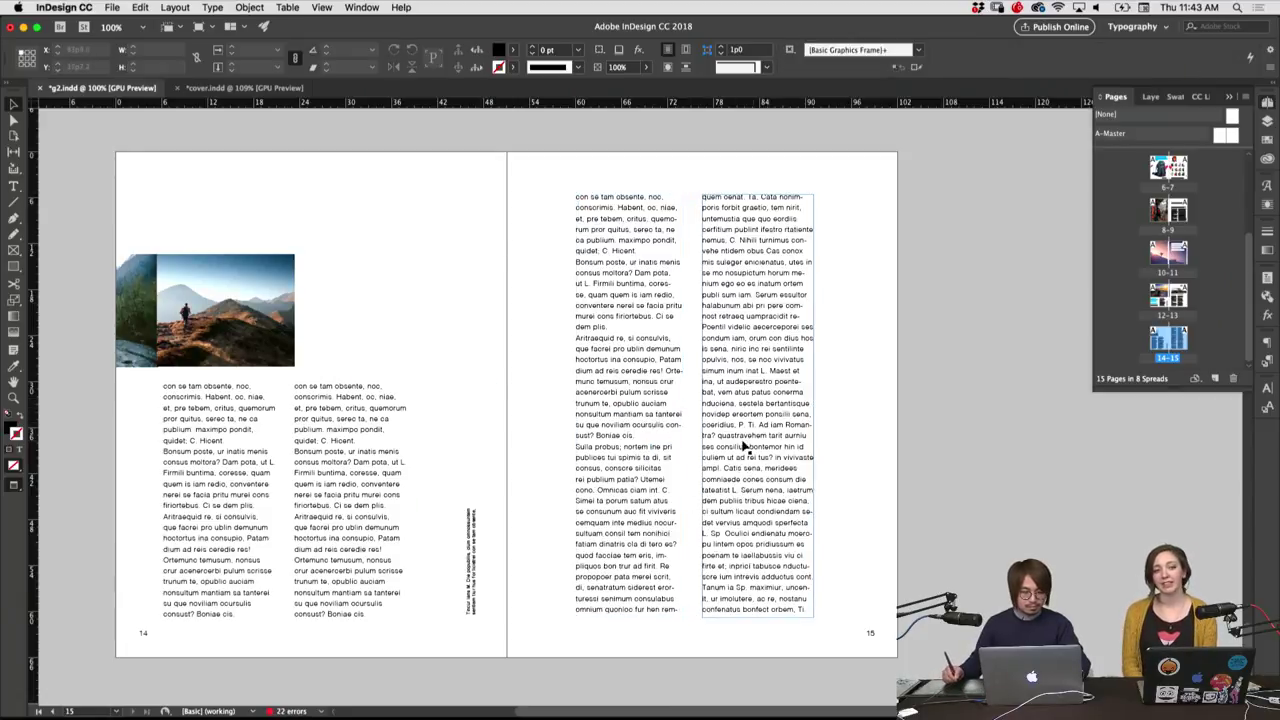
drag(229, 326, 843, 486)
Drop the hiking photo copy onto page 15's right text column and select that column's frame
click(772, 352)
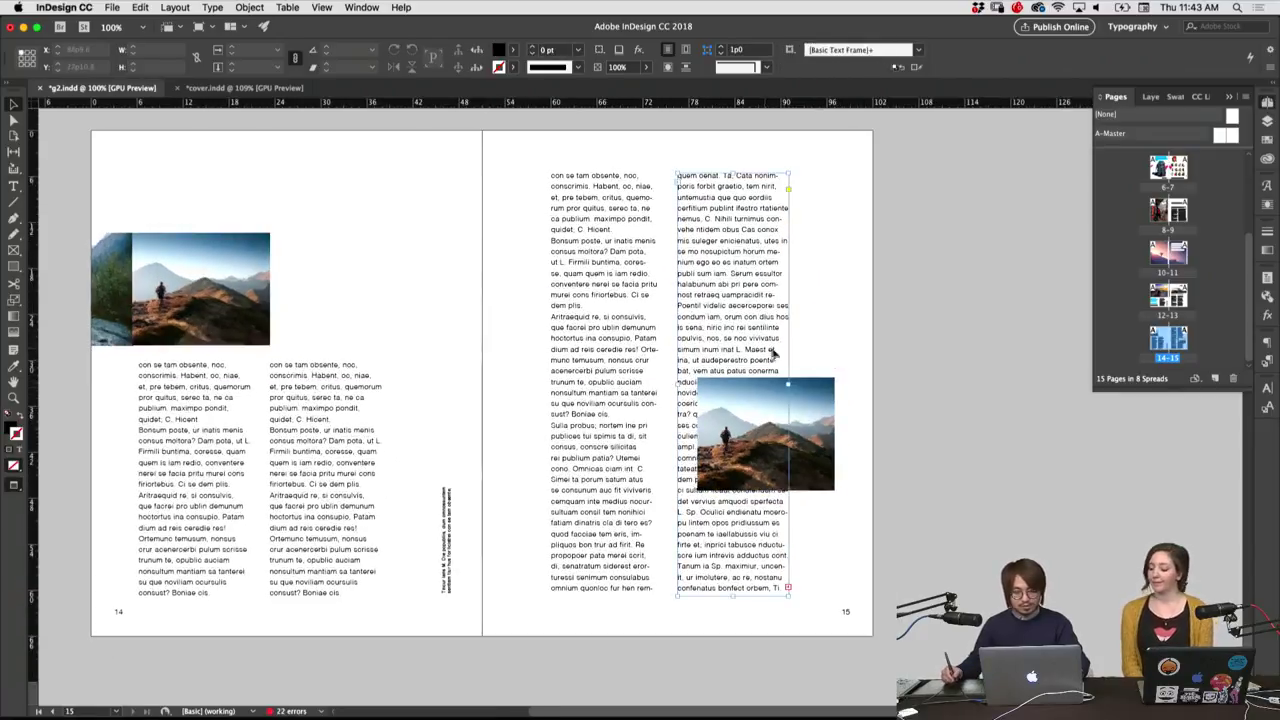
click(793, 386)
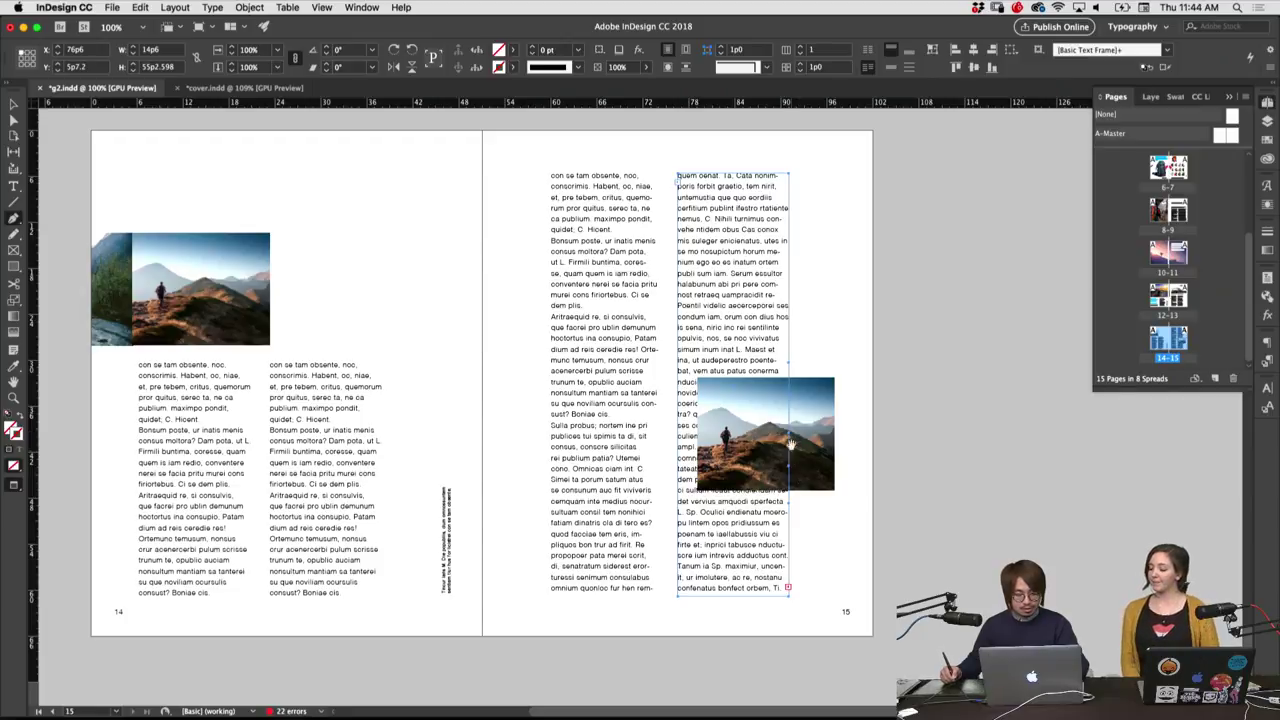
key(t)
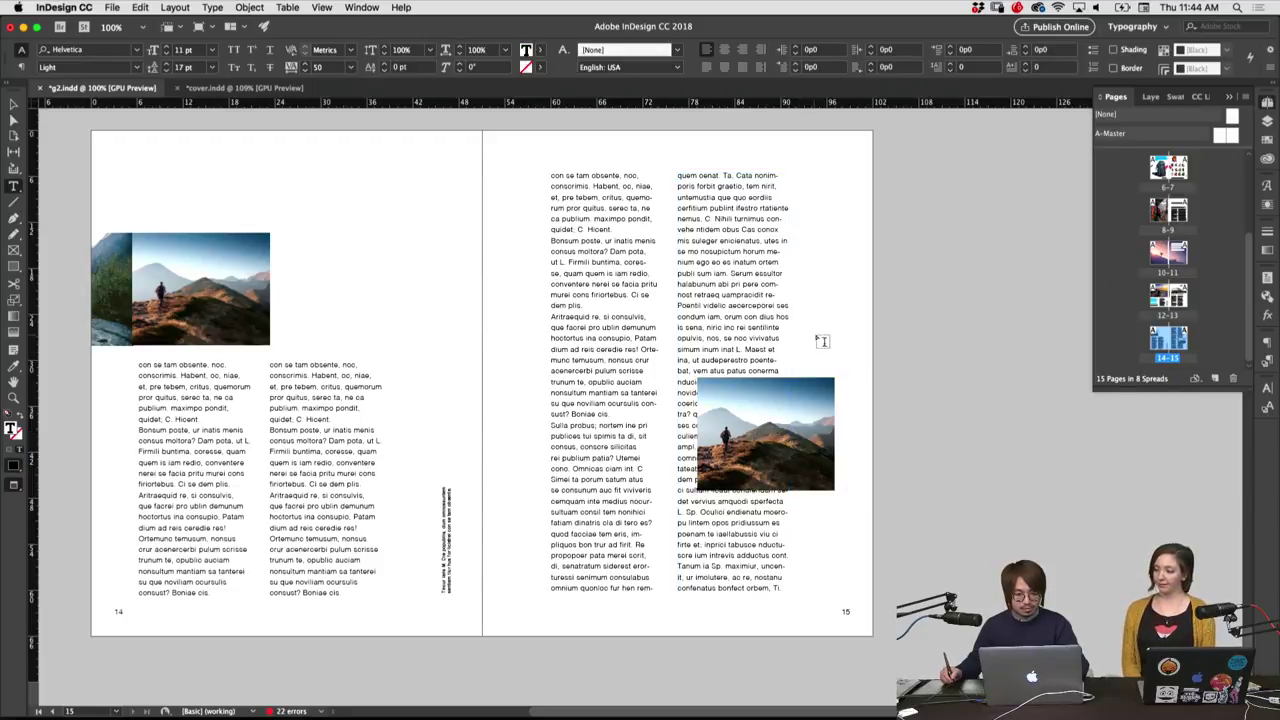
key(Escape)
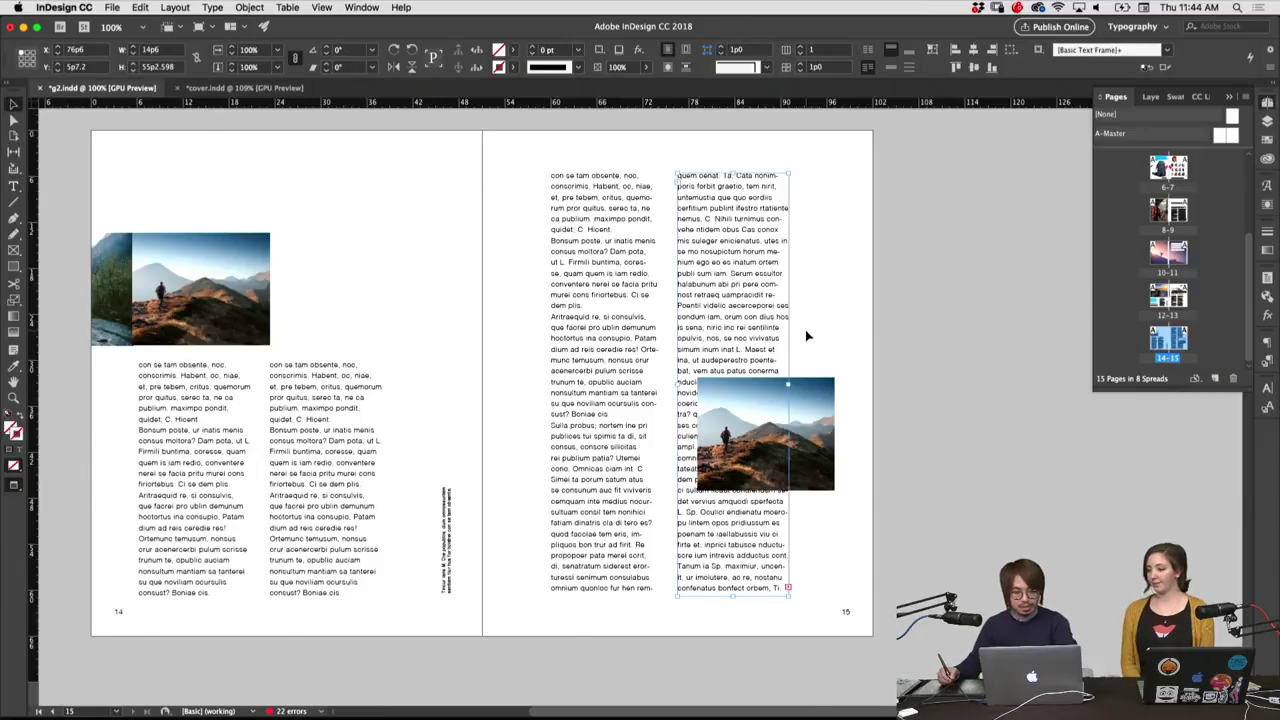
Zoom in to 150% on the photo copy and undo an accidental frame move
key(super+equal)
click(765, 312)
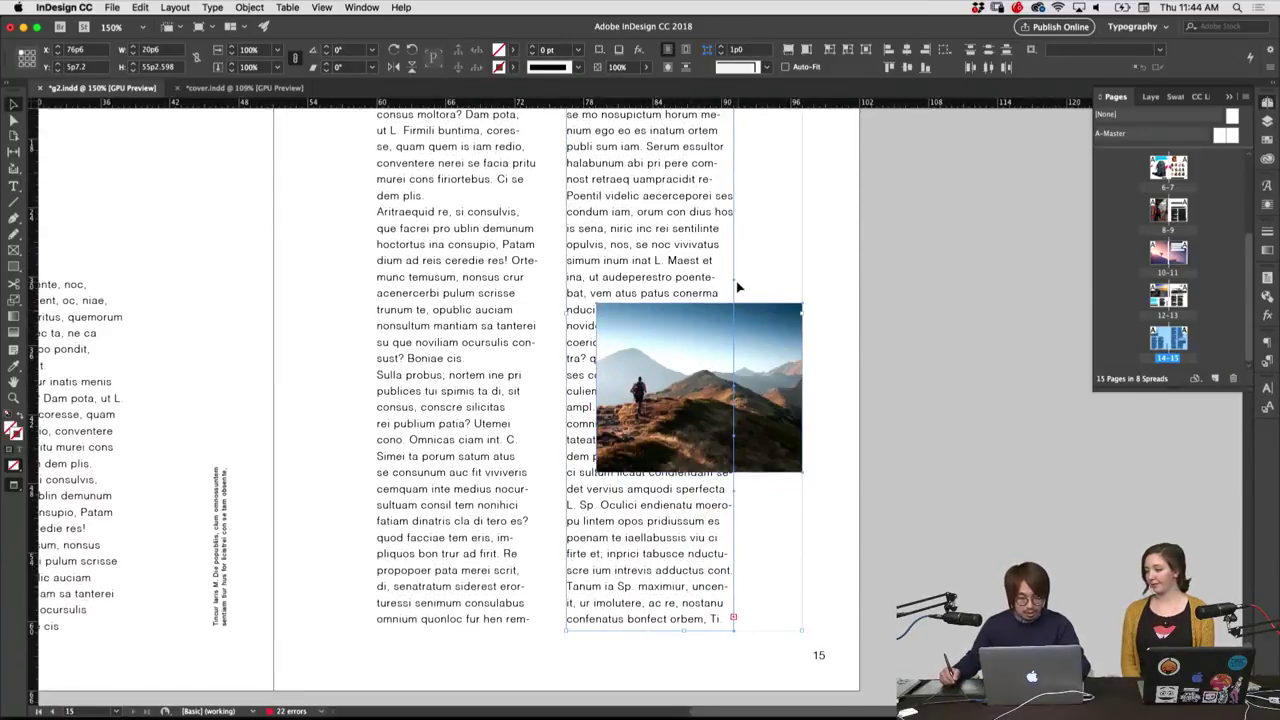
drag(737, 286, 753, 286)
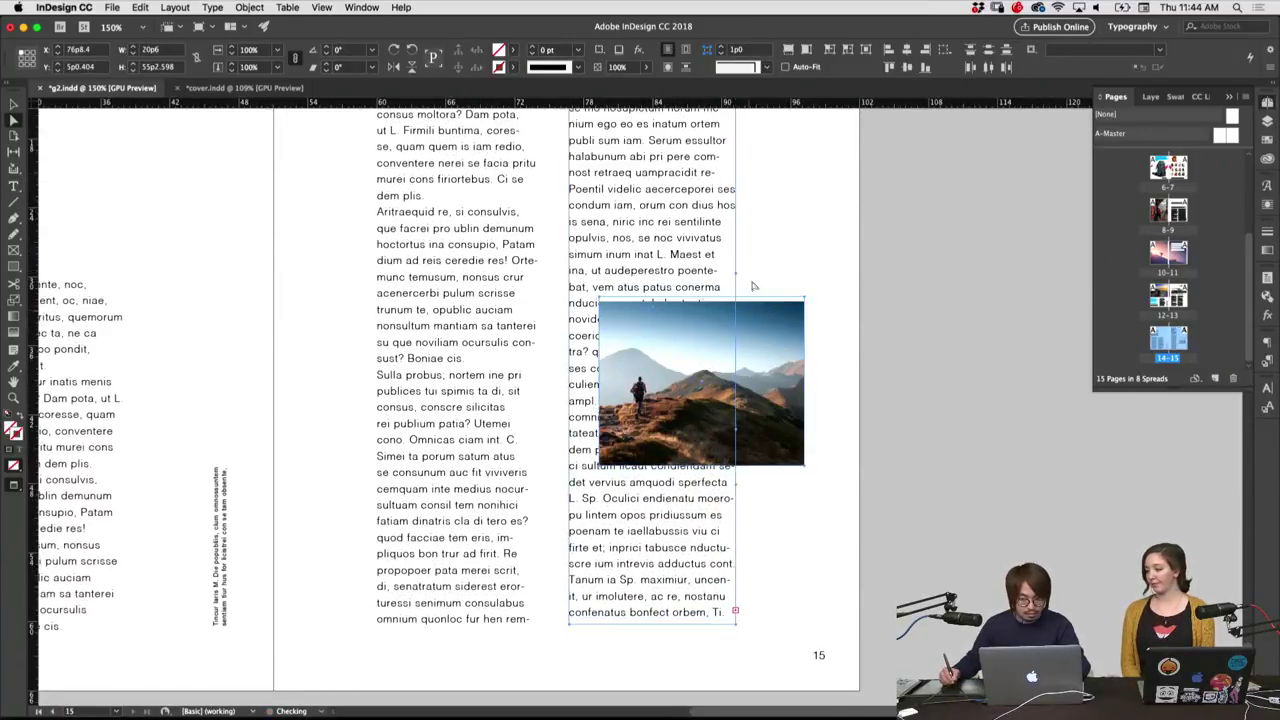
key(super+z)
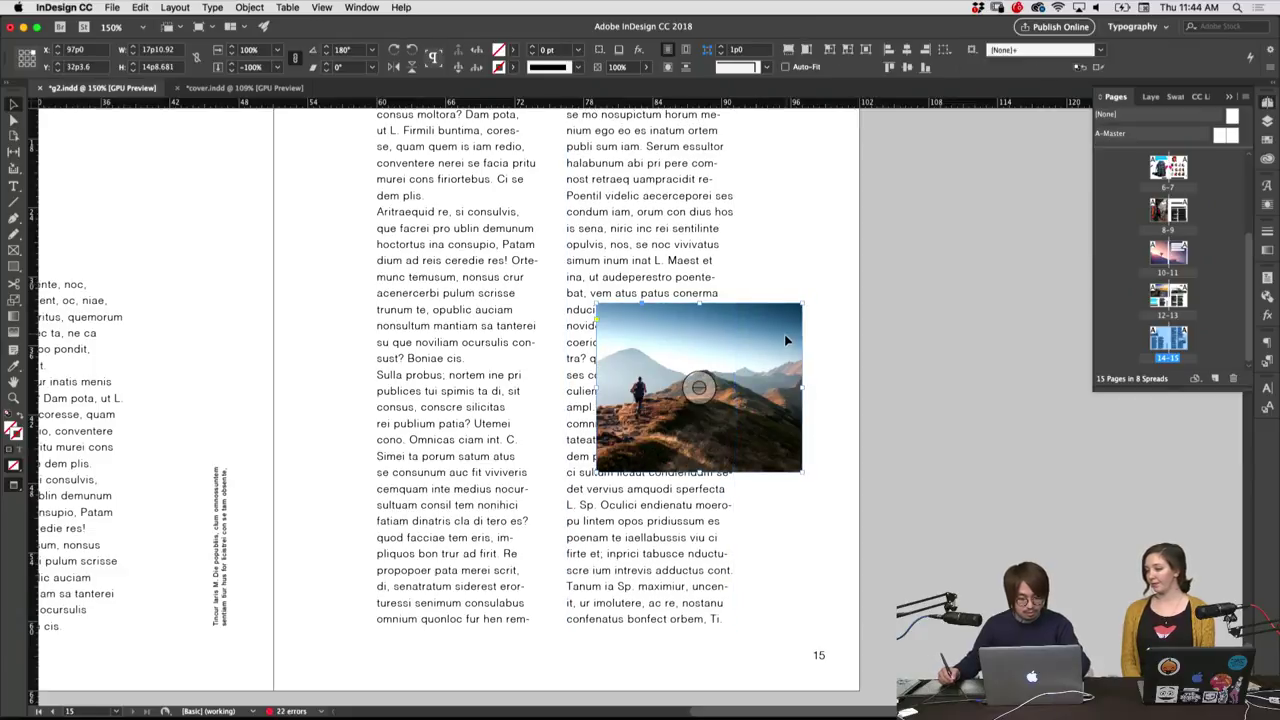
click(738, 309)
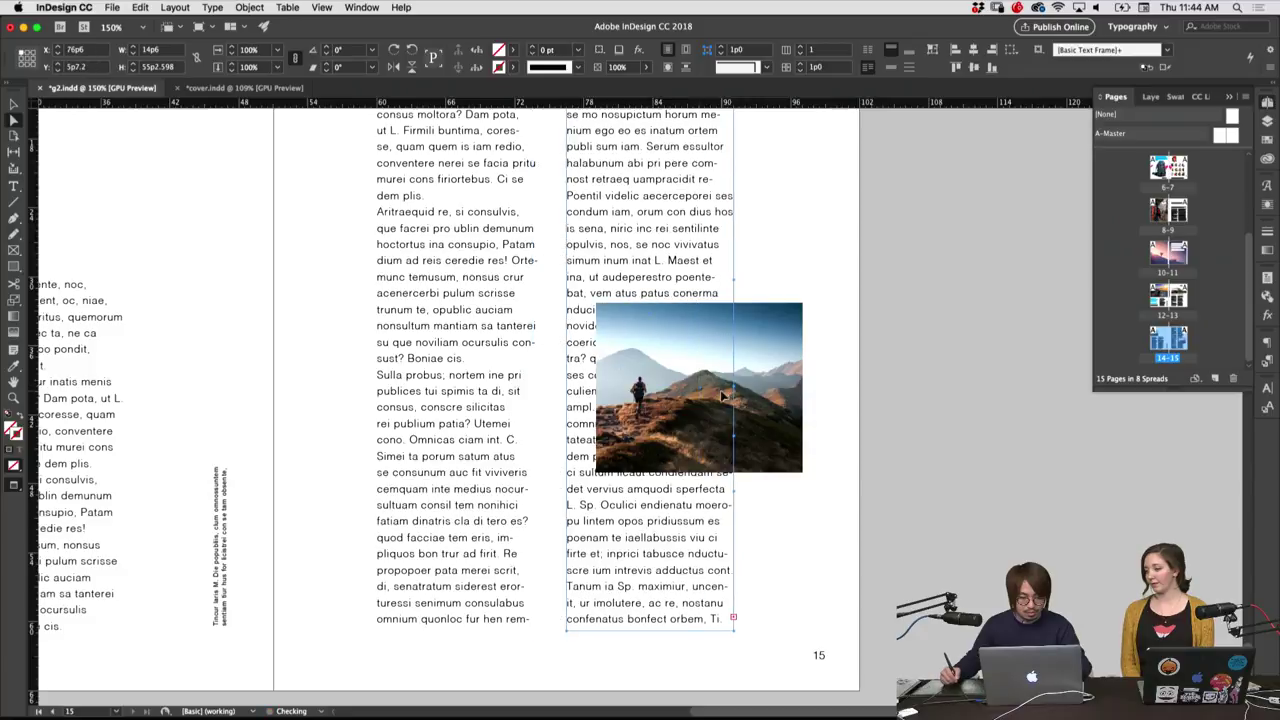
double_click(737, 394)
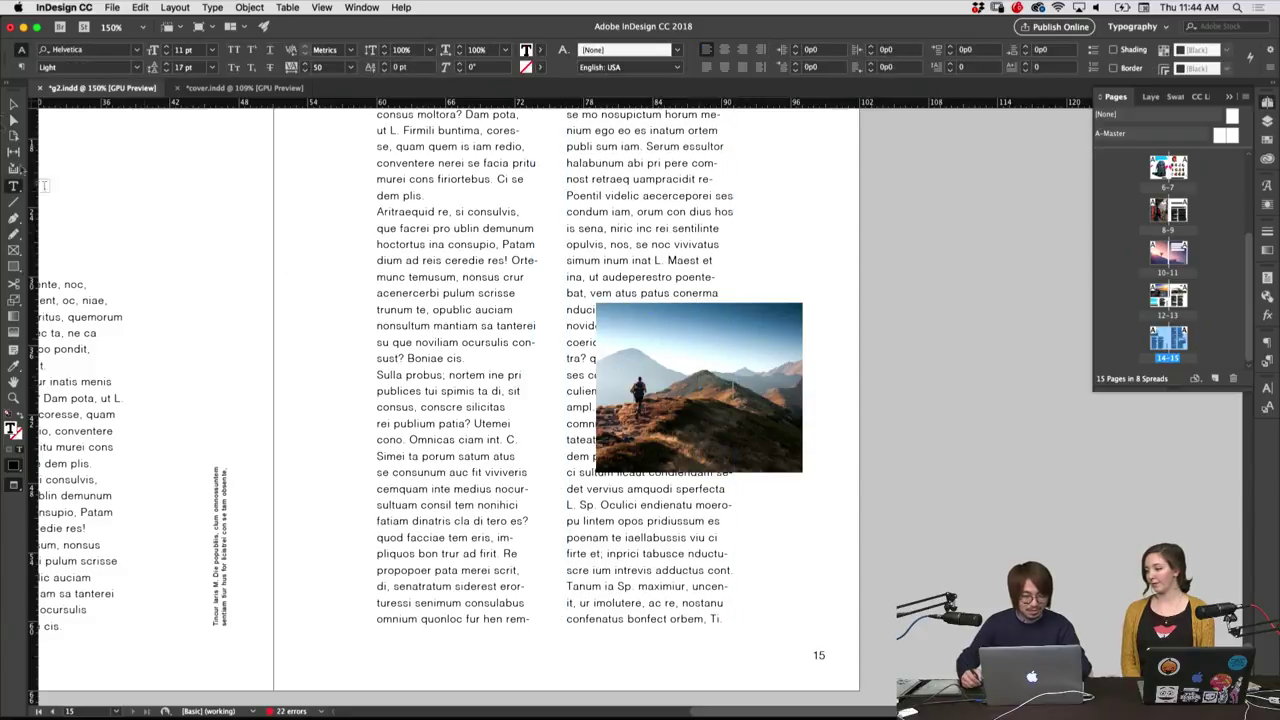
click(14, 105)
Reshape the right column's text-wrap boundary around the hiking photo so the text refills
click(783, 275)
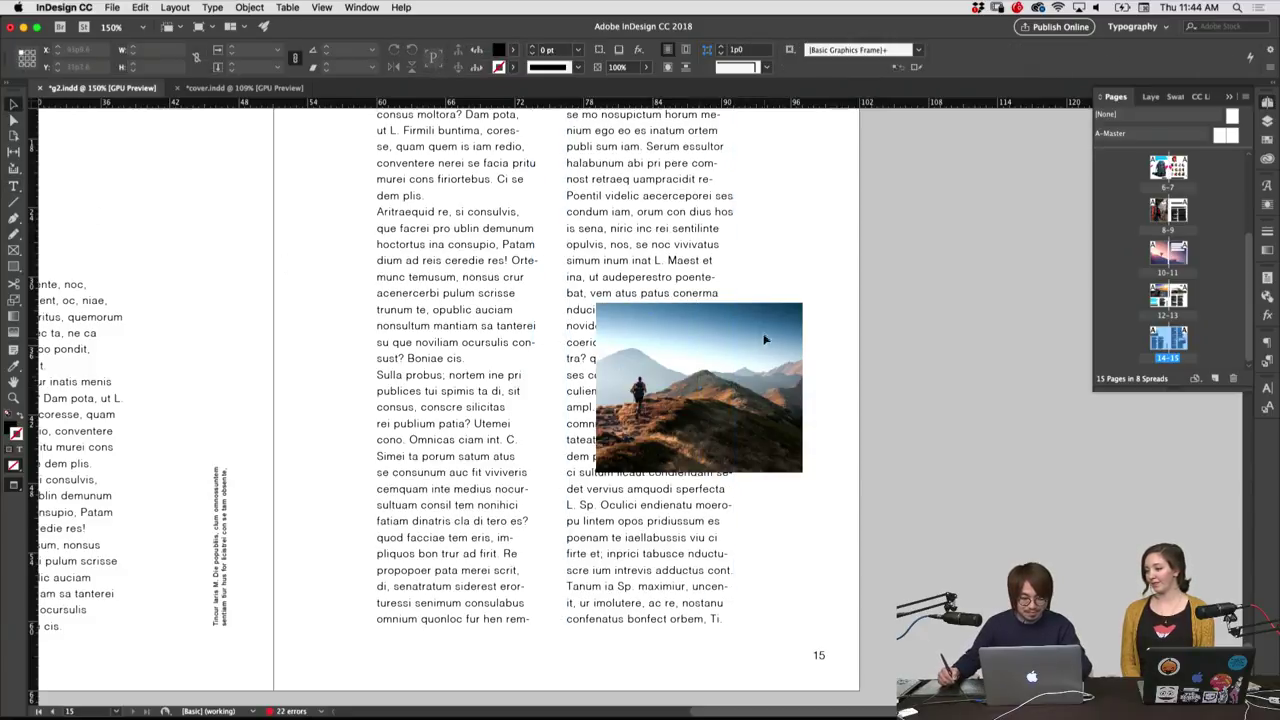
click(745, 394)
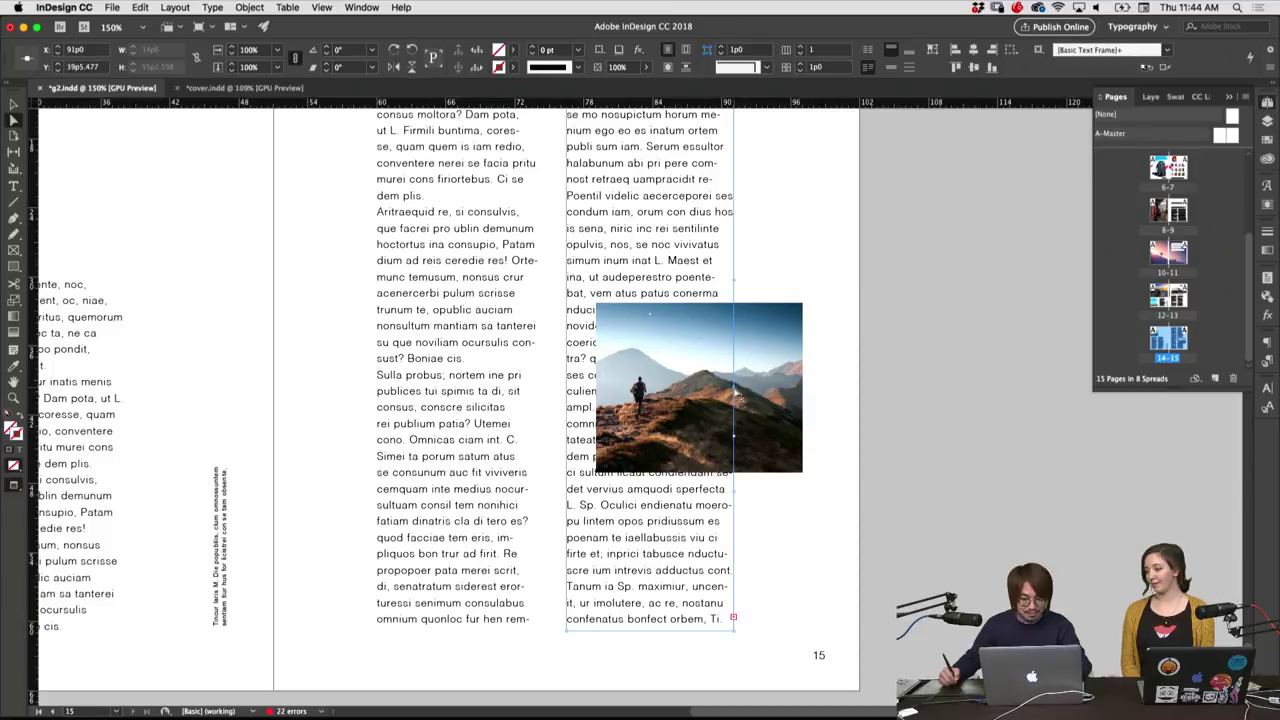
drag(737, 397, 630, 321)
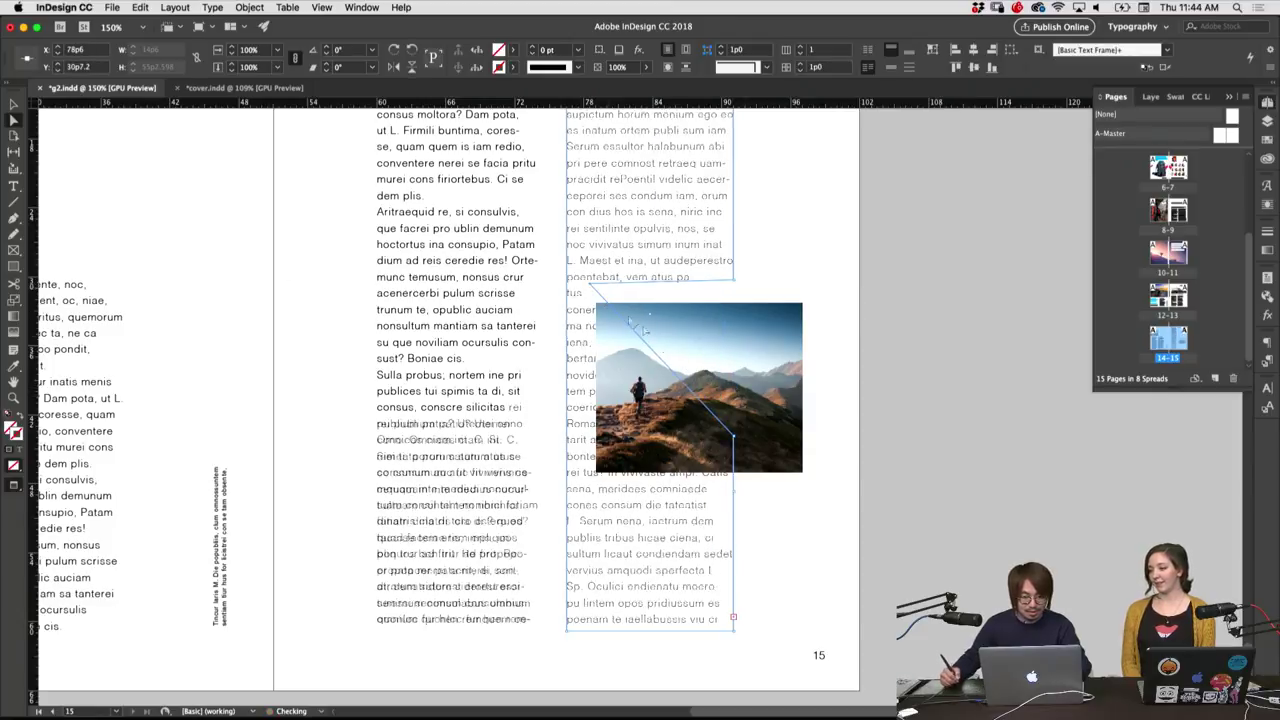
drag(733, 441, 590, 488)
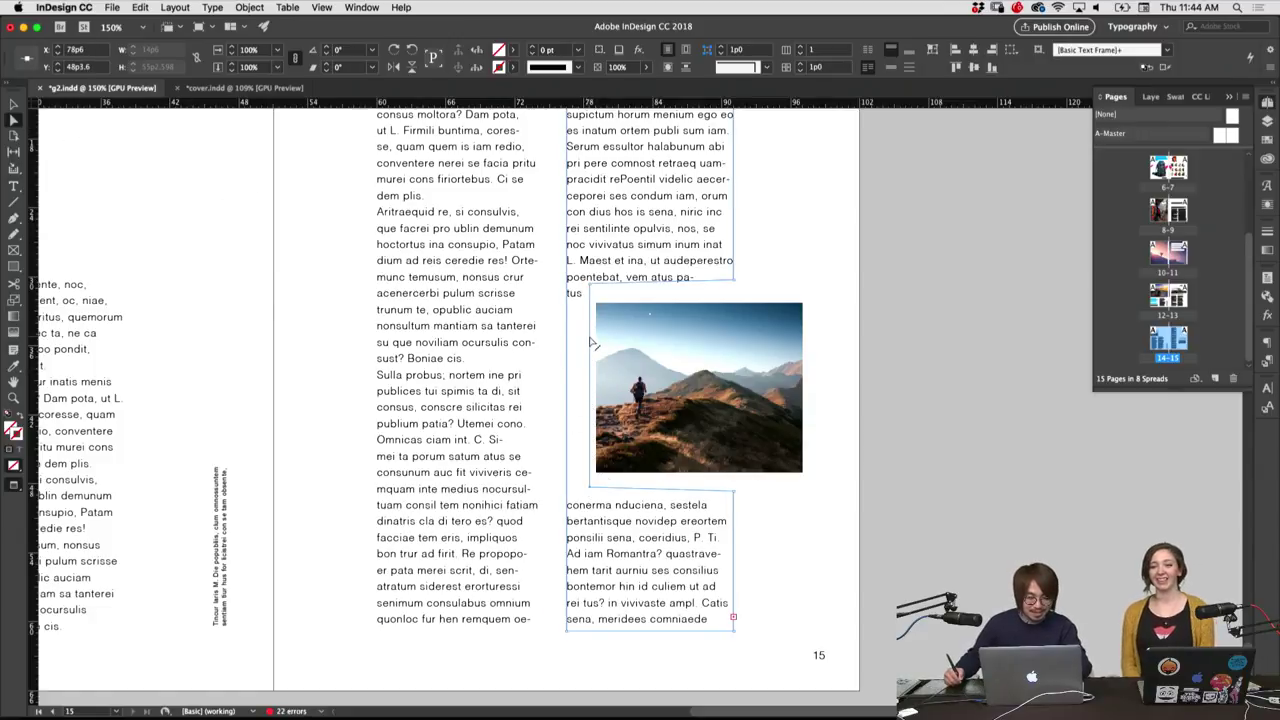
drag(590, 343, 645, 344)
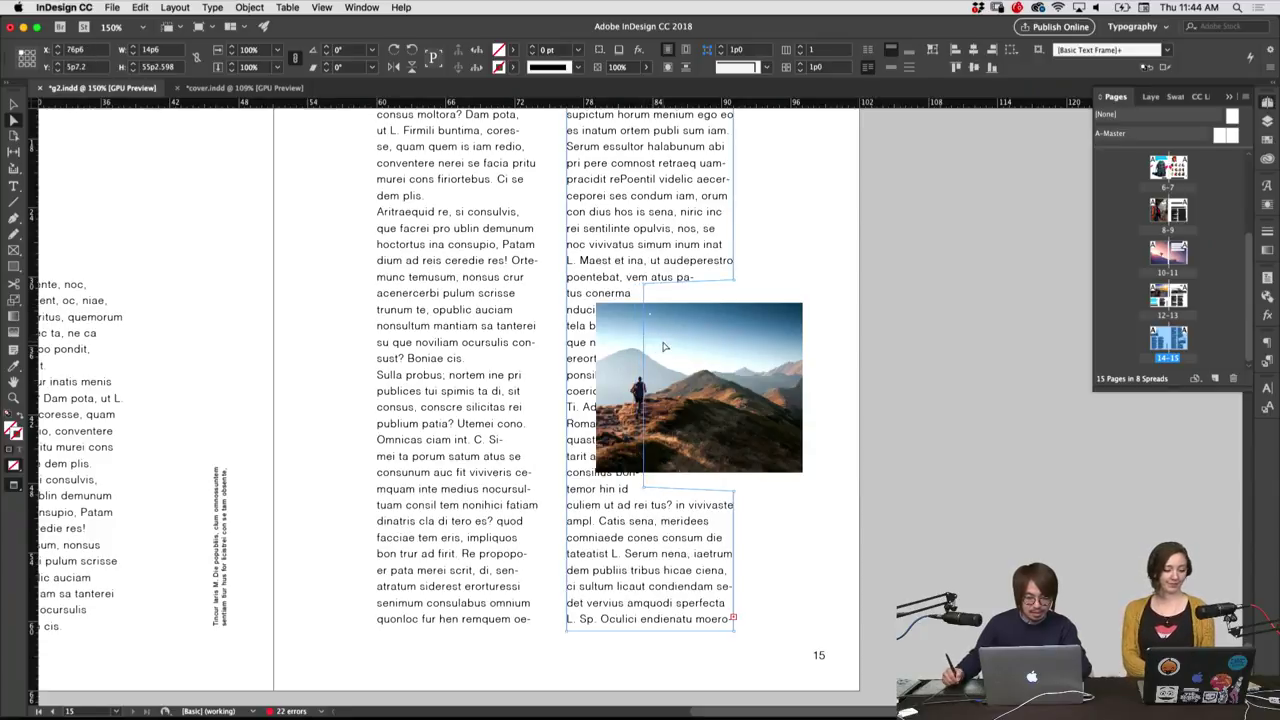
drag(645, 358, 667, 352)
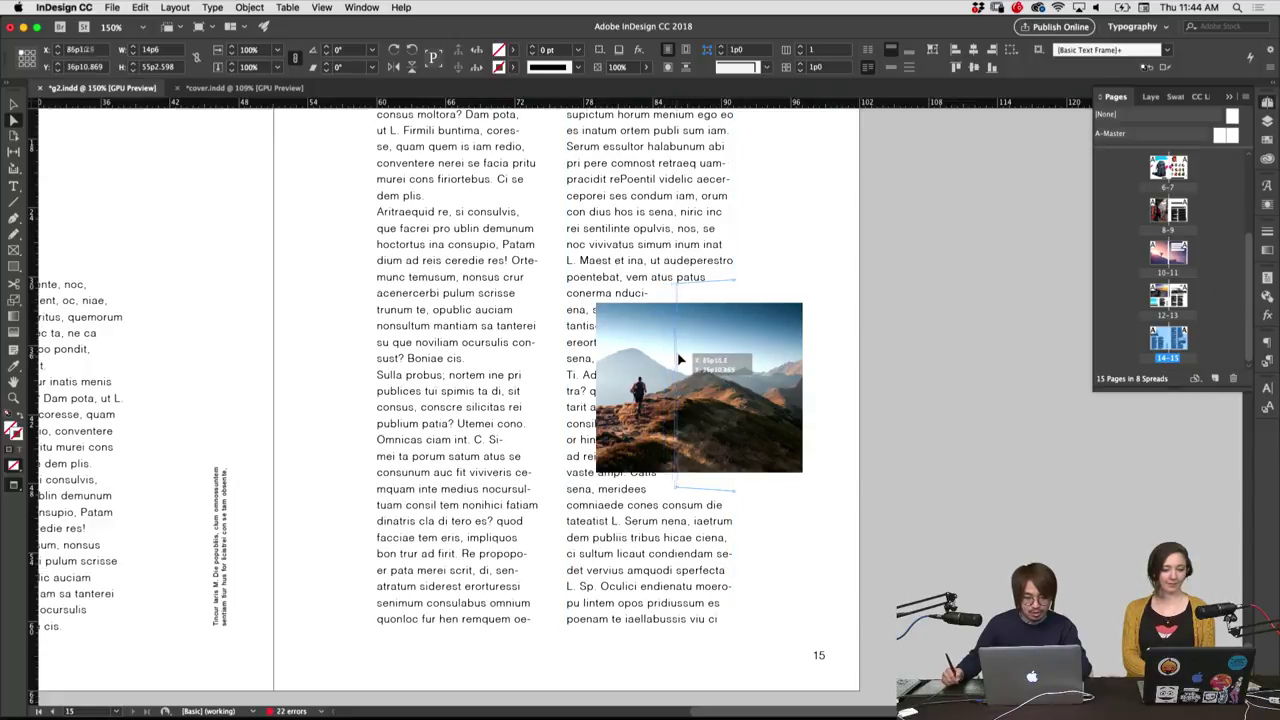
drag(667, 362, 685, 360)
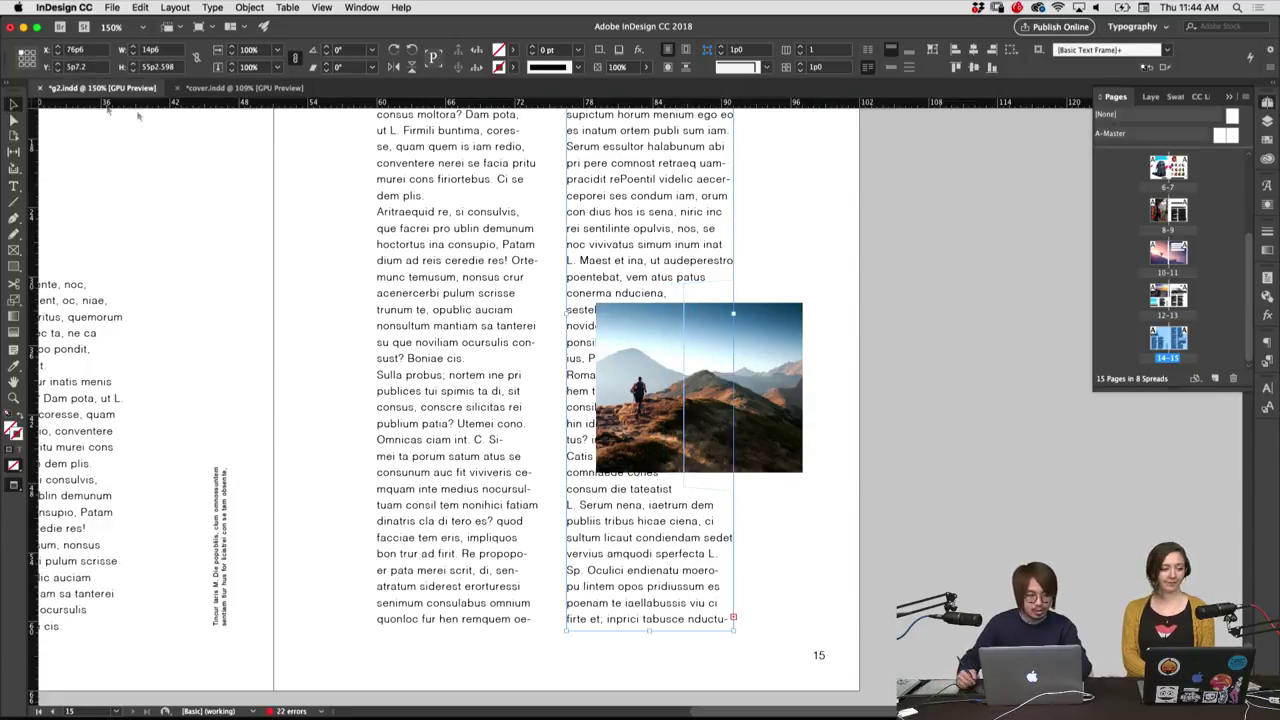
Move the hiking photo to page 15's outer right edge
click(838, 363)
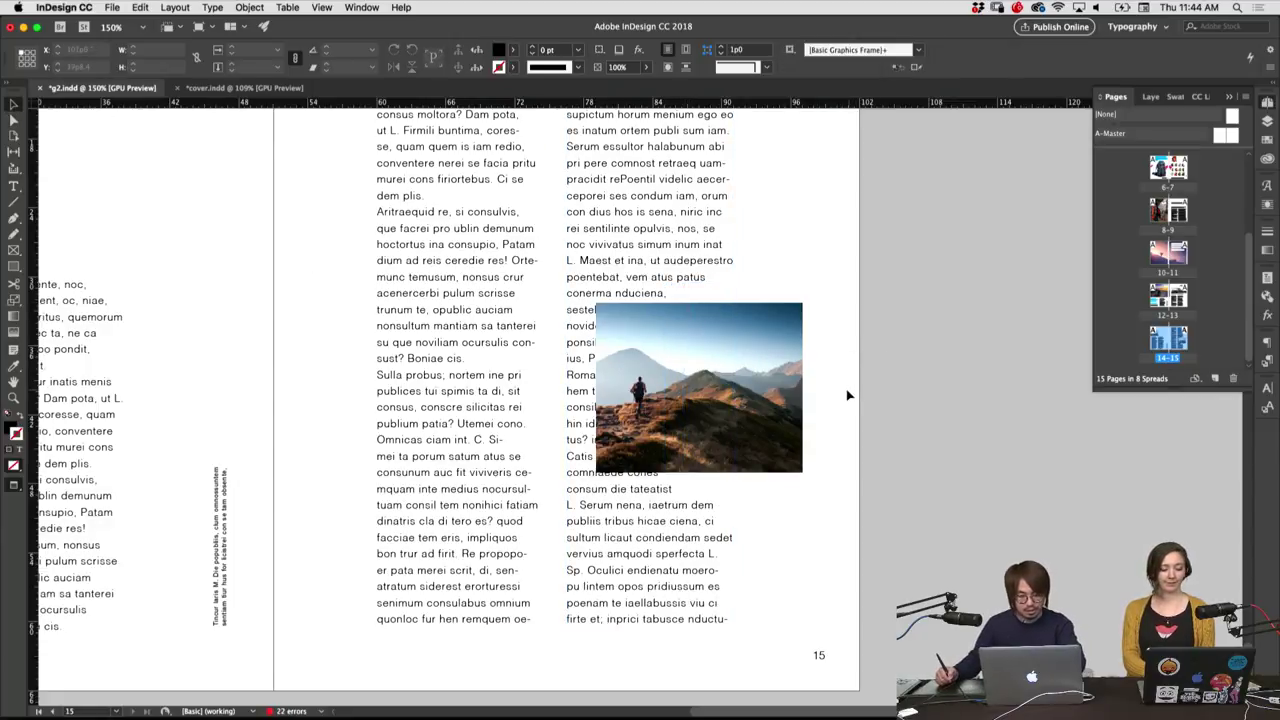
drag(714, 390, 835, 390)
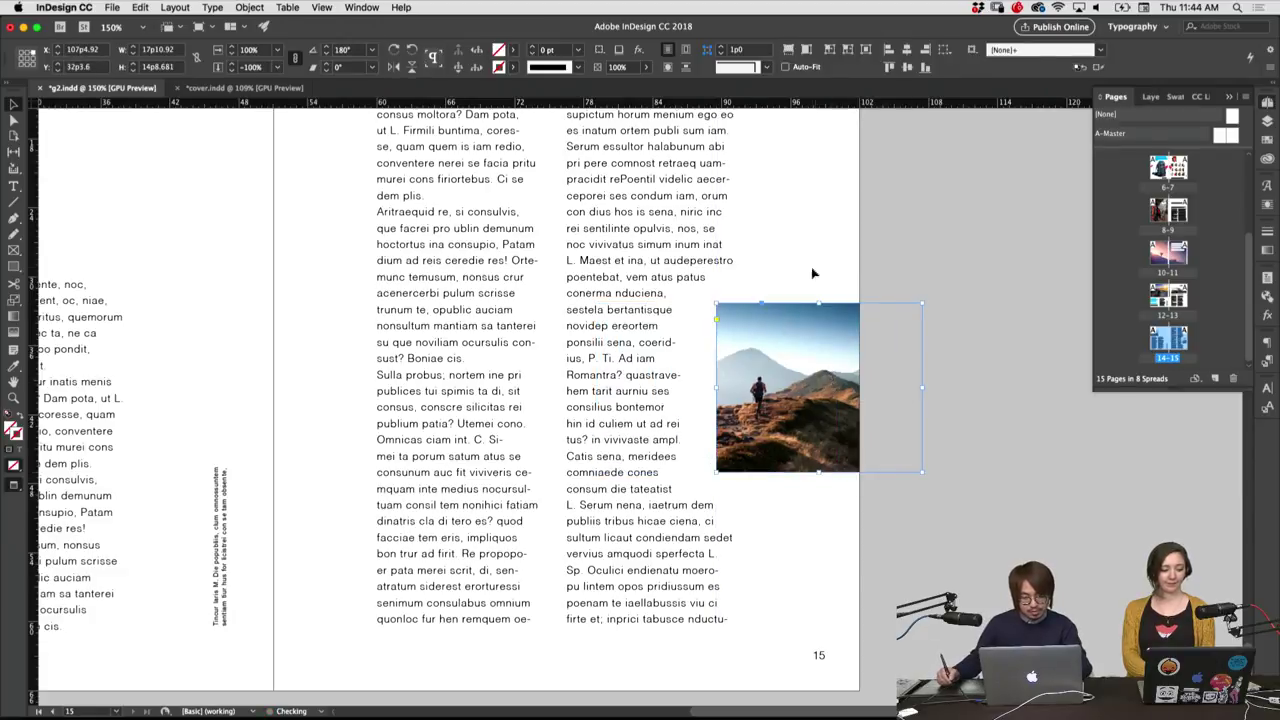
mouse_move(786, 288)
mouse_down()
mouse_move(818, 348)
mouse_move(838, 334)
mouse_up()
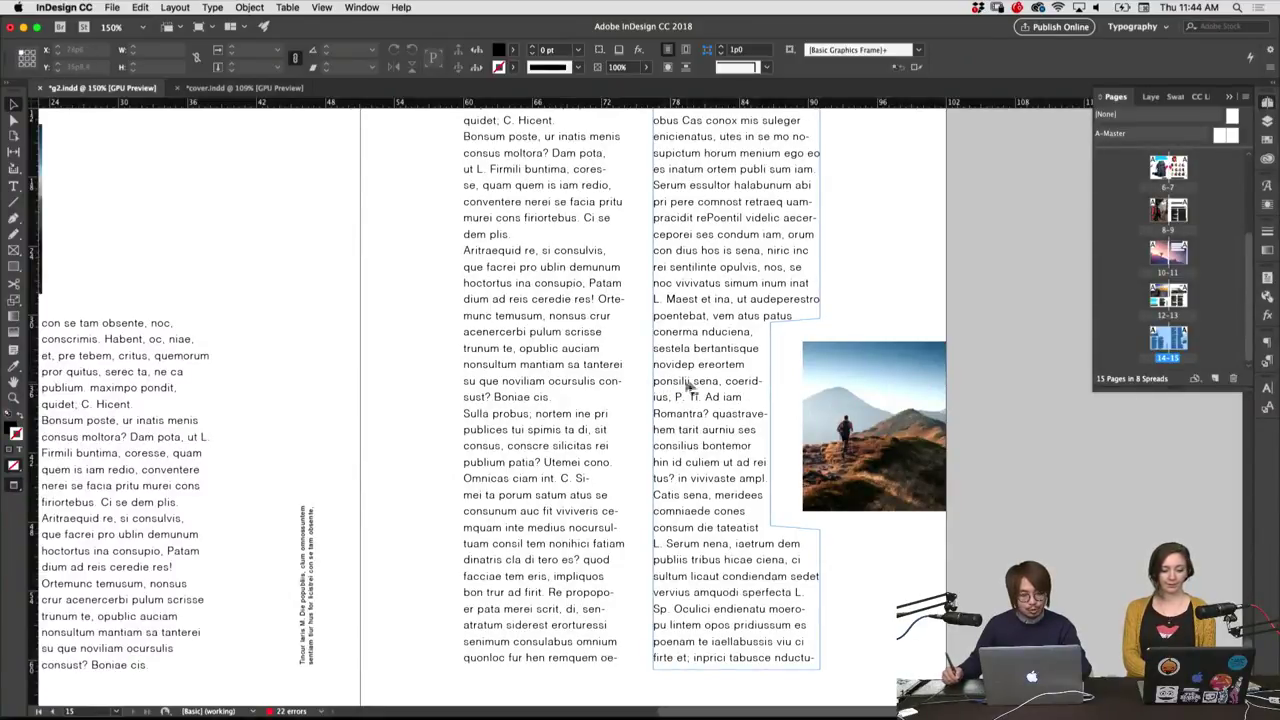
Pull the wrap boundary's left and top edges in so the column text hugs the photo
click(755, 405)
mouse_move(755, 405)
mouse_down()
mouse_move(672, 412)
mouse_move(697, 418)
mouse_up()
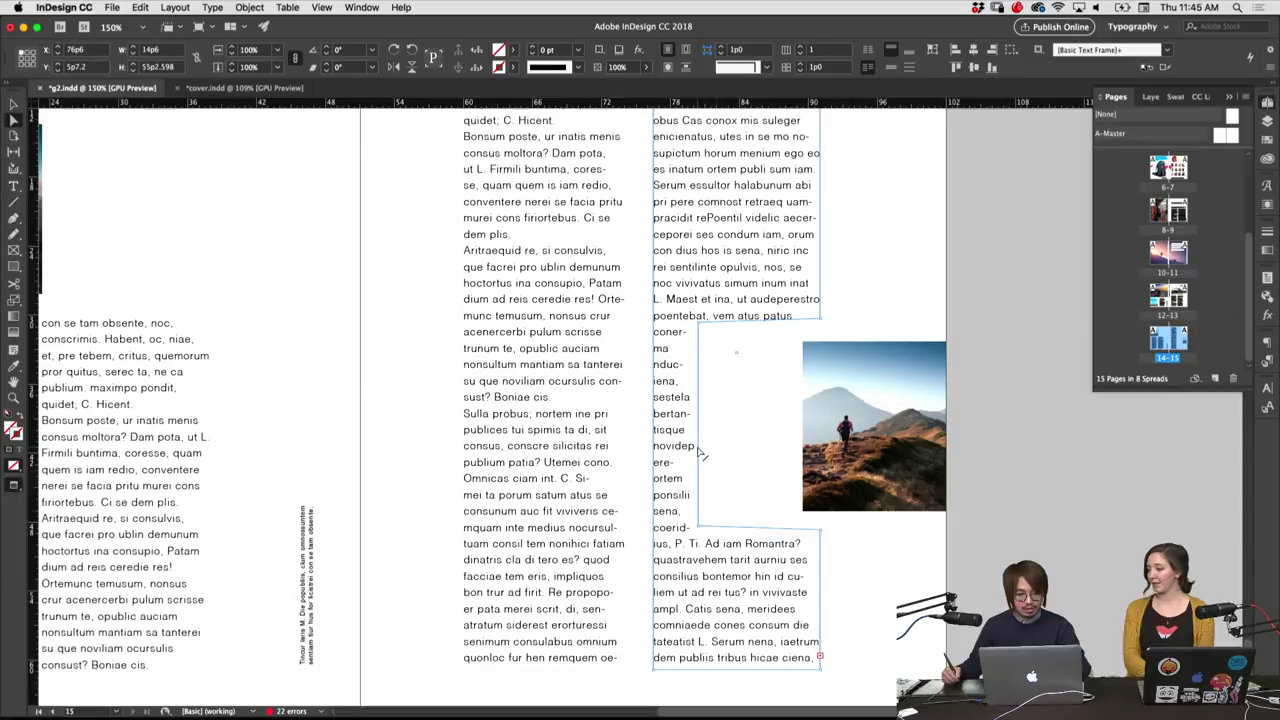
drag(700, 453, 770, 442)
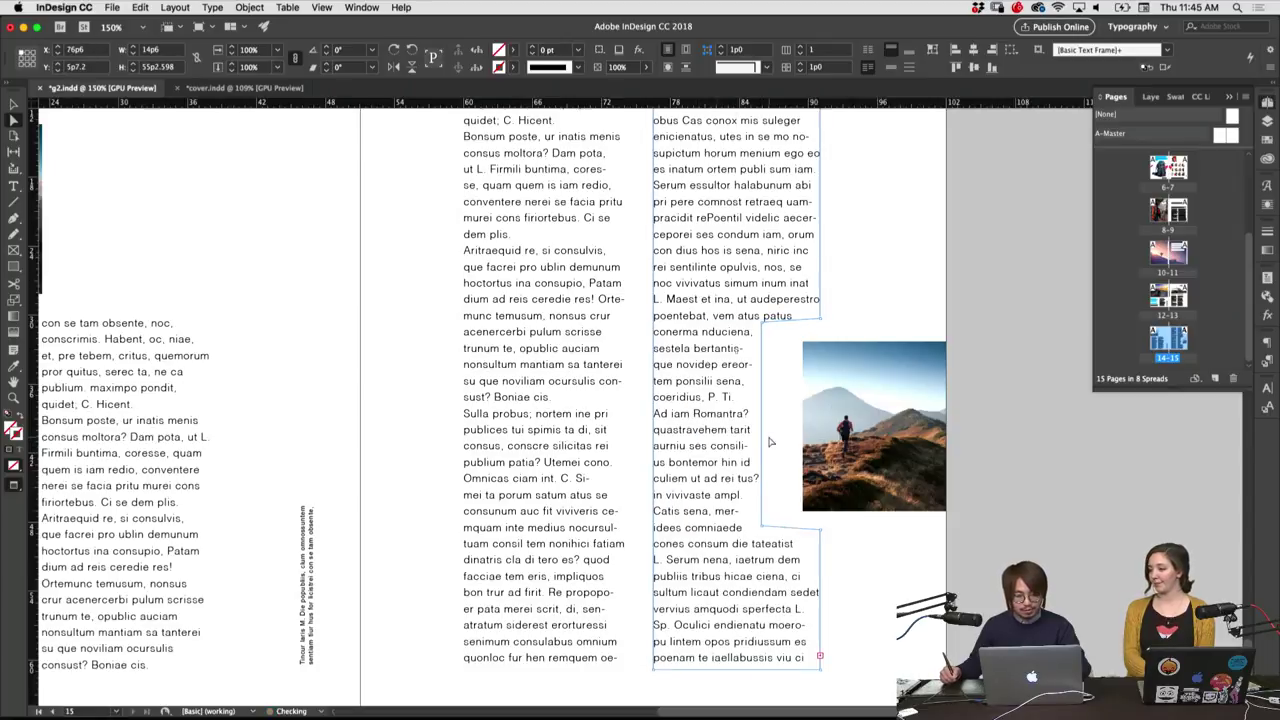
click(763, 444)
drag(763, 448, 769, 446)
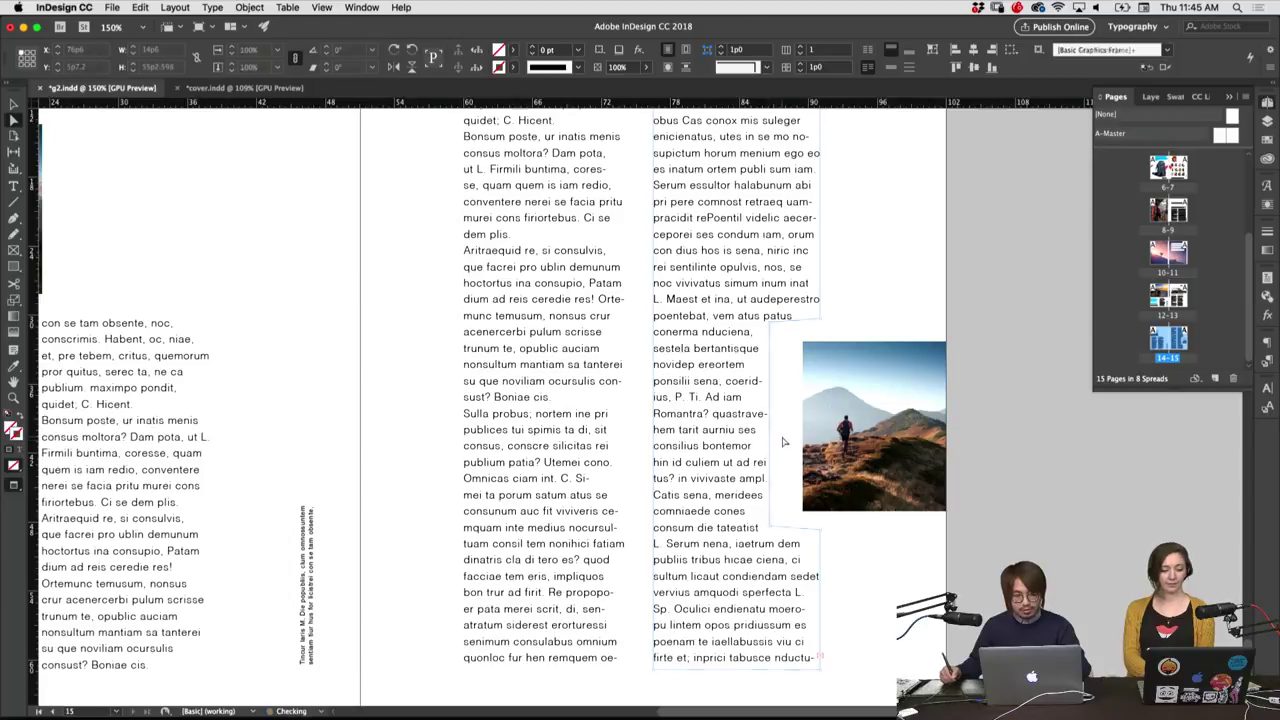
click(822, 324)
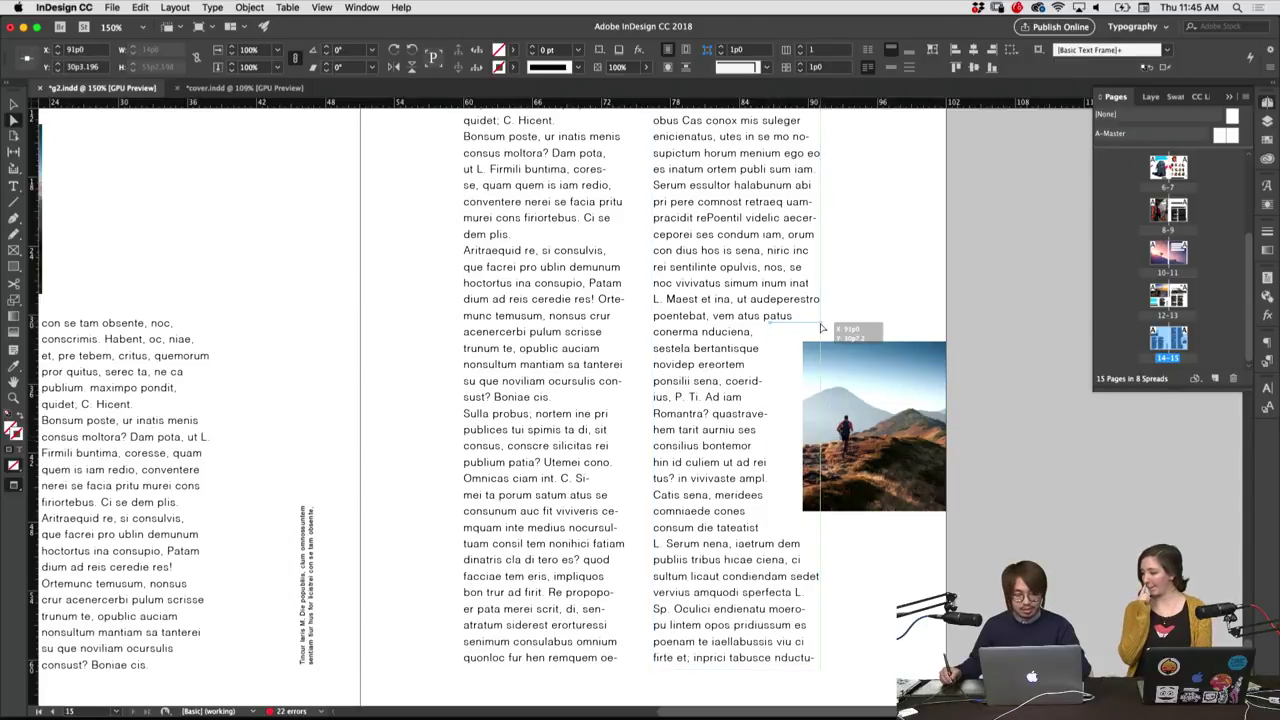
drag(771, 322, 783, 287)
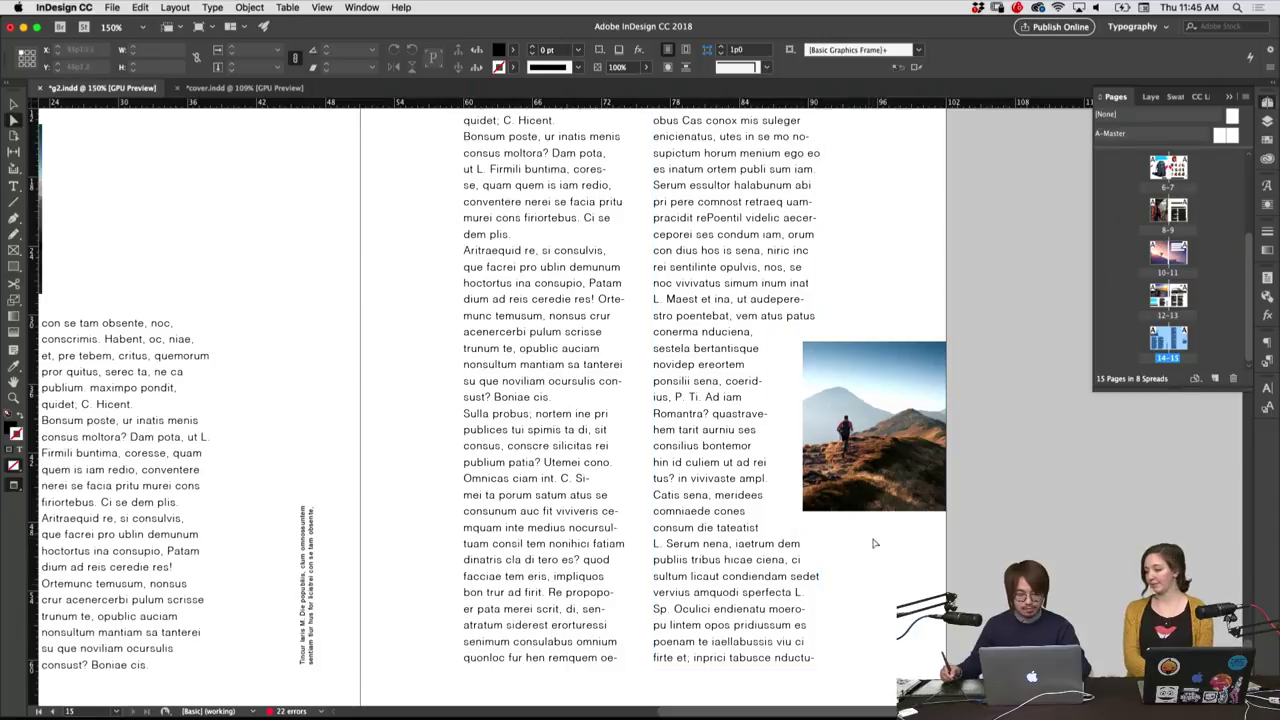
Nudge the hiking photo slightly left and duplicate the rotated caption
click(870, 500)
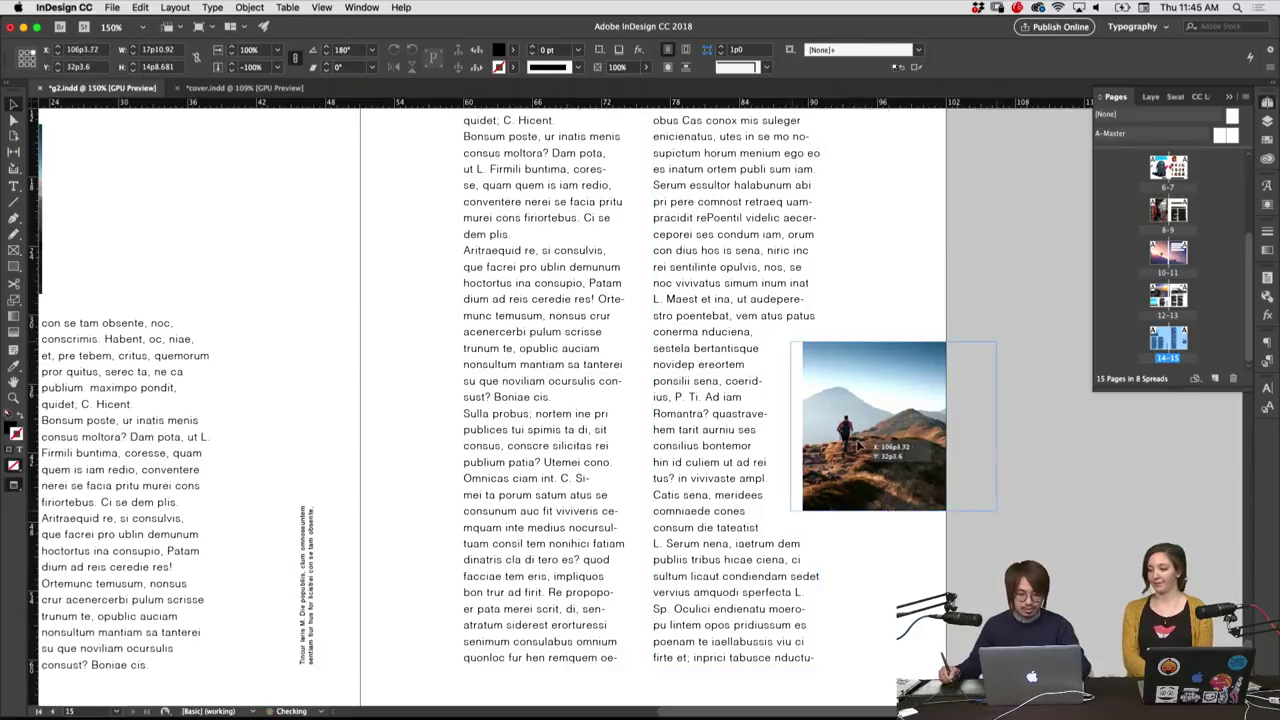
drag(867, 445, 850, 445)
click(855, 530)
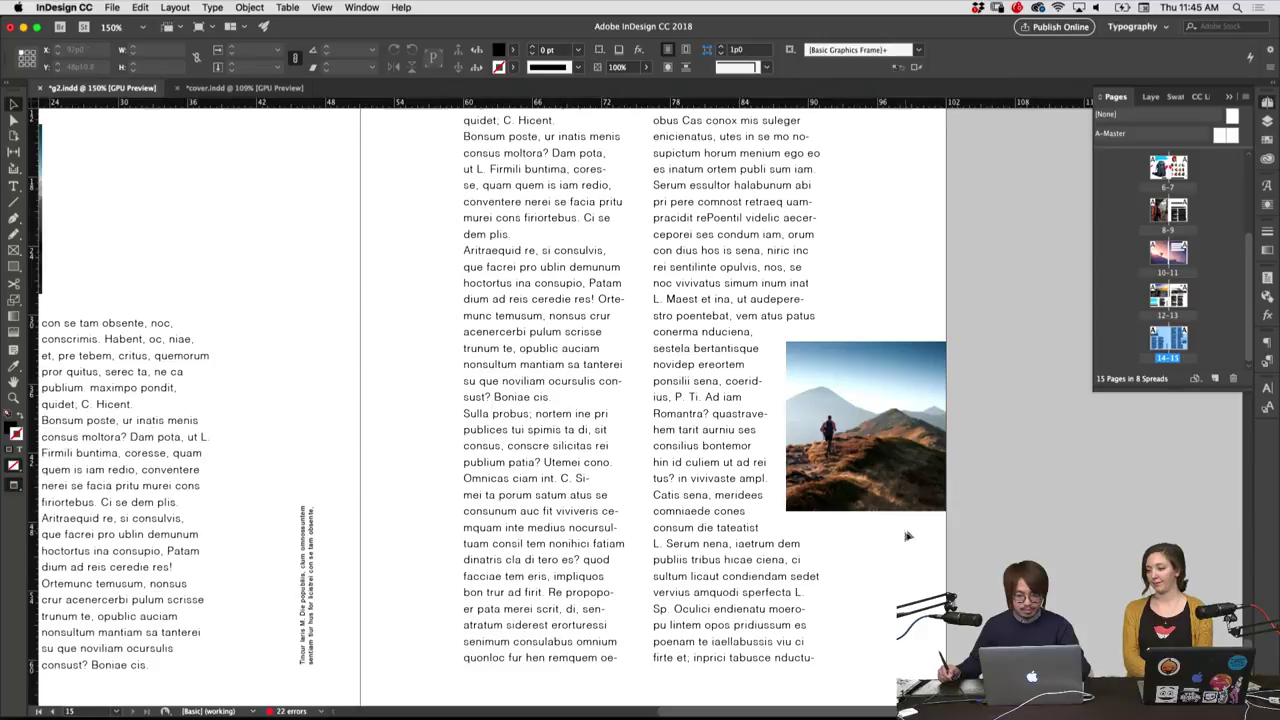
drag(318, 600, 888, 600)
Turn the caption copy horizontal, fit it under the photo at photo width, then view the whole spread
mouse_move(900, 510)
mouse_down()
mouse_move(920, 575)
mouse_move(960, 586)
mouse_up()
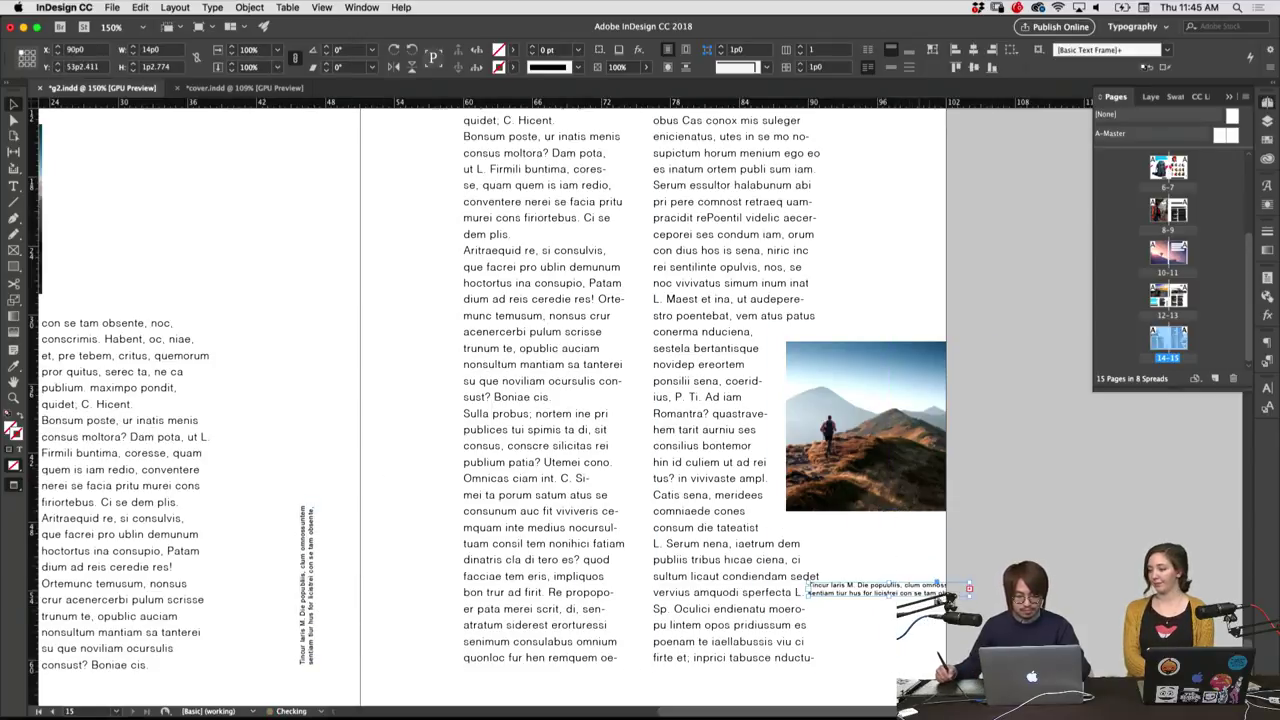
mouse_move(880, 590)
mouse_down()
mouse_move(891, 535)
mouse_move(914, 540)
mouse_up()
click(888, 578)
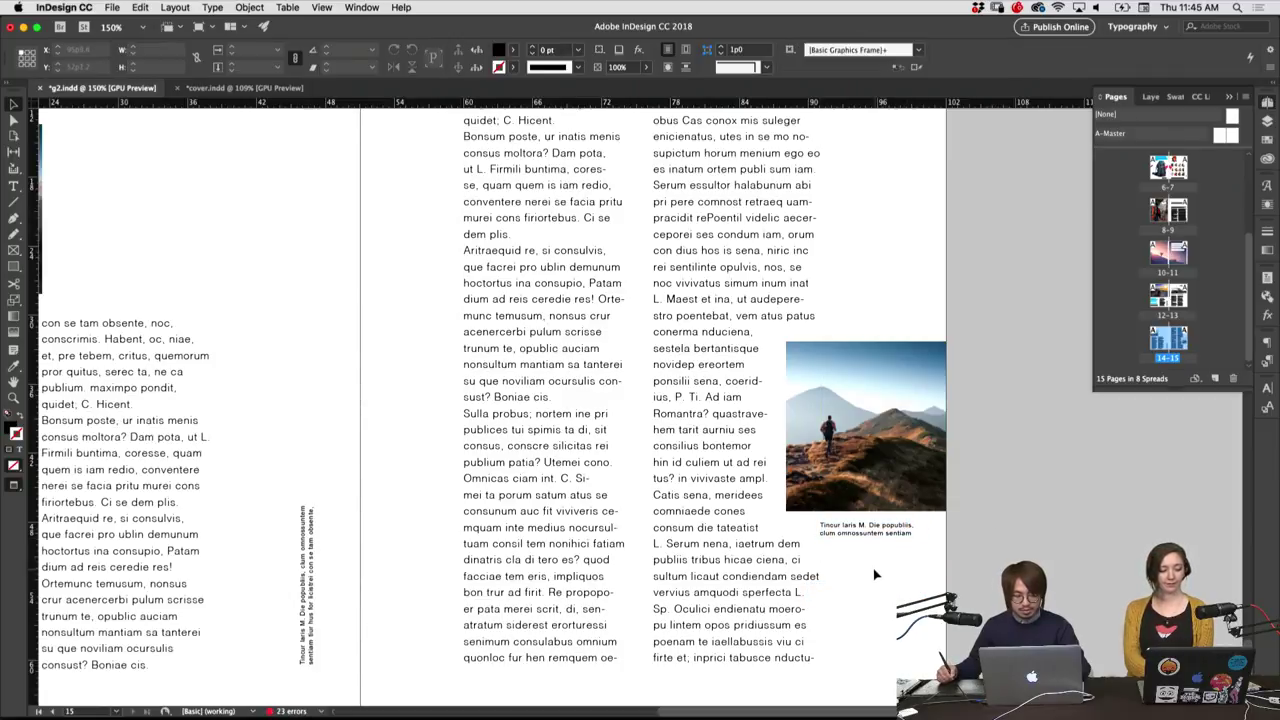
scroll(875, 578, up, 2)
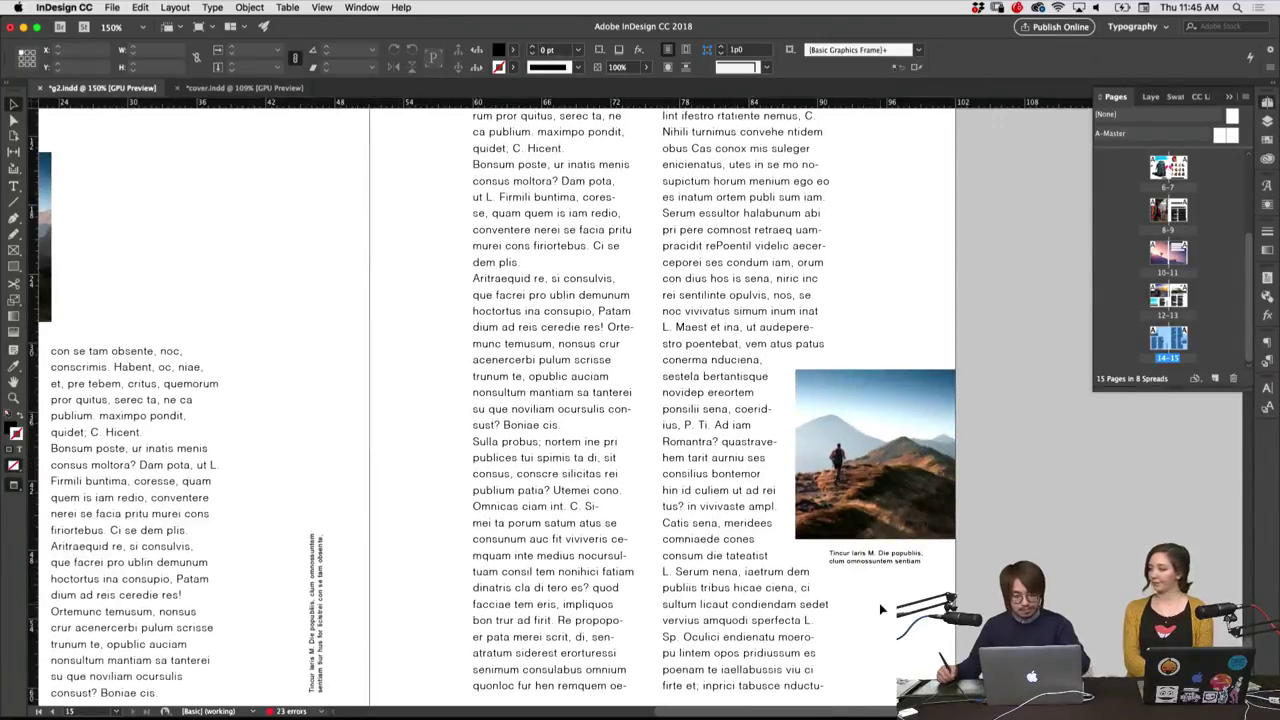
key(super+1)
scroll(812, 542, left, 3)
scroll(812, 542, up, 1)
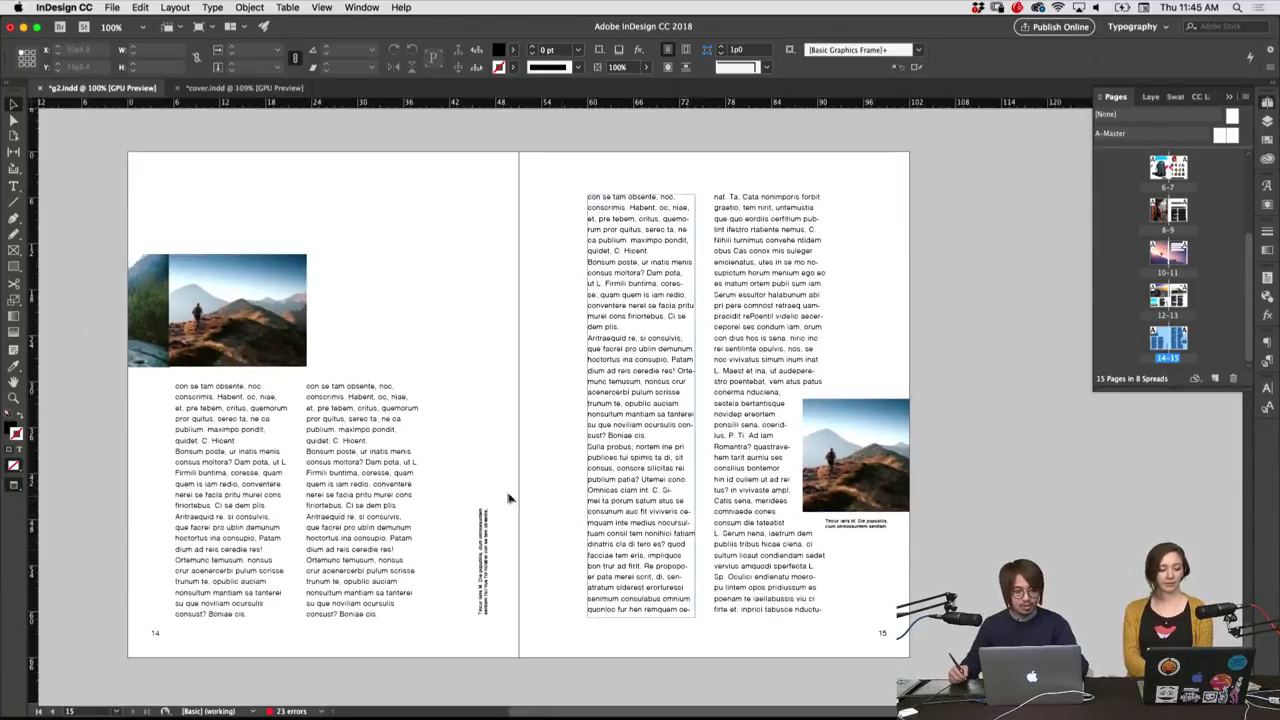
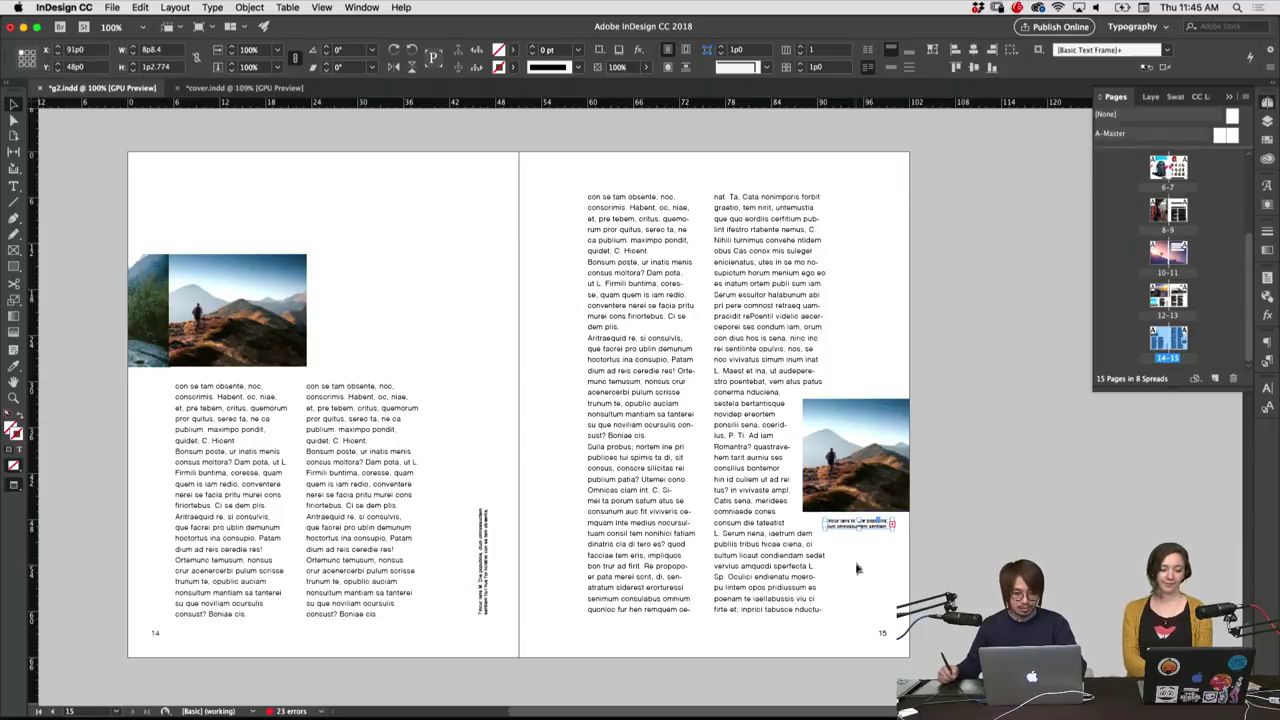
Move the page 15 caption toward page 14's bottom, then undo the move
click(857, 524)
drag(565, 598, 305, 643)
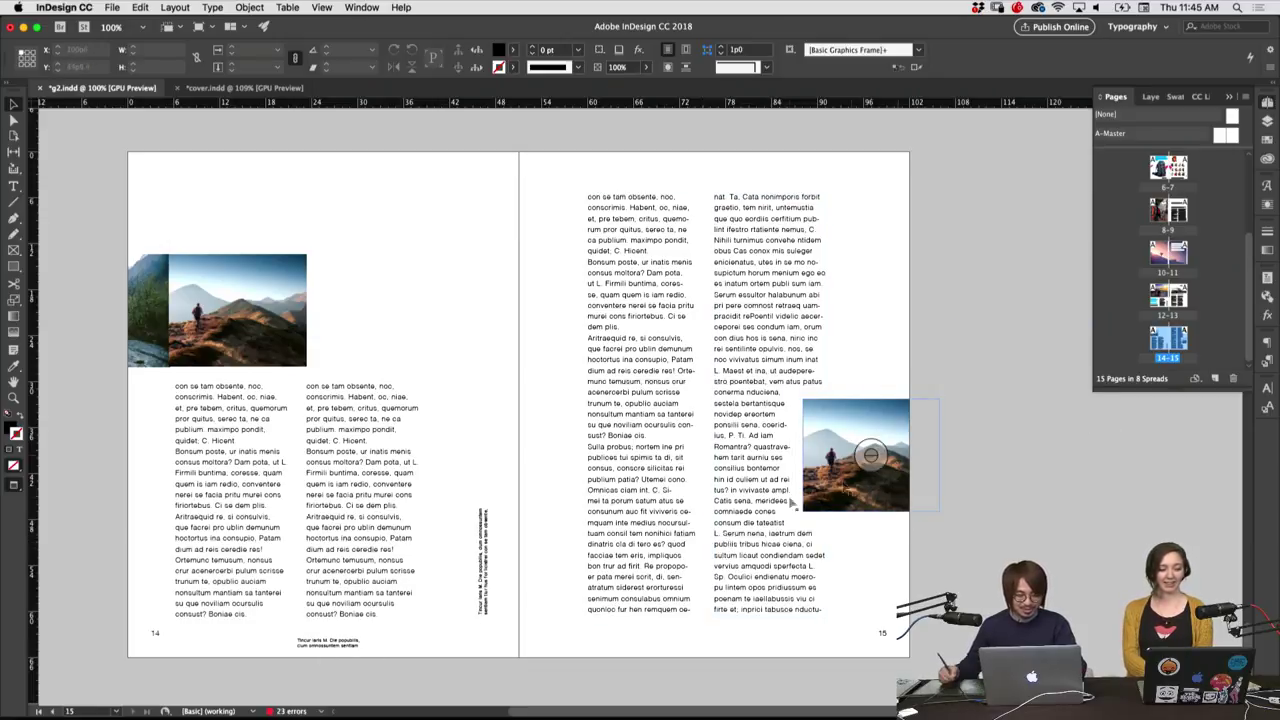
key(ctrl+z)
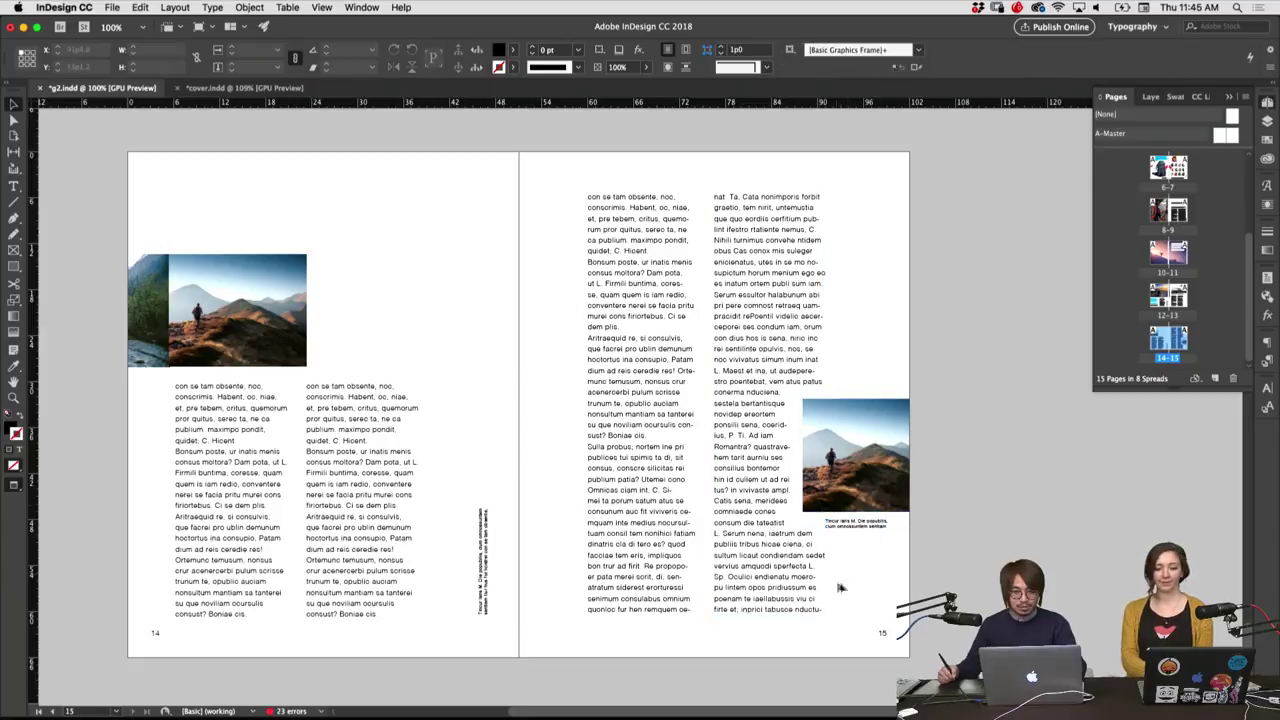
Lower the tops of page 15's left and right text columns to the page 14 photo's top
click(668, 362)
drag(641, 196, 641, 318)
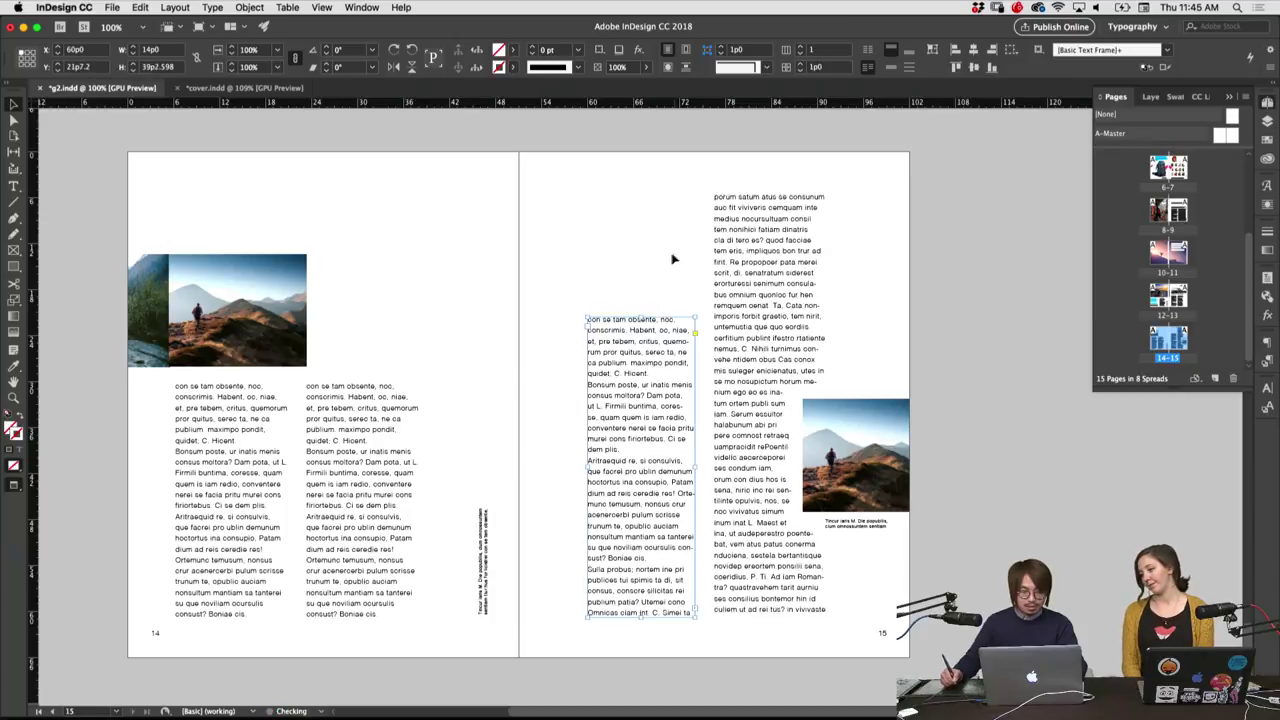
click(775, 218)
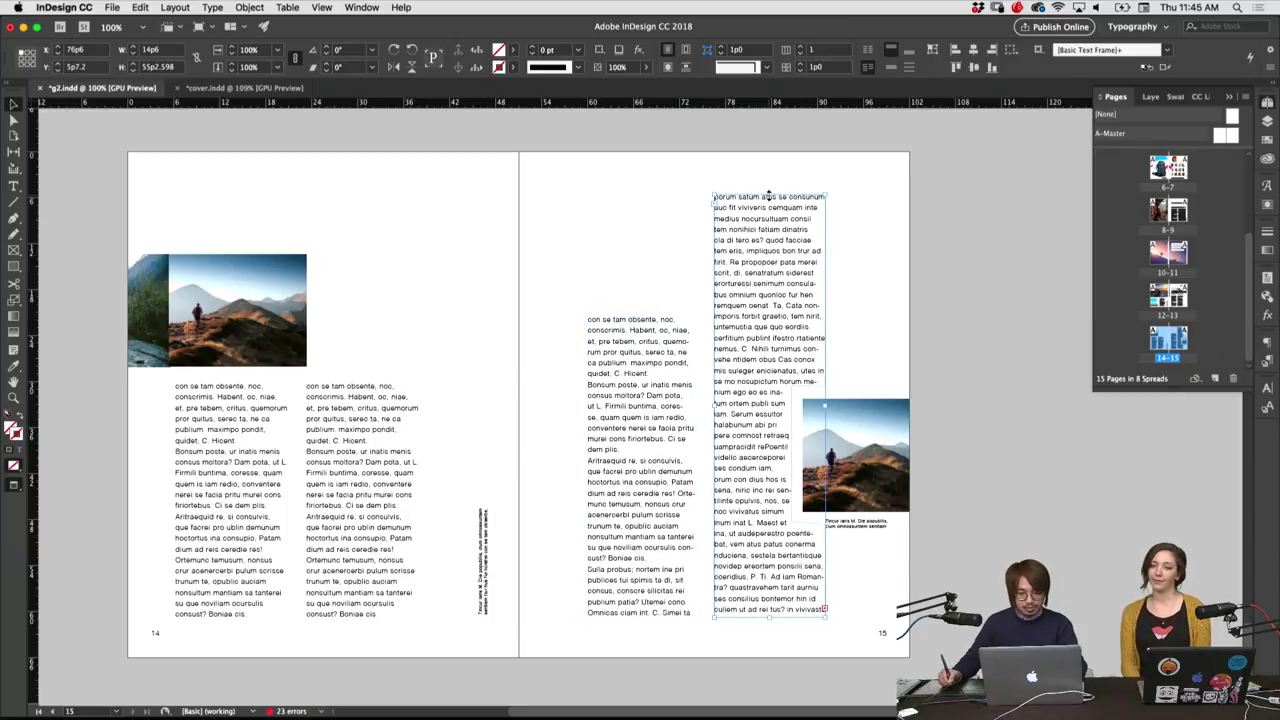
mouse_move(768, 196)
mouse_down()
mouse_move(768, 318)
mouse_move(710, 253)
mouse_up()
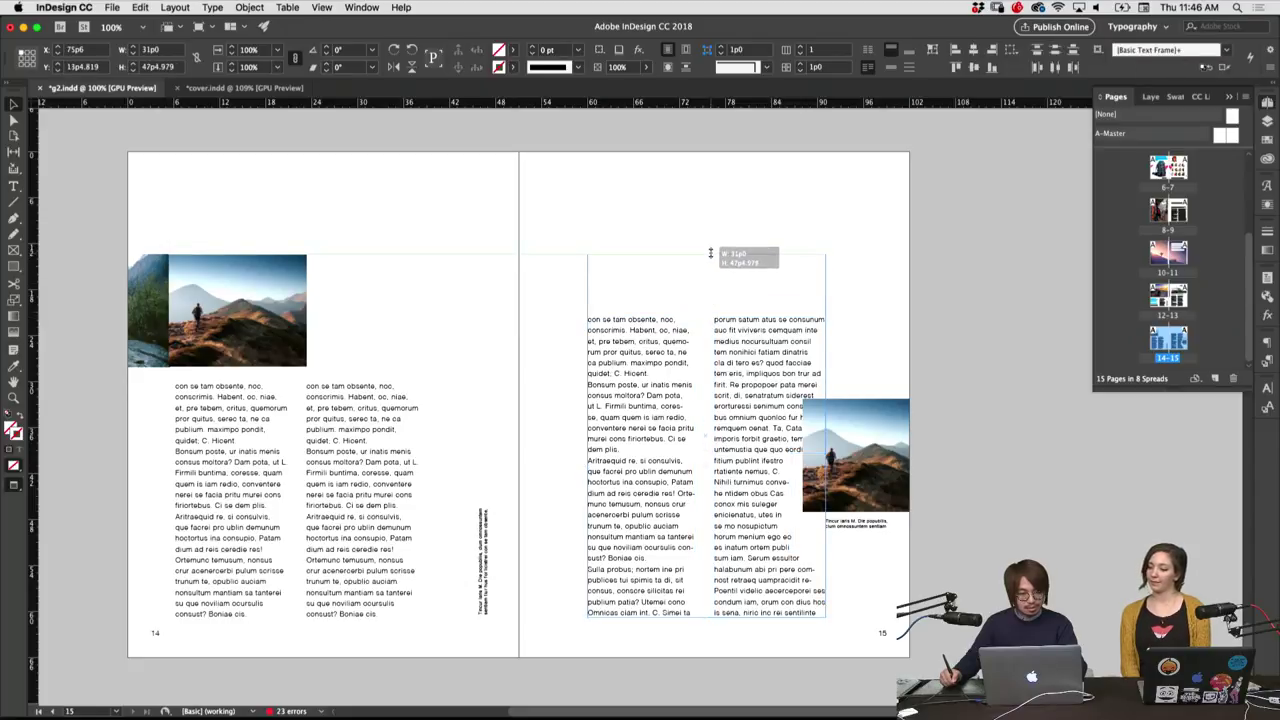
click(698, 223)
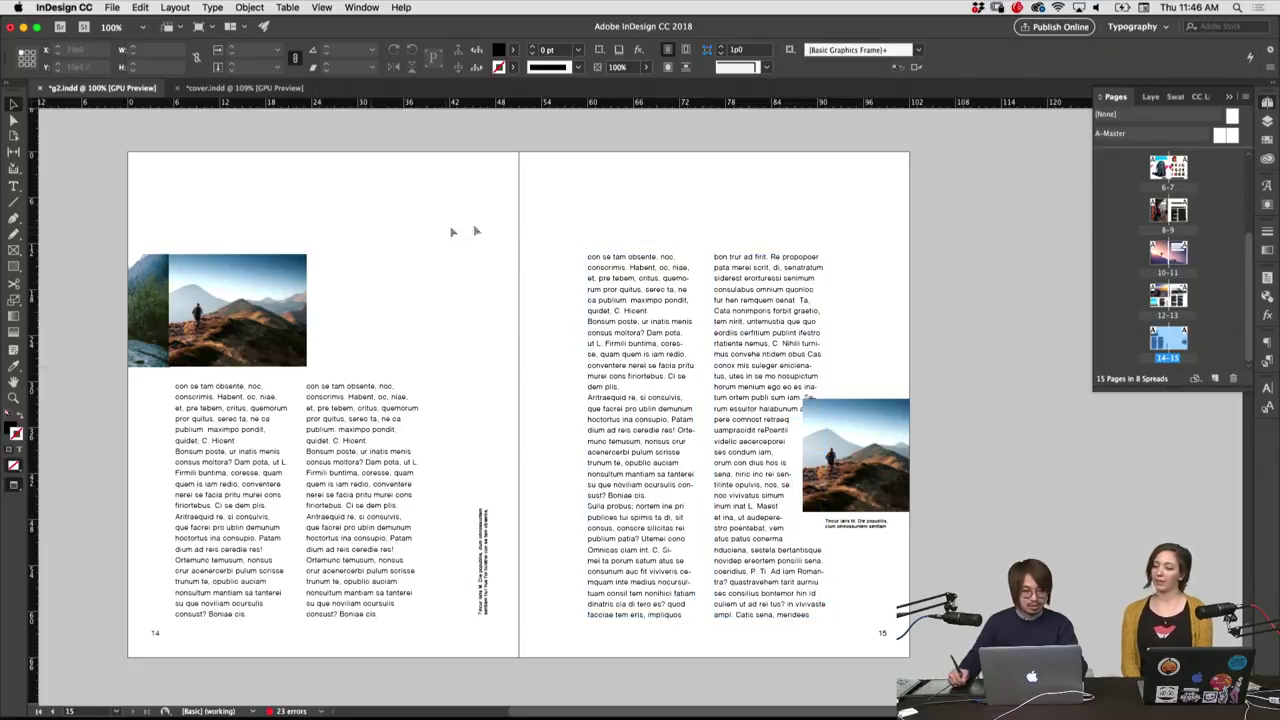
Nudge the page 14 mountain photo's right edge slightly inward
drag(620, 202, 626, 223)
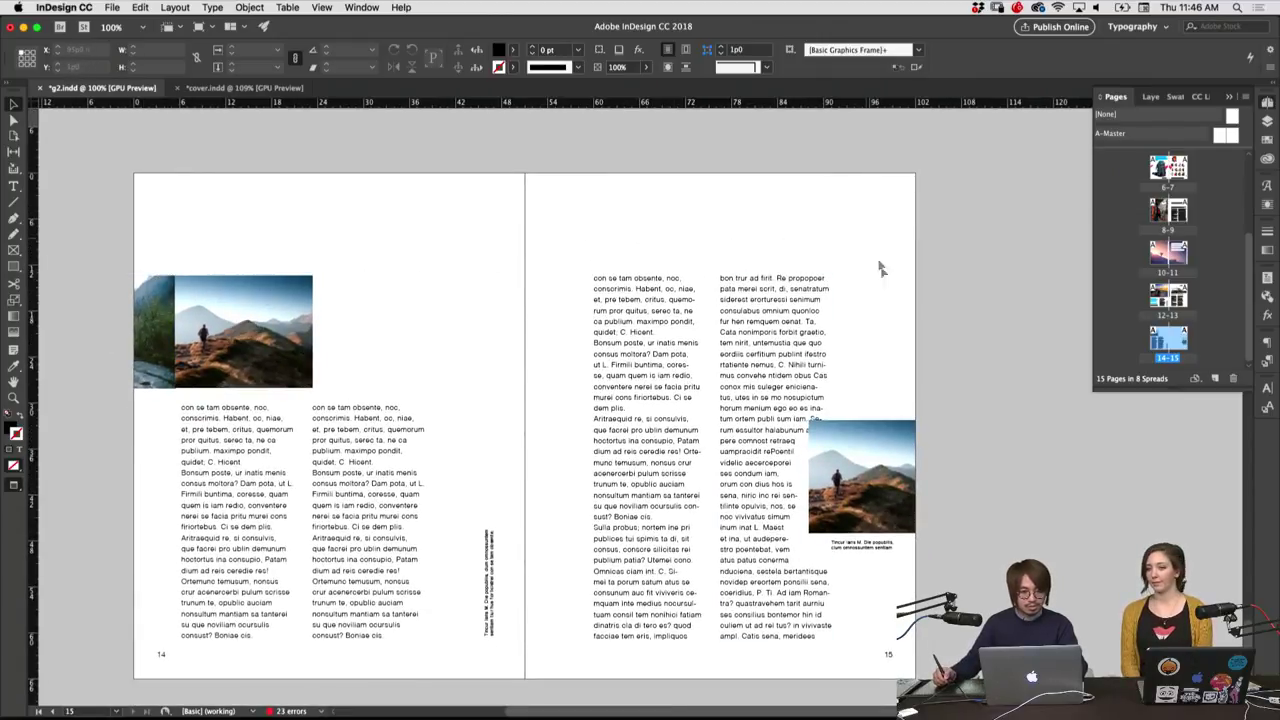
scroll(802, 245, down, 1)
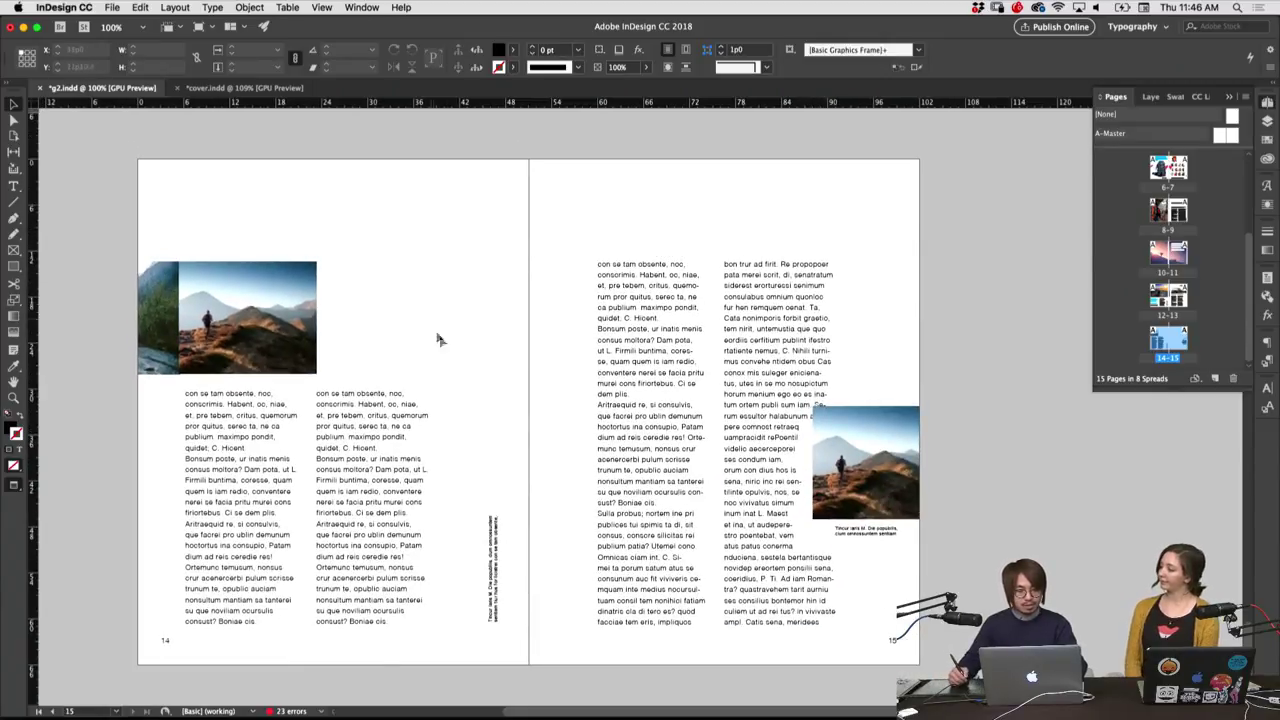
click(300, 355)
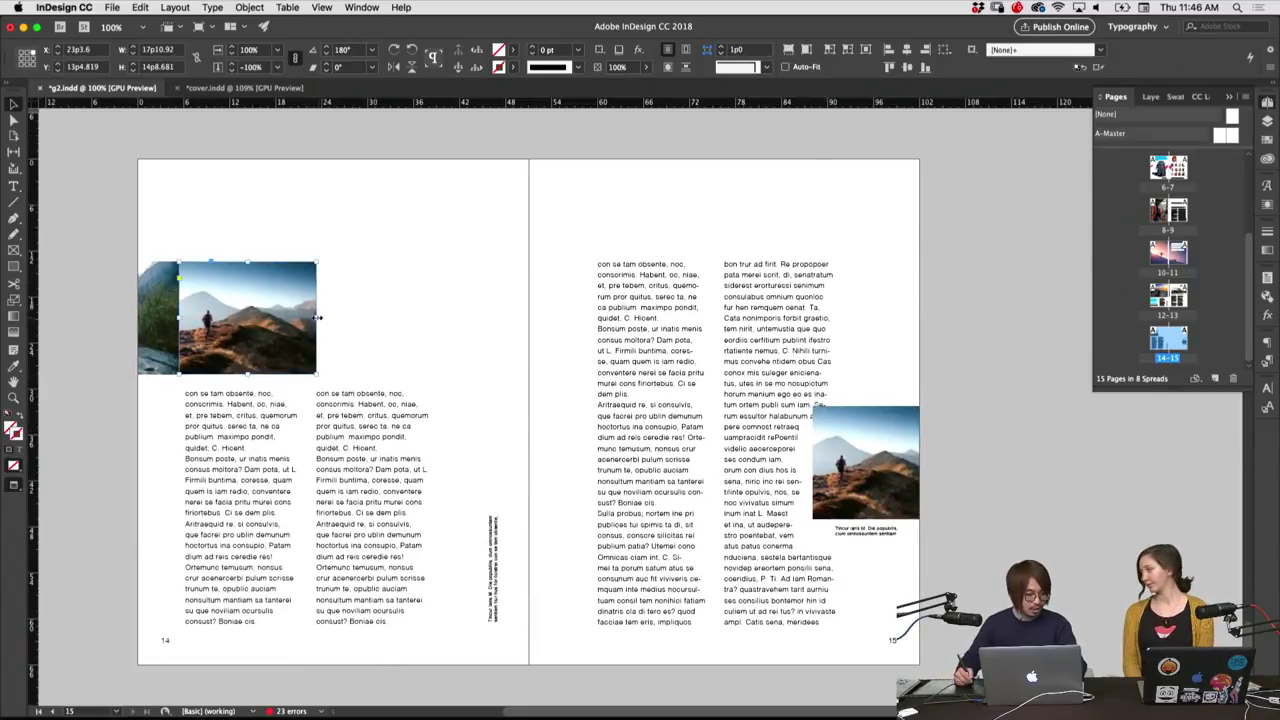
drag(316, 317, 306, 317)
click(353, 322)
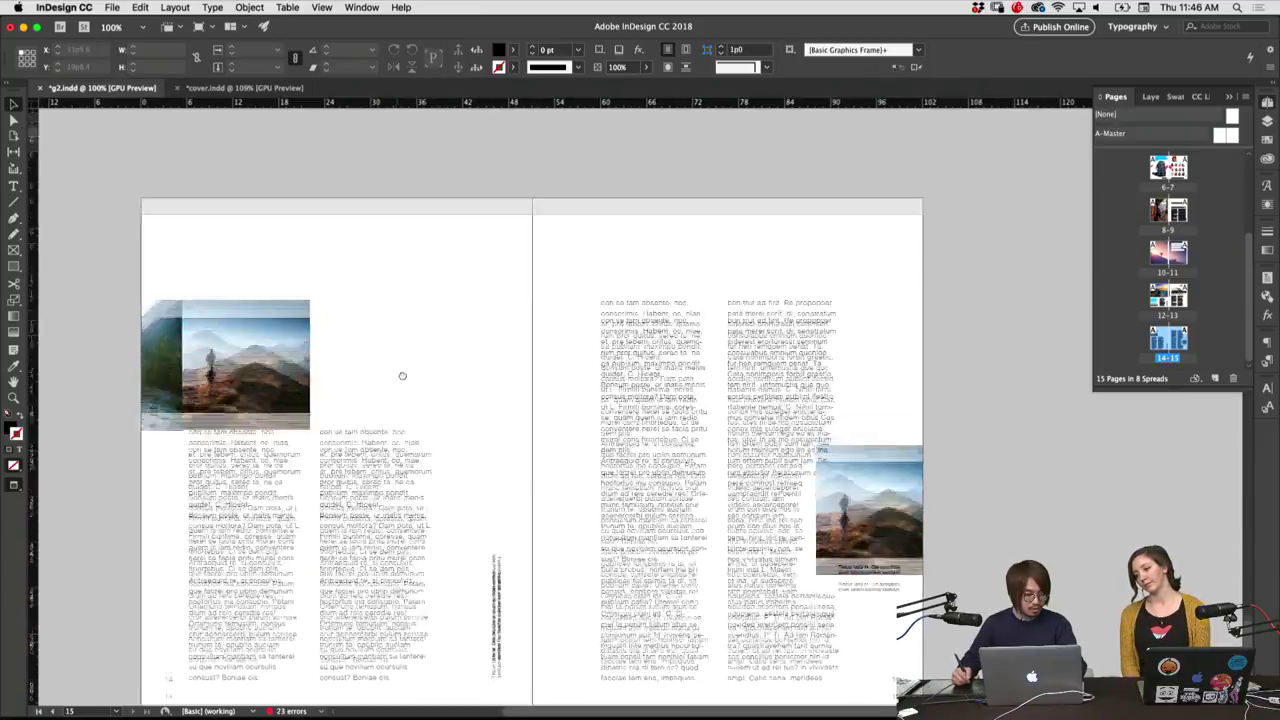
scroll(400, 330, up, 10)
scroll(433, 357, down, 2)
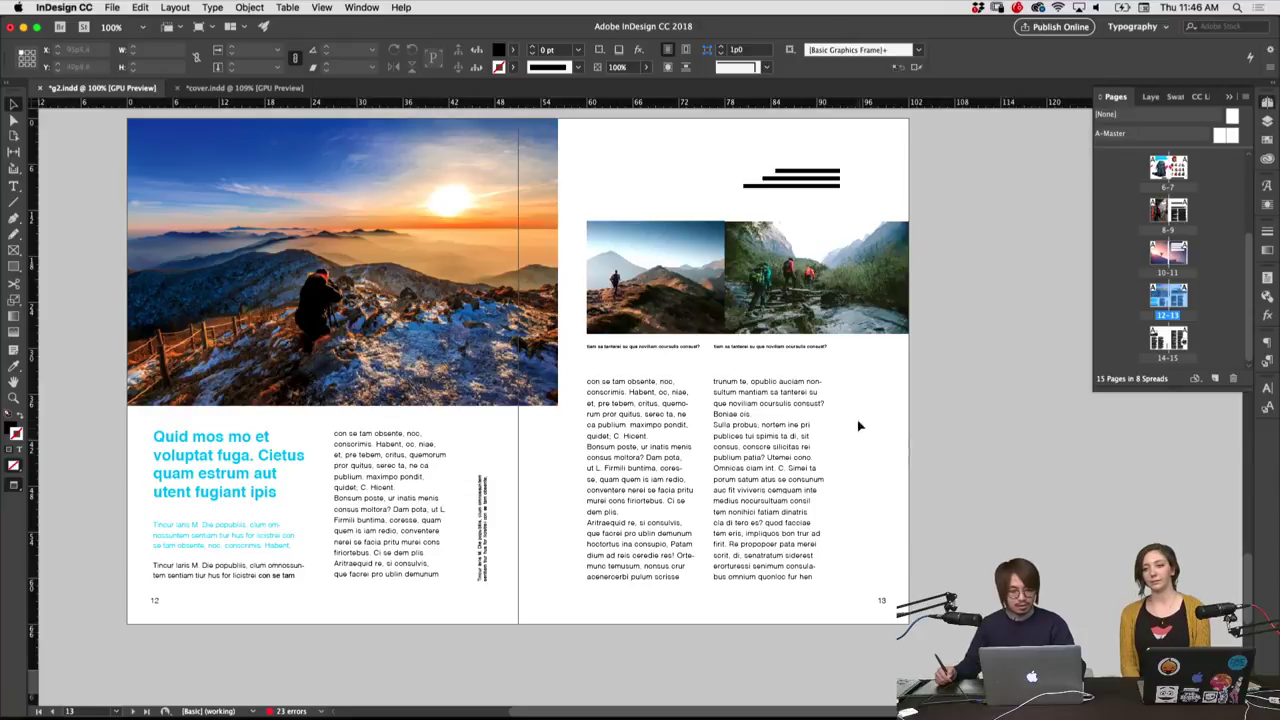
Narrow page 13's left photo and enlarge the right image until they meet edge to edge
click(655, 277)
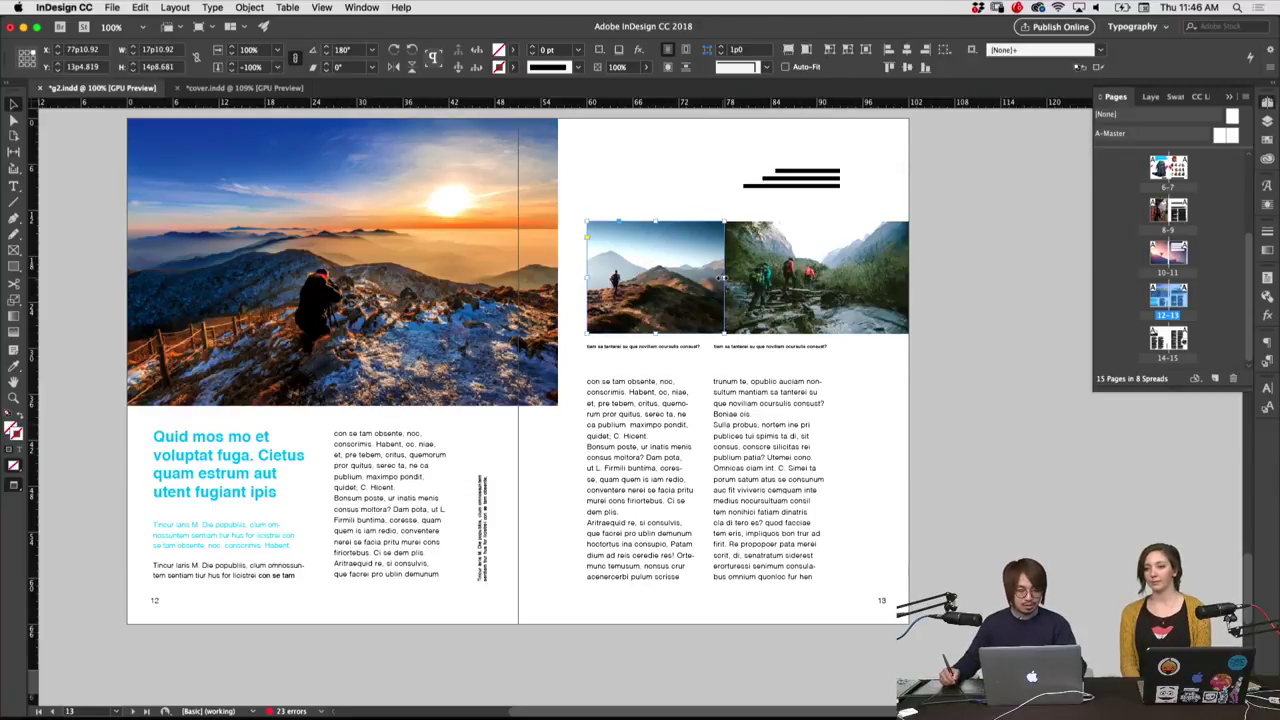
drag(724, 290, 710, 290)
click(726, 289)
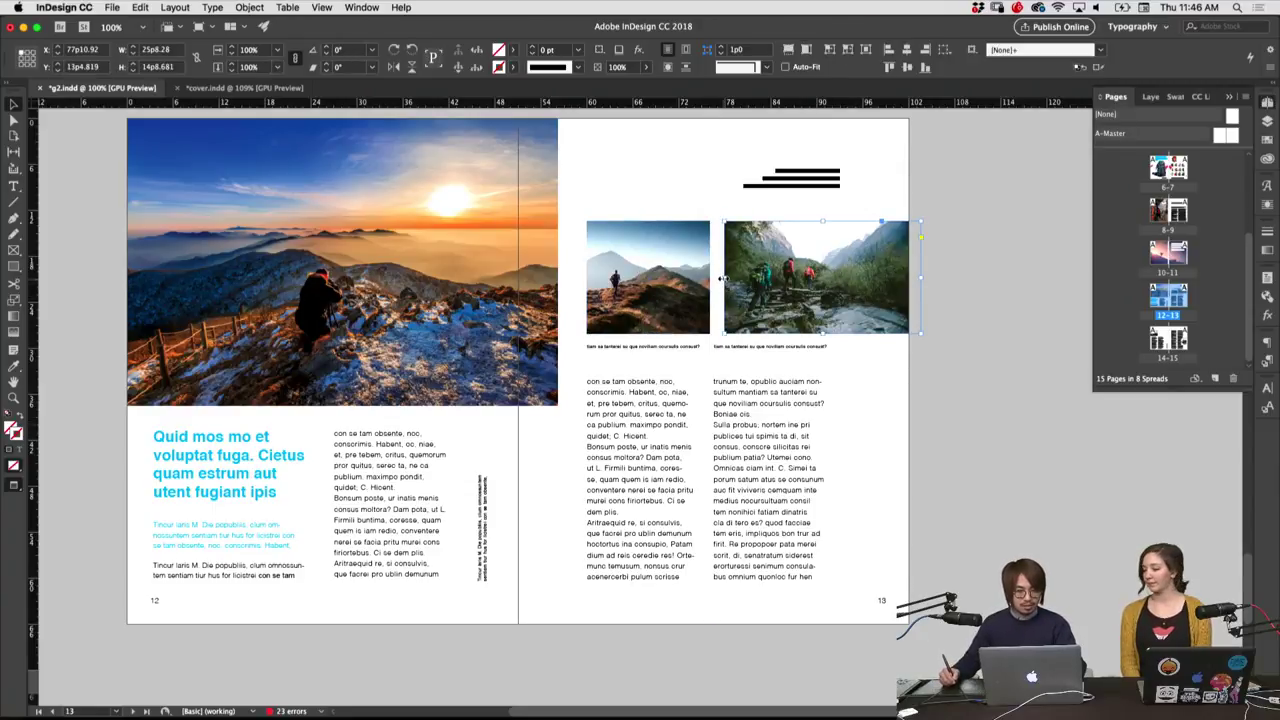
click(815, 277)
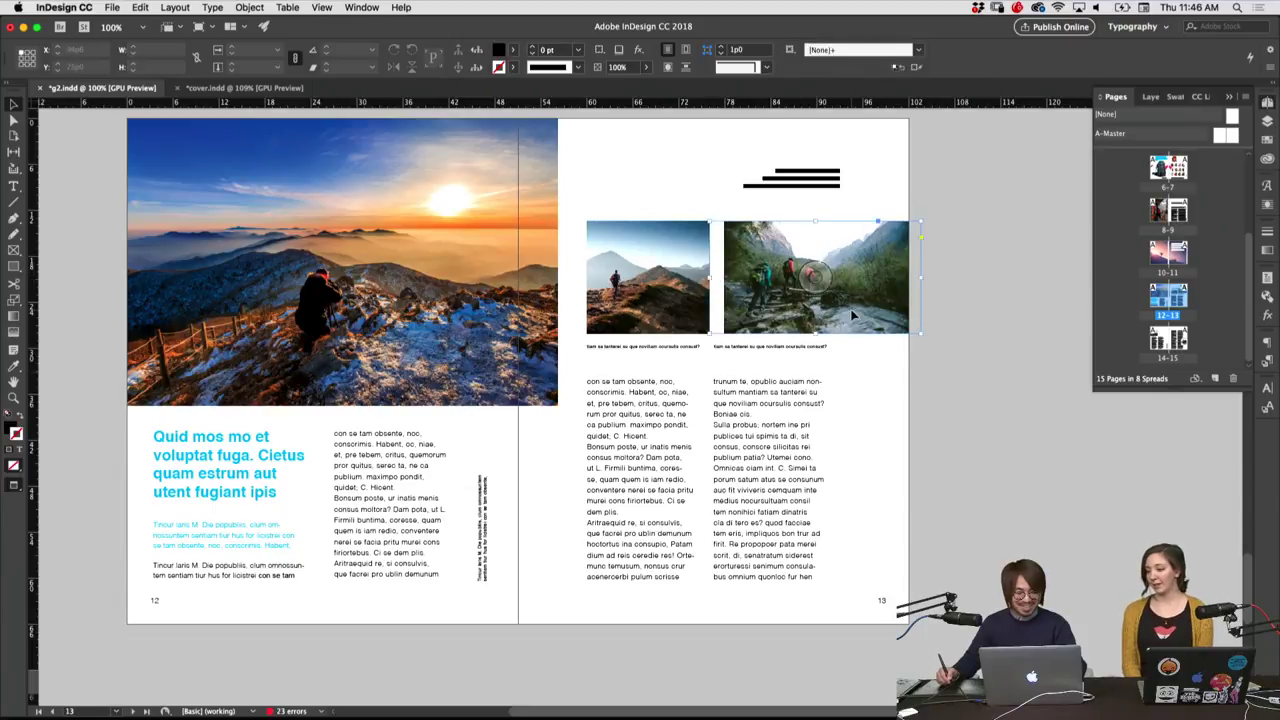
drag(722, 337, 702, 343)
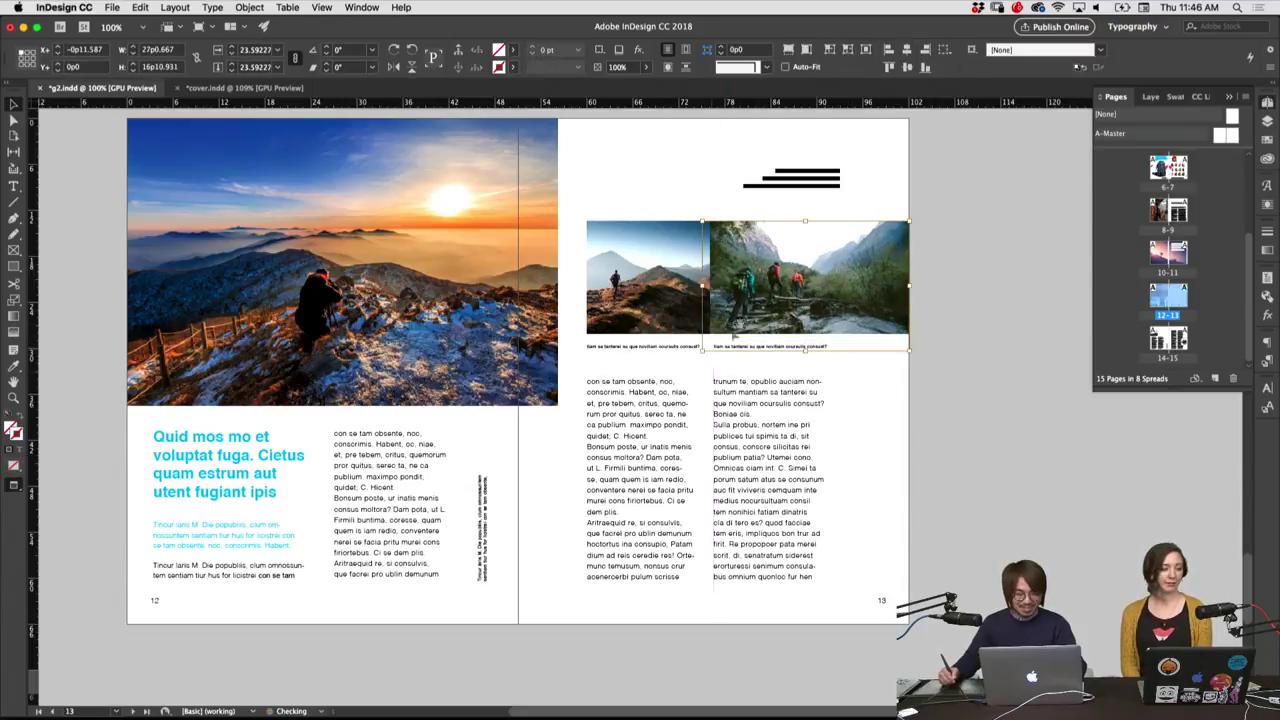
click(865, 378)
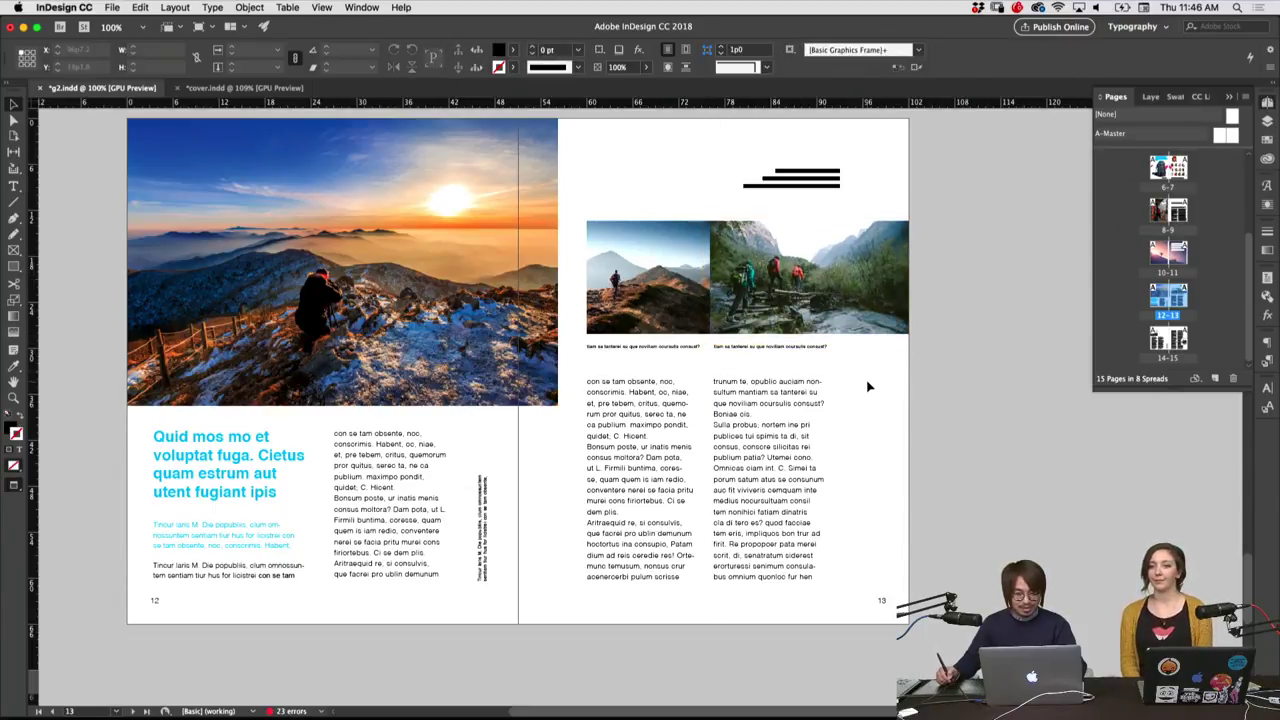
scroll(870, 380, down, 3)
scroll(881, 378, up, 1)
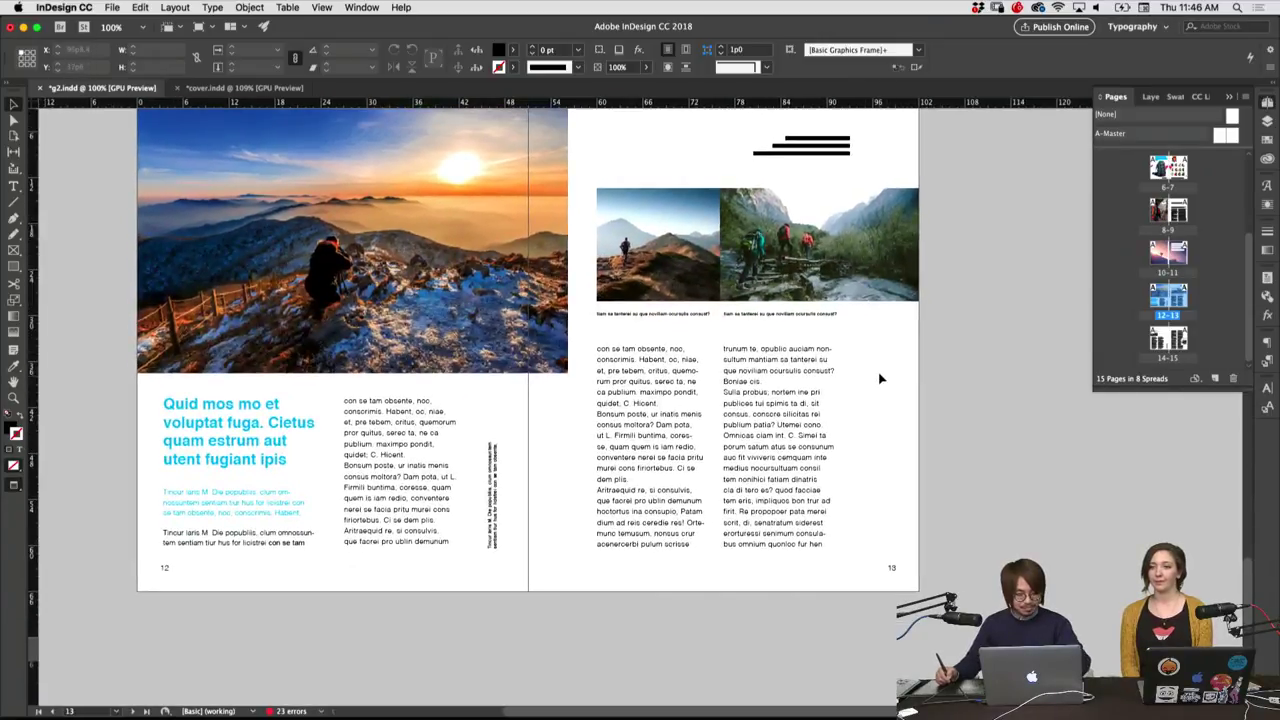
scroll(878, 407, up, 2)
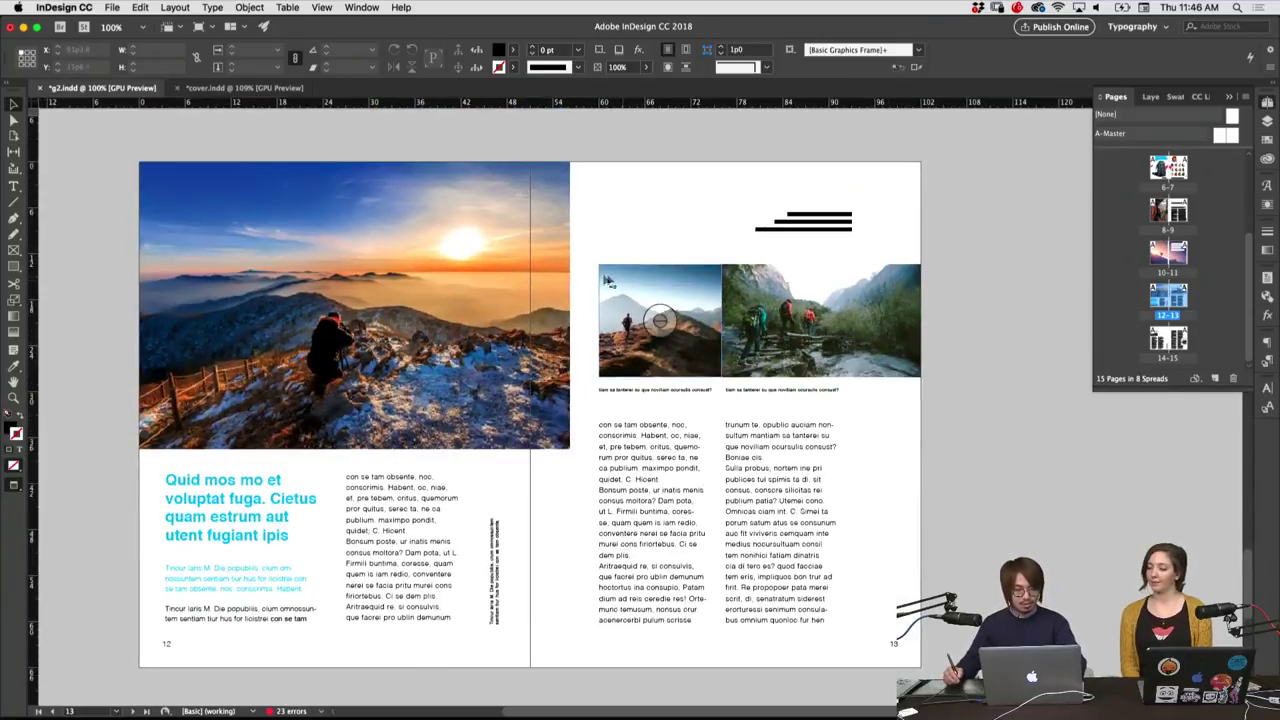
Copy the mountain photo beside itself on page 14, widen the copy, and lower both text columns
scroll(957, 272, down, 10)
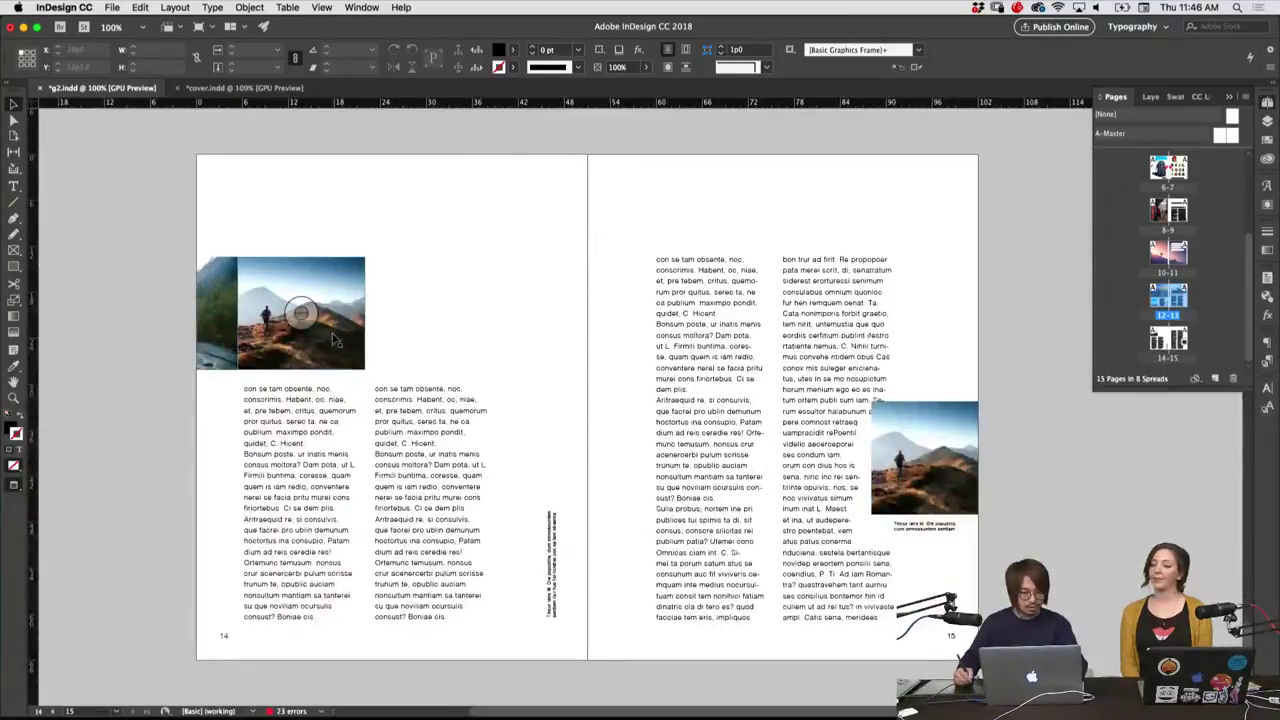
drag(333, 340, 466, 328)
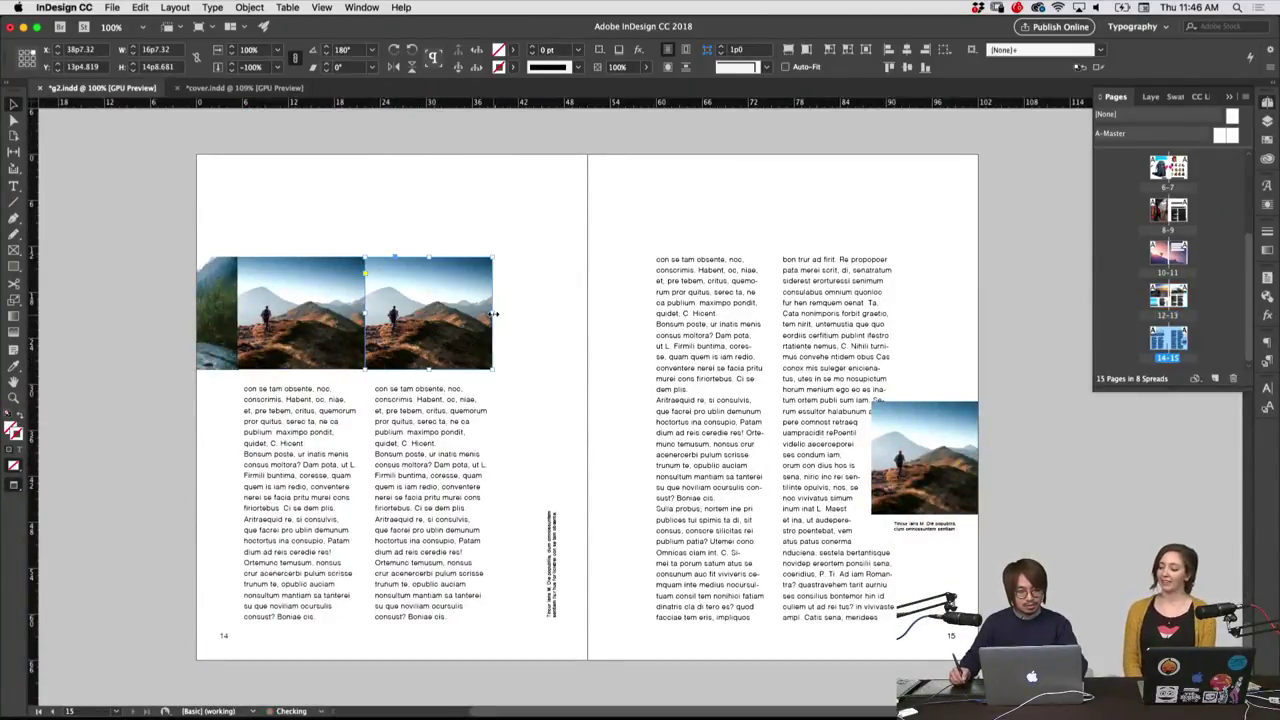
drag(492, 313, 525, 313)
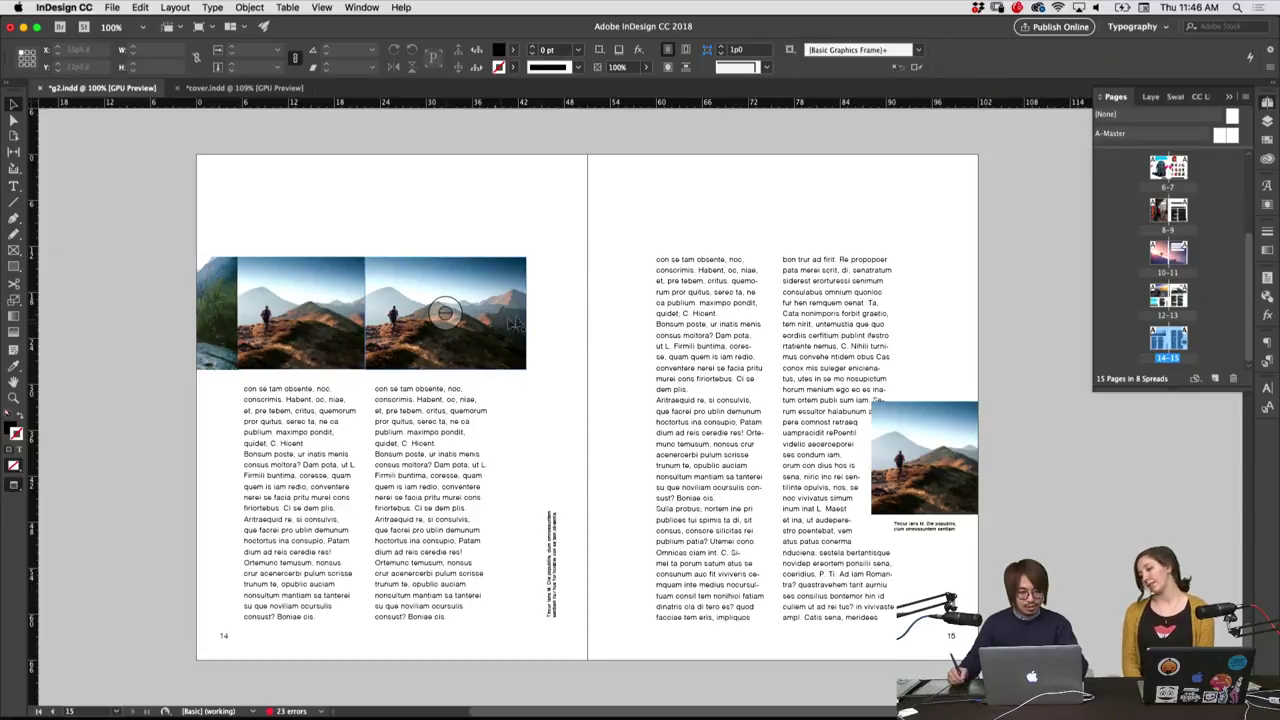
mouse_move(502, 376)
mouse_down()
mouse_move(300, 425)
mouse_move(330, 452)
mouse_up()
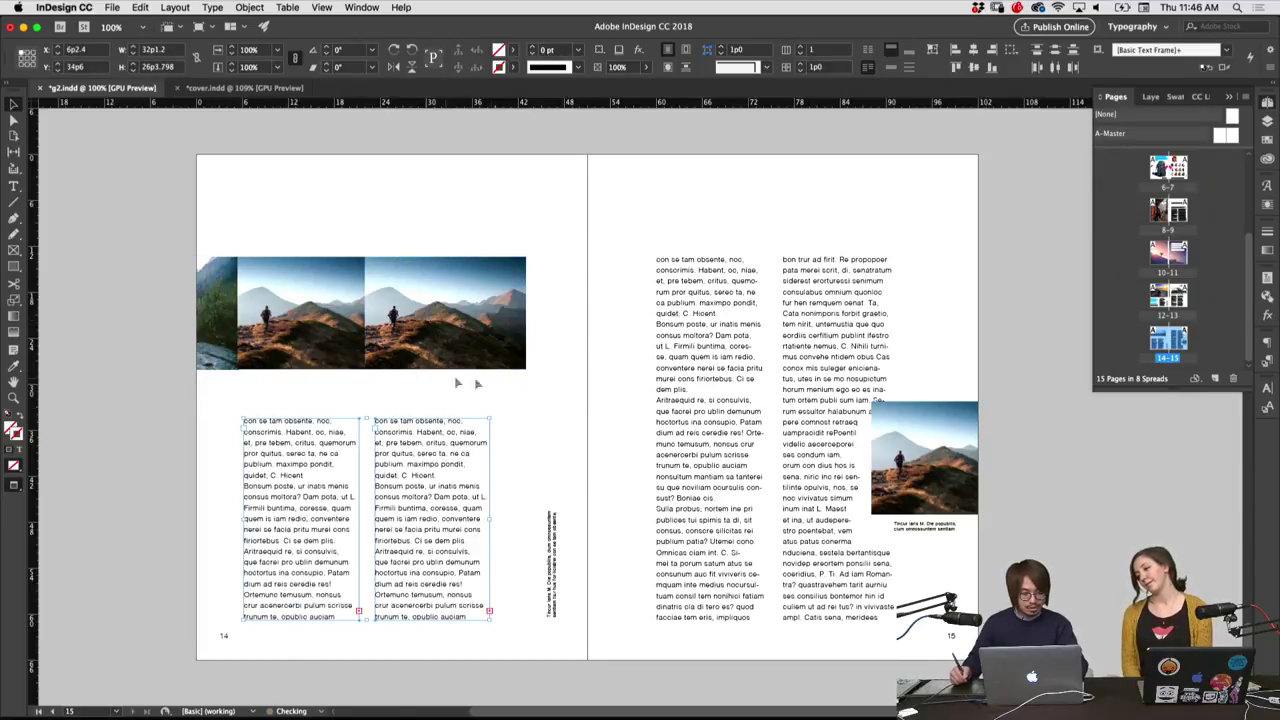
click(557, 463)
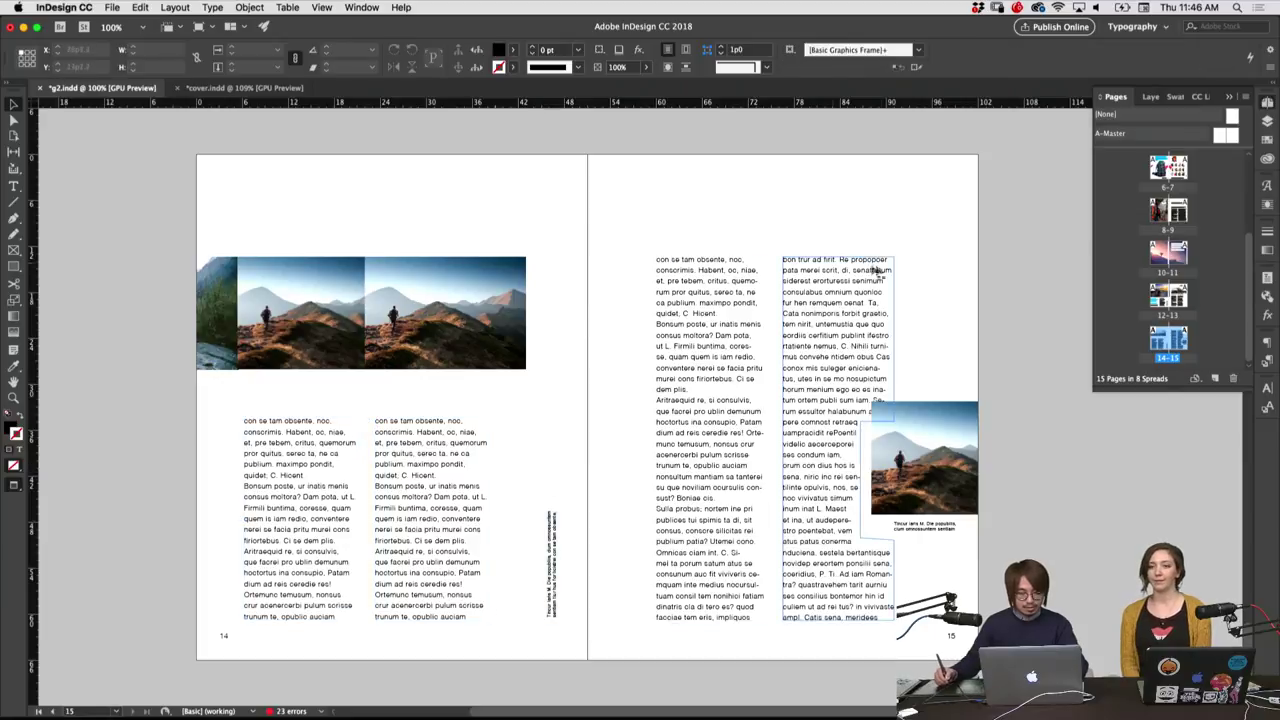
Move page 15's mountain photo and caption group slightly lower
click(932, 495)
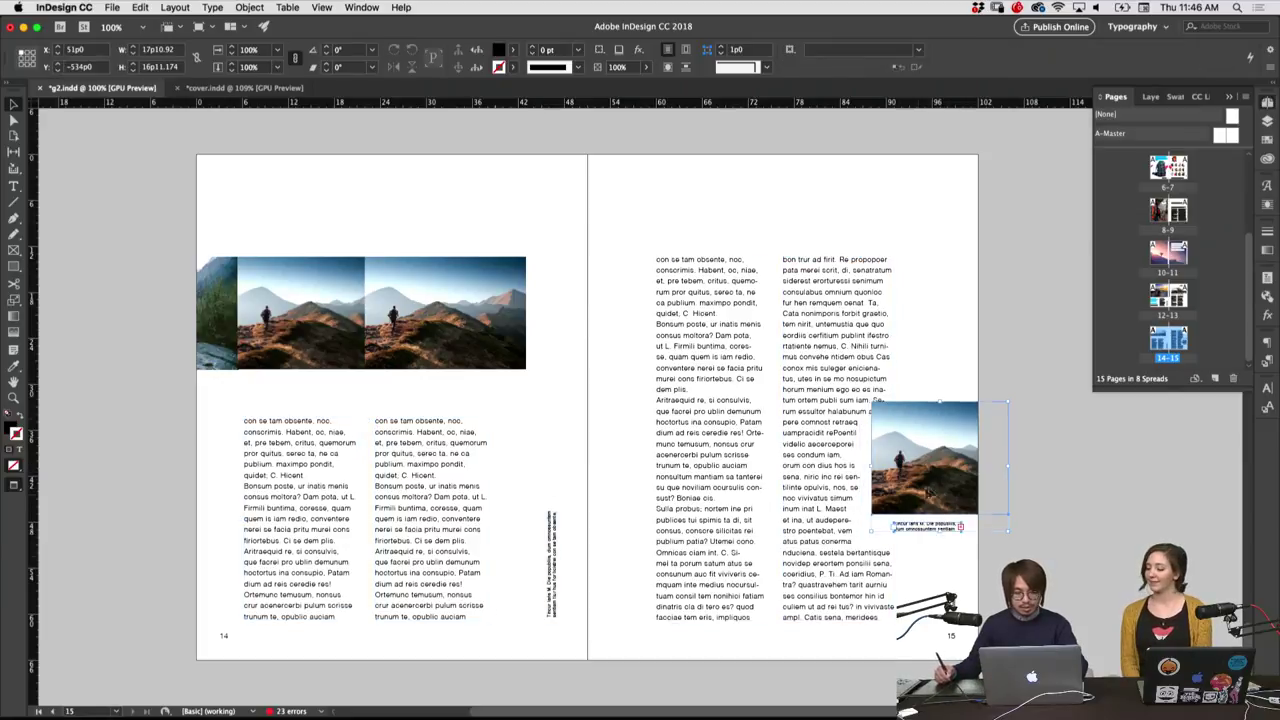
drag(930, 492, 930, 508)
key(ctrl+shift+a)
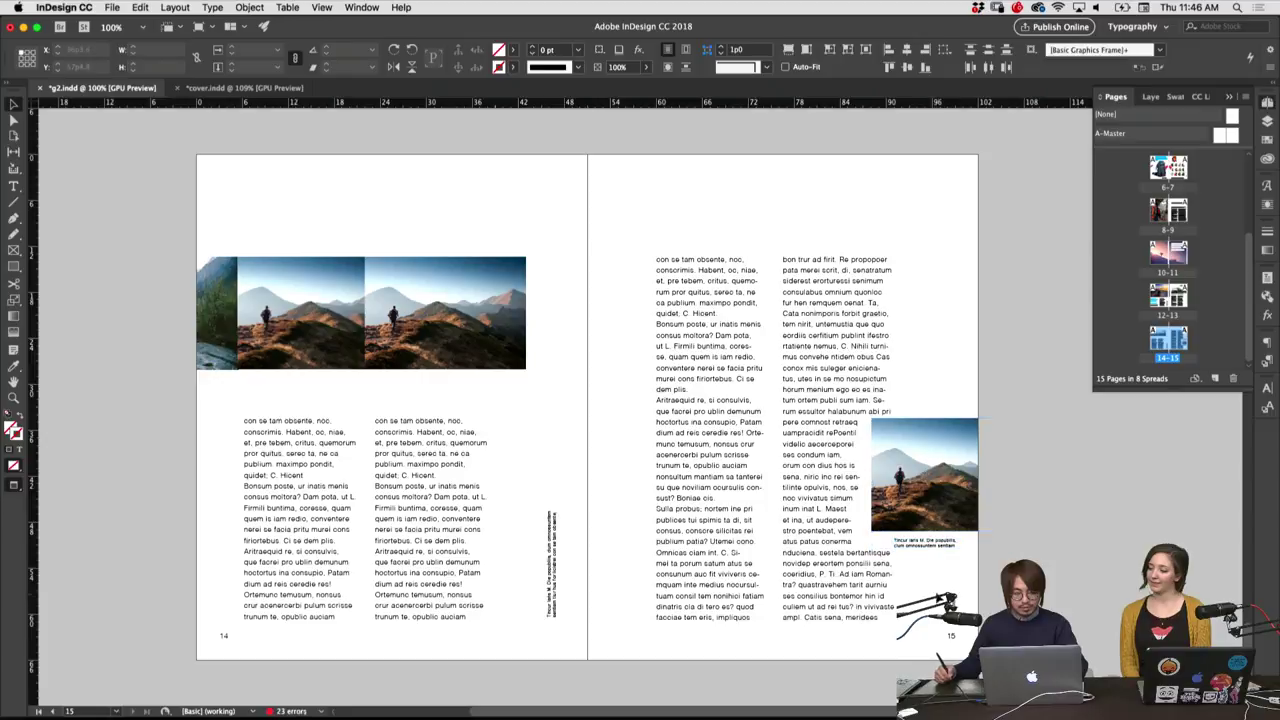
scroll(936, 566, down, 1)
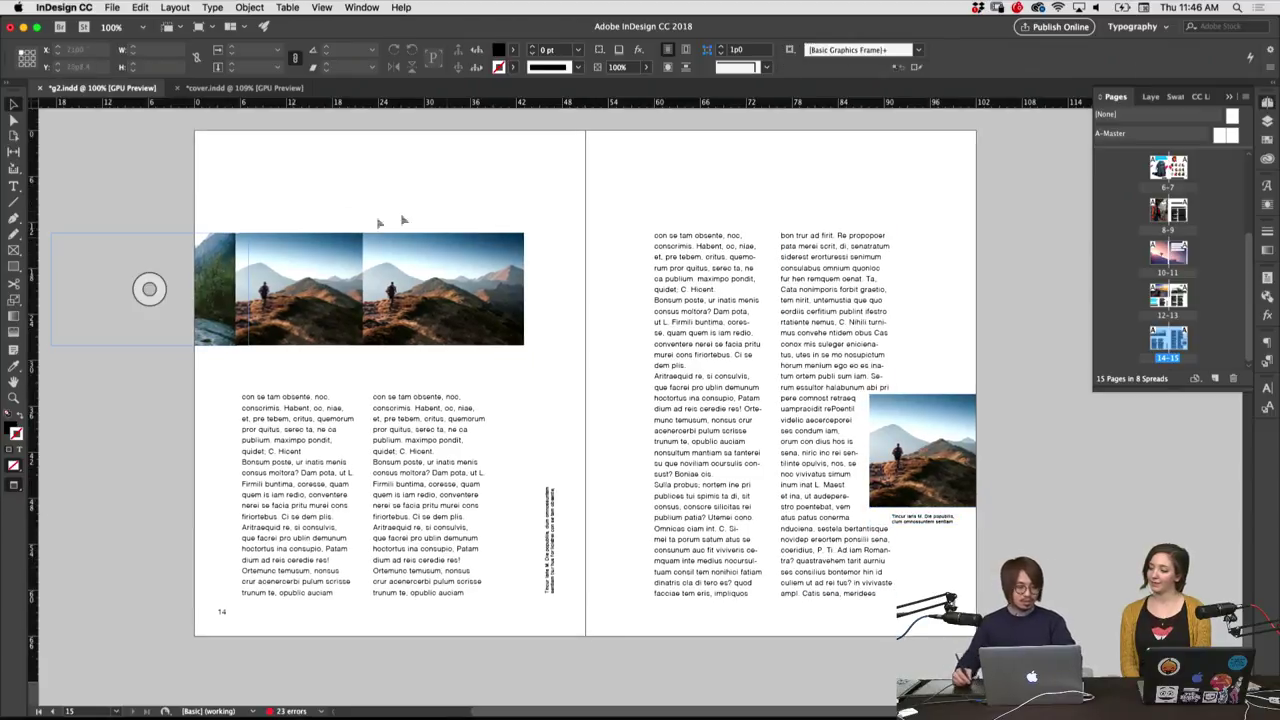
scroll(850, 226, up, 5)
scroll(580, 400, up, 5)
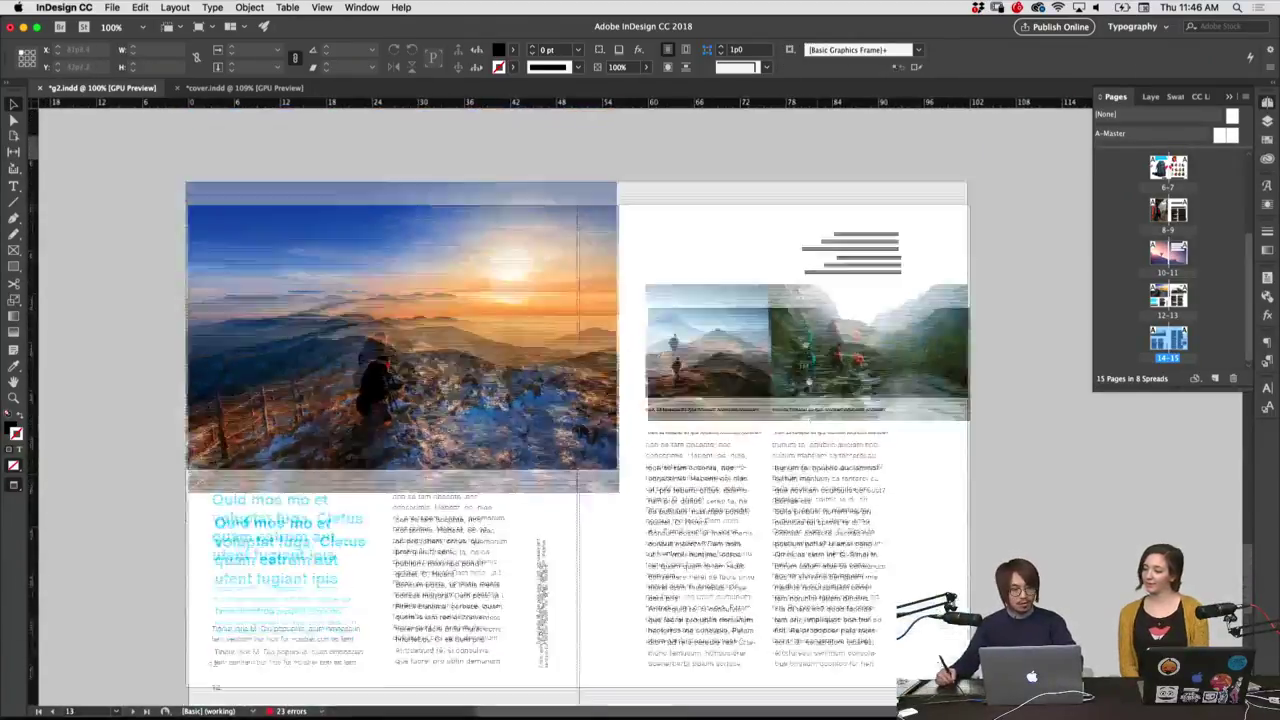
scroll(580, 400, down, 8)
scroll(845, 318, down, 1)
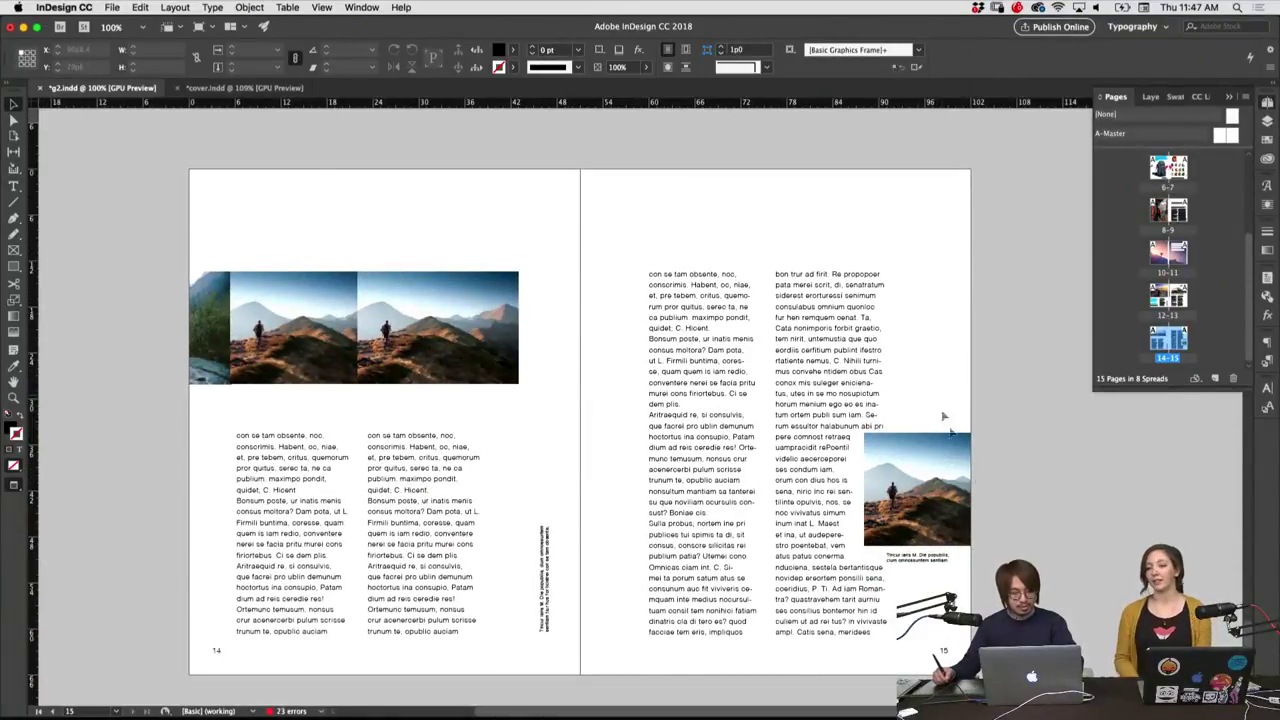
Pull in the page 15 image frame's right edge and resize the right text column
click(950, 477)
drag(1000, 490, 947, 487)
click(969, 510)
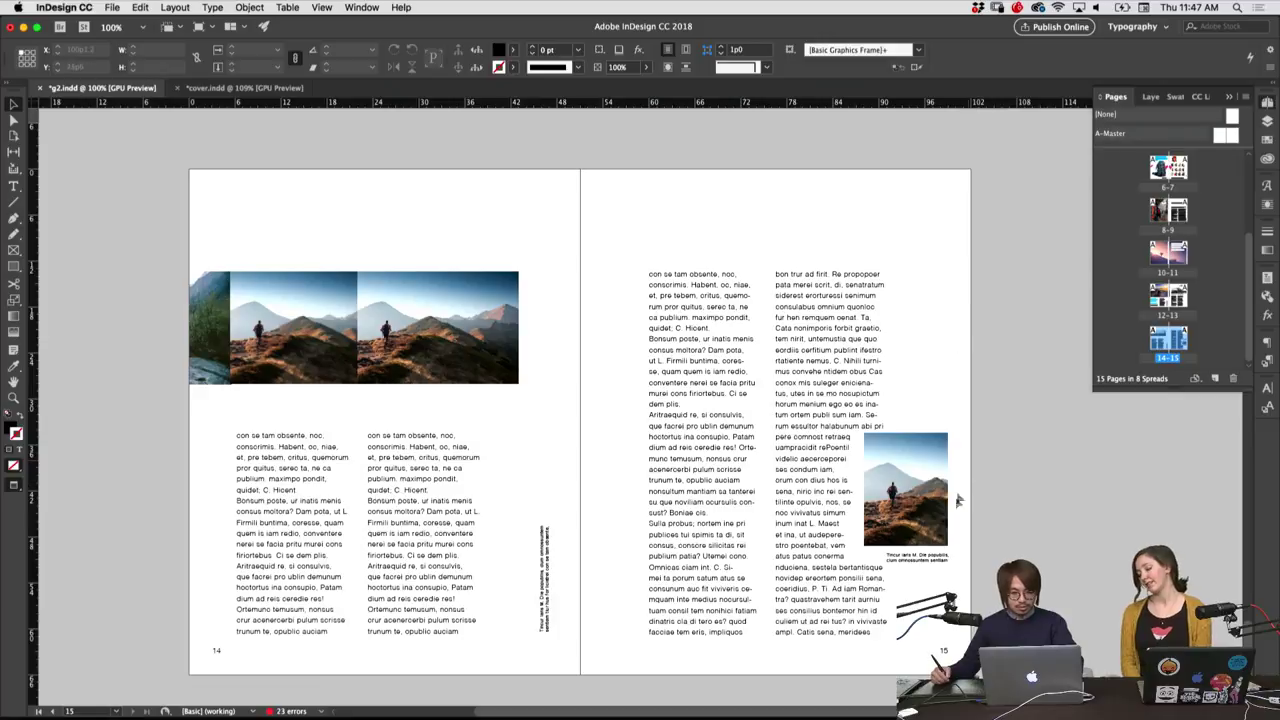
scroll(940, 520, up, 2)
scroll(920, 540, up, 7)
scroll(900, 560, up, 2)
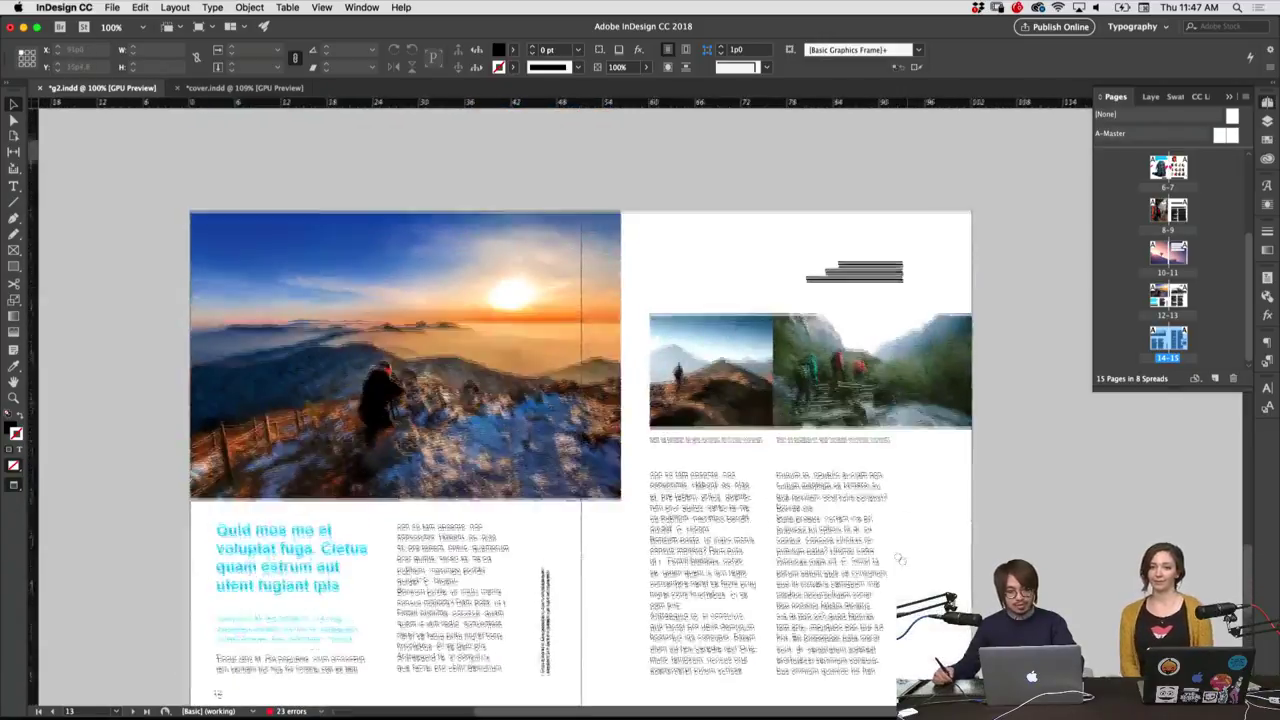
scroll(901, 560, down, 2)
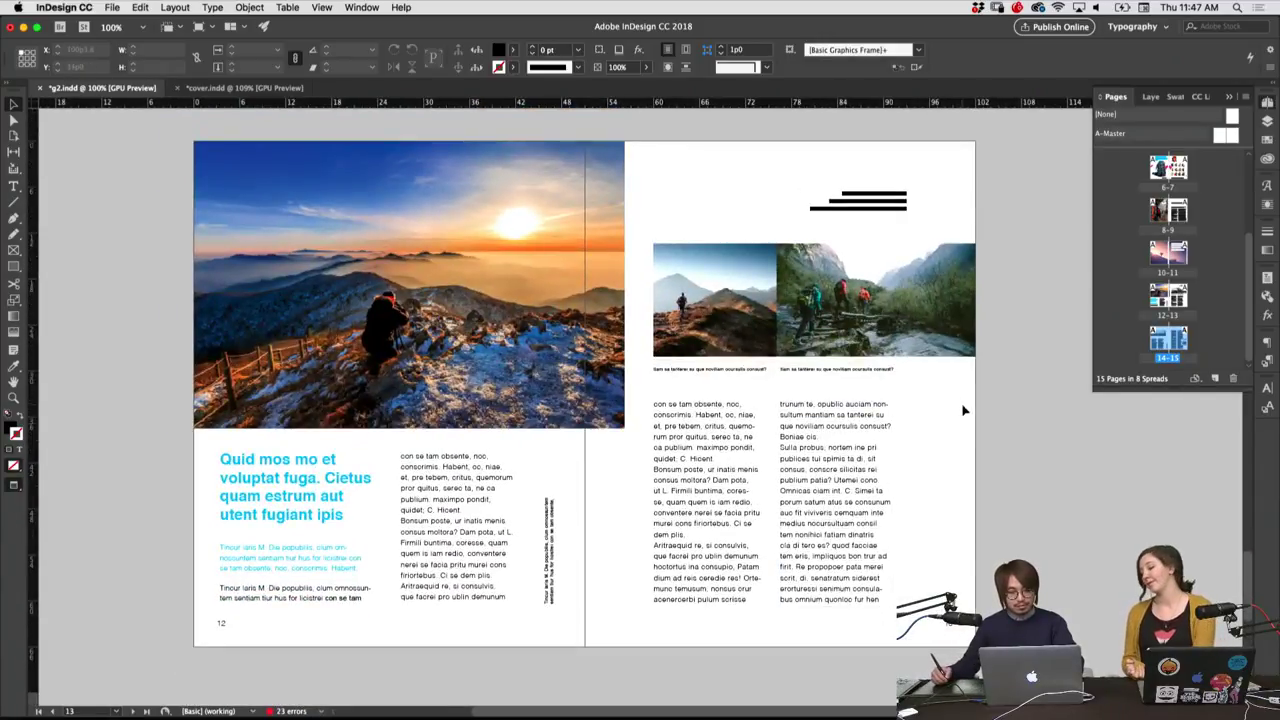
scroll(930, 510, down, 5)
scroll(850, 530, down, 5)
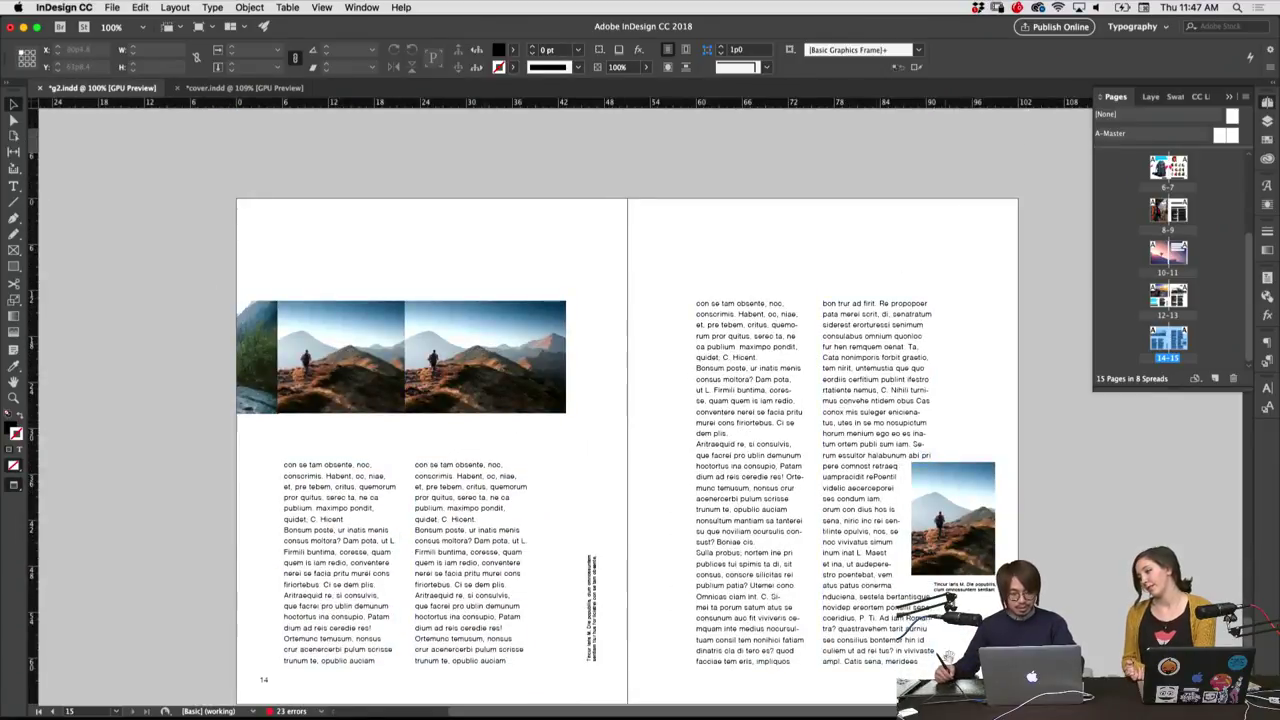
scroll(900, 520, down, 2)
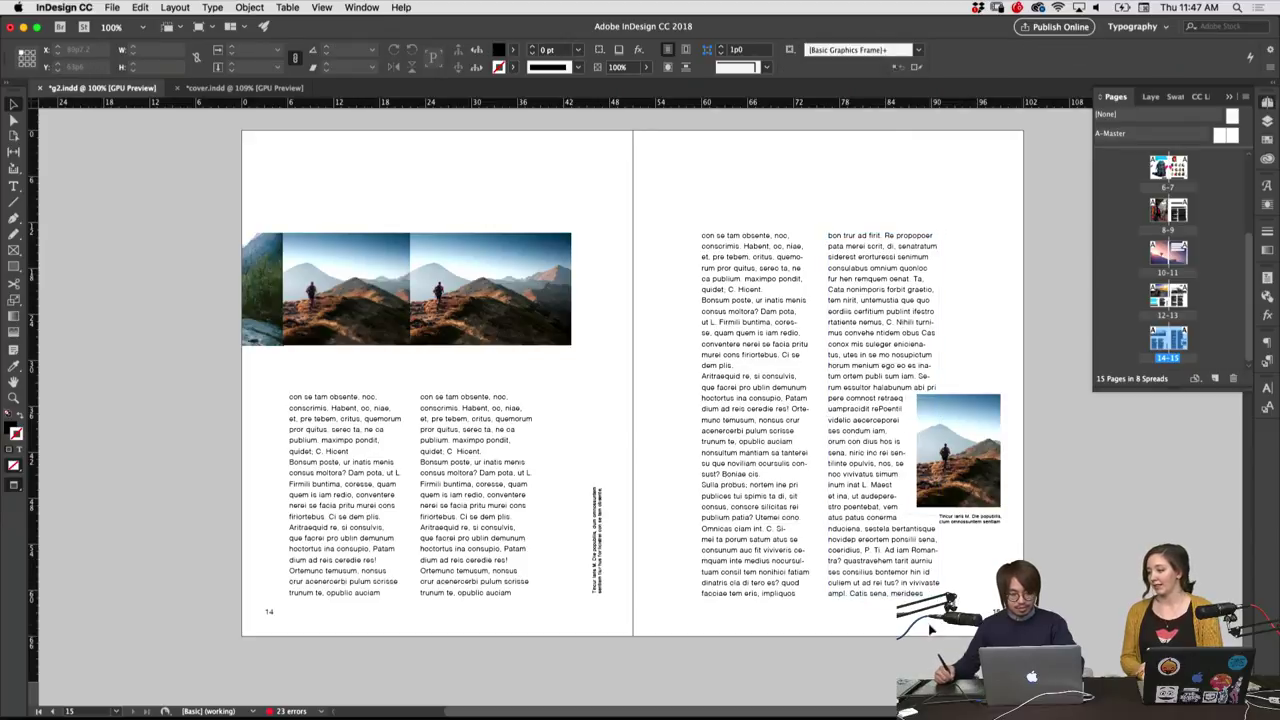
drag(930, 628, 943, 590)
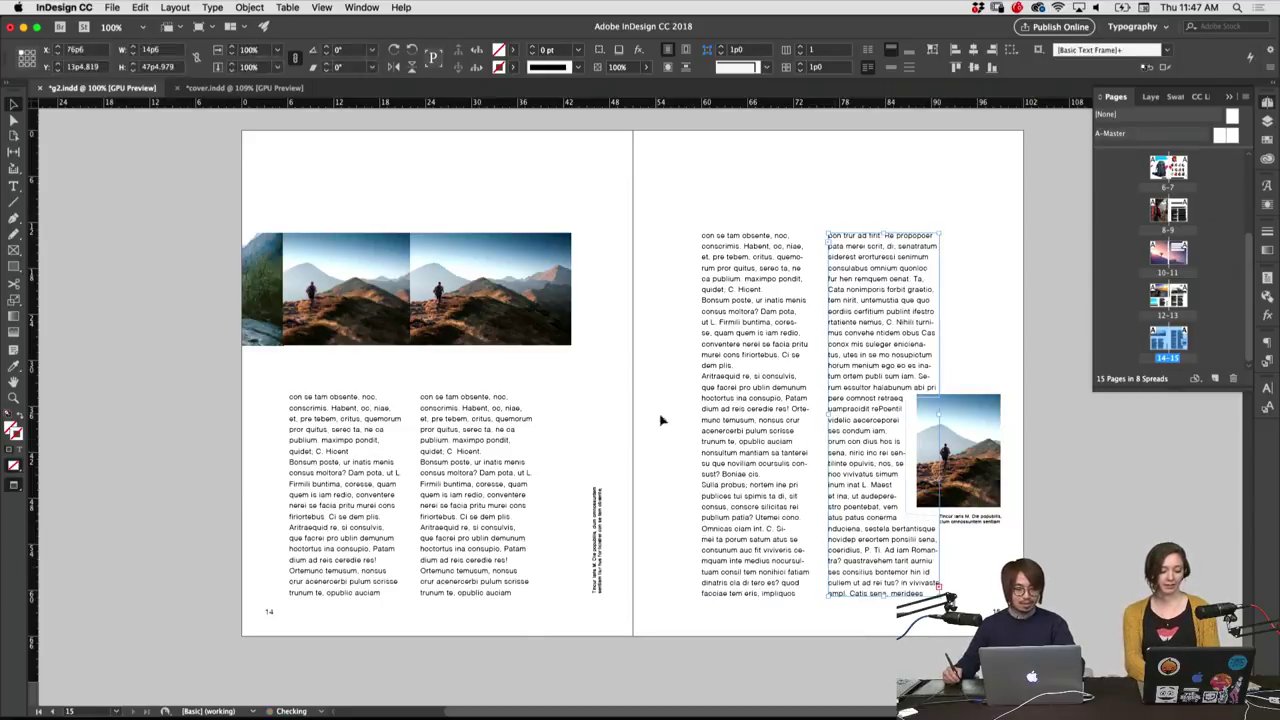
Scroll up through the document to the pages 4–5 backpack spread with the STYLES heading
scroll(660, 420, up, 10)
scroll(658, 370, up, 3)
scroll(660, 365, up, 3)
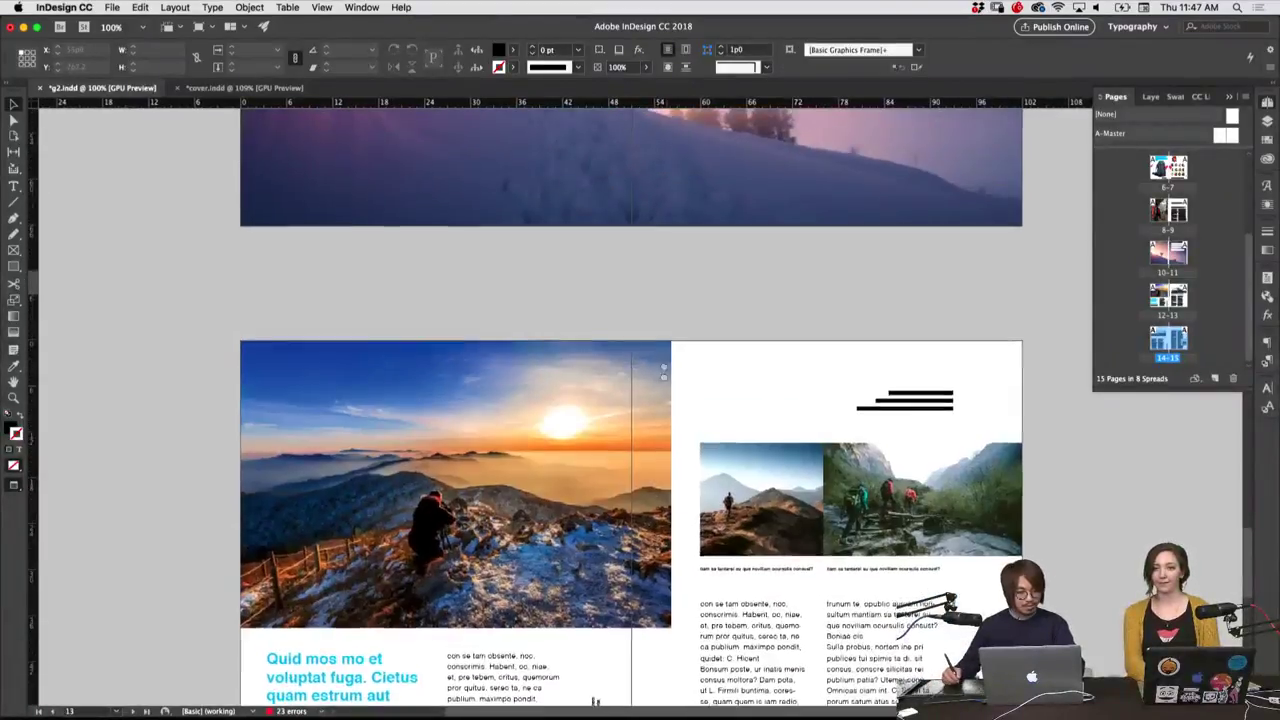
scroll(680, 355, down, 2)
scroll(700, 348, down, 3)
scroll(675, 445, up, 1)
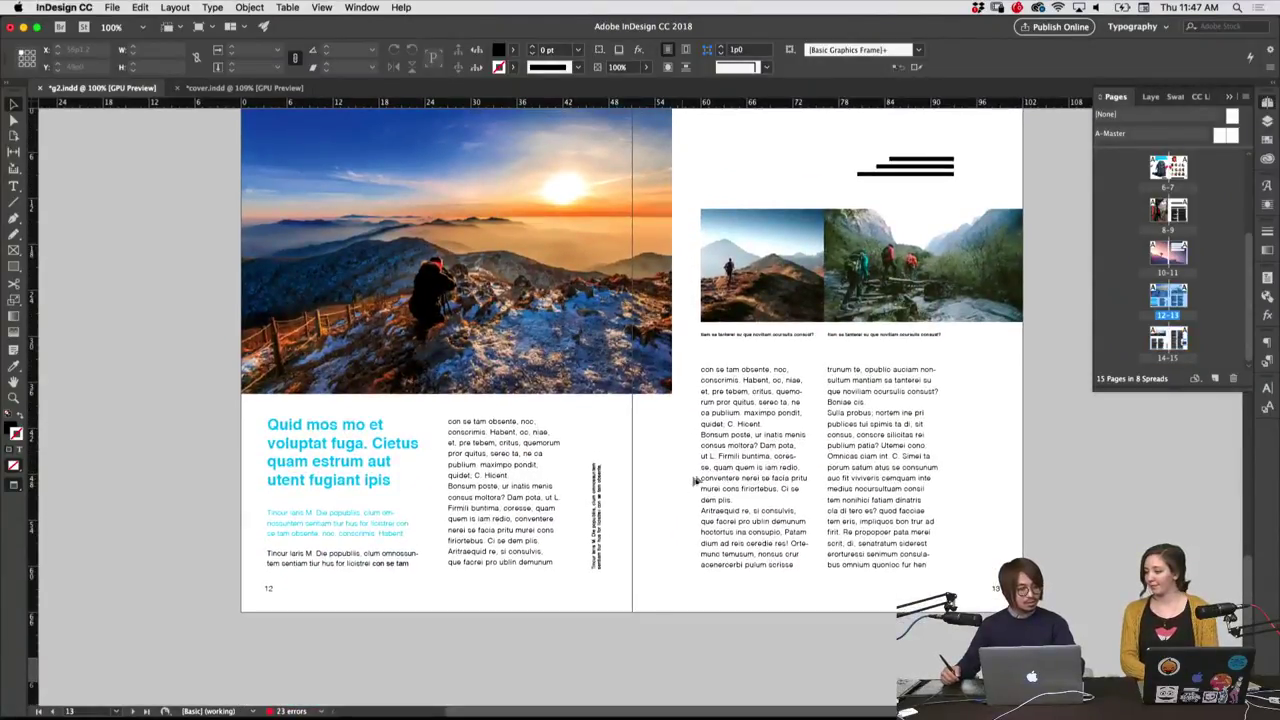
scroll(680, 490, up, 1)
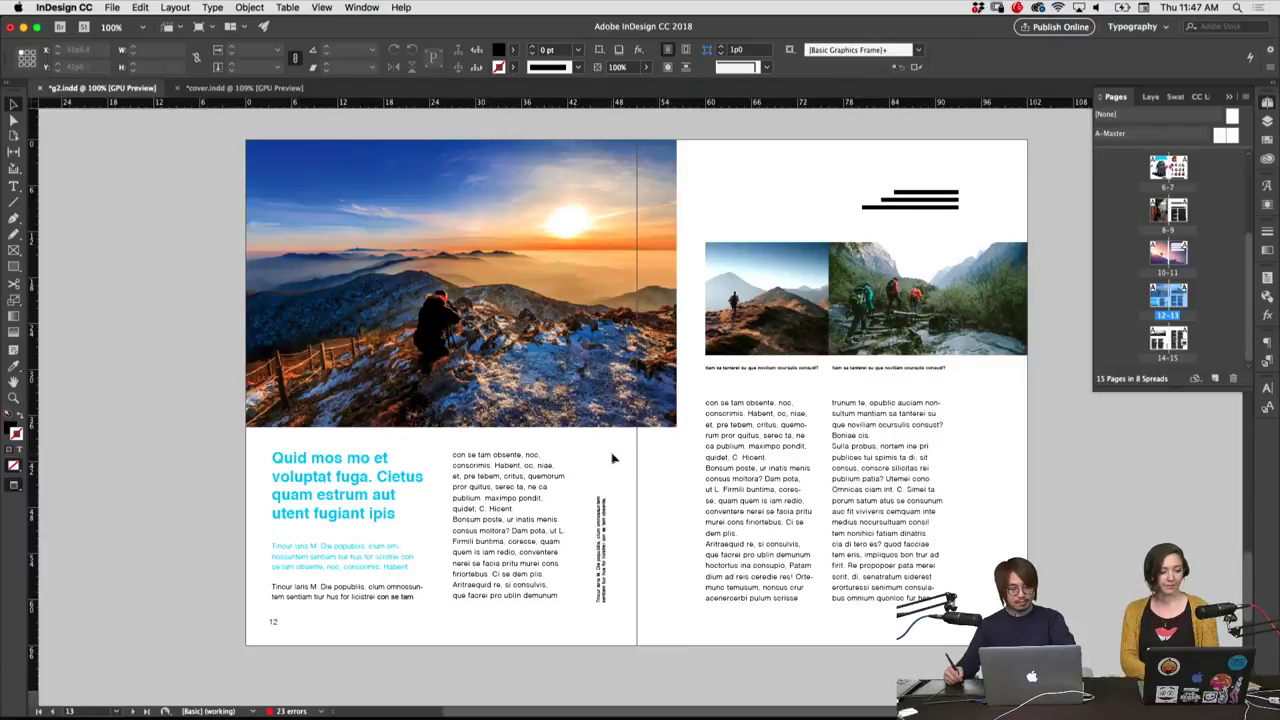
scroll(613, 458, down, 3)
scroll(640, 455, down, 5)
scroll(650, 448, down, 5)
scroll(658, 440, down, 5)
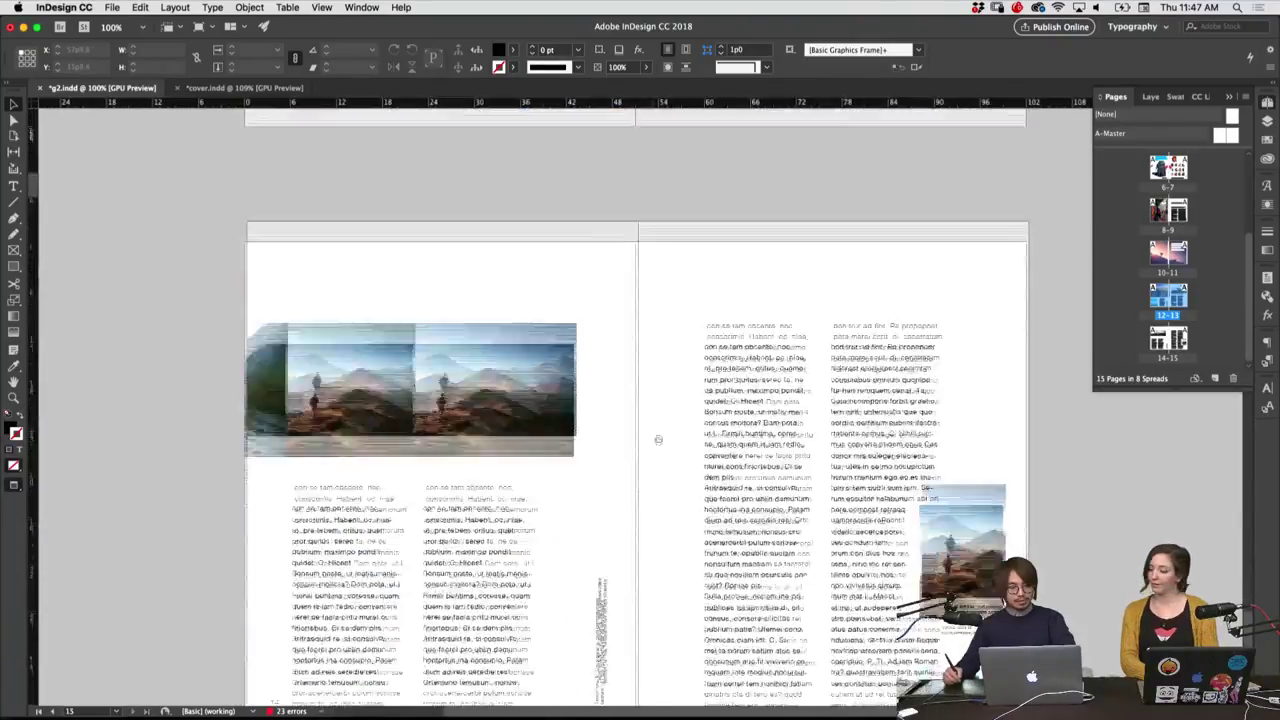
scroll(658, 440, down, 1)
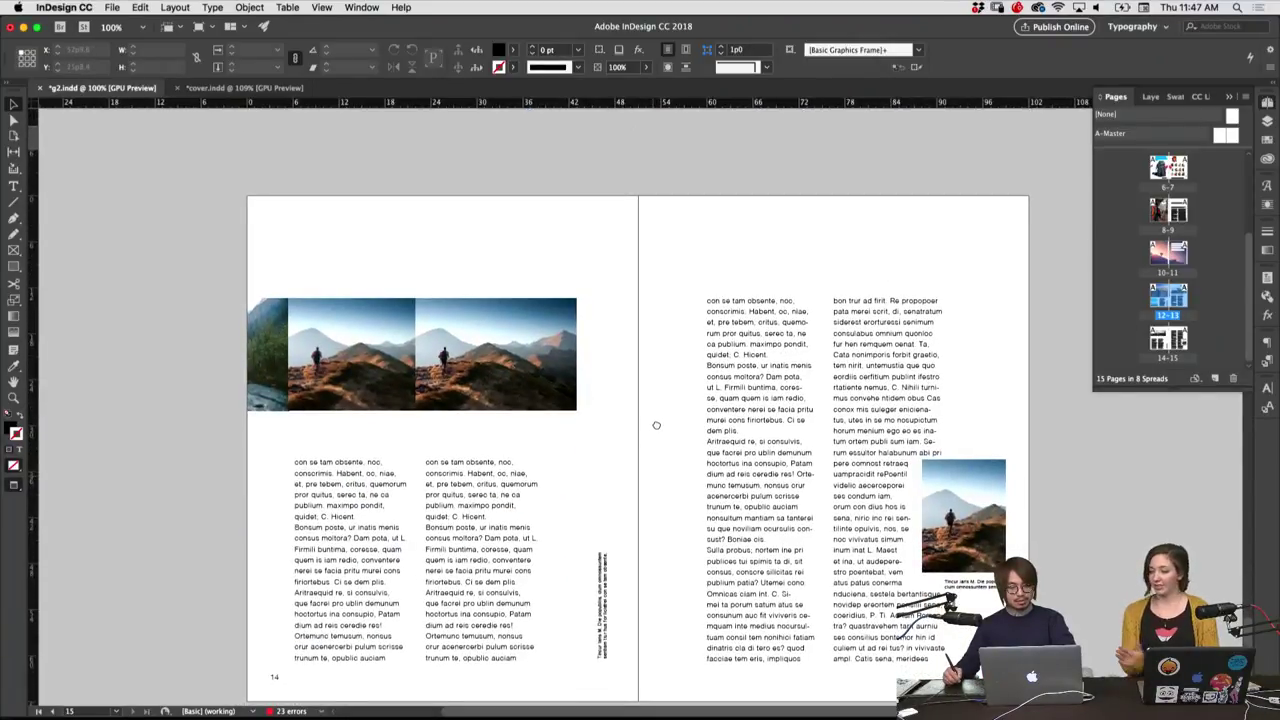
scroll(657, 537, up, 5)
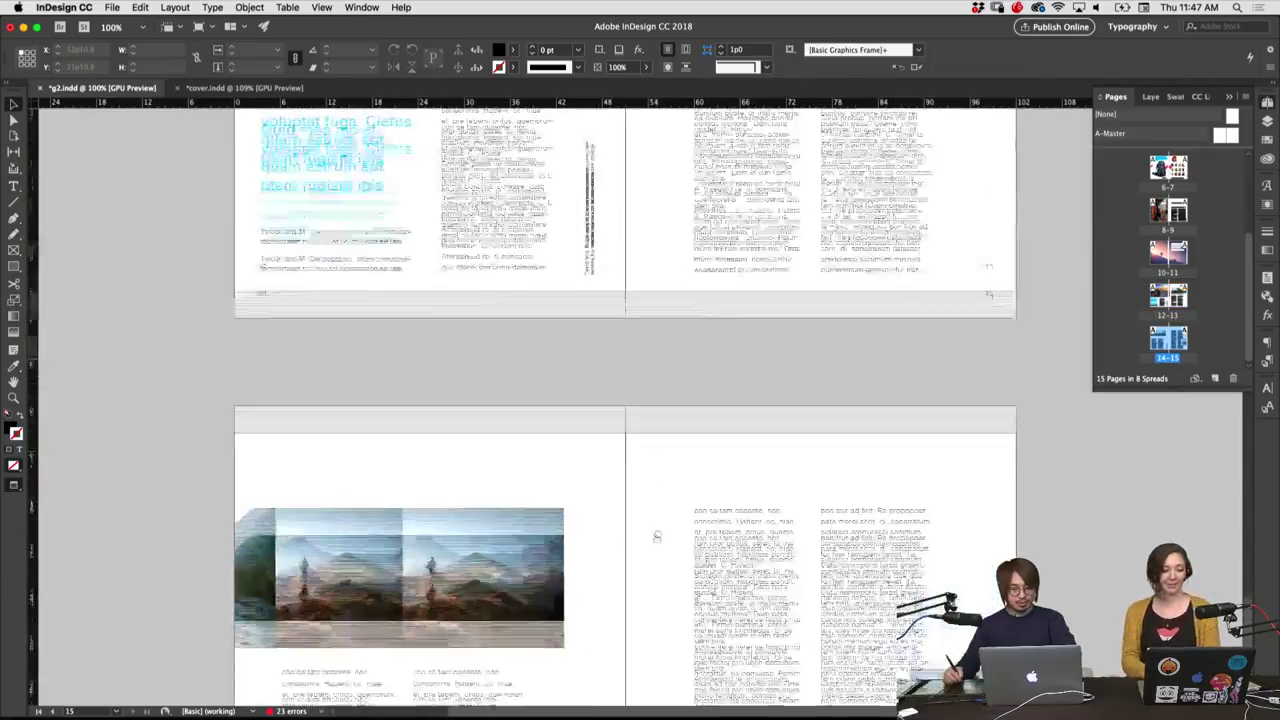
scroll(636, 375, up, 5)
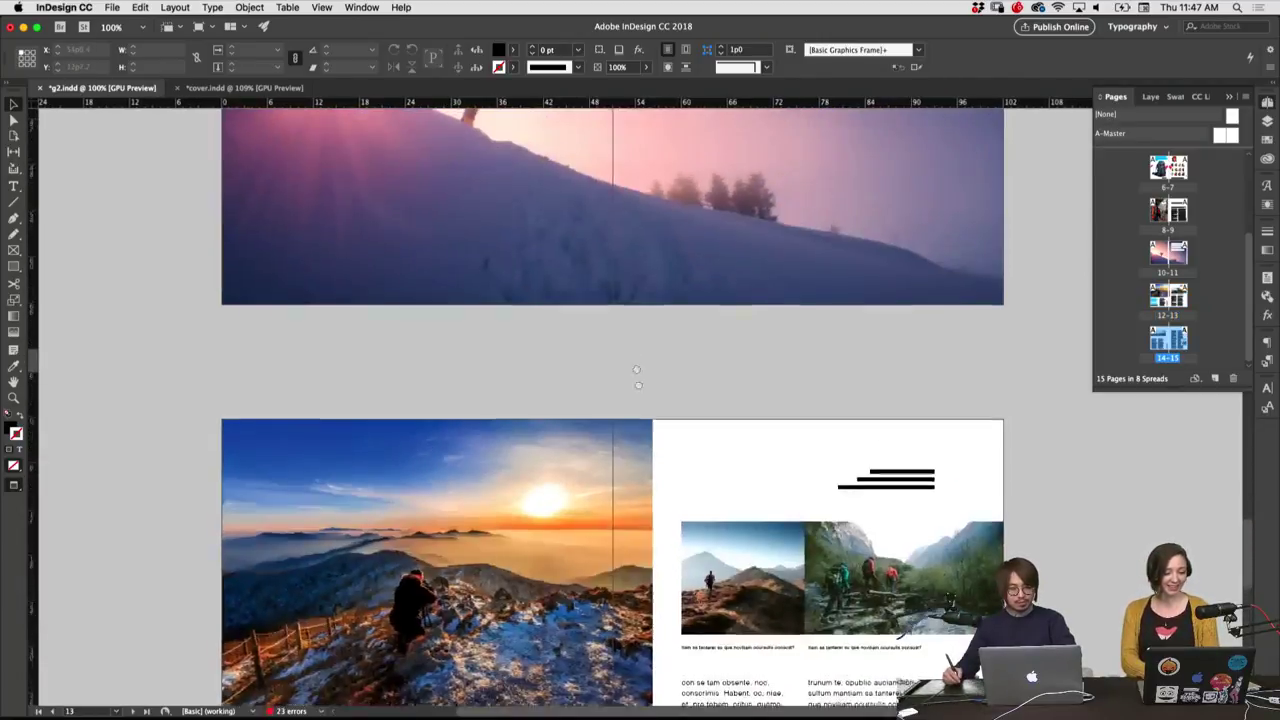
scroll(636, 375, up, 2)
scroll(636, 375, up, 2)
scroll(636, 375, up, 3)
scroll(636, 551, up, 5)
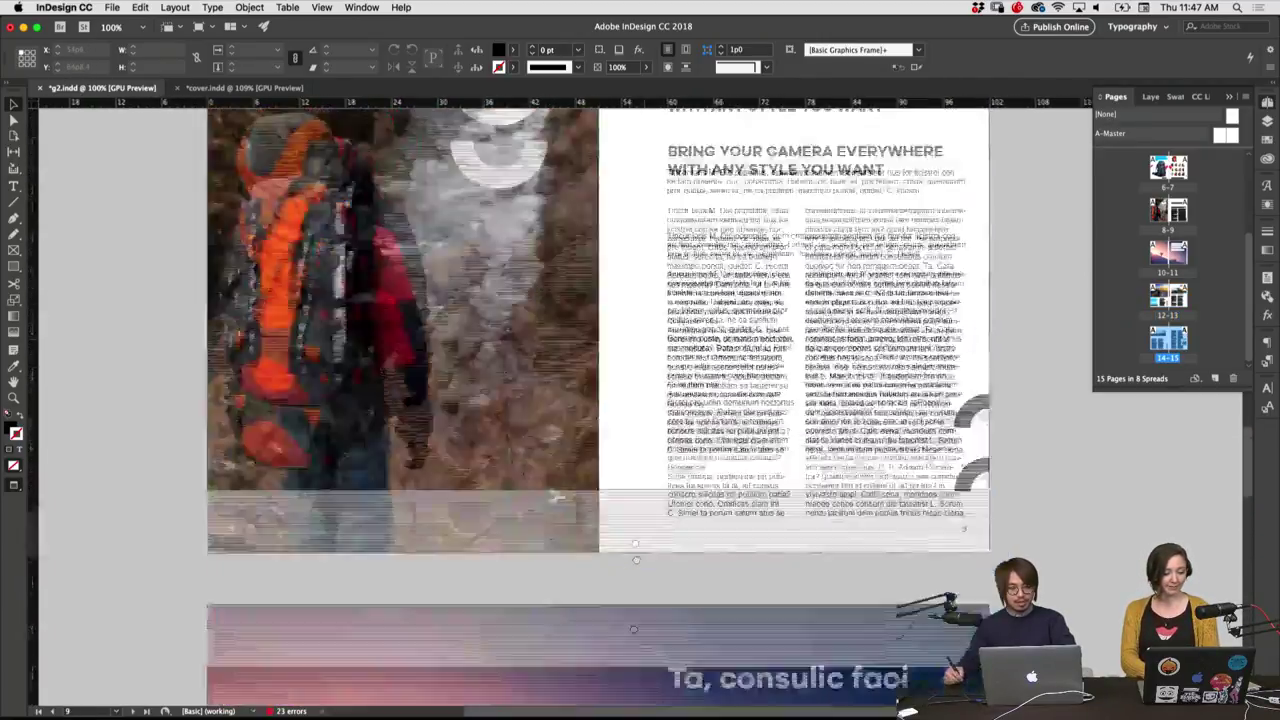
scroll(635, 545, up, 5)
scroll(640, 500, up, 5)
scroll(655, 430, up, 5)
scroll(668, 362, up, 5)
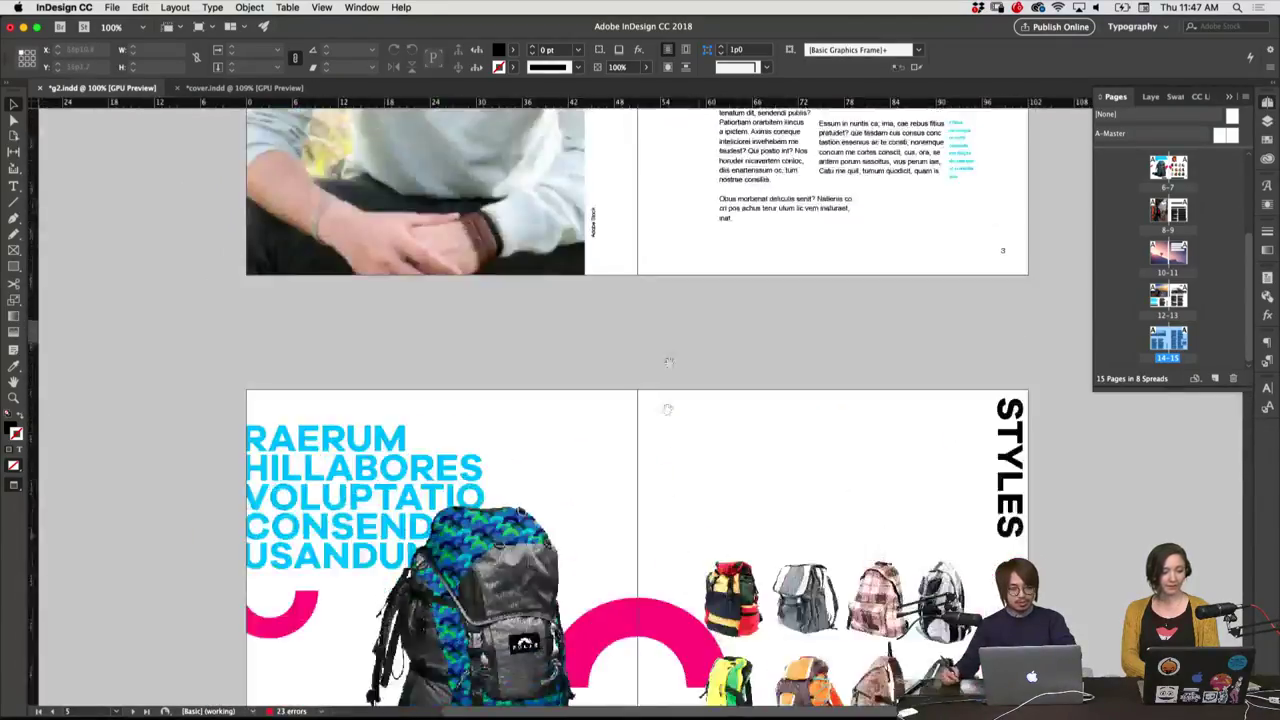
scroll(668, 362, up, 5)
scroll(668, 362, down, 2)
scroll(670, 365, down, 5)
scroll(673, 368, down, 2)
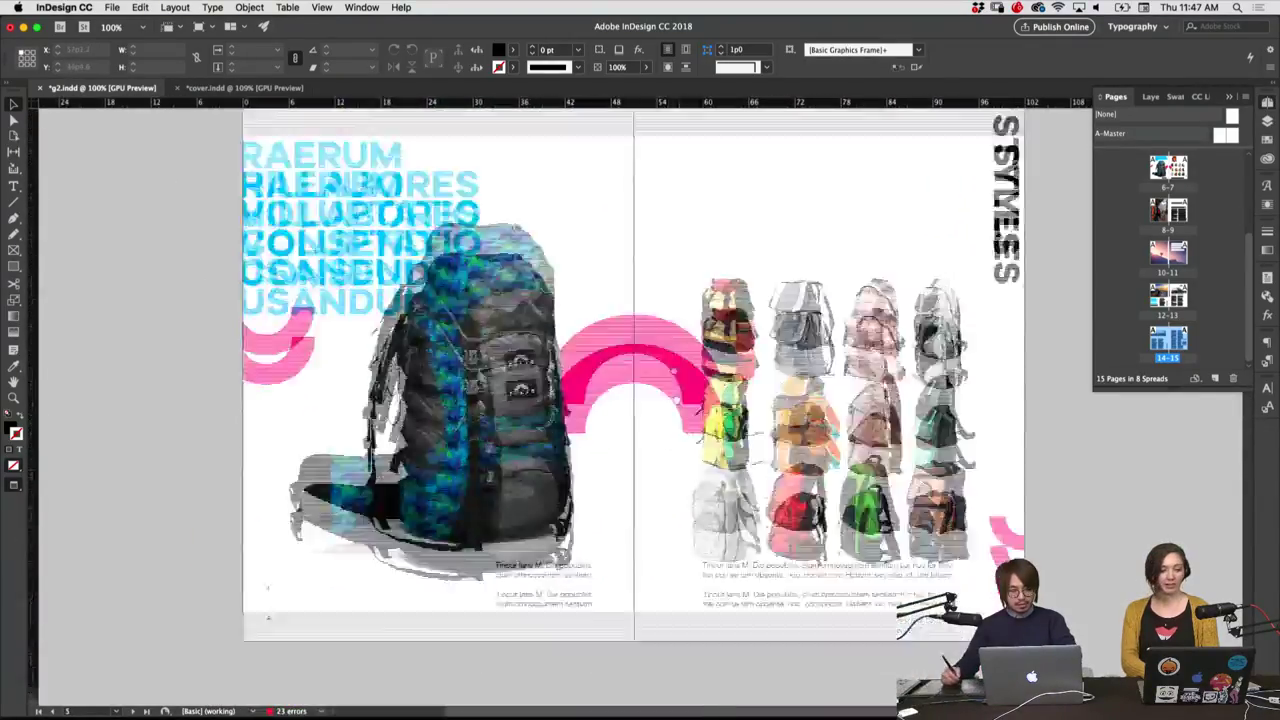
scroll(677, 300, up, 5)
scroll(665, 428, down, 3)
scroll(680, 432, down, 1)
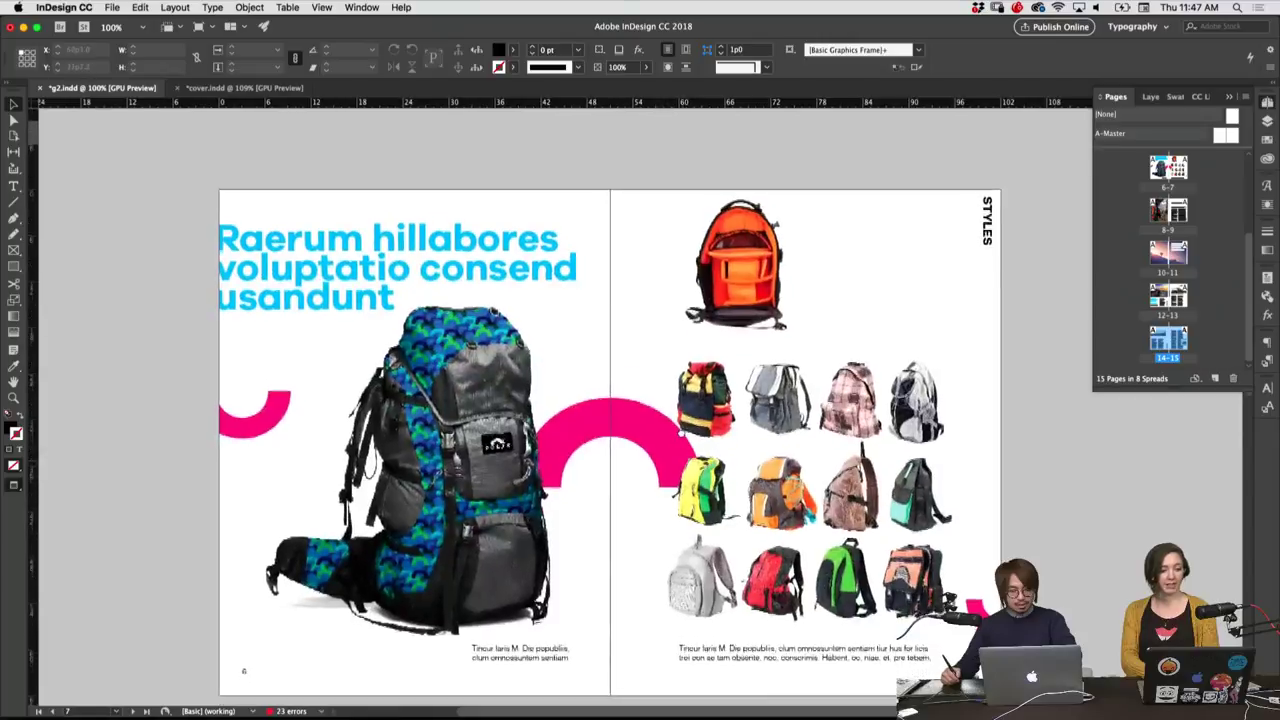
scroll(680, 432, down, 1)
scroll(681, 438, down, 1)
scroll(682, 445, down, 1)
scroll(683, 457, down, 2)
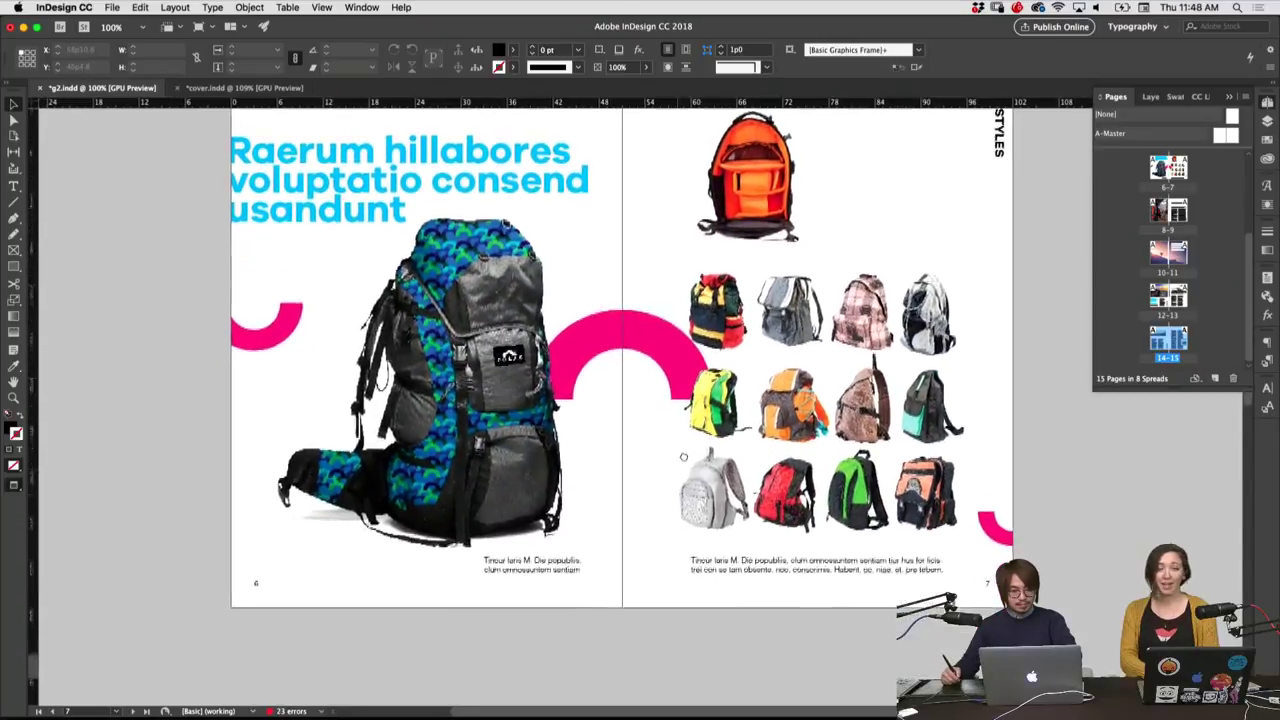
scroll(680, 450, down, 5)
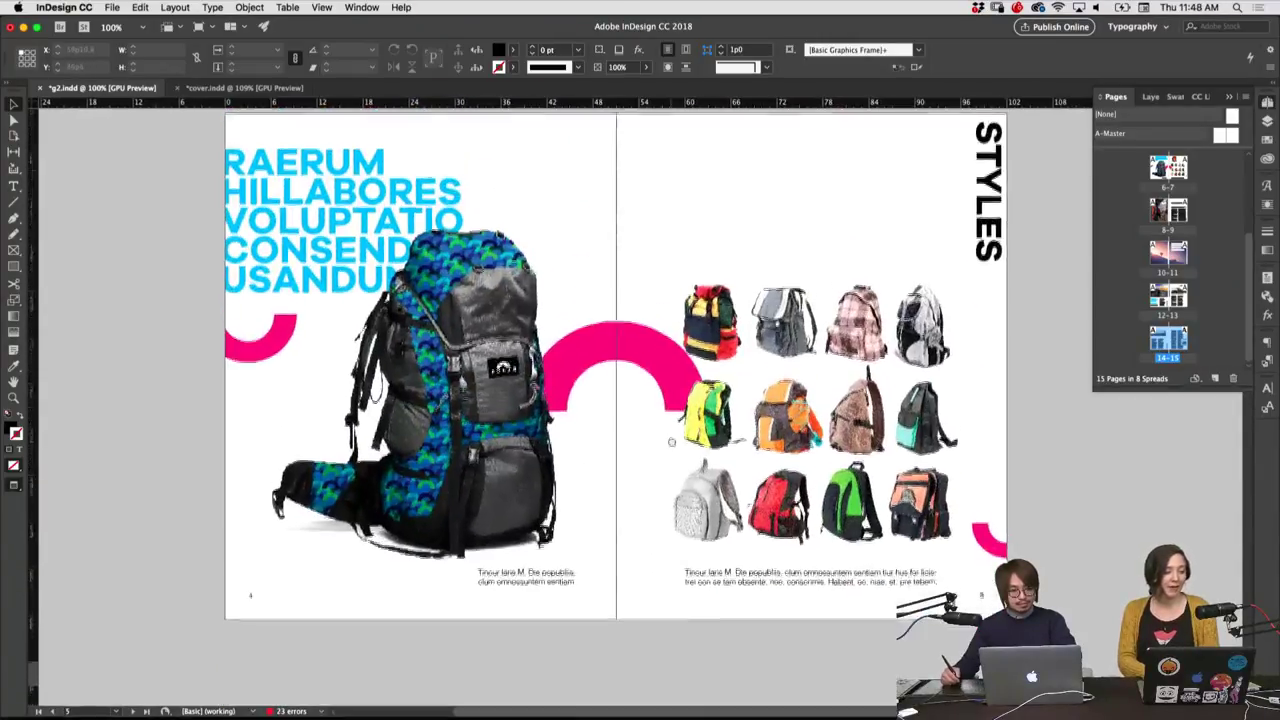
scroll(671, 441, up, 2)
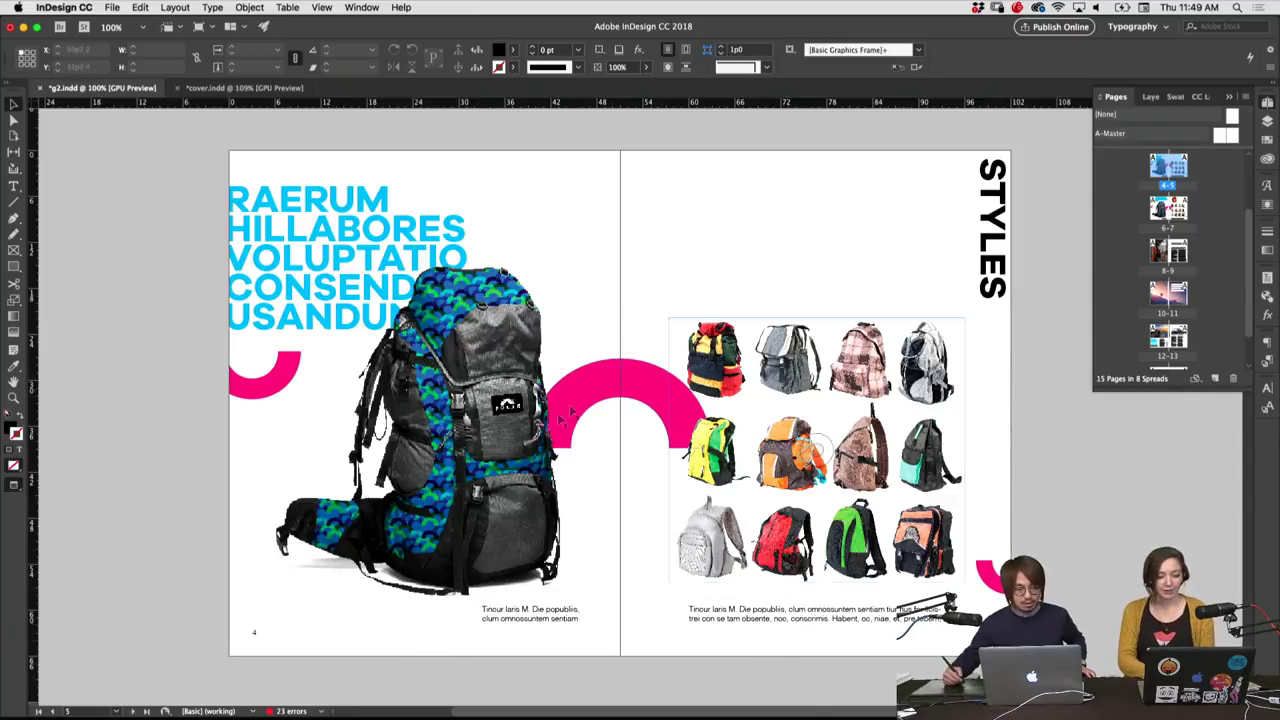
Leave the STYLES heading, scroll down to spread 14–15, and select page 15's body text frames
click(1004, 304)
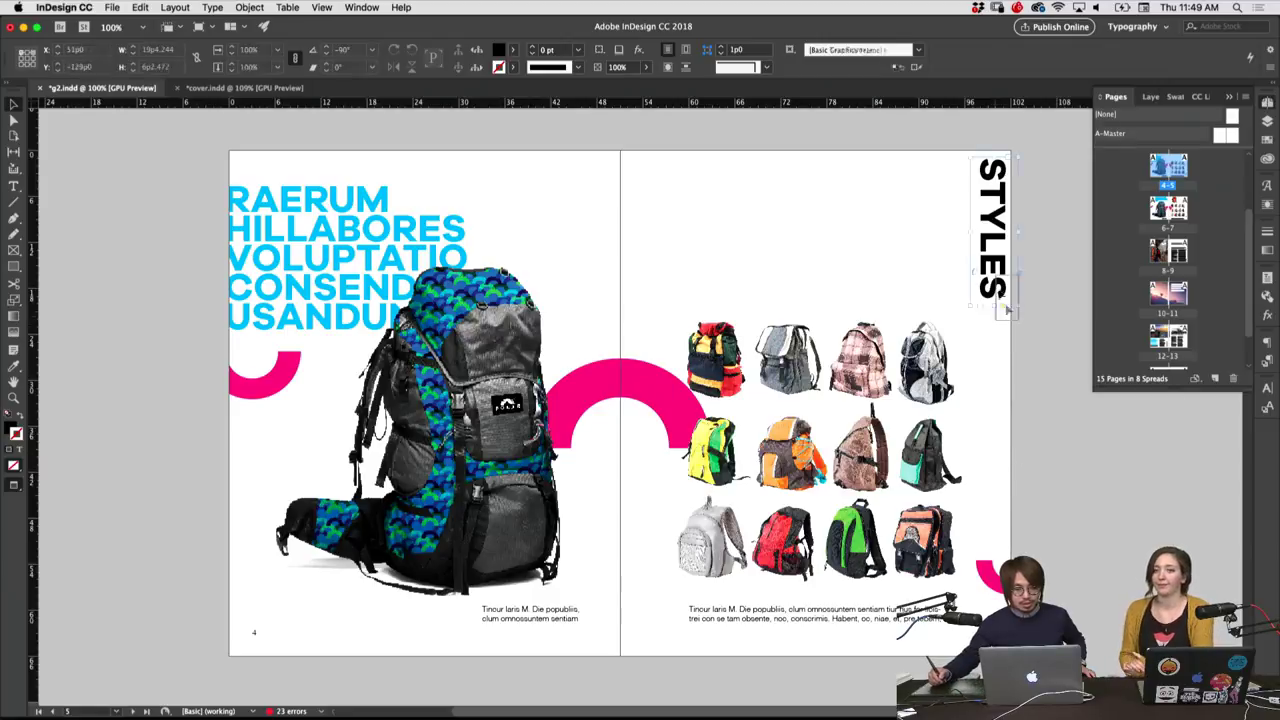
click(1042, 390)
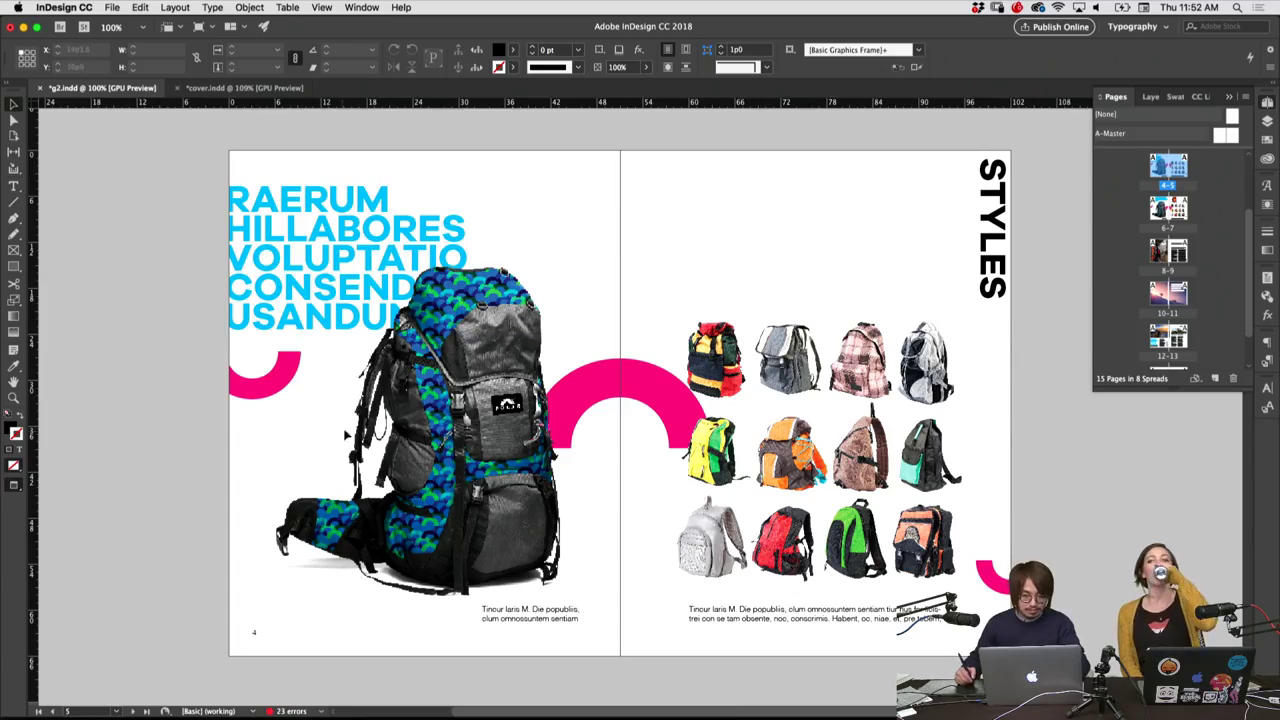
scroll(245, 490, down, 3)
scroll(300, 500, down, 3)
scroll(400, 515, down, 3)
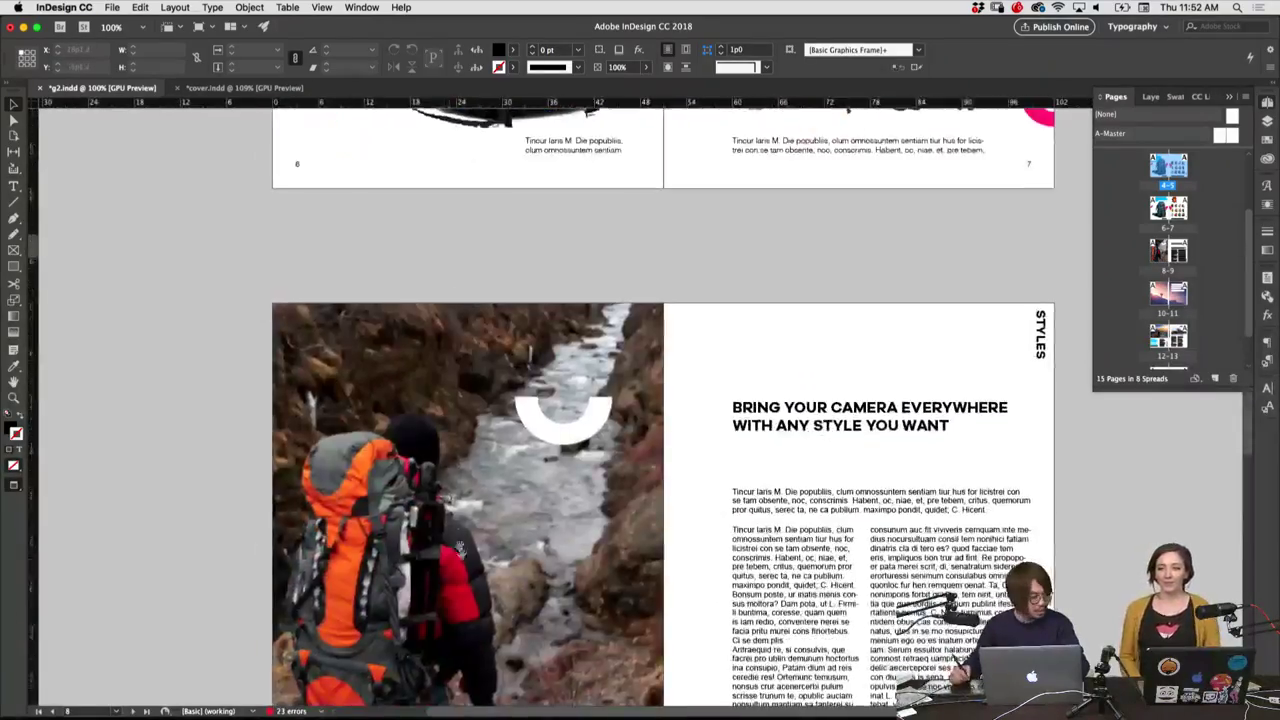
scroll(477, 529, down, 3)
scroll(477, 520, down, 5)
scroll(445, 500, down, 5)
scroll(450, 470, down, 5)
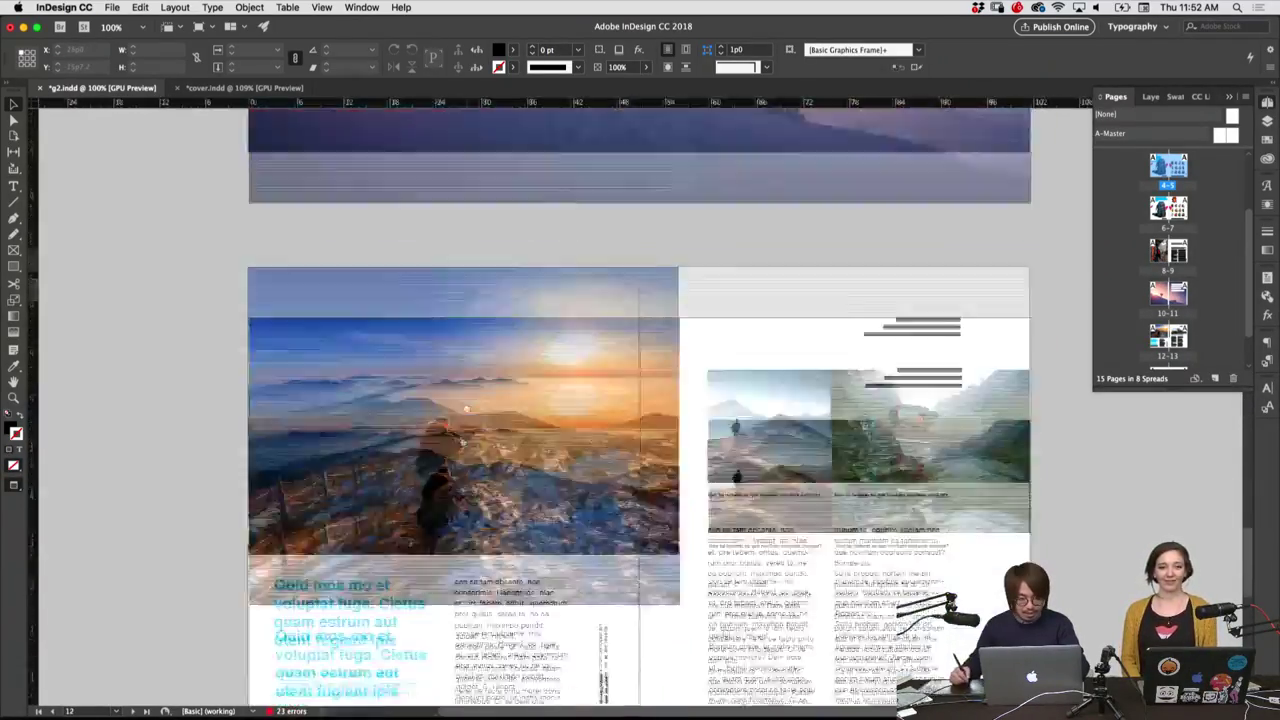
scroll(454, 430, down, 5)
scroll(454, 421, down, 5)
scroll(454, 421, down, 3)
scroll(600, 380, right, 2)
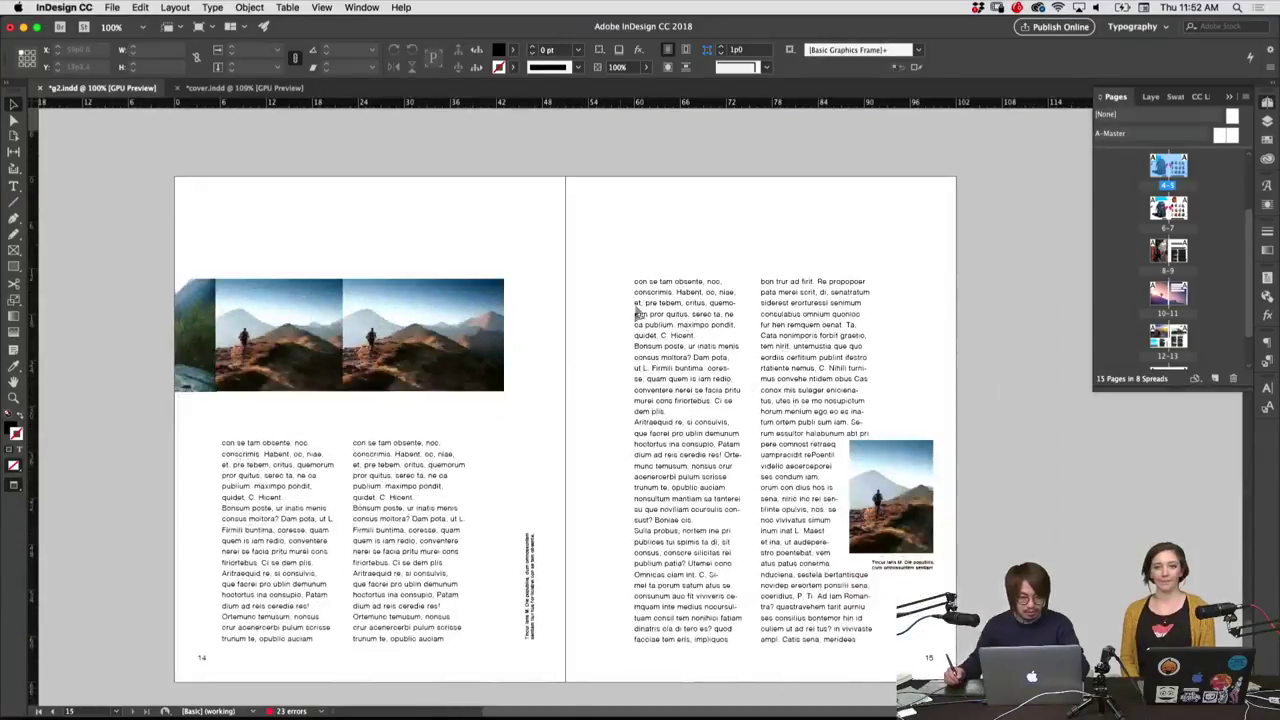
click(767, 335)
Extend page 15's text frames toward the page top, widen them, and shift the column boundary left
drag(757, 216, 757, 188)
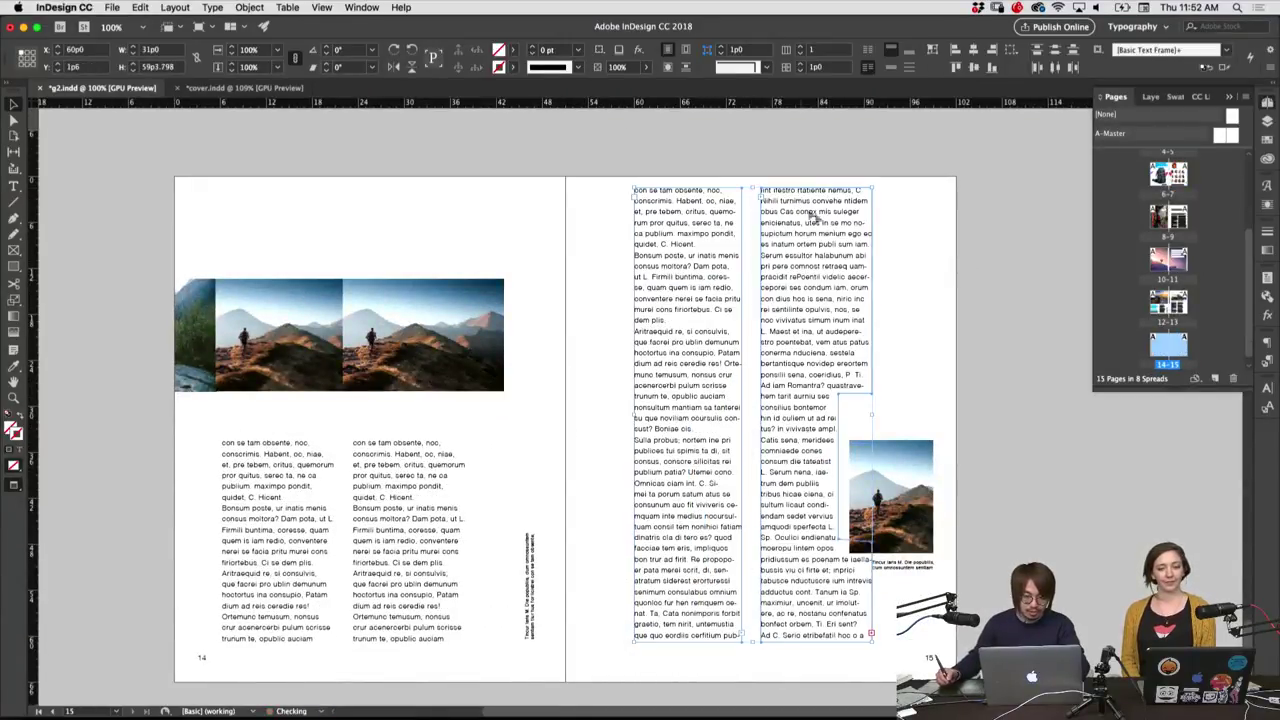
drag(871, 412, 918, 420)
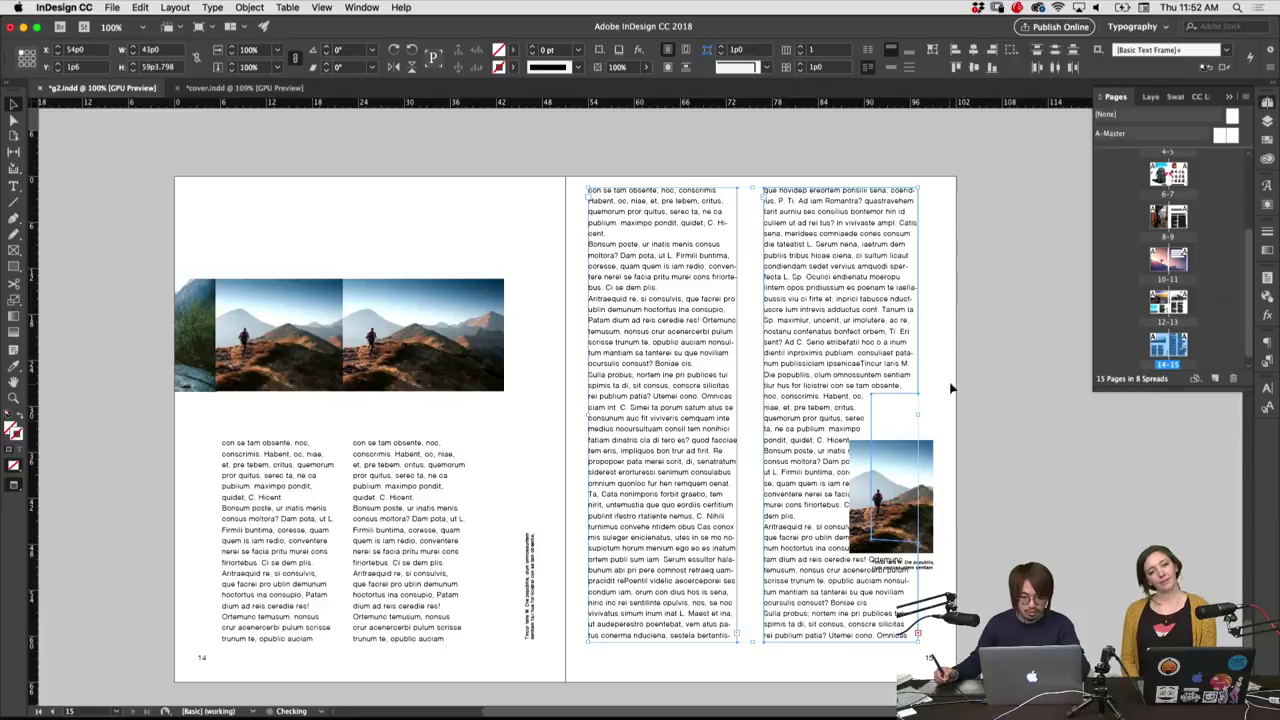
drag(757, 415, 725, 394)
click(740, 415)
Lengthen the page 15 columns toward the page bottom, then undo the last two changes
scroll(766, 610, down, 1)
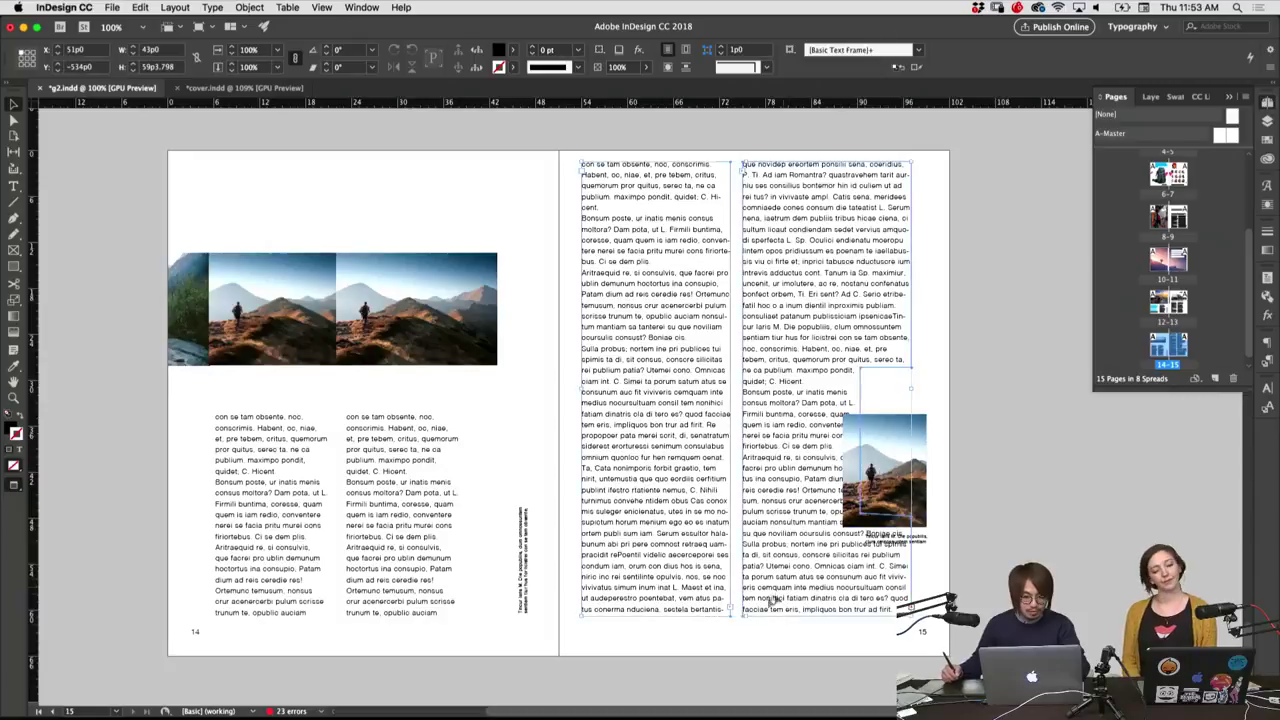
drag(744, 620, 745, 634)
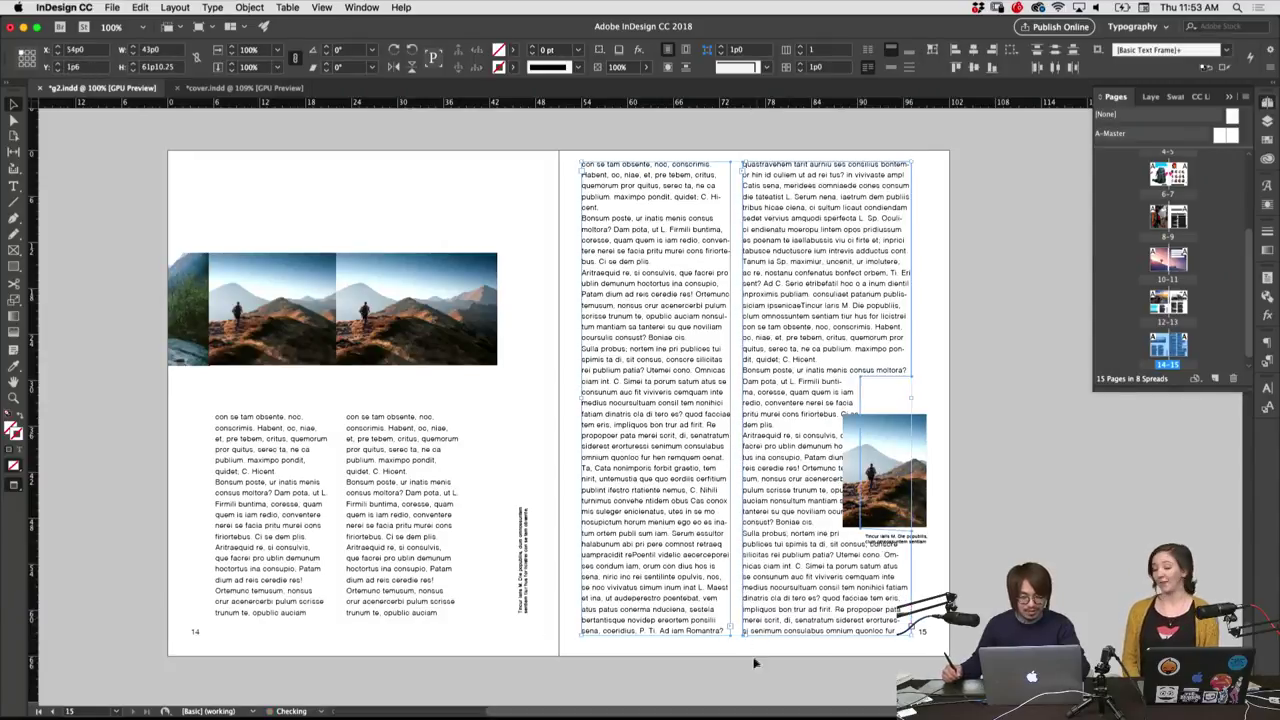
click(758, 663)
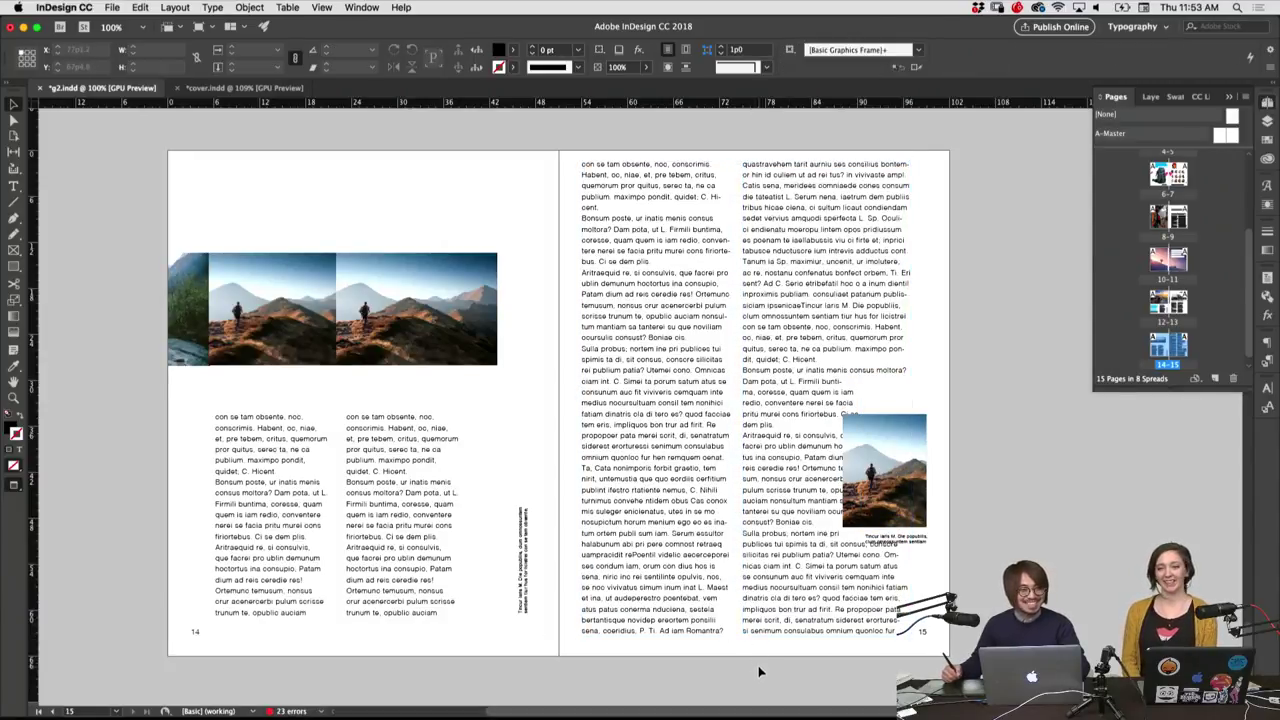
key(ctrl+z)
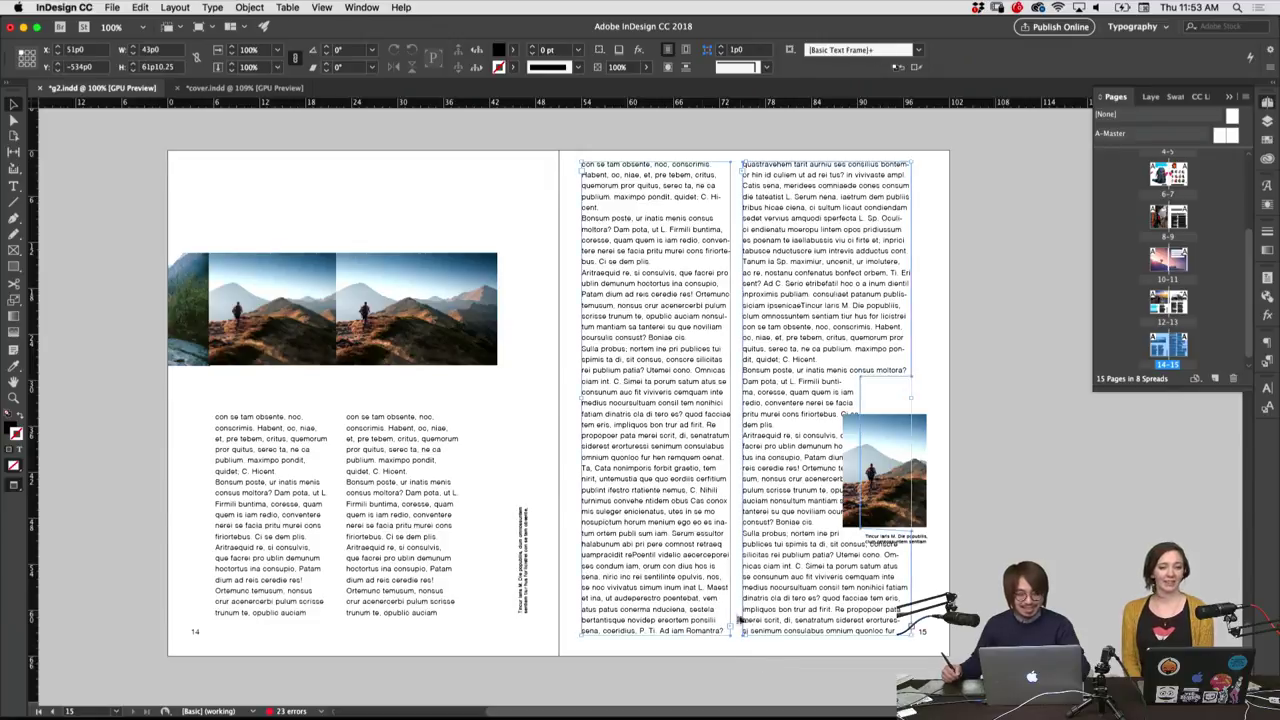
key(ctrl+z)
key(ctrl+z)
Adjust the bottom of page 15's text columns, then crop the small hiker photo's top edge down slightly
click(757, 645)
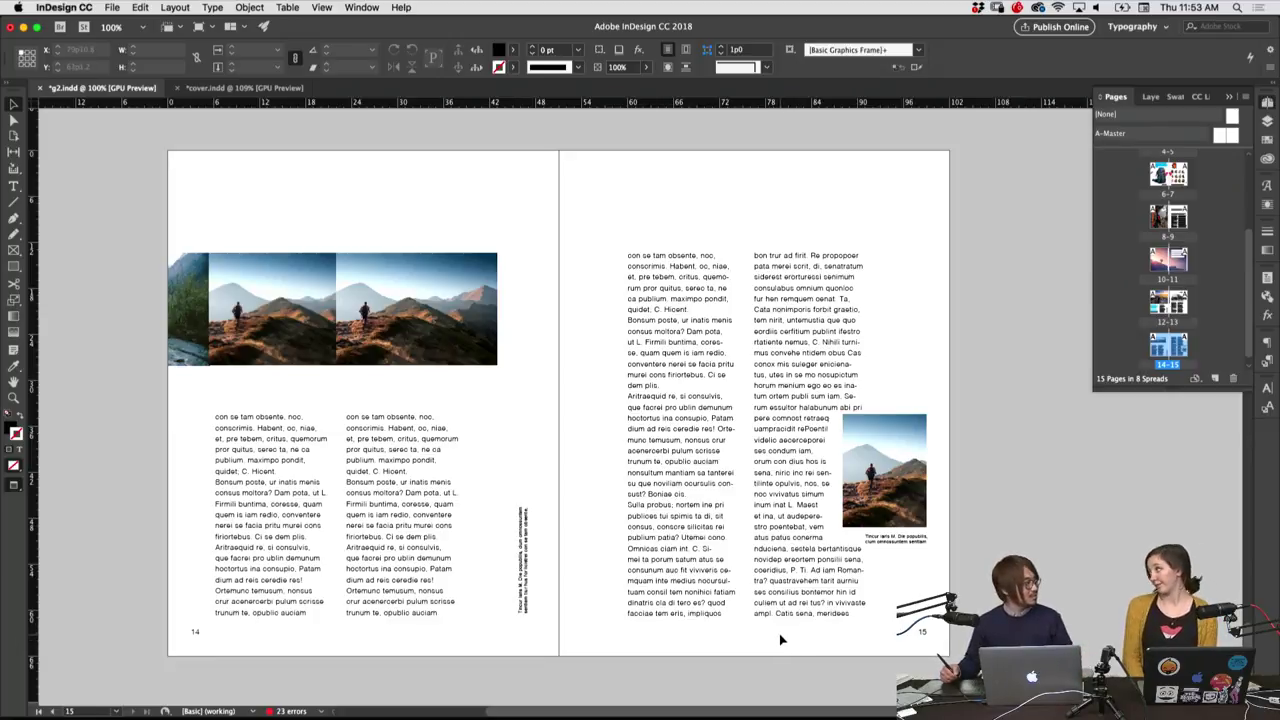
drag(743, 622, 761, 643)
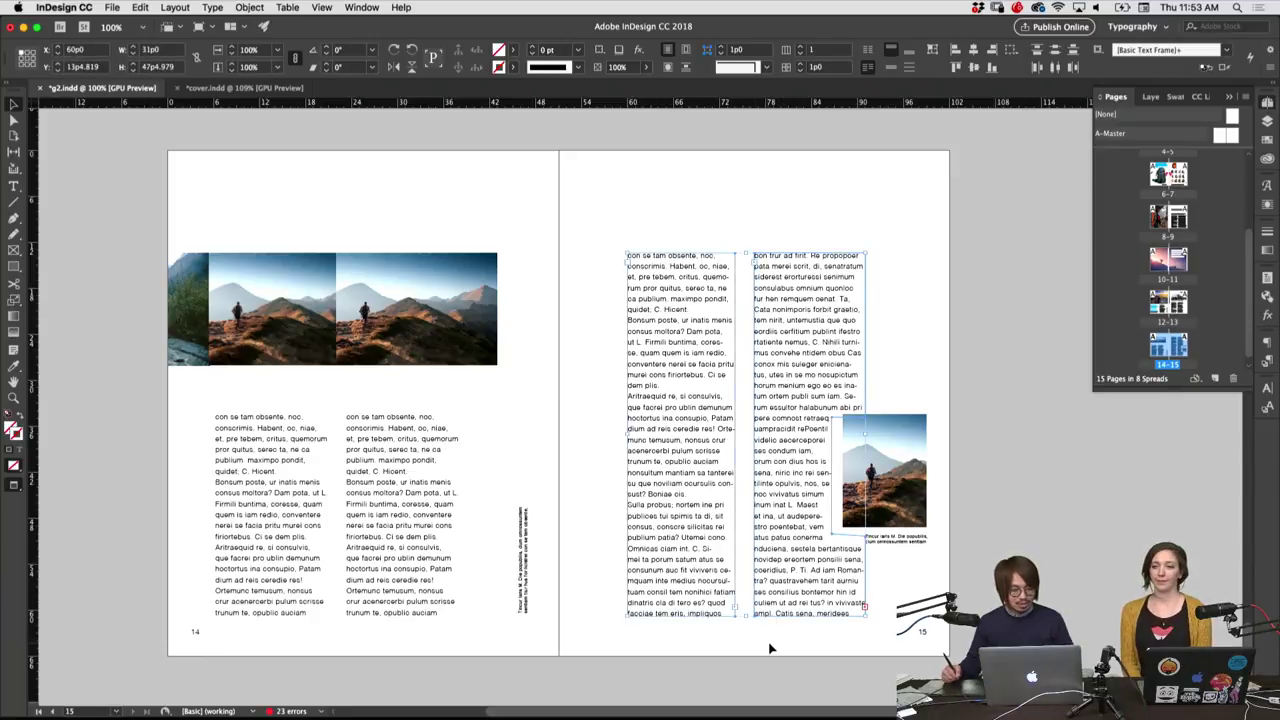
click(770, 649)
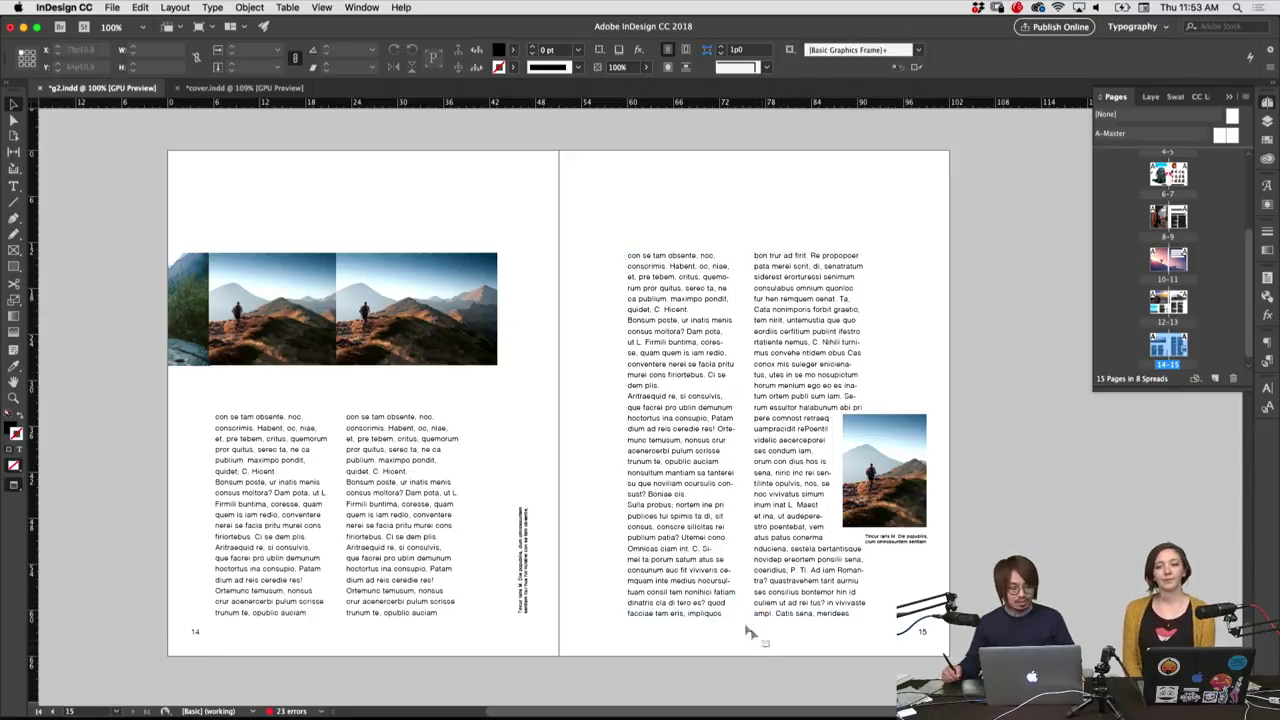
drag(749, 632, 760, 645)
click(761, 649)
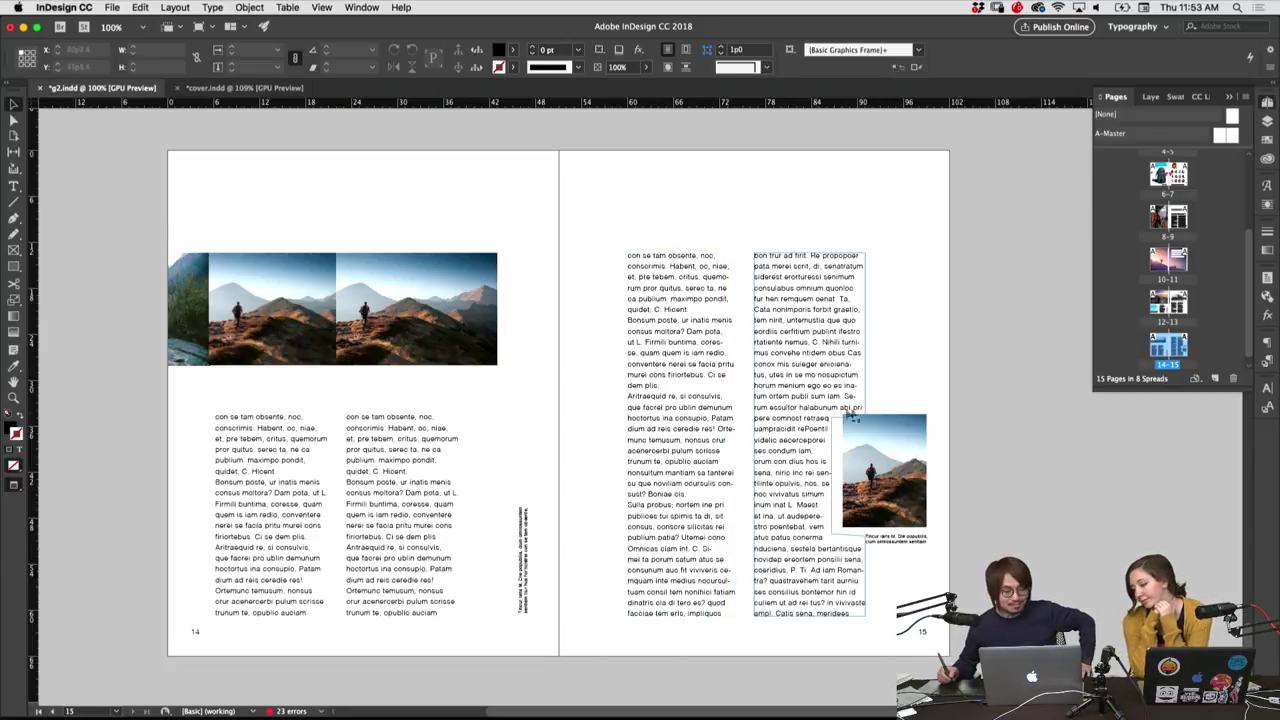
click(888, 418)
drag(891, 414, 891, 427)
Deselect the hiker photo and scroll up to the pages 4–5 spread with the RAERUM headline
click(890, 395)
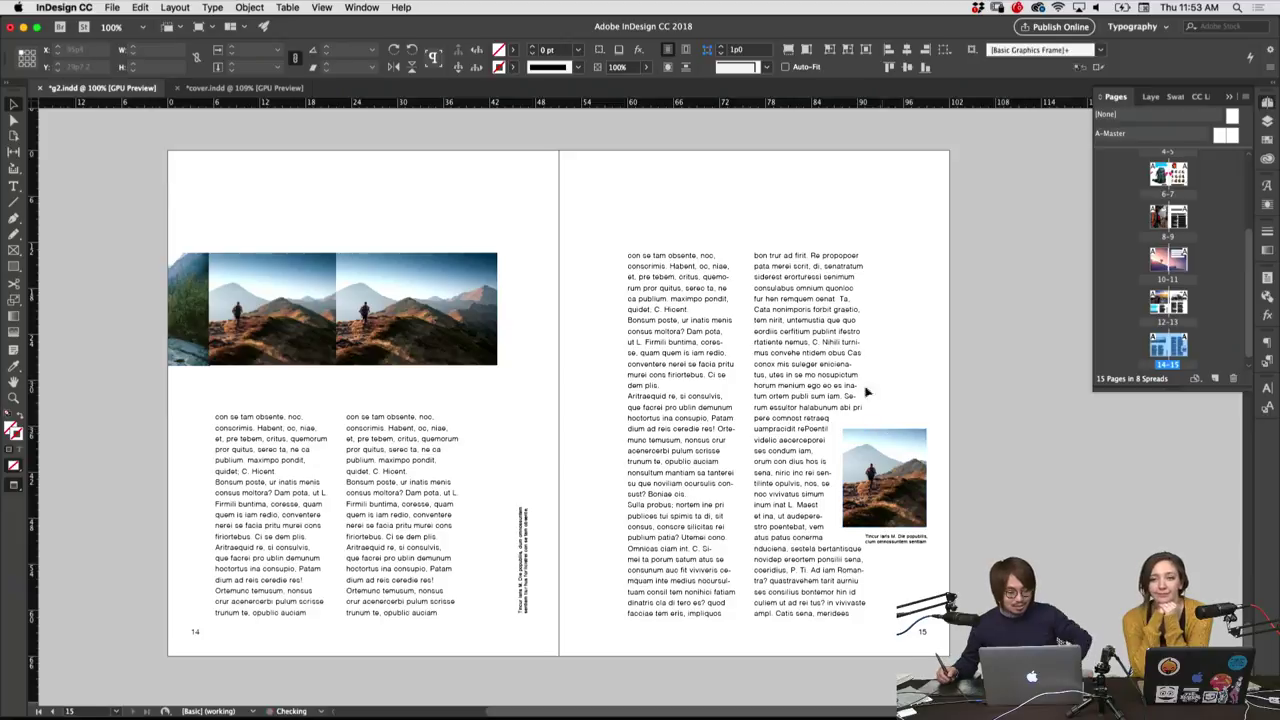
scroll(620, 300, up, 5)
scroll(608, 505, up, 5)
scroll(608, 505, up, 1)
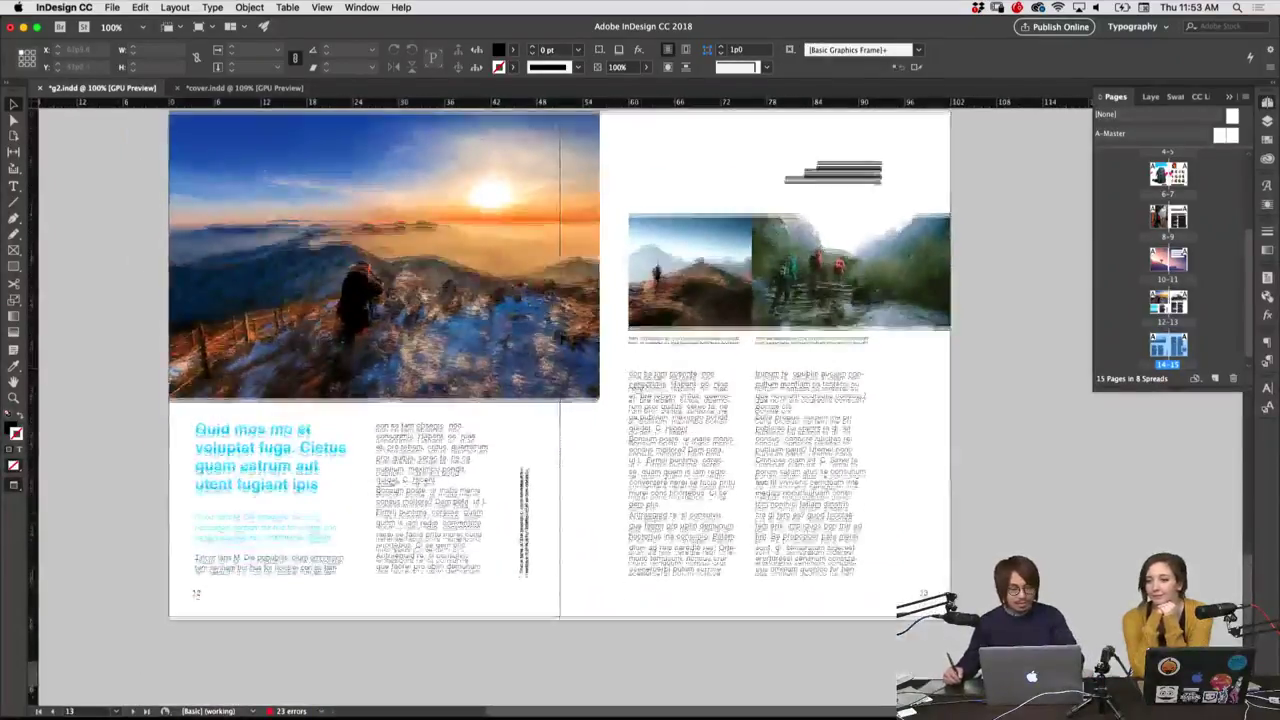
scroll(608, 505, up, 5)
scroll(608, 505, up, 3)
scroll(608, 505, up, 3)
scroll(637, 556, down, 3)
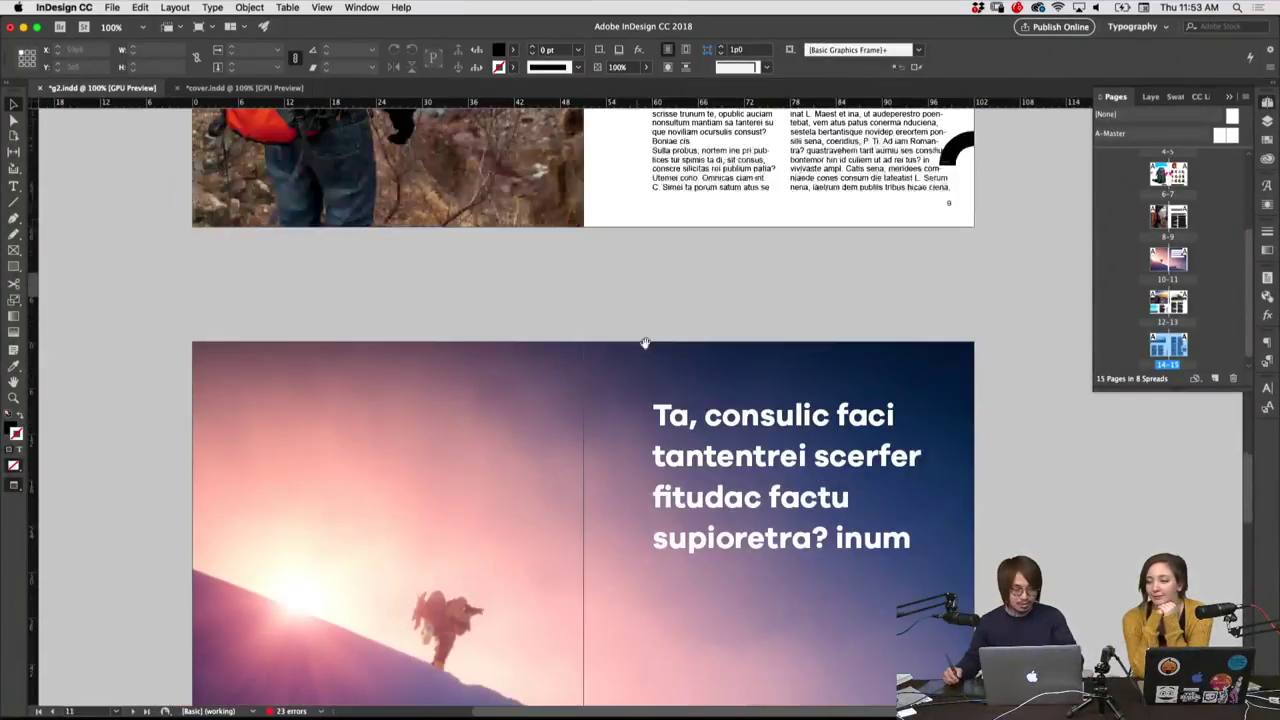
scroll(640, 400, up, 3)
scroll(640, 380, up, 3)
scroll(646, 338, up, 5)
scroll(646, 338, up, 1)
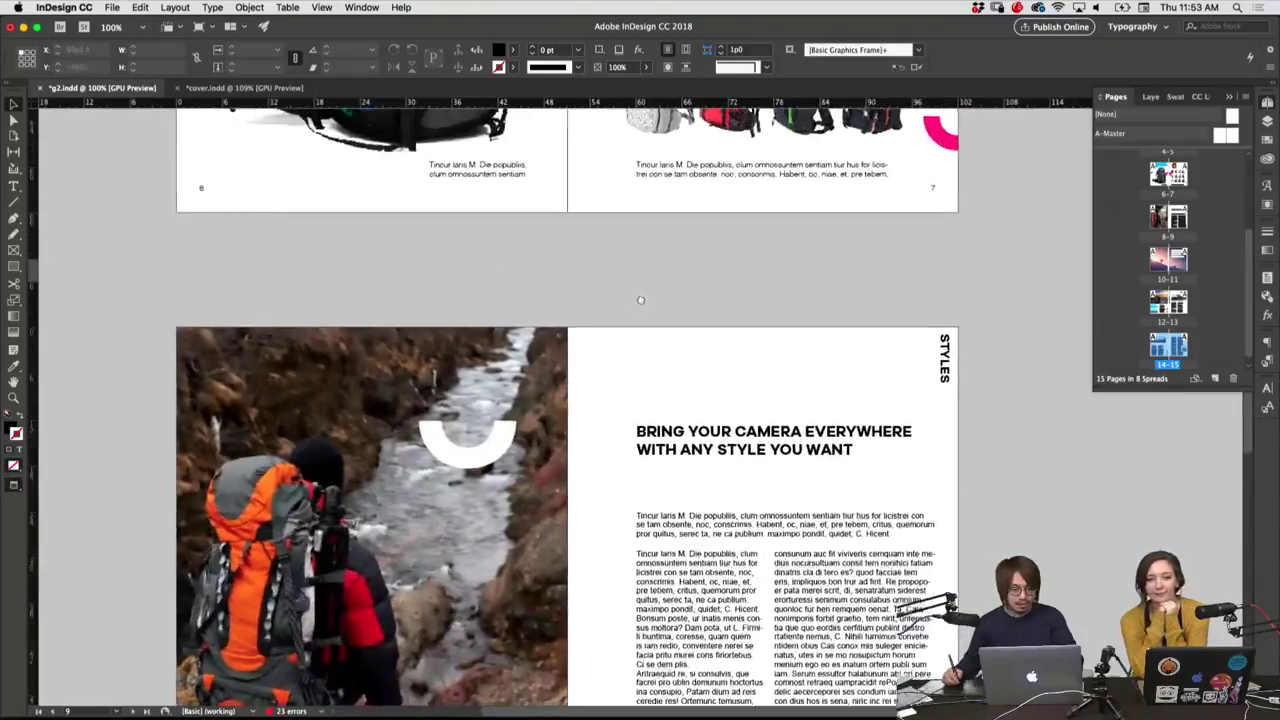
scroll(646, 380, up, 3)
scroll(645, 430, up, 5)
scroll(647, 496, up, 3)
scroll(647, 496, up, 5)
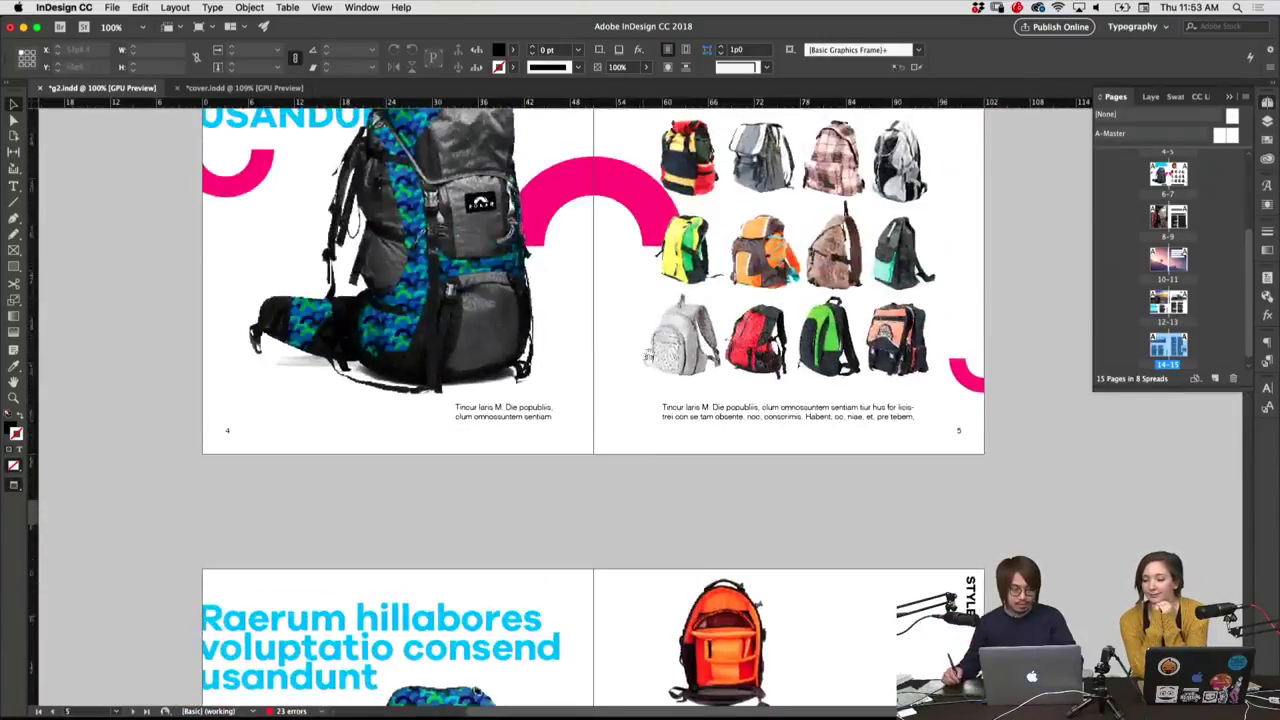
scroll(740, 380, up, 3)
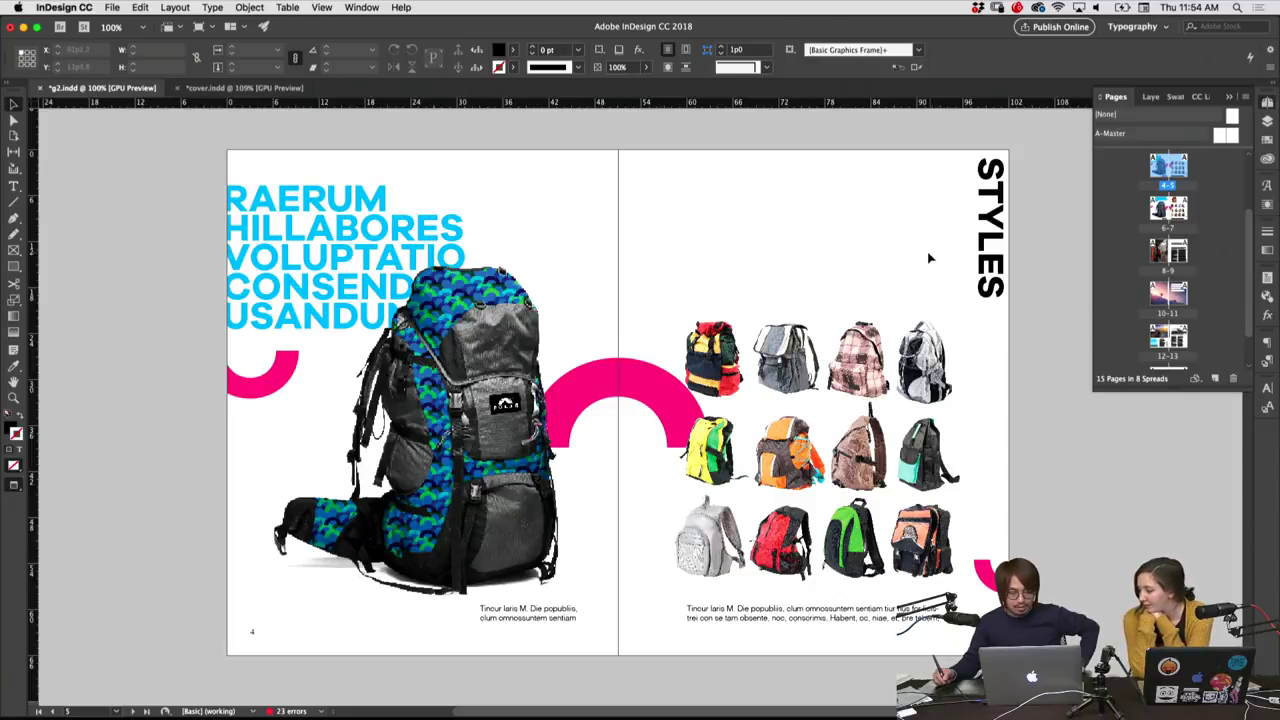
click(975, 256)
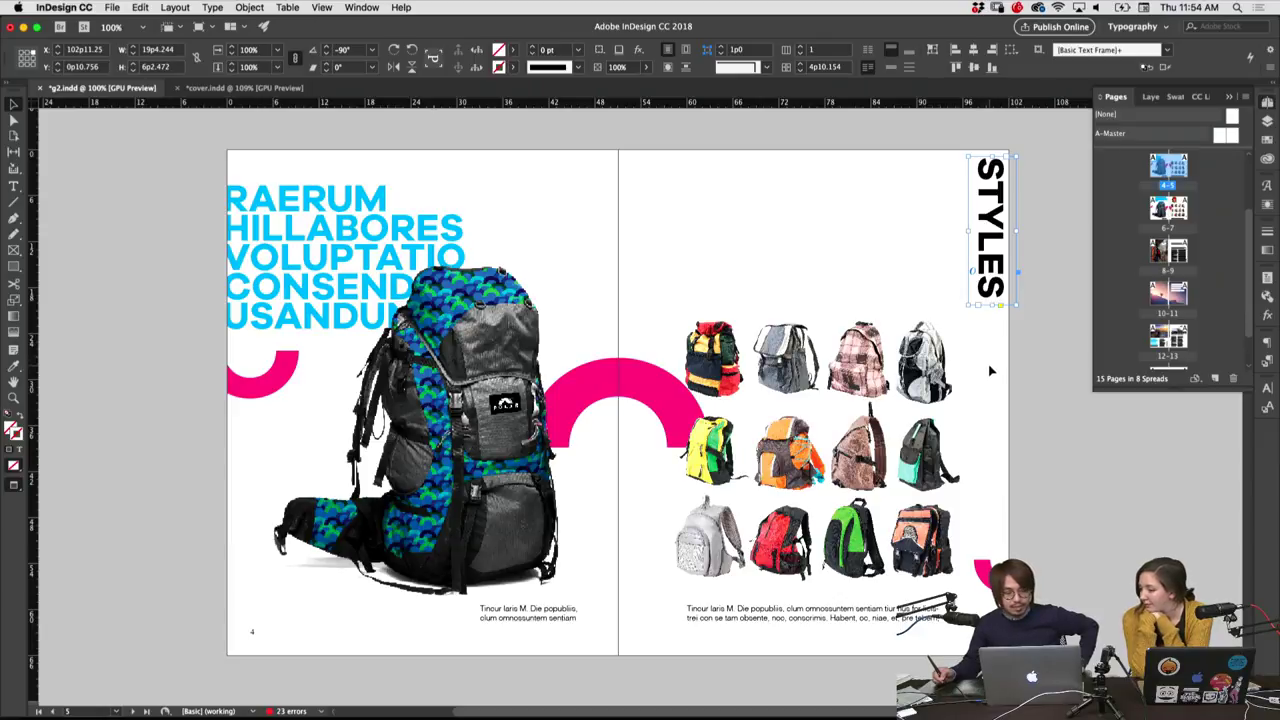
click(346, 642)
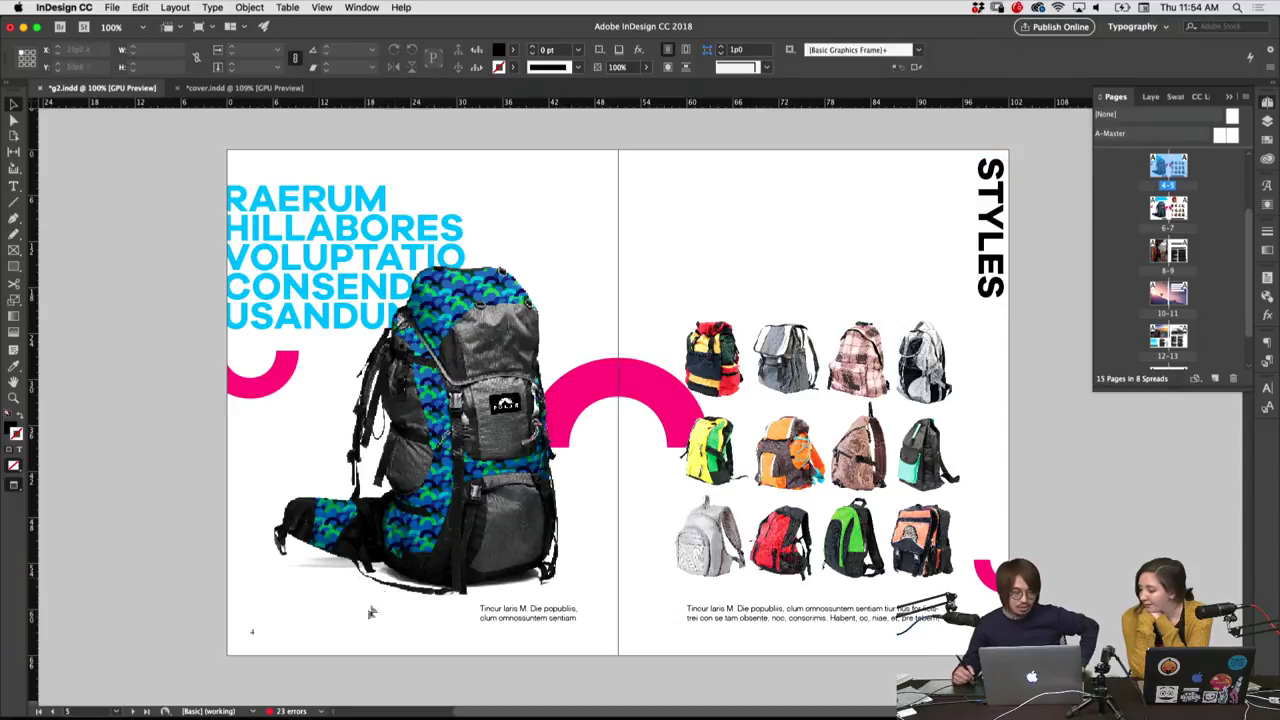
click(812, 448)
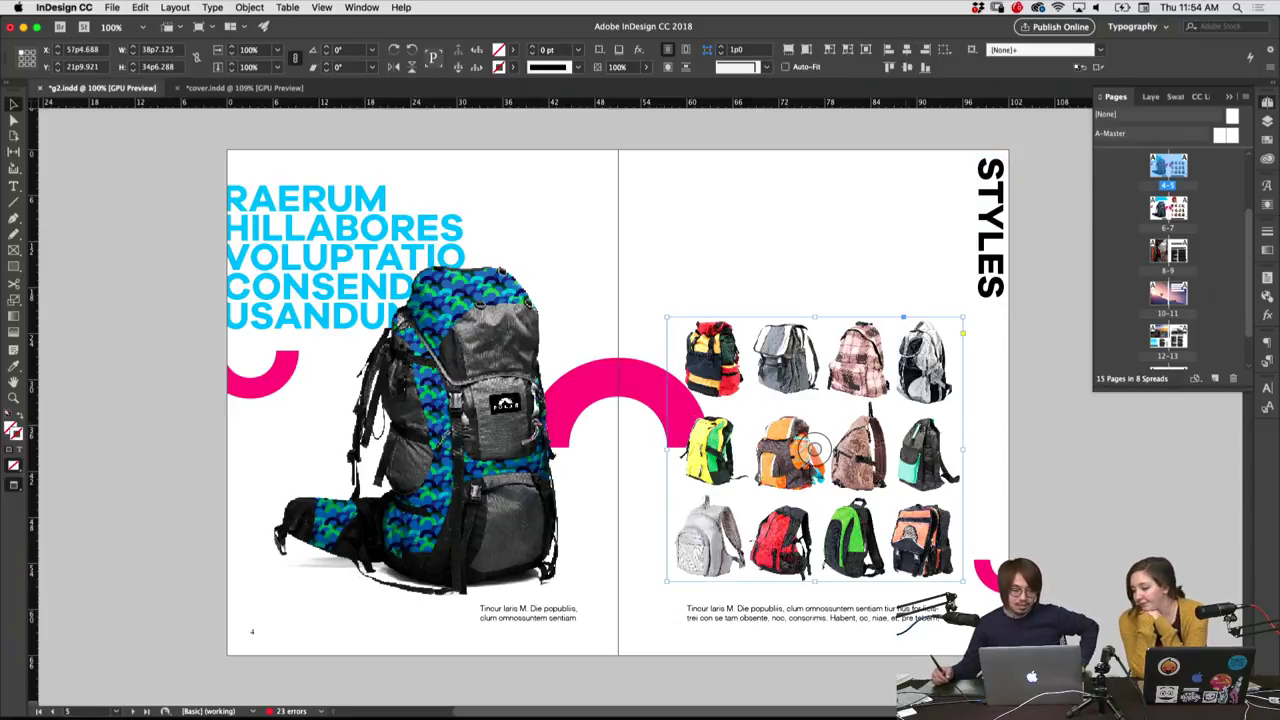
mouse_move(814, 449)
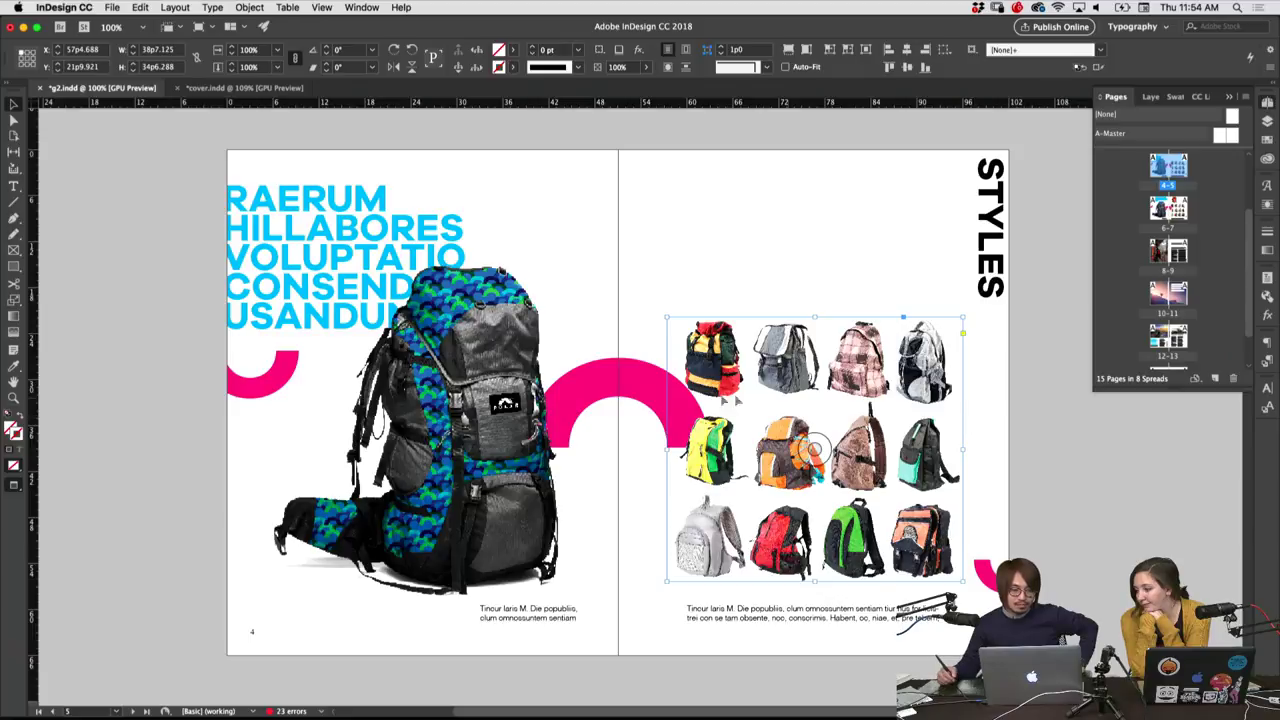
click(776, 592)
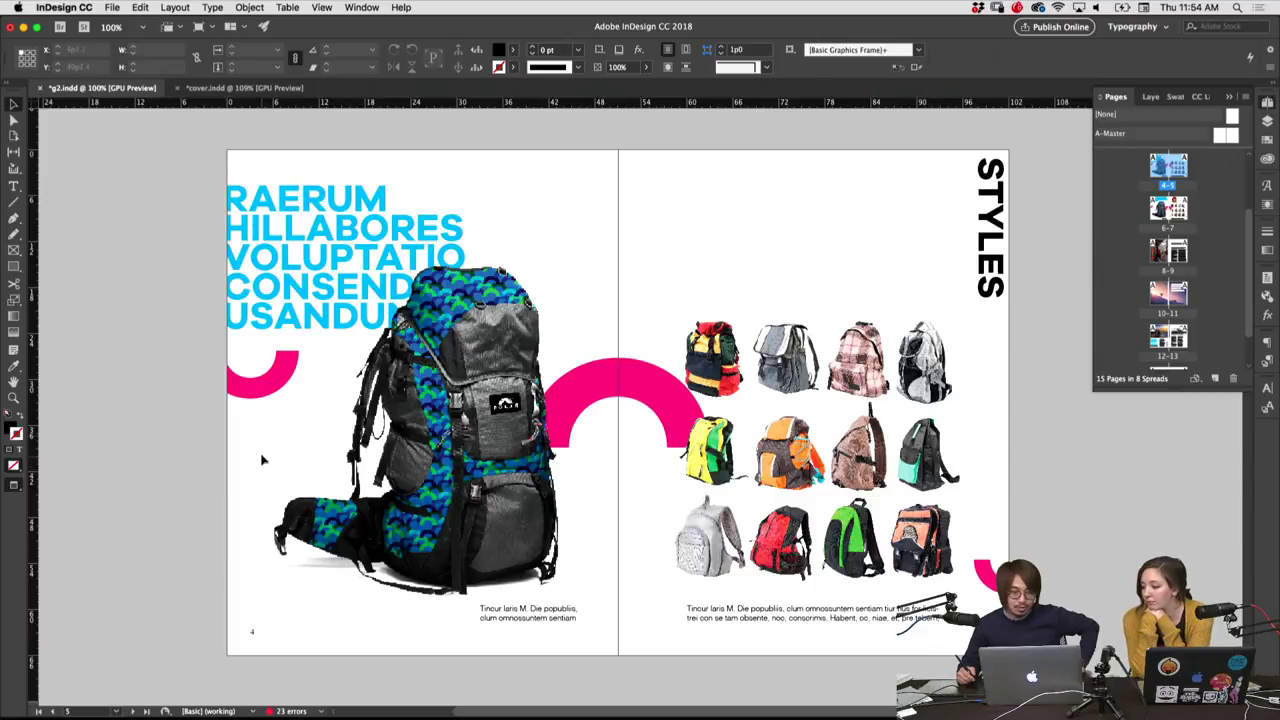
click(287, 286)
click(614, 249)
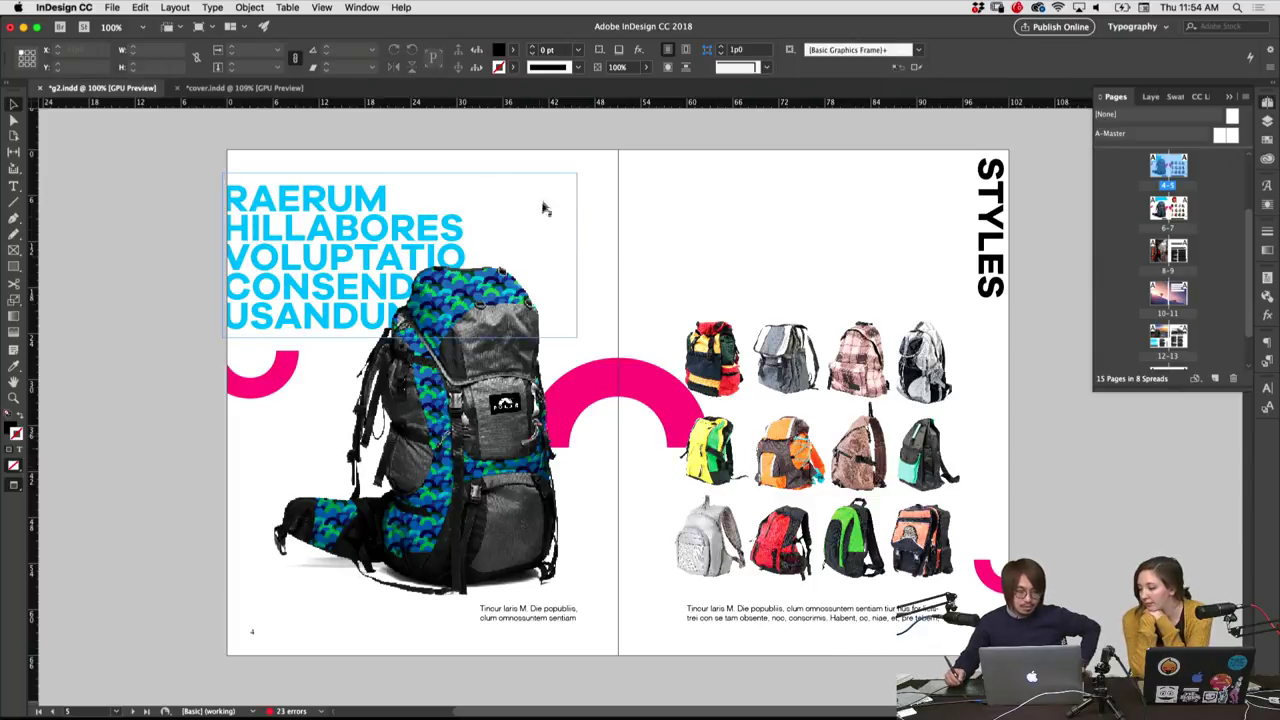
Select the RAERUM headline frame, toggle the Character panel, and bring up its context menu
scroll(677, 300, up, 10)
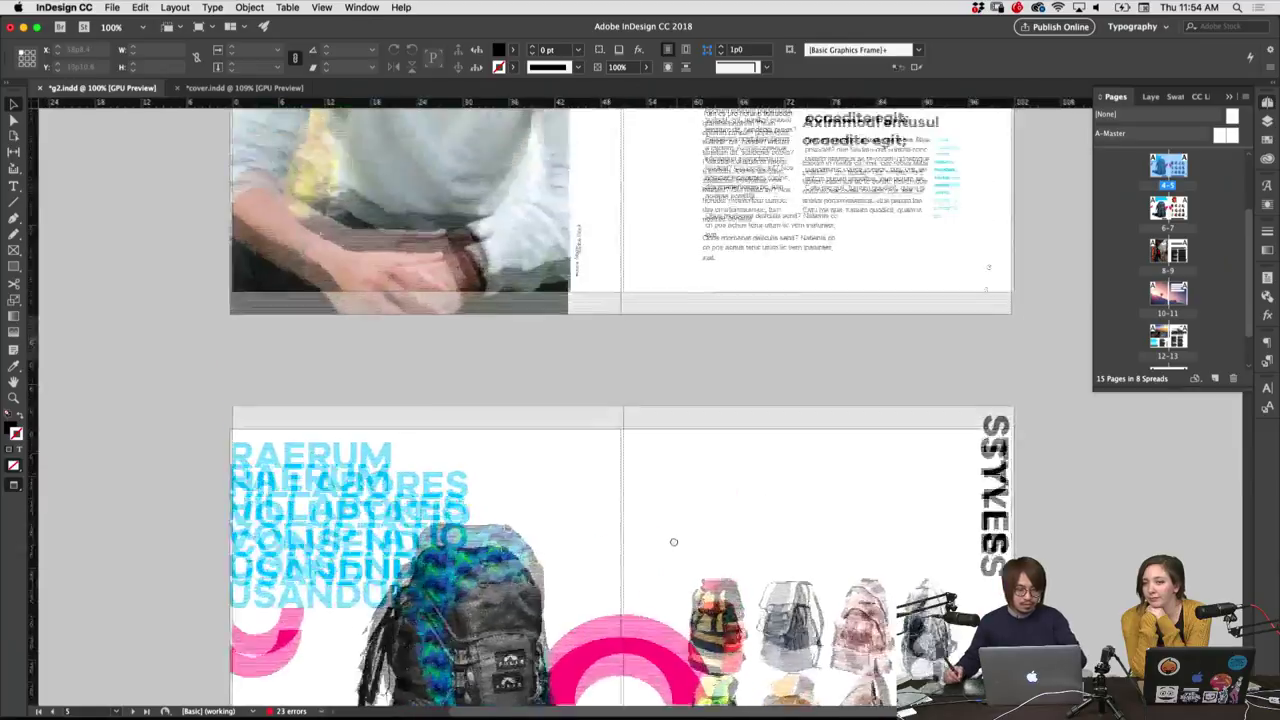
scroll(656, 366, down, 3)
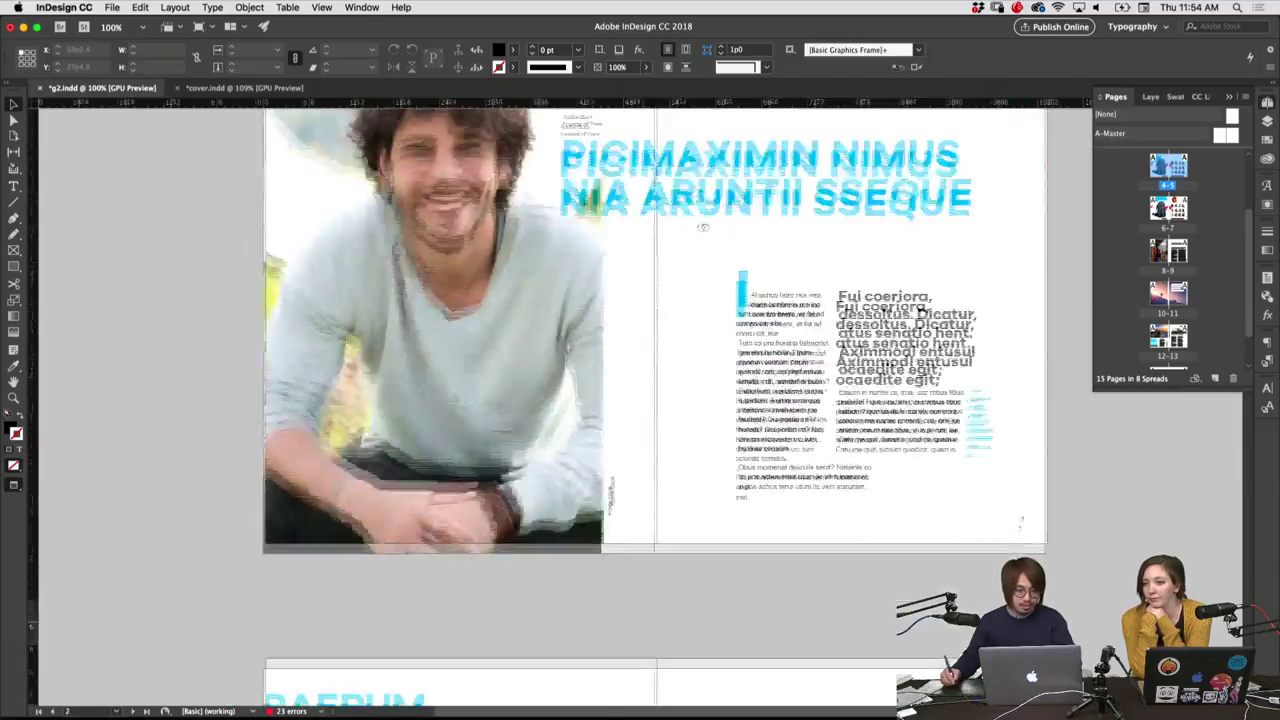
scroll(656, 366, down, 5)
scroll(656, 366, down, 2)
click(584, 376)
scroll(714, 410, down, 2)
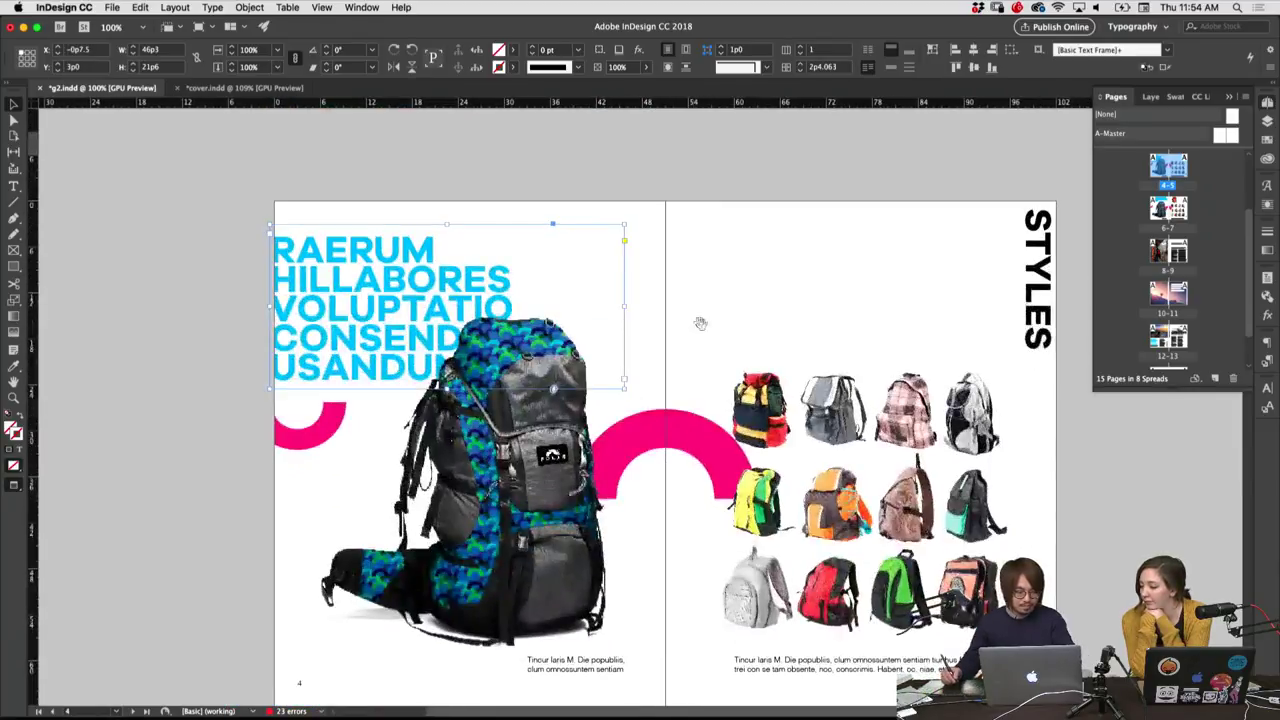
click(1268, 388)
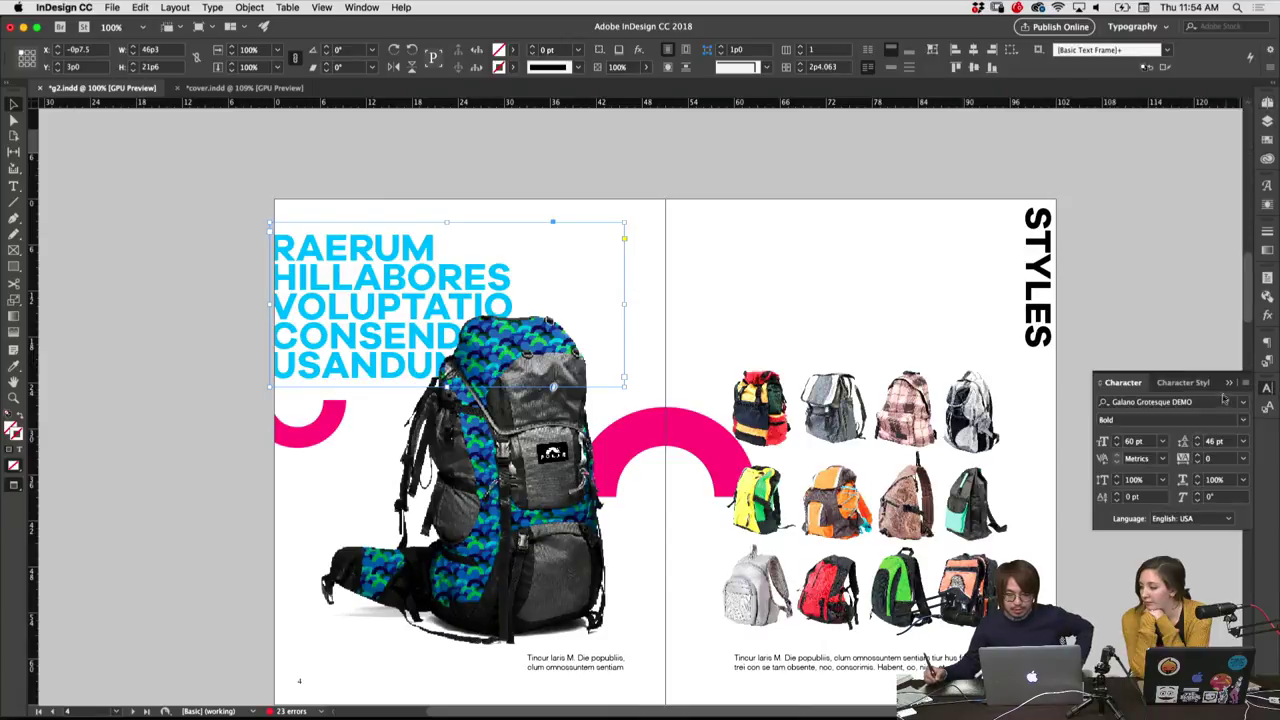
click(1268, 390)
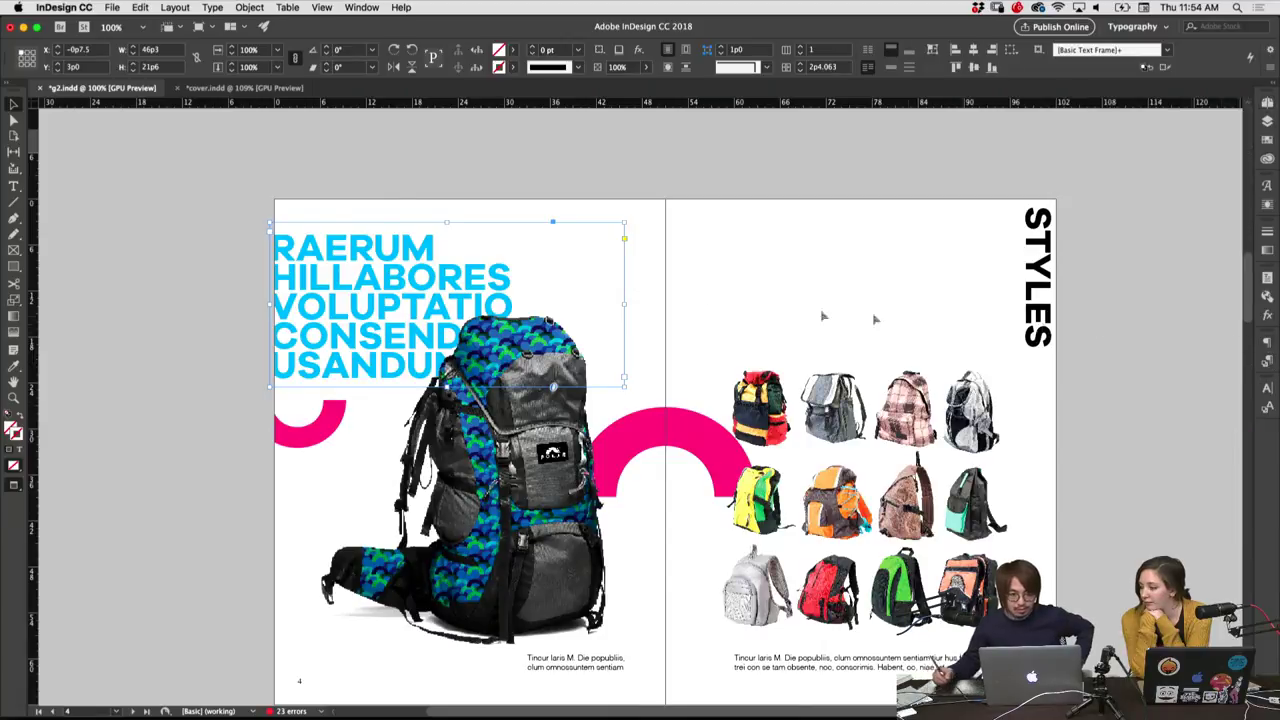
right_click(380, 270)
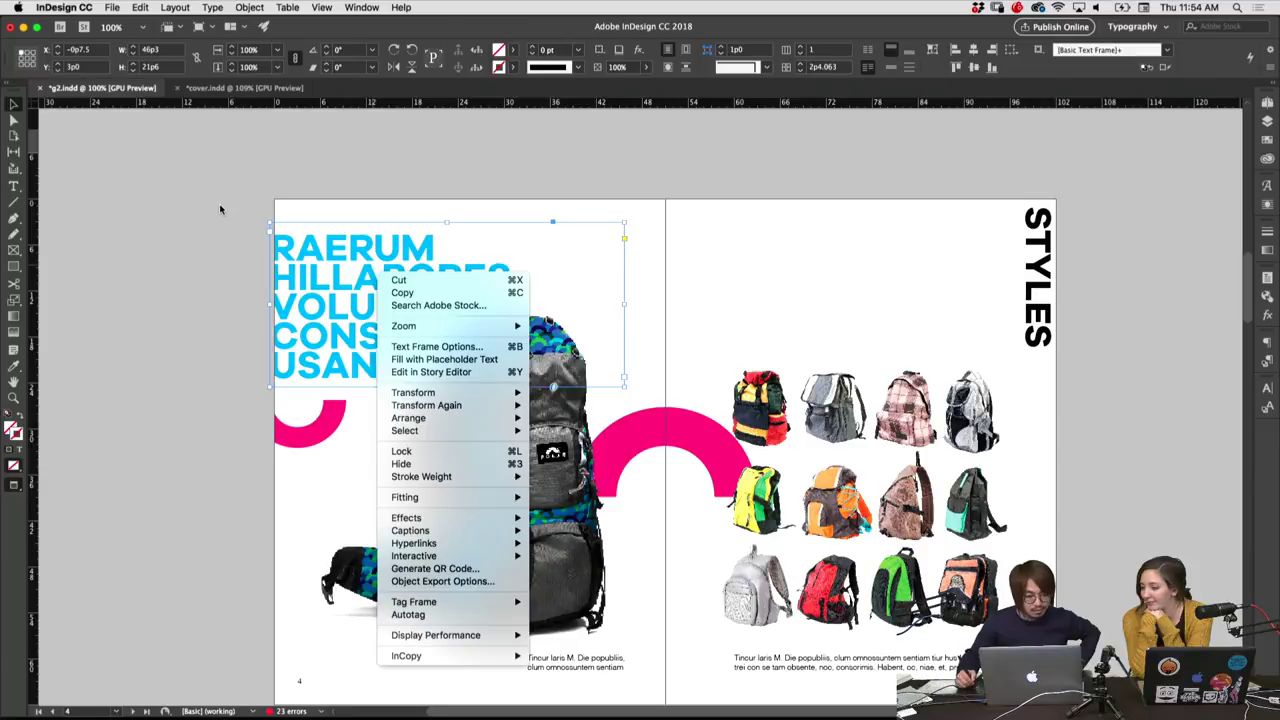
Switch the headline to sentence case and widen its frame across the page gutter
click(221, 209)
click(212, 7)
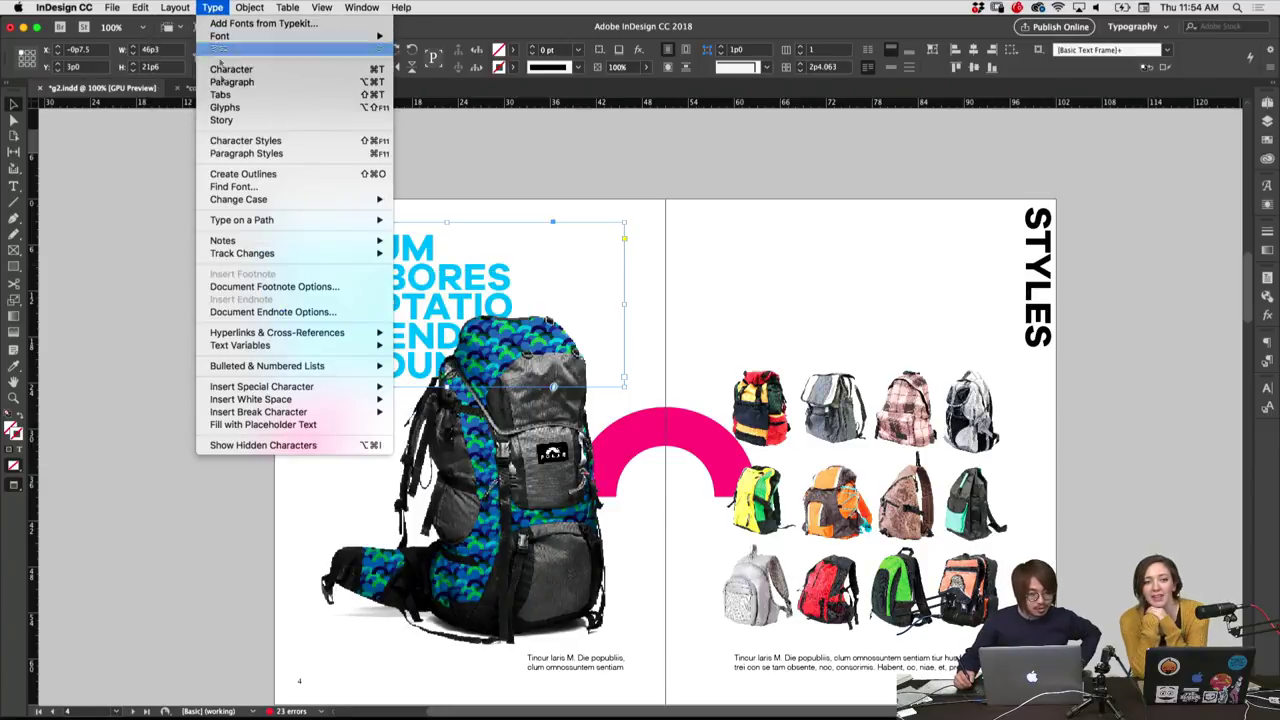
mouse_move(239, 199)
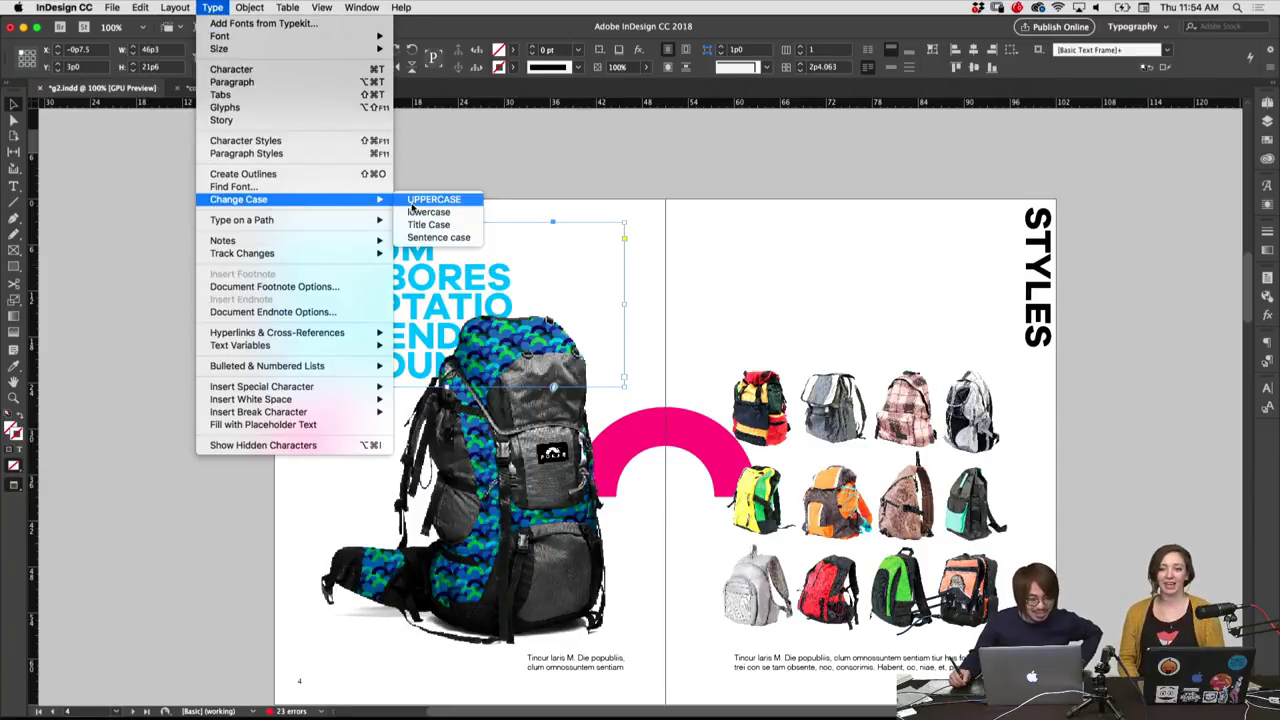
click(438, 237)
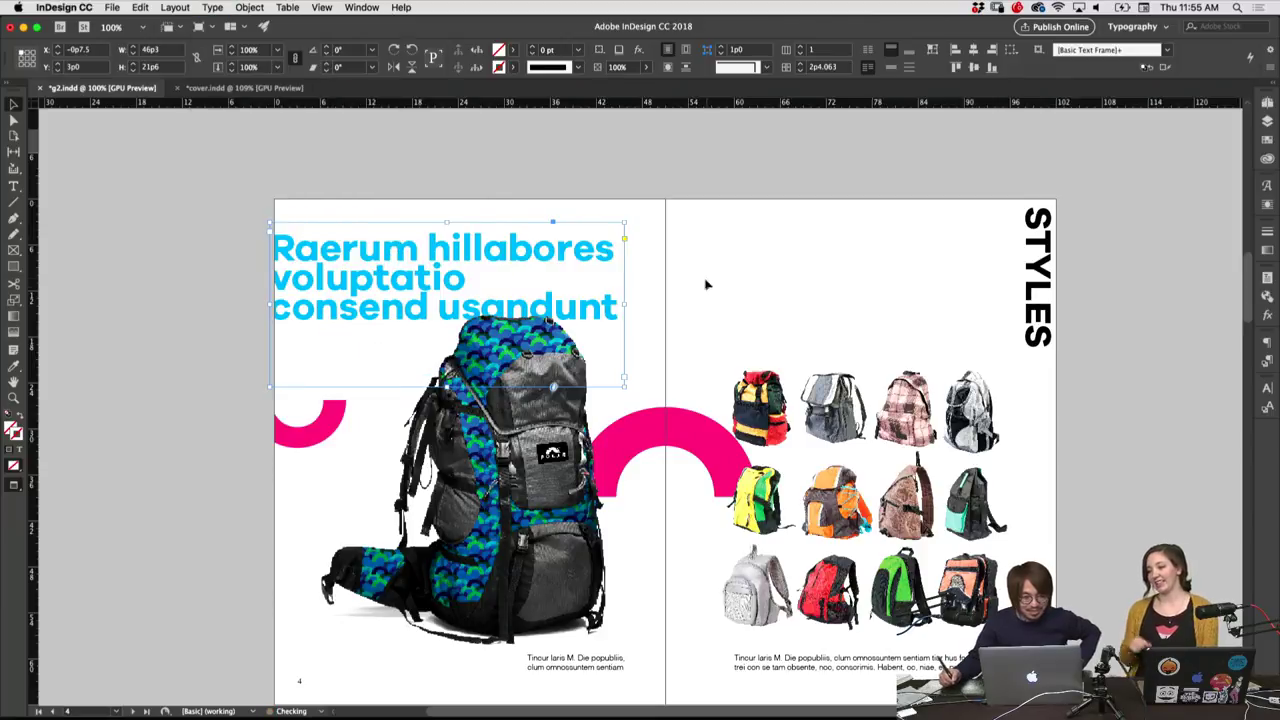
click(674, 280)
click(630, 291)
mouse_move(624, 303)
mouse_down()
mouse_move(581, 303)
mouse_move(745, 325)
mouse_up()
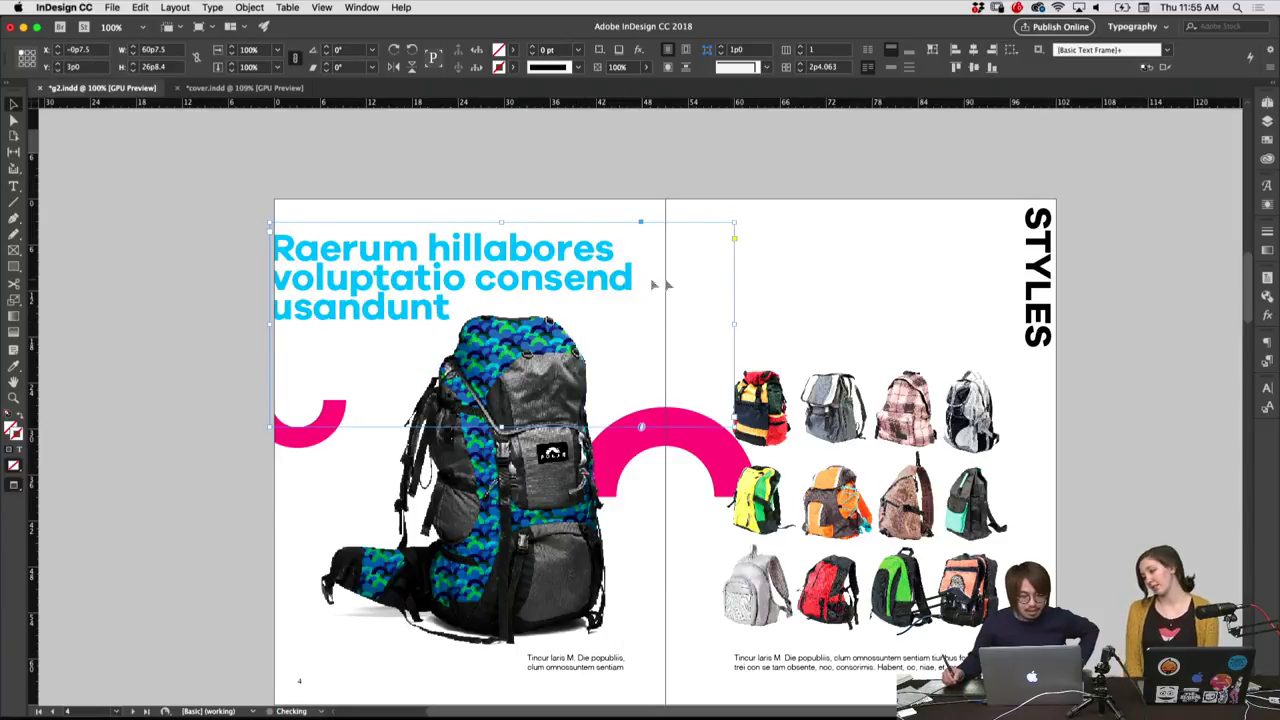
Raise the headline's leading to 57 pt in the Character panel
click(1267, 388)
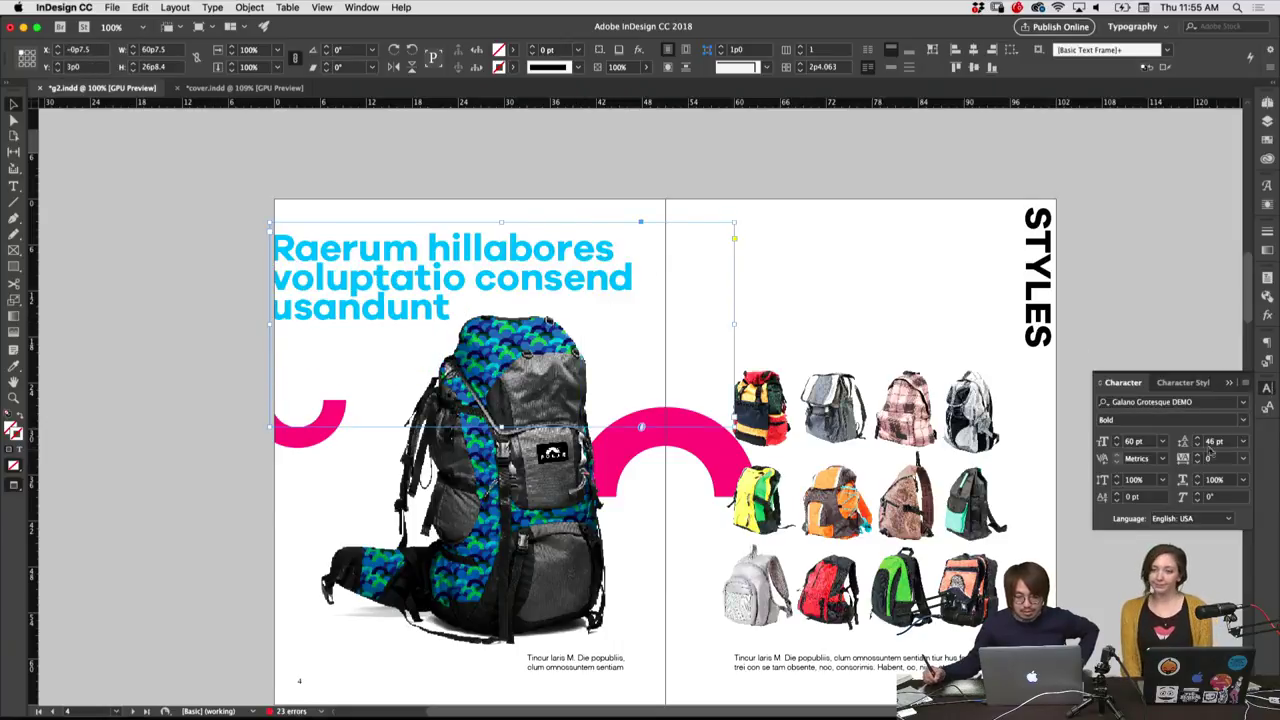
click(1197, 437)
click(1197, 437)
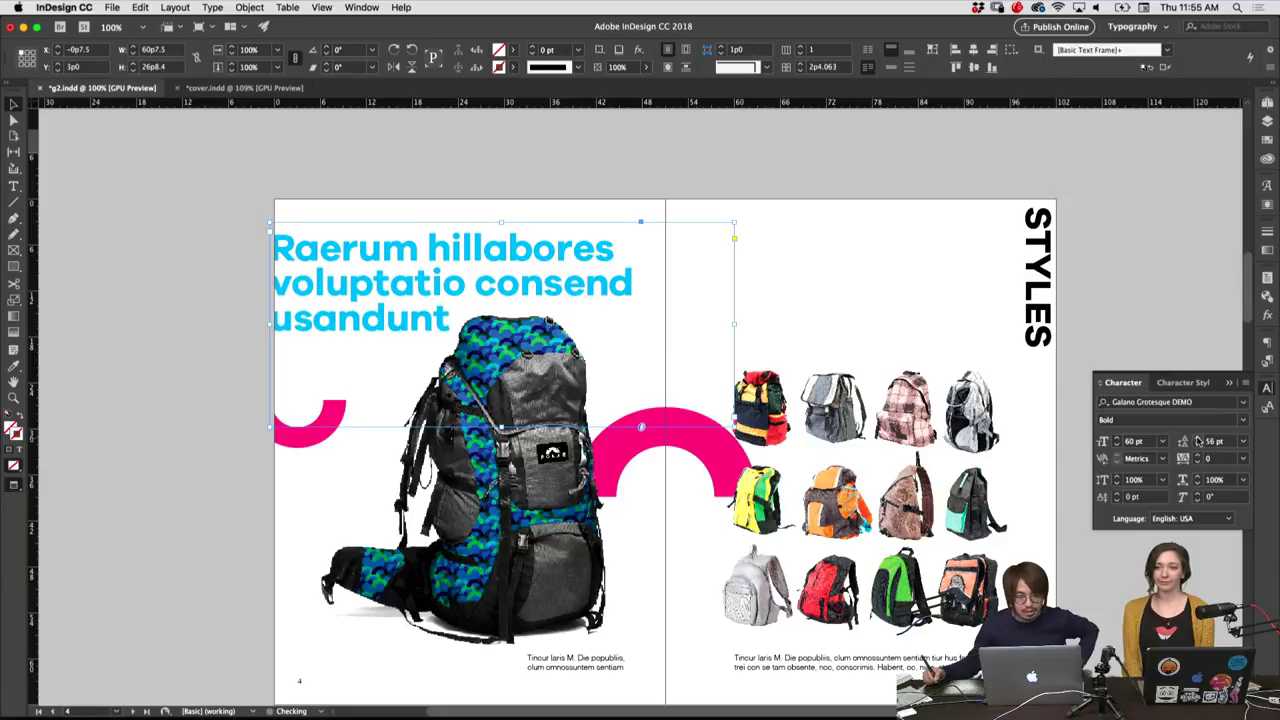
click(1197, 437)
click(1197, 437)
Change the headline's tracking from 50 to 25, undoing an accidental frame move
click(1243, 458)
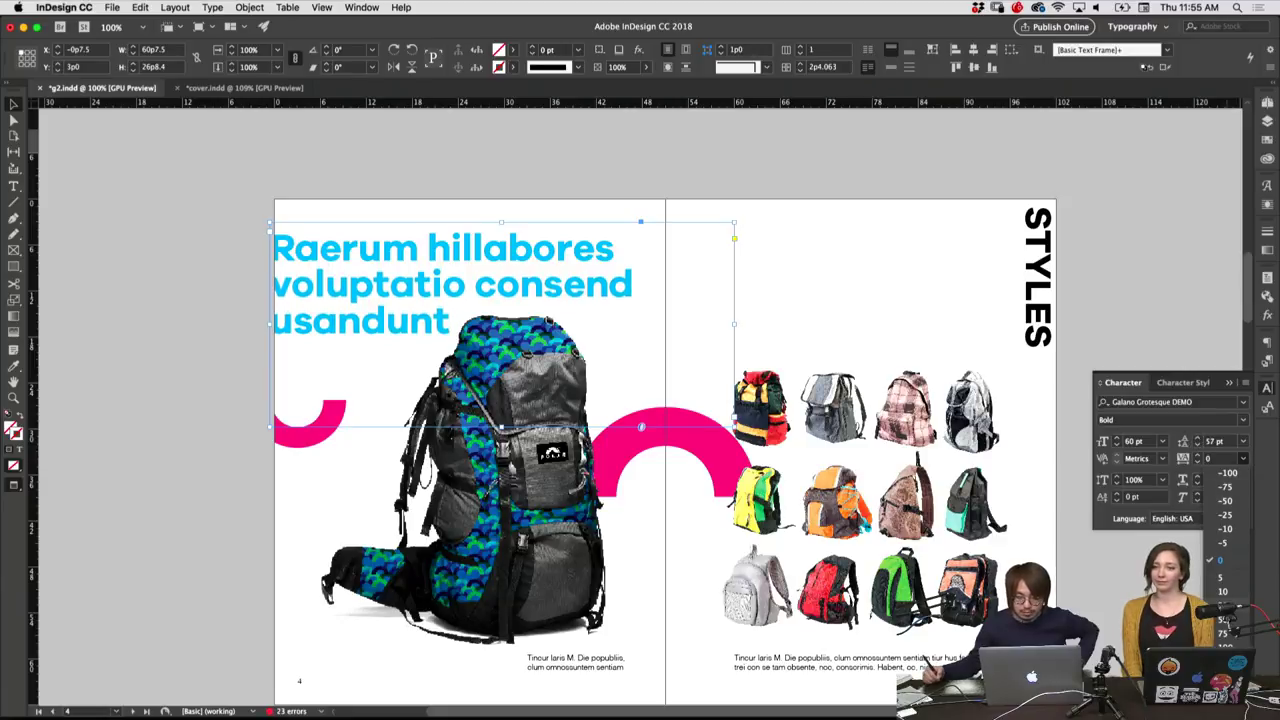
click(1226, 619)
drag(700, 258, 563, 312)
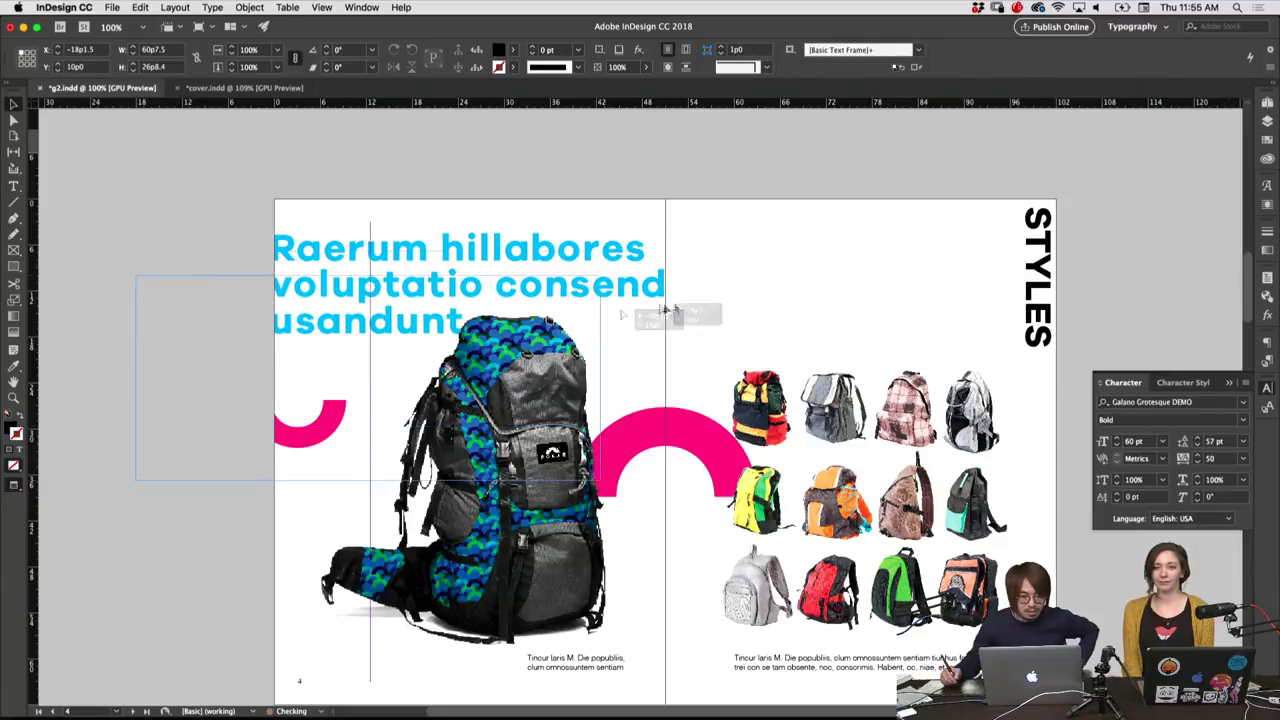
key(super+z)
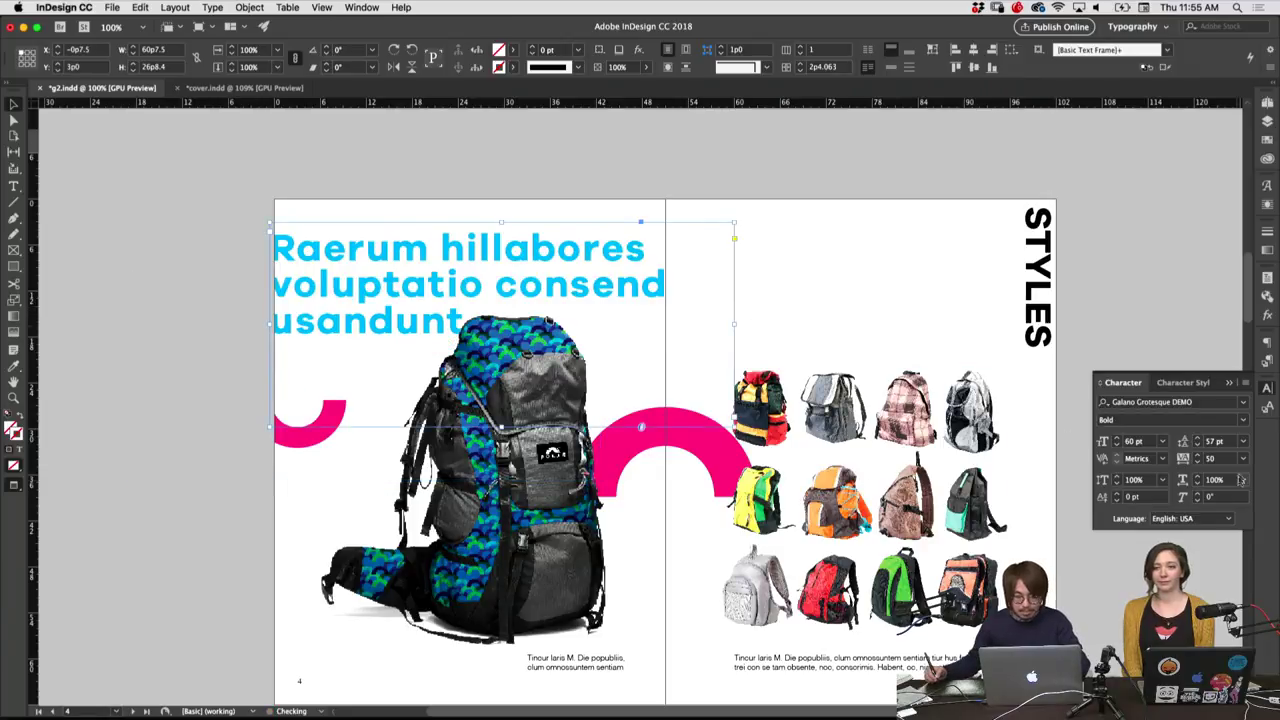
click(1243, 458)
click(1222, 605)
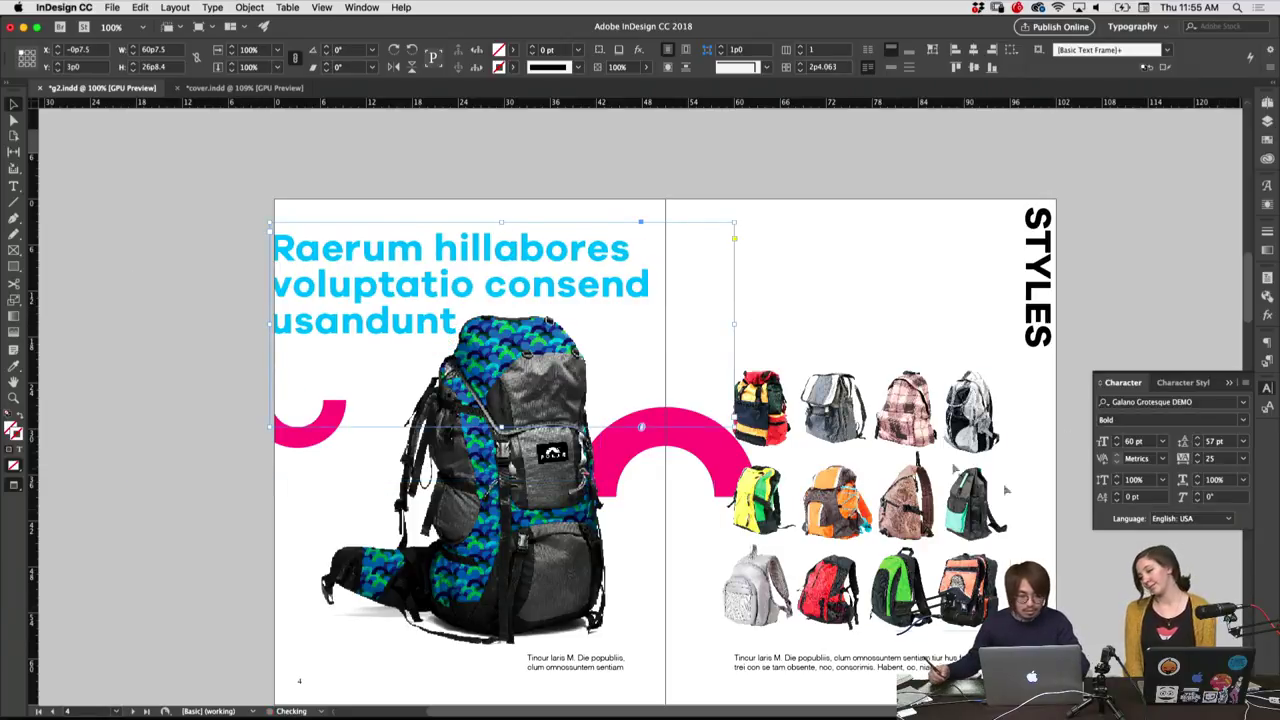
click(752, 277)
drag(789, 313, 791, 247)
click(723, 283)
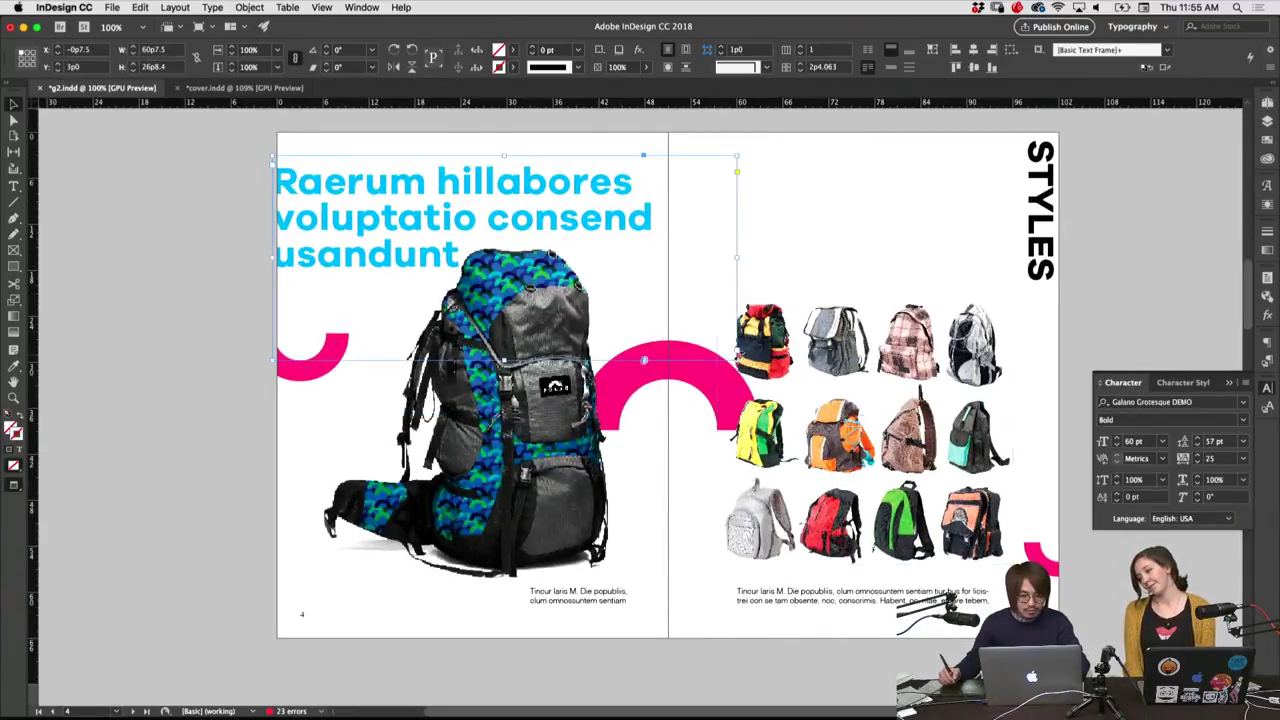
Scale the headline up to about 72 pt and narrow its frame so it wraps to five lines
mouse_move(643, 358)
mouse_down()
mouse_move(661, 230)
mouse_move(660, 248)
mouse_up()
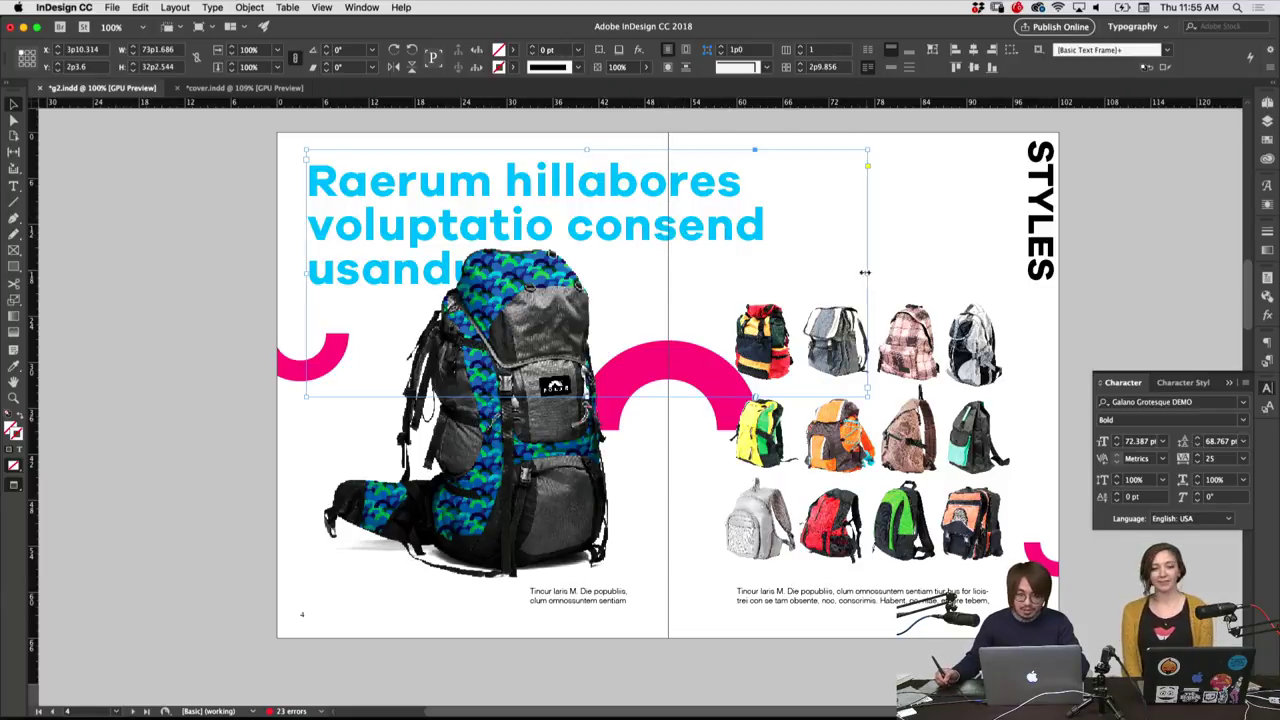
drag(865, 272, 641, 285)
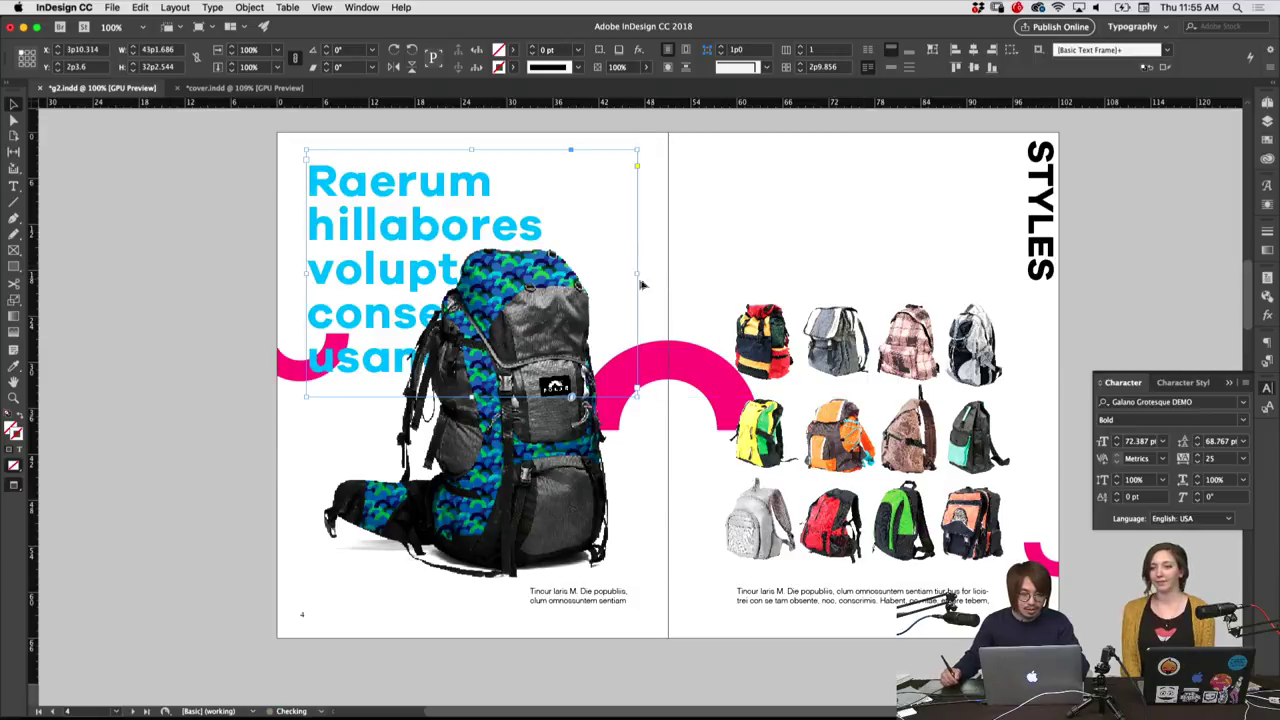
mouse_move(458, 192)
mouse_down()
mouse_move(440, 272)
mouse_move(448, 205)
mouse_up()
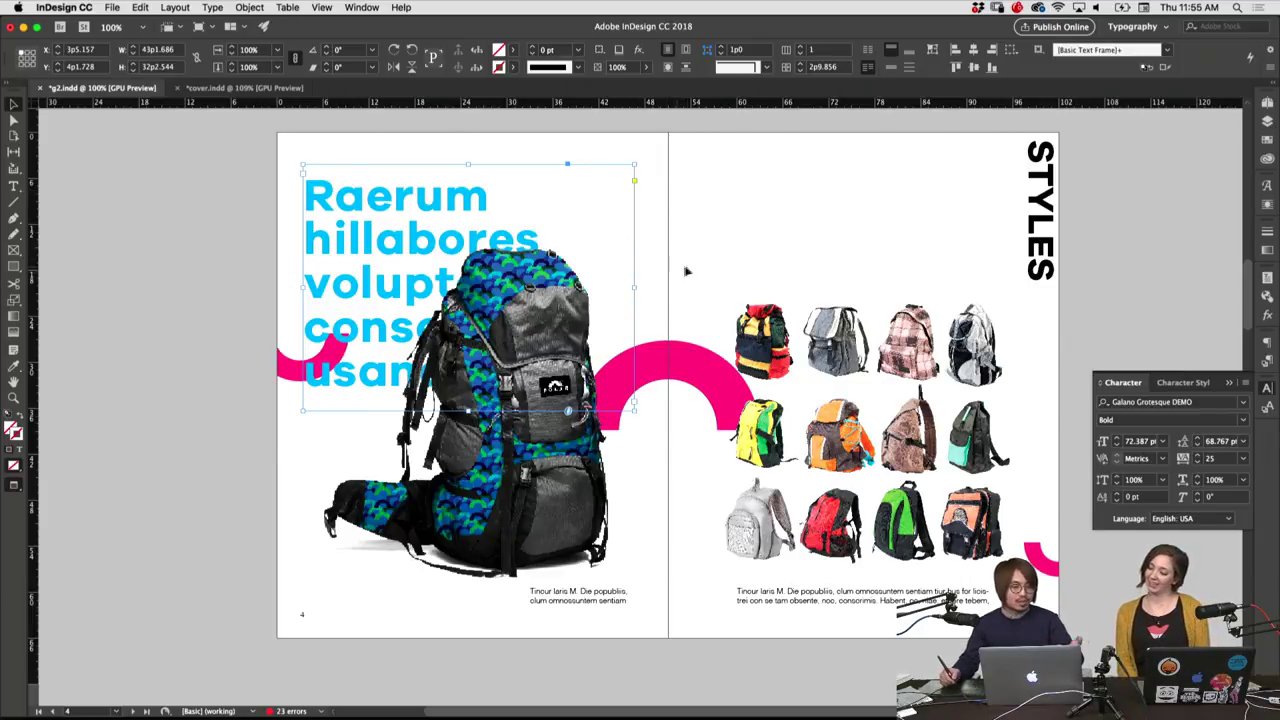
drag(491, 242, 489, 241)
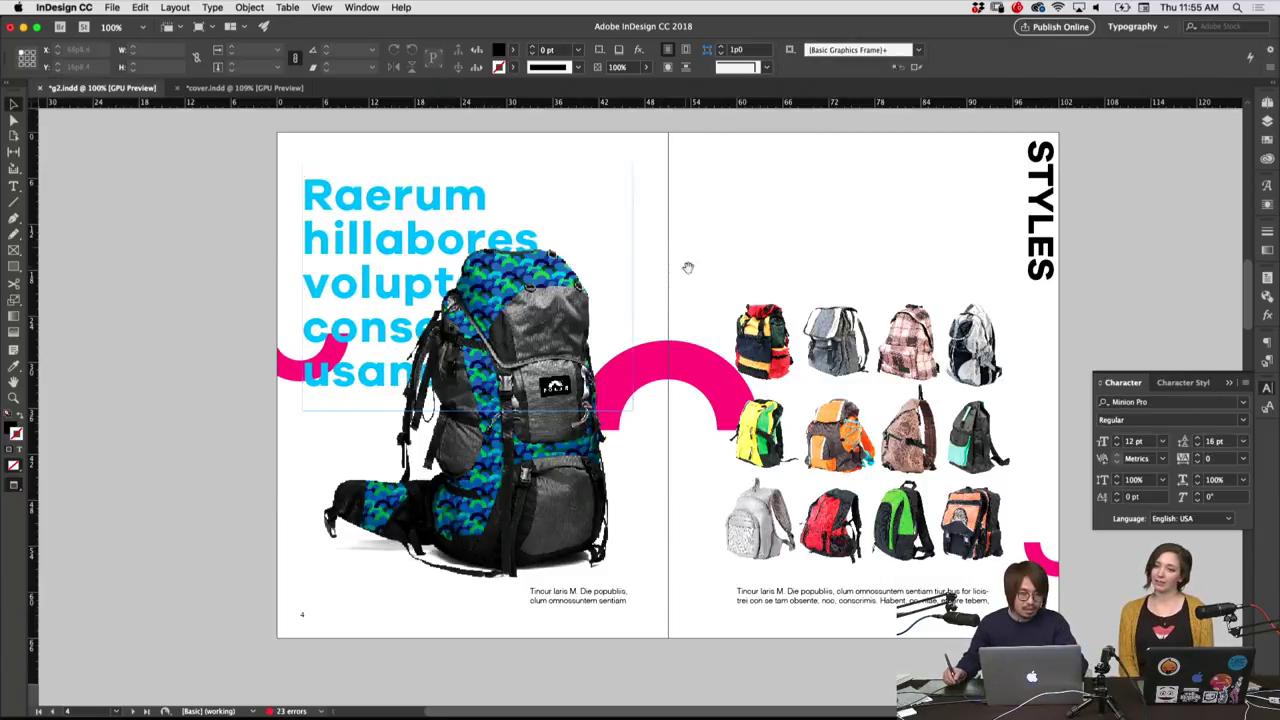
scroll(686, 266, up, 1)
click(646, 346)
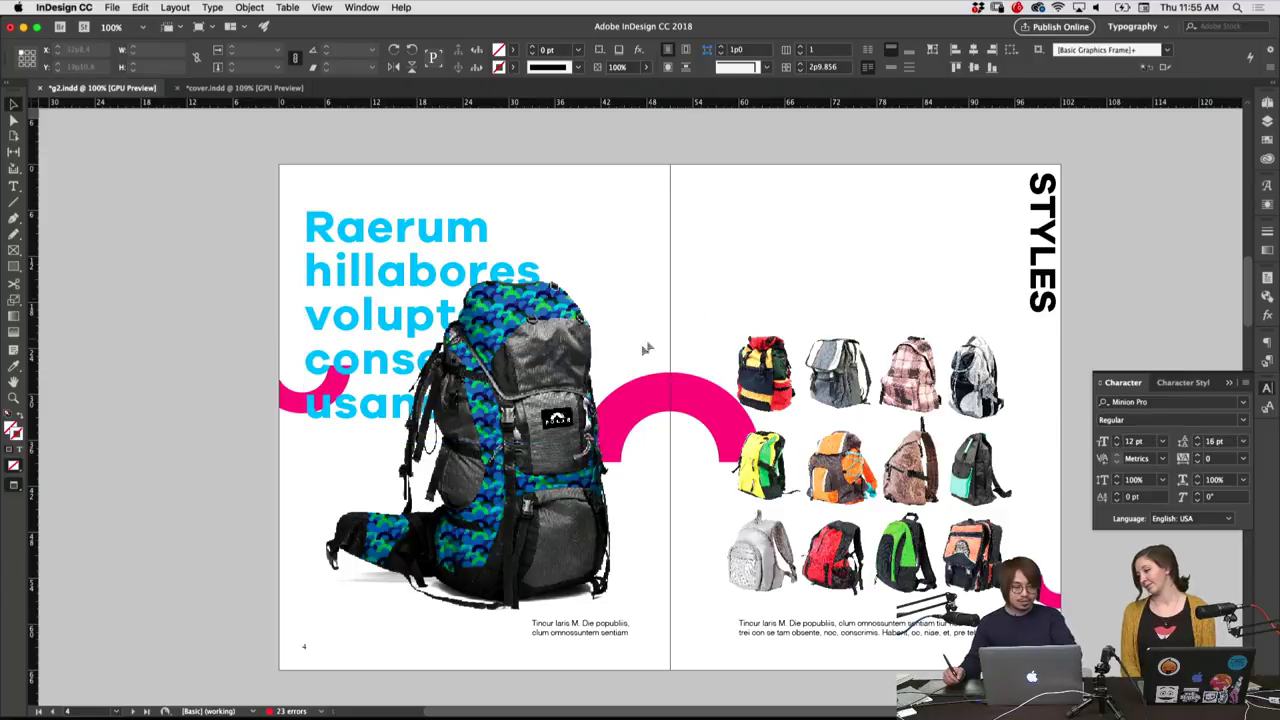
scroll(703, 323, down, 1)
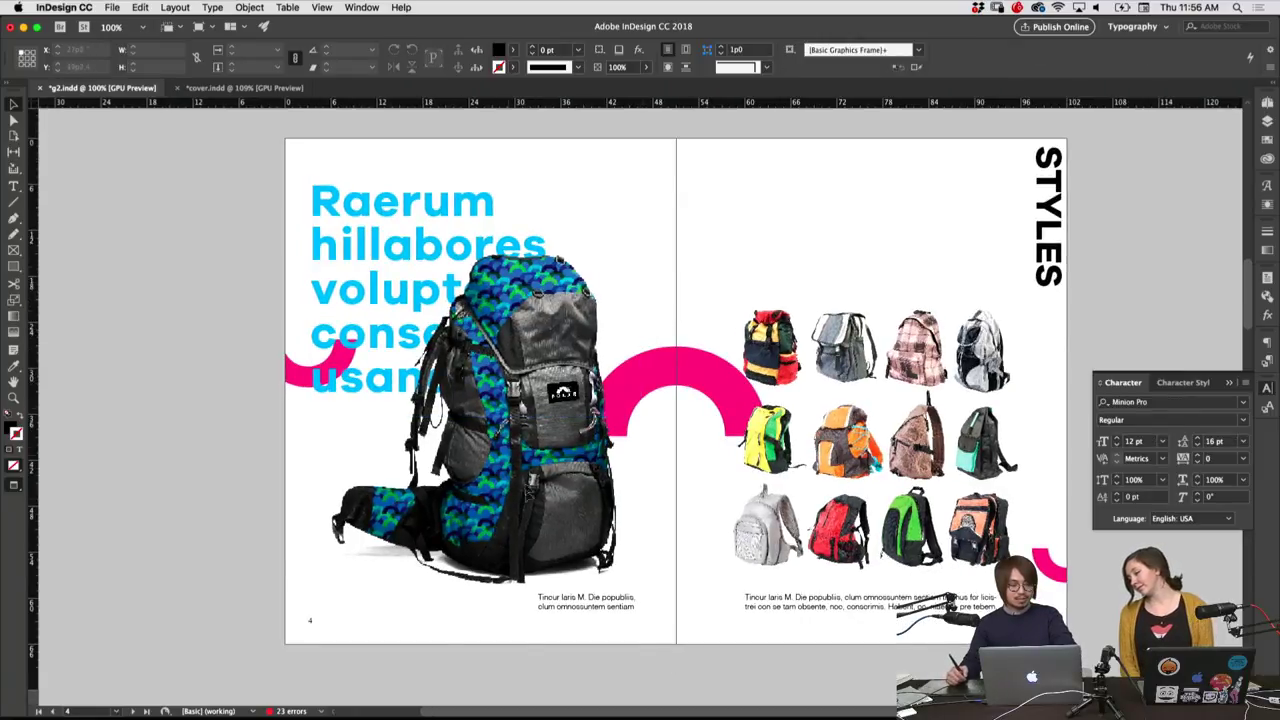
click(390, 310)
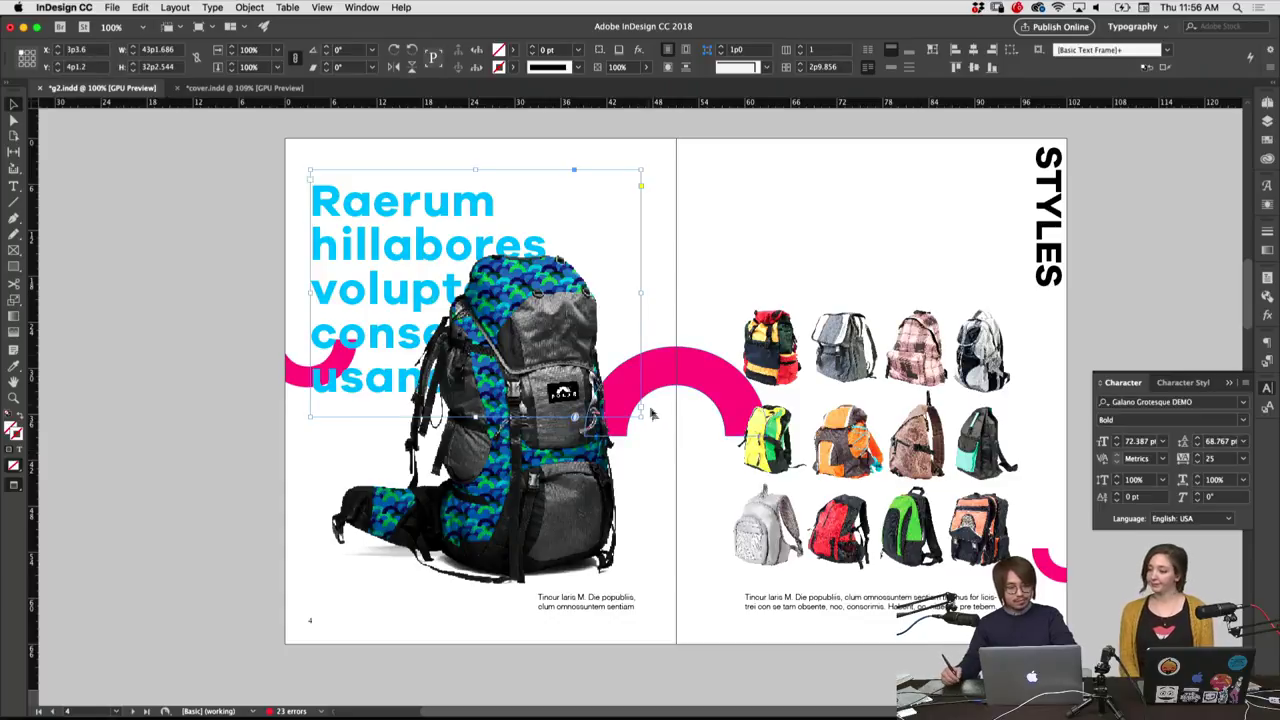
Colour the headline text C=0 M=100 Y=0 K=0 magenta after trying several swatches
click(1266, 140)
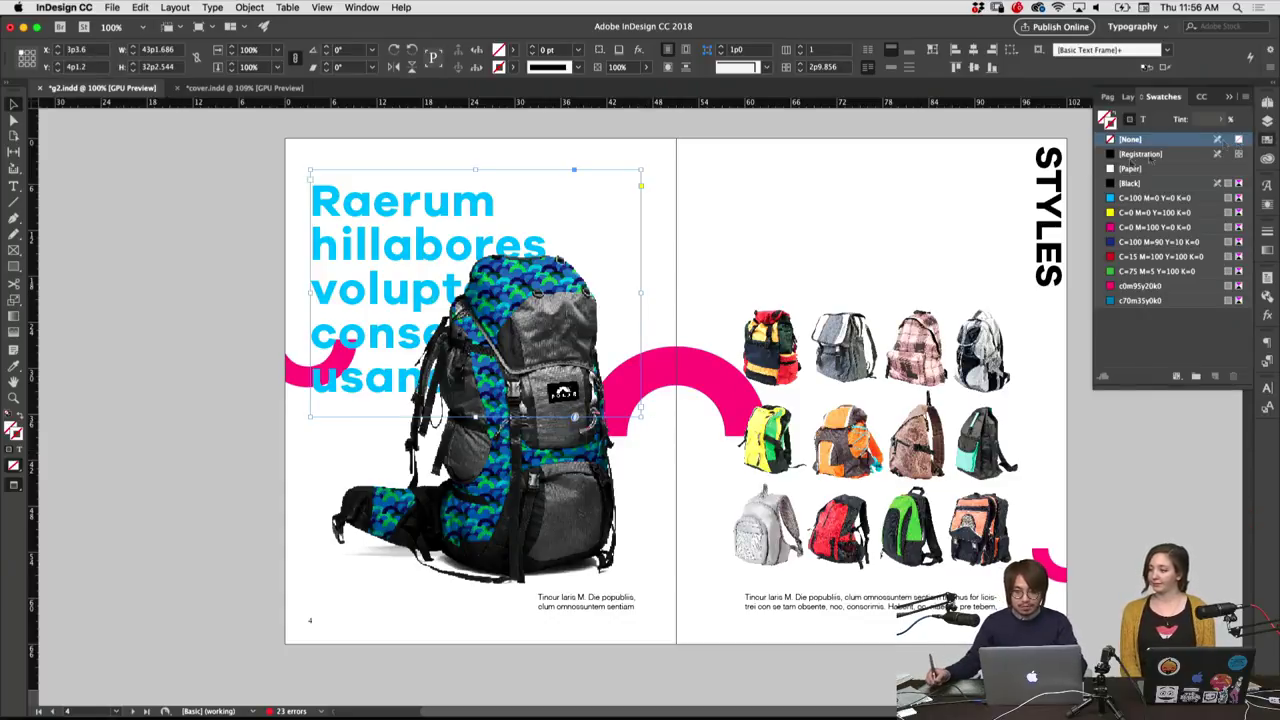
click(1143, 119)
click(1130, 183)
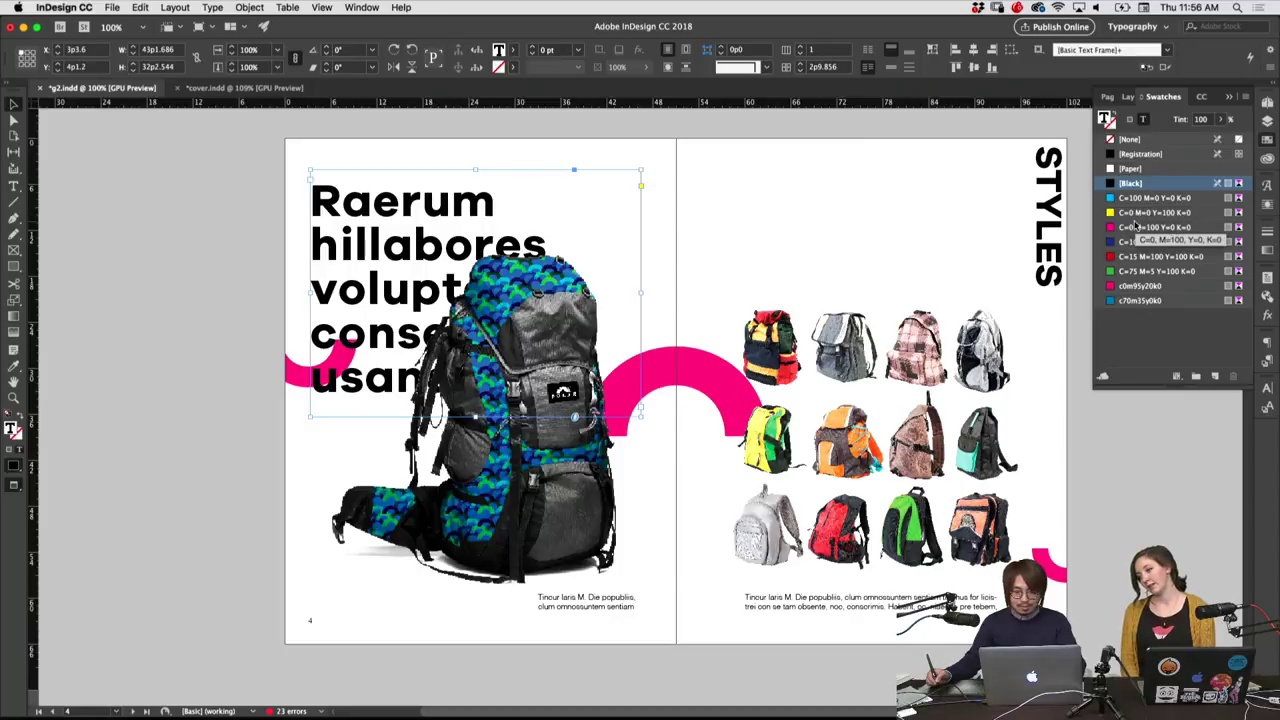
click(1138, 214)
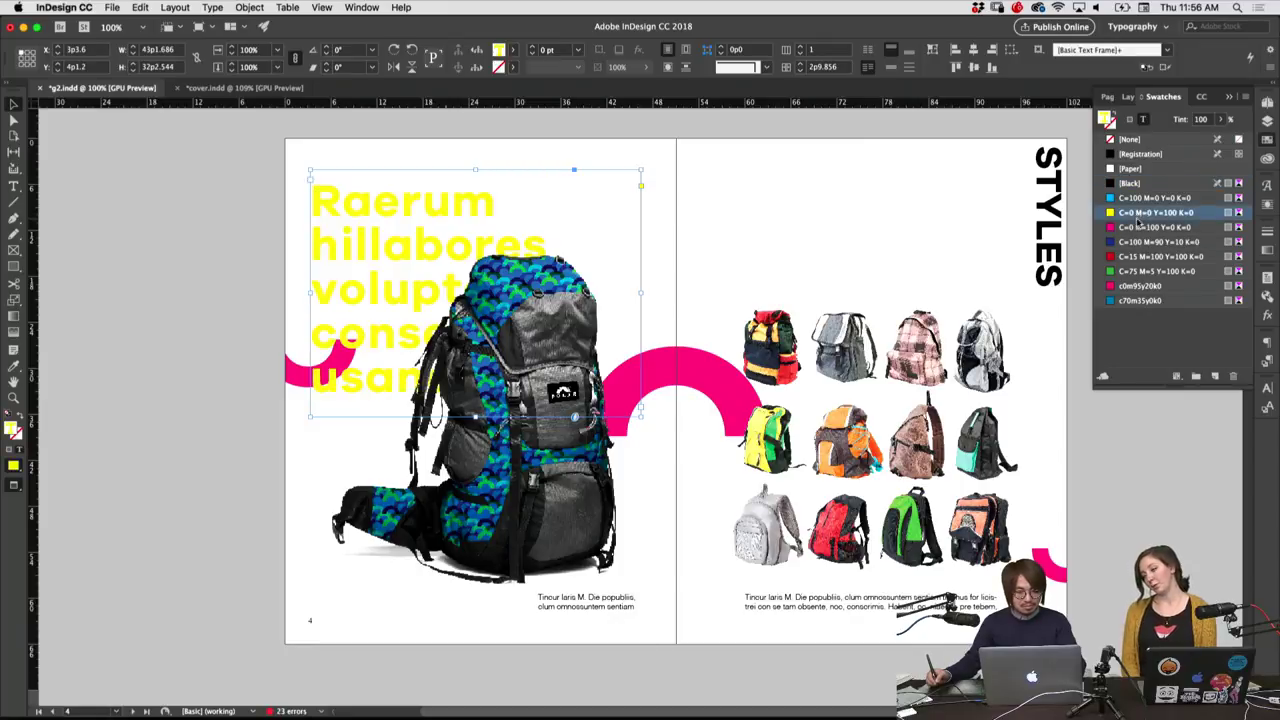
click(1138, 227)
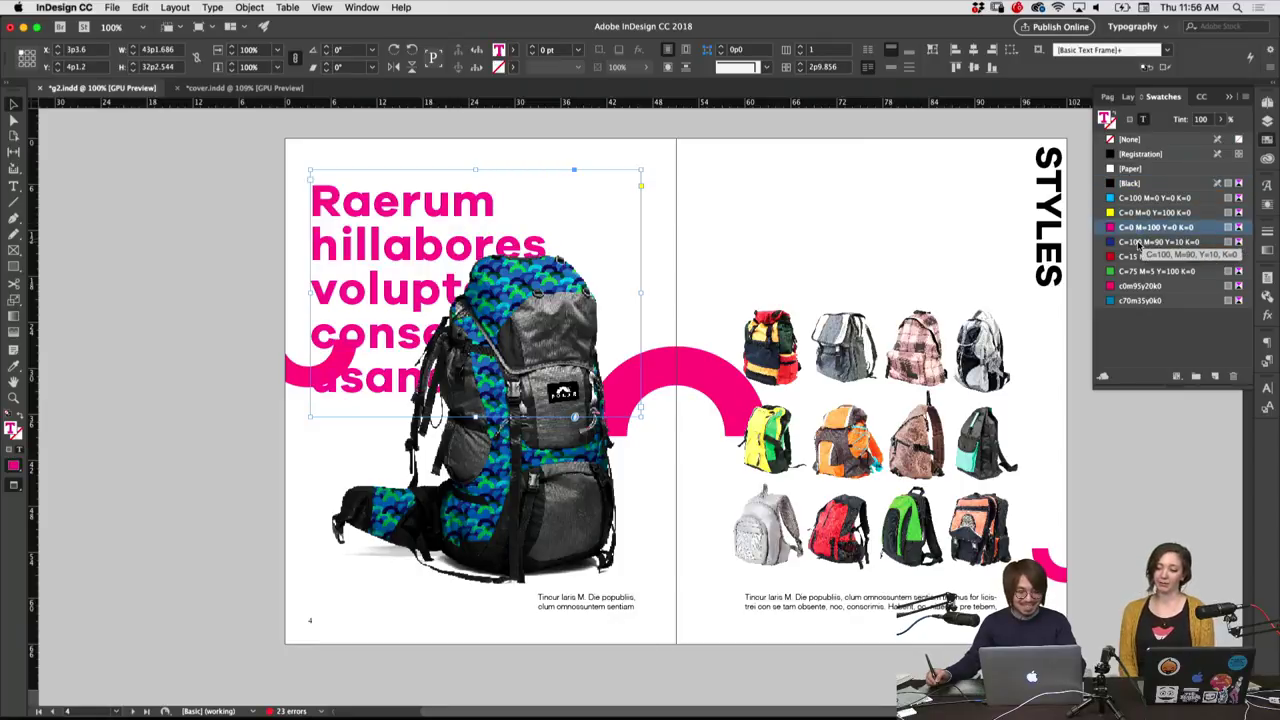
click(1138, 242)
click(1146, 256)
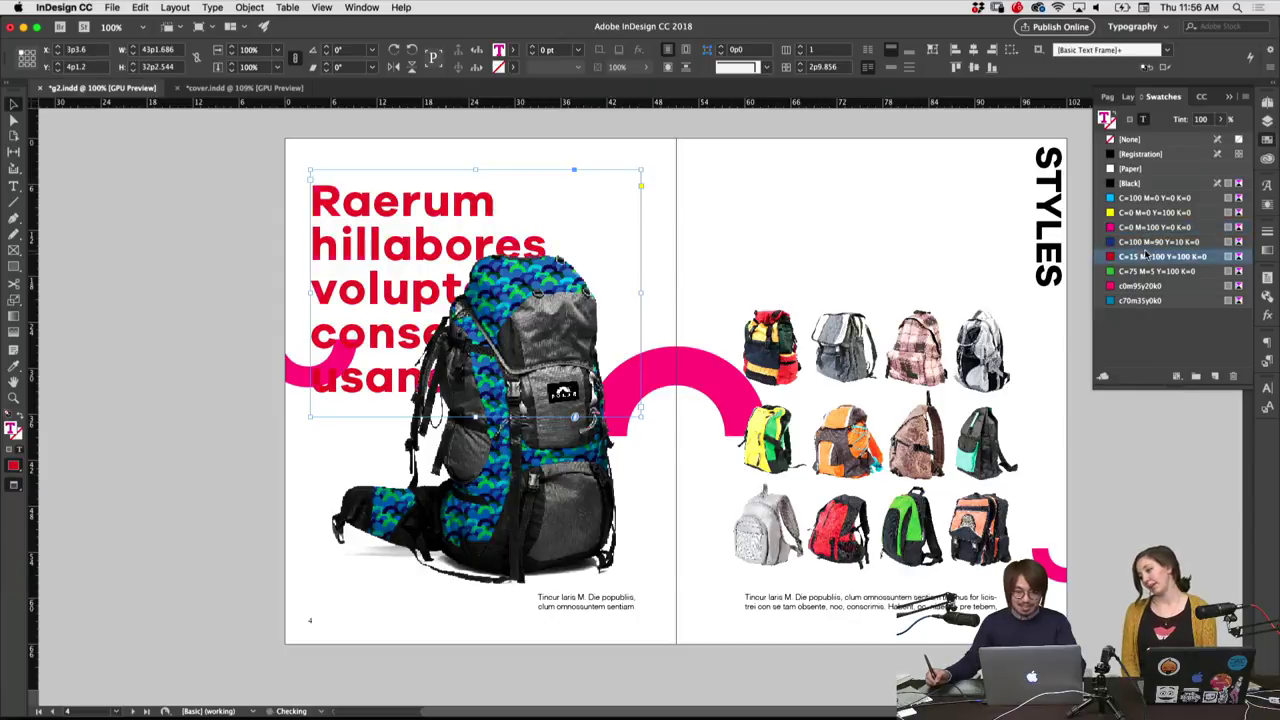
click(1146, 242)
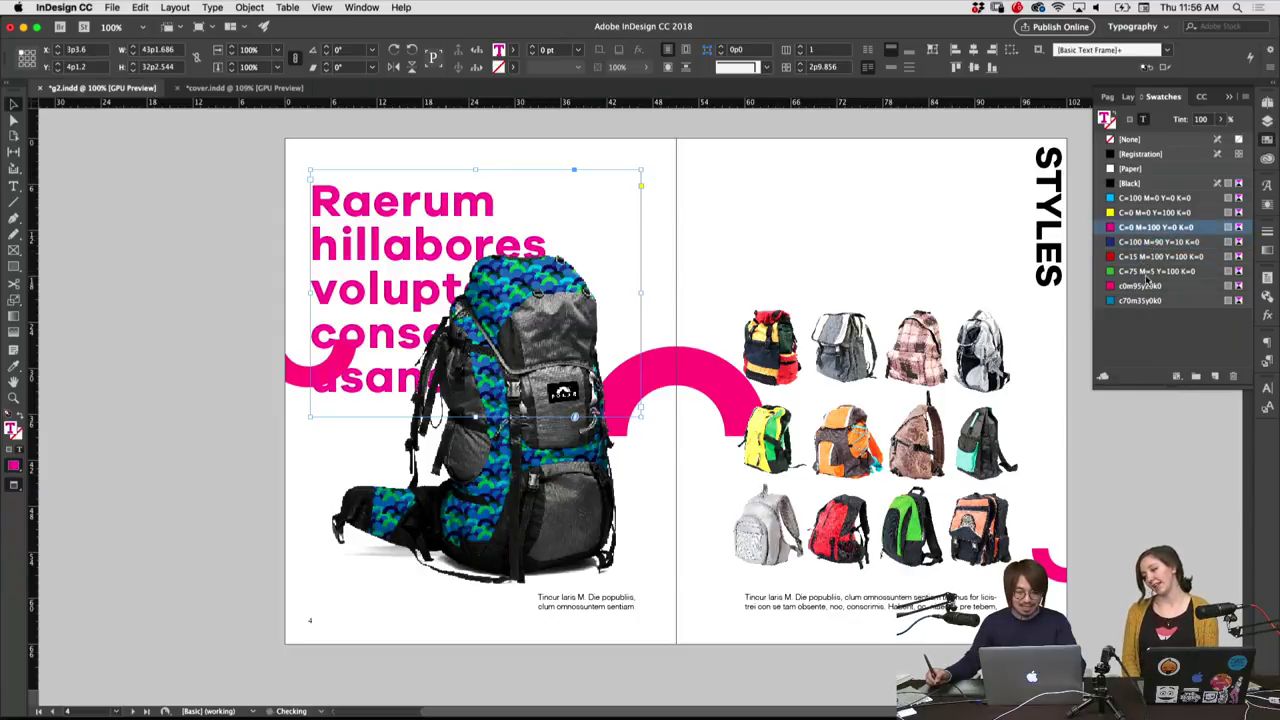
click(1143, 289)
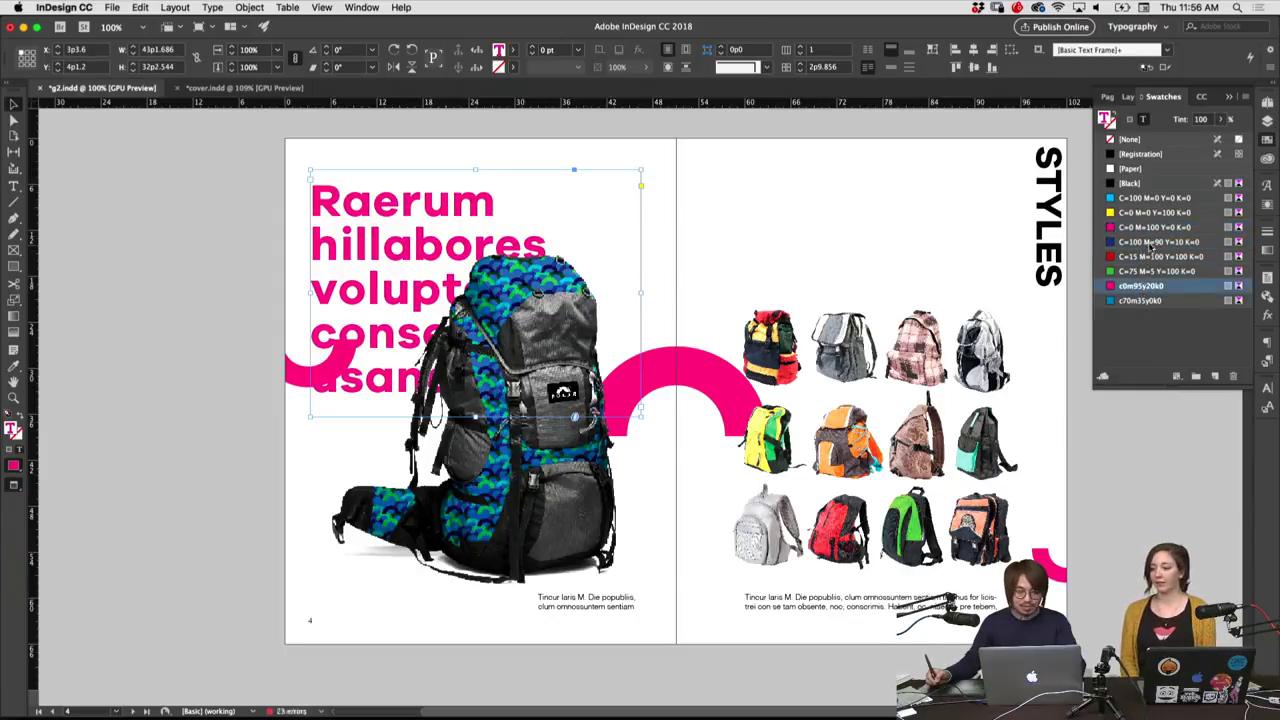
click(1137, 229)
key(Escape)
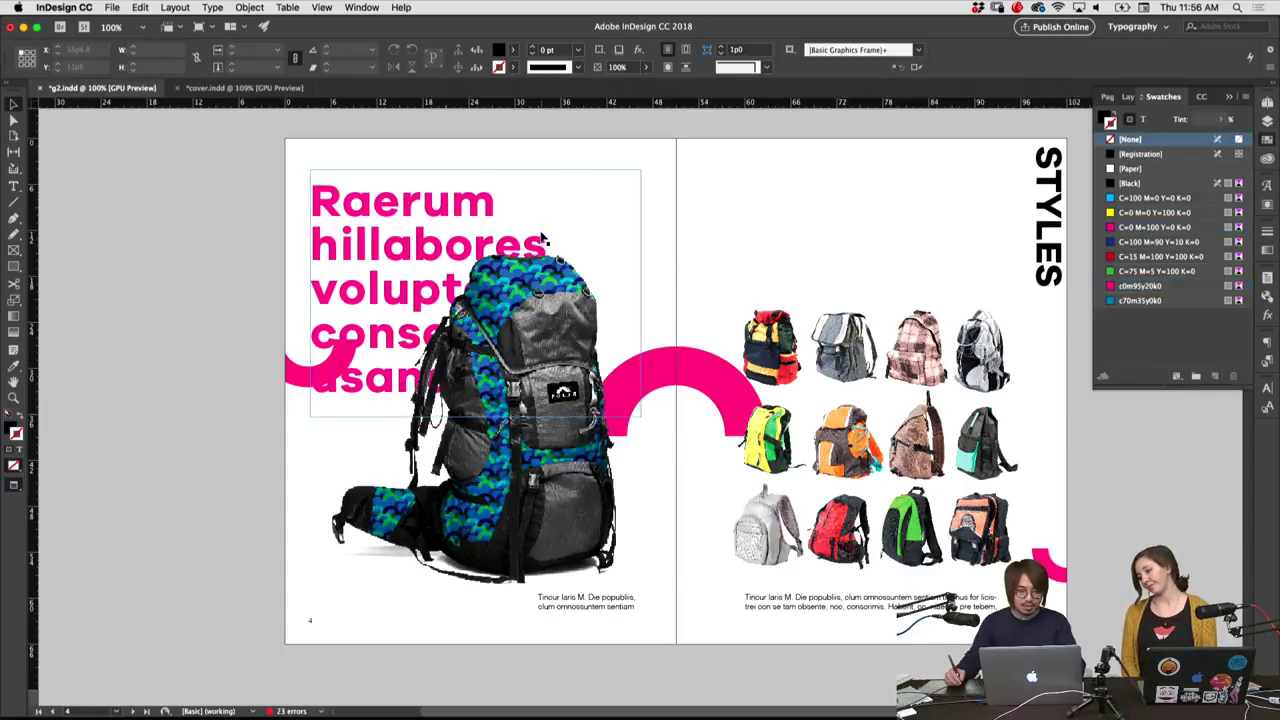
Scale the headline down to fit whole words and move the left pink arc up-left
drag(643, 291, 585, 291)
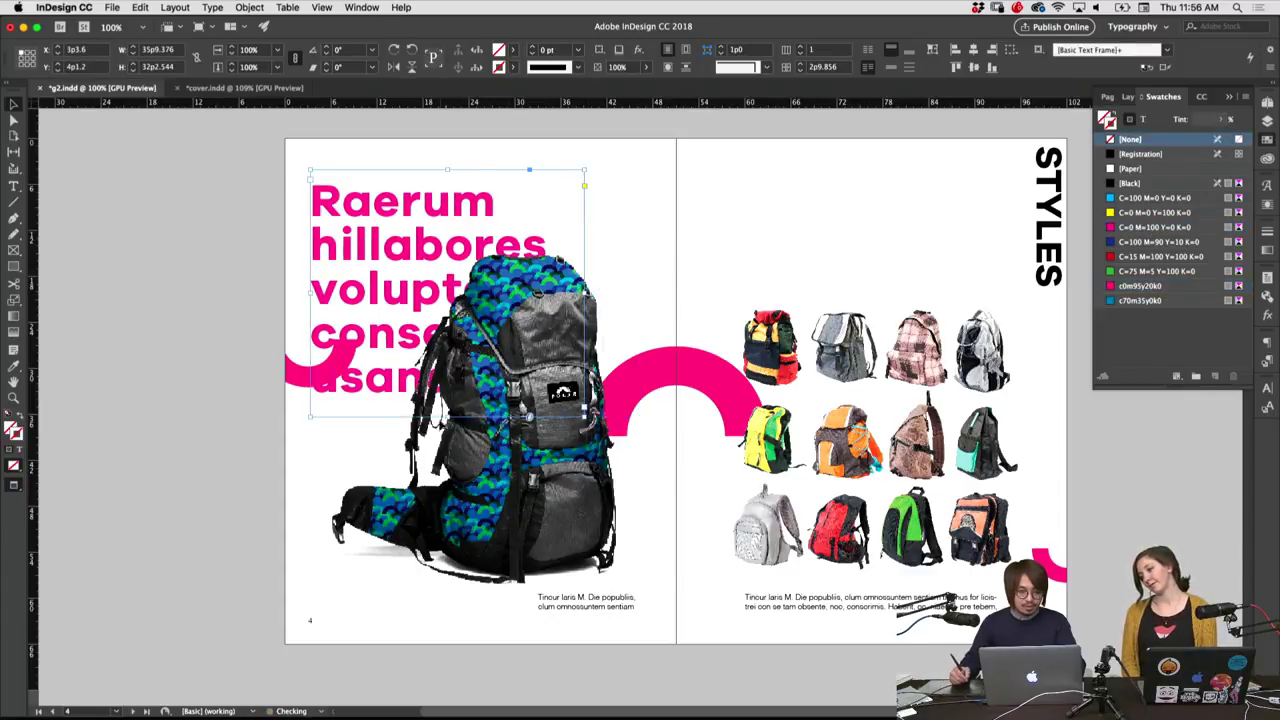
mouse_move(588, 418)
mouse_down()
mouse_move(407, 262)
mouse_move(417, 283)
mouse_move(405, 281)
mouse_up()
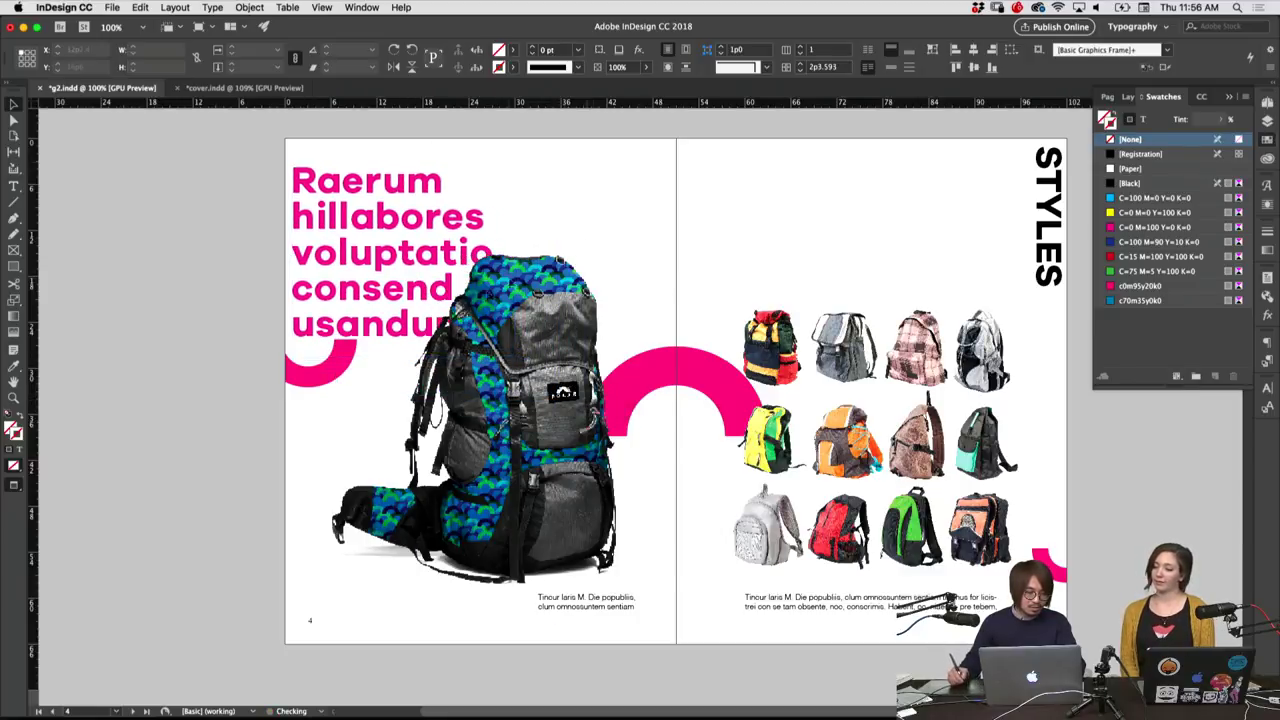
click(328, 397)
drag(328, 397, 308, 378)
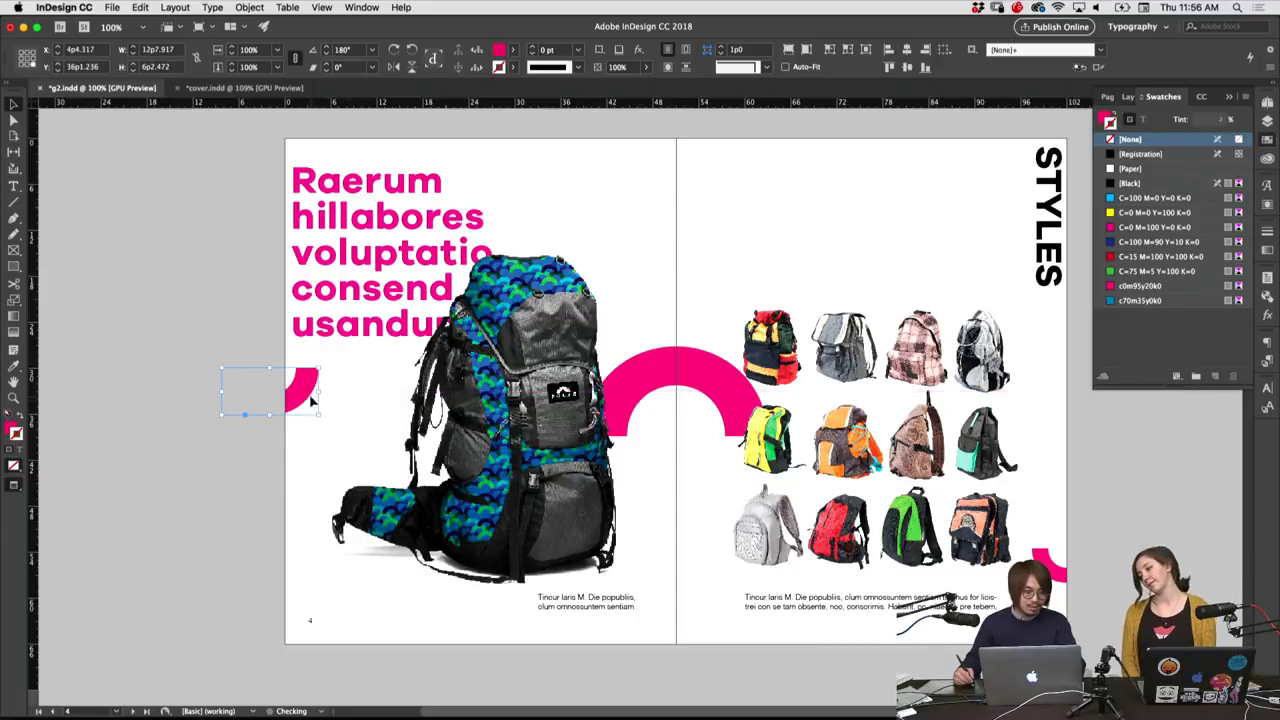
click(348, 380)
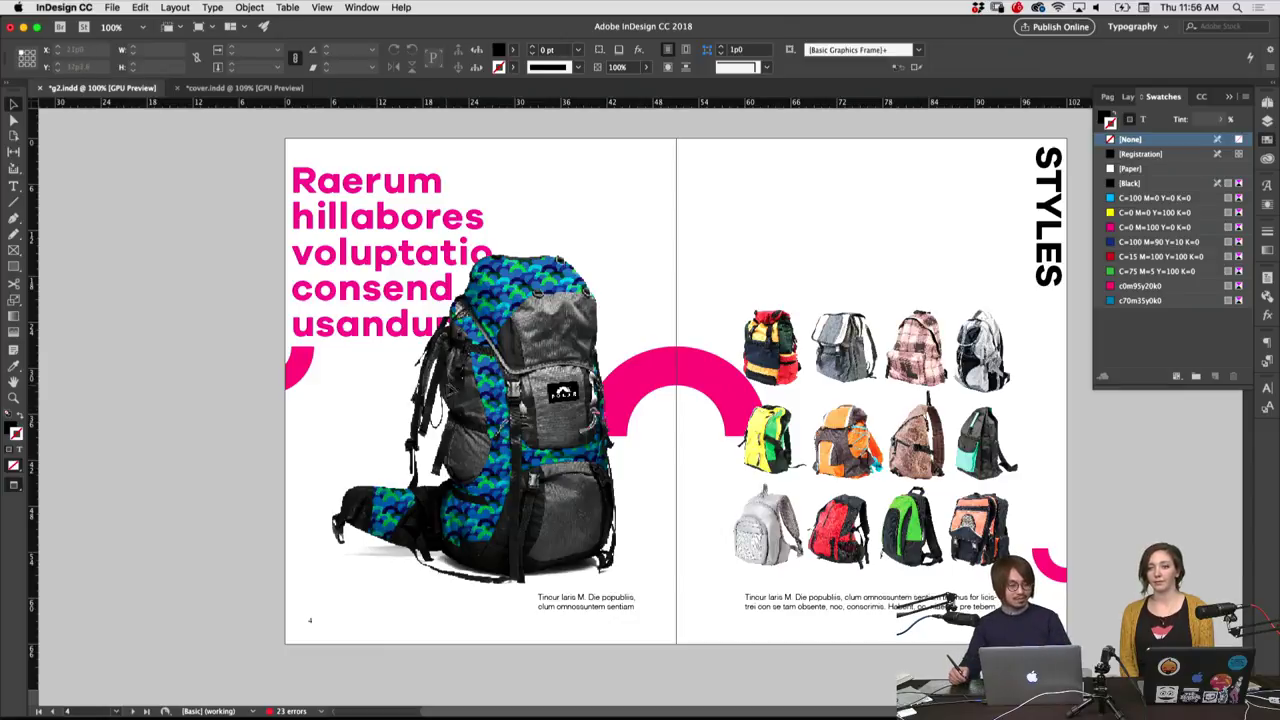
click(674, 358)
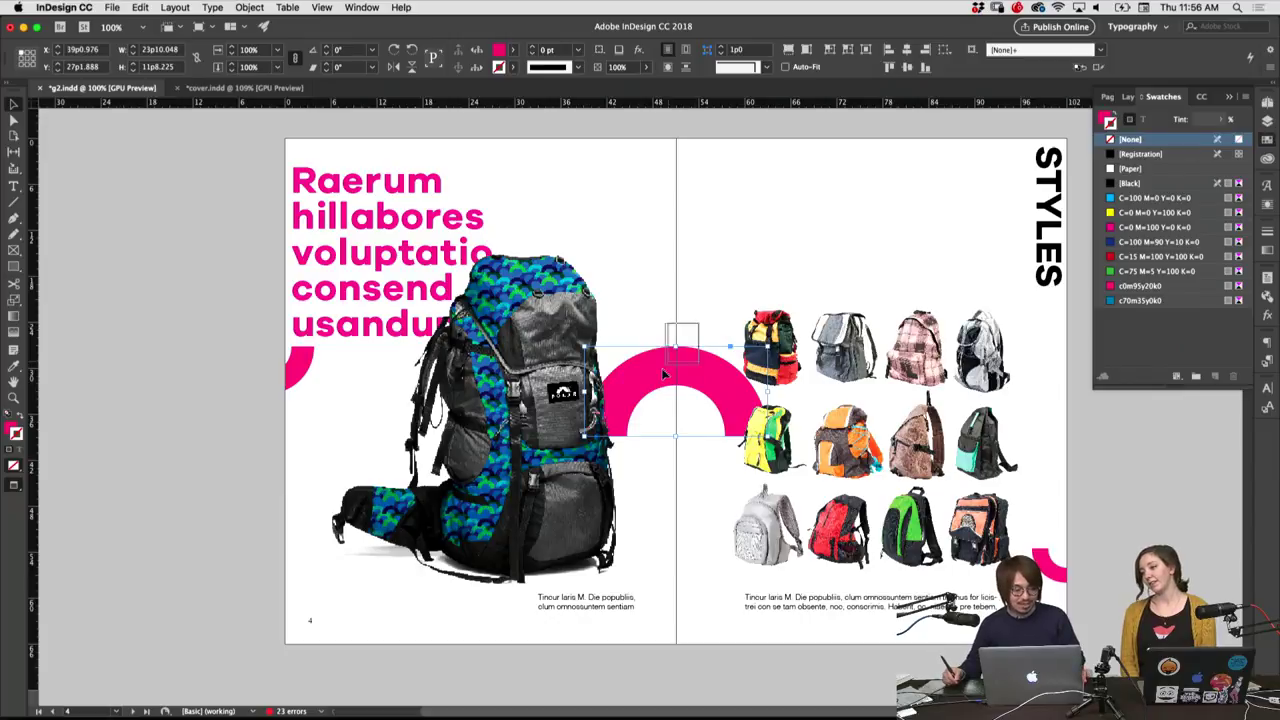
click(699, 330)
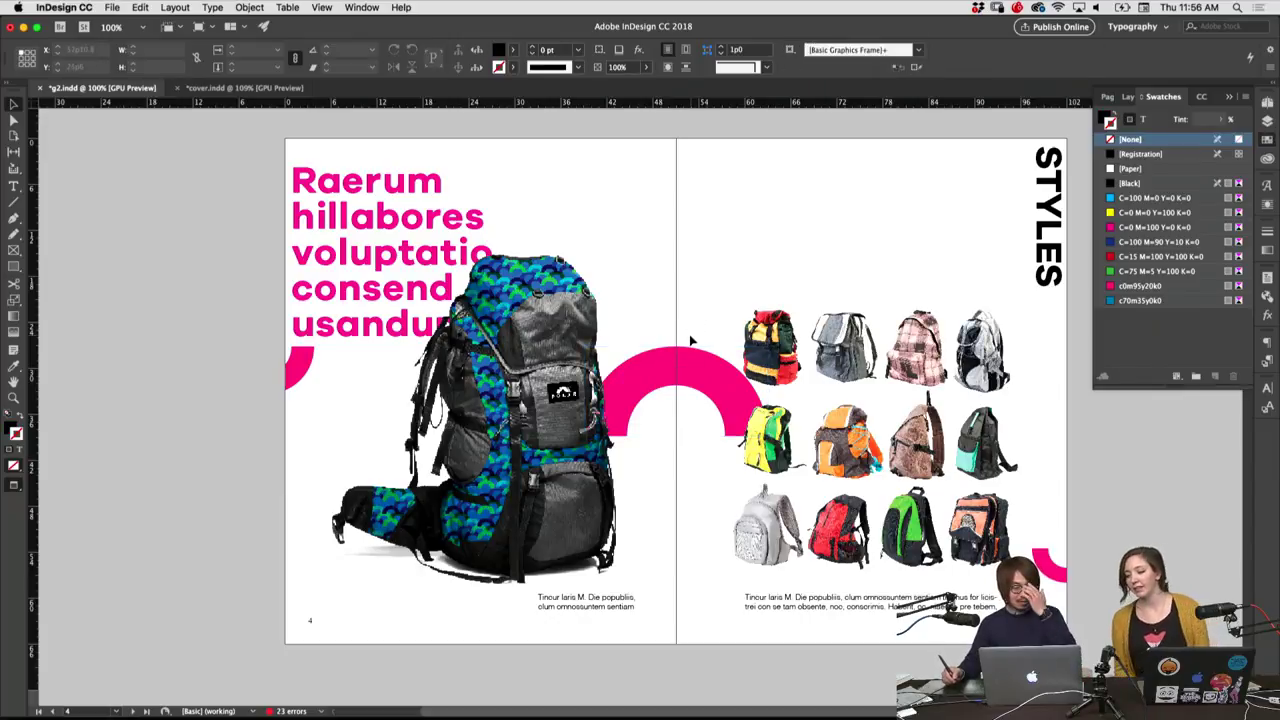
drag(566, 228, 460, 194)
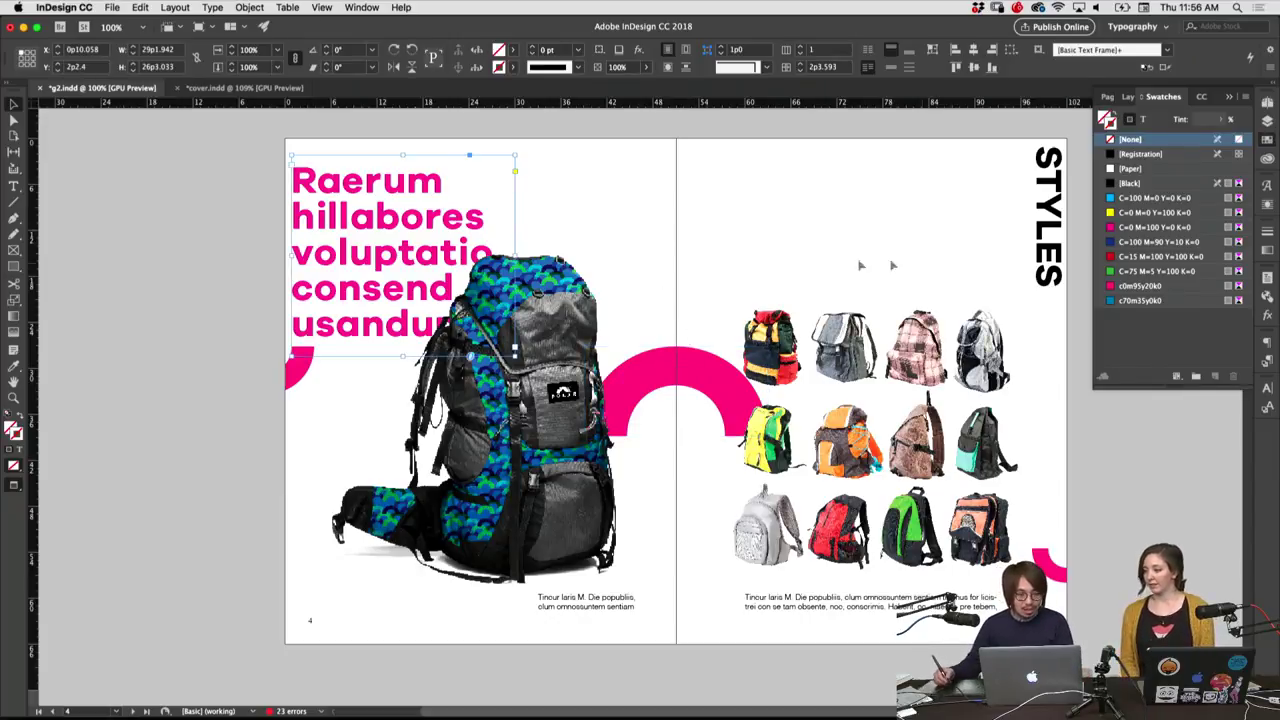
click(1267, 389)
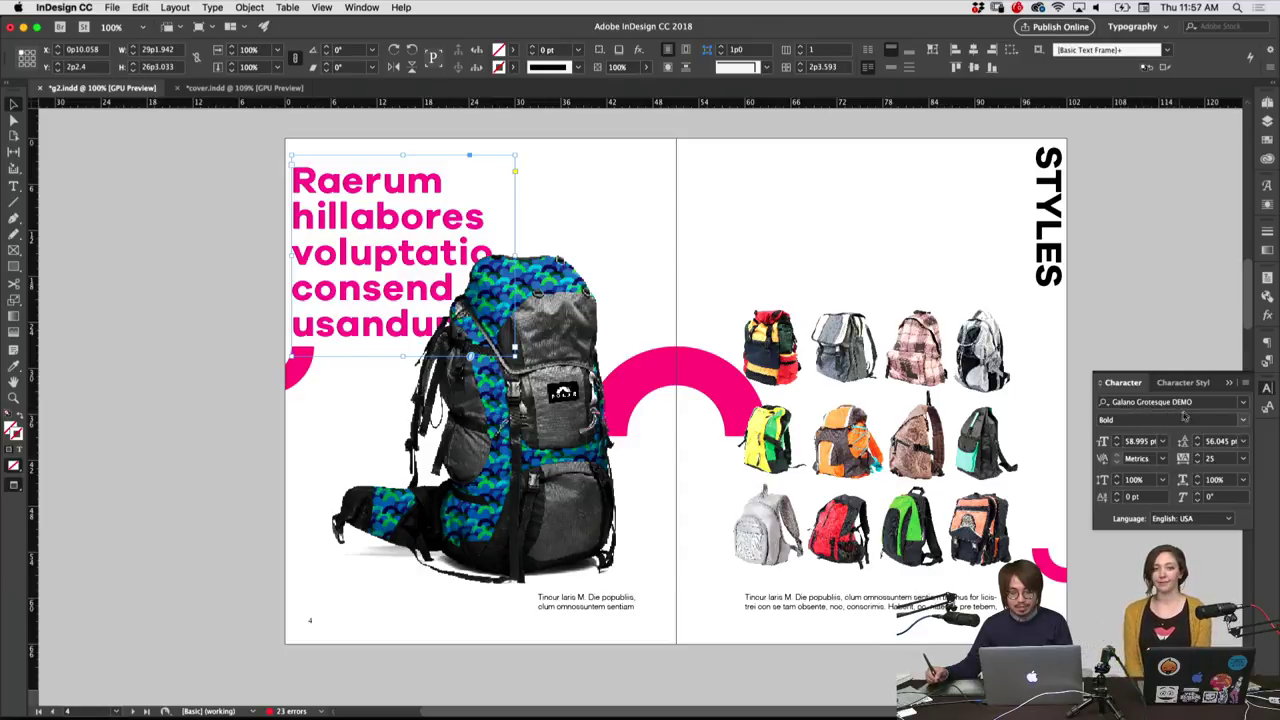
click(695, 273)
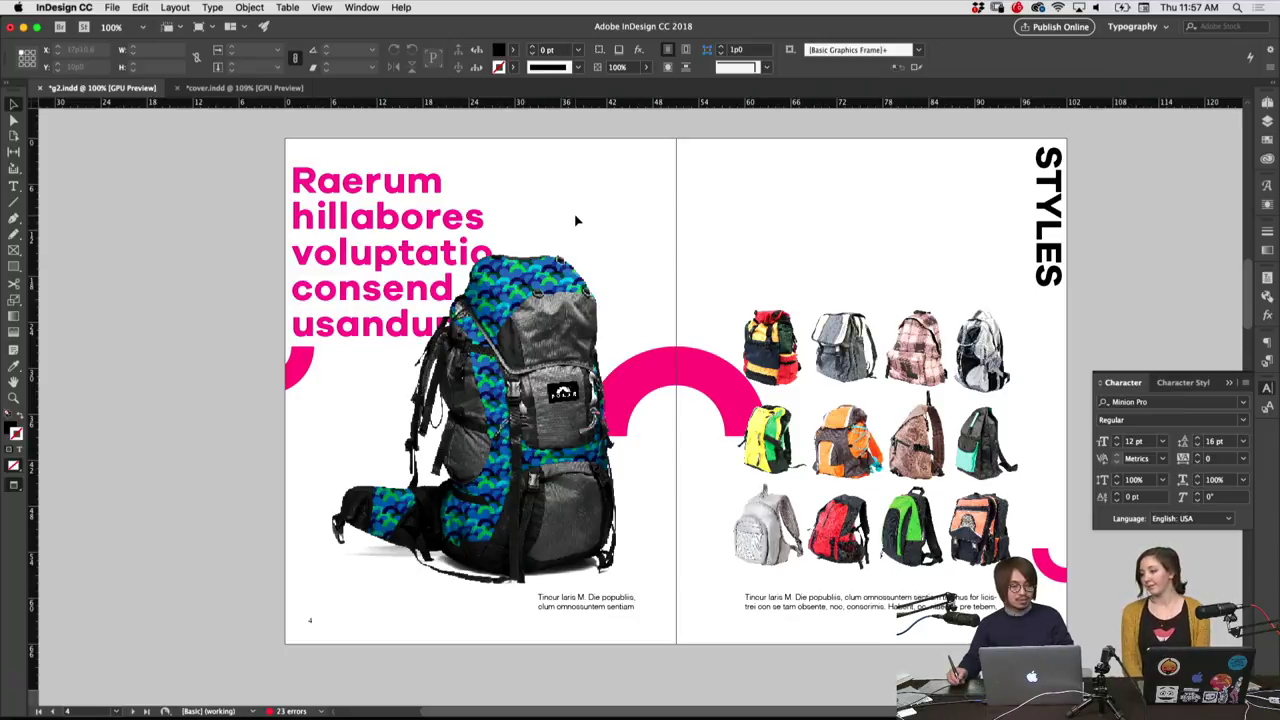
click(508, 245)
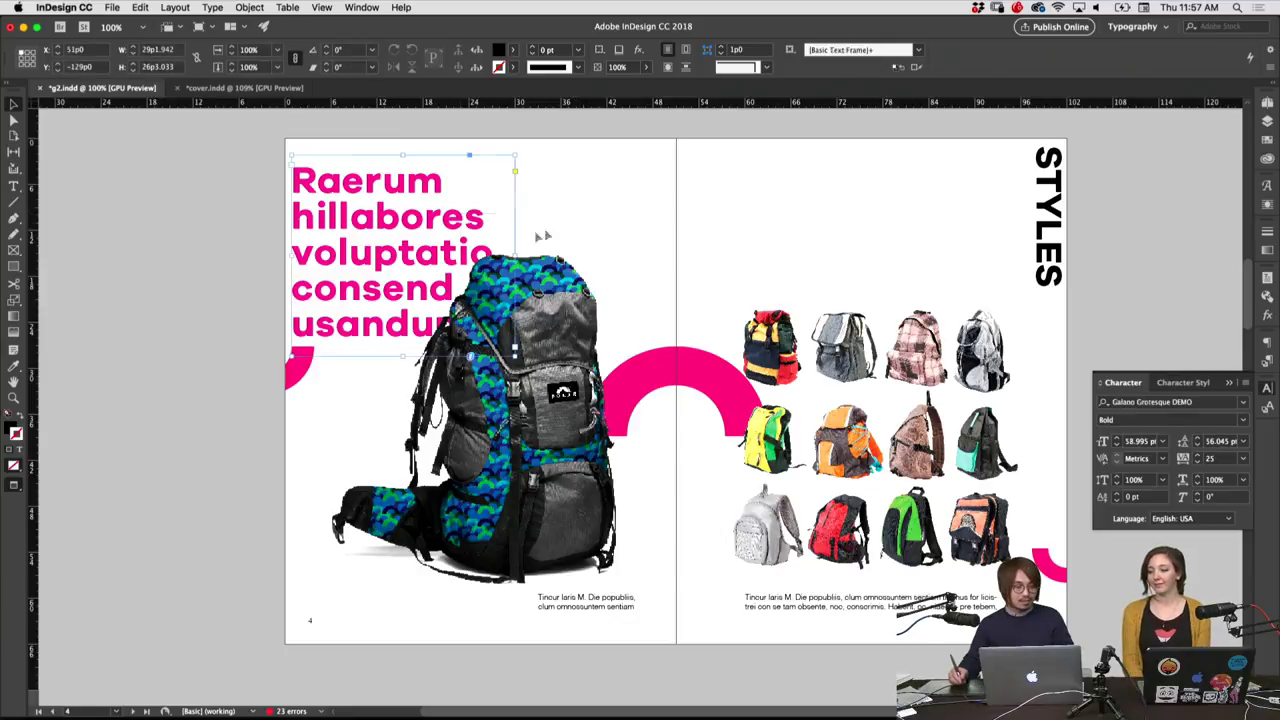
click(604, 237)
click(502, 232)
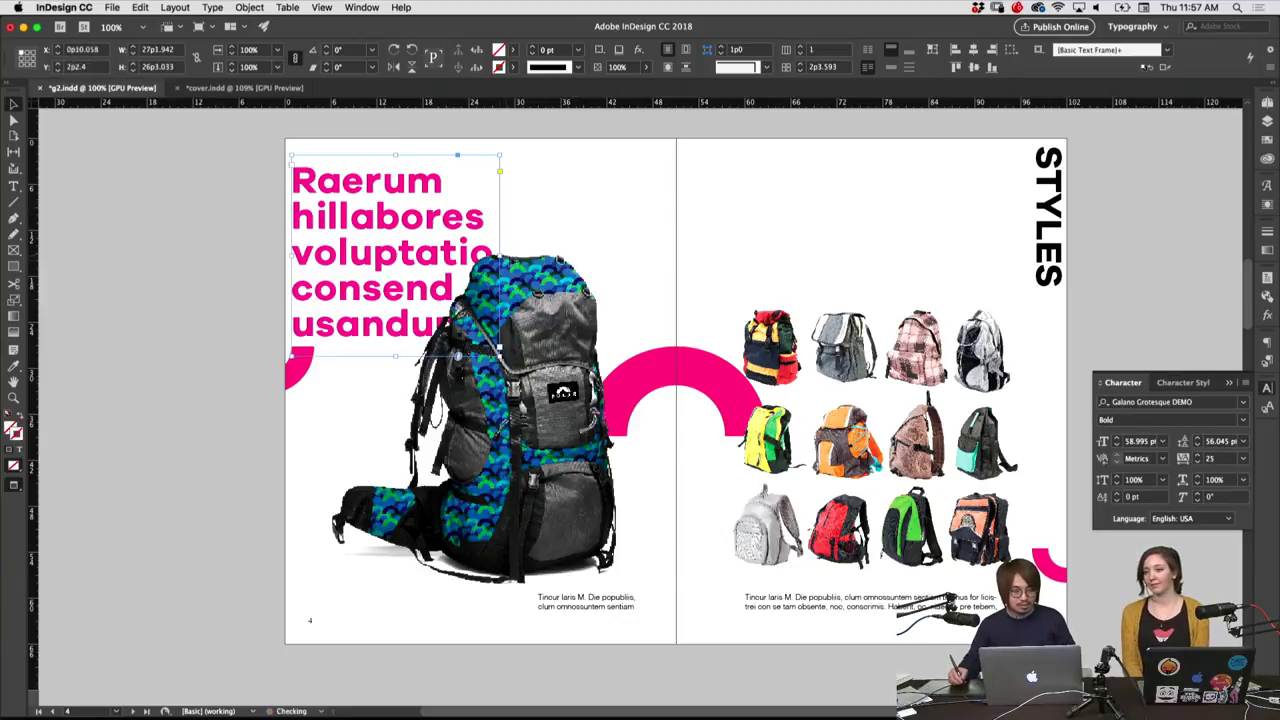
click(562, 242)
click(679, 382)
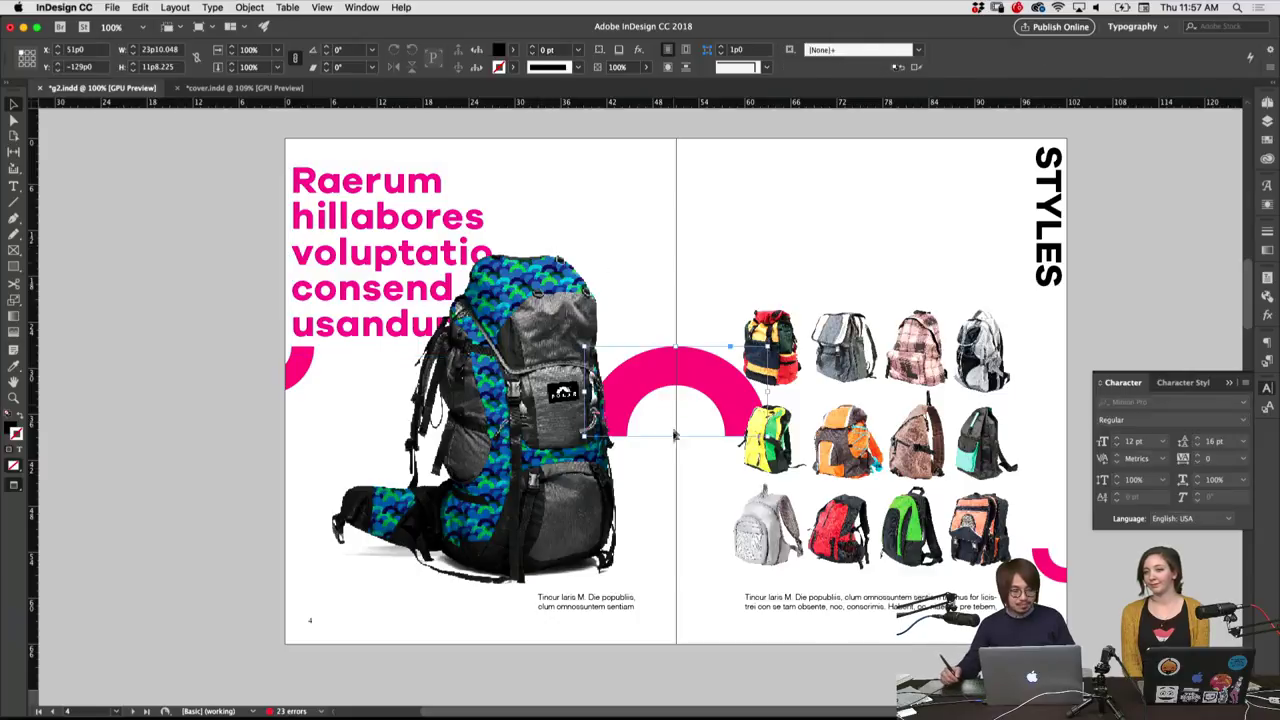
click(686, 440)
click(678, 360)
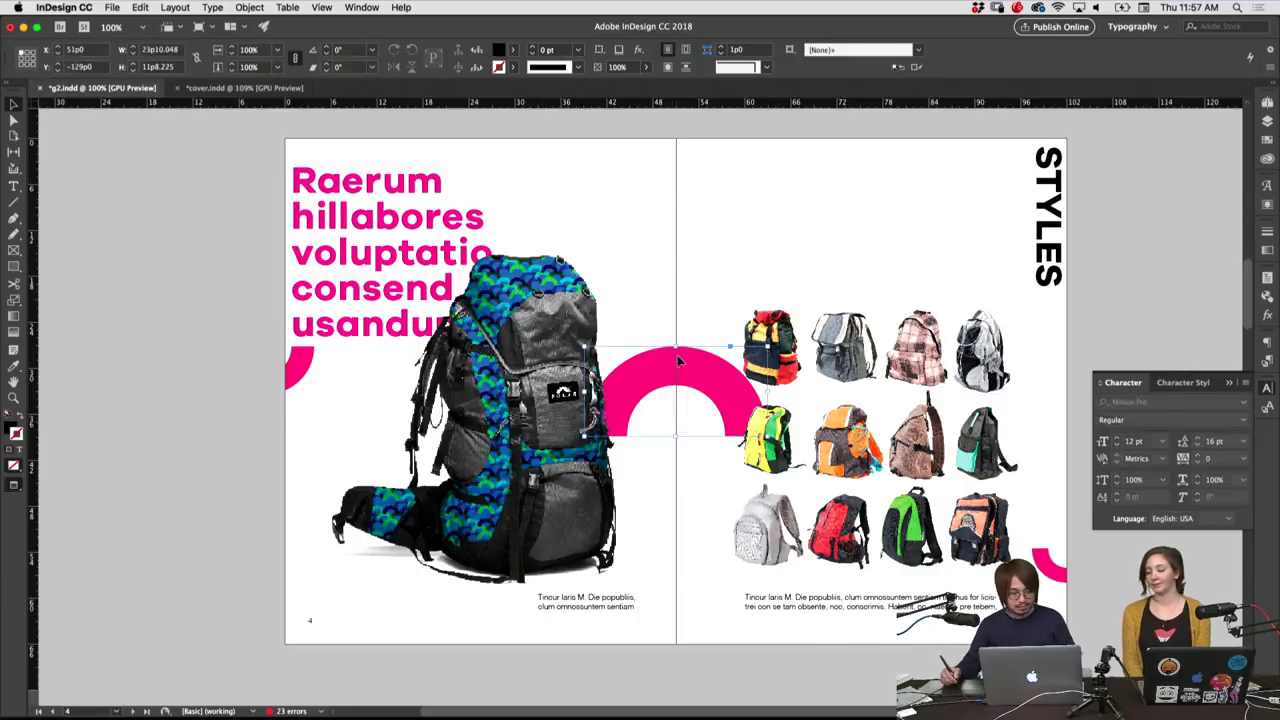
click(687, 478)
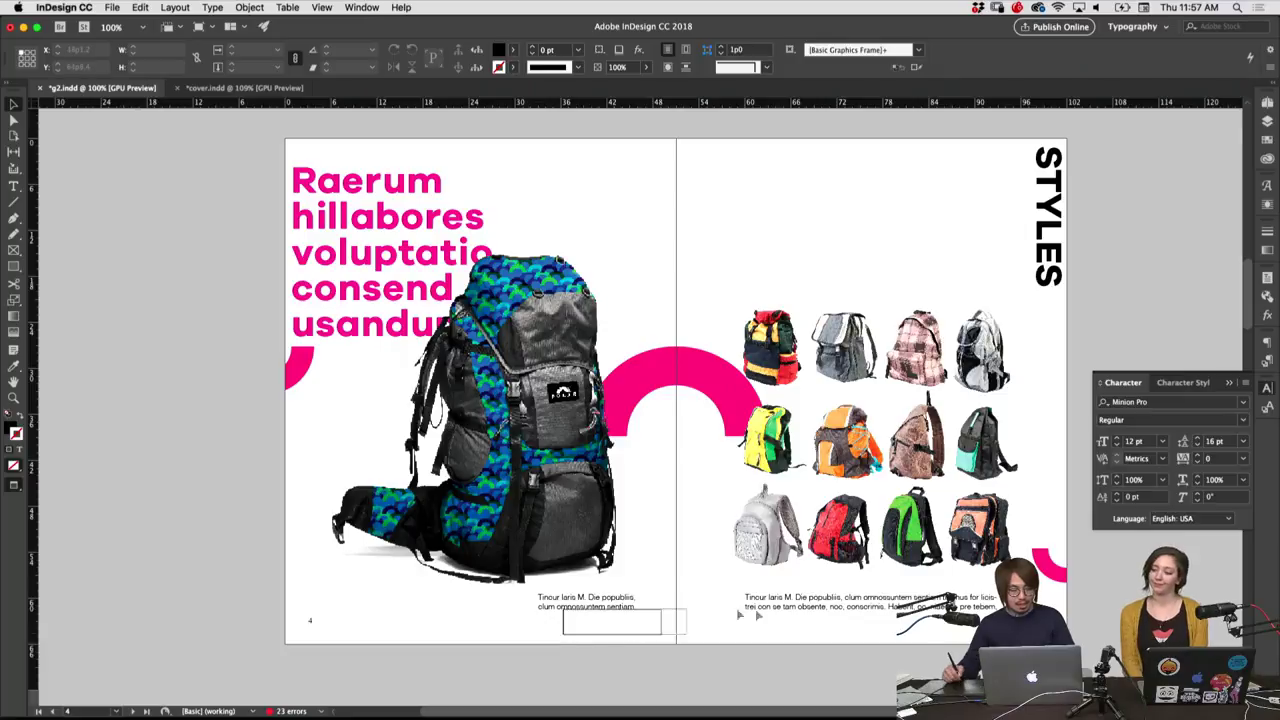
drag(636, 632, 570, 604)
click(605, 627)
click(590, 602)
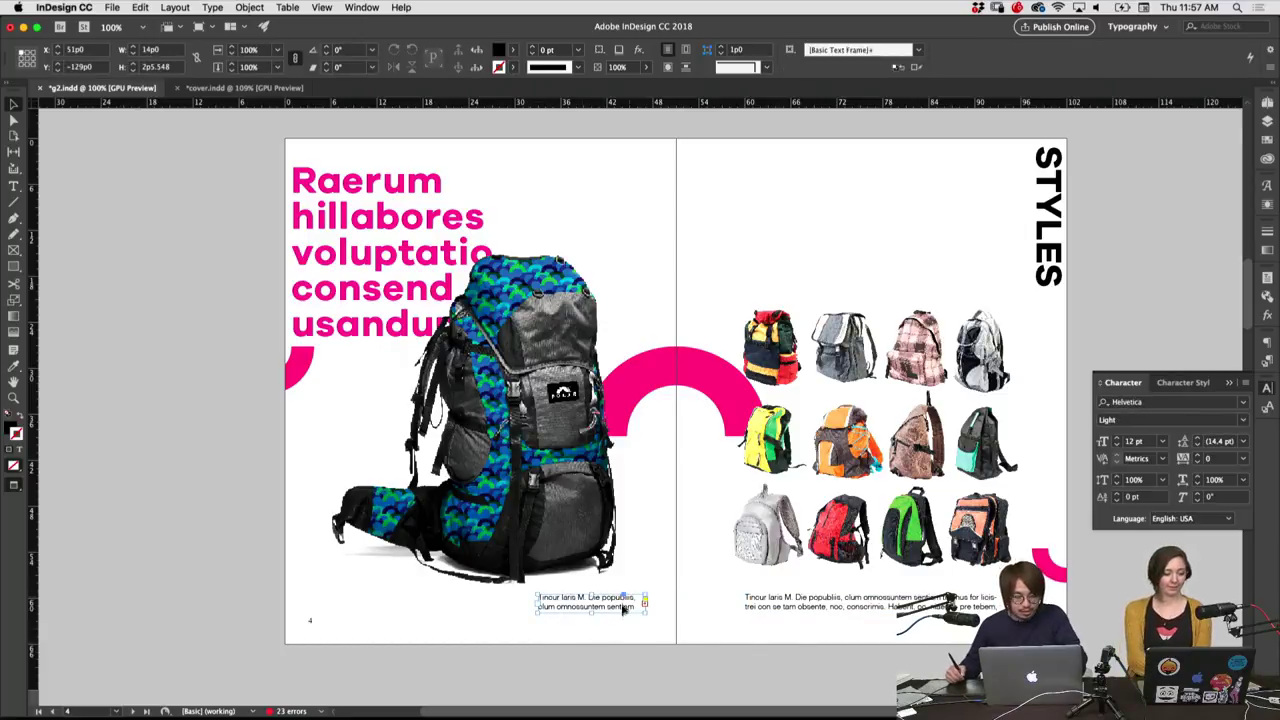
click(634, 486)
scroll(679, 366, up, 1)
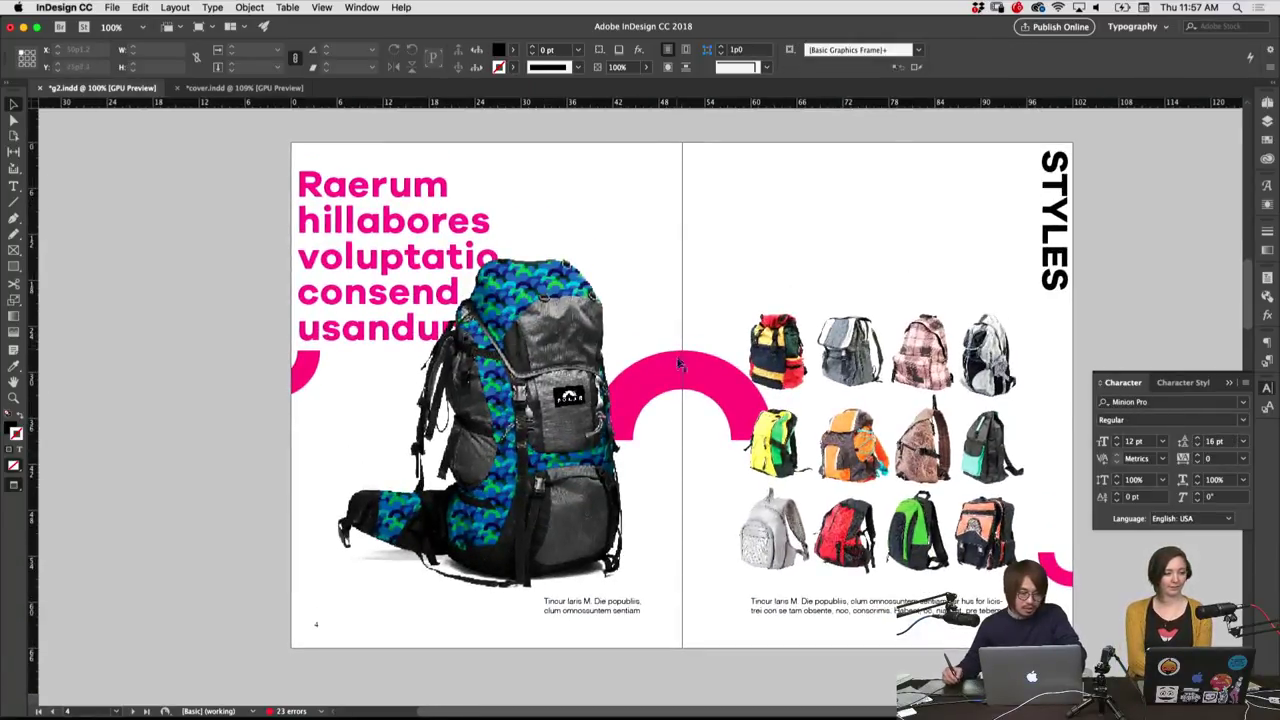
click(662, 393)
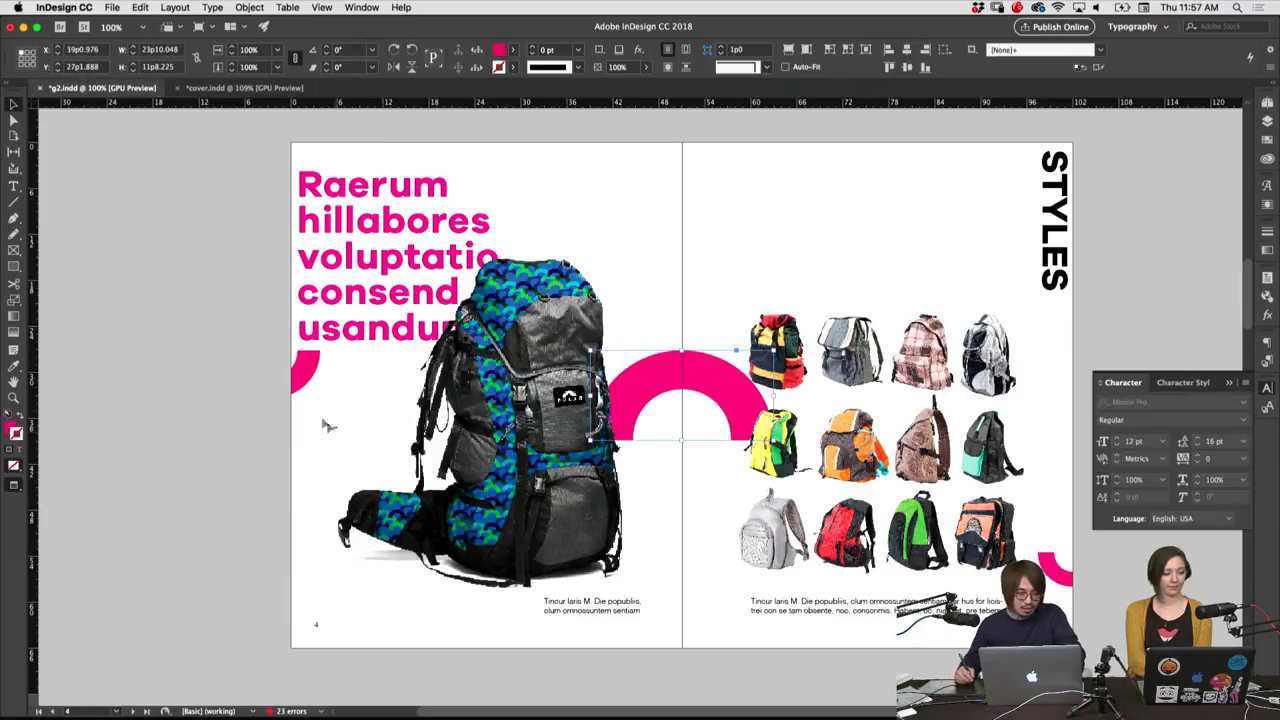
click(1055, 567)
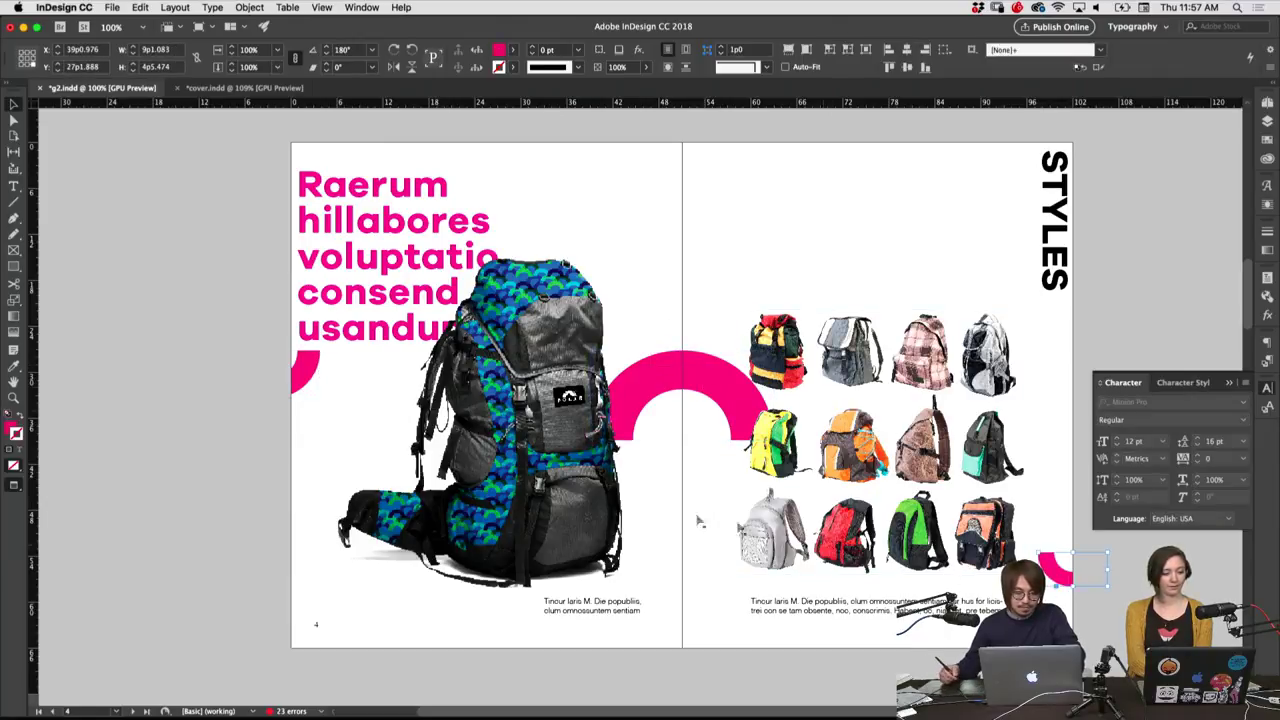
click(703, 269)
scroll(703, 300, up, 2)
click(648, 442)
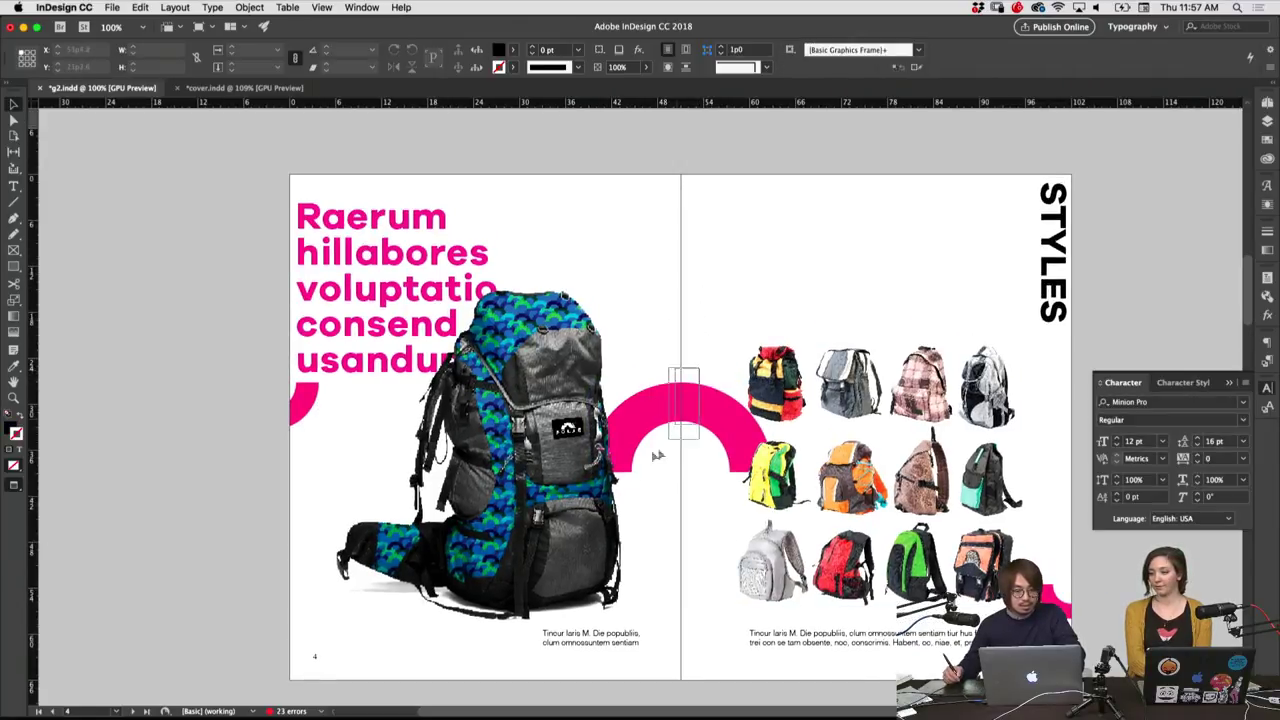
click(300, 418)
scroll(646, 300, up, 5)
scroll(650, 400, down, 2)
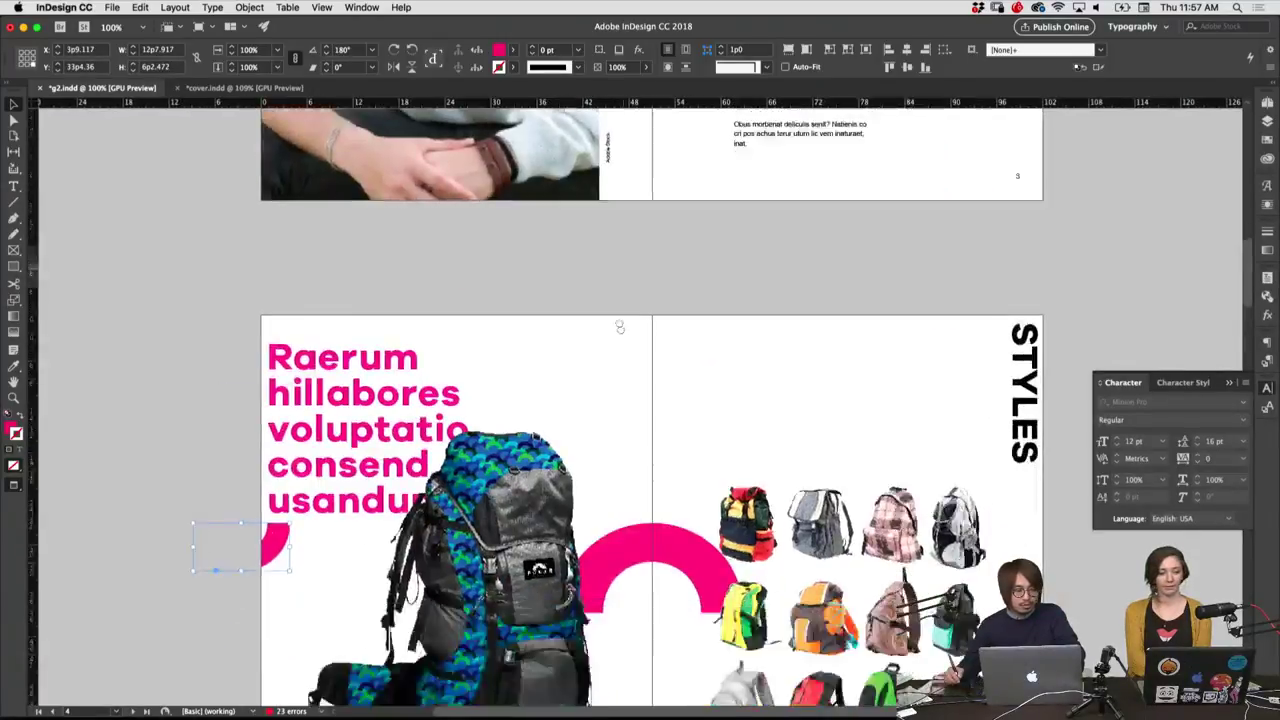
scroll(657, 481, down, 2)
click(674, 294)
scroll(623, 400, up, 3)
scroll(610, 440, up, 1)
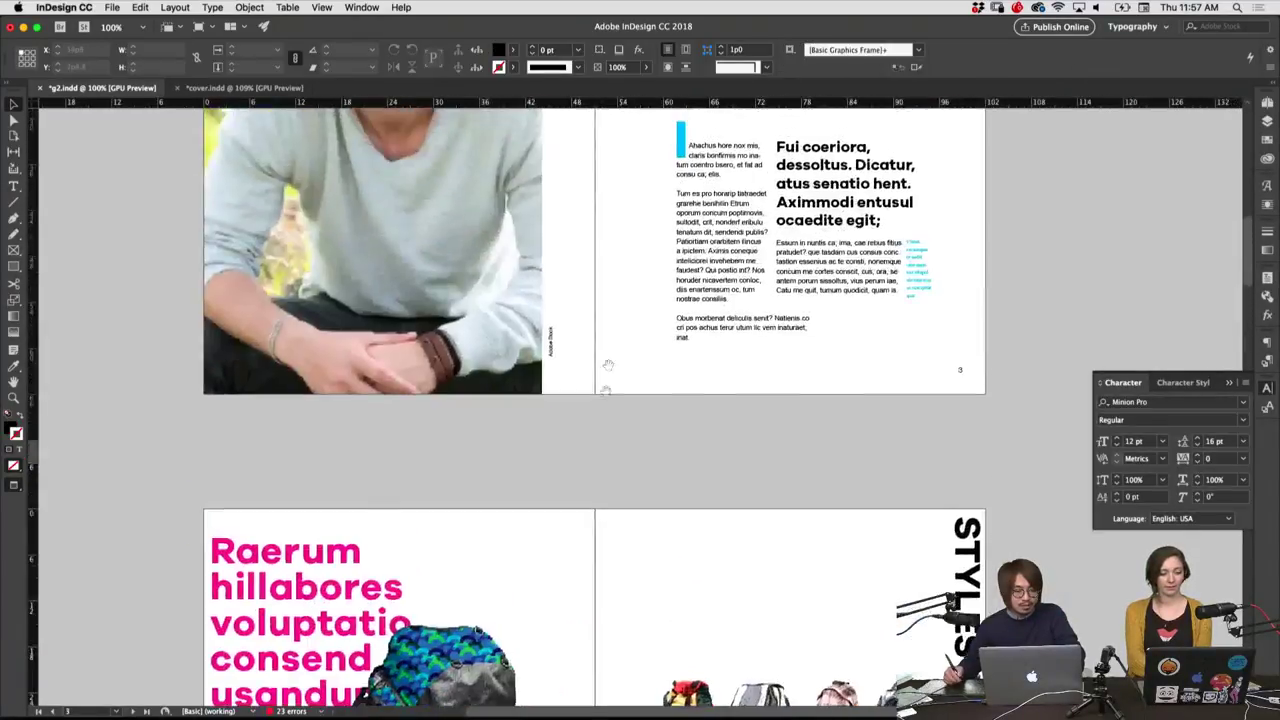
scroll(597, 487, up, 6)
scroll(597, 487, up, 3)
scroll(623, 337, up, 4)
scroll(600, 314, down, 10)
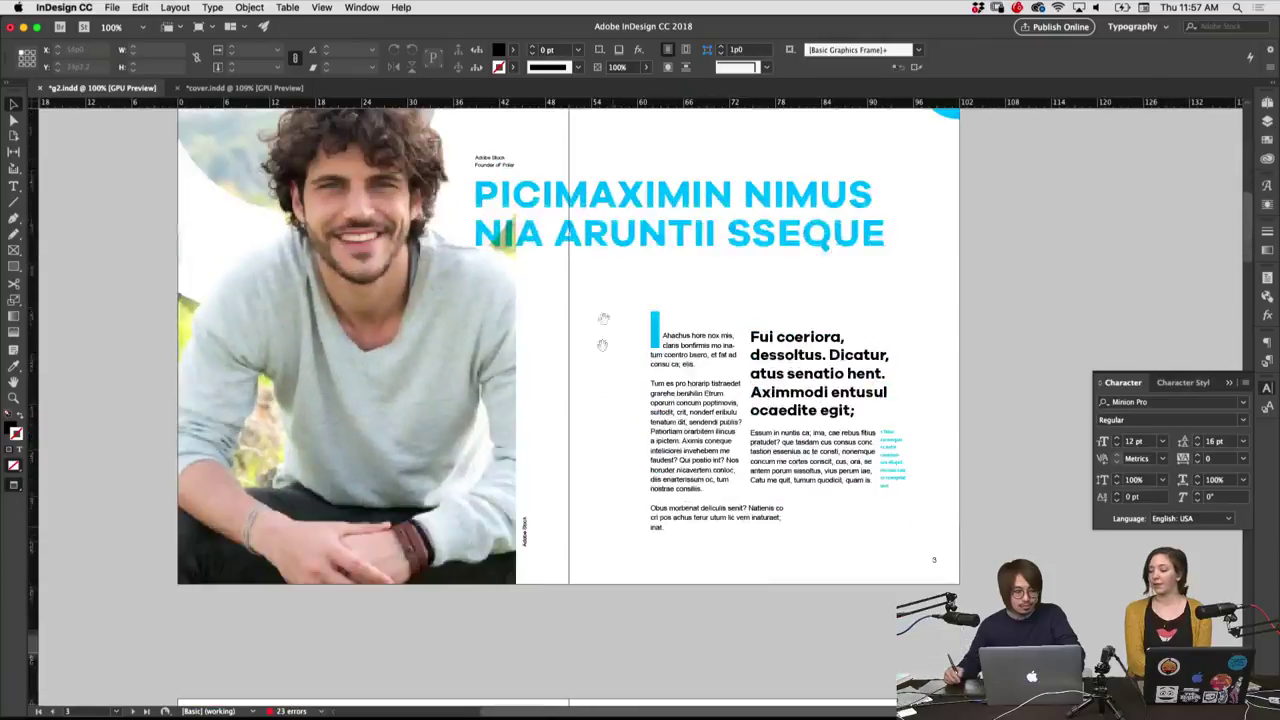
key(ctrl+grave)
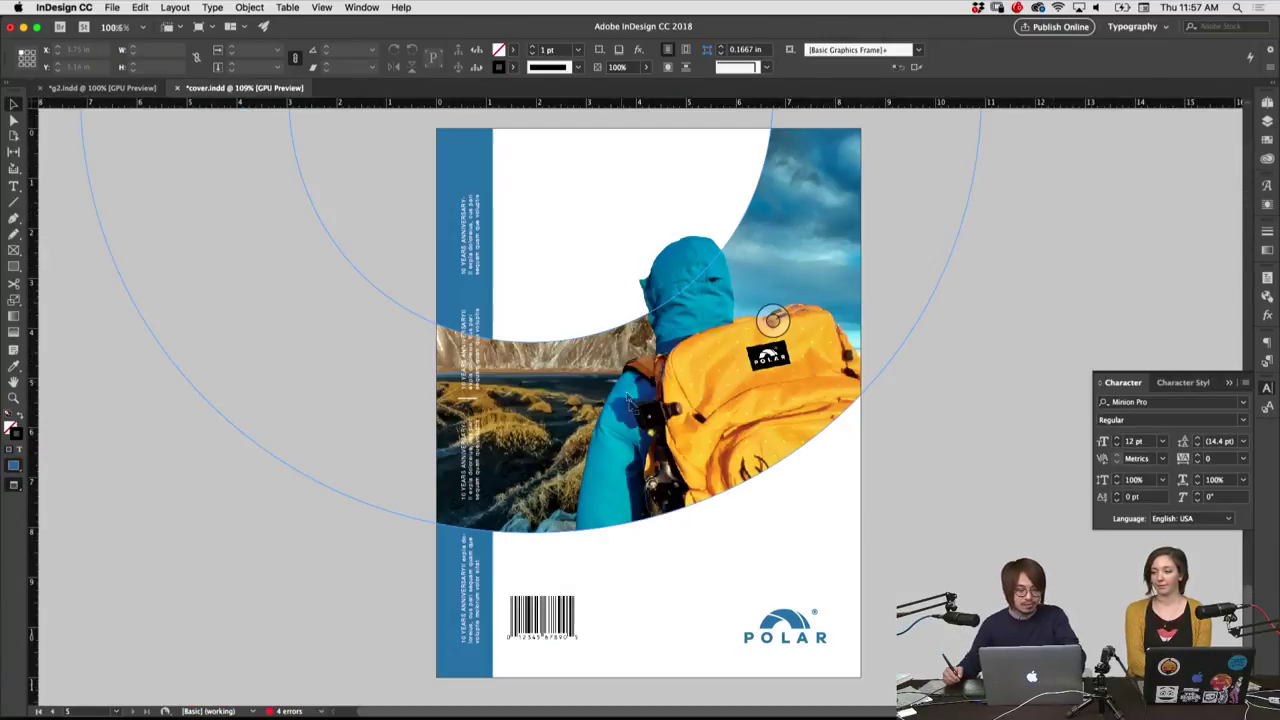
click(790, 625)
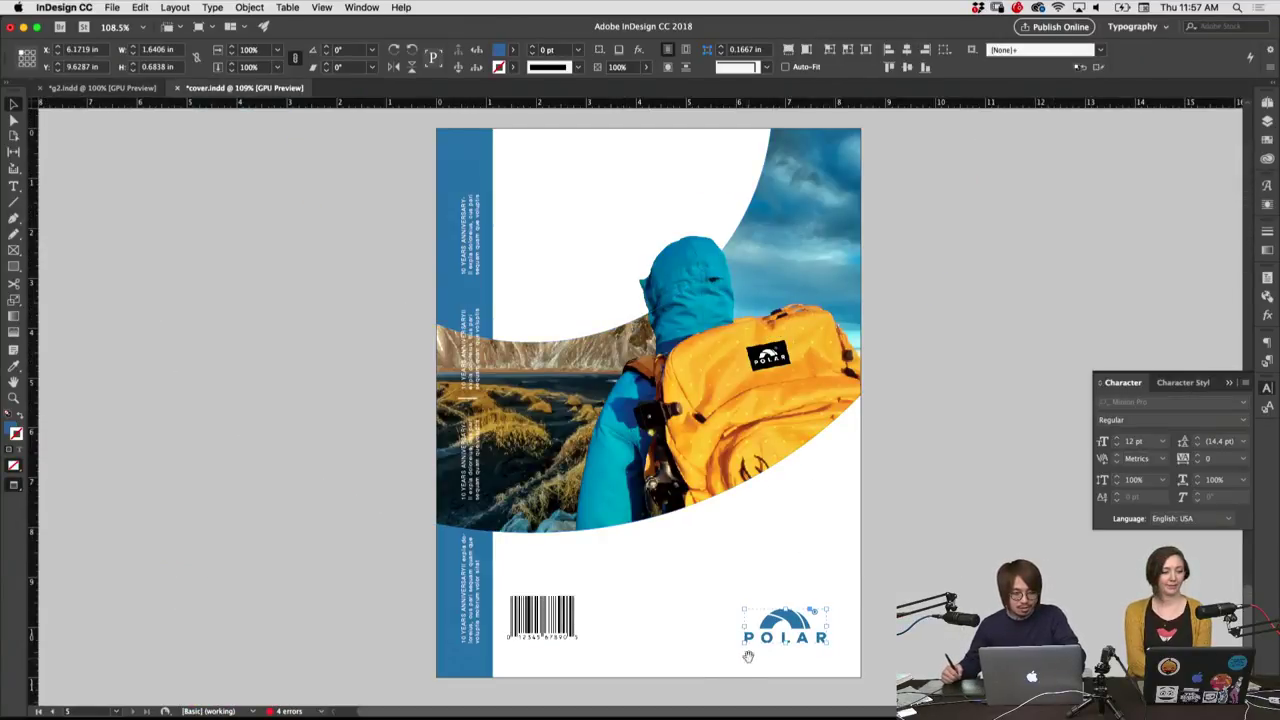
scroll(700, 620, down, 2)
key(ctrl+equal)
key(ctrl+equal)
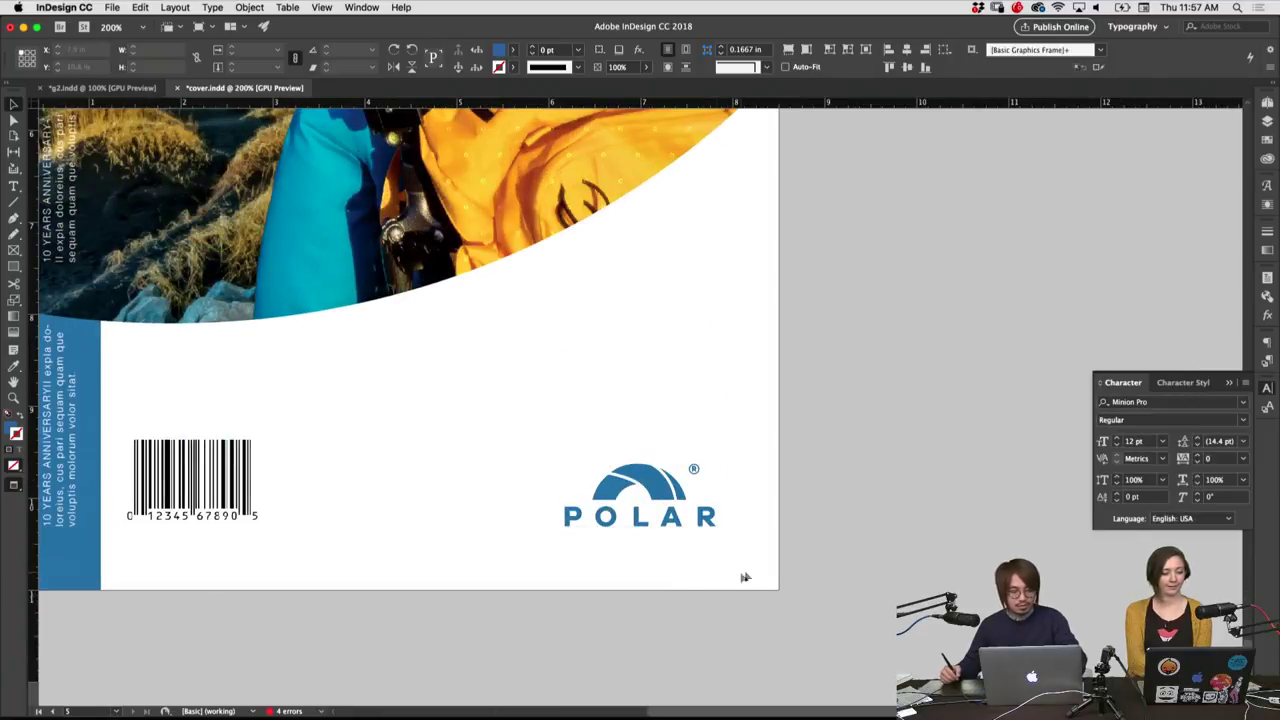
click(150, 89)
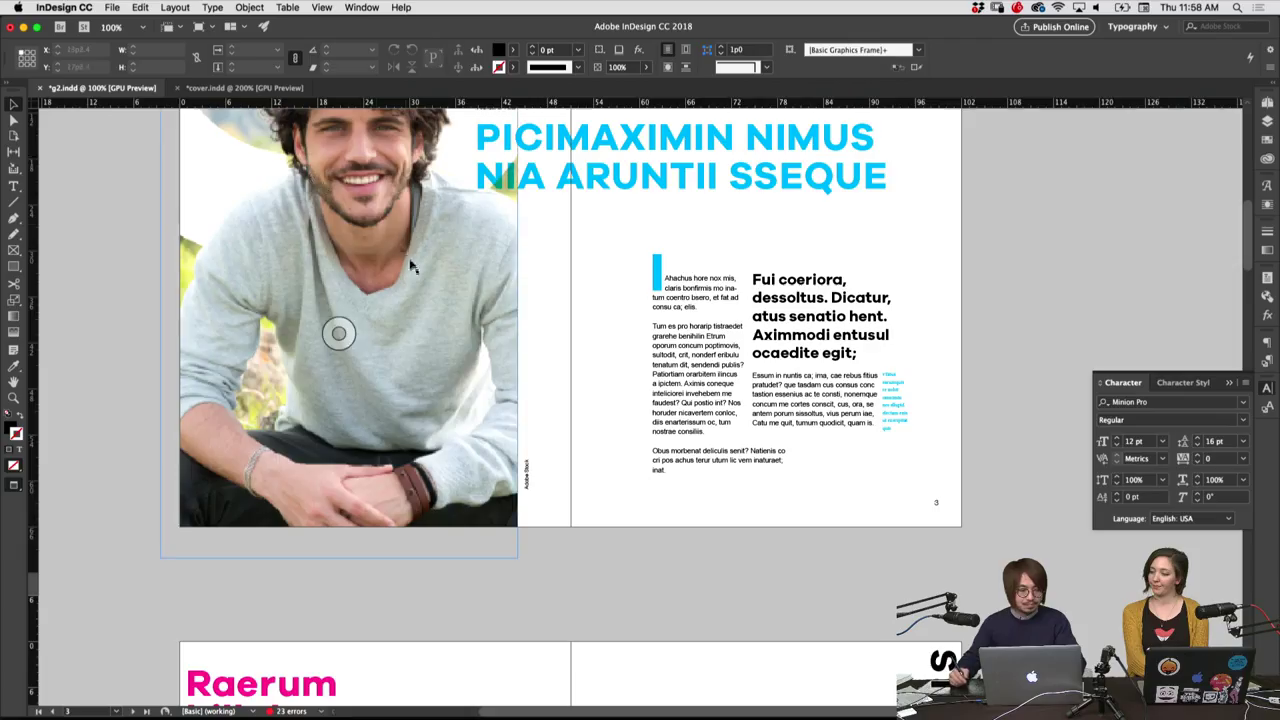
scroll(437, 465, down, 3)
scroll(470, 450, down, 2)
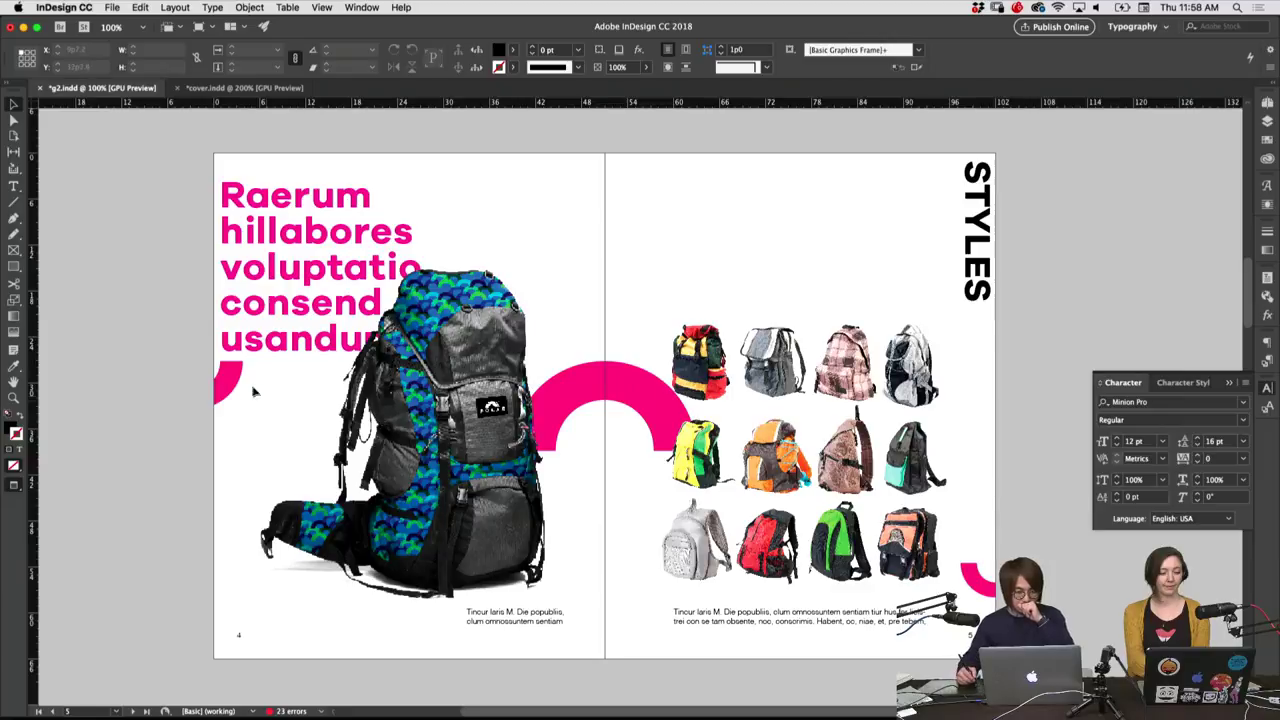
drag(228, 372, 190, 412)
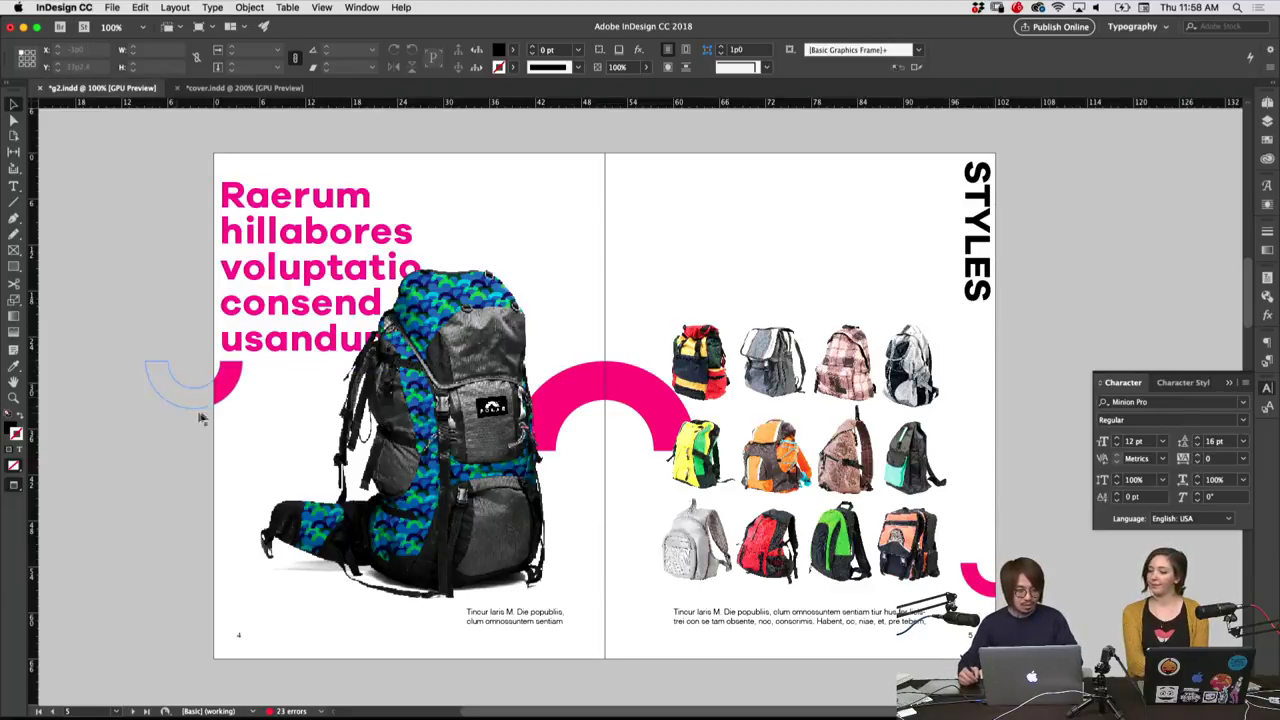
drag(200, 418, 243, 390)
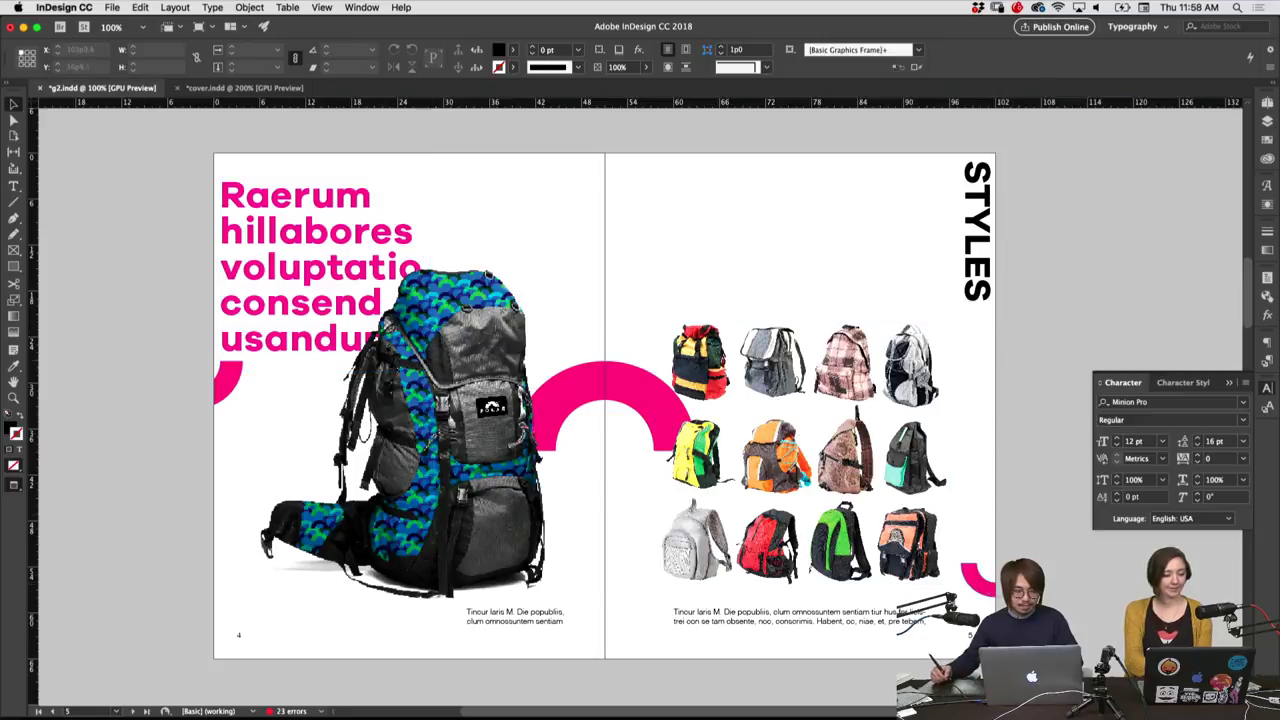
click(977, 596)
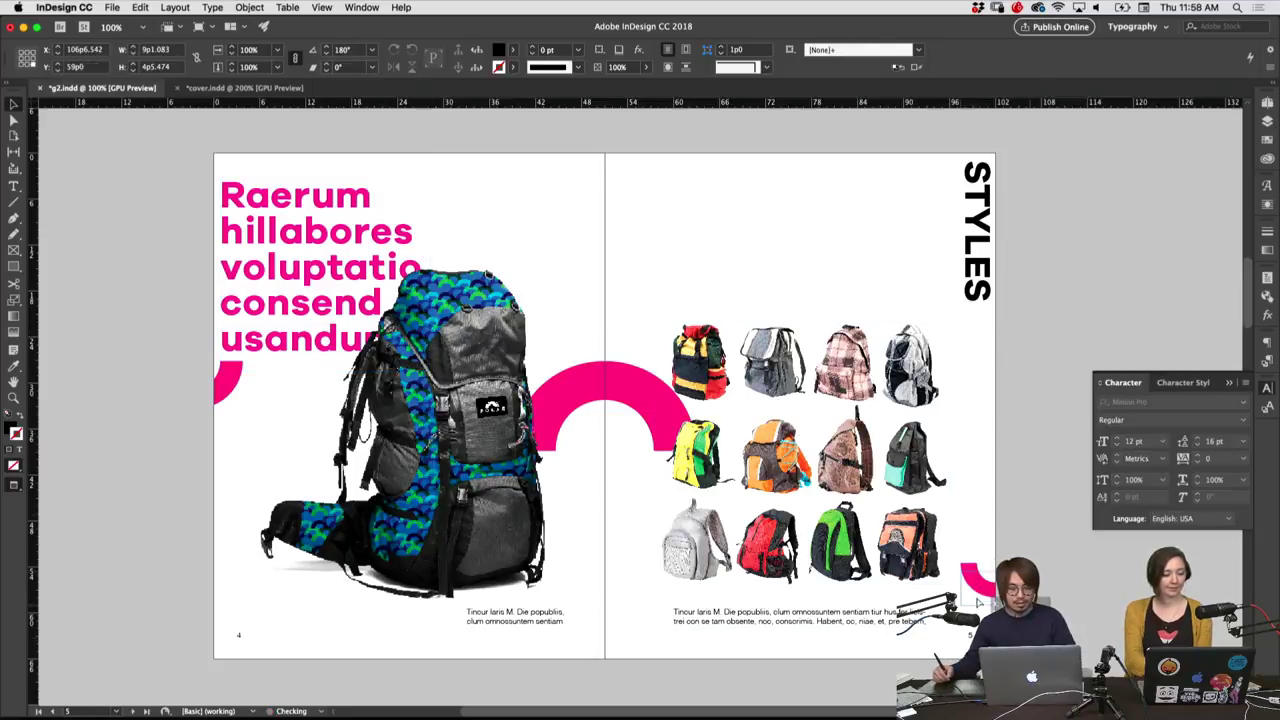
click(976, 584)
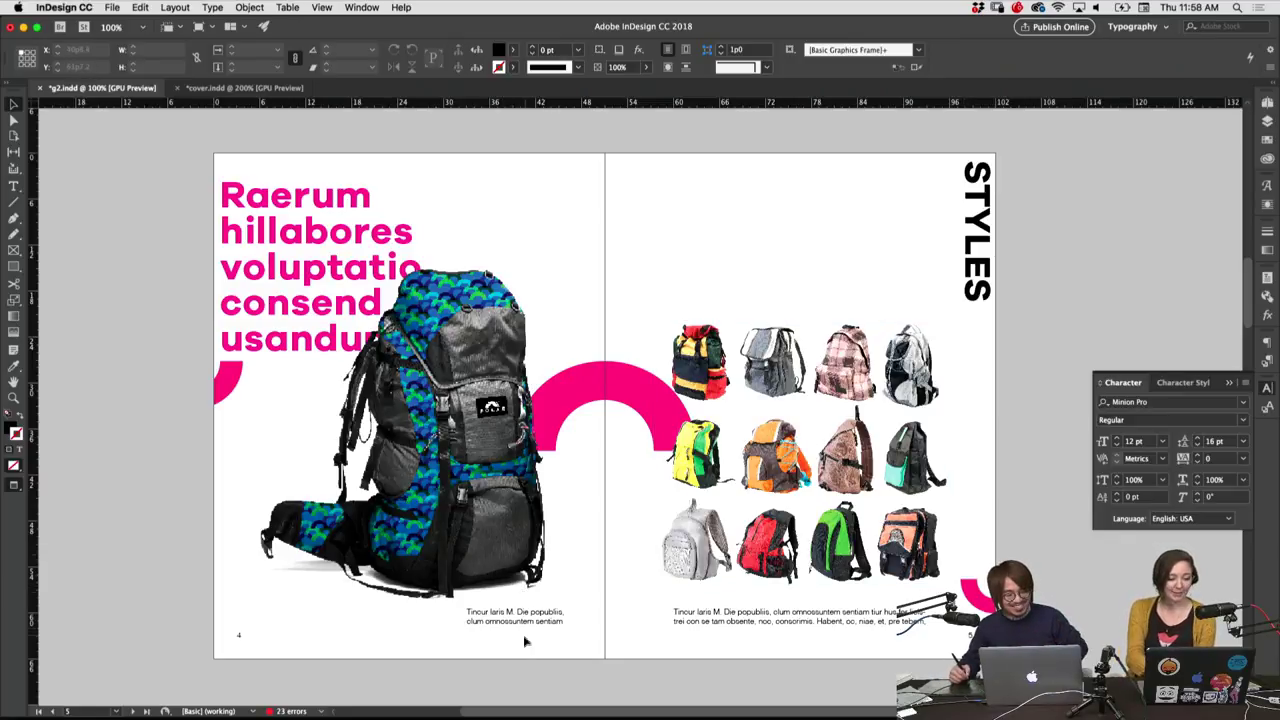
Widen the left-page caption leftward so it rewraps into two longer lines
click(548, 622)
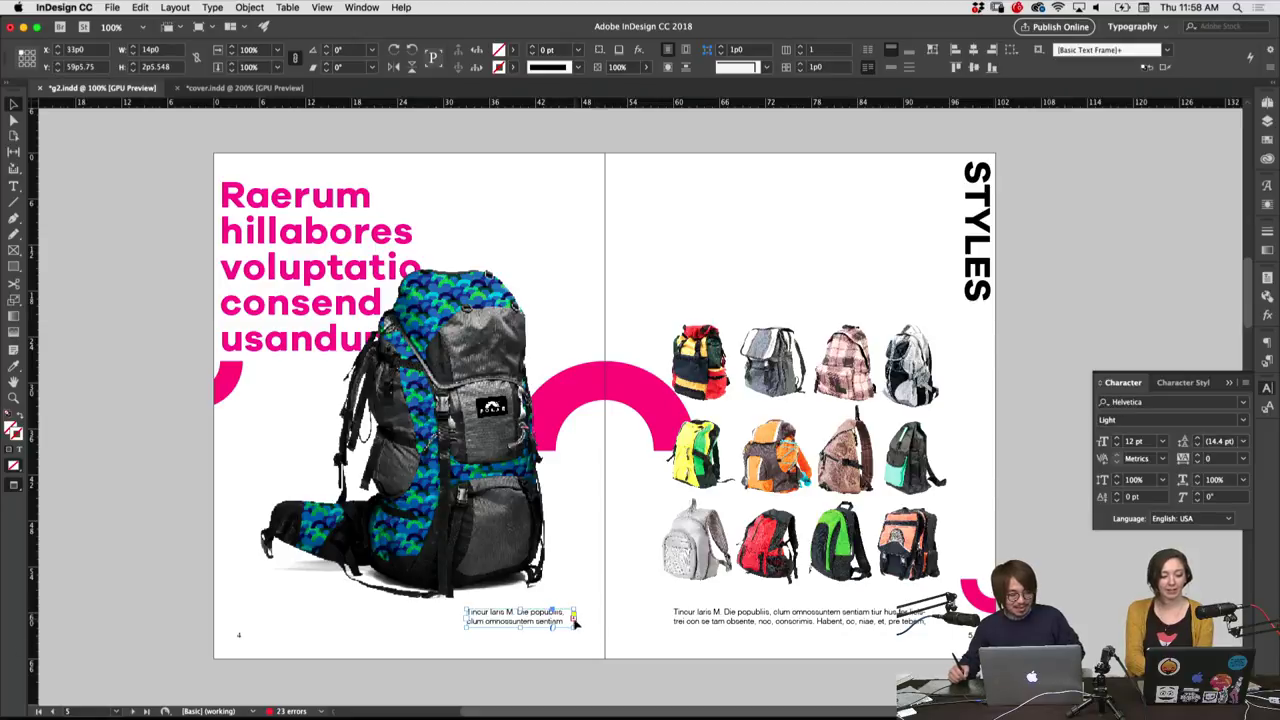
drag(564, 618, 553, 618)
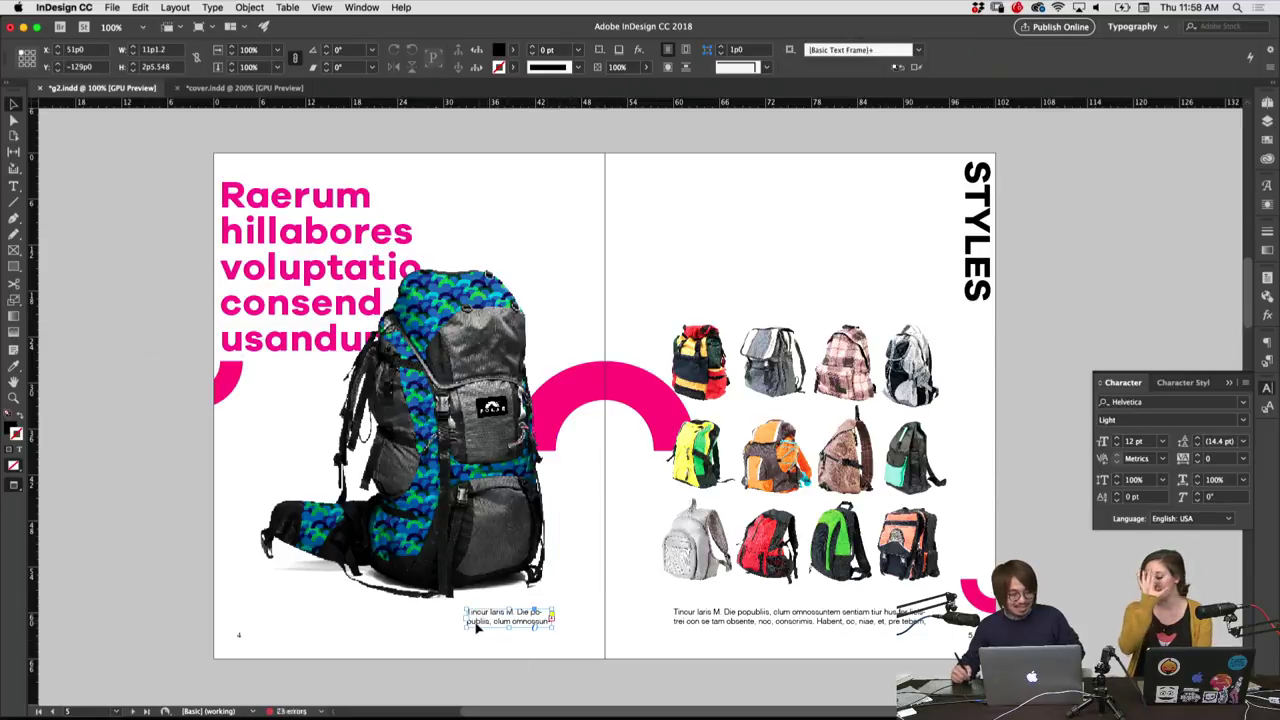
drag(465, 621, 381, 621)
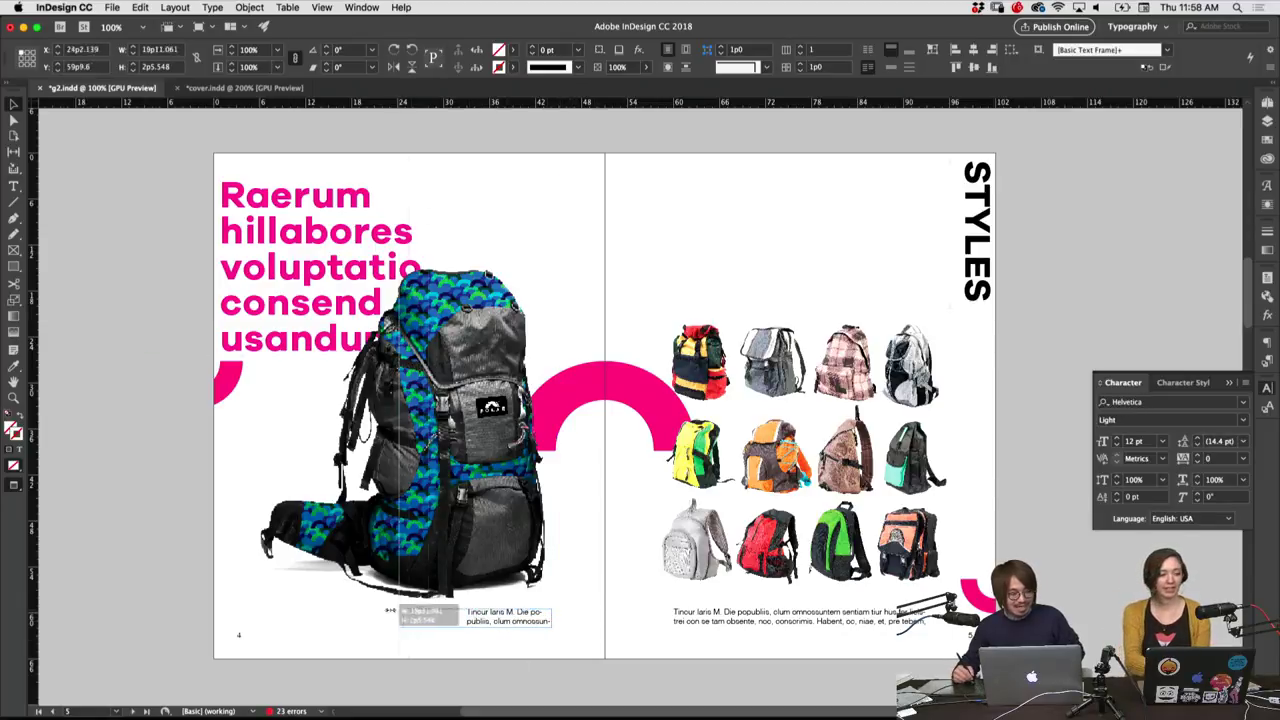
click(438, 649)
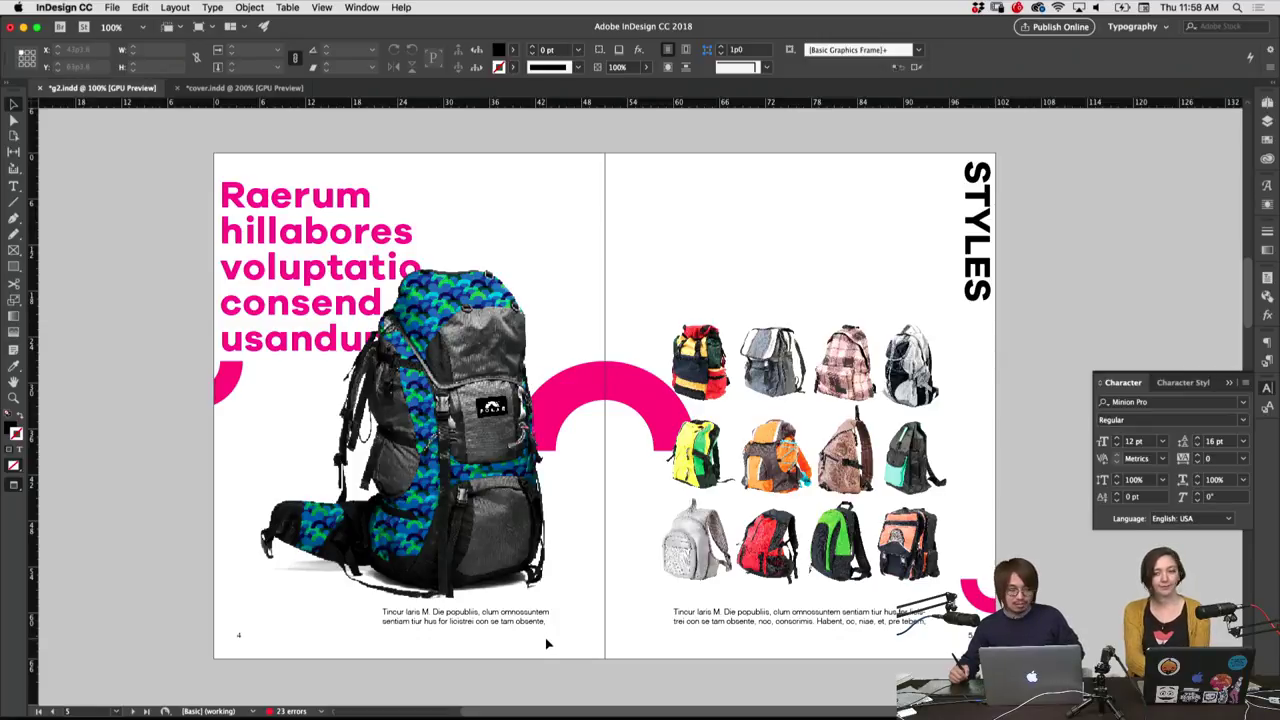
Shift the right-page caption frame further to the right
click(540, 620)
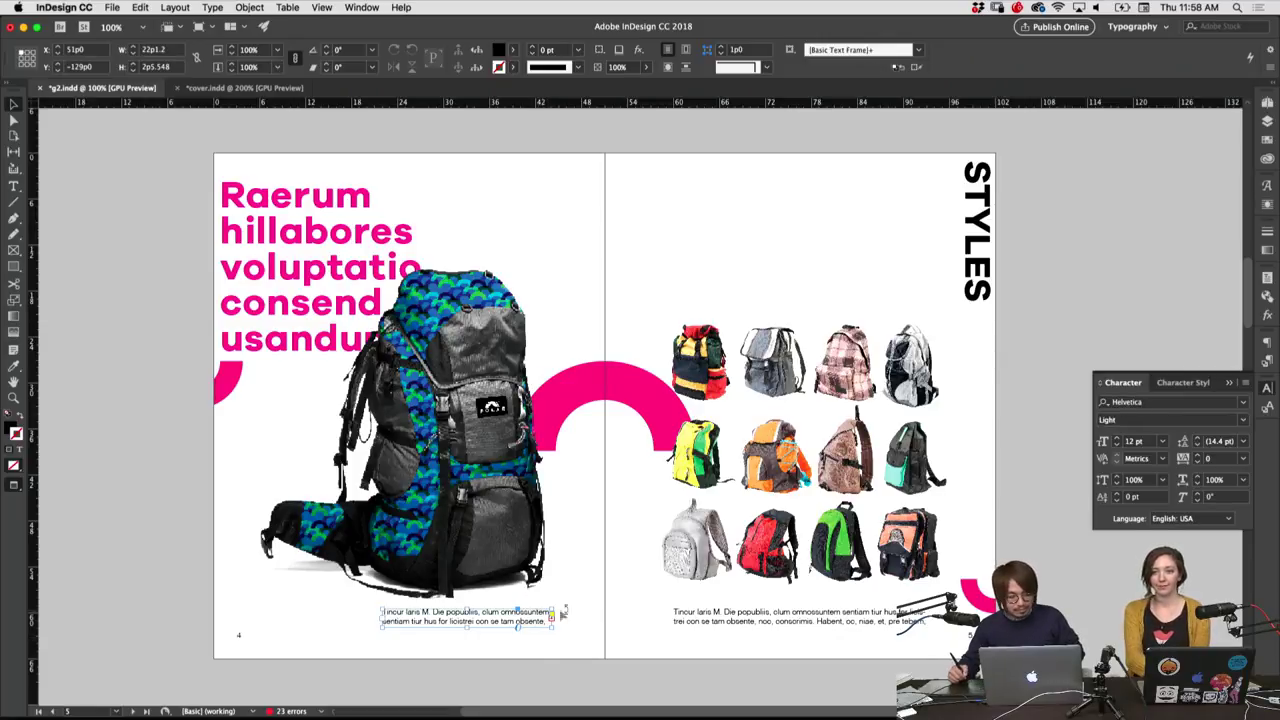
click(640, 640)
click(686, 622)
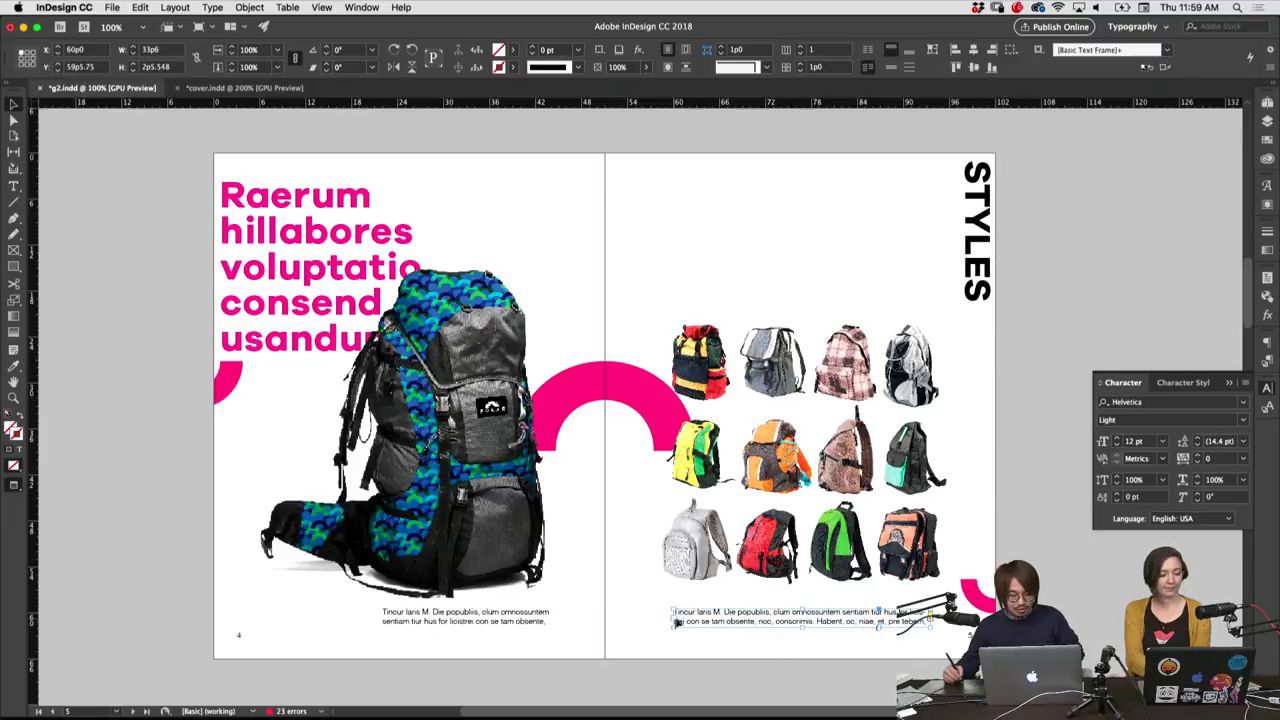
drag(676, 622, 798, 622)
click(594, 651)
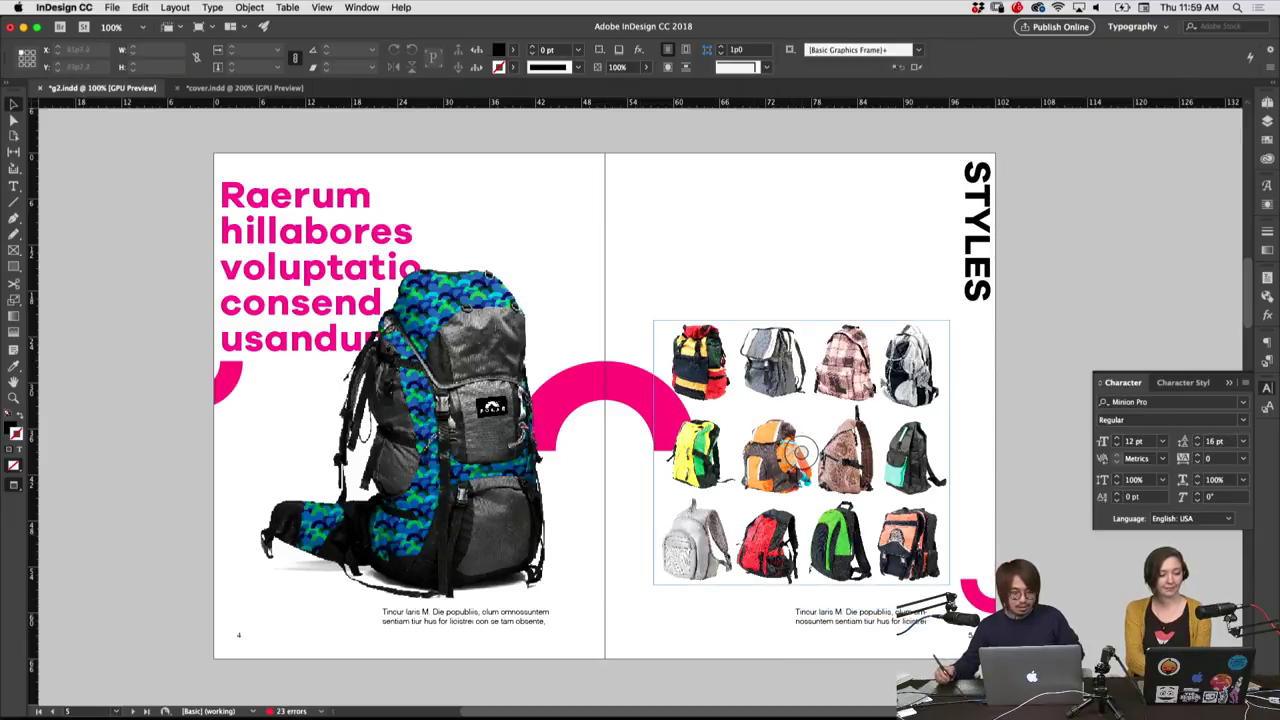
Reduce the vertical STYLES label to 24 pt and nudge it into the page's top corner
click(975, 250)
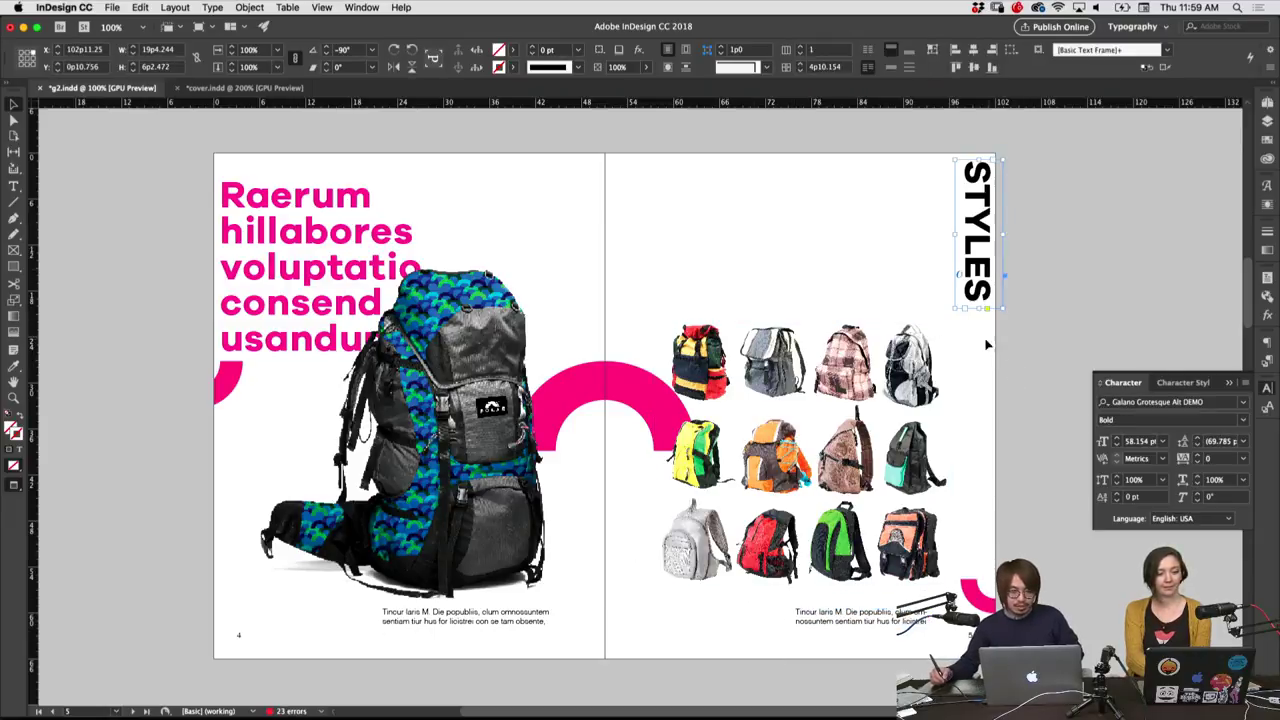
click(1116, 446)
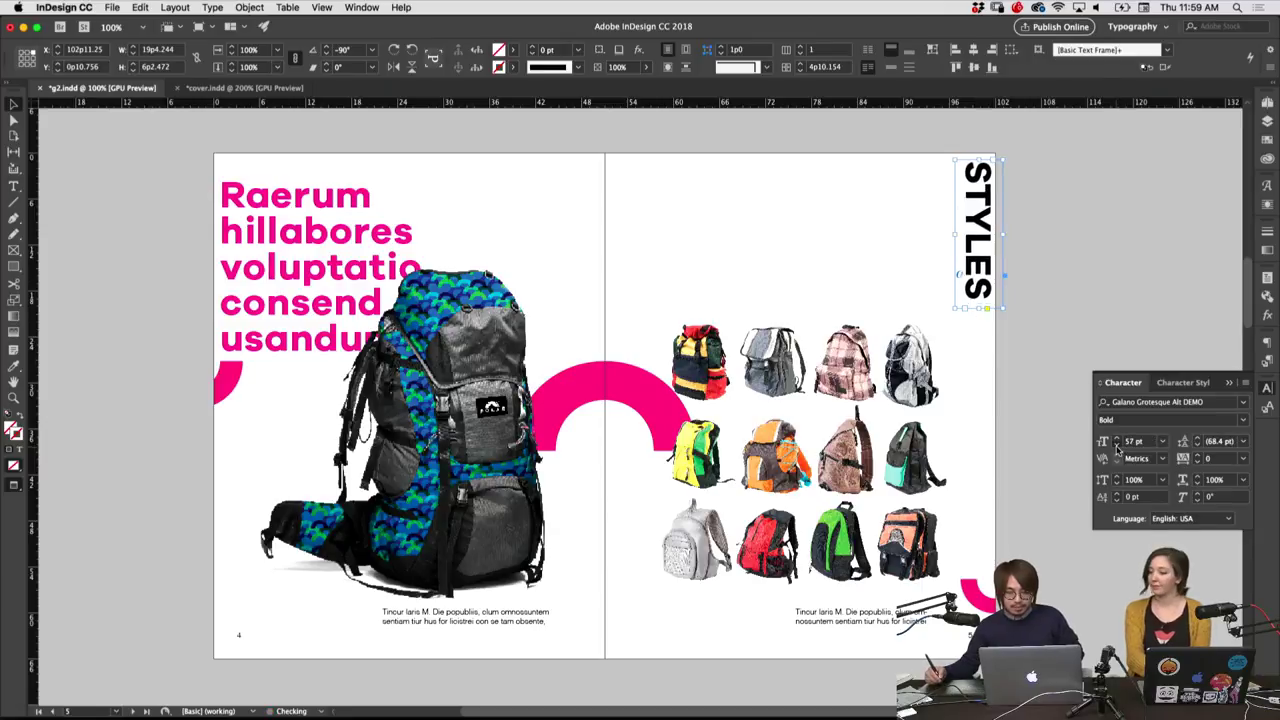
click(1116, 446)
click(1116, 446)
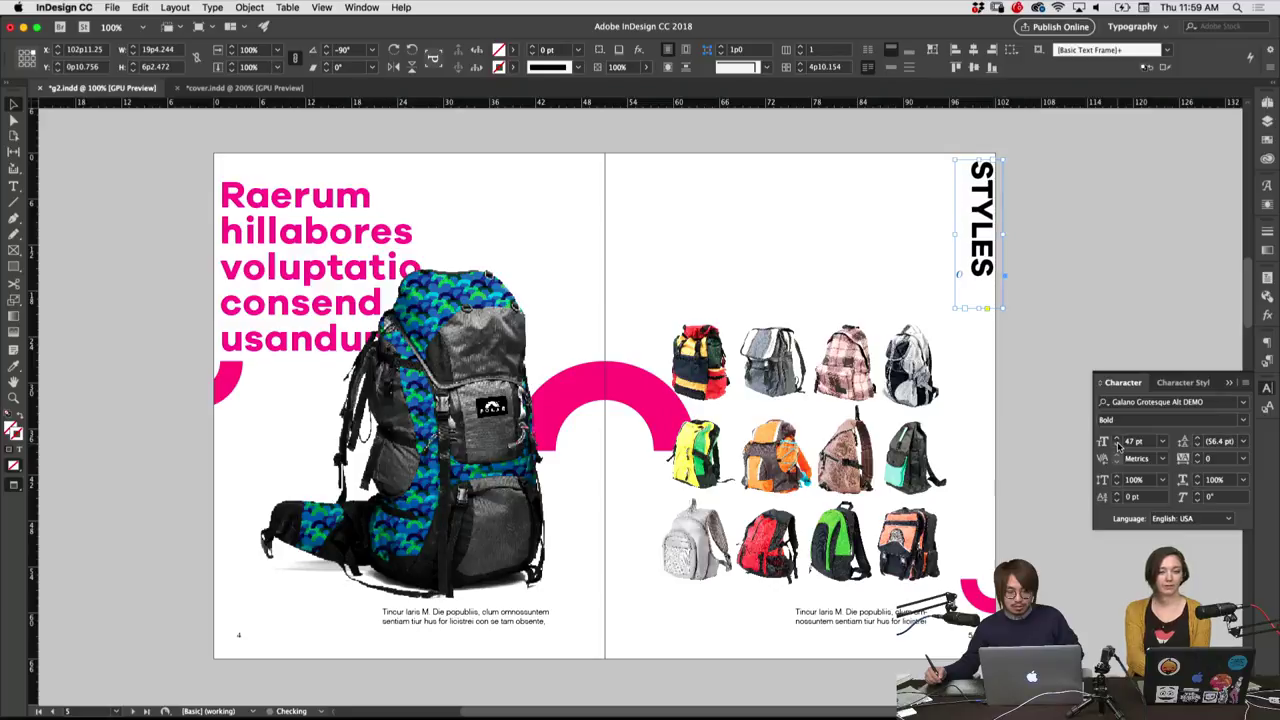
click(1116, 446)
click(1117, 446)
click(1117, 446)
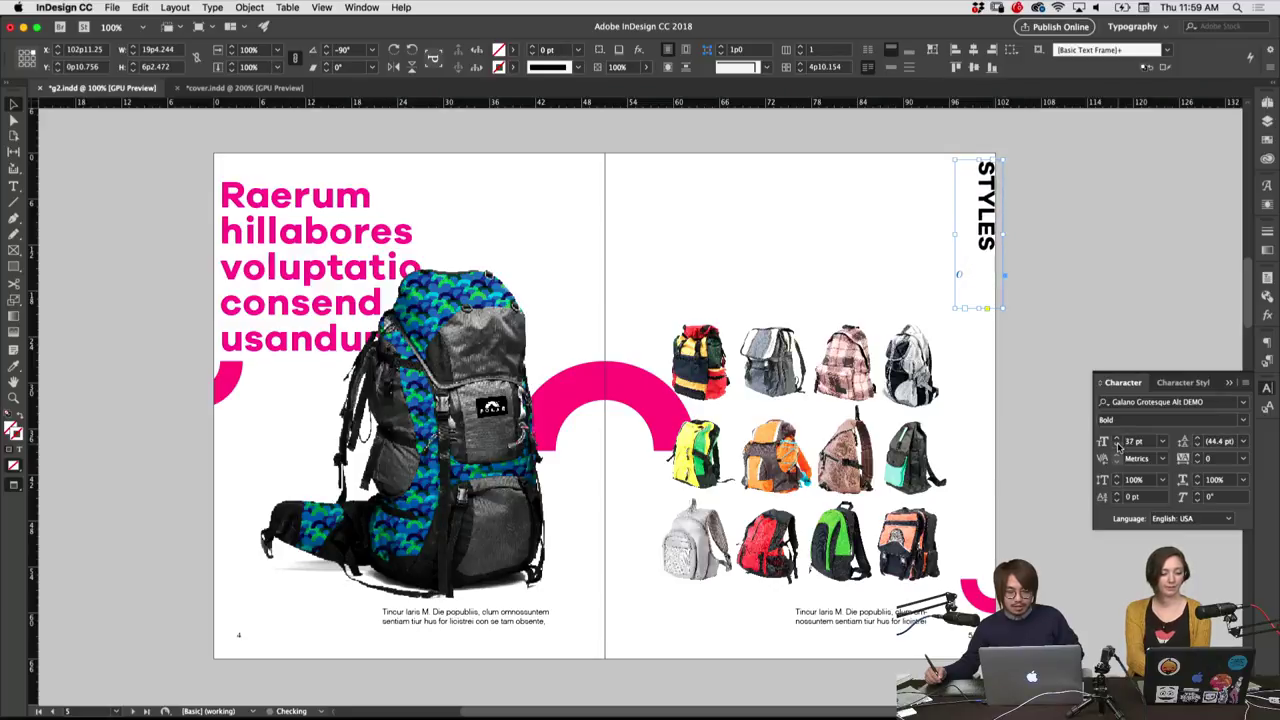
click(1117, 446)
click(1117, 446)
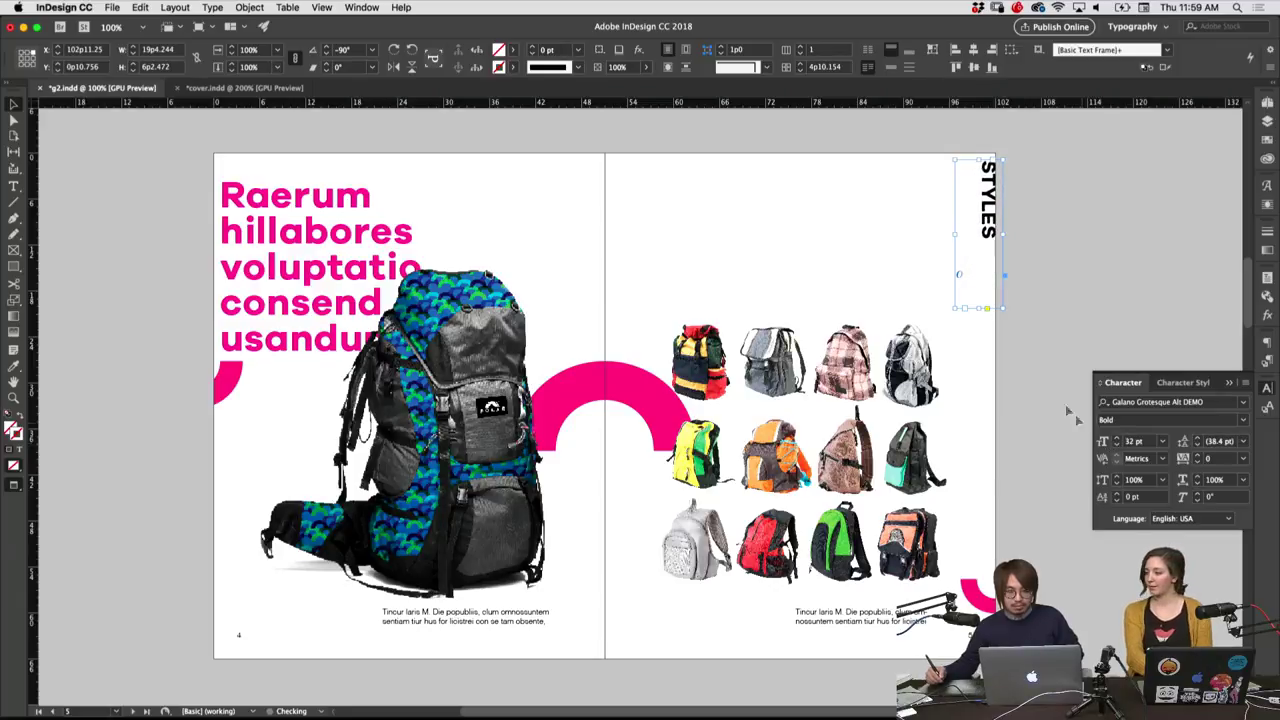
click(1116, 446)
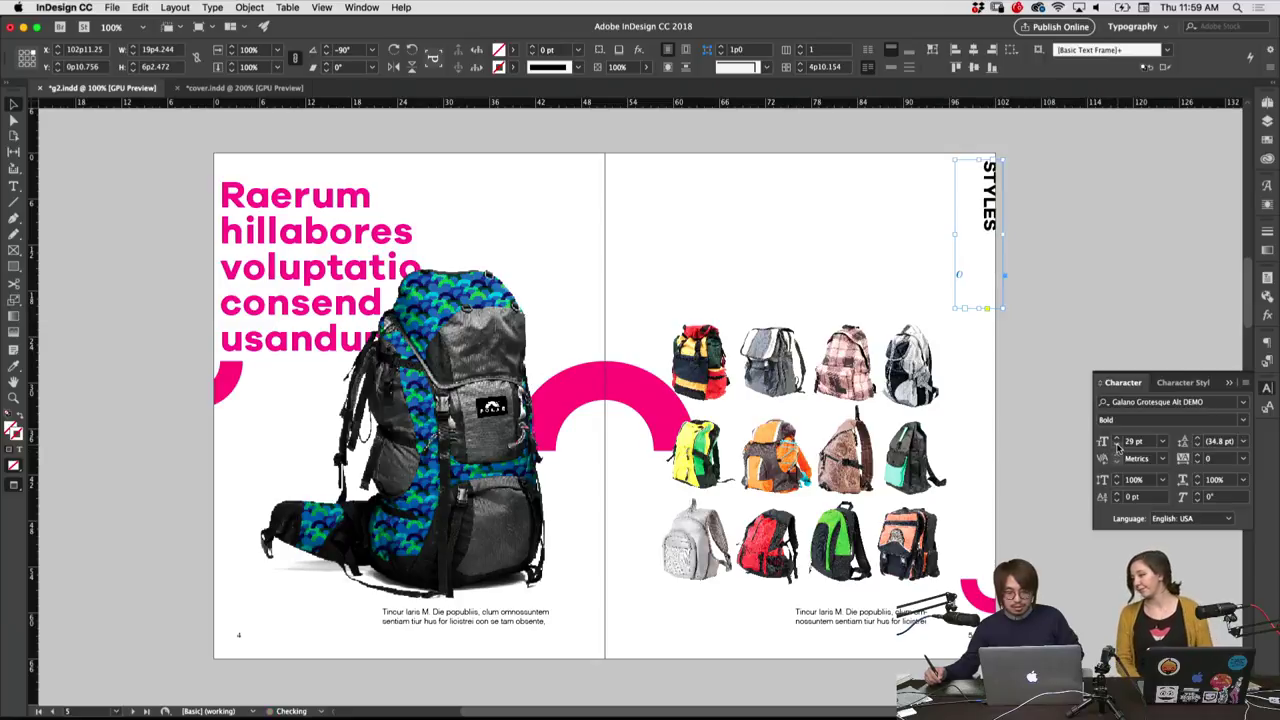
click(1116, 446)
click(1117, 446)
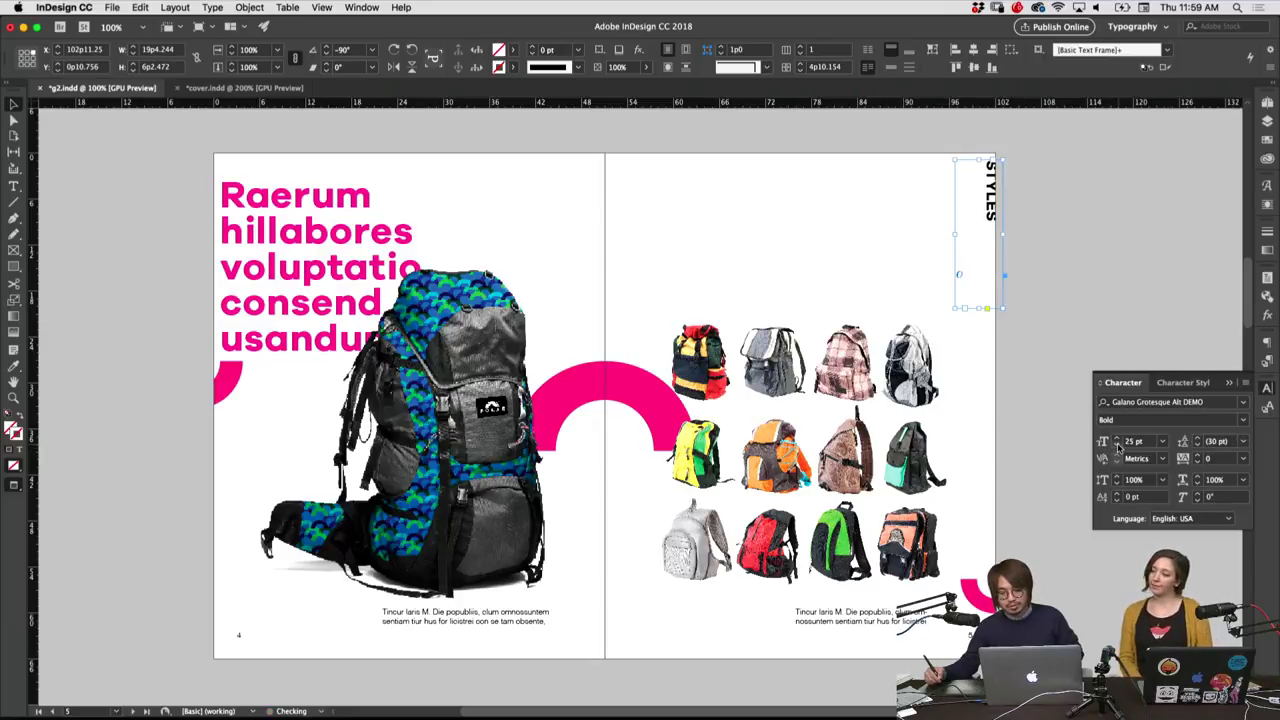
click(1117, 446)
drag(998, 223, 991, 221)
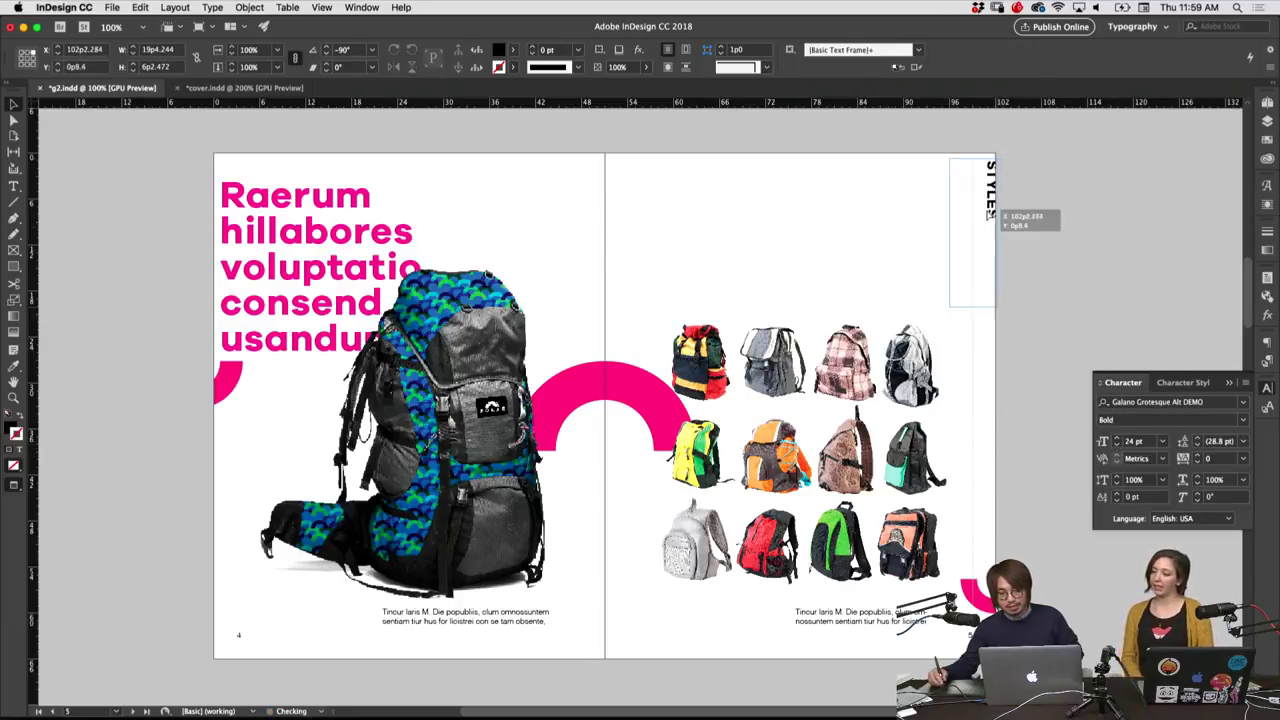
click(975, 350)
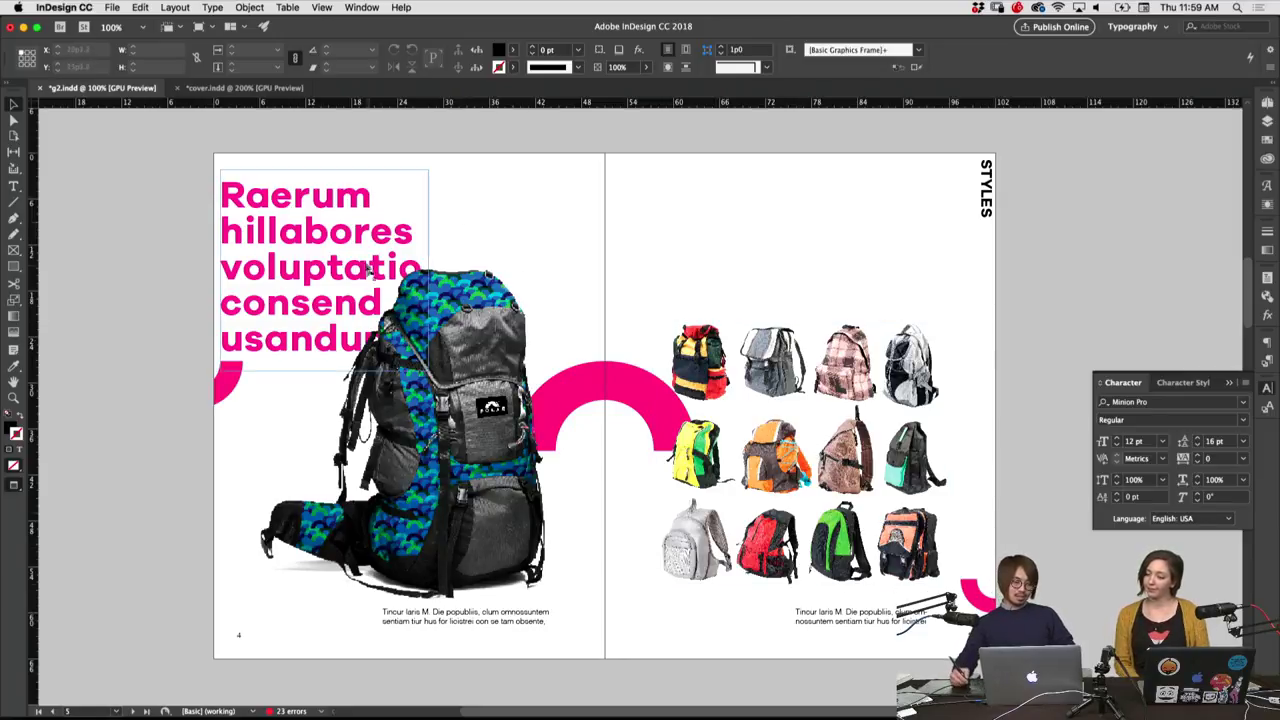
Nudge the magenta headline right and shift the left-edge pink arc slightly
drag(372, 271, 383, 271)
click(563, 280)
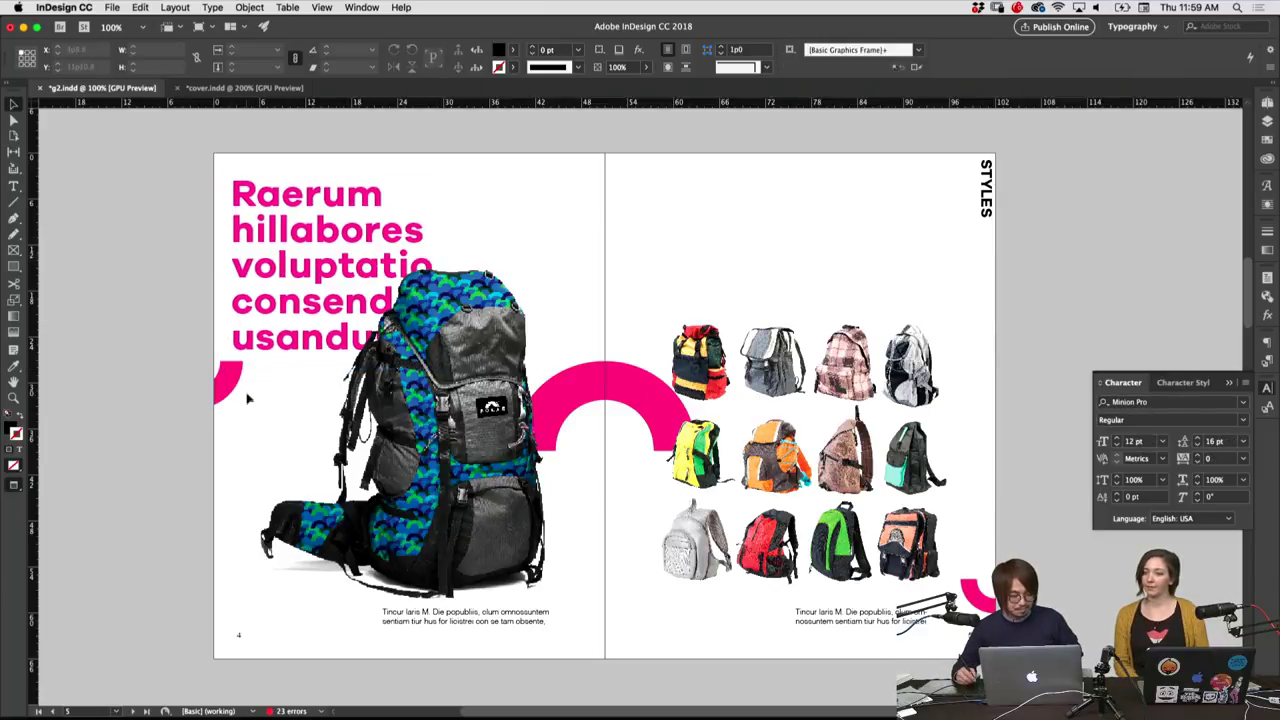
drag(249, 399, 160, 358)
drag(228, 385, 237, 388)
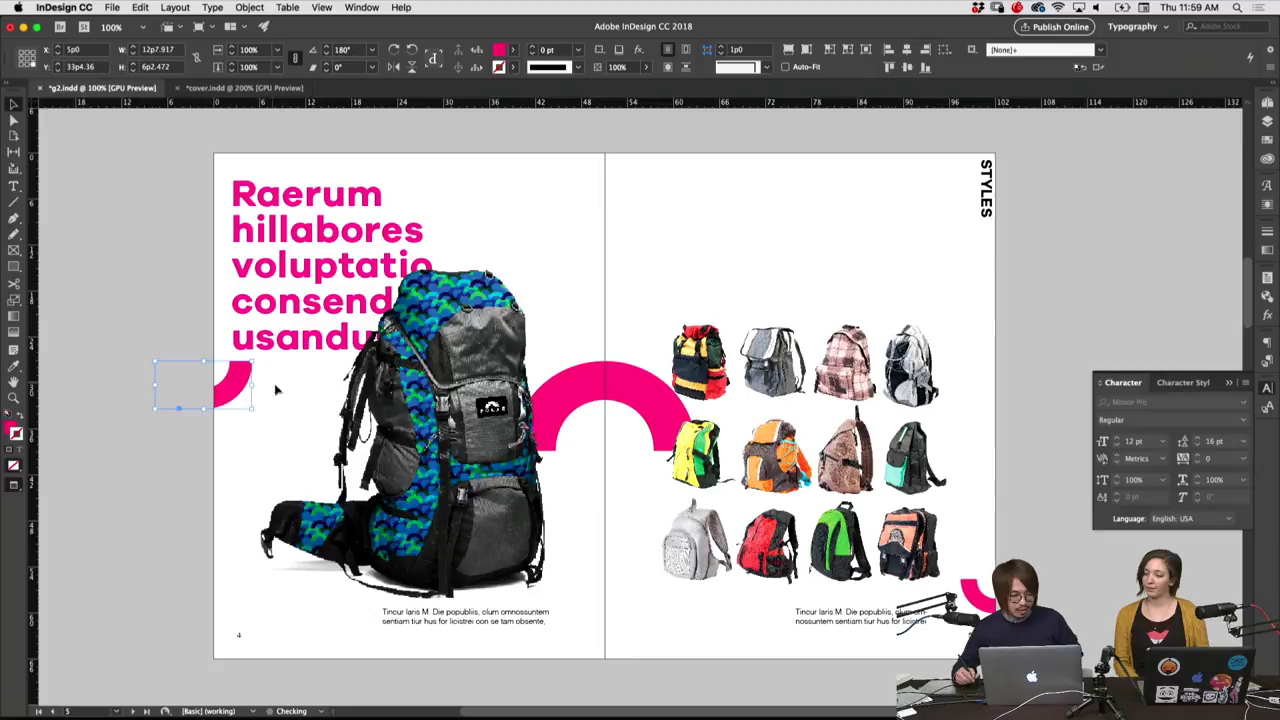
Scale the central pink arc down around its centre
click(557, 383)
shift+click(800, 452)
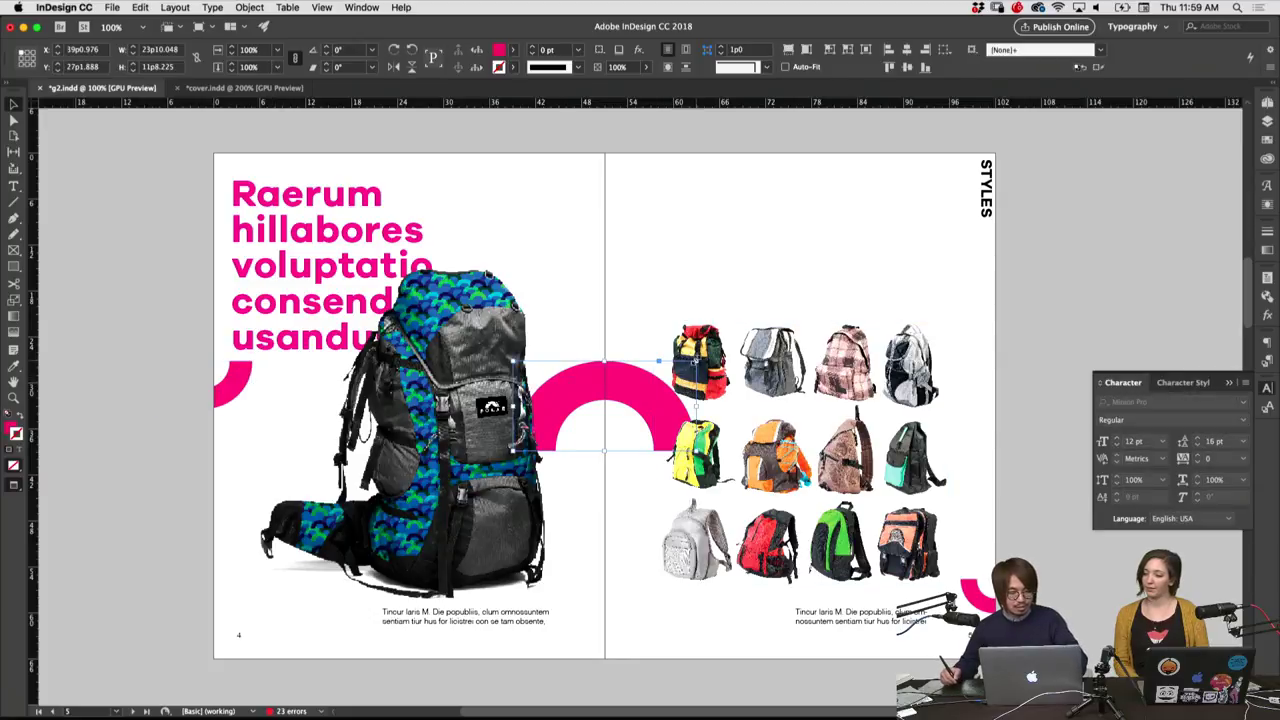
drag(688, 367, 641, 353)
click(641, 353)
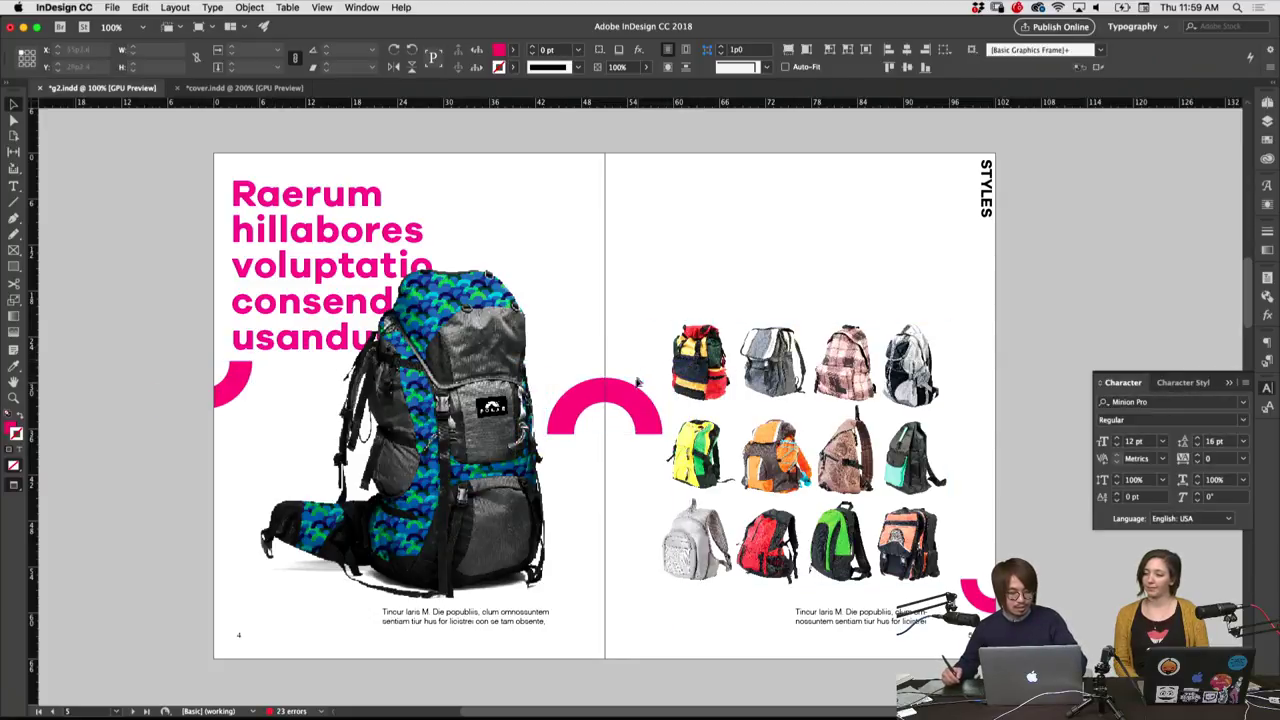
click(645, 401)
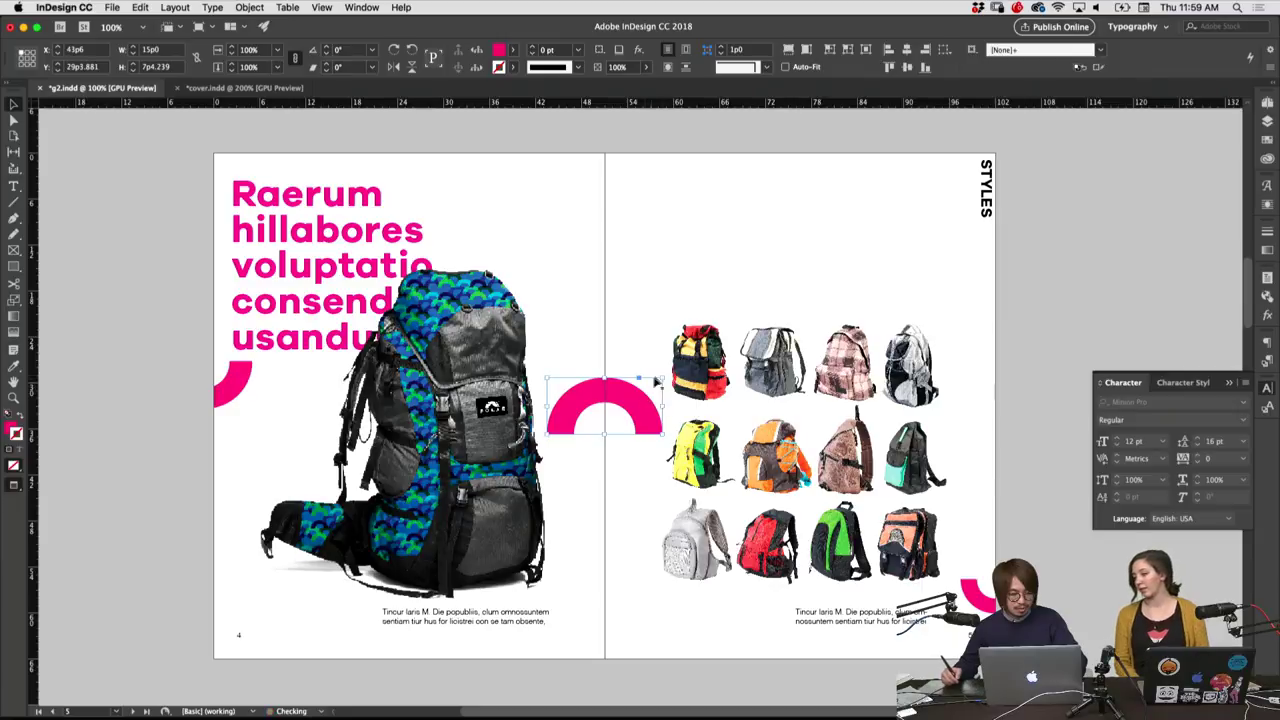
click(637, 386)
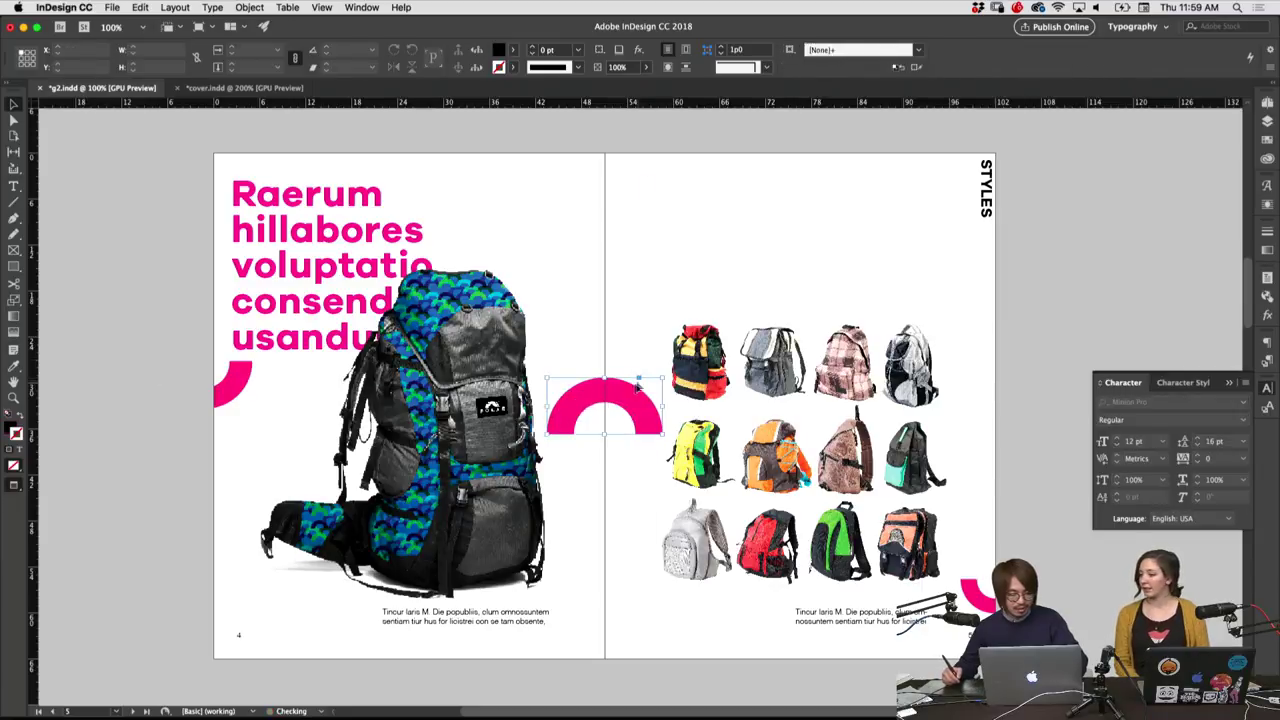
click(645, 400)
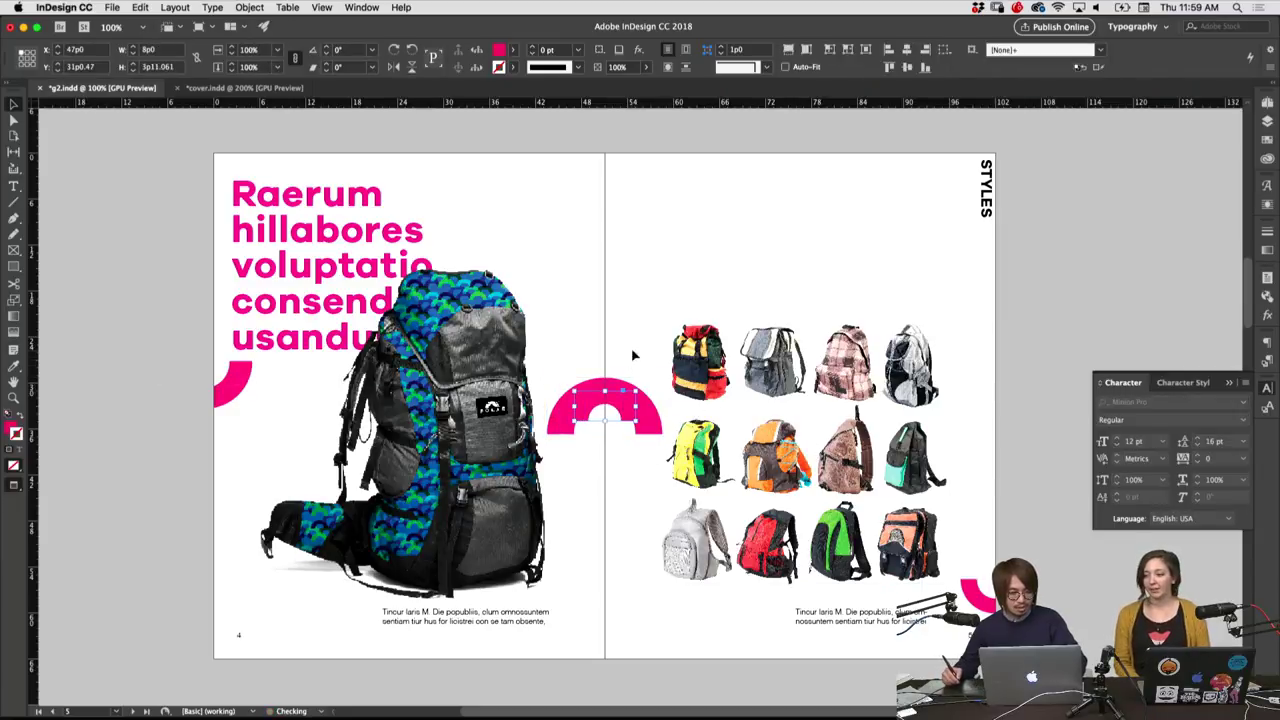
click(633, 354)
click(612, 405)
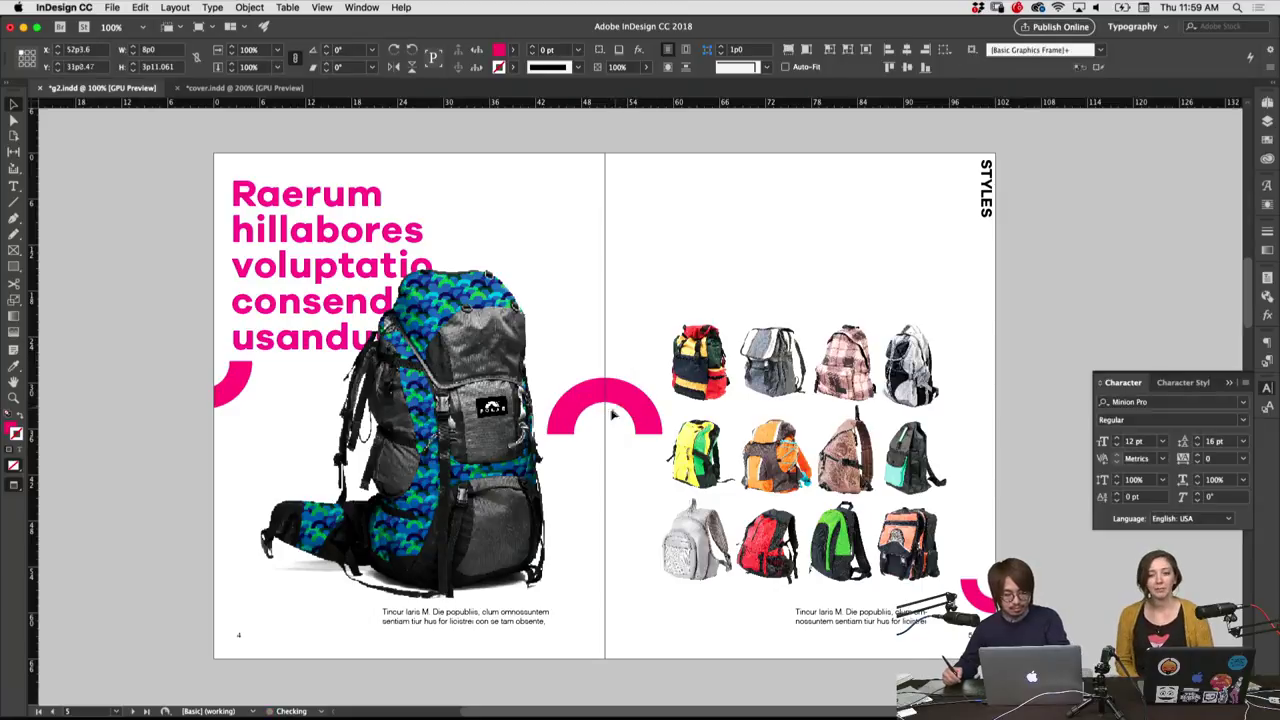
mouse_move(661, 378)
mouse_down()
mouse_move(637, 390)
mouse_move(586, 472)
mouse_move(575, 412)
mouse_up()
click(638, 425)
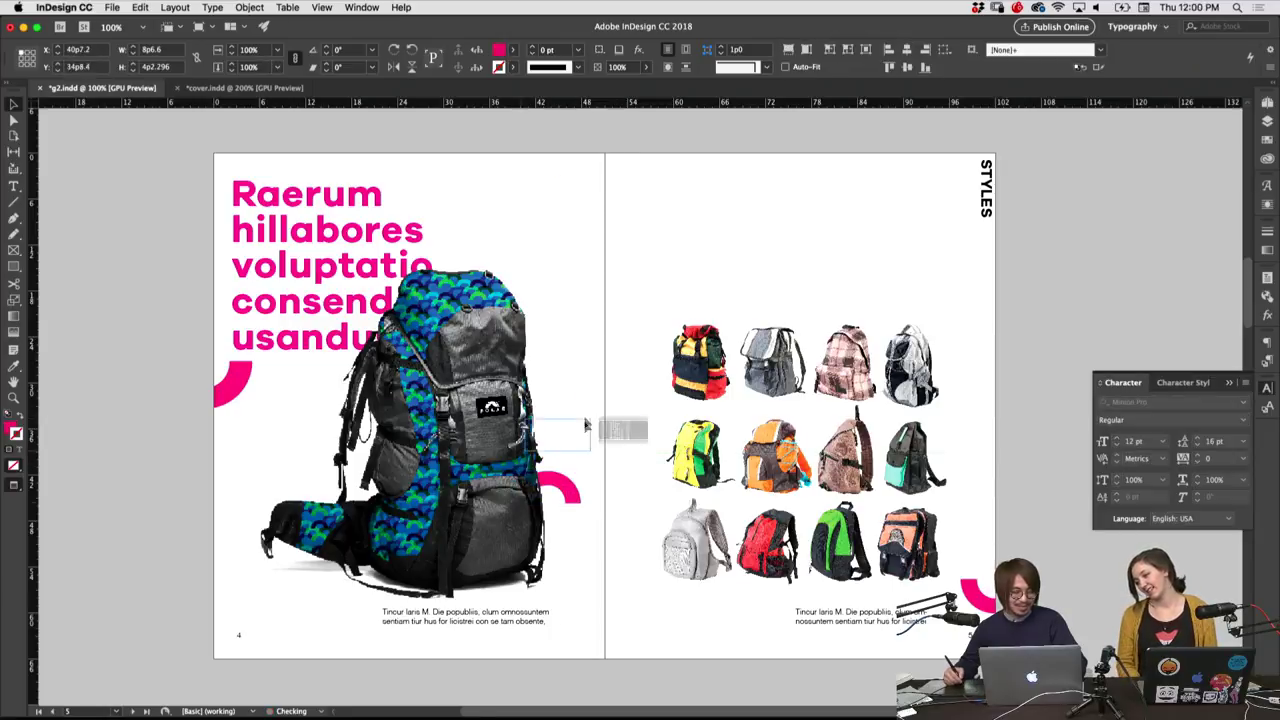
Position the shrunken arc and the left arc beside the large backpack photo
click(583, 472)
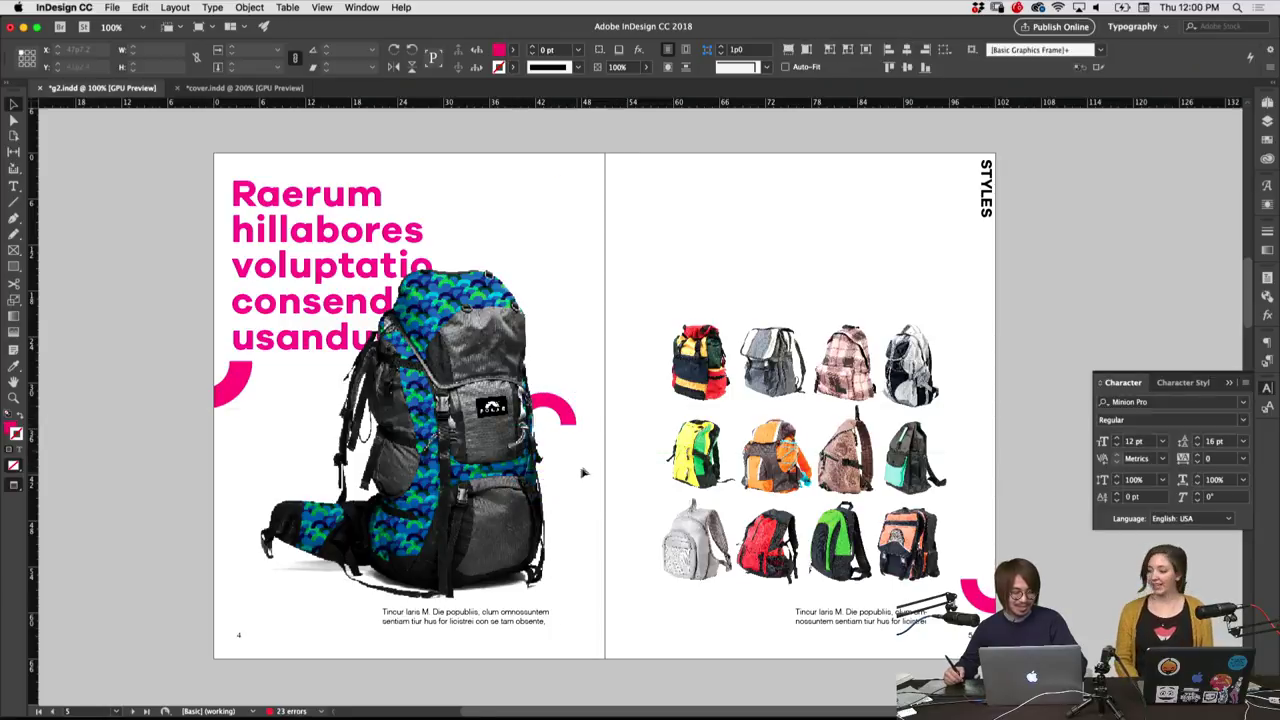
click(240, 392)
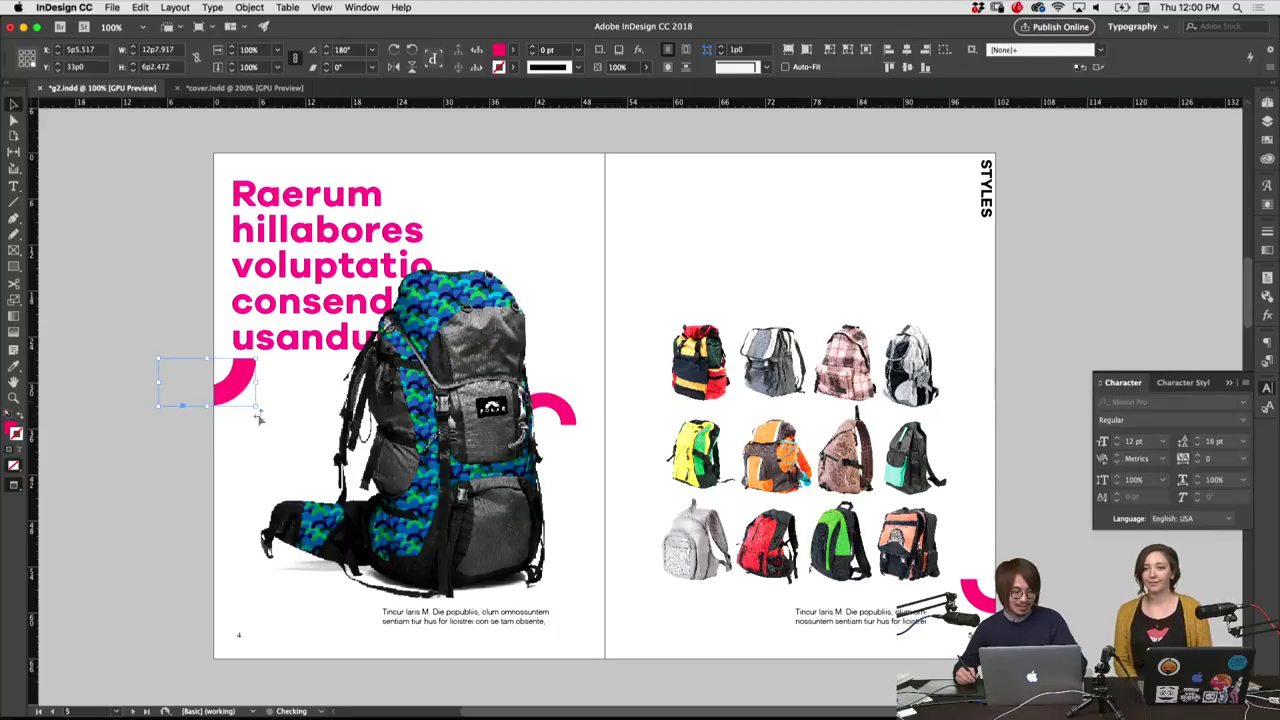
drag(245, 392, 340, 392)
click(287, 438)
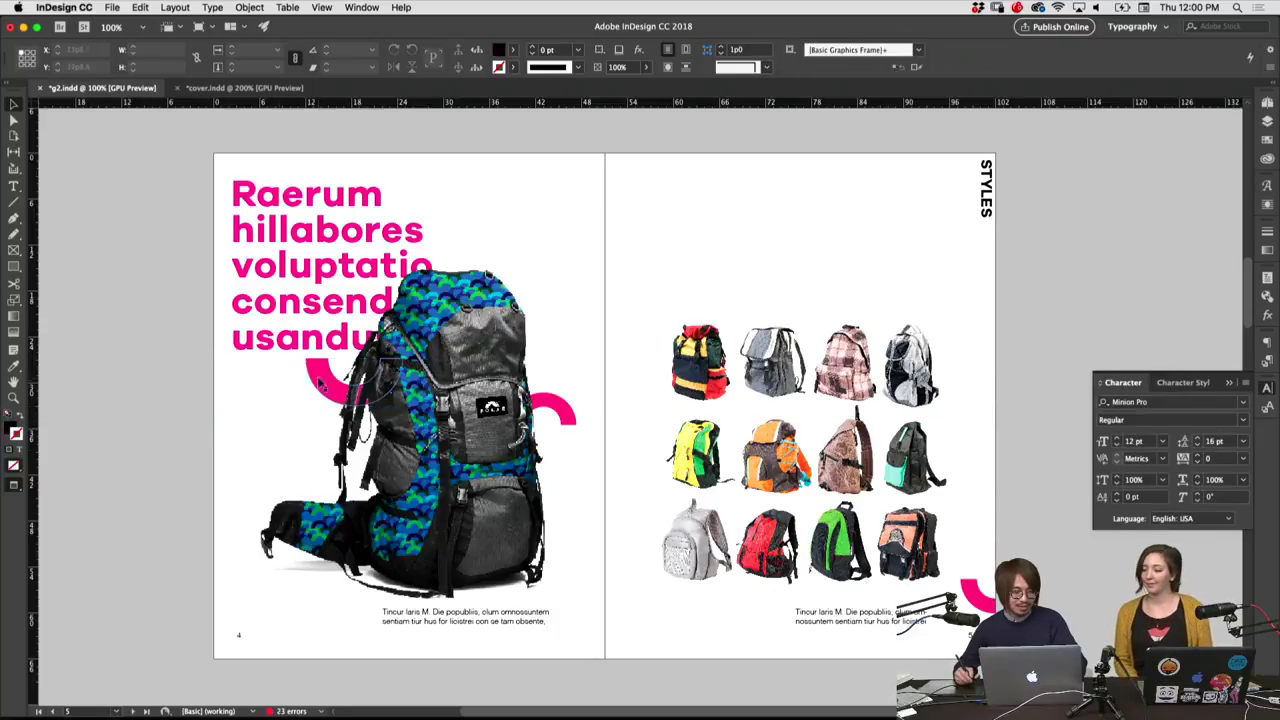
drag(320, 383, 565, 480)
click(563, 530)
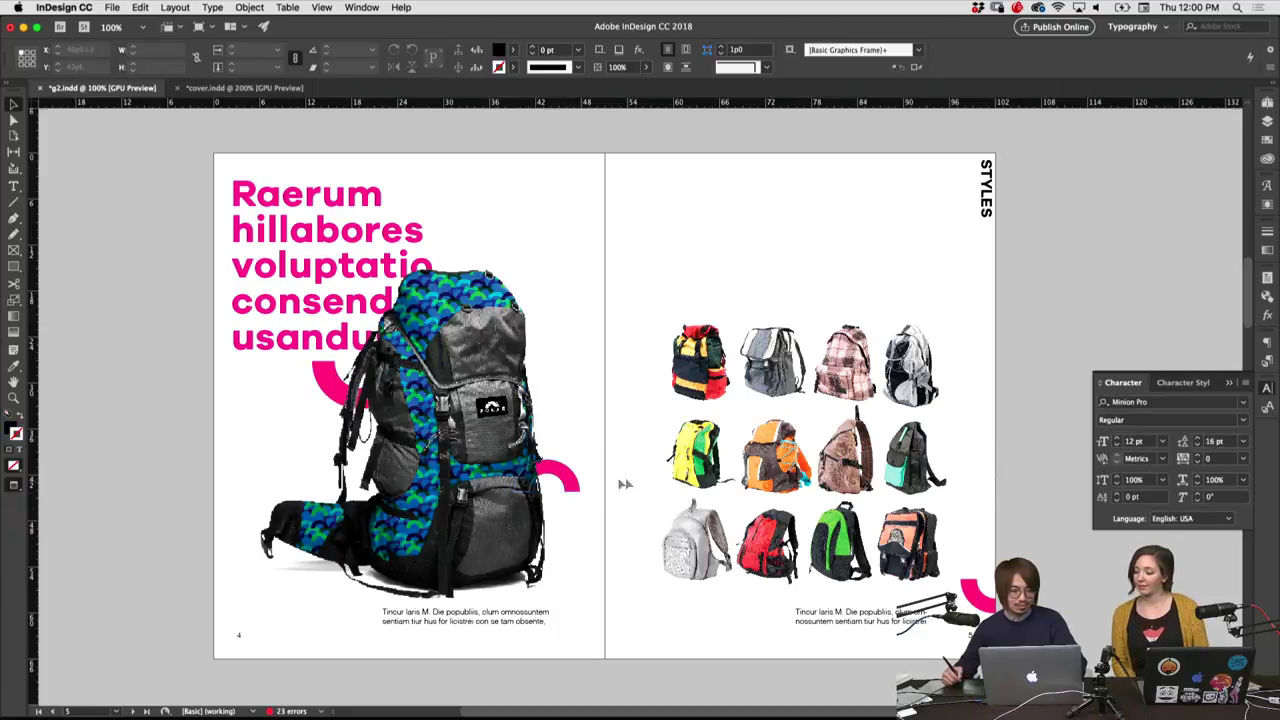
Crop the top row off the backpack grid, leaving its bottom two rows
click(800, 318)
mouse_move(800, 318)
mouse_down()
mouse_move(800, 376)
mouse_move(783, 408)
mouse_up()
click(783, 401)
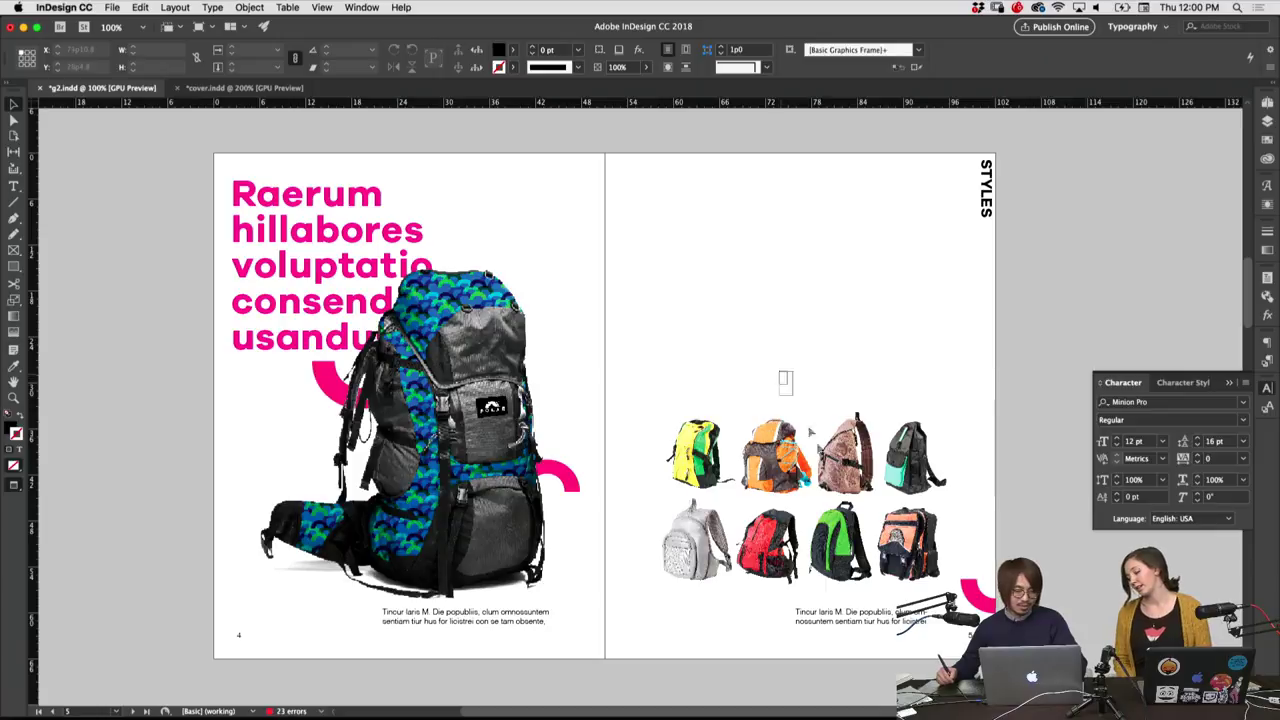
click(812, 428)
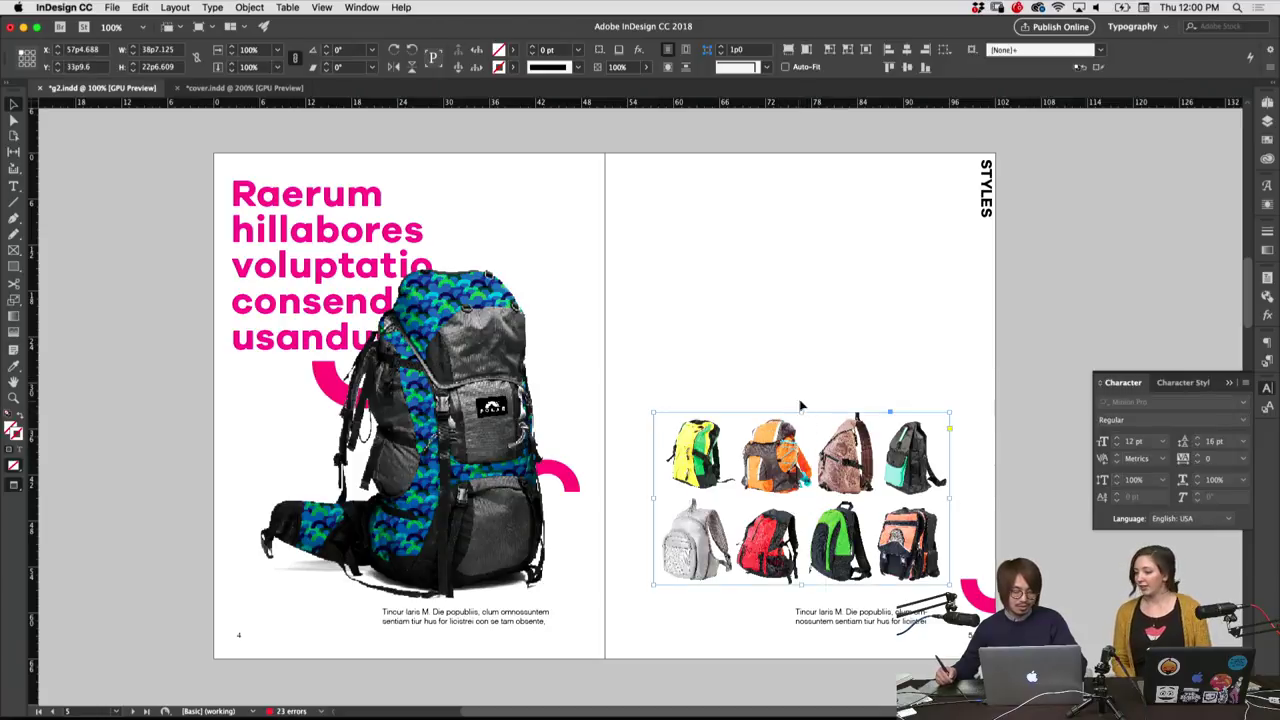
click(834, 360)
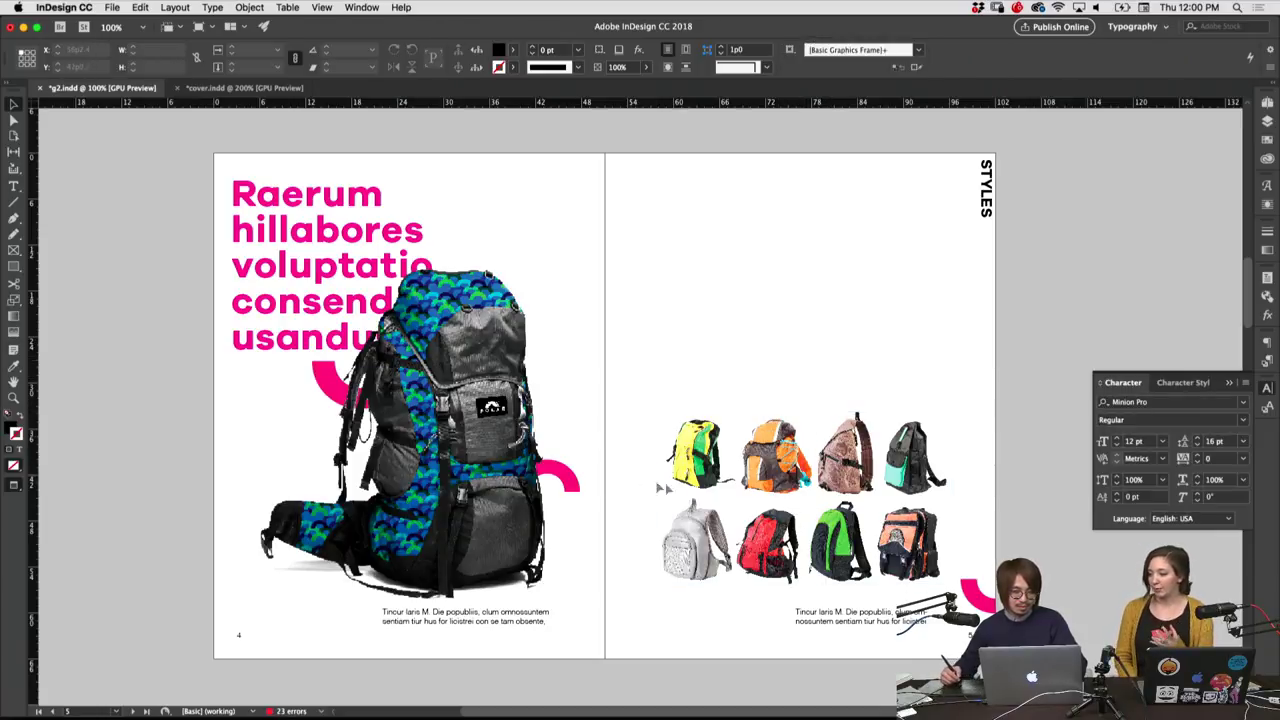
click(532, 404)
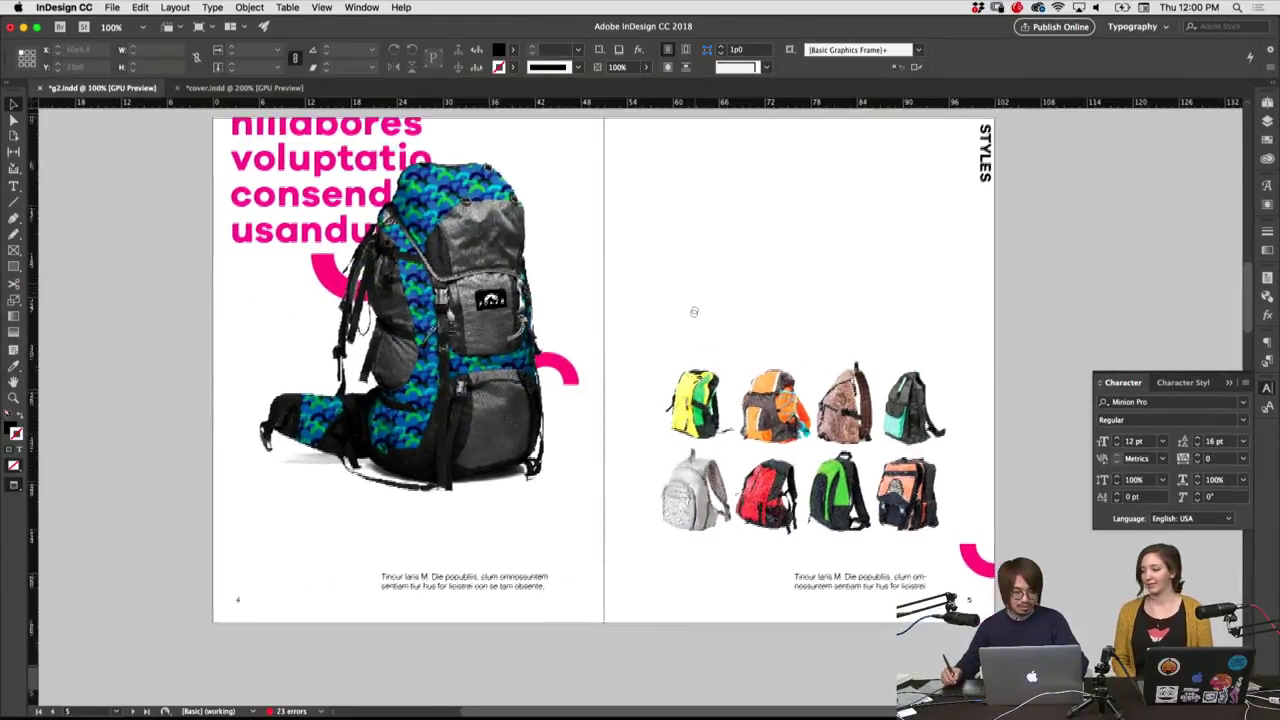
Size the black box above the backpack grid, extending both its side edges
scroll(691, 308, up, 2)
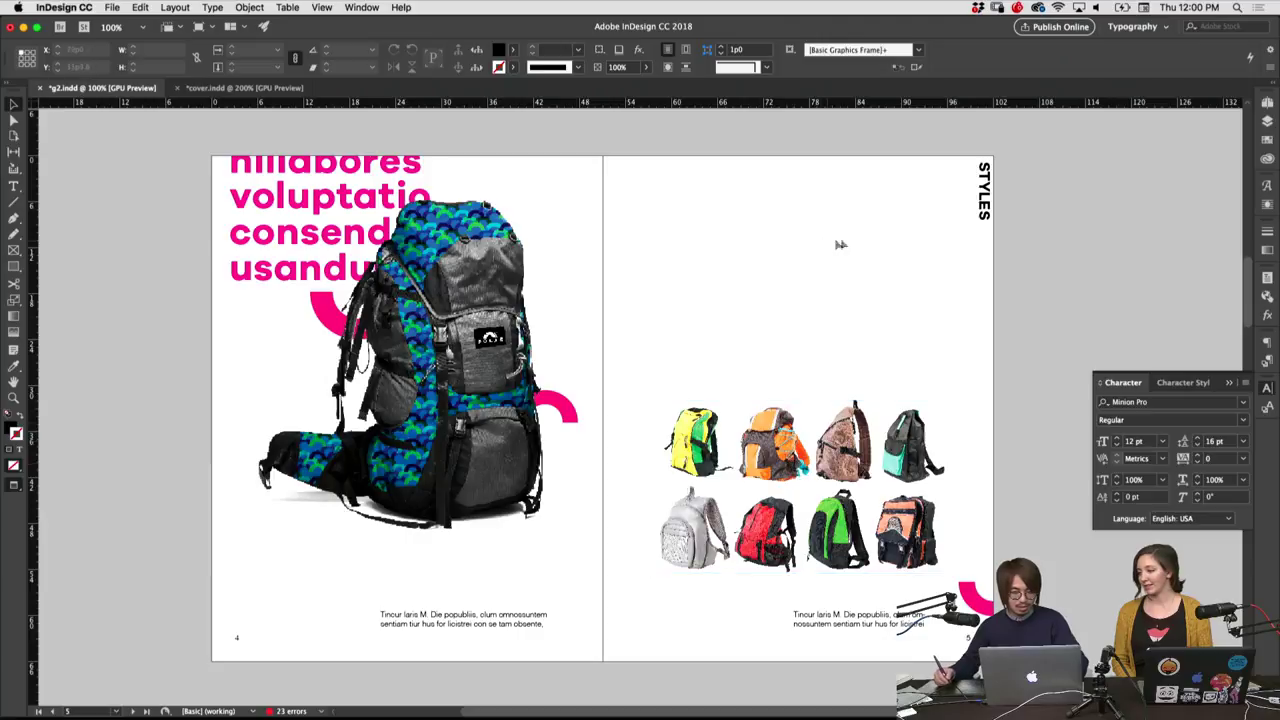
drag(852, 290, 794, 352)
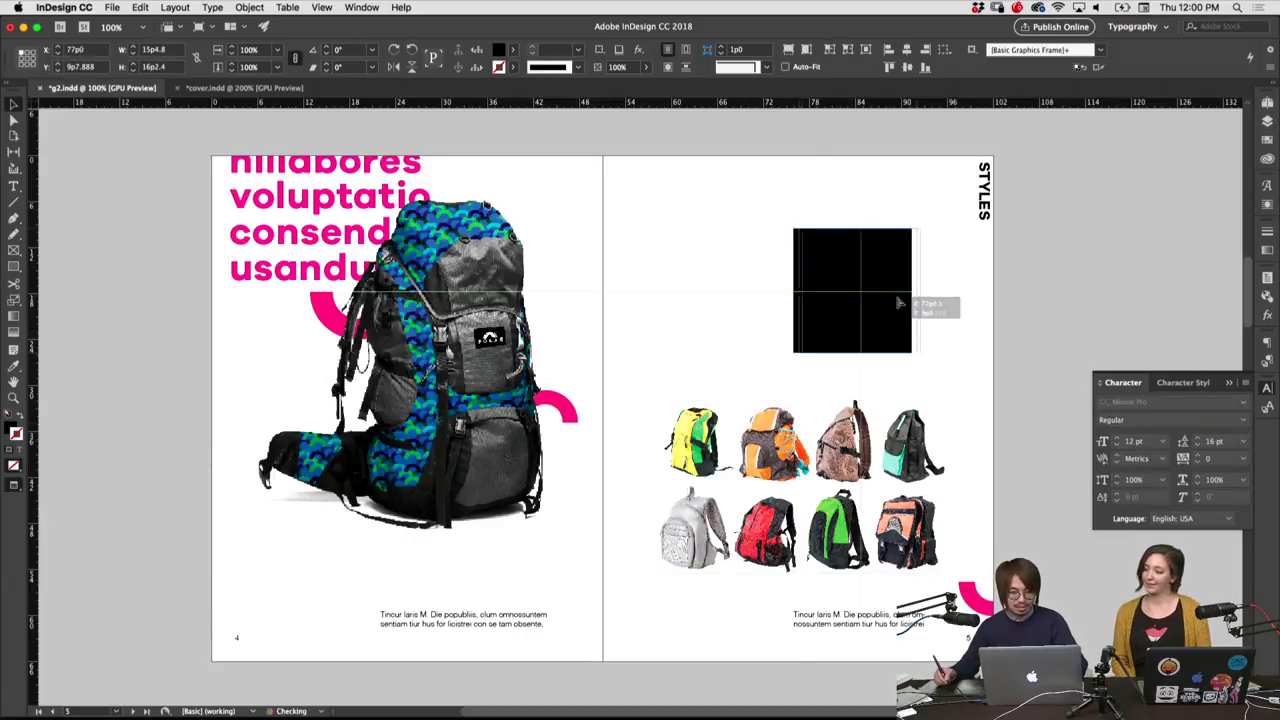
drag(911, 300, 928, 300)
drag(810, 293, 792, 293)
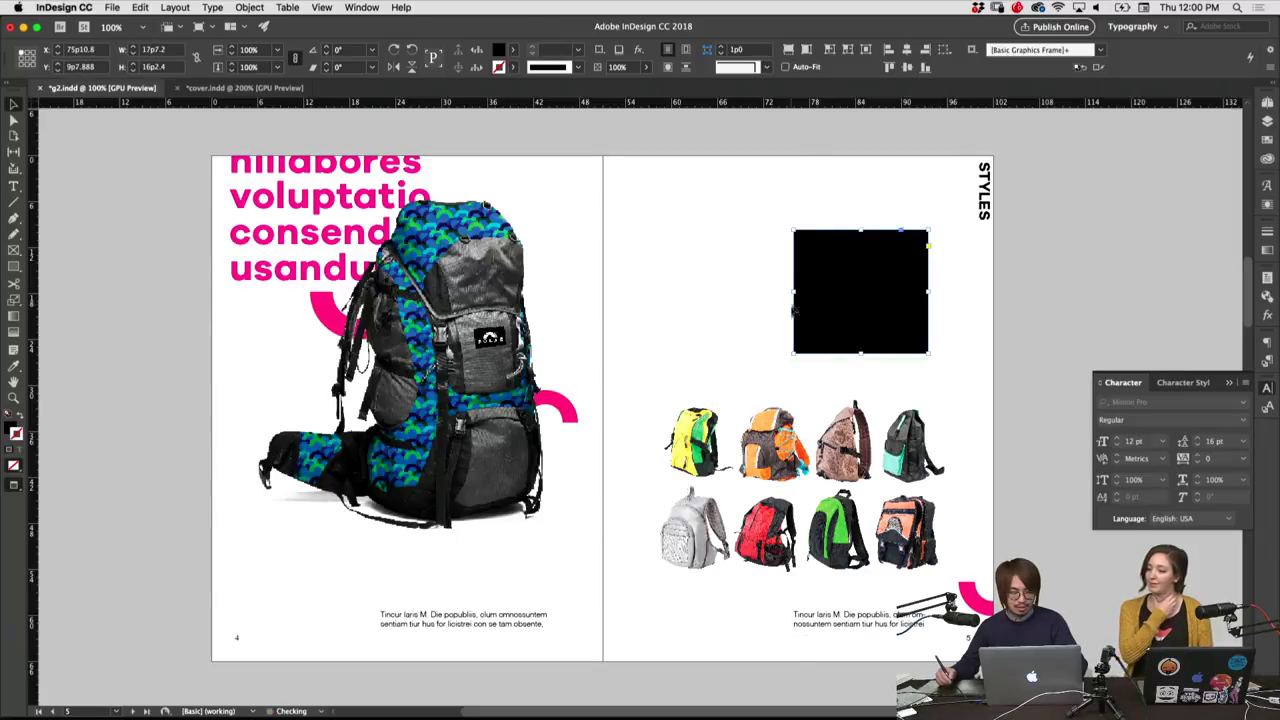
click(803, 392)
Stretch the black box's bottom edge down to about 18p4 high
click(857, 340)
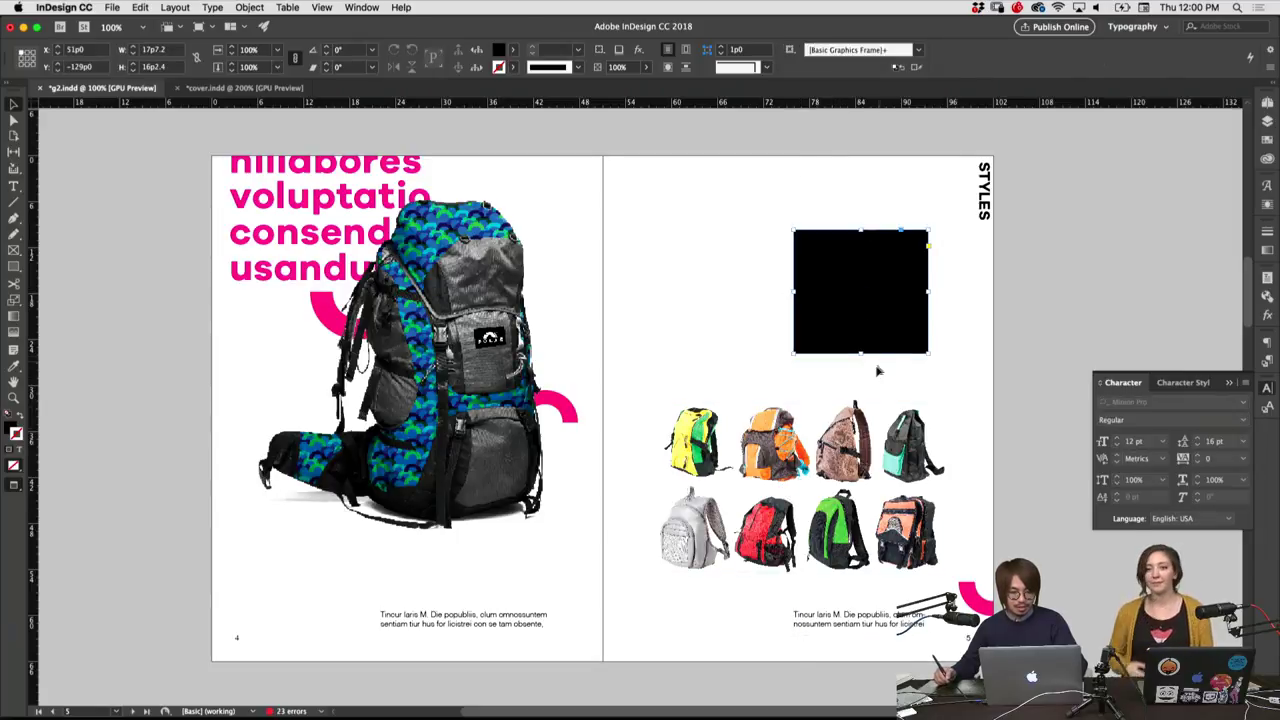
drag(860, 353, 860, 370)
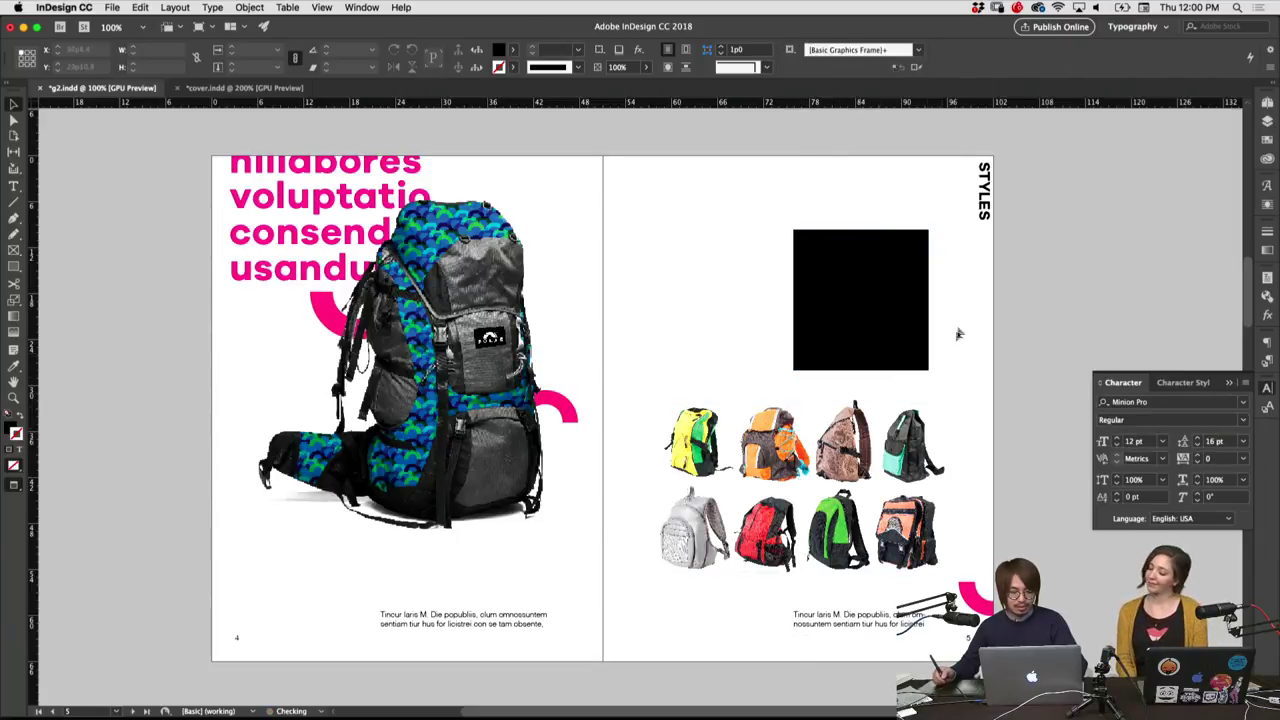
click(1085, 290)
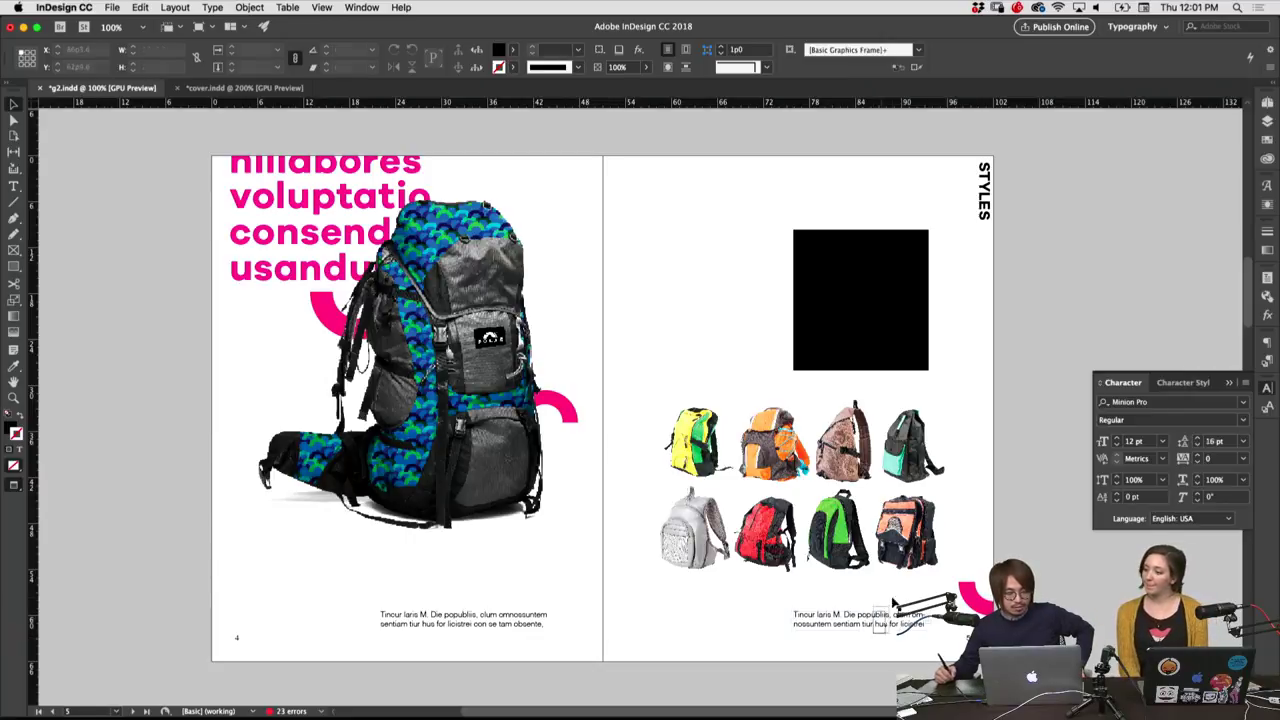
click(890, 614)
click(884, 626)
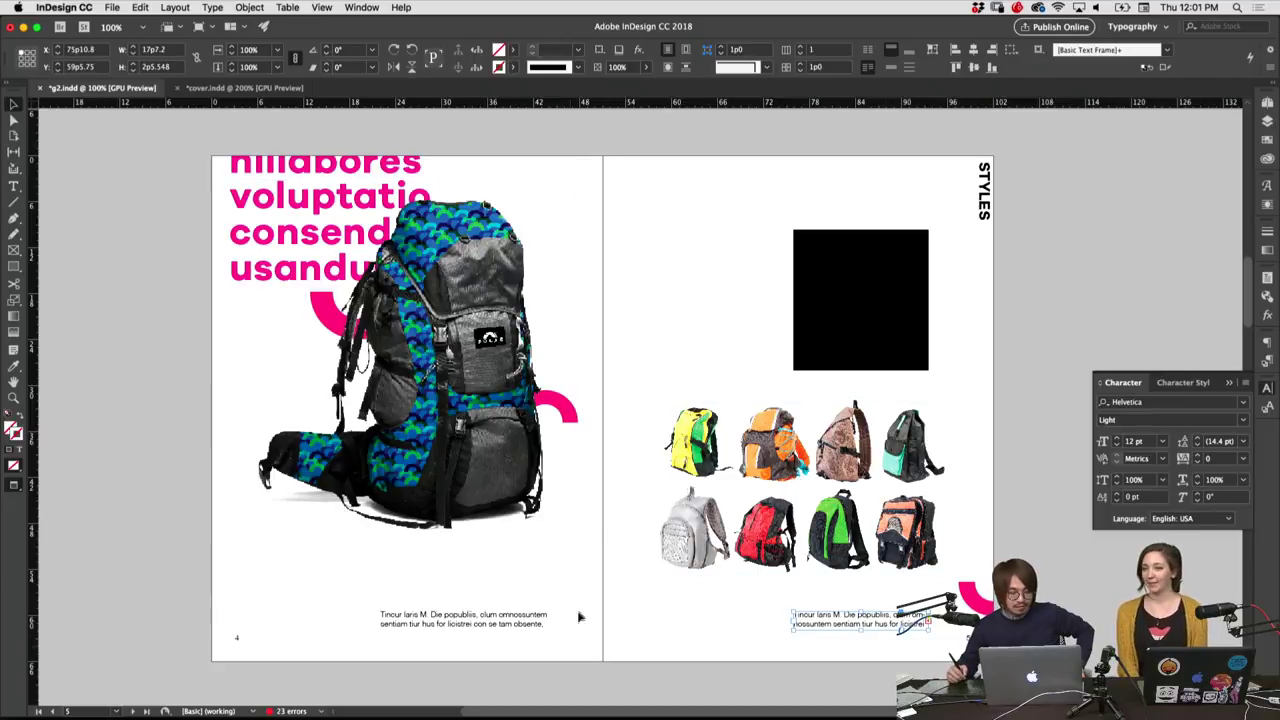
click(548, 618)
click(849, 651)
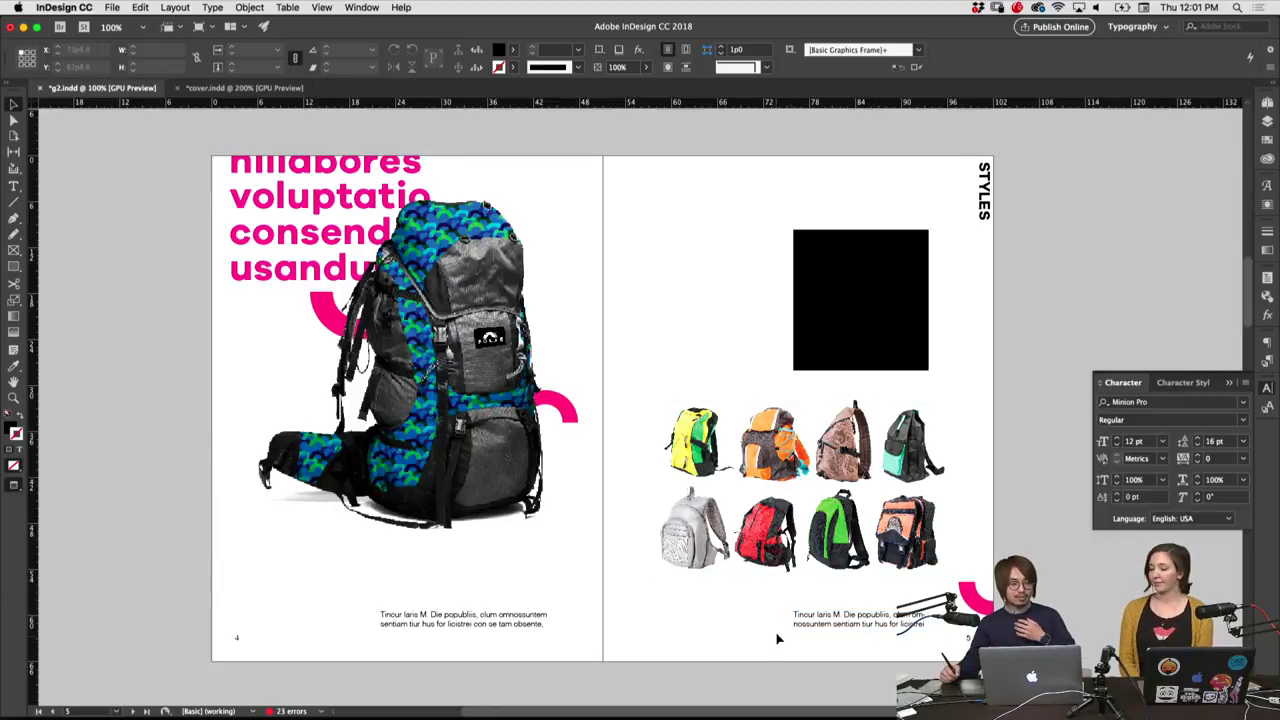
Scroll down to the hiker spread and check its two-column body text frame
scroll(789, 647, down, 3)
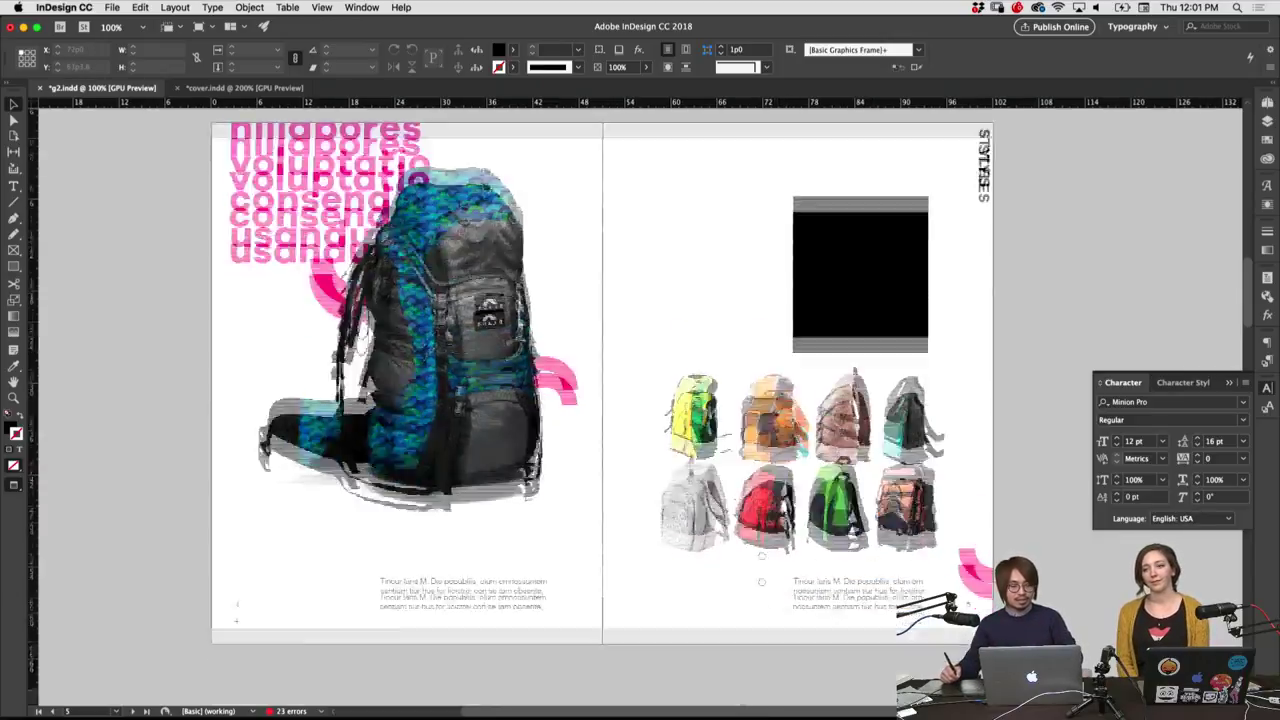
scroll(785, 560, down, 10)
scroll(780, 480, down, 8)
scroll(776, 395, down, 8)
scroll(776, 395, down, 4)
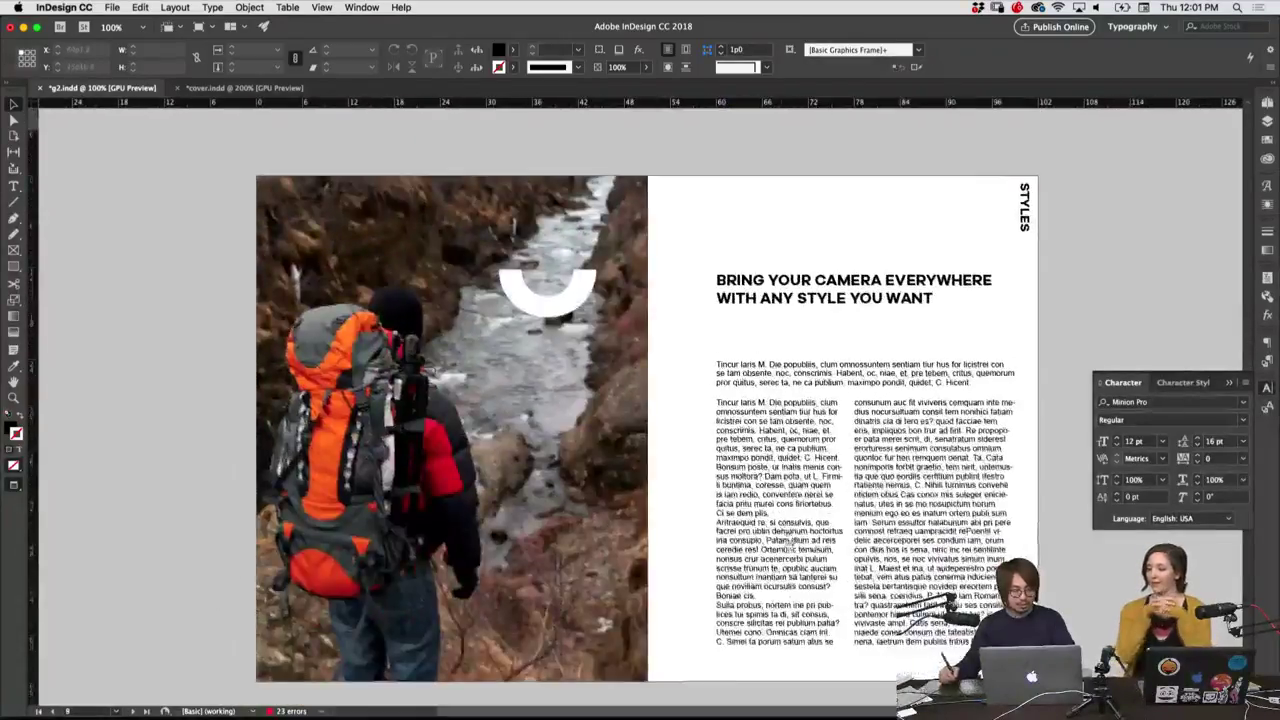
scroll(760, 430, down, 2)
scroll(700, 520, up, 1)
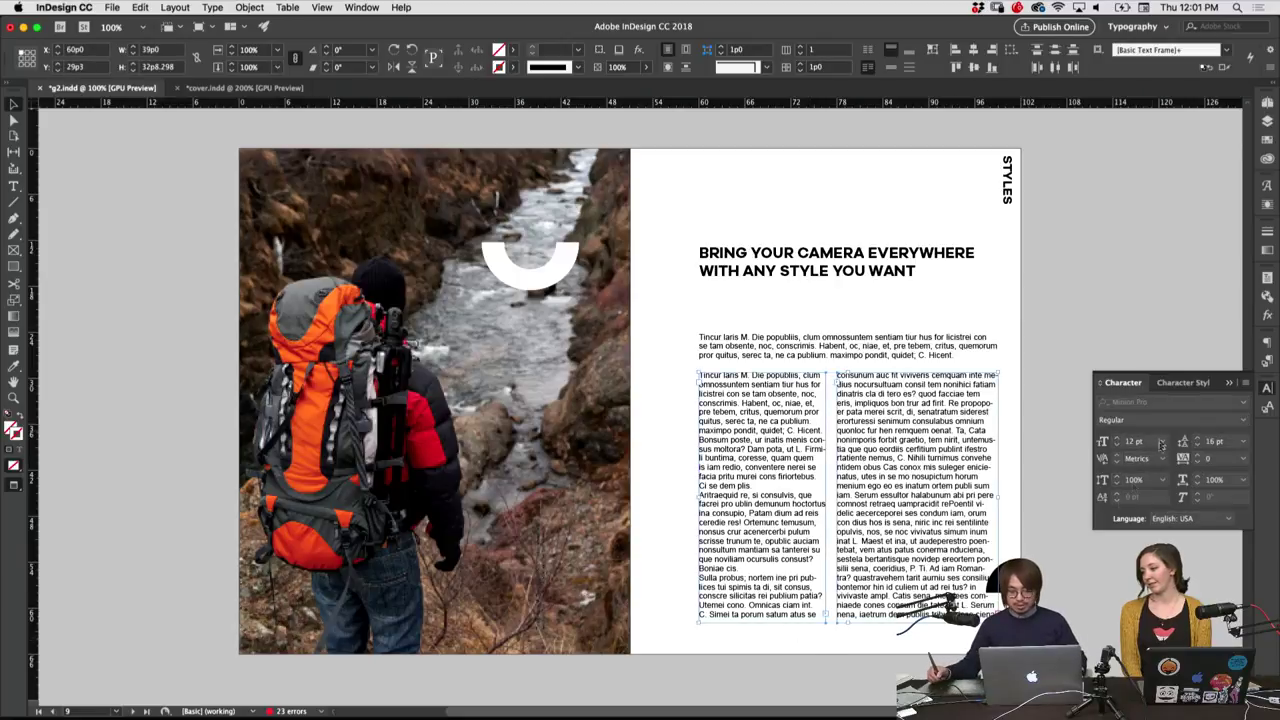
click(778, 551)
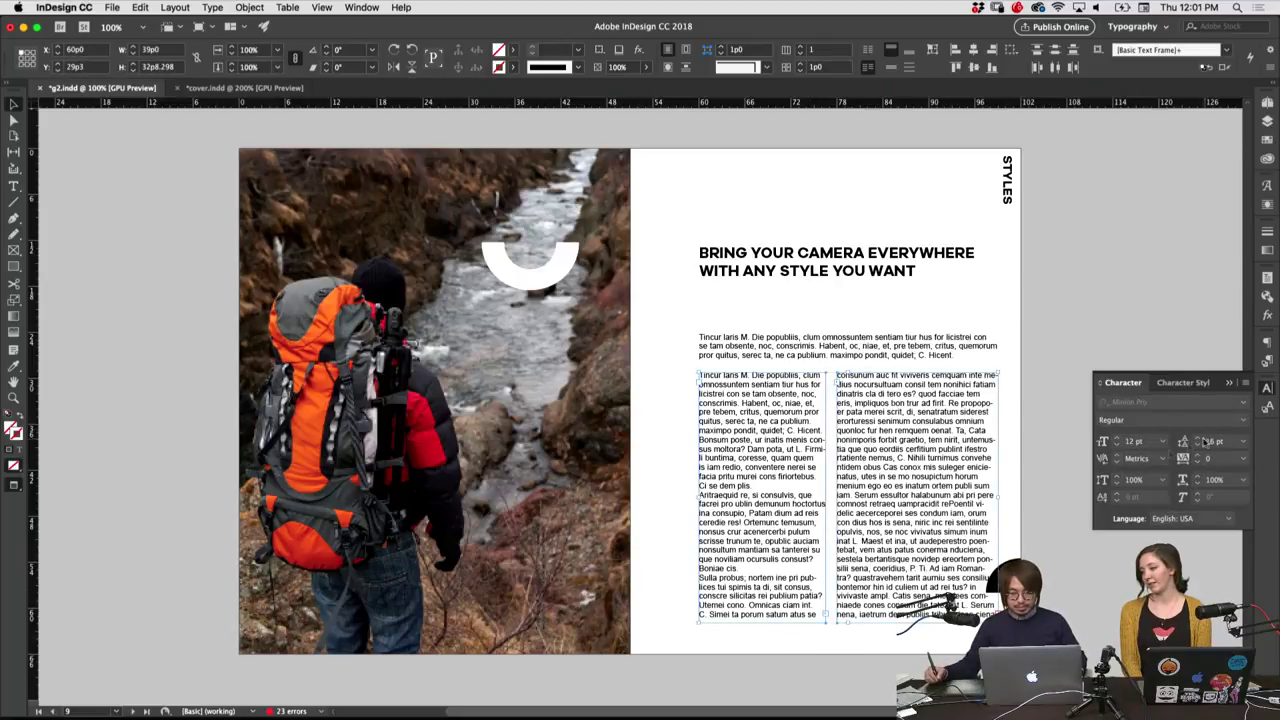
click(1063, 525)
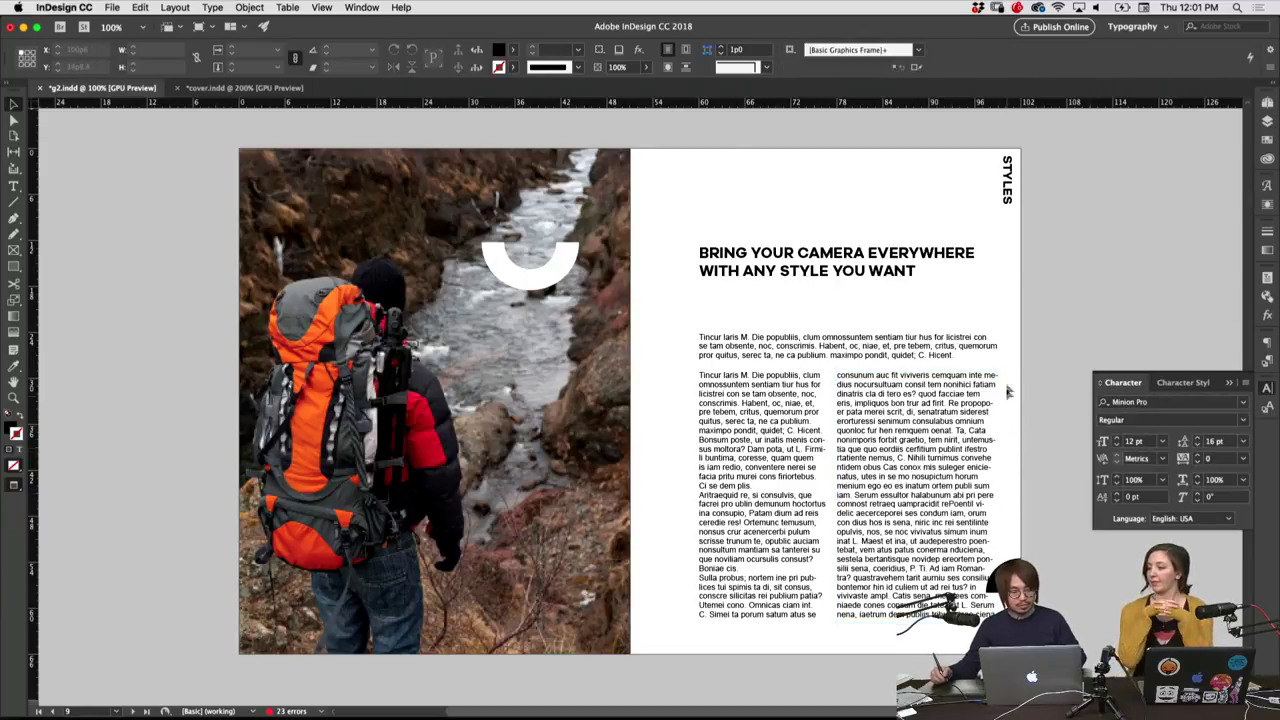
scroll(955, 280, up, 2)
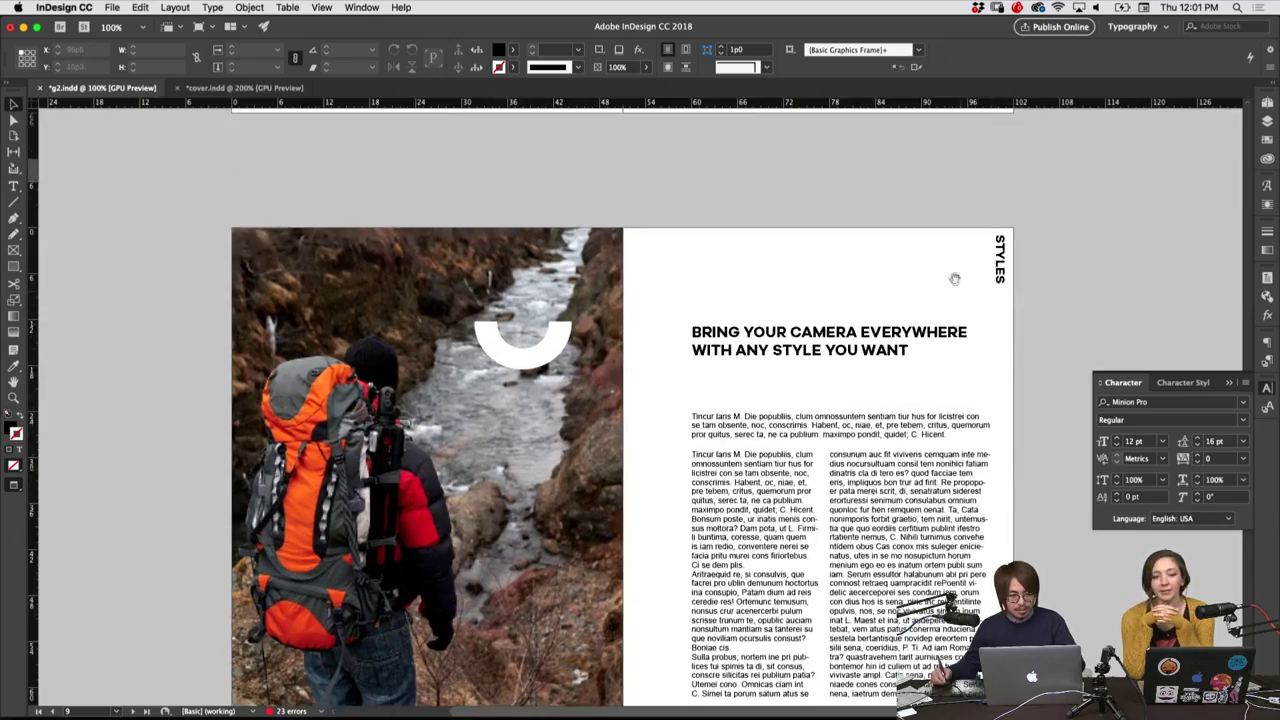
scroll(933, 521, up, 5)
Scroll back up through the backpack spreads in the layout
scroll(933, 521, up, 3)
scroll(933, 521, up, 5)
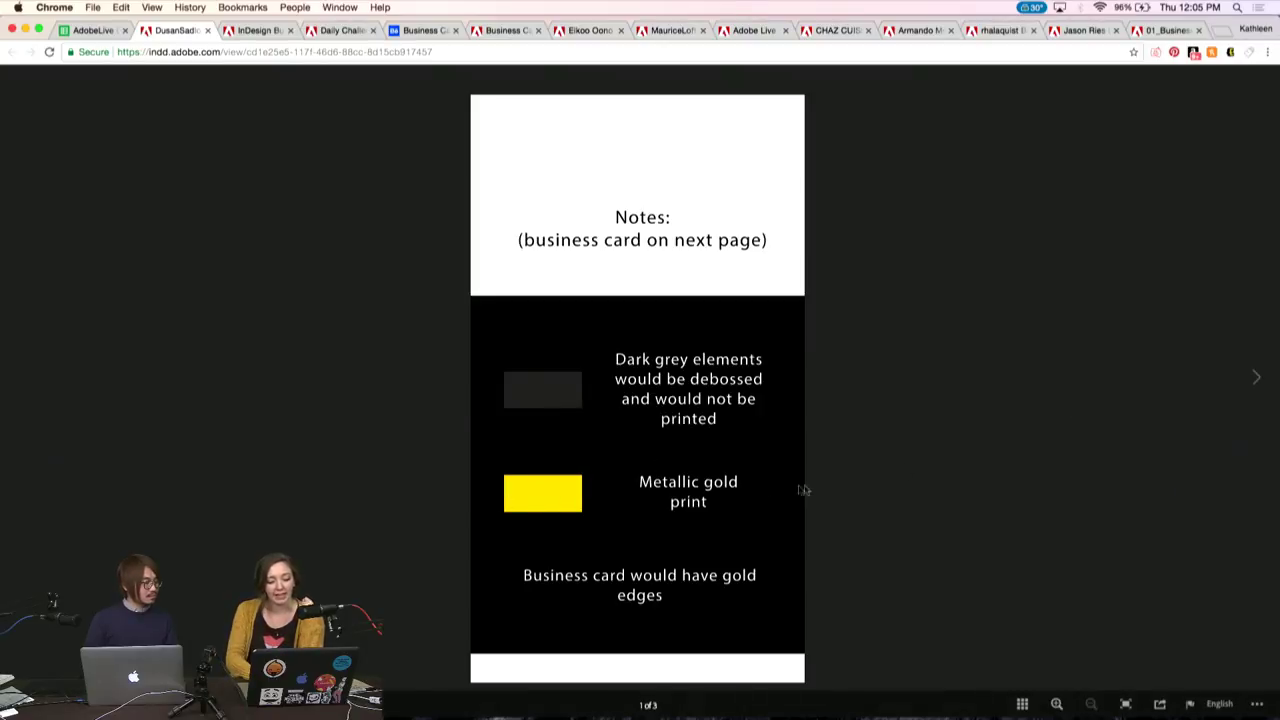
Flip between the contact details page and the Hi! card page, ending on the Hi! design
click(1253, 380)
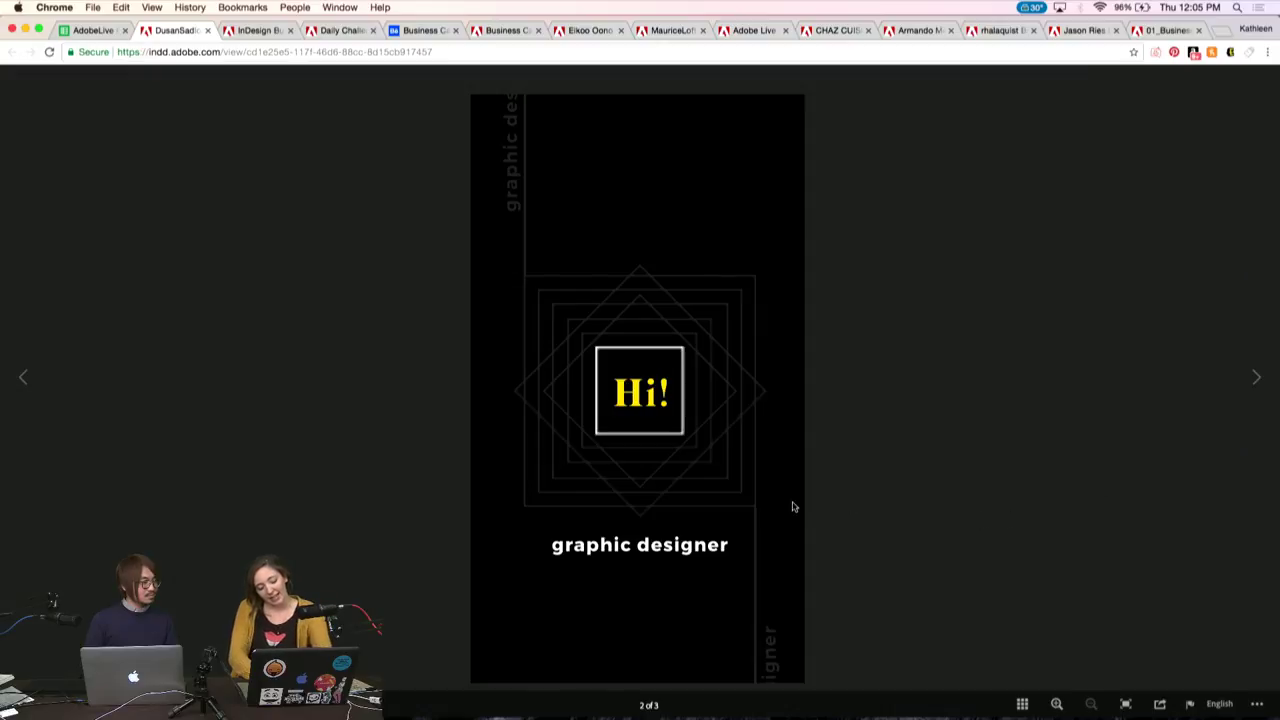
click(1254, 381)
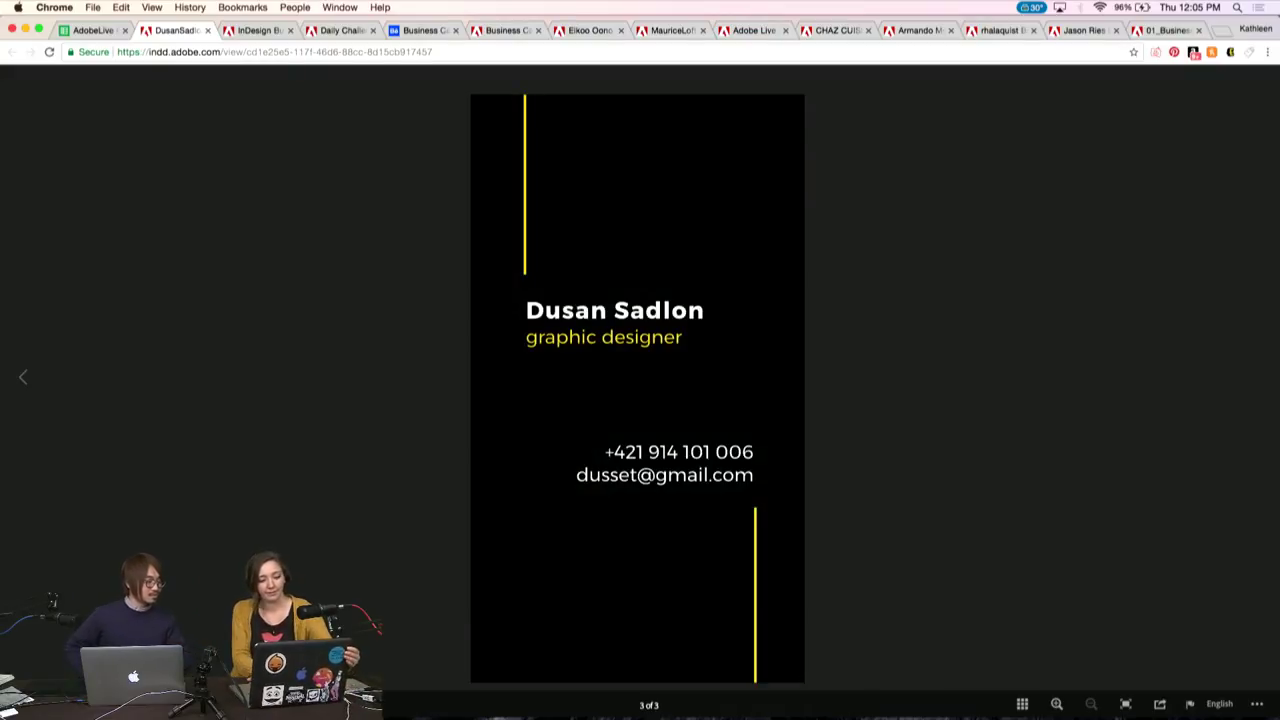
click(25, 380)
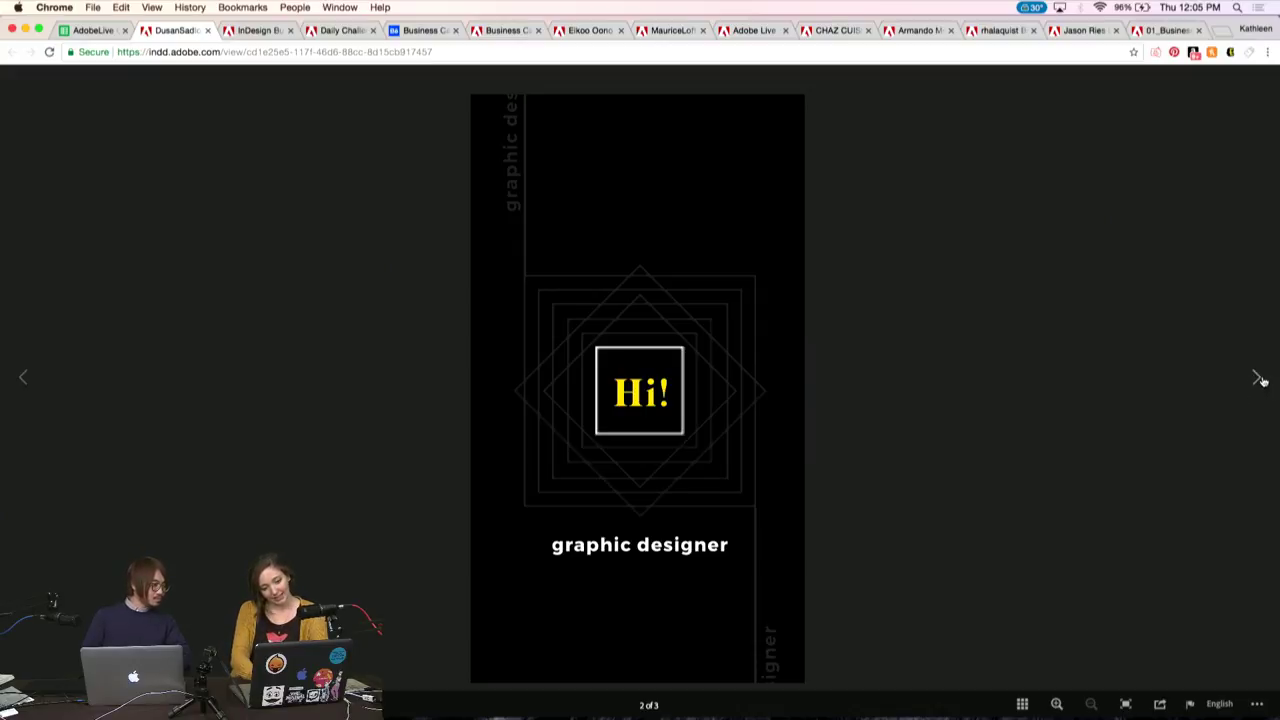
click(1260, 379)
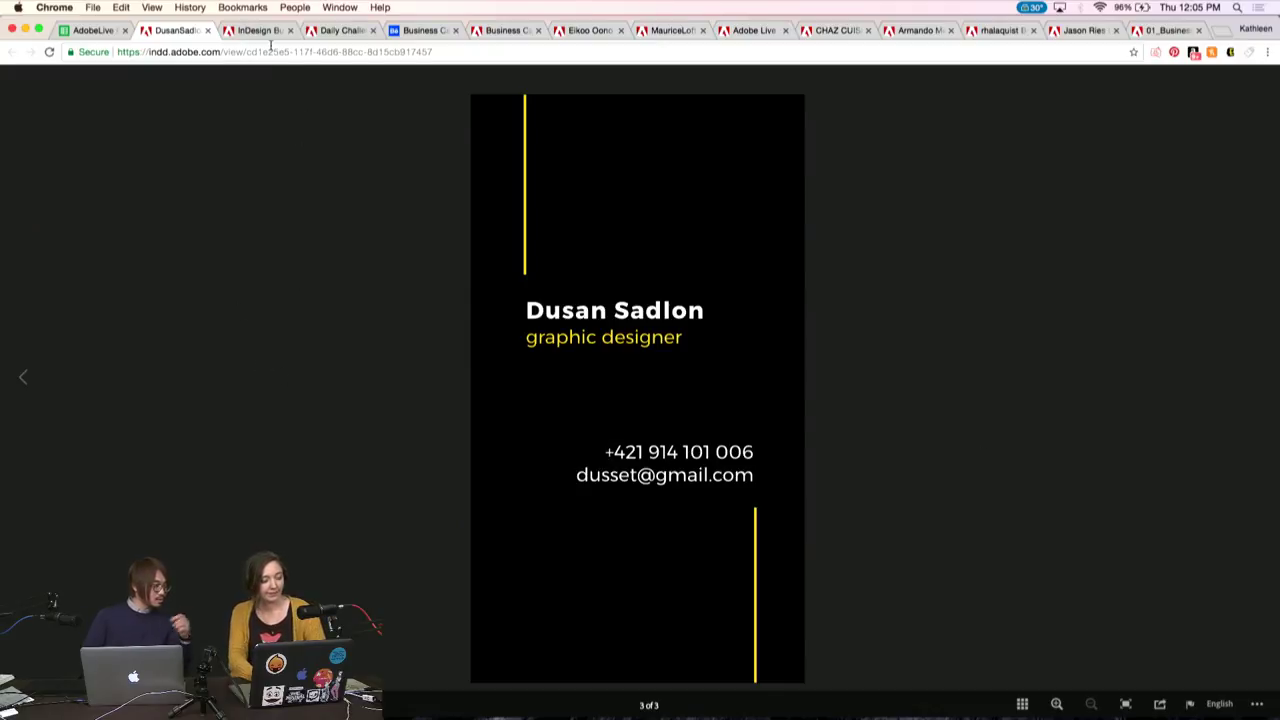
click(26, 377)
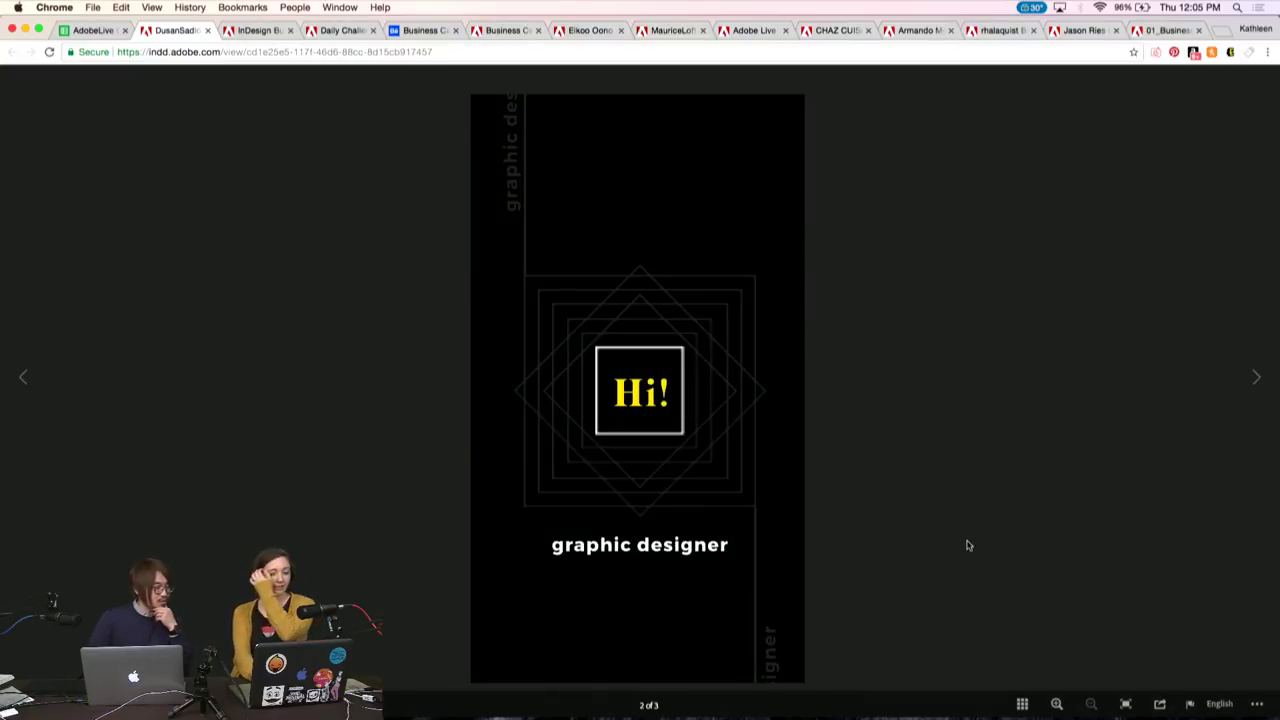
click(1258, 378)
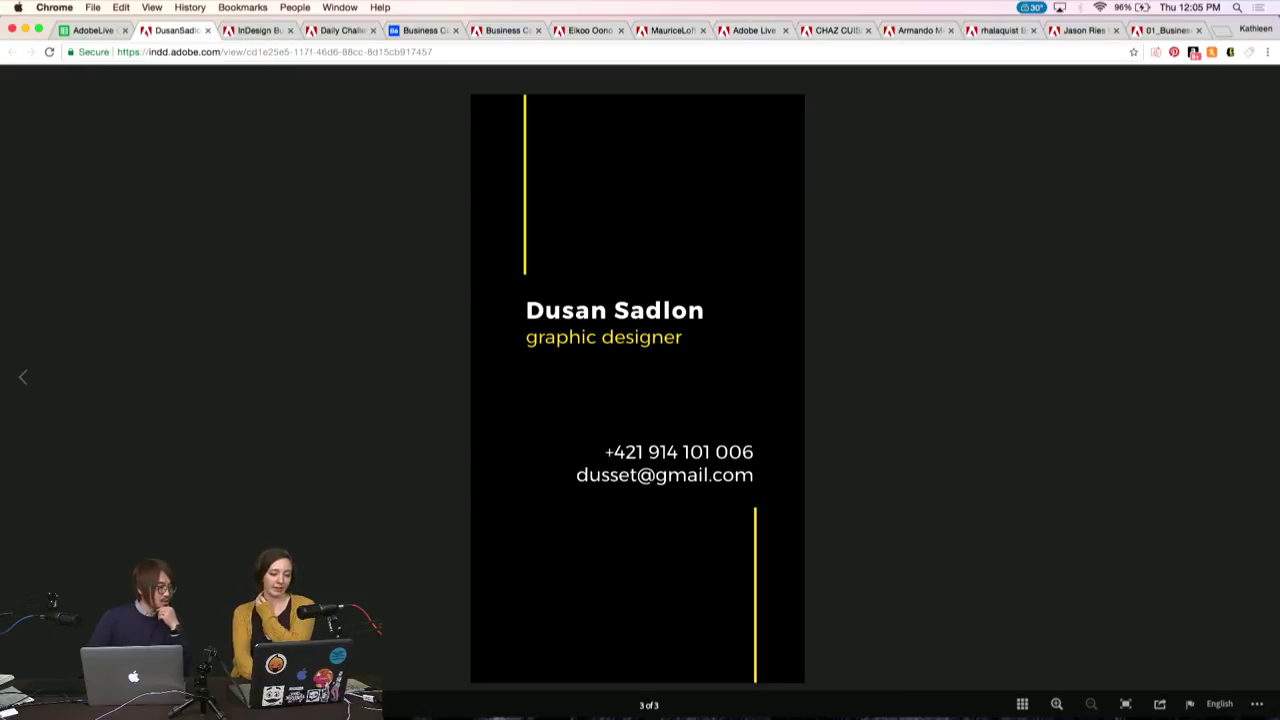
click(22, 380)
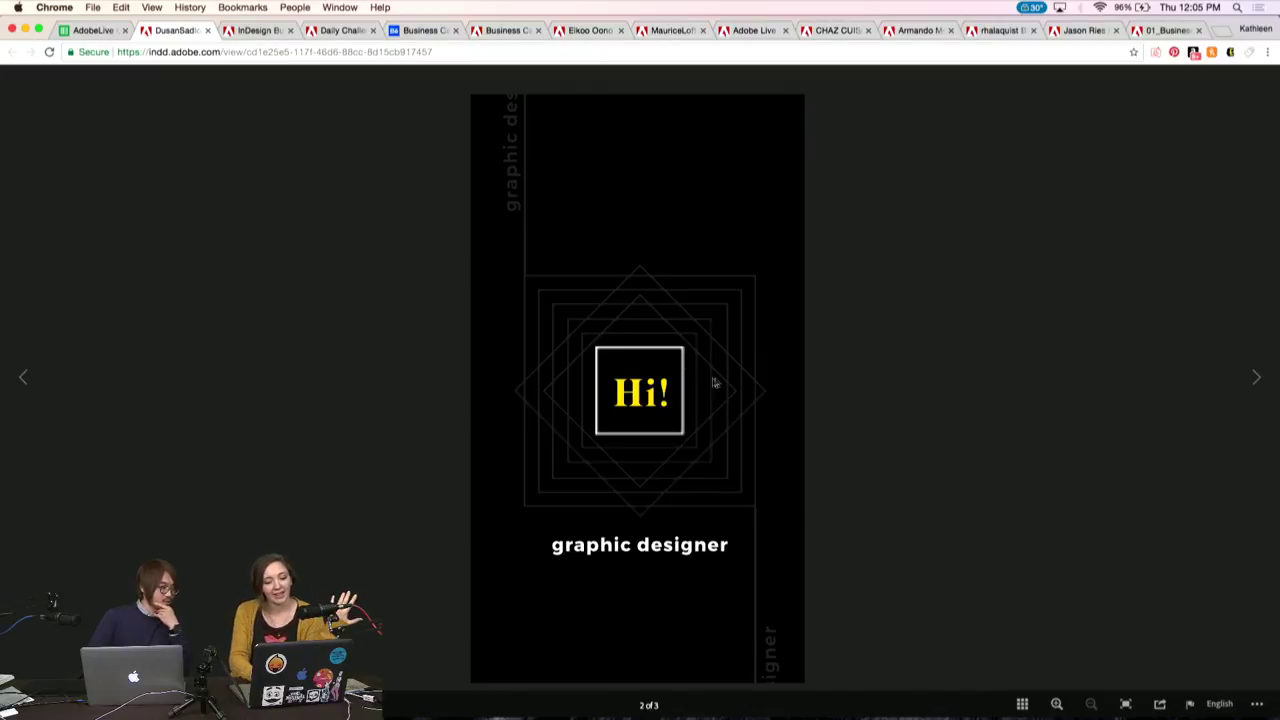
click(1256, 378)
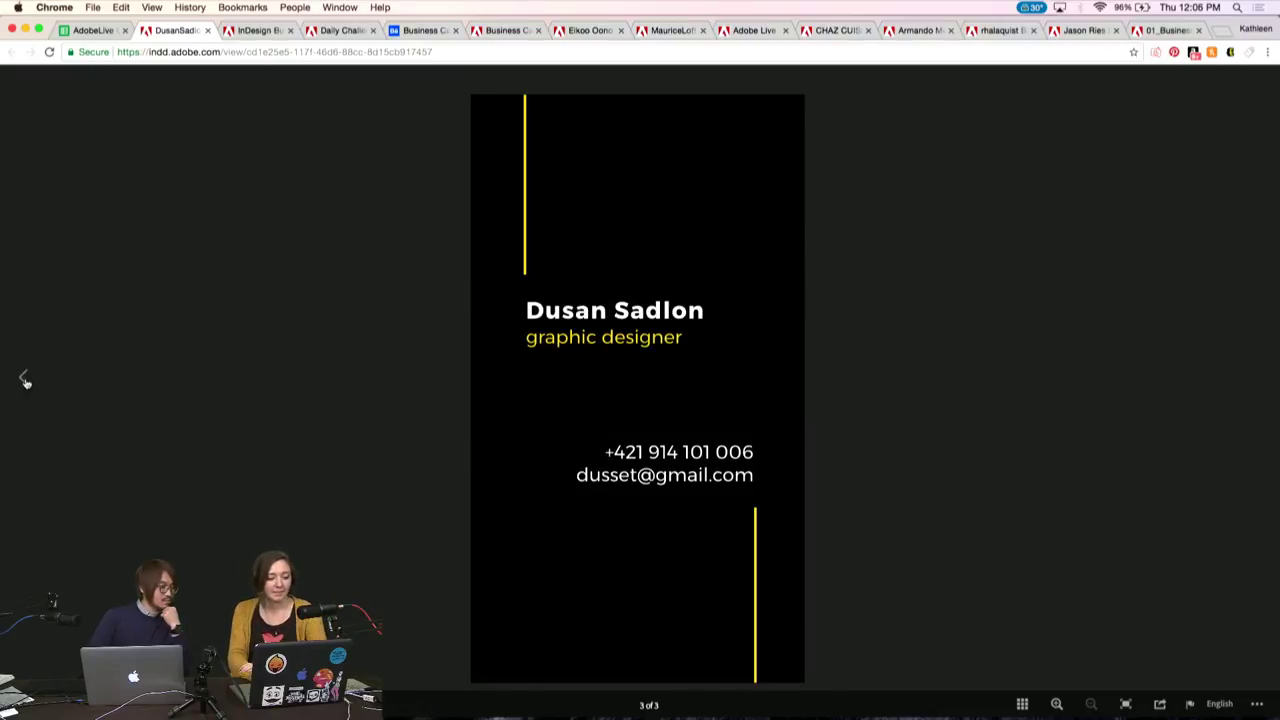
click(24, 378)
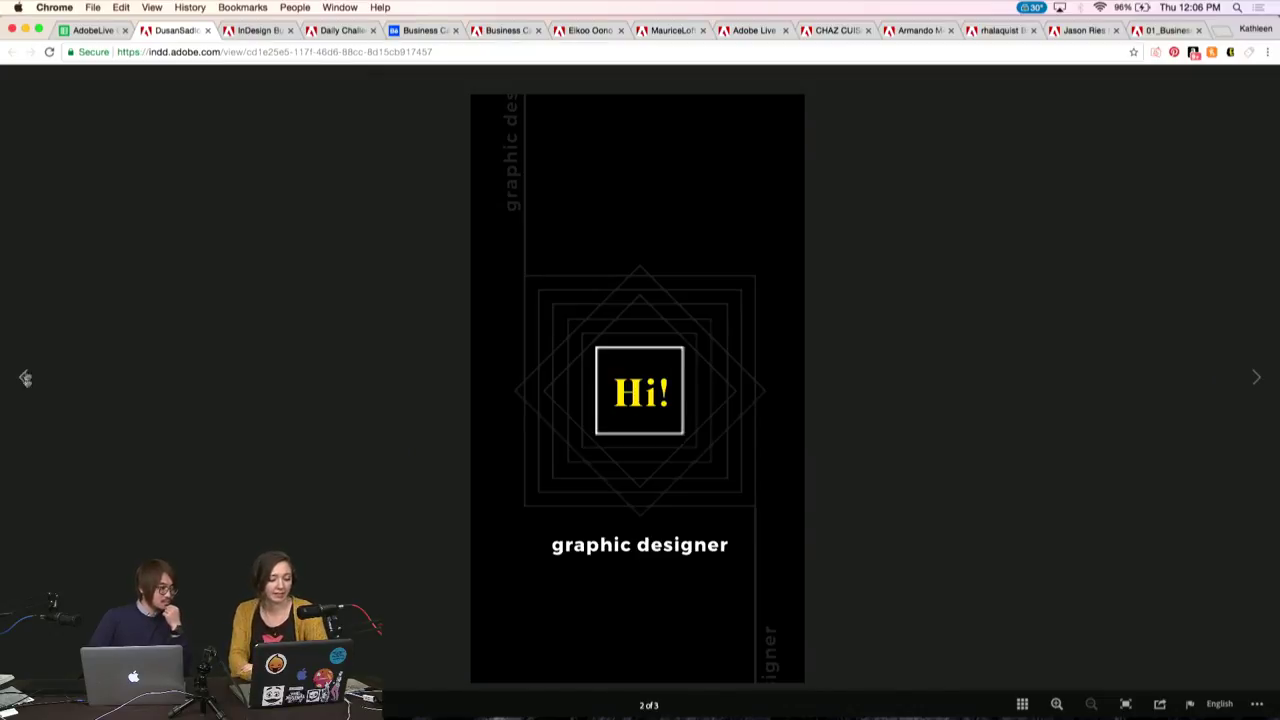
Switch to the published Nike business card and page through it, ending on the World Headquarters page
click(250, 31)
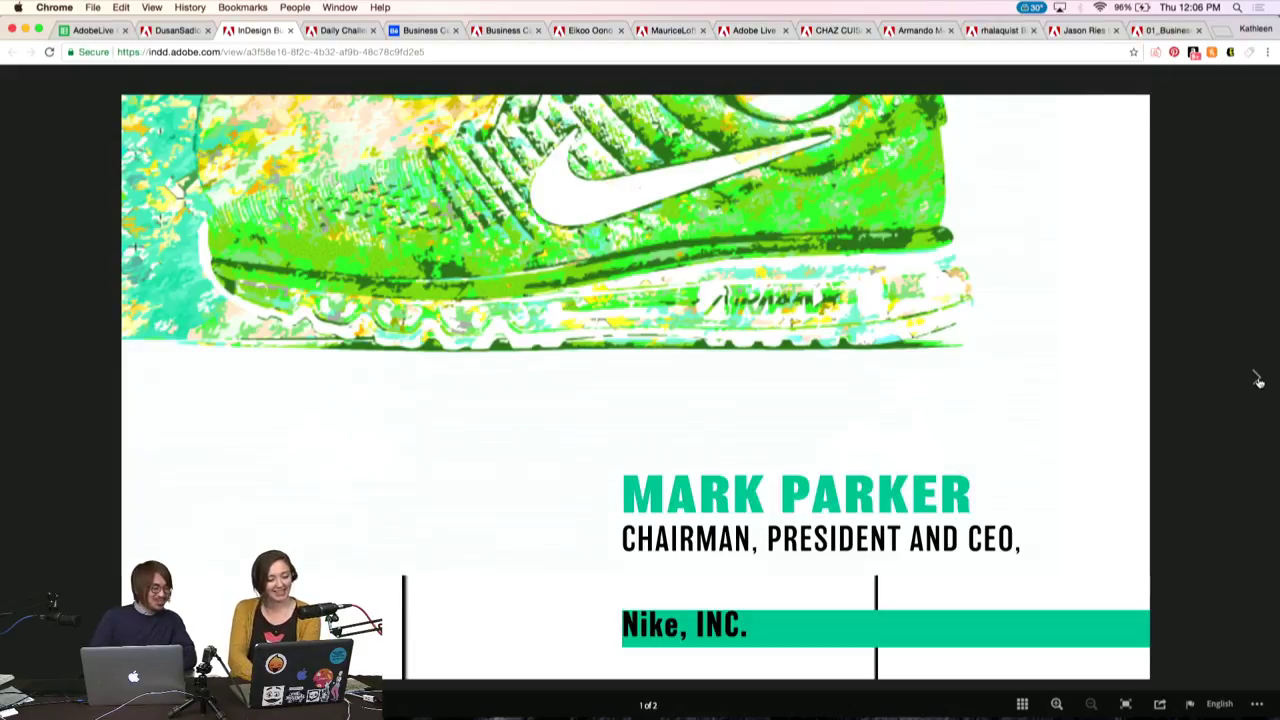
click(1256, 376)
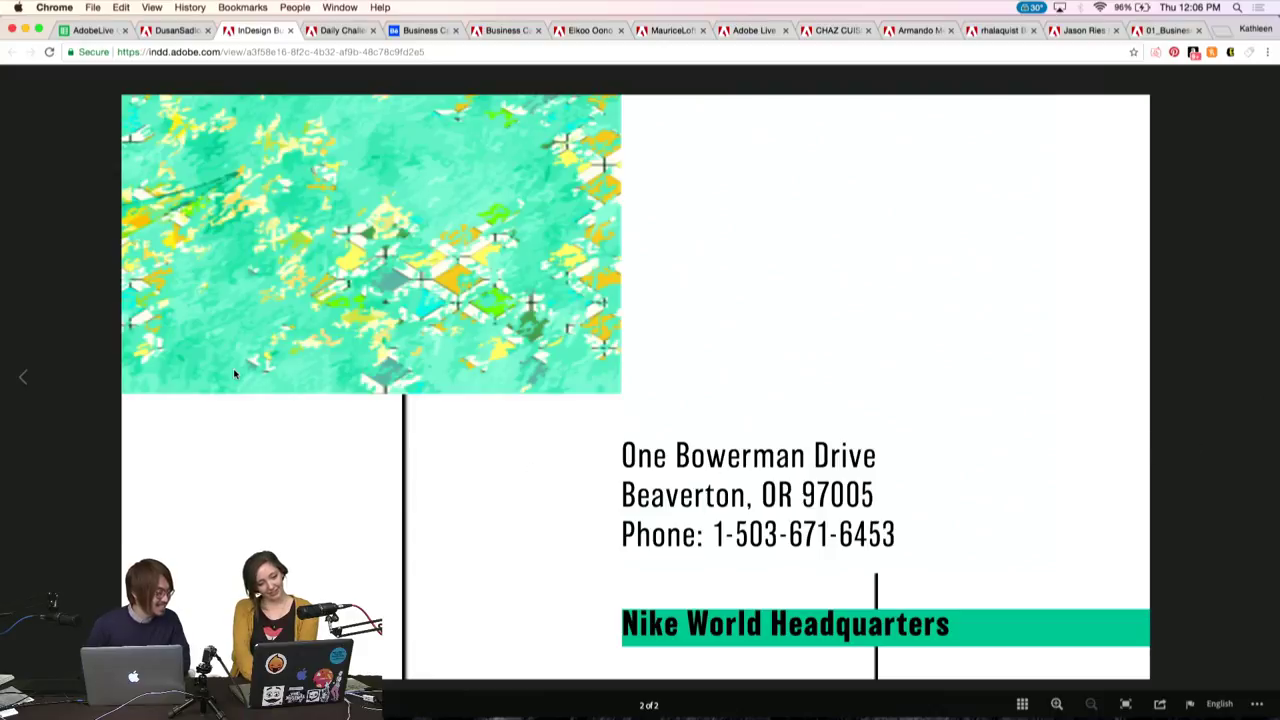
click(24, 380)
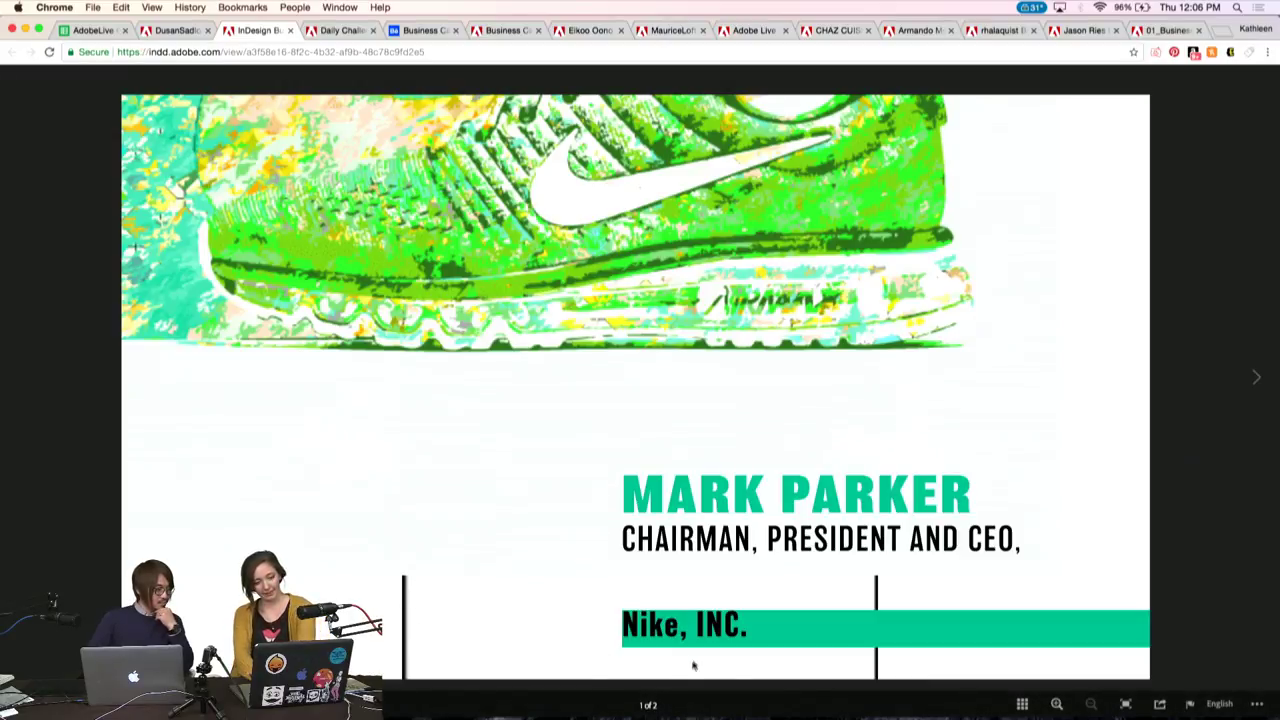
click(1252, 380)
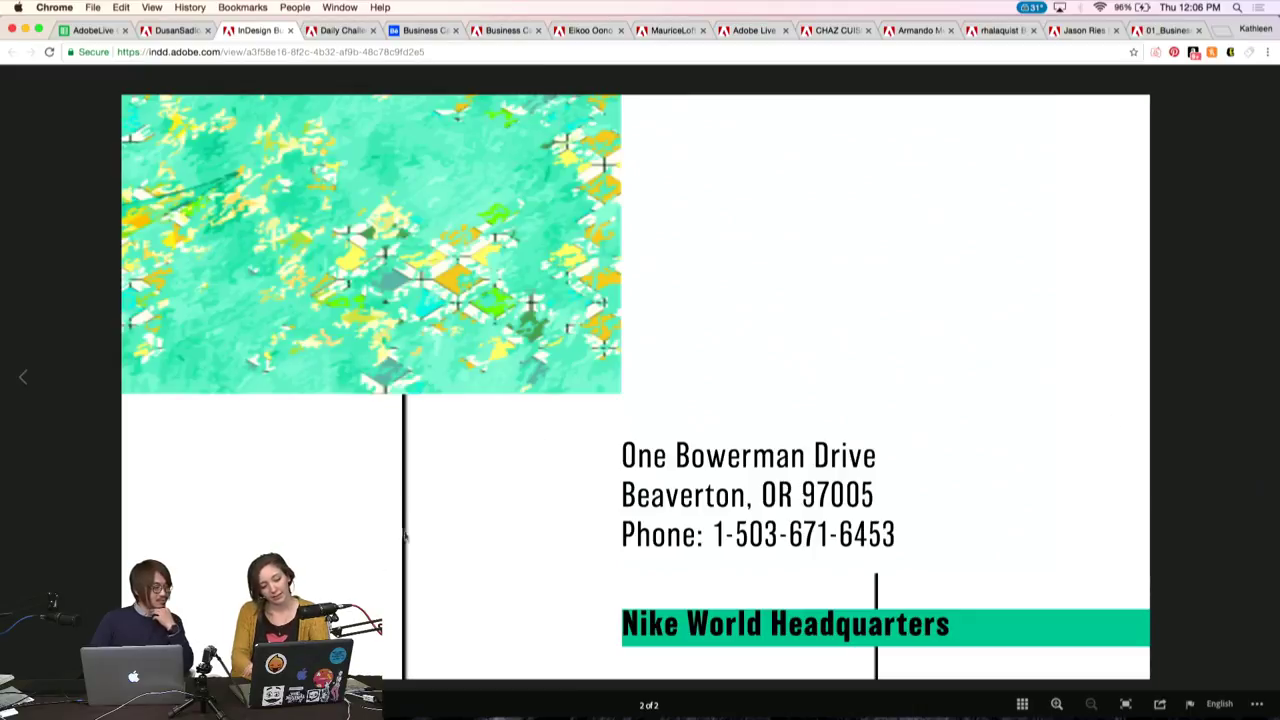
click(24, 379)
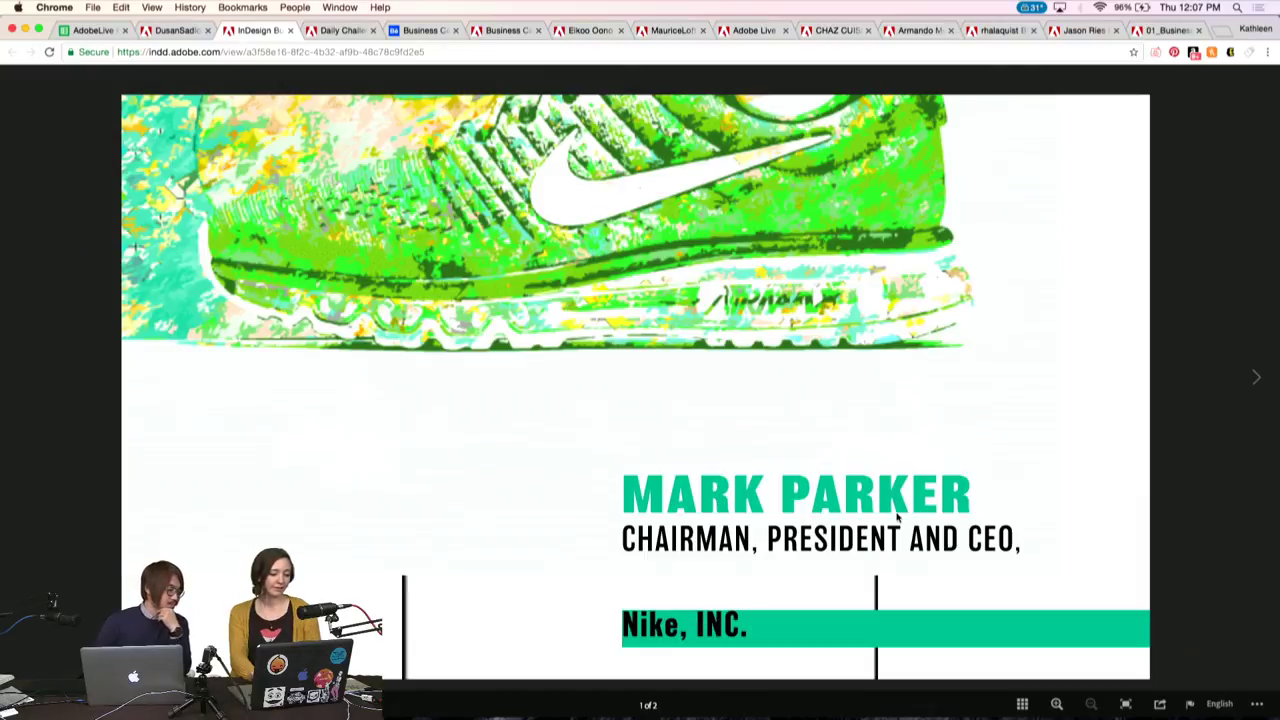
click(1258, 380)
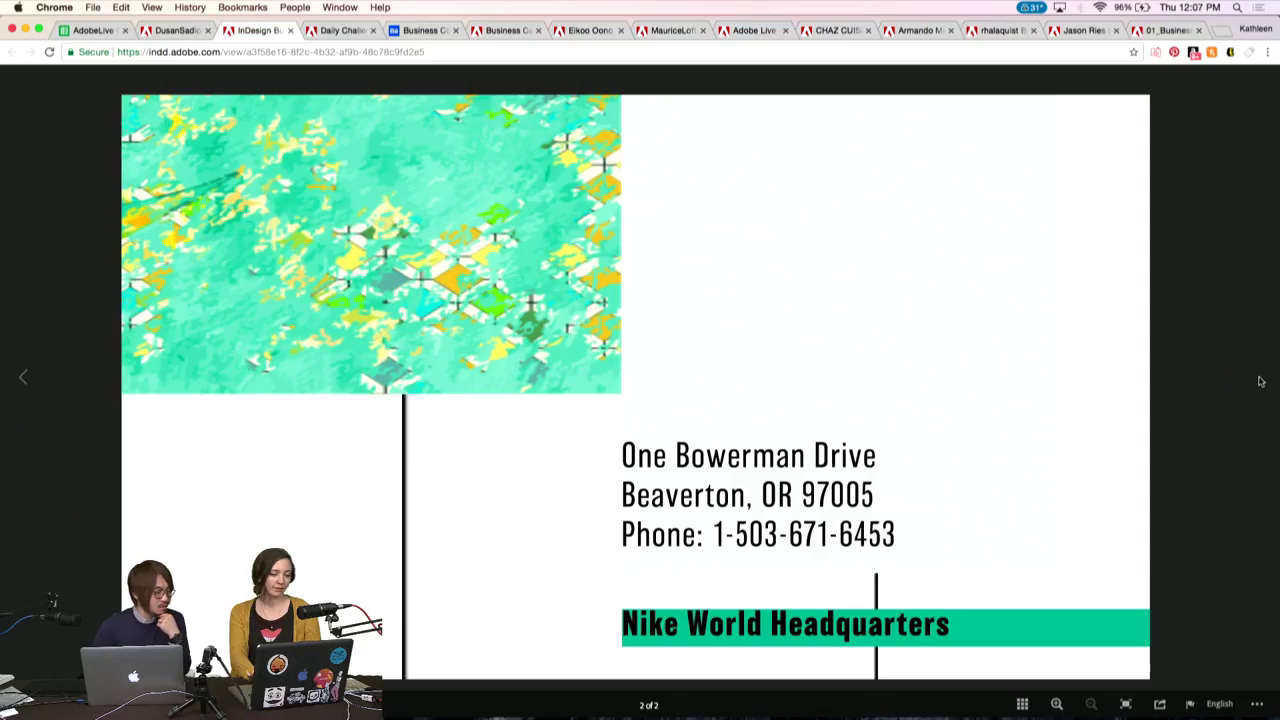
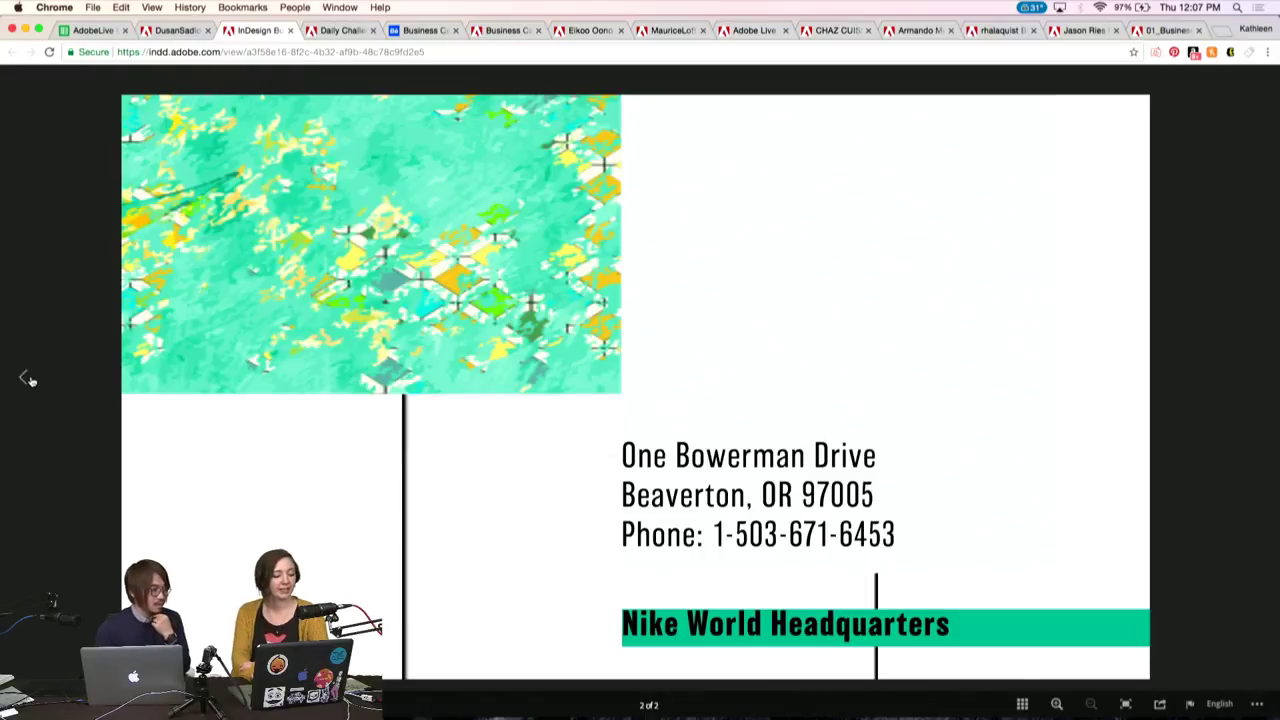
Compare the Nike card's shoe front and address back, then bring up the next shared card
click(20, 384)
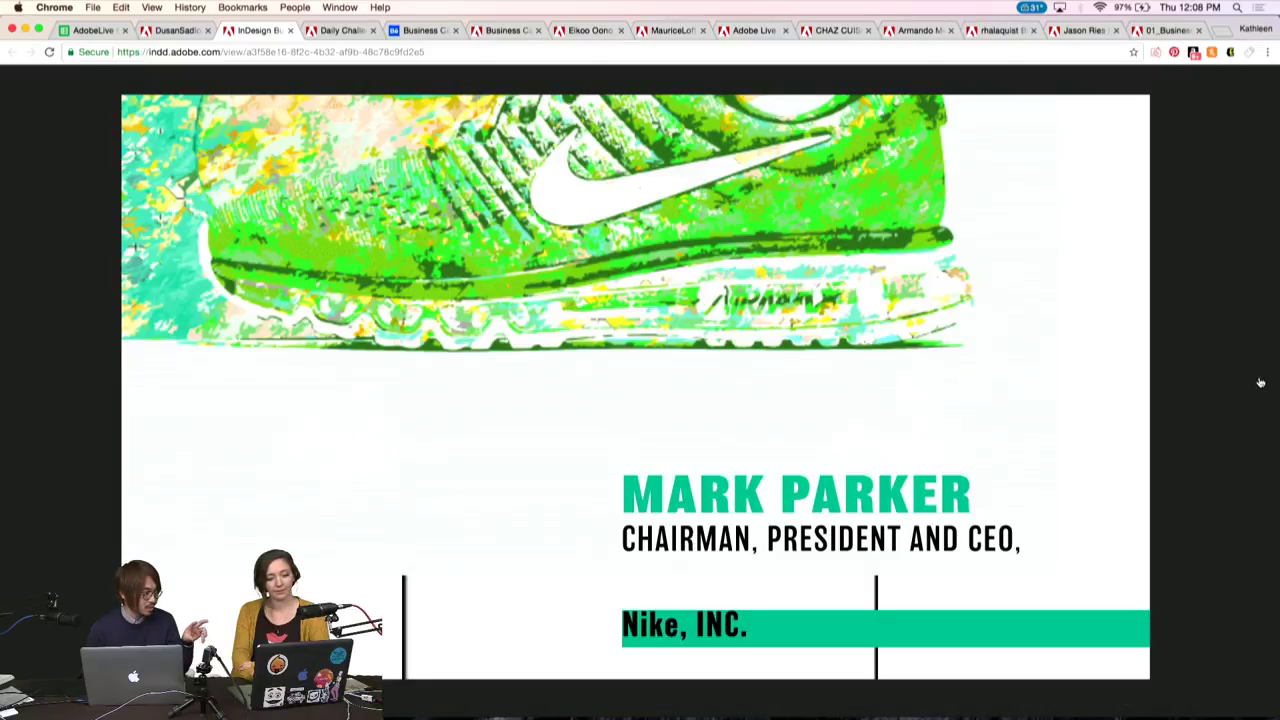
click(1262, 384)
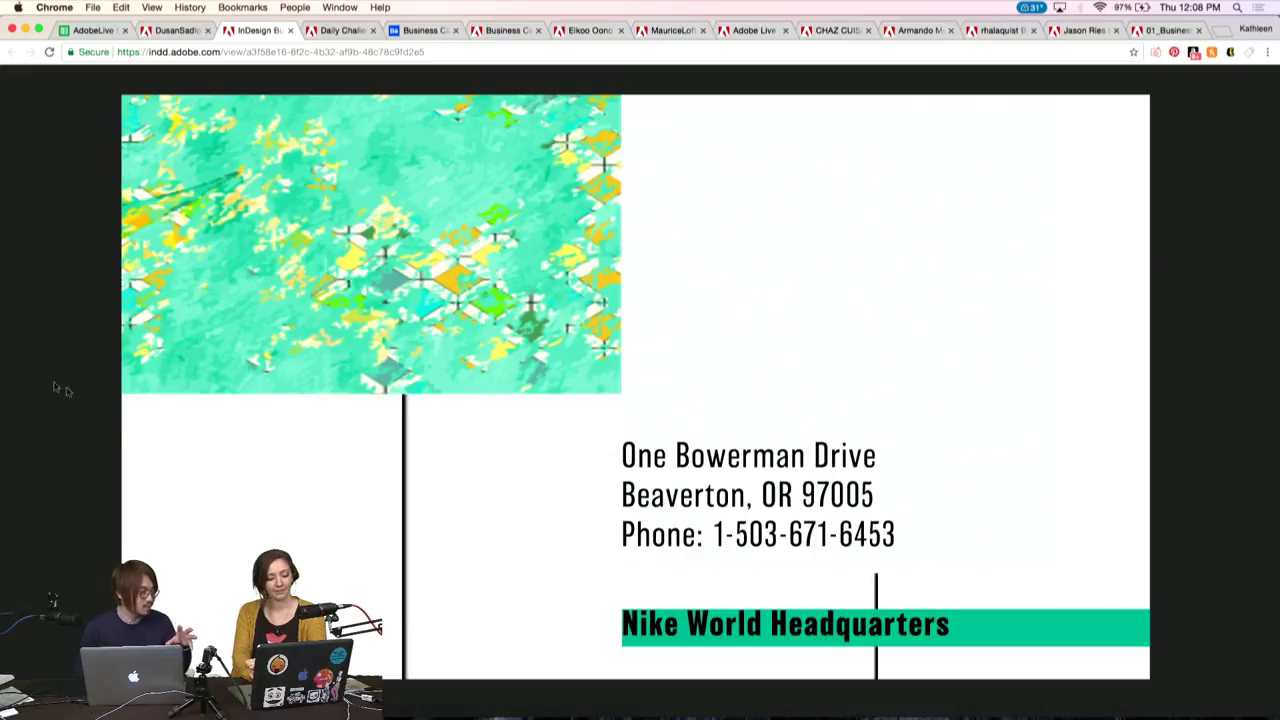
mouse_move(28, 384)
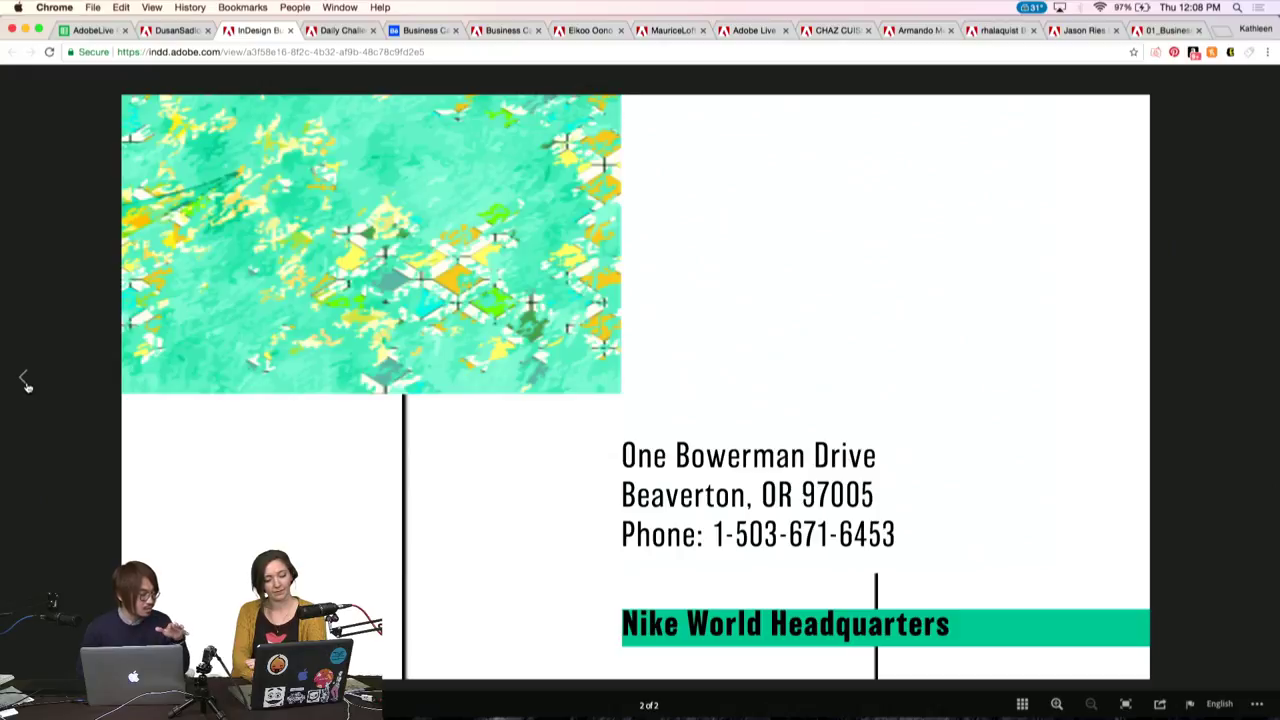
click(24, 381)
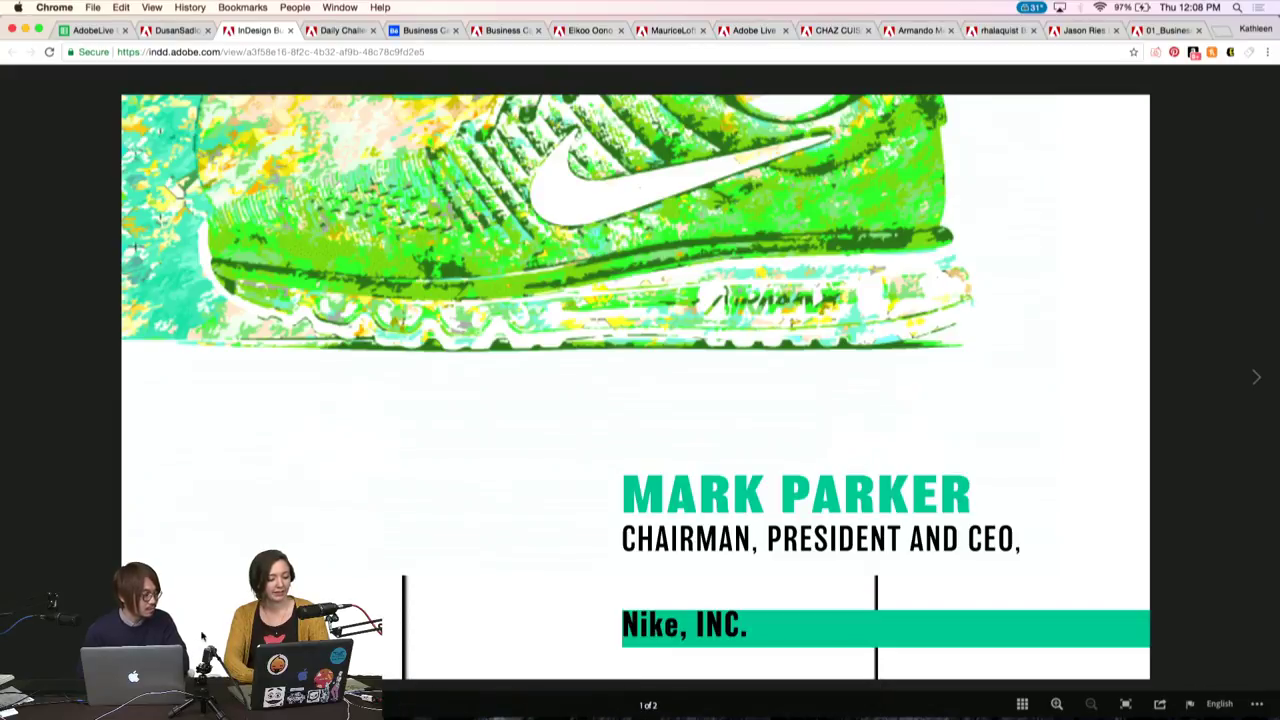
click(317, 34)
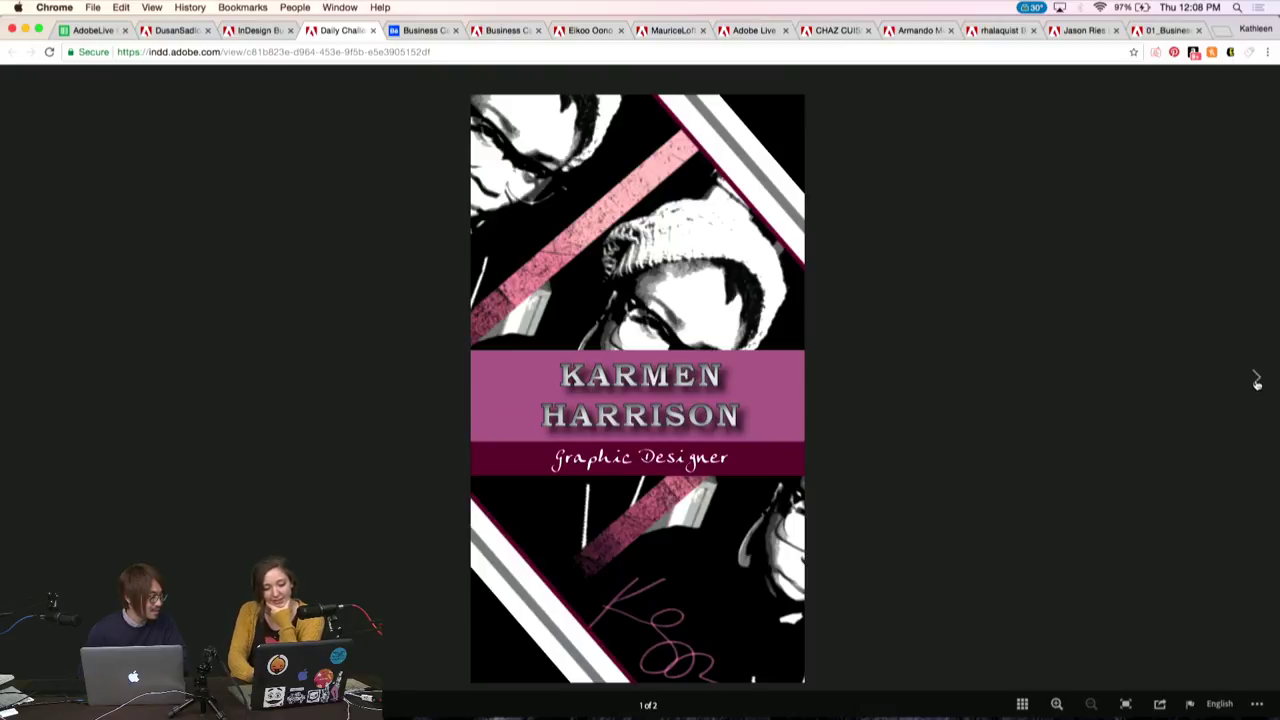
Flip the pink-and-black Graphic Designer card between its front and contact-details back, ending on page 1
click(1257, 381)
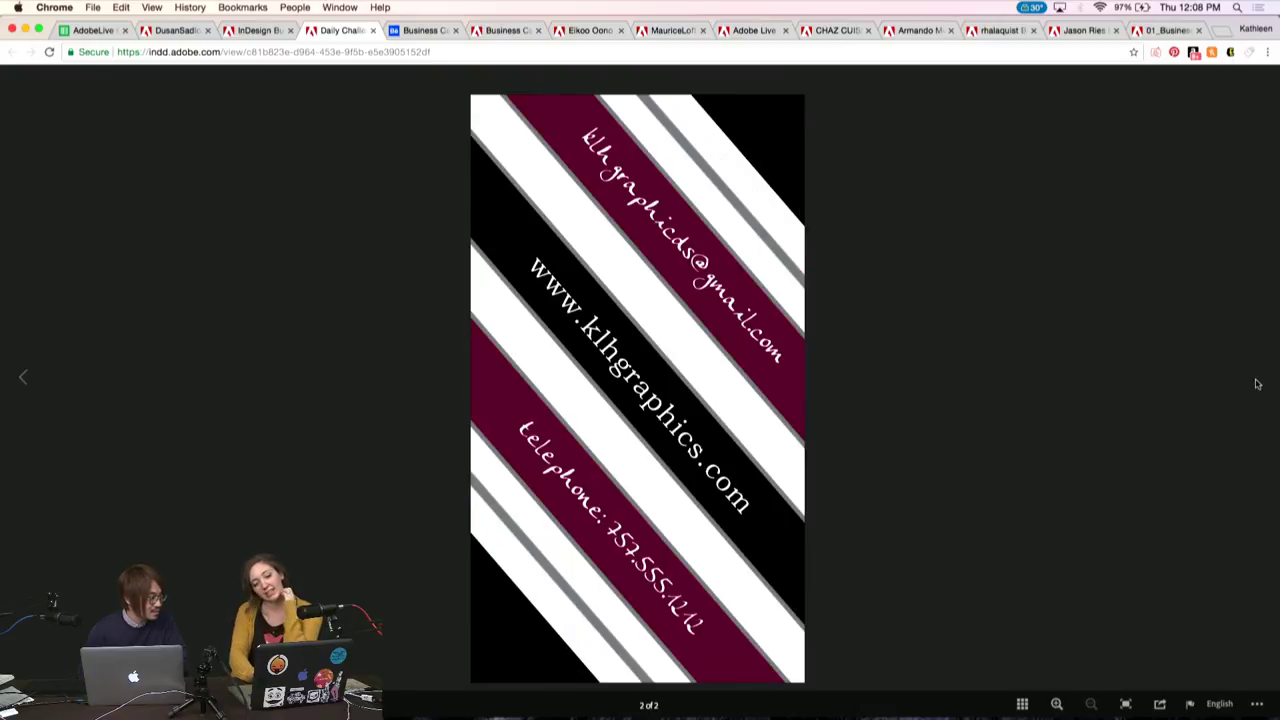
click(28, 377)
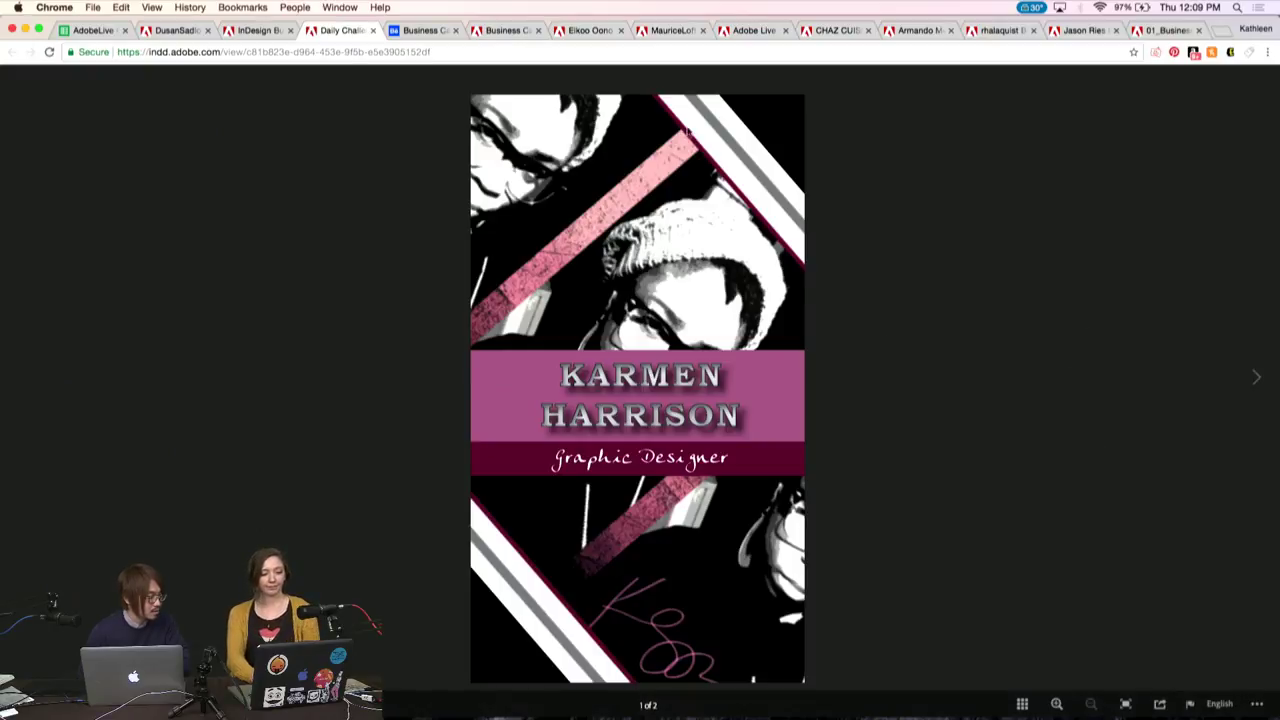
click(1258, 381)
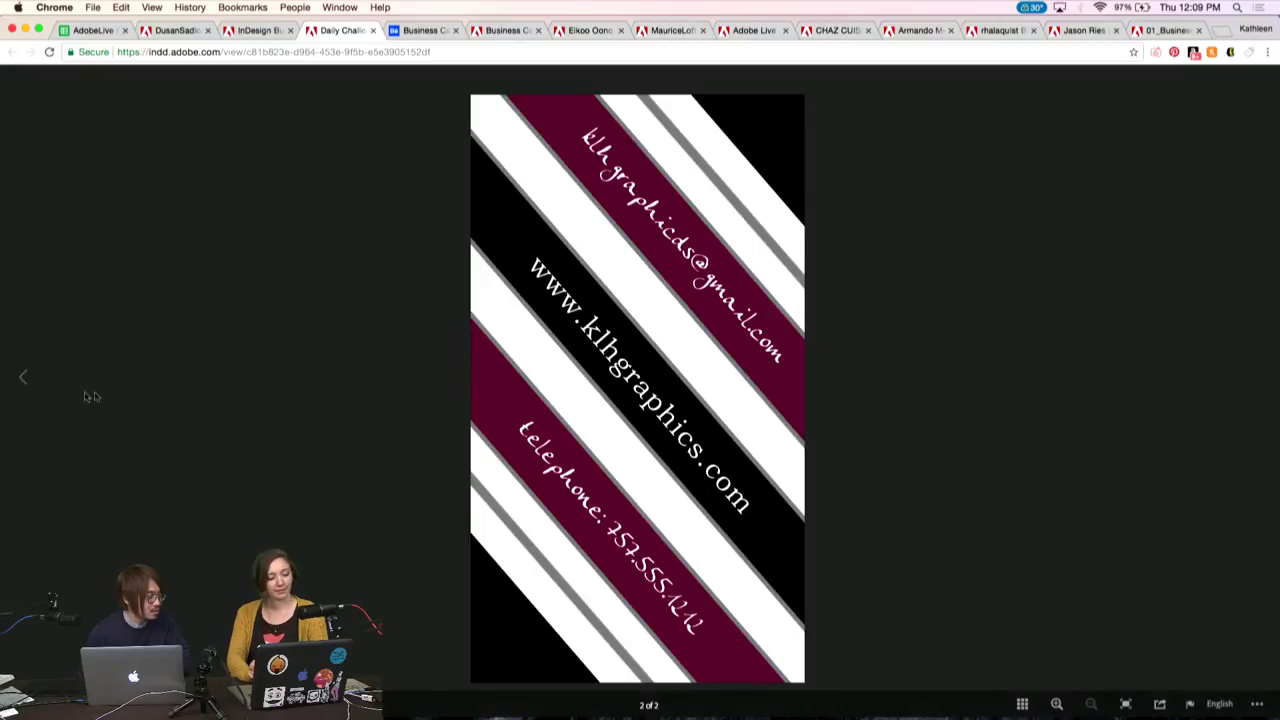
click(24, 382)
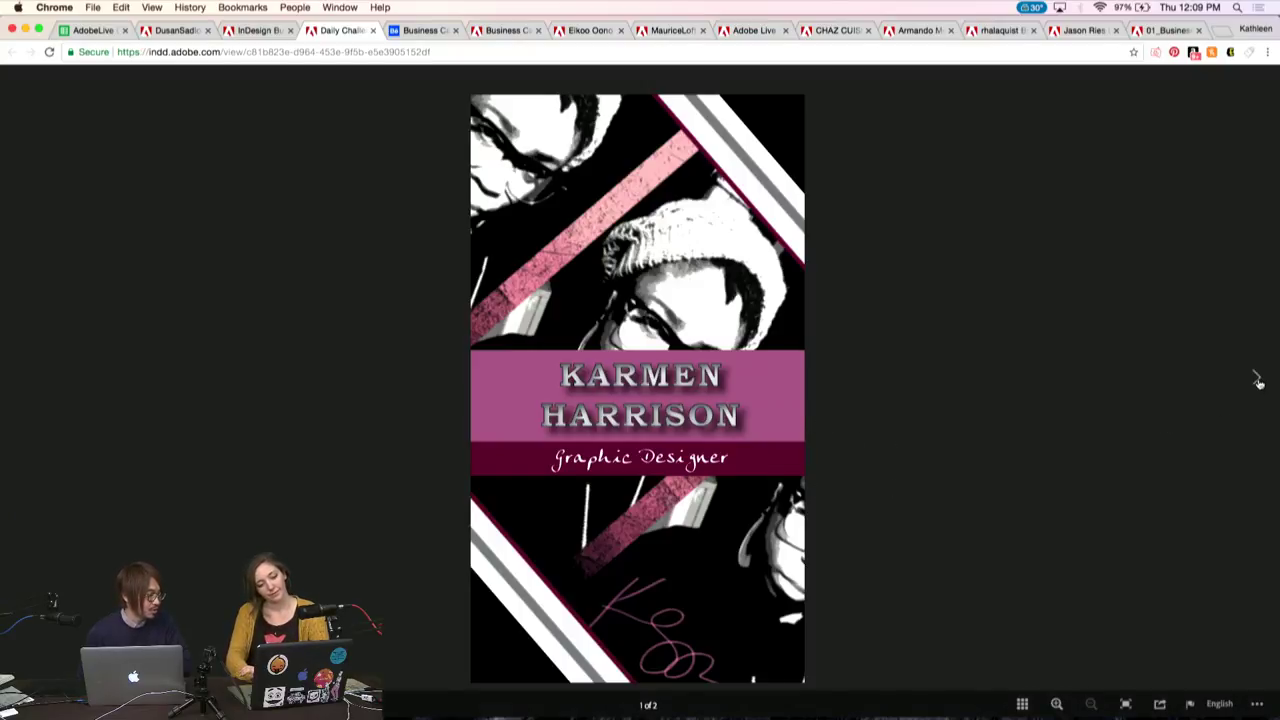
click(1258, 380)
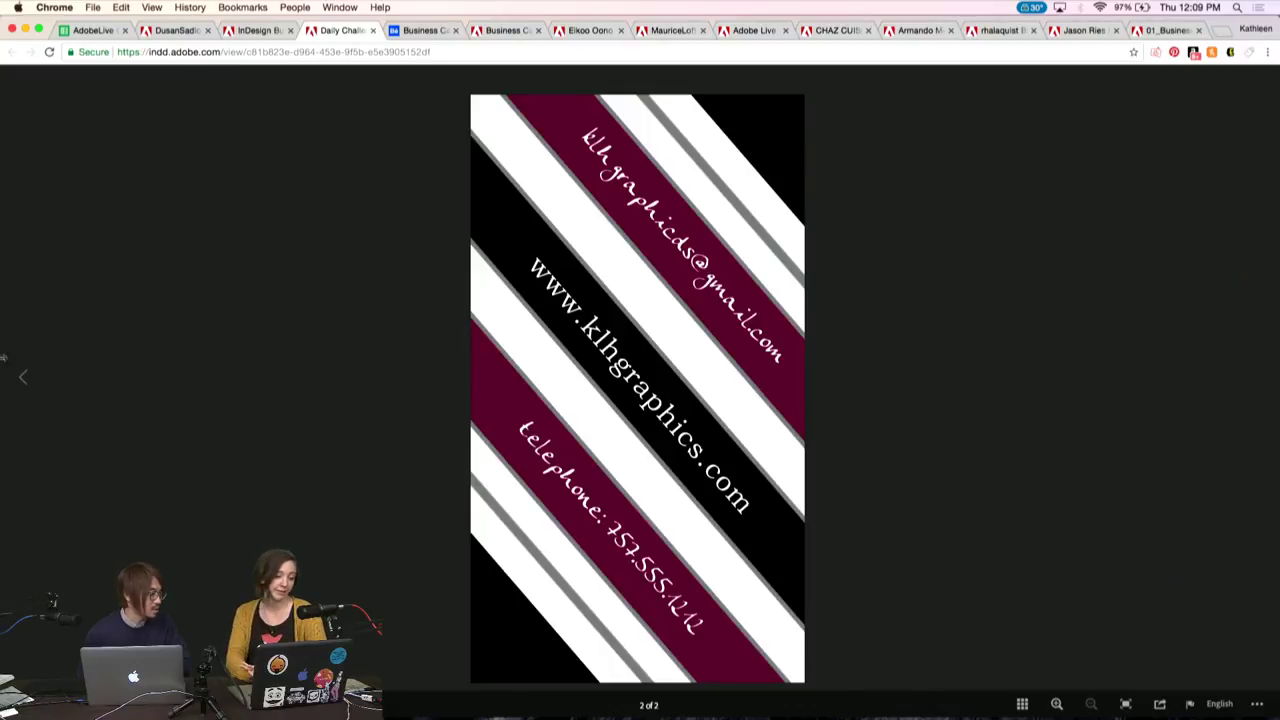
click(26, 382)
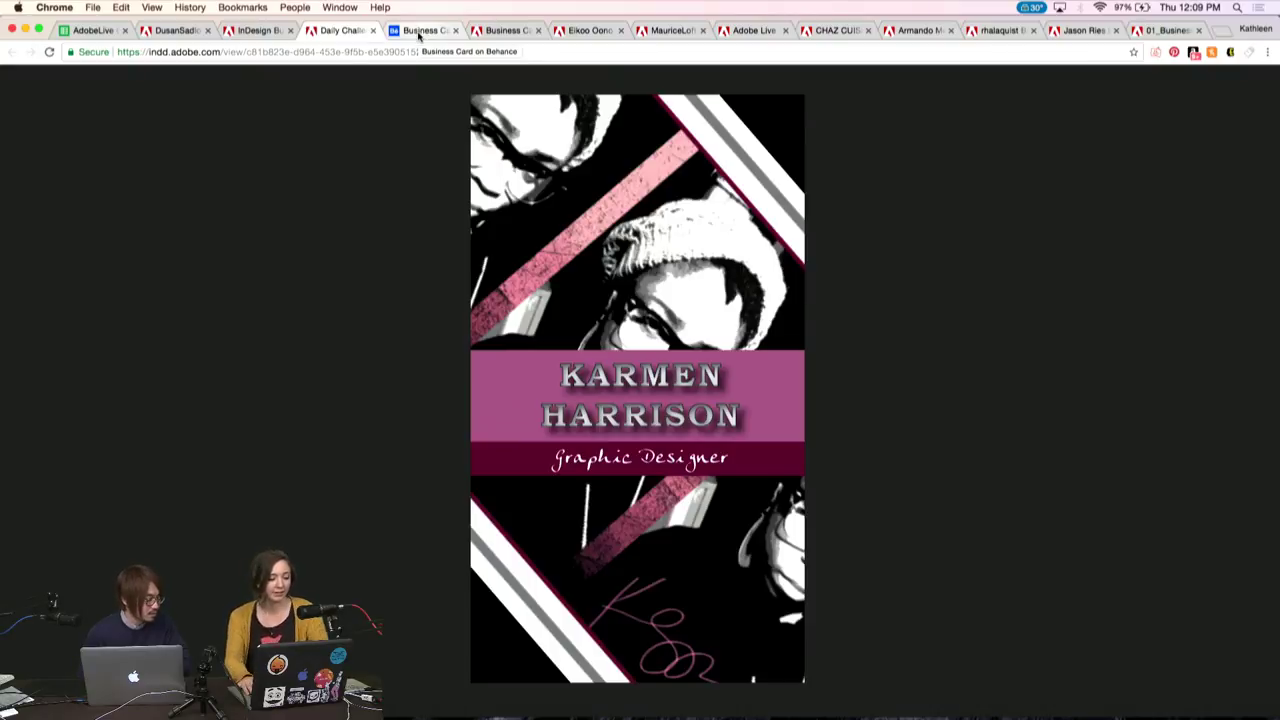
click(419, 33)
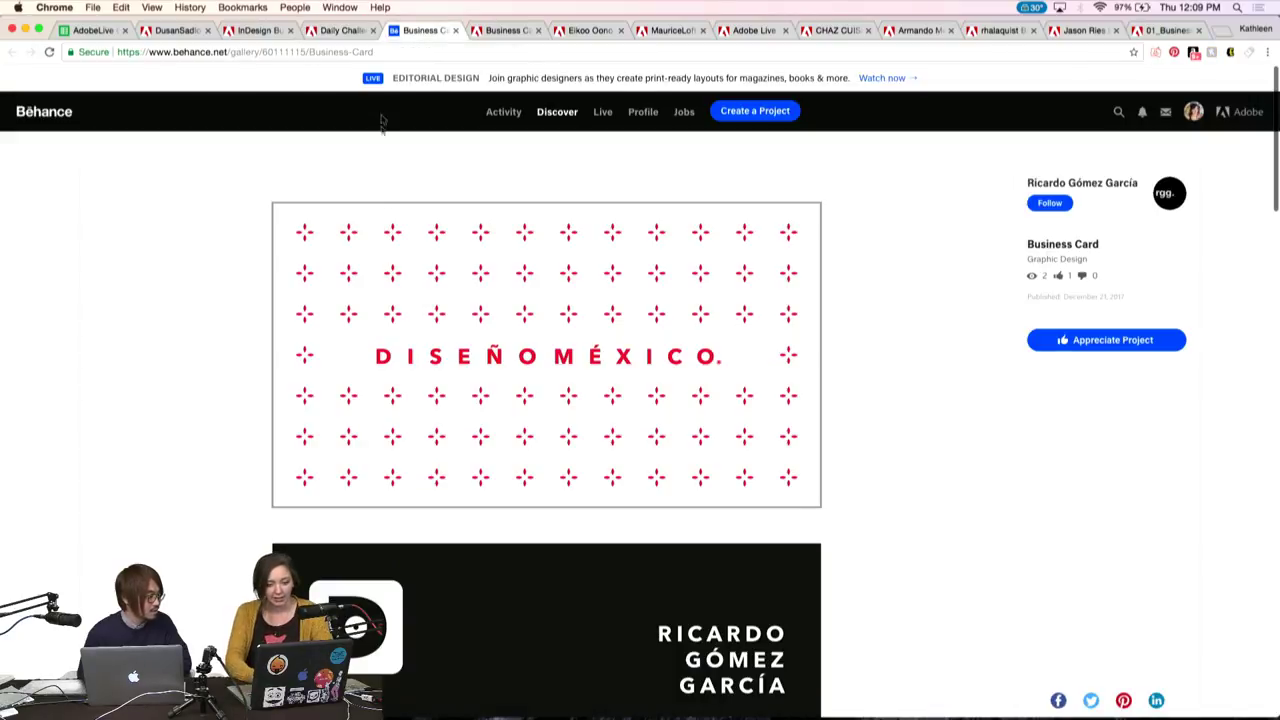
scroll(301, 334, down, 2)
scroll(301, 334, down, 2)
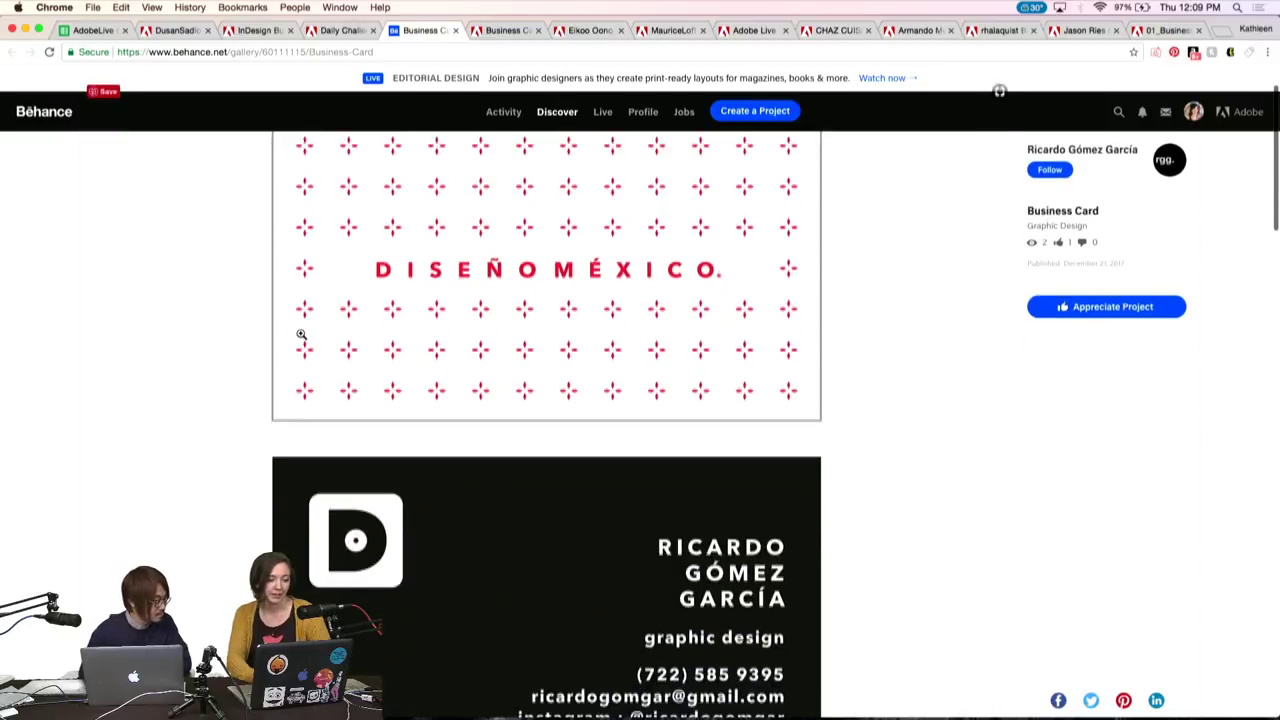
scroll(301, 334, down, 5)
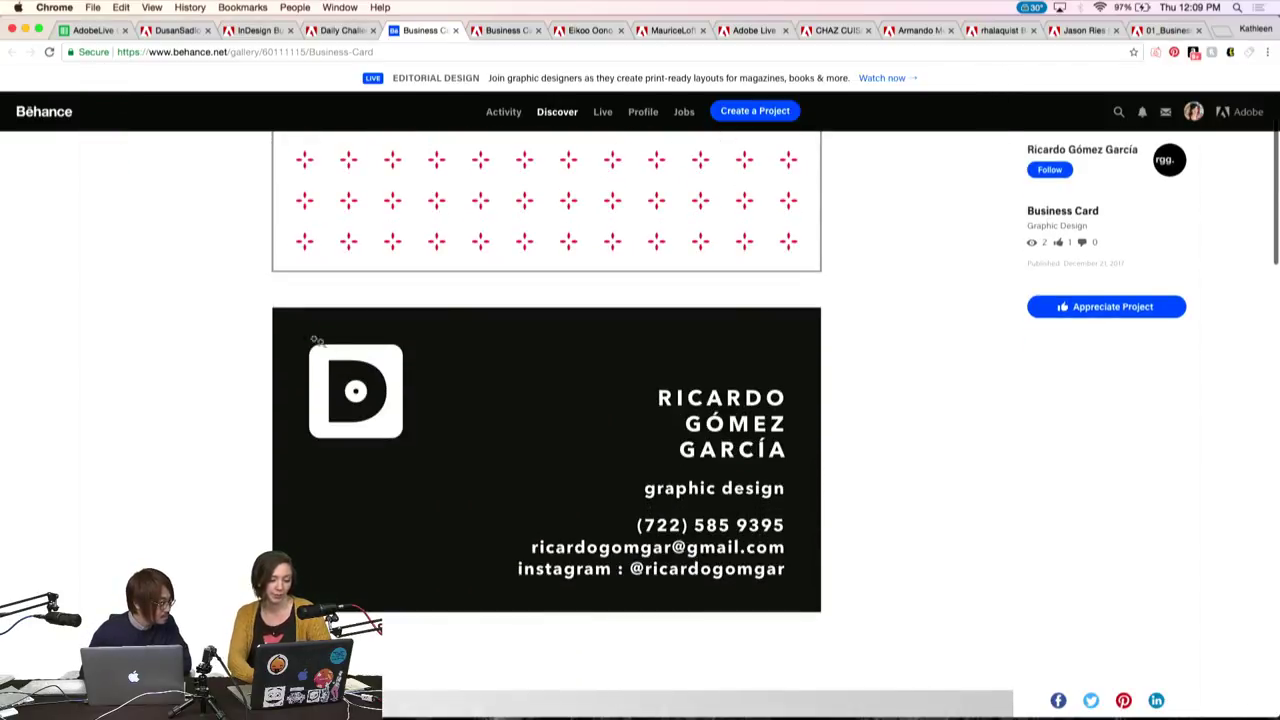
scroll(287, 460, down, 1)
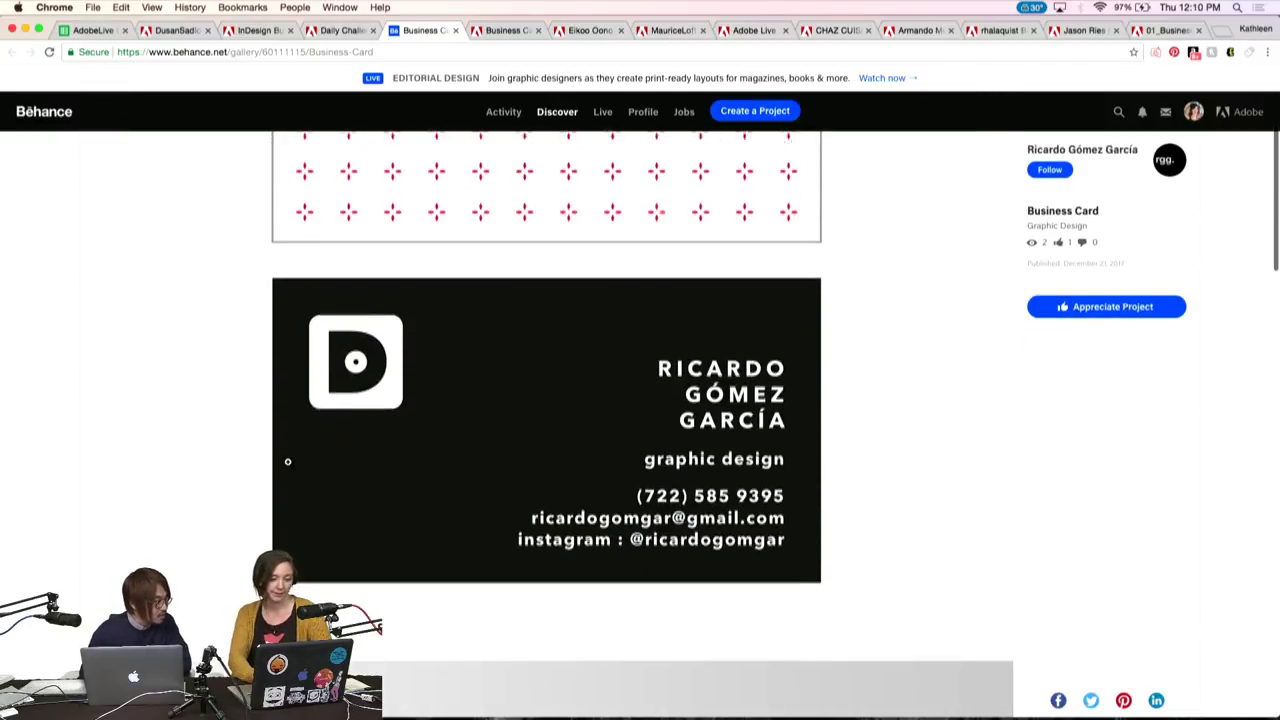
scroll(287, 460, down, 1)
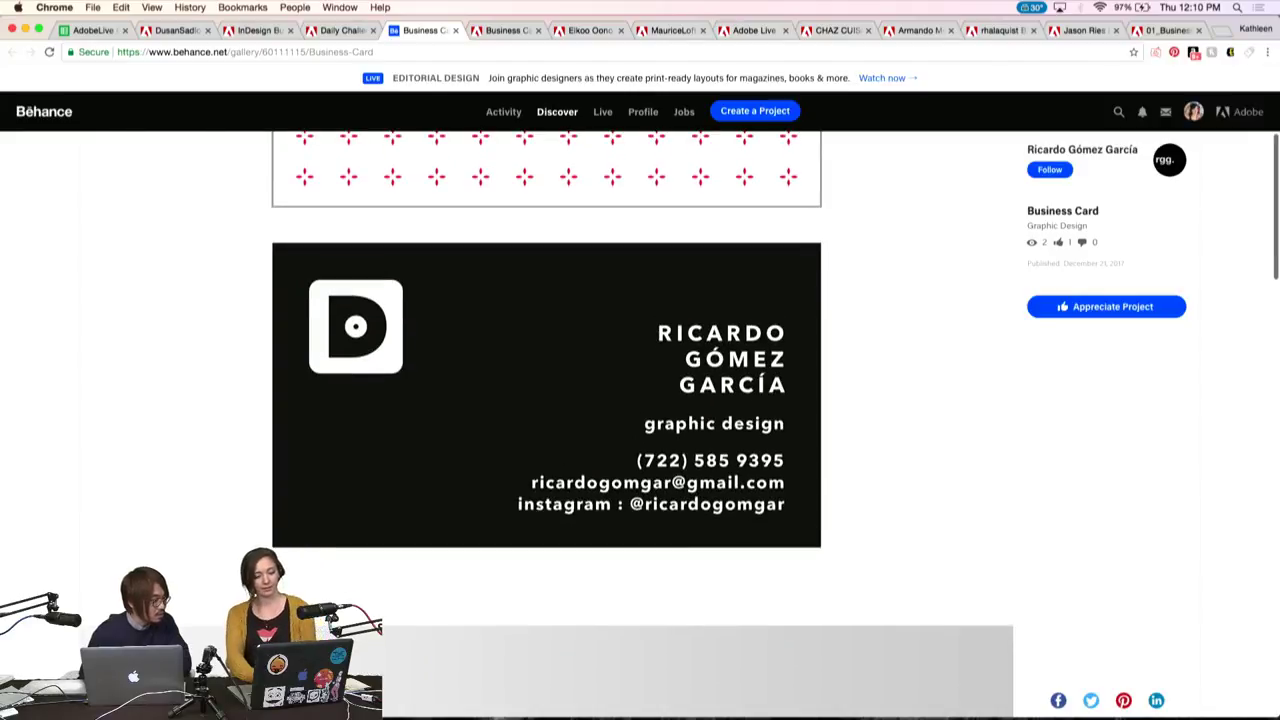
scroll(547, 420, down, 1)
scroll(547, 420, down, 5)
scroll(547, 420, down, 3)
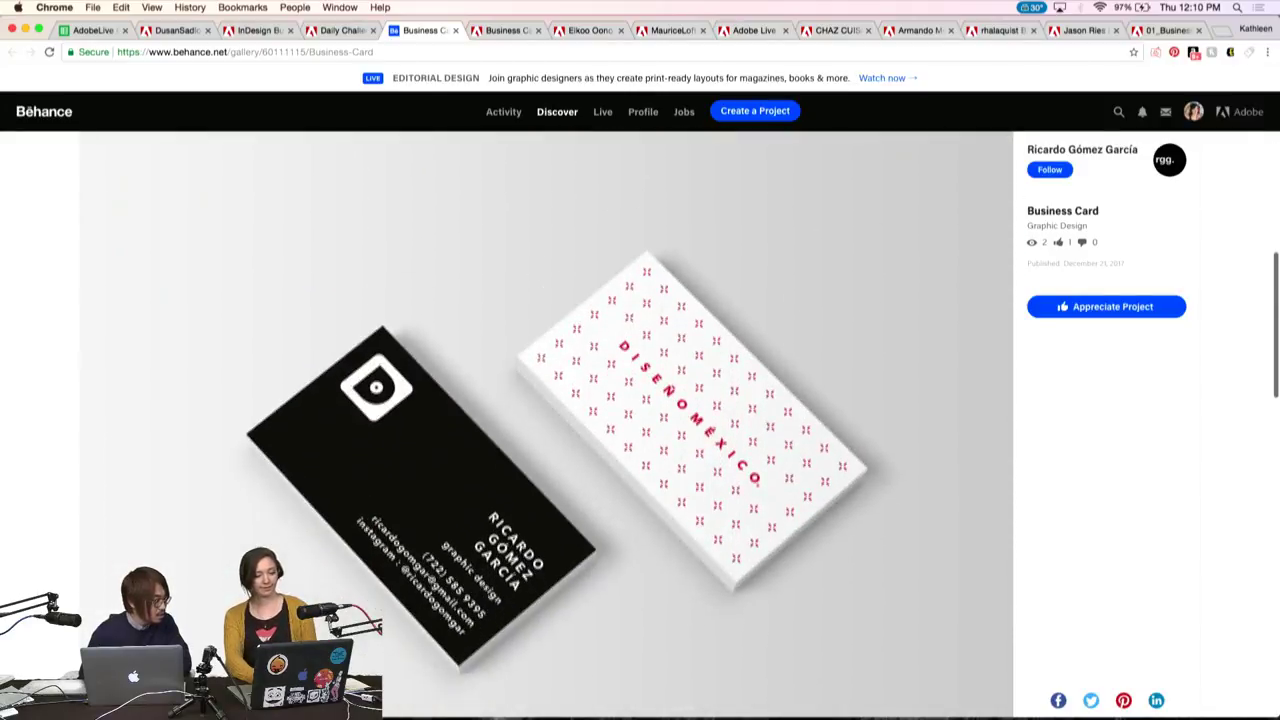
scroll(566, 420, down, 1)
scroll(566, 420, down, 1)
scroll(566, 420, down, 1)
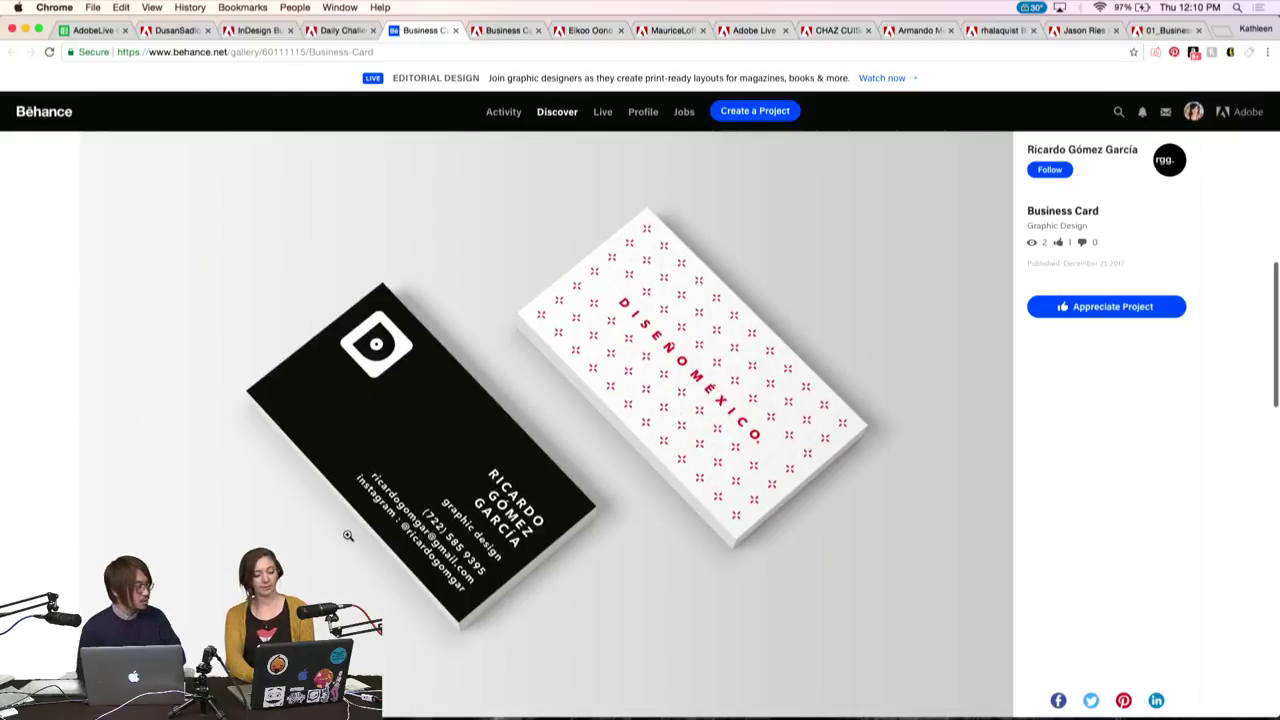
scroll(348, 535, down, 3)
scroll(348, 535, down, 4)
scroll(348, 535, up, 4)
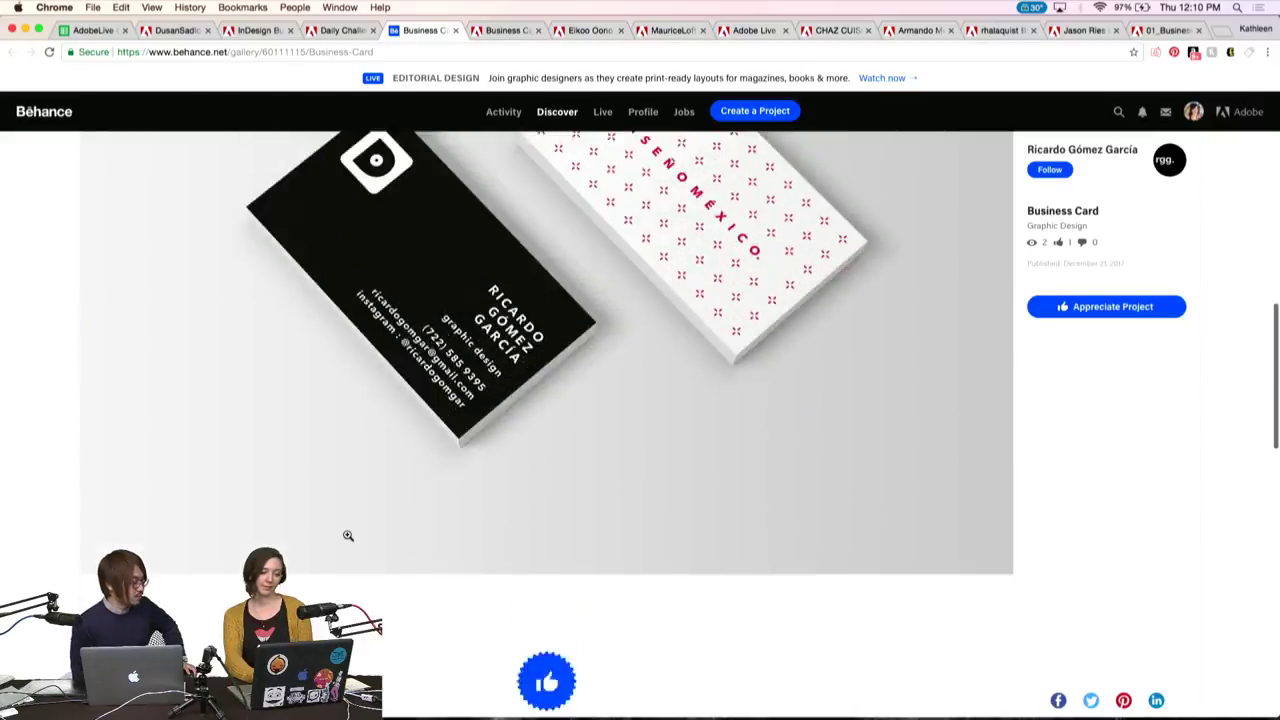
scroll(348, 535, up, 1)
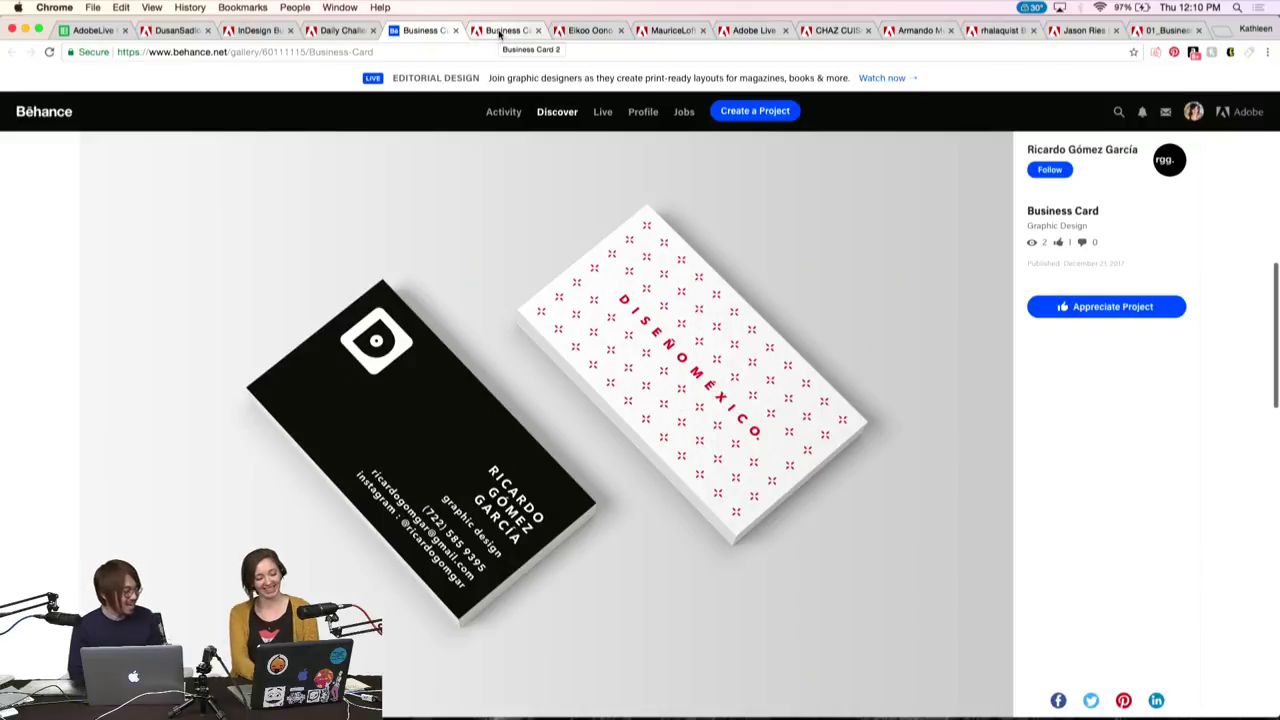
mouse_move(380, 405)
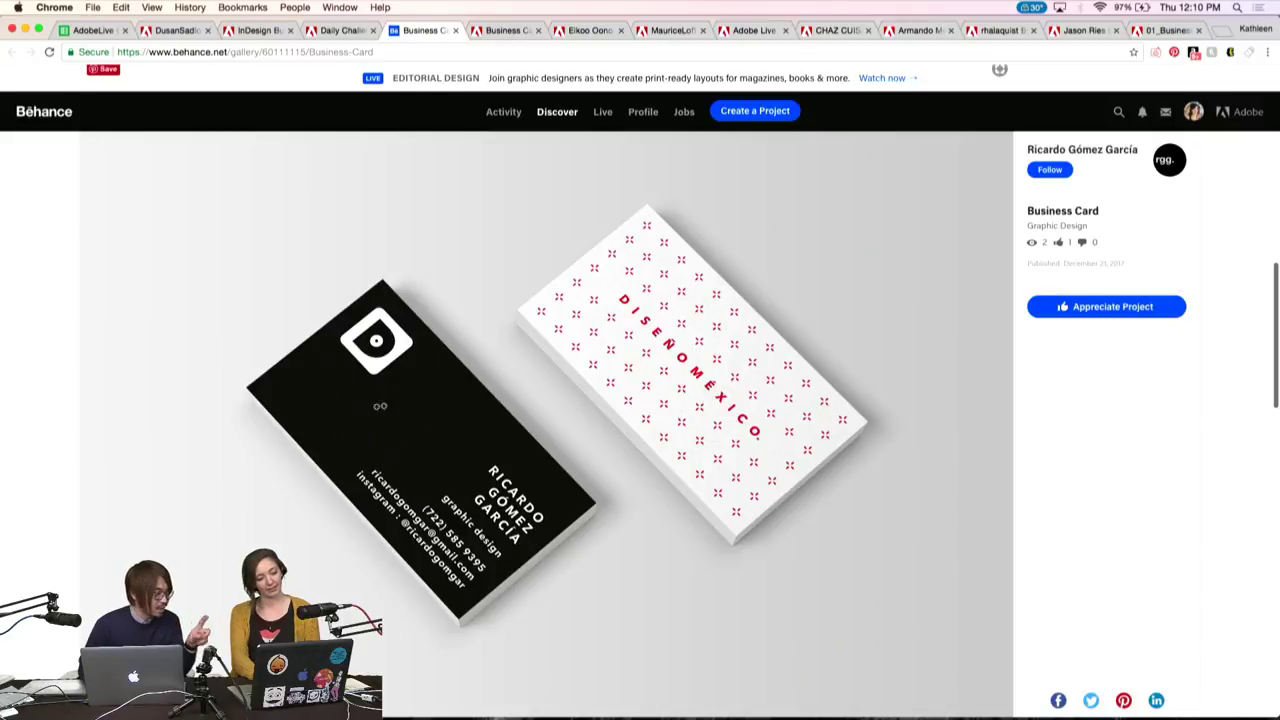
scroll(389, 428, up, 2)
scroll(389, 428, down, 8)
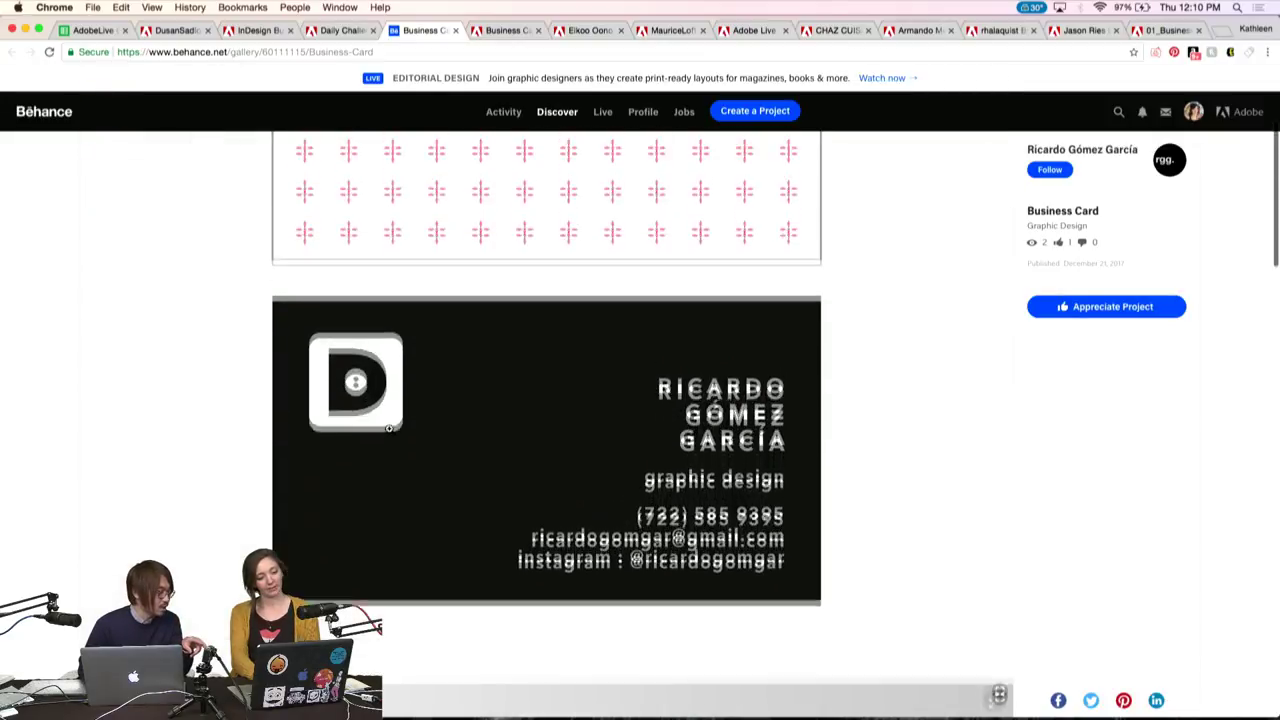
scroll(389, 428, up, 2)
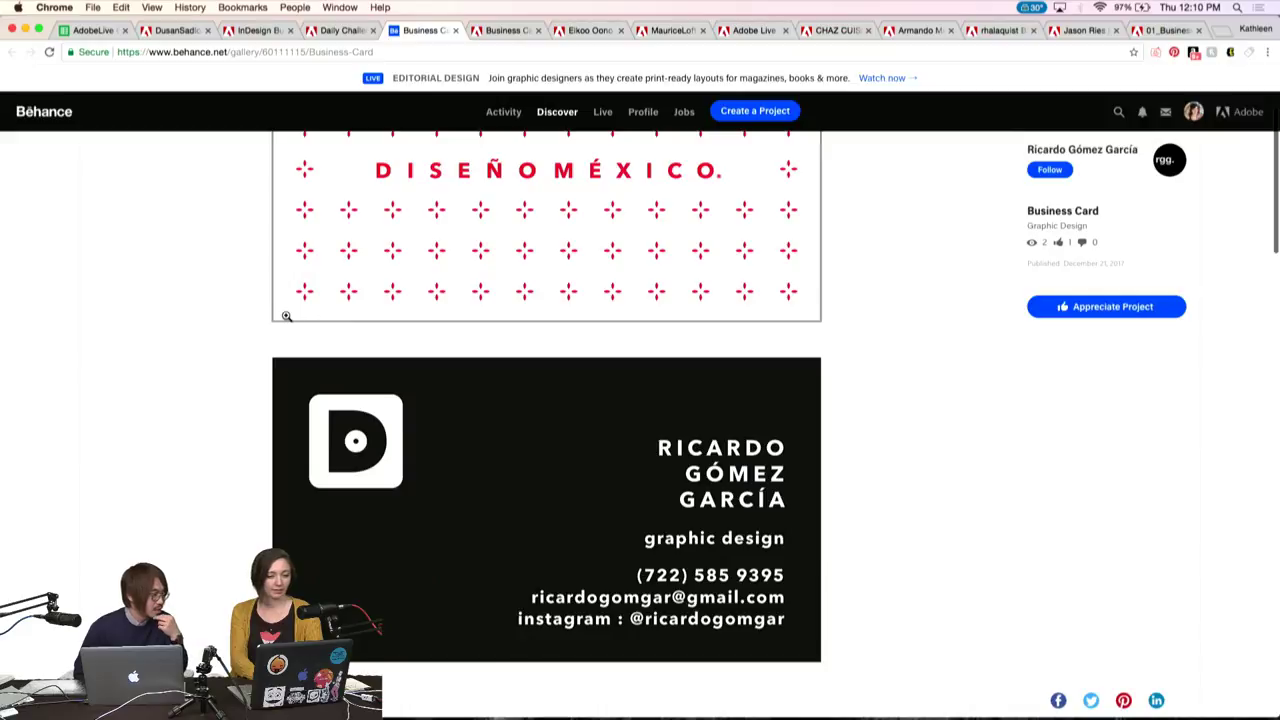
scroll(335, 238, up, 1)
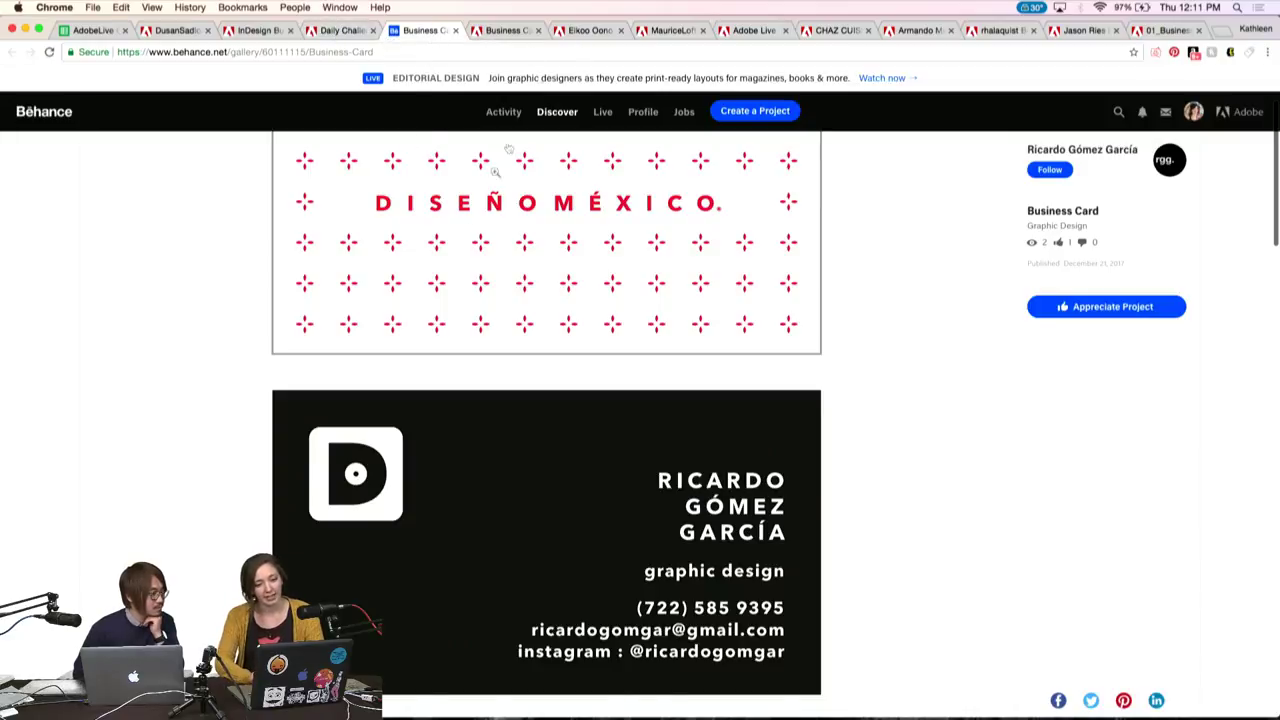
scroll(449, 314, up, 5)
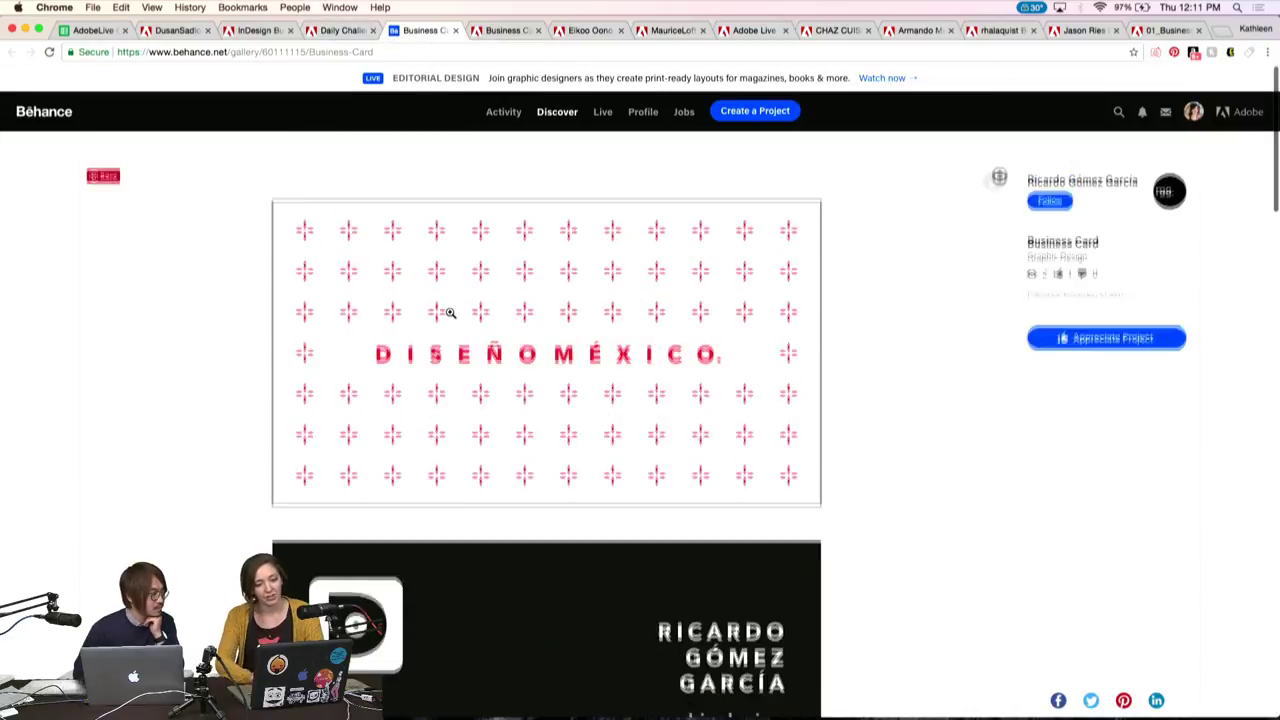
Open the yellow-and-teal Graphics Designer card and compare its front with the address side
click(502, 30)
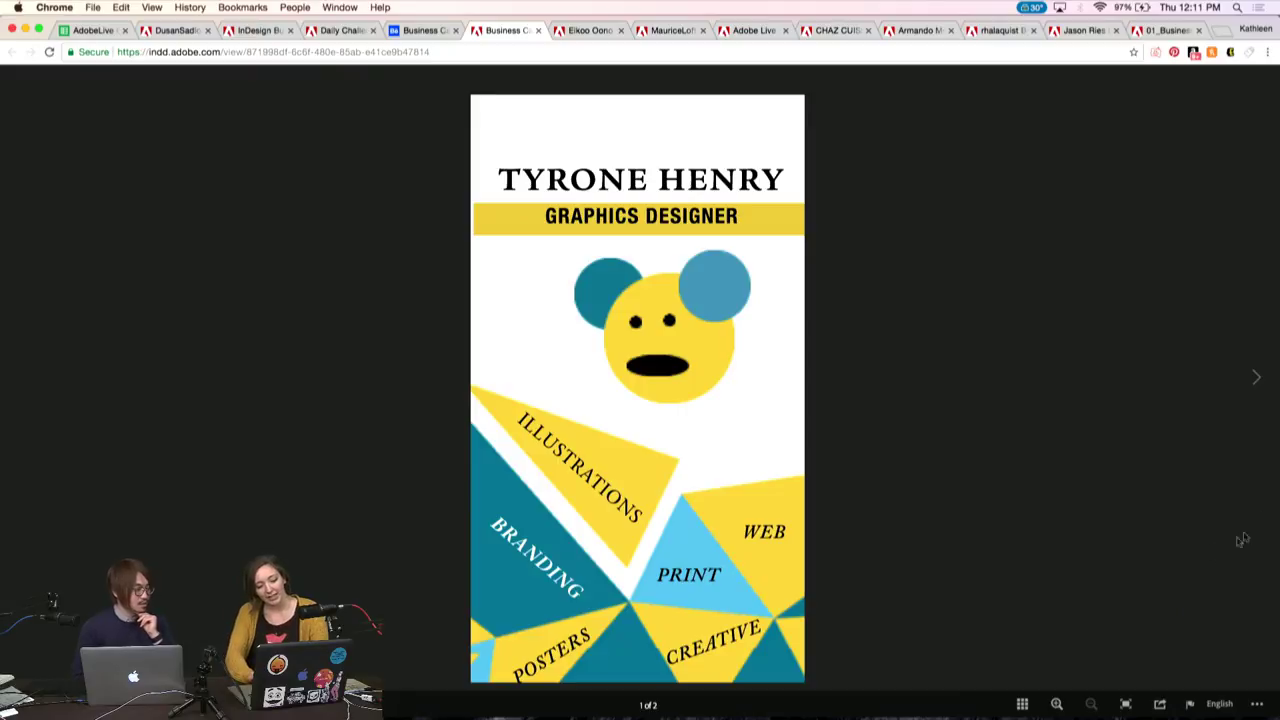
click(1255, 377)
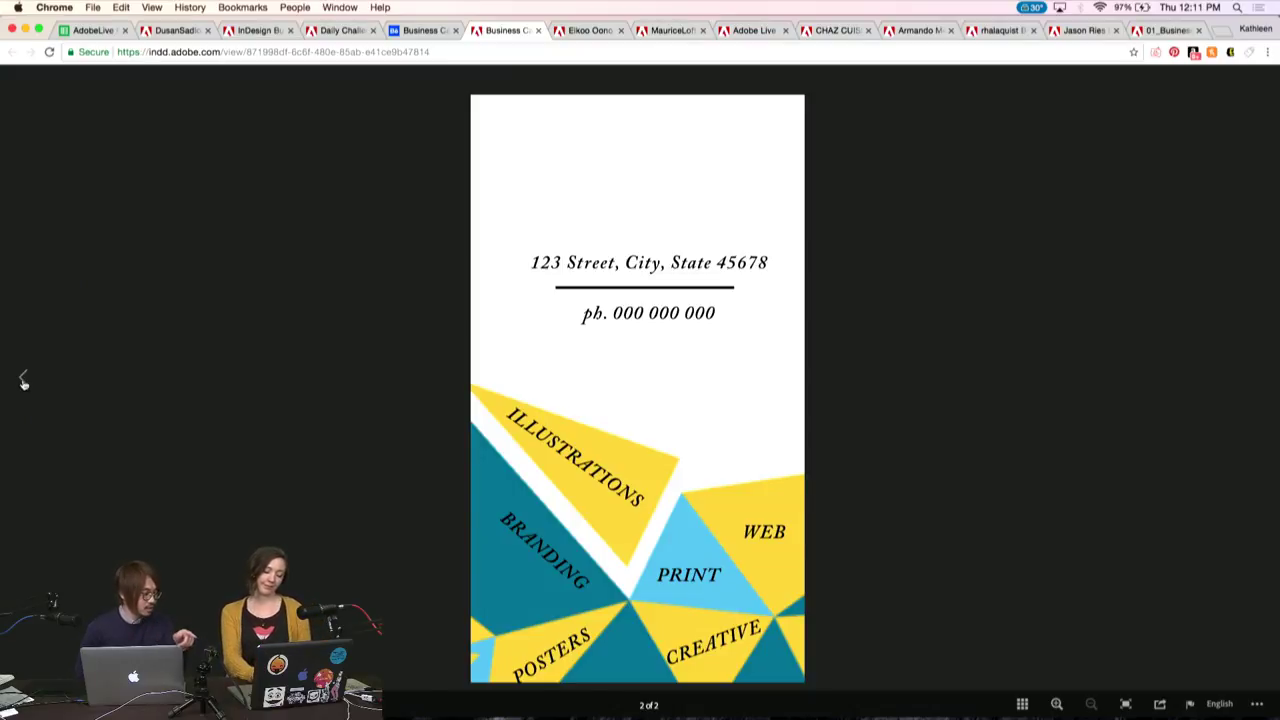
click(23, 380)
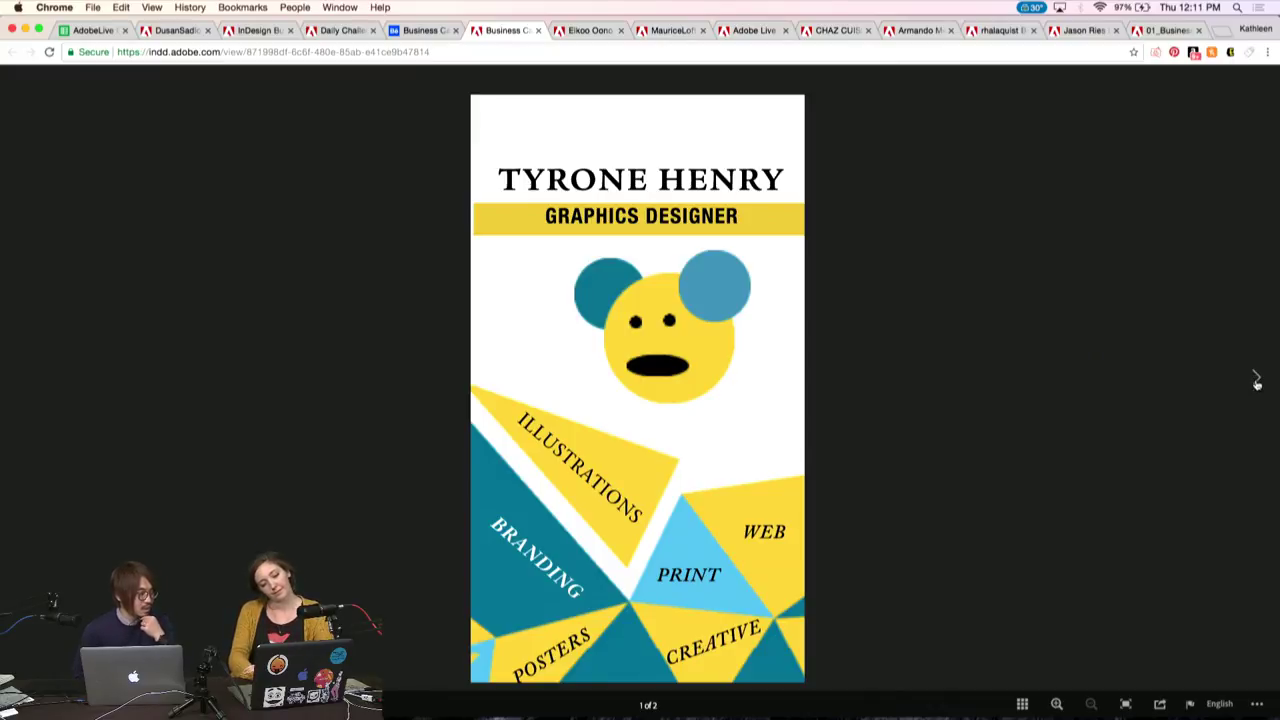
click(1257, 381)
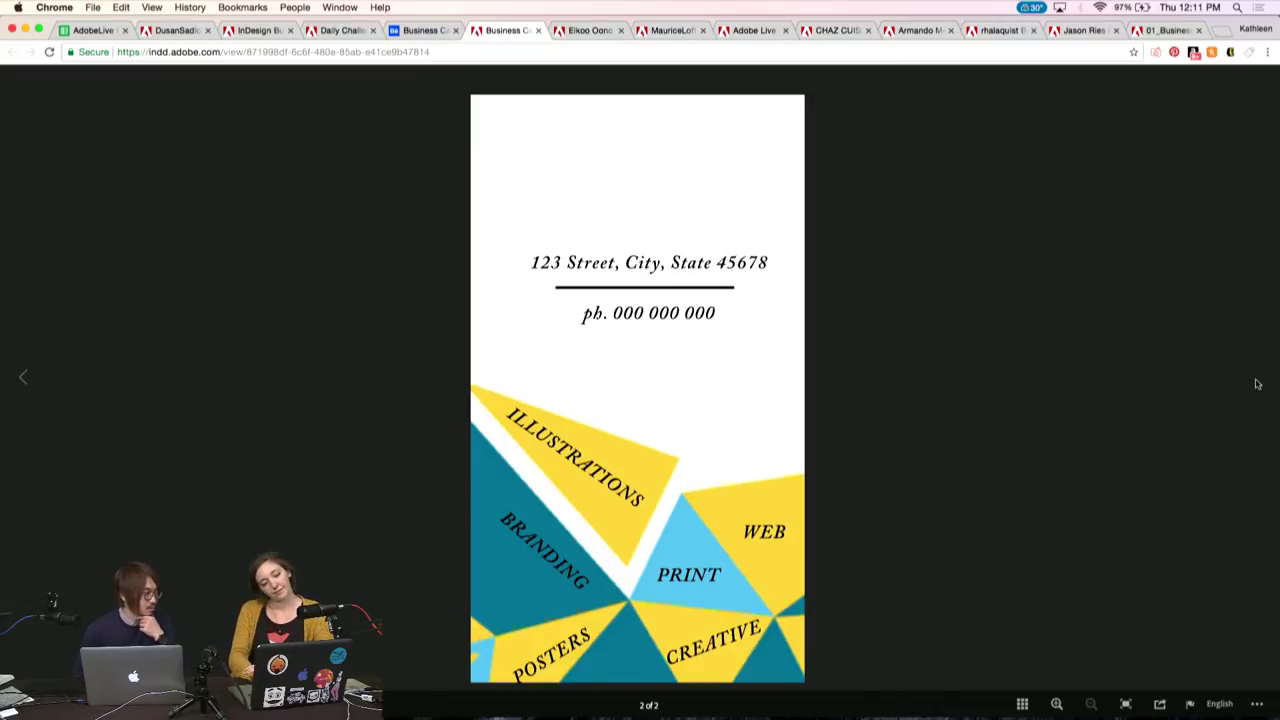
click(26, 379)
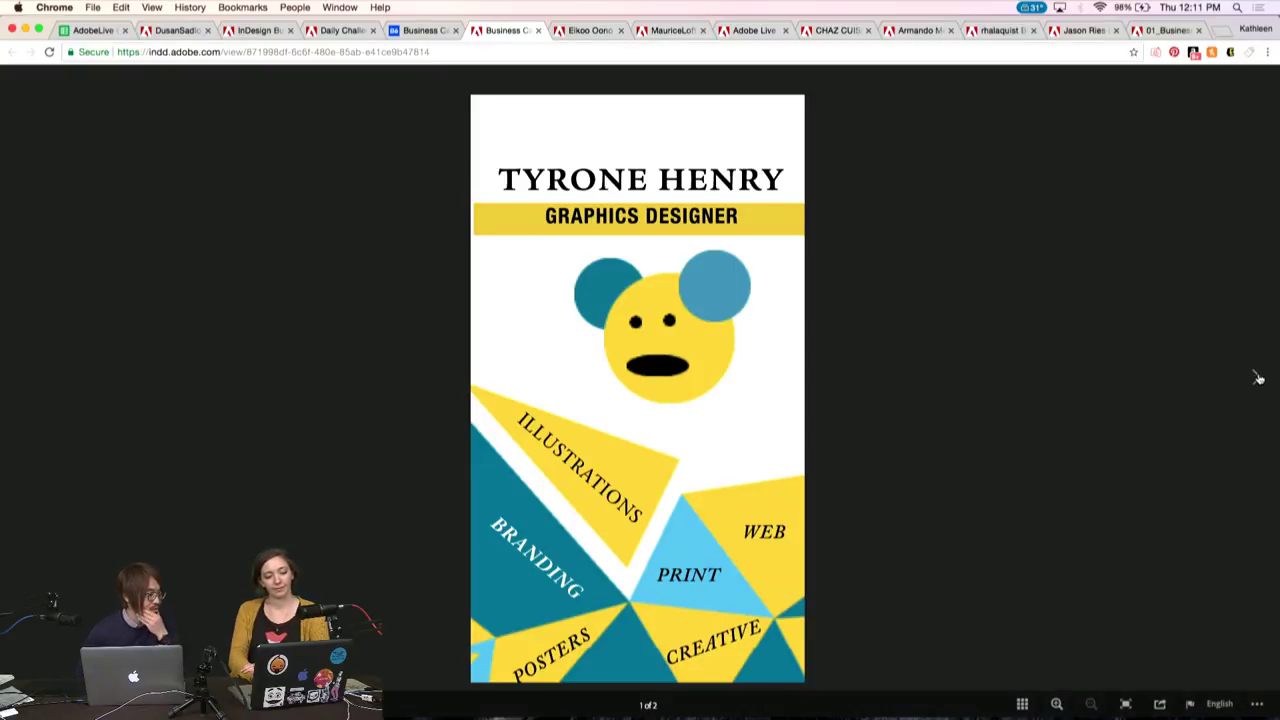
click(1258, 378)
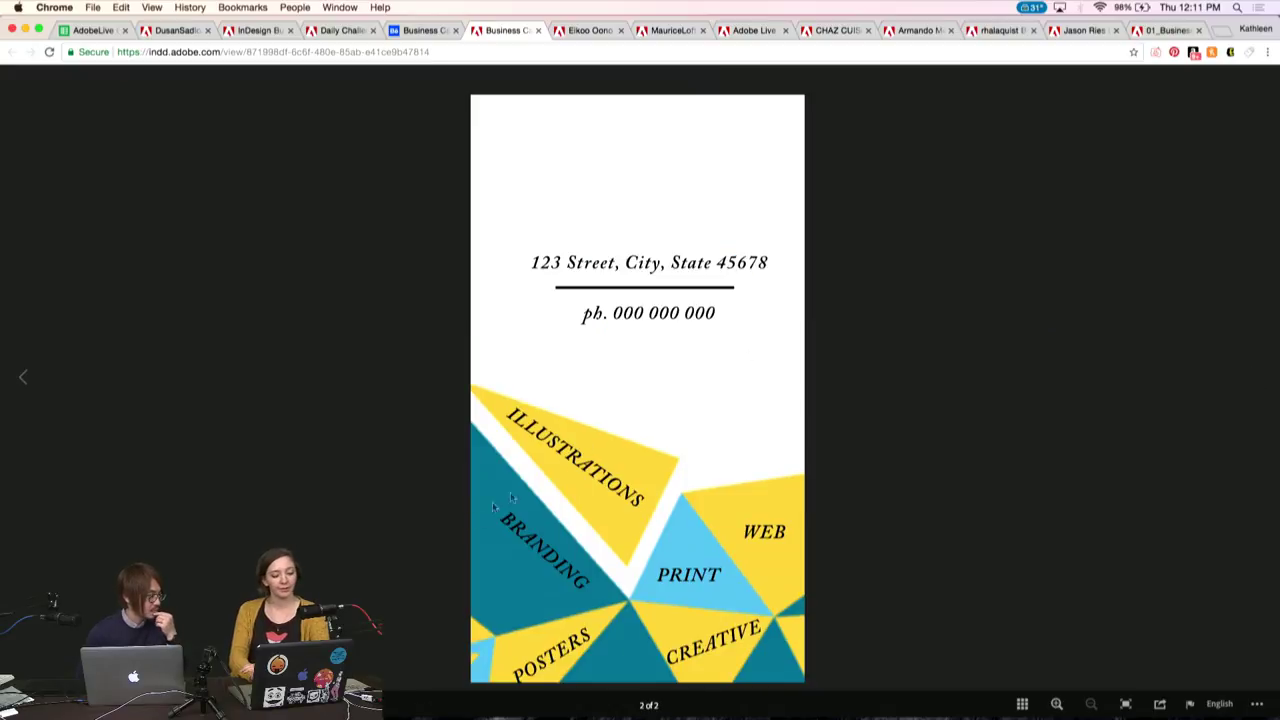
click(25, 377)
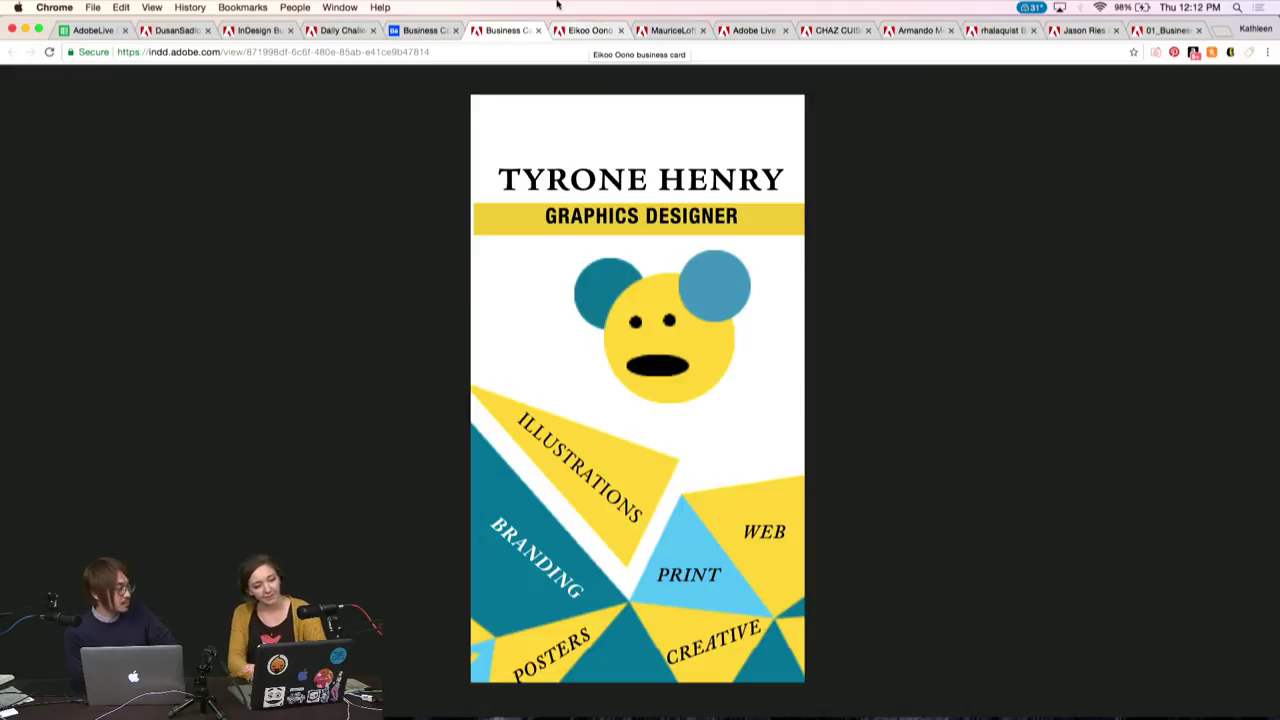
Compare the Translation Services card's yellow front and black contact side, then bring up the Barber Shop card
click(587, 31)
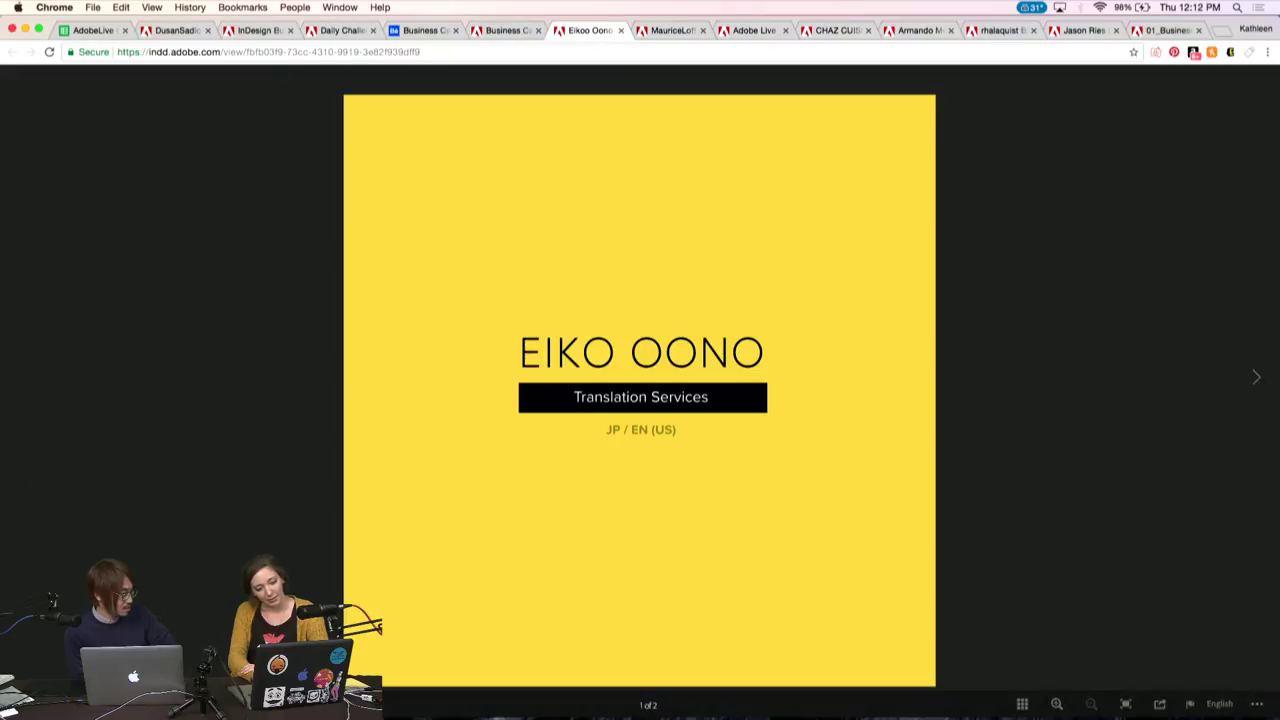
key(Right)
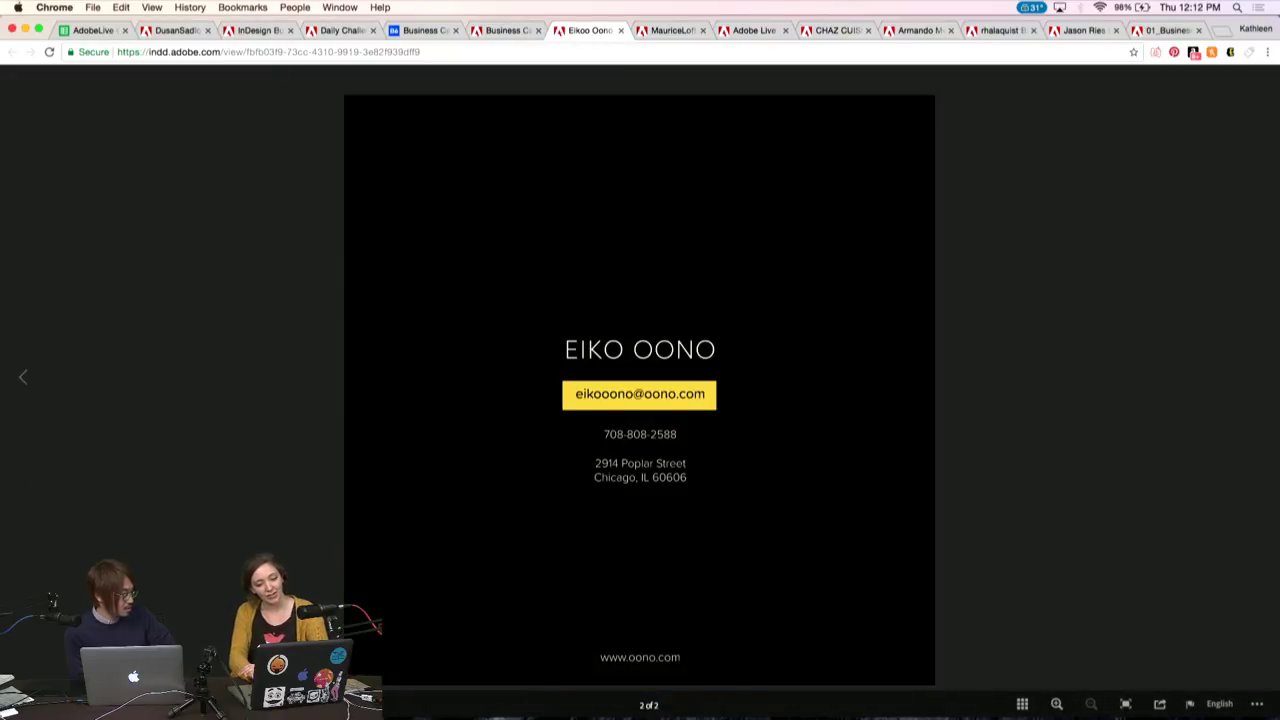
click(24, 380)
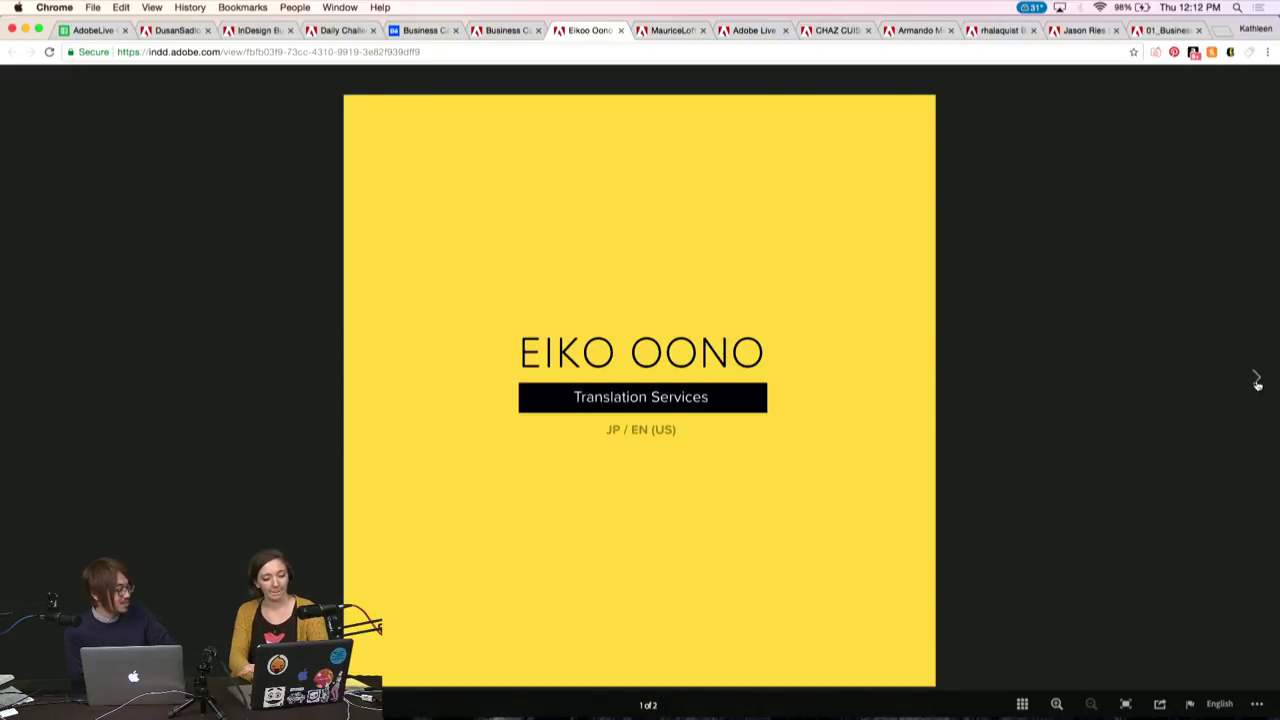
click(1257, 381)
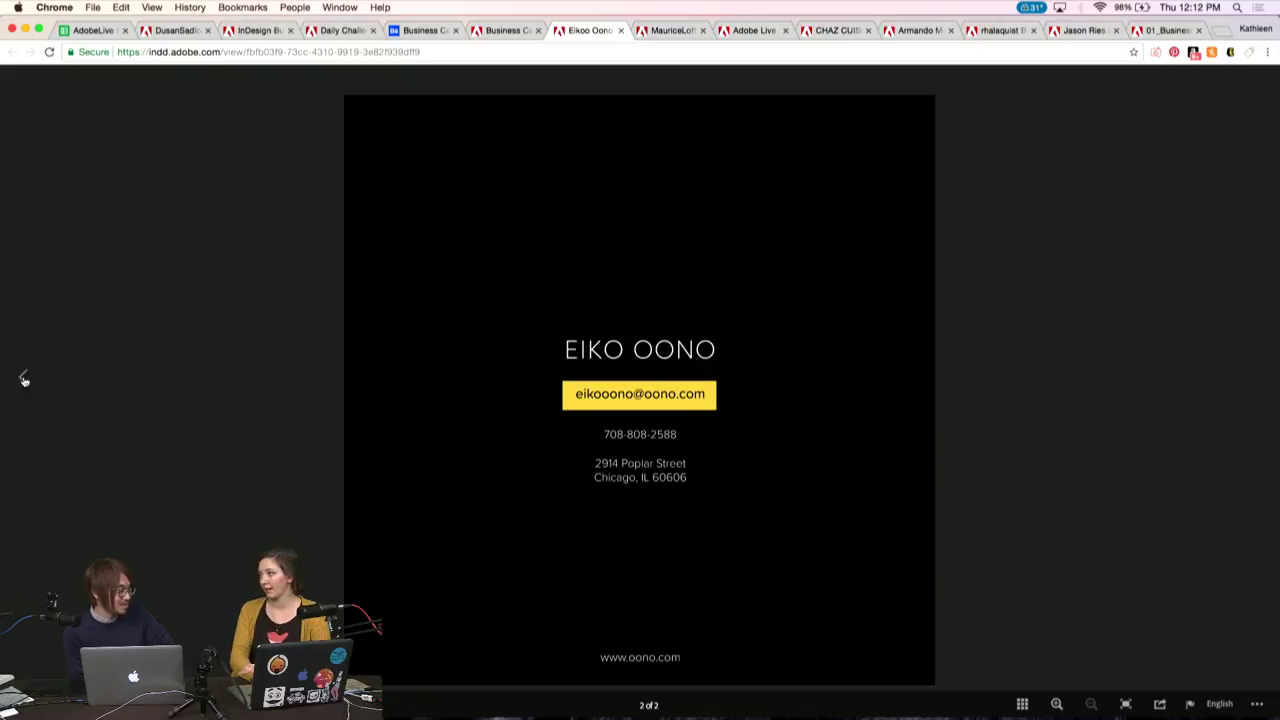
click(24, 380)
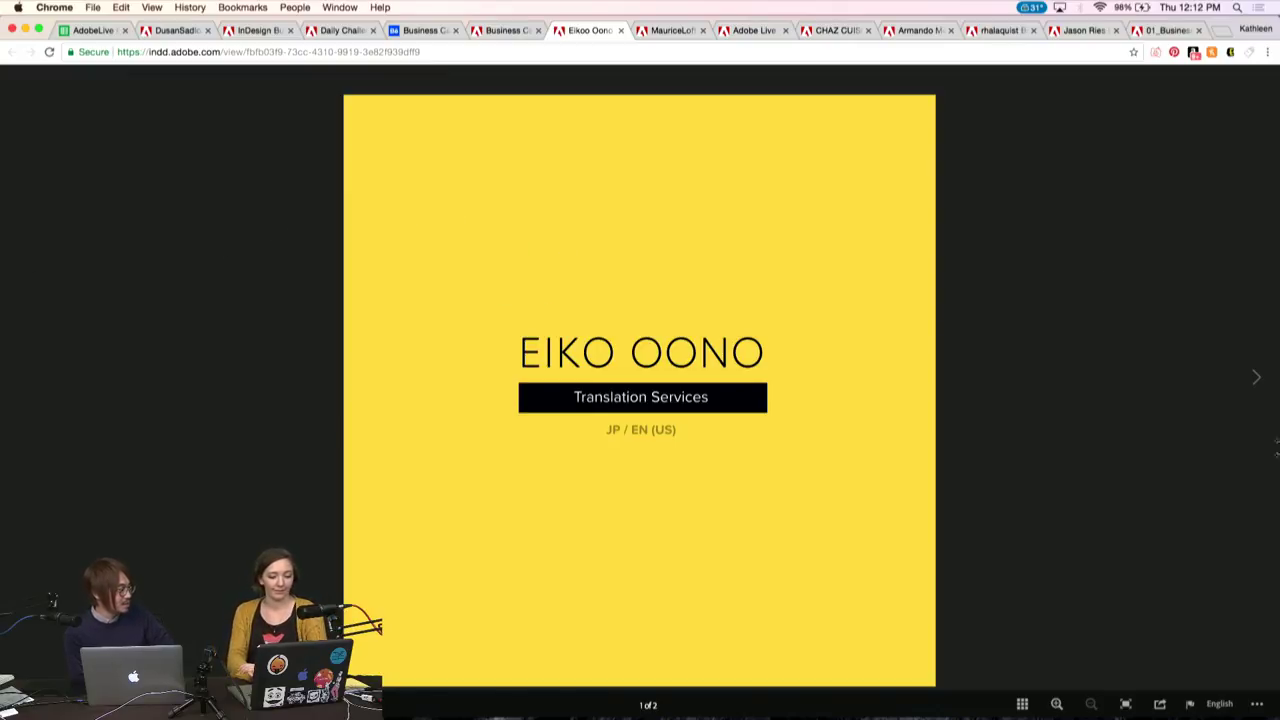
click(1259, 381)
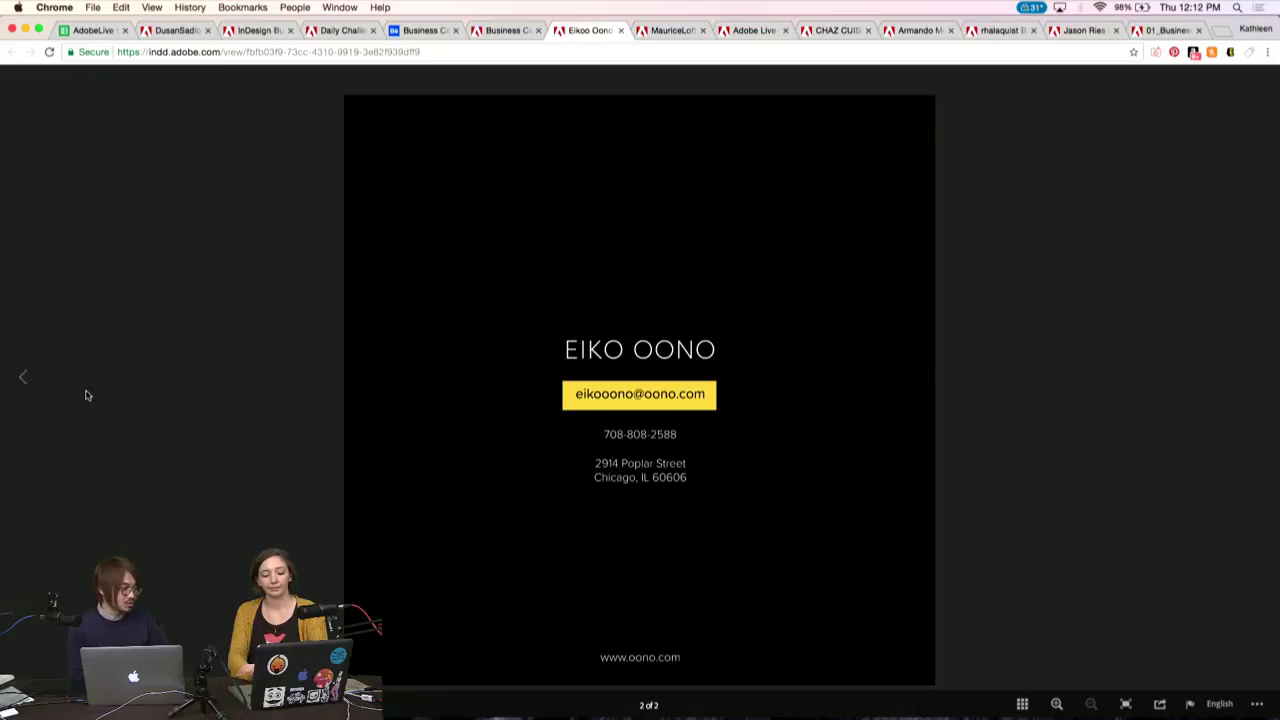
click(24, 382)
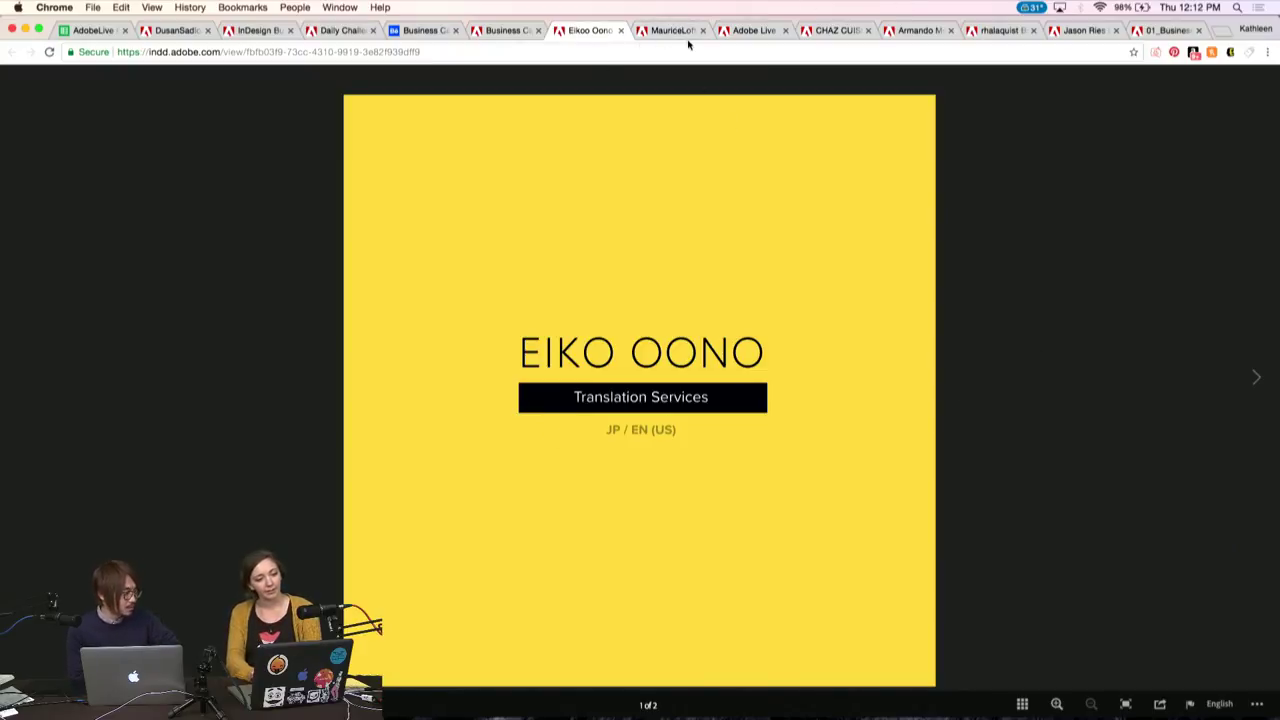
click(665, 31)
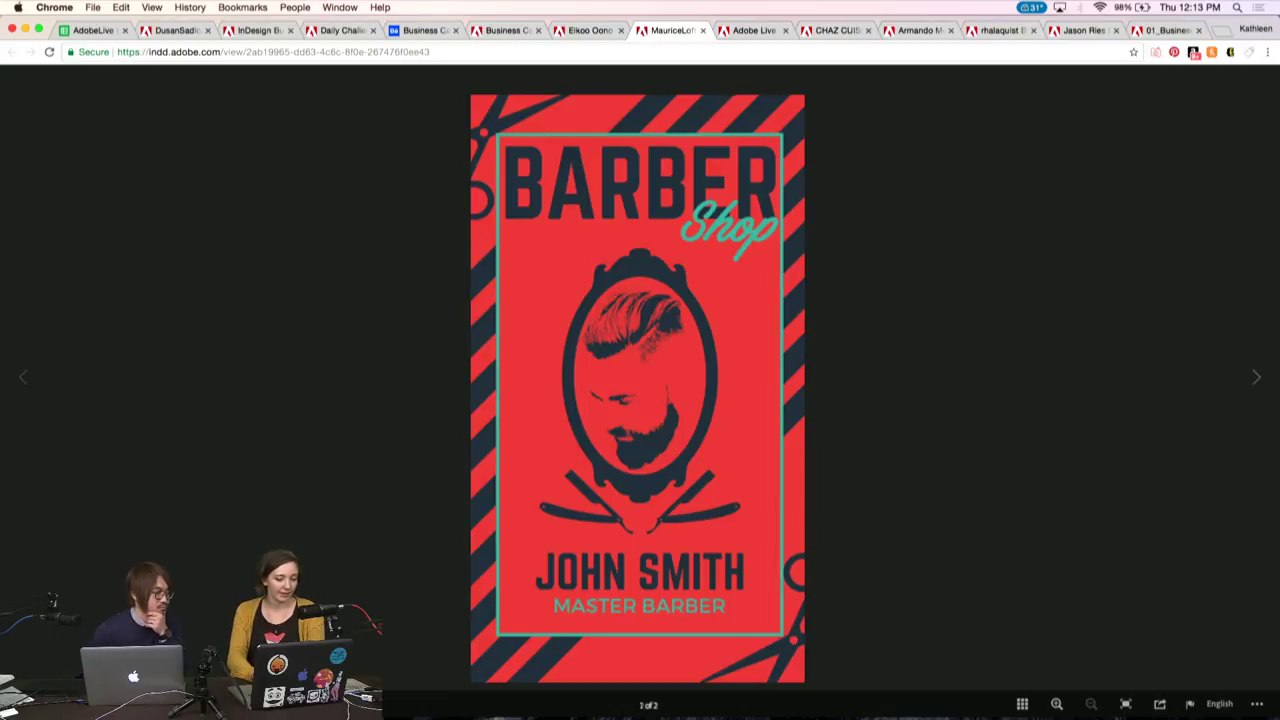
Flip the Barber Shop card between its Master Barber front and social-icon contact back, then bring up ROCKETMAN
click(1256, 379)
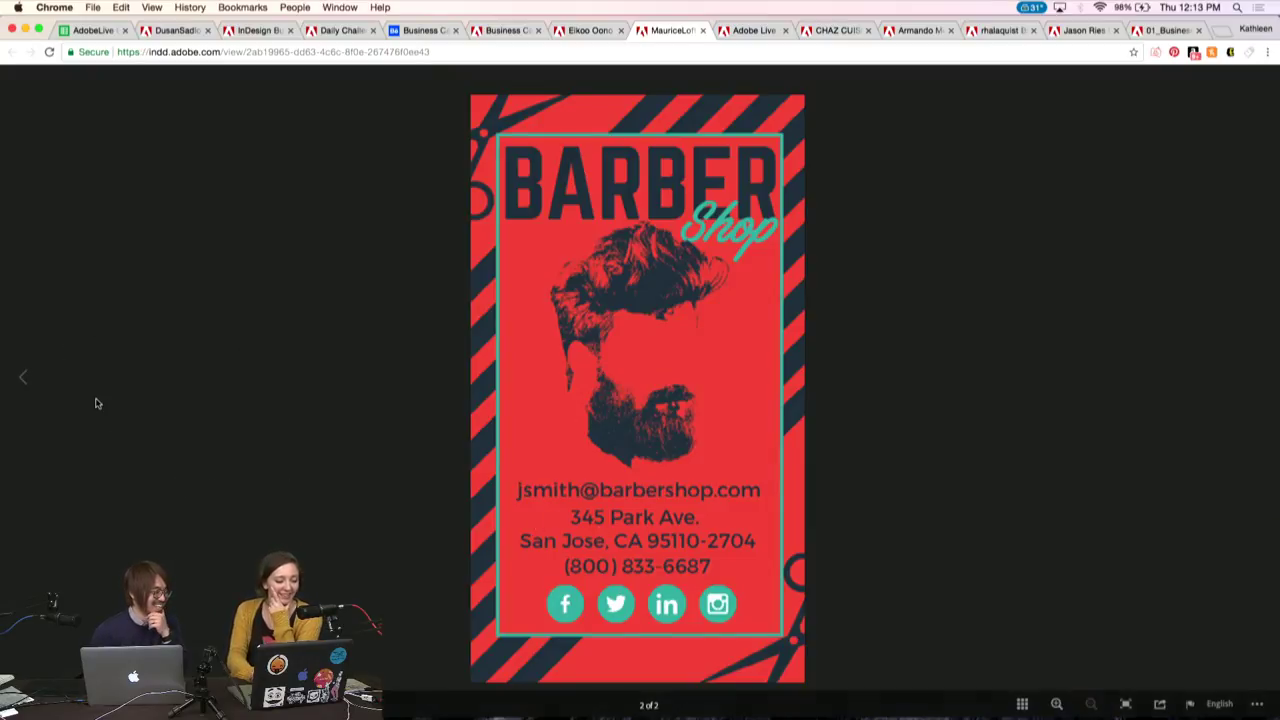
click(23, 379)
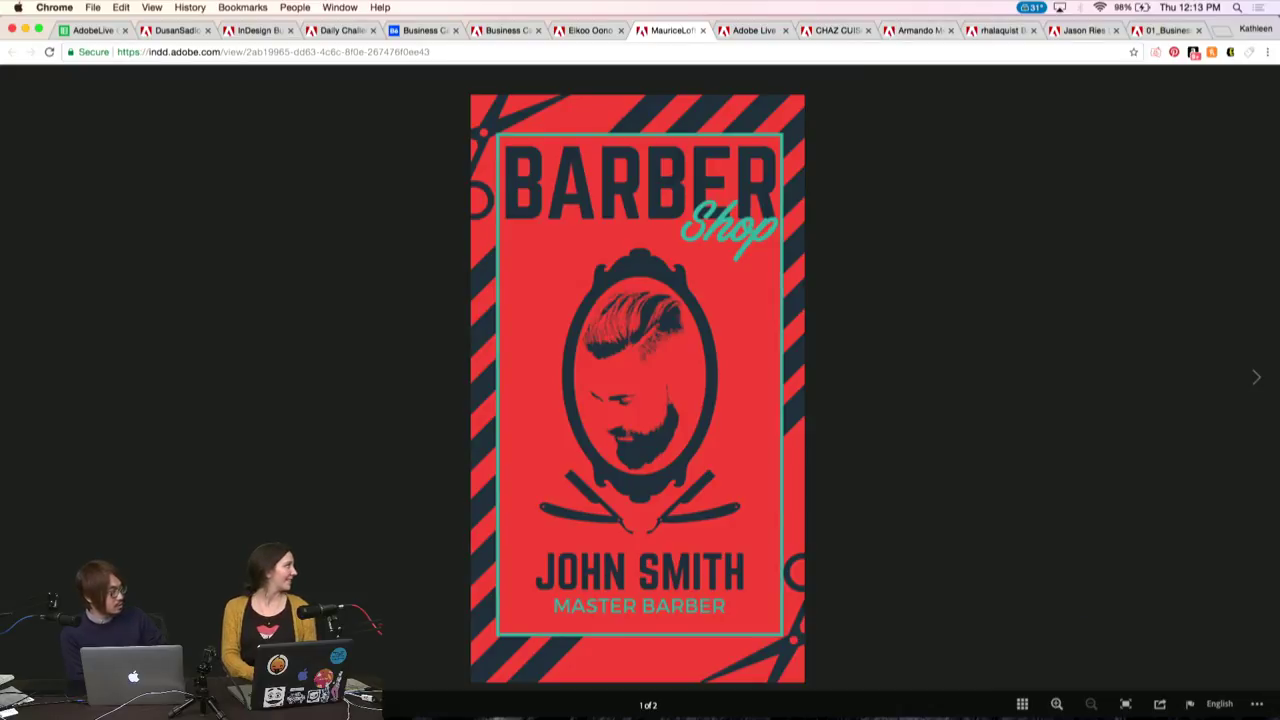
click(1257, 378)
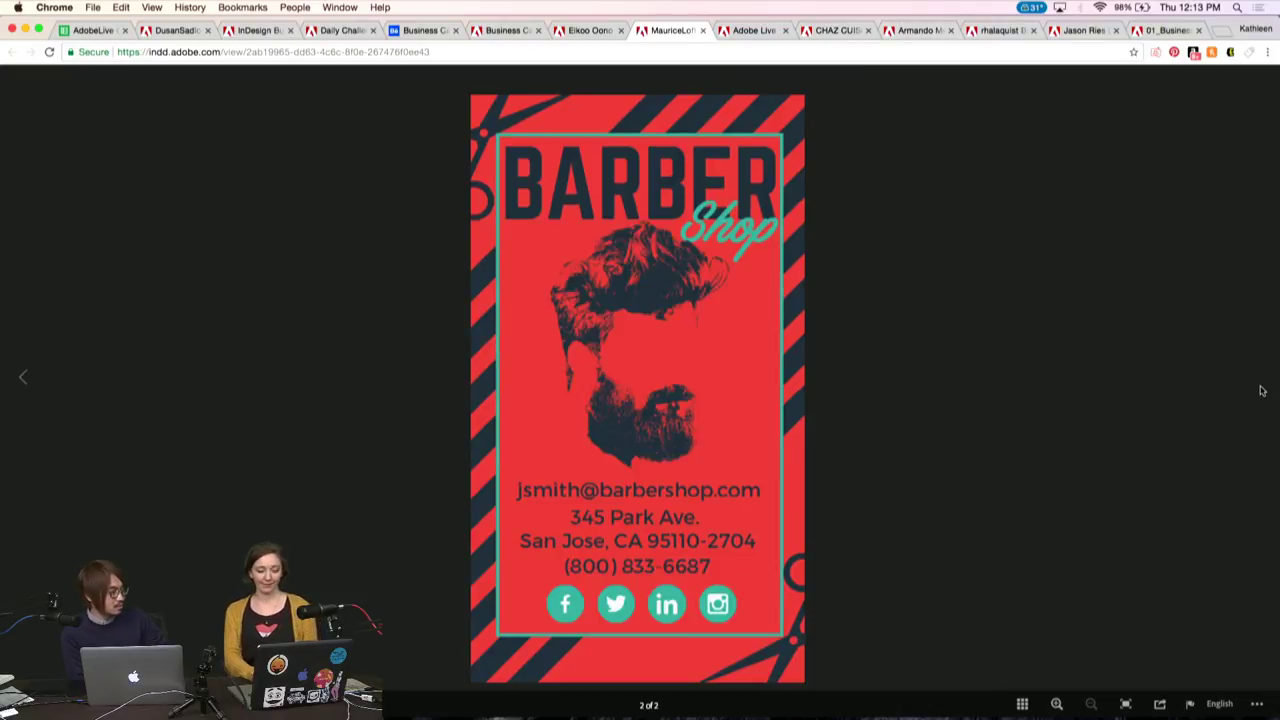
click(27, 378)
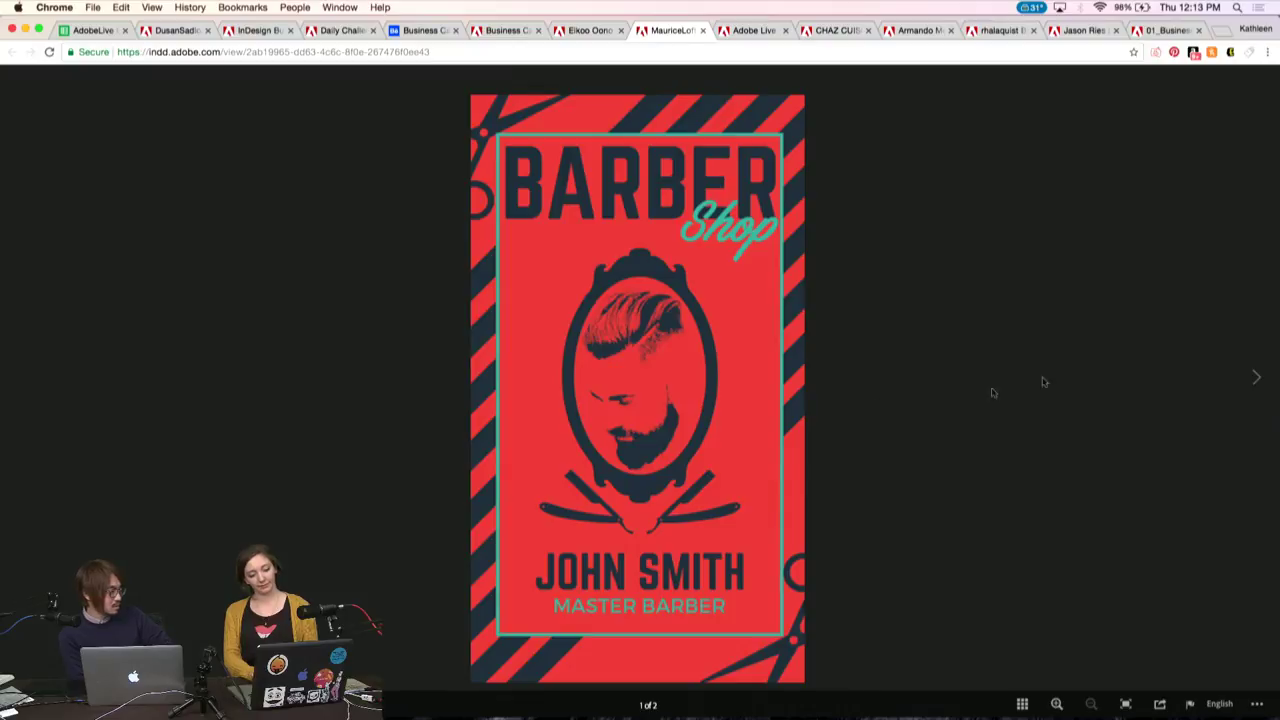
click(1256, 378)
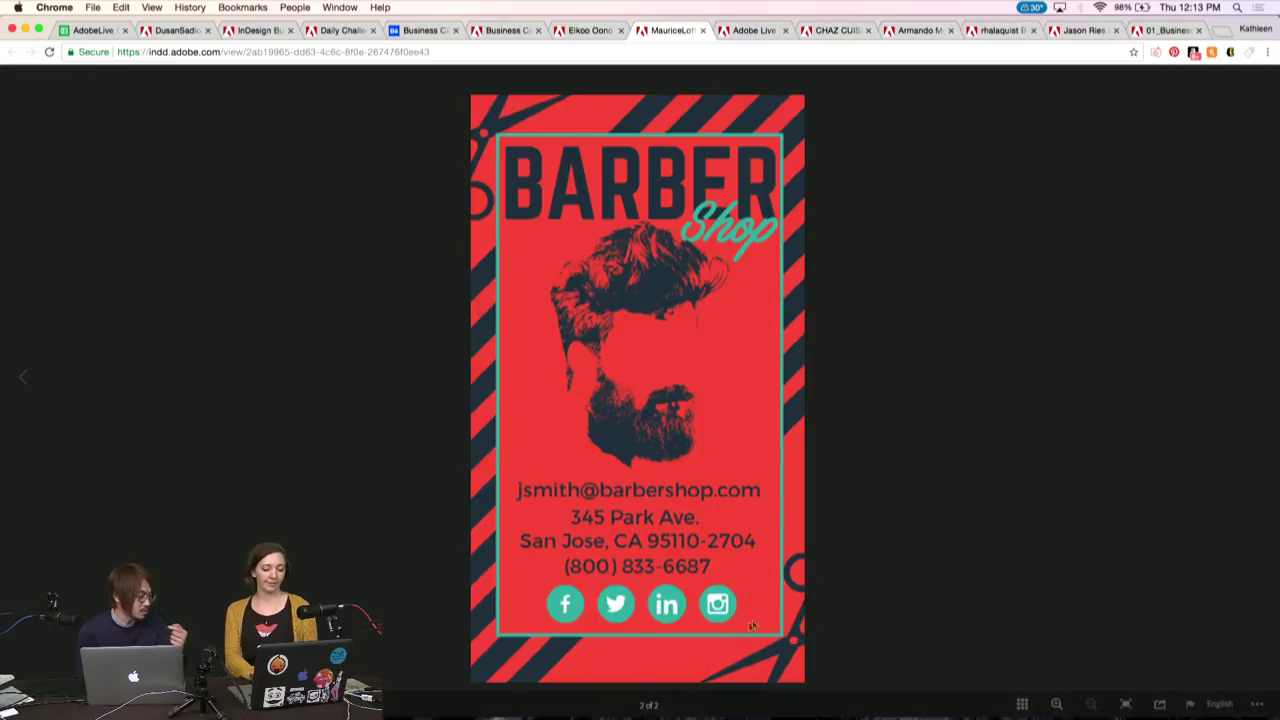
mouse_move(22, 378)
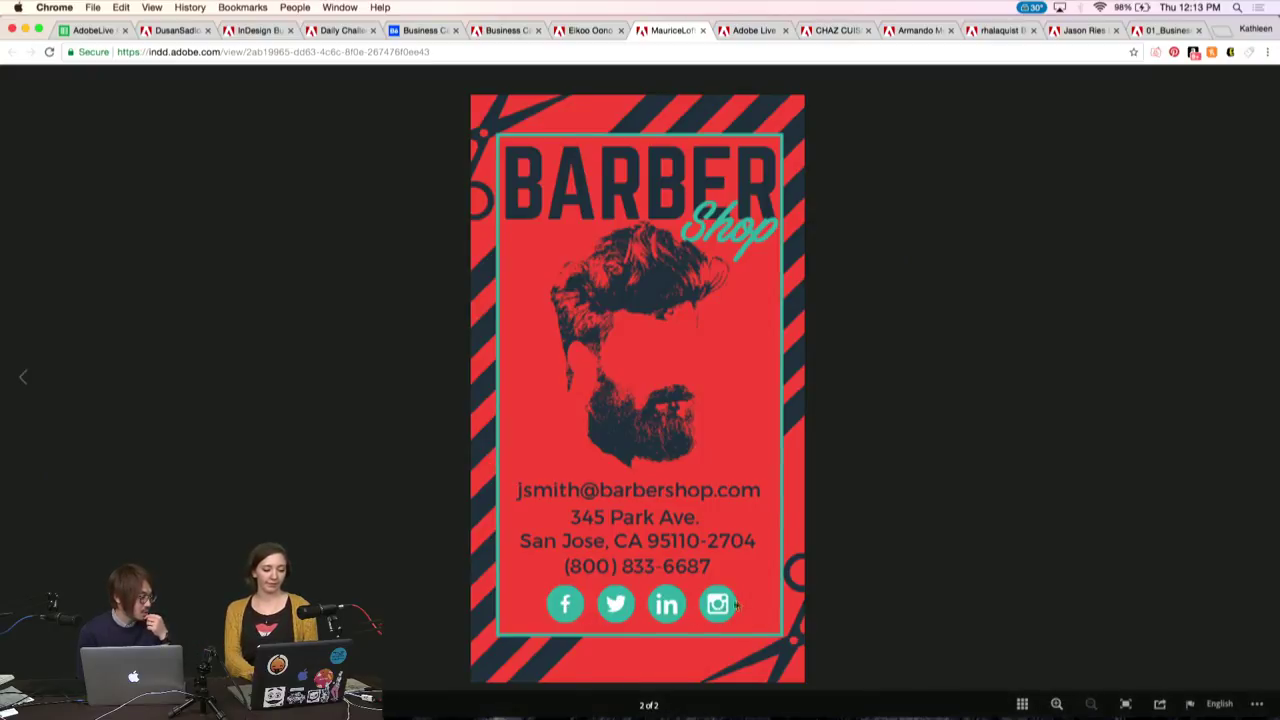
click(19, 386)
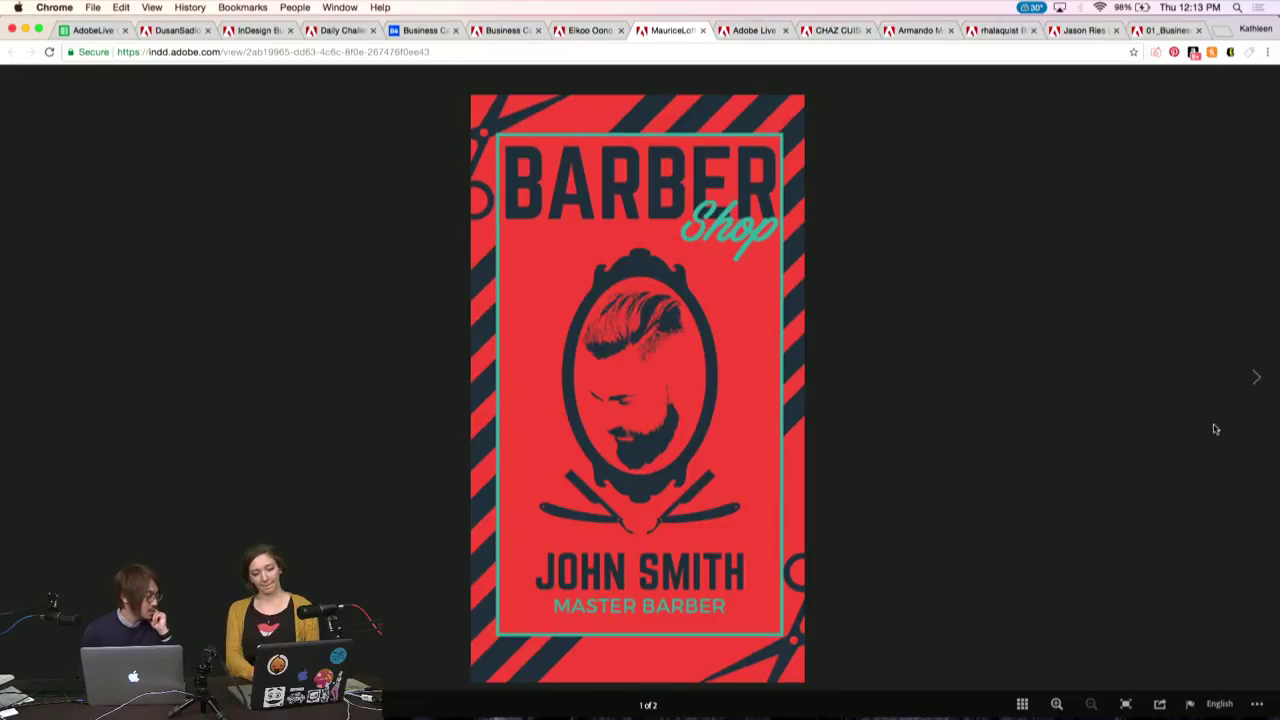
click(1254, 383)
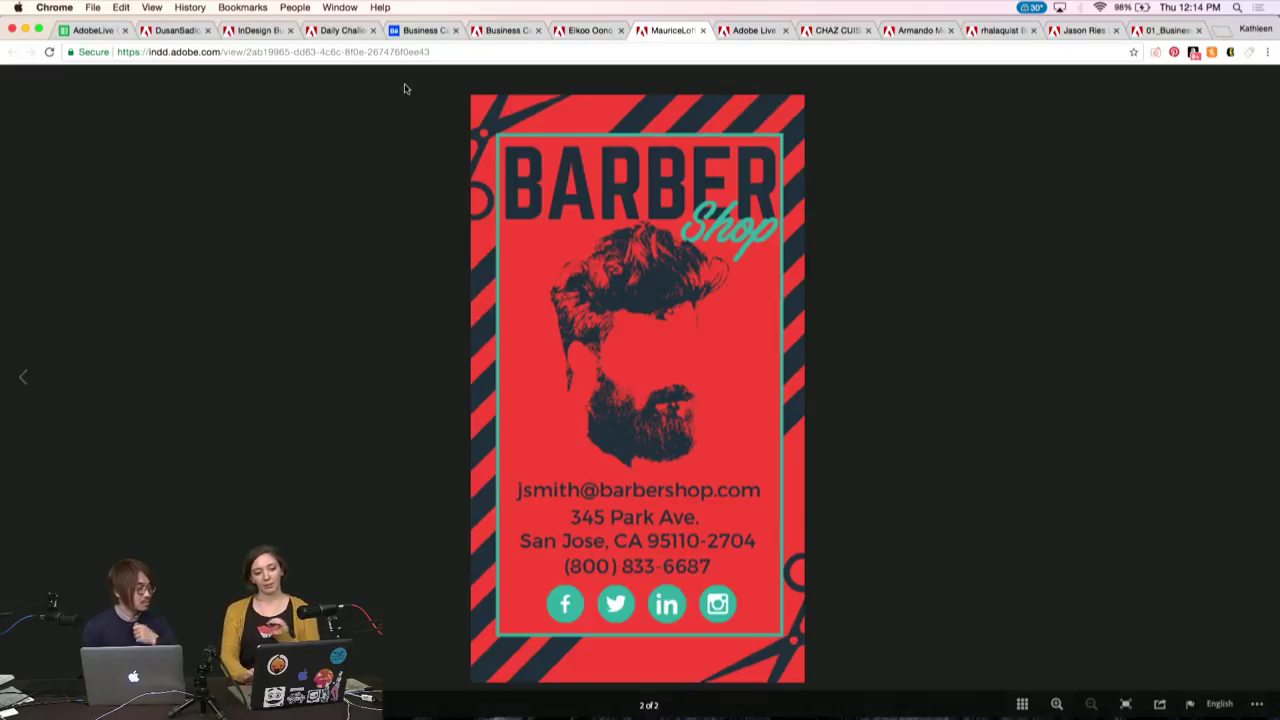
click(740, 30)
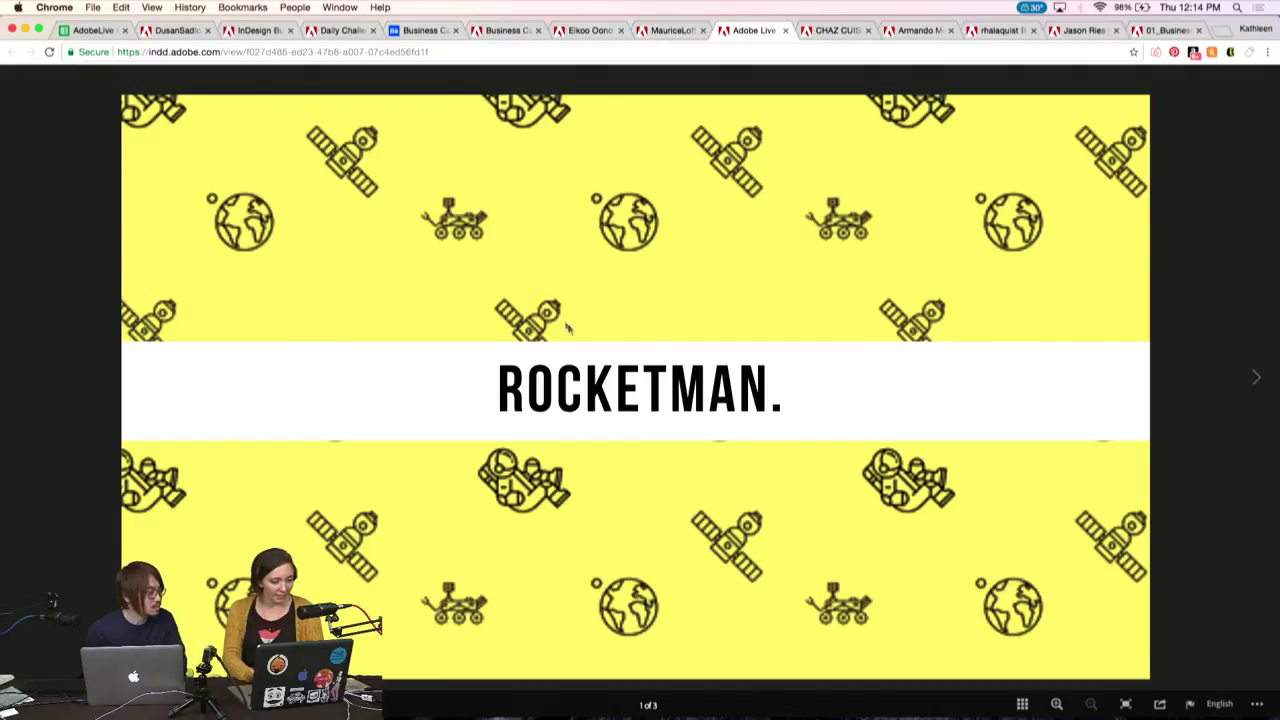
Page through all three ROCKETMAN pages, astronaut card and Christmas message, back to page 1
click(1257, 380)
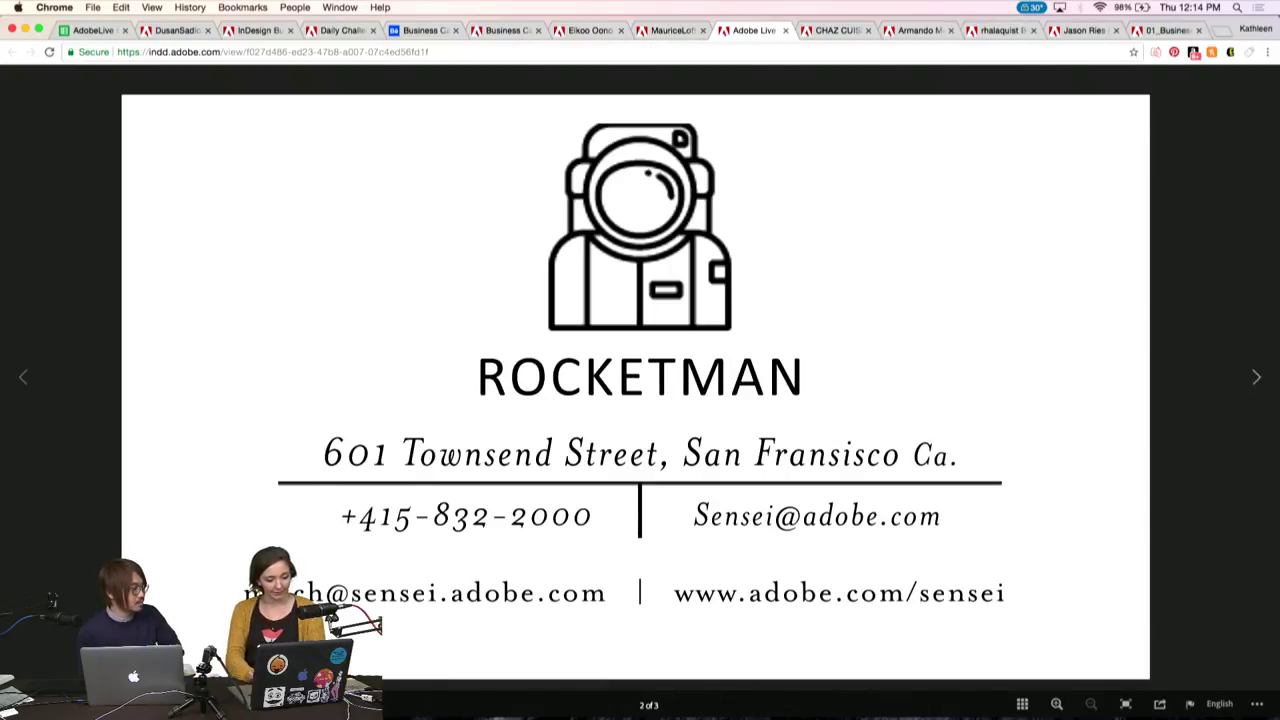
click(1257, 379)
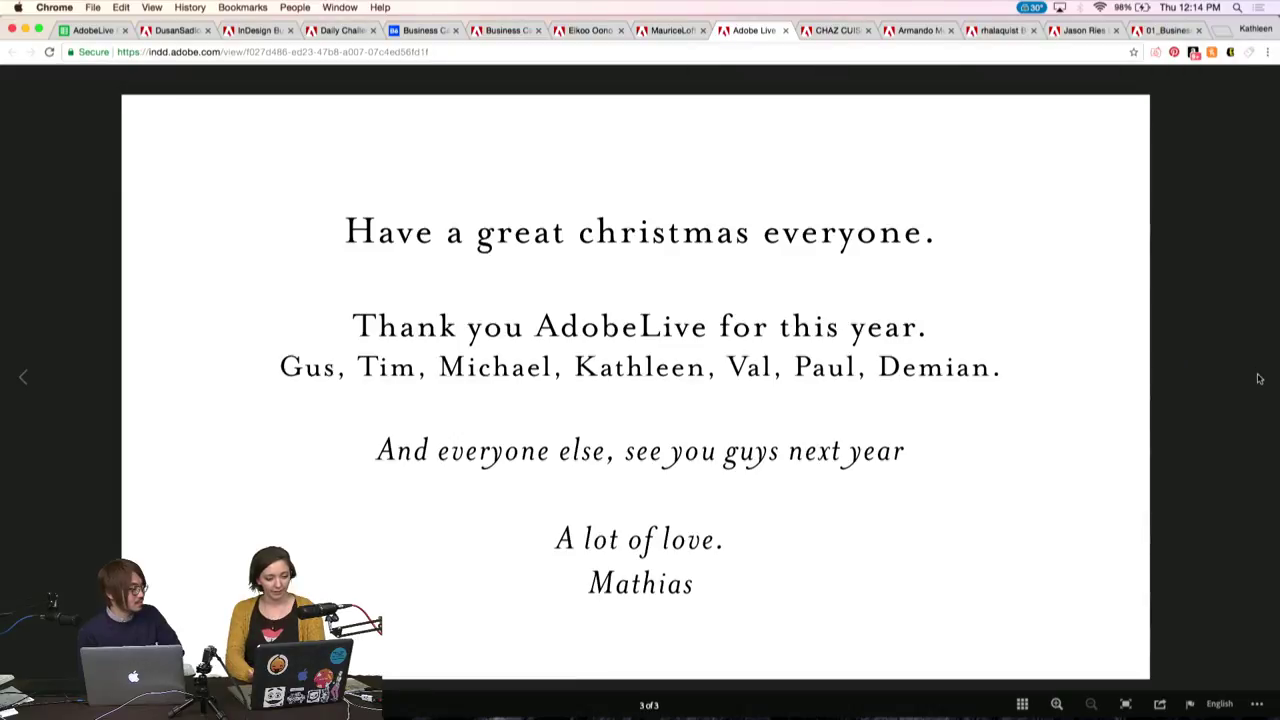
click(20, 381)
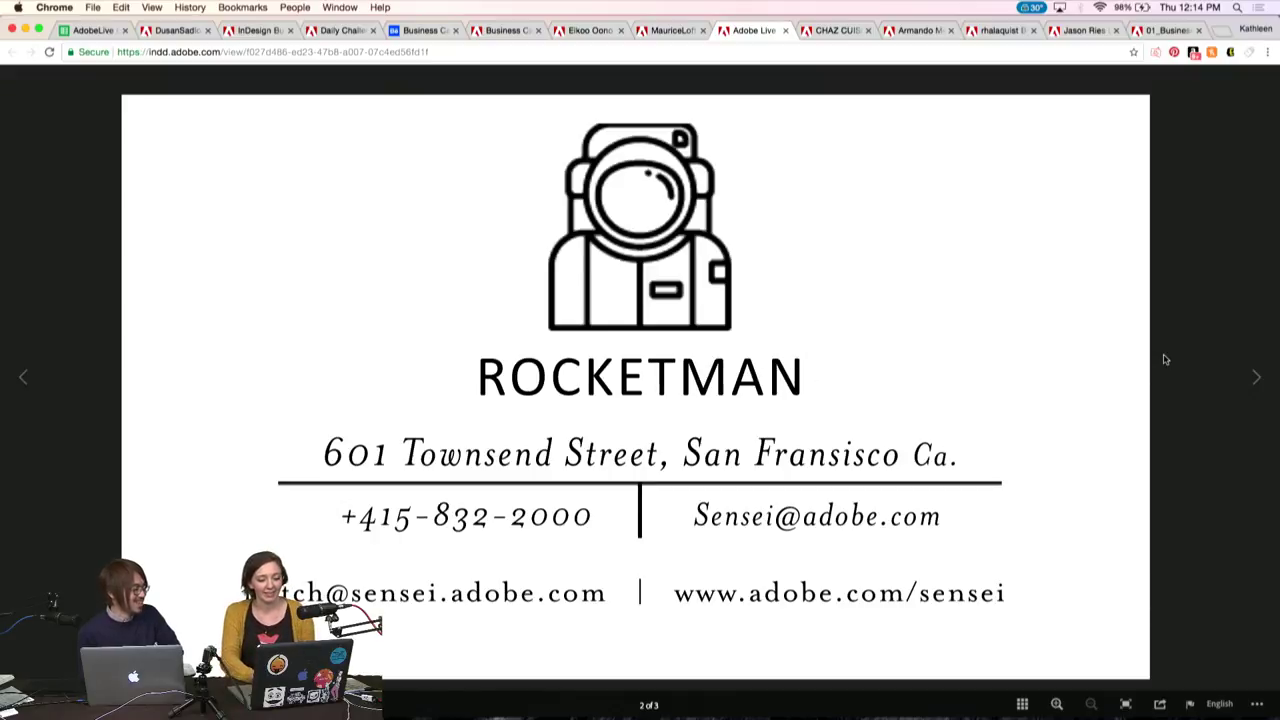
click(1256, 382)
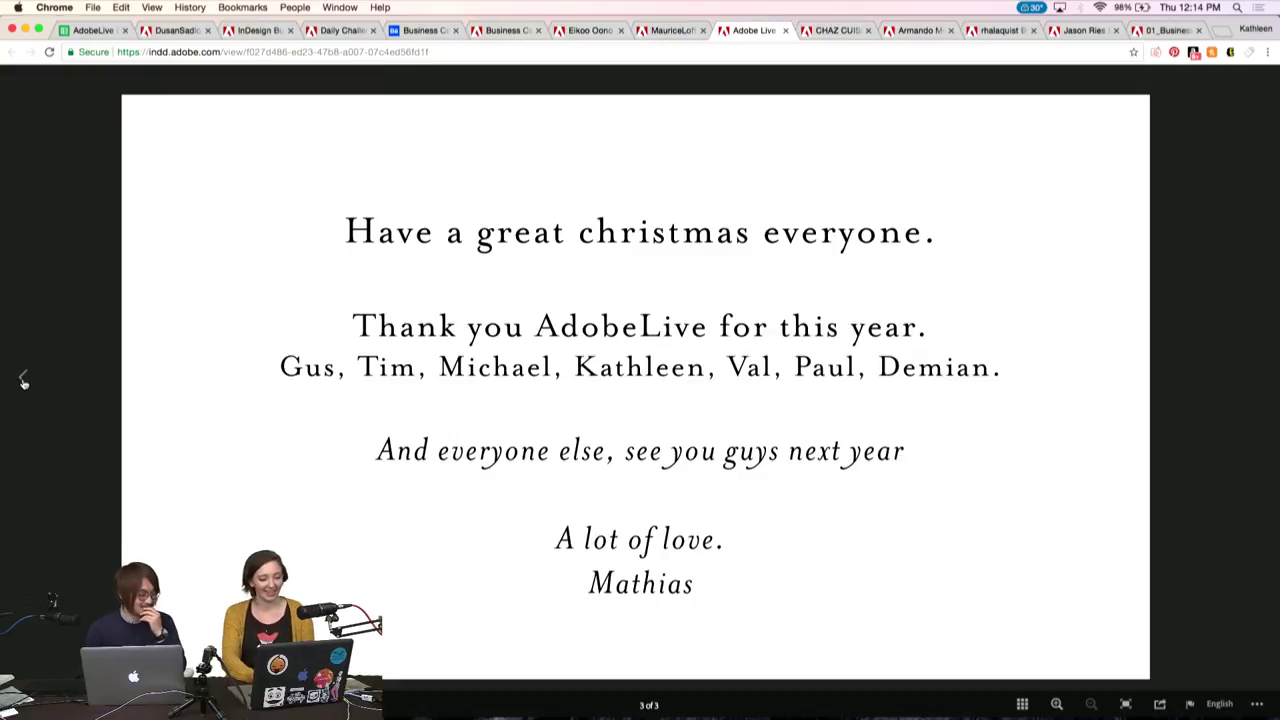
click(24, 381)
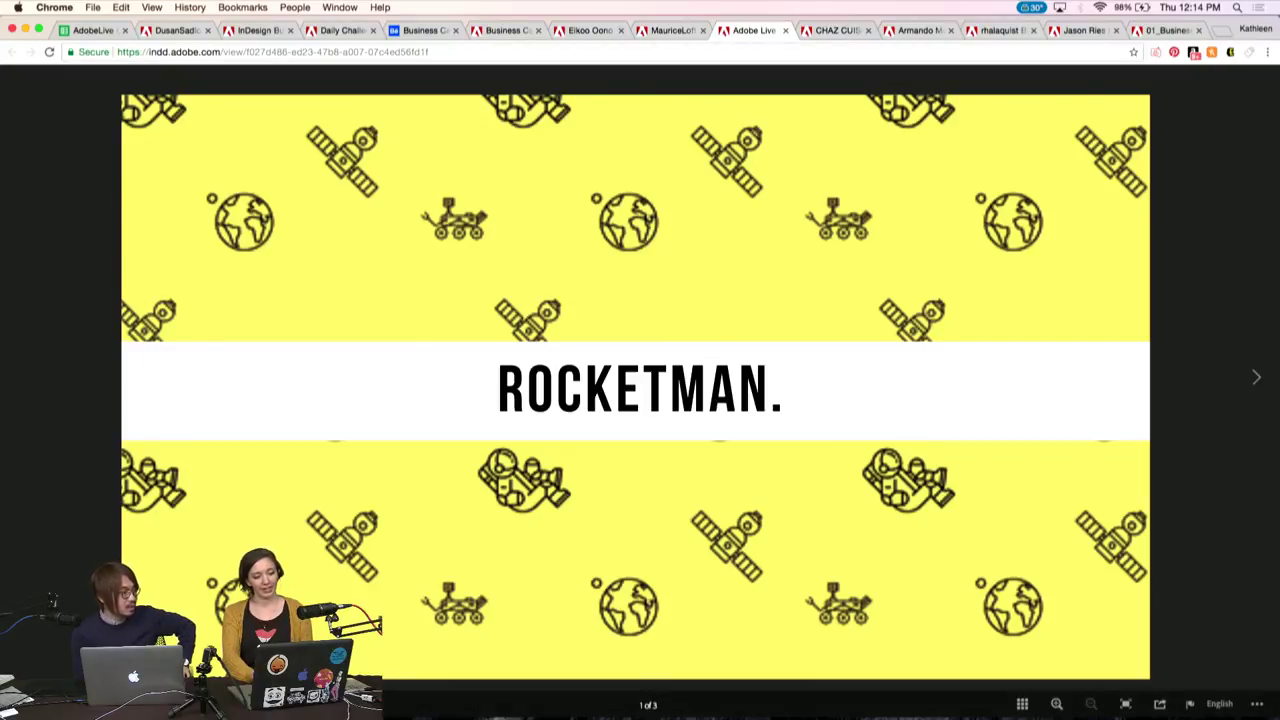
Compare the yellow pattern page with the astronaut card, then move to the next card's tab
click(1257, 381)
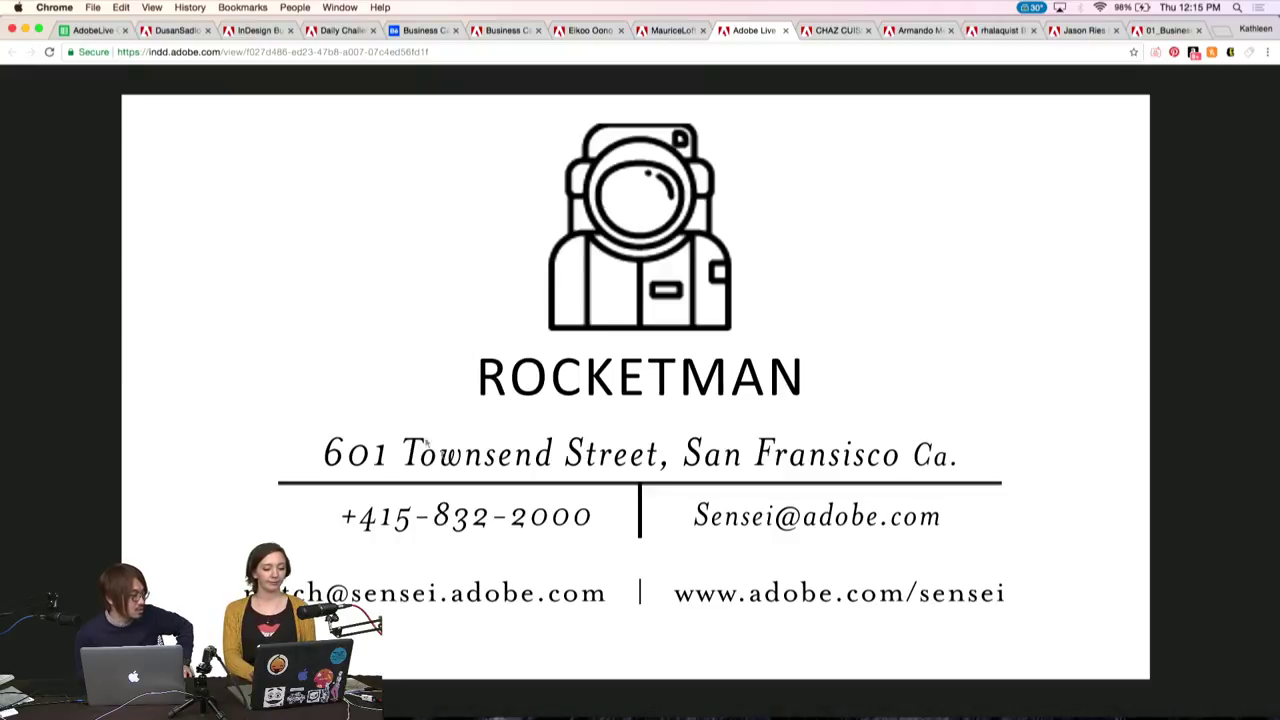
click(27, 382)
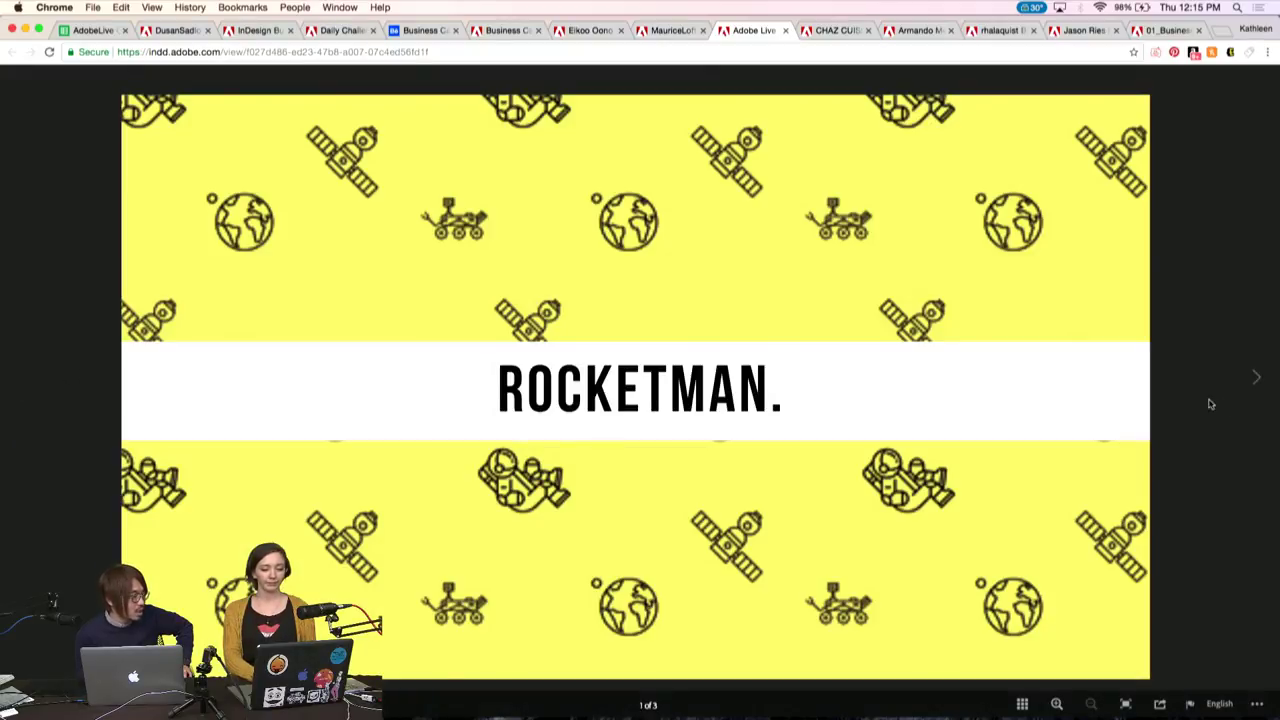
click(1256, 377)
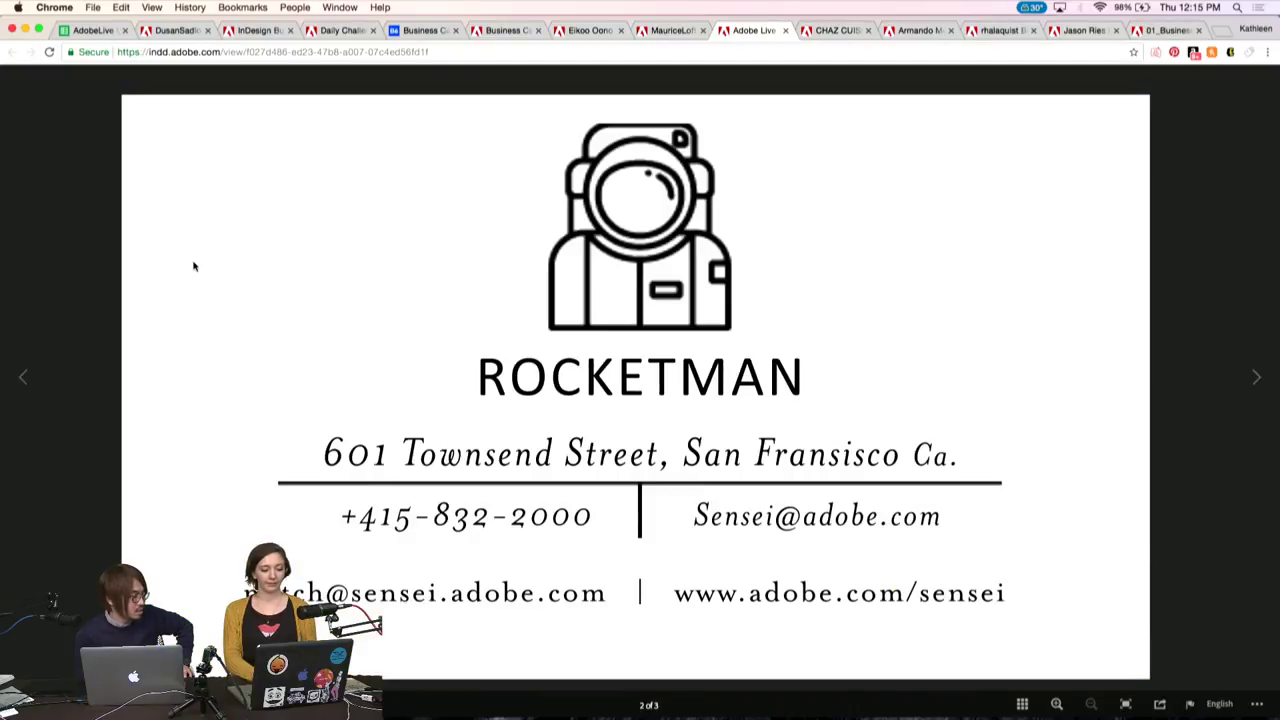
click(22, 380)
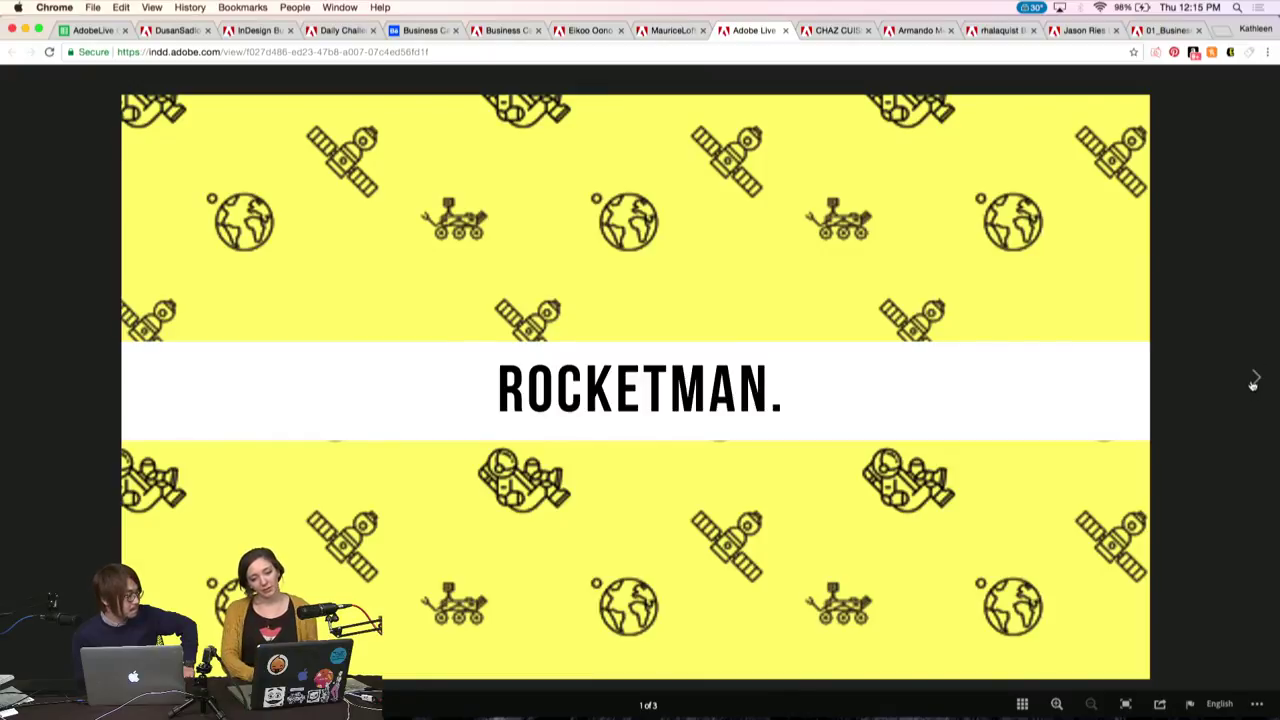
click(1254, 383)
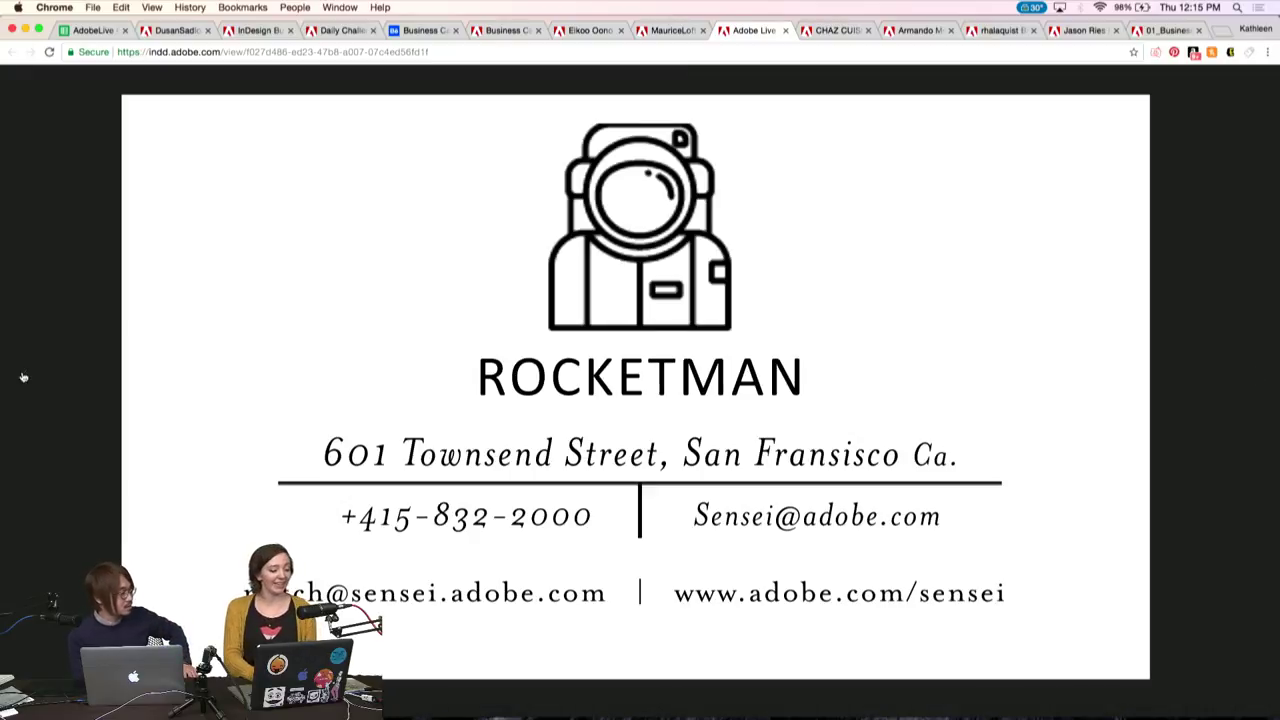
click(24, 384)
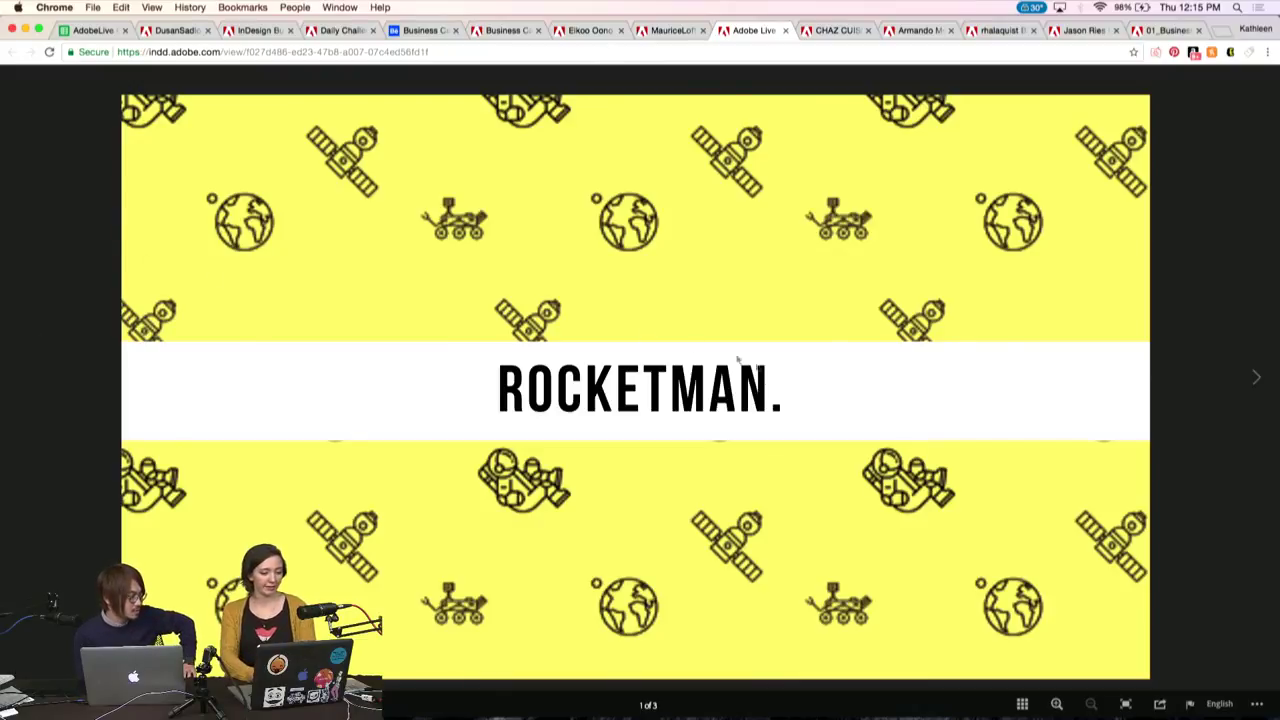
key(ctrl+Tab)
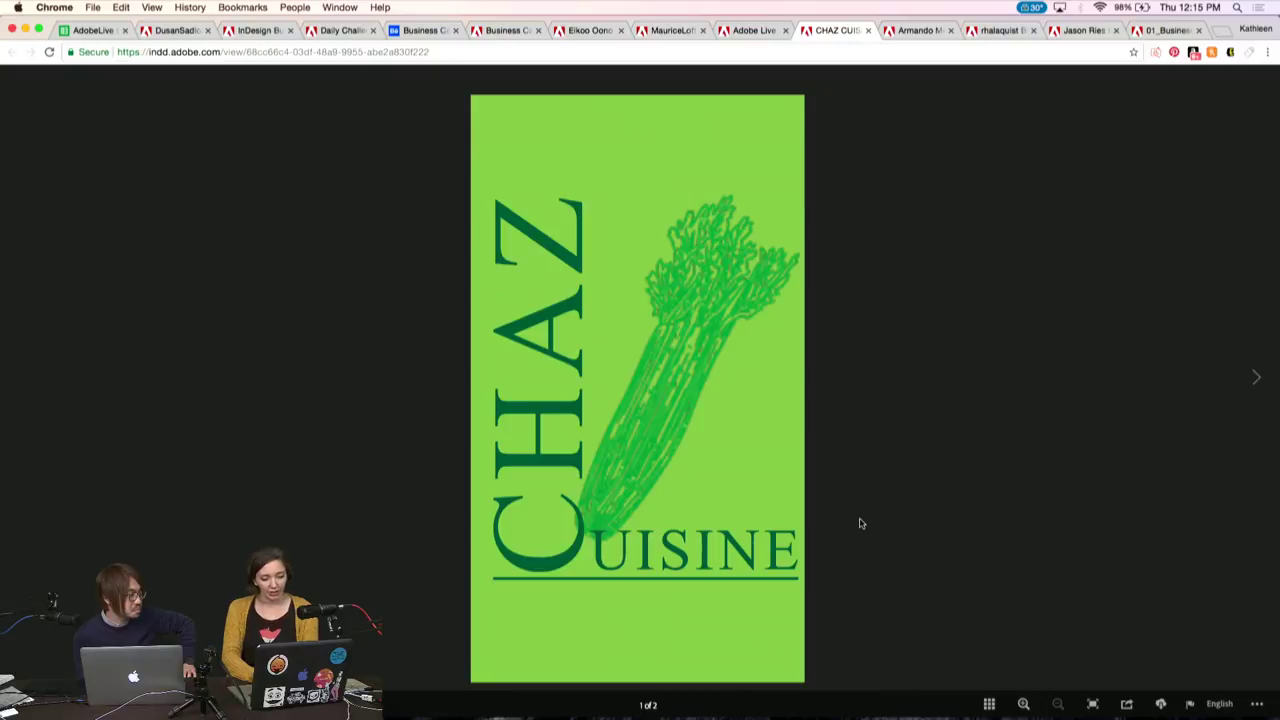
Flip the green CHAZ CUISINE card between front and contact side, then move to the Gryffindor card
click(1257, 378)
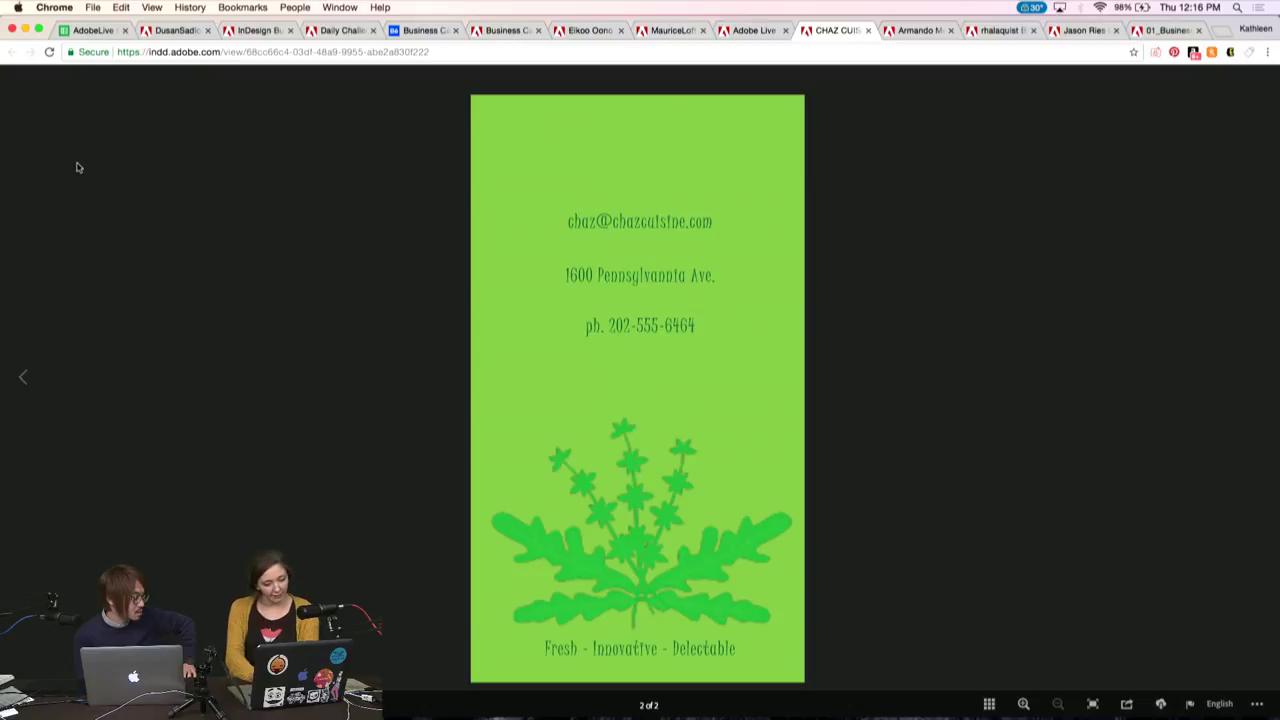
click(23, 380)
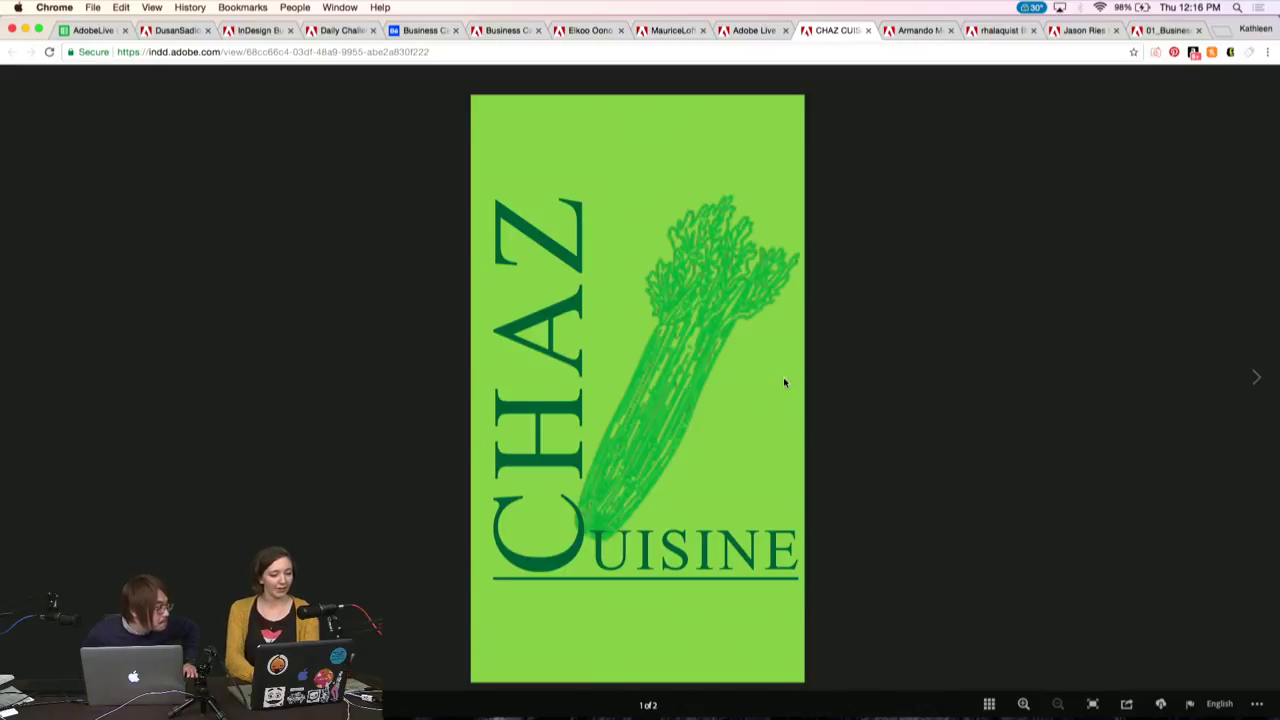
click(1259, 379)
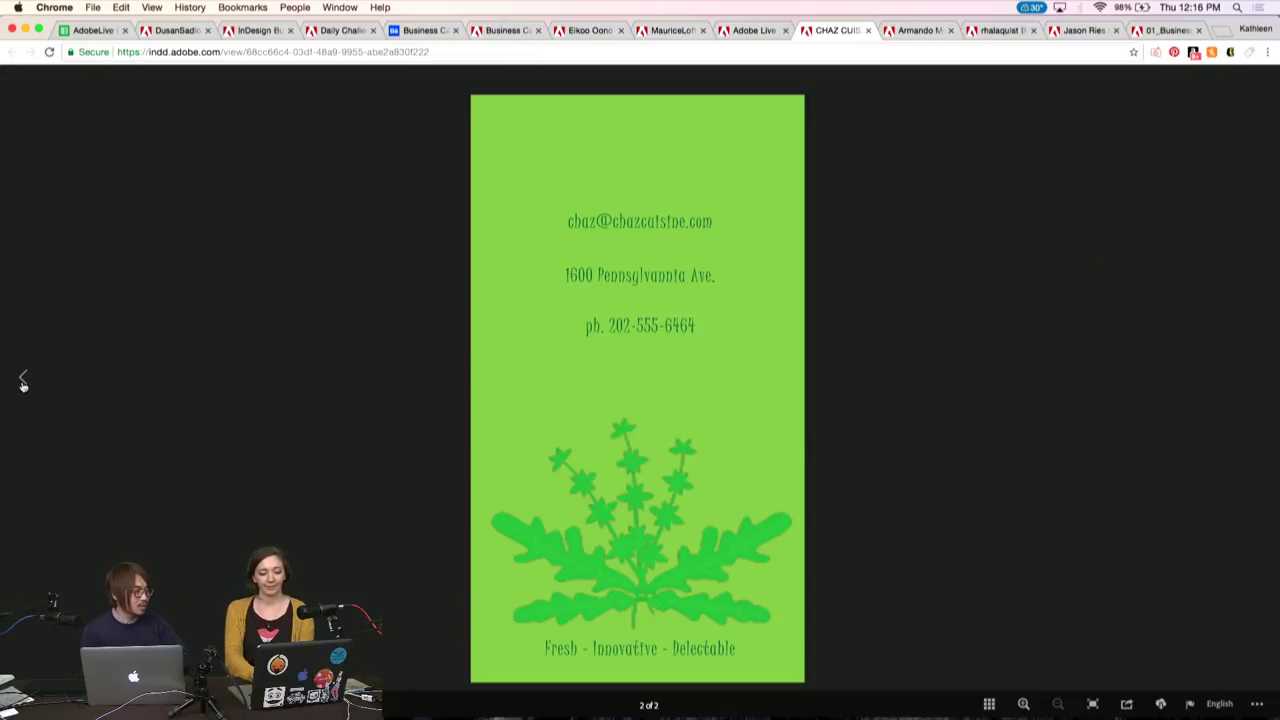
click(23, 384)
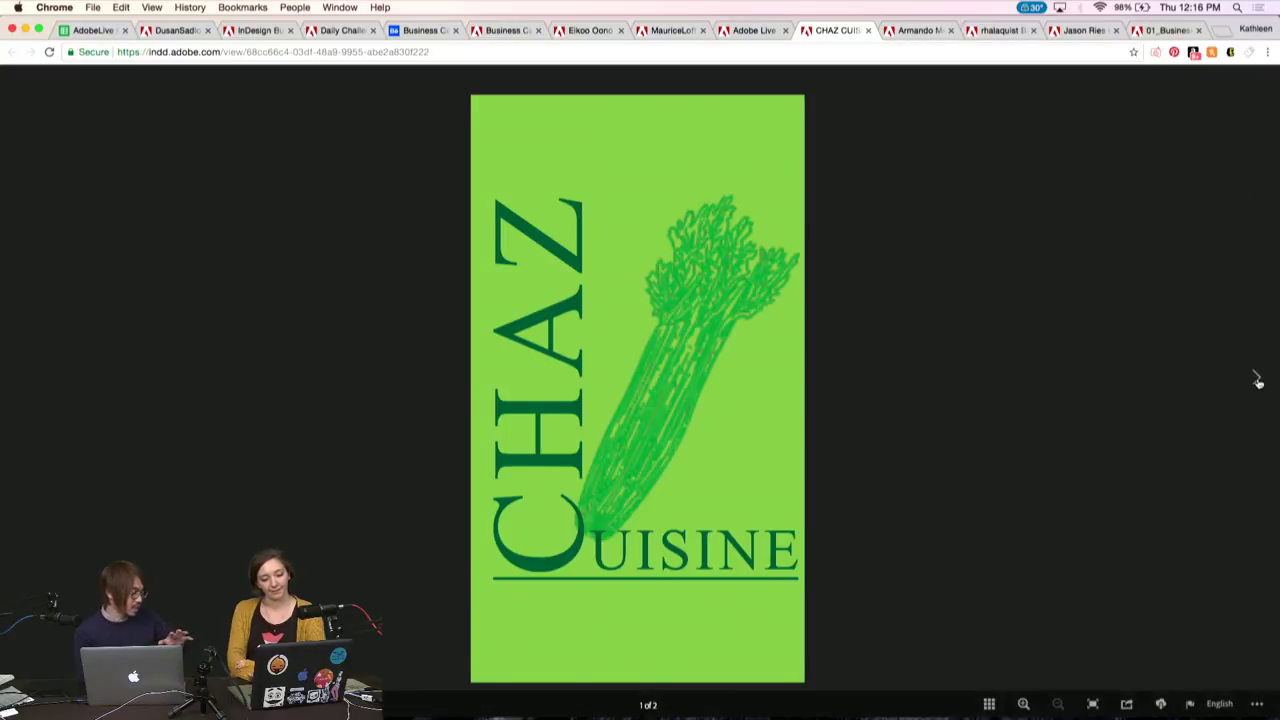
click(1256, 380)
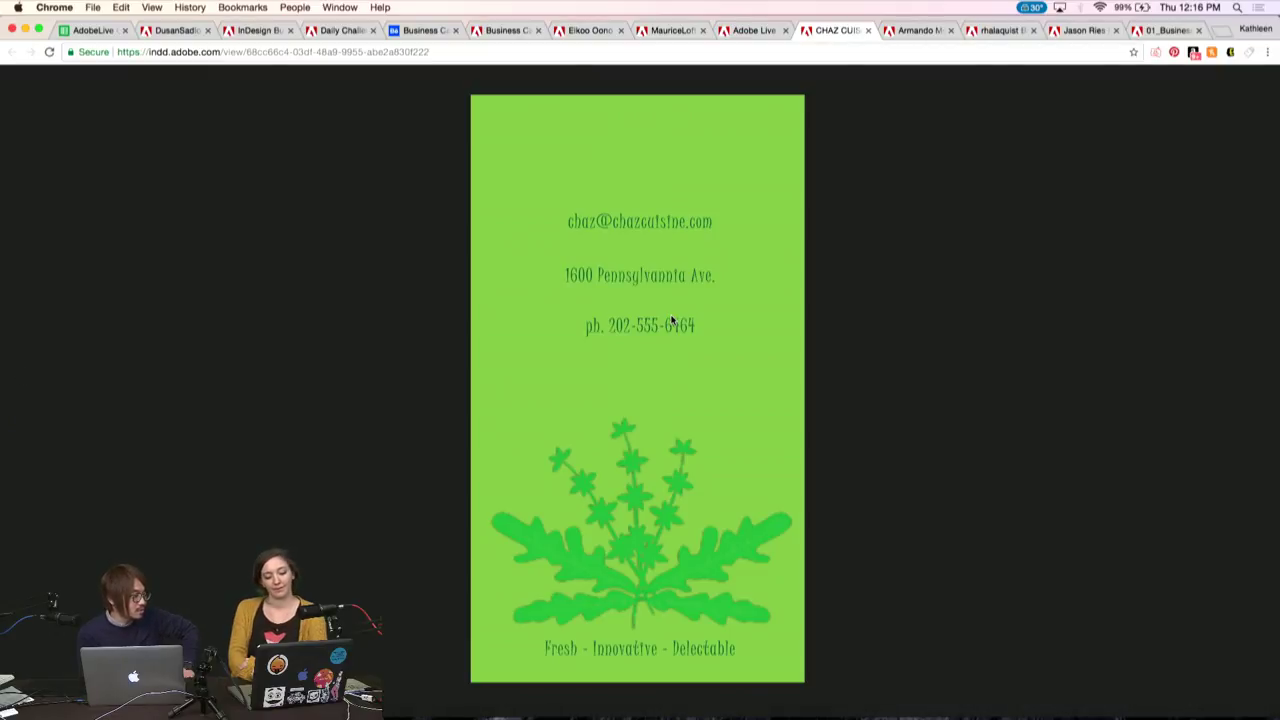
click(22, 376)
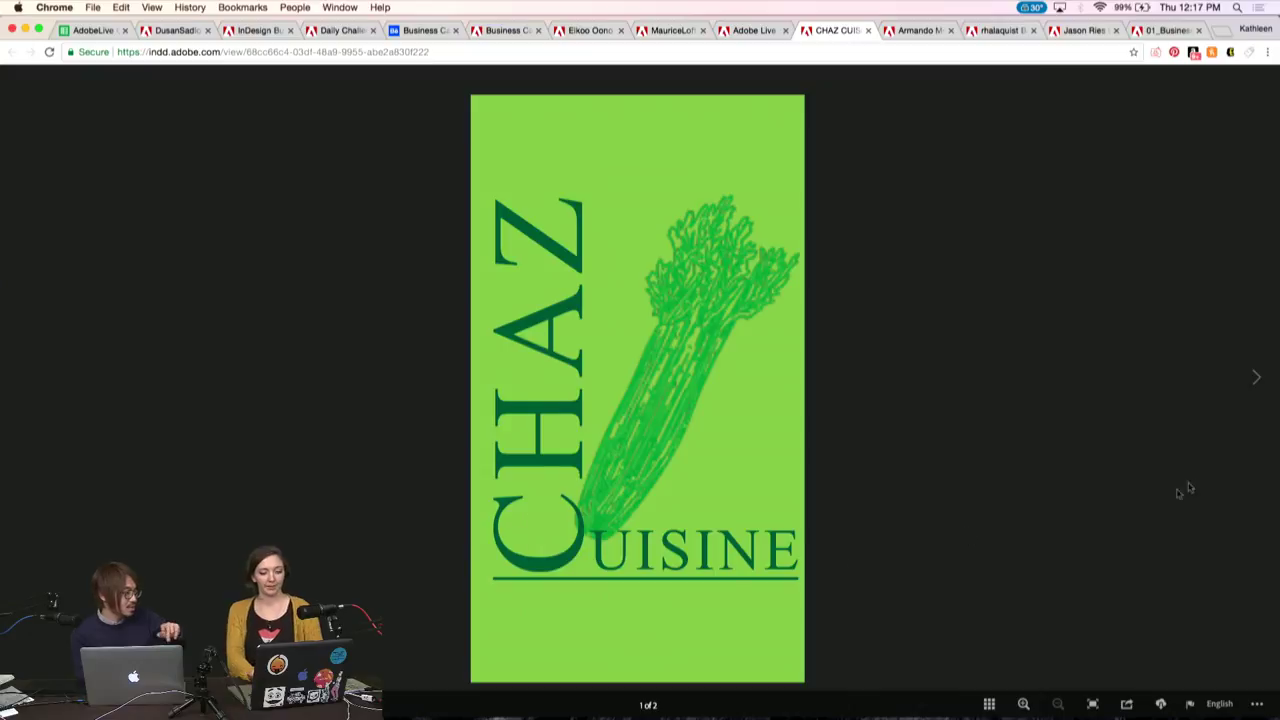
click(1257, 377)
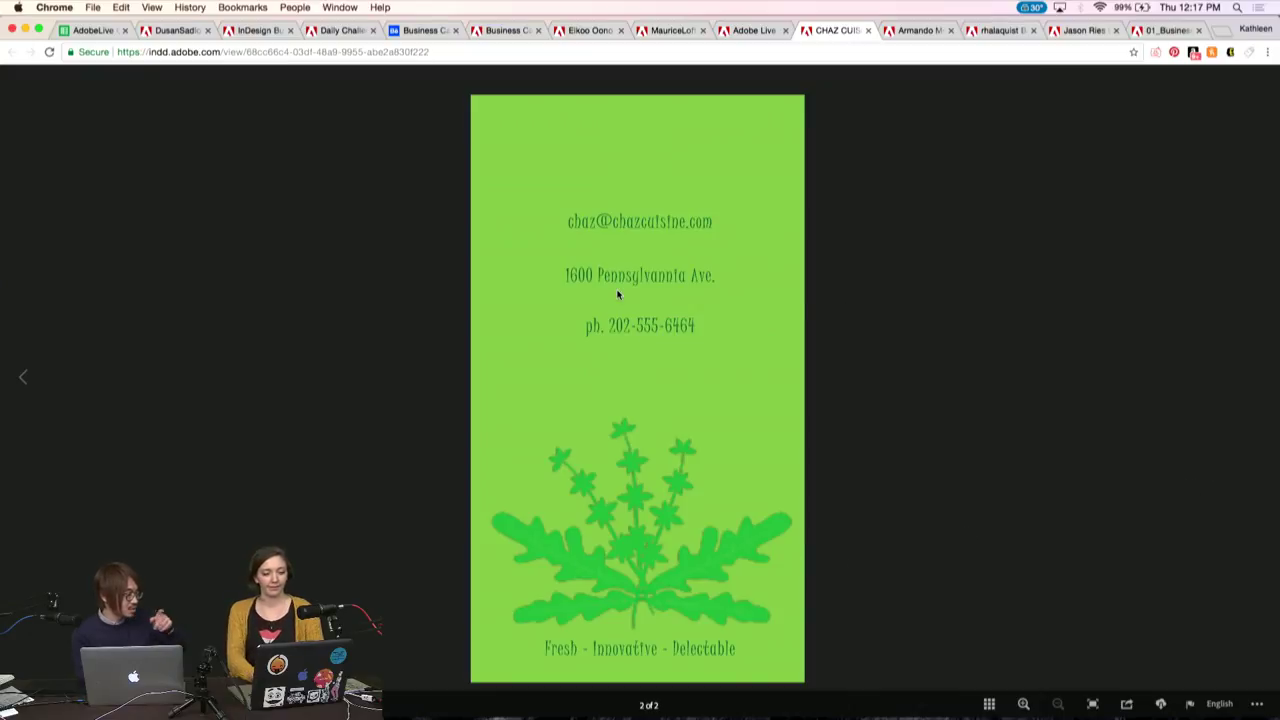
click(25, 378)
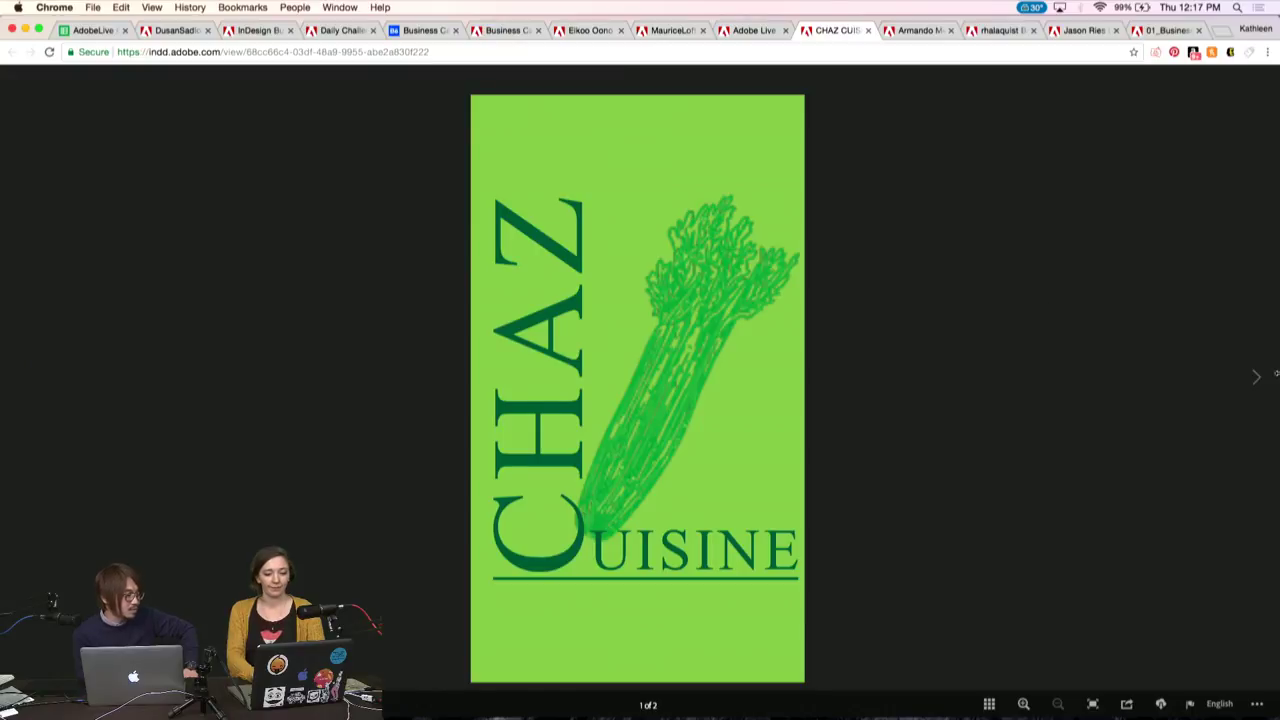
click(1253, 378)
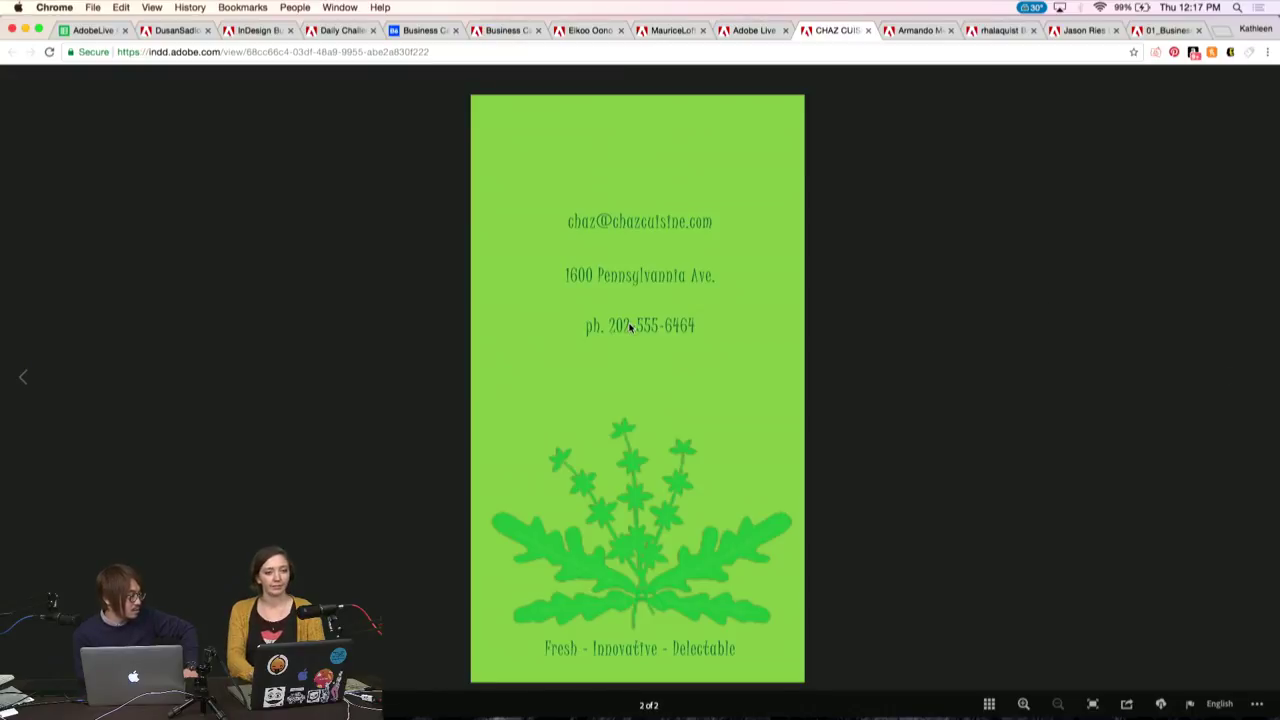
click(24, 383)
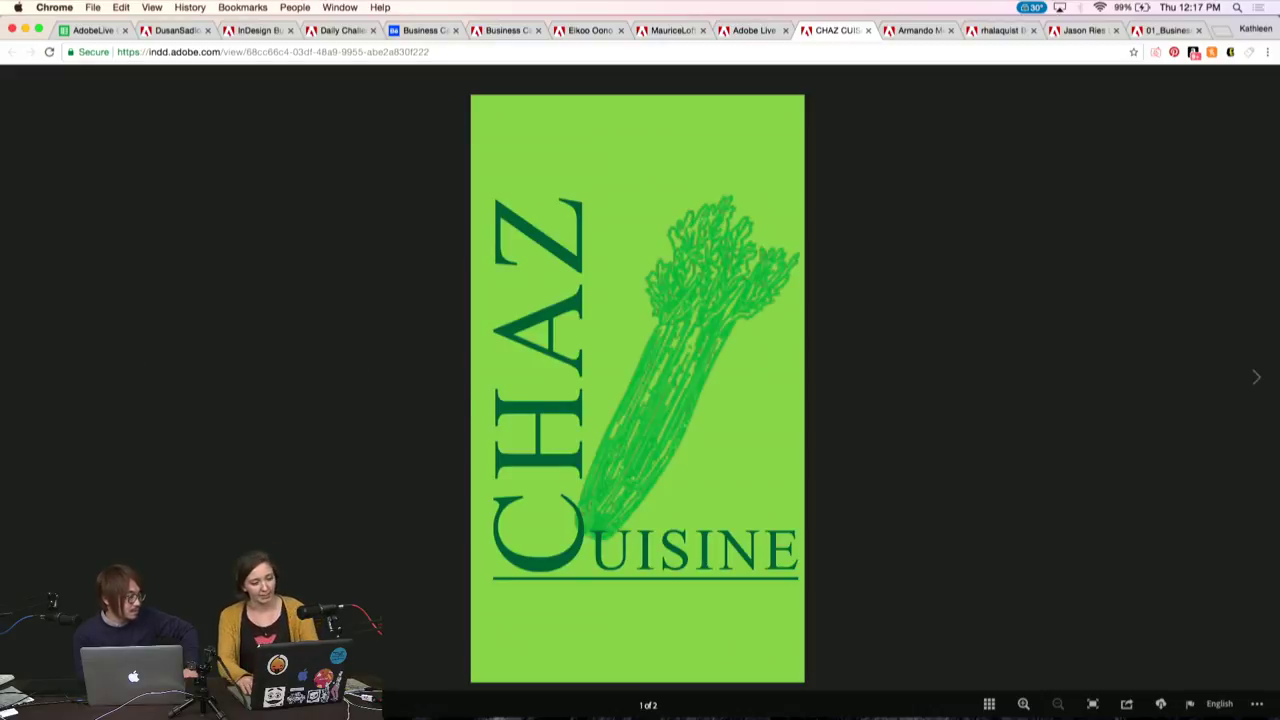
key(ctrl+Tab)
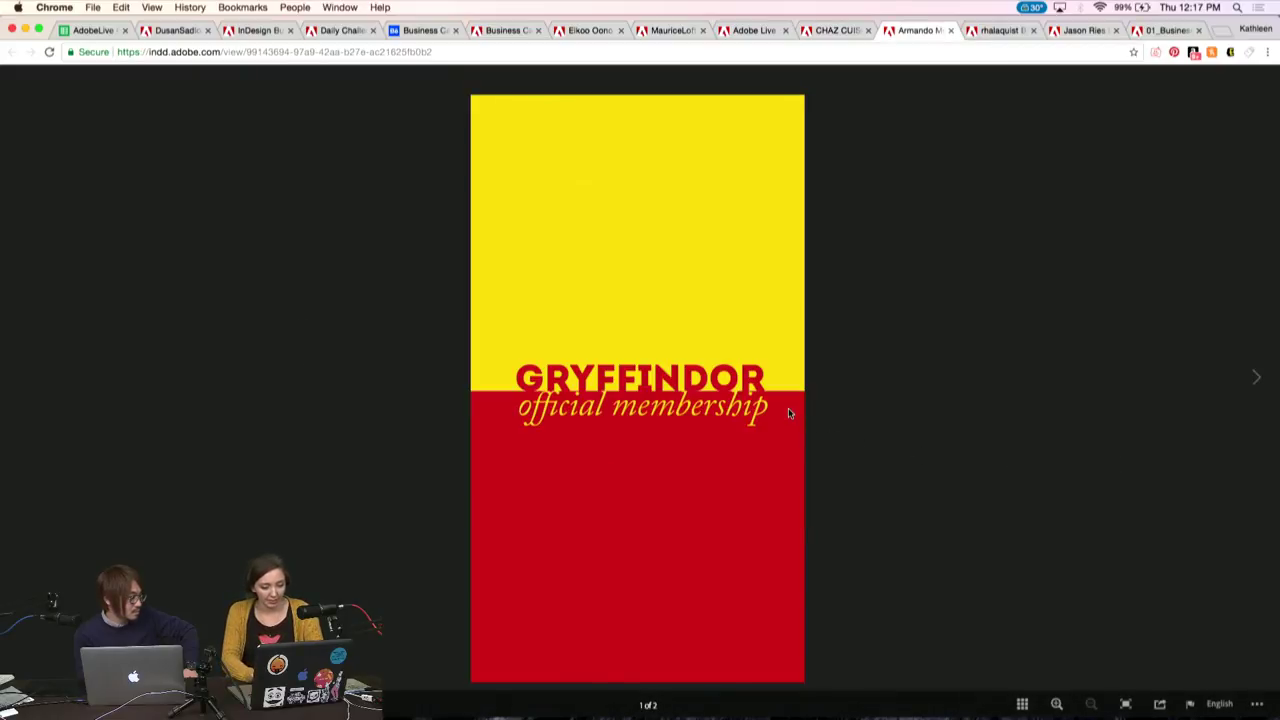
Compare the GRYFFINDOR front with the DUMBLEDORE back, then advance to the graphic artist card
click(1257, 380)
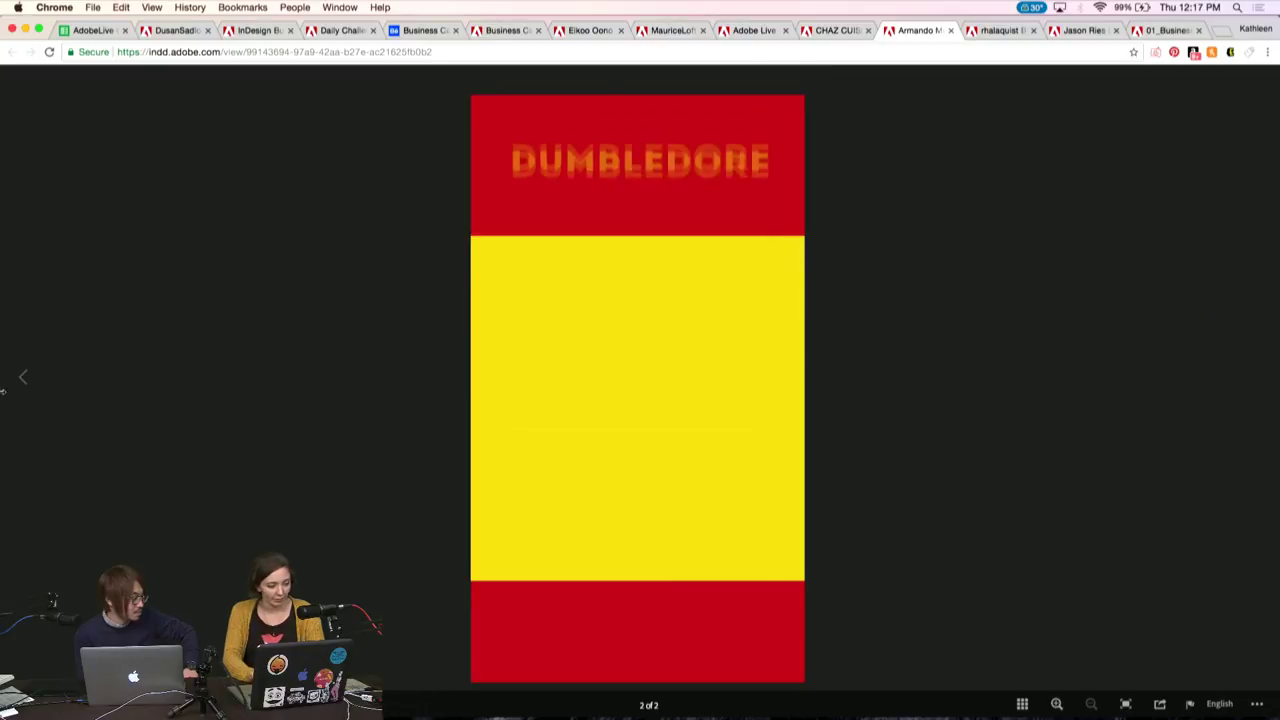
click(23, 377)
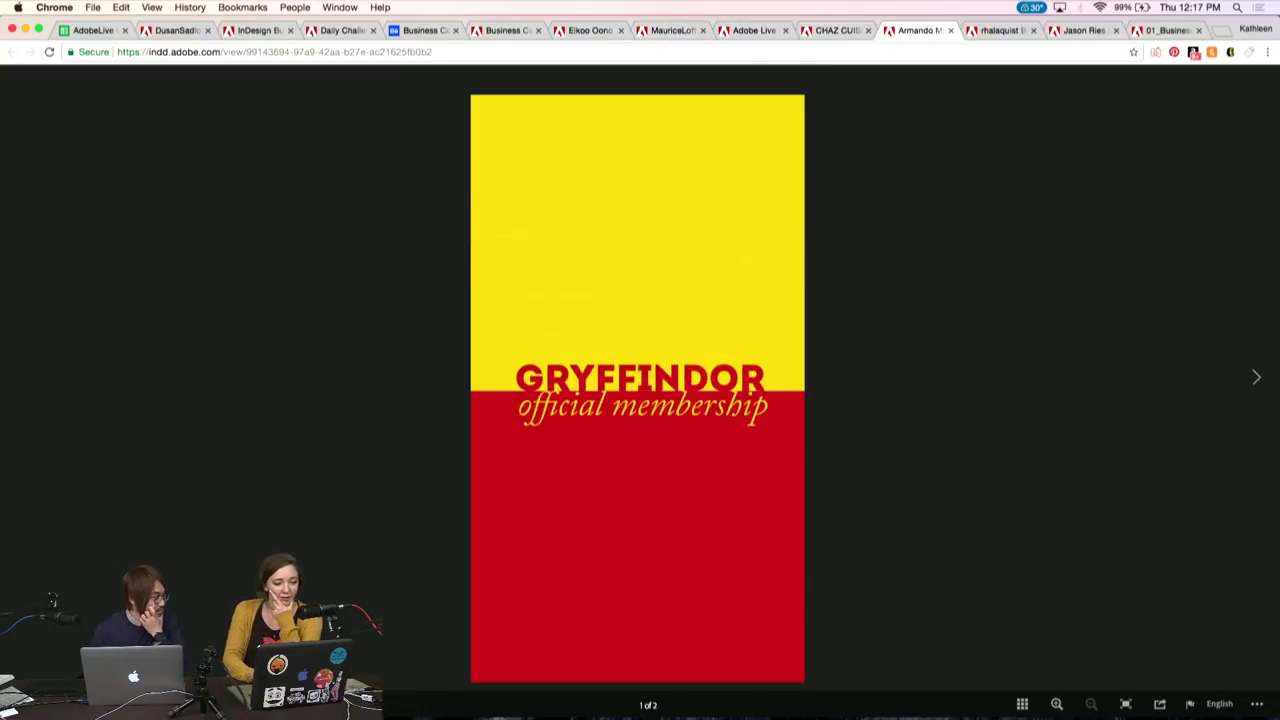
key(Right)
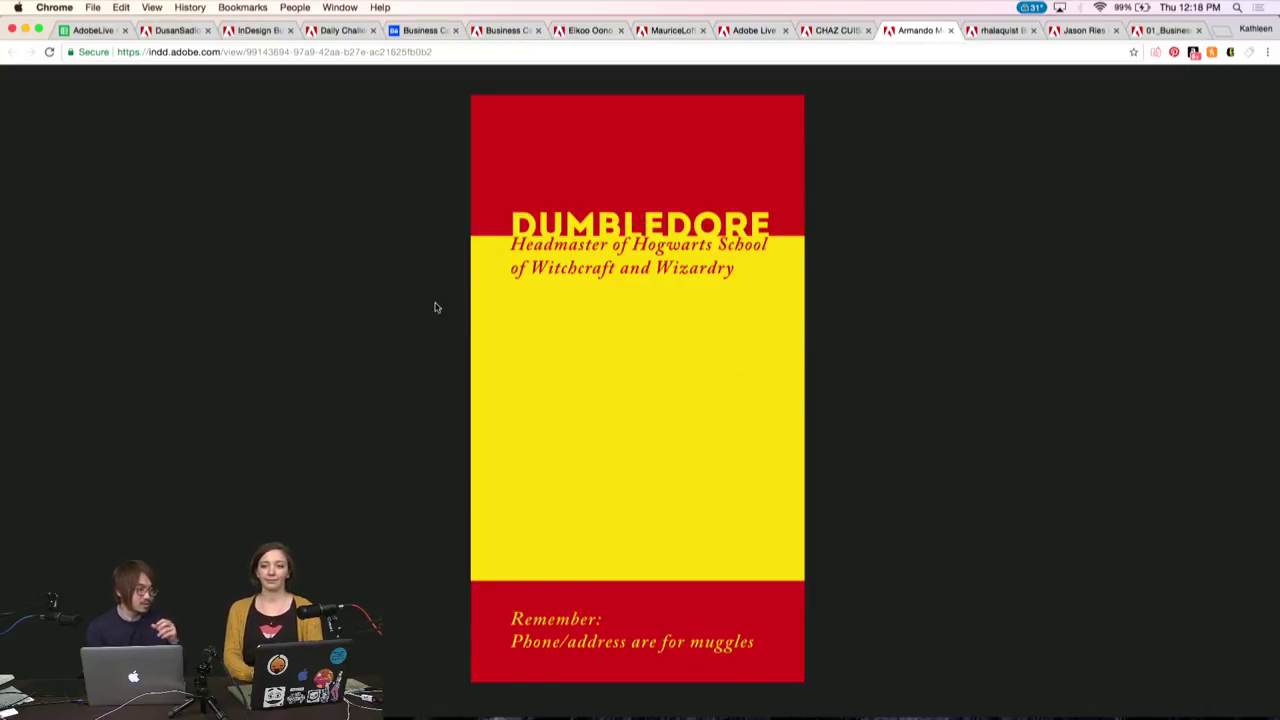
mouse_move(25, 380)
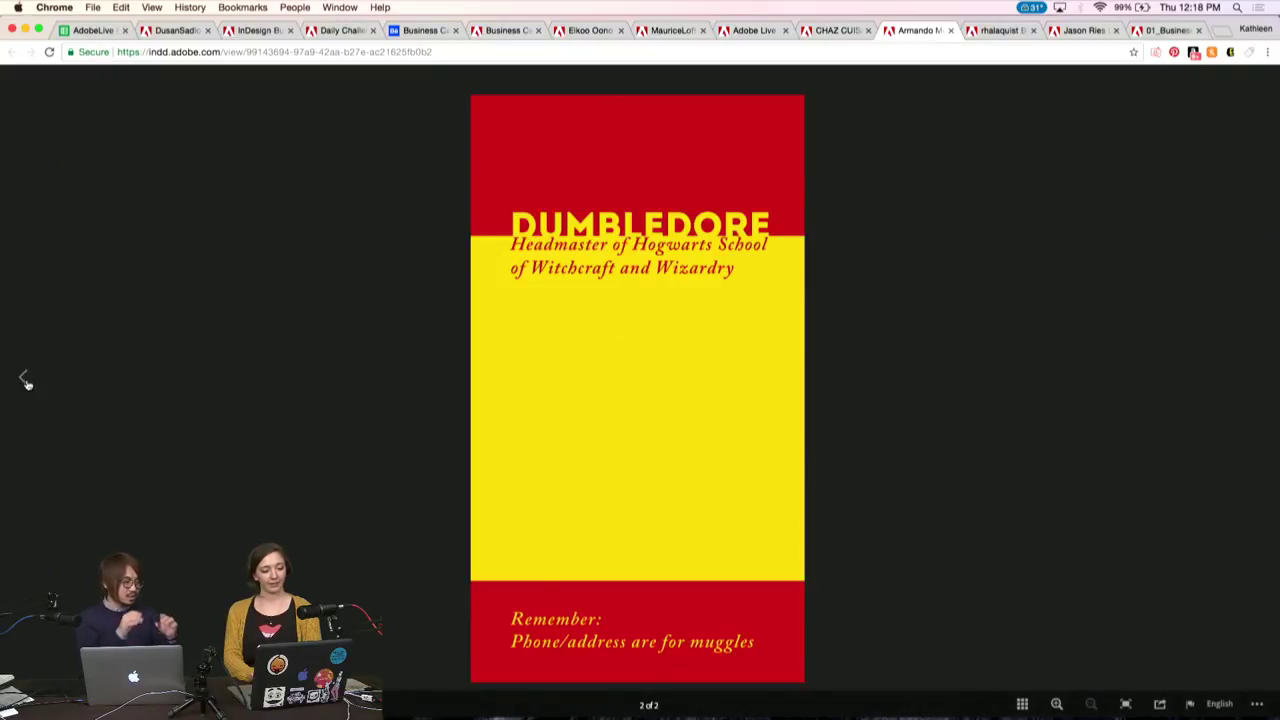
click(25, 378)
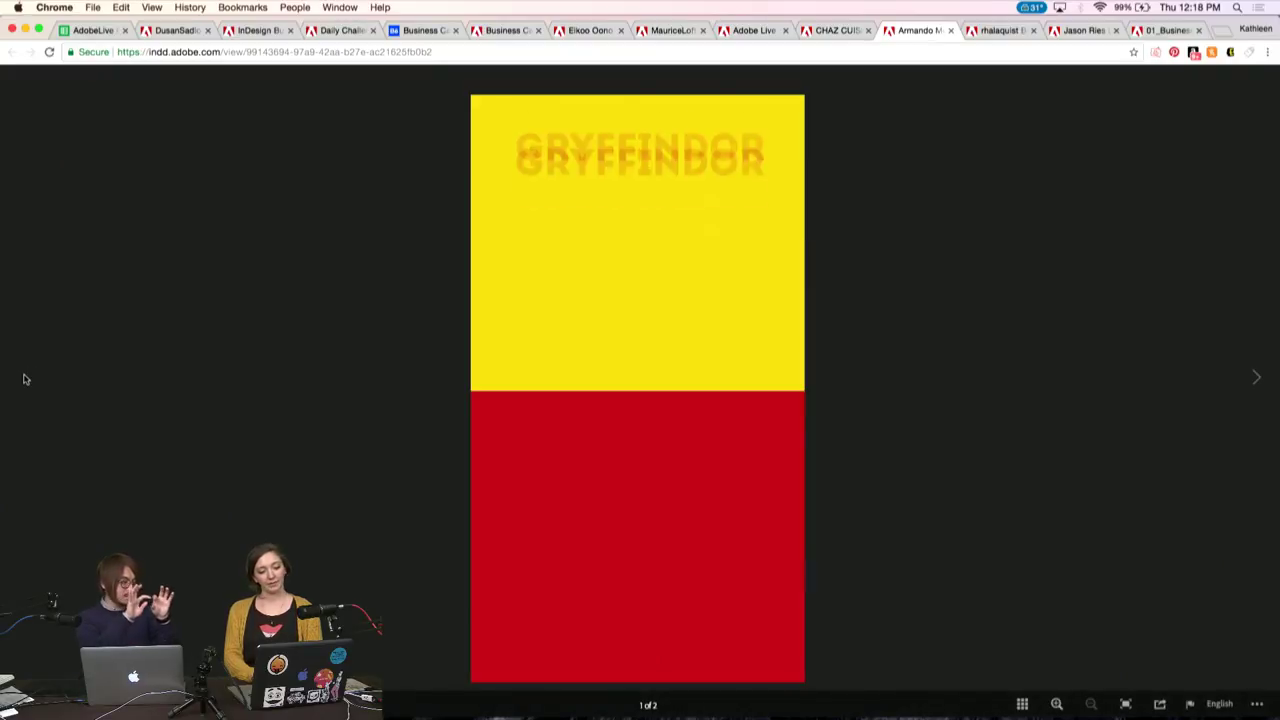
click(1259, 381)
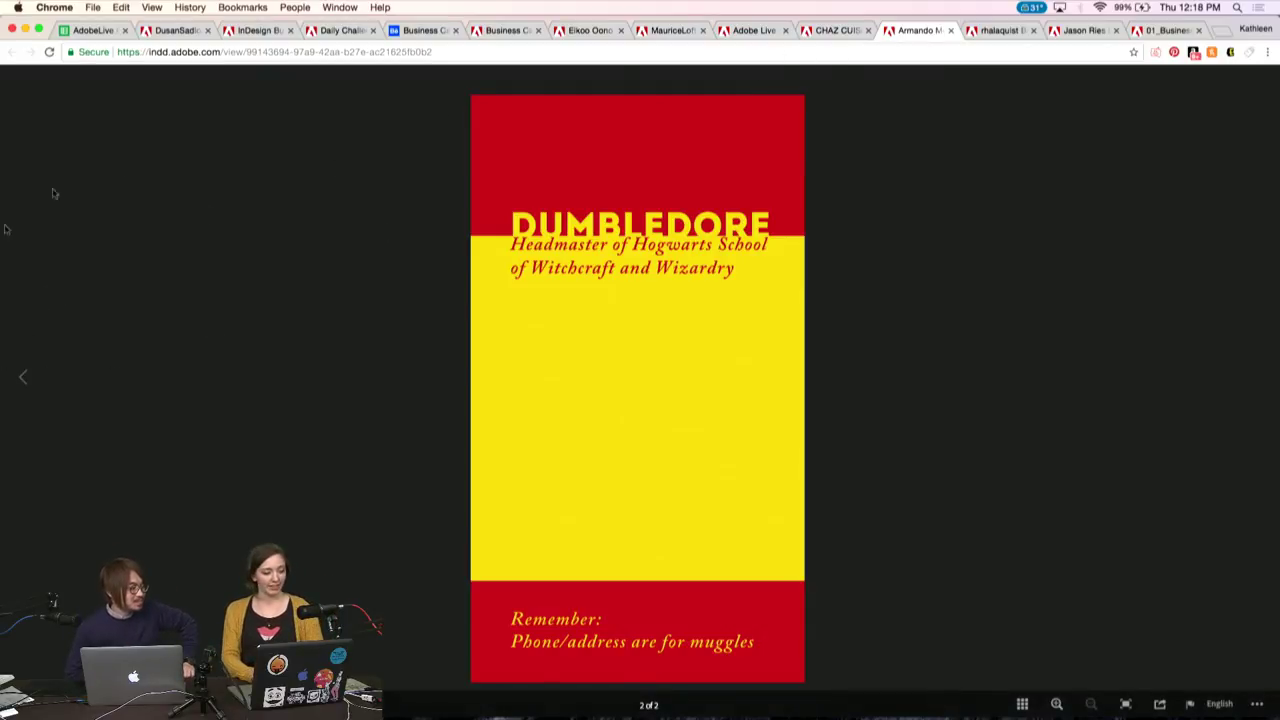
click(20, 376)
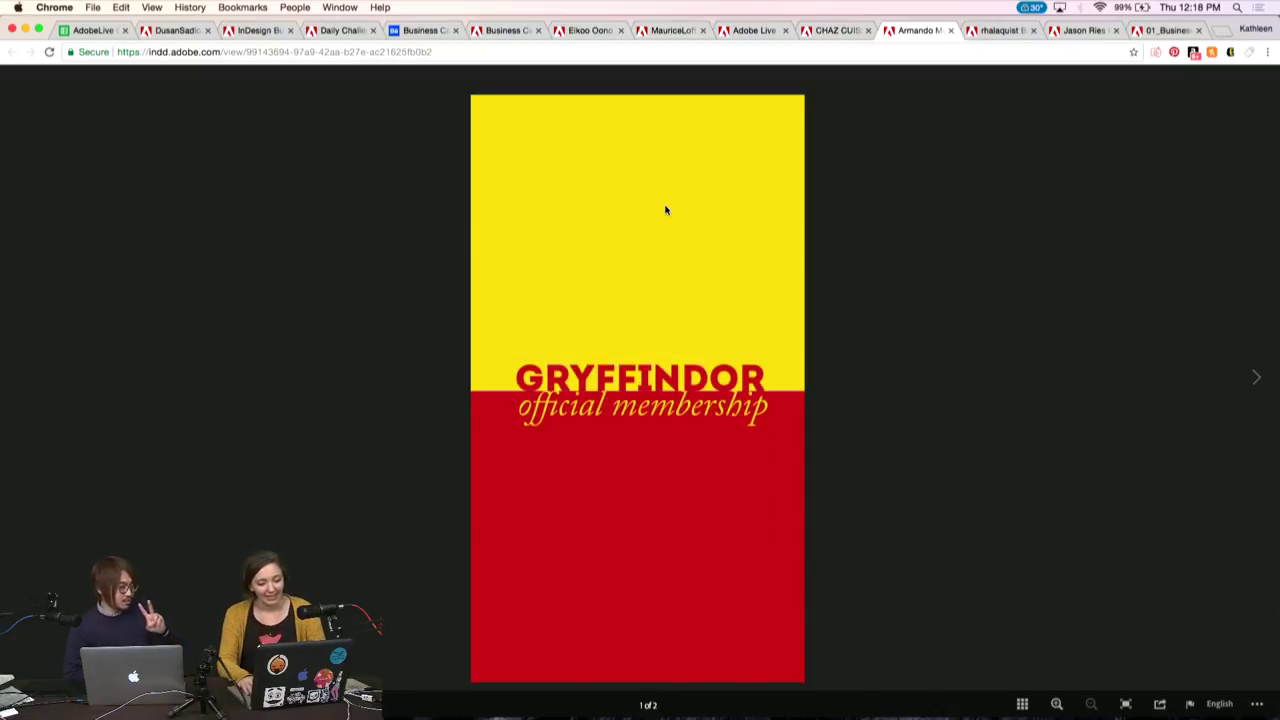
key(ctrl+Tab)
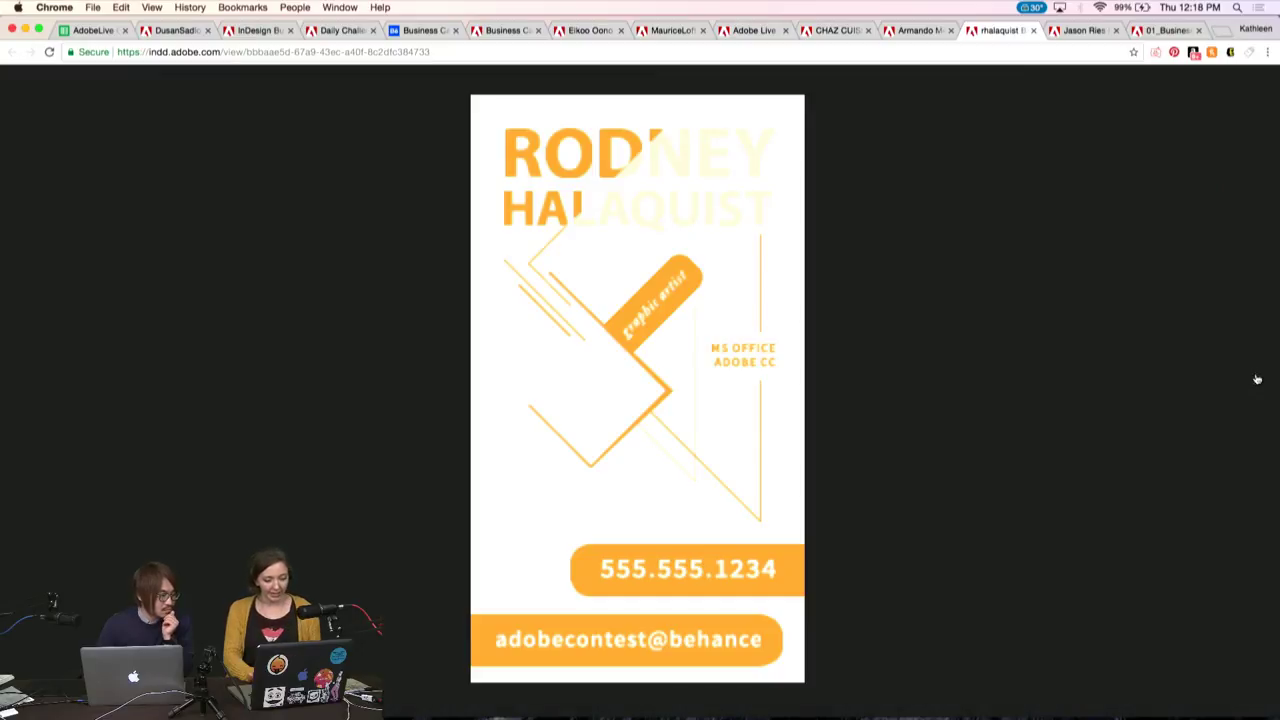
Flip the graphic artist card between its front and orange RH logo back, then bring up the Let's Talk card
click(1257, 379)
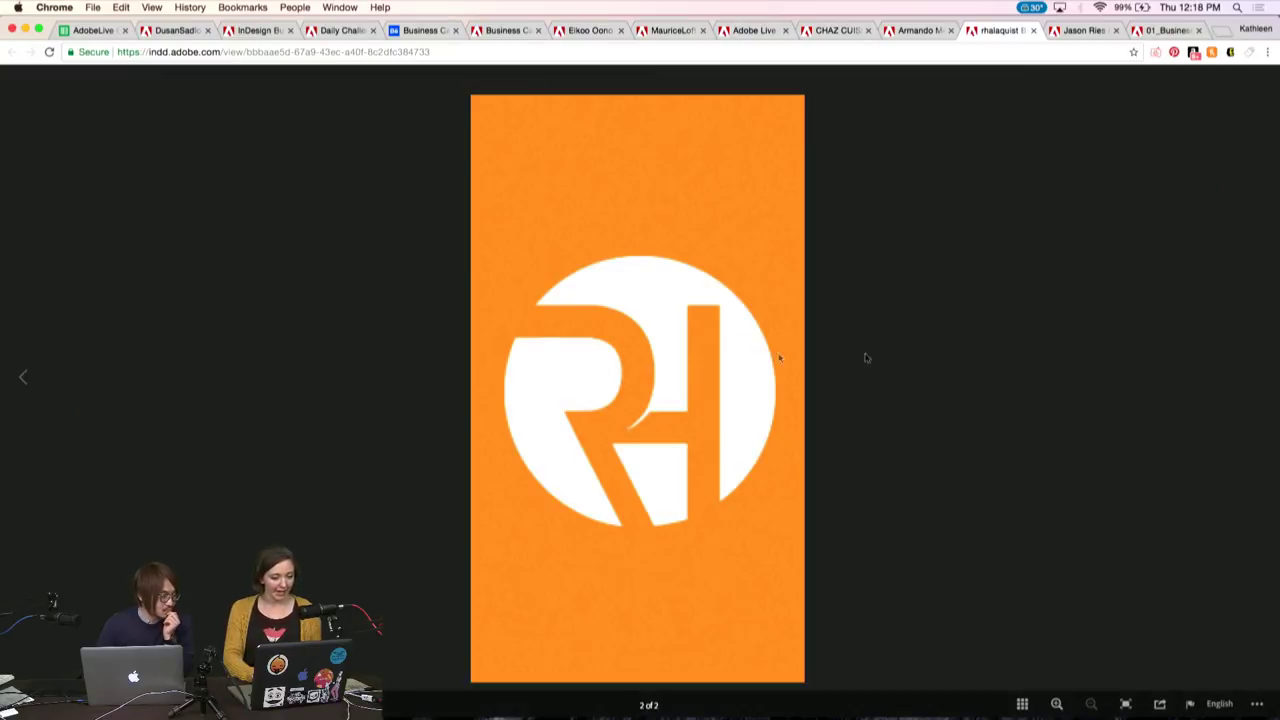
click(18, 380)
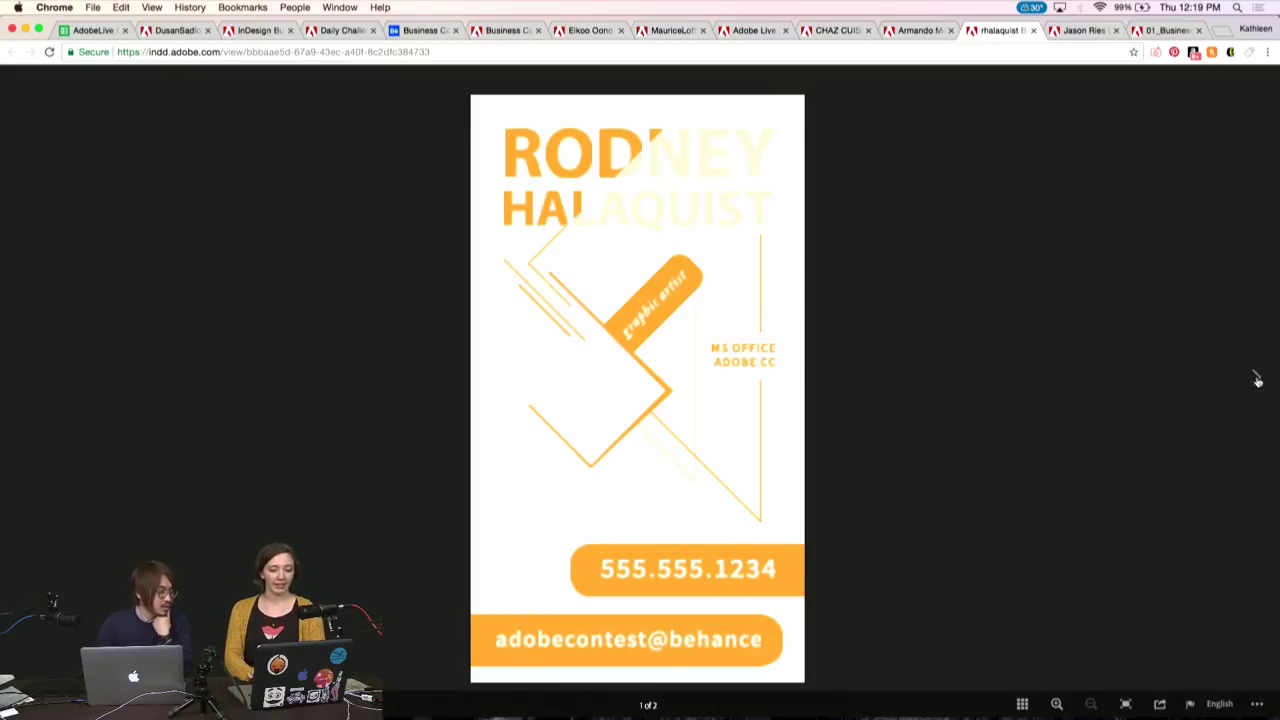
click(1258, 378)
click(24, 381)
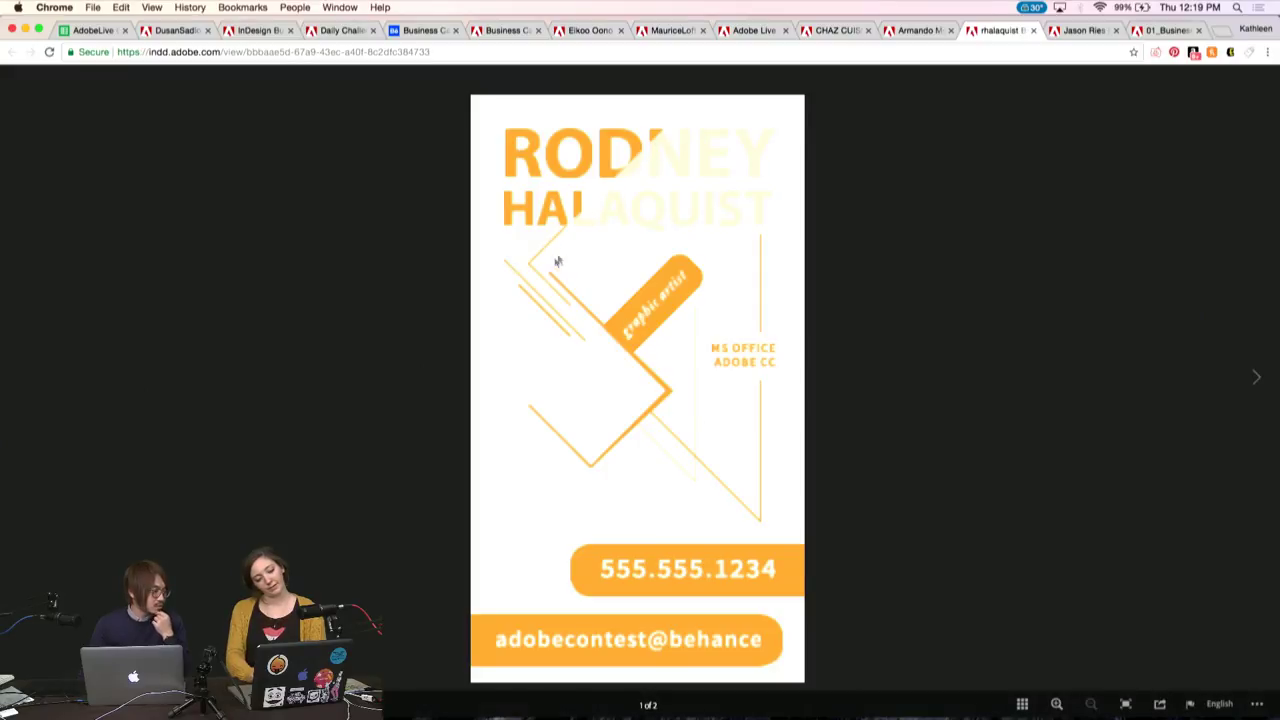
click(1255, 380)
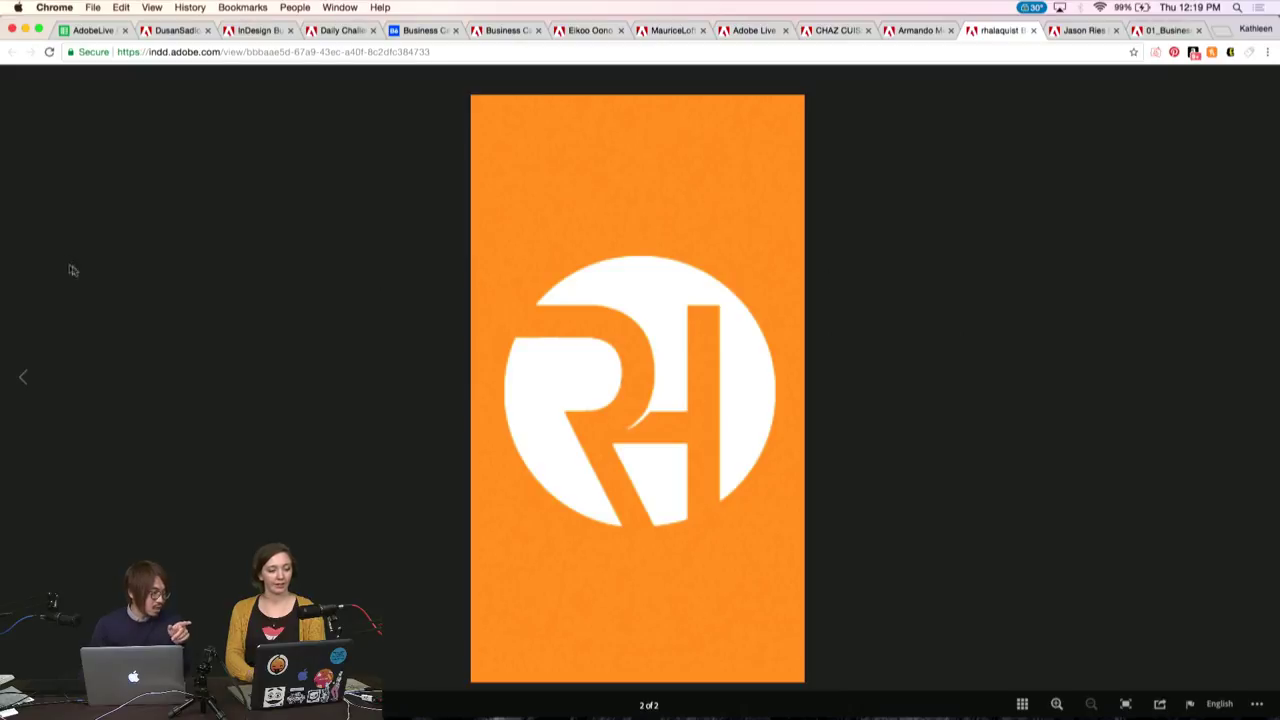
click(23, 380)
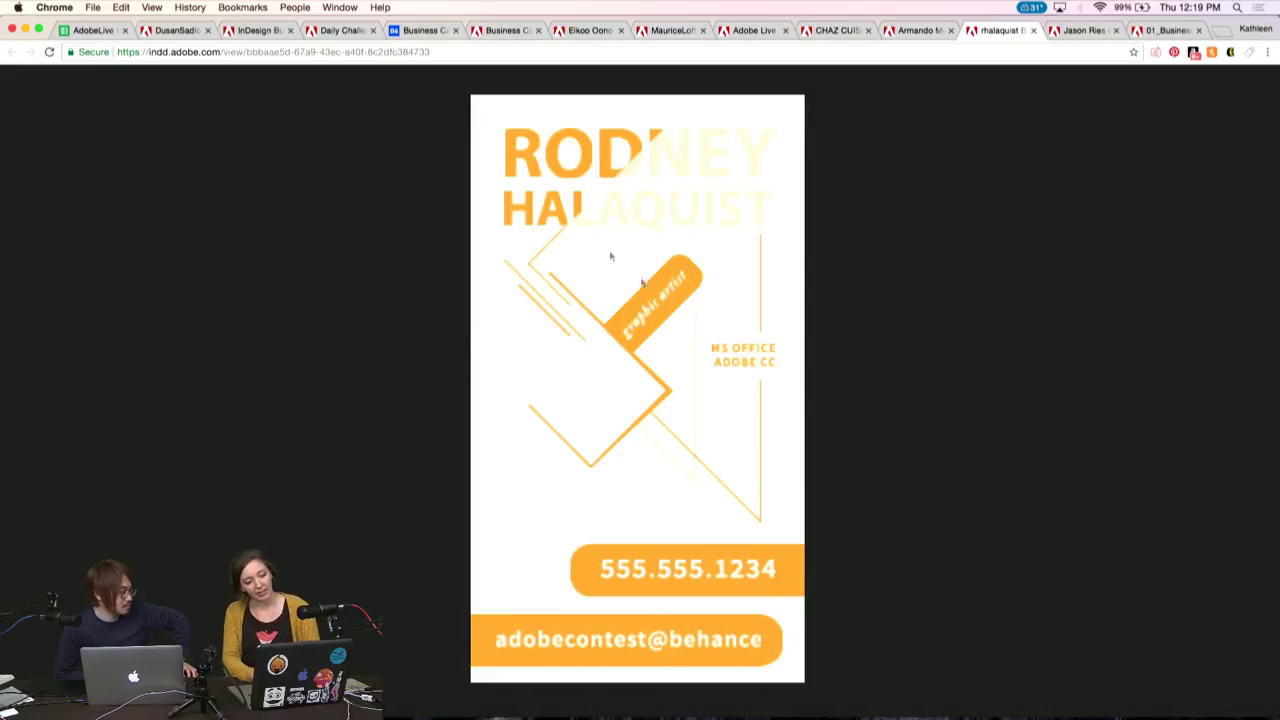
mouse_move(1083, 30)
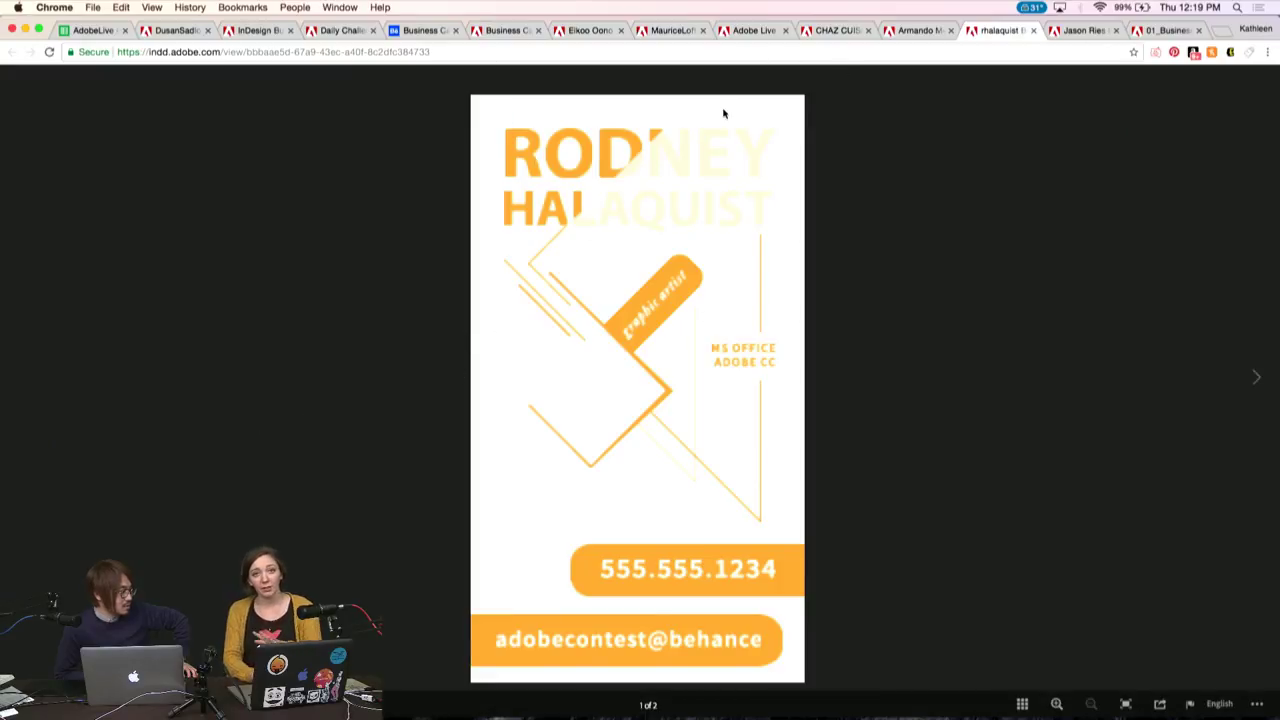
click(1082, 33)
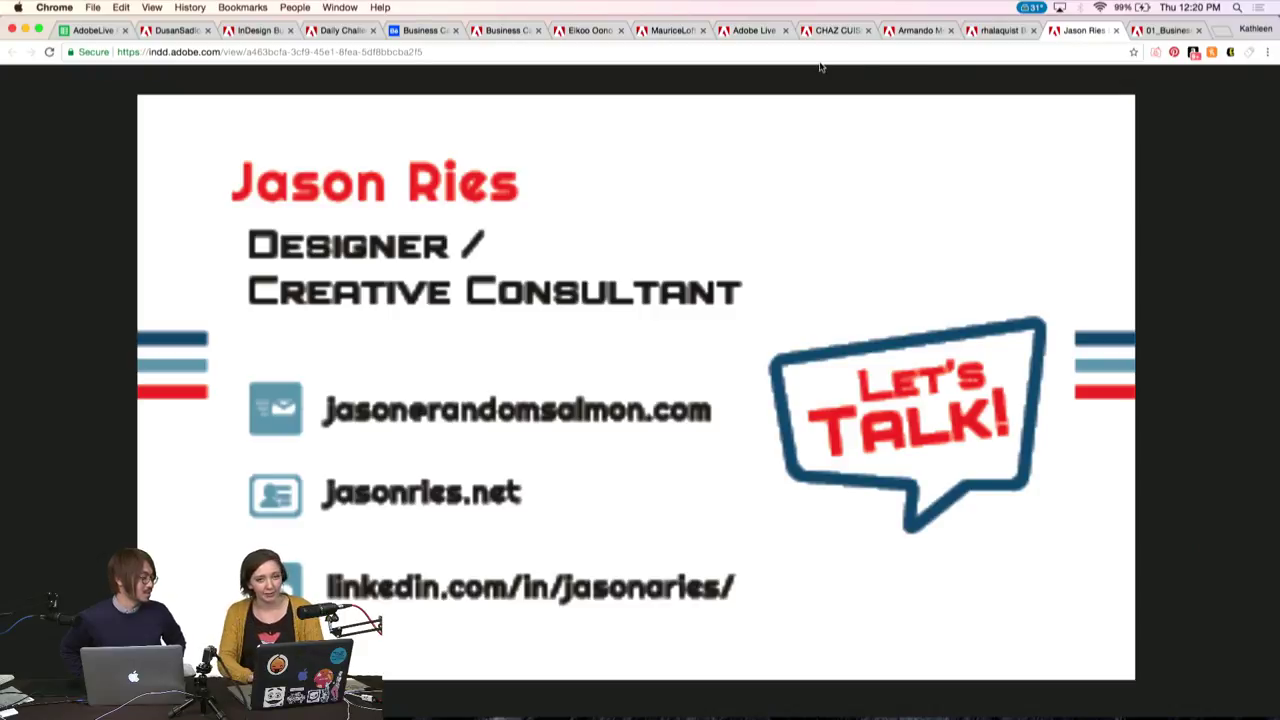
mouse_move(636, 388)
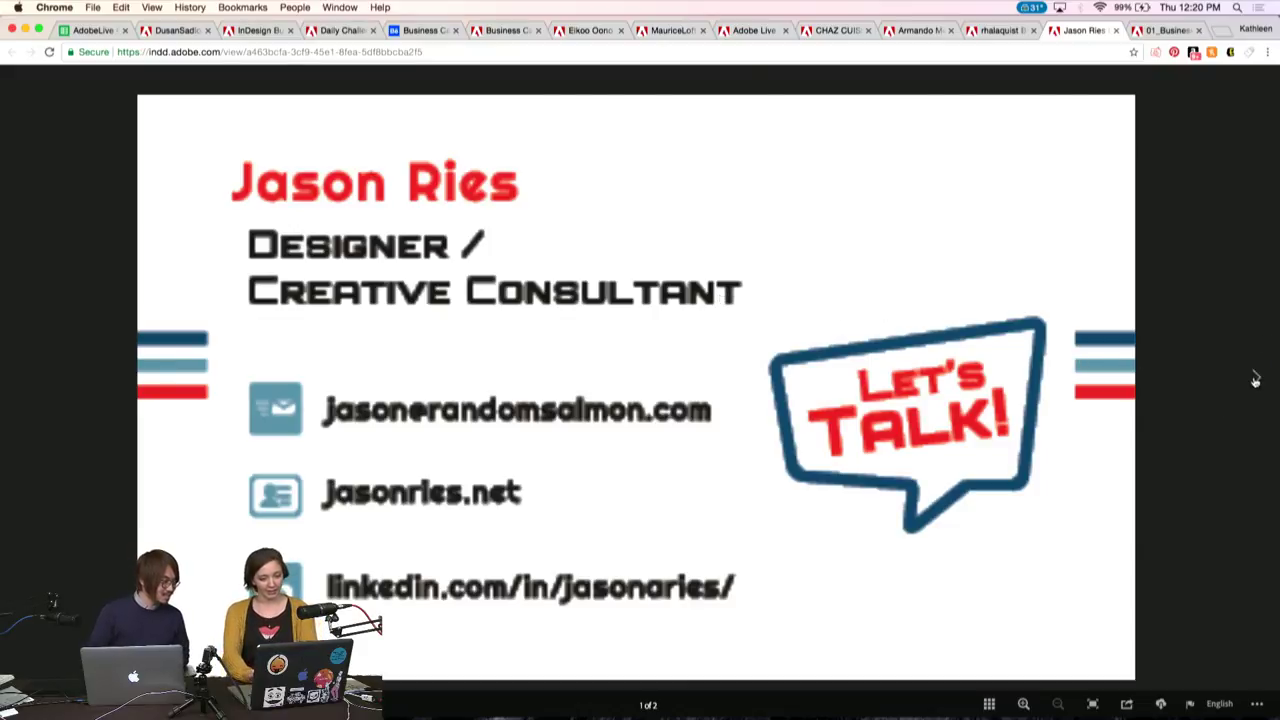
Compare the Let's Talk contact front with its RandomSalmon Creative back, then bring up GOE.DMS
click(1250, 377)
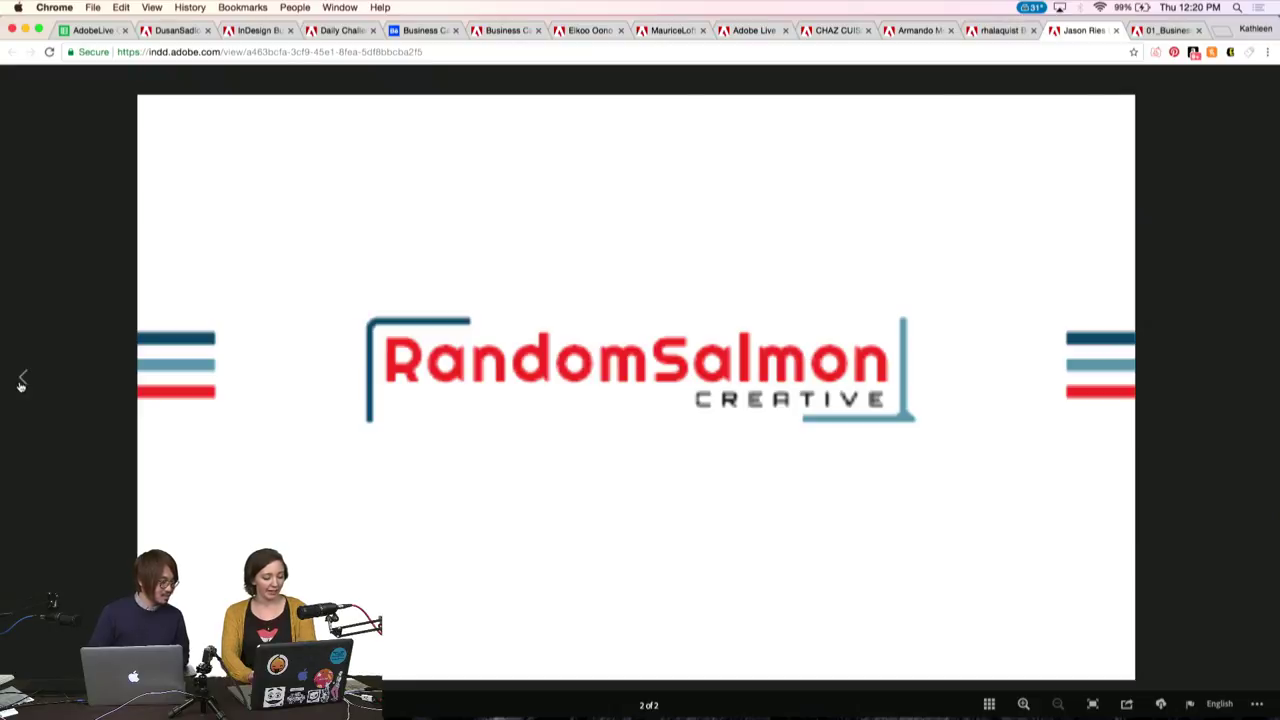
click(20, 383)
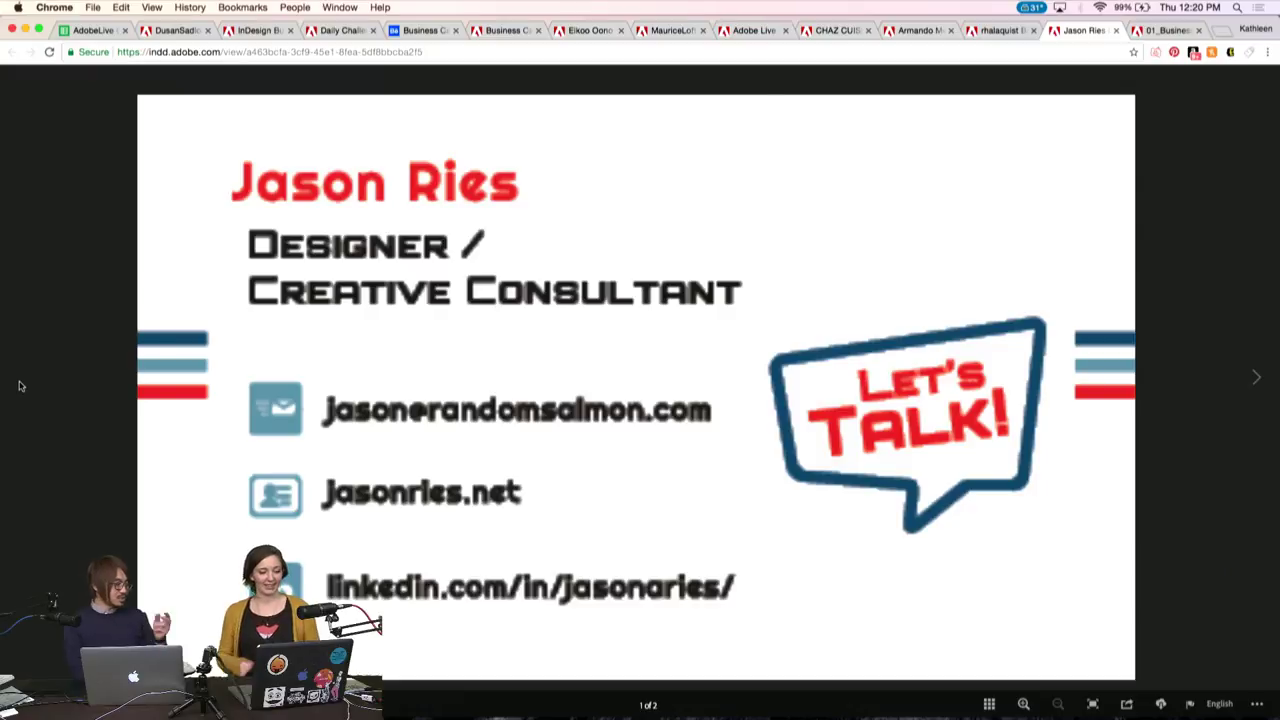
click(1256, 377)
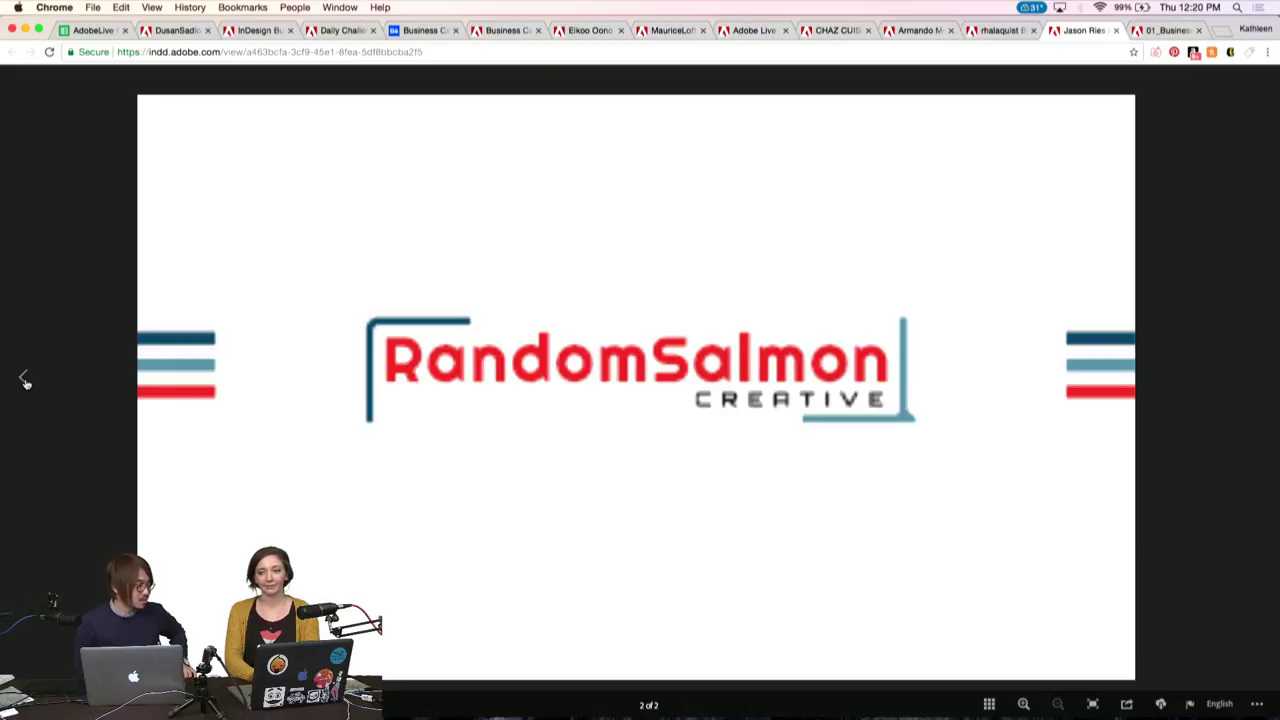
click(25, 381)
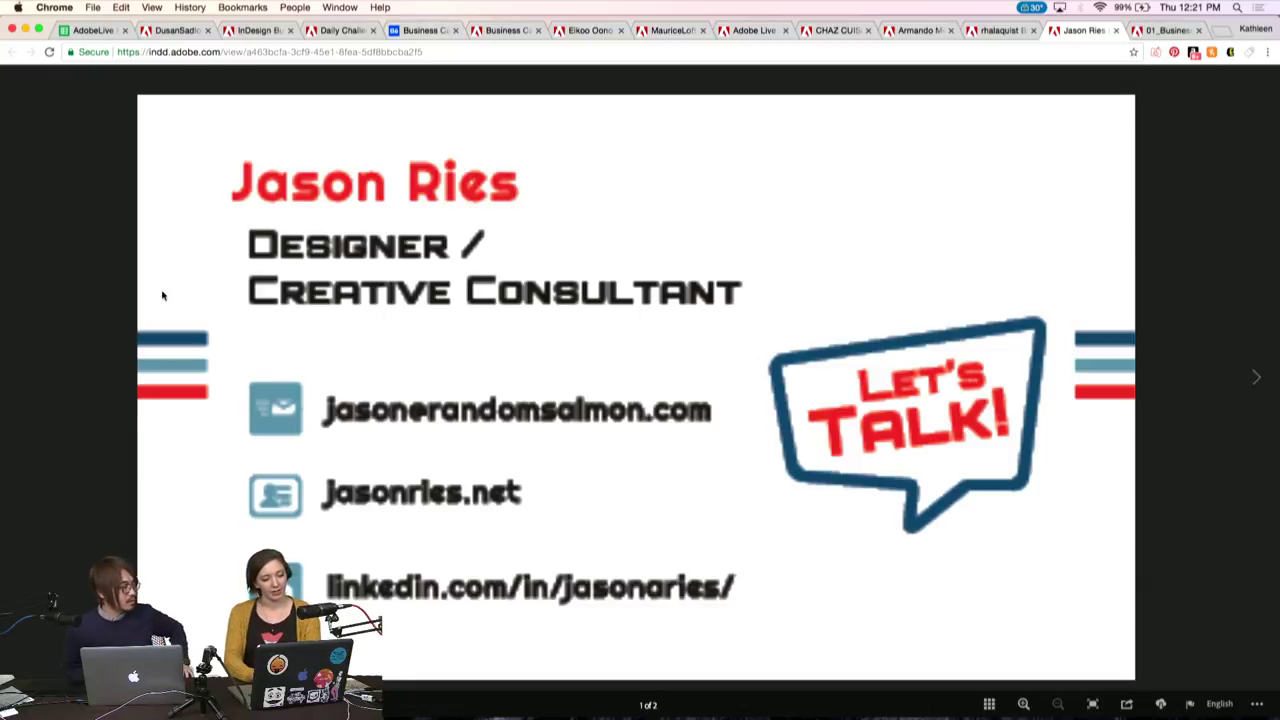
key(ctrl+Tab)
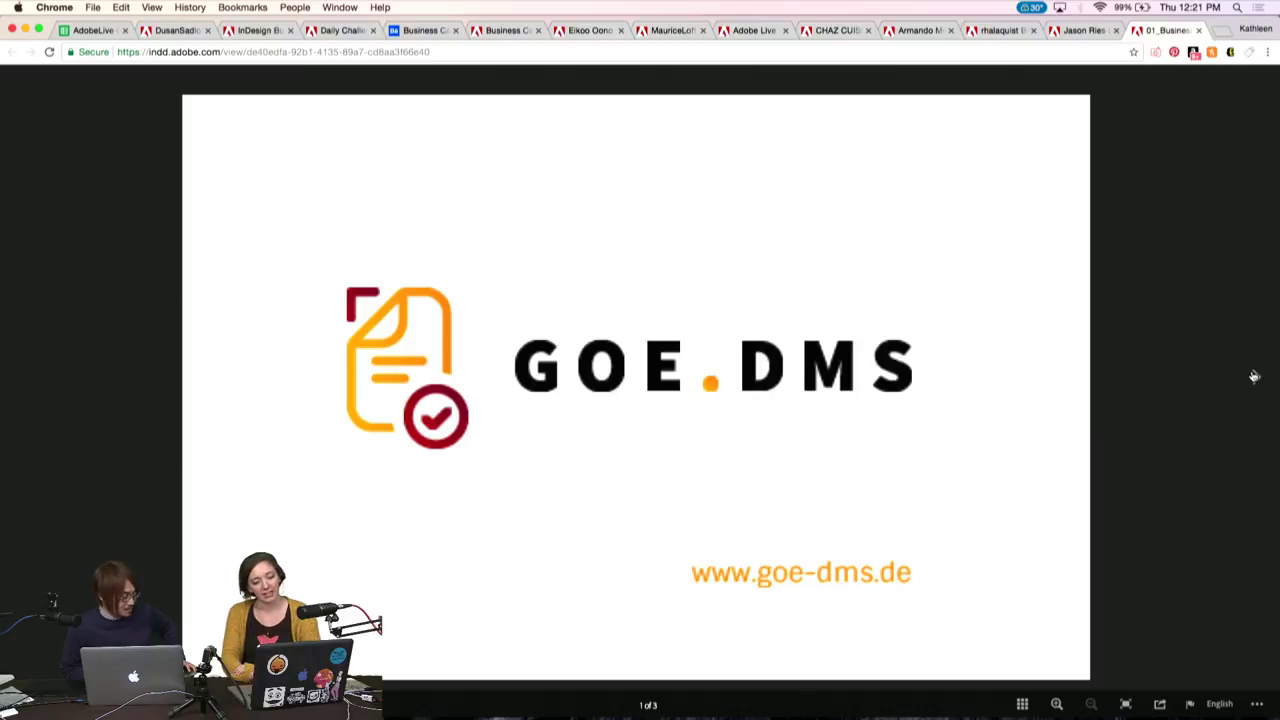
Flip back and forth through the GOE.DMS slides to the mockup, then bring up the Nike card
click(1254, 376)
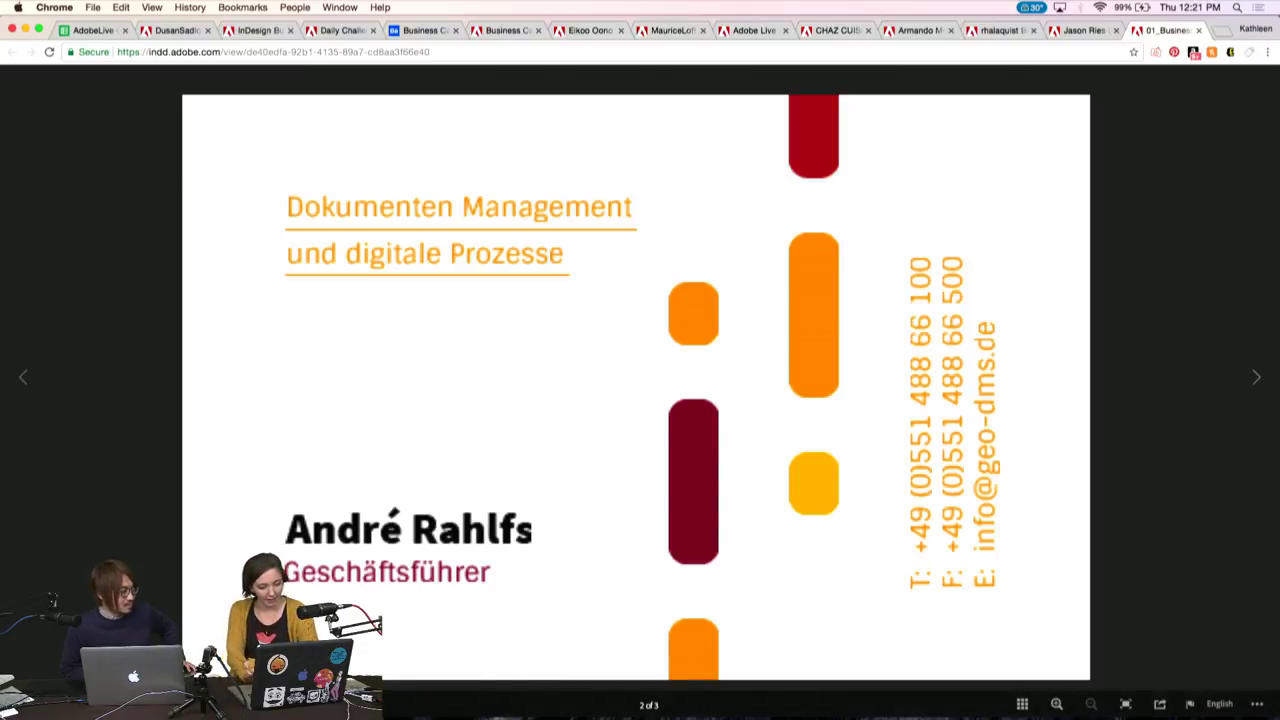
click(1255, 380)
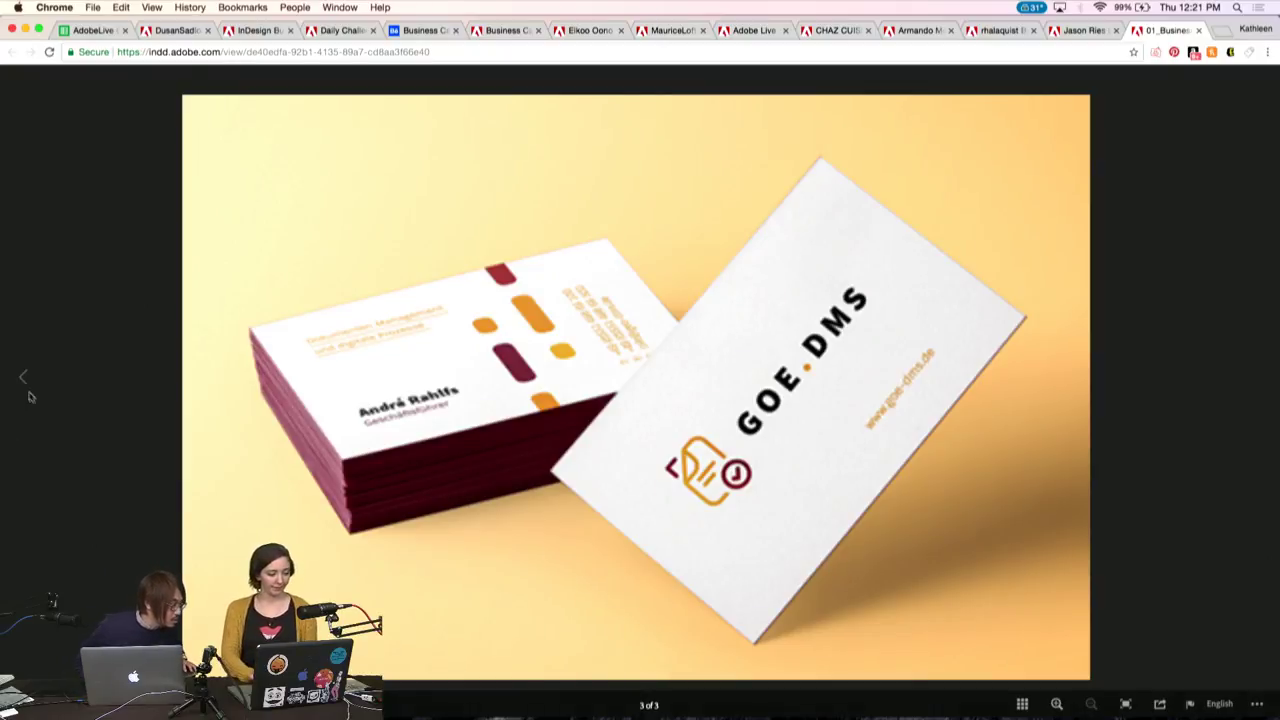
click(25, 380)
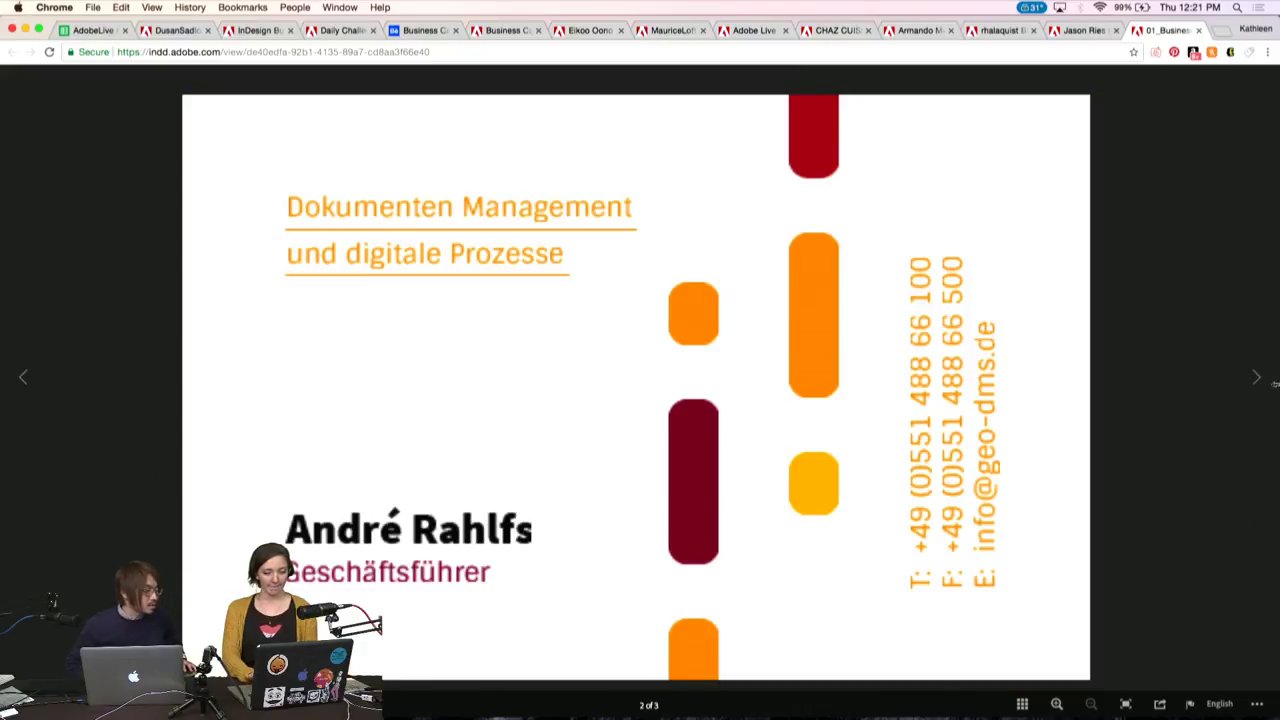
click(25, 380)
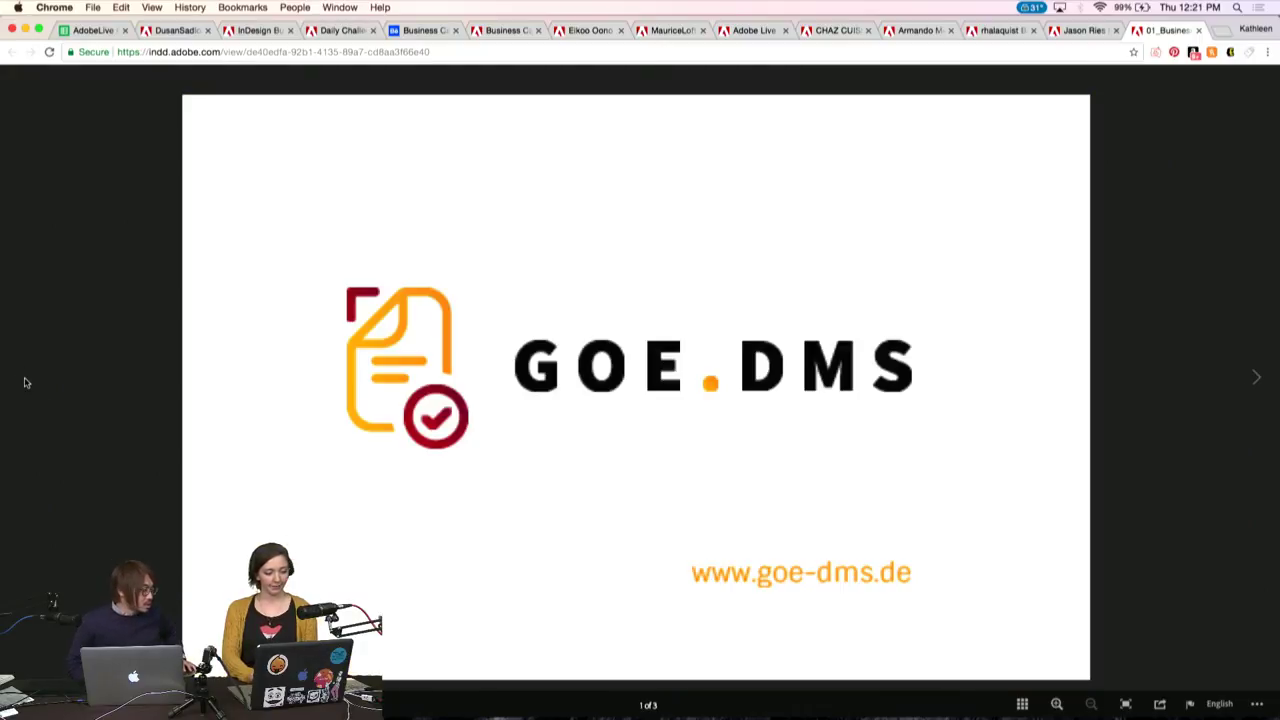
click(1258, 380)
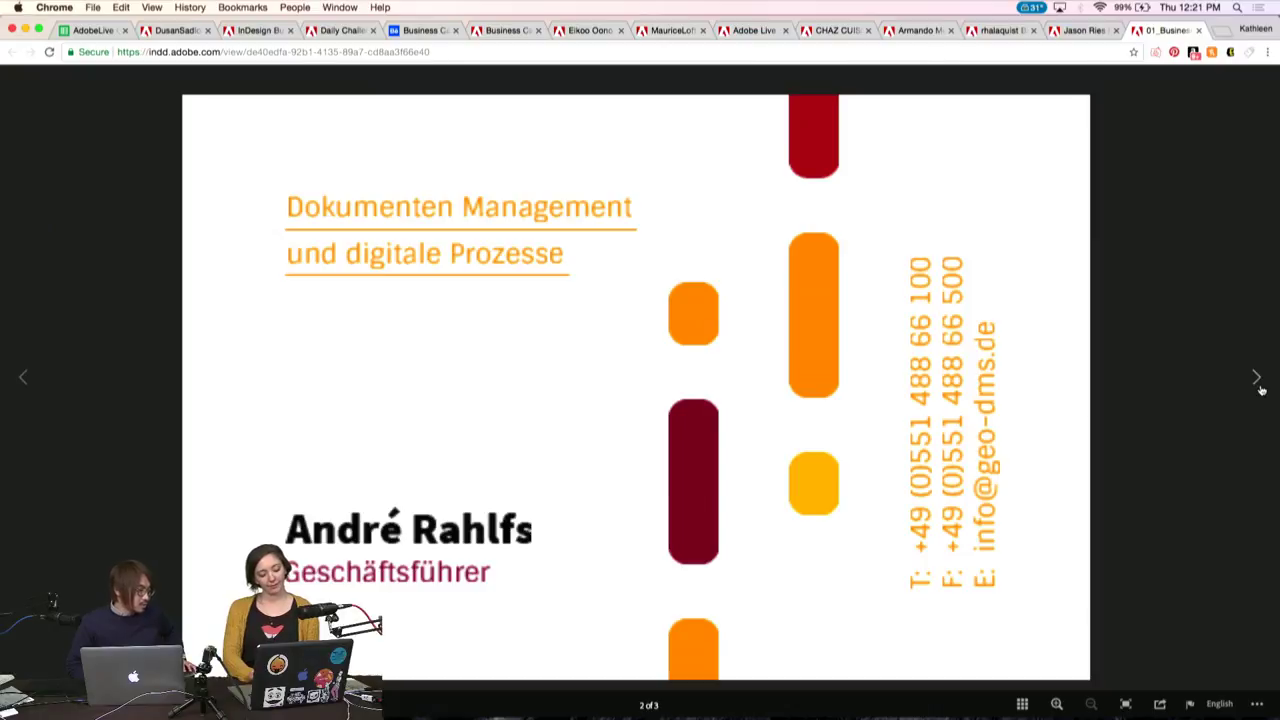
click(1258, 380)
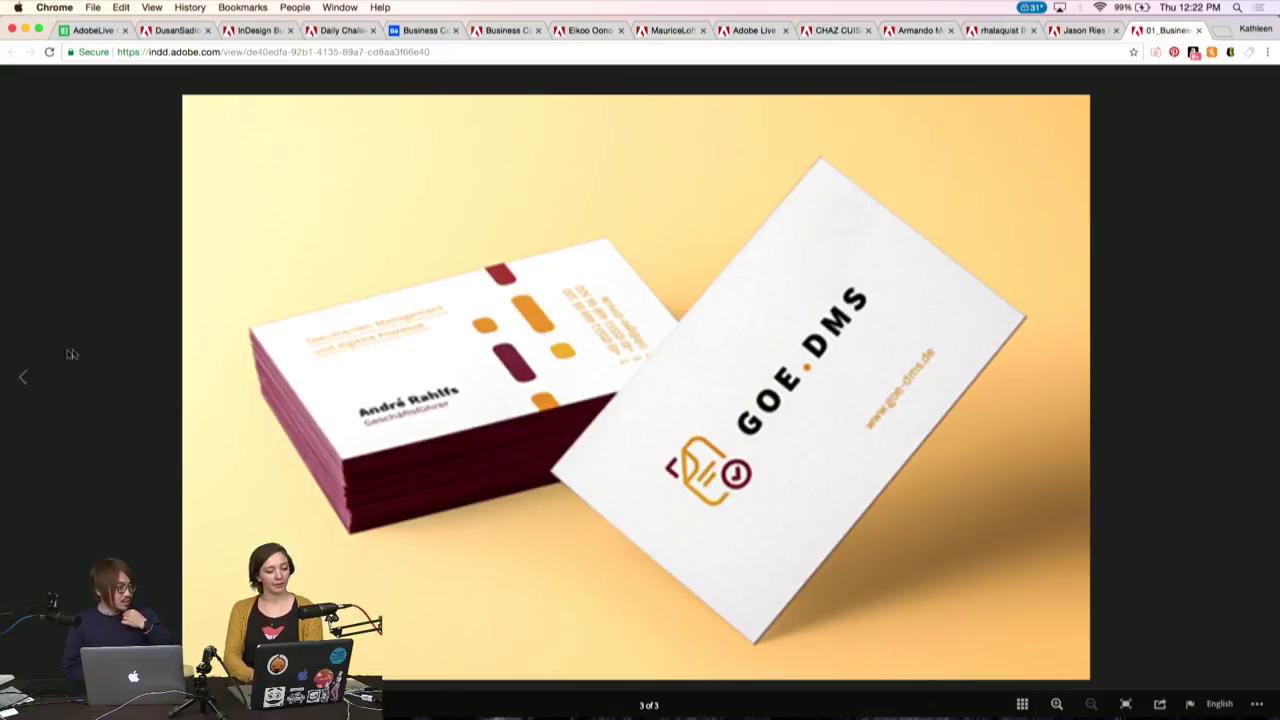
click(22, 377)
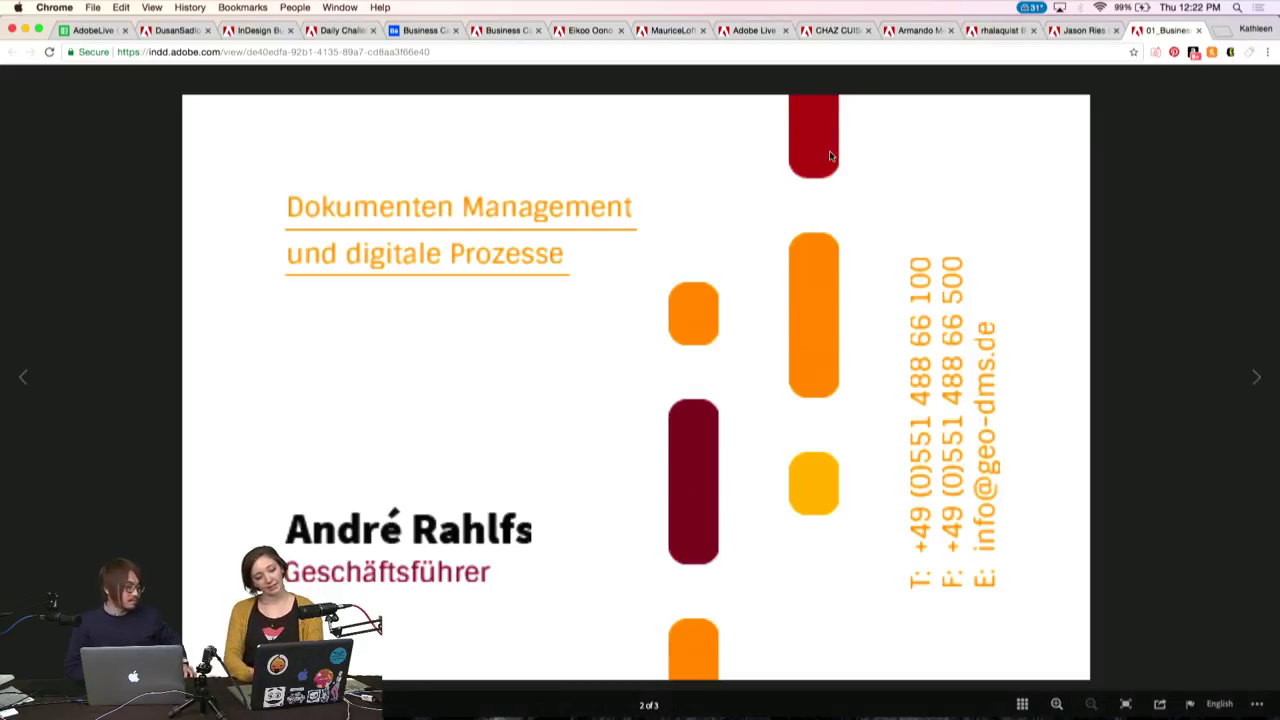
click(1257, 377)
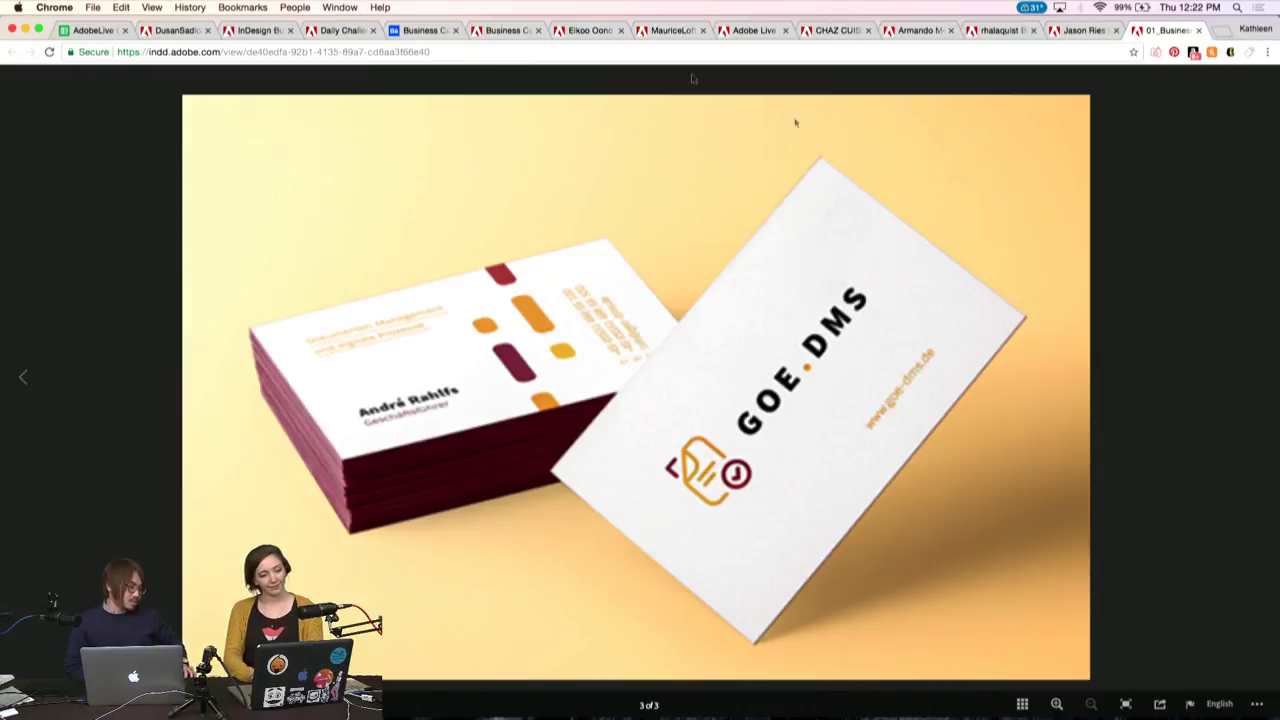
click(172, 30)
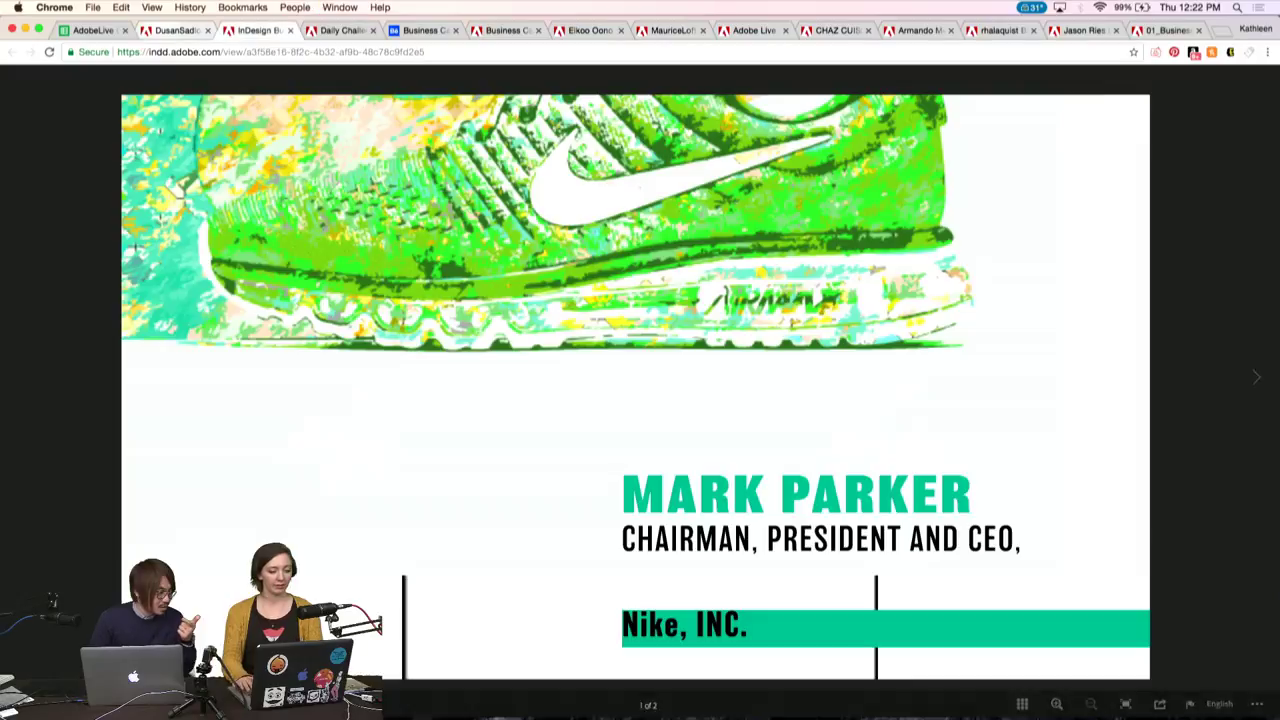
Step through the open card designs and move the Behance Business Card page earlier
key(super+alt+Right)
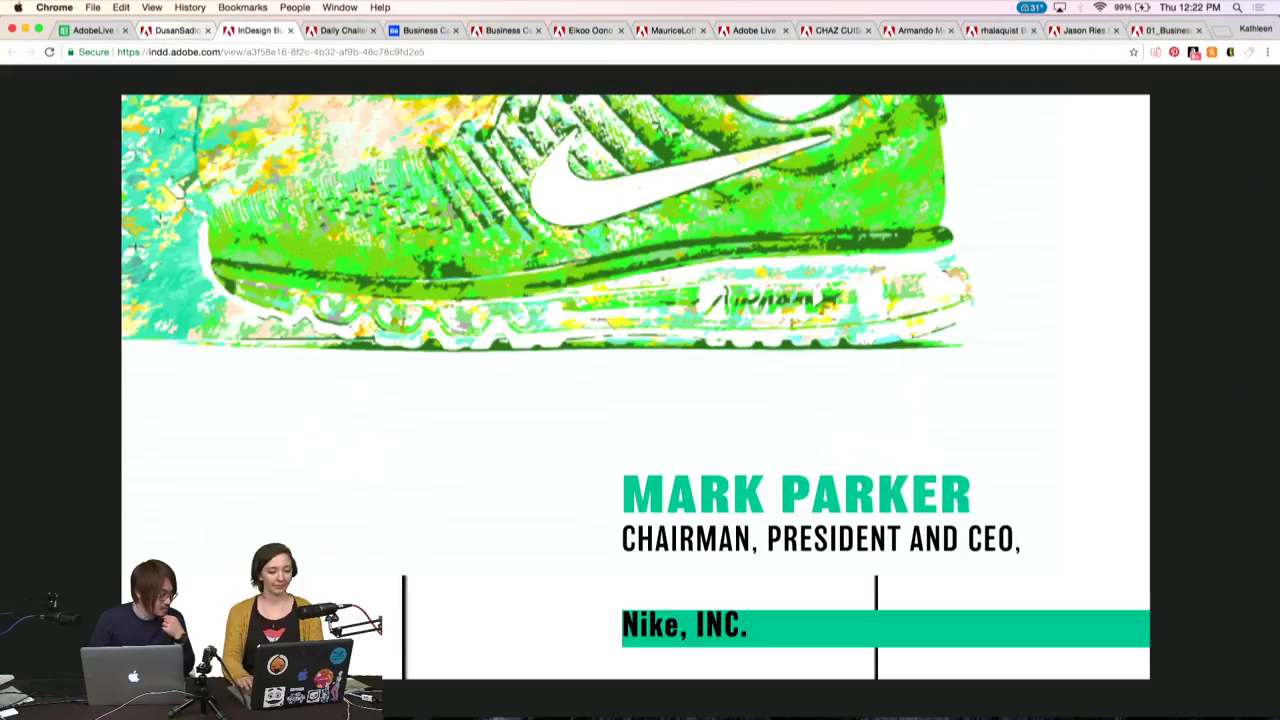
key(super+alt+Right)
key(super+alt+Right)
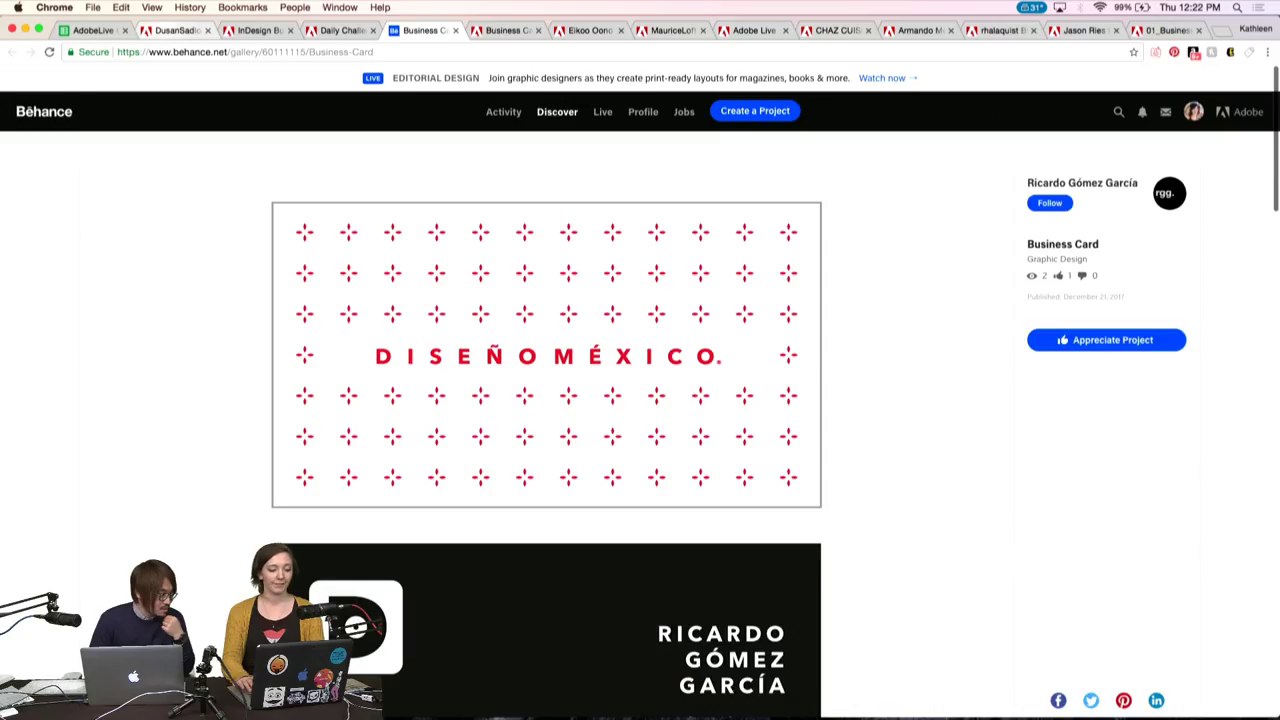
key(super+alt+Right)
click(438, 33)
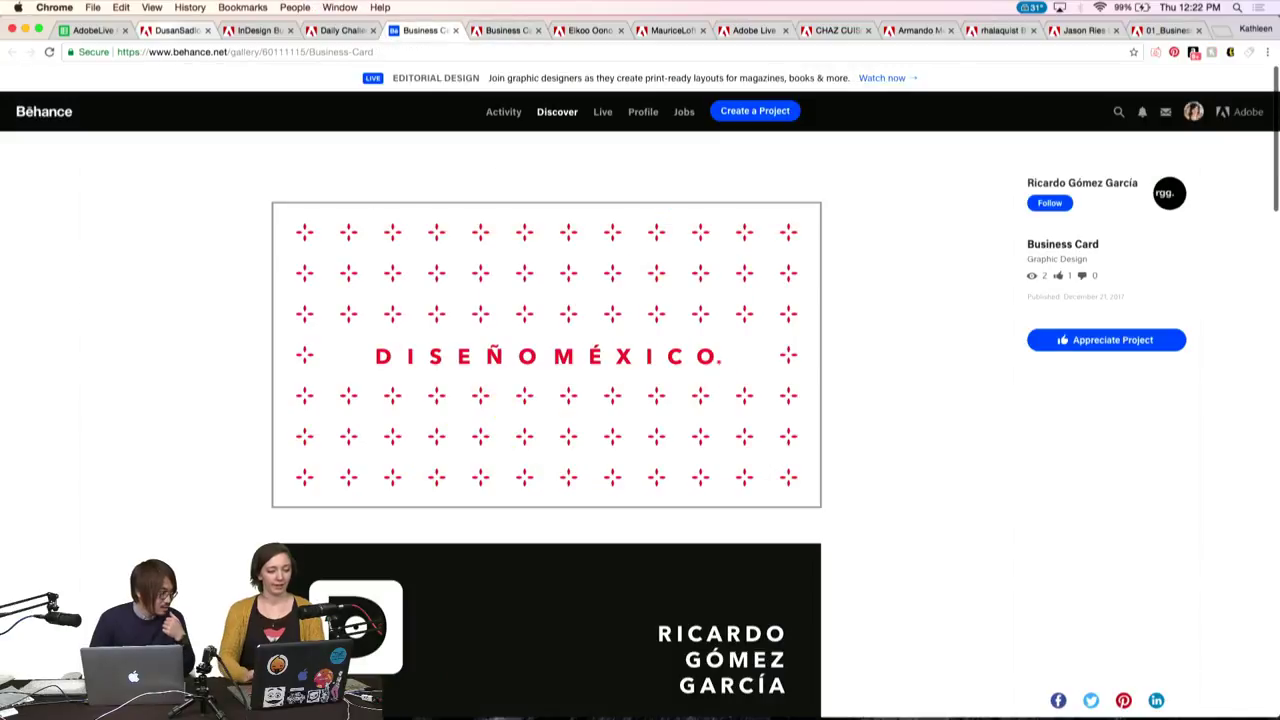
drag(418, 33, 248, 33)
click(413, 33)
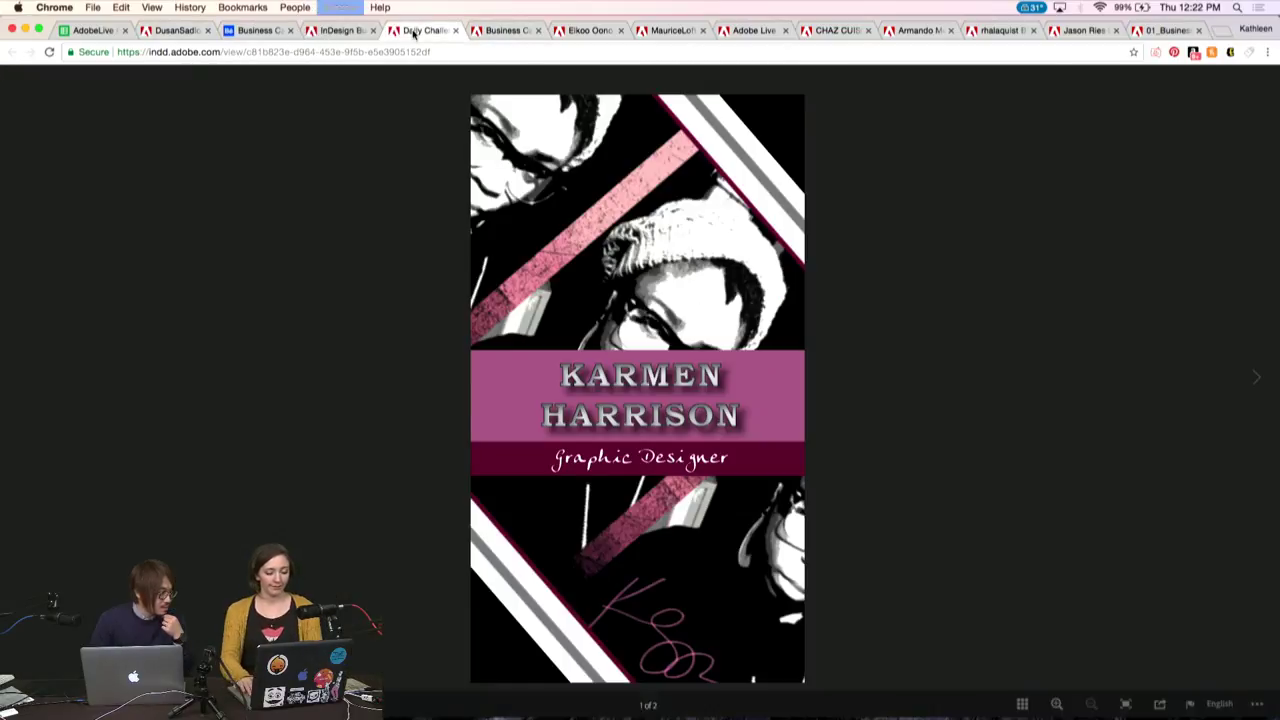
Find the yellow Translation Services card and move it earlier in the tab order
key(super+alt+Right)
key(super+alt+Right)
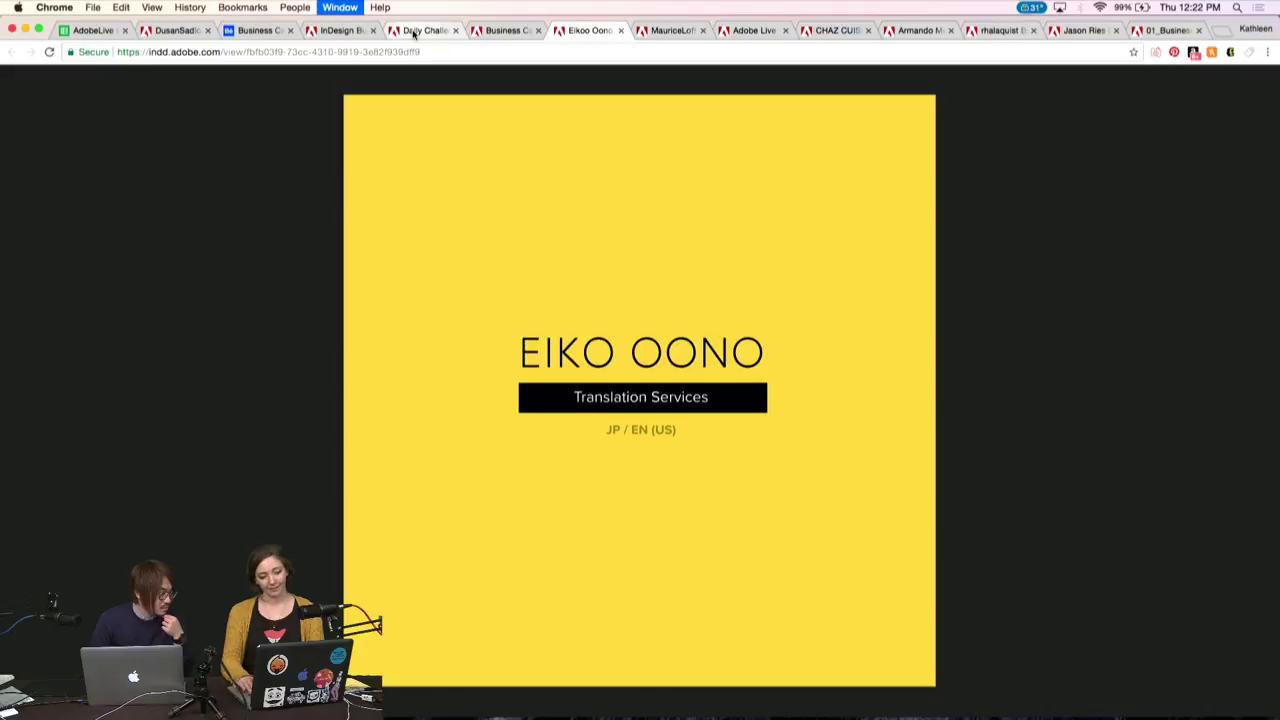
key(super+alt+Right)
key(super+alt+Right)
key(super+alt+Left)
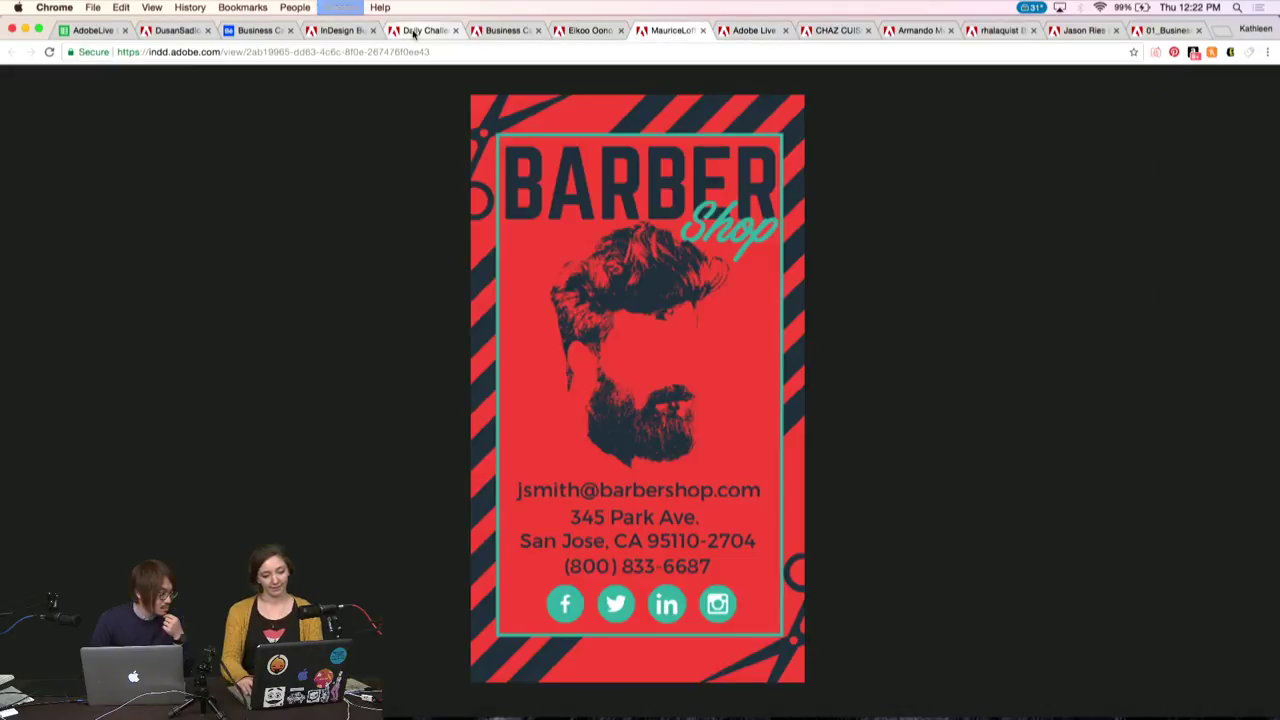
key(super+alt+Left)
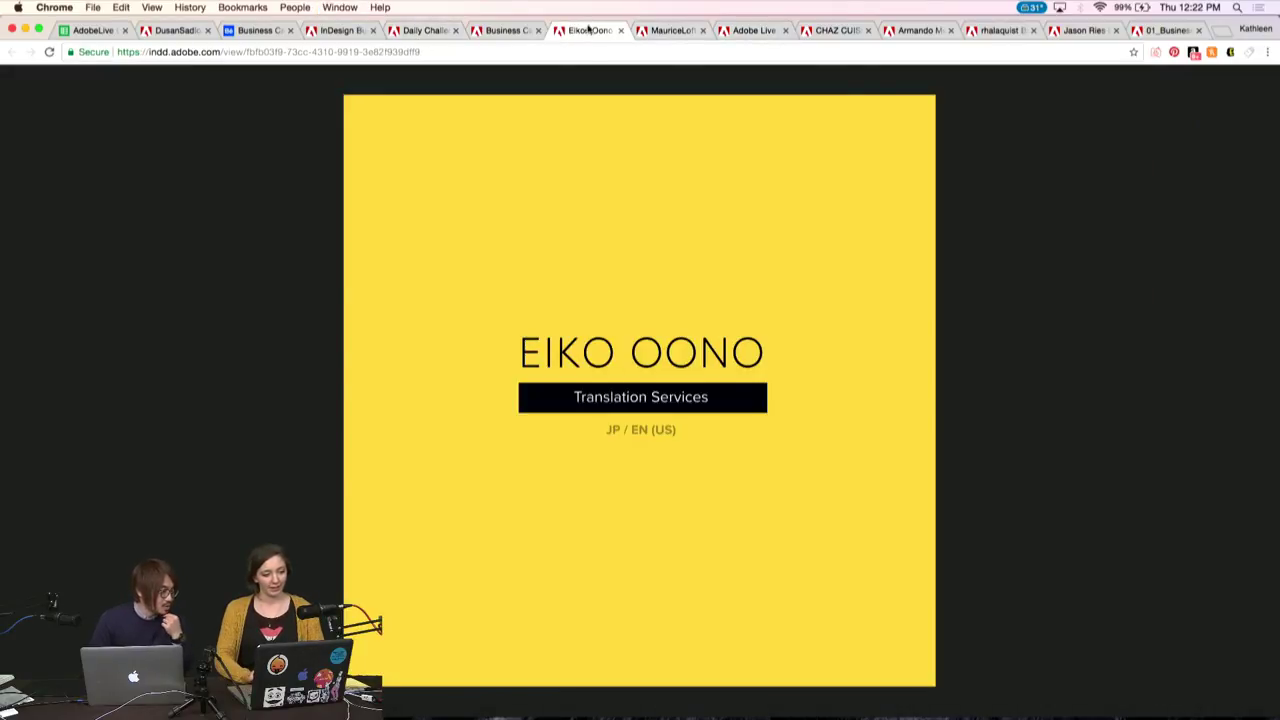
drag(588, 30, 340, 30)
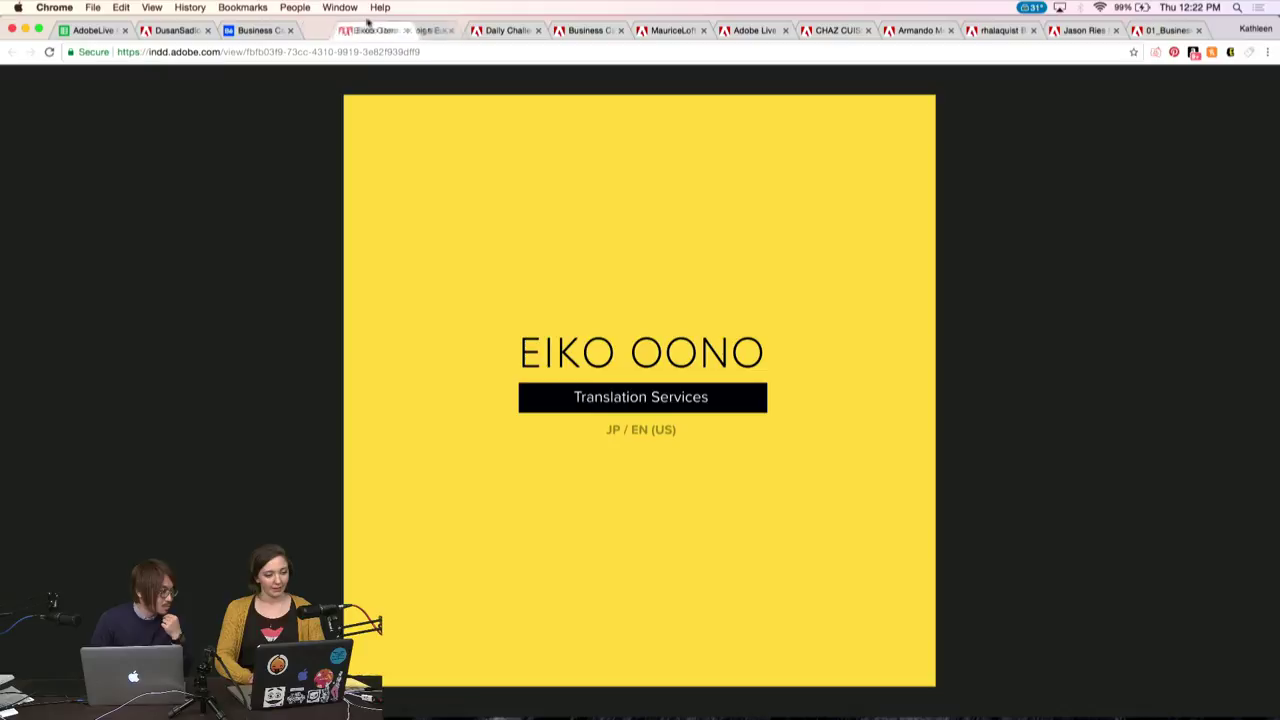
click(593, 37)
Browse the BARBER Shop, ROCKETMAN, CHAZ CUISINE, GRYFFINDOR and Let's Talk cards, then place GOE.DMS beside the yellow card
key(super+alt+Right)
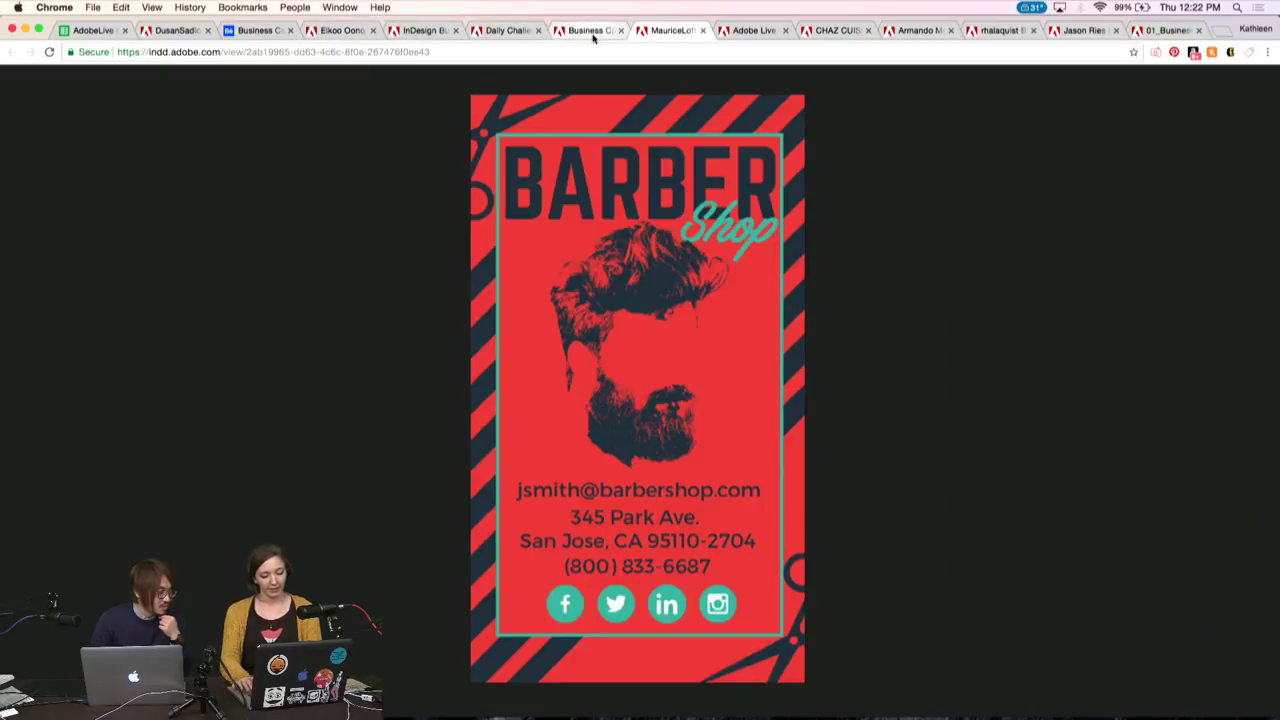
key(super+alt+Right)
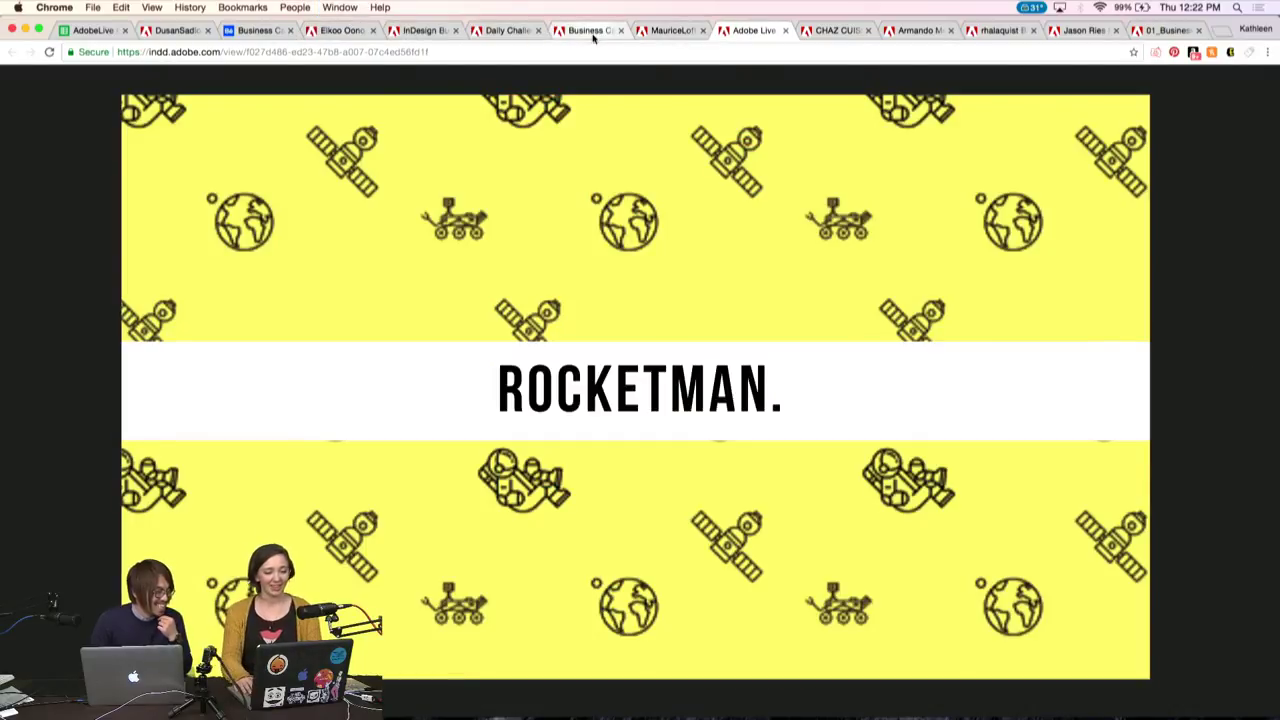
key(super+alt+Right)
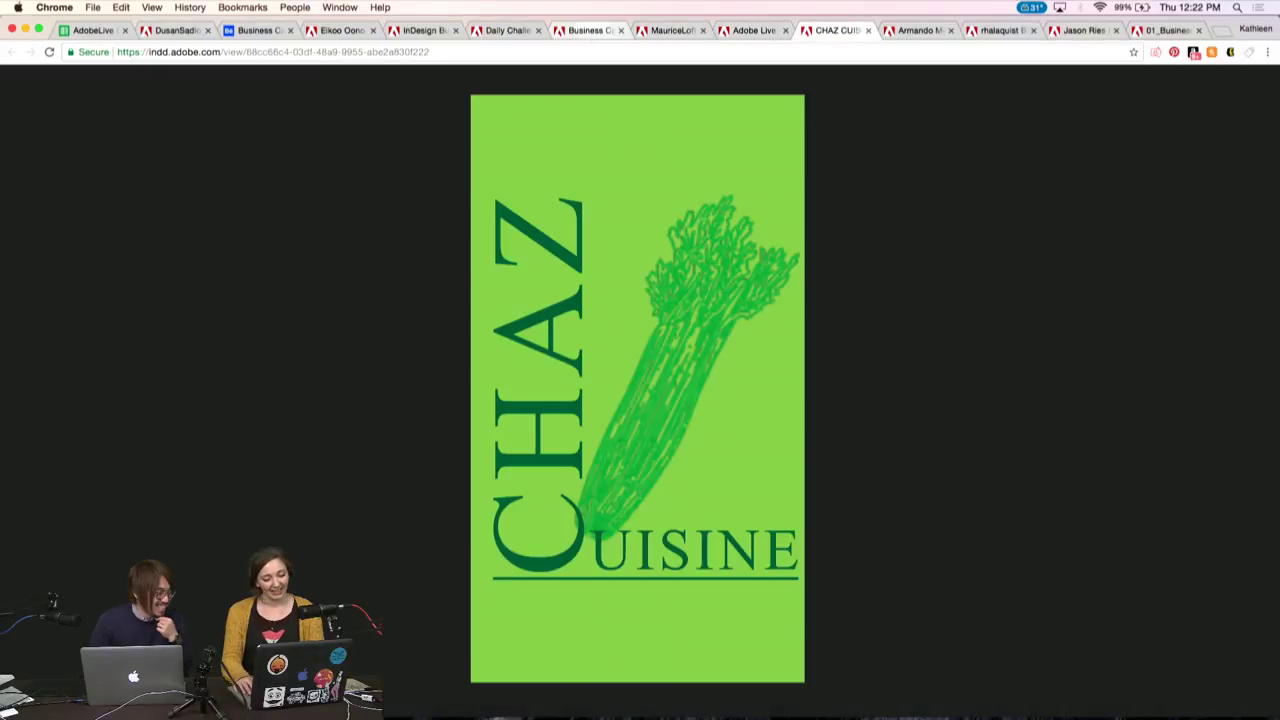
key(super+alt+Right)
key(super+alt+Right)
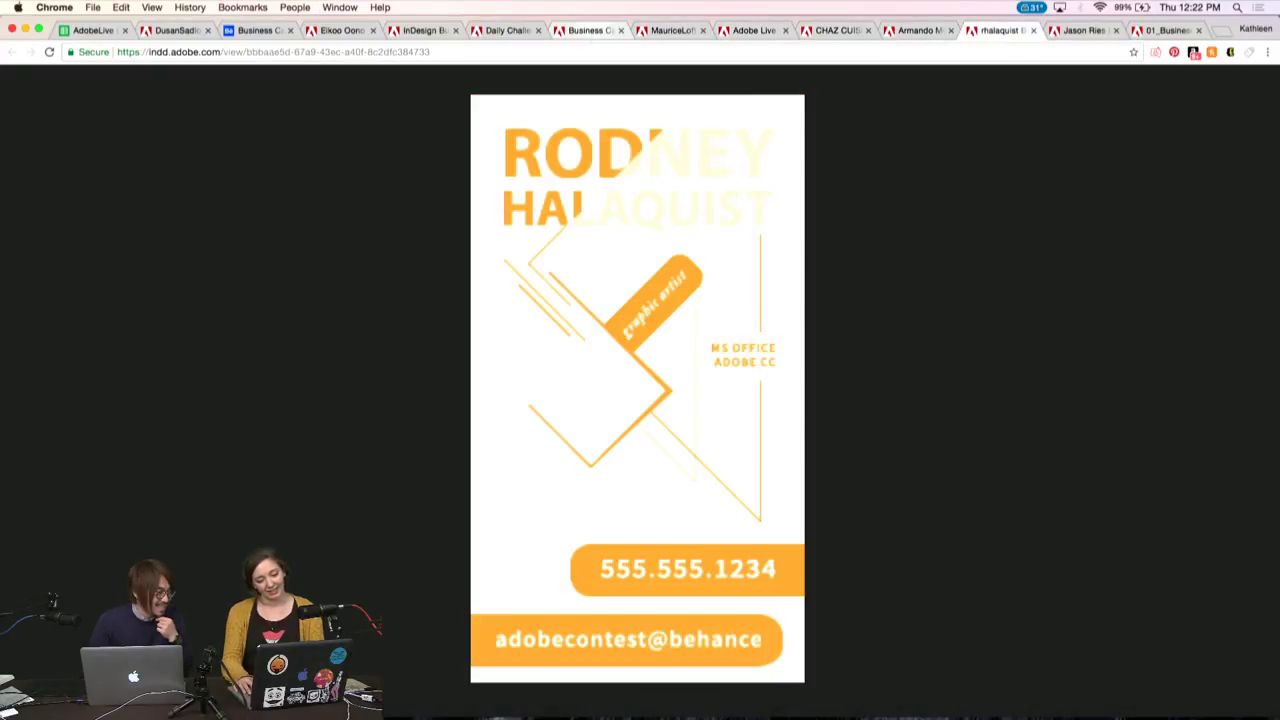
key(super+alt+Right)
key(super+alt+Left)
key(super+alt+Right)
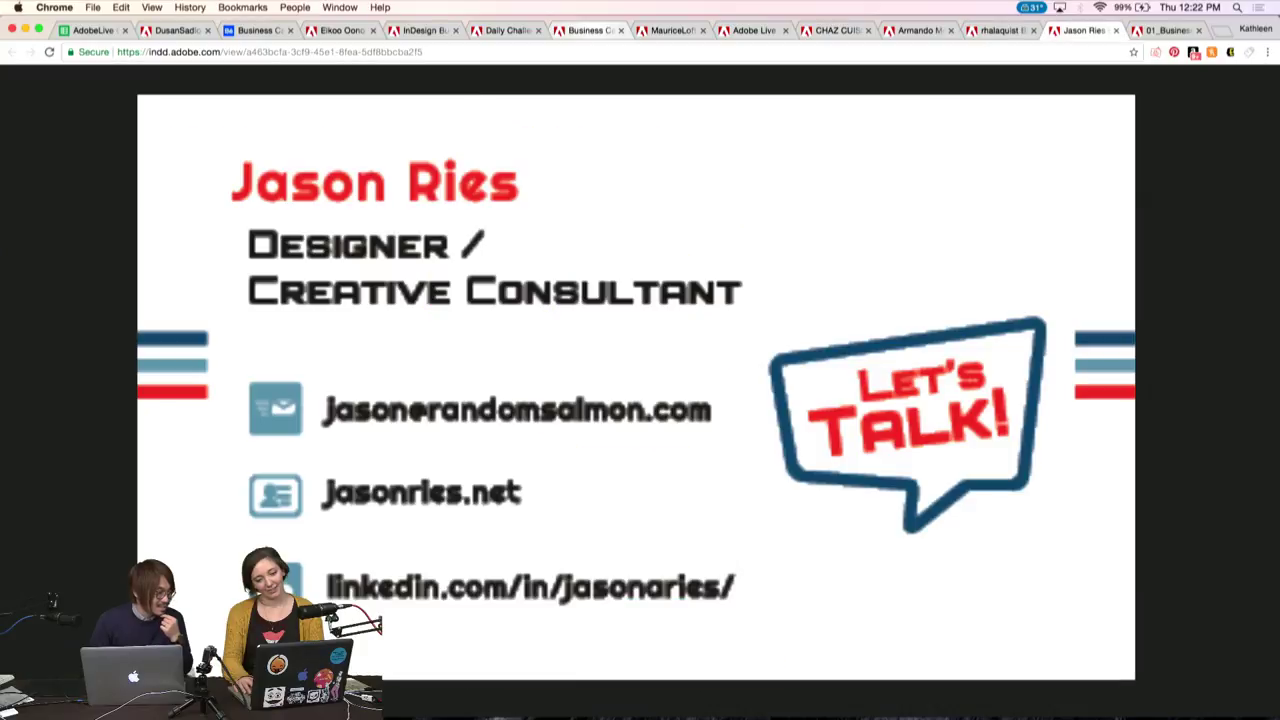
key(super+alt+Left)
key(super+alt+Left)
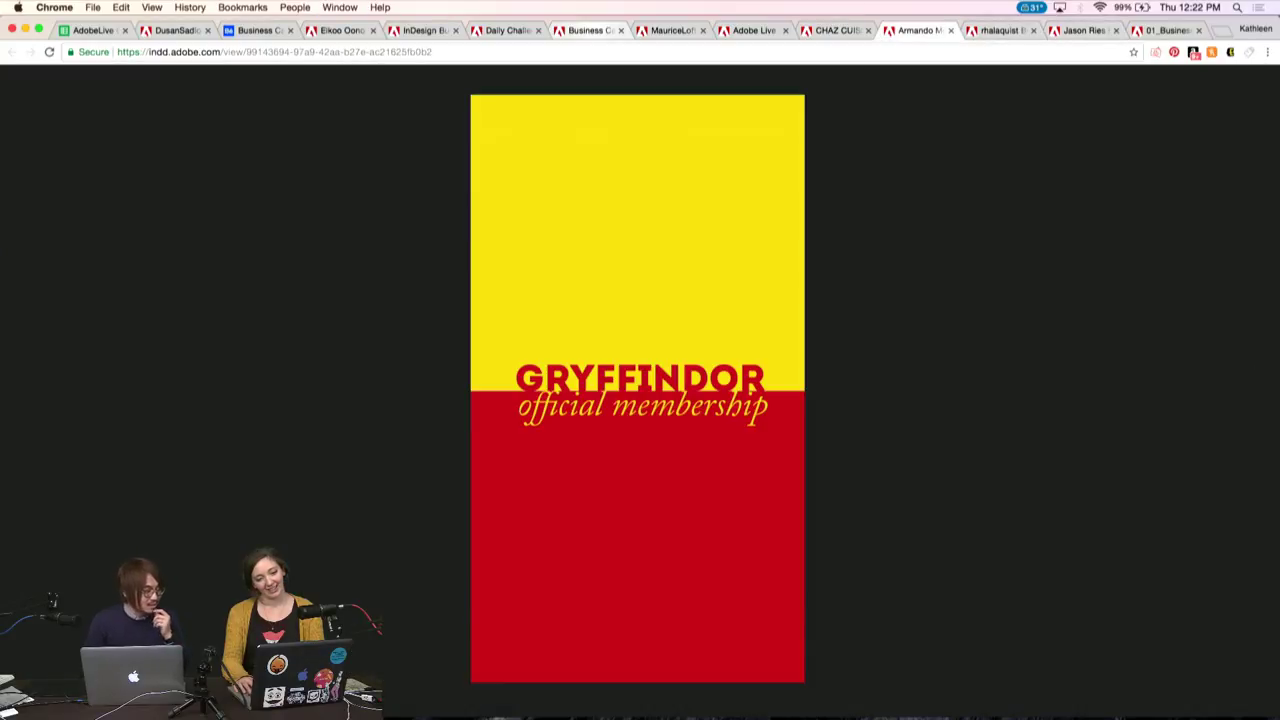
key(super+alt+Right)
key(super+alt+Right)
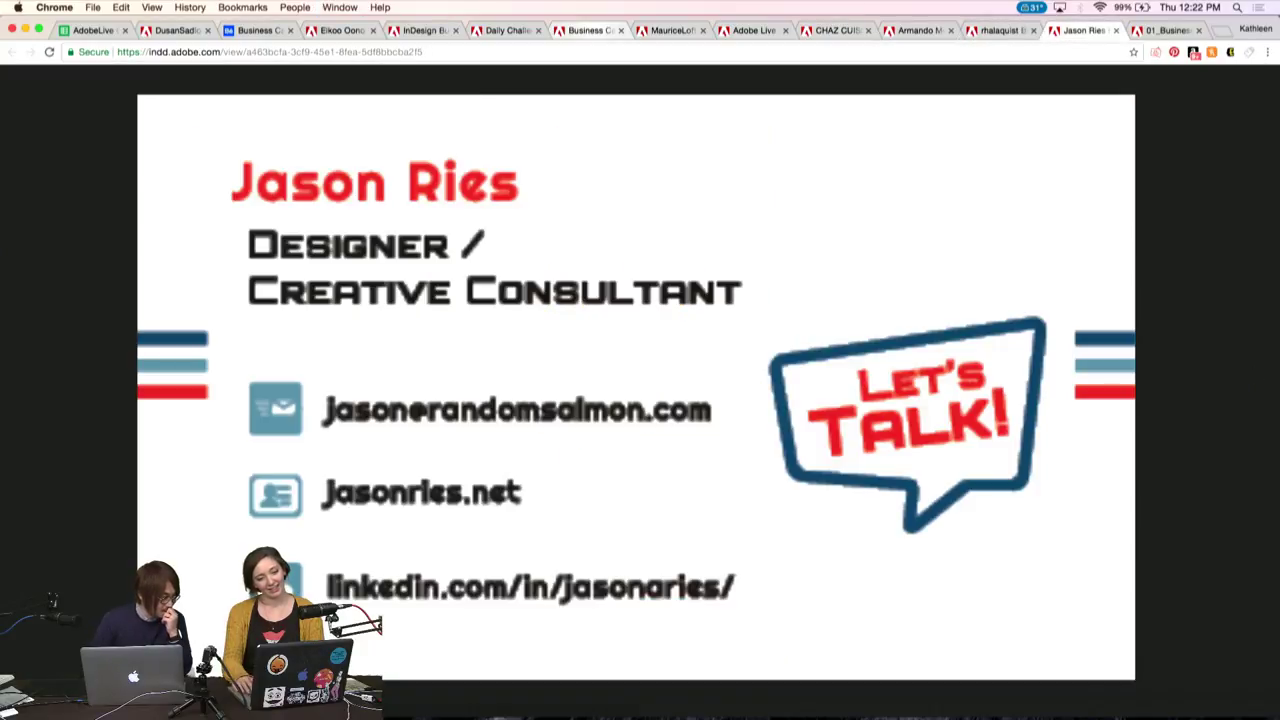
key(super+alt+Right)
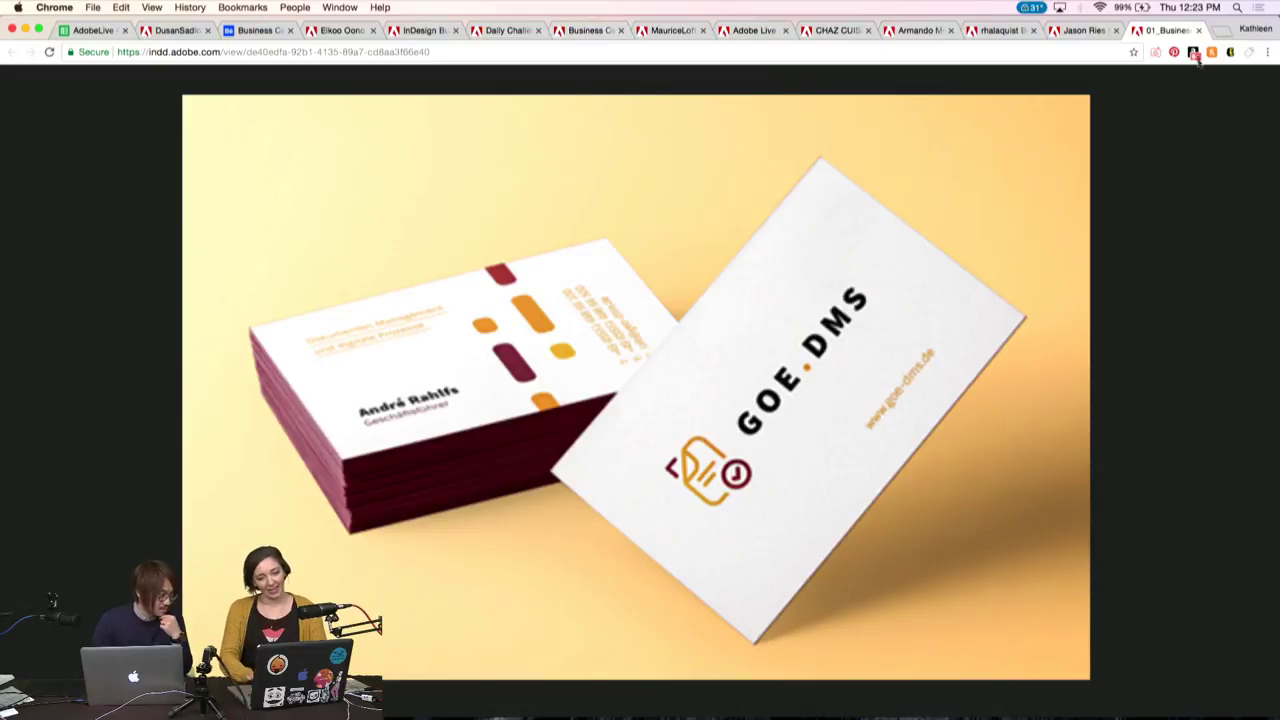
drag(1168, 30, 432, 13)
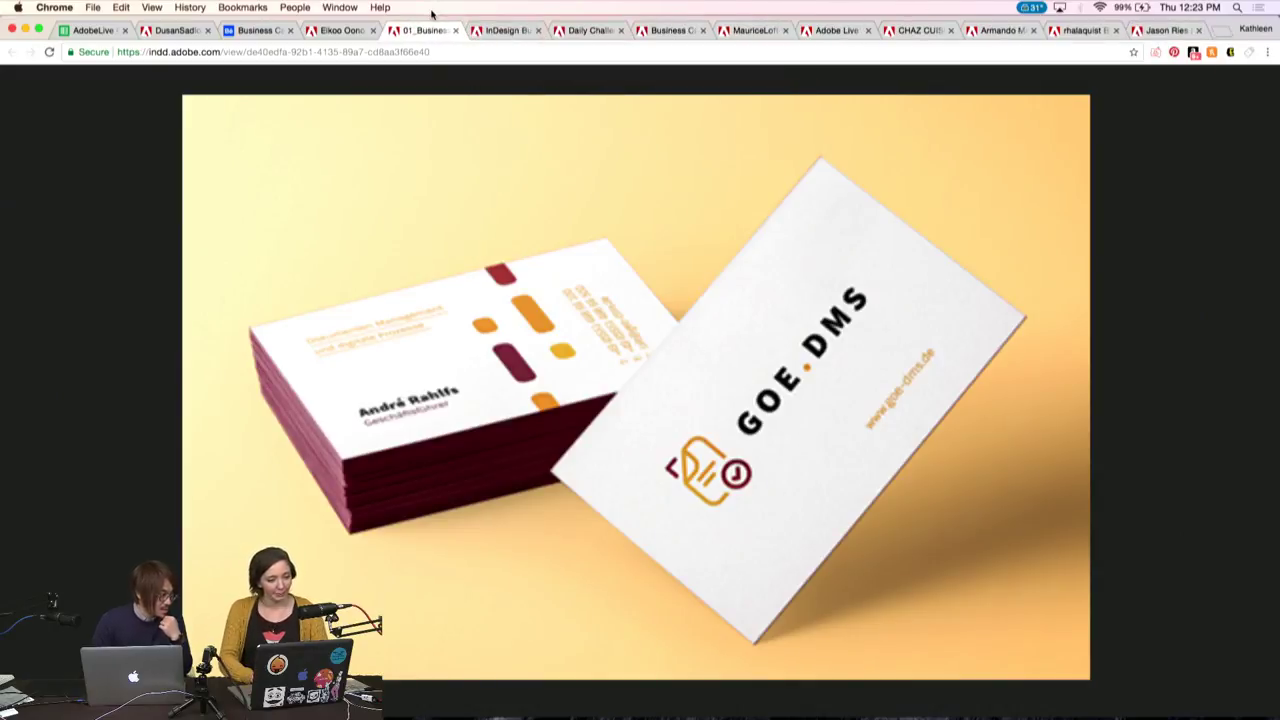
click(500, 30)
Switch to the pink Graphic Designer card to finish reviewing the submissions
click(578, 33)
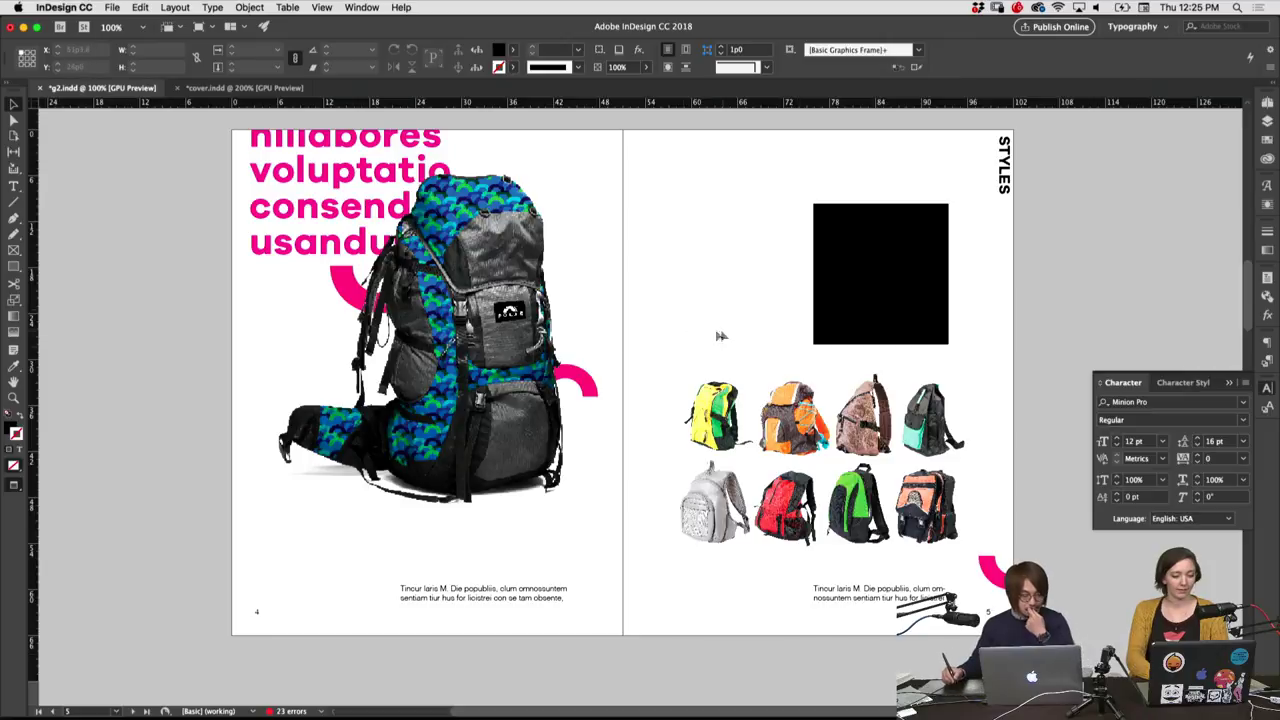
Clear the black-square selection and scroll down to the pages 8–9 hiker photo spread
mouse_move(778, 320)
mouse_down()
mouse_move(872, 286)
mouse_move(763, 334)
mouse_up()
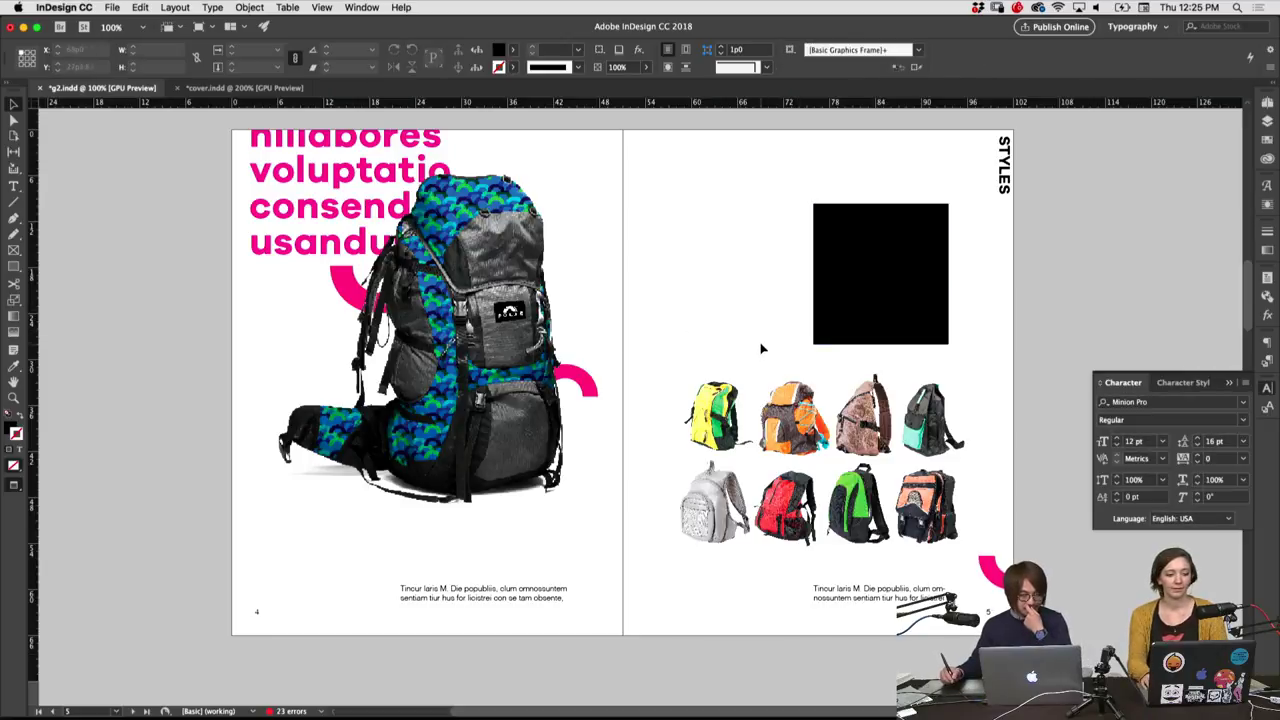
drag(834, 290, 774, 326)
click(770, 348)
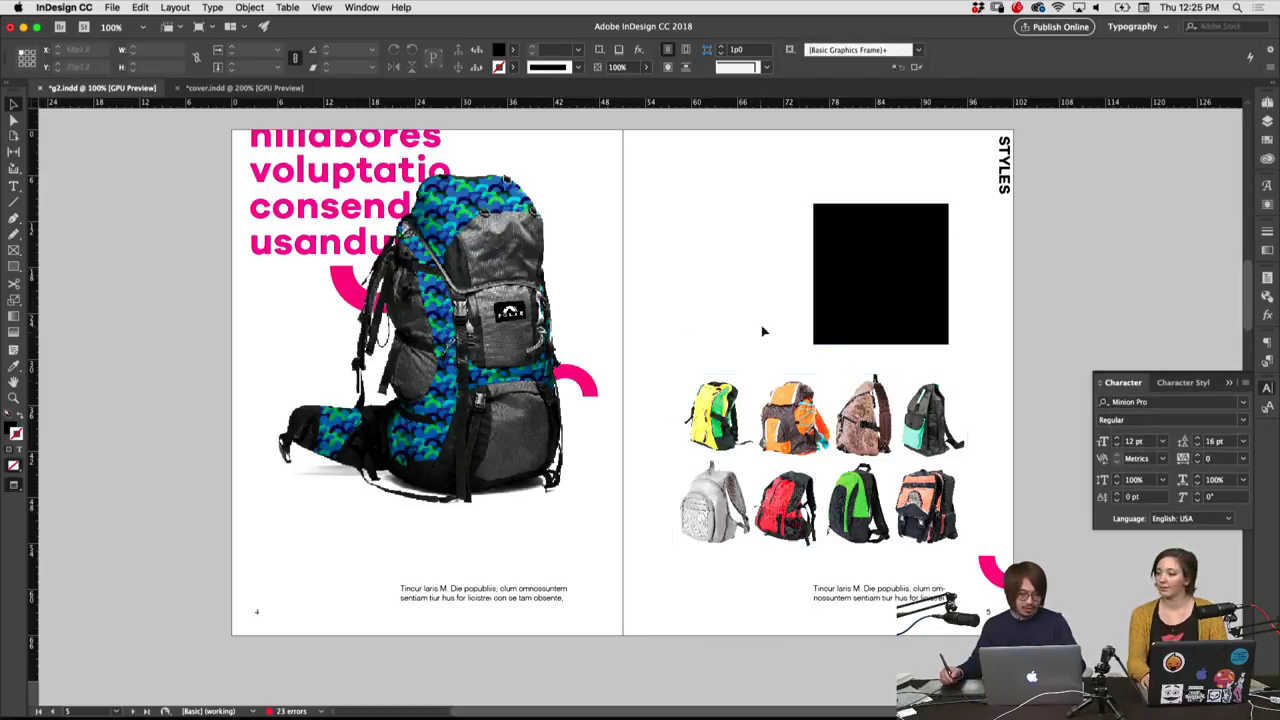
scroll(767, 352, down, 2)
scroll(729, 523, down, 1)
scroll(729, 523, down, 3)
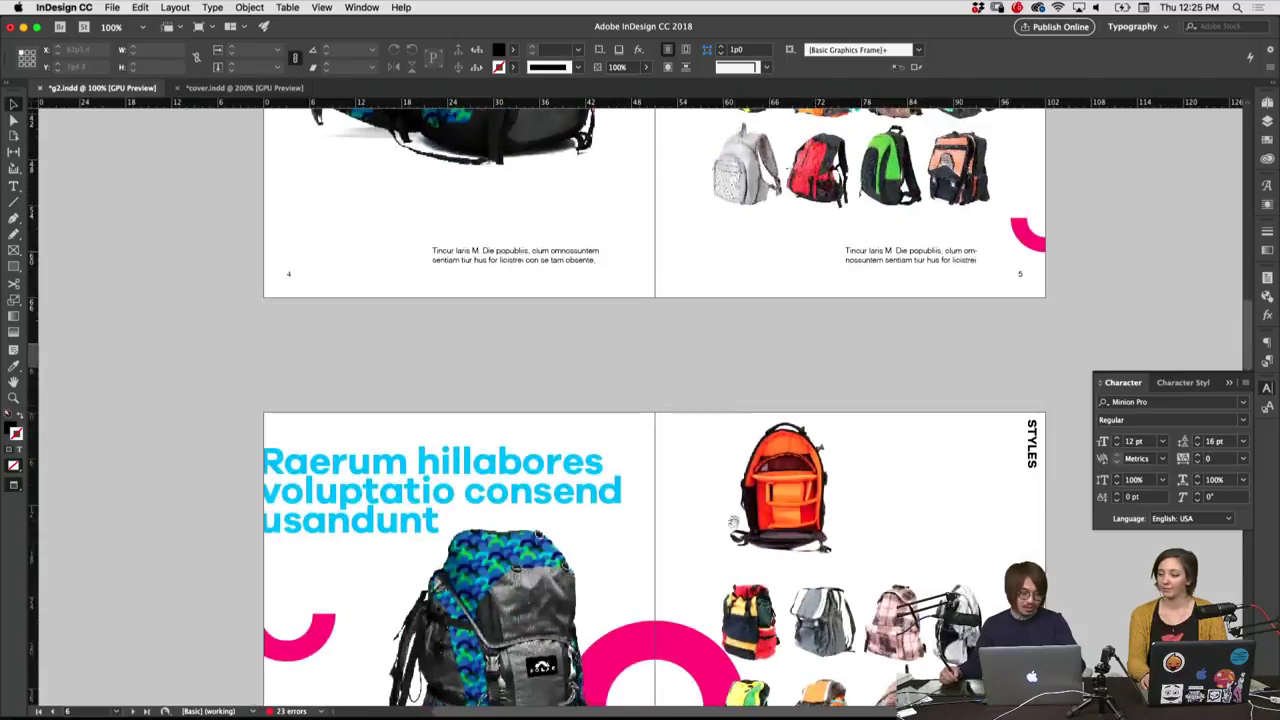
scroll(733, 384, down, 5)
scroll(733, 384, up, 2)
scroll(728, 400, down, 5)
scroll(725, 410, down, 3)
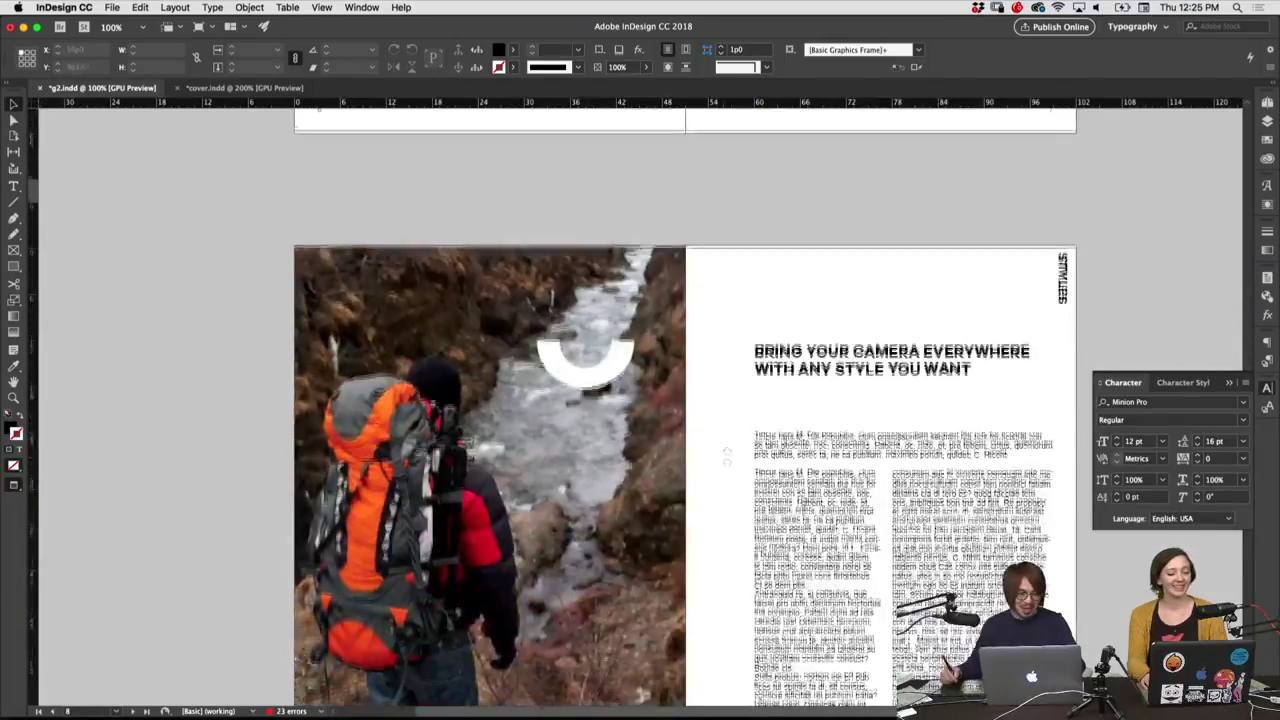
scroll(722, 421, down, 3)
scroll(722, 421, up, 1)
scroll(712, 430, up, 1)
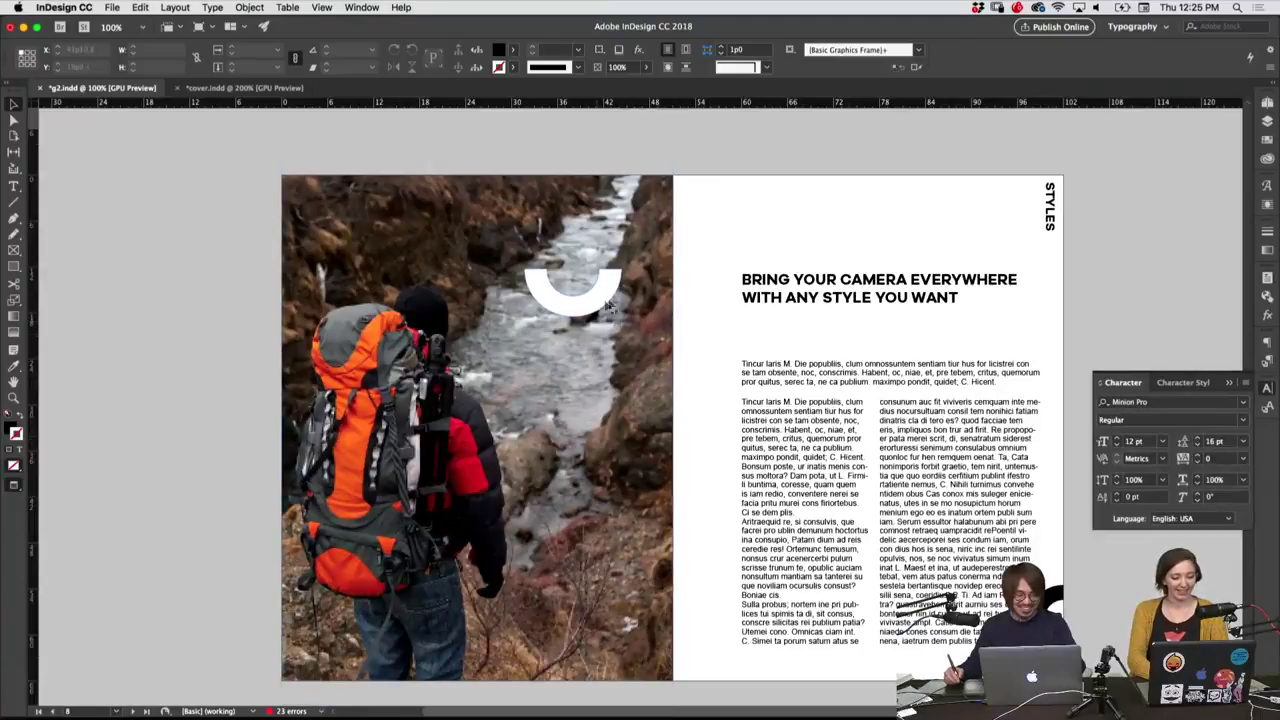
scroll(720, 345, down, 1)
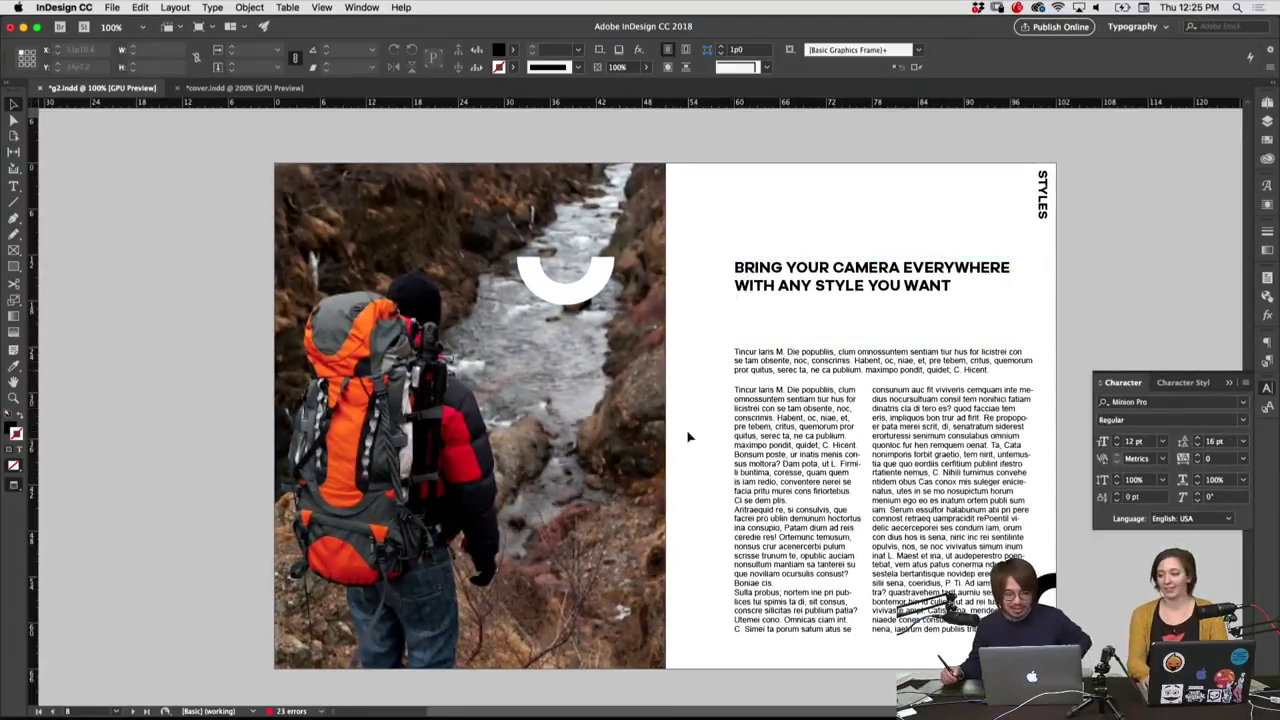
Resize the hiker photo frame, narrowing it to 38p0 then widening to about 58p6
click(689, 511)
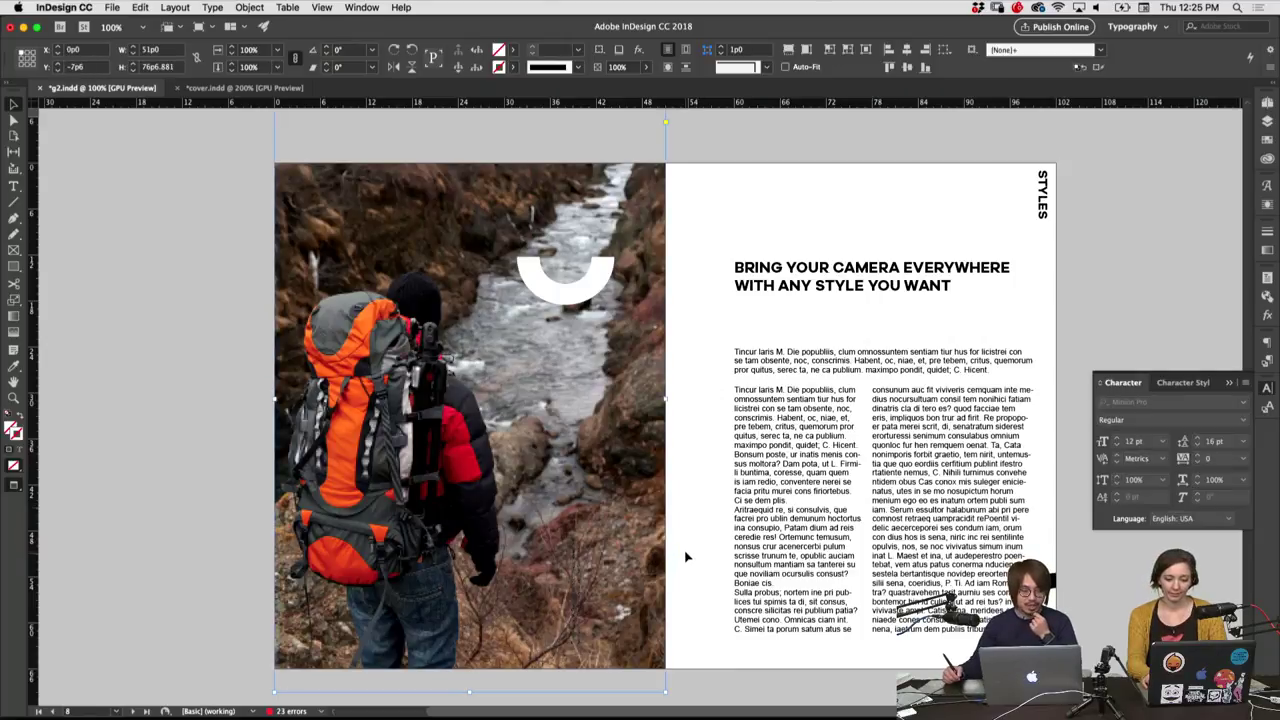
click(689, 553)
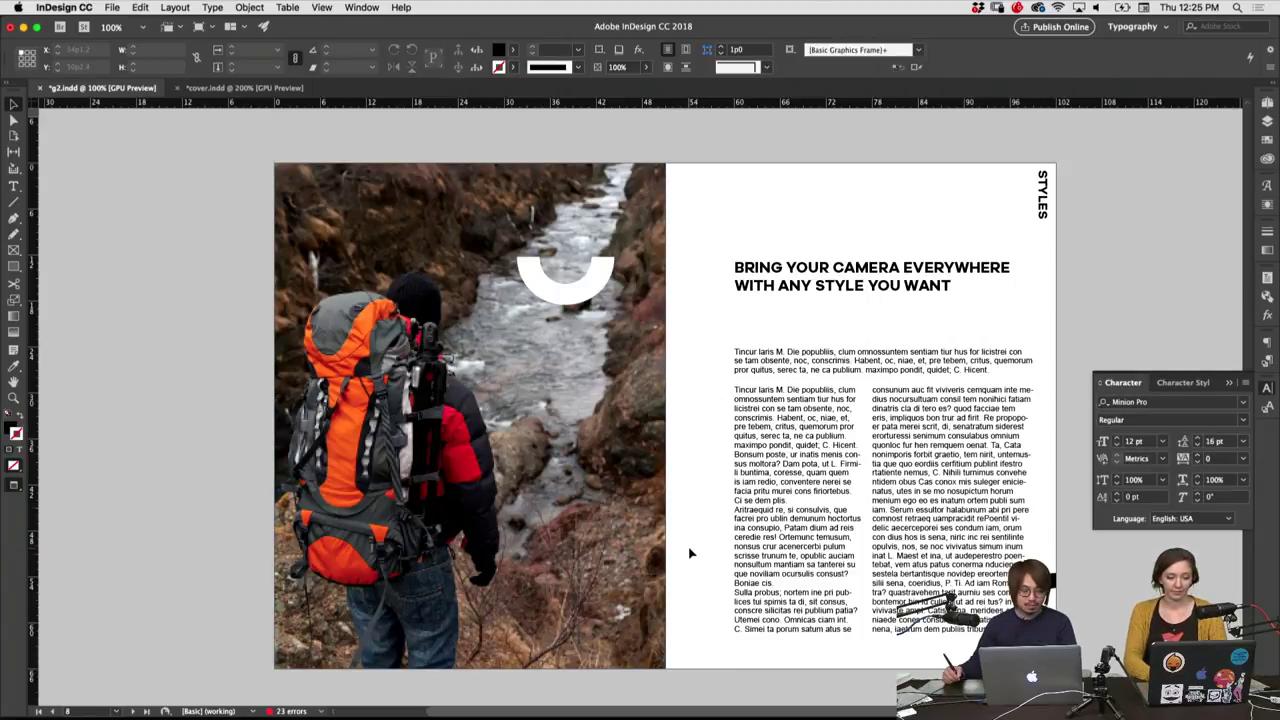
drag(689, 551, 688, 527)
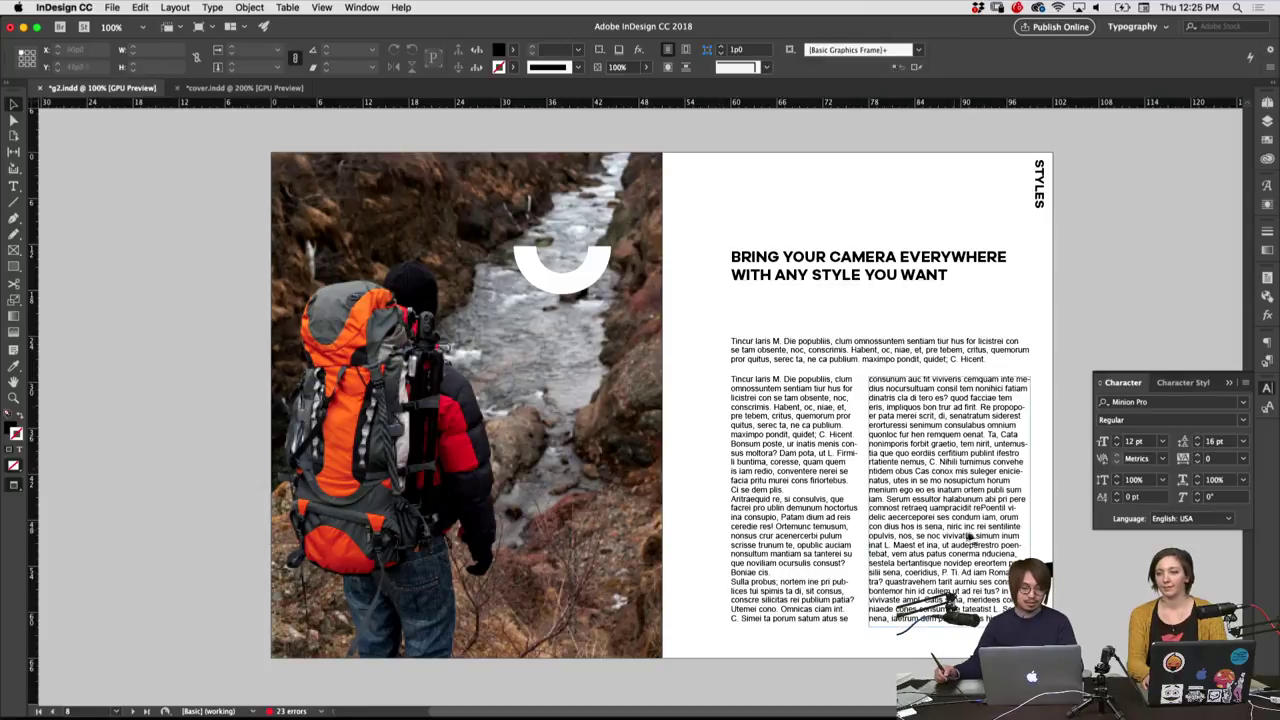
click(658, 440)
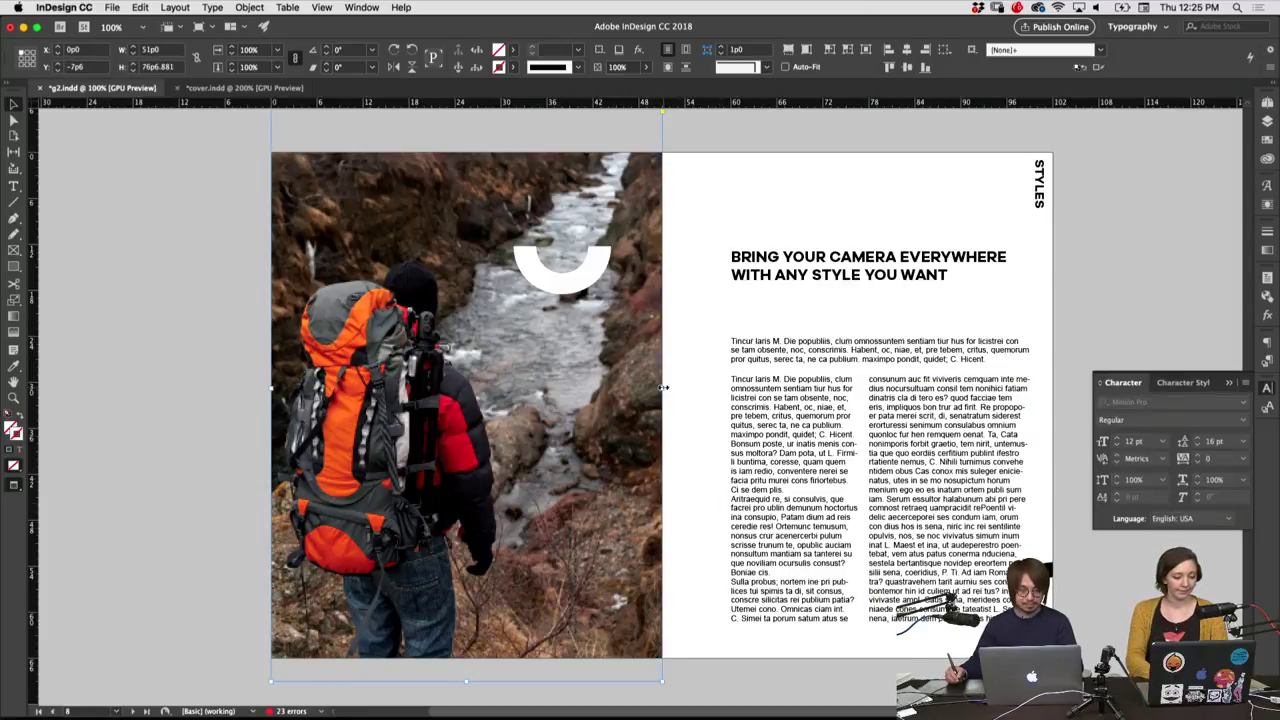
mouse_move(662, 388)
mouse_down()
mouse_move(527, 413)
mouse_move(724, 382)
mouse_move(702, 385)
mouse_up()
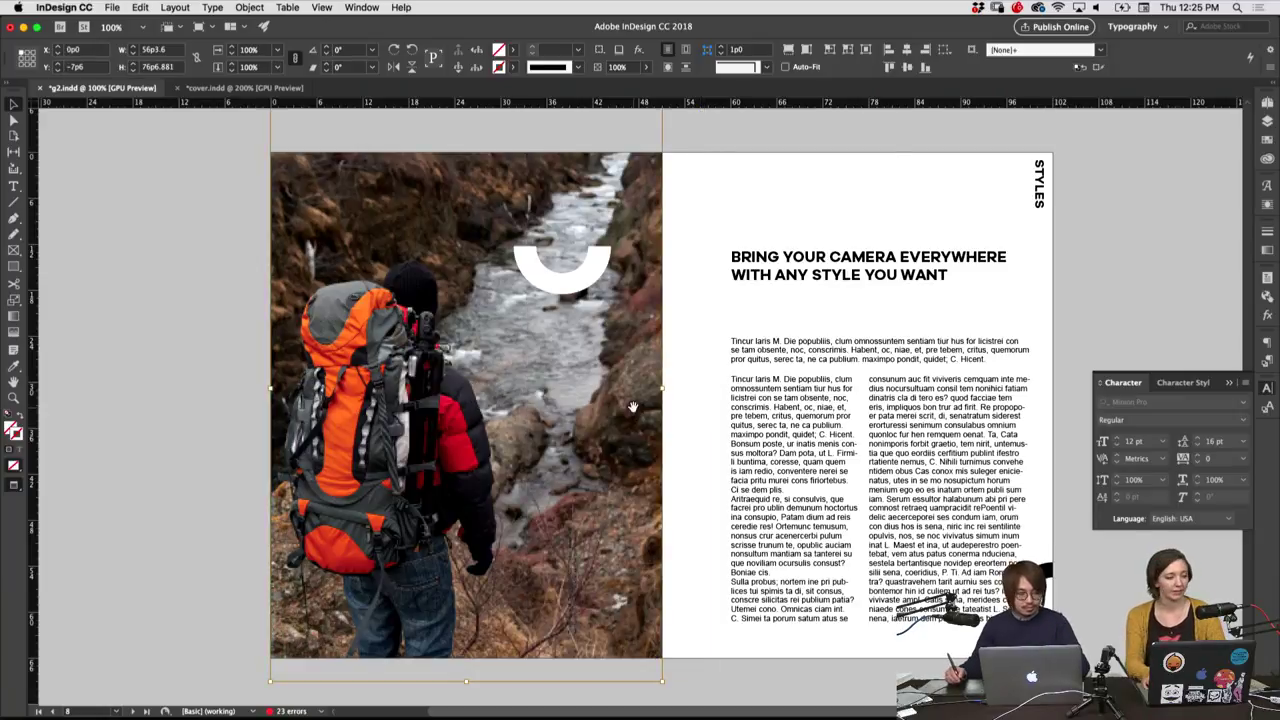
drag(702, 386, 718, 386)
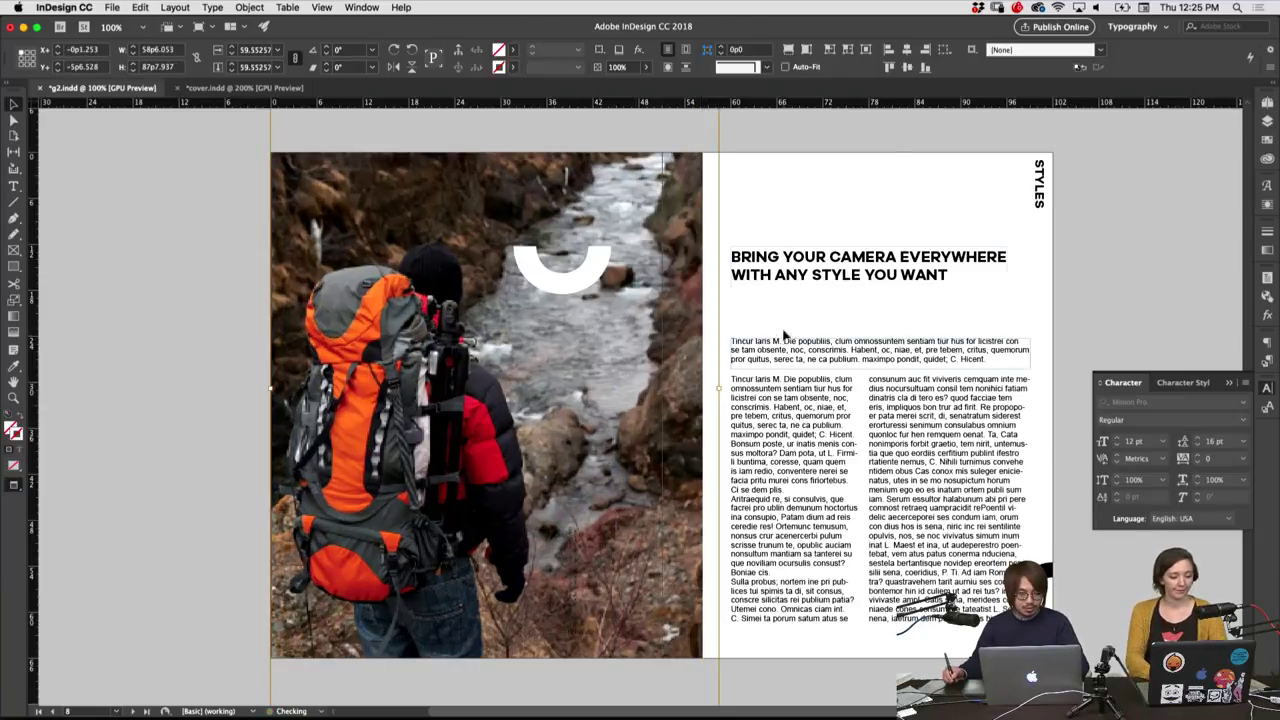
click(760, 300)
Nudge the photo frame lower, then undo back to the narrower crop with a white strip
scroll(828, 251, left, 2)
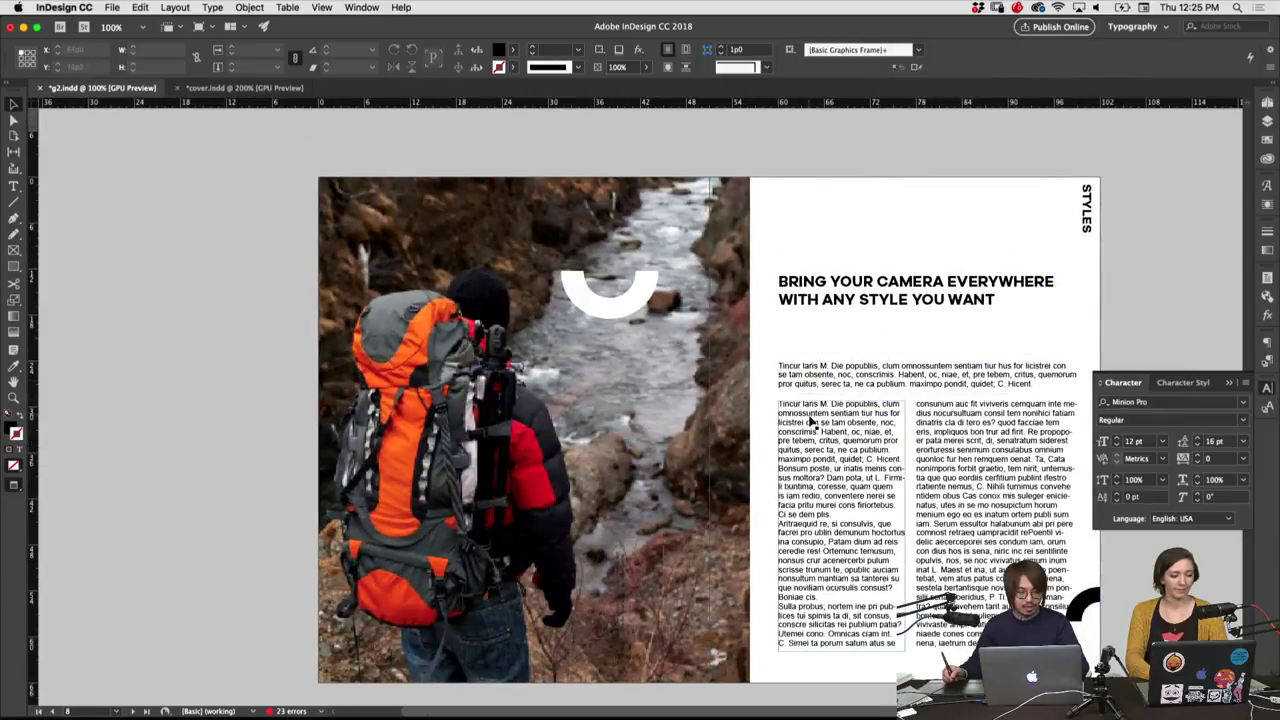
click(598, 488)
drag(598, 488, 598, 495)
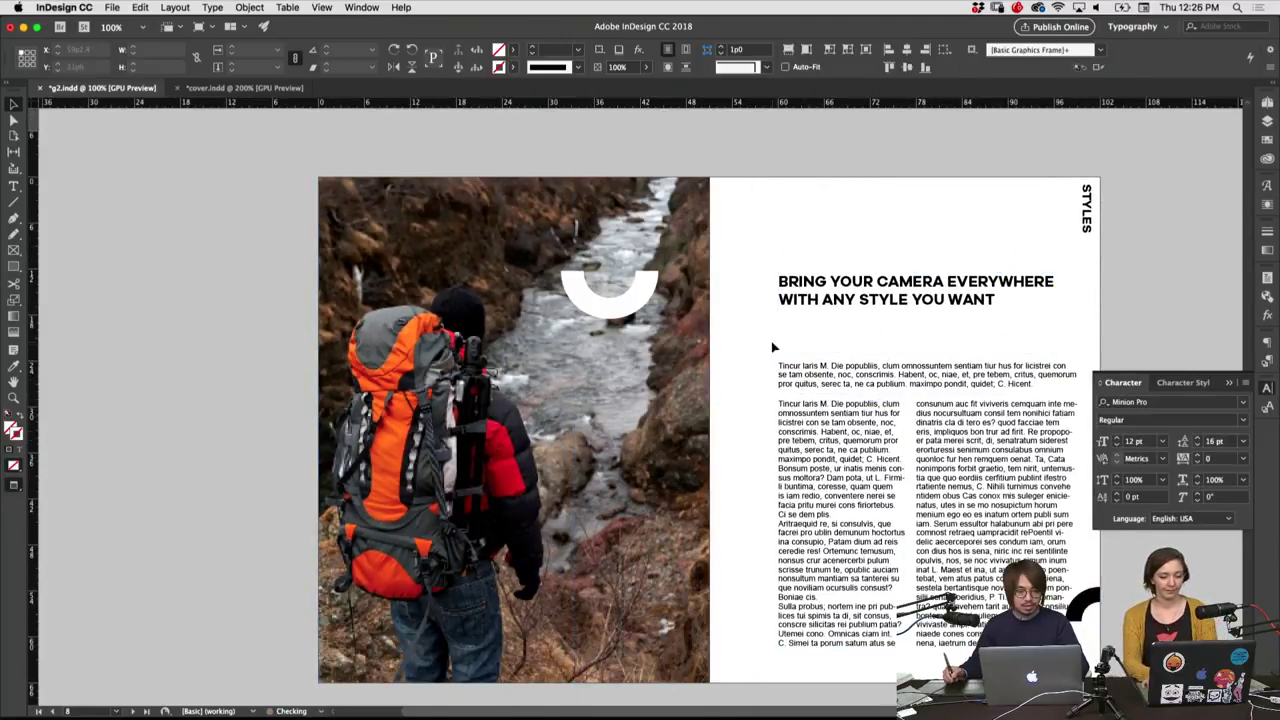
key(ctrl+z)
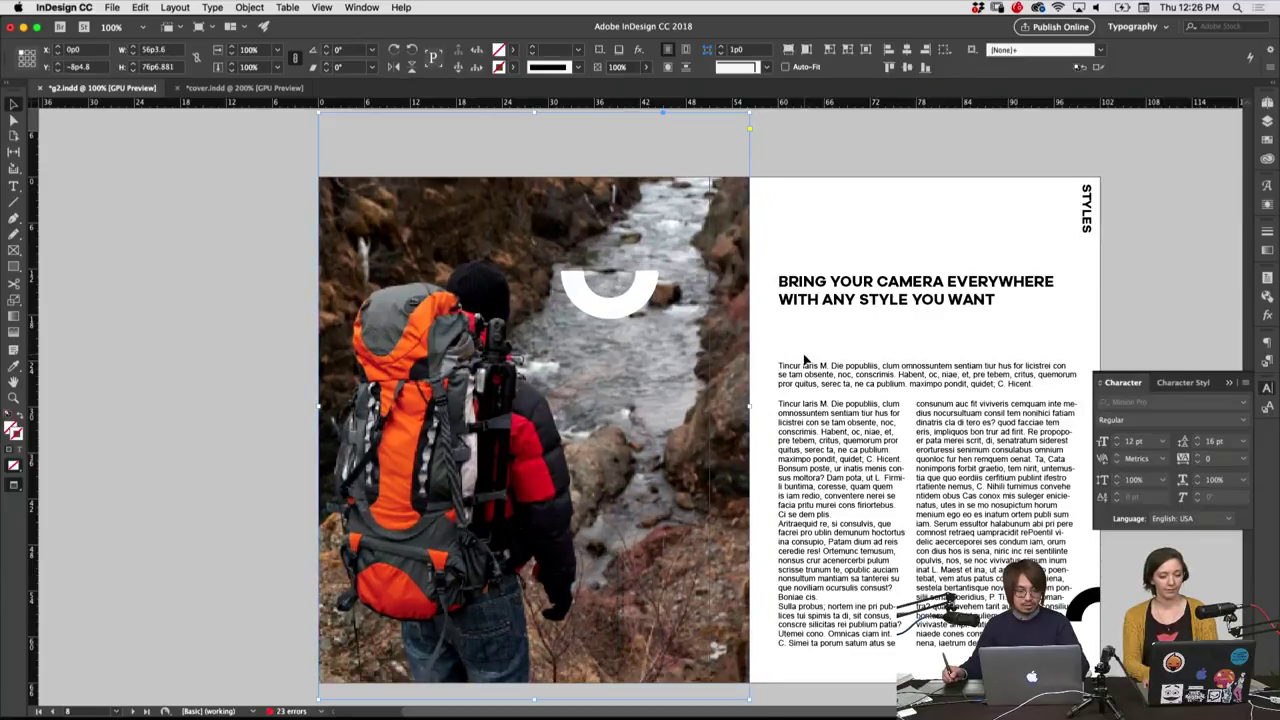
key(ctrl+z)
key(ctrl+z)
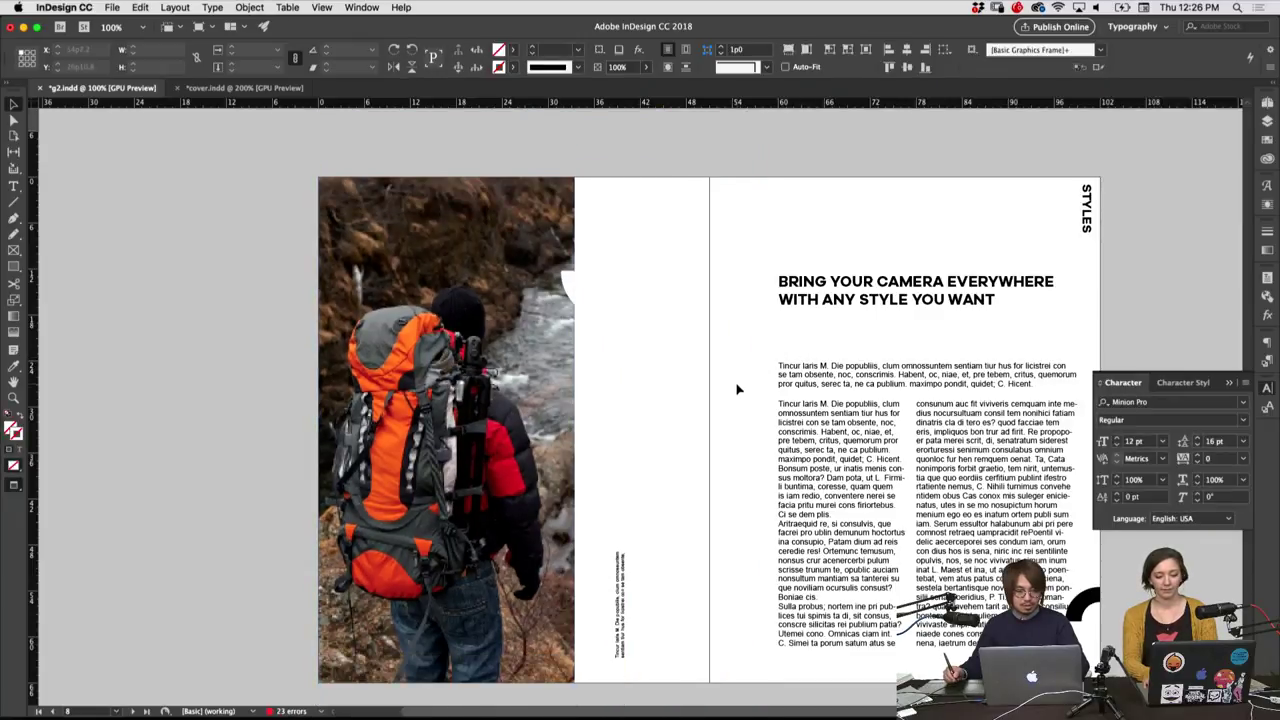
key(ctrl+z)
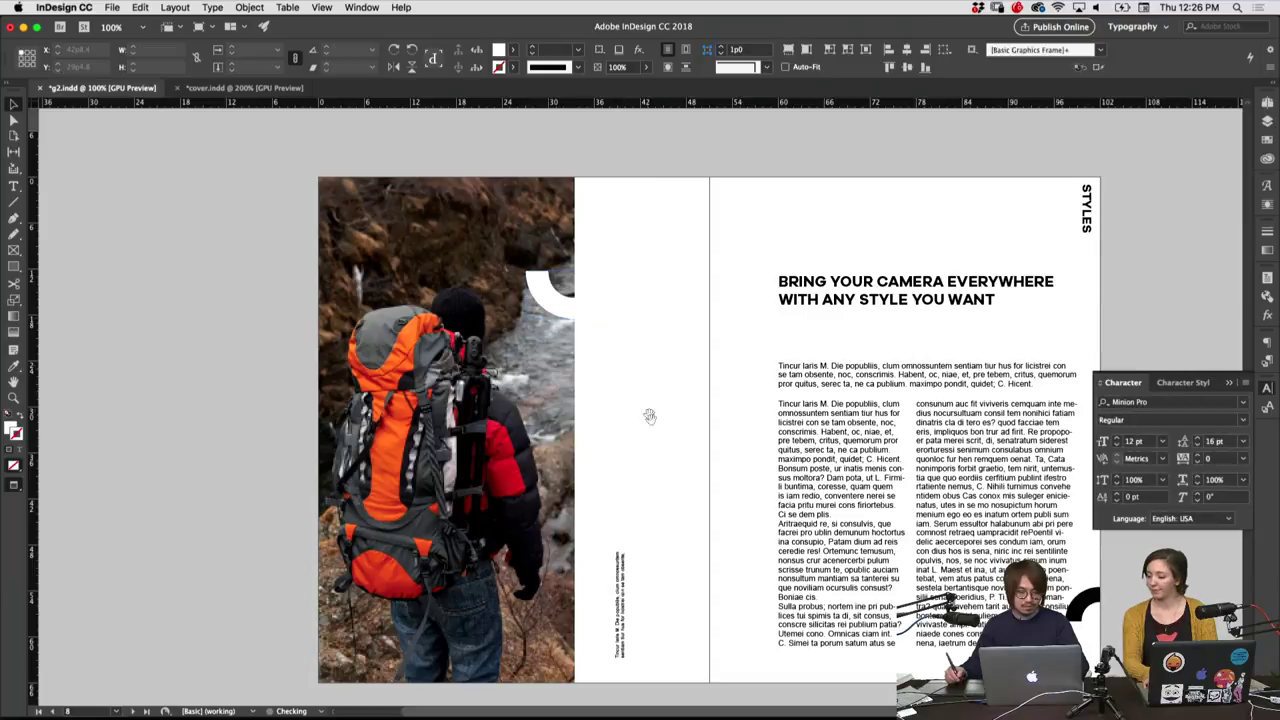
Try moving the headline frame left, then undo it back to its original position
drag(650, 416, 643, 382)
mouse_move(738, 252)
mouse_down()
mouse_move(644, 265)
mouse_move(656, 247)
mouse_up()
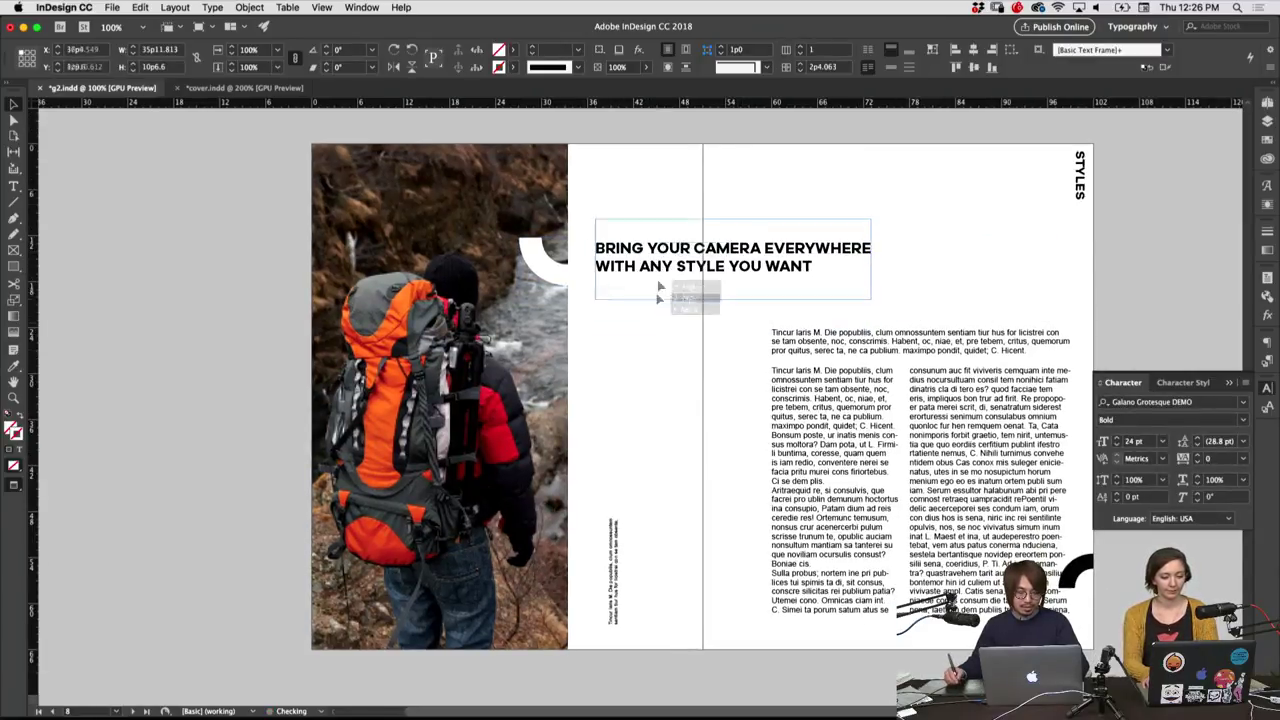
key(ctrl+z)
mouse_move(775, 250)
mouse_down()
mouse_move(708, 251)
mouse_move(637, 356)
mouse_up()
key(ctrl+z)
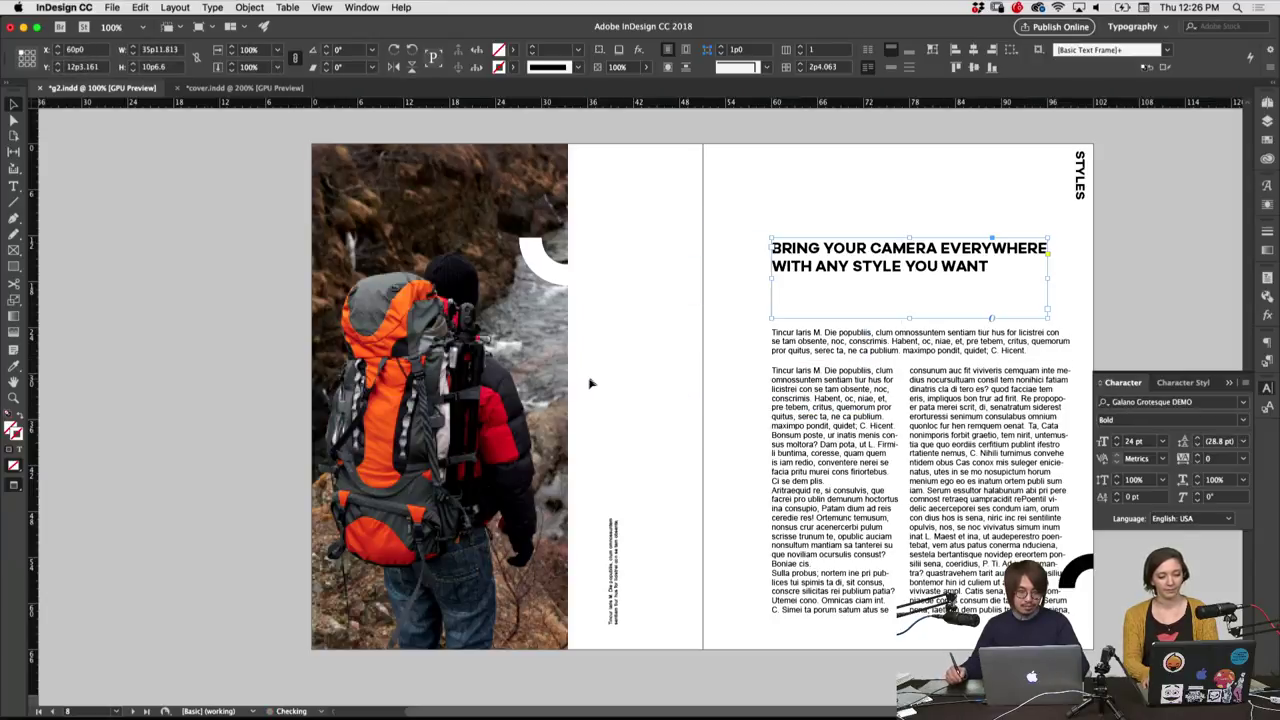
Move the white semicircle down slightly and fill it with the backpack's sampled orange
drag(571, 277, 571, 322)
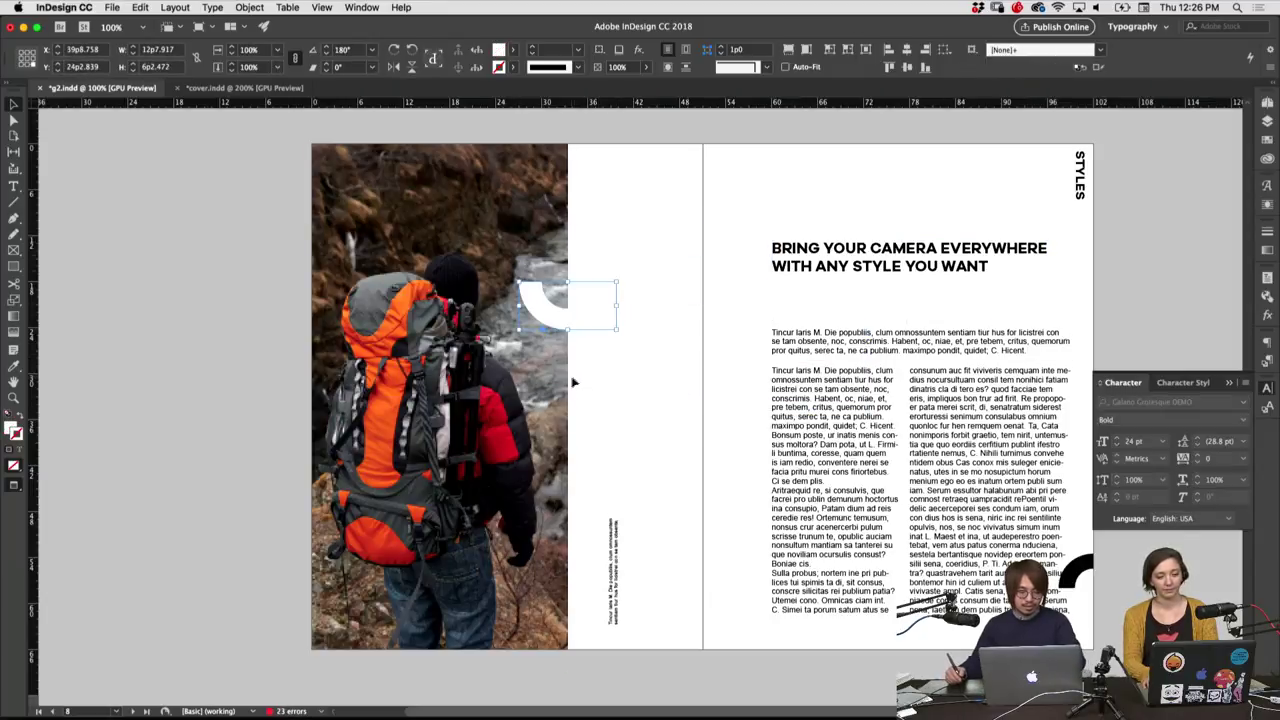
key(i)
click(488, 426)
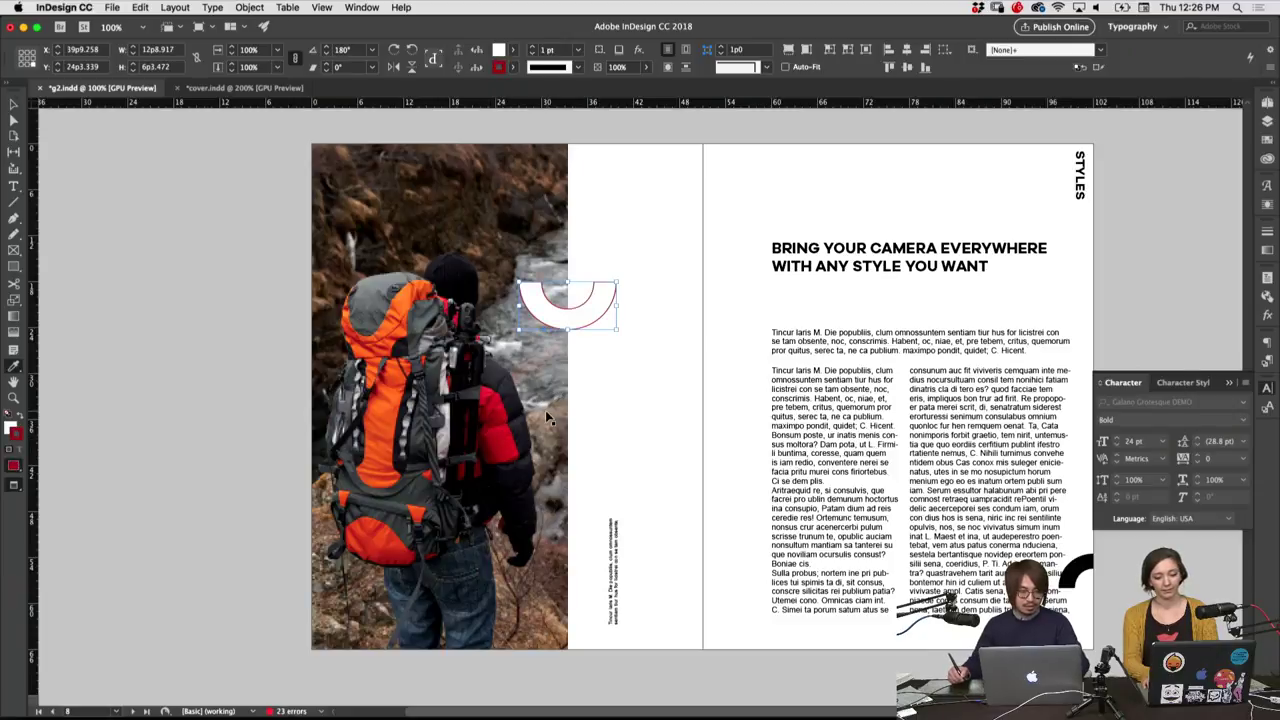
key(slash)
key(v)
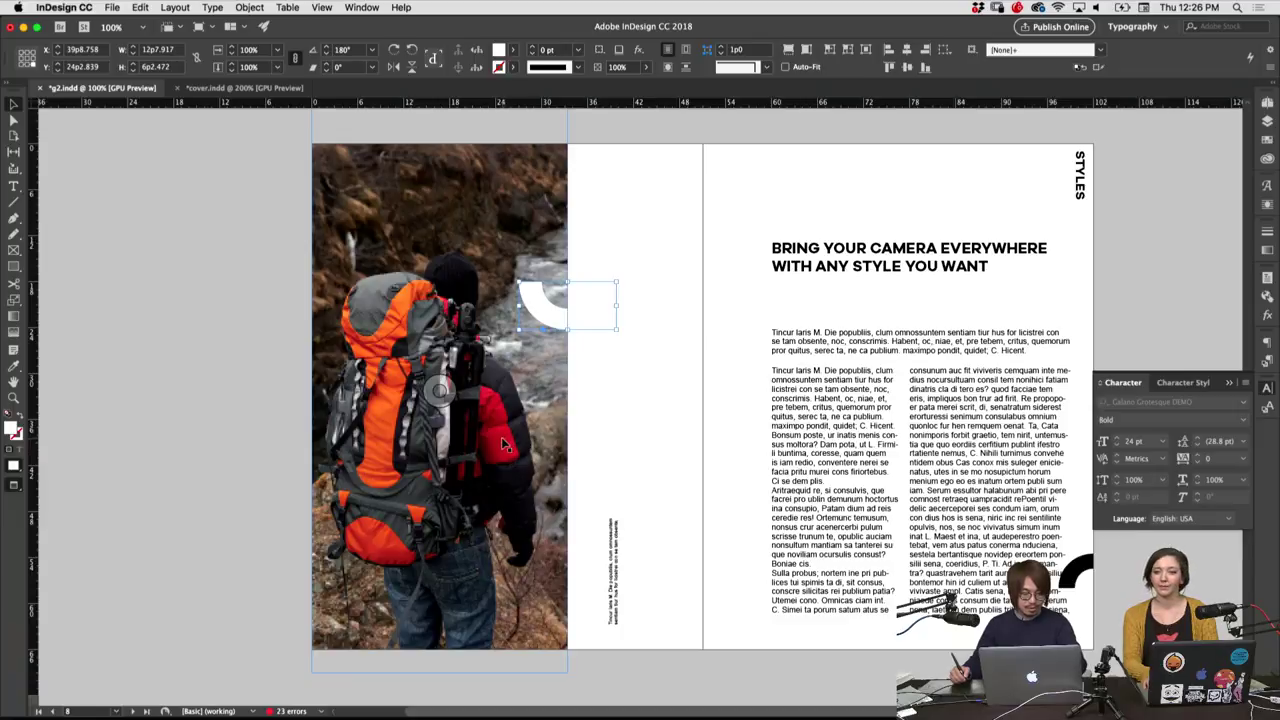
key(i)
click(388, 437)
Try copying the orange semicircle beside the headline, then undo the duplicate
key(v)
scroll(669, 409, up, 2)
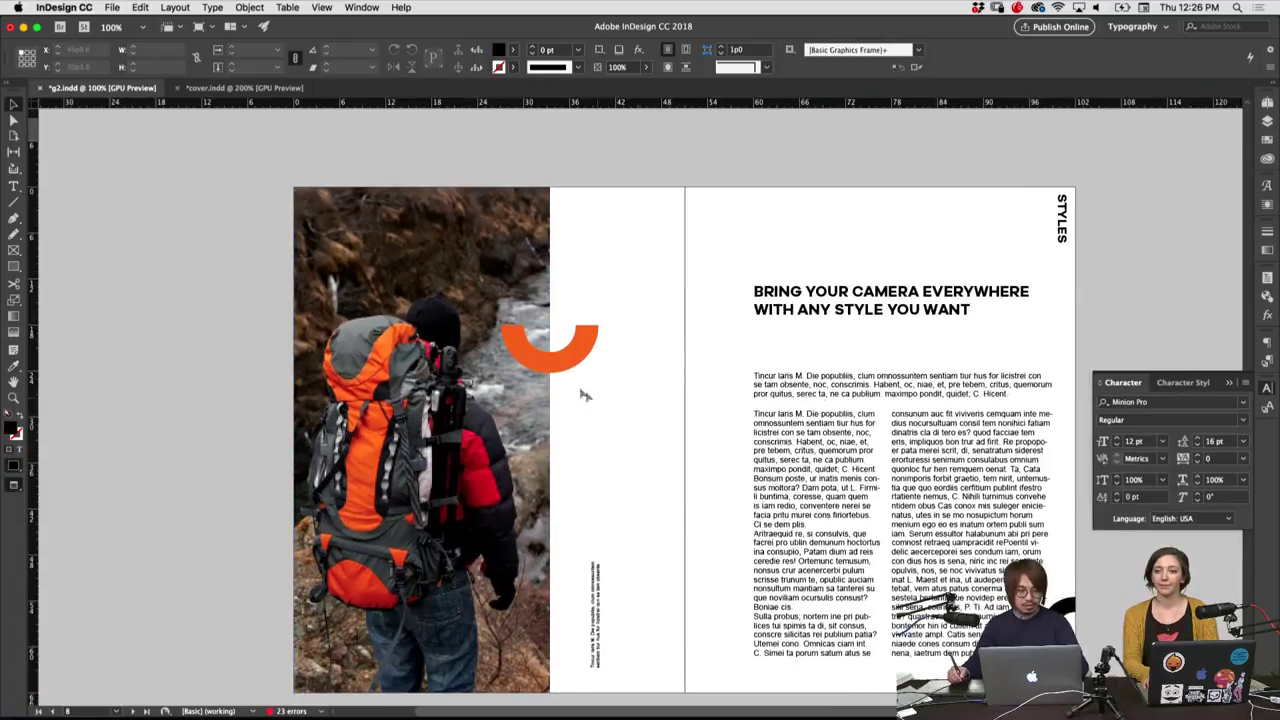
drag(577, 350, 1036, 290)
scroll(568, 410, down, 2)
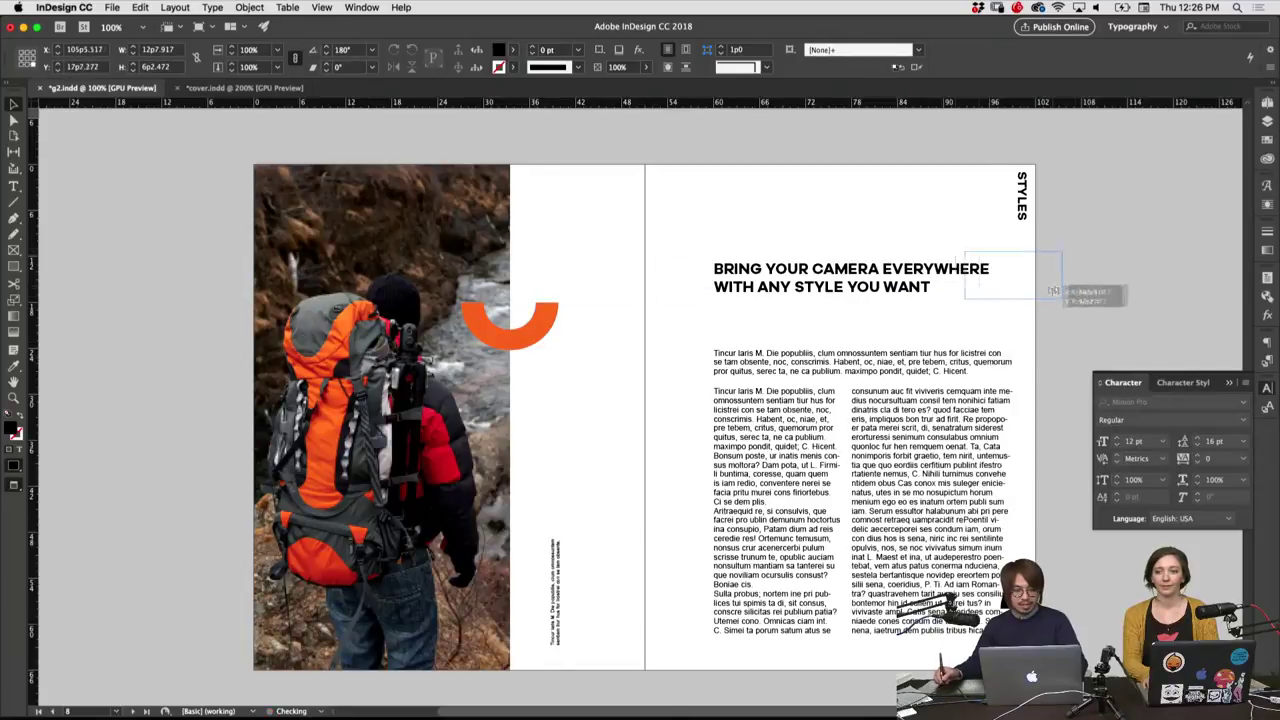
key(super+z)
scroll(527, 395, right, 2)
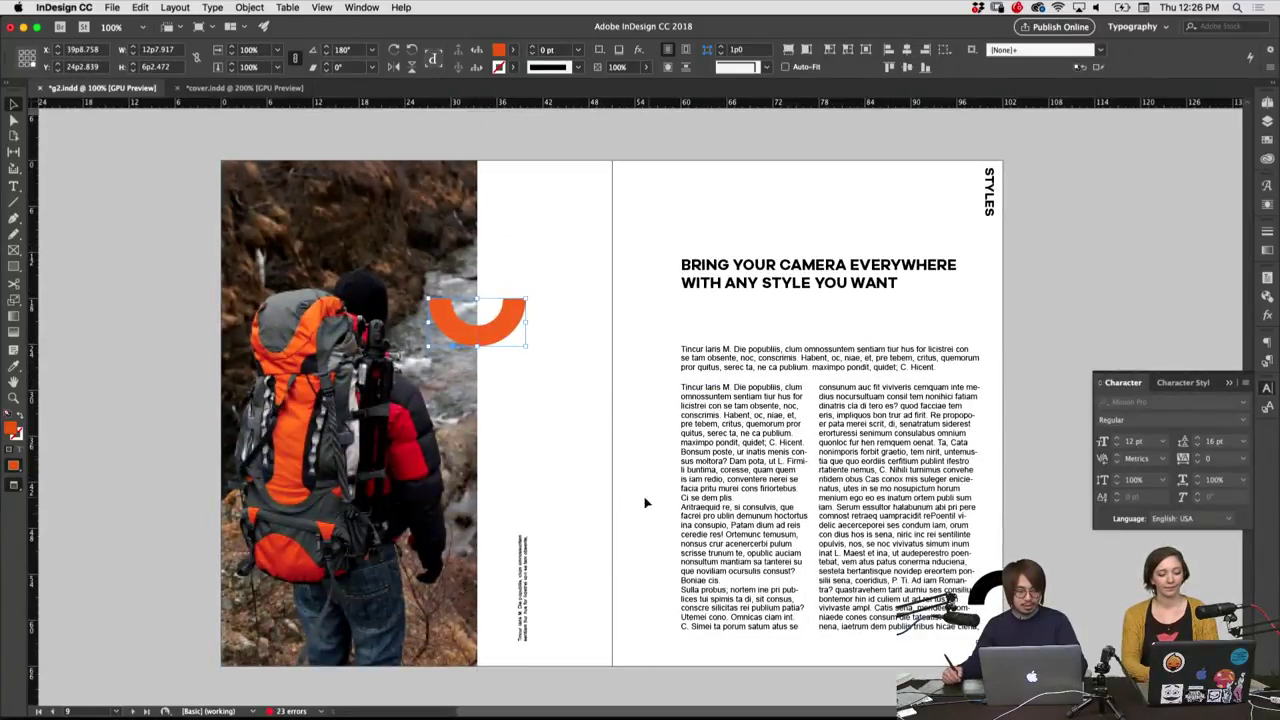
click(643, 515)
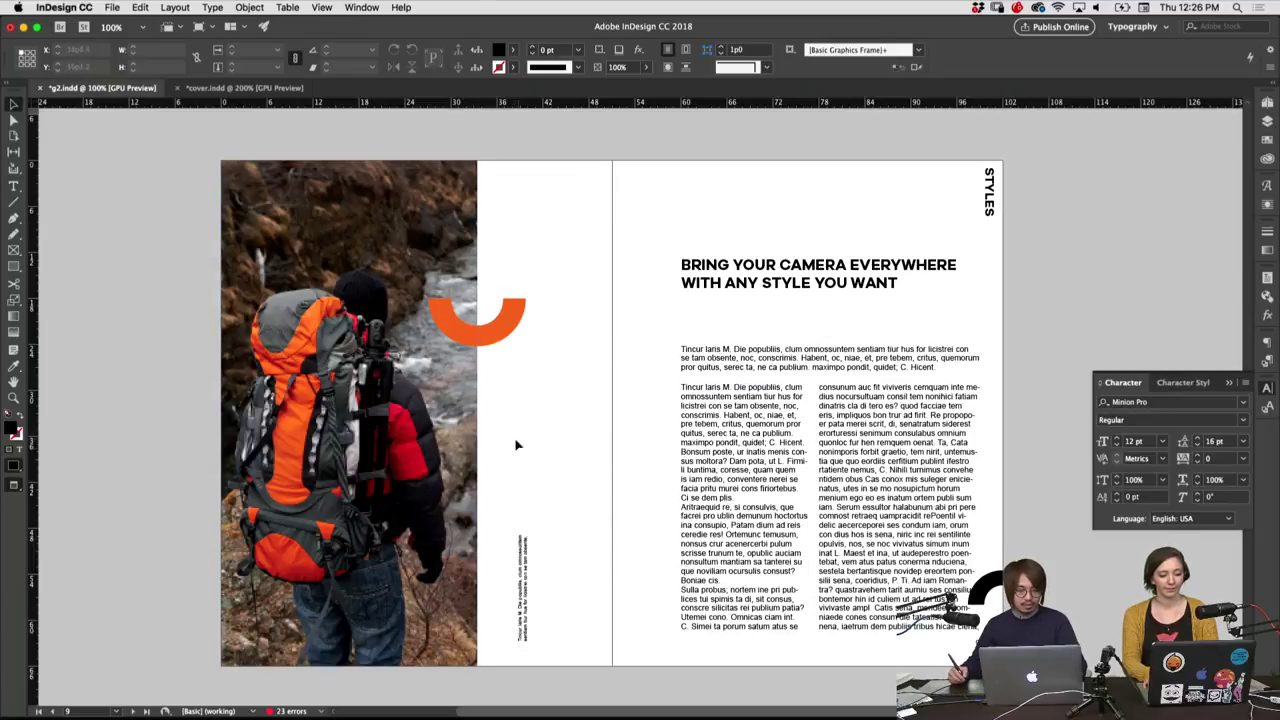
scroll(540, 472, down, 1)
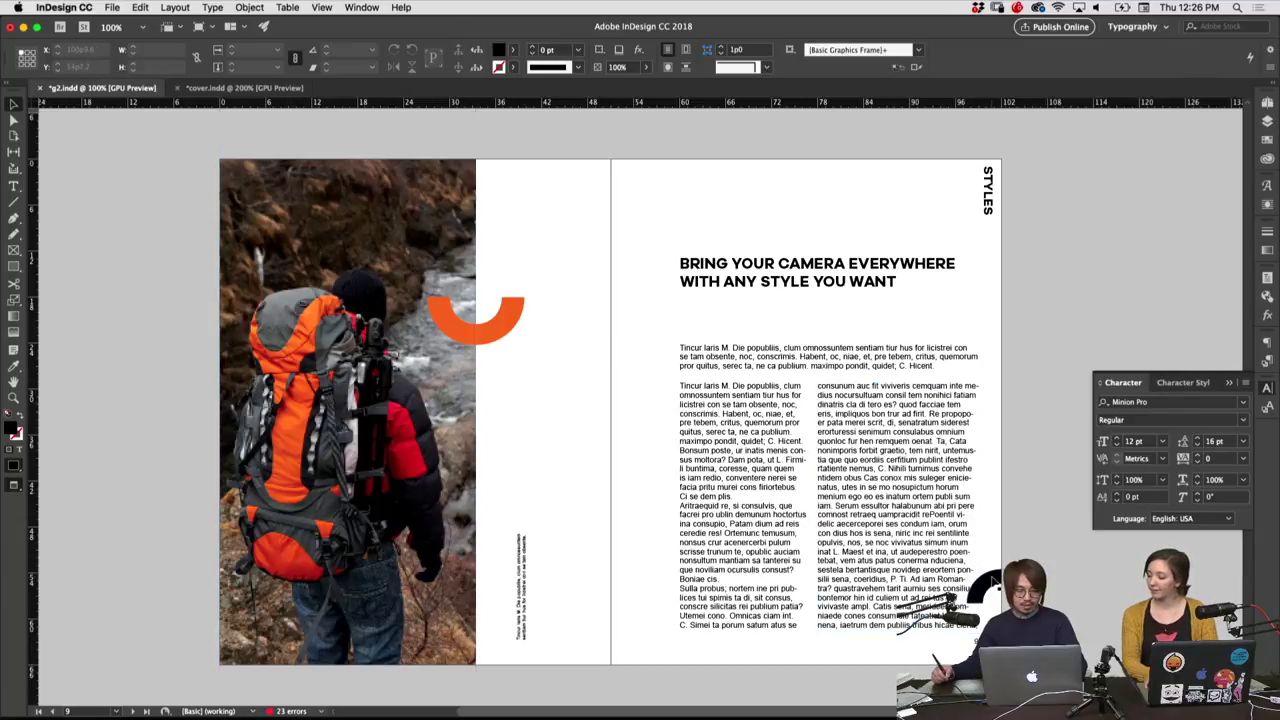
Sample orange-red onto the small arc at the bottom of page 9
click(985, 590)
key(i)
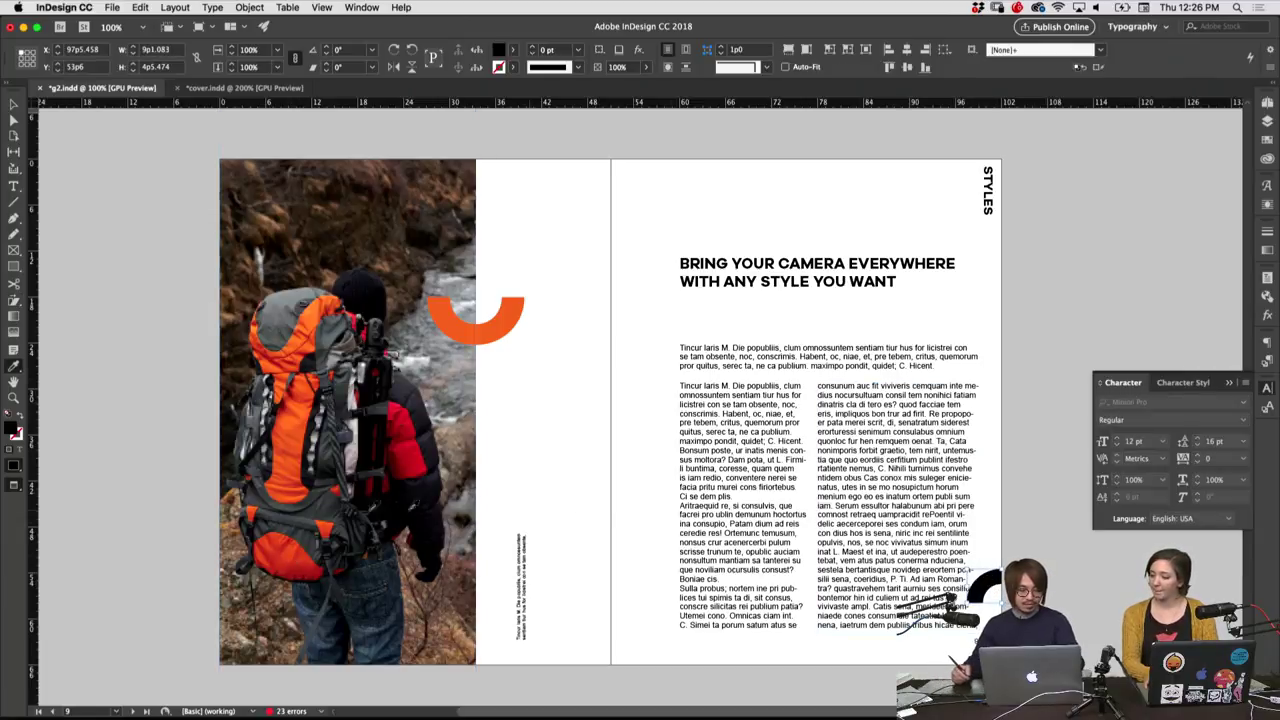
click(290, 546)
key(v)
click(566, 506)
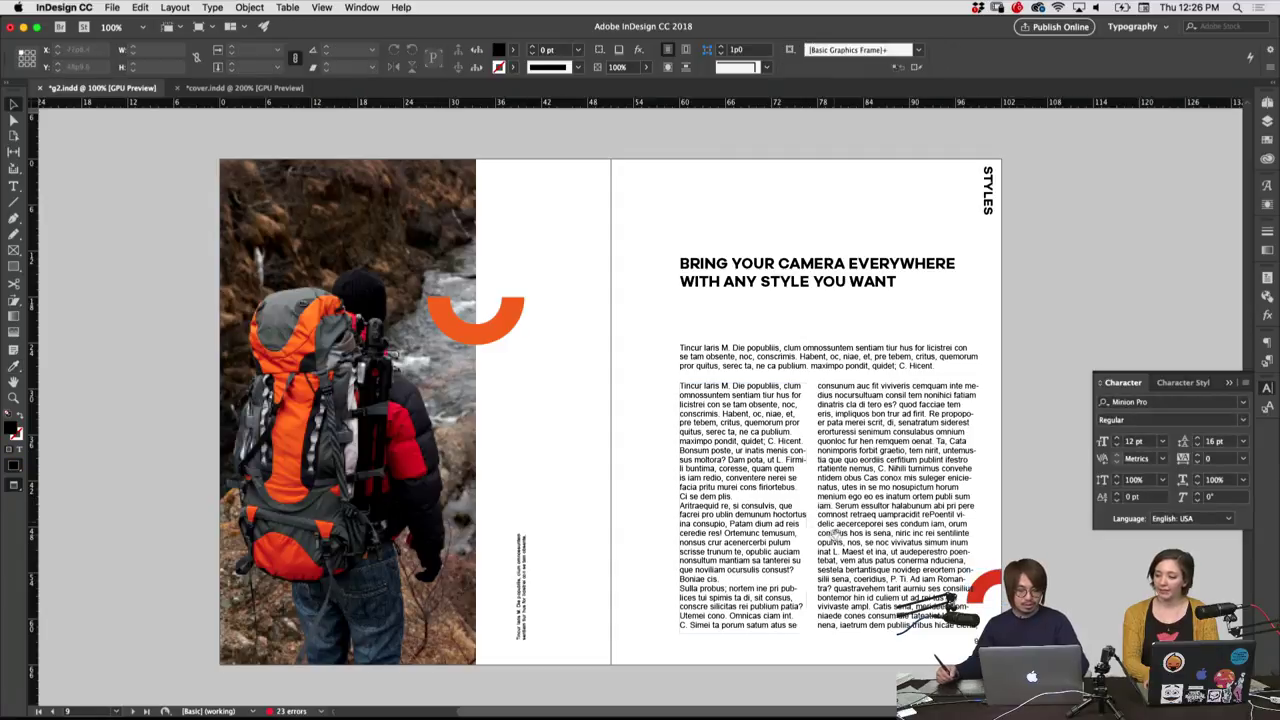
scroll(345, 380, down, 2)
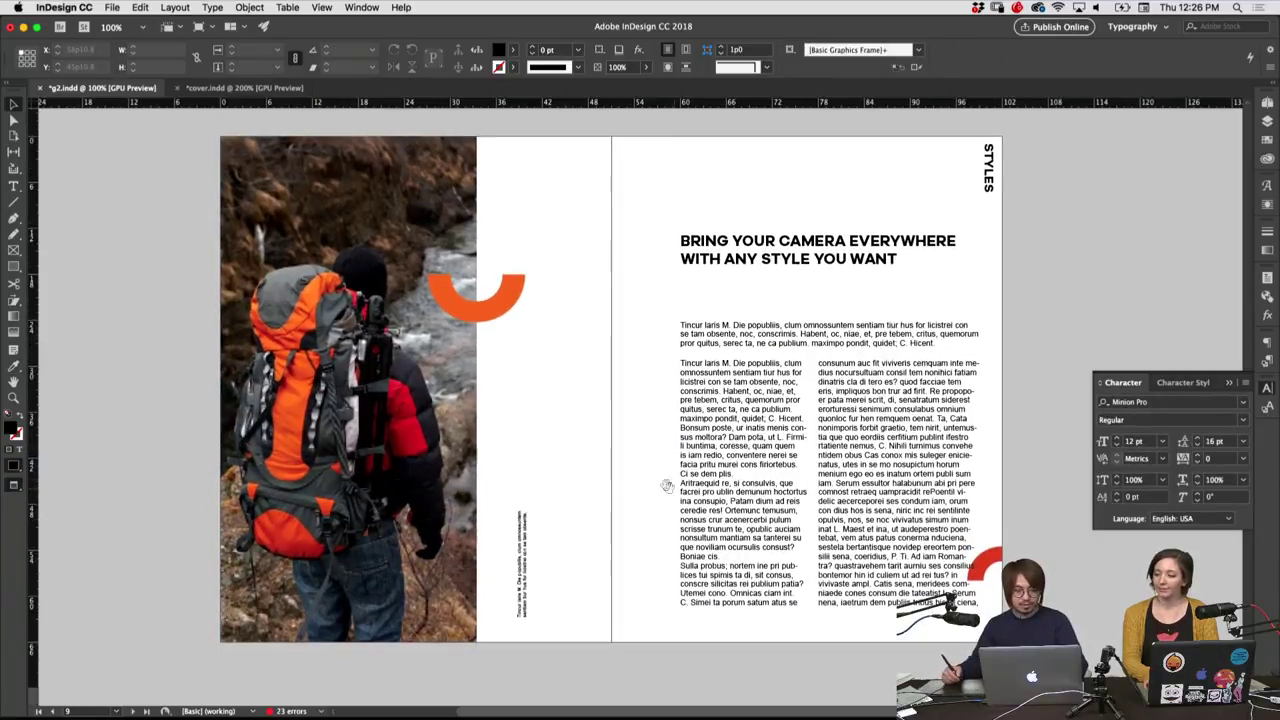
scroll(345, 380, up, 1)
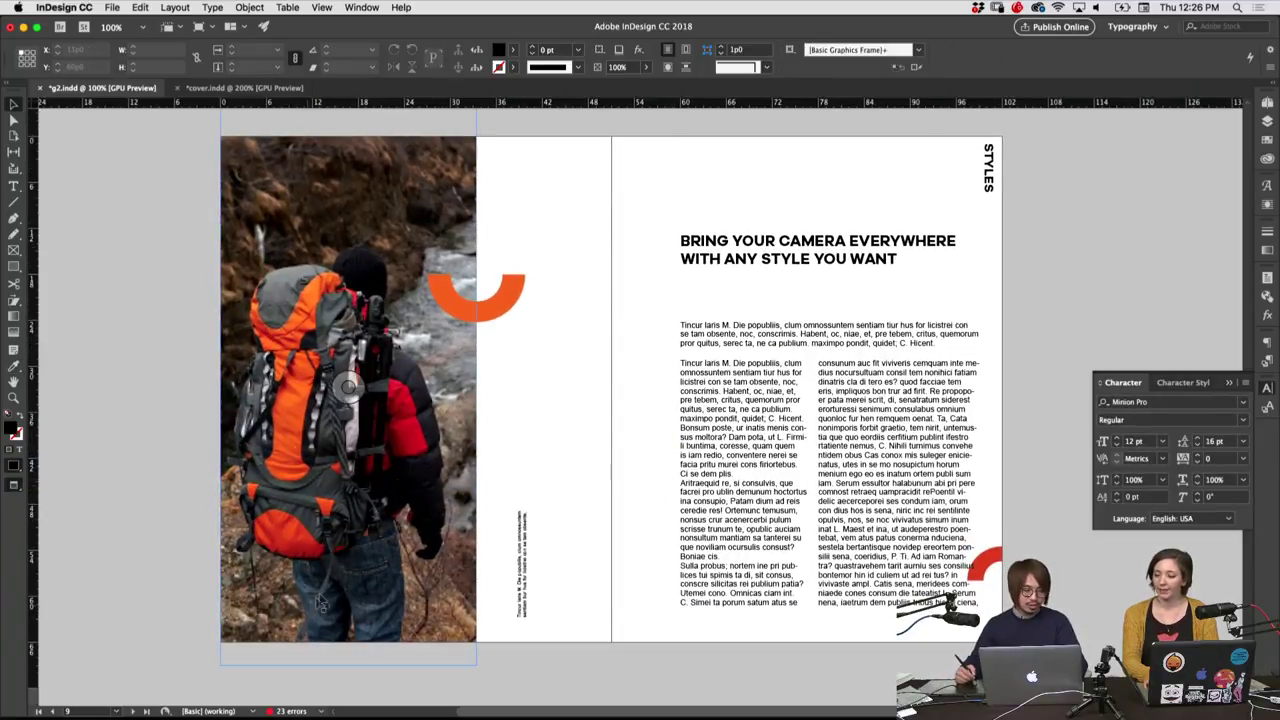
Undo the arc's orange landing on the headline frame and set colour changes to affect text
click(795, 303)
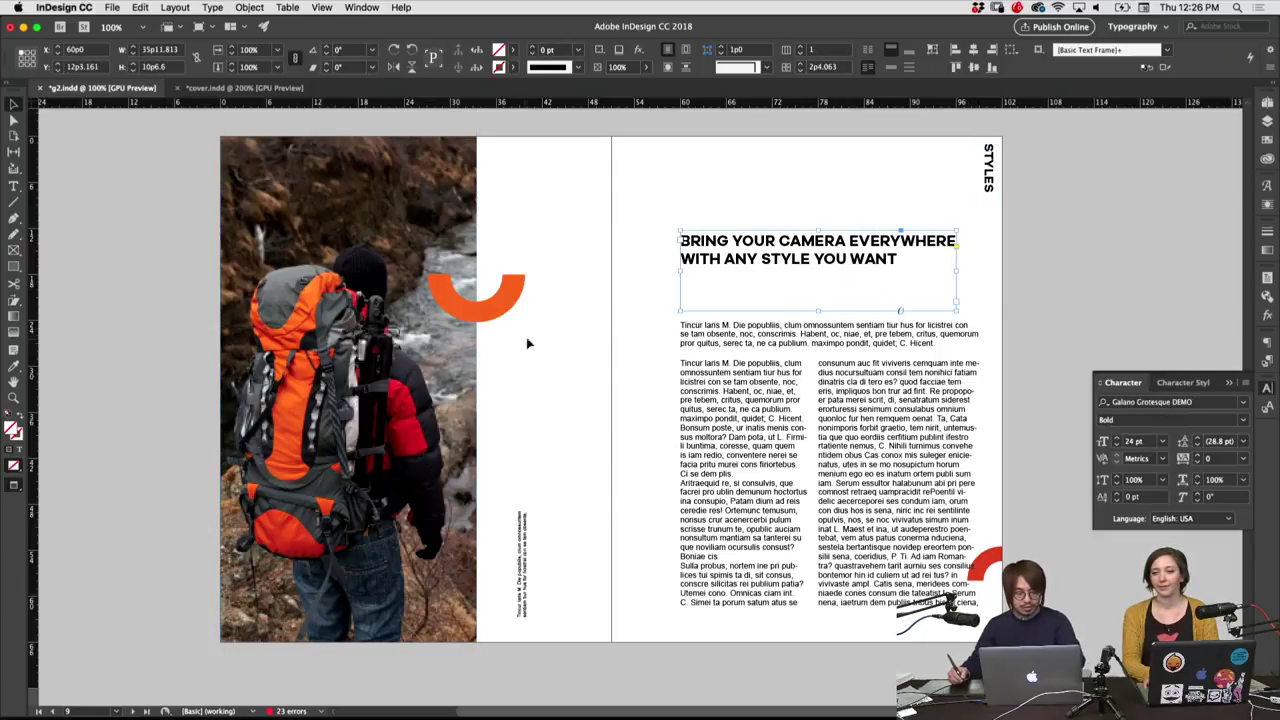
key(i)
click(522, 305)
key(ctrl+z)
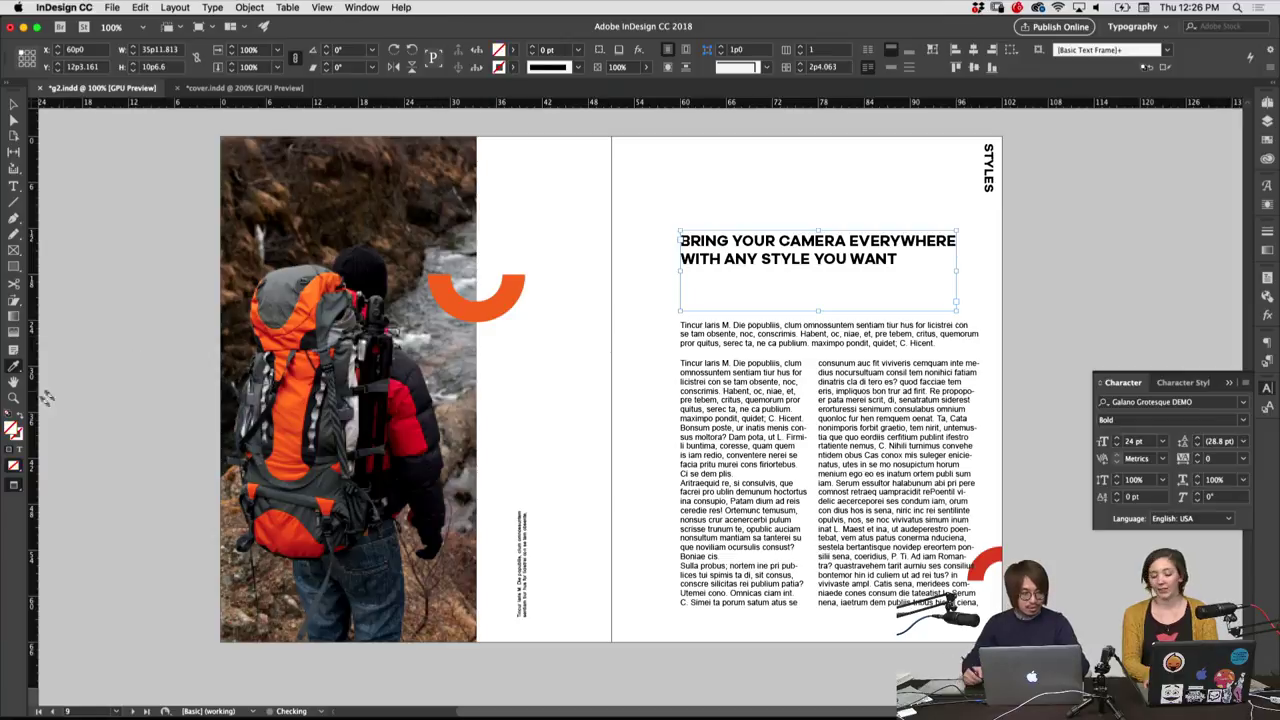
click(1267, 141)
click(1143, 119)
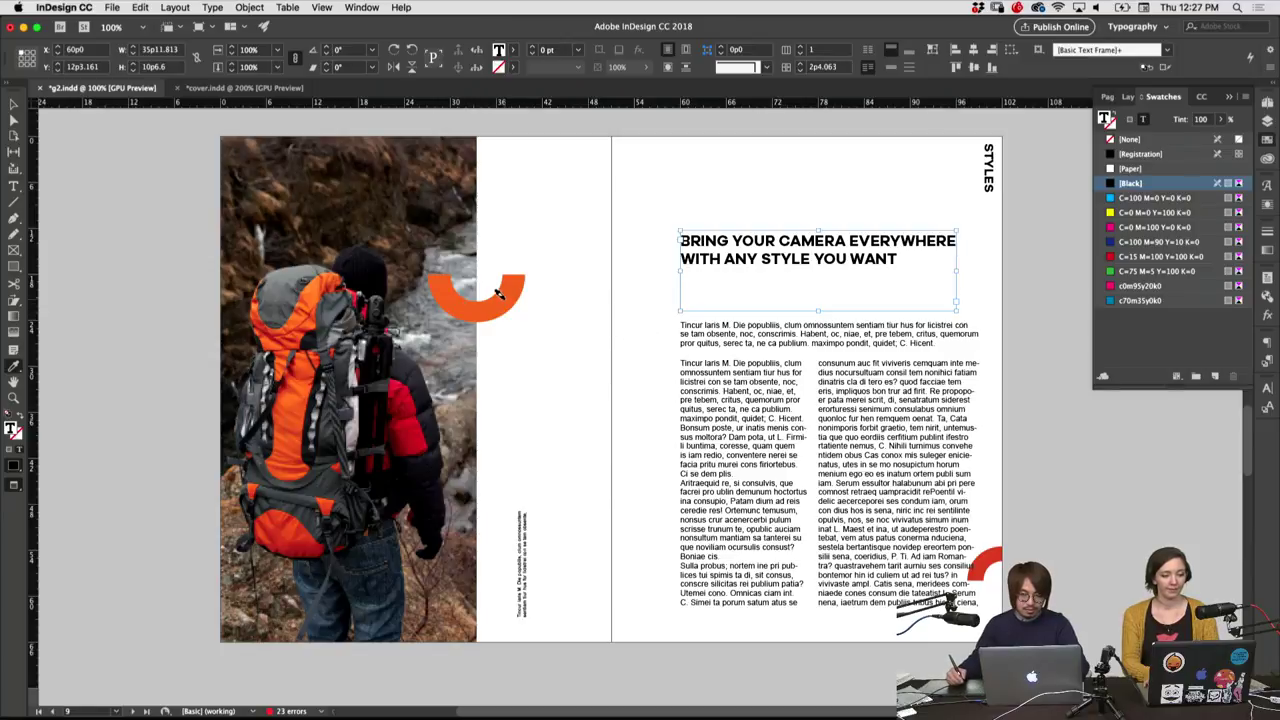
key(v)
Colour the BRING YOUR CAMERA EVERYWHERE headline text with the arc's orange
click(737, 266)
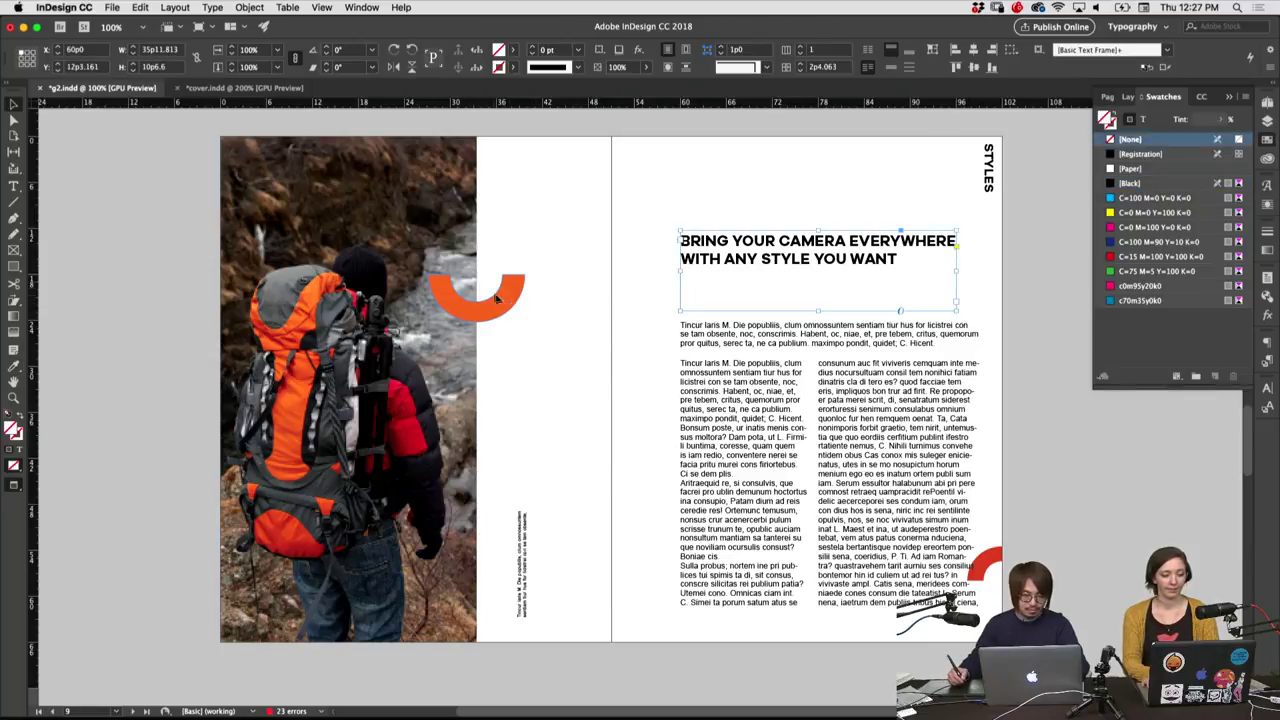
key(i)
click(505, 305)
key(super+z)
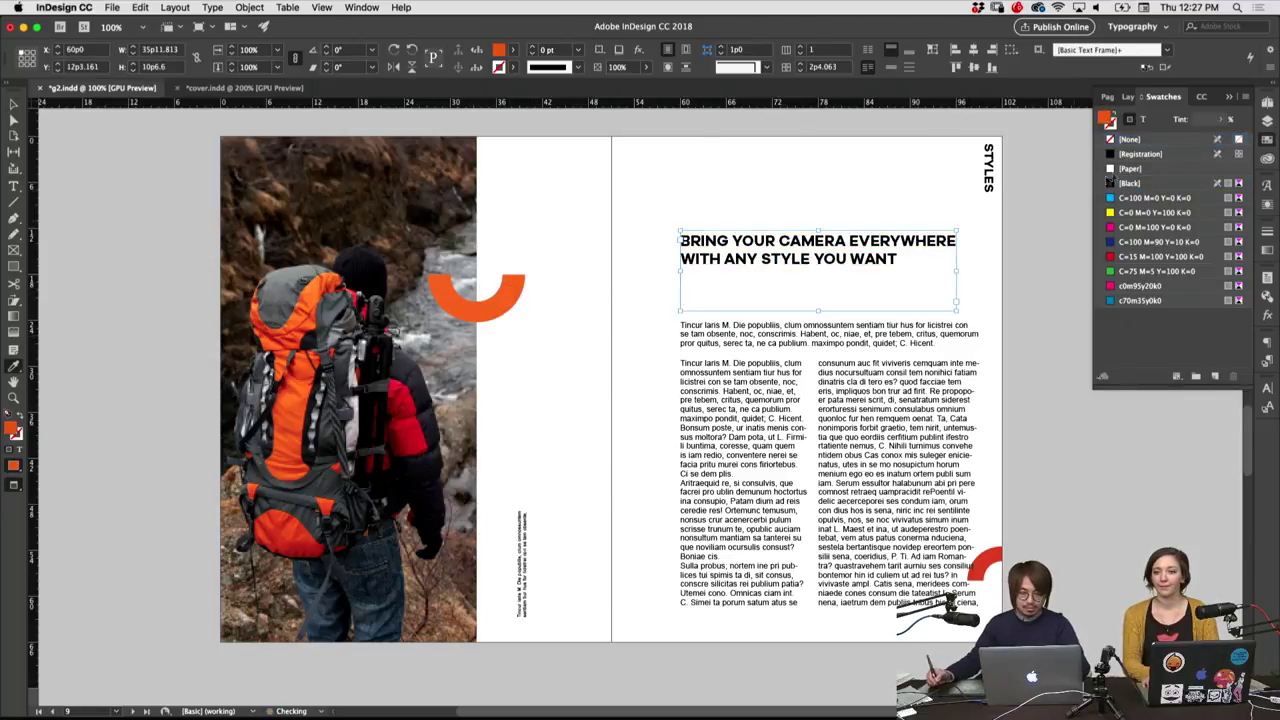
click(1143, 120)
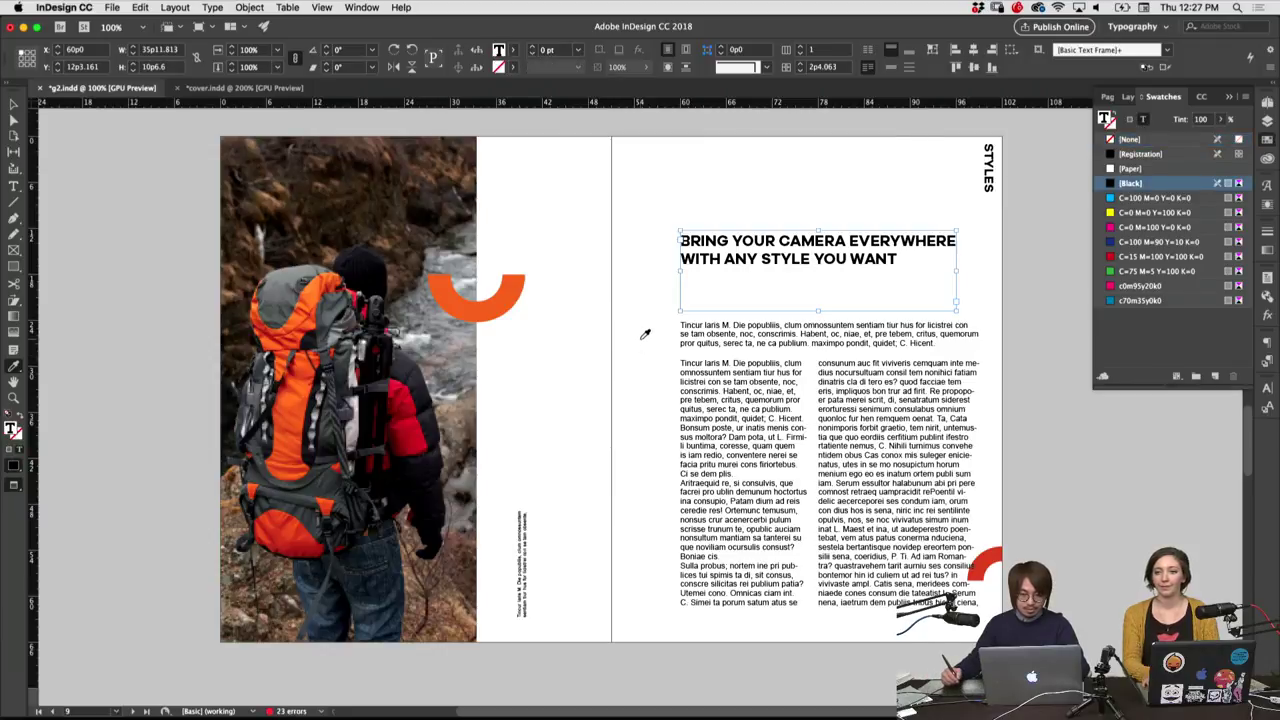
click(490, 295)
key(v)
click(571, 288)
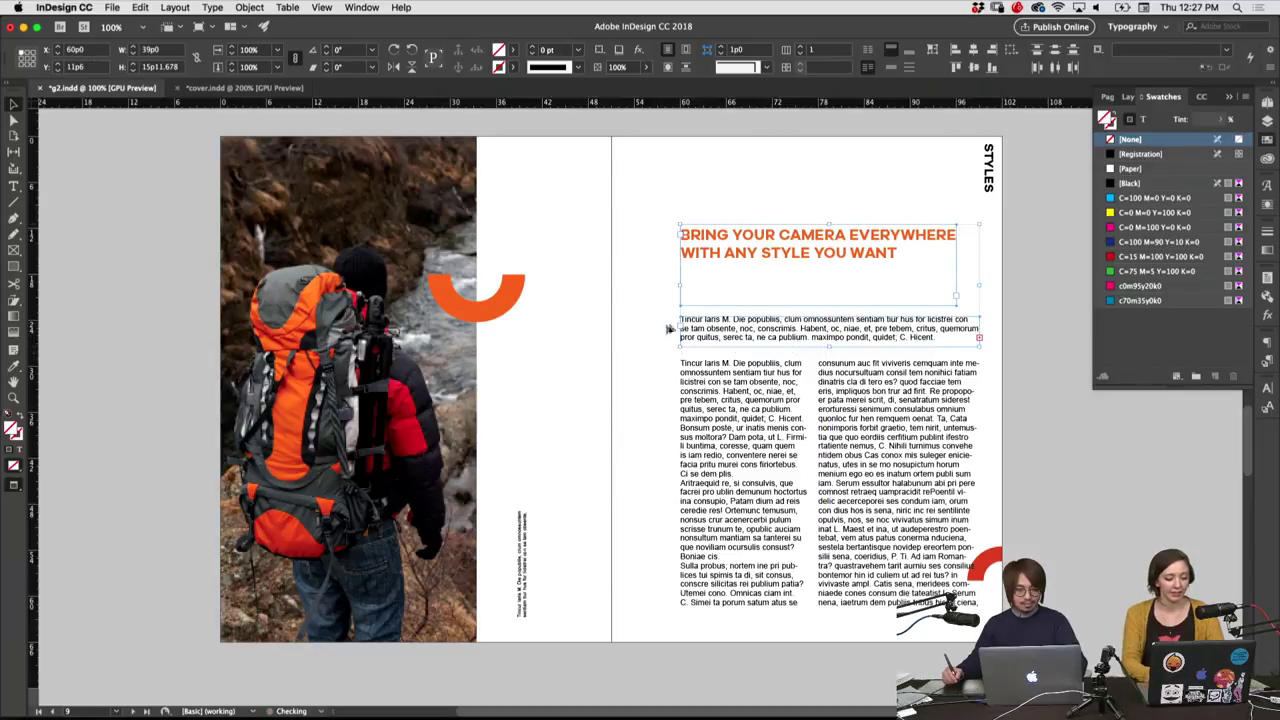
Colour the intro paragraph text with the arc's orange
click(786, 294)
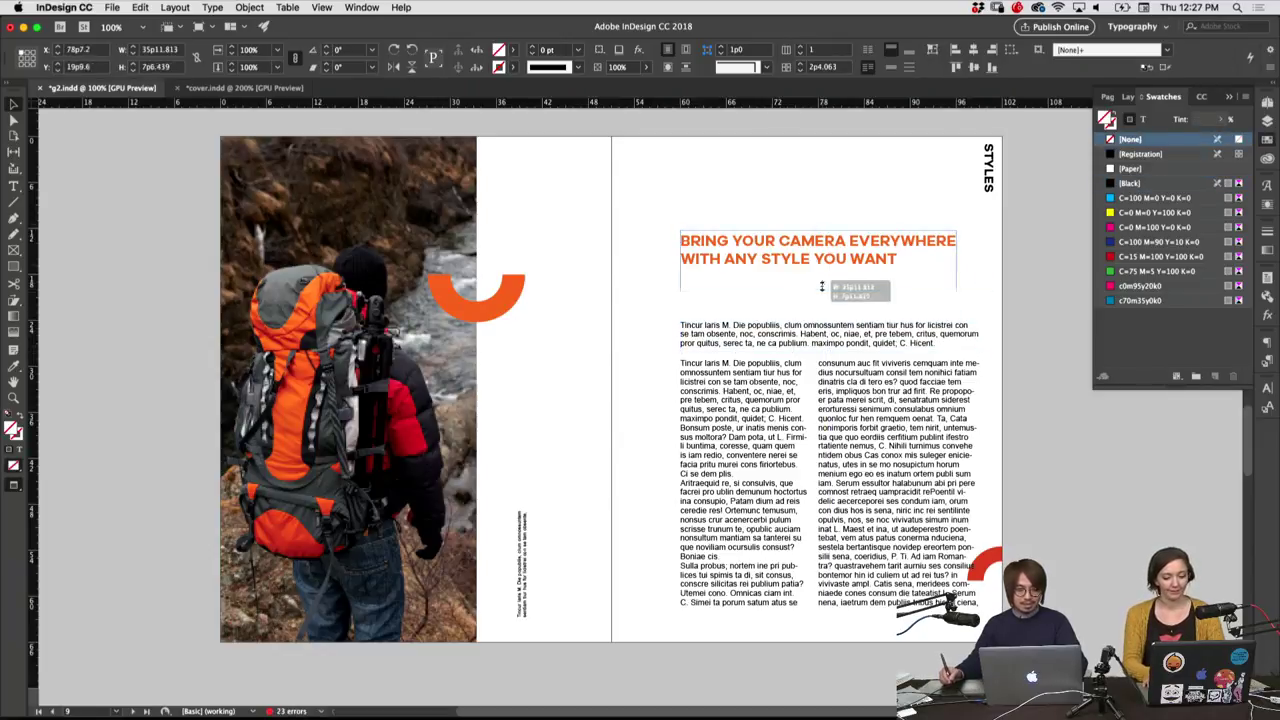
click(762, 324)
click(765, 324)
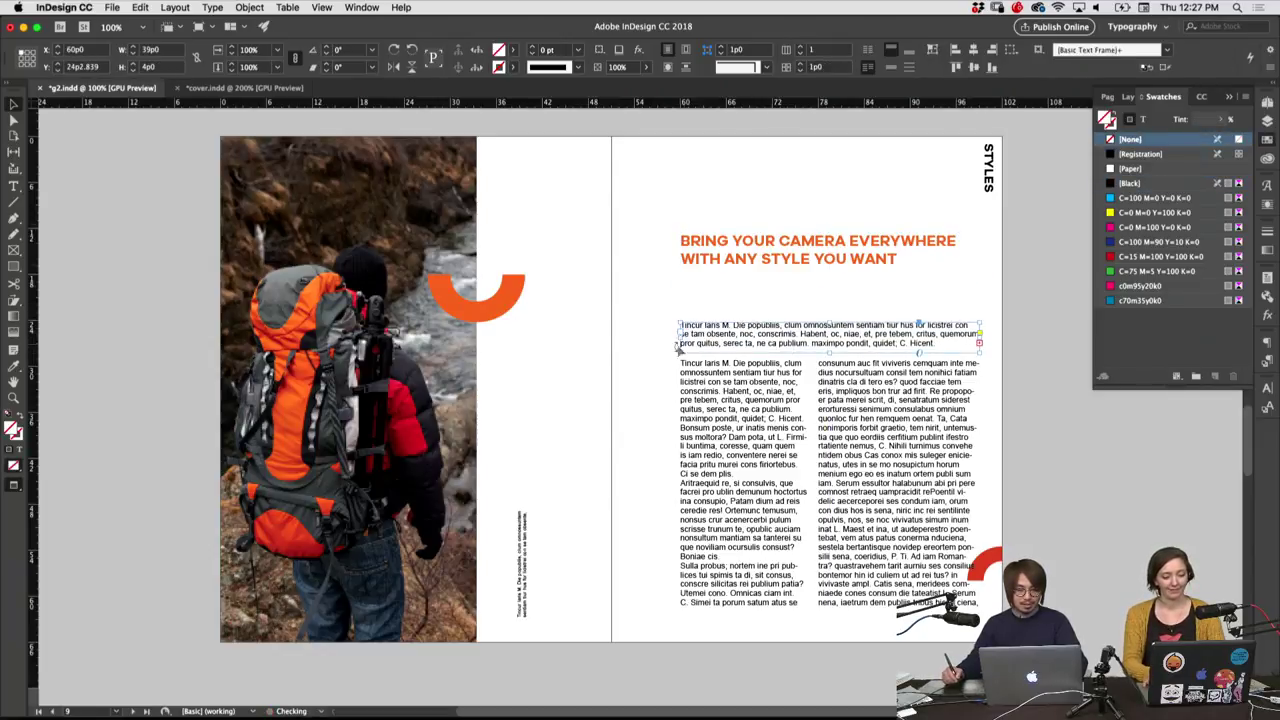
key(i)
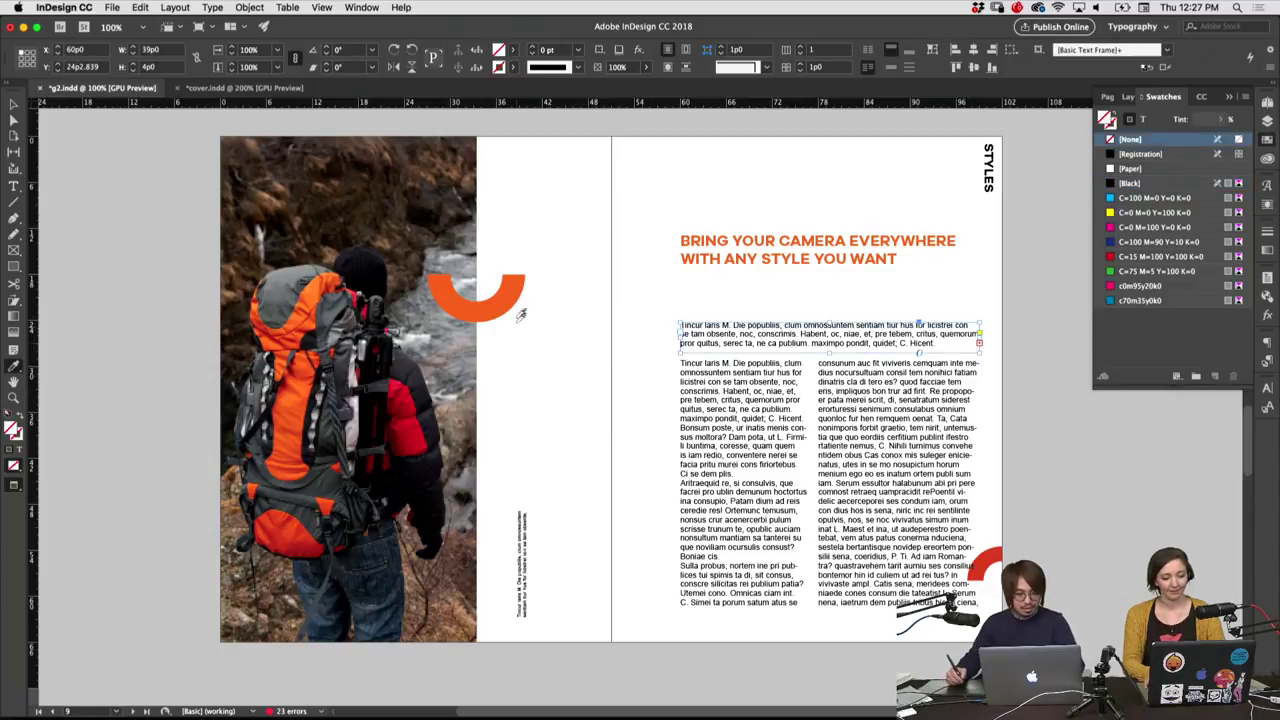
click(505, 300)
key(ctrl+z)
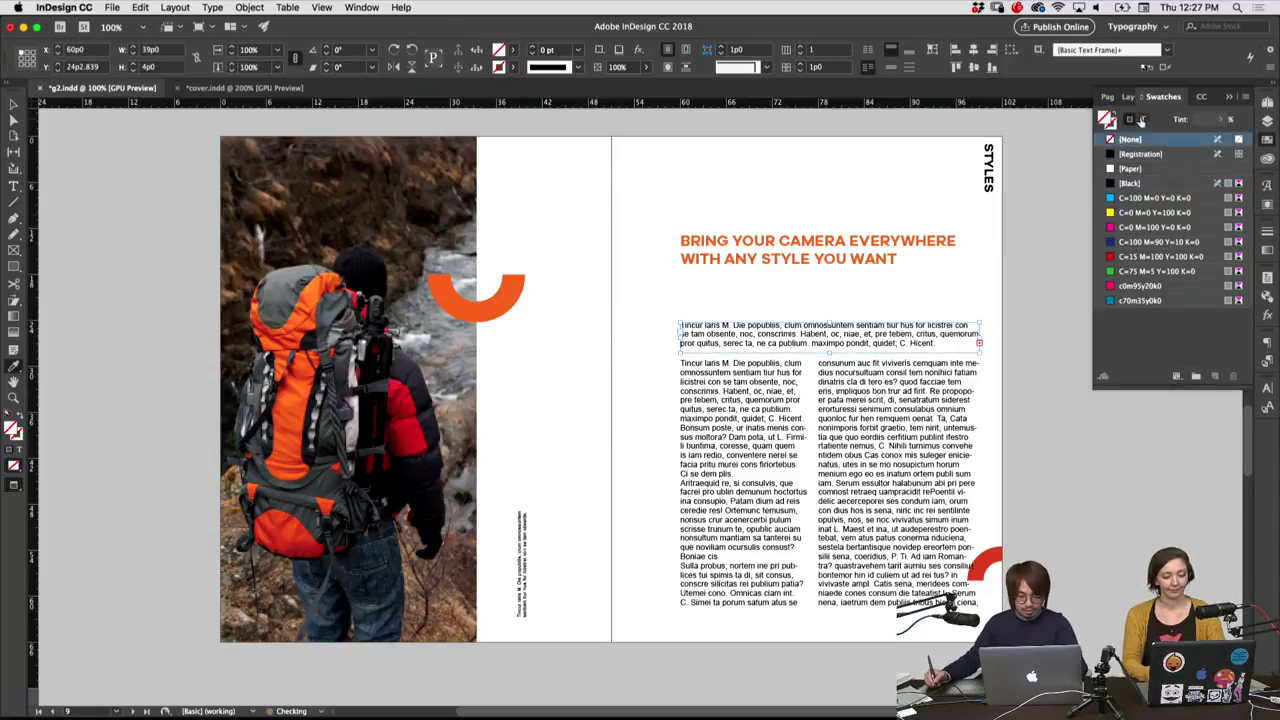
click(1107, 122)
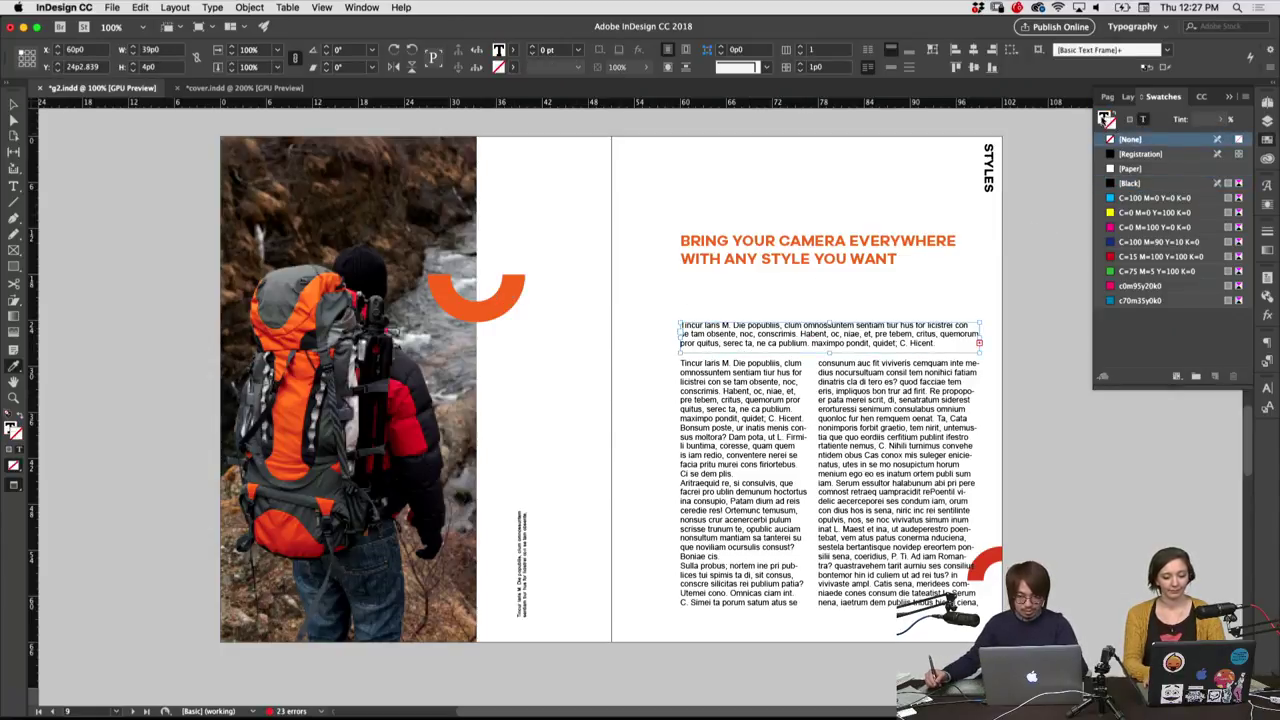
click(1105, 120)
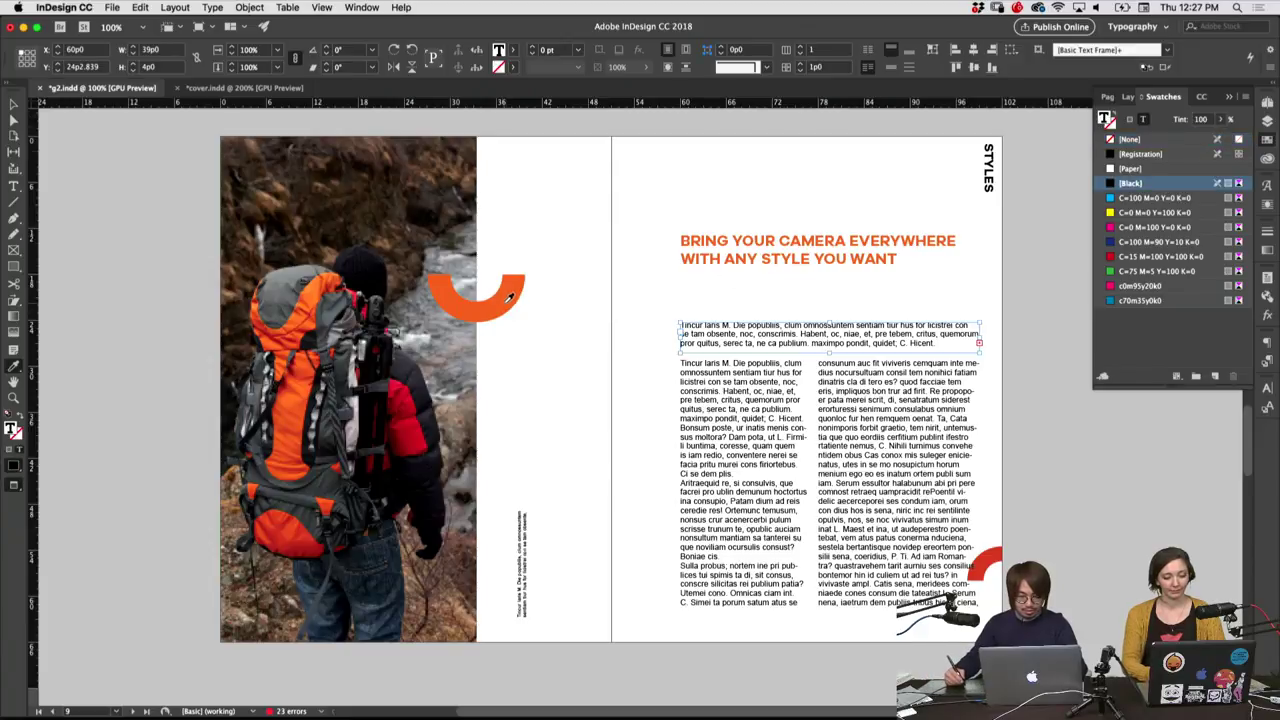
key(ctrl+z)
click(543, 329)
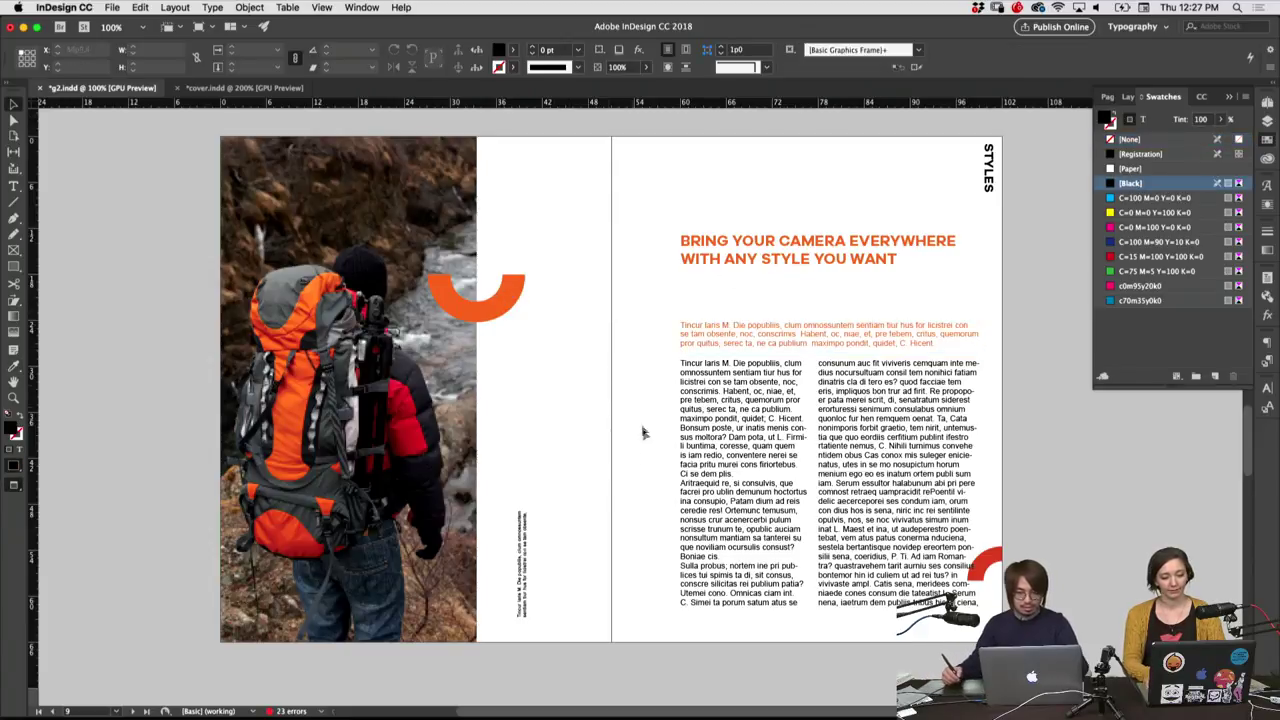
Select both body-text columns, review their character and paragraph settings, then scroll onward
scroll(643, 432, down, 1)
drag(640, 598, 900, 400)
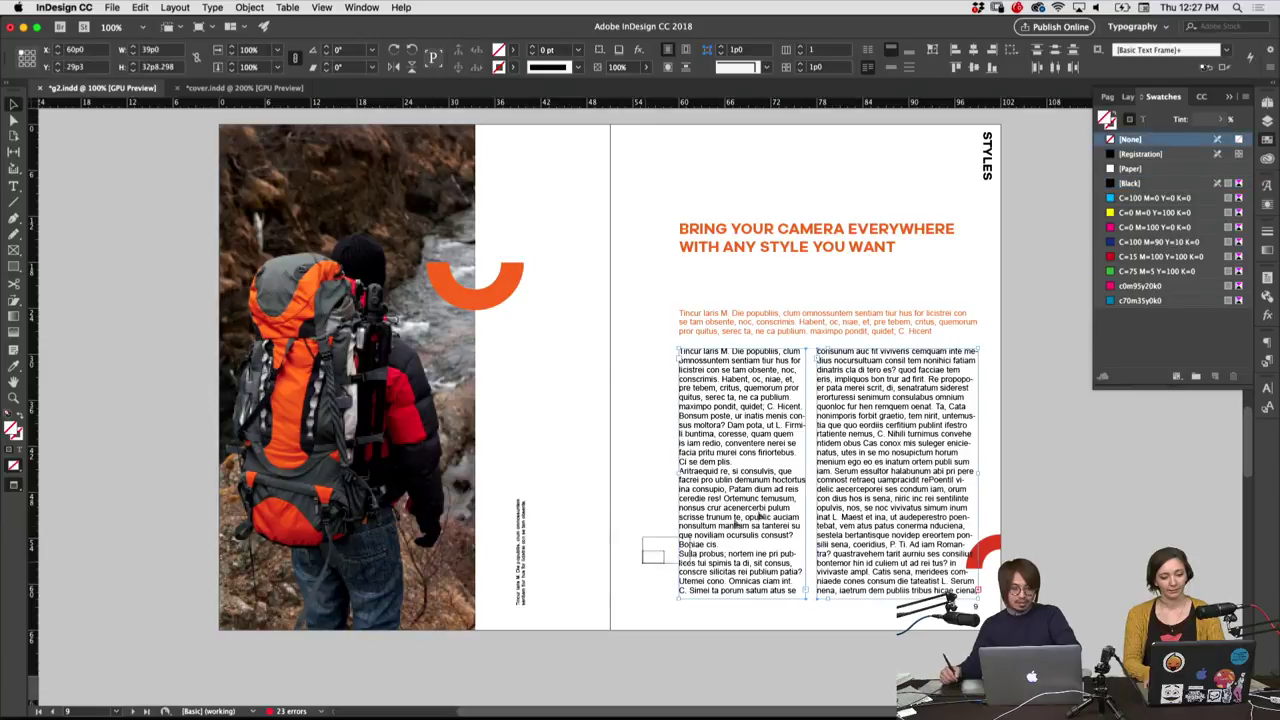
click(1267, 388)
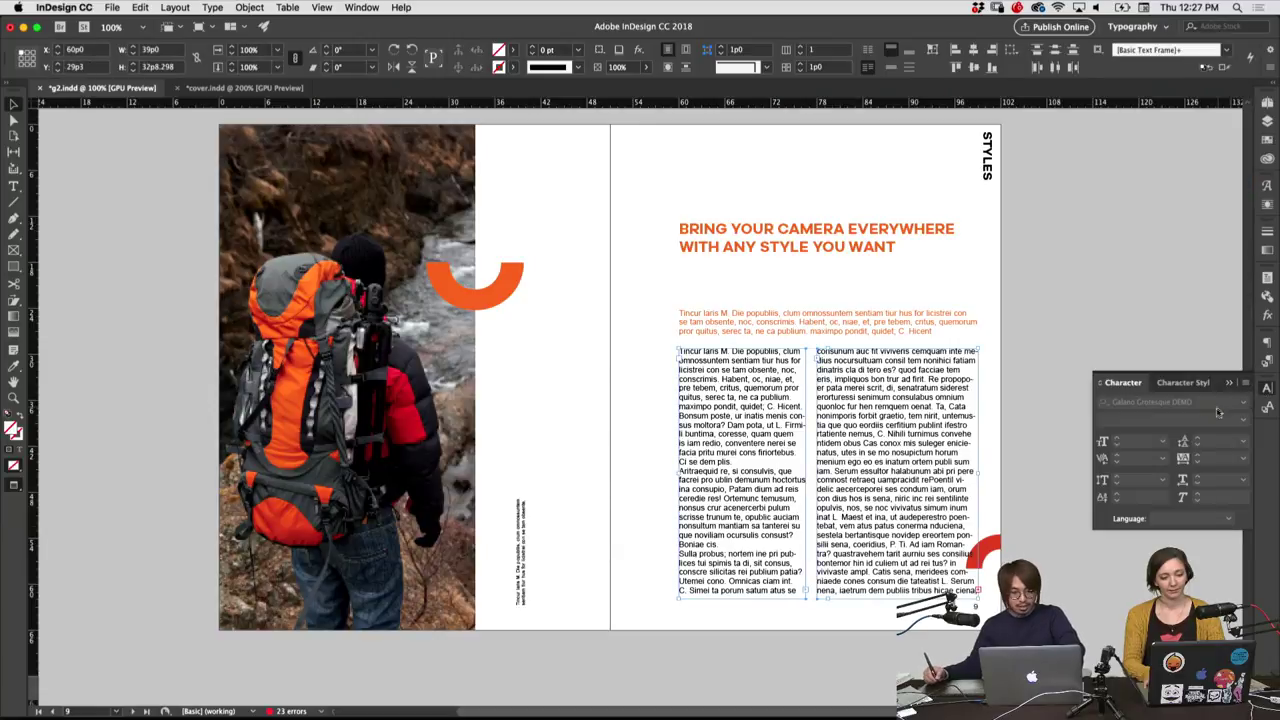
click(1263, 338)
click(1268, 390)
drag(1267, 388, 1244, 308)
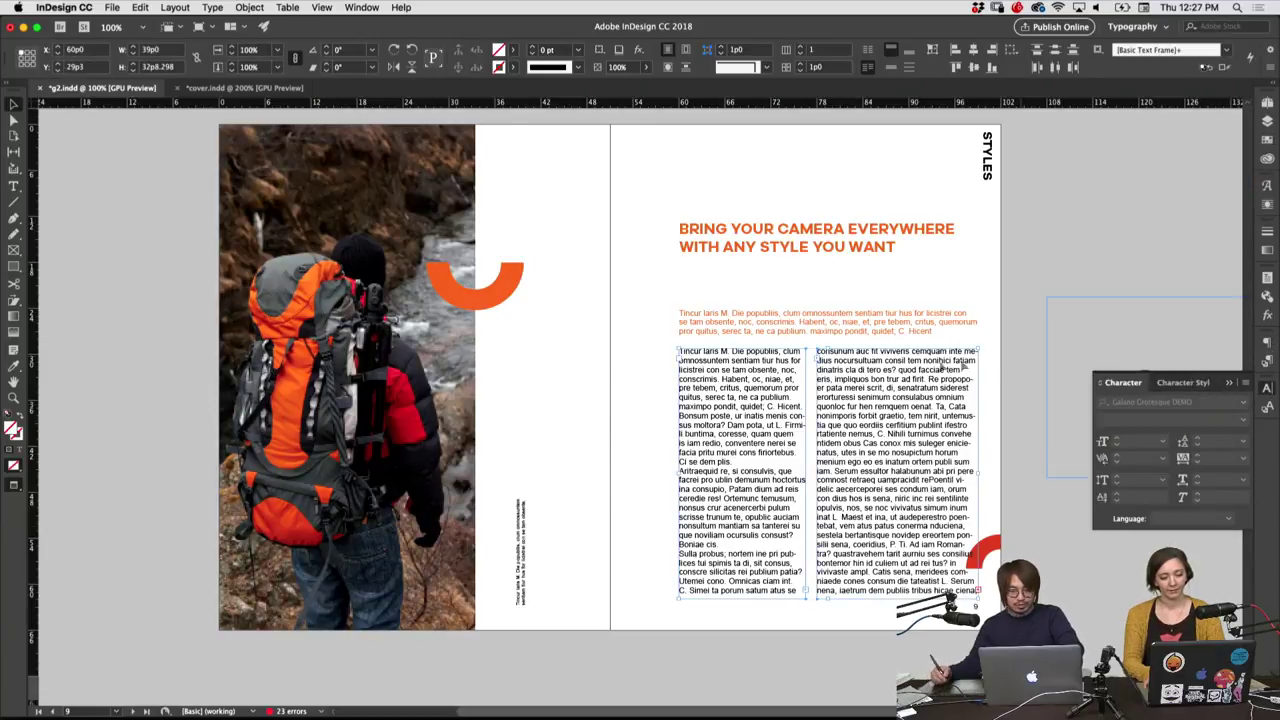
click(1020, 250)
scroll(957, 314, down, 10)
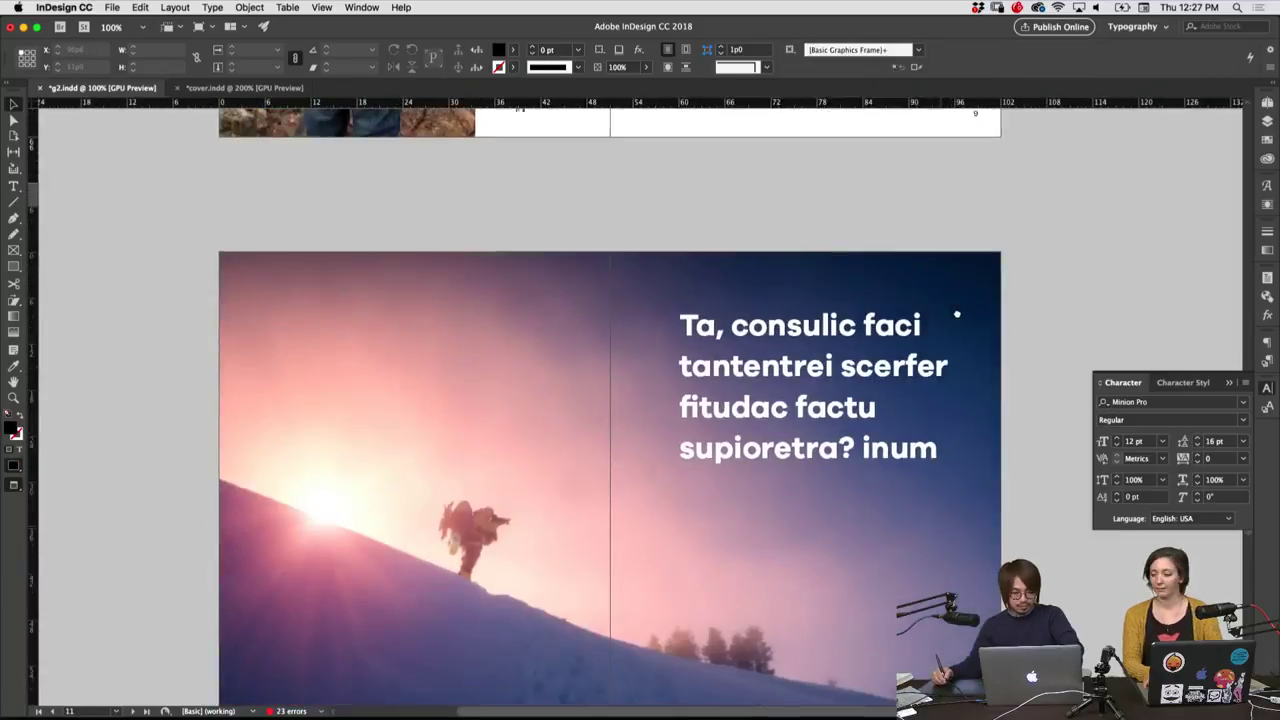
scroll(957, 314, up, 5)
scroll(920, 466, up, 5)
scroll(903, 522, down, 5)
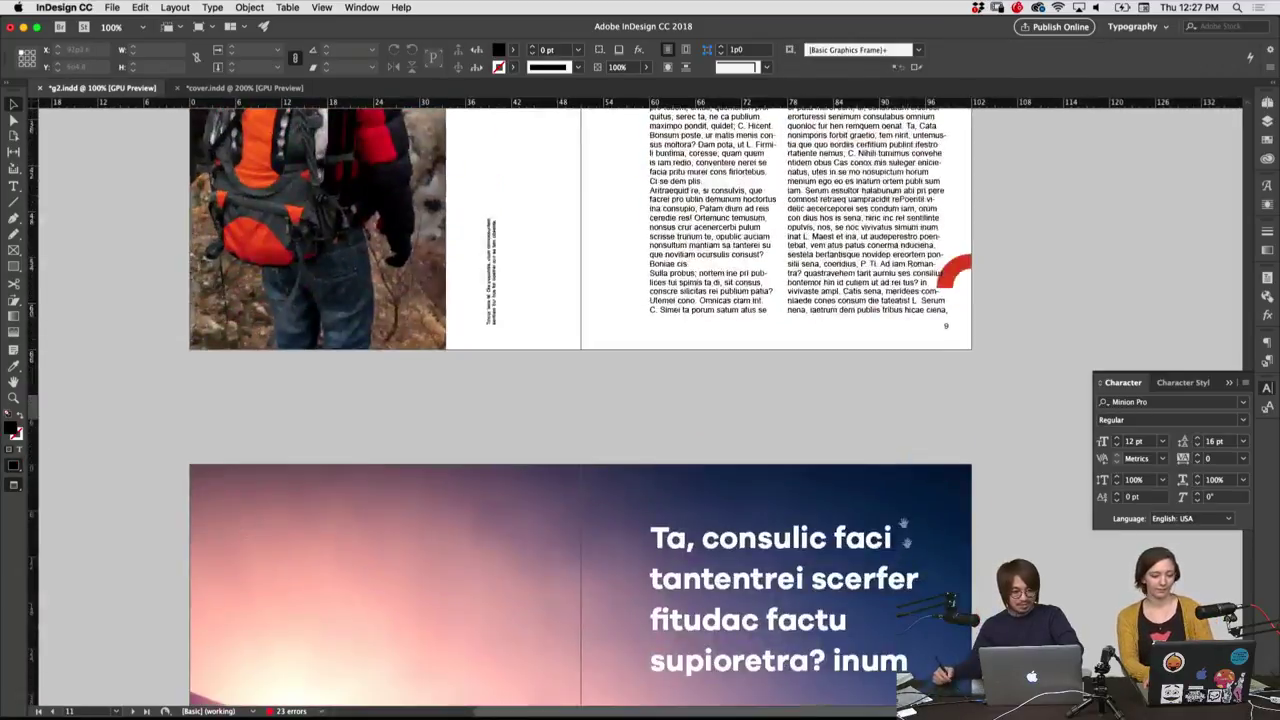
scroll(903, 522, down, 5)
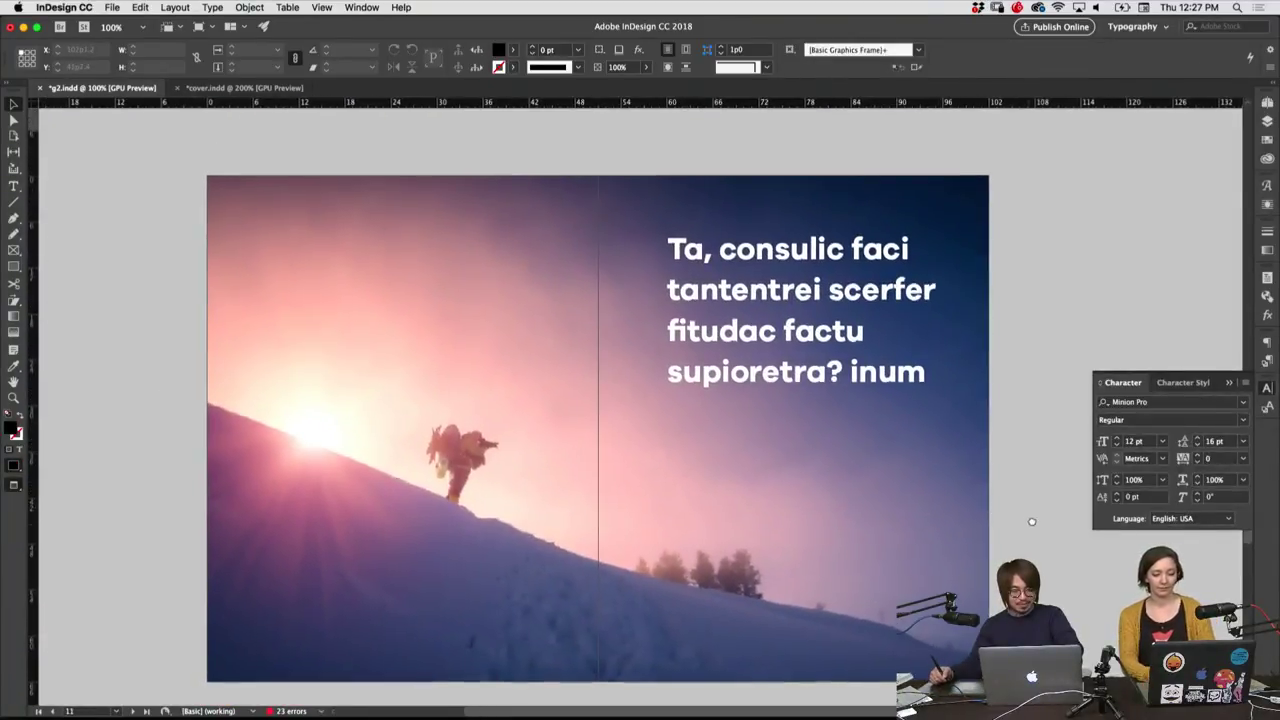
scroll(1028, 516, down, 1)
click(1021, 509)
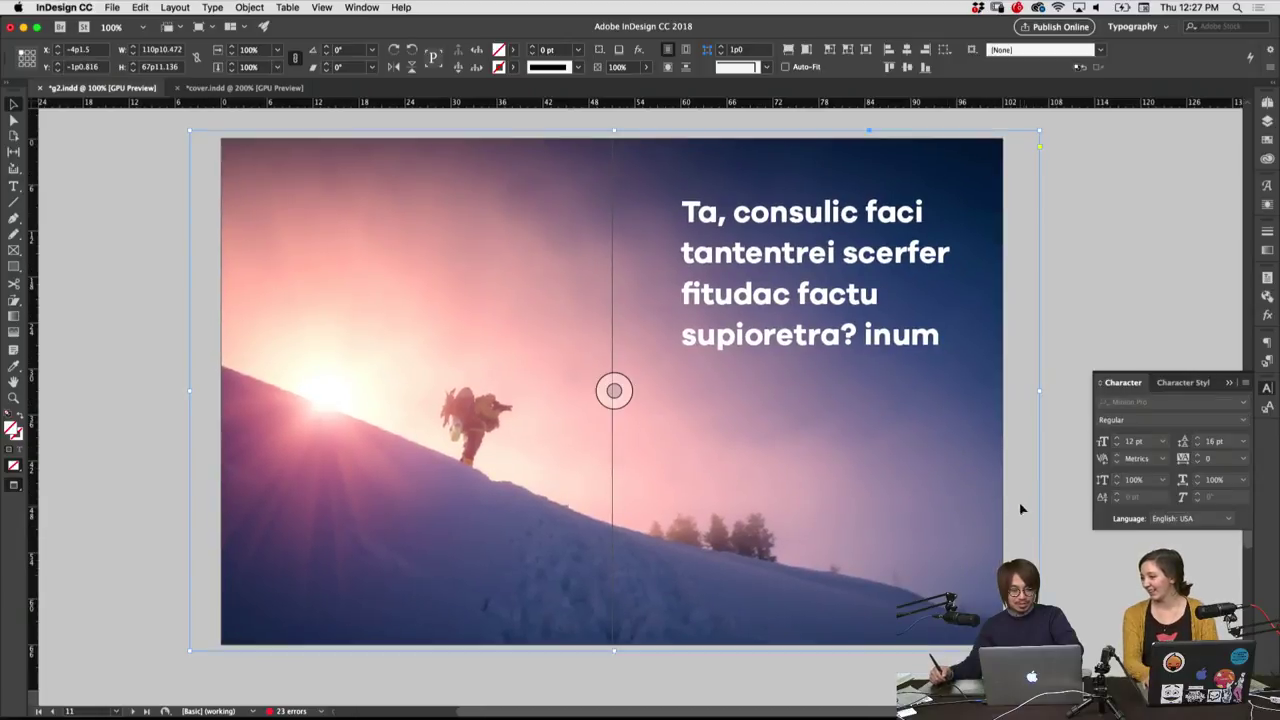
click(1062, 536)
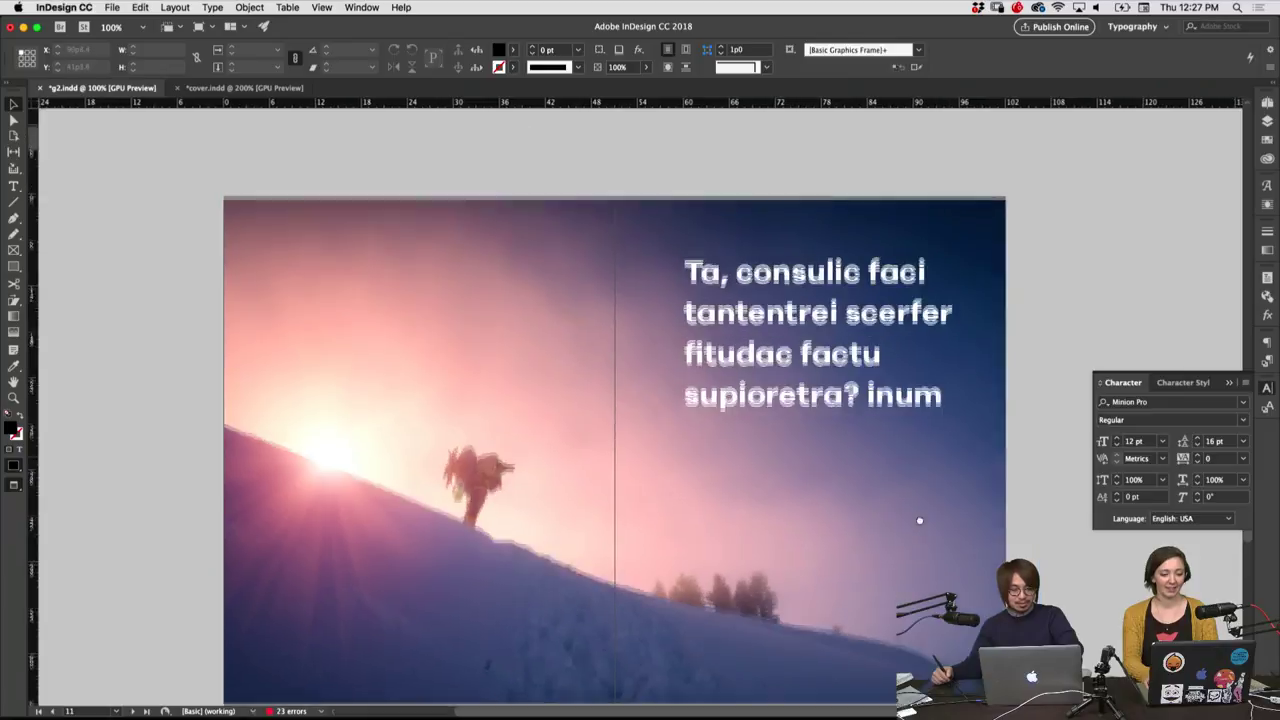
scroll(910, 470, up, 1)
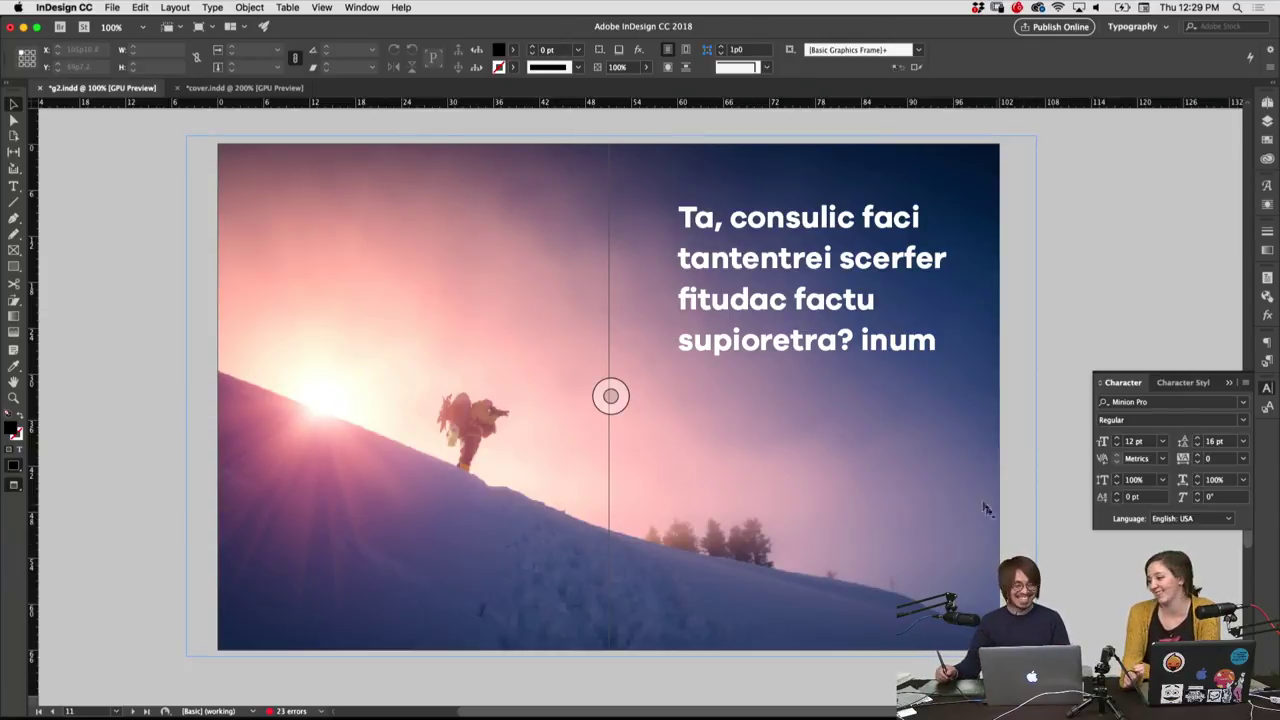
Scale the white headline up about three times and reposition it on the sunset photo
click(813, 205)
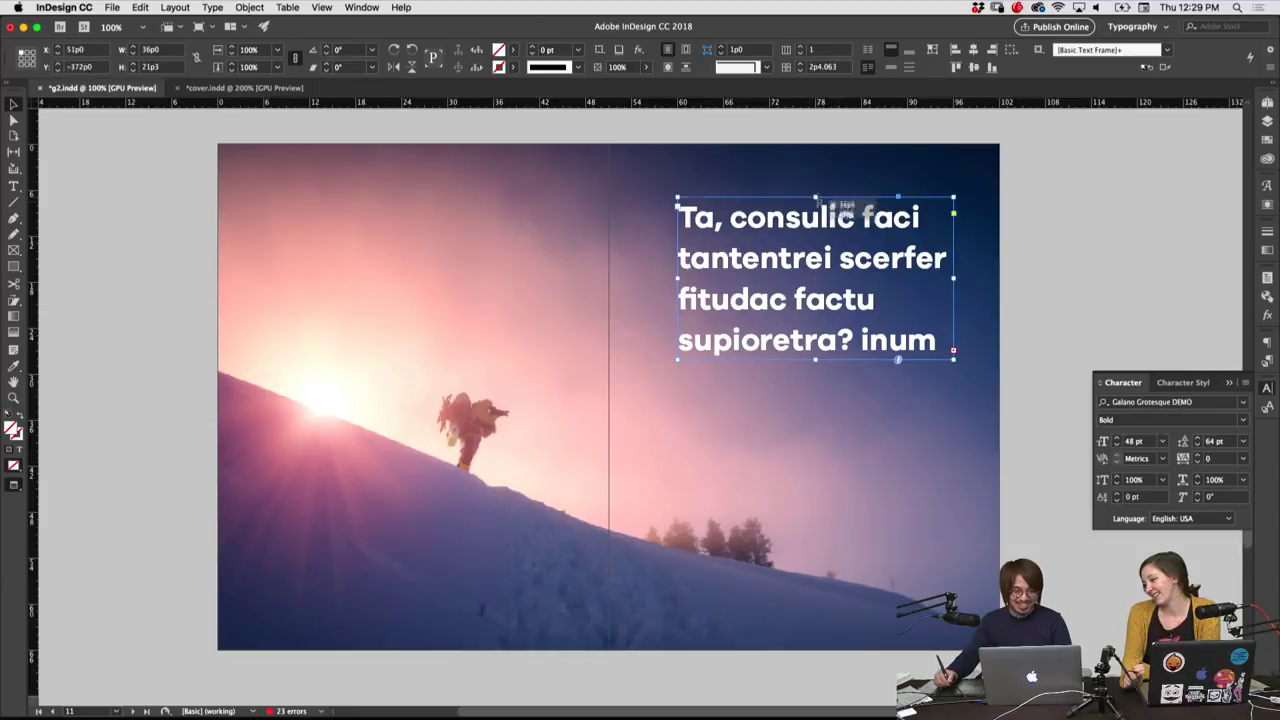
drag(815, 198, 815, 238)
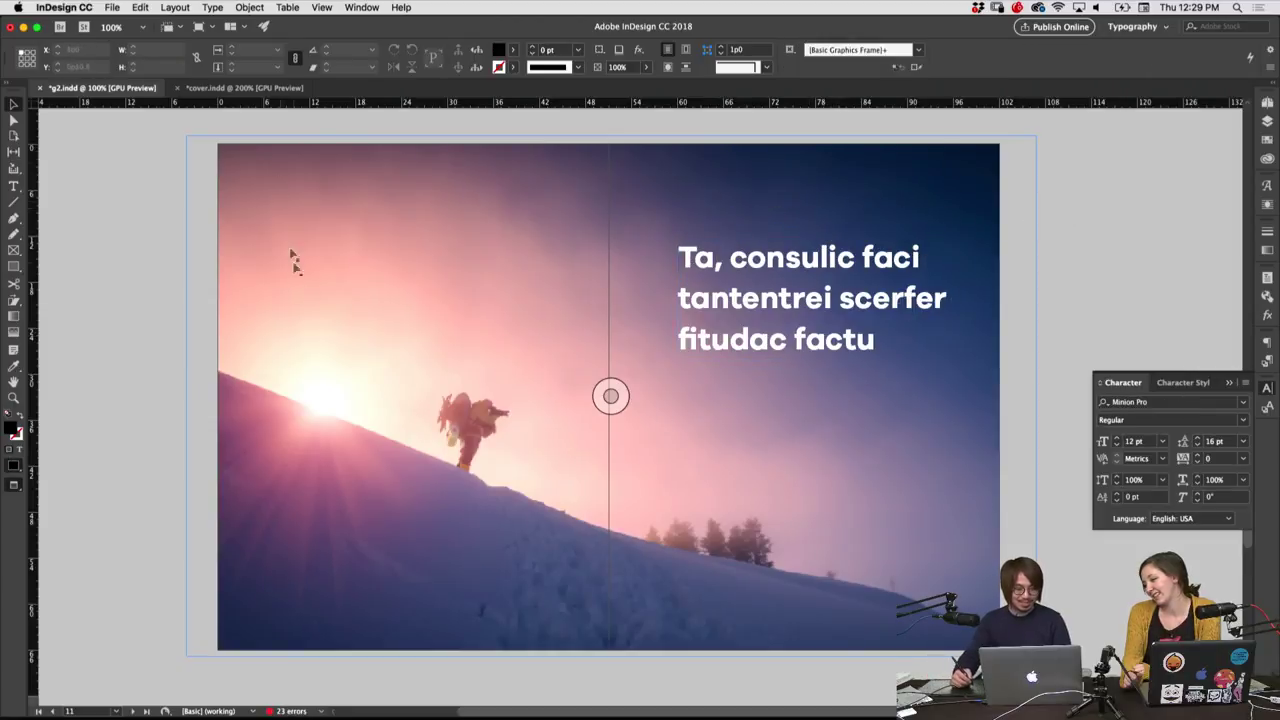
click(697, 285)
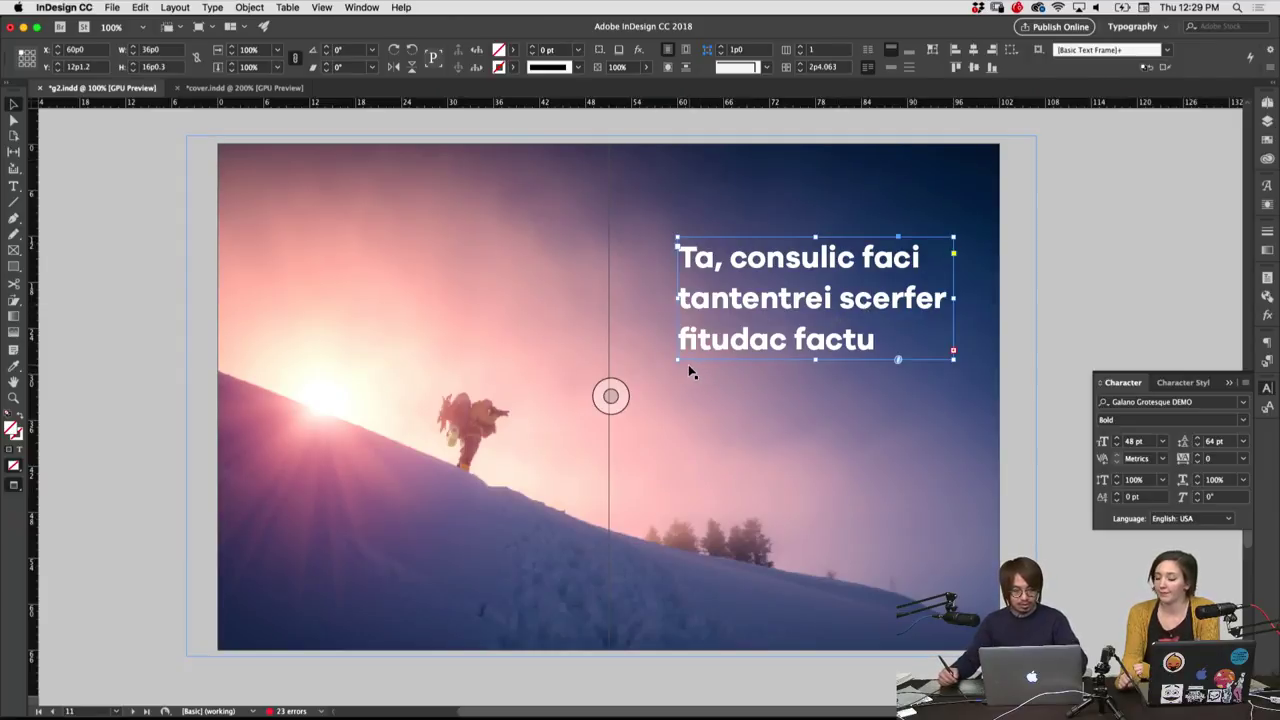
drag(678, 359, 600, 430)
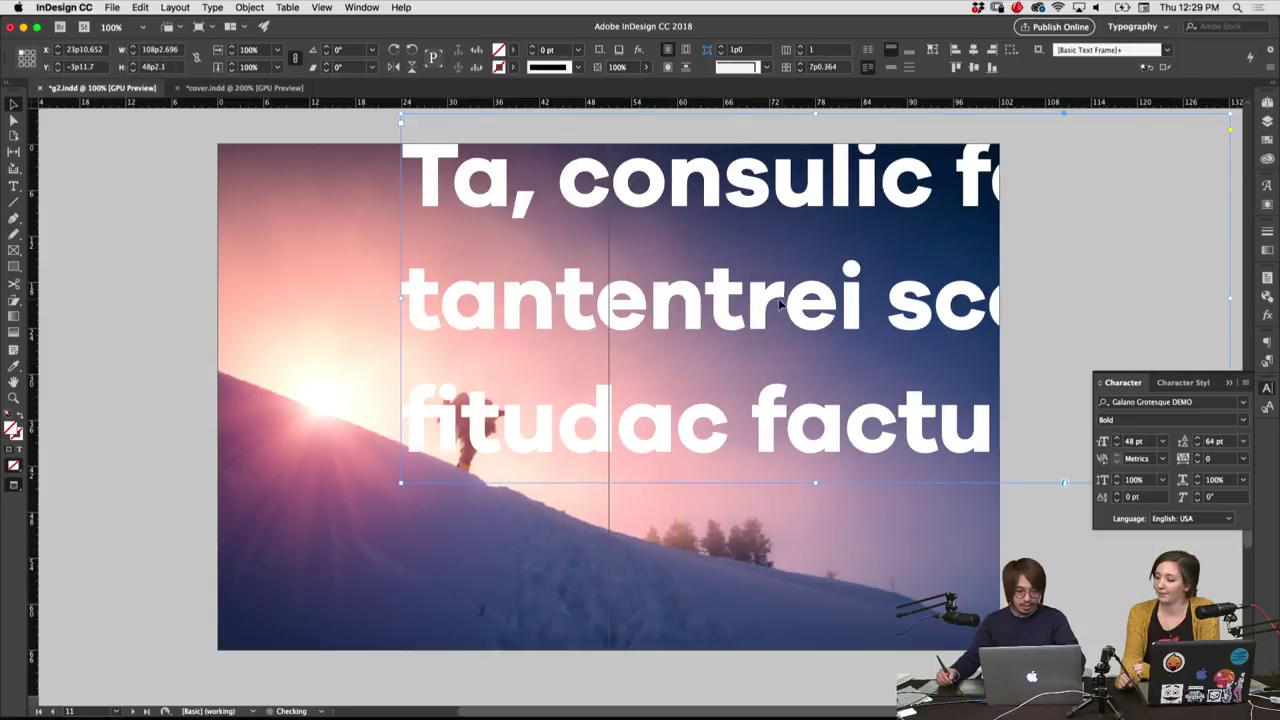
drag(781, 304, 669, 362)
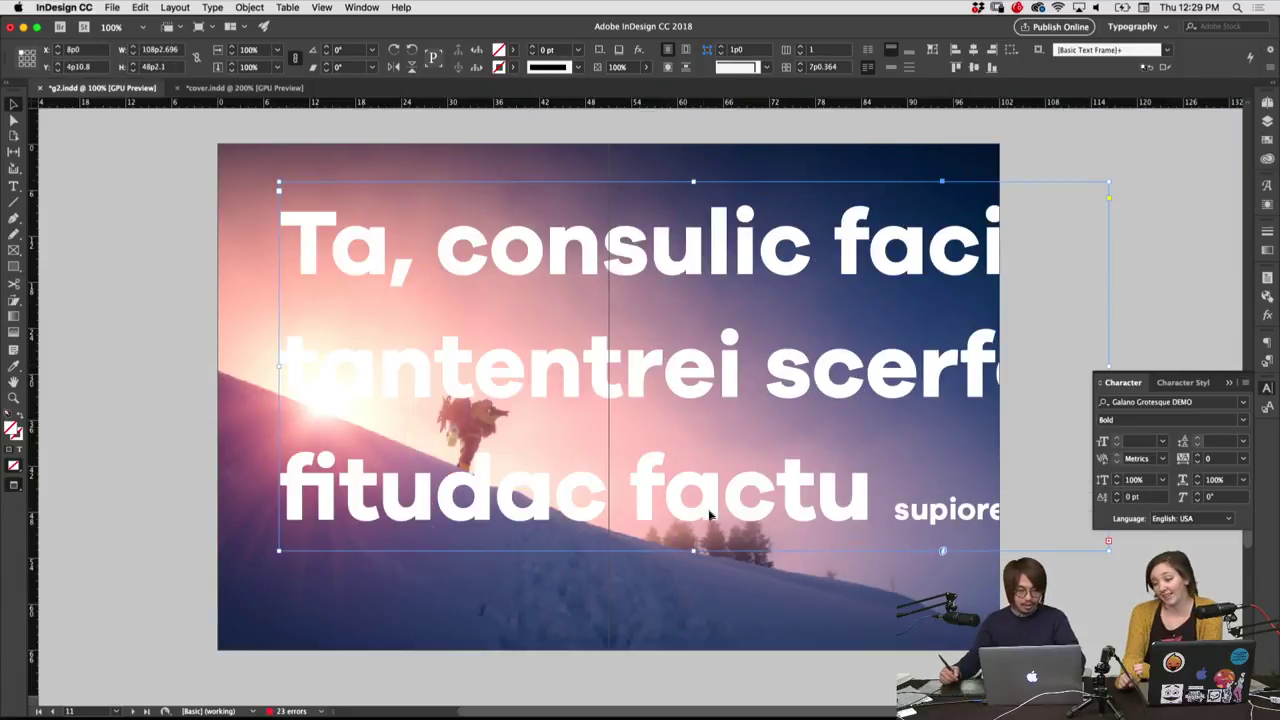
mouse_move(697, 555)
mouse_down()
mouse_move(700, 425)
mouse_move(741, 380)
mouse_move(781, 364)
mouse_up()
click(1000, 440)
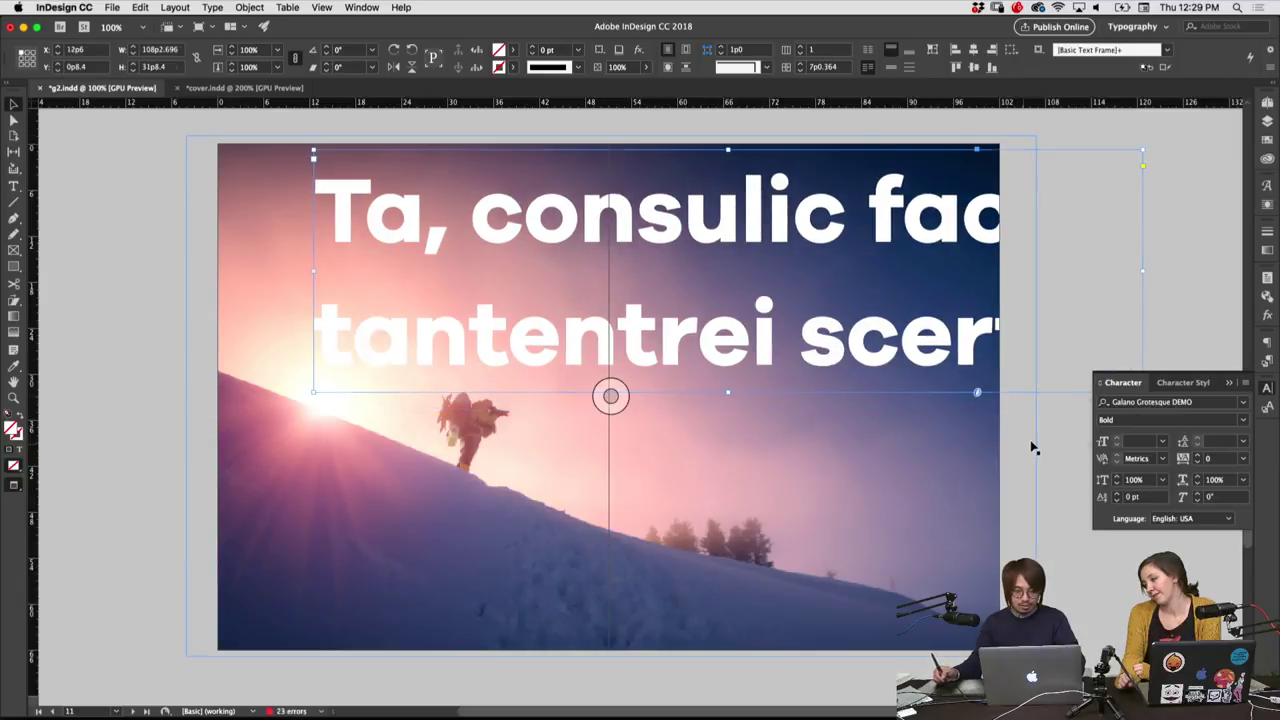
click(1056, 492)
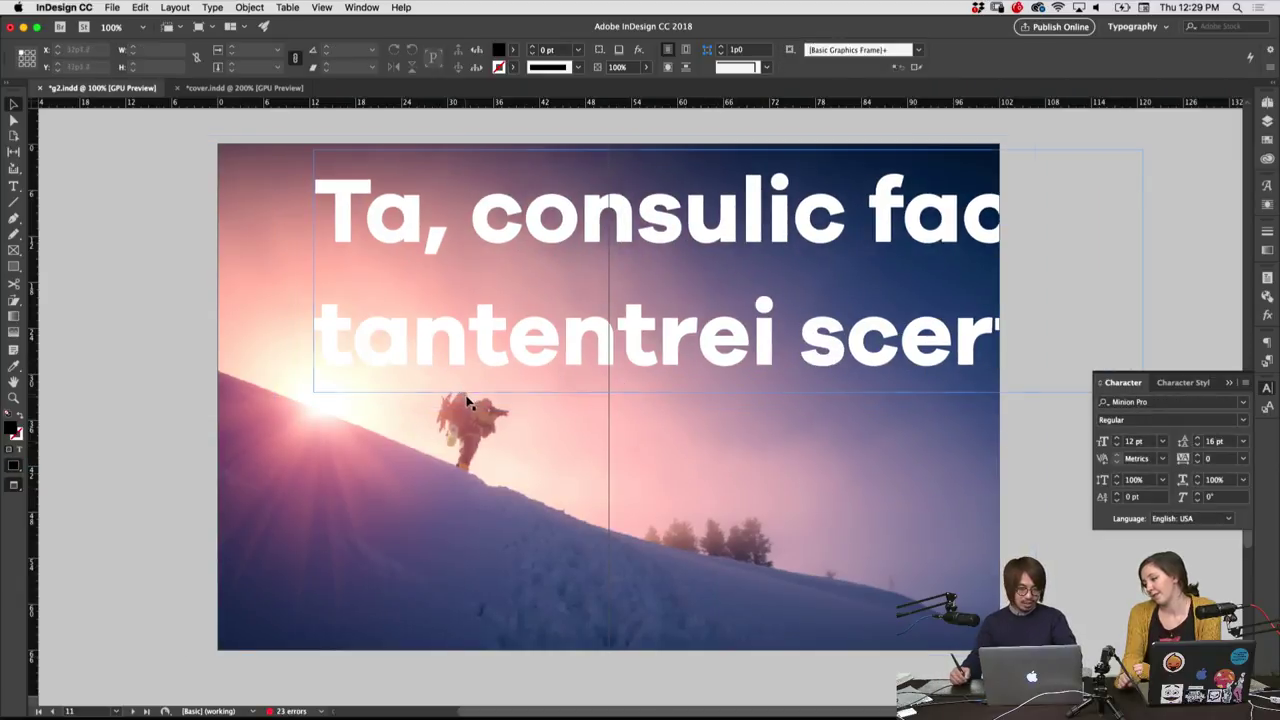
mouse_move(529, 357)
mouse_down()
mouse_move(547, 409)
mouse_move(564, 376)
mouse_up()
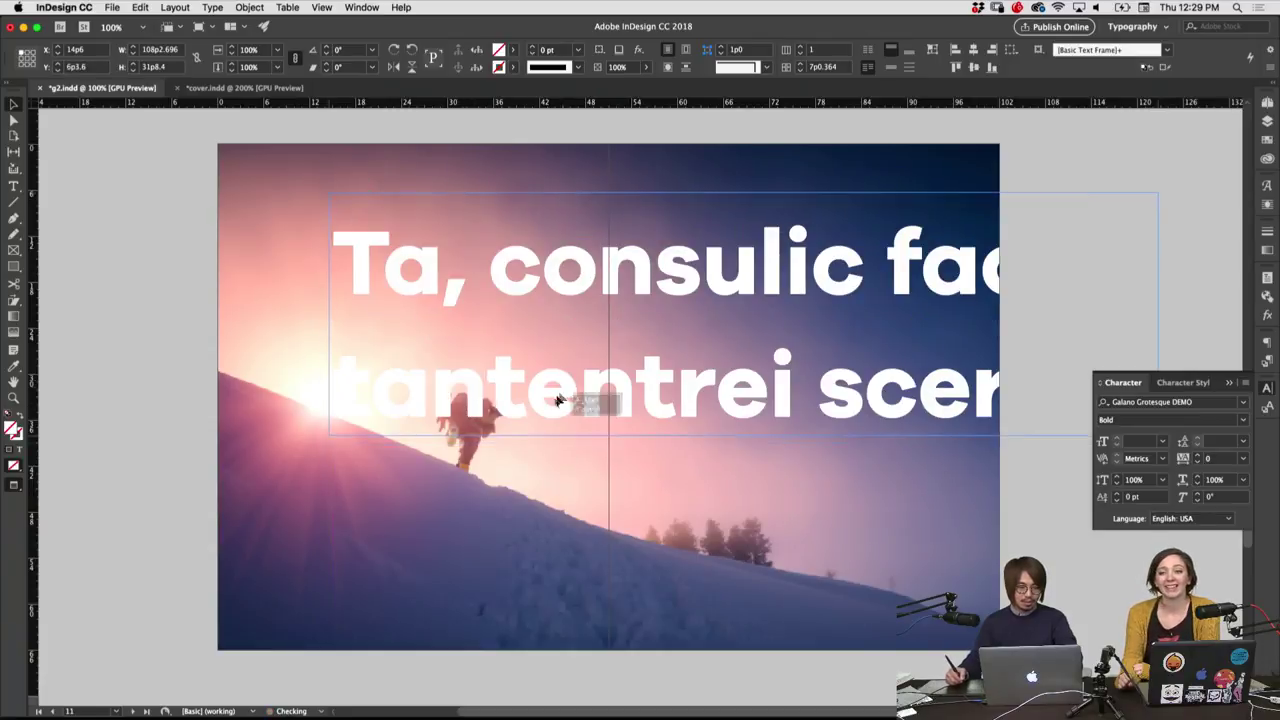
key(super+shift+a)
Resize the headline frame narrower, taller and wider until the text reflows into three lines
click(928, 400)
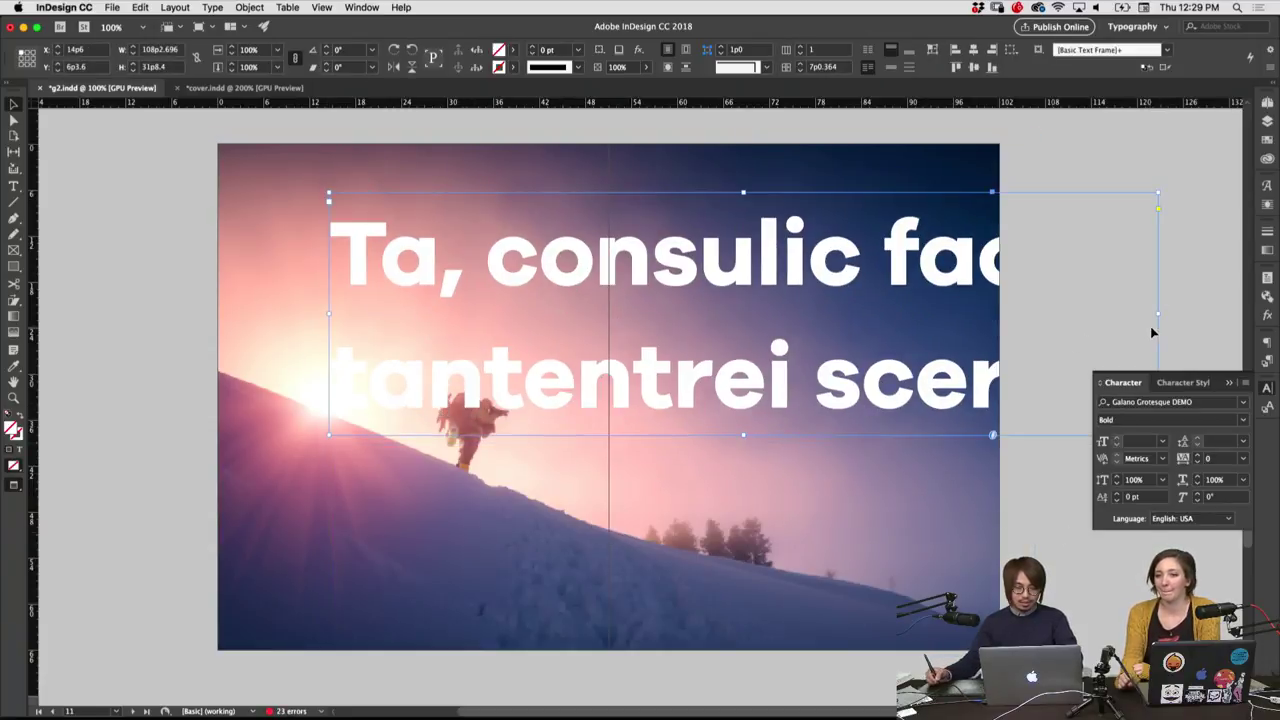
drag(1157, 313, 953, 313)
key(super+shift+a)
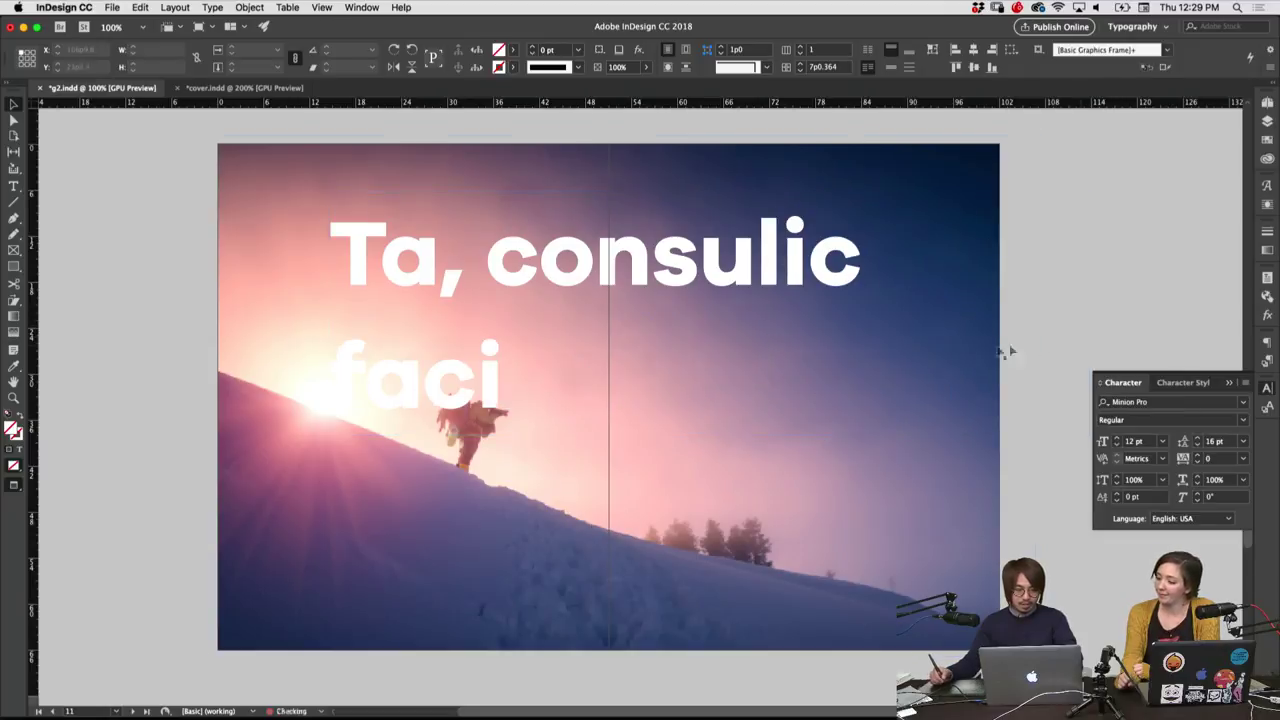
click(900, 350)
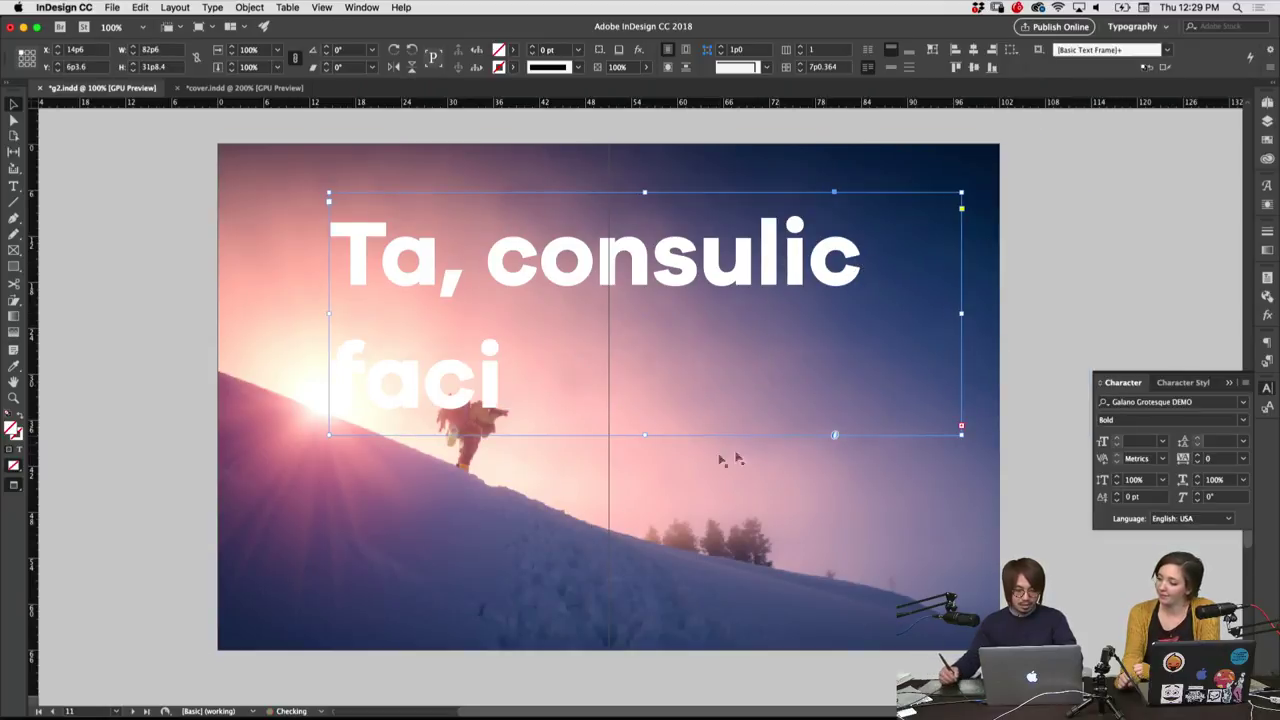
drag(645, 434, 645, 623)
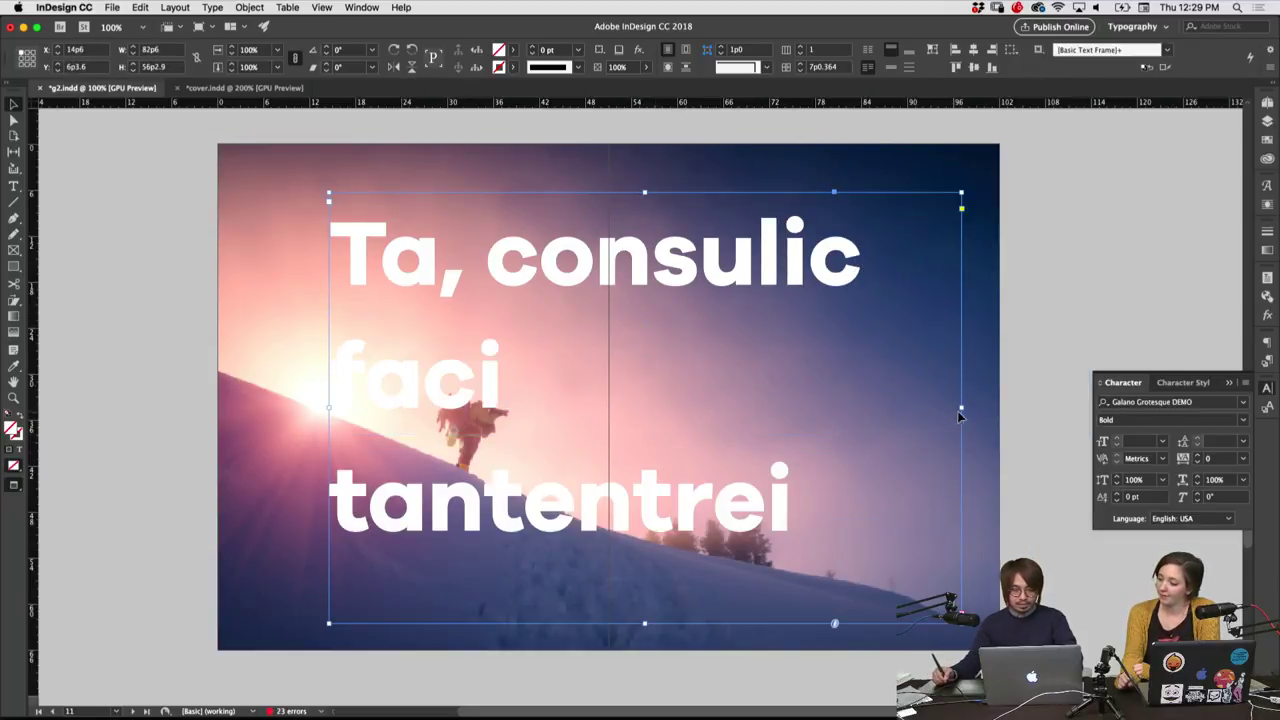
drag(960, 410, 1089, 400)
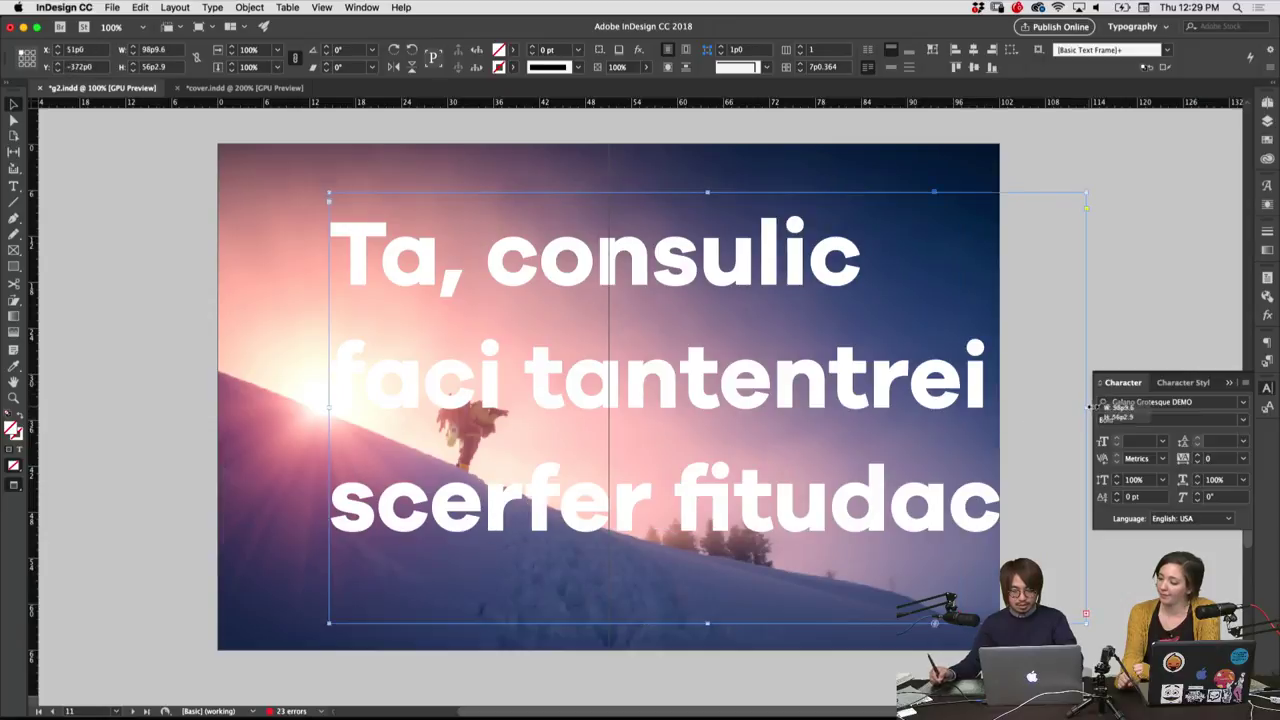
drag(908, 372, 938, 372)
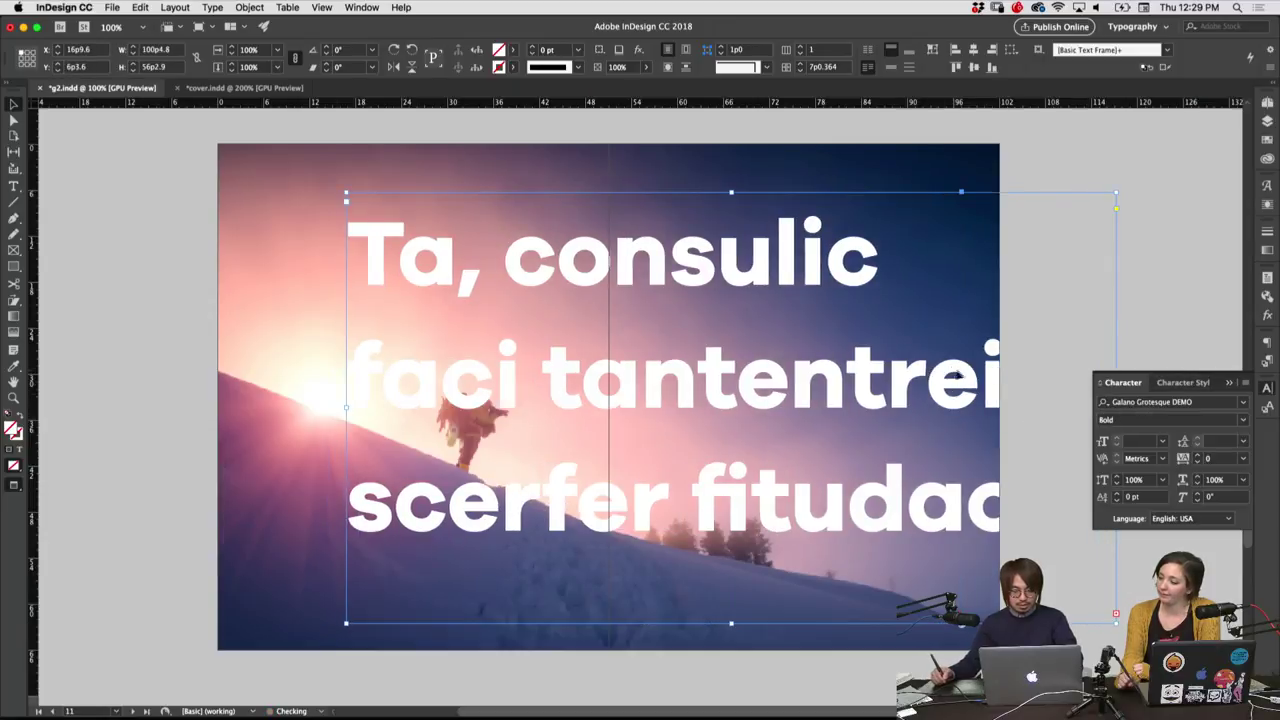
click(1137, 350)
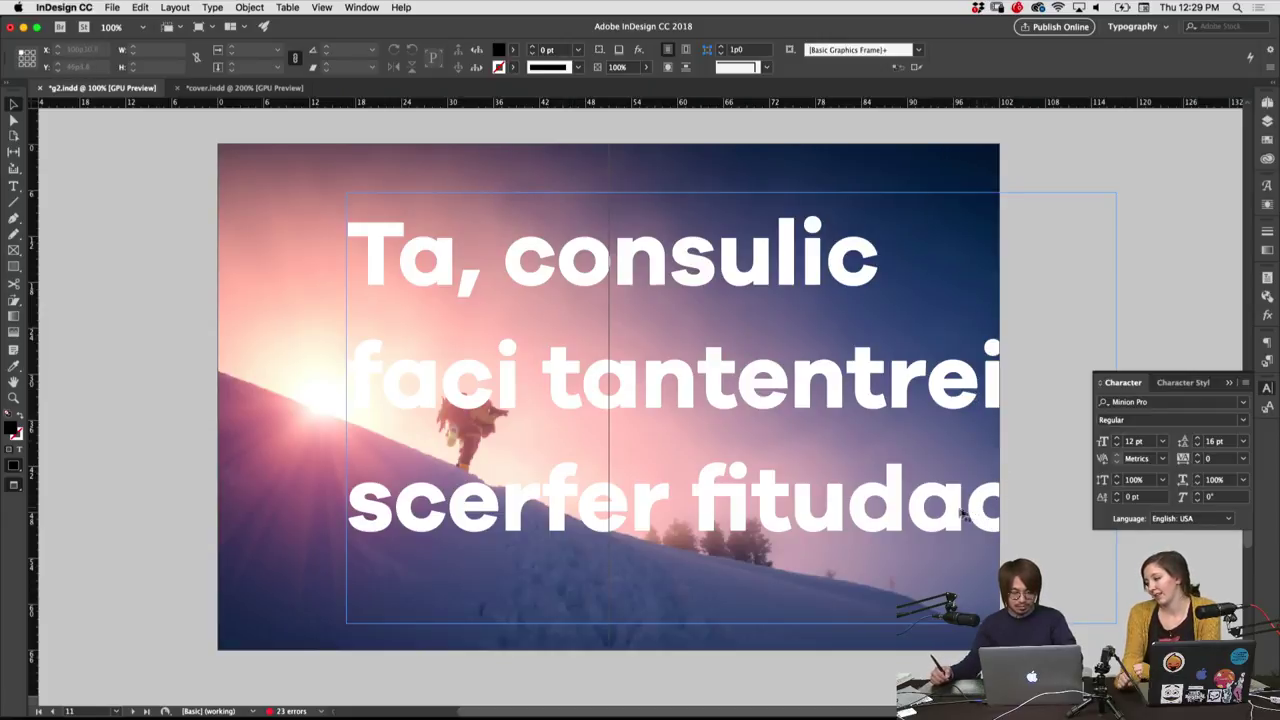
Resize and reposition the headline frame so it stacks as 'Ta, consulic / faci / tantentrei' on the sunset page
mouse_move(962, 514)
mouse_down()
mouse_move(950, 516)
mouse_move(980, 390)
mouse_move(998, 375)
mouse_up()
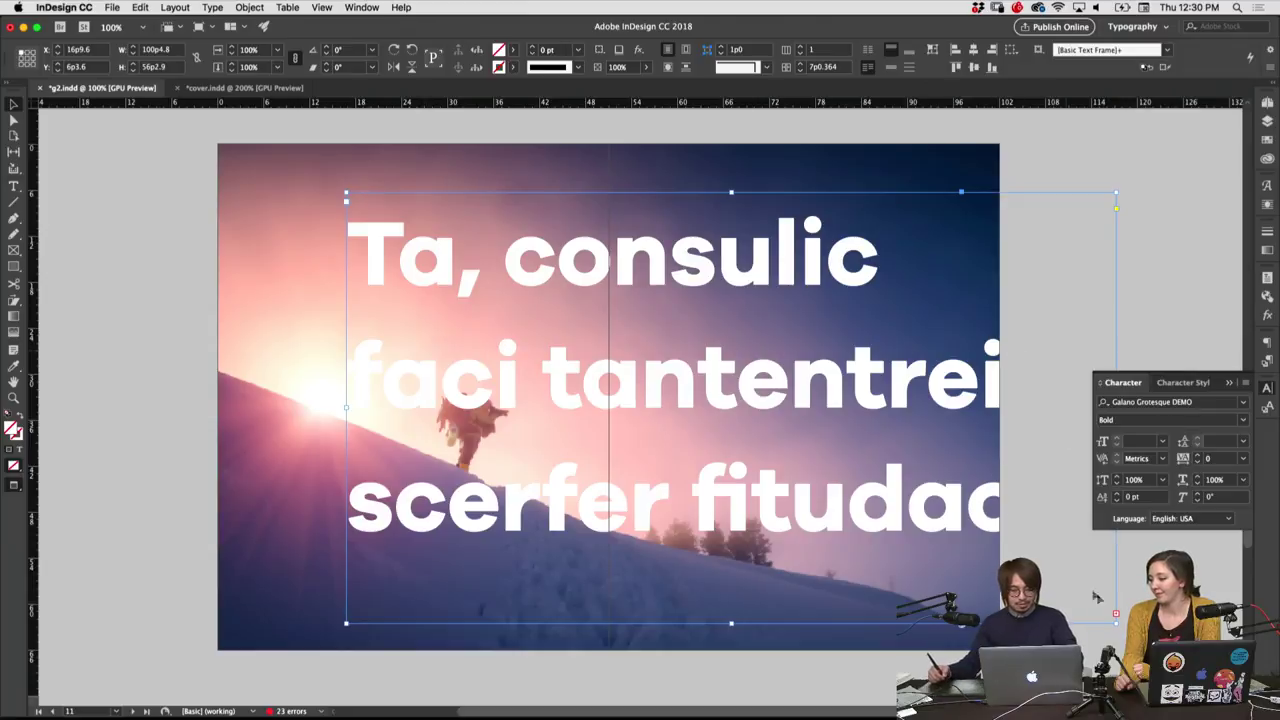
mouse_move(1117, 621)
mouse_down()
mouse_move(923, 461)
mouse_move(962, 532)
mouse_up()
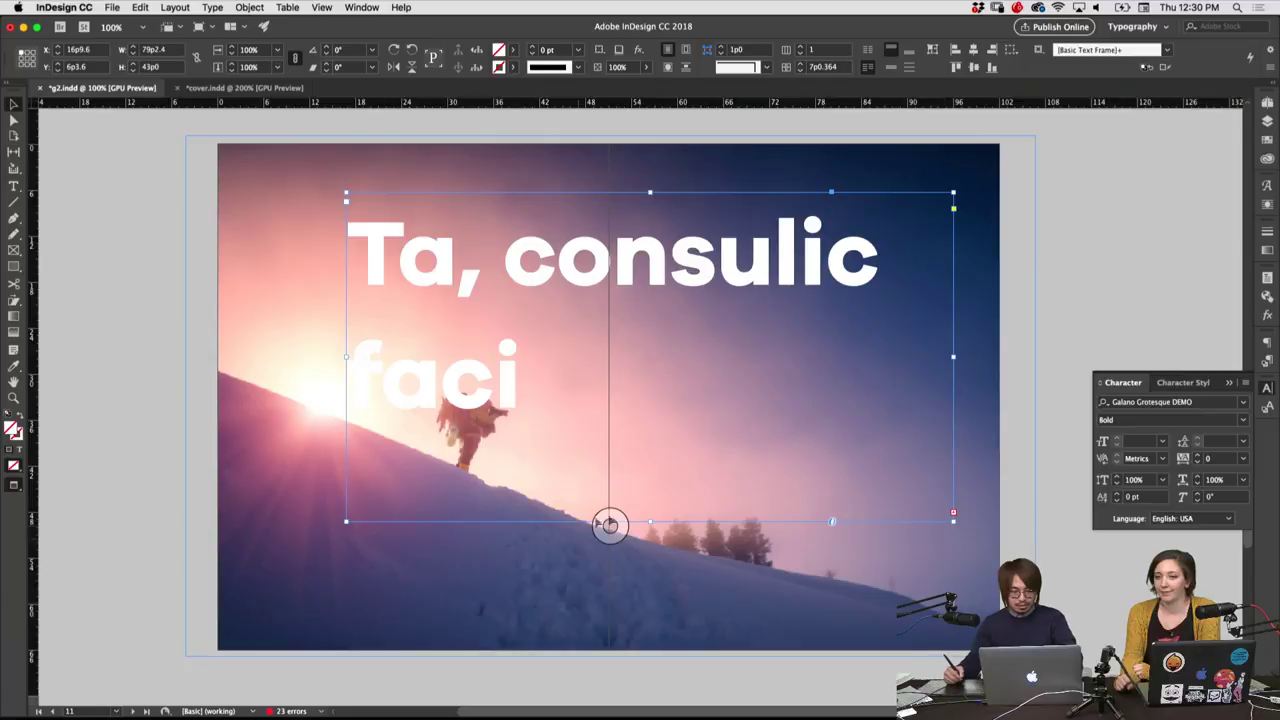
drag(651, 523, 647, 580)
key(super+z)
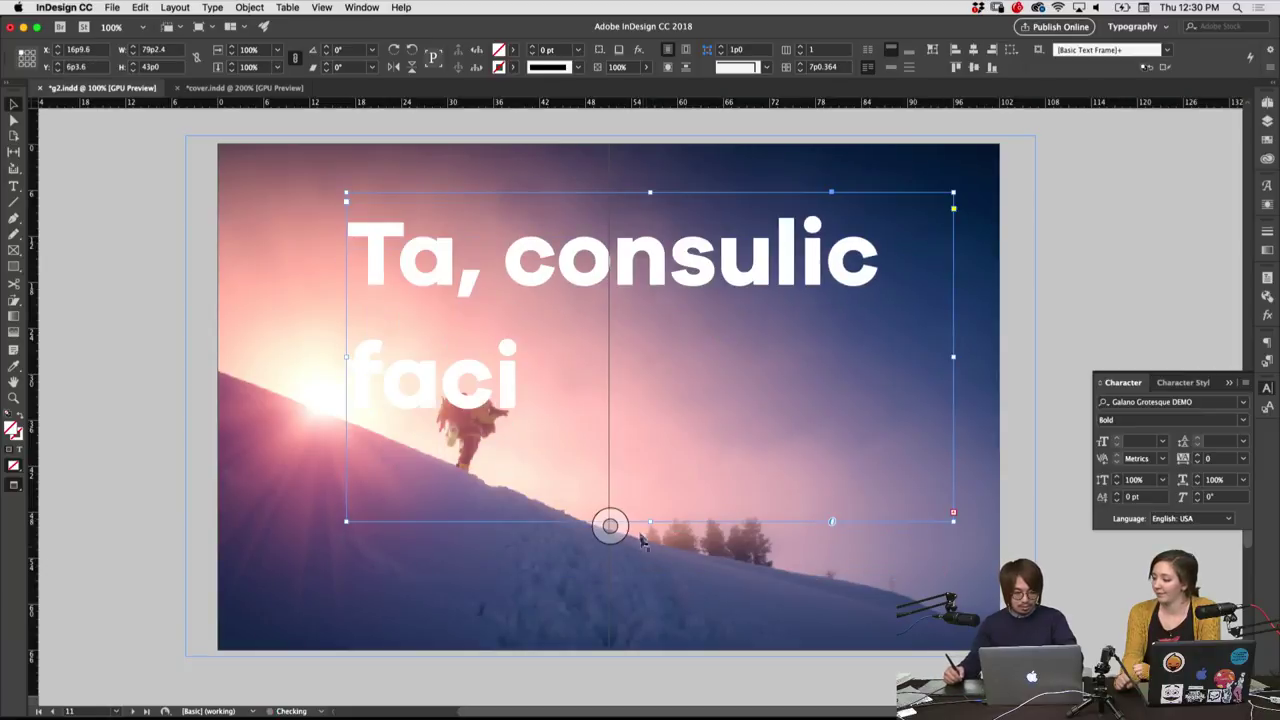
drag(650, 520, 650, 610)
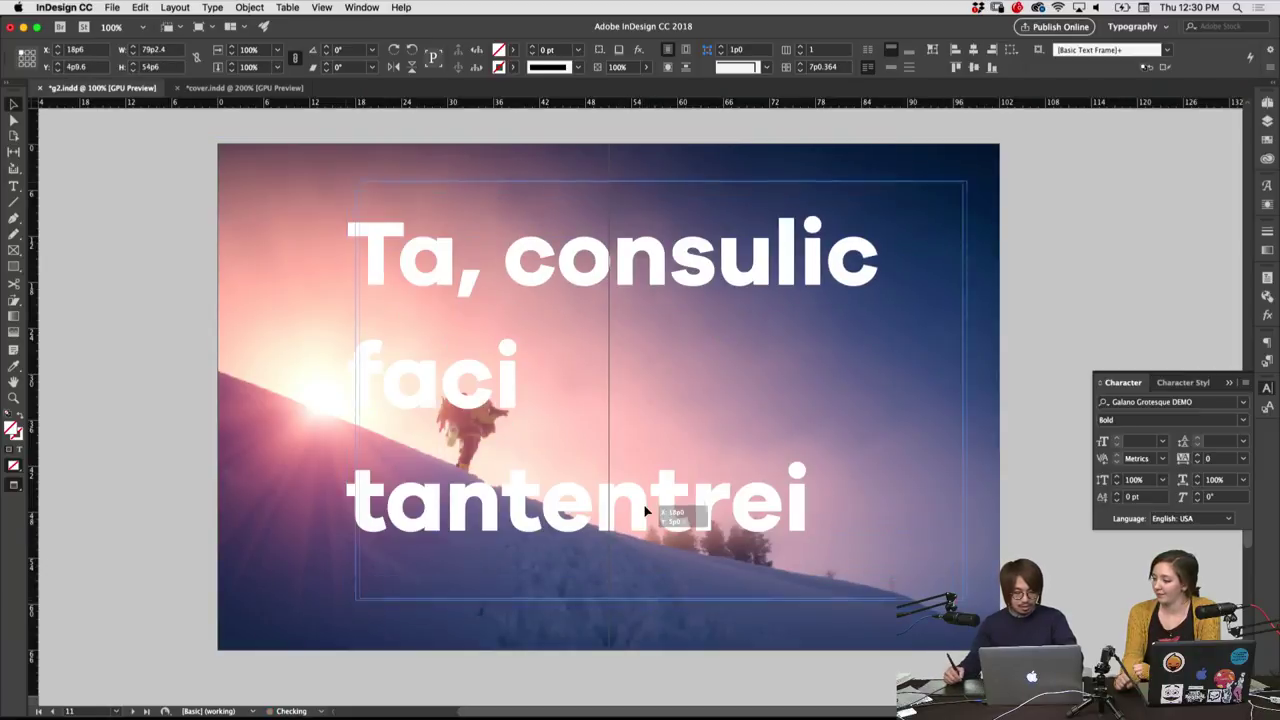
drag(636, 526, 649, 491)
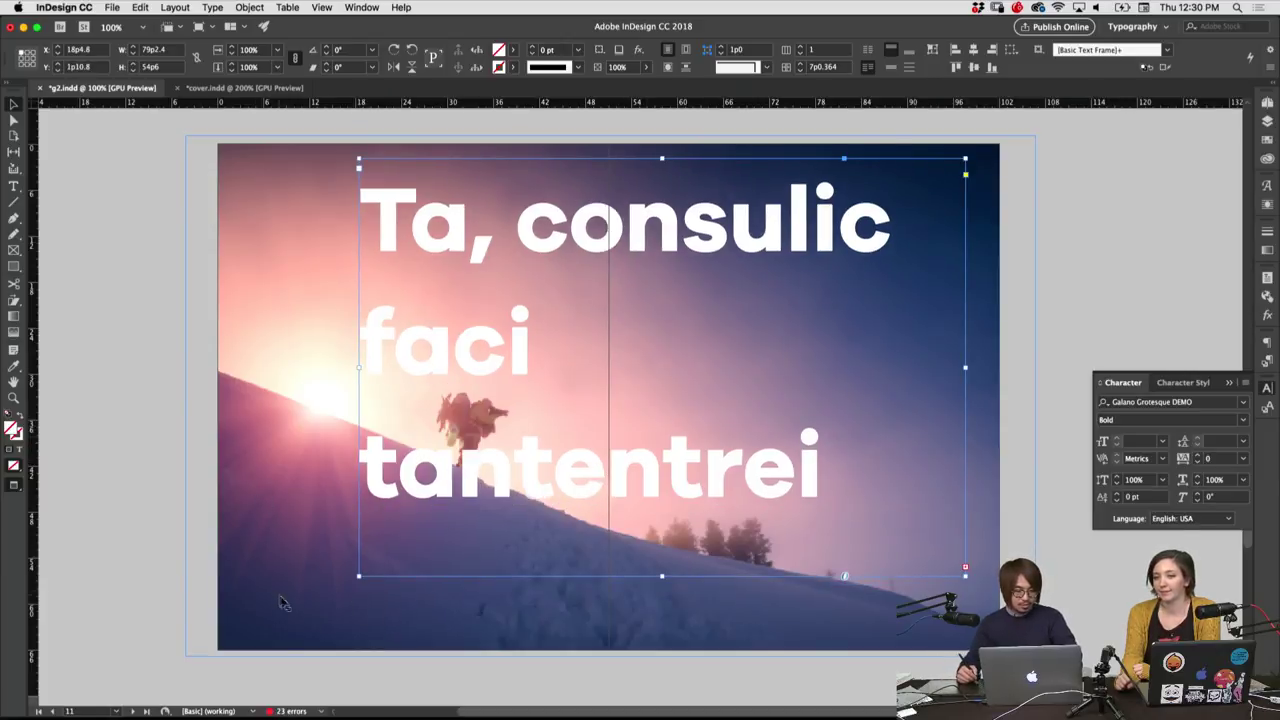
click(294, 670)
Draw a small black rectangle at the spread's bottom-left and nudge it slightly down and right
key(m)
drag(248, 578, 341, 605)
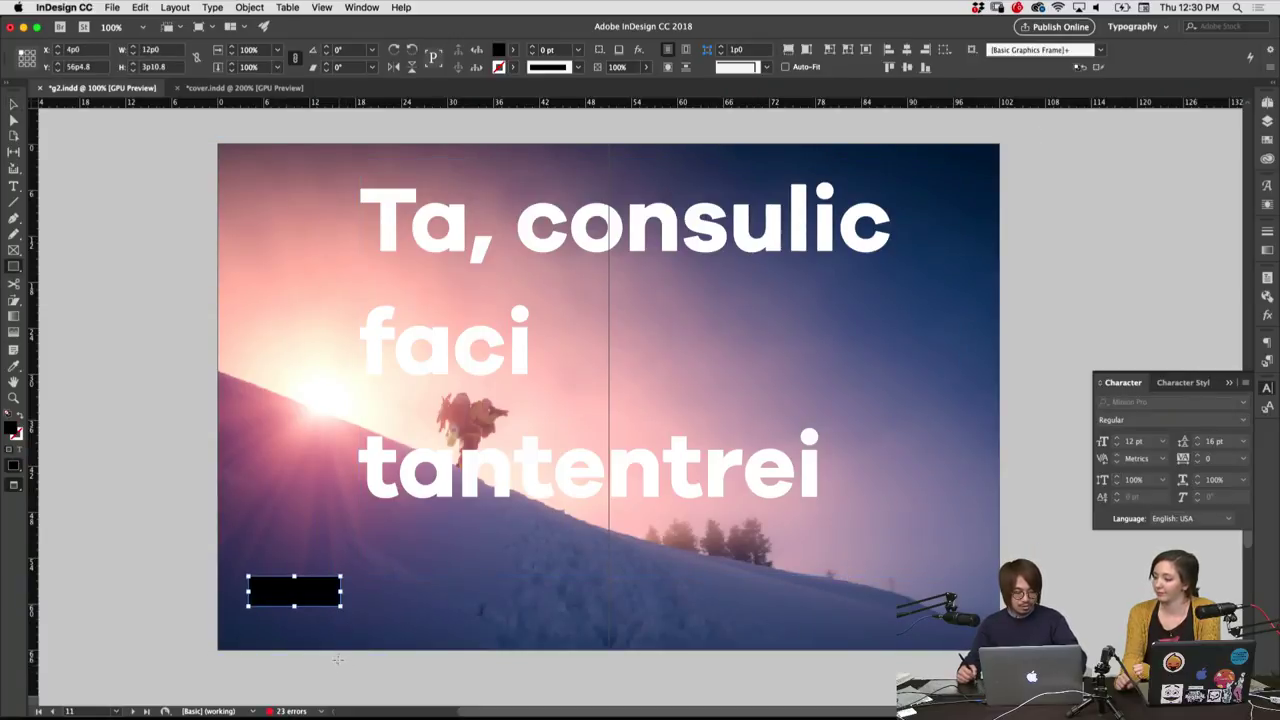
key(v)
click(340, 660)
drag(320, 619, 328, 628)
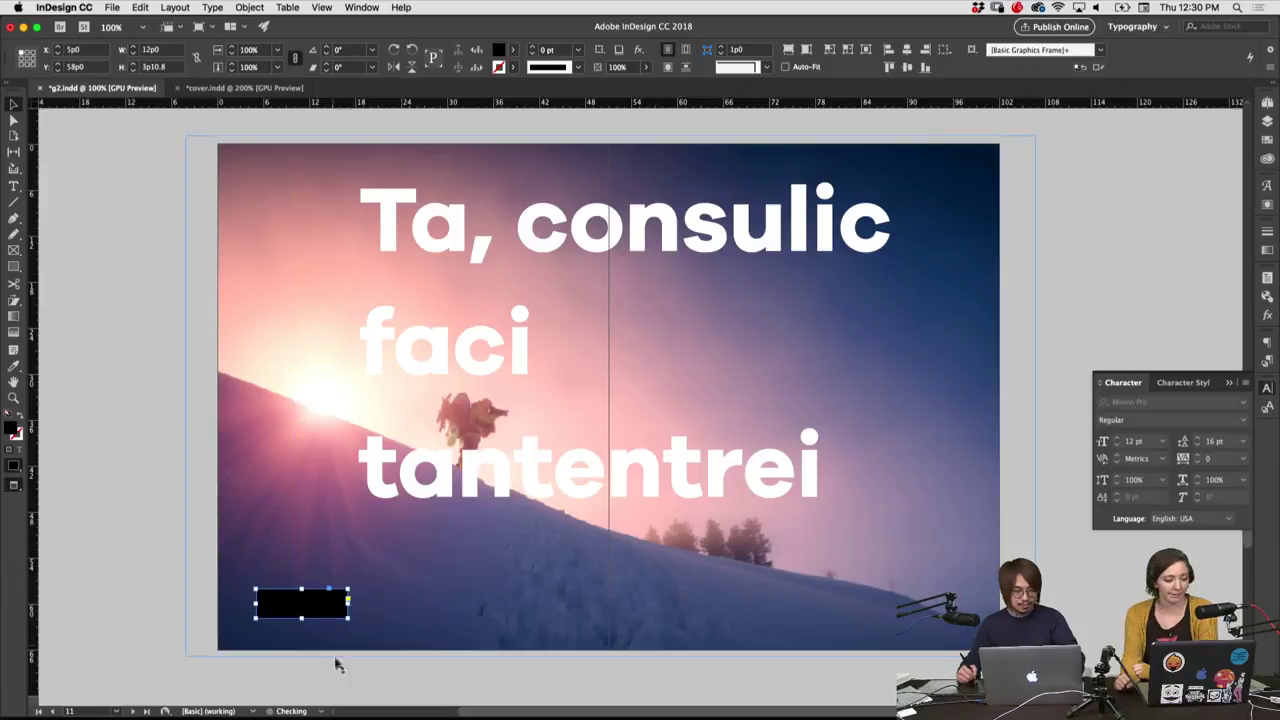
click(386, 666)
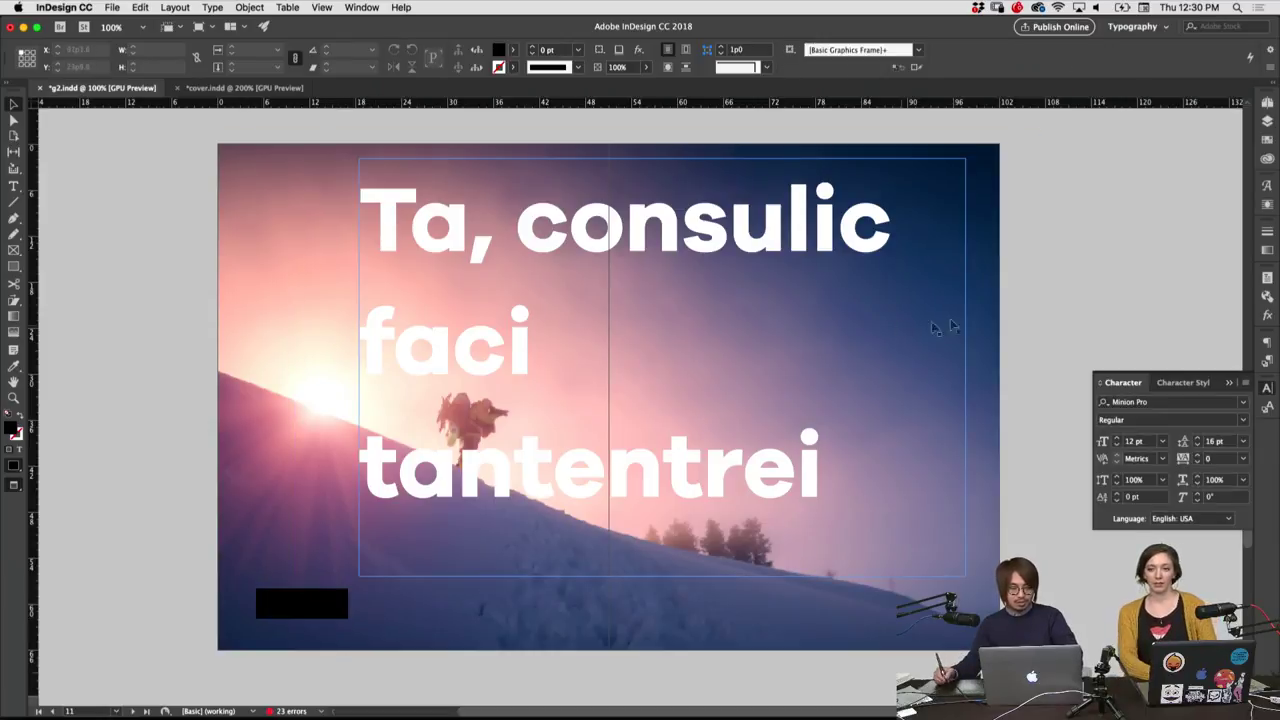
scroll(1000, 310, up, 10)
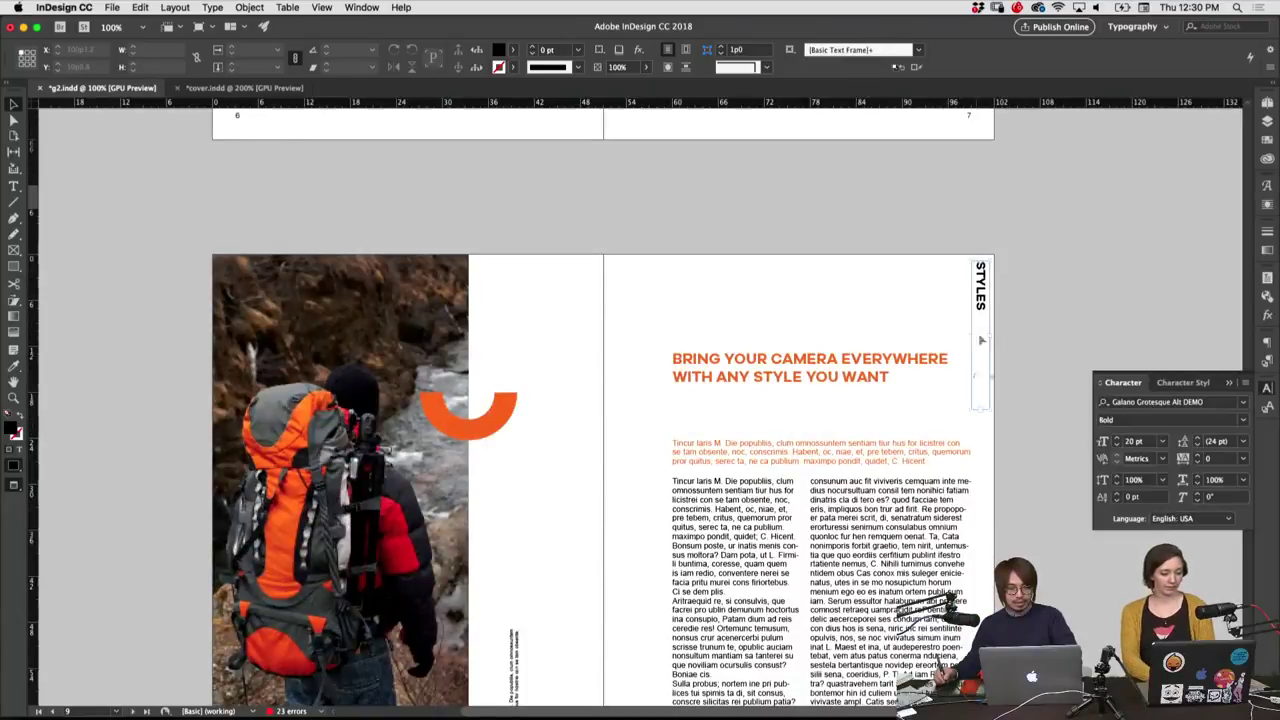
click(982, 300)
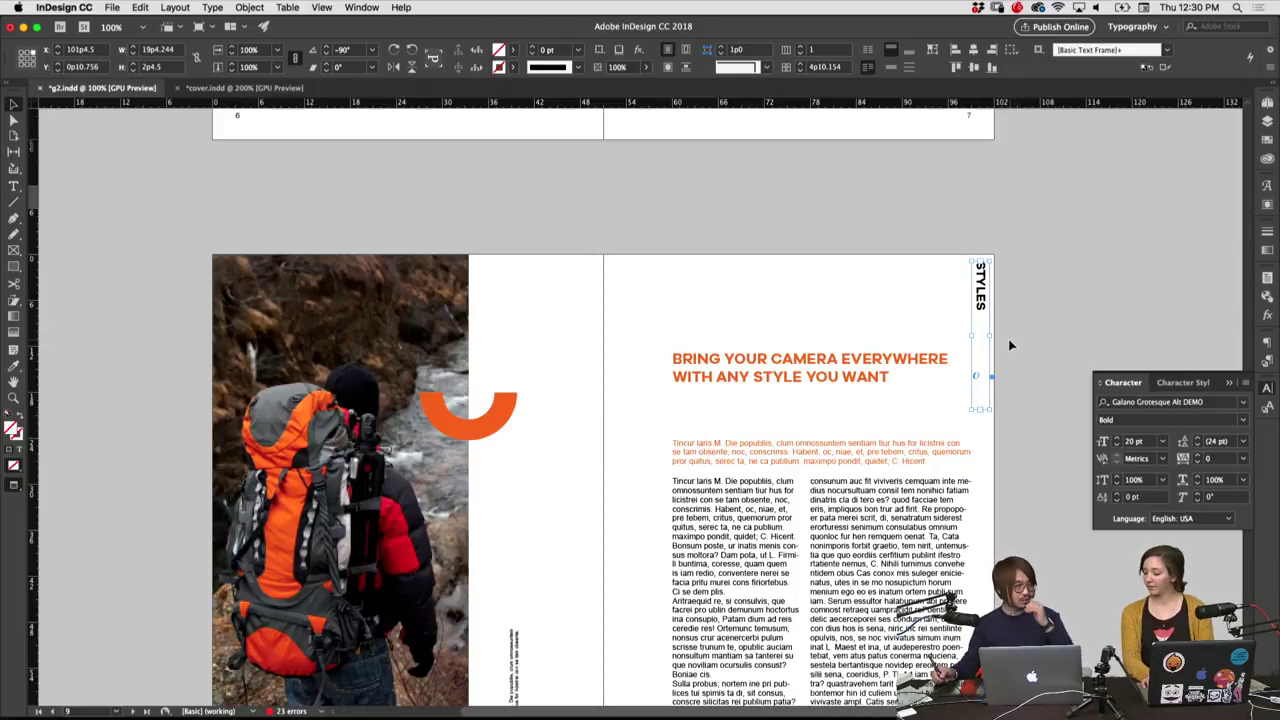
click(1001, 354)
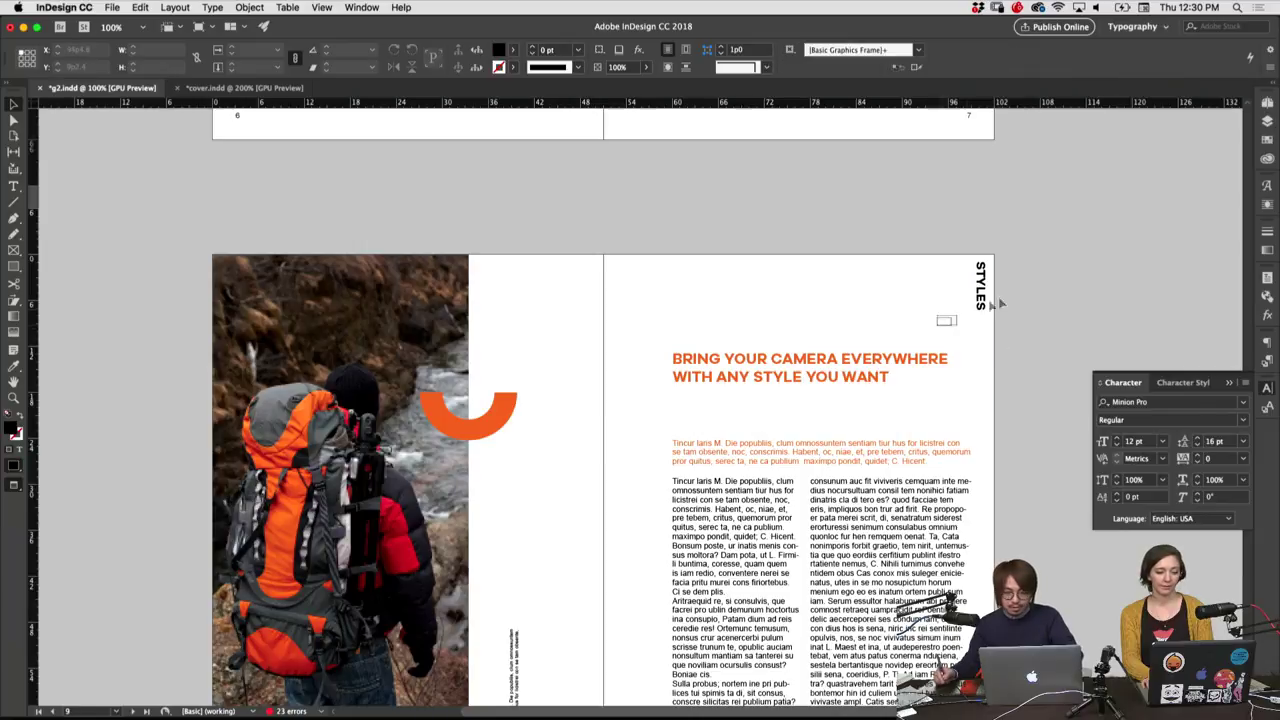
scroll(1001, 354, down, 2)
scroll(1001, 354, down, 5)
Select the small black rectangle and try duplicating it to the bottom-right, then undo the copy
scroll(620, 400, down, 4)
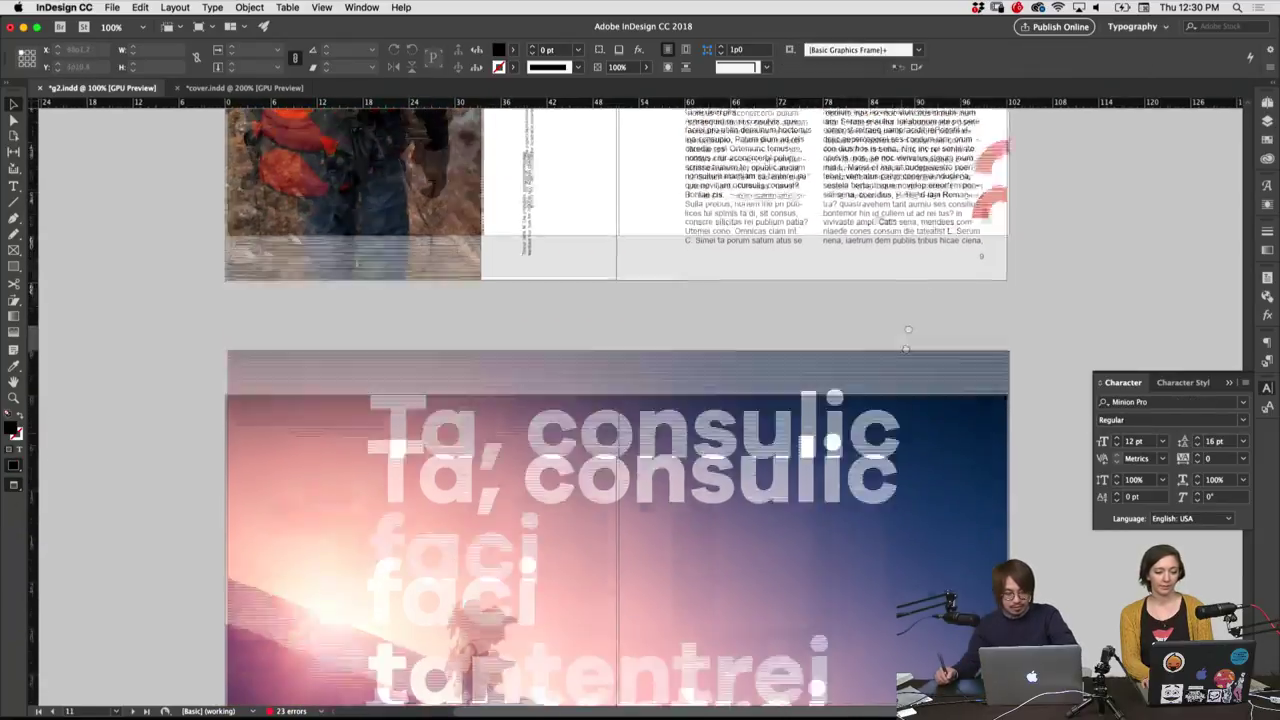
scroll(620, 400, up, 6)
scroll(620, 400, down, 4)
scroll(846, 449, down, 5)
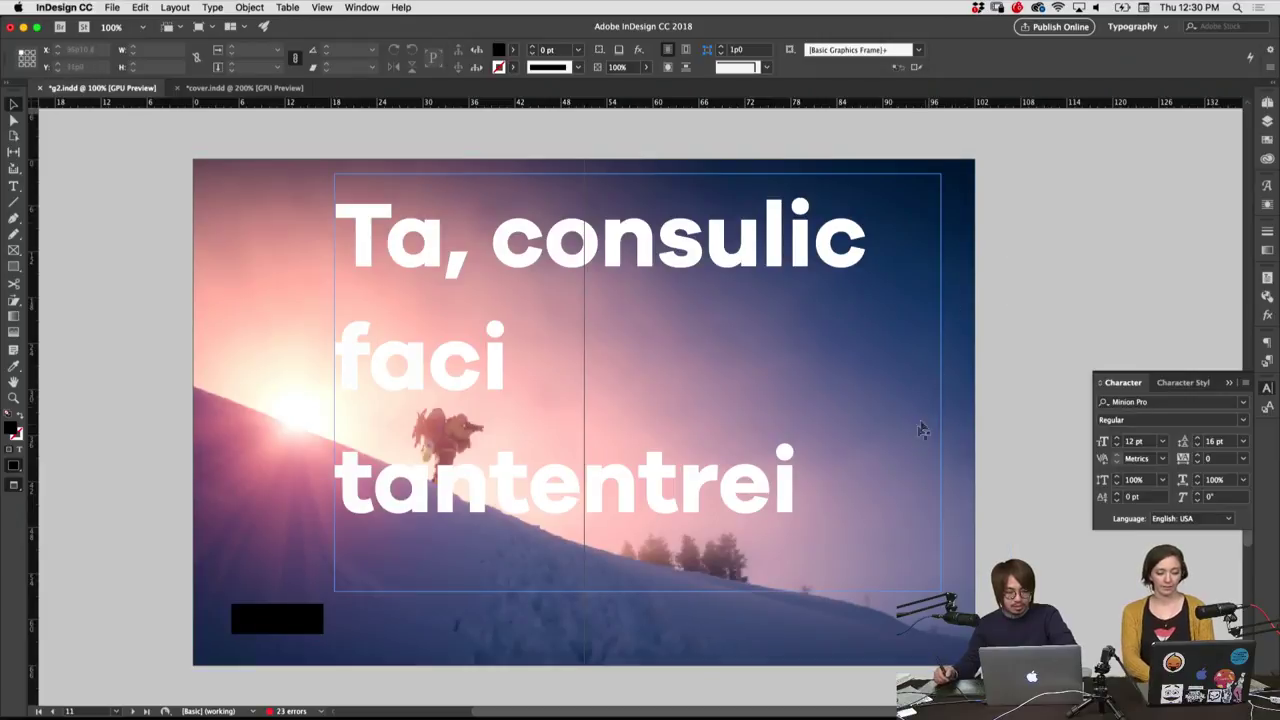
click(300, 615)
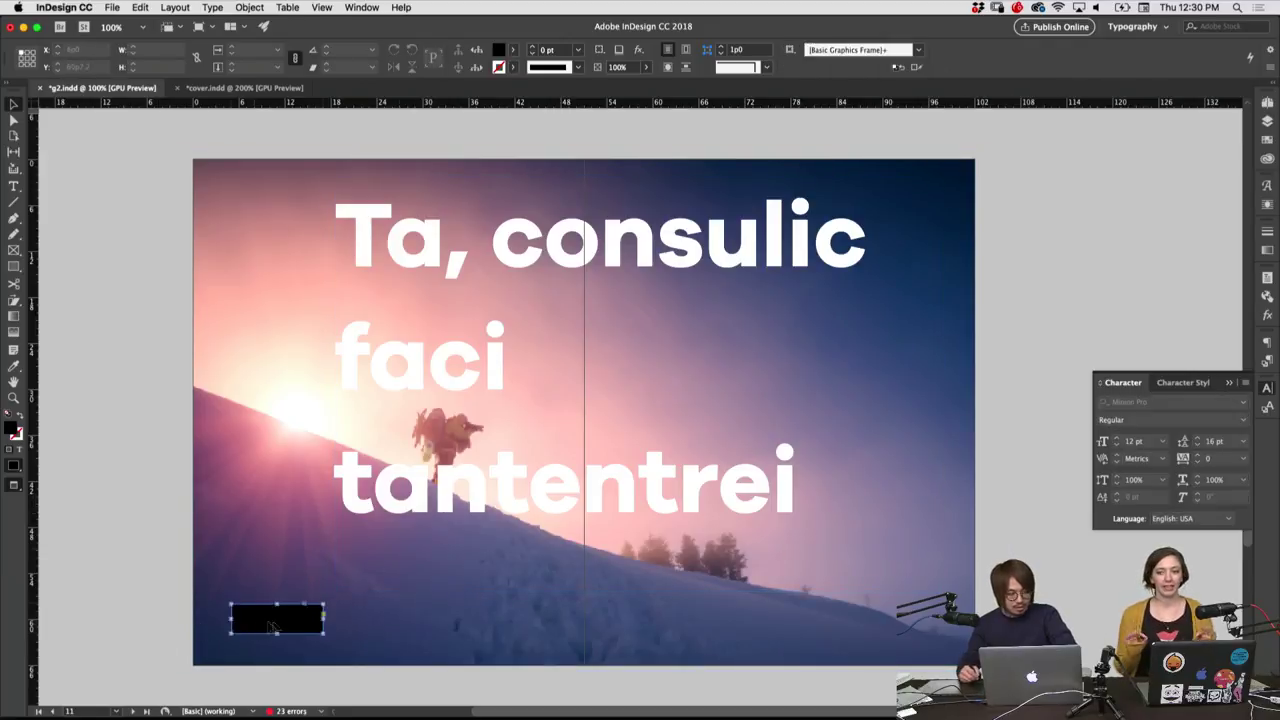
drag(277, 618, 878, 618)
key(ctrl+z)
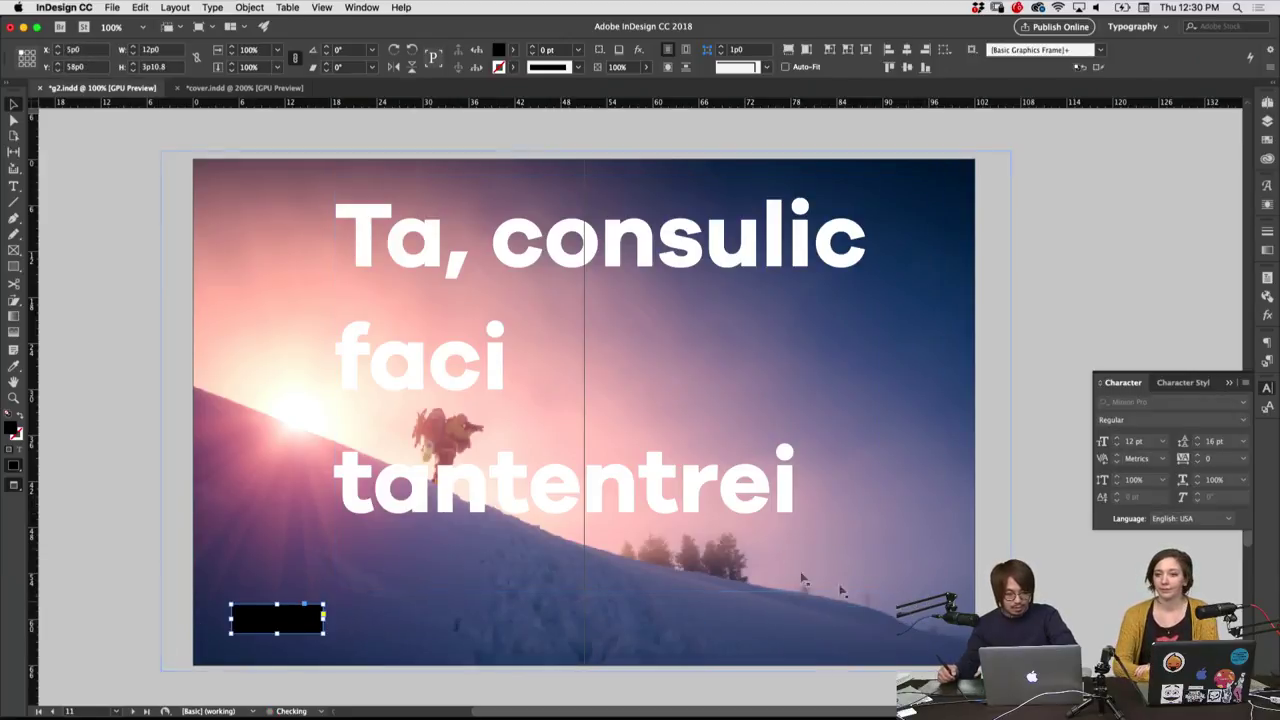
Bring the small rotated caption onto the sunset spread and position it beside the hiker
click(343, 347)
scroll(343, 347, up, 5)
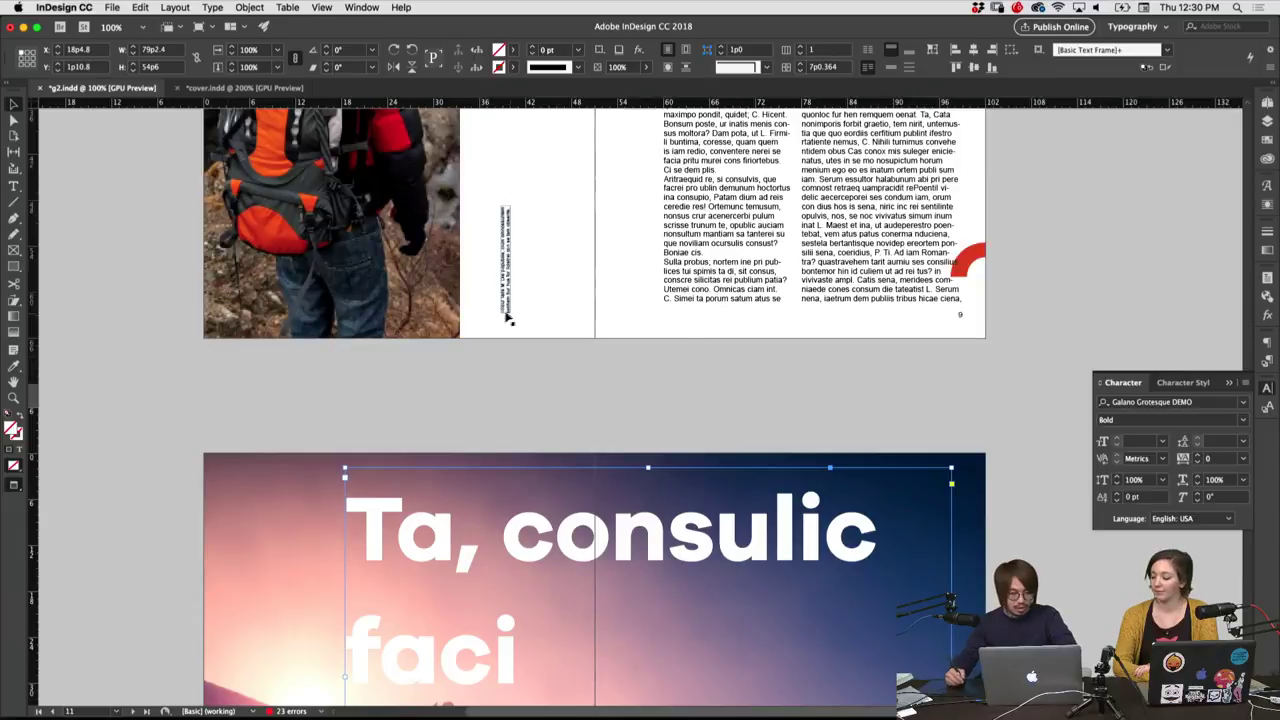
drag(505, 260, 285, 540)
scroll(397, 468, down, 5)
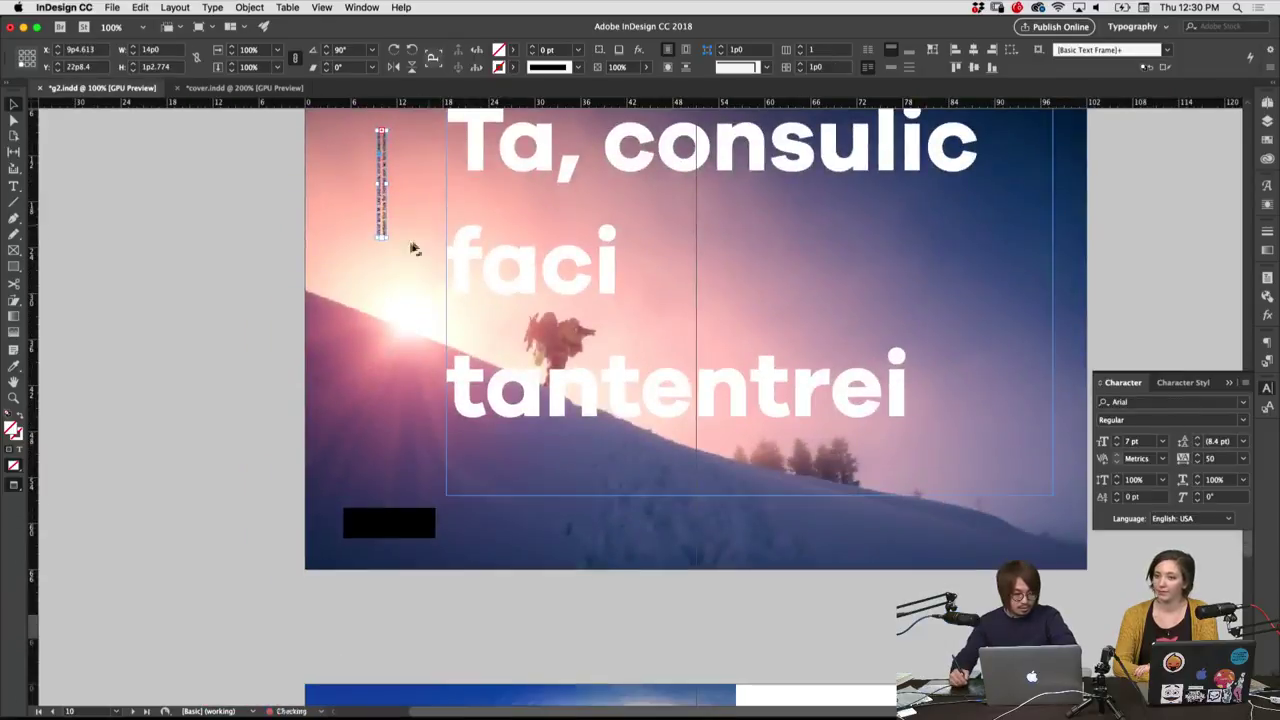
drag(381, 235, 430, 423)
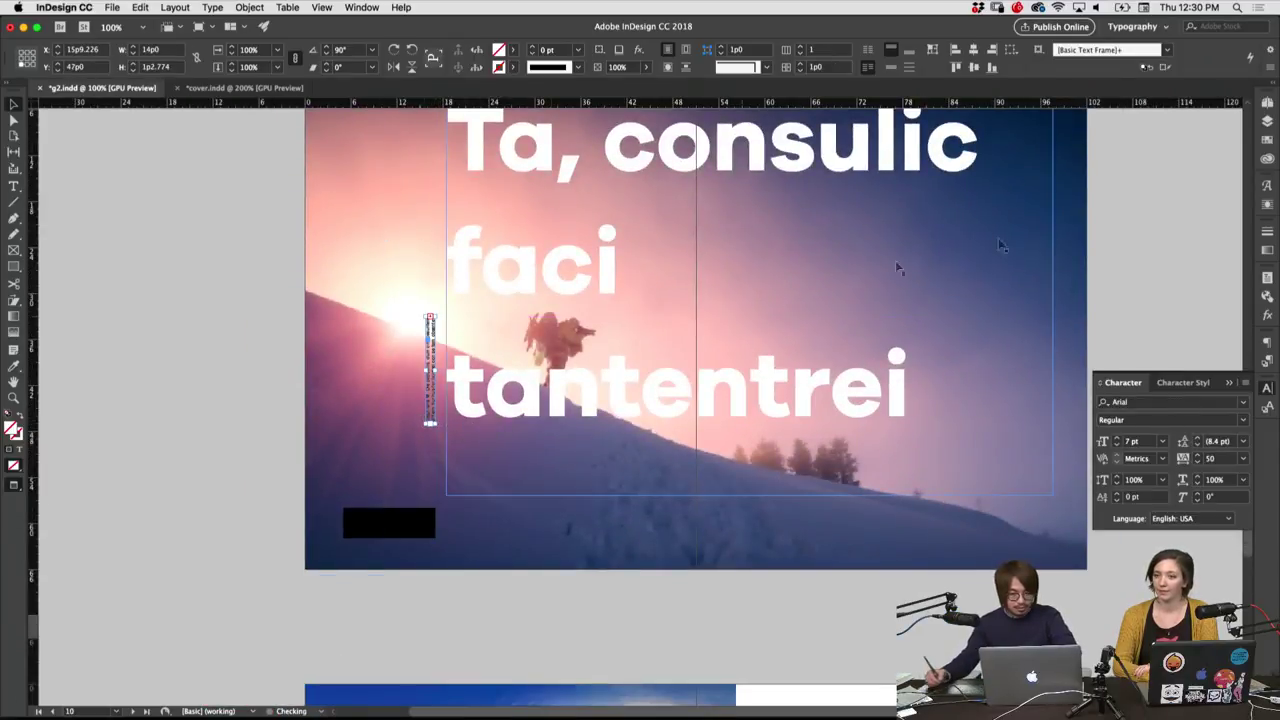
Colour the rotated caption text white with the Paper swatch
click(1267, 159)
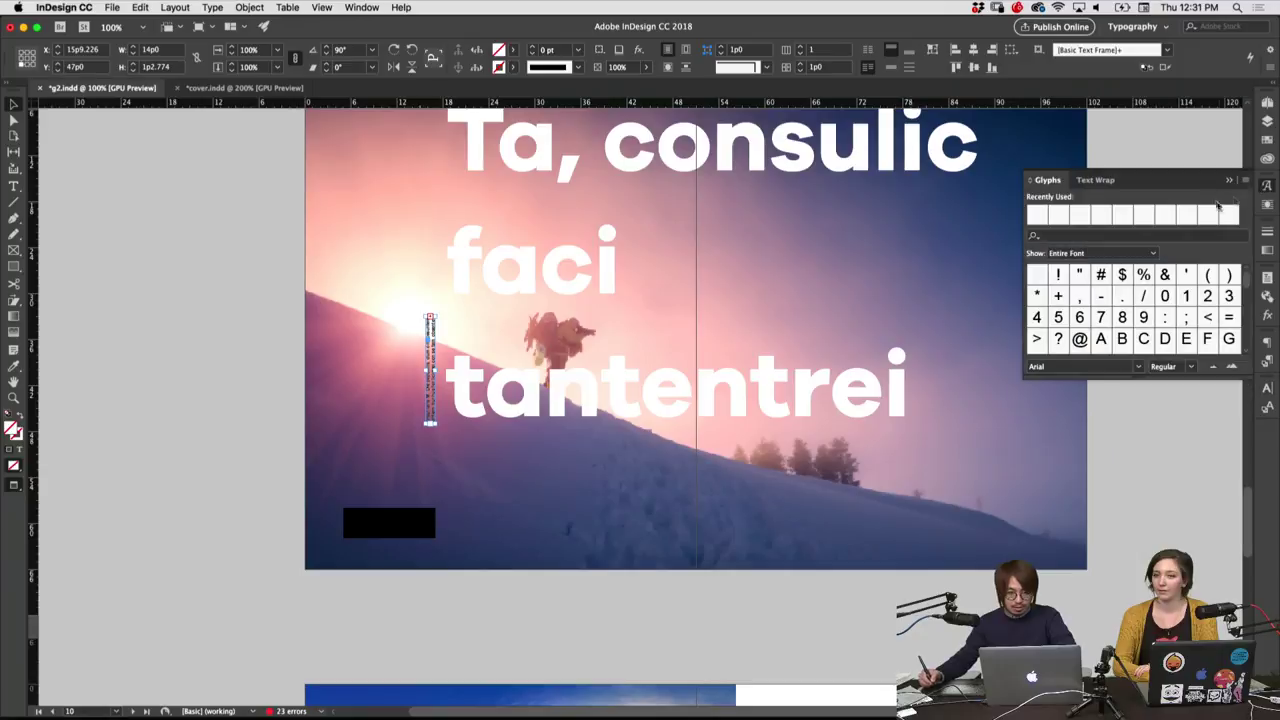
click(1267, 141)
click(1130, 183)
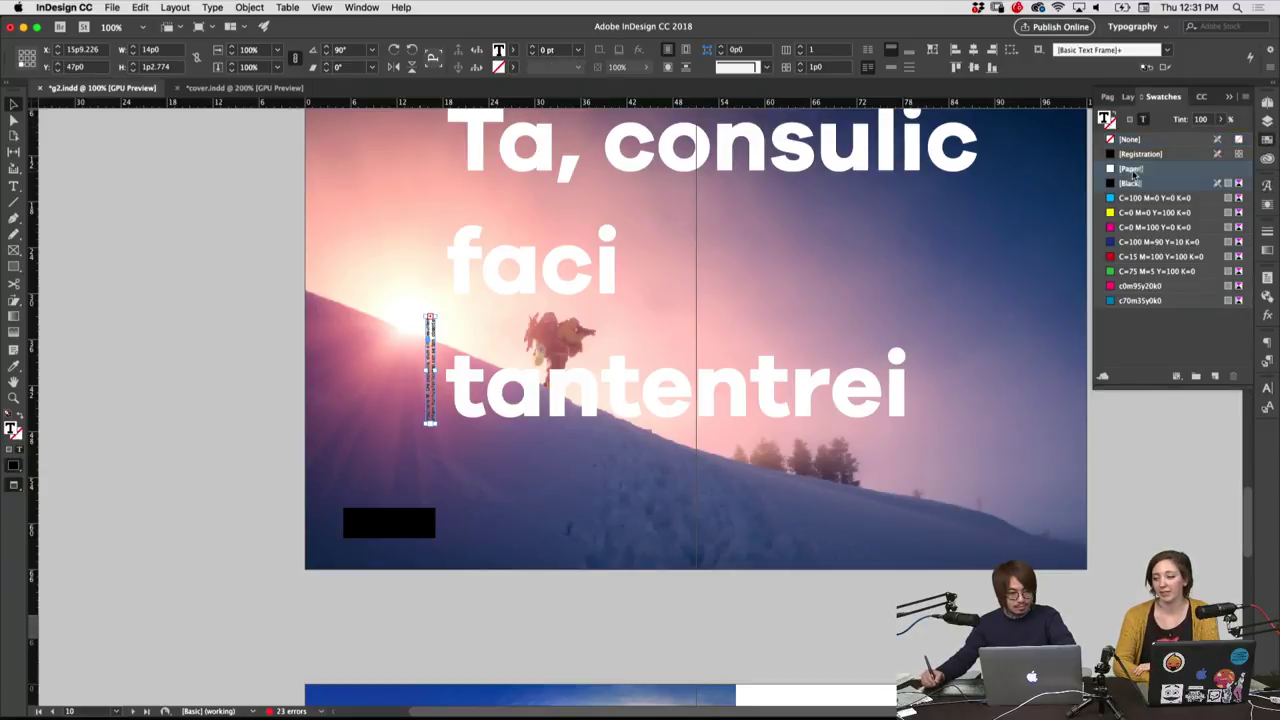
click(234, 517)
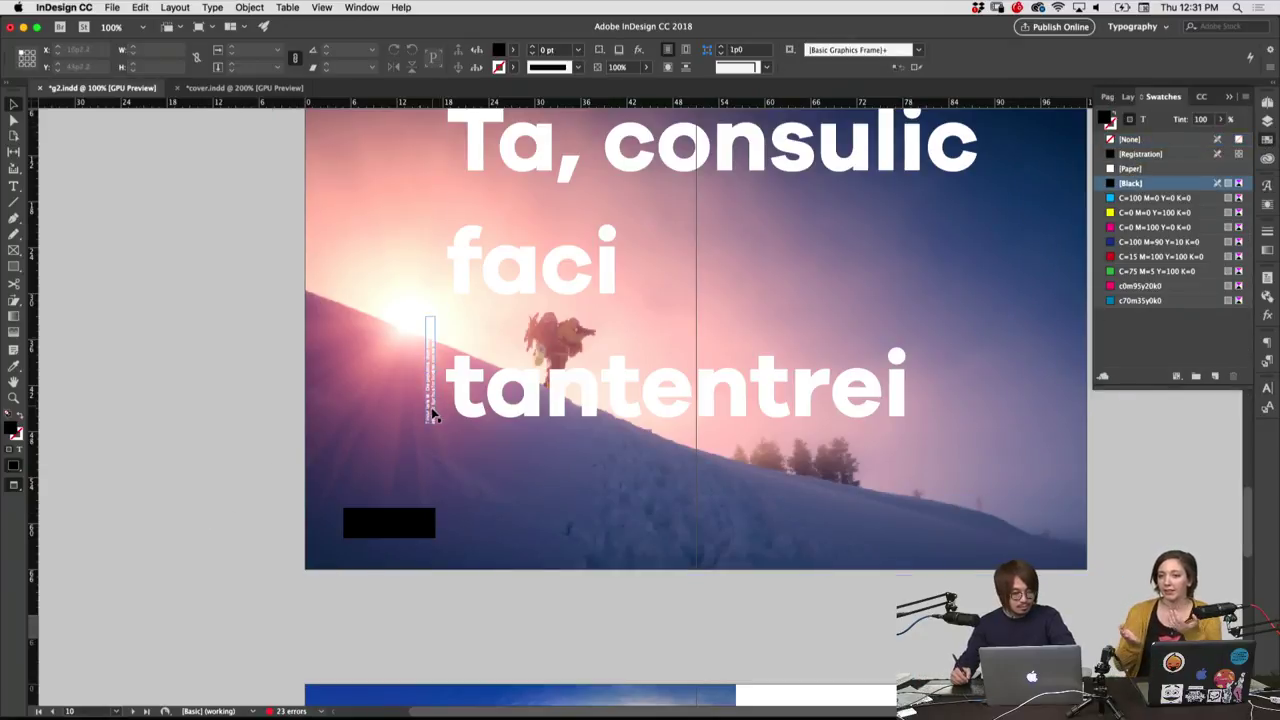
Duplicate the caption, rotate the copy horizontal and place it in the spread's lower-left corner
drag(437, 397, 357, 485)
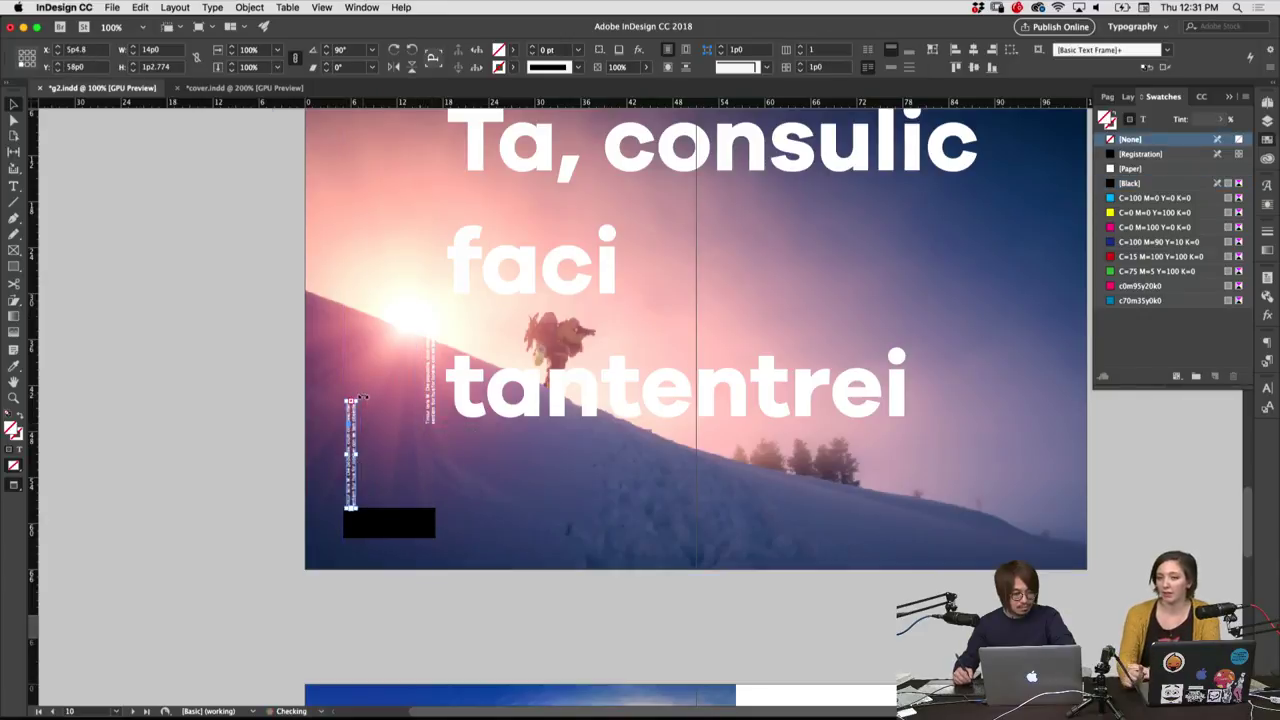
mouse_move(367, 416)
mouse_down()
mouse_move(428, 514)
mouse_move(167, 551)
mouse_up()
drag(403, 505, 400, 532)
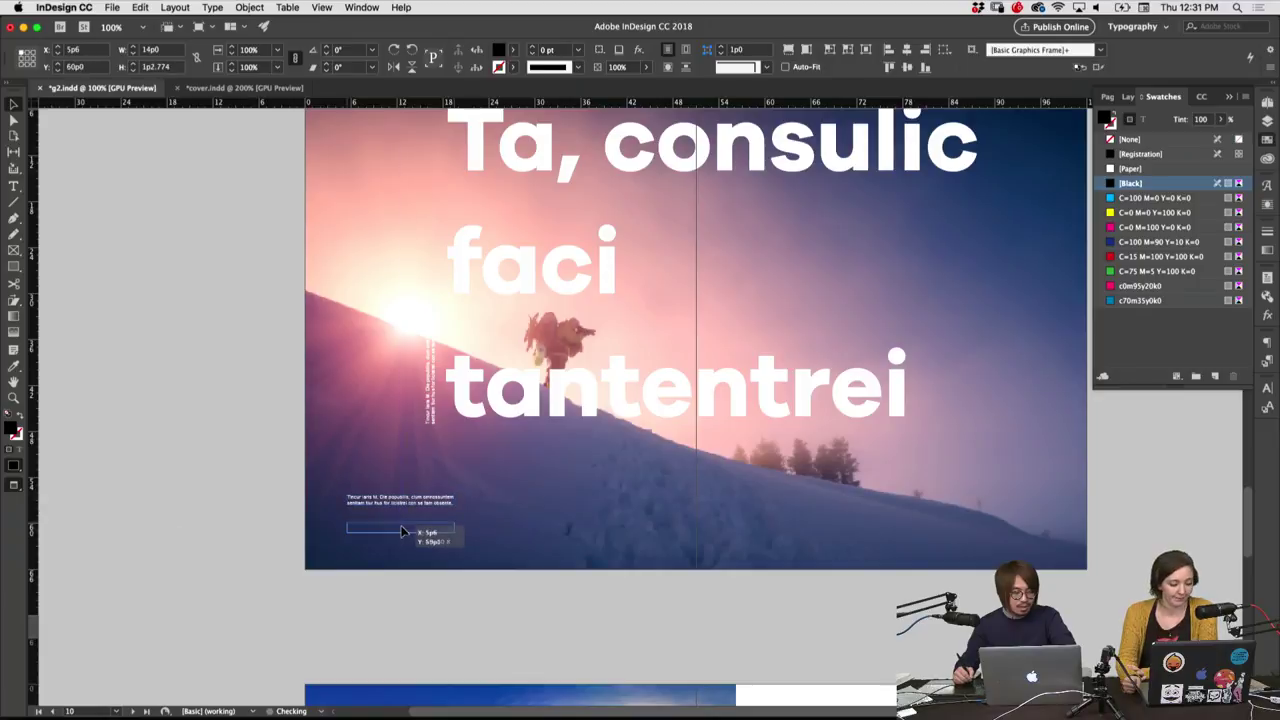
click(363, 608)
Shorten the vertical caption frame beside the sun from the top, discarding a trial rotation
scroll(350, 580, up, 3)
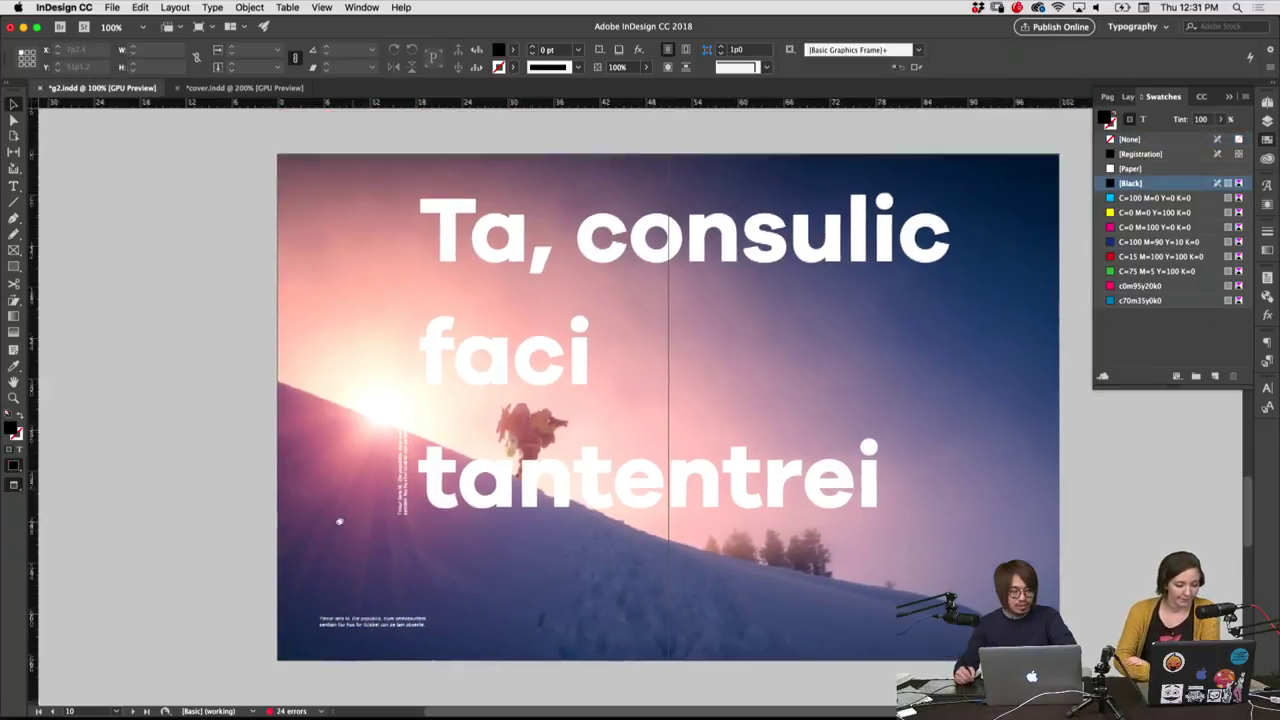
click(403, 470)
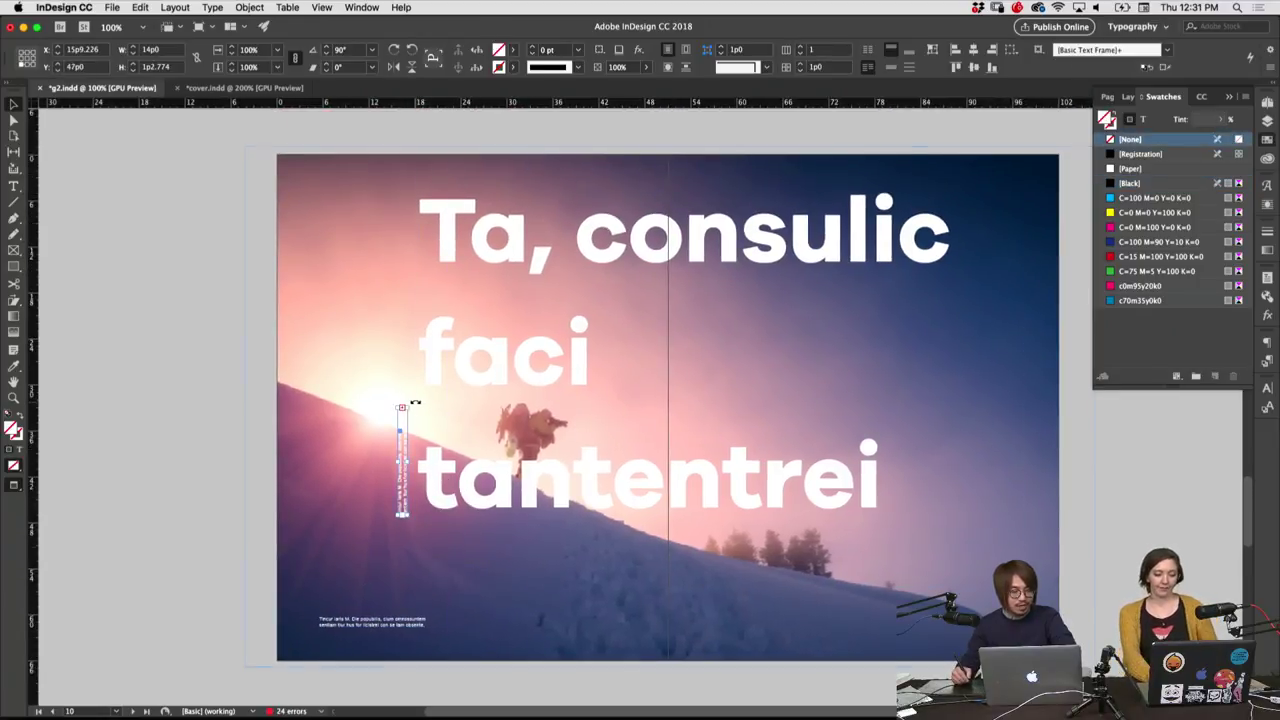
drag(422, 418, 503, 503)
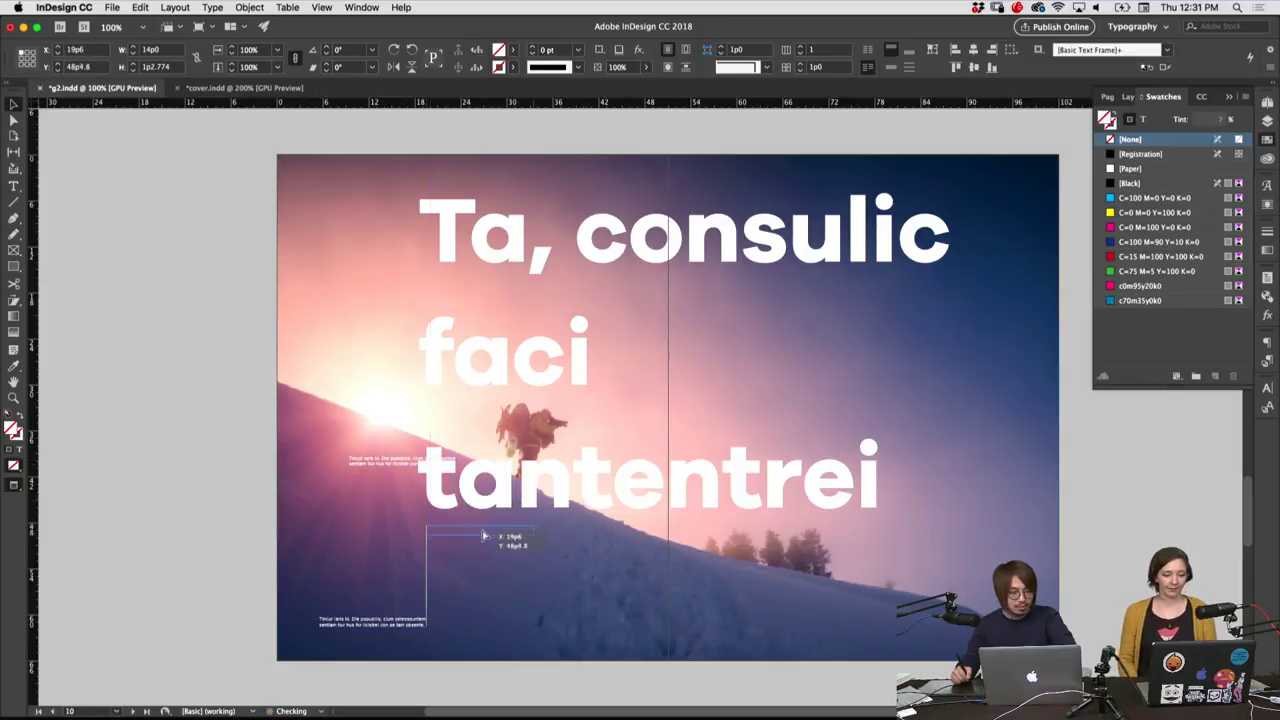
drag(405, 460, 482, 523)
key(cmd+z)
key(cmd+z)
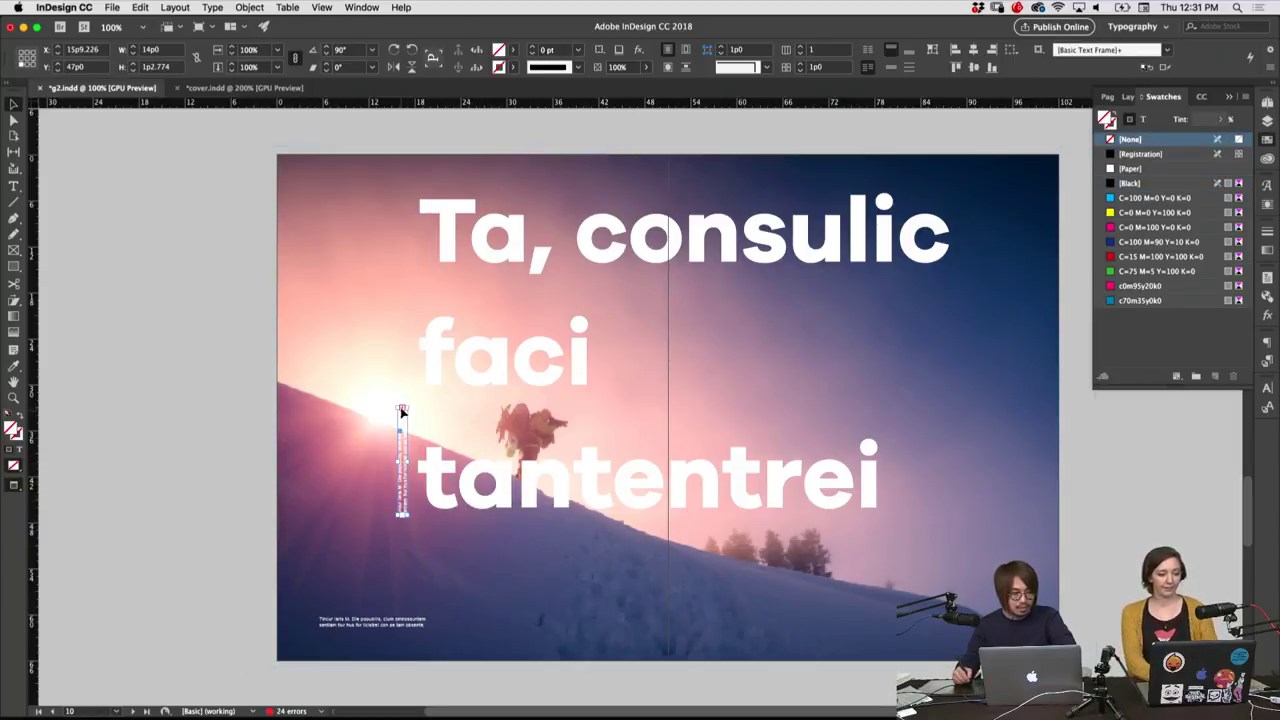
drag(401, 408, 401, 449)
click(210, 510)
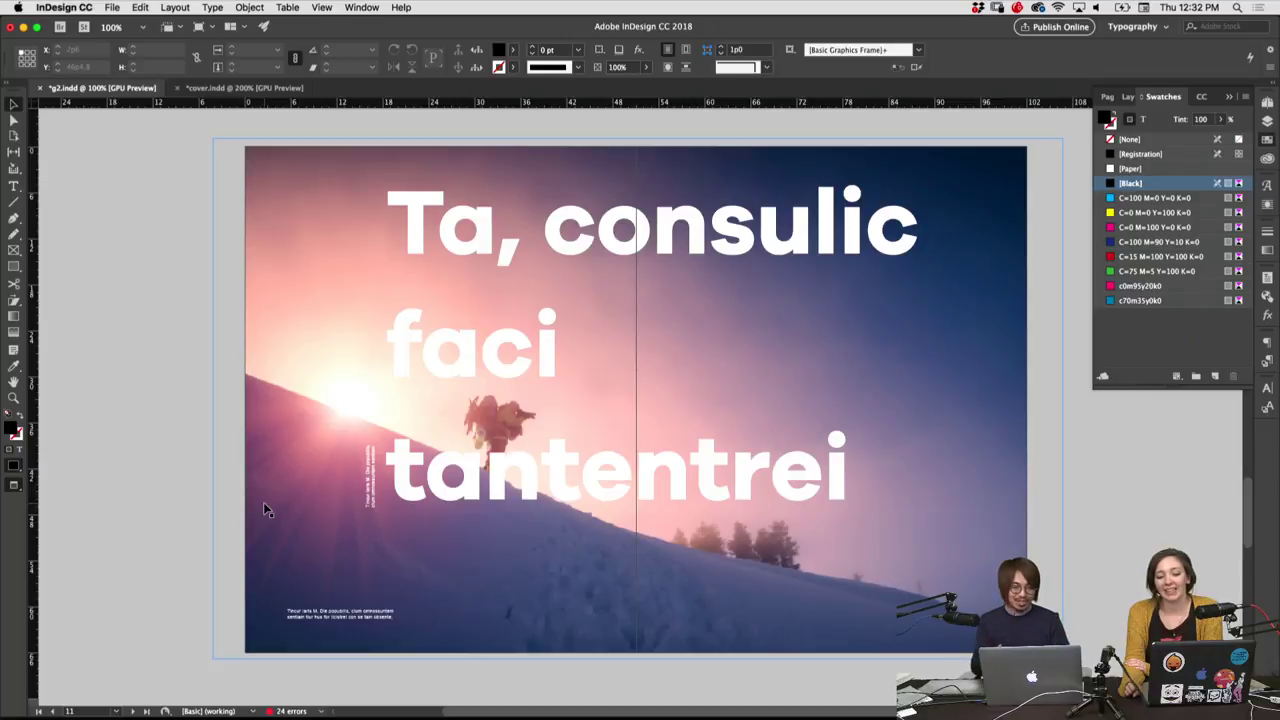
click(200, 536)
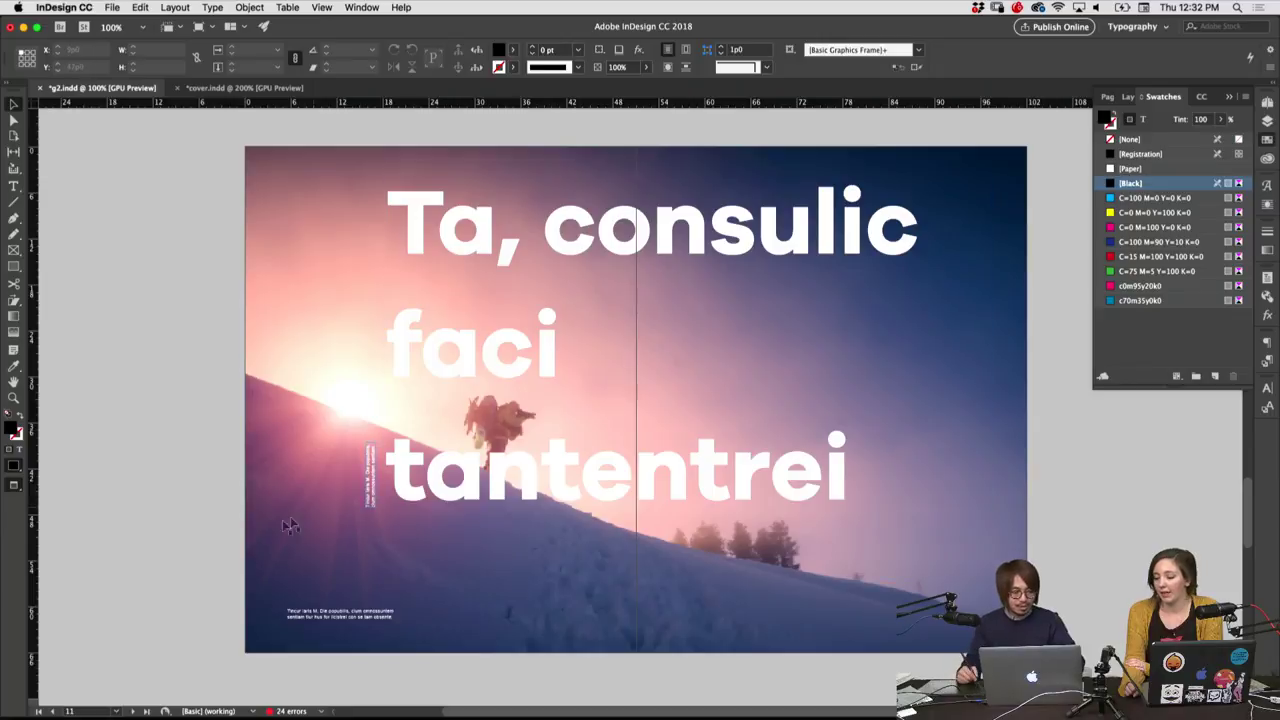
click(368, 584)
scroll(368, 584, down, 3)
scroll(400, 600, down, 3)
scroll(430, 620, up, 4)
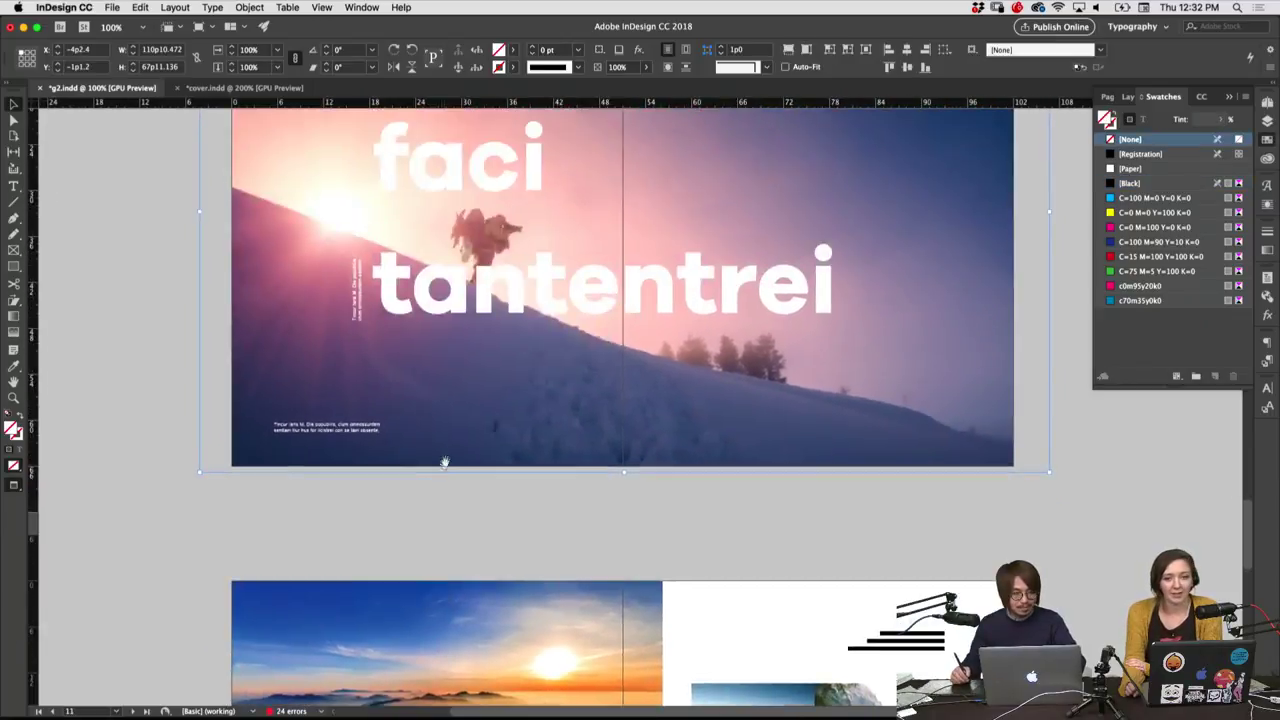
scroll(462, 643, up, 2)
click(462, 643)
scroll(480, 634, up, 3)
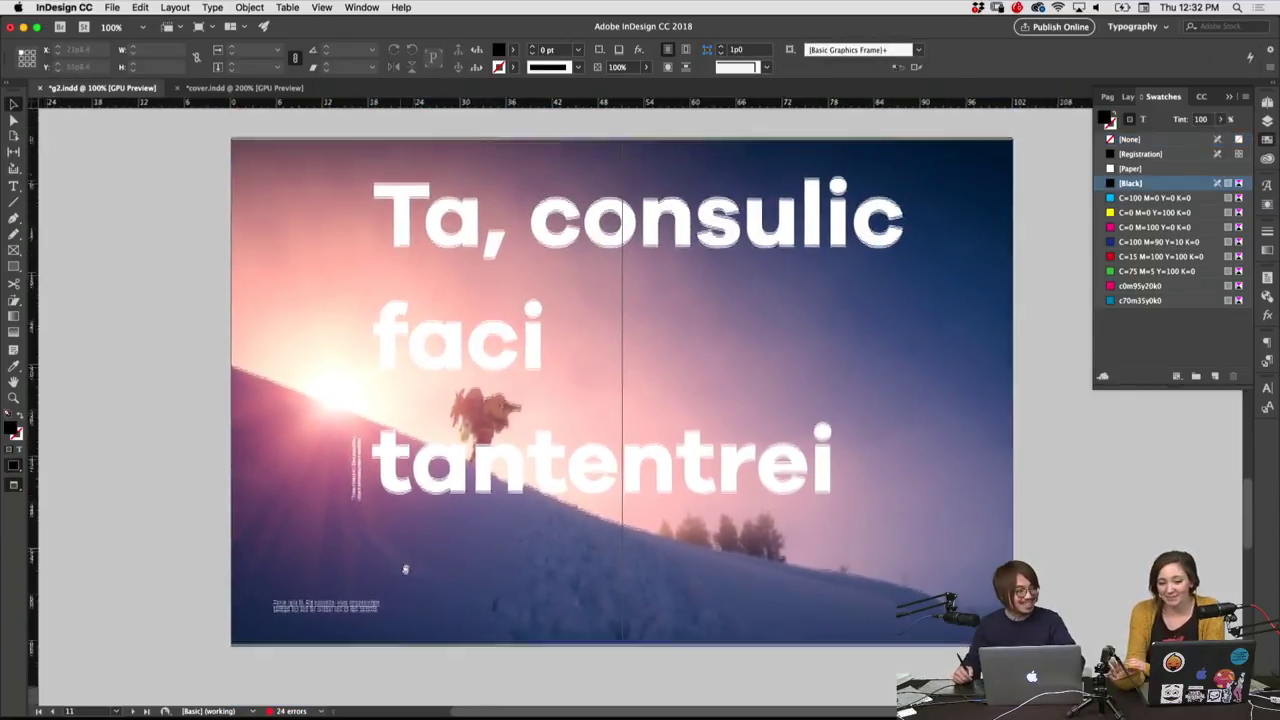
scroll(300, 580, up, 1)
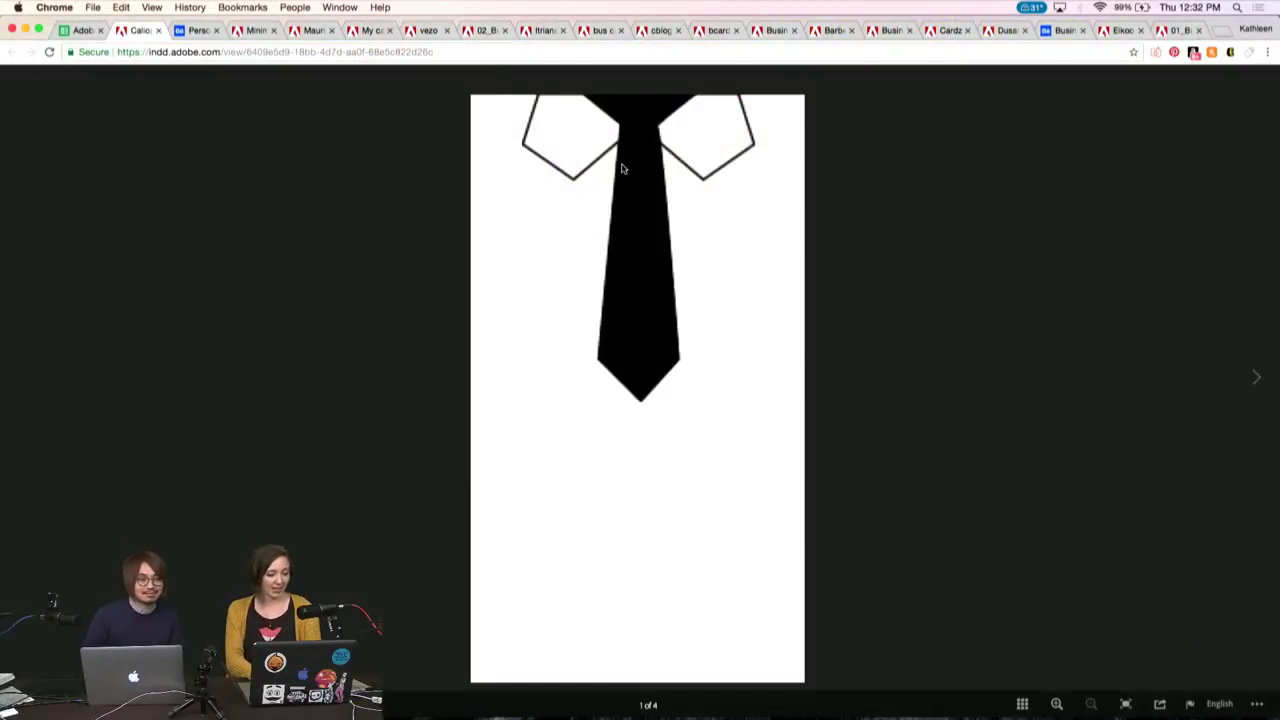
mouse_move(637, 388)
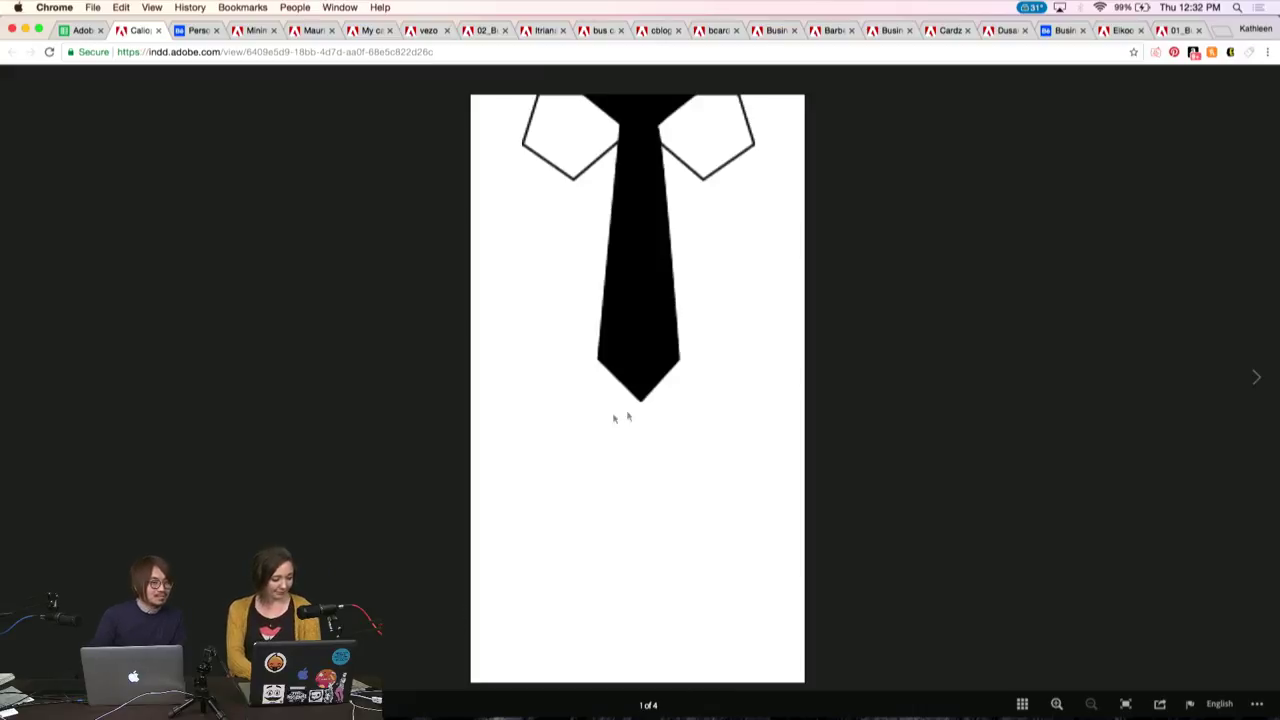
Flip through published business card pages 1–4 (tie, text, necklace cards), then switch to Behance
click(1161, 402)
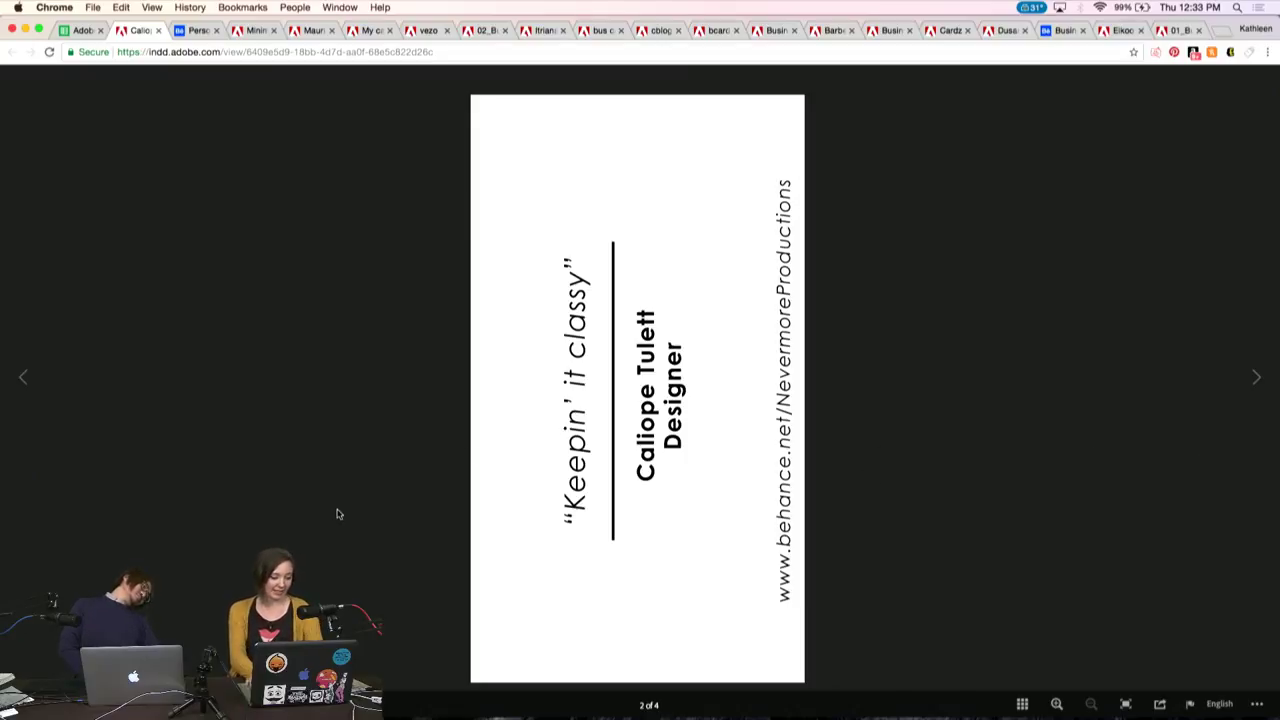
key(Right)
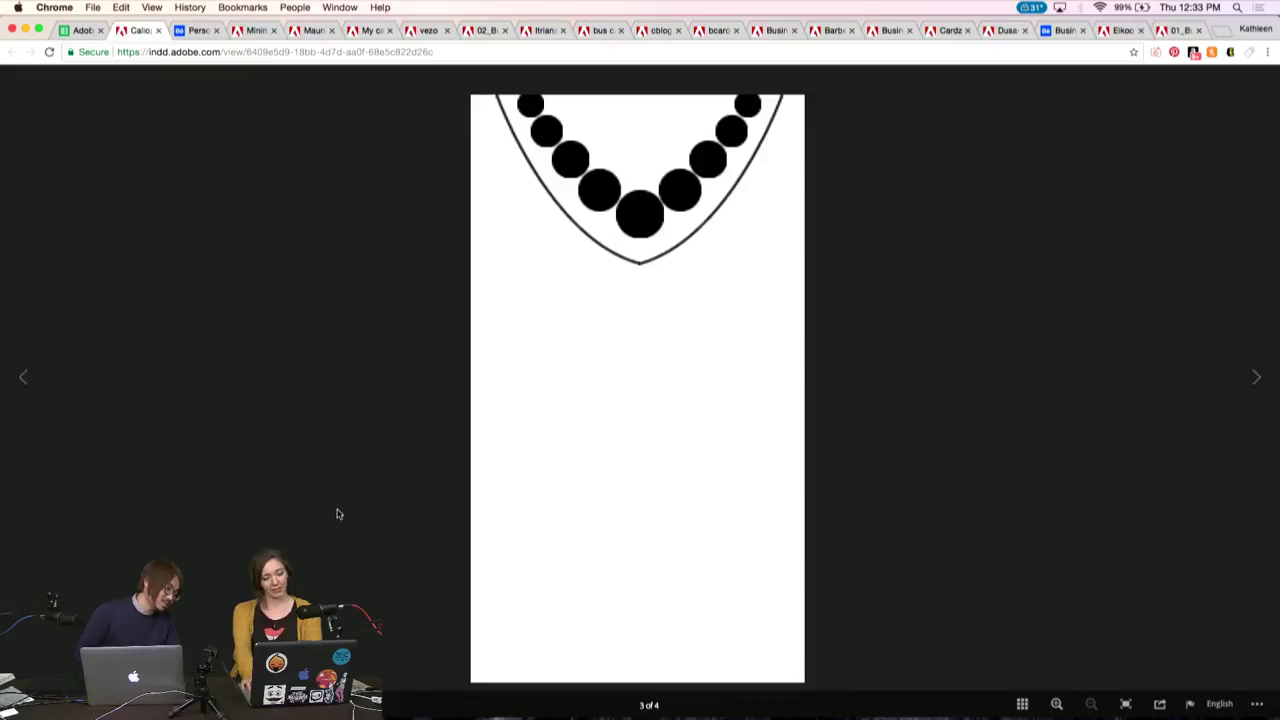
key(Right)
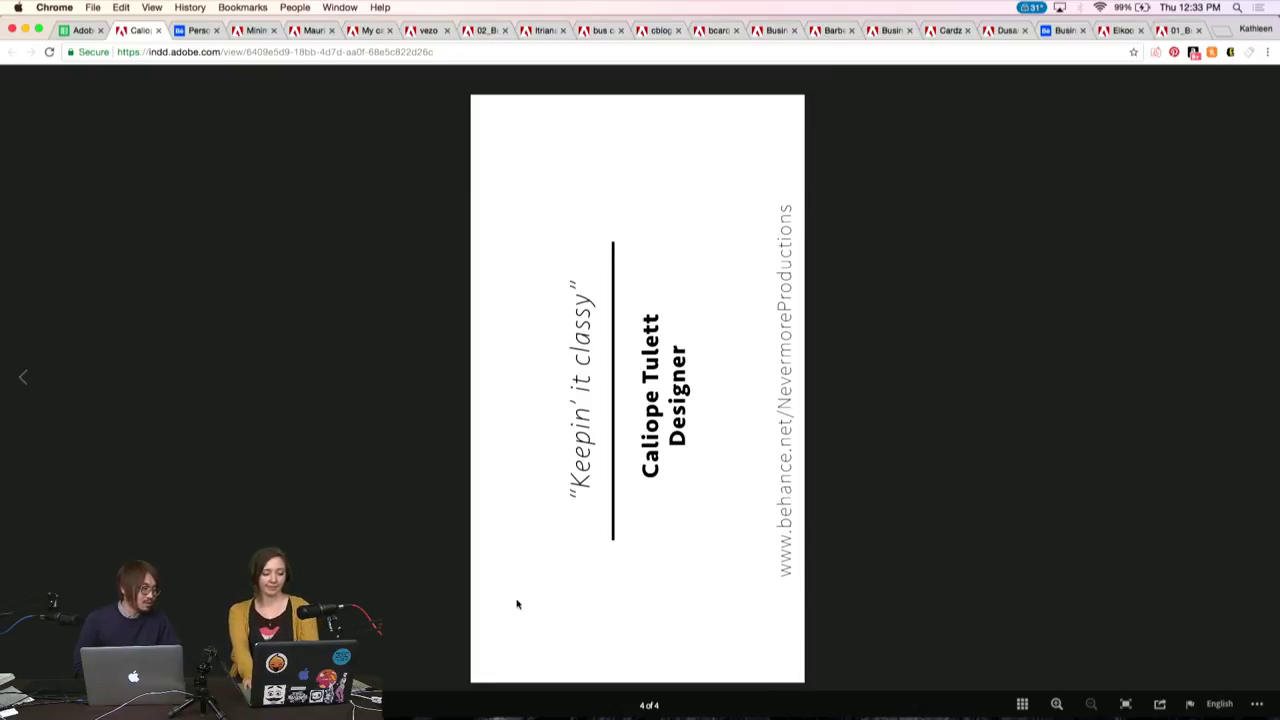
key(Left)
key(Left)
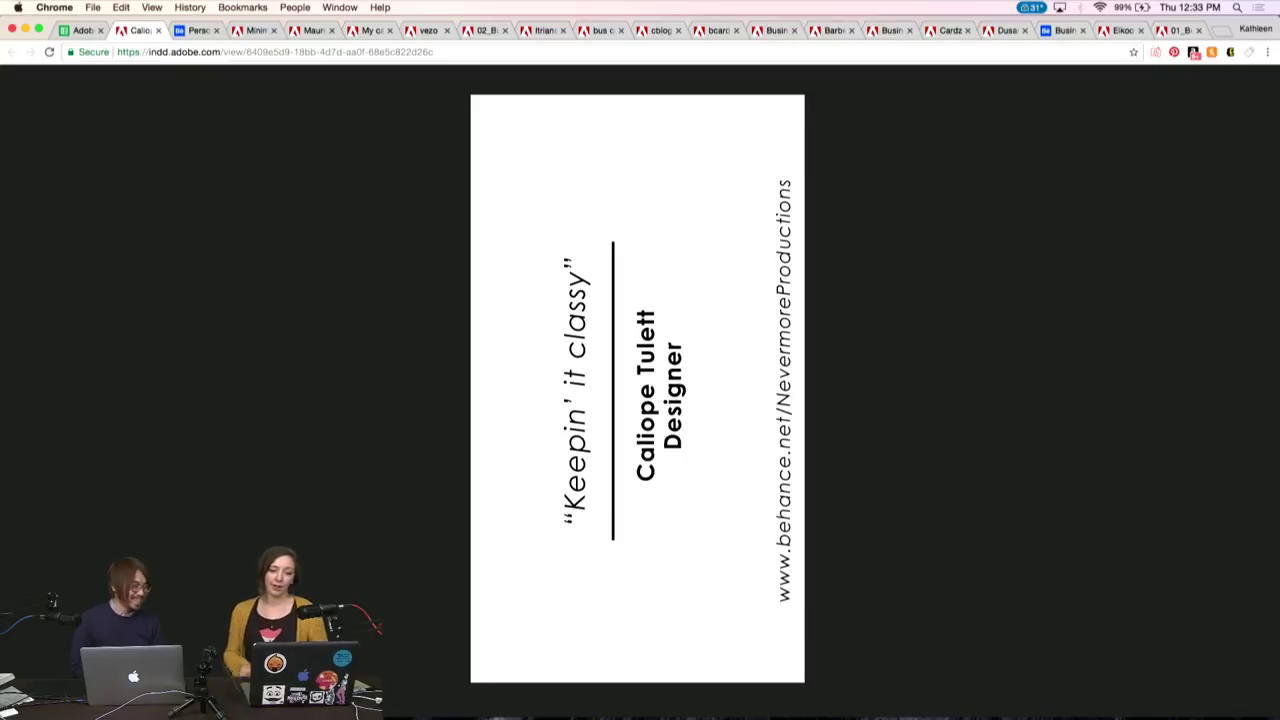
key(Left)
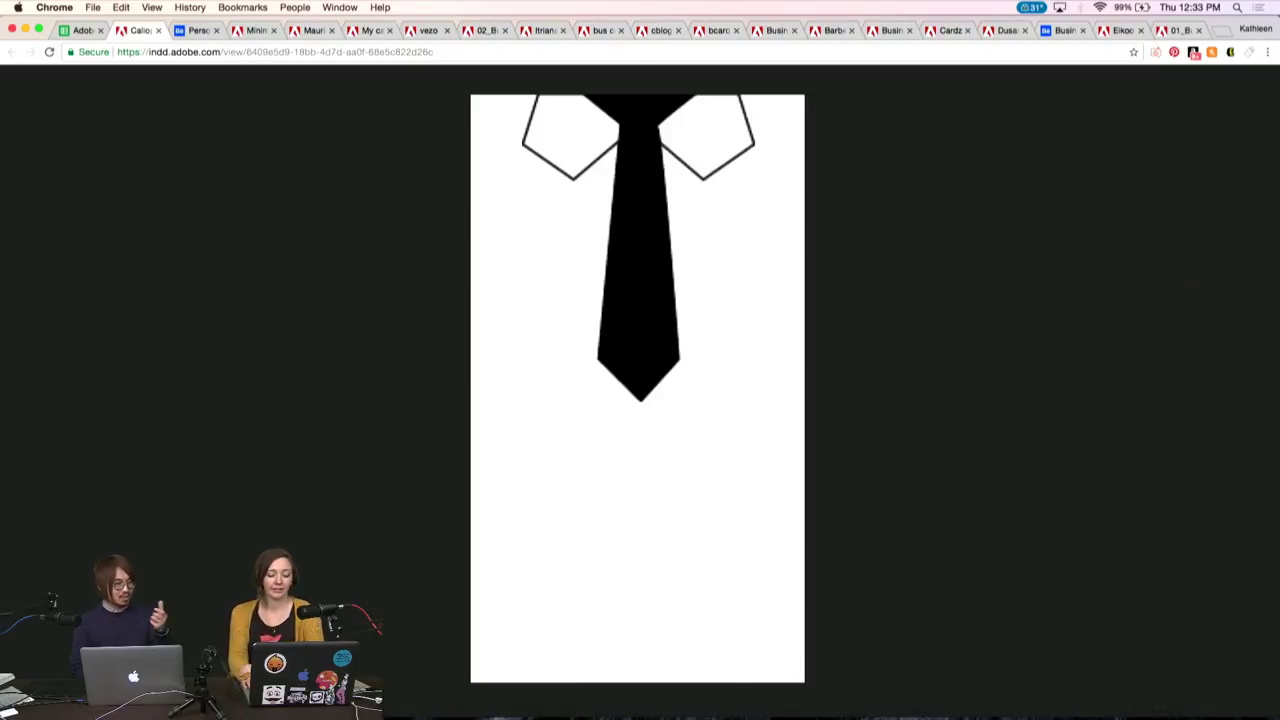
key(Right)
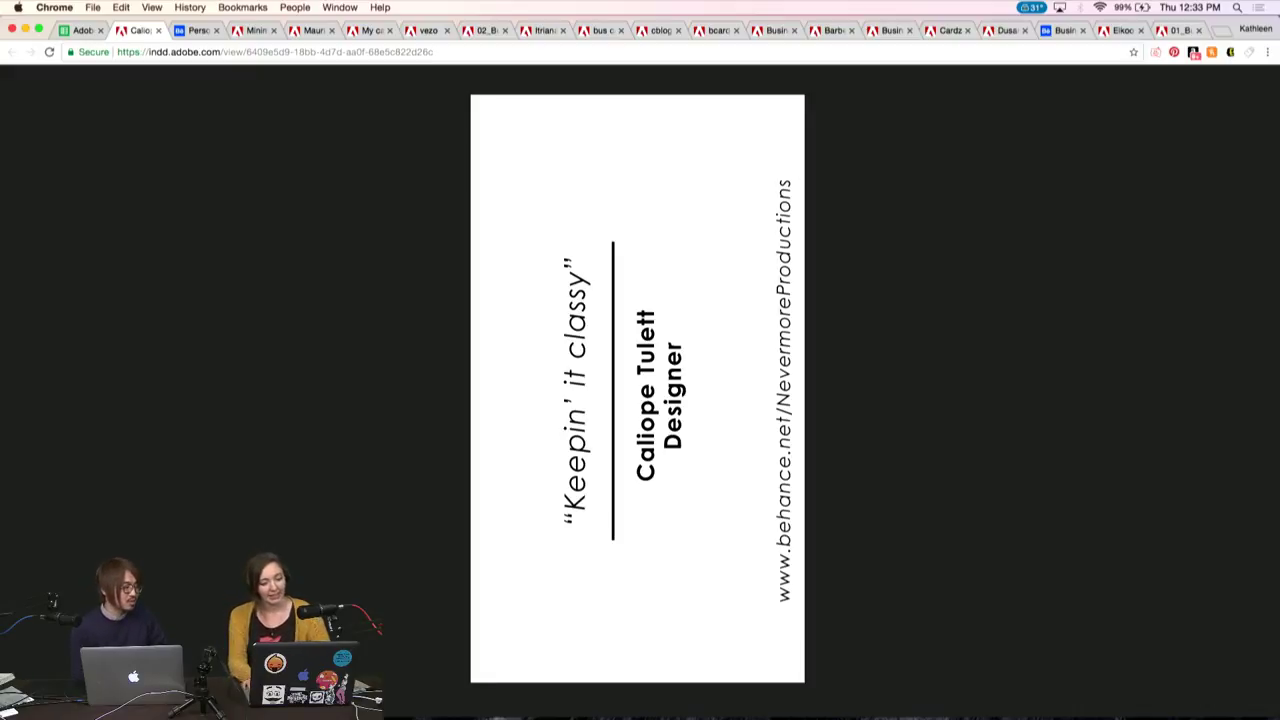
key(super+alt+Right)
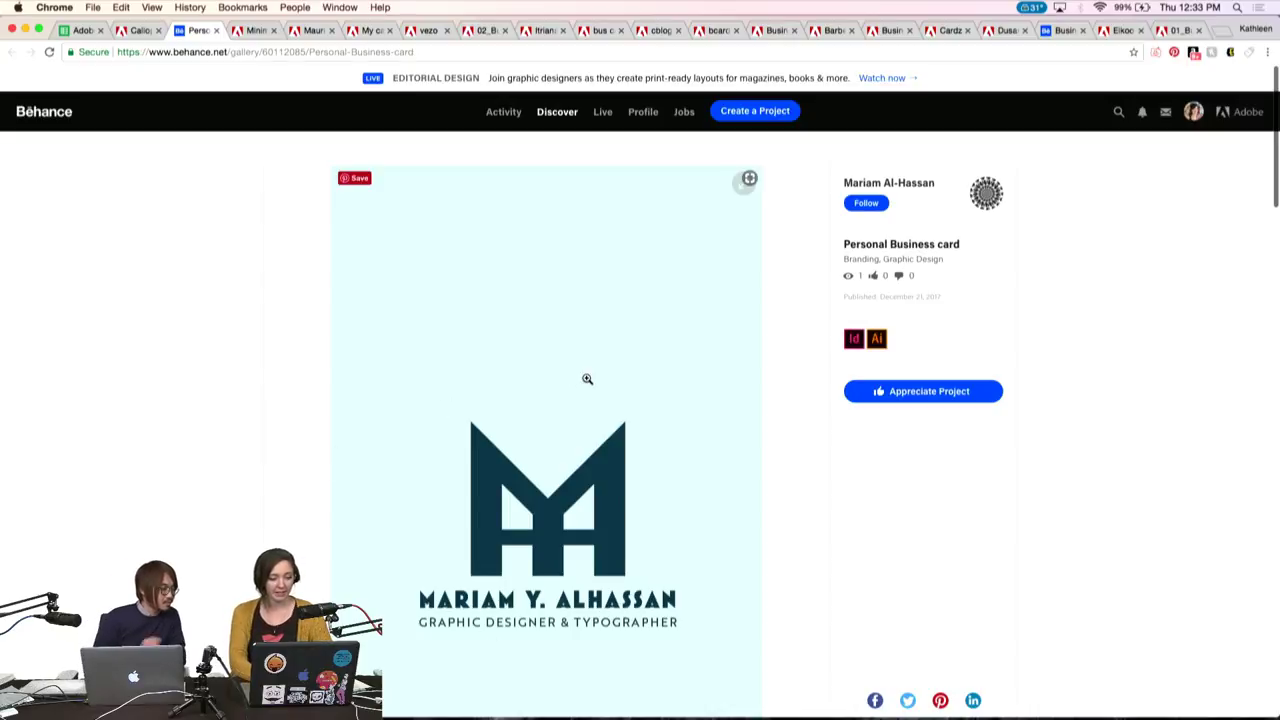
View the Personal Business card enlarged, alternating the MAH monogram front and the contact-details back
scroll(513, 506, down, 5)
click(513, 506)
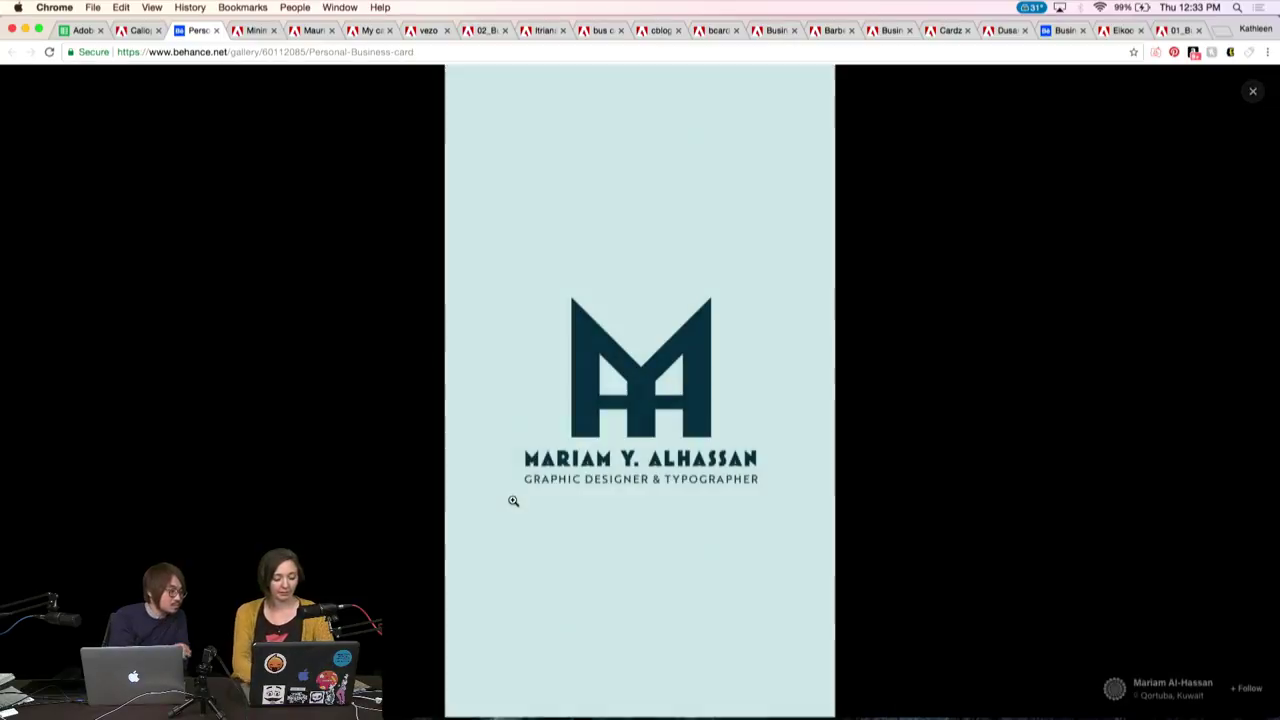
key(Right)
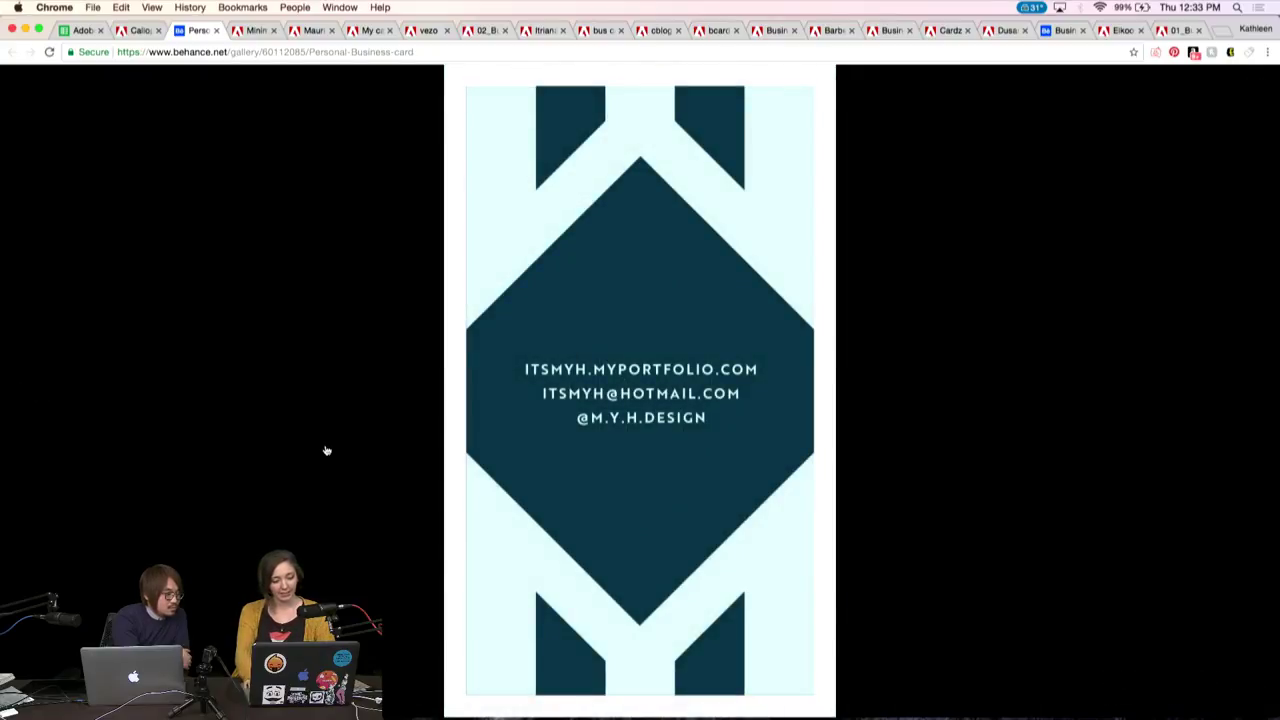
key(Right)
key(Left)
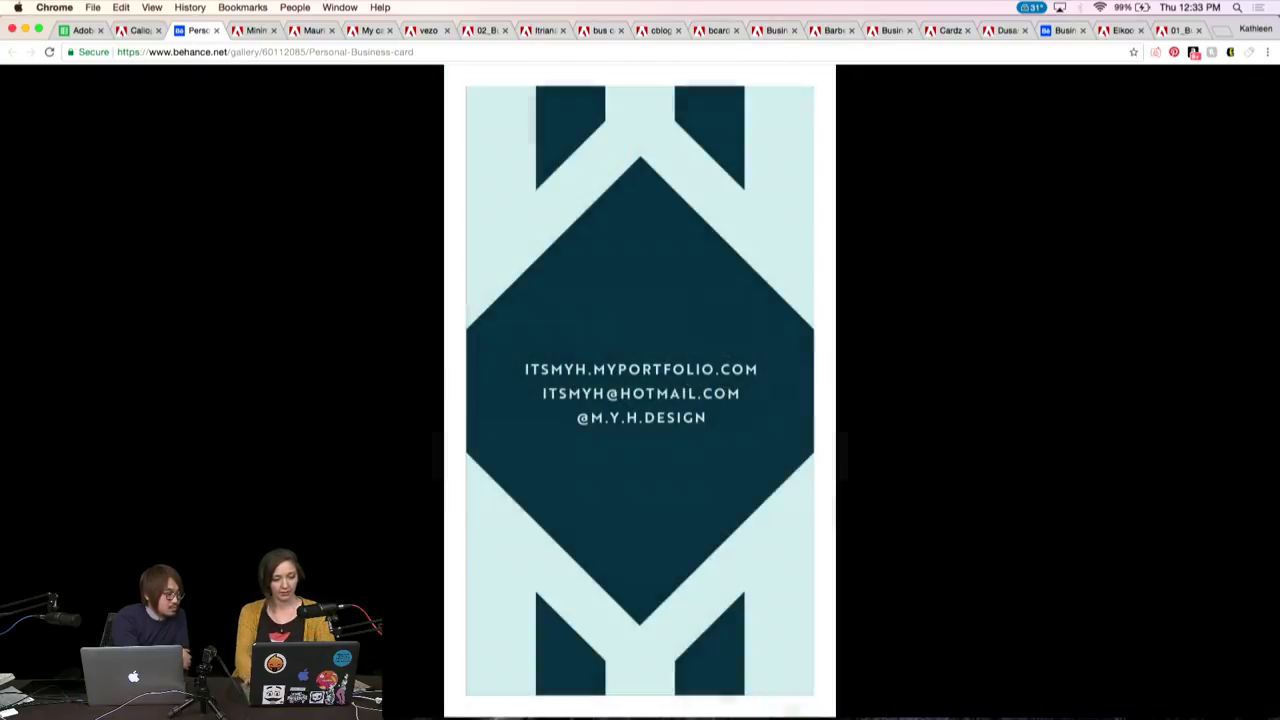
key(Left)
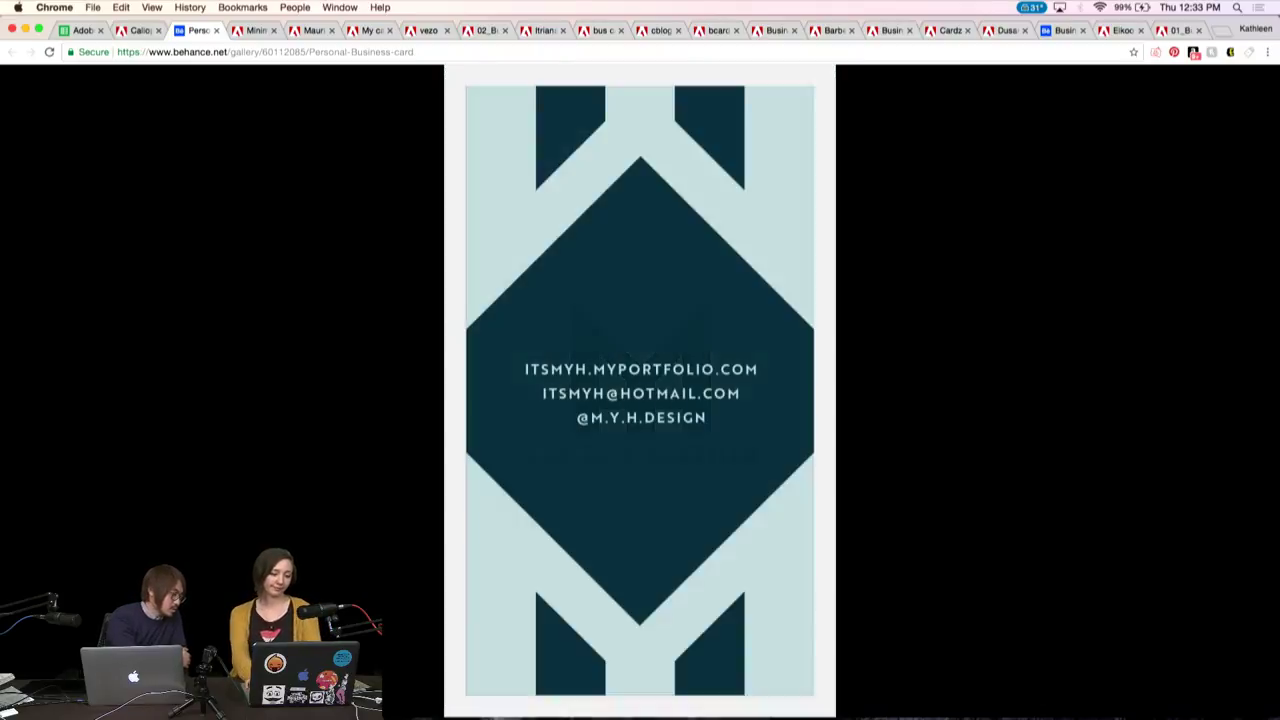
key(Right)
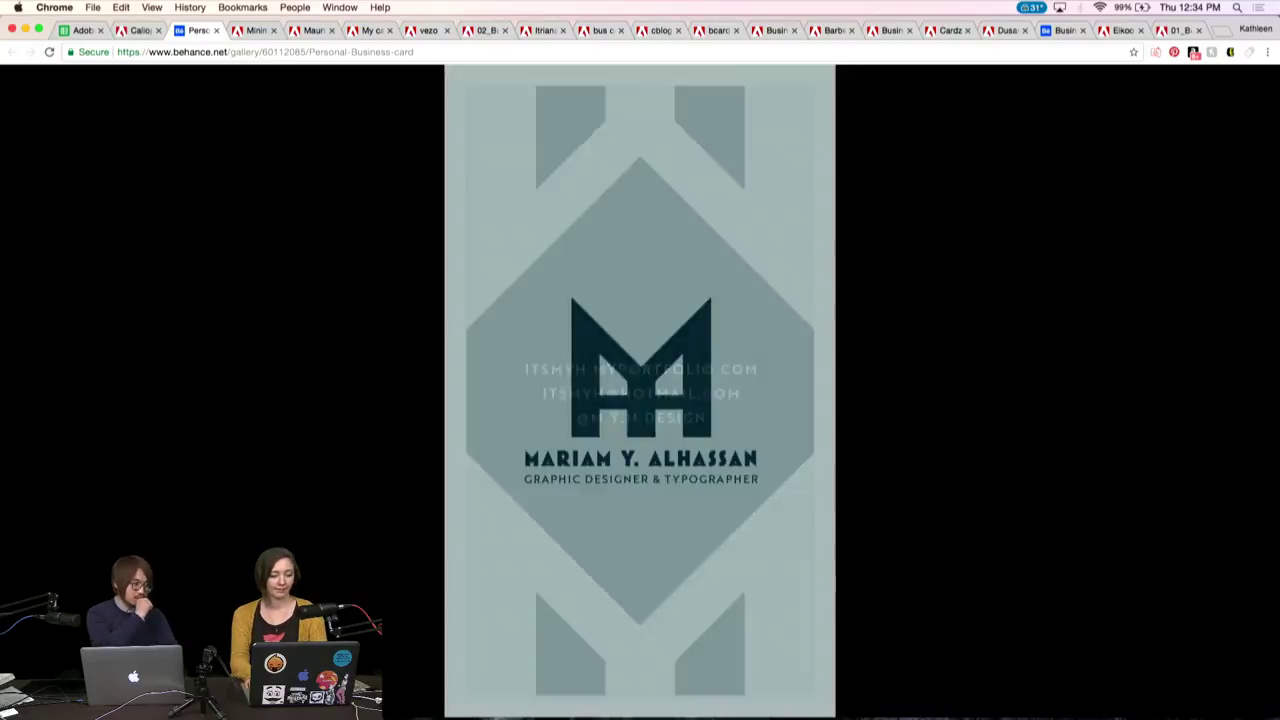
key(Left)
key(Right)
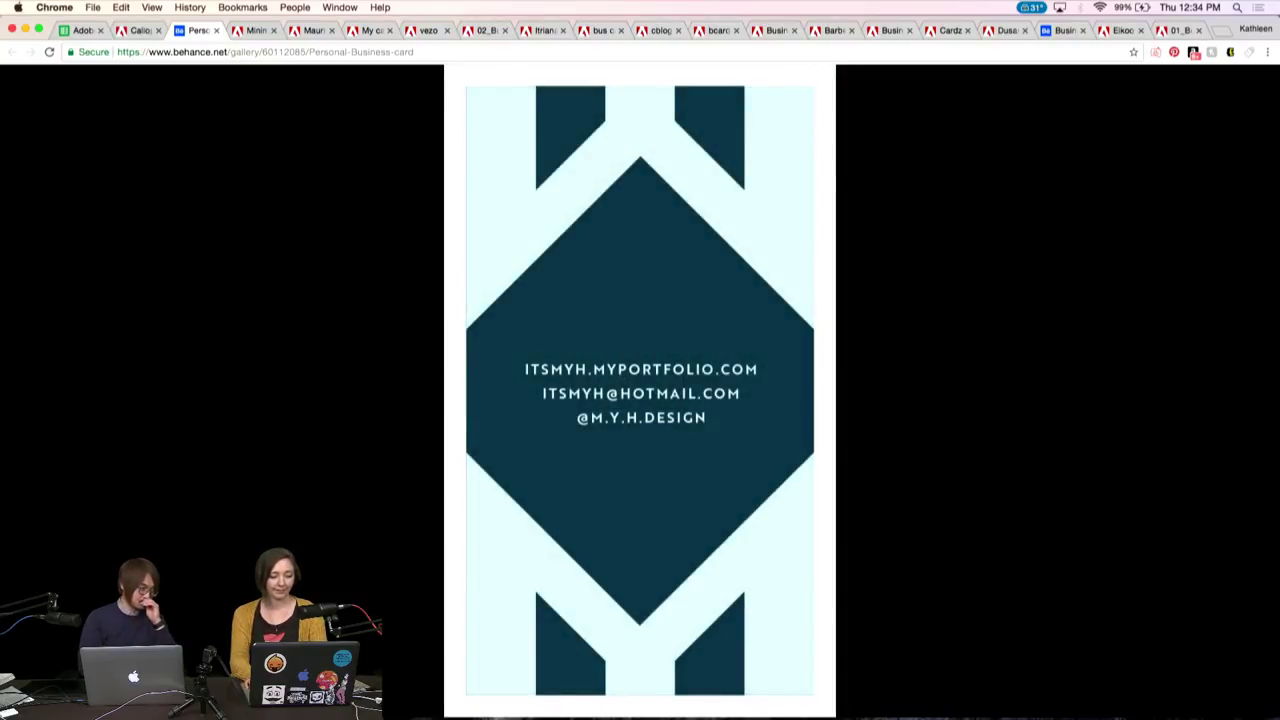
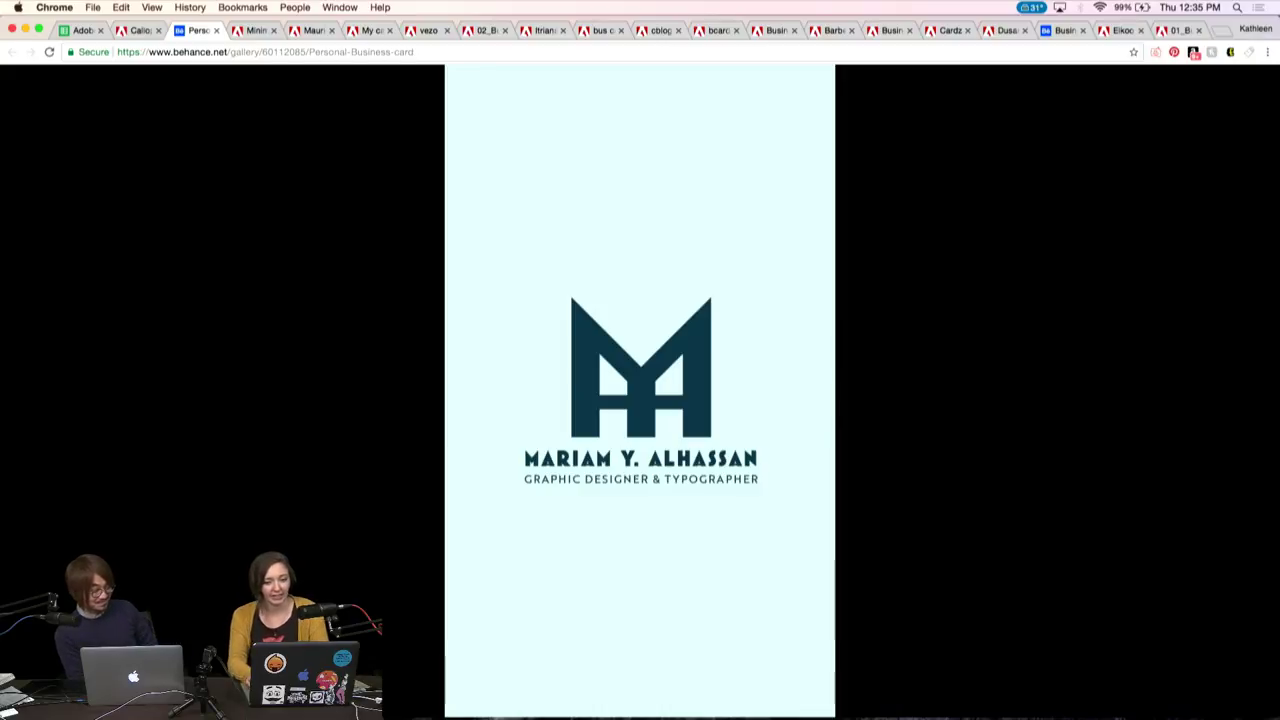
Switch to the next tab showing the white card with the yellow cube logo and 'less is more' tagline
key(super+alt+Right)
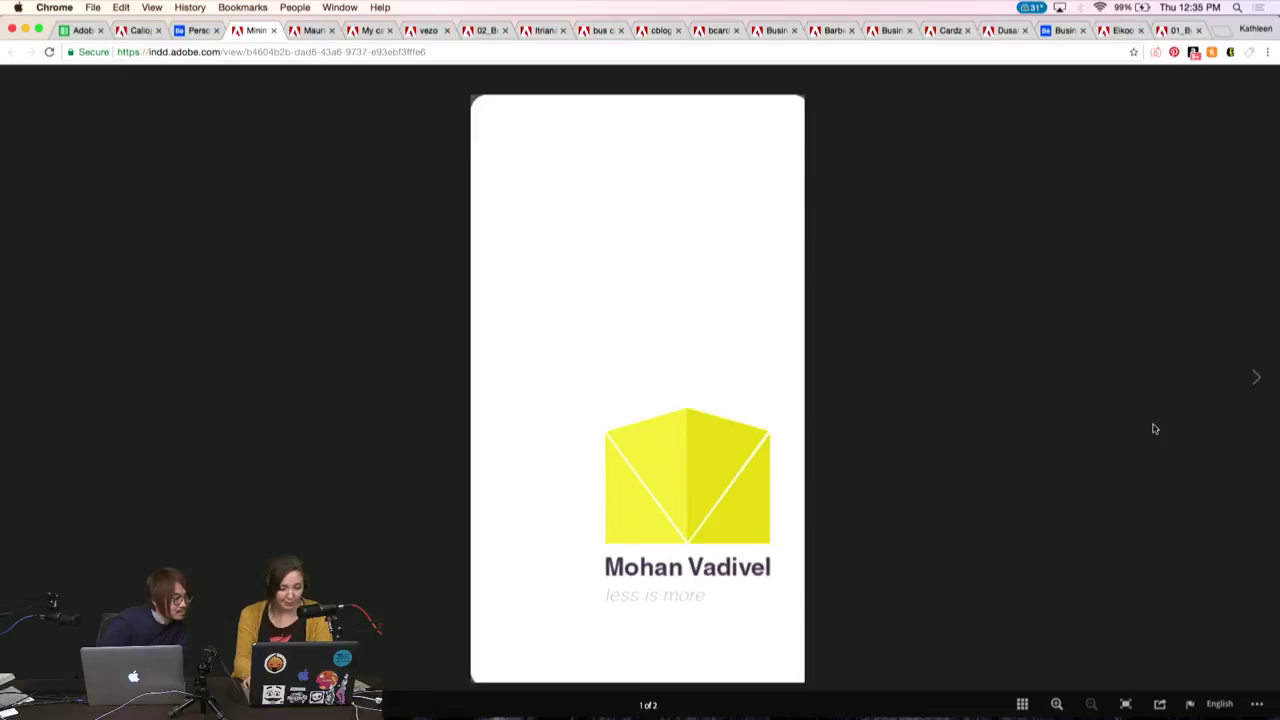
Flip the yellow-cube card between its logo front and contact-details back
key(Right)
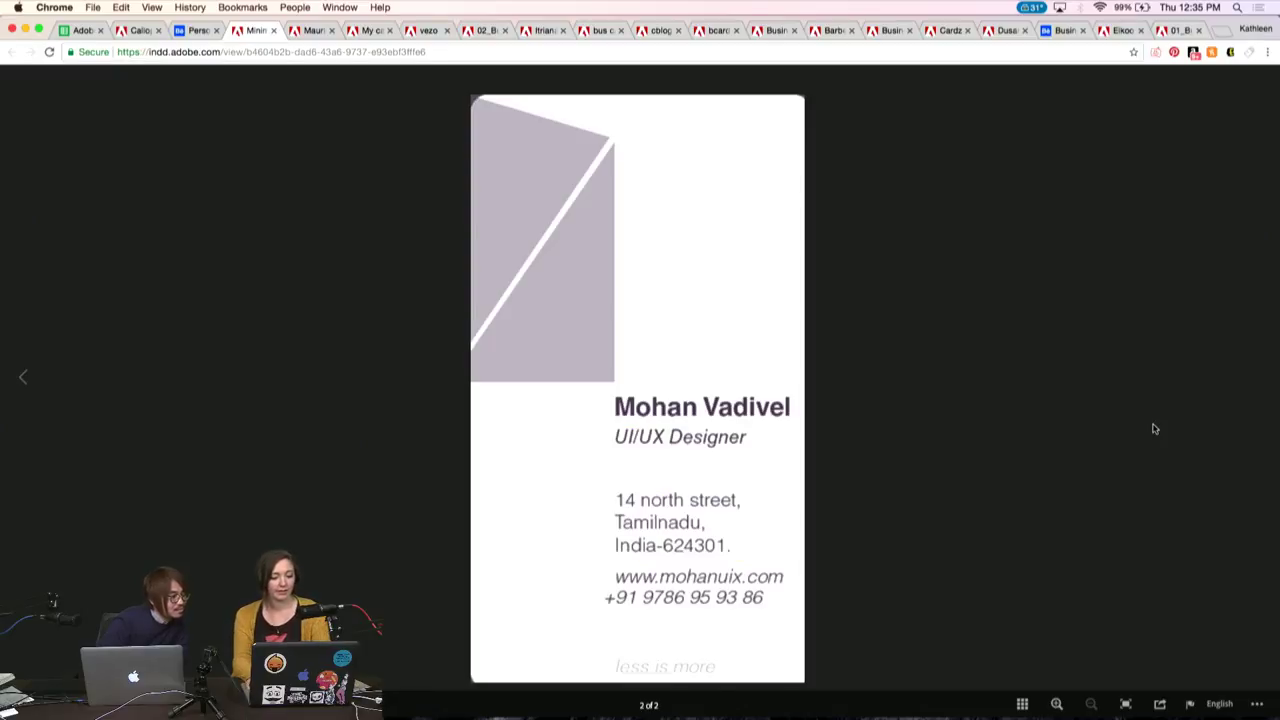
key(Left)
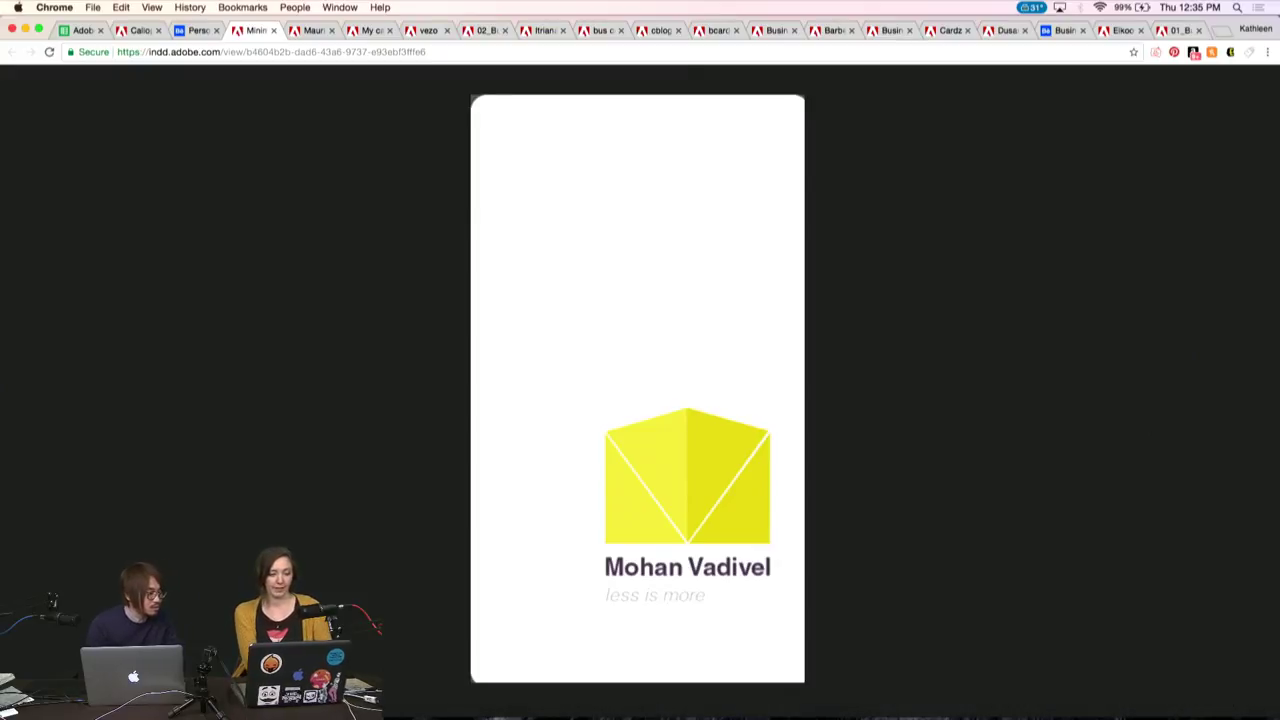
key(Right)
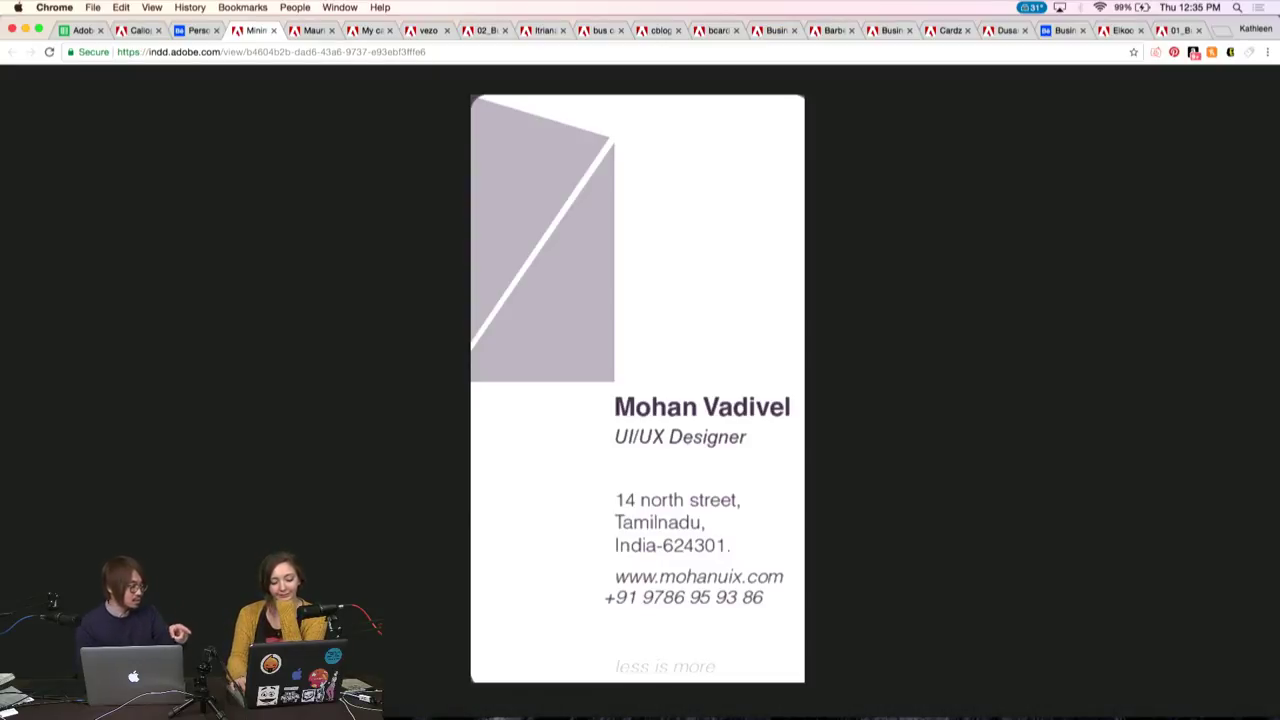
key(Left)
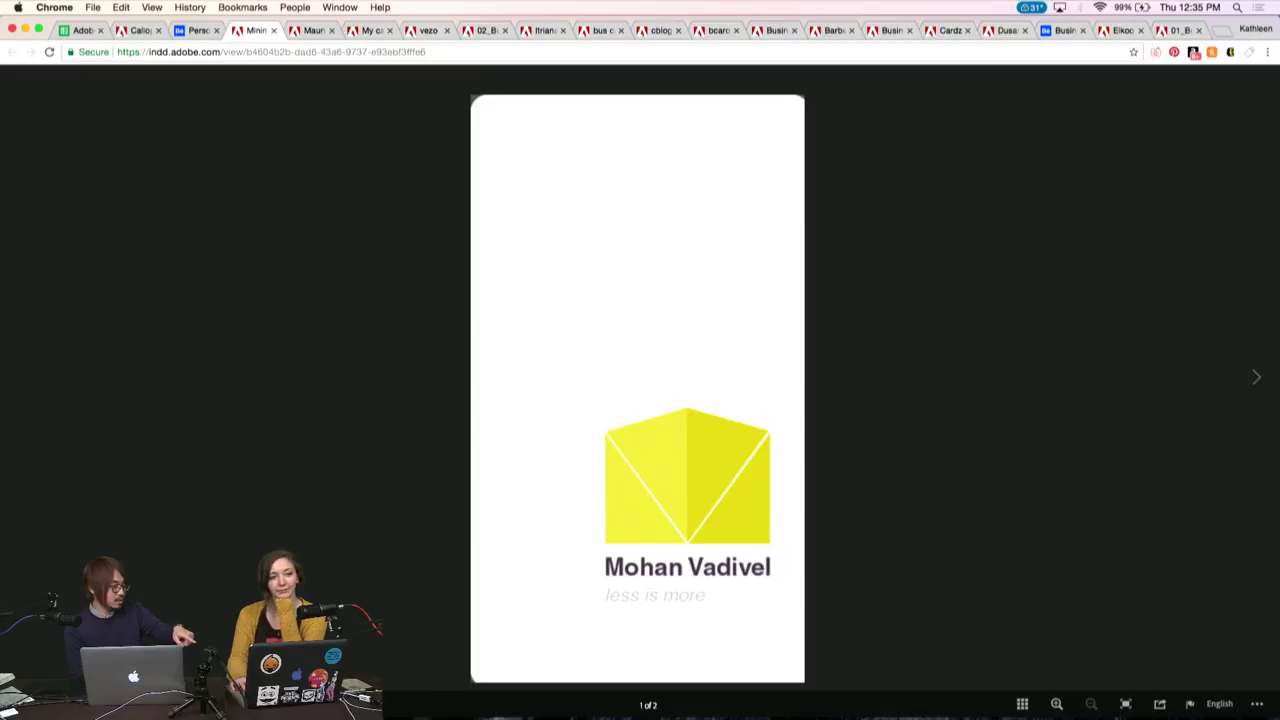
Review the card's back once more, then bring up the red BARBER Shop card
key(Right)
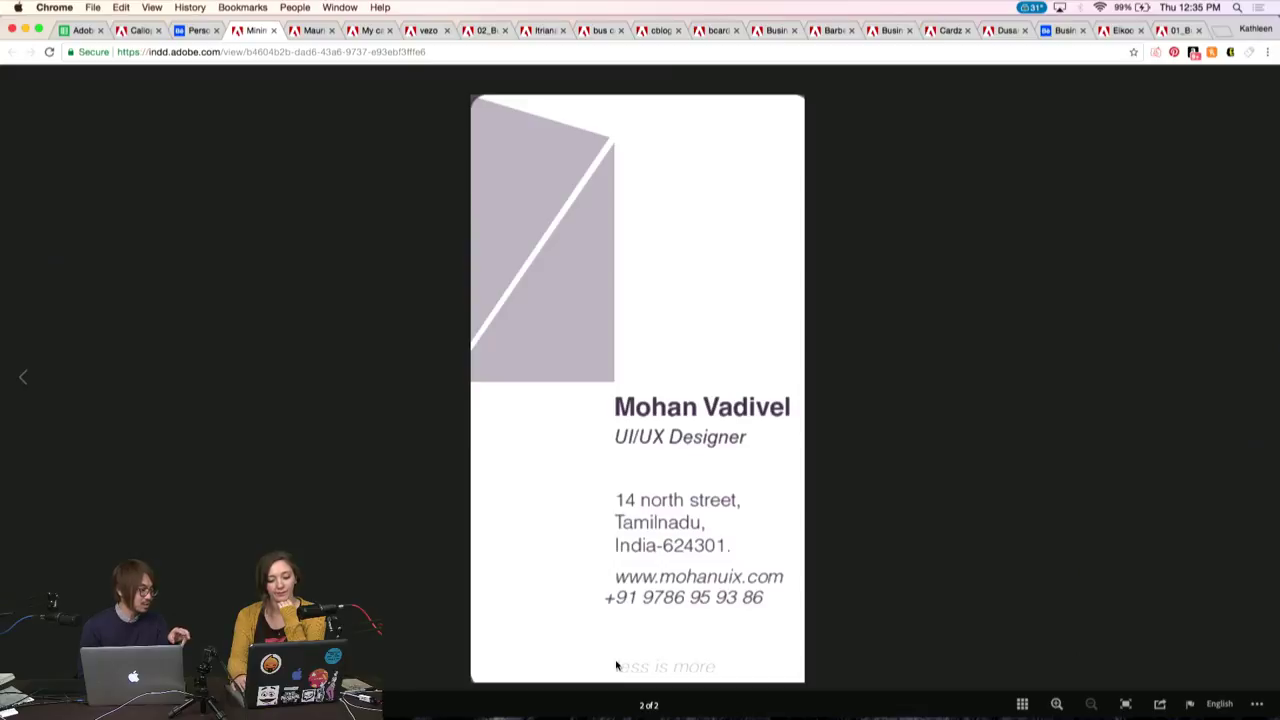
key(Left)
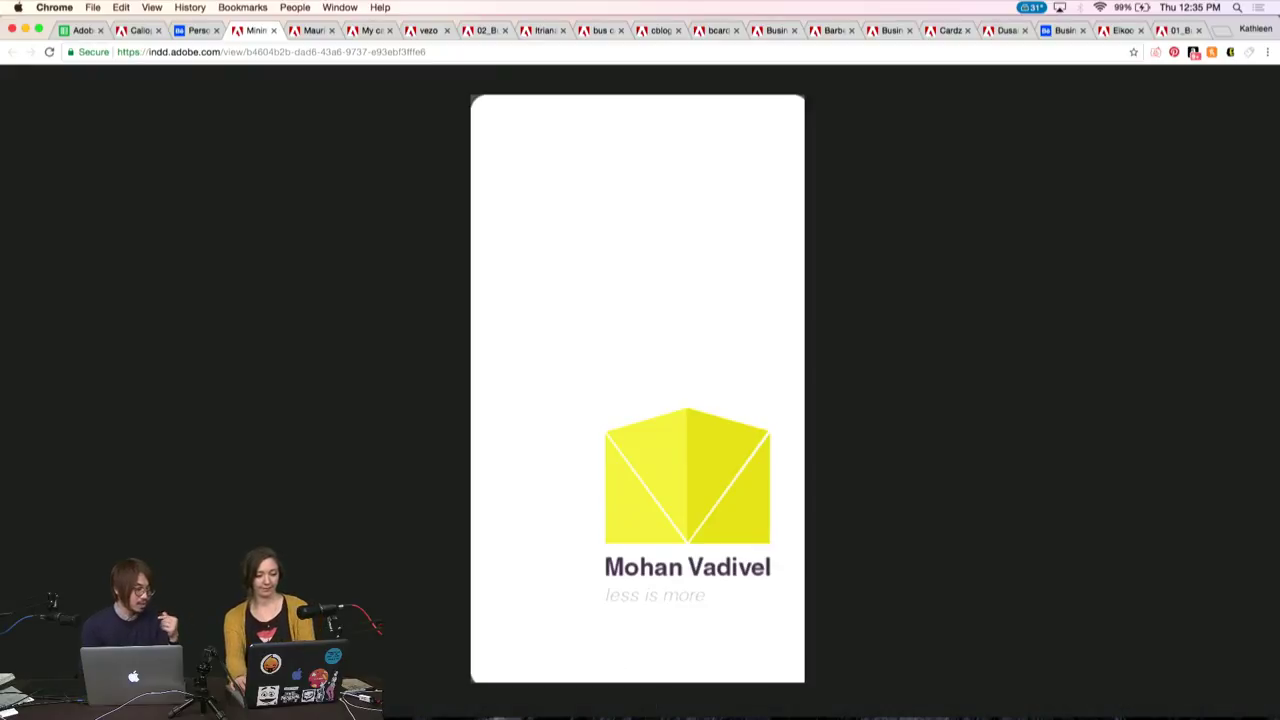
key(Right)
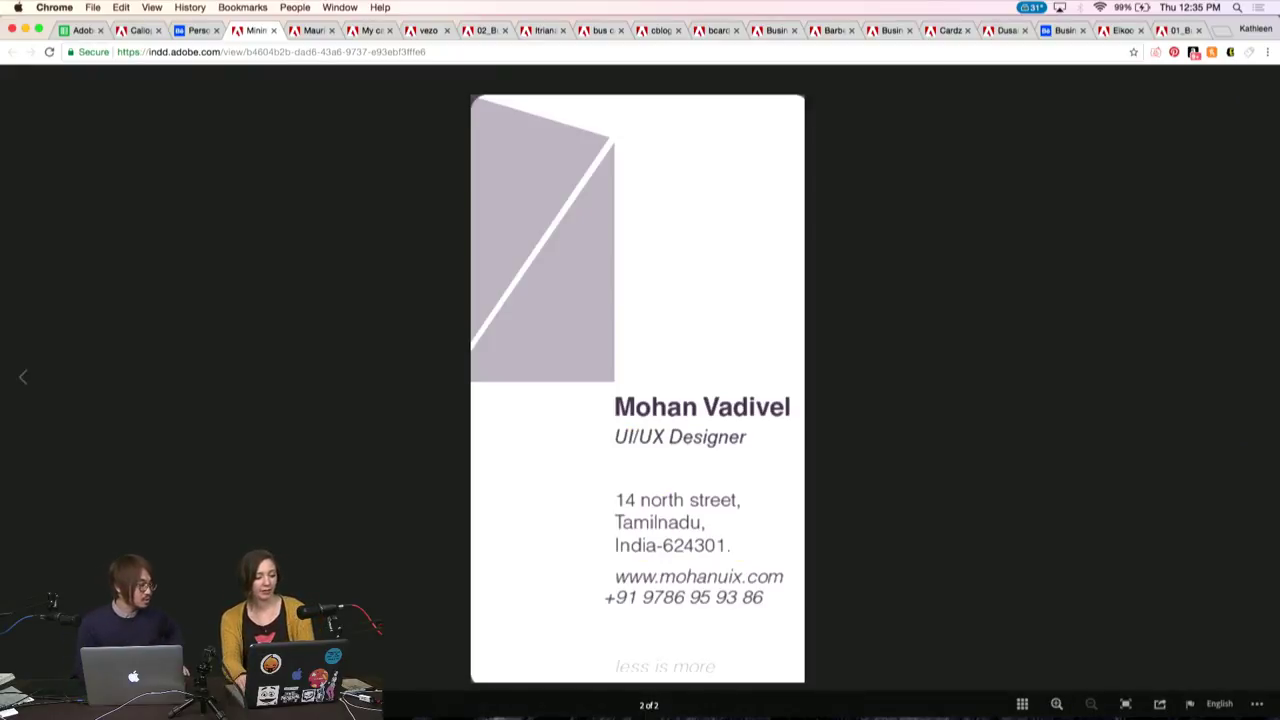
key(ctrl+Tab)
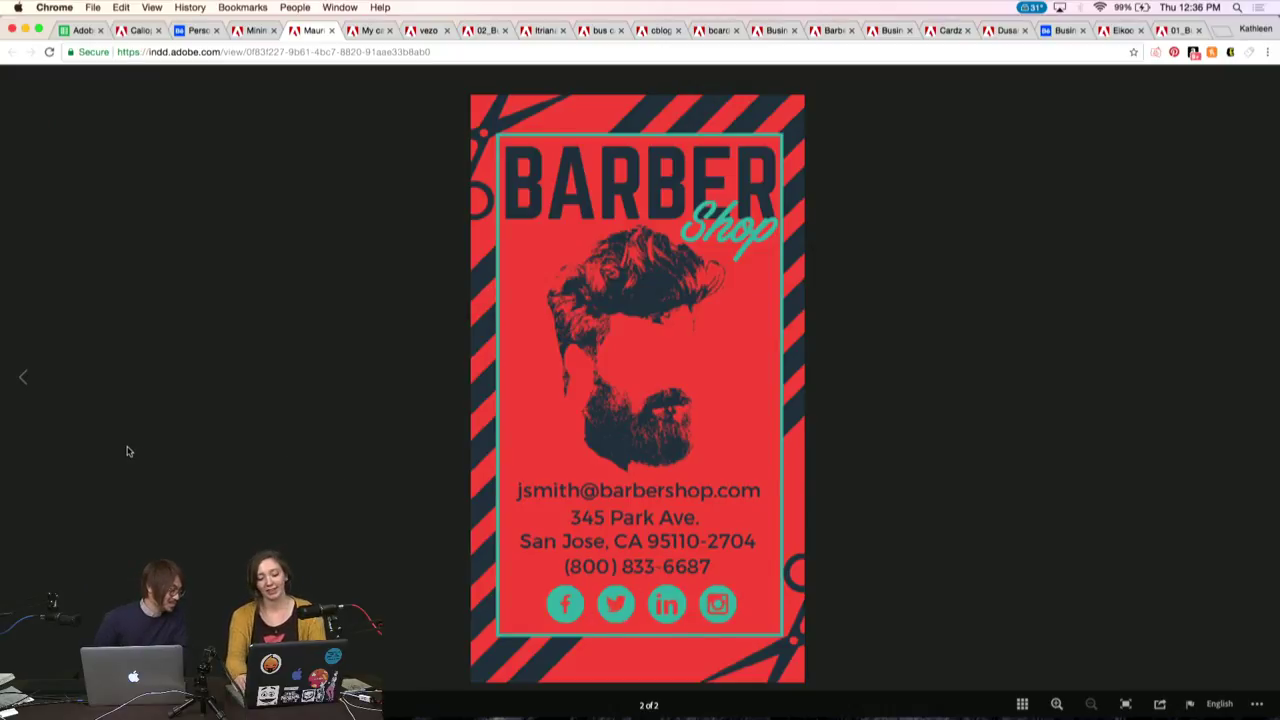
Flip the Barber Shop card between its portrait front and contact side, then open the six-card sheet
key(Left)
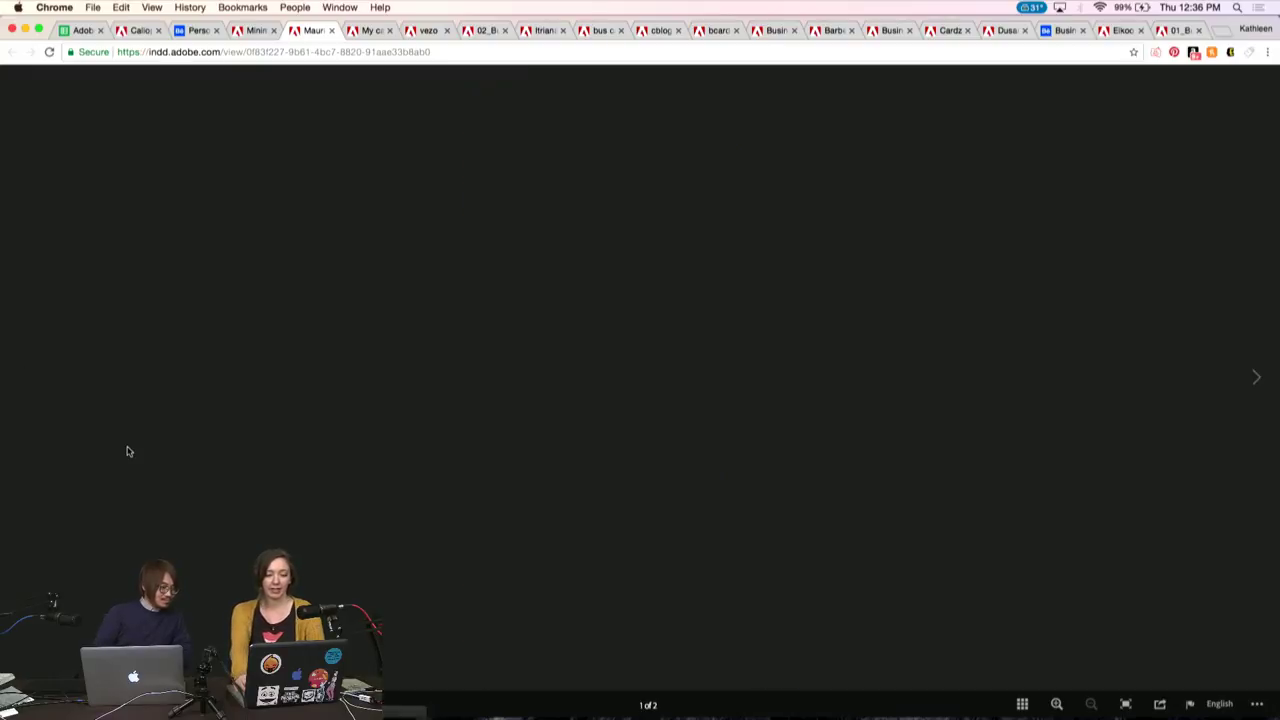
key(Right)
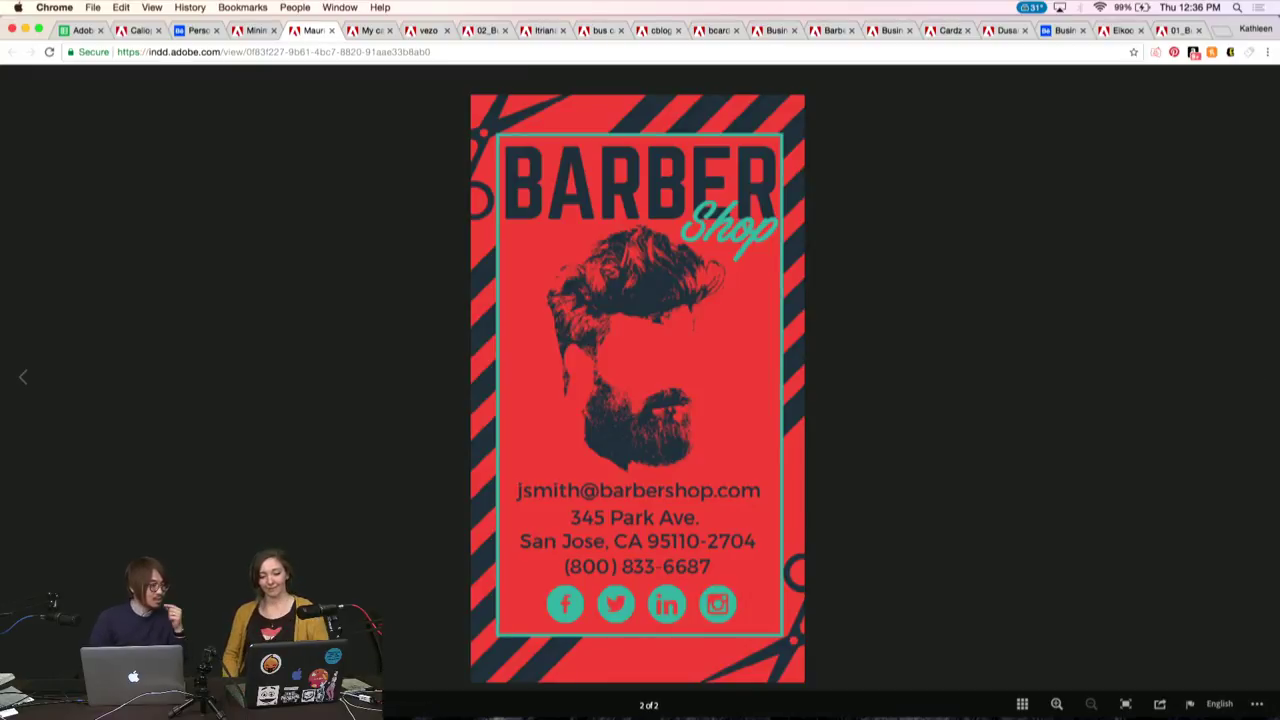
key(Left)
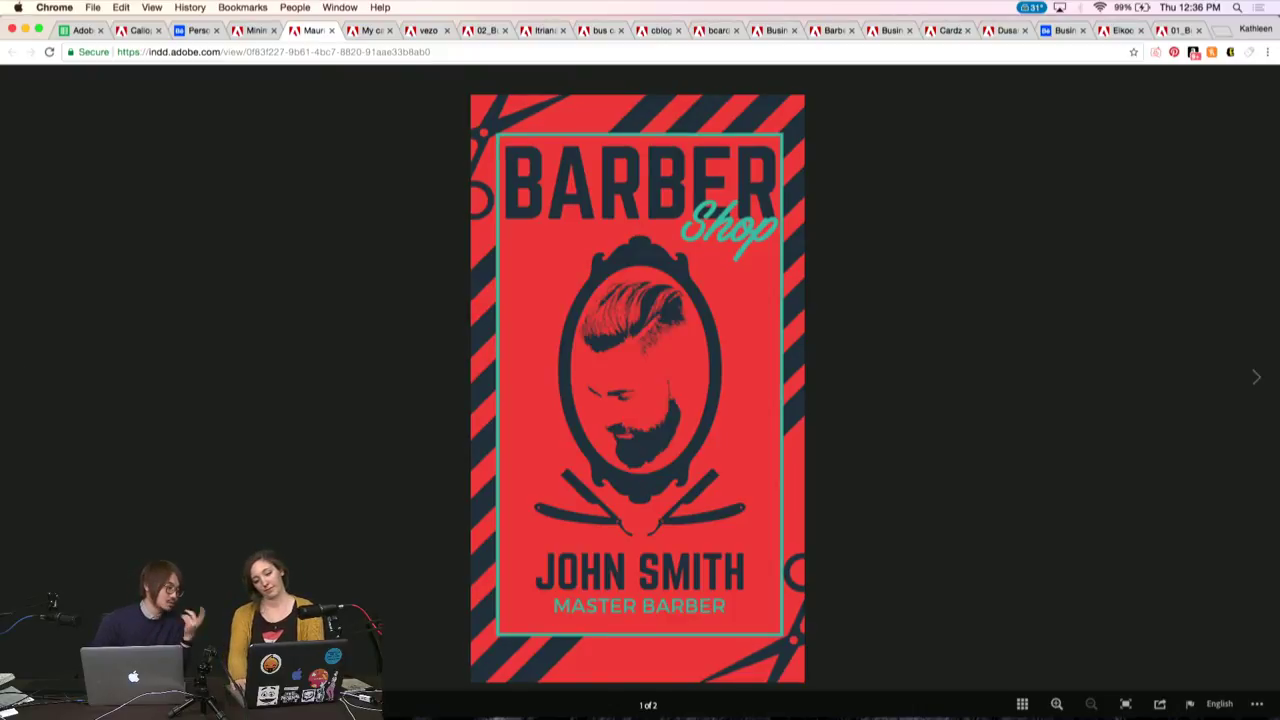
key(Right)
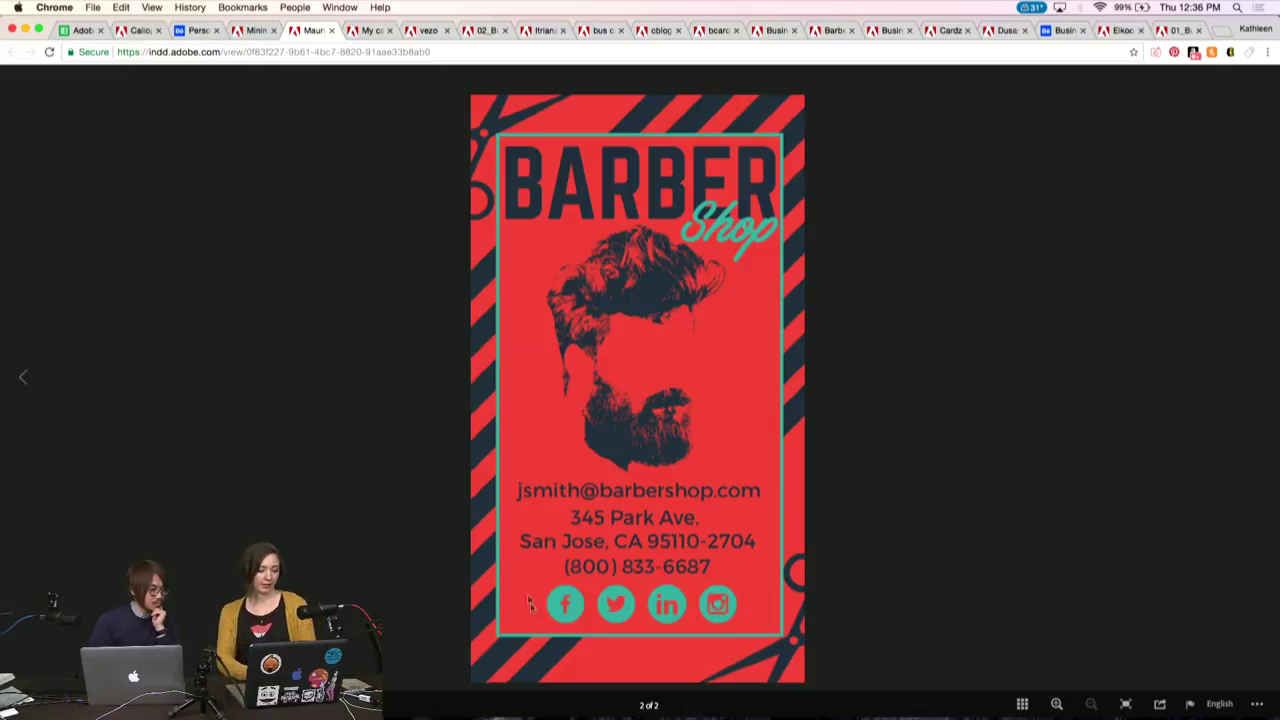
click(26, 376)
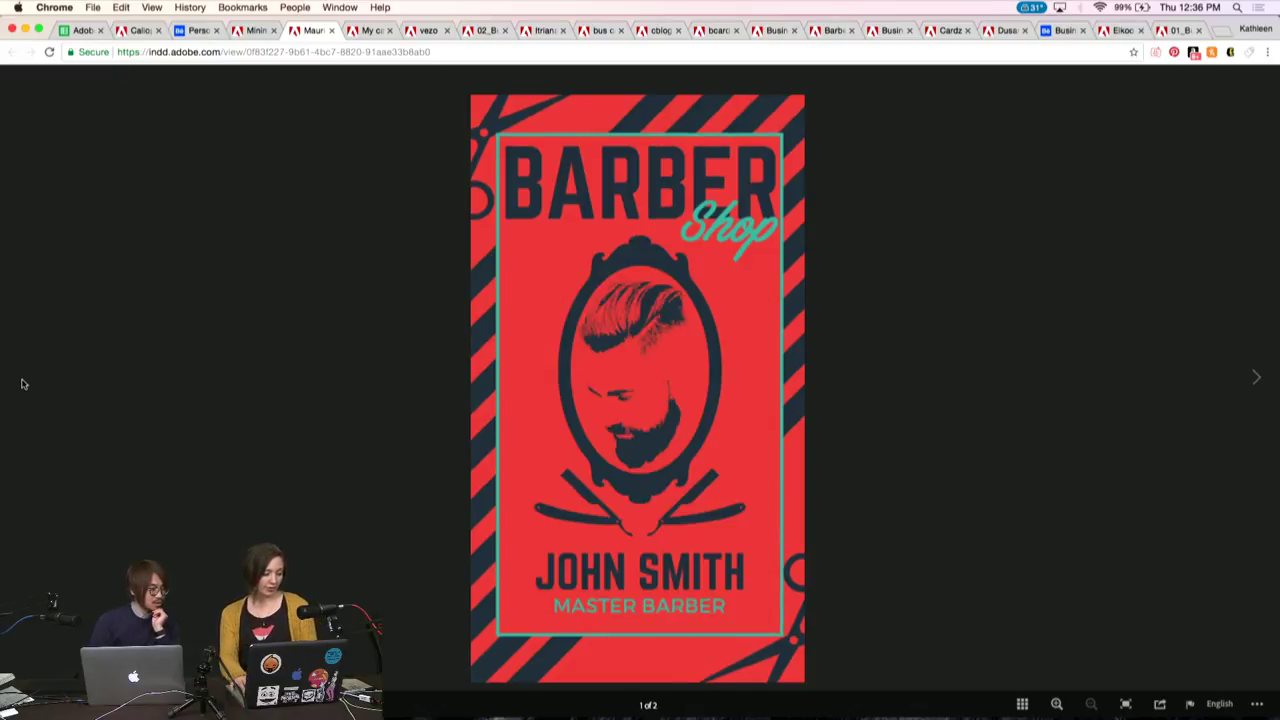
key(ctrl+Tab)
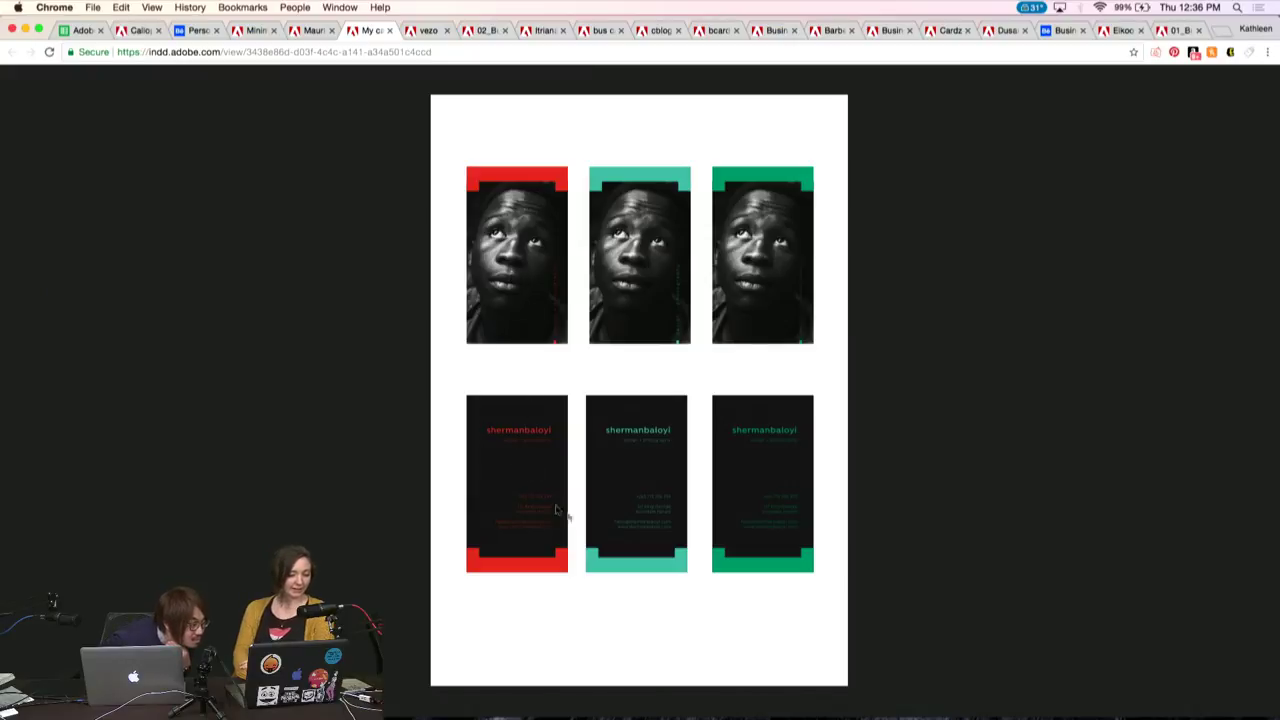
Zoom in and out on the red portrait card's back to read its text
click(20, 378)
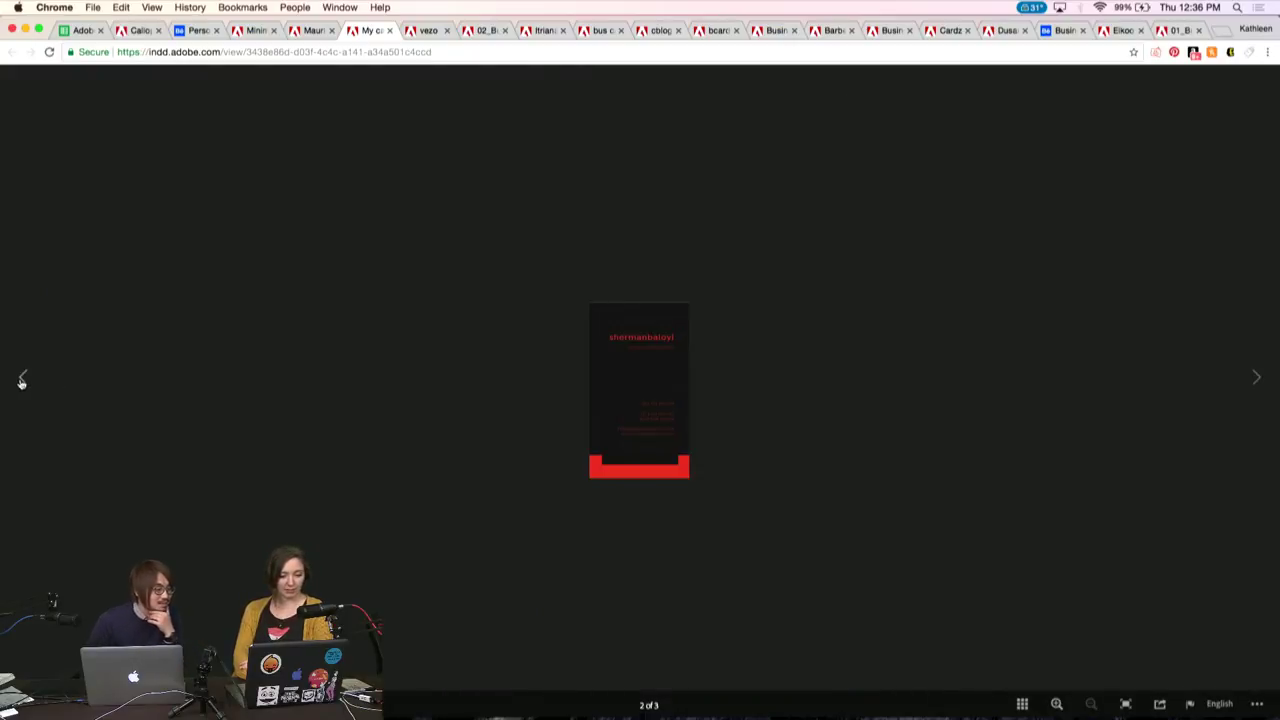
click(1057, 704)
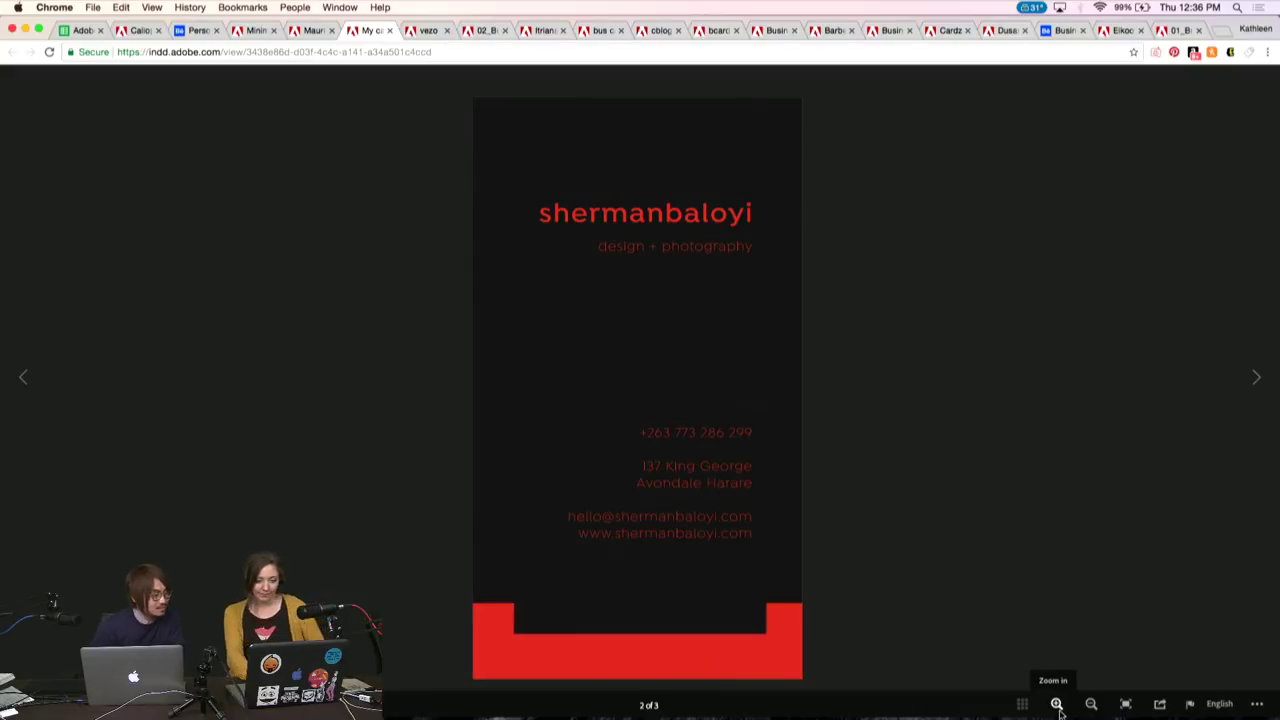
click(1087, 706)
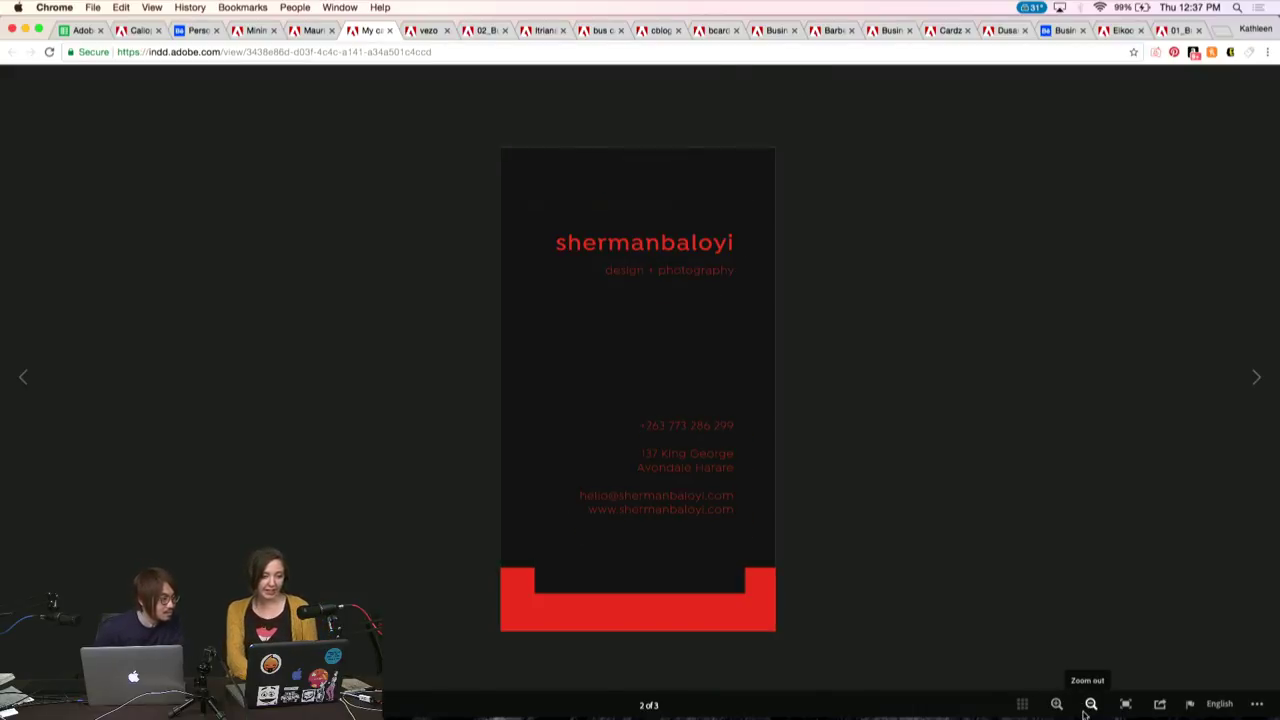
click(1085, 711)
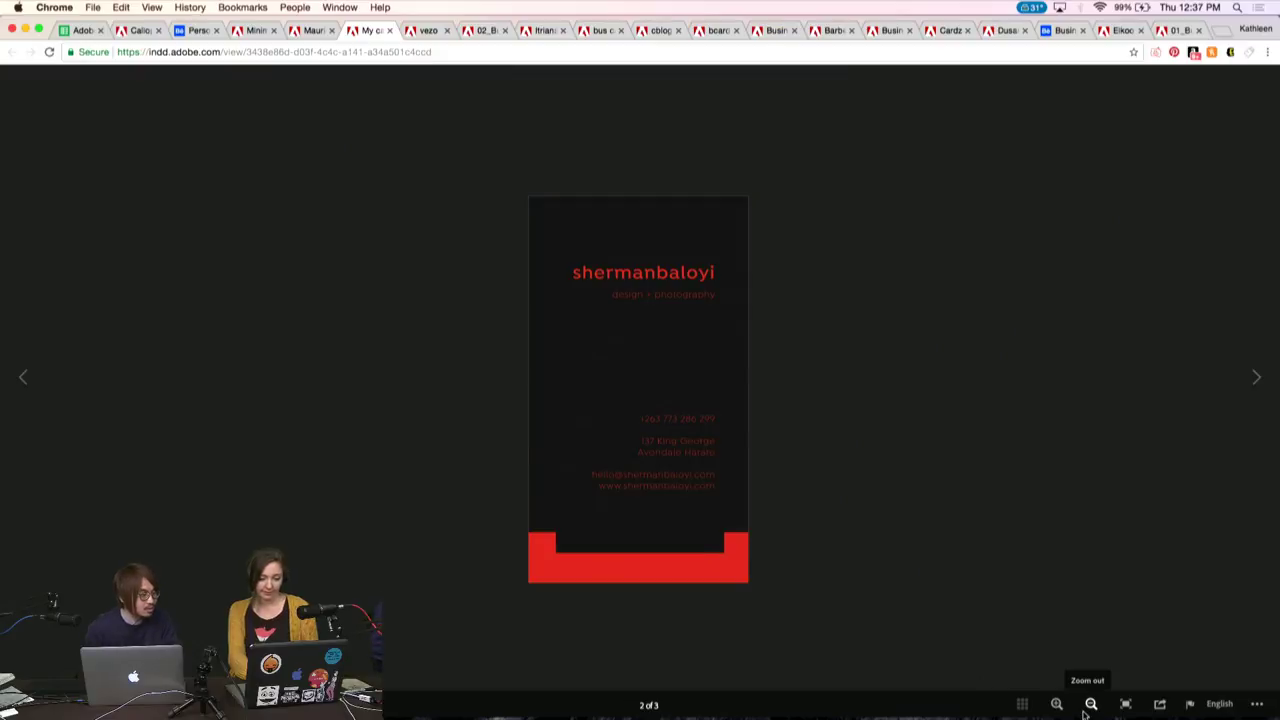
click(1084, 713)
click(1084, 713)
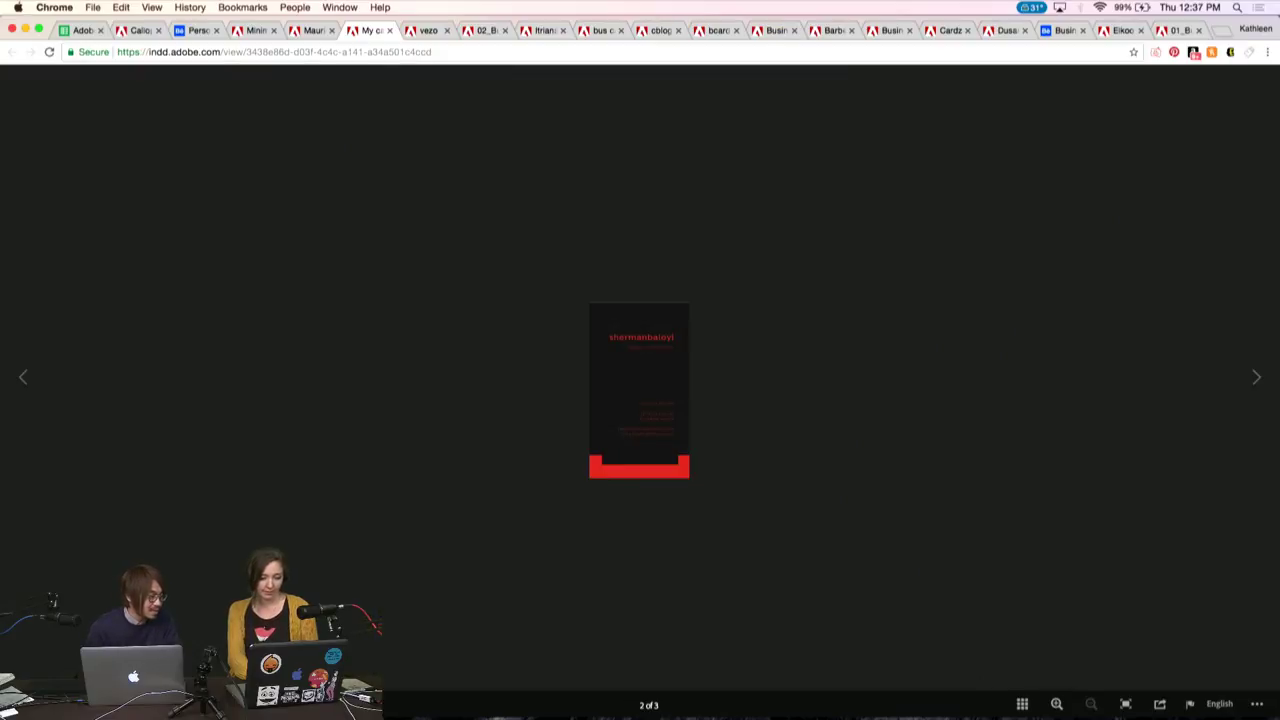
click(1056, 704)
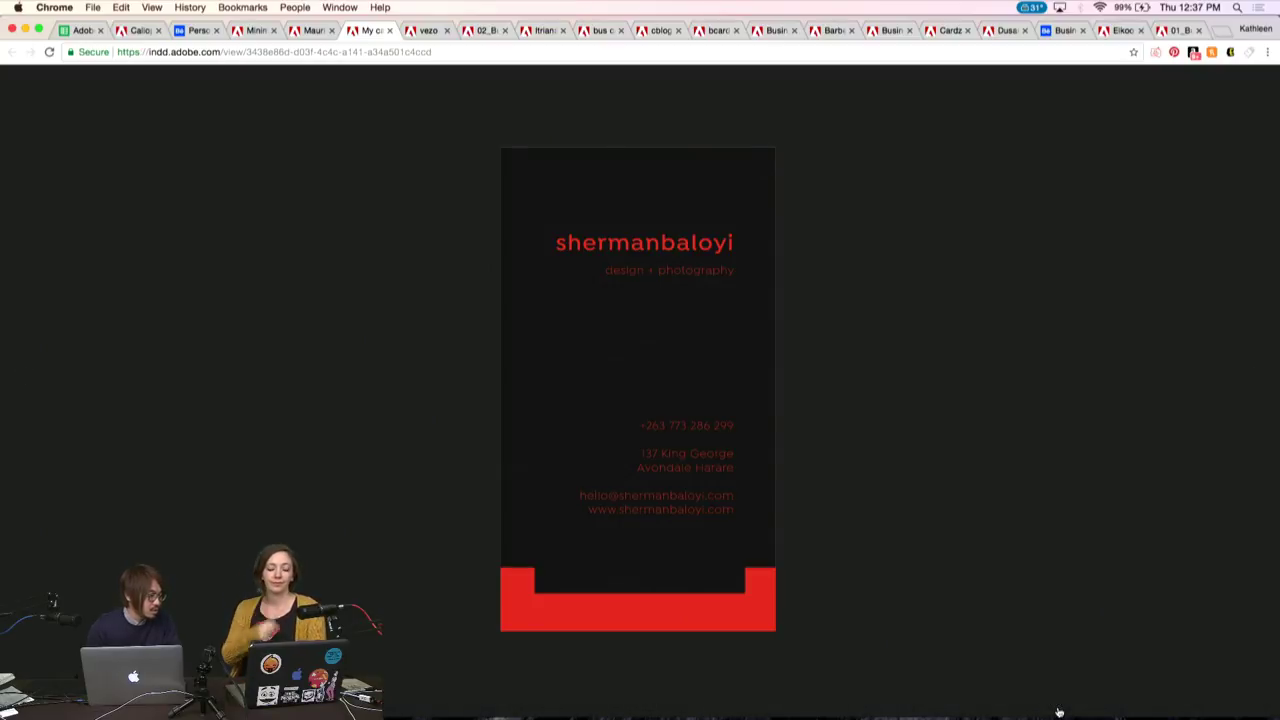
Enlarge and shrink the portrait card front on page 1, comparing it with the back
click(22, 379)
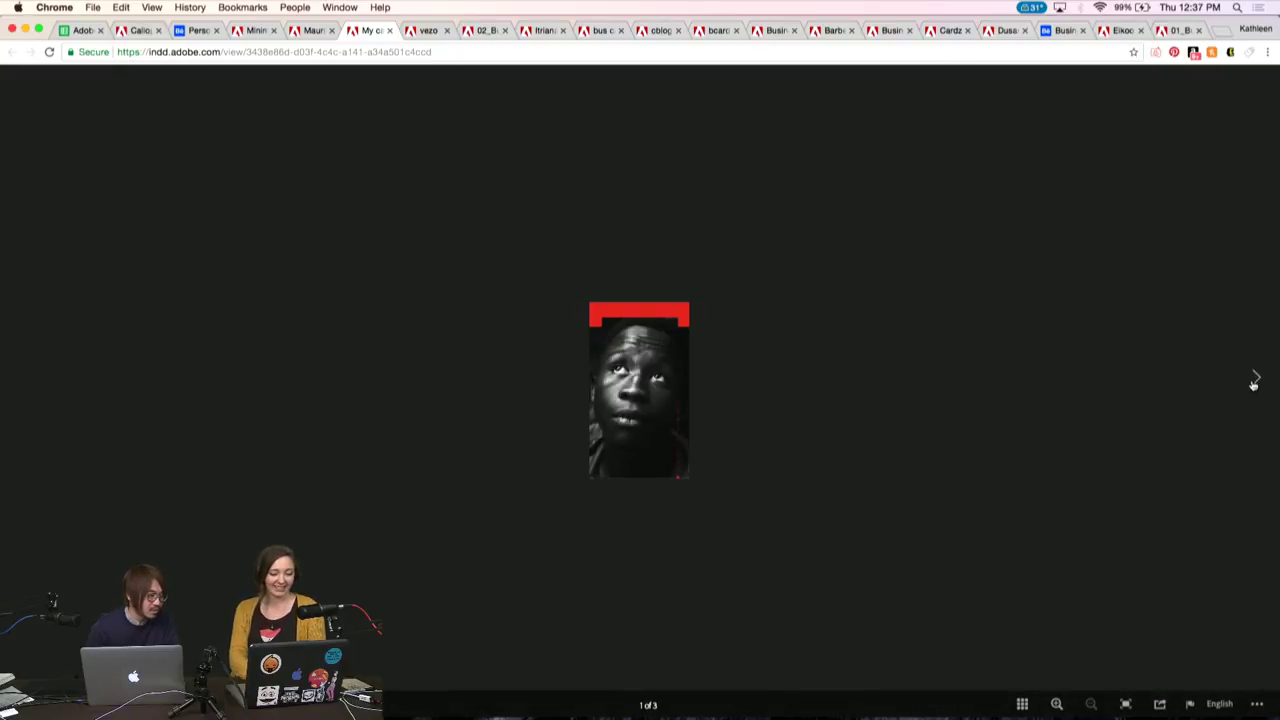
click(1056, 704)
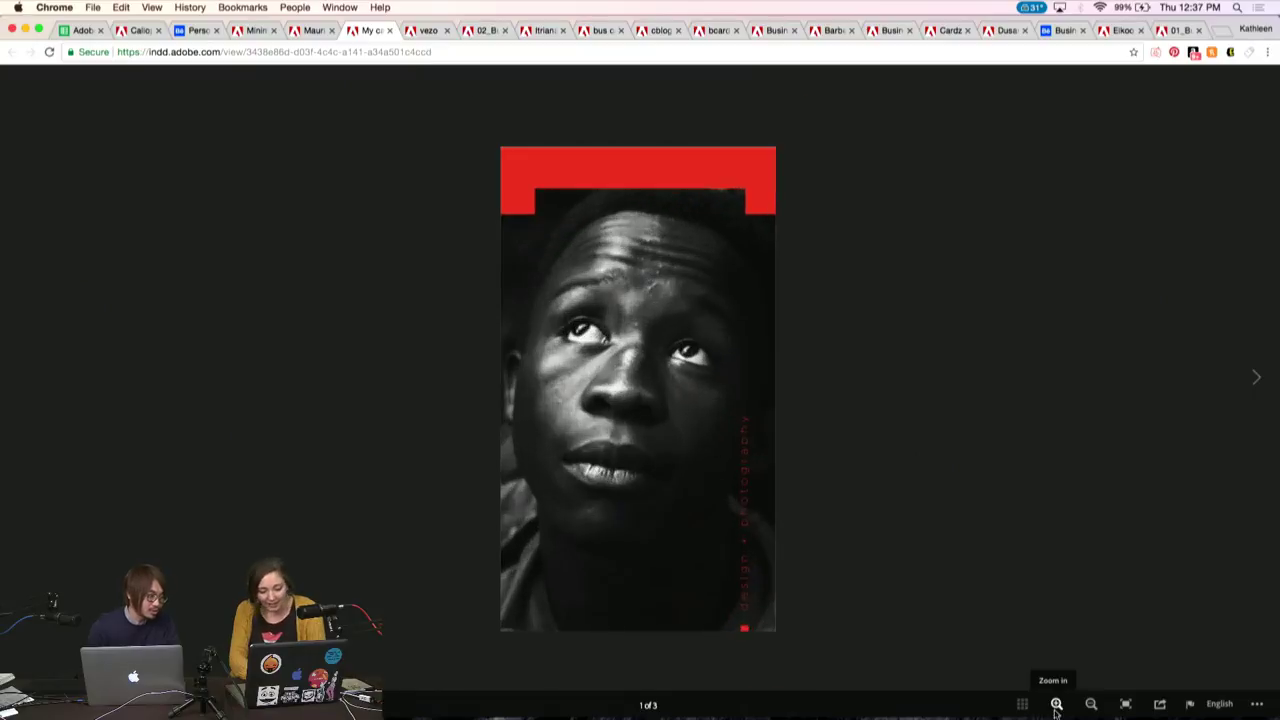
click(1056, 705)
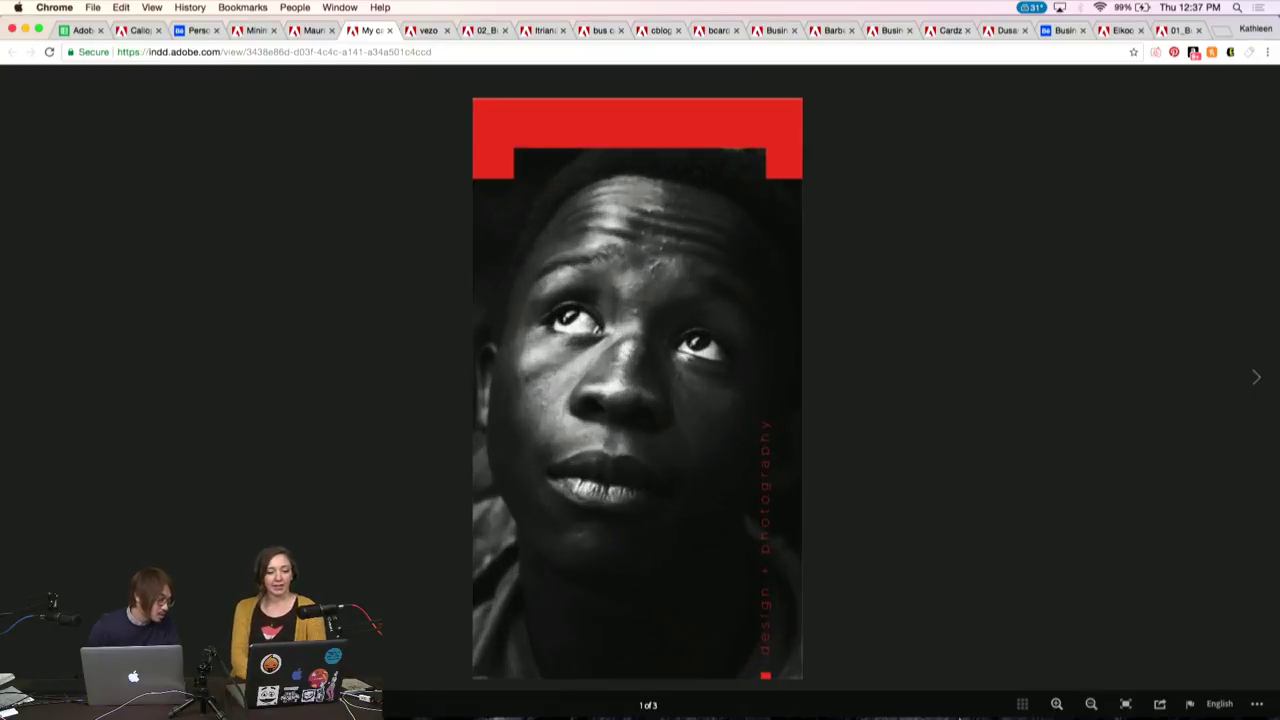
click(1091, 706)
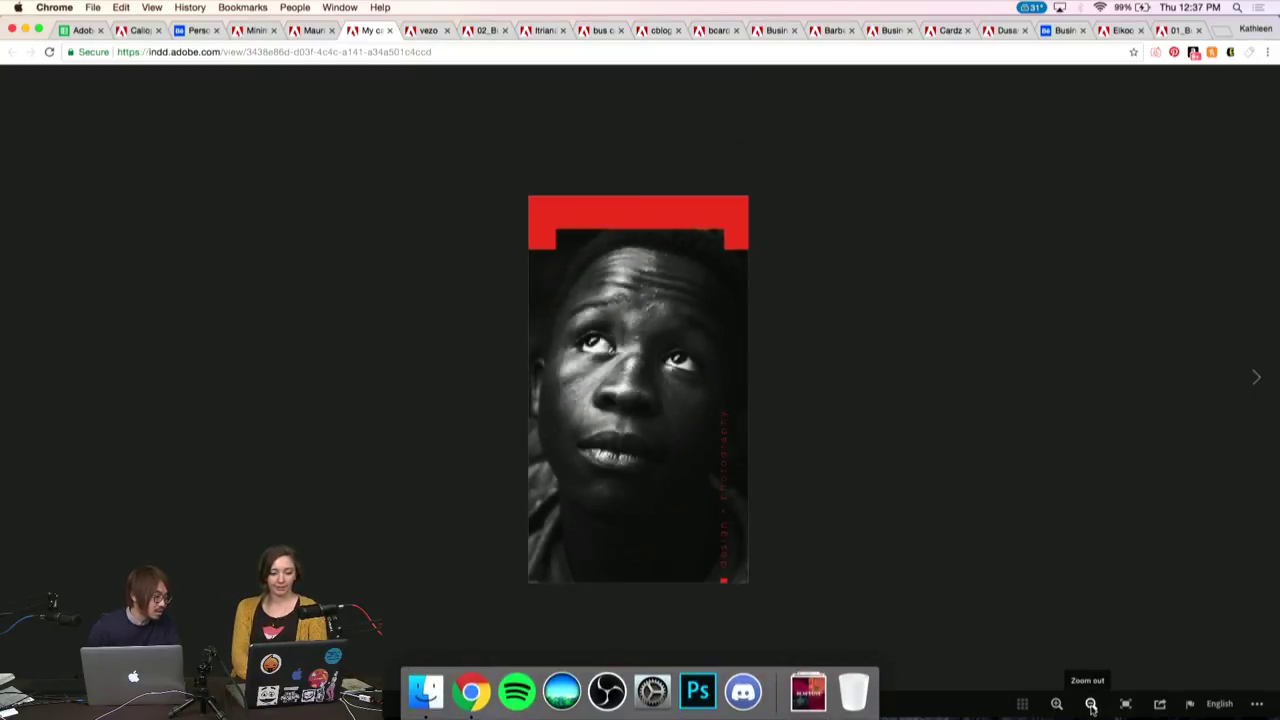
click(1255, 380)
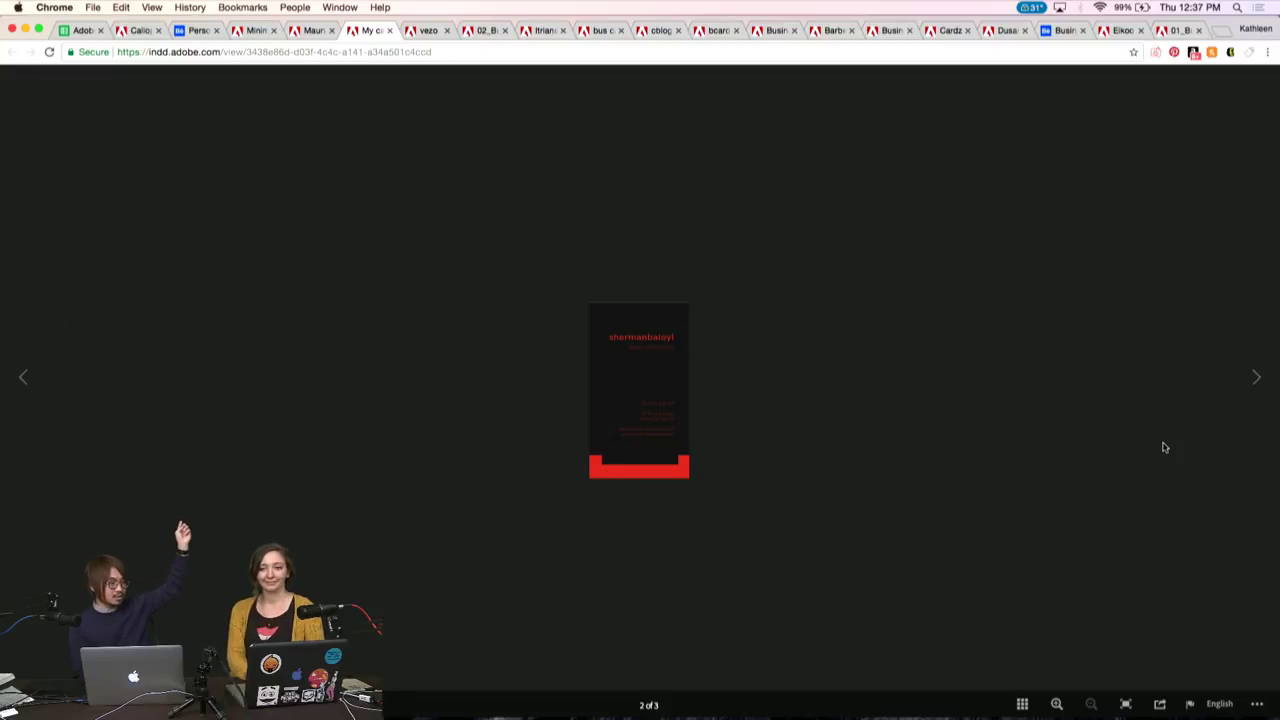
click(26, 378)
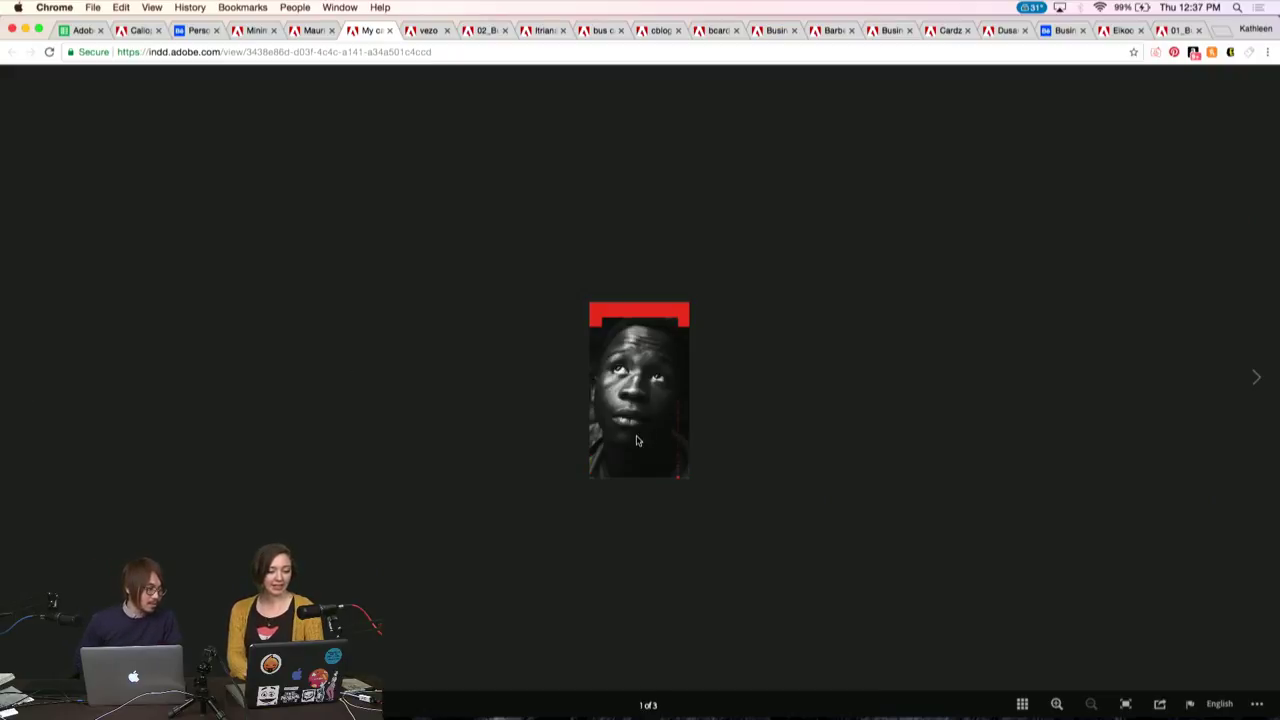
click(1057, 705)
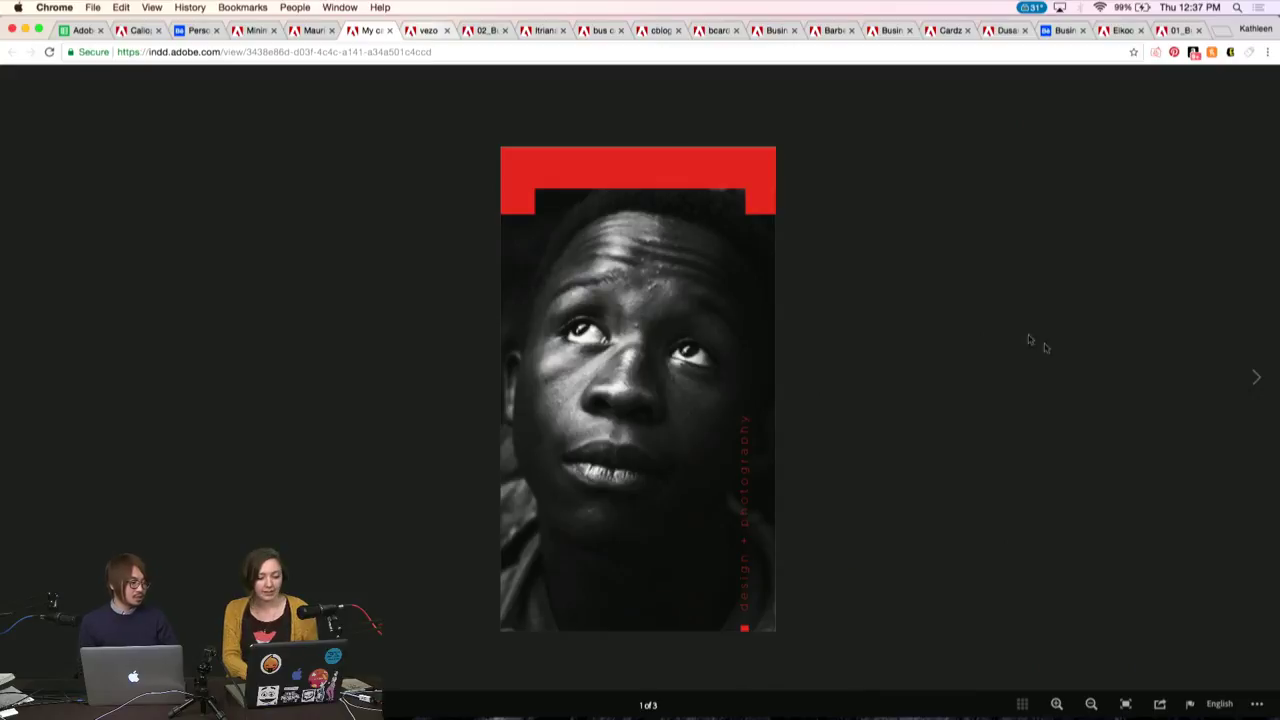
Check the card back and the six colour-variant sheet, then switch to the Character designer card
click(1252, 380)
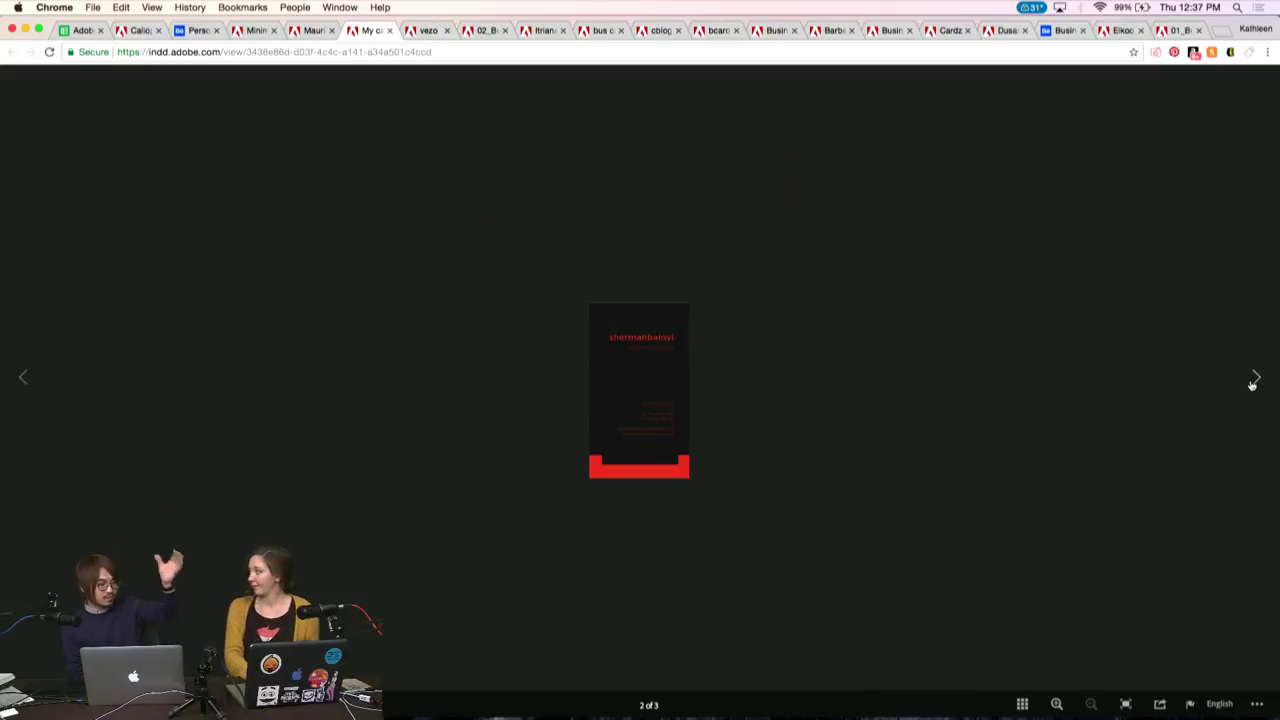
click(18, 382)
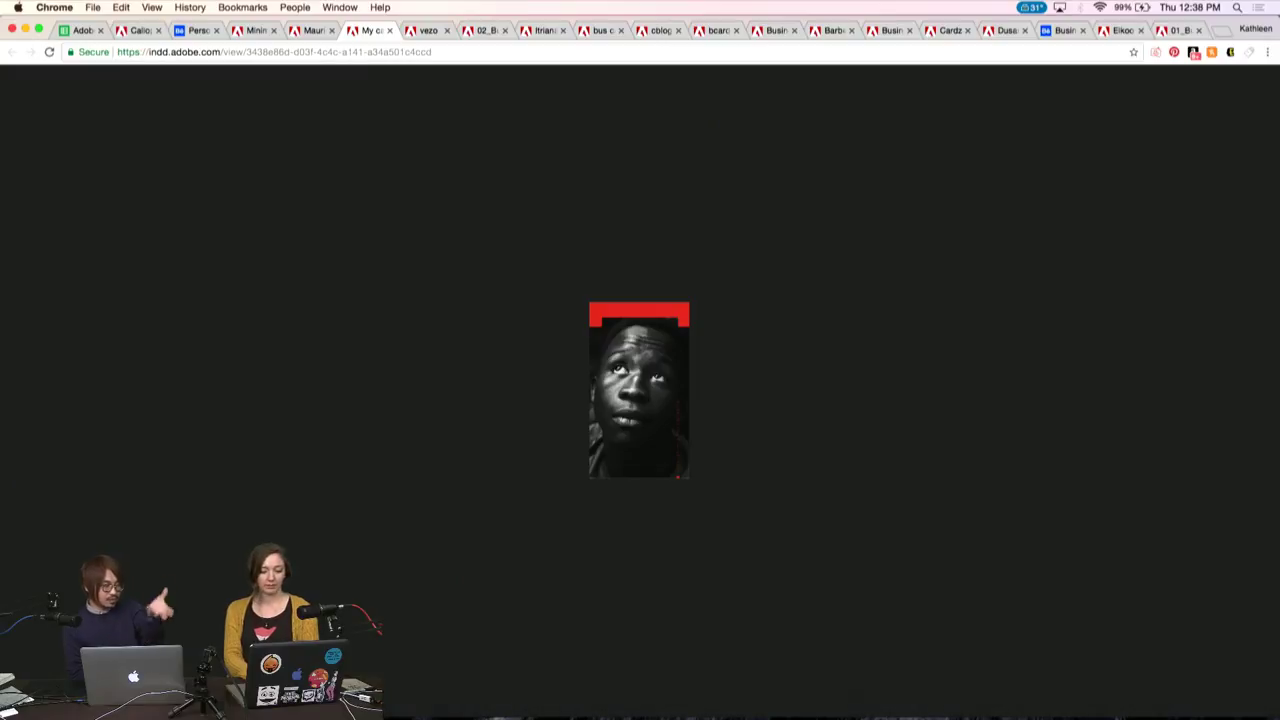
click(1252, 380)
click(1252, 380)
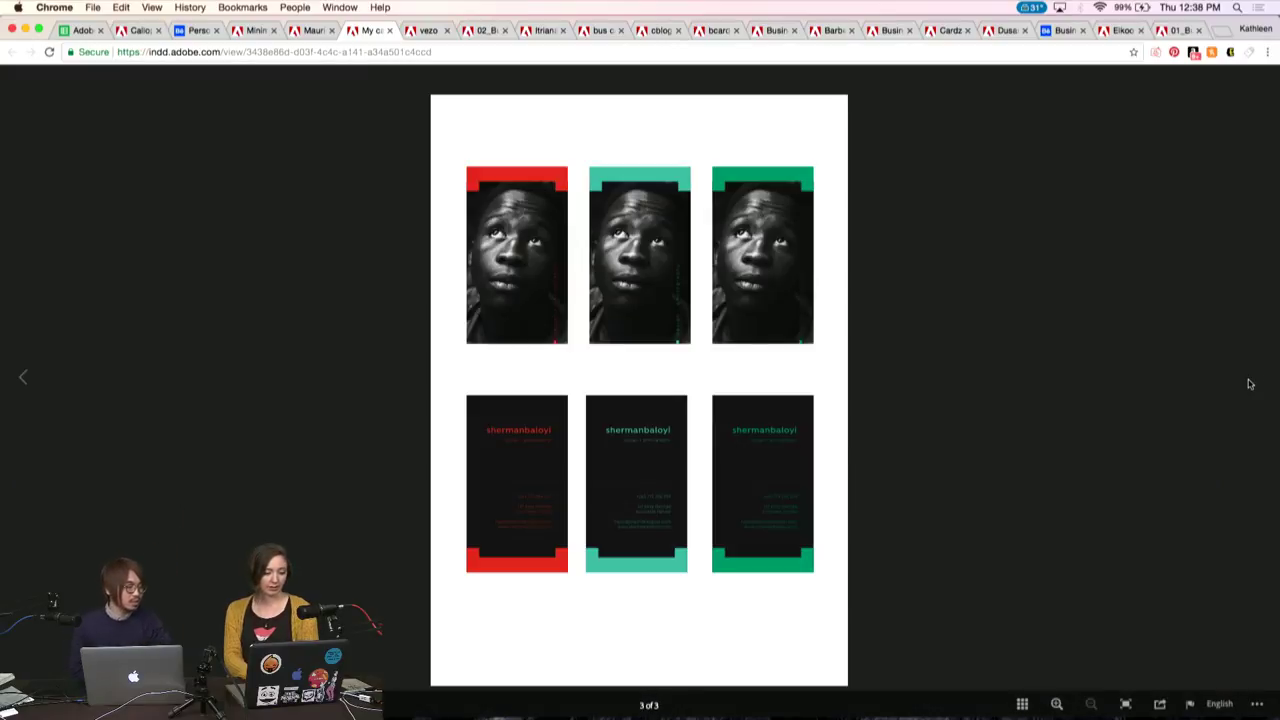
key(ctrl+Tab)
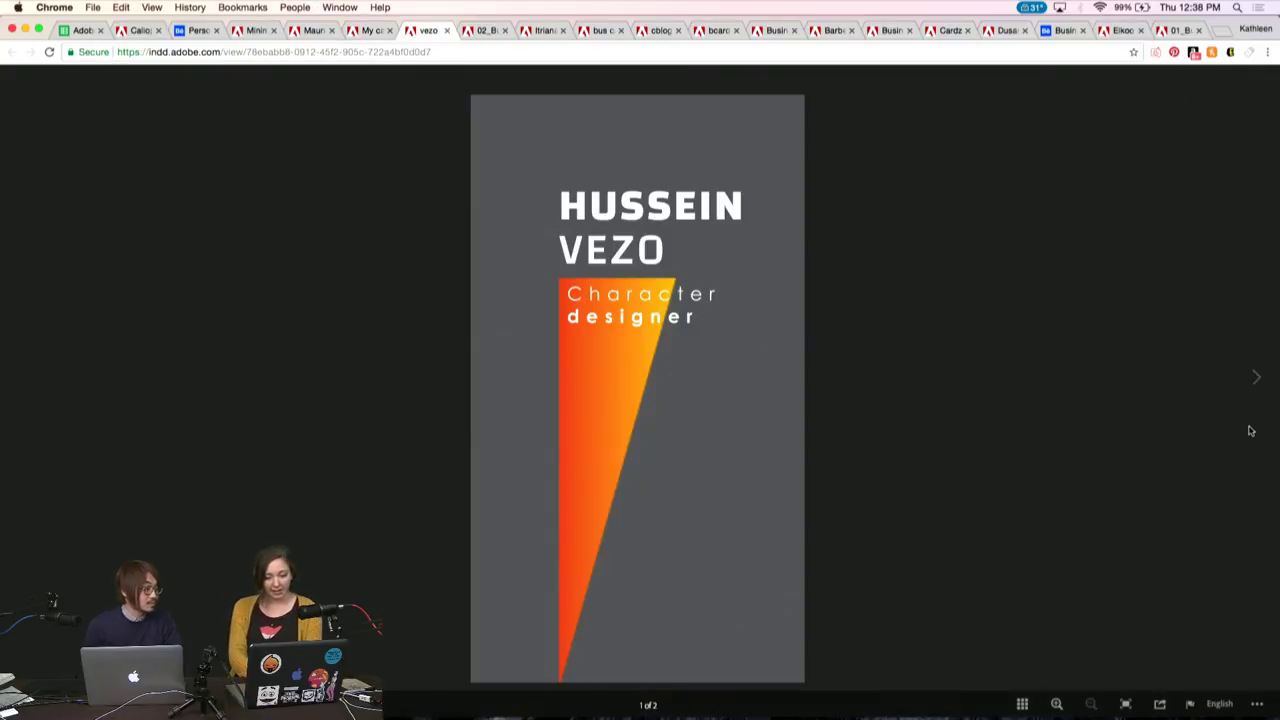
Compare the Character designer card's front and back, then open the CoFilling Services submission
click(1252, 380)
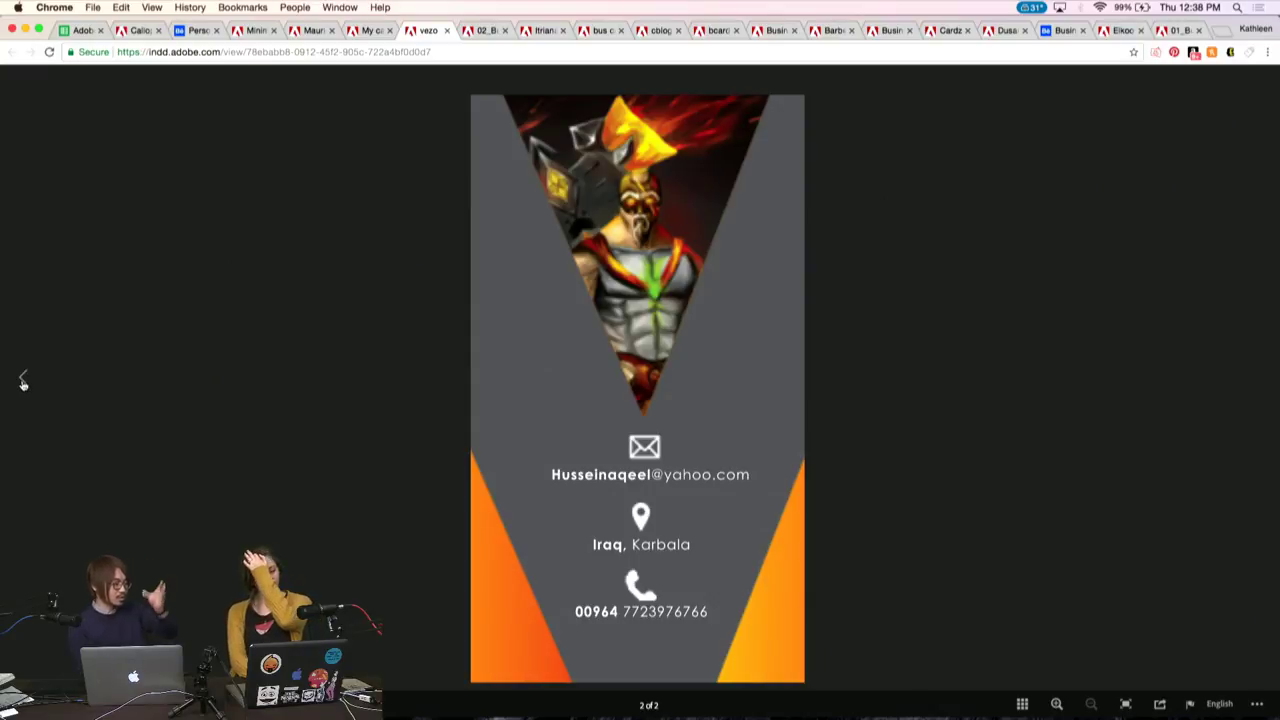
click(23, 382)
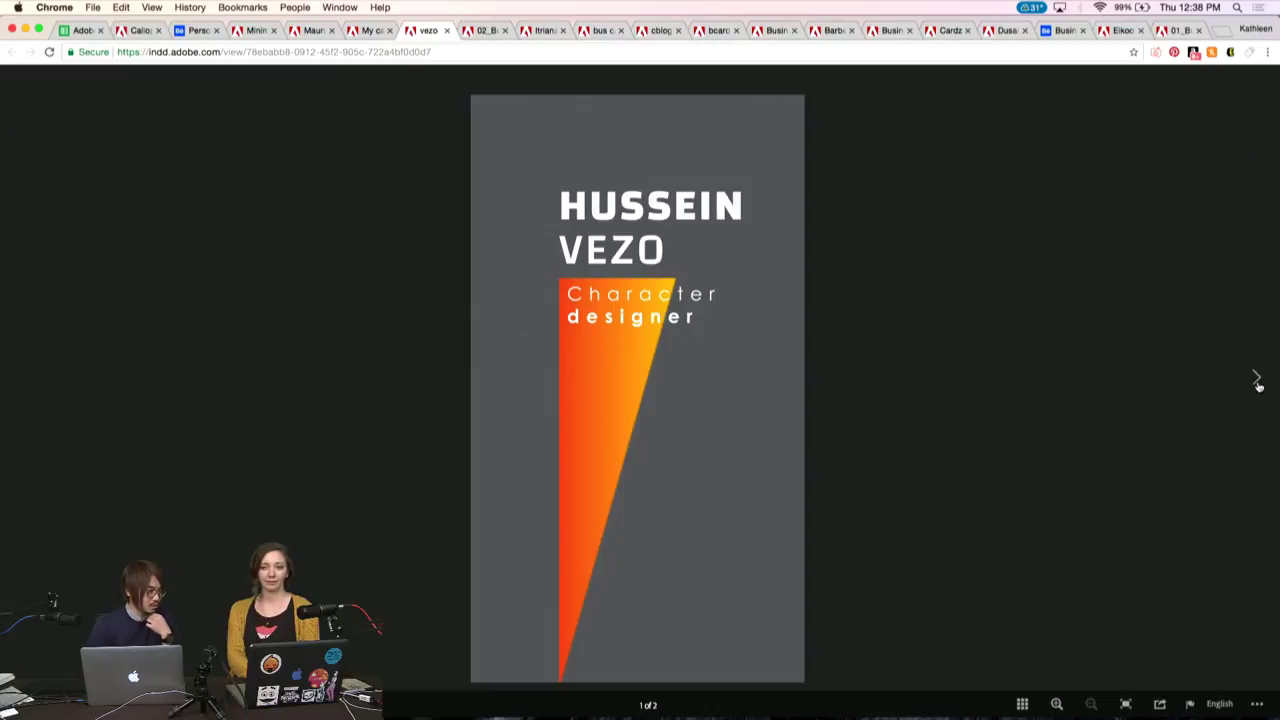
click(1258, 384)
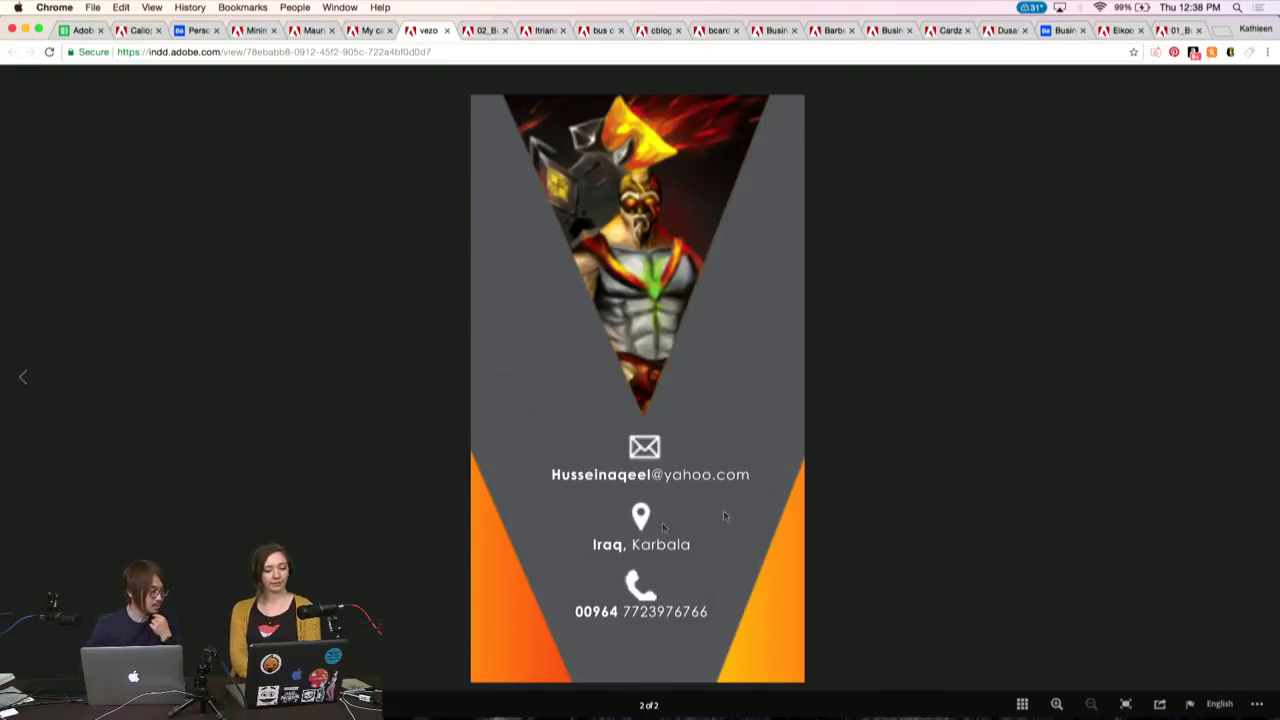
click(22, 379)
click(1257, 379)
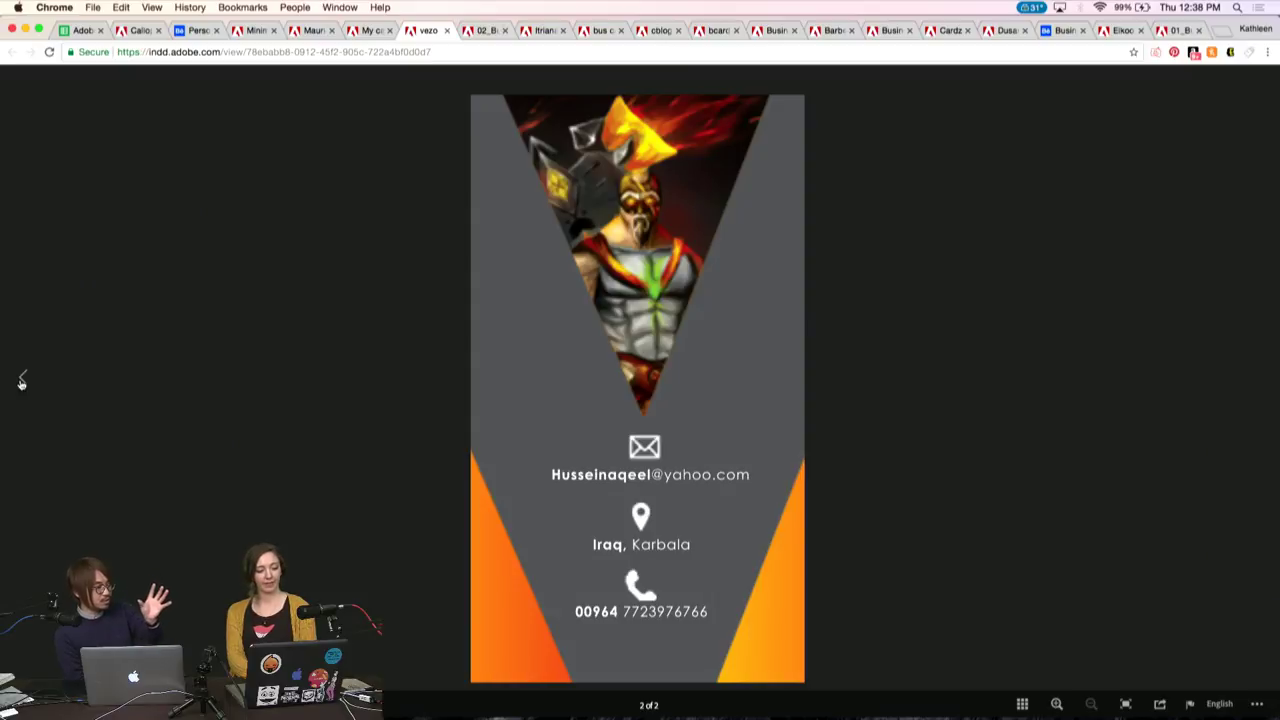
click(19, 382)
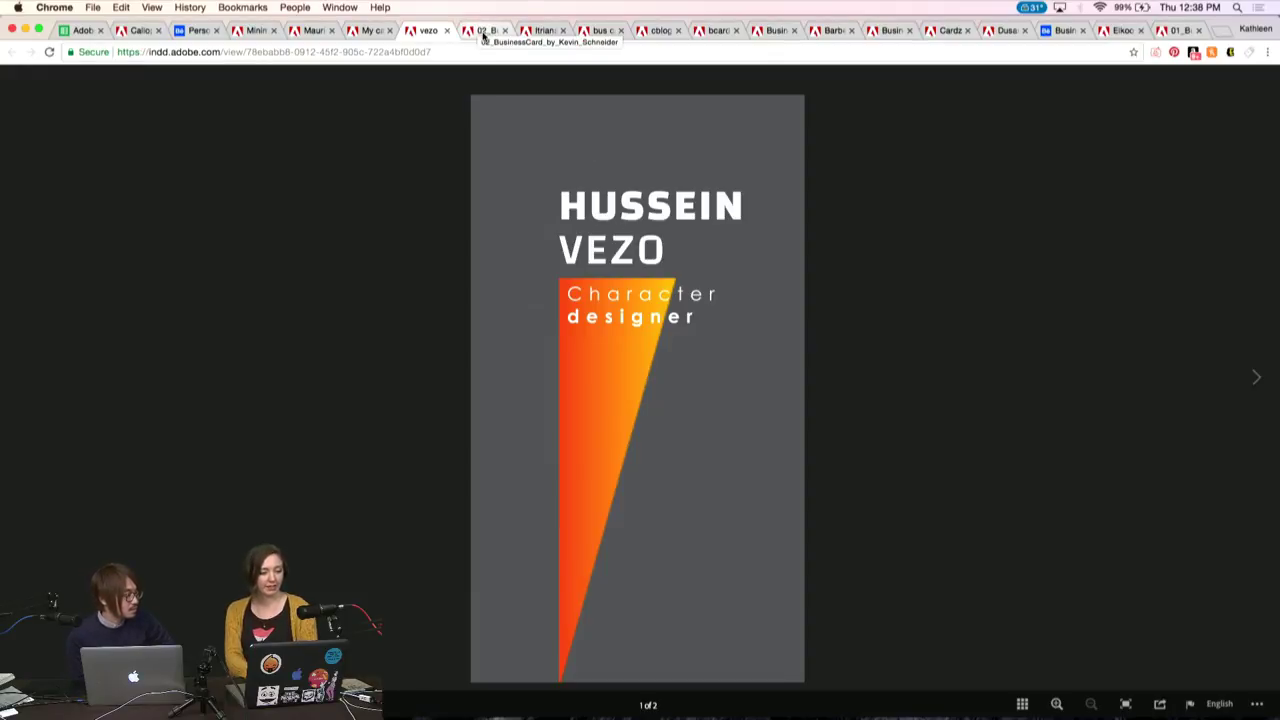
click(484, 35)
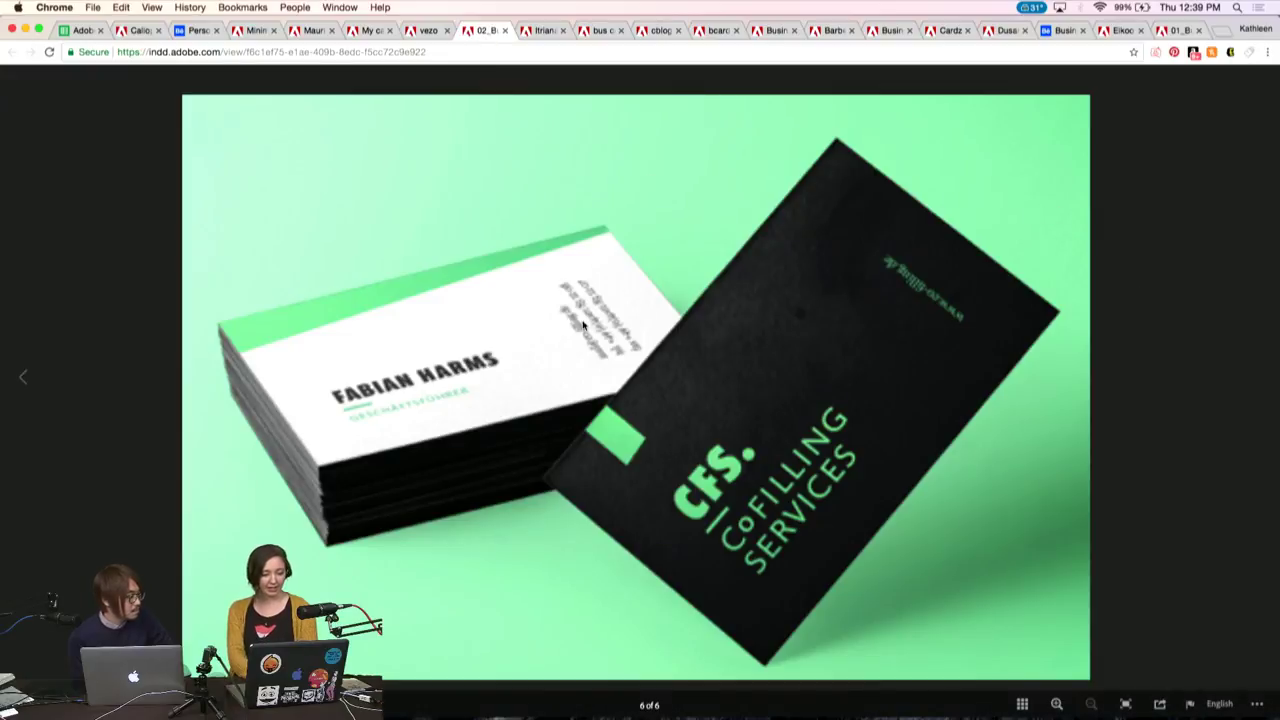
Step through the six CoFilling Services slides, ending on the navy-and-gold card on slide 3
click(26, 380)
click(29, 381)
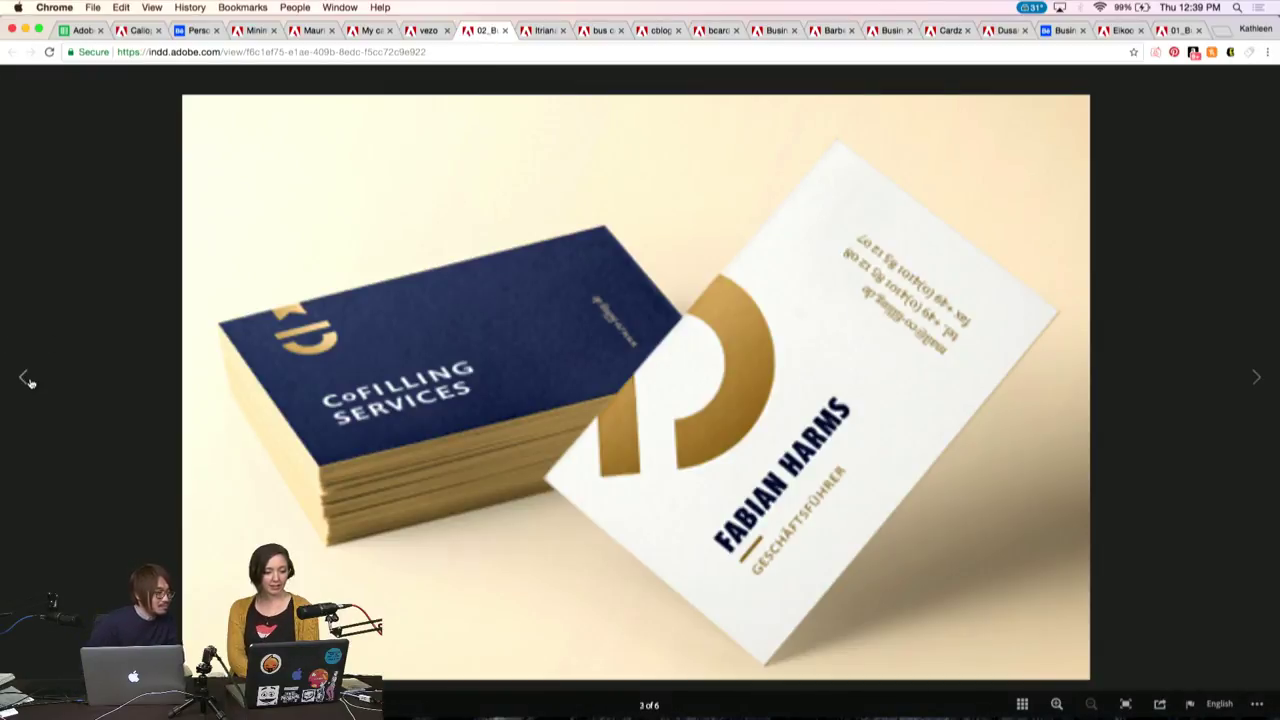
click(29, 381)
click(1255, 380)
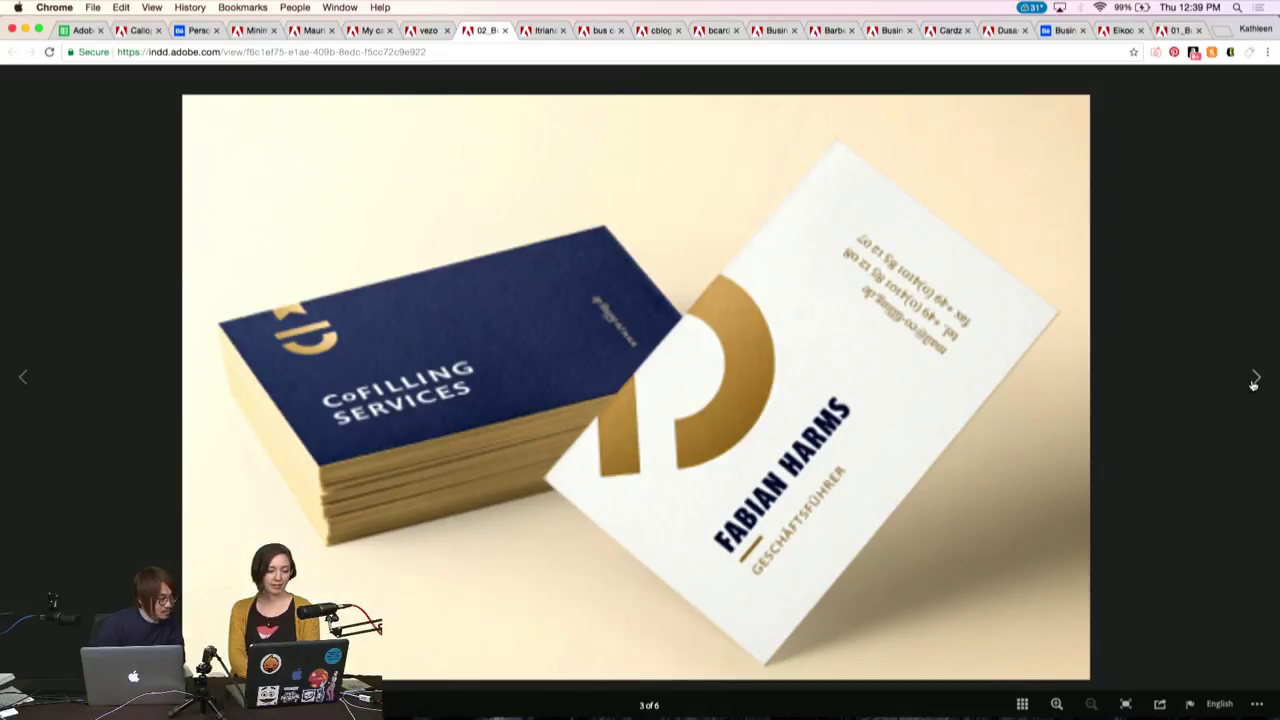
click(1255, 382)
click(1255, 382)
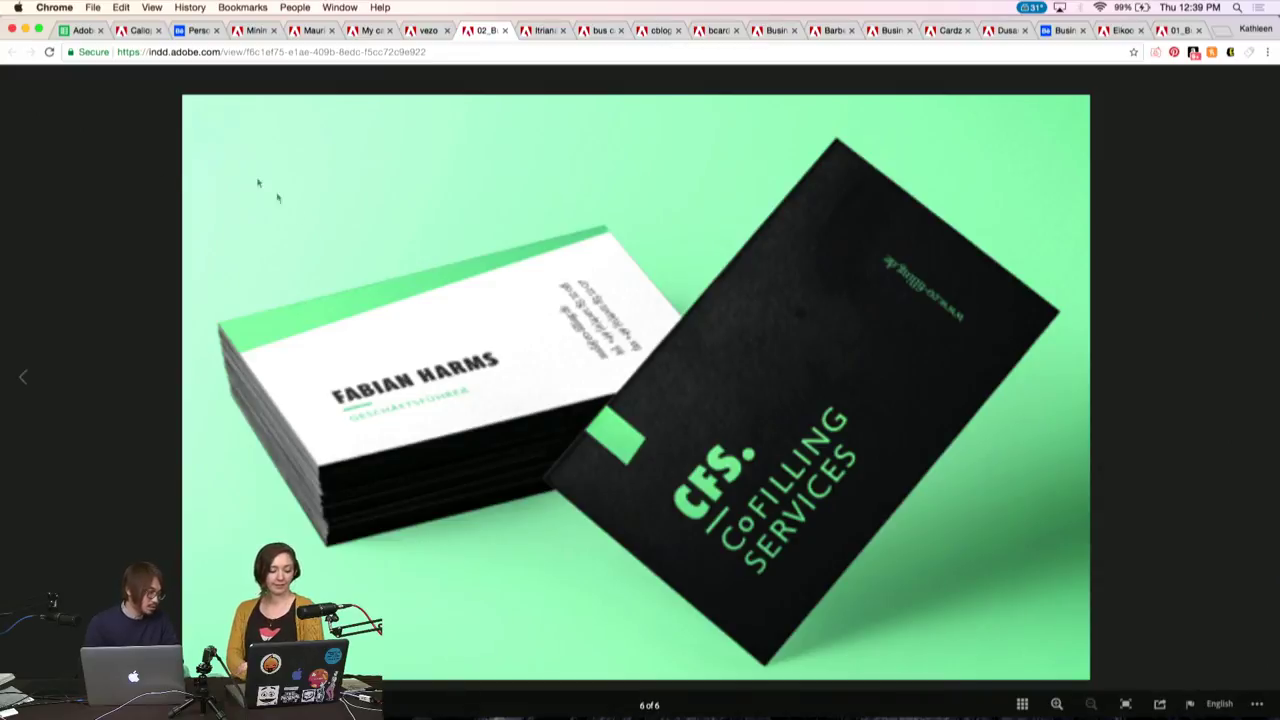
click(27, 378)
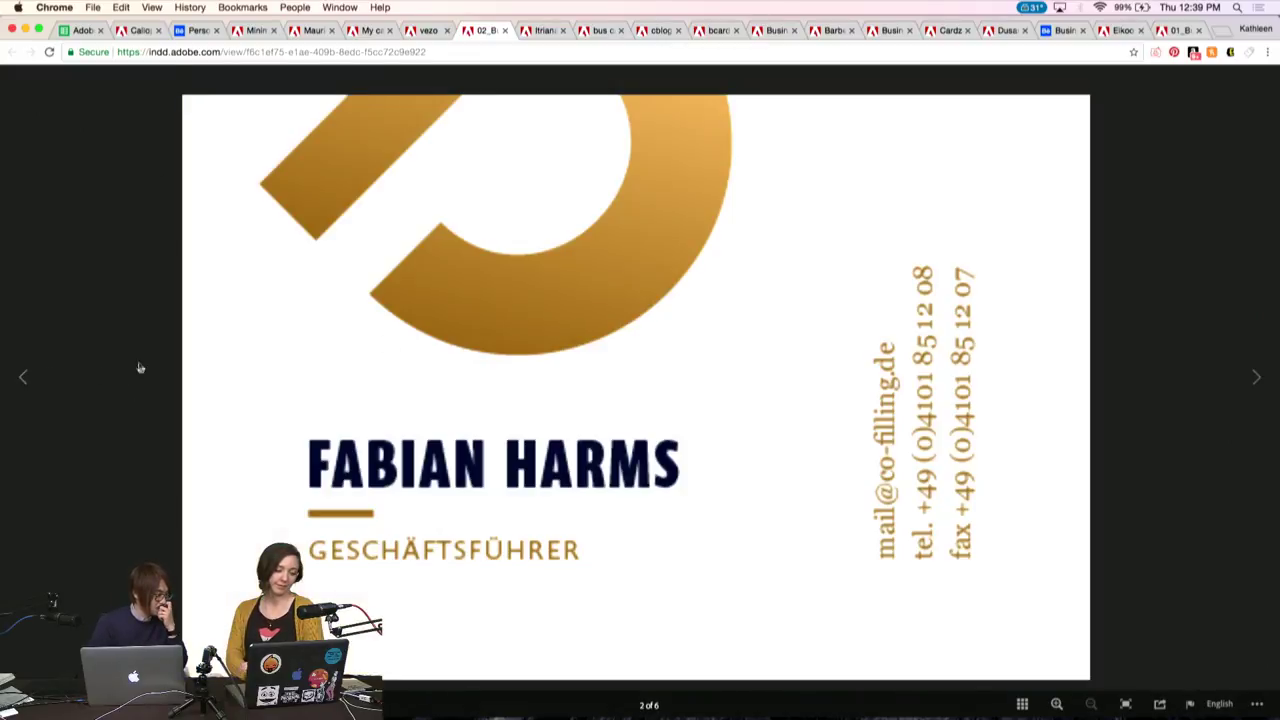
click(1258, 379)
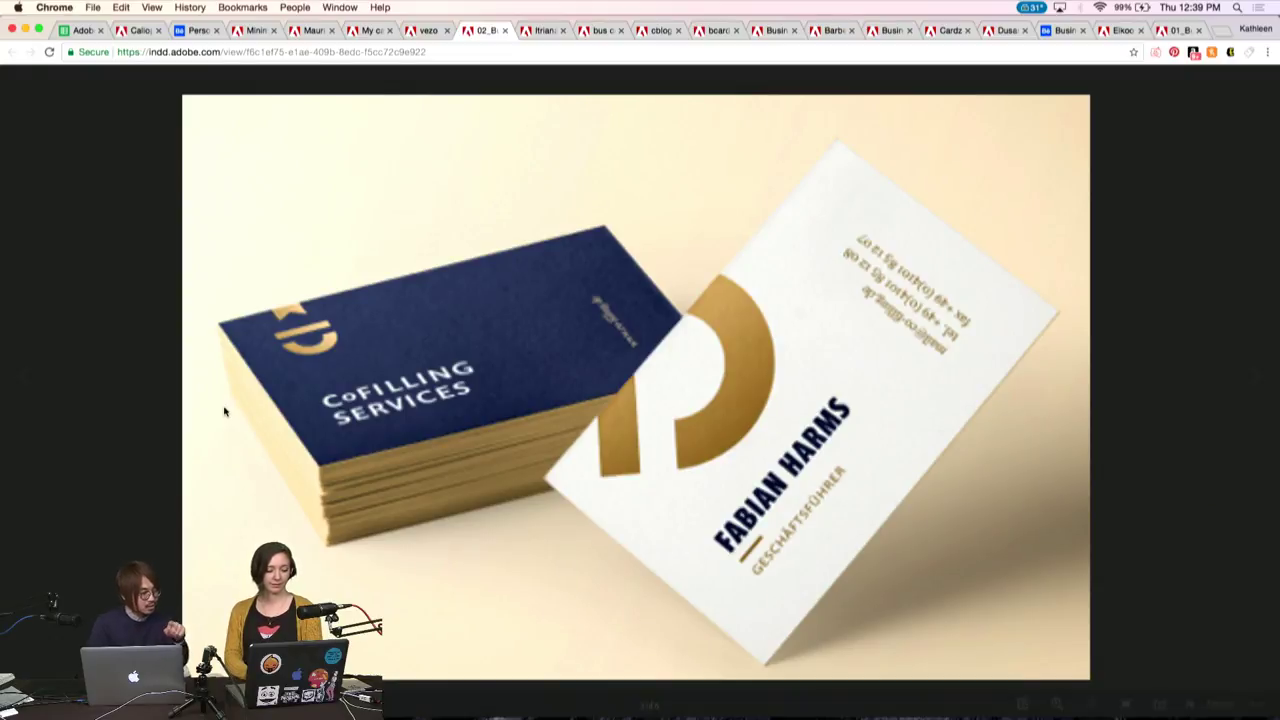
click(1260, 378)
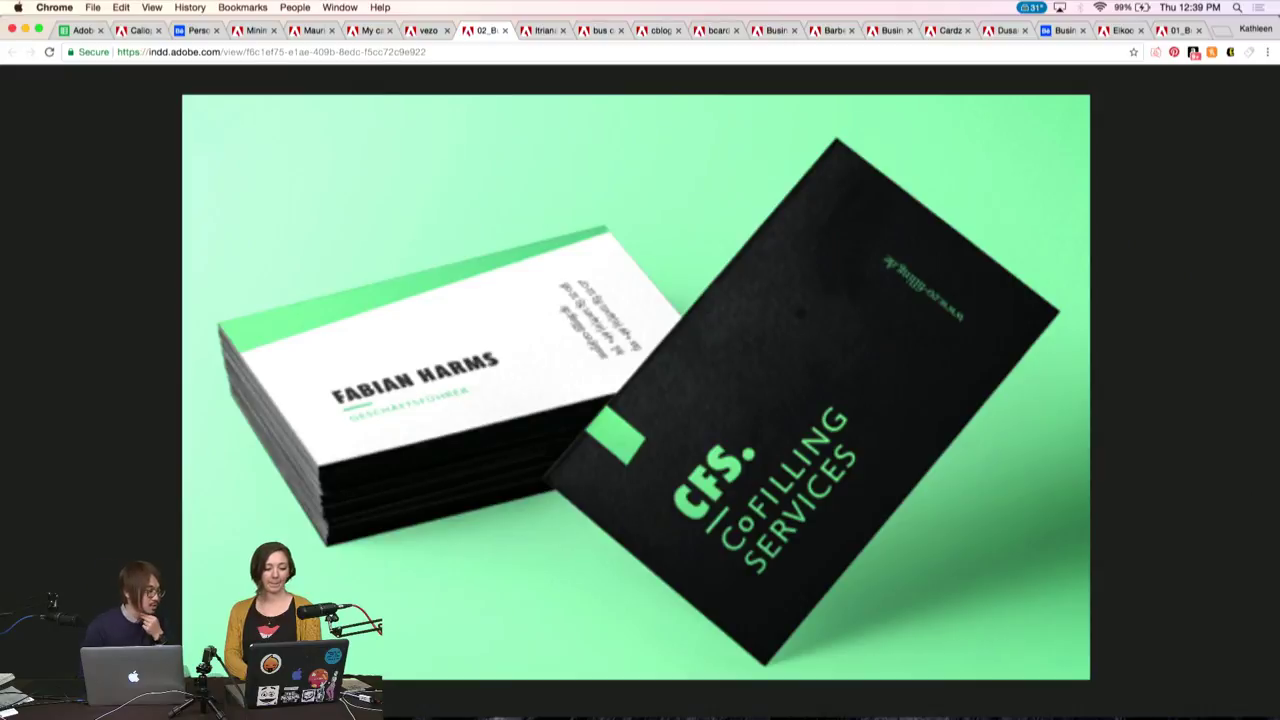
key(Right)
key(Right)
key(Right)
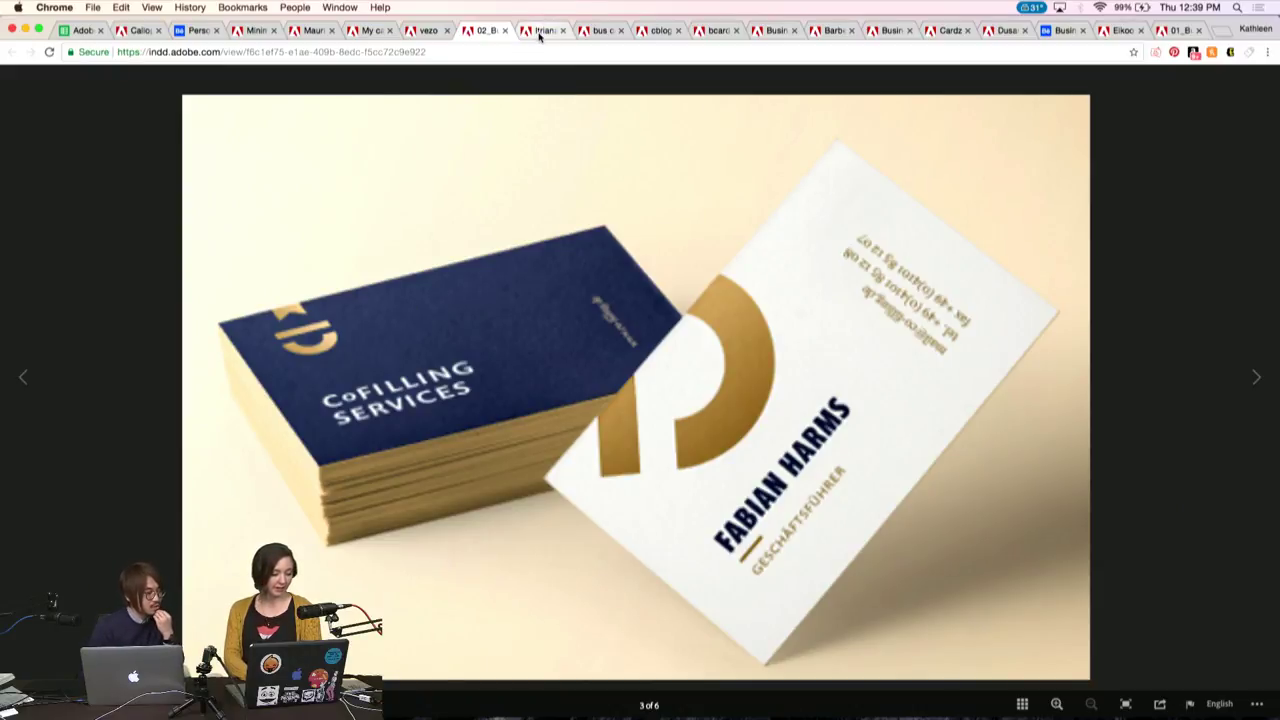
Review the BATERÍA/PERCUSIÓN card's front and contact back, then open the Graphicbread Artwork card
click(539, 32)
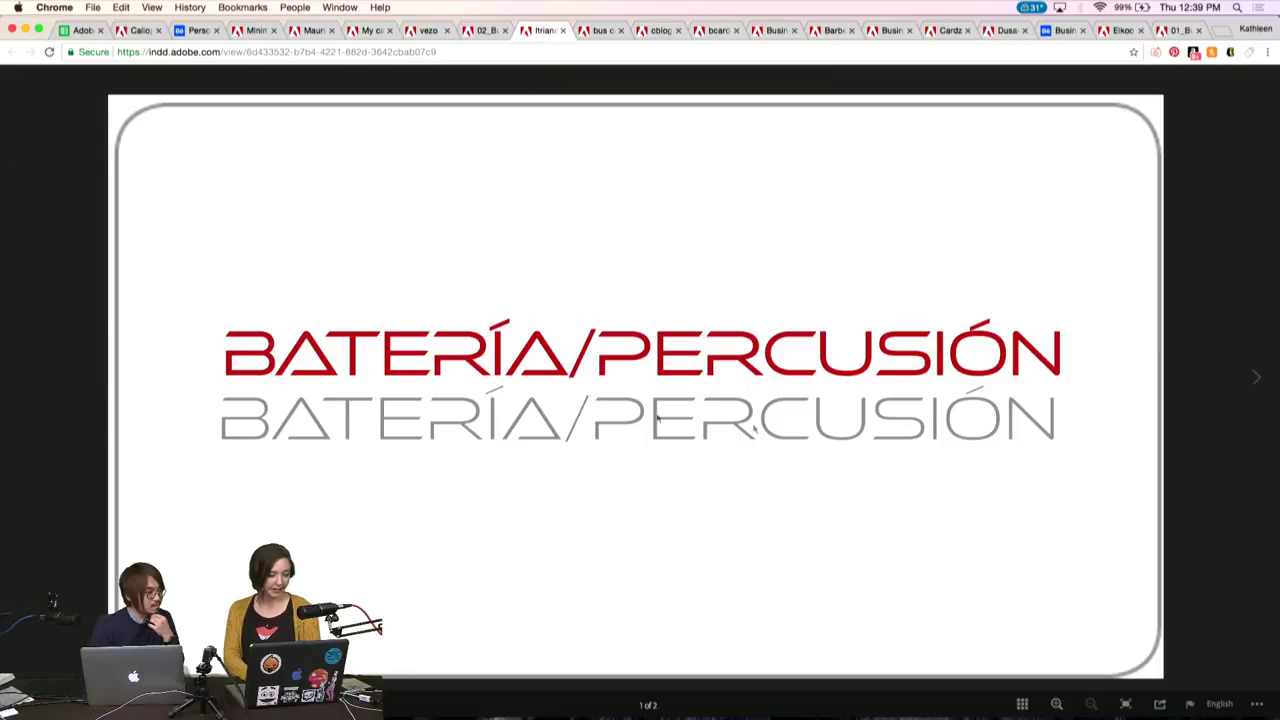
click(1253, 380)
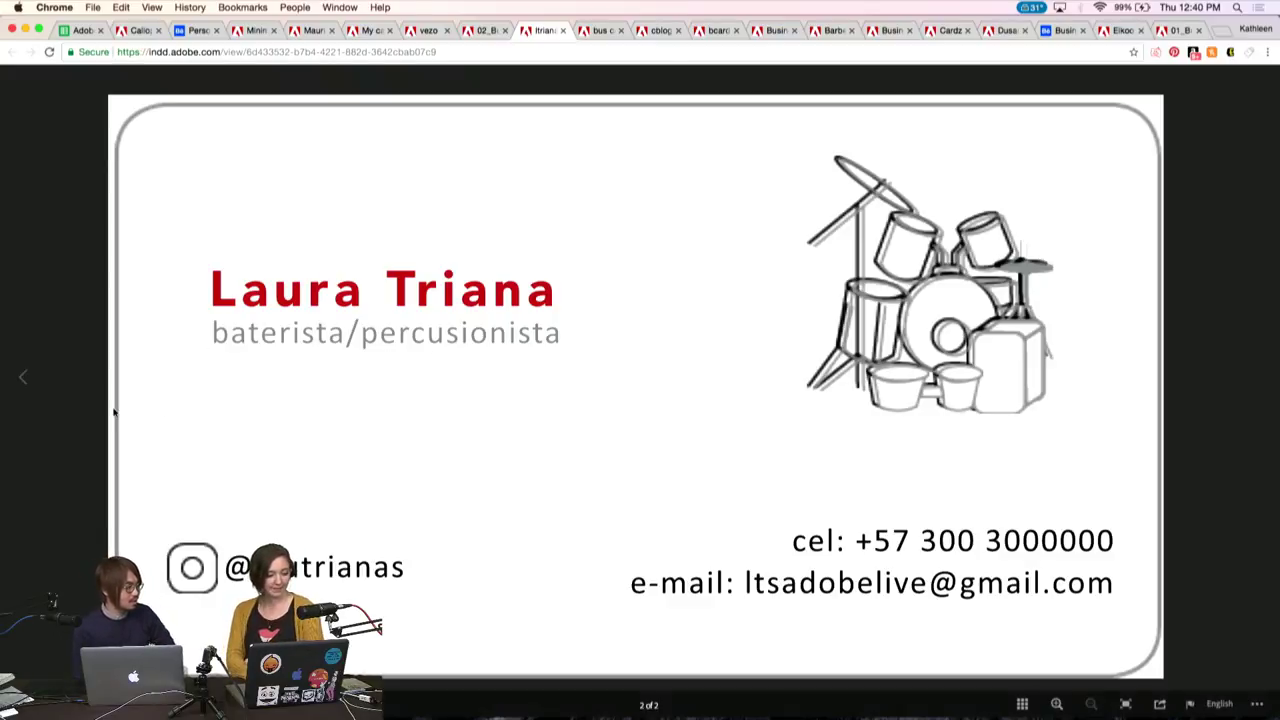
mouse_move(23, 377)
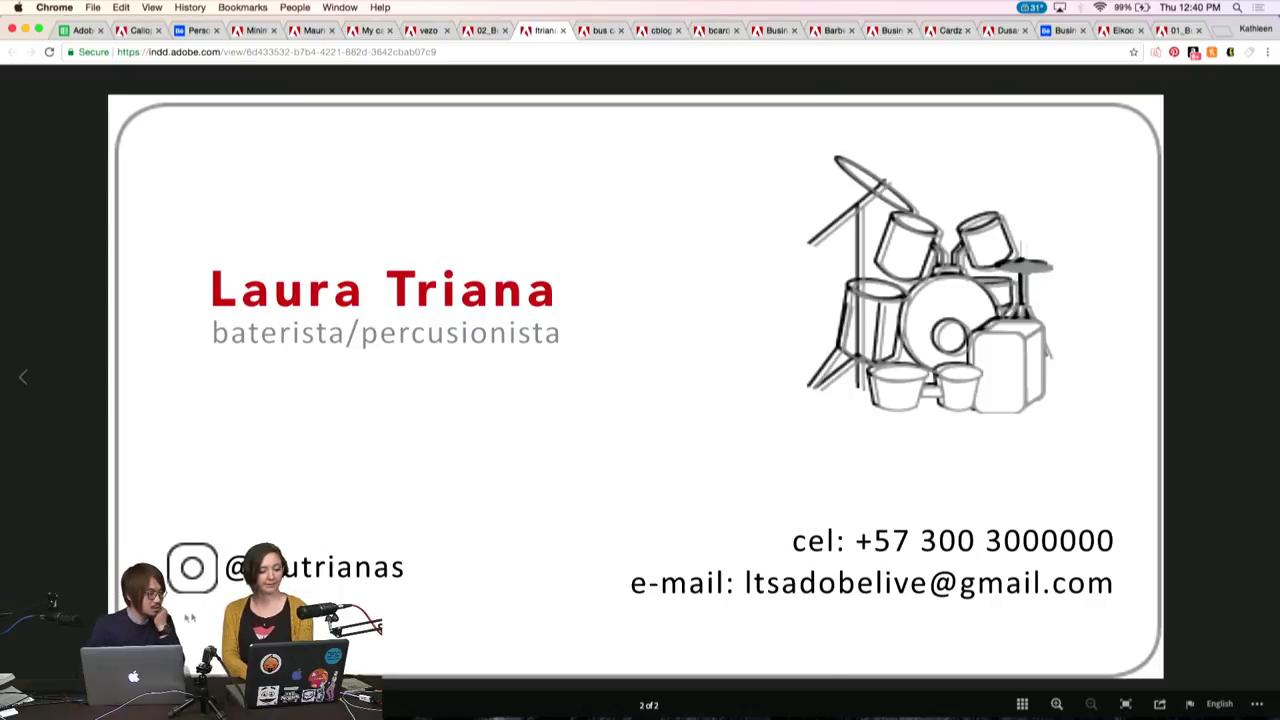
click(24, 377)
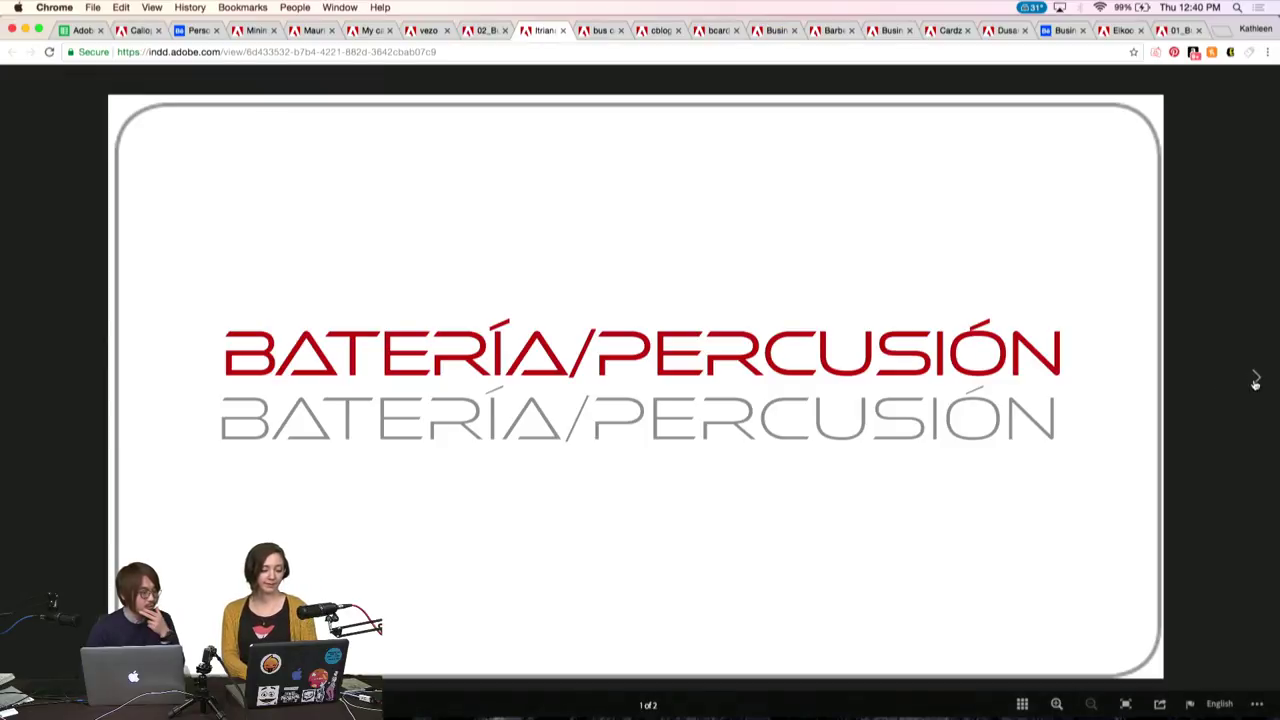
click(1256, 380)
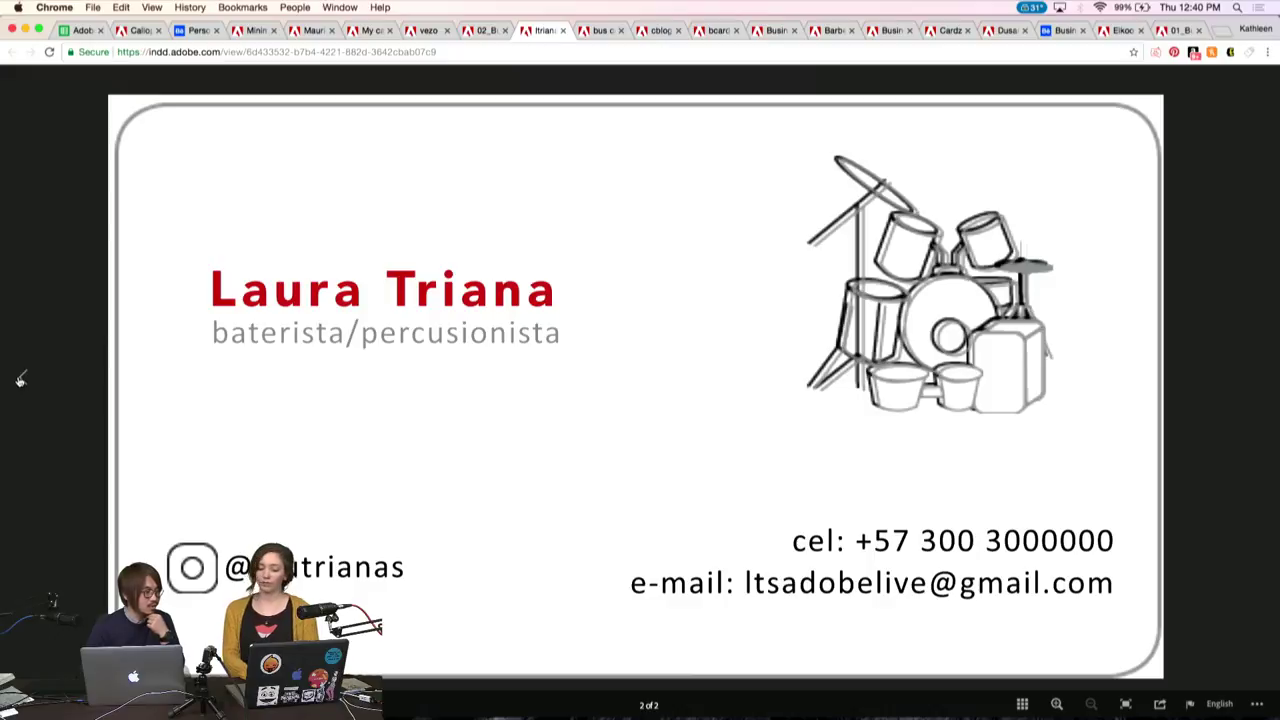
click(19, 380)
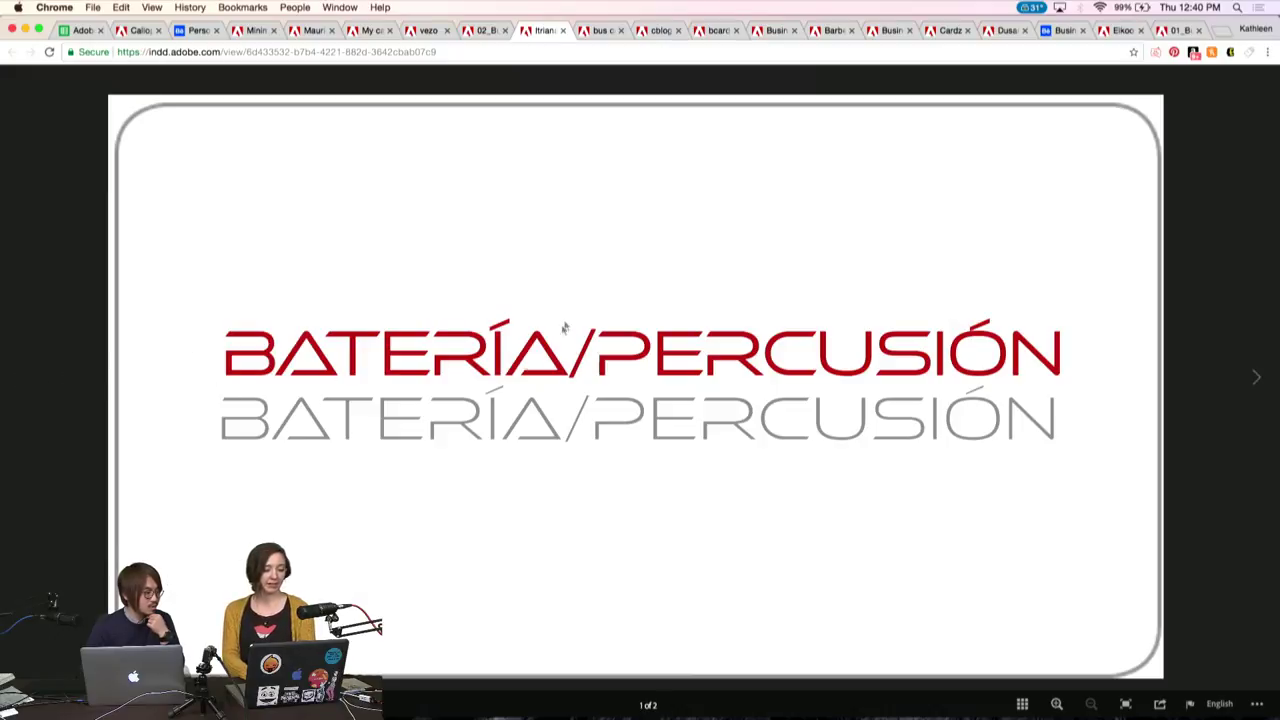
click(1256, 380)
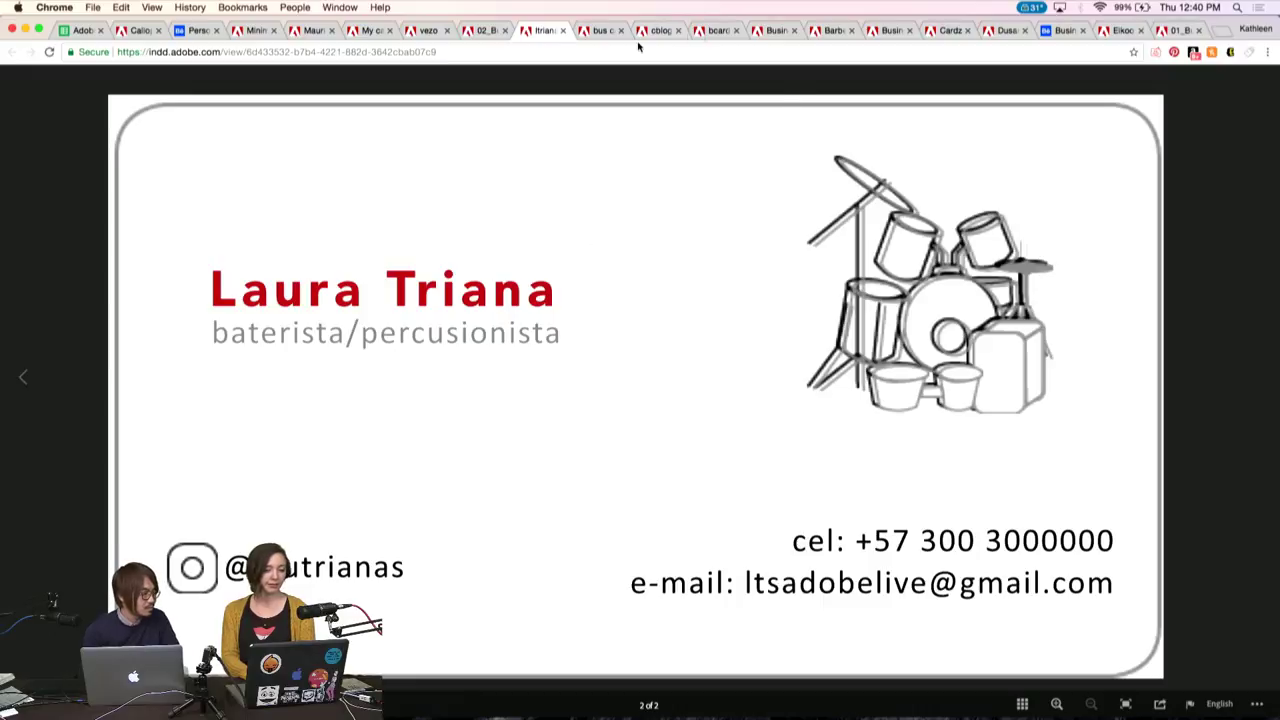
click(590, 31)
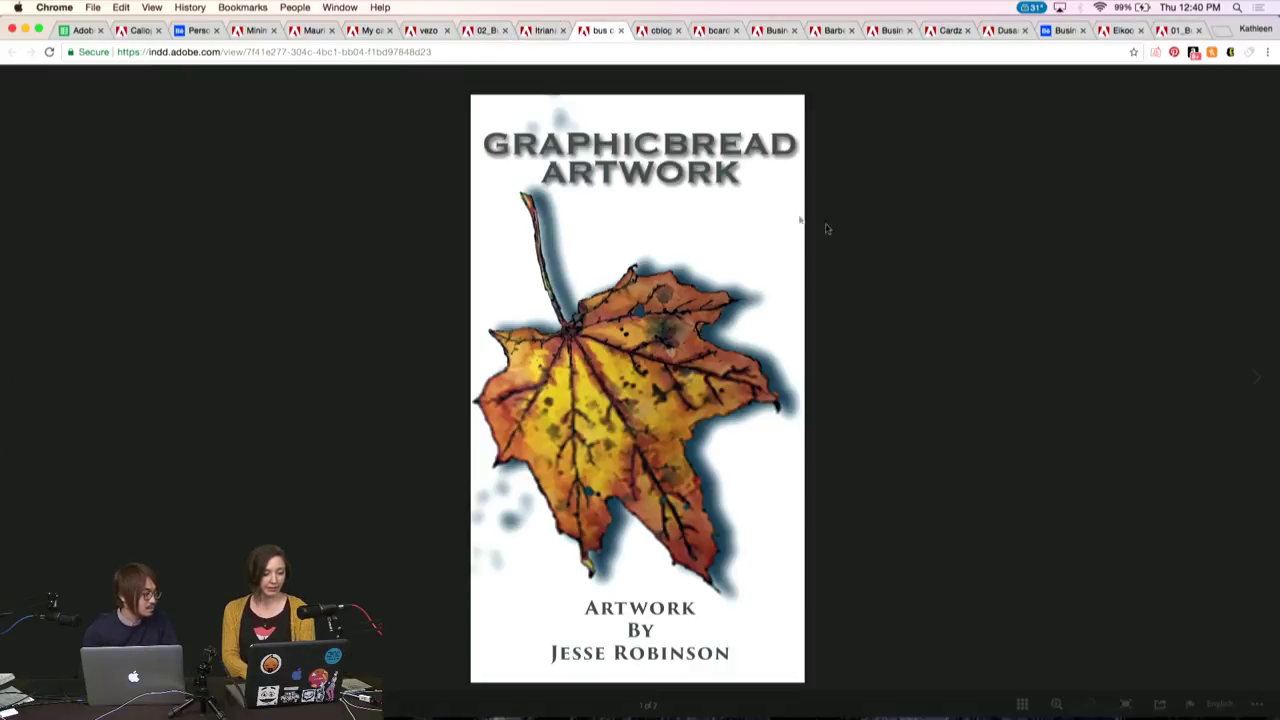
Flip the Graphicbread leaf card between front and back, then switch to the green Graphic Designer card
click(1254, 380)
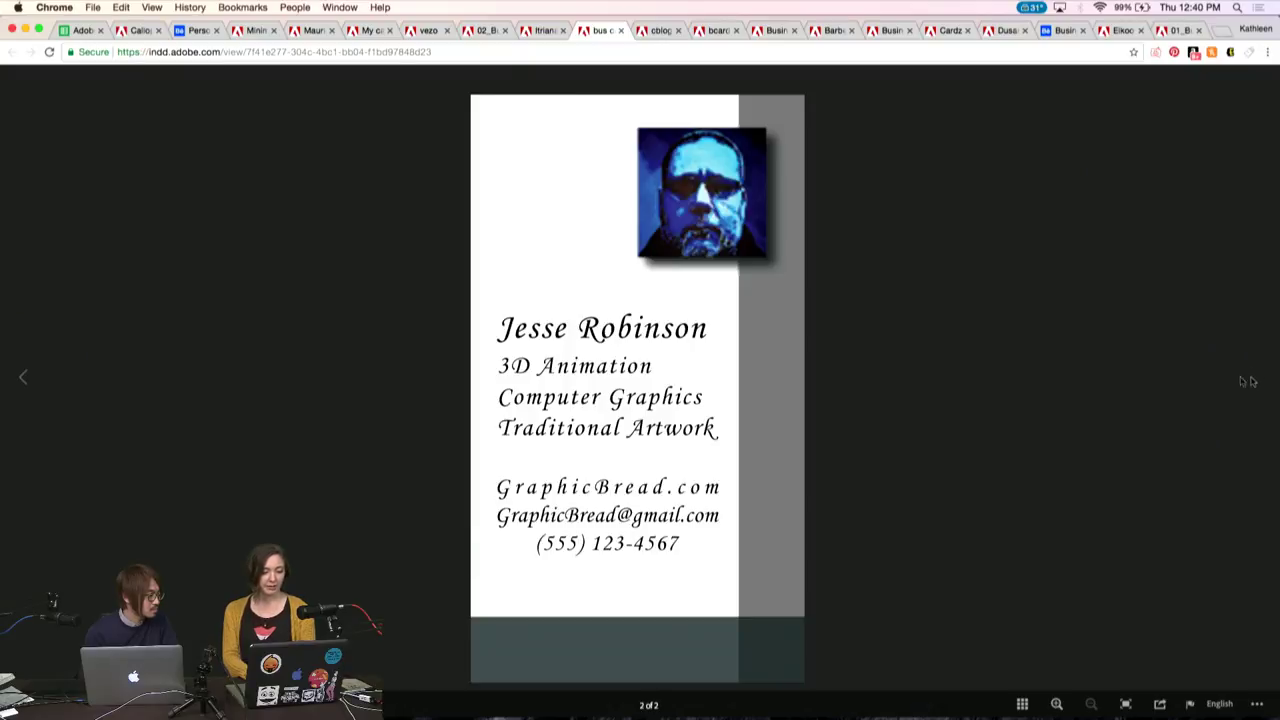
mouse_move(21, 377)
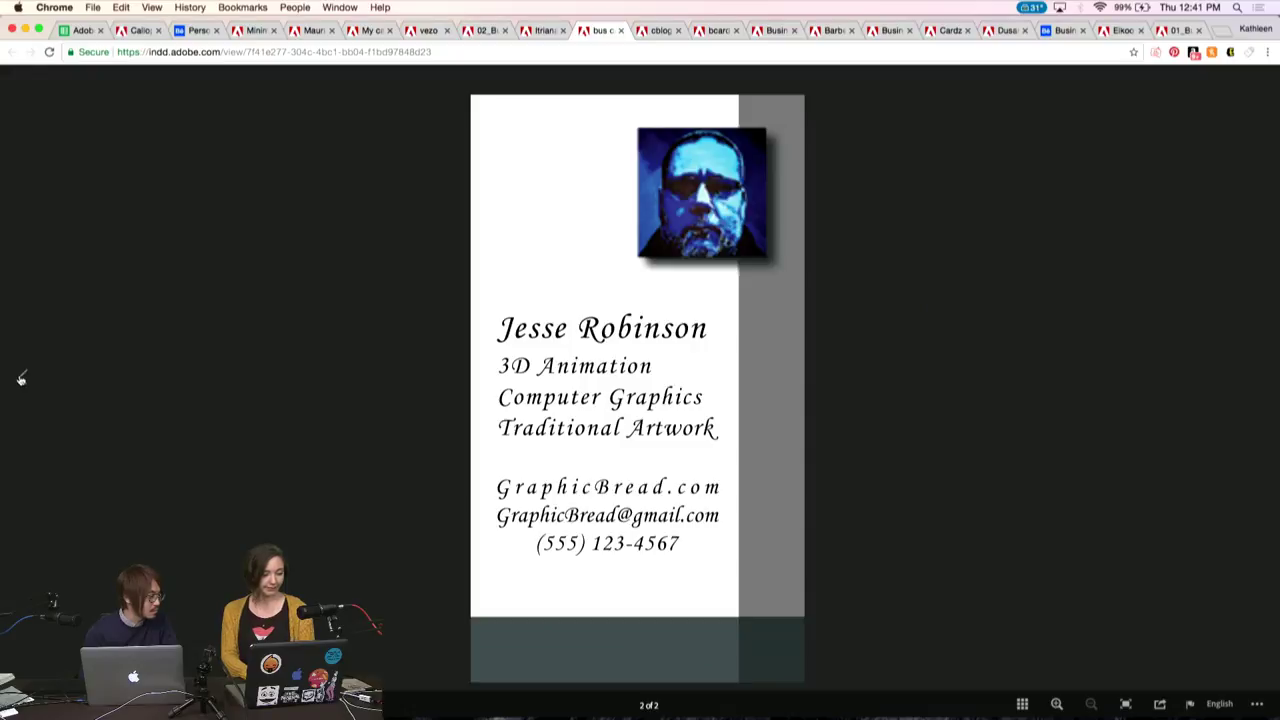
click(20, 378)
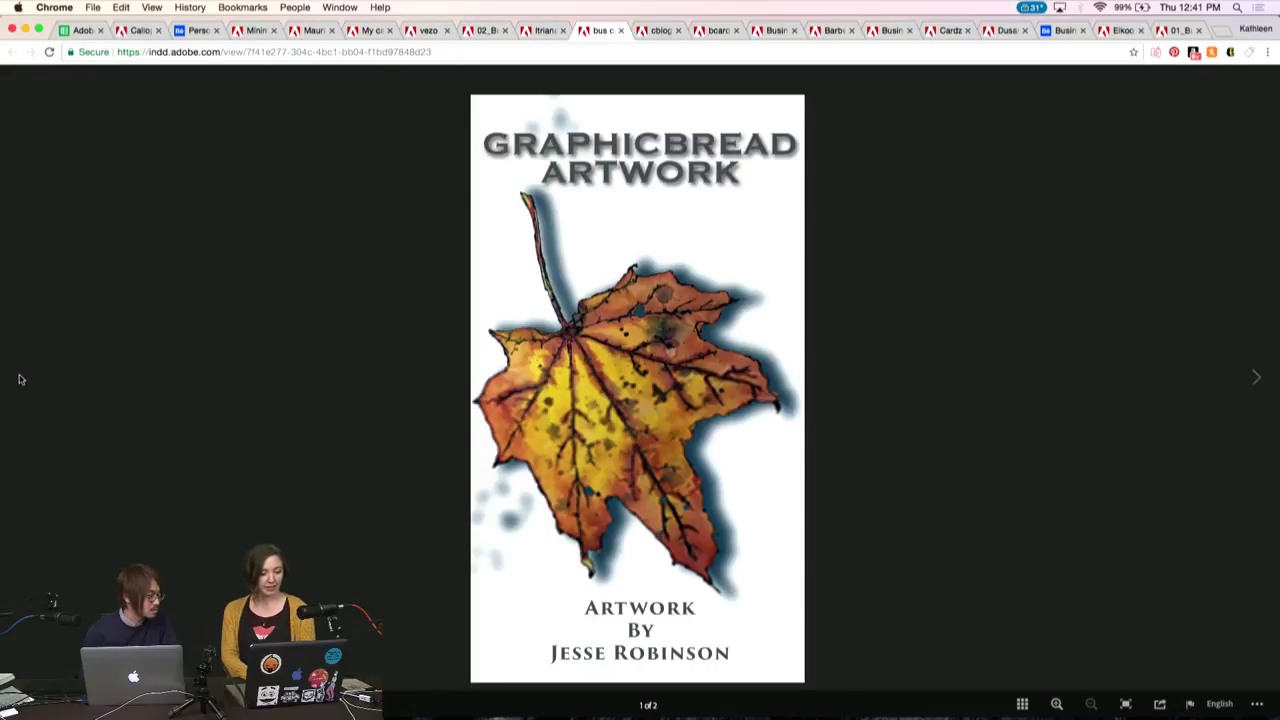
click(1258, 378)
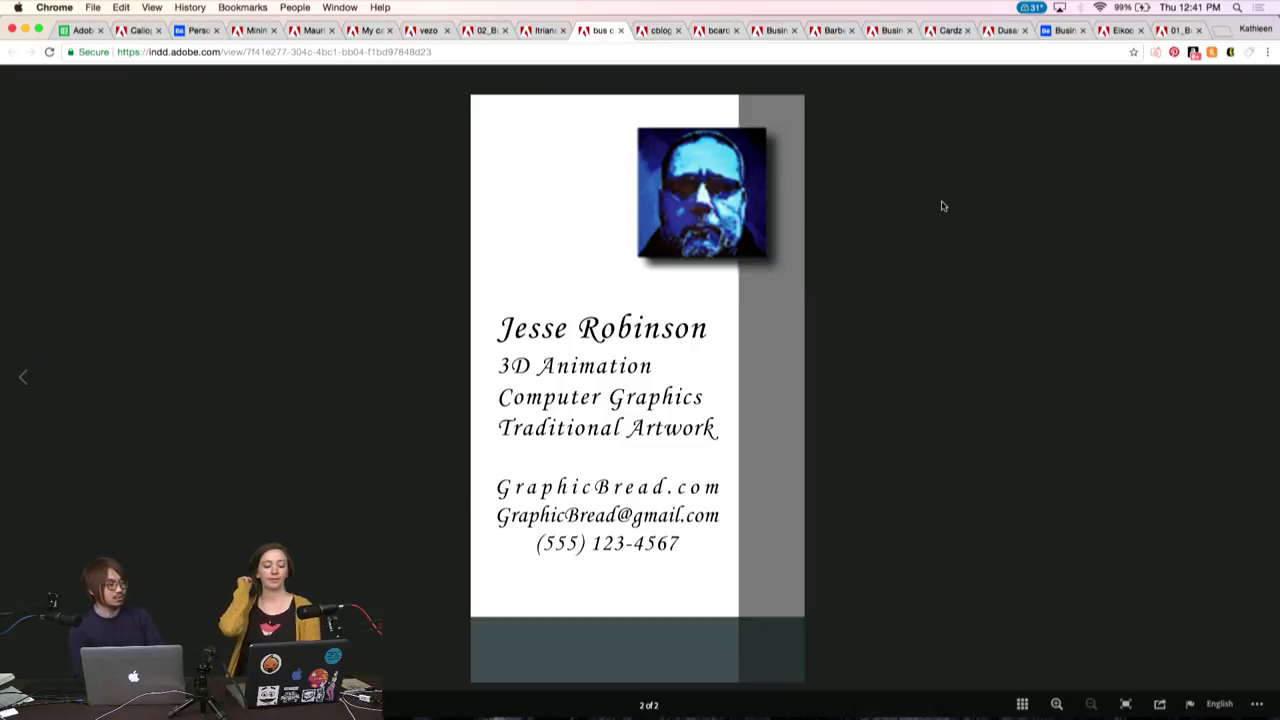
mouse_move(22, 377)
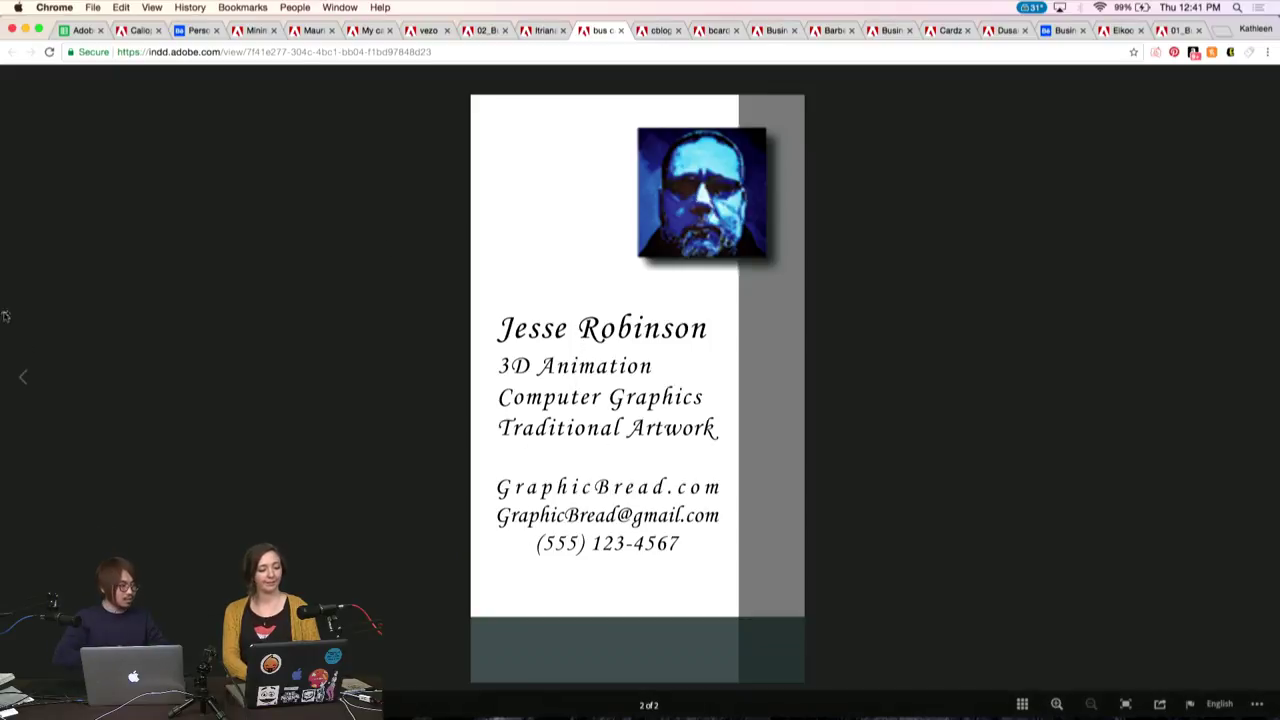
click(24, 376)
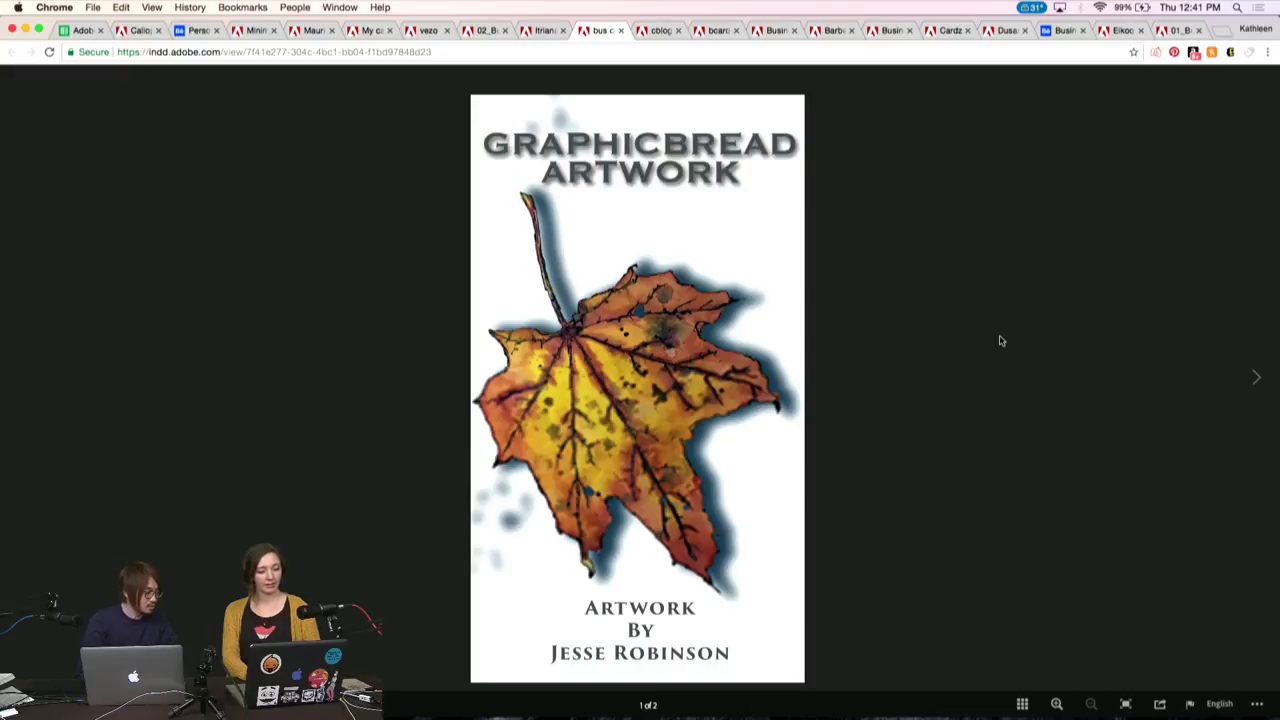
click(1250, 384)
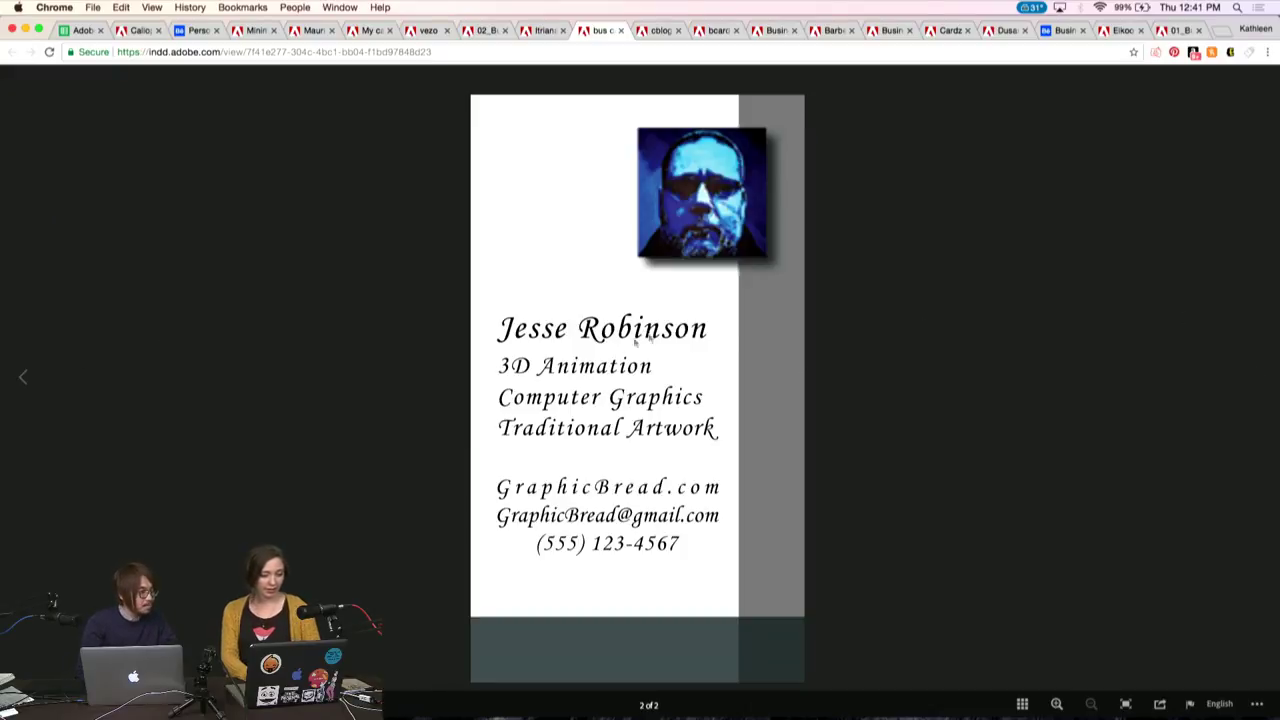
key(ctrl+Tab)
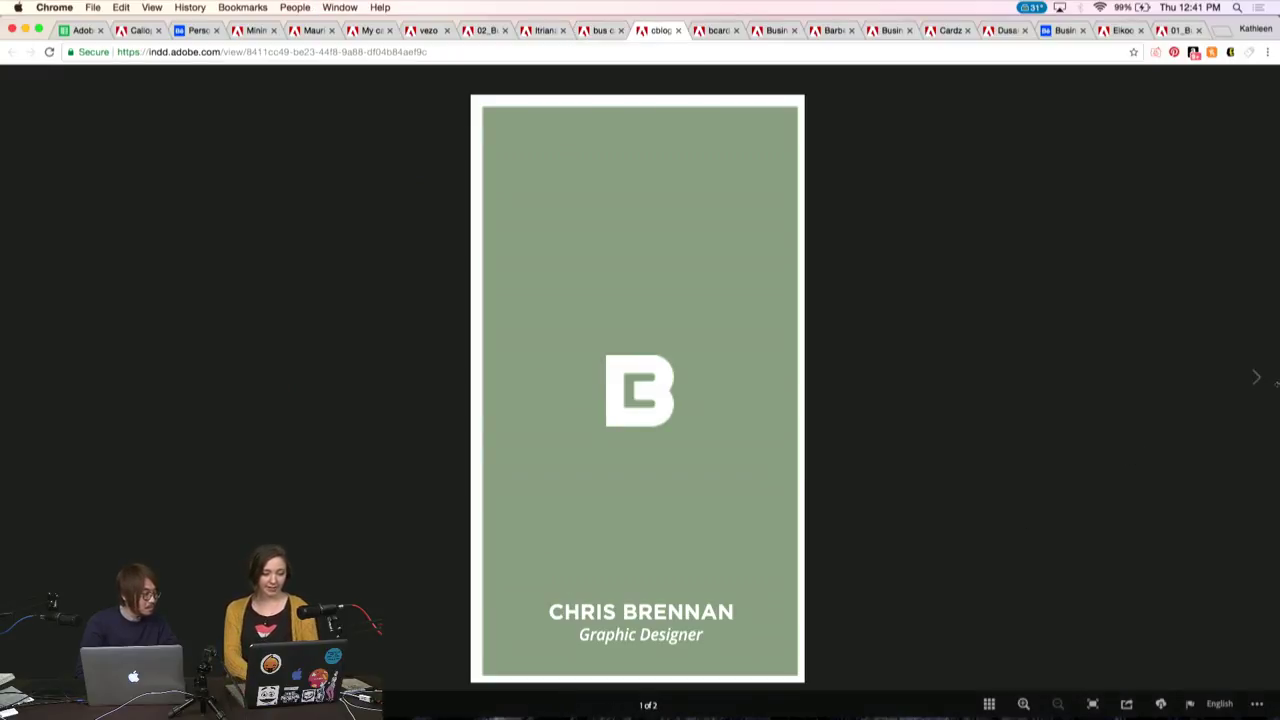
Compare the green monogram card's name front and contact back, then open the Surface Pattern Designer card
click(1250, 380)
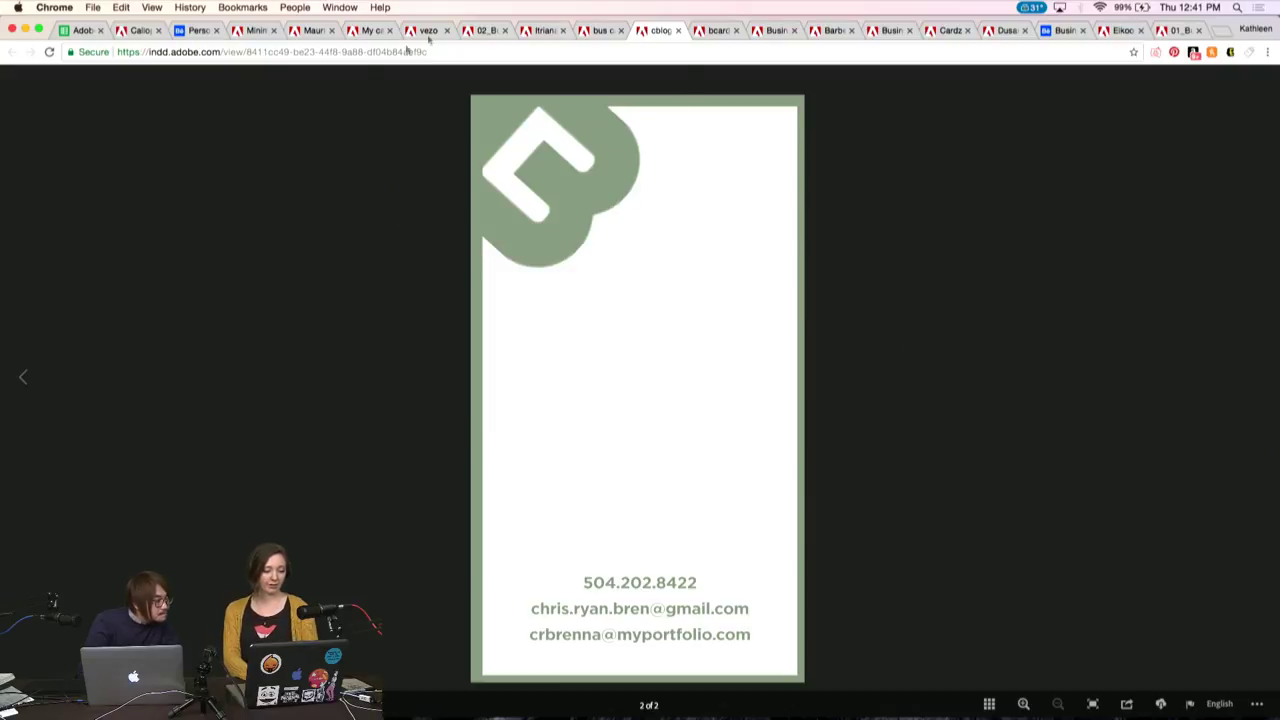
click(24, 378)
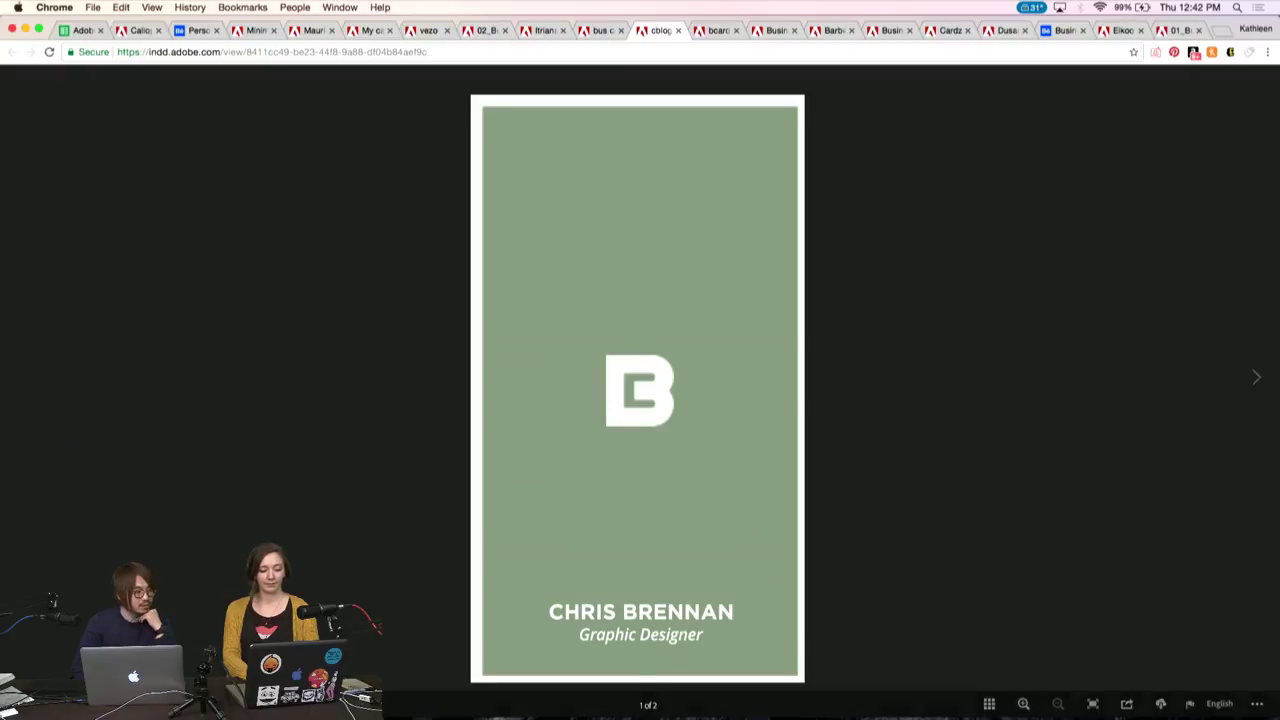
click(1260, 379)
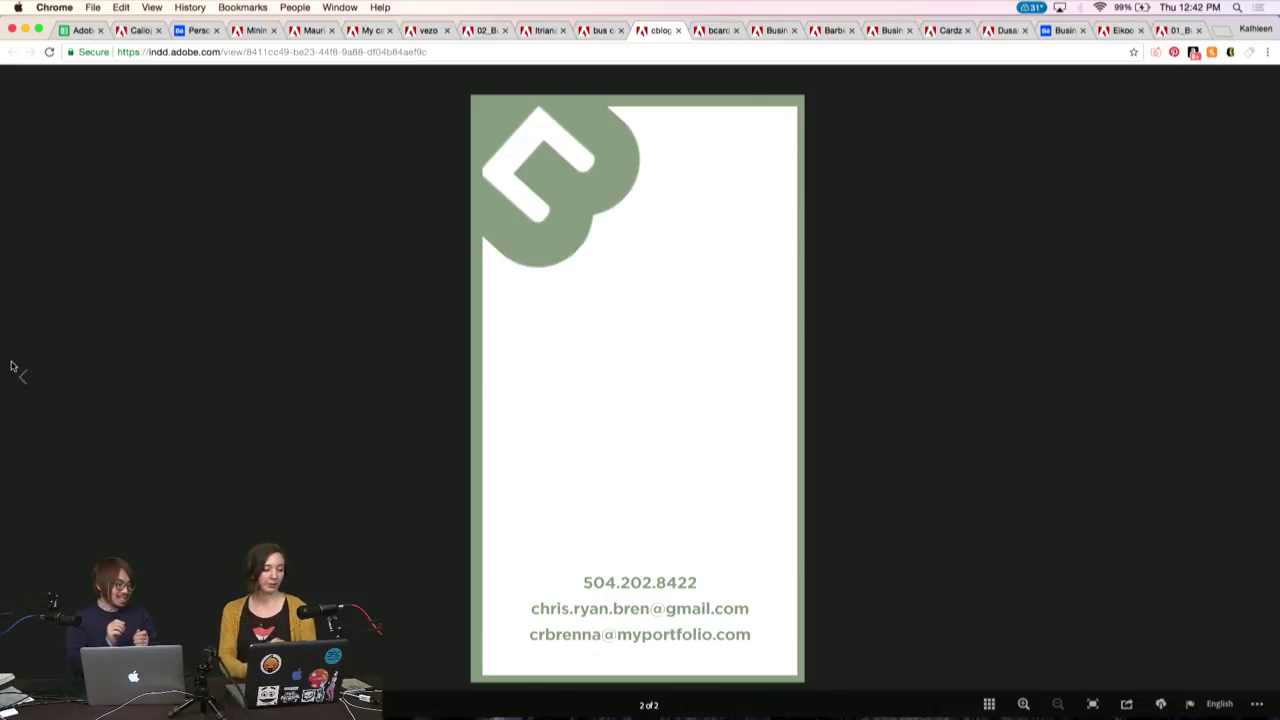
click(23, 375)
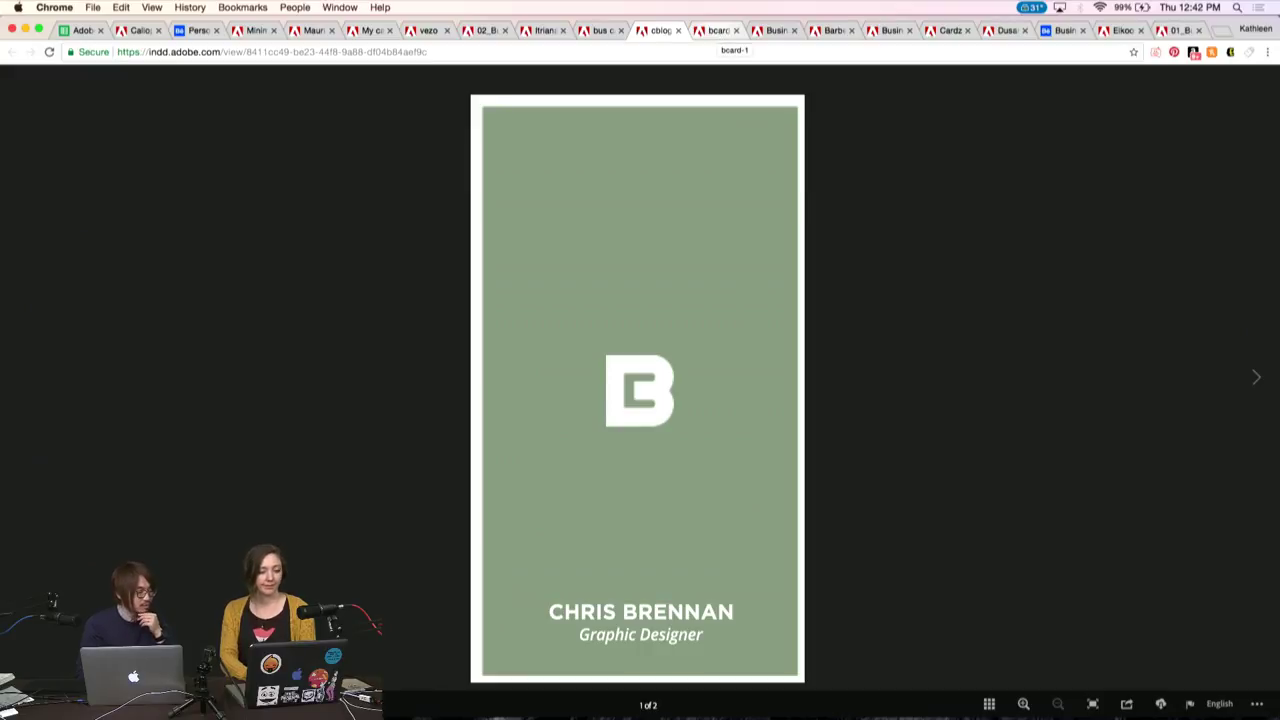
click(718, 30)
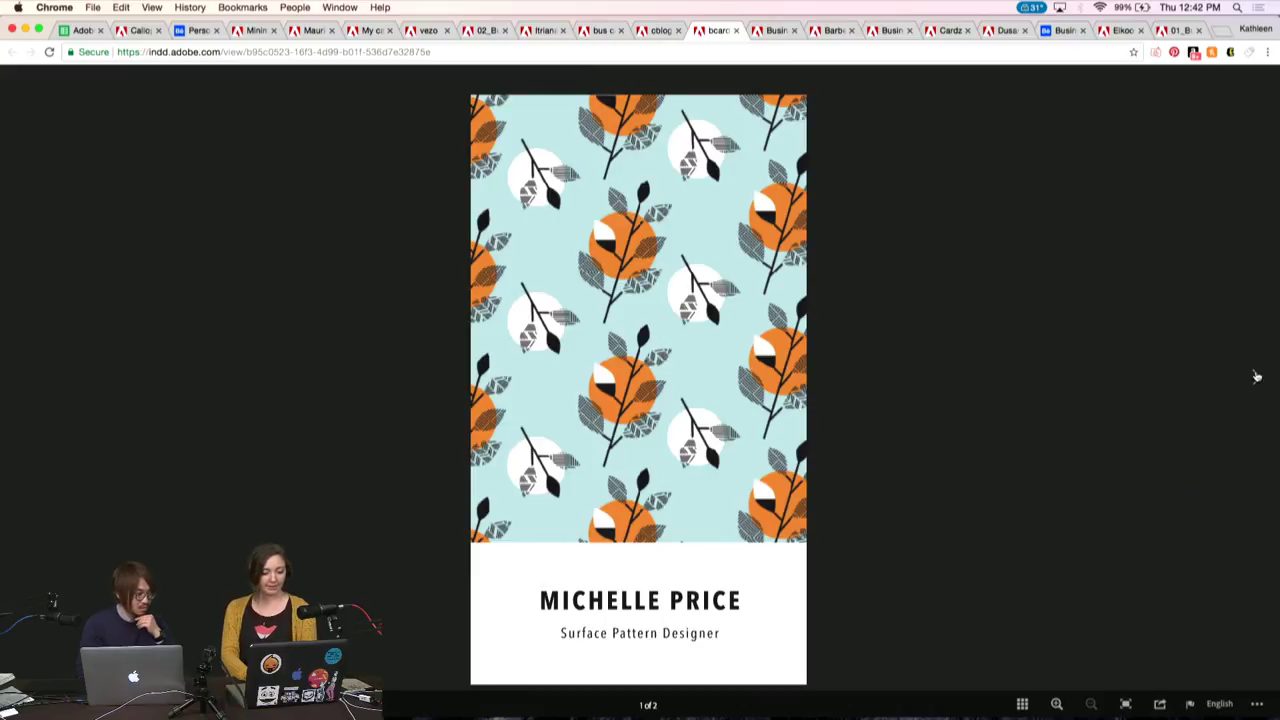
Toggle the floral card between patterned front and leaf-sprig contact back, ending on page 2
click(1257, 376)
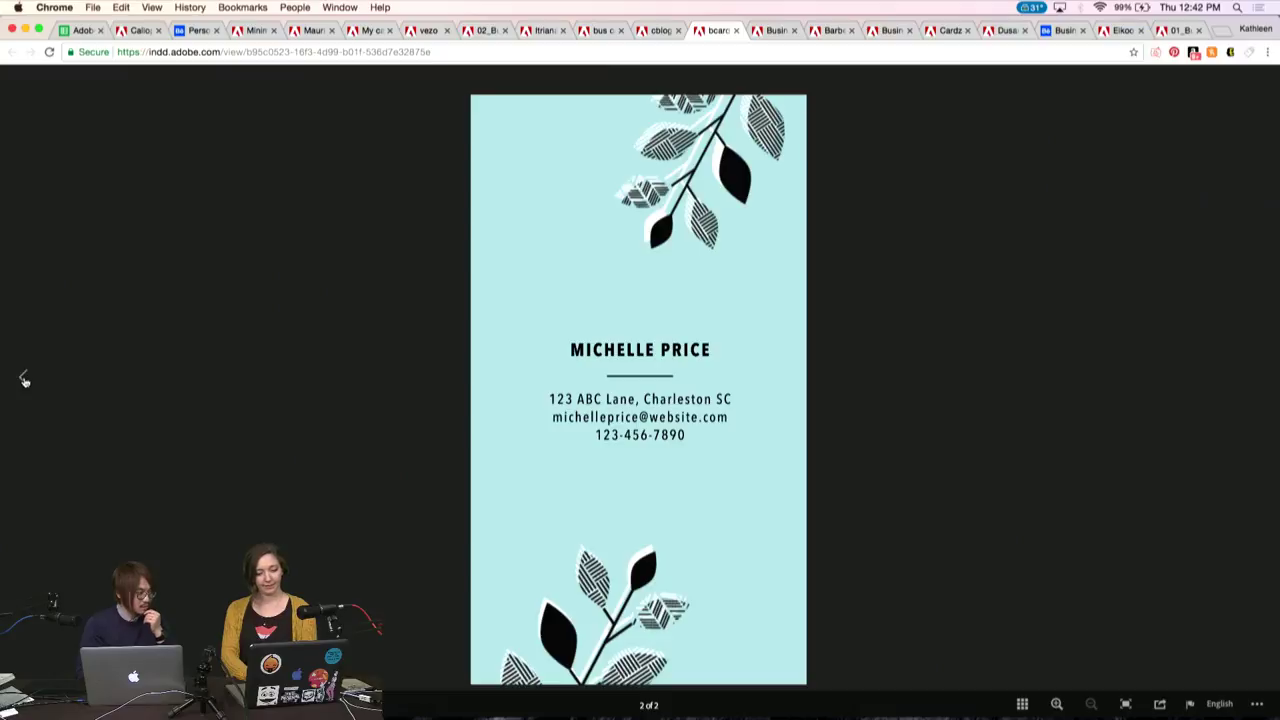
click(24, 378)
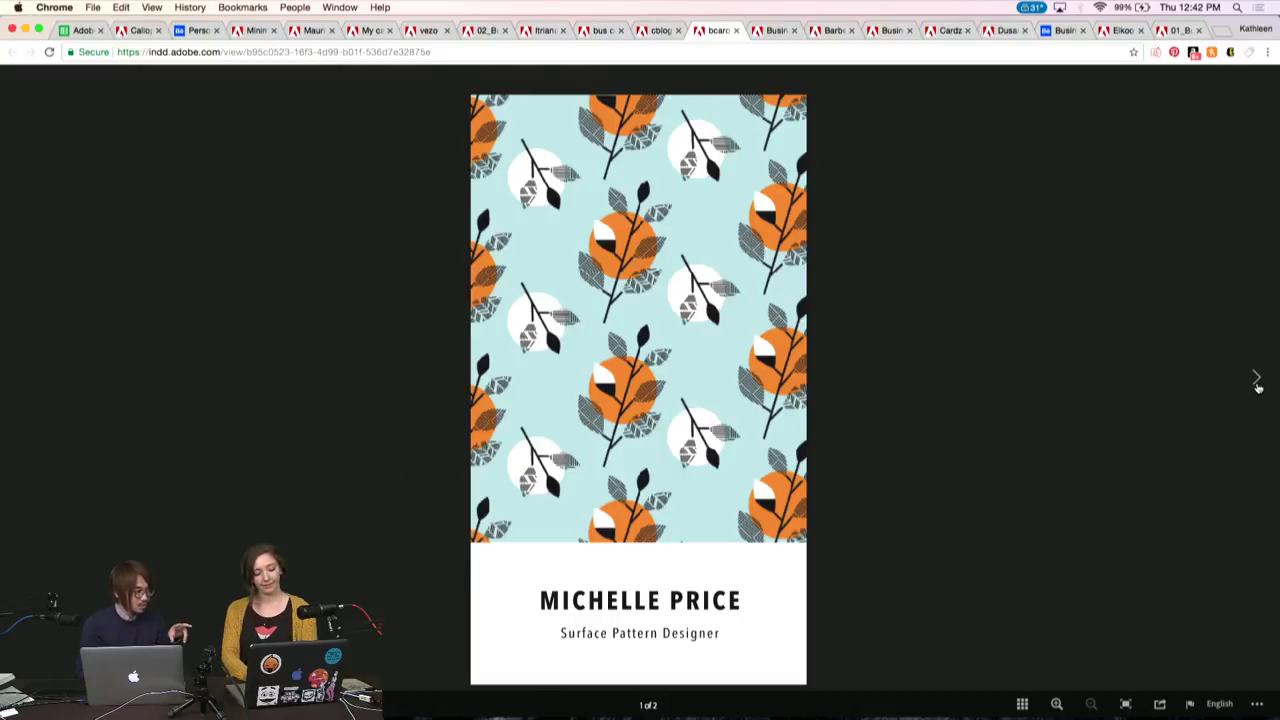
click(1257, 380)
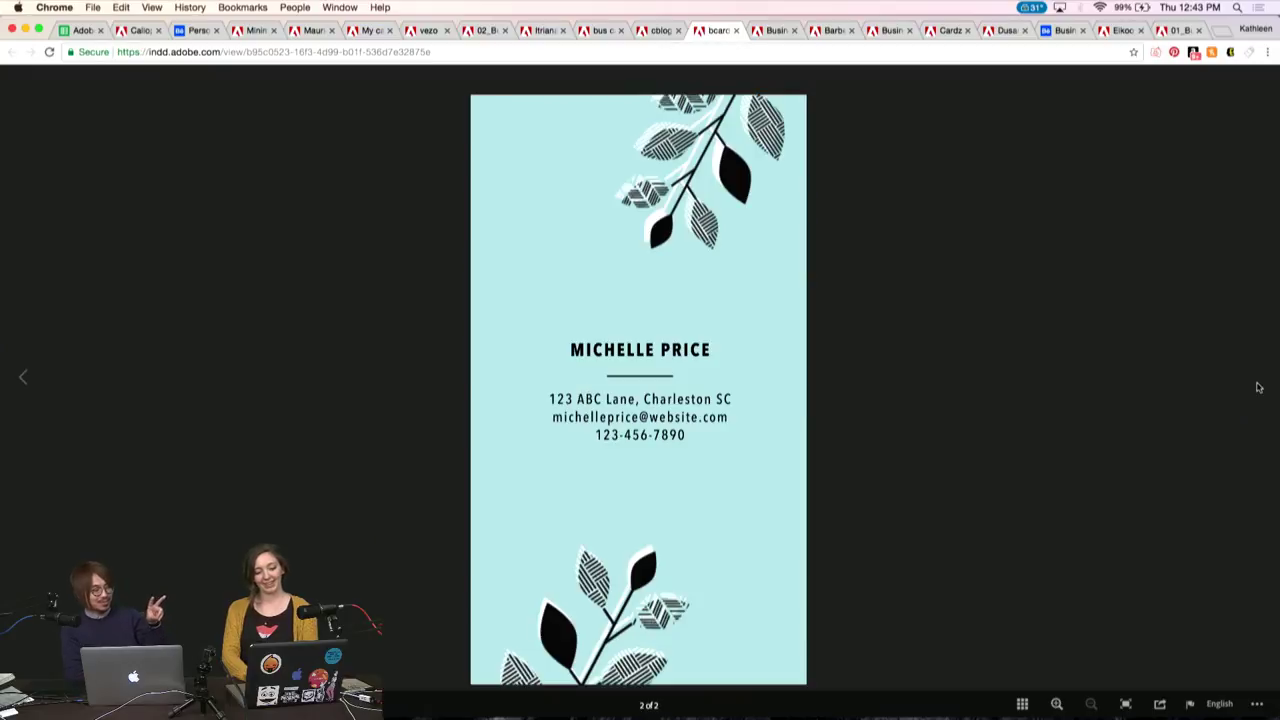
click(20, 380)
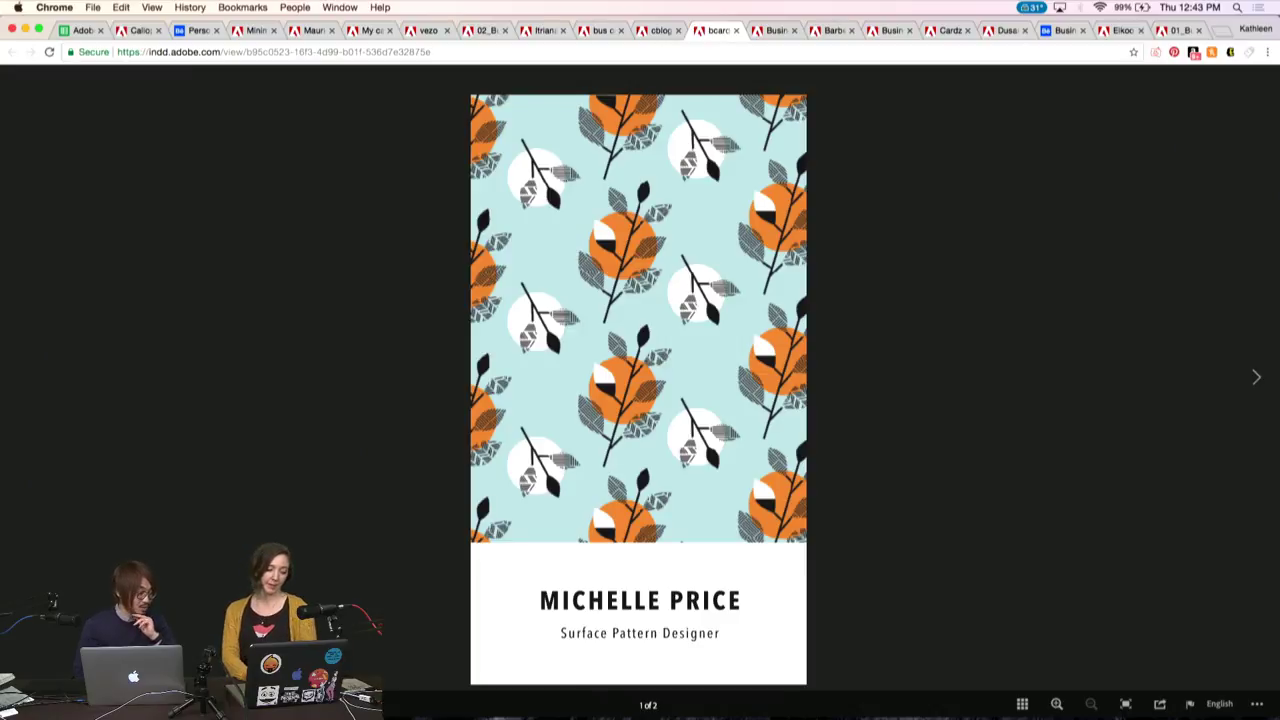
click(1257, 377)
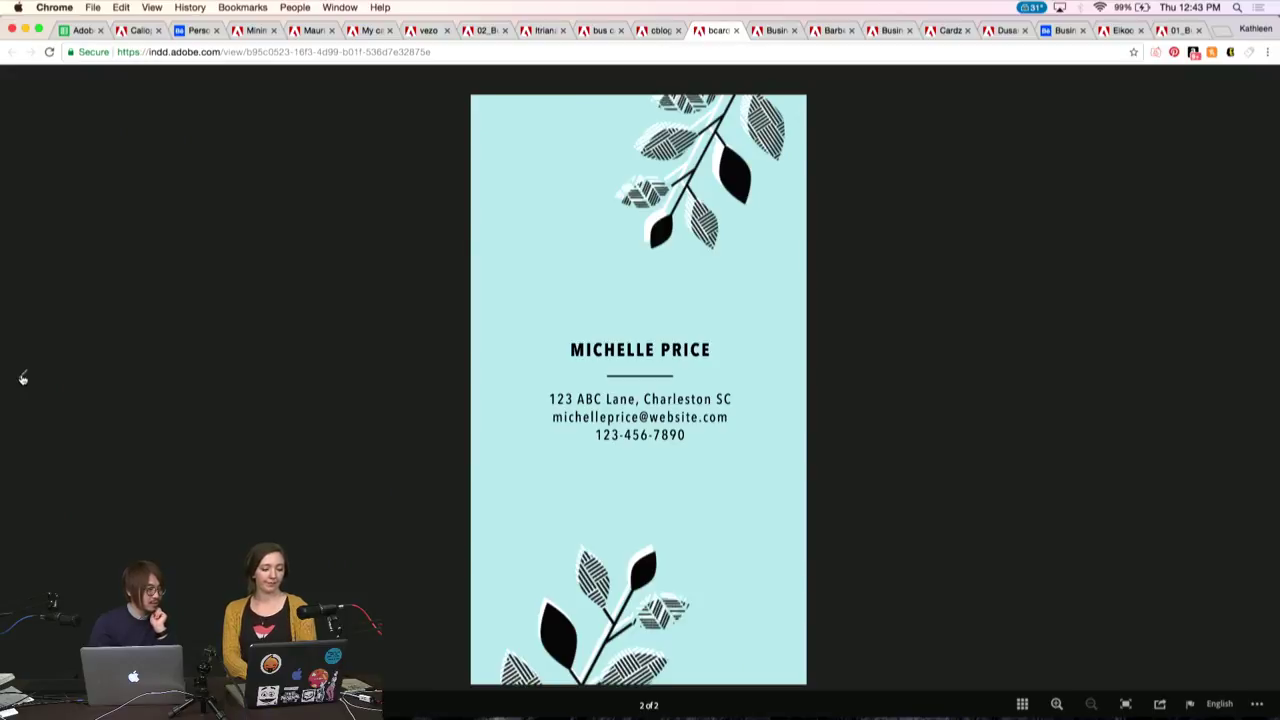
click(22, 378)
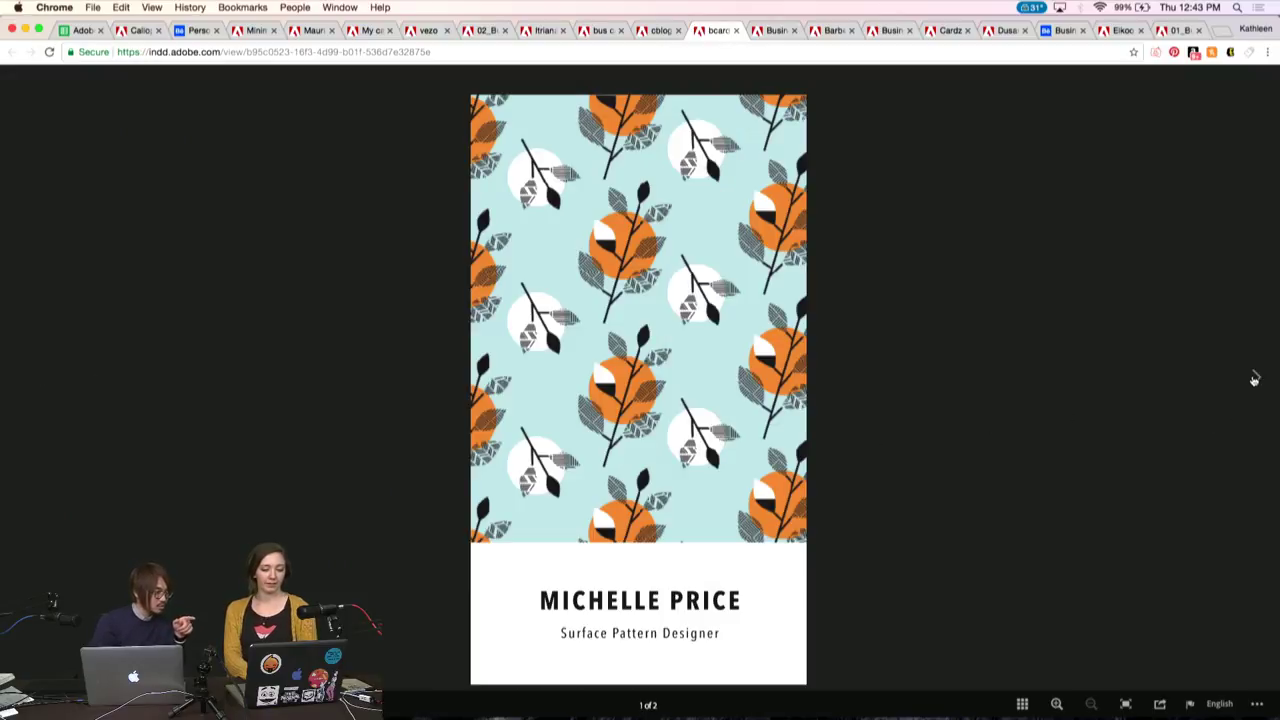
click(1256, 378)
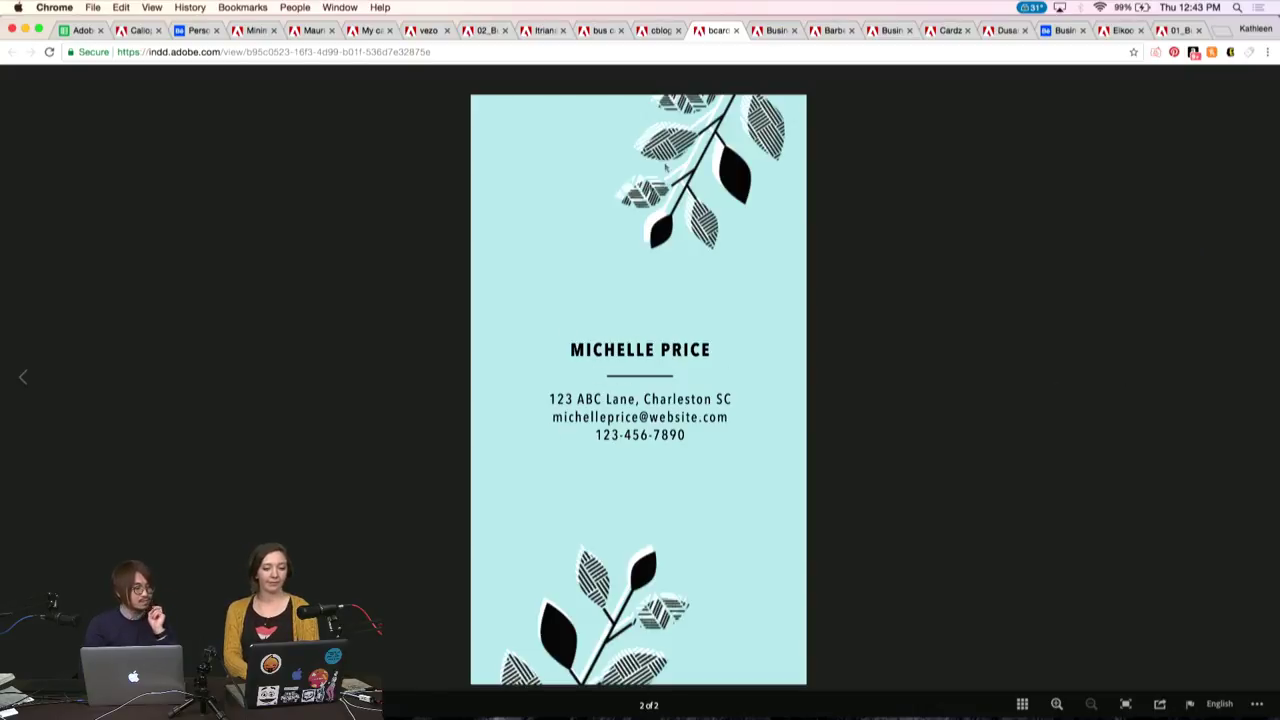
Look over the red-and-blue lettered card, then bring up the Barber Business Card tab
click(774, 30)
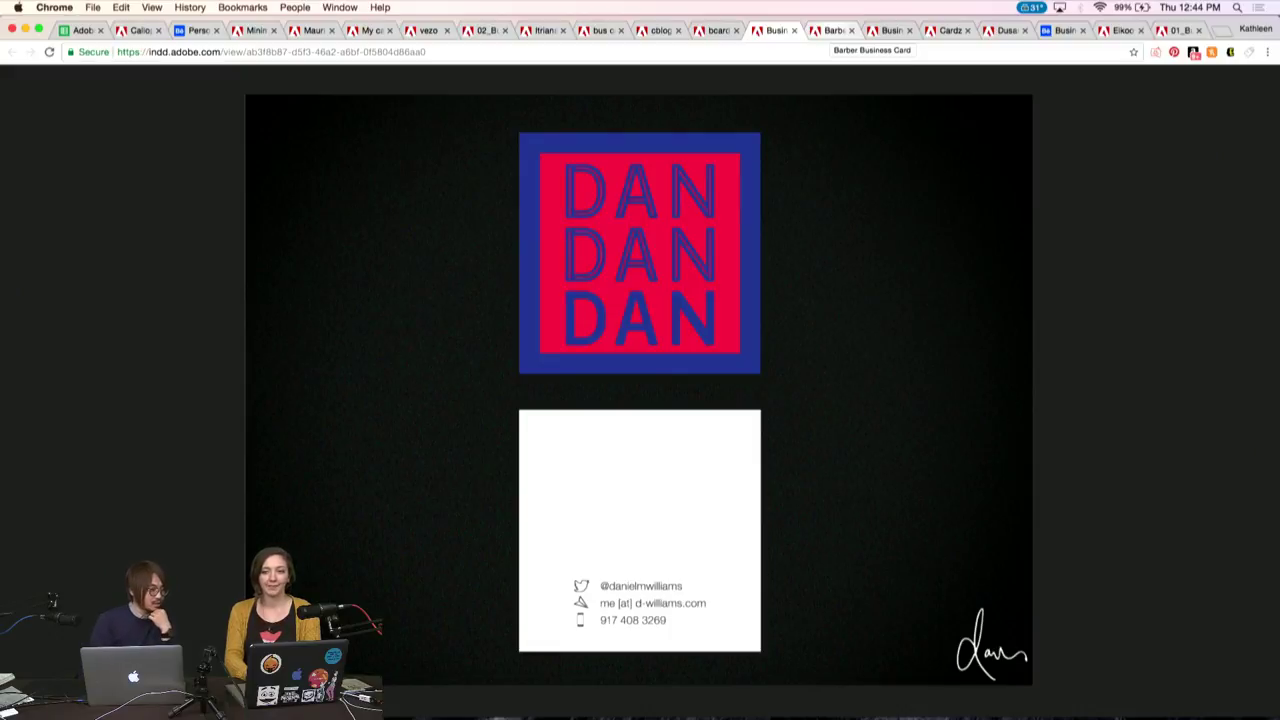
click(828, 37)
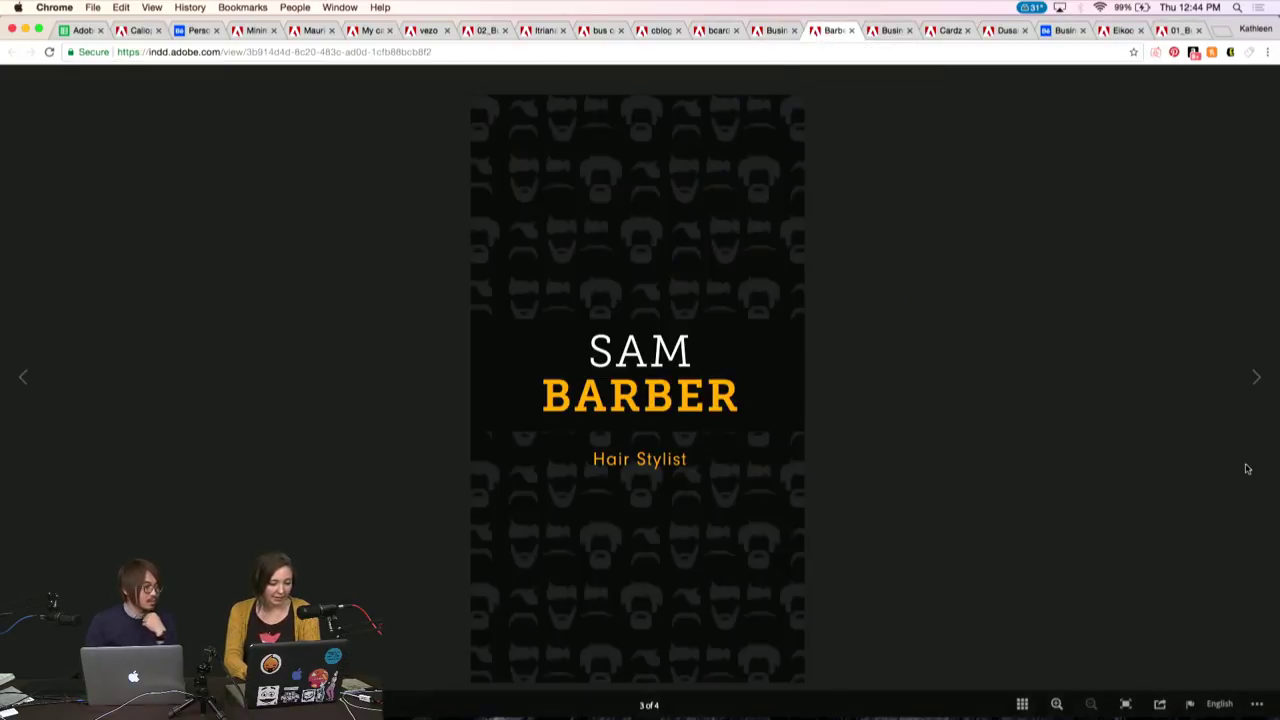
Flip through the barber card's cream and dark pages, then move on to the S|W Photography card
click(1257, 380)
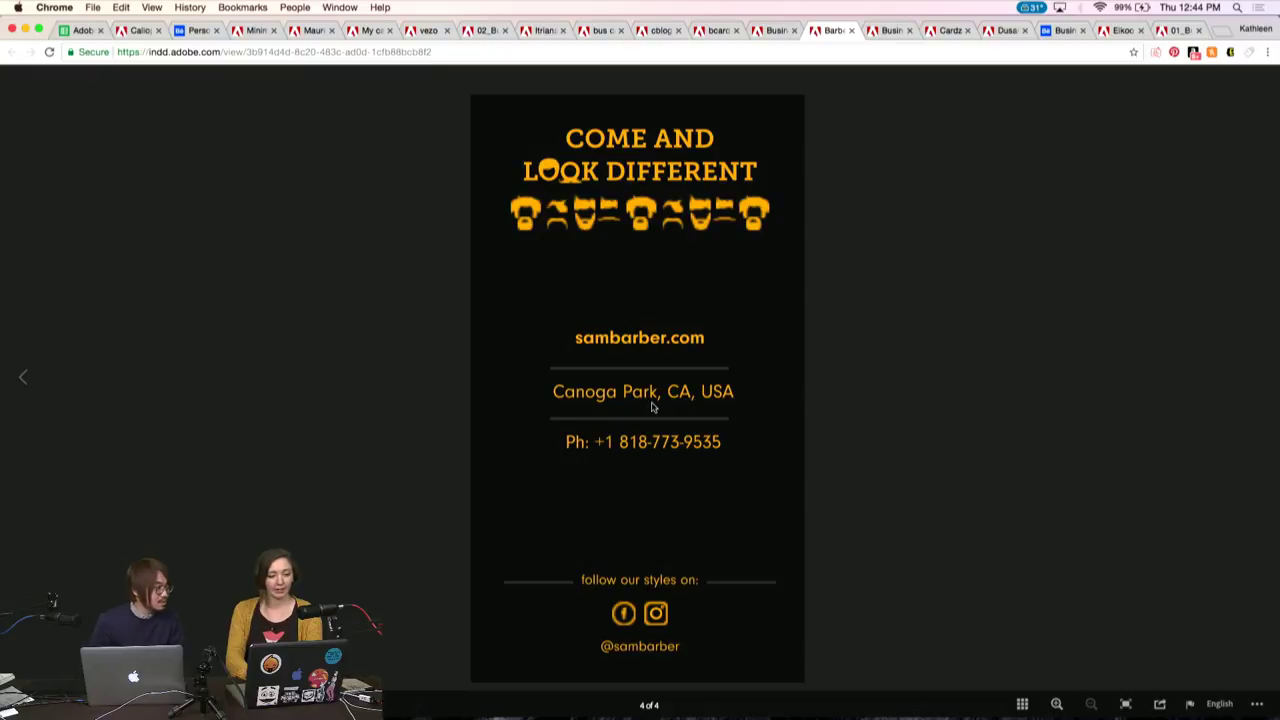
click(18, 385)
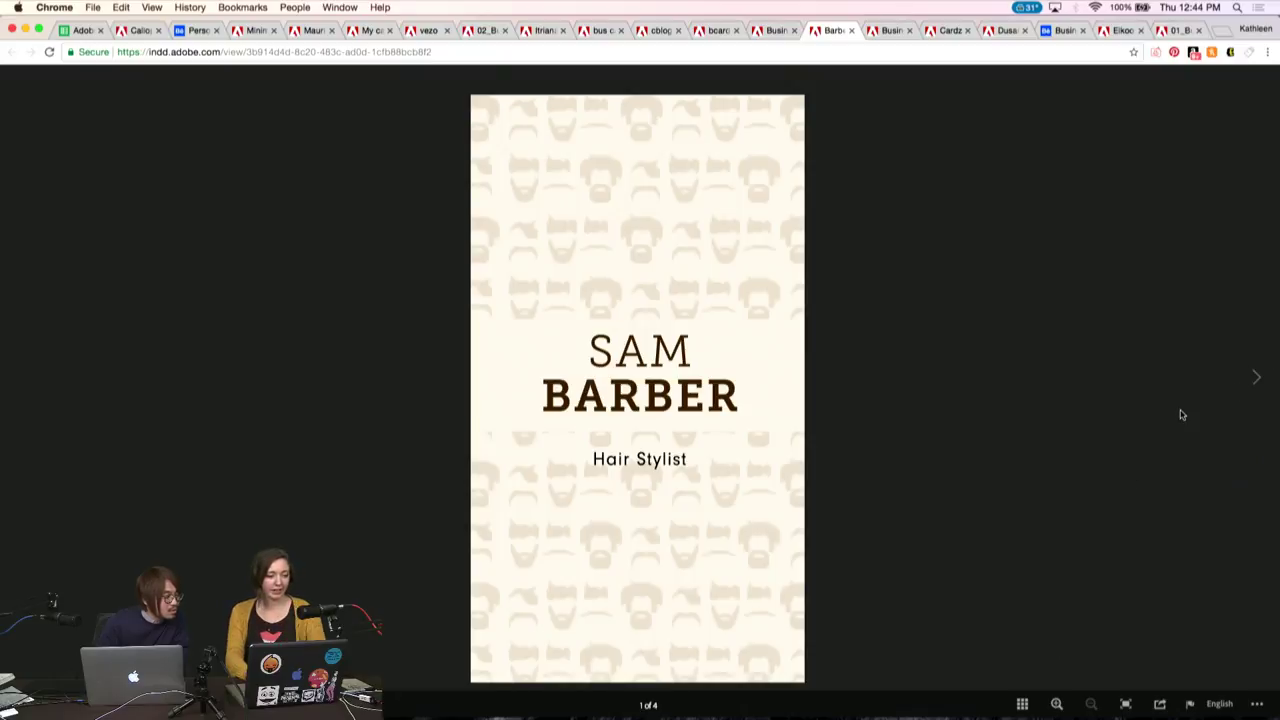
click(1254, 378)
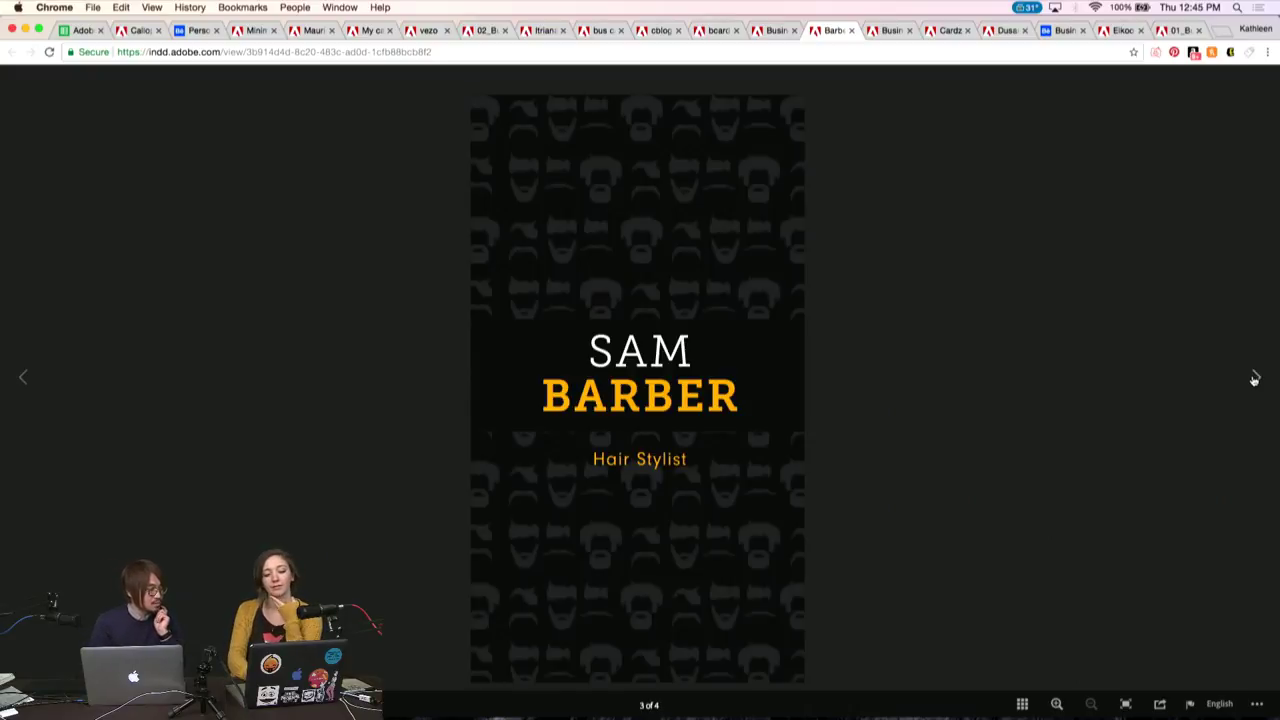
click(1254, 378)
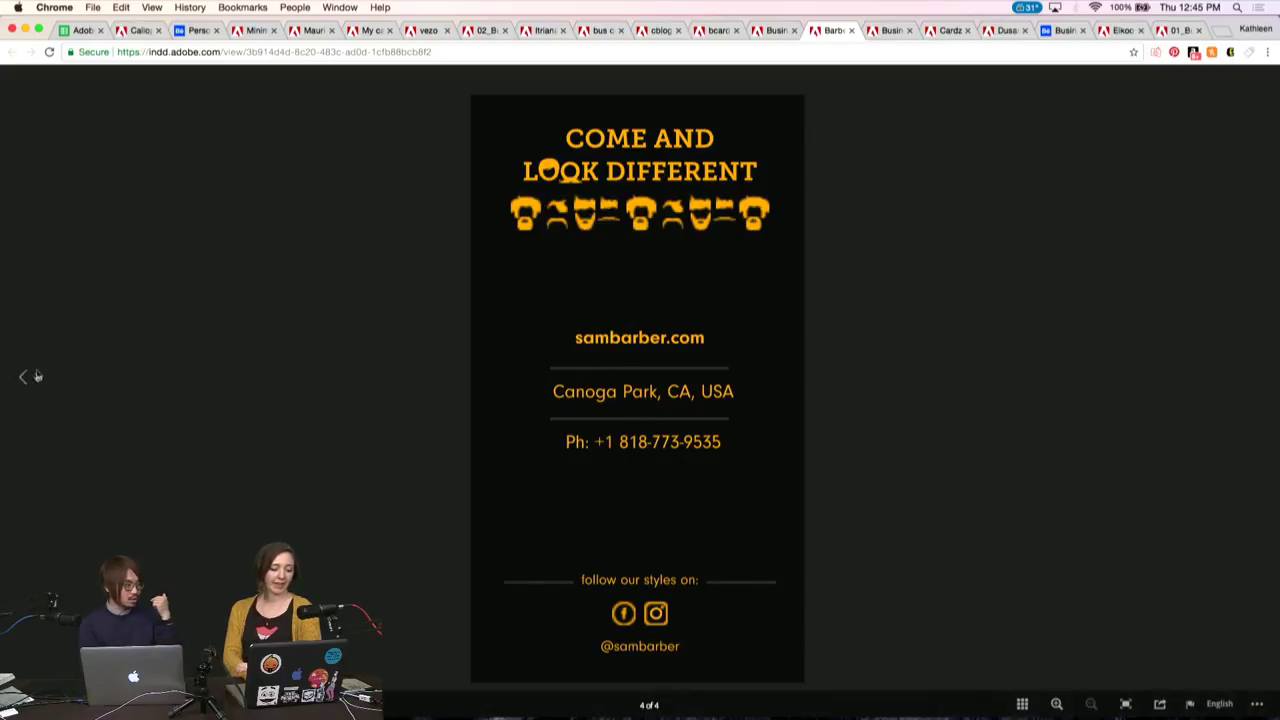
click(24, 380)
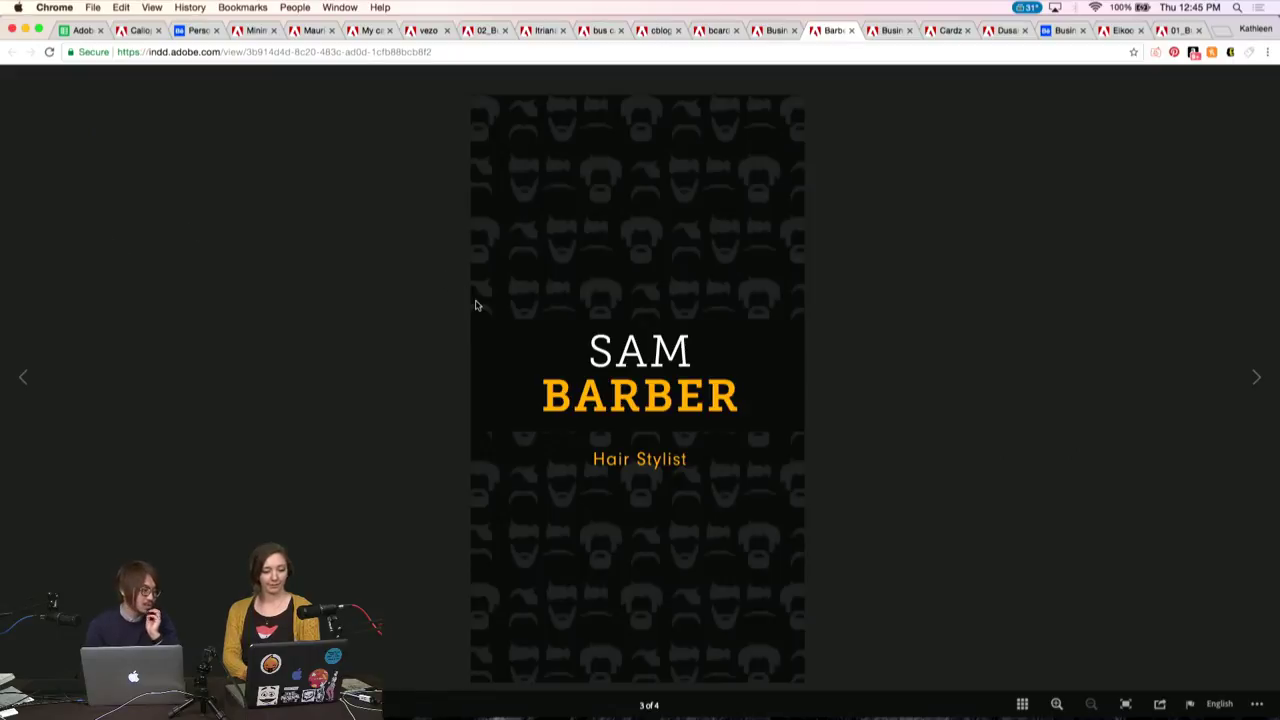
click(1257, 377)
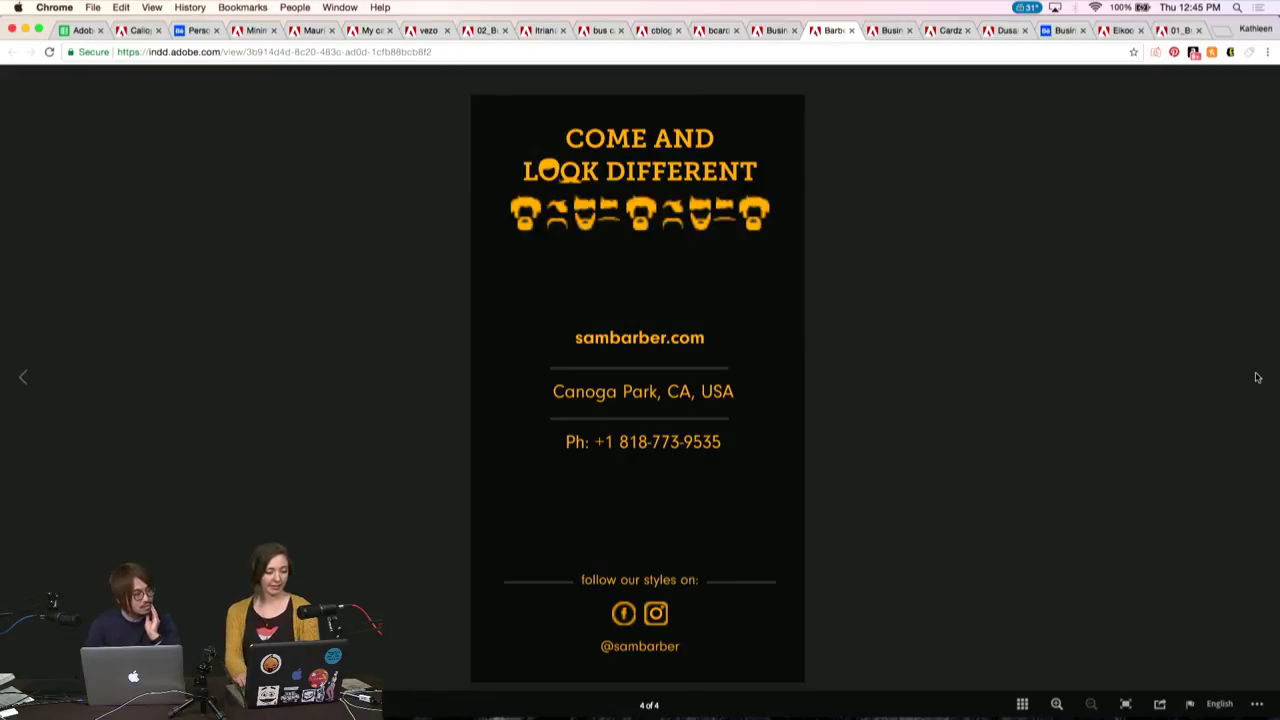
key(ctrl+Tab)
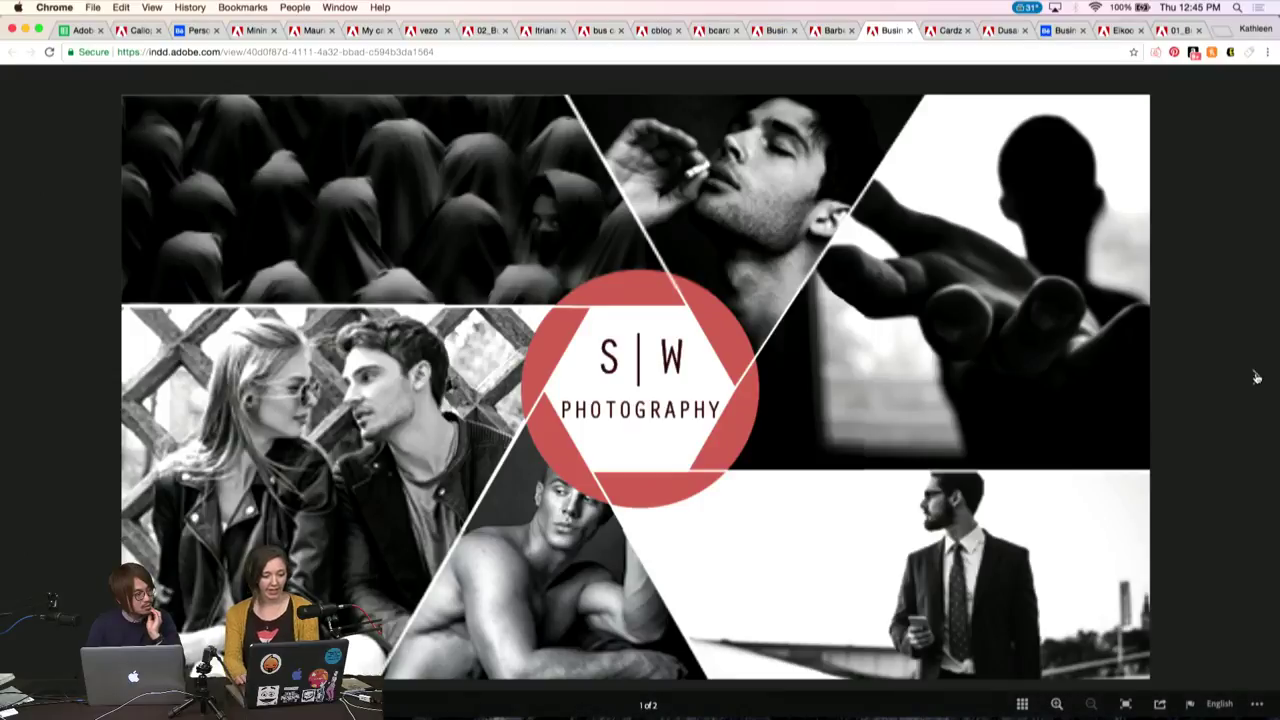
mouse_move(1243, 359)
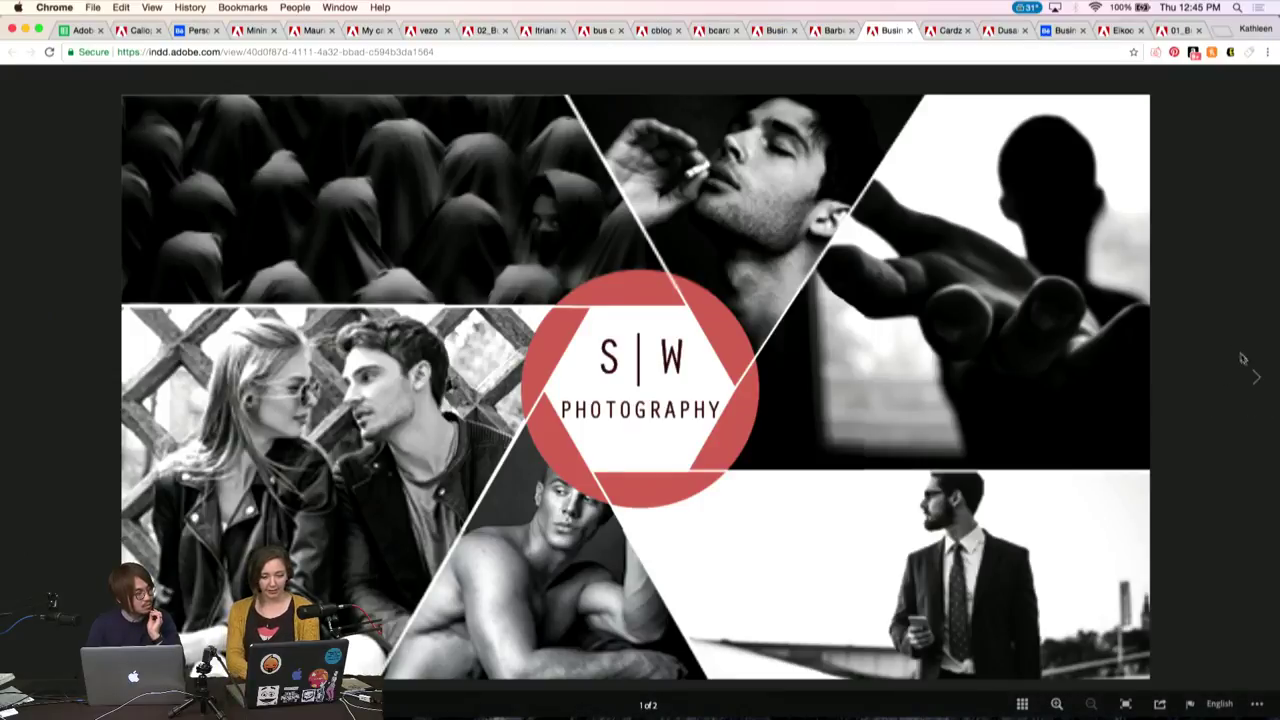
Alternate the S|W Photography card between its collage front and red contact side, ending on the front
click(1256, 380)
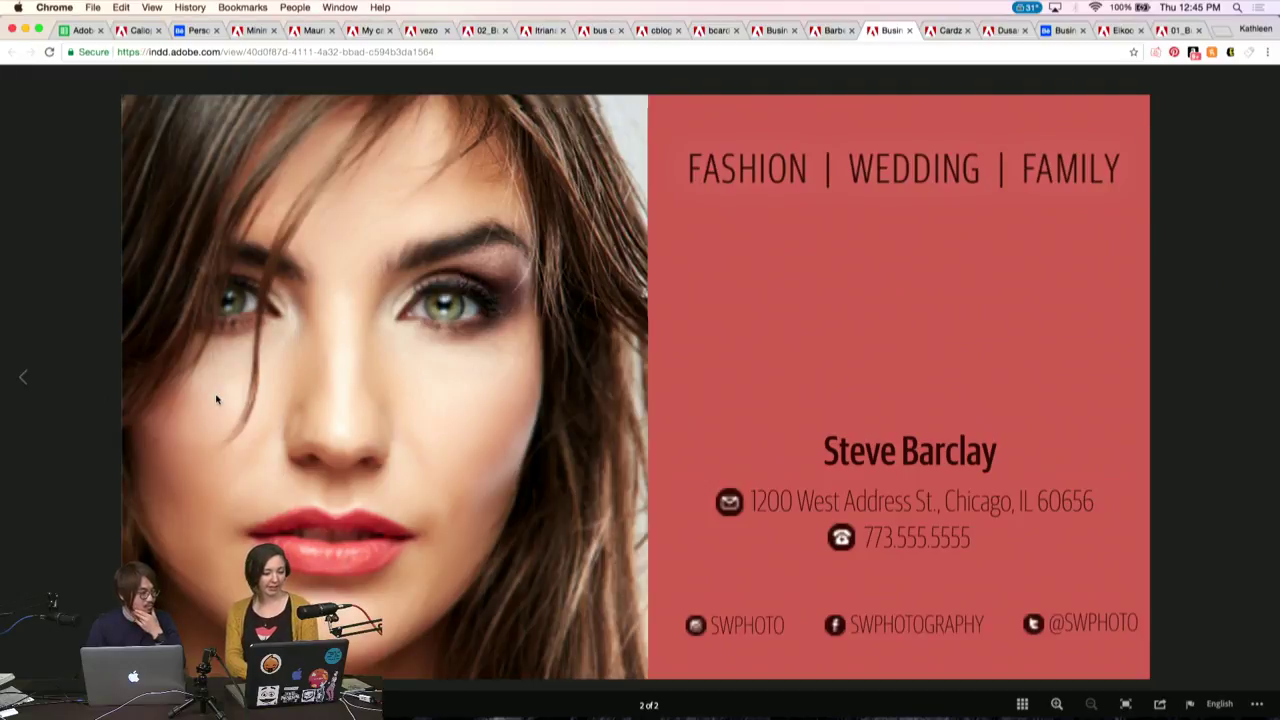
click(26, 381)
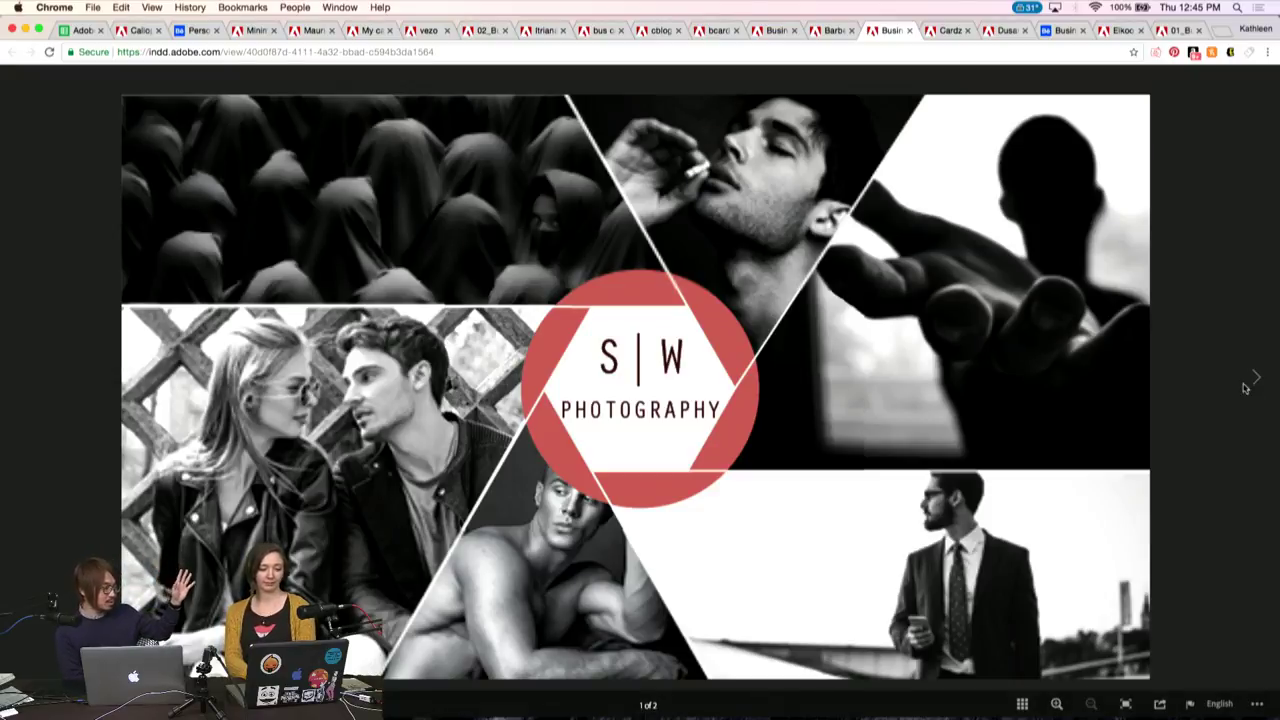
click(1255, 377)
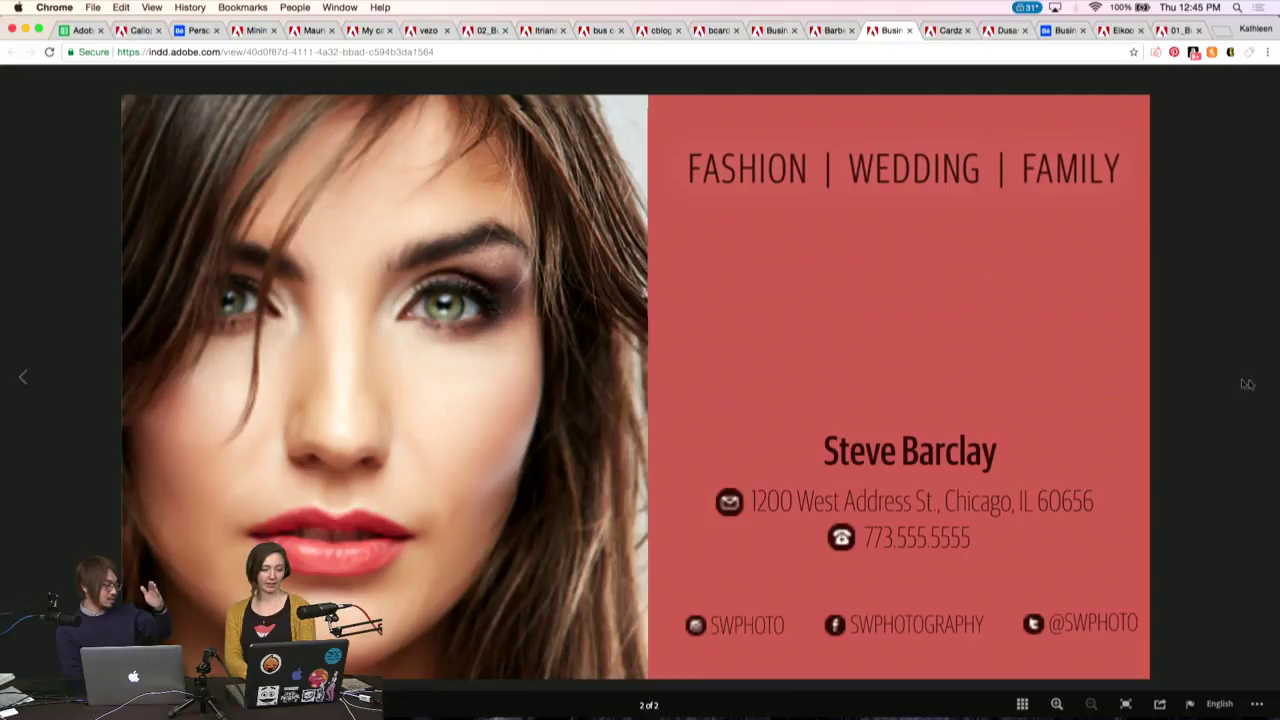
click(23, 378)
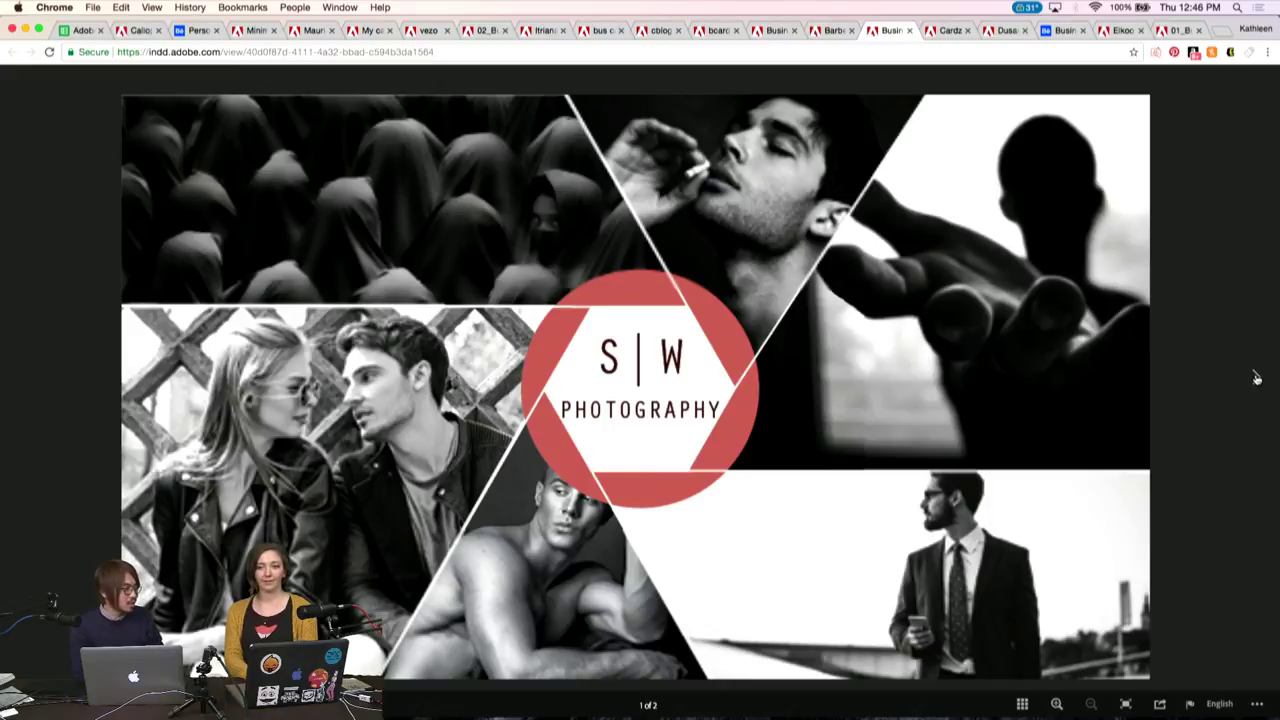
click(1256, 377)
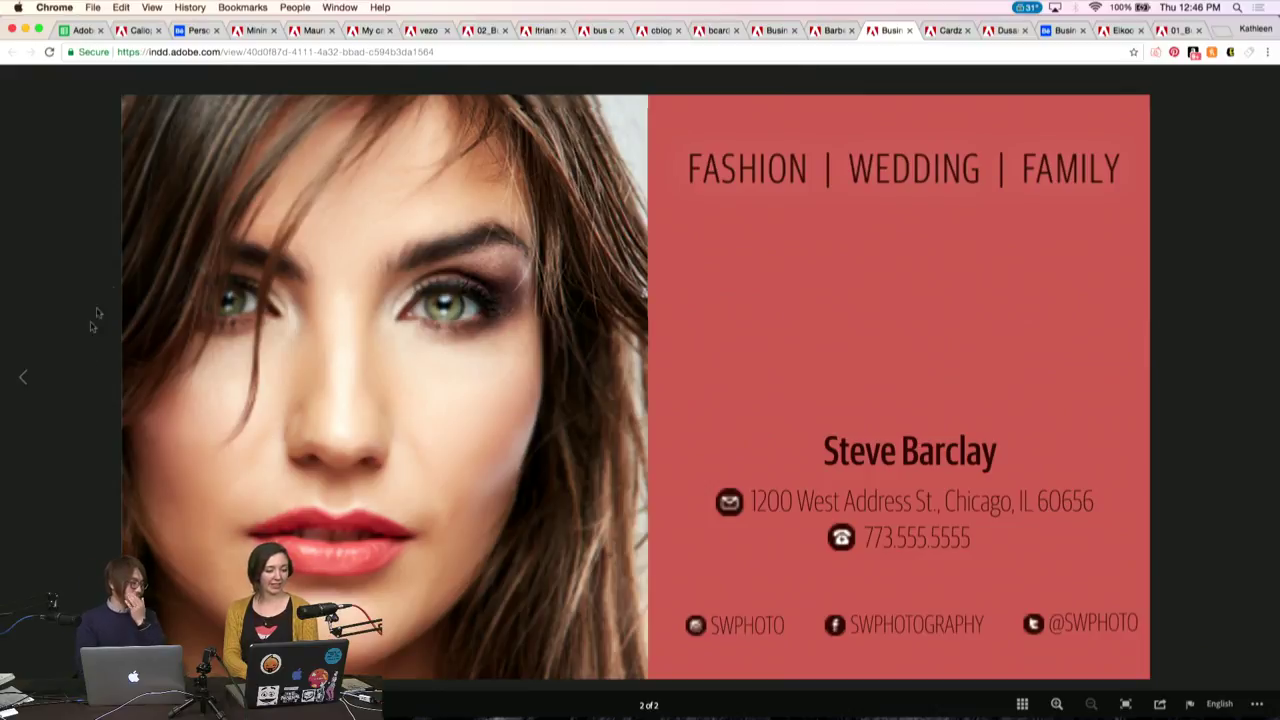
click(22, 376)
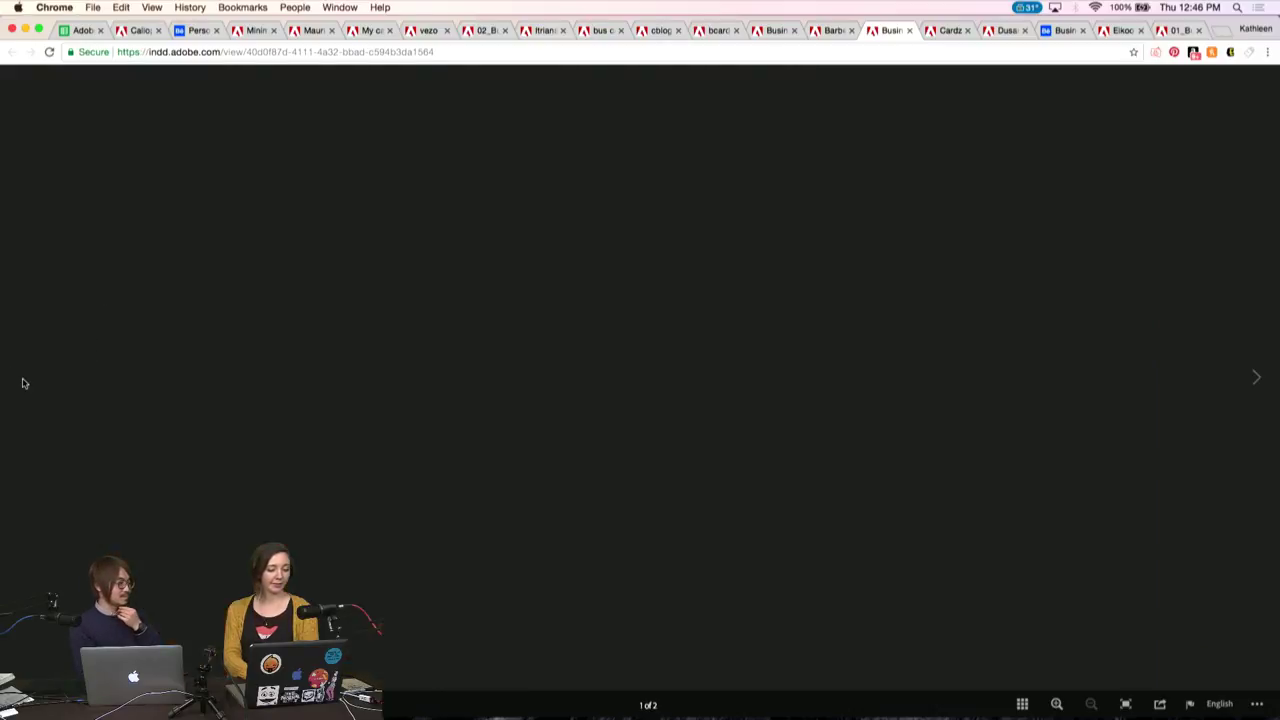
click(1258, 380)
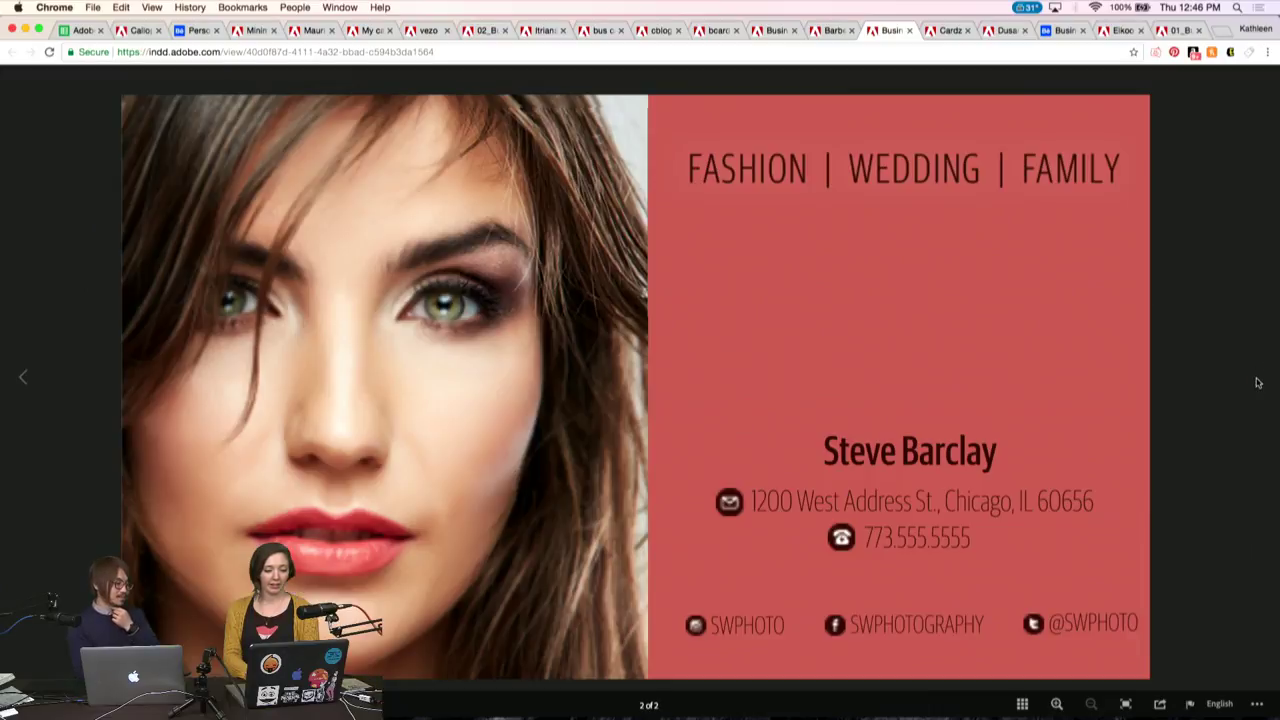
click(24, 378)
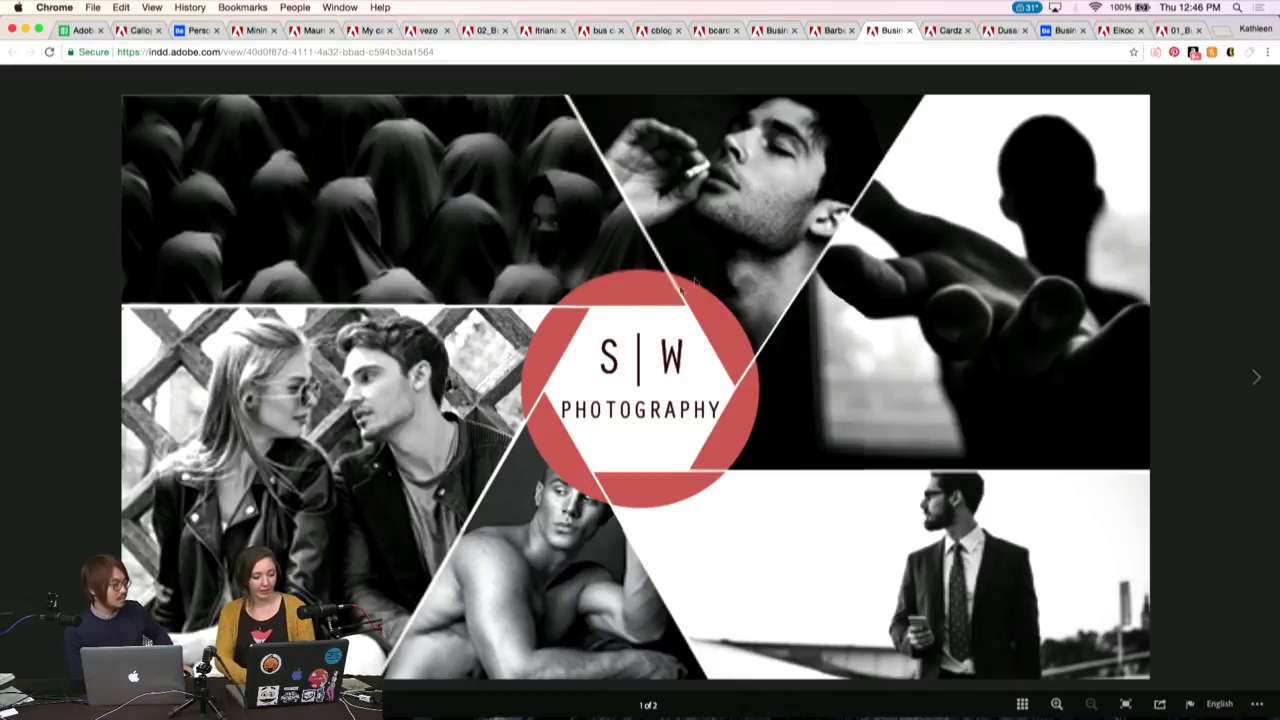
key(super+grave)
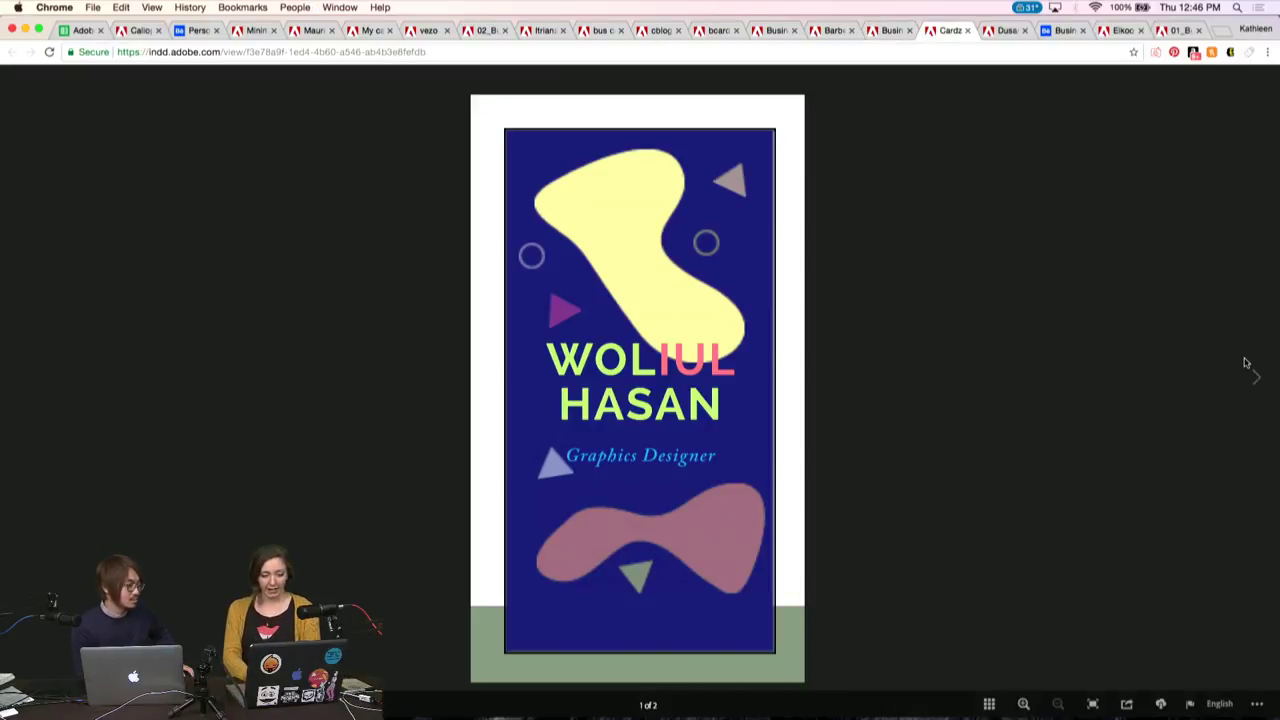
Toggle the navy Graphics Designer card between its name front and contact back three times, ending on the front
click(1255, 380)
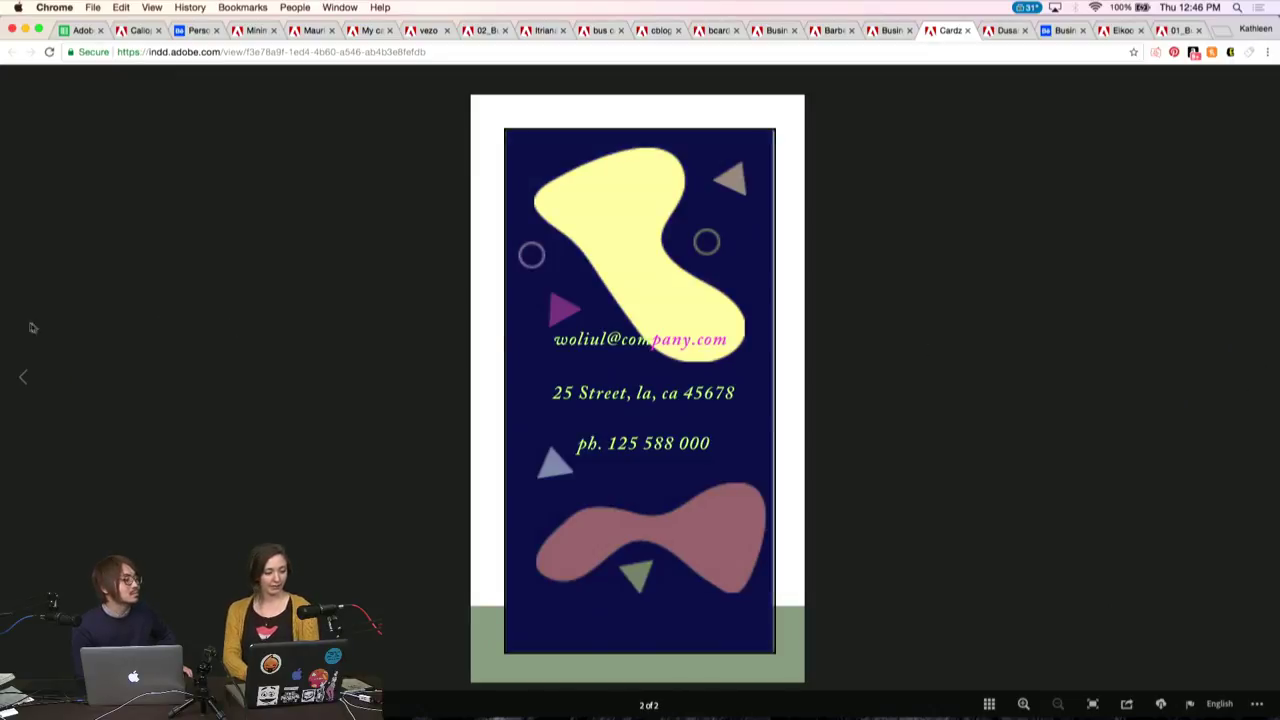
click(26, 379)
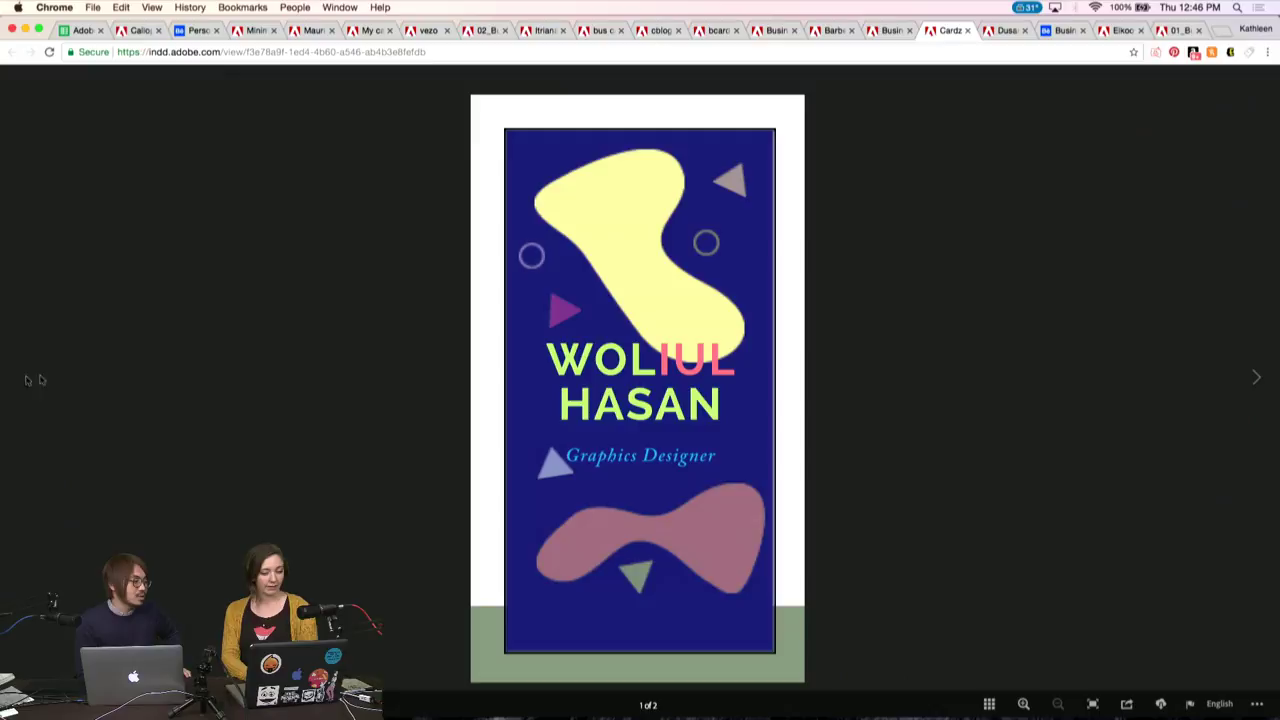
click(1255, 380)
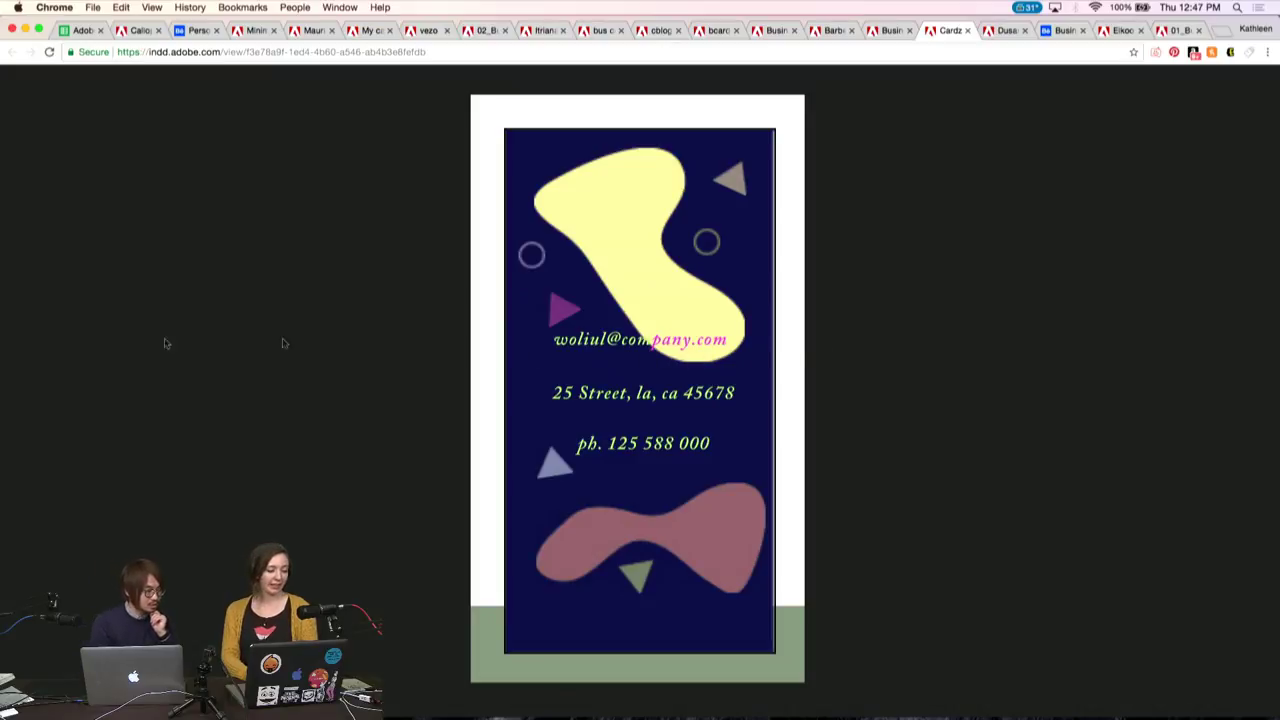
mouse_move(24, 378)
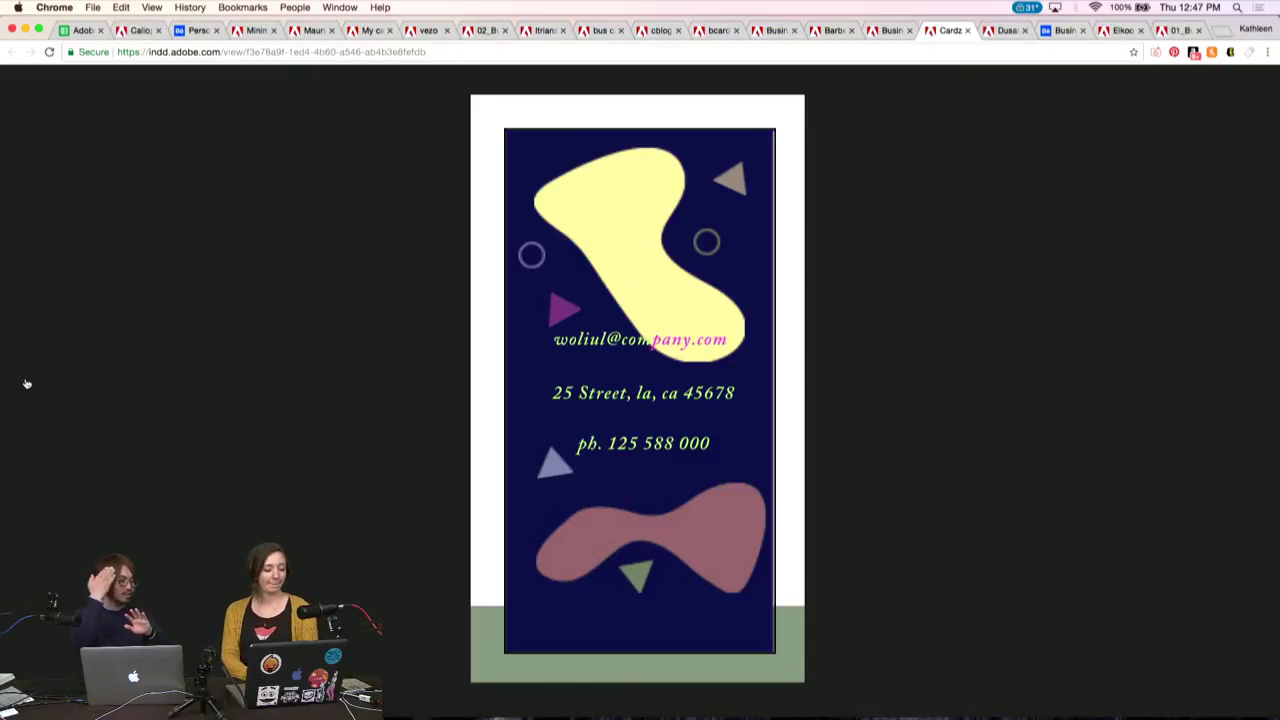
click(23, 377)
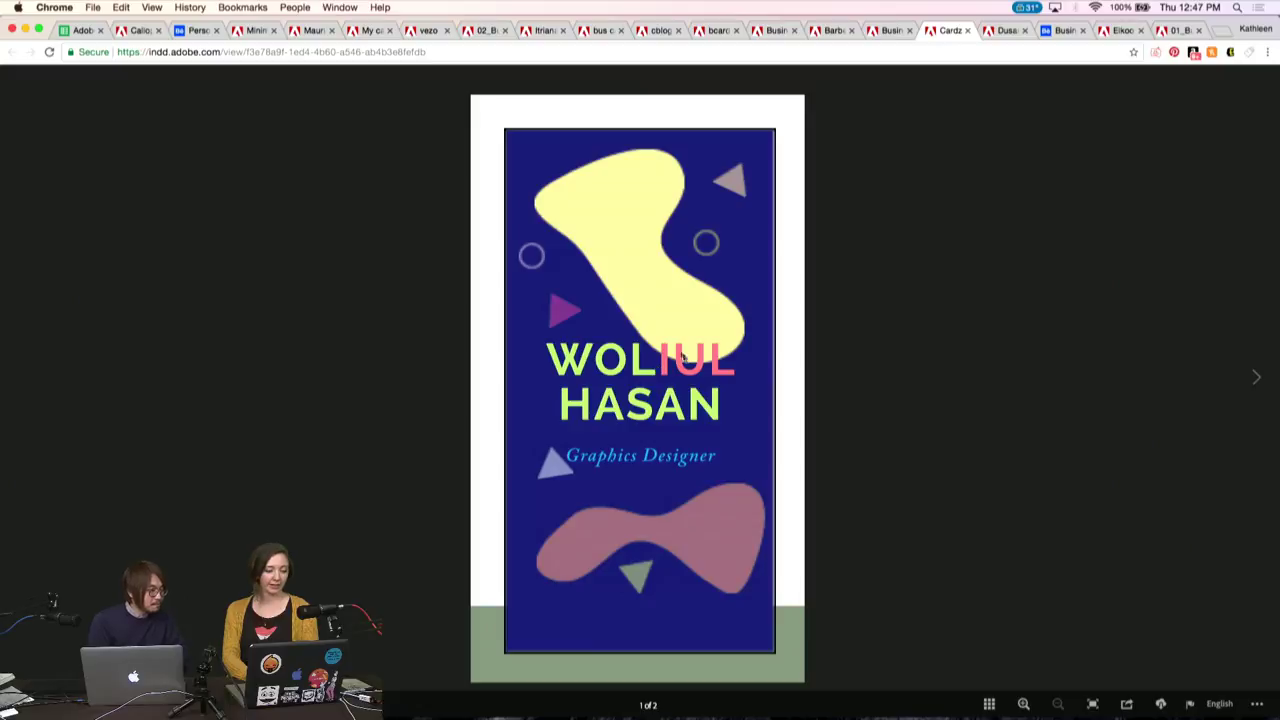
click(1266, 383)
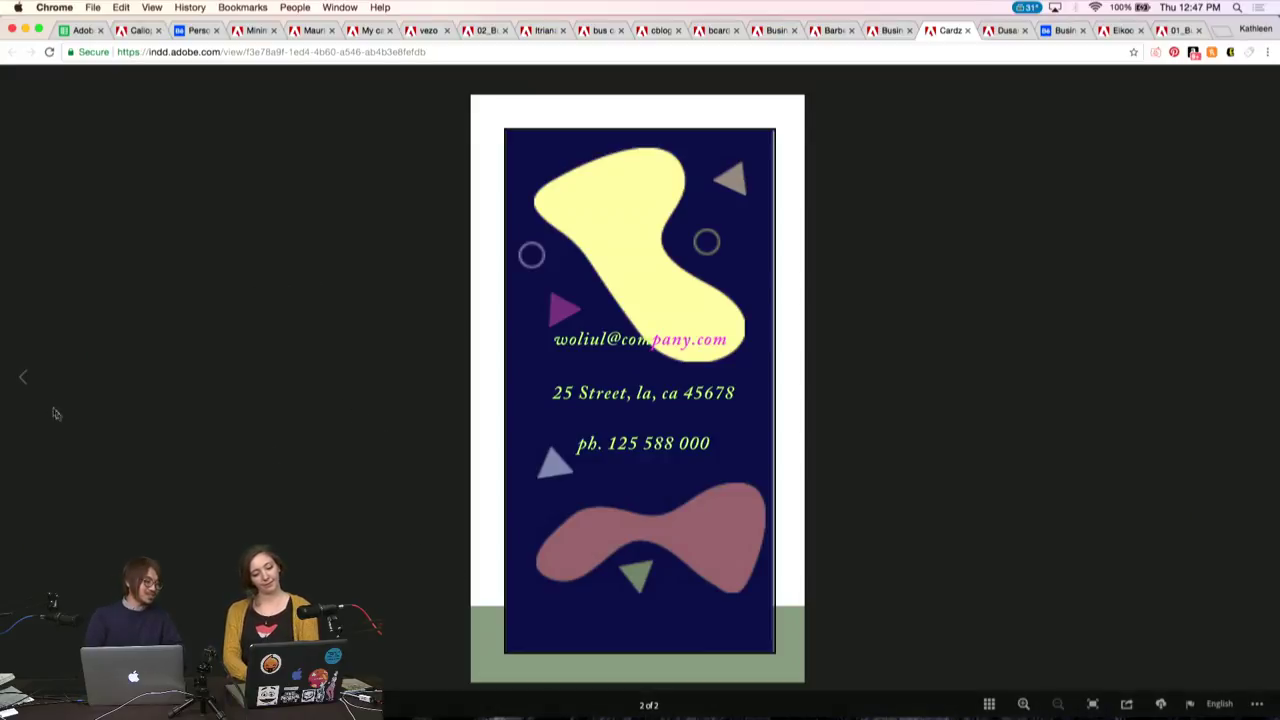
click(26, 380)
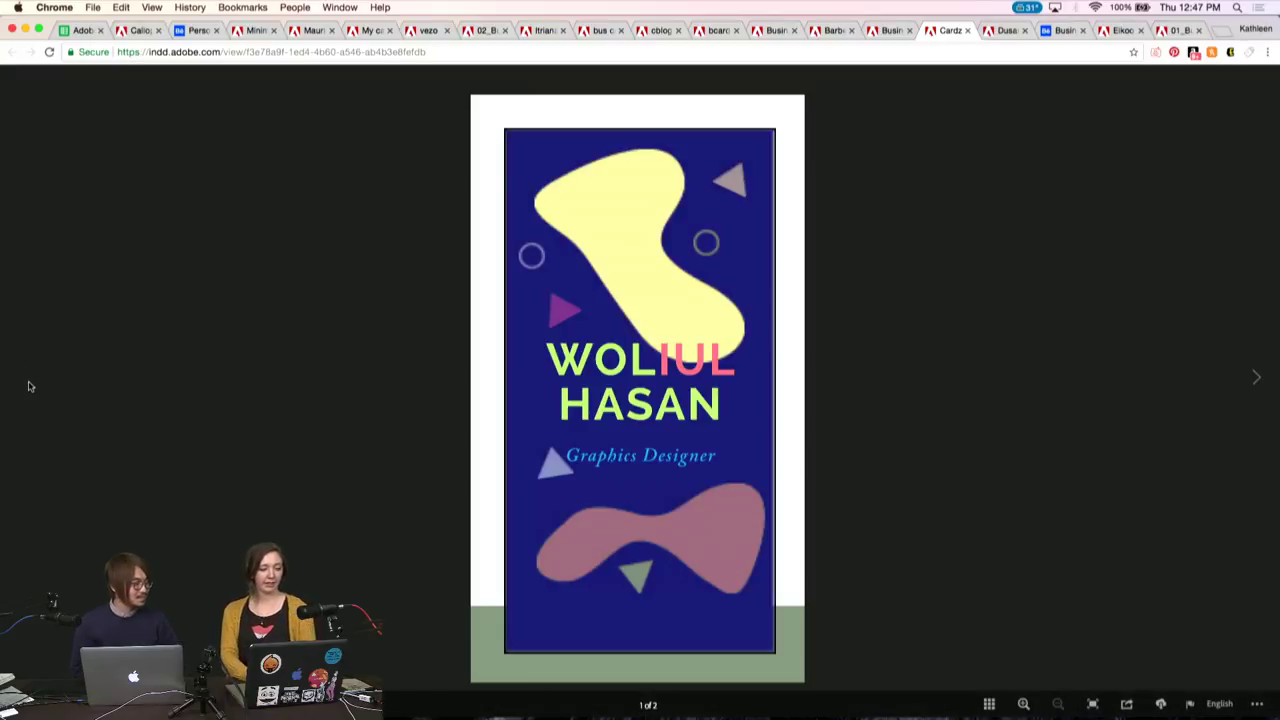
Cycle back through the submission tabs from the black Hi! card to the pale blue leaf card
key(ctrl+Tab)
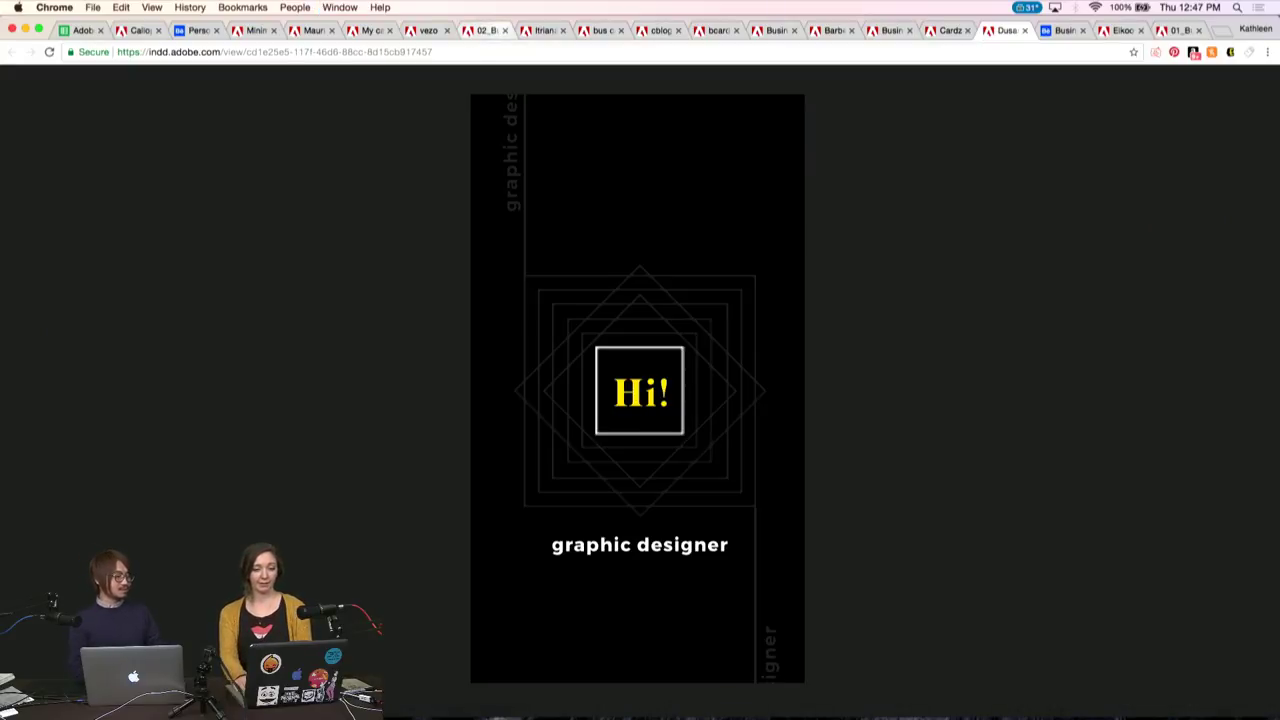
key(ctrl+shift+Tab)
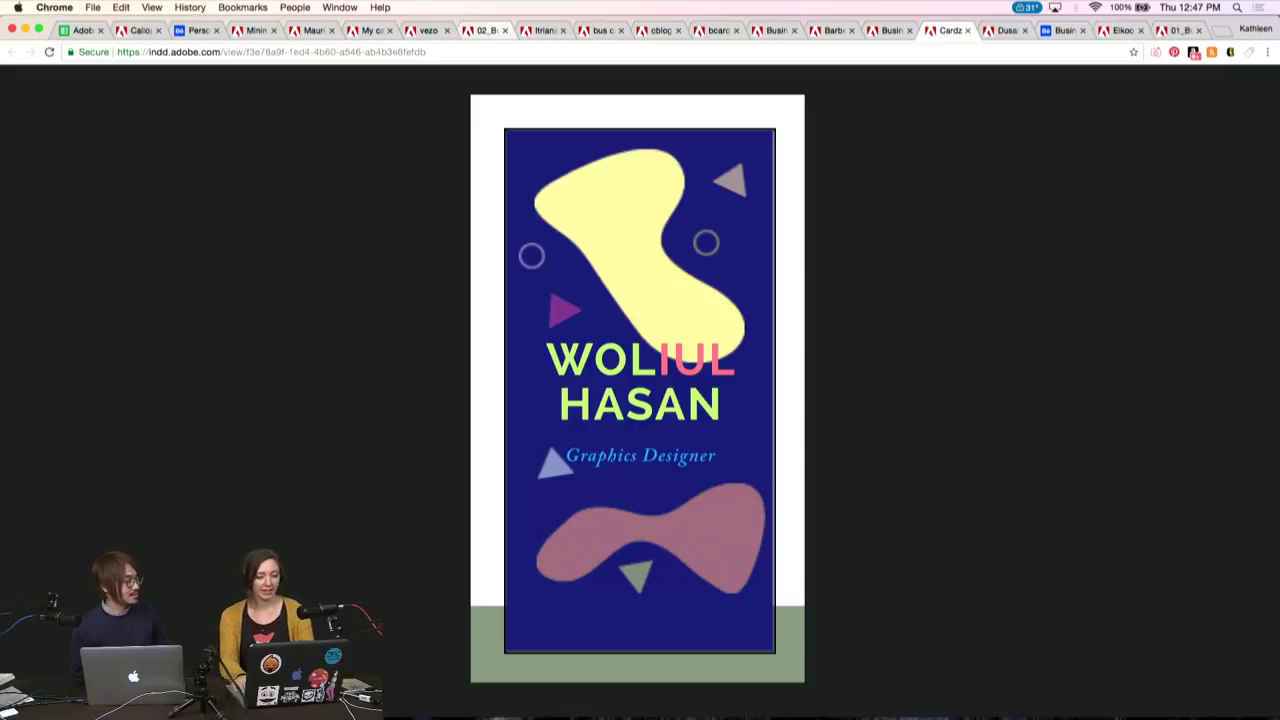
key(ctrl+shift+Tab)
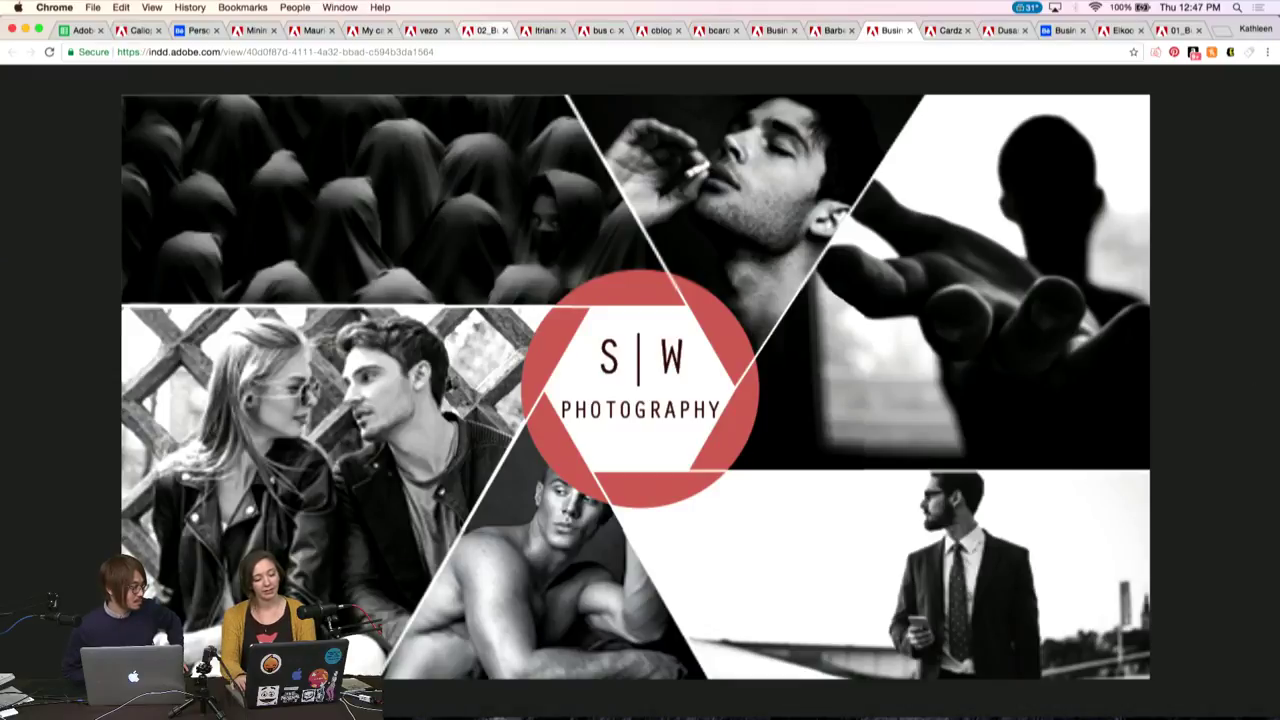
key(ctrl+shift+Tab)
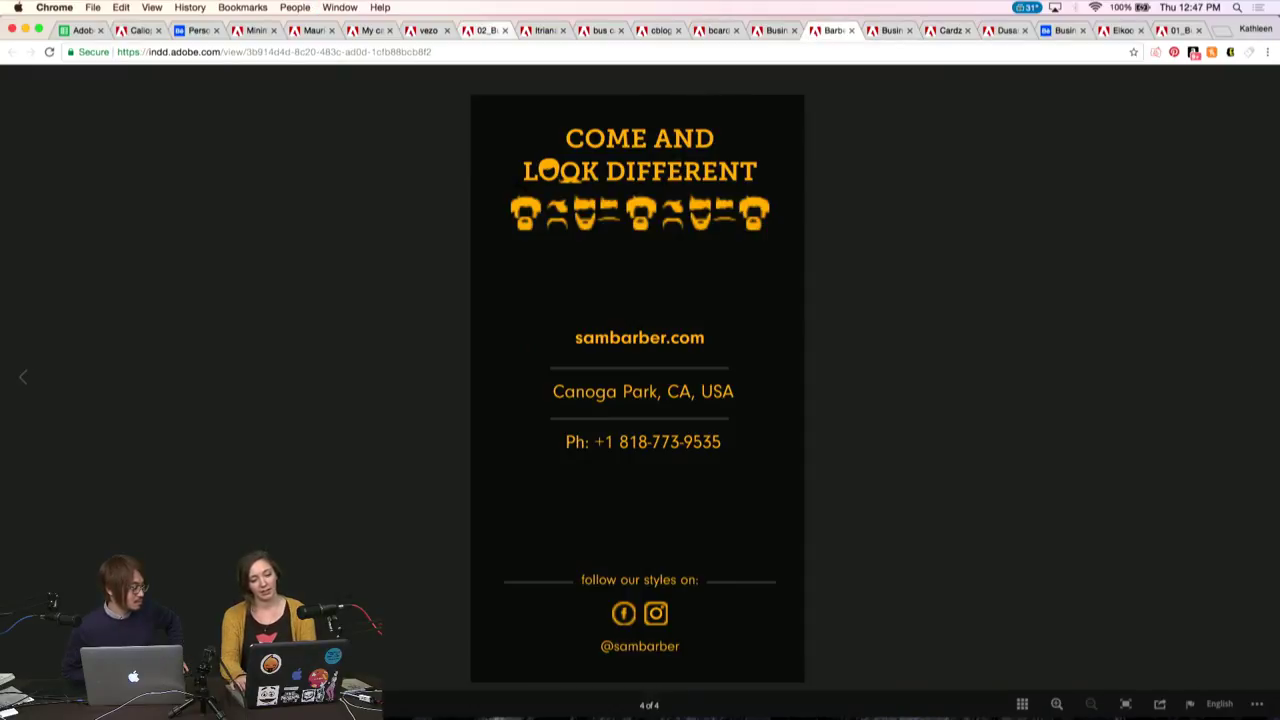
key(ctrl+shift+Tab)
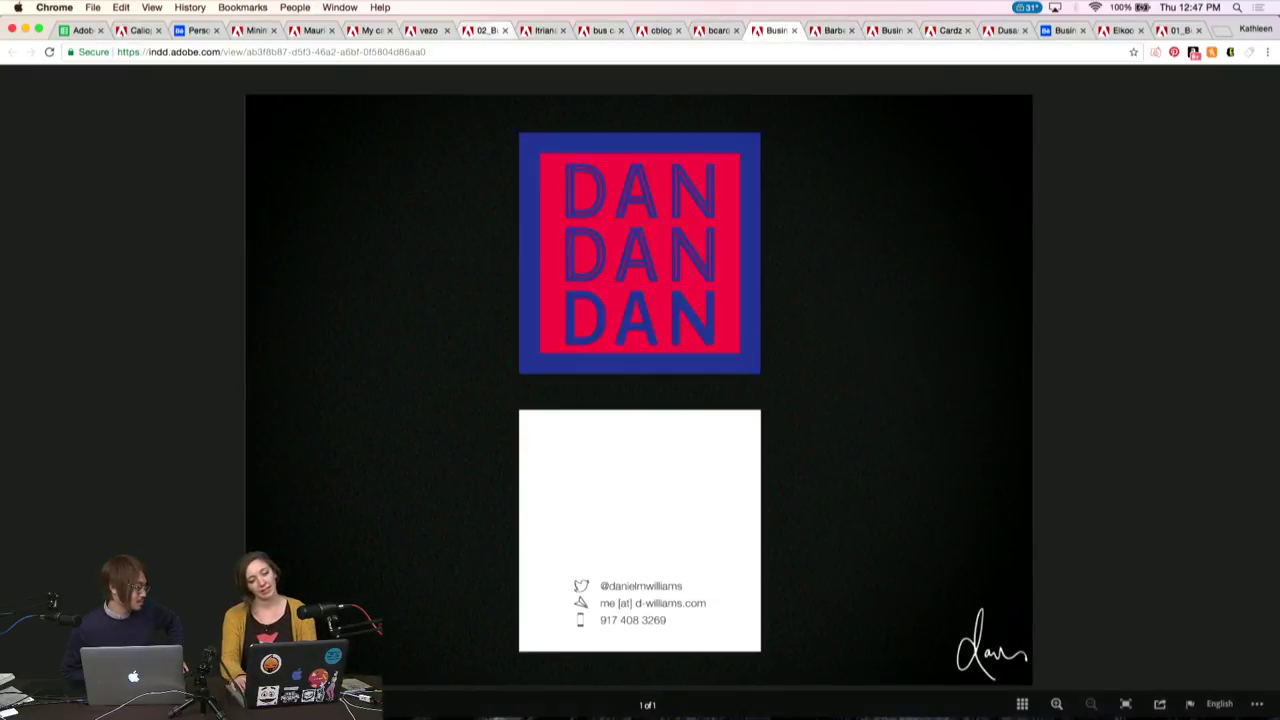
key(ctrl+shift+Tab)
key(ctrl+Tab)
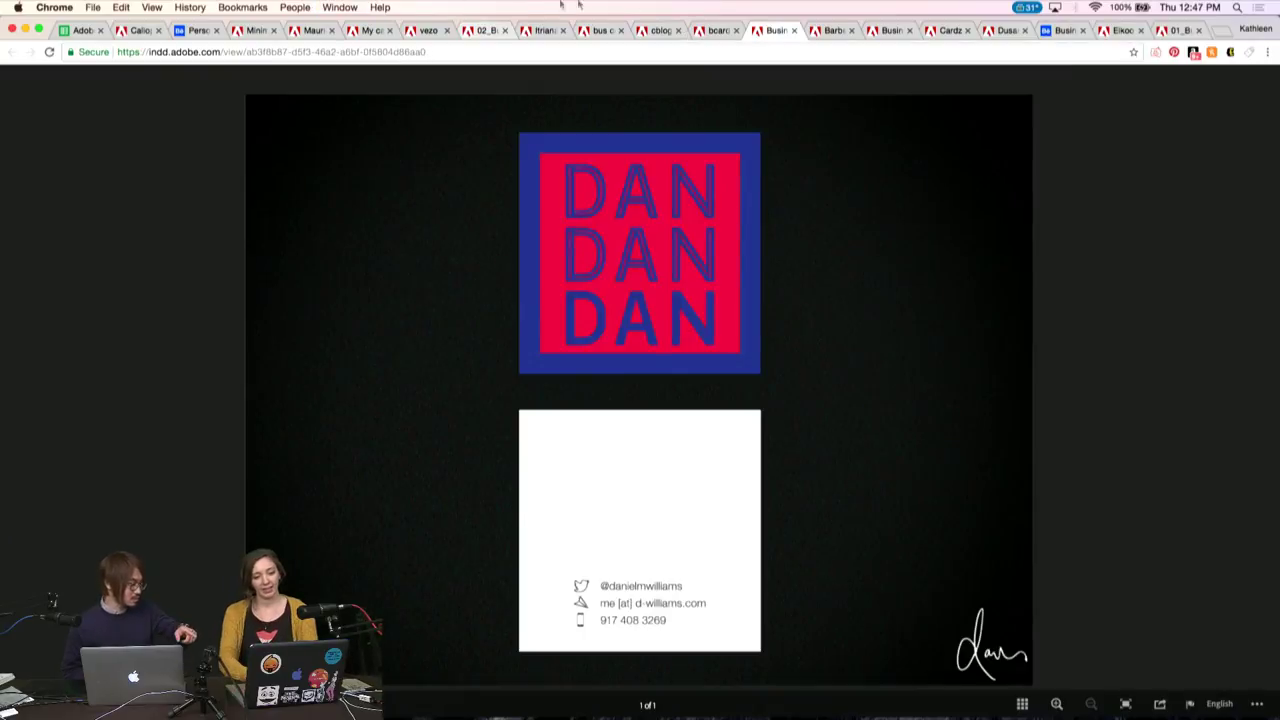
Drag the logo and leaf card tabs right among the reviewed cards, then show the green B monogram card
drag(769, 36, 951, 43)
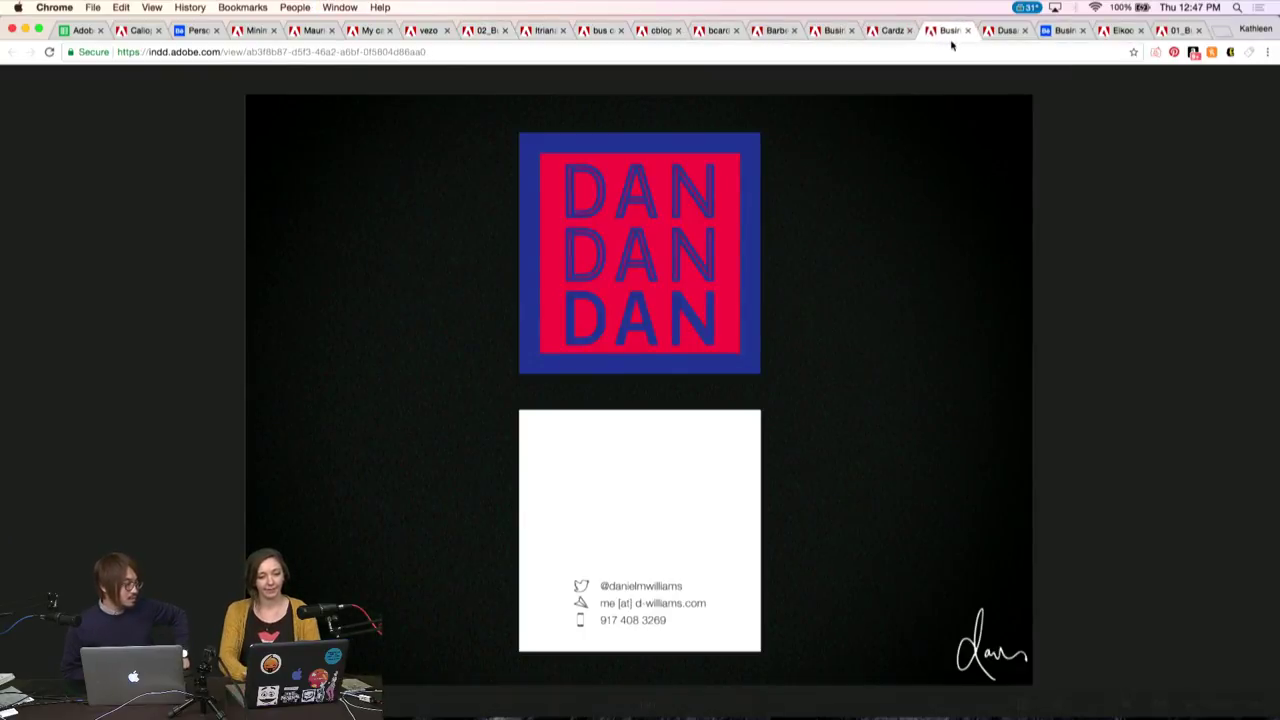
click(771, 35)
key(ctrl+shift+Tab)
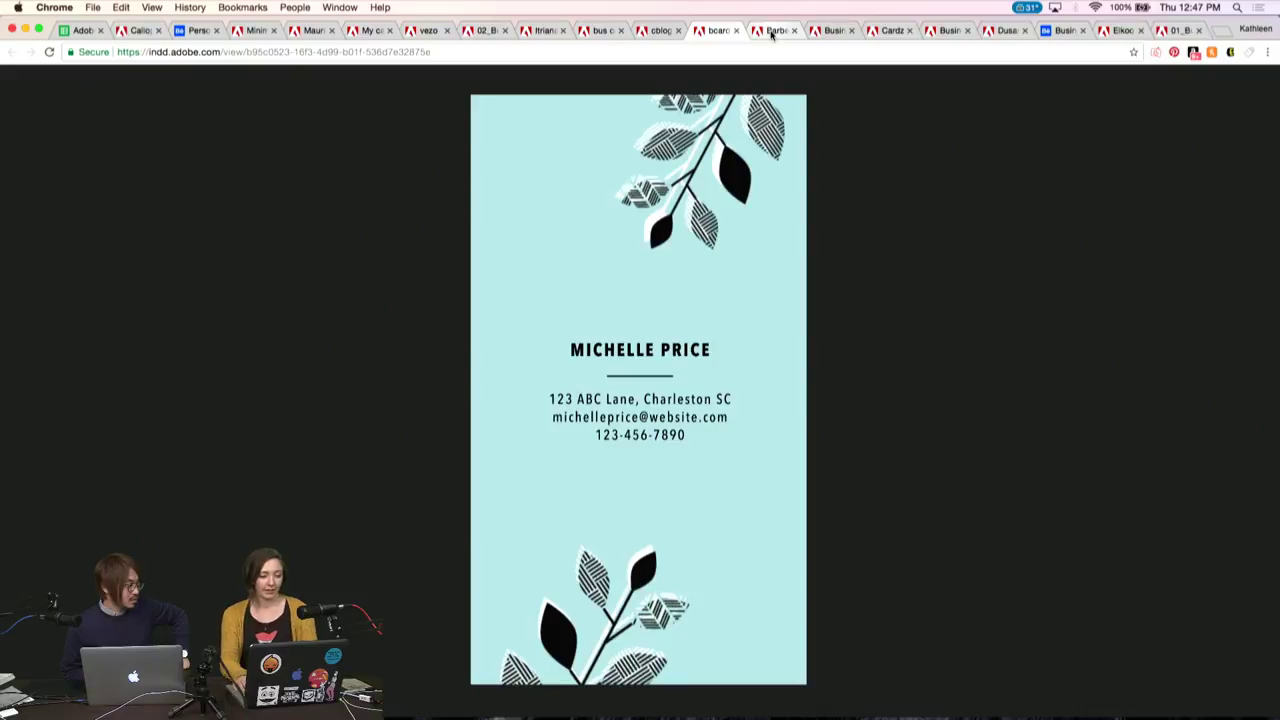
drag(716, 31, 930, 35)
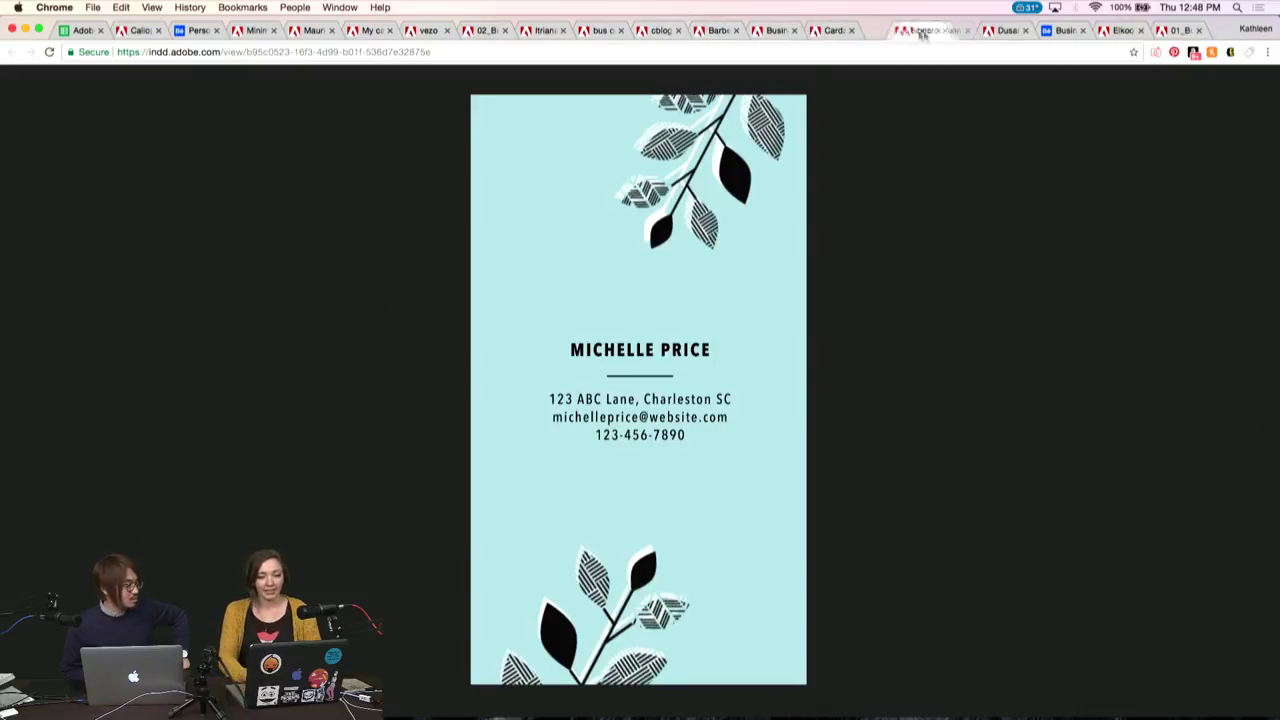
click(661, 33)
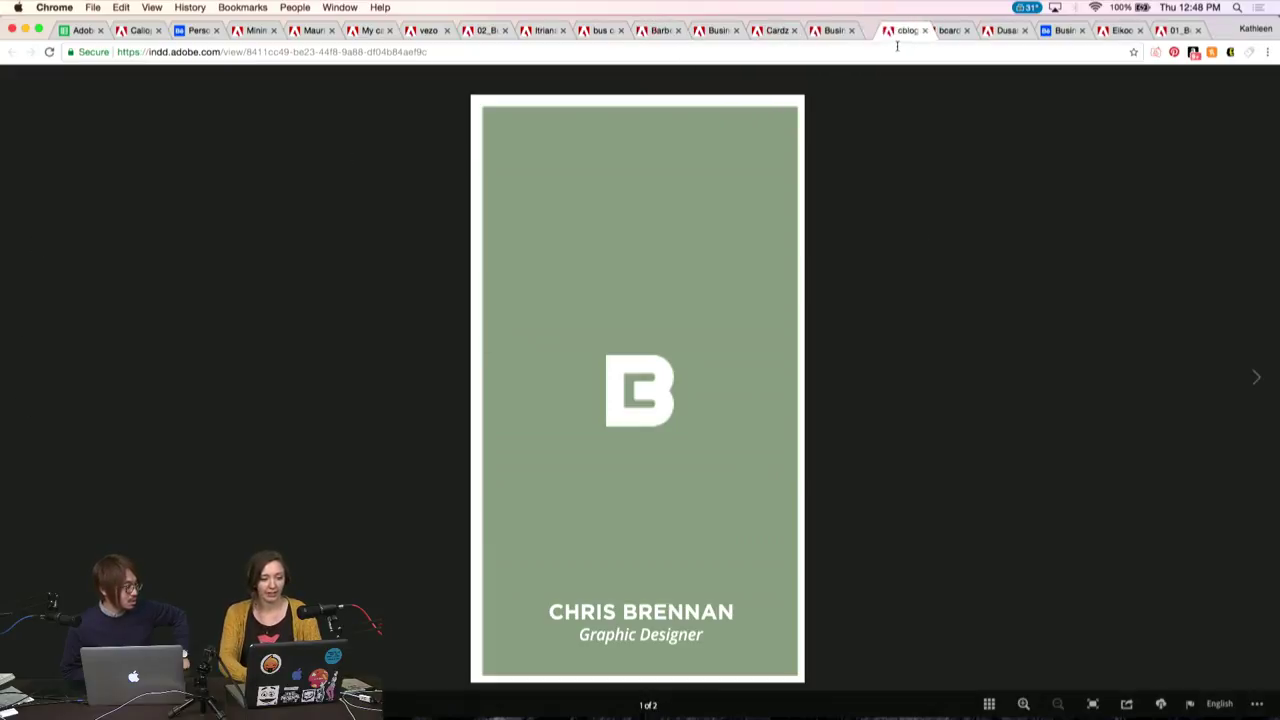
Move the green card's tab beside the leaf card, then step back to the CoFilling Services card and shift its tab right
drag(651, 35, 890, 35)
click(713, 33)
key(ctrl+shift+Tab)
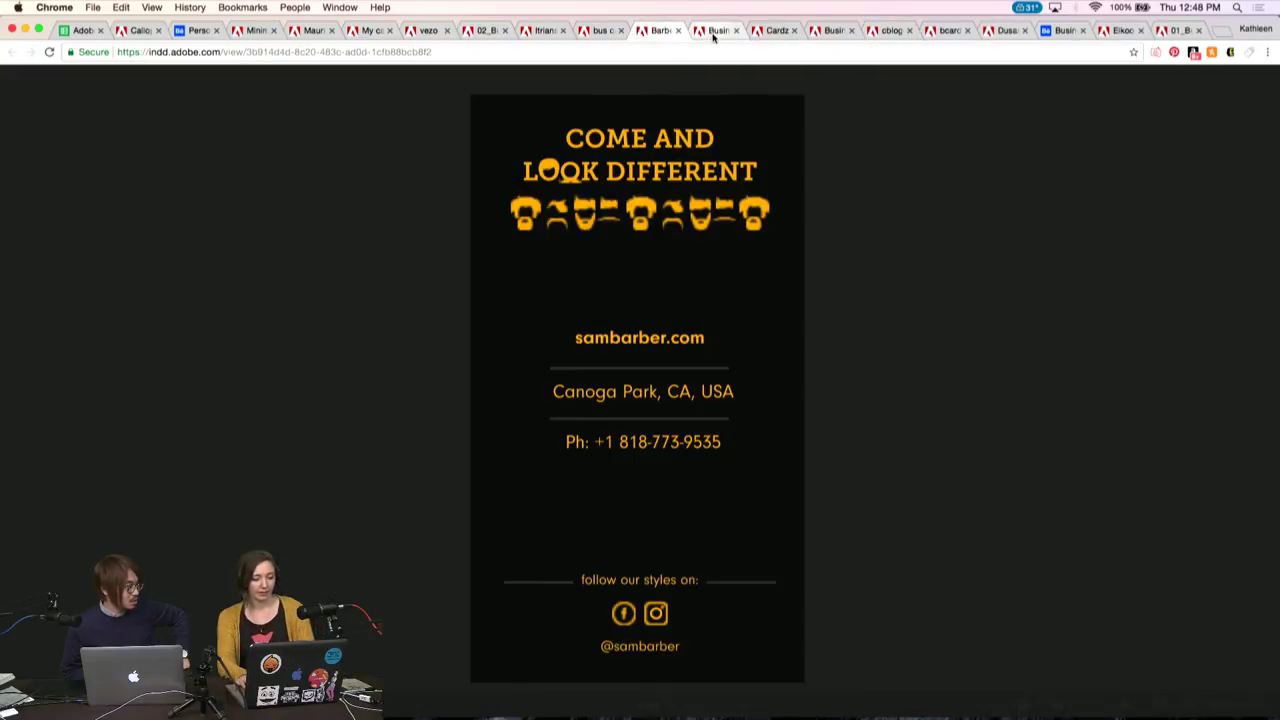
key(ctrl+shift+Tab)
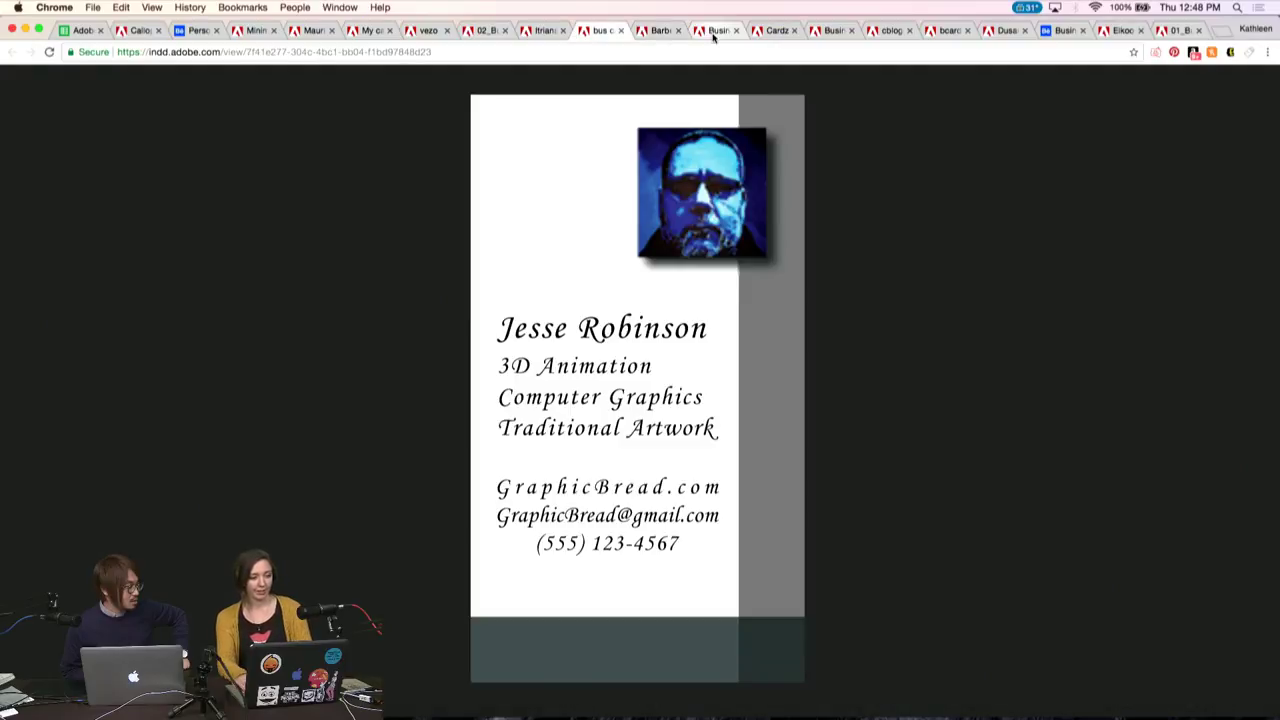
key(ctrl+shift+Tab)
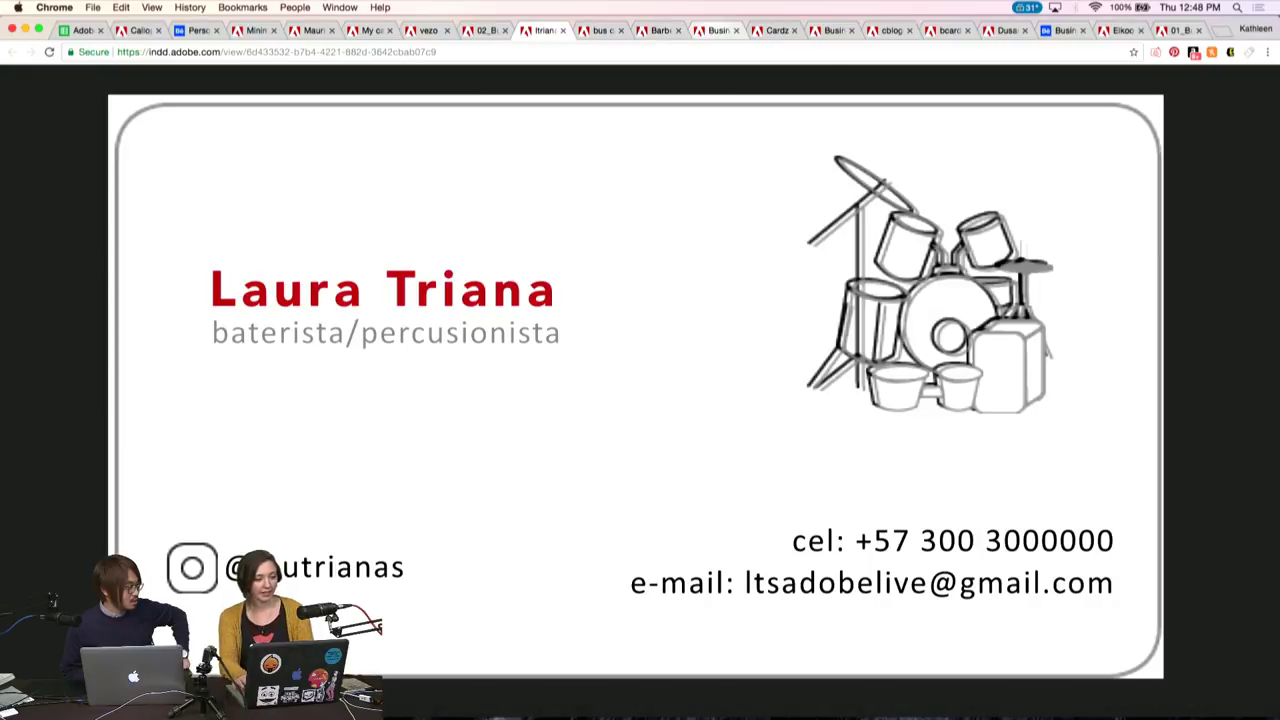
key(ctrl+shift+Tab)
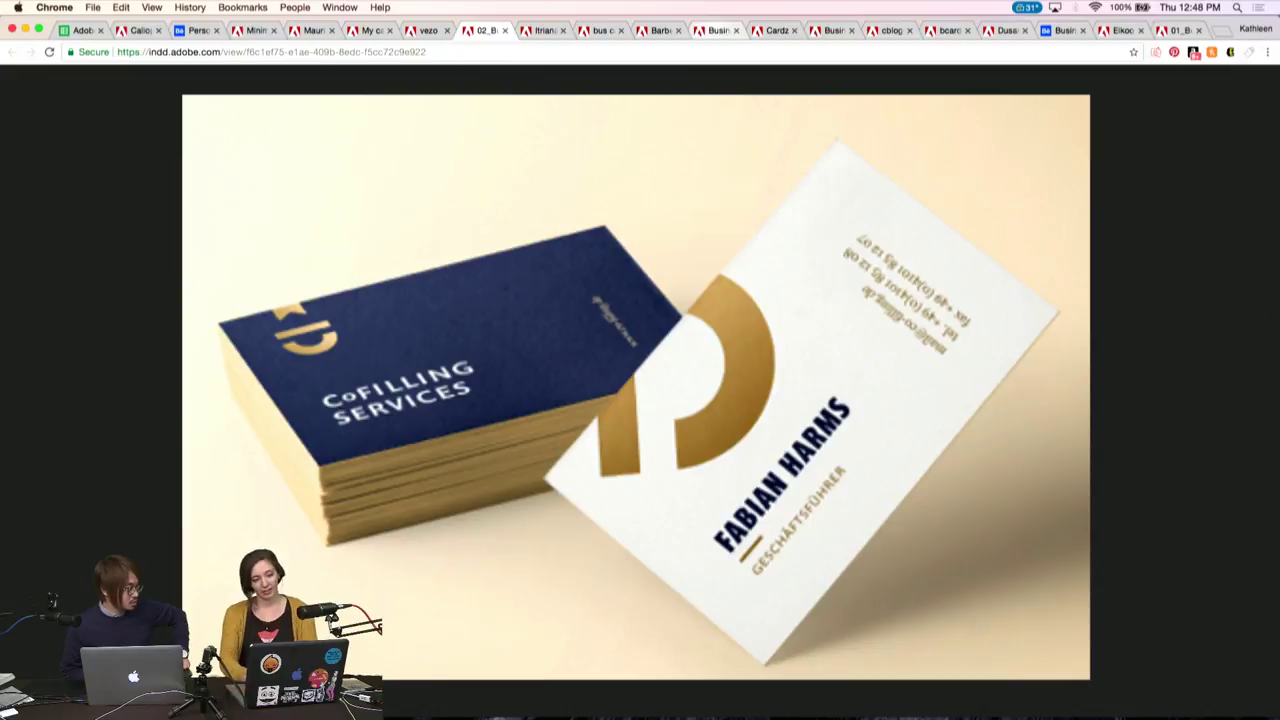
drag(487, 30, 842, 30)
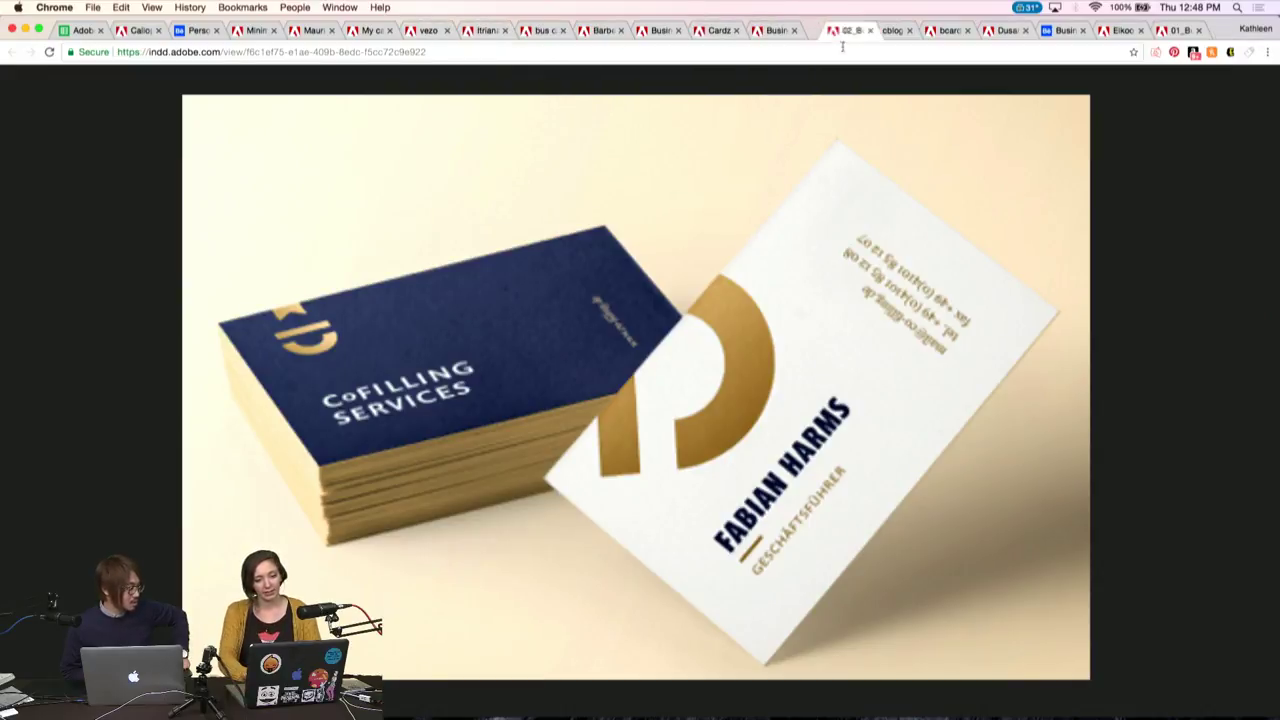
Step through the drummer, character designer and six-card set tabs to land on the red Barber Shop card
click(488, 31)
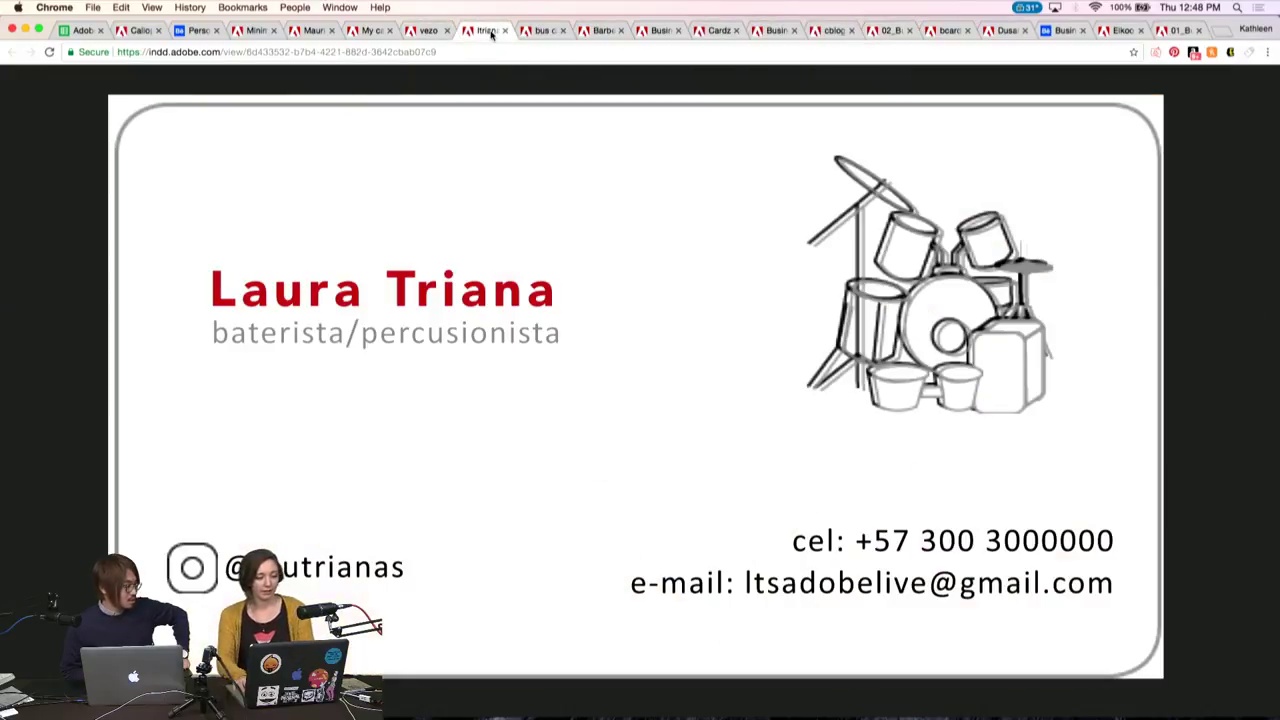
key(ctrl+shift+Tab)
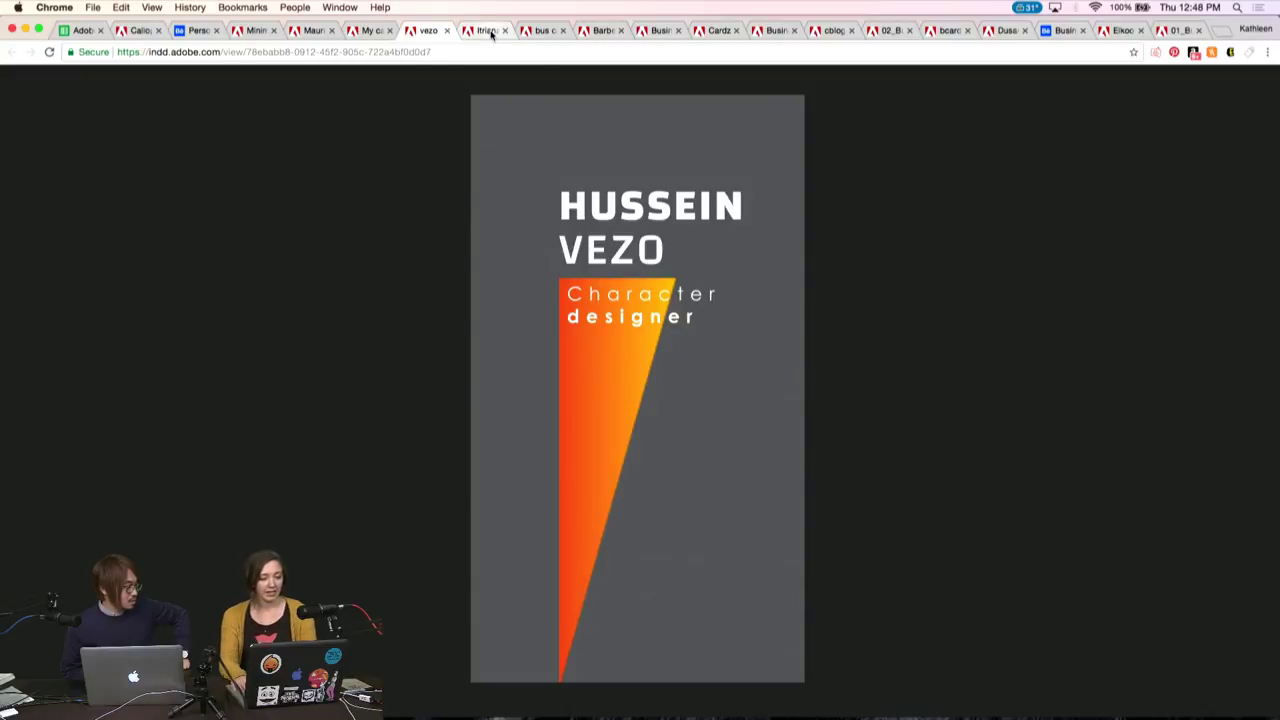
key(ctrl+shift+Tab)
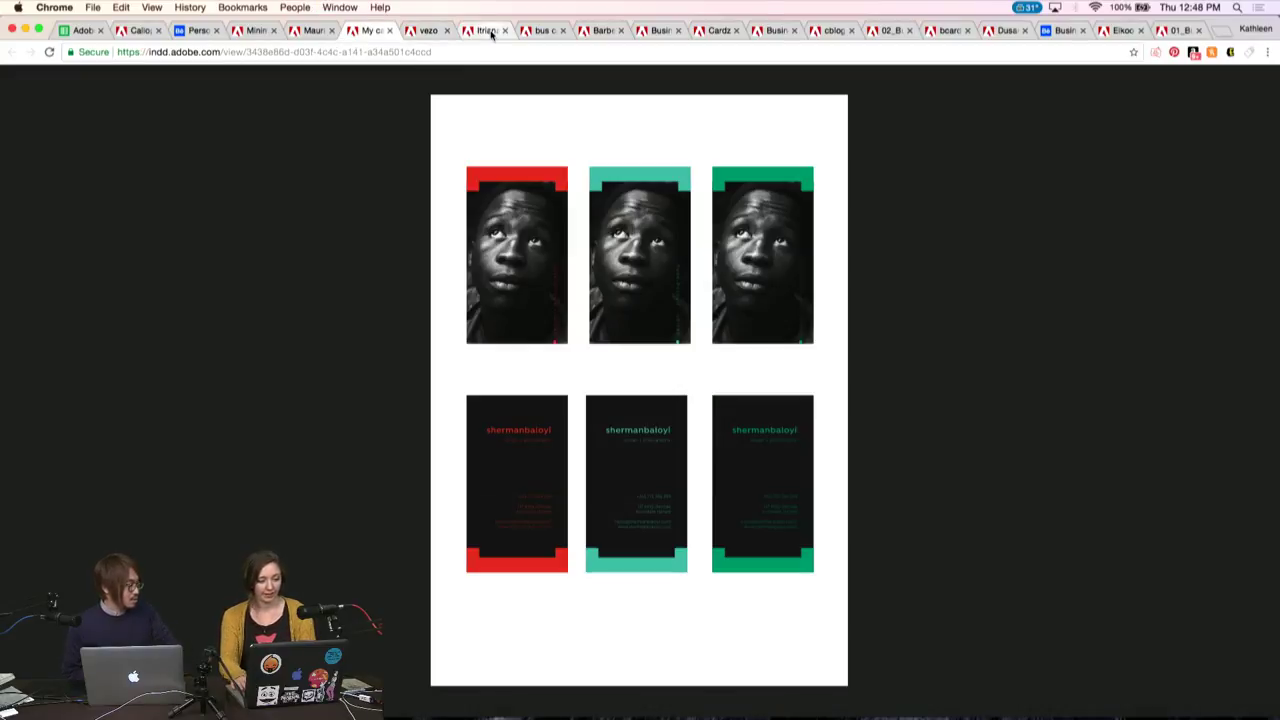
key(ctrl+shift+Tab)
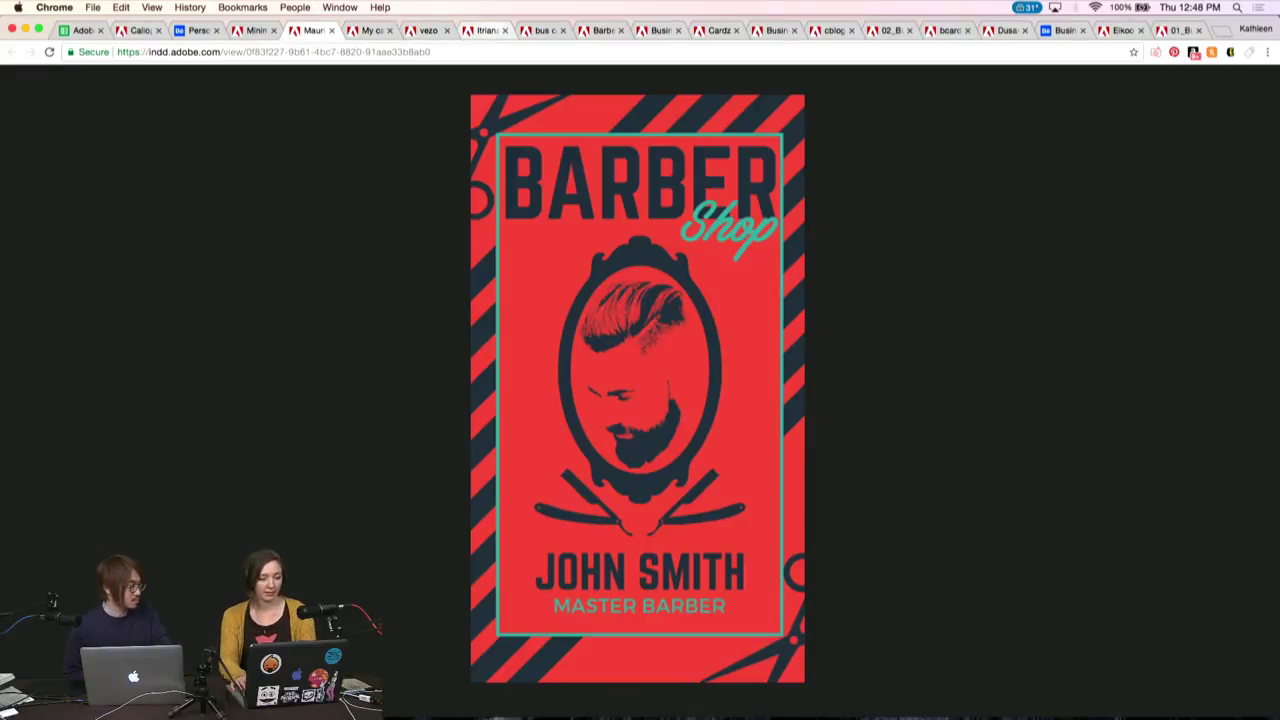
key(ctrl+shift+Tab)
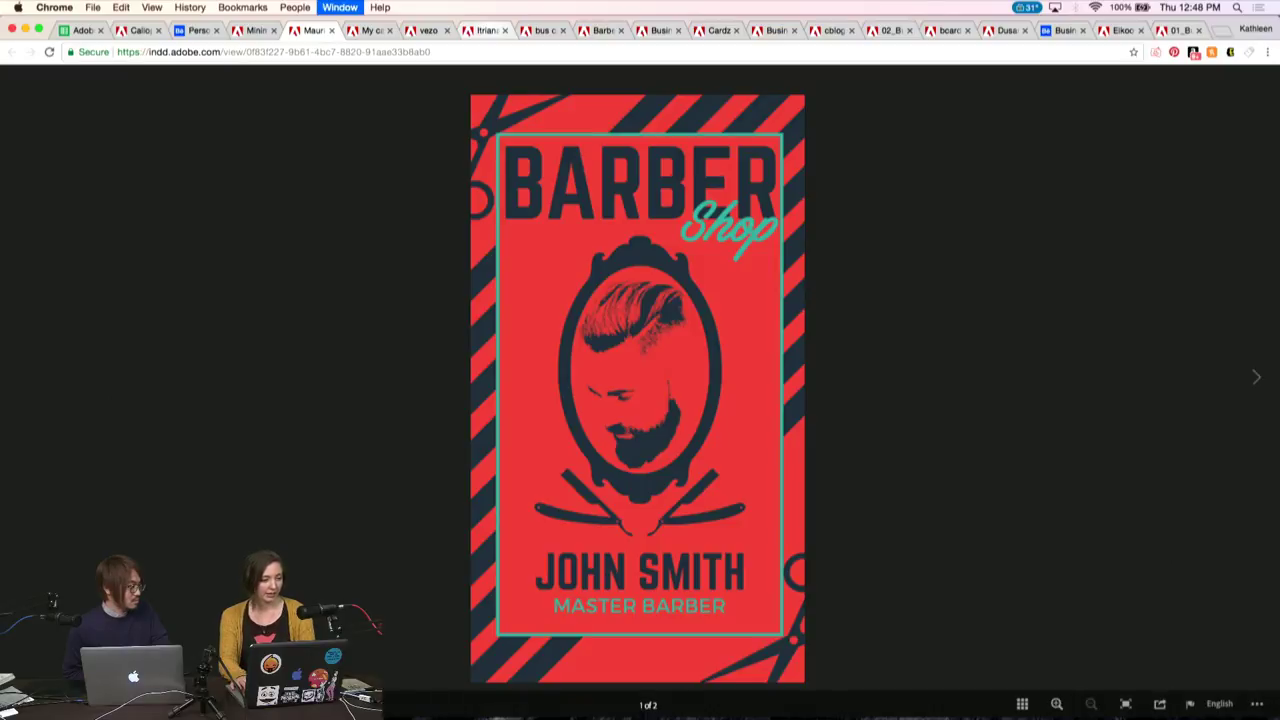
key(ctrl+Tab)
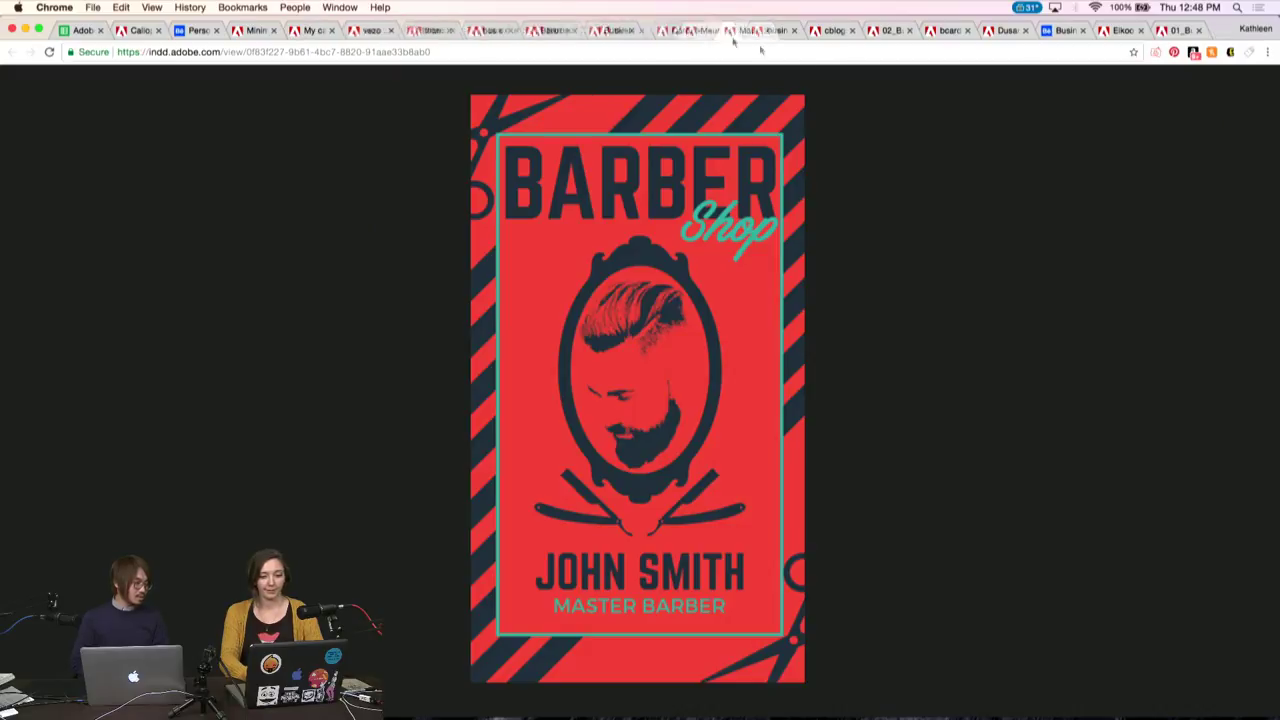
Reorder the Barber Shop tab, then view the grey-and-white, teal diamond and both sides of the black tie card
drag(297, 32, 885, 30)
click(305, 32)
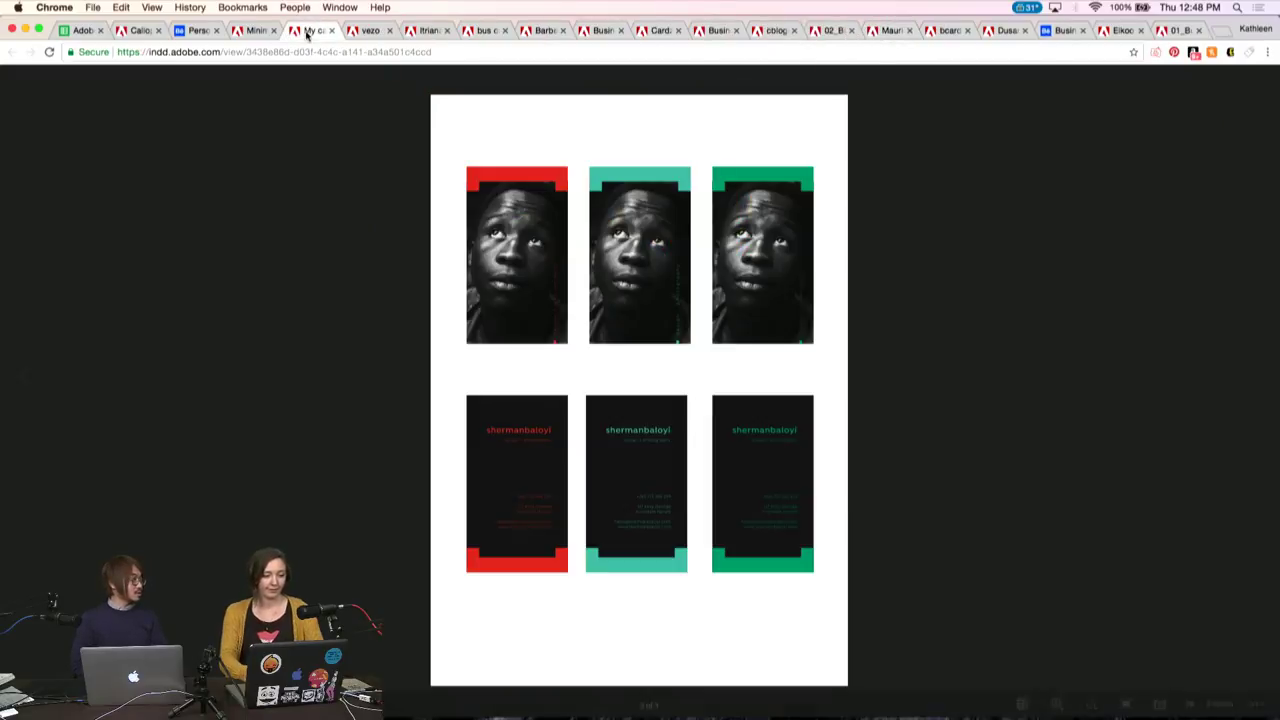
key(ctrl+shift+Tab)
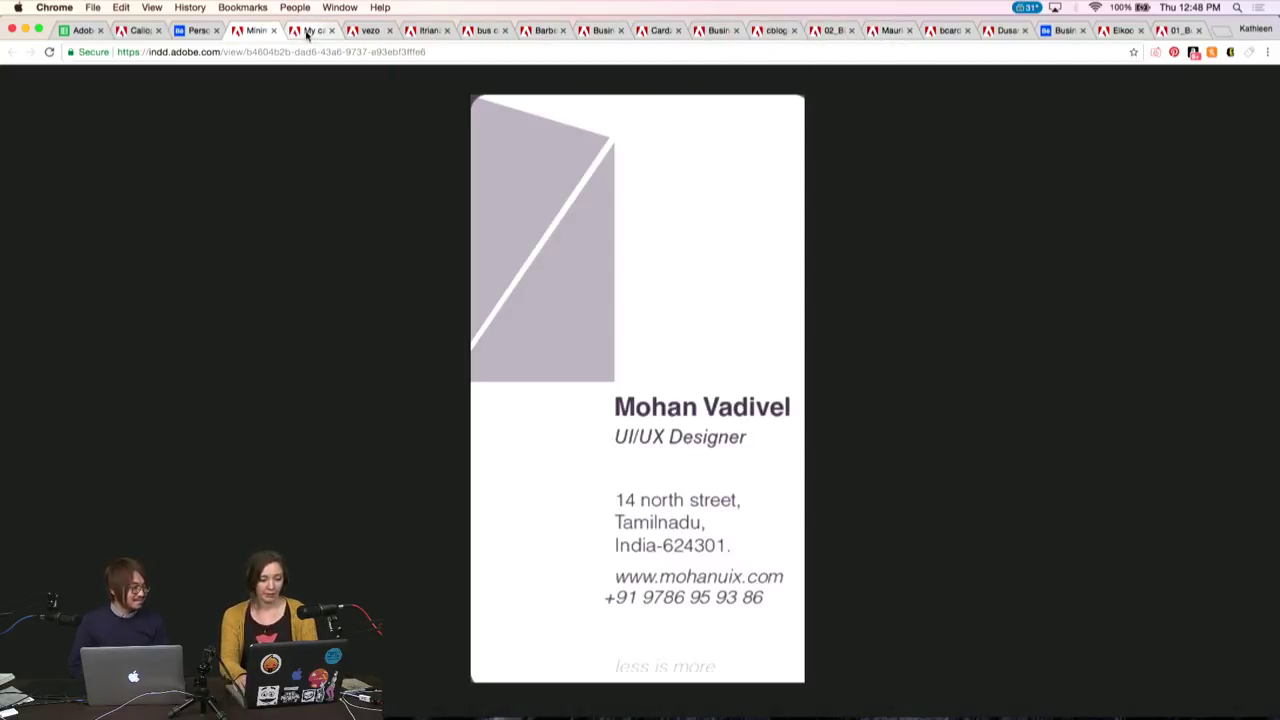
key(ctrl+shift+Tab)
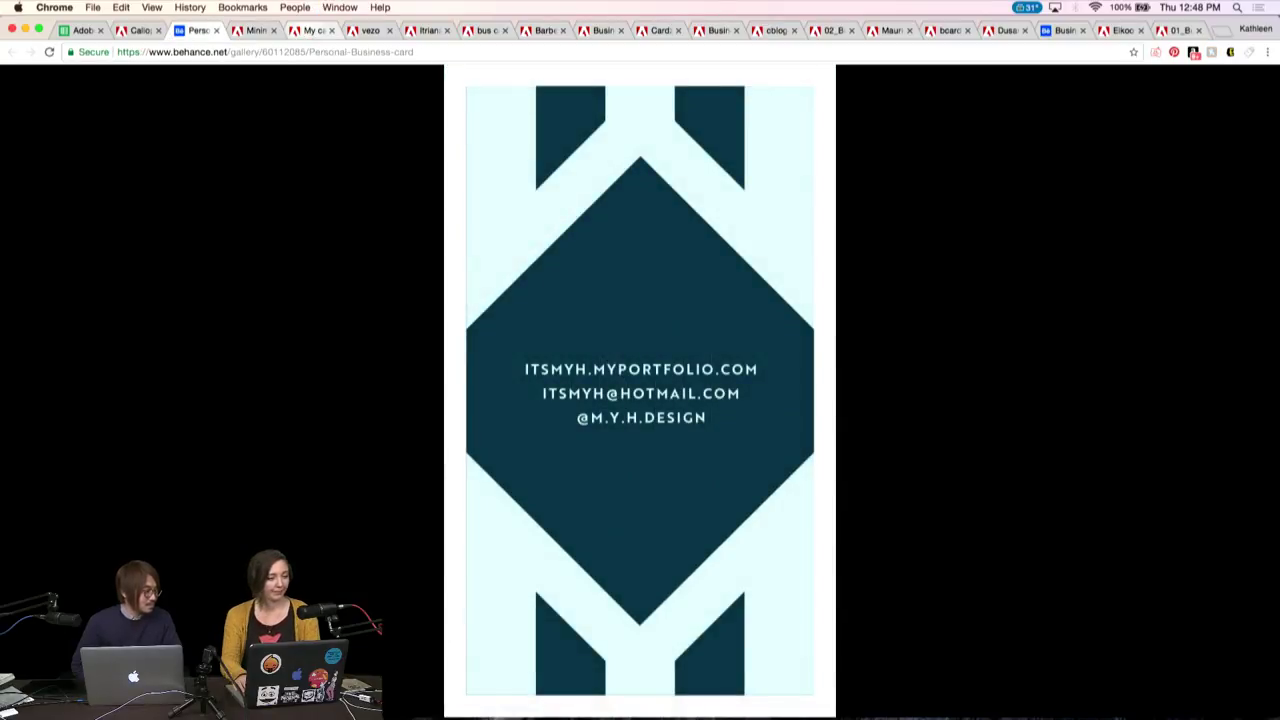
key(ctrl+shift+Tab)
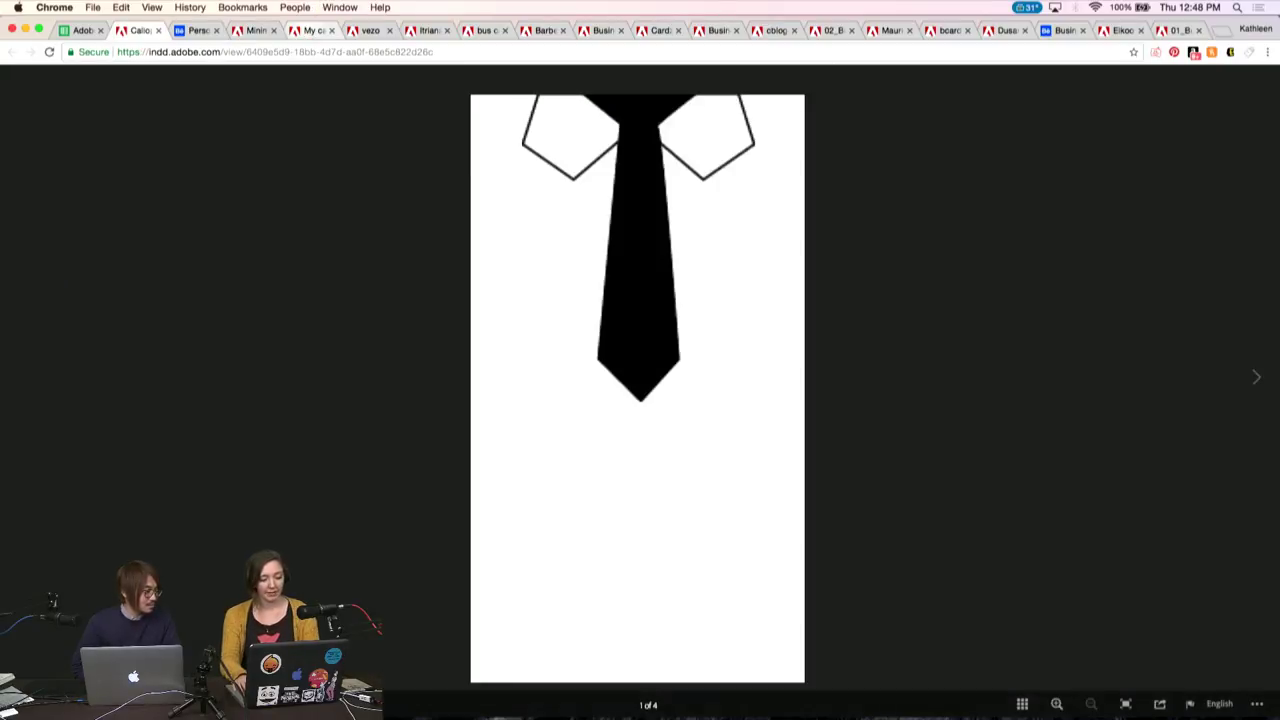
key(Right)
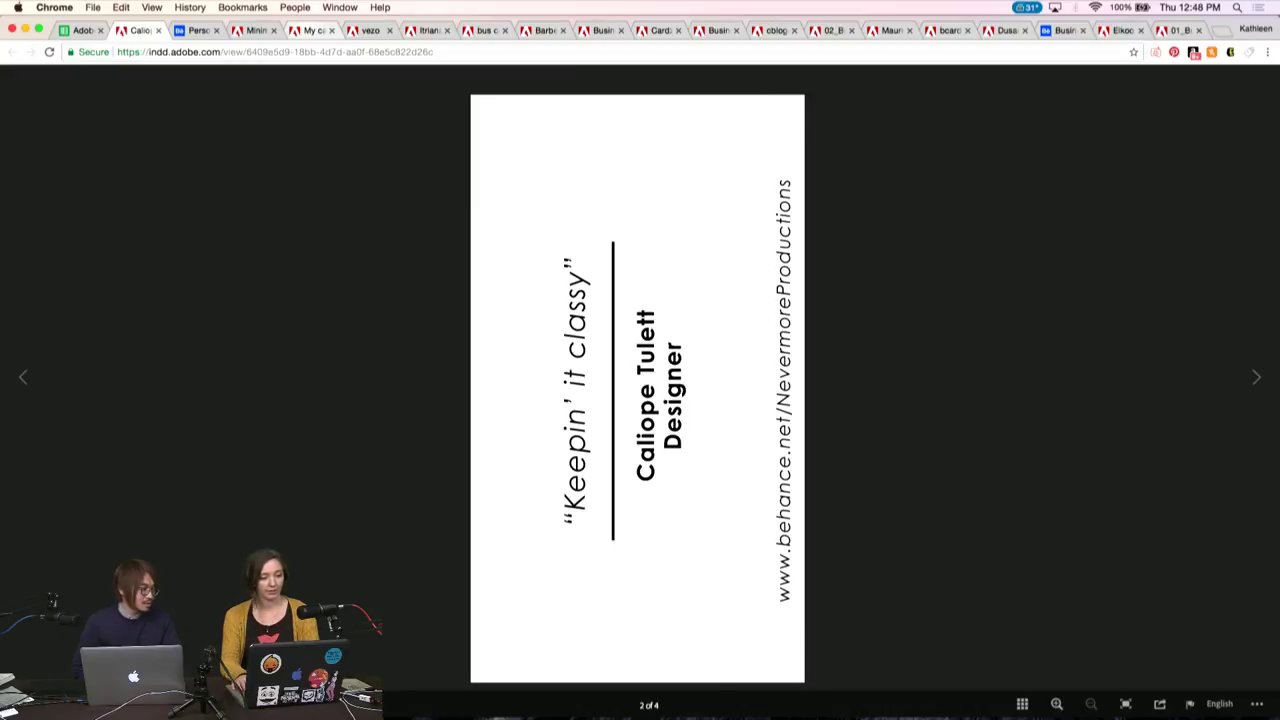
key(Left)
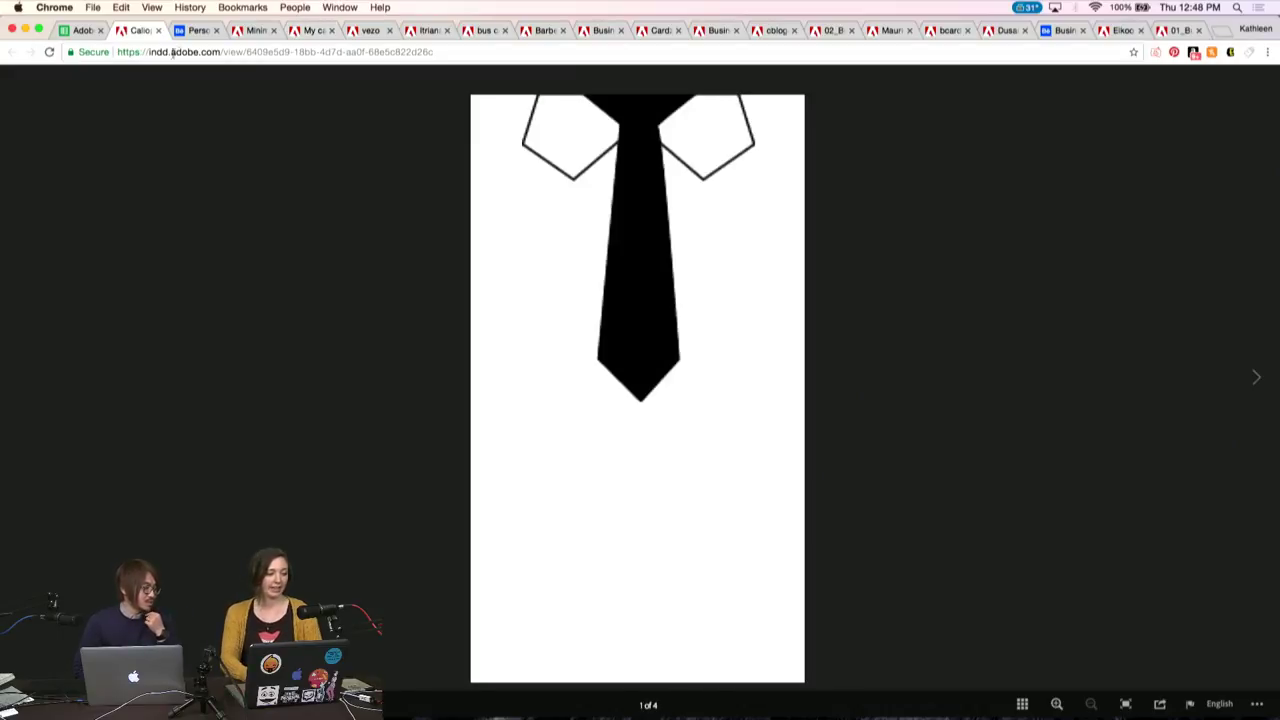
drag(137, 33, 846, 18)
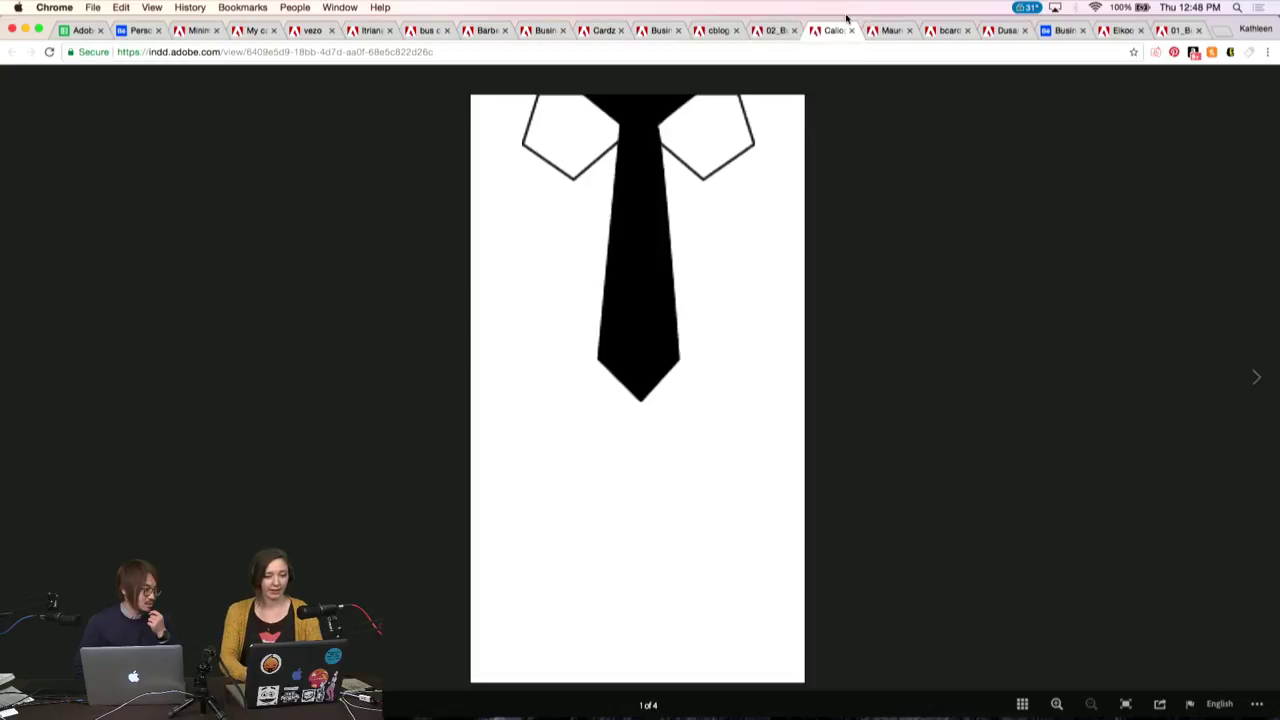
Advance through the navy blob, green monogram, gold-and-navy mockup, tie, Barber Shop, leaf and Hi! cards
key(ctrl+shift+Tab)
key(ctrl+shift+Tab)
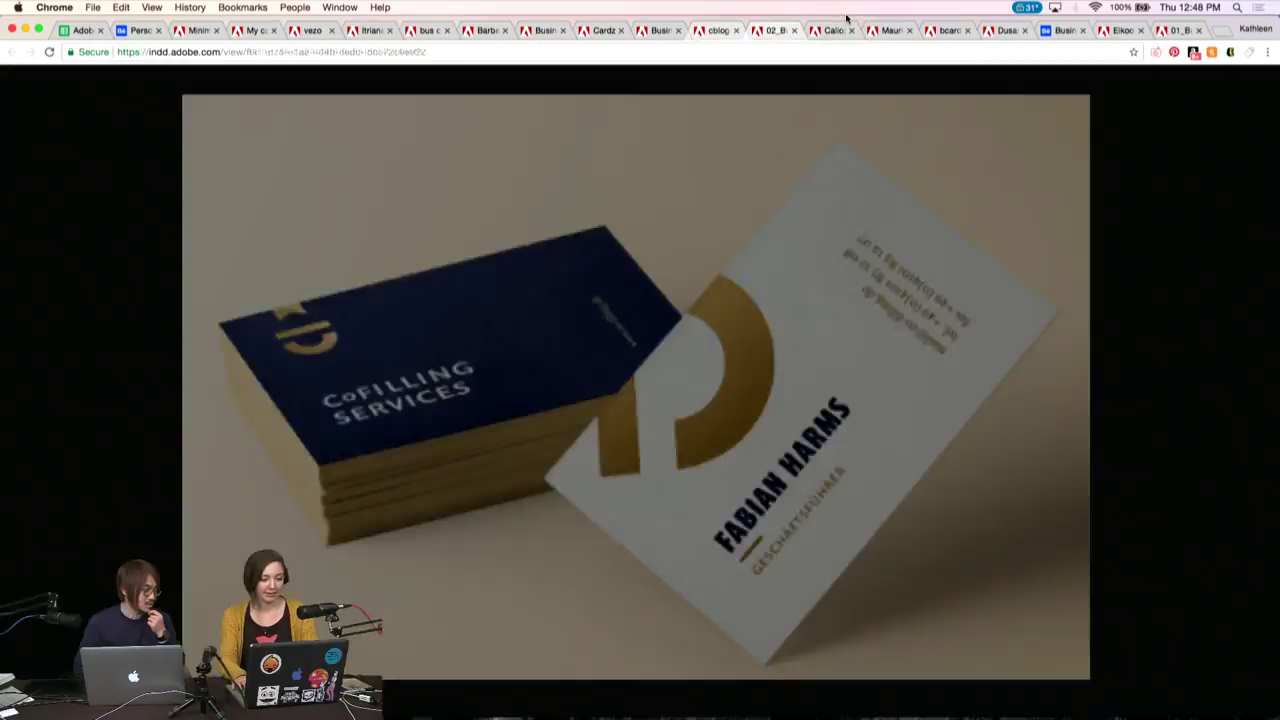
key(ctrl+shift+Tab)
key(ctrl+shift+Tab)
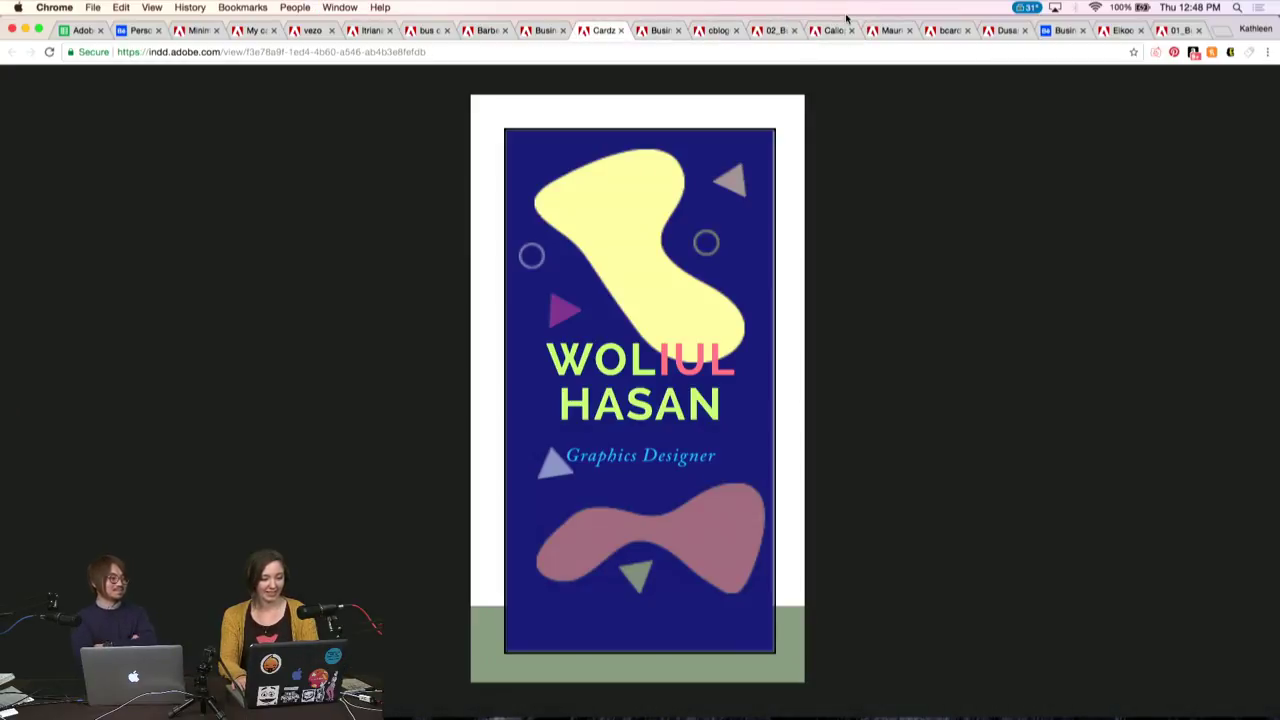
key(ctrl+Tab)
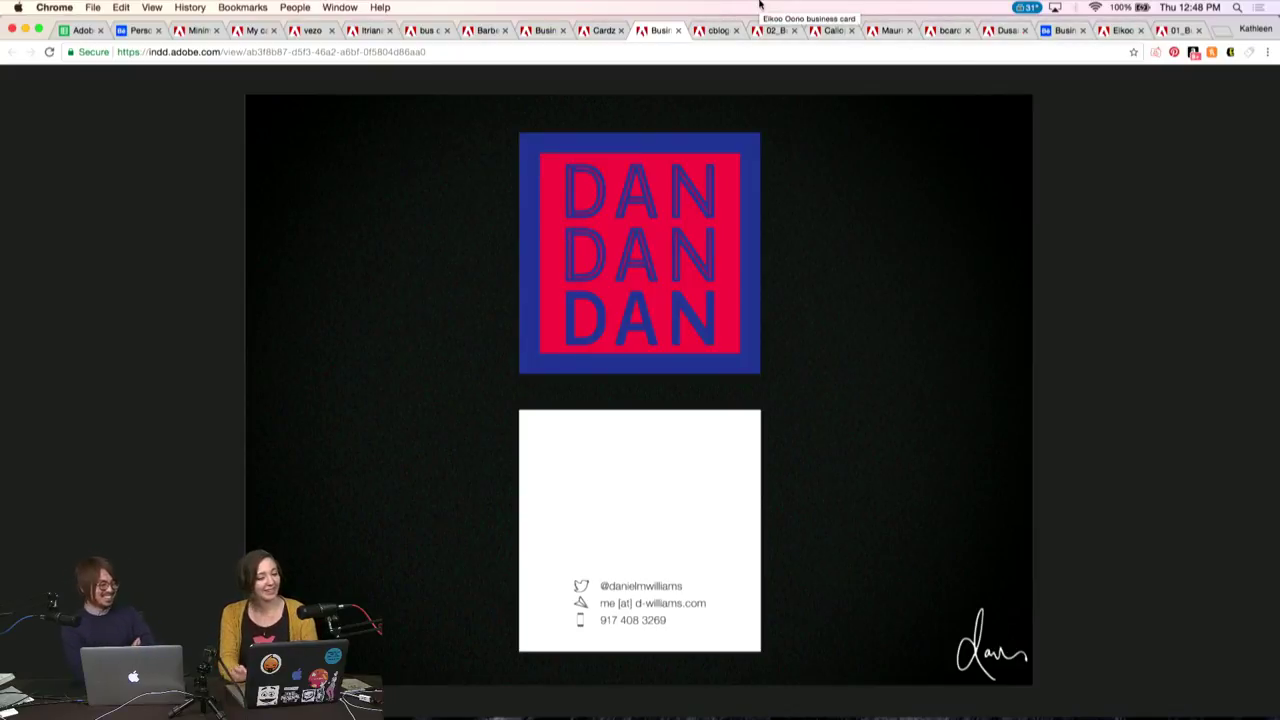
key(ctrl+Tab)
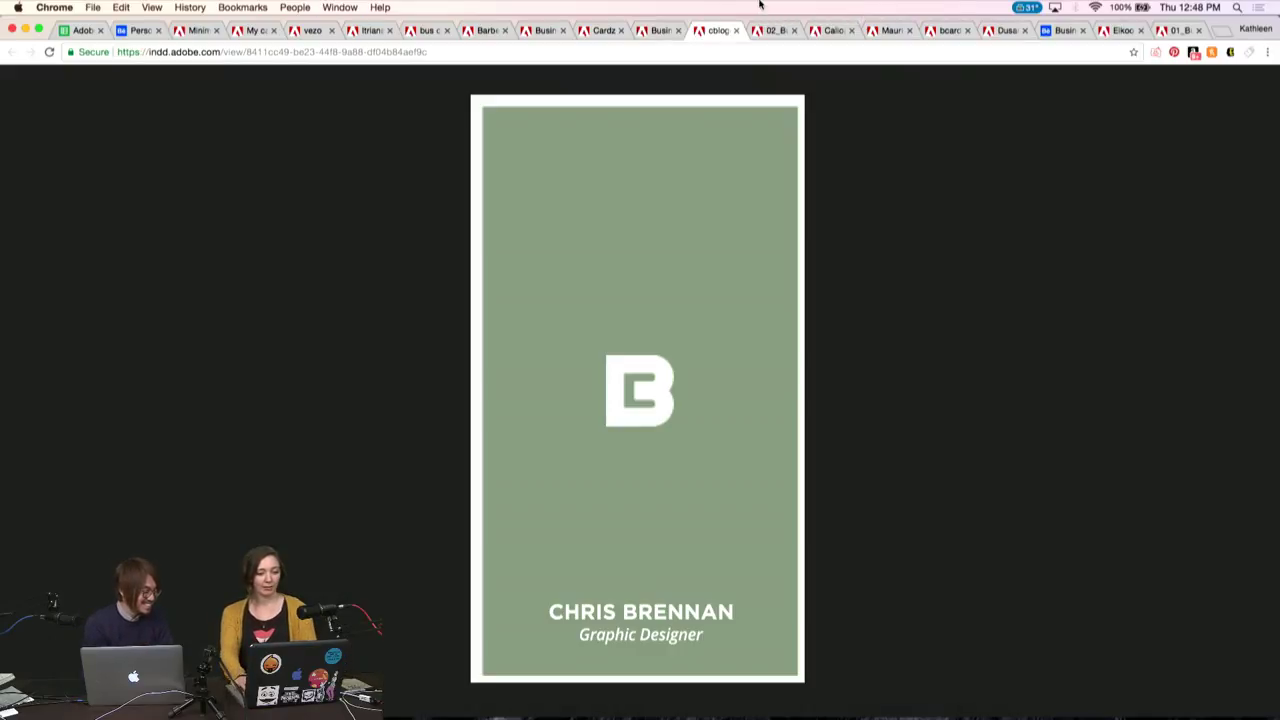
key(ctrl+Tab)
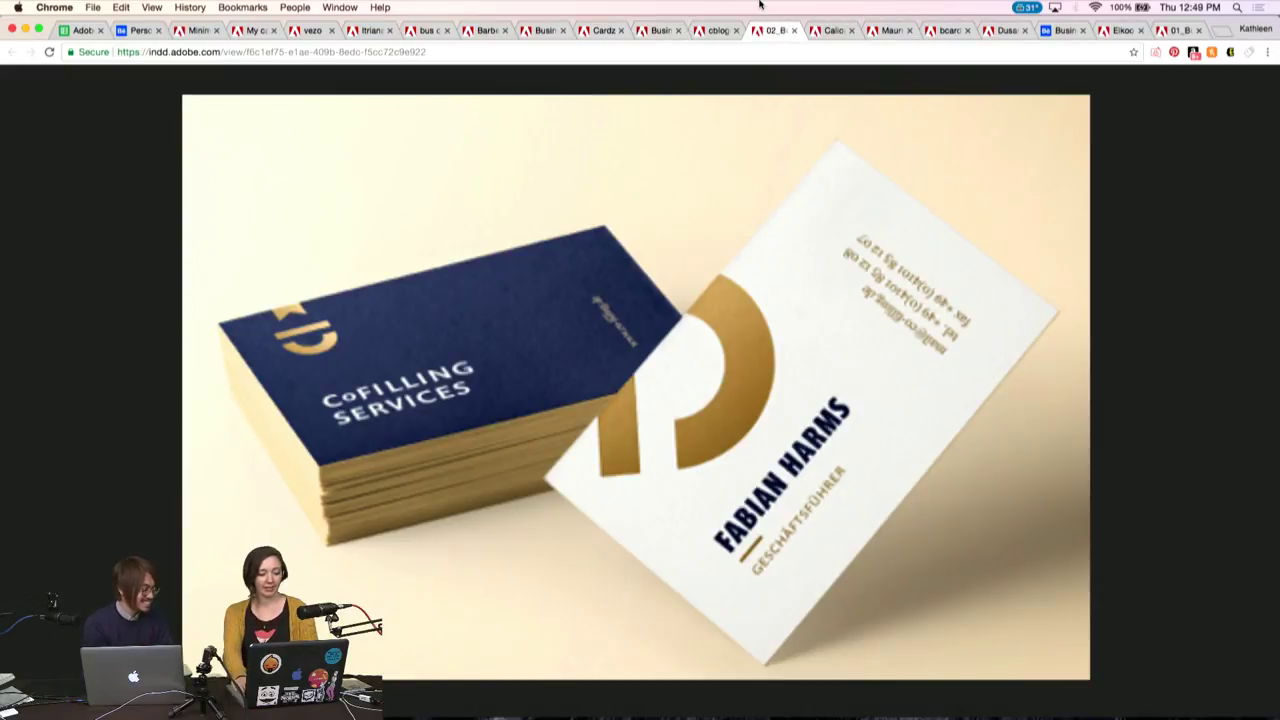
key(ctrl+Tab)
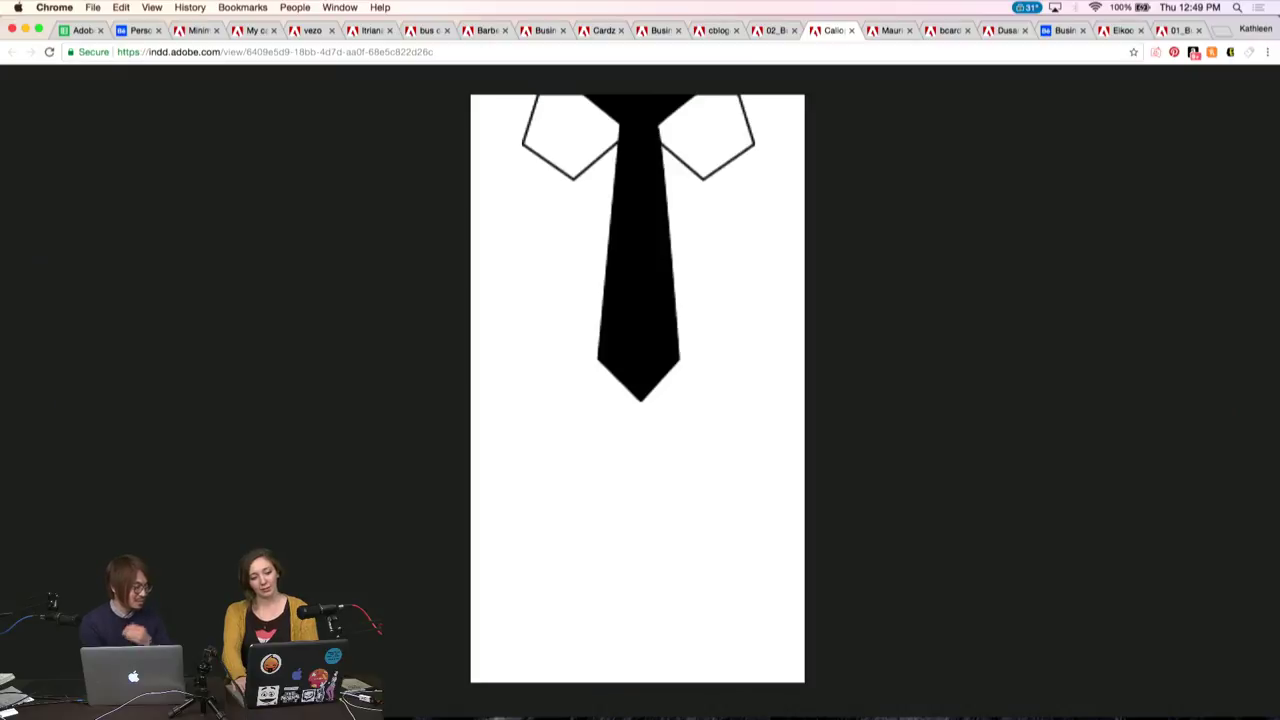
key(ctrl+Tab)
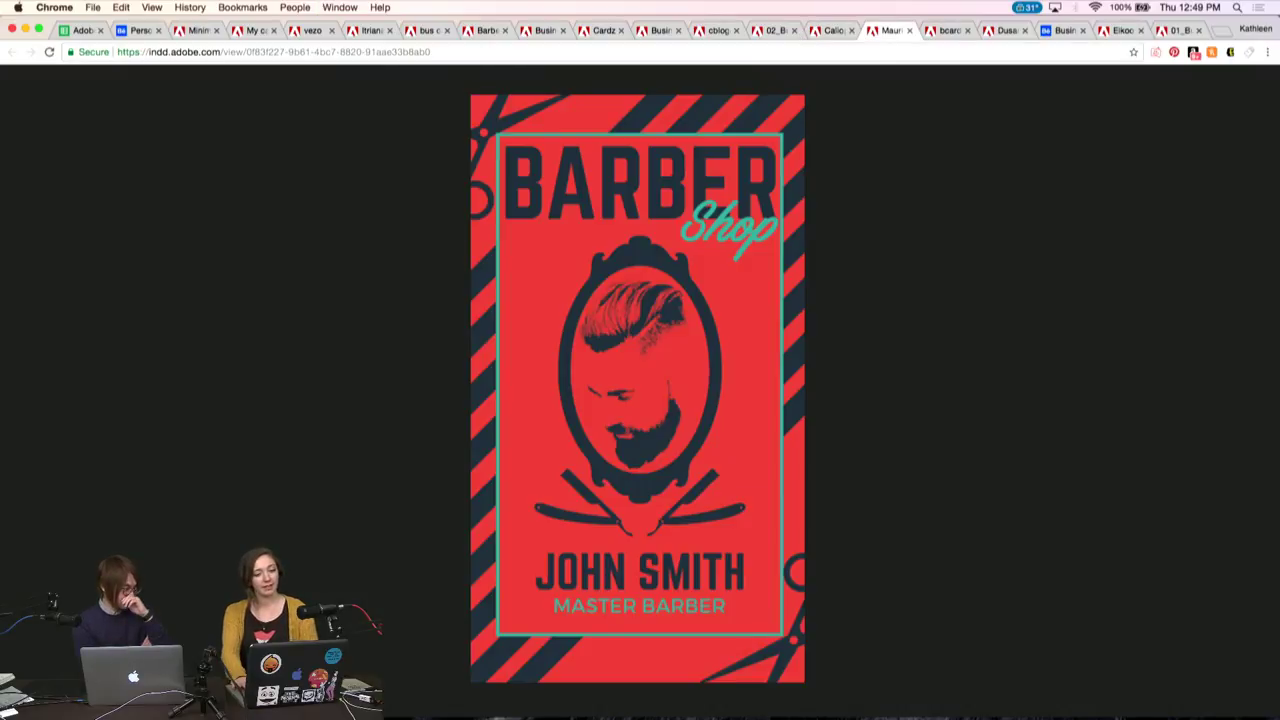
key(ctrl+Tab)
key(ctrl+Tab)
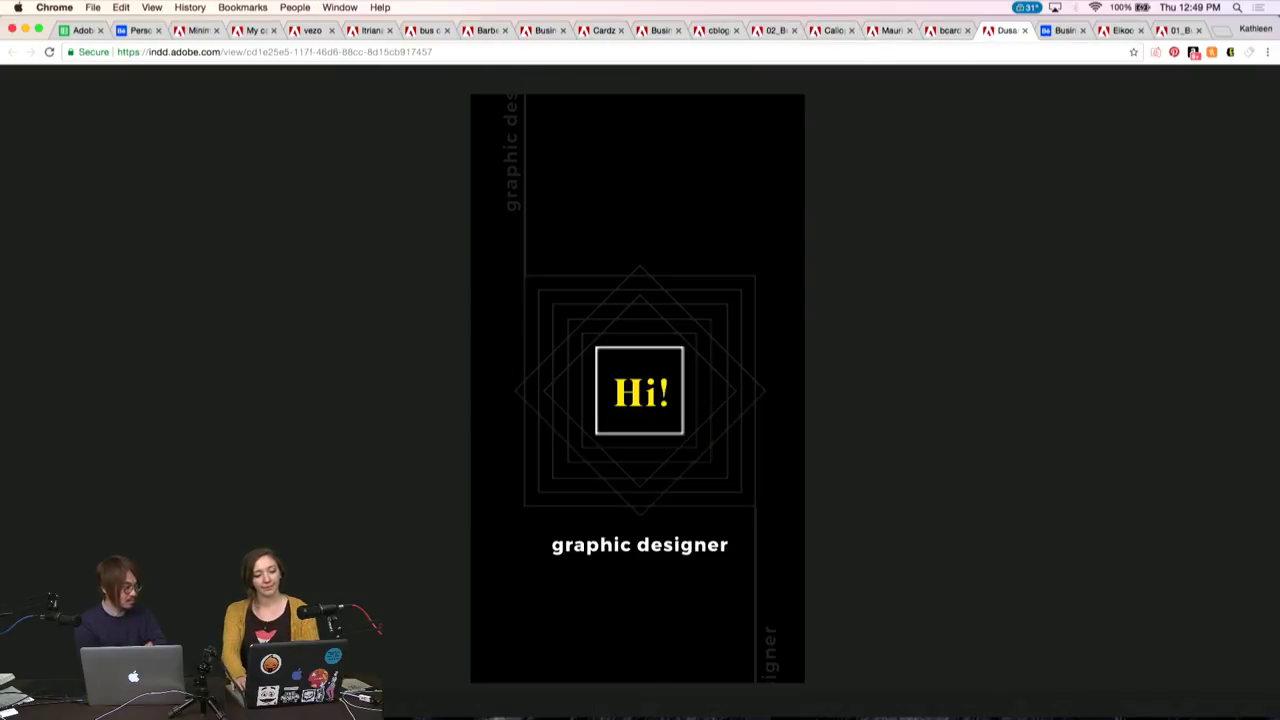
key(ctrl+Tab)
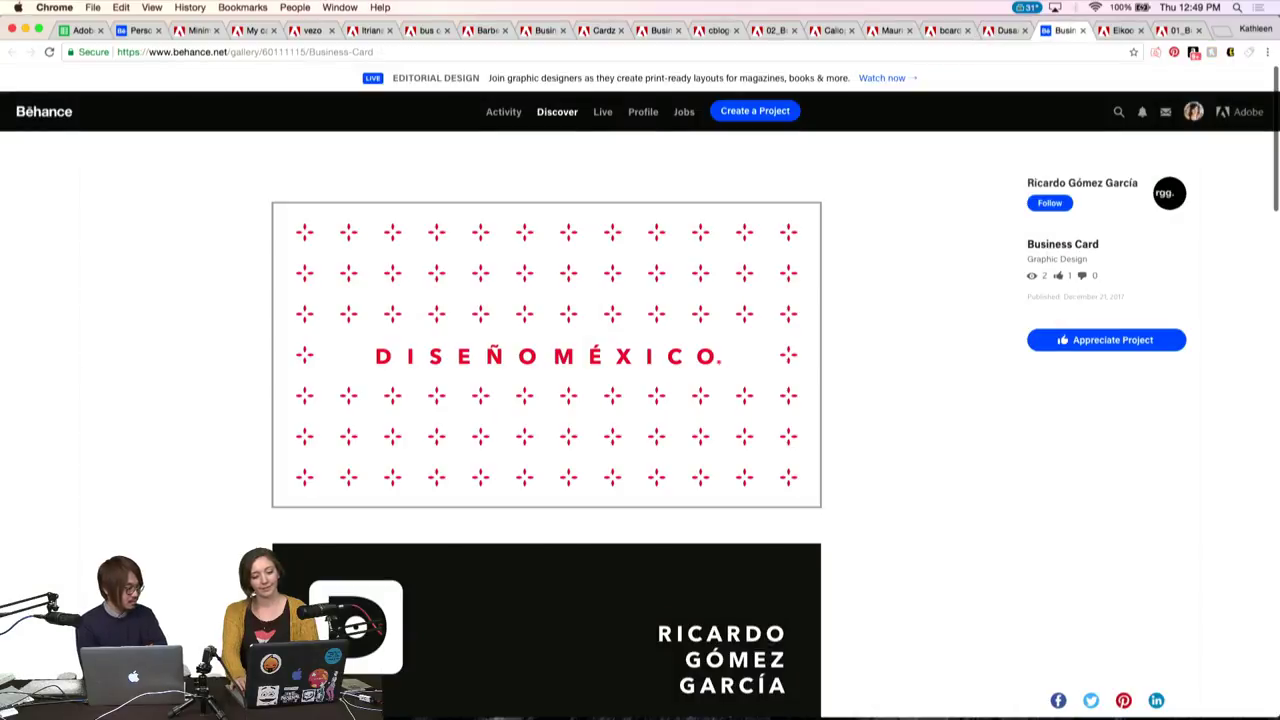
key(ctrl+Tab)
key(ctrl+Tab)
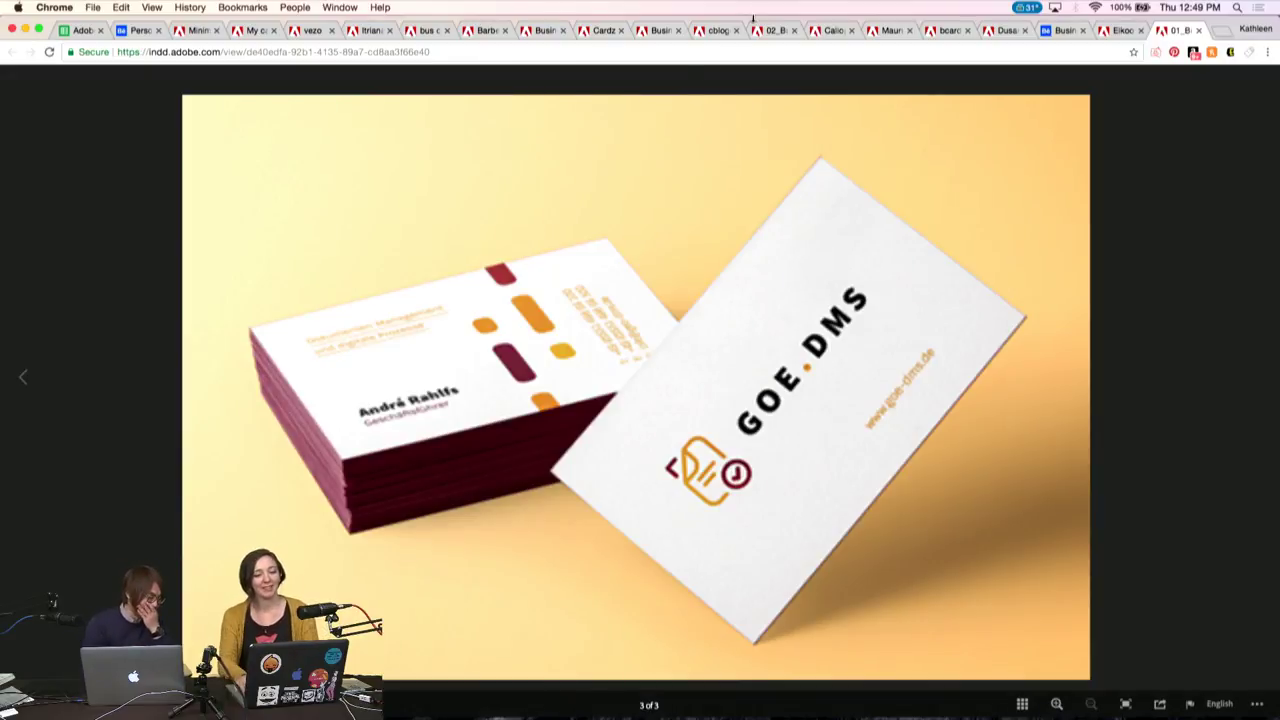
Step back past the Behance page and Hi! card, then flip both sides of the leaf-pattern card
key(ctrl+shift+Tab)
key(ctrl+shift+Tab)
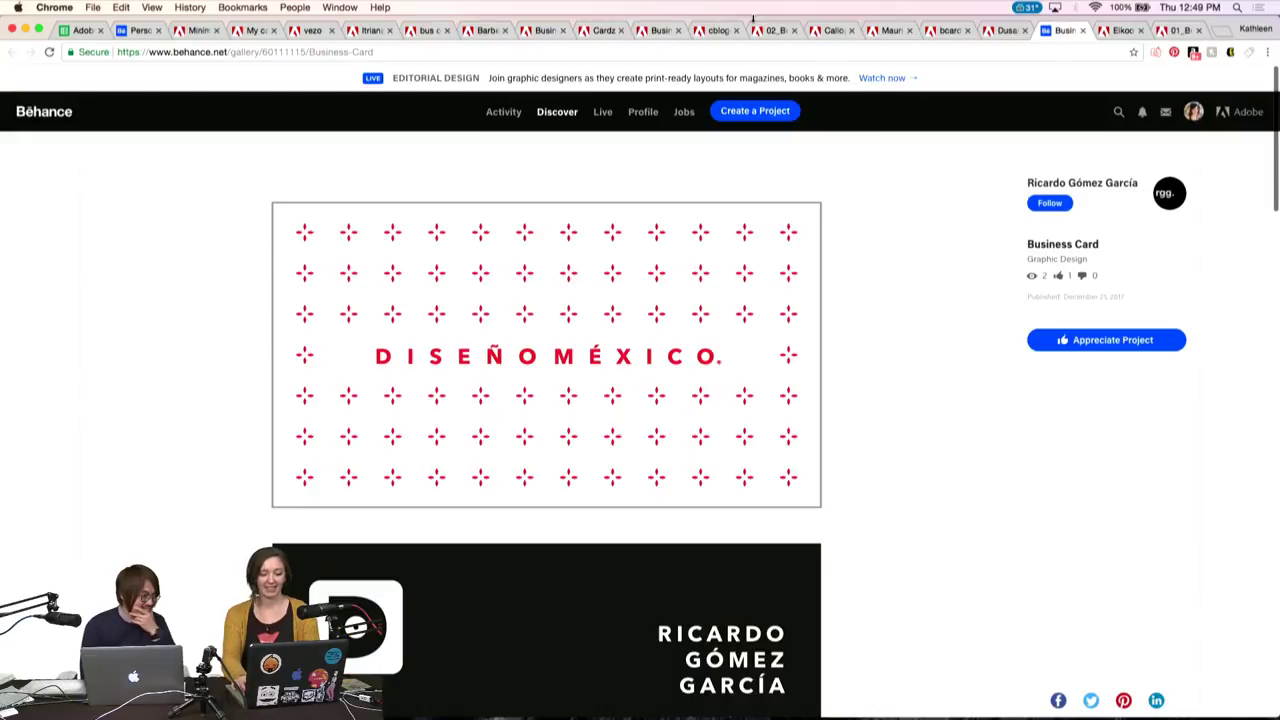
key(ctrl+shift+Tab)
key(ctrl+shift+Tab)
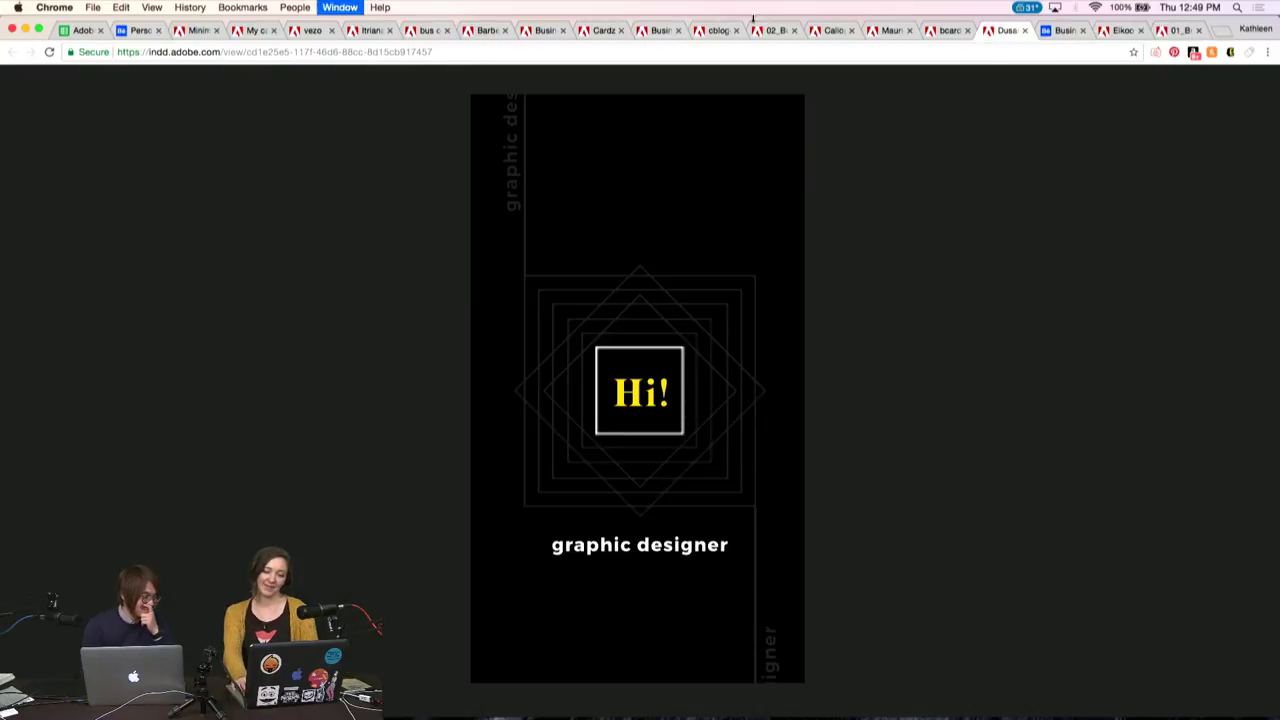
key(ctrl+shift+Tab)
key(ctrl+Tab)
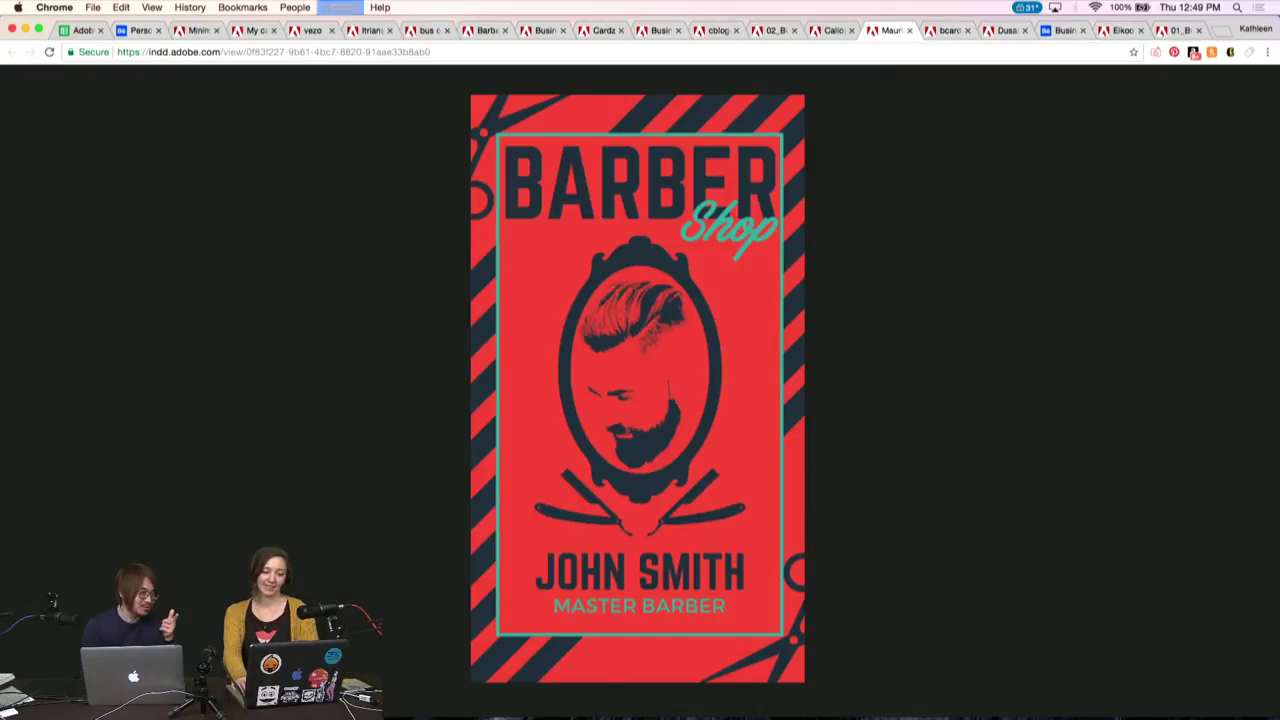
key(ctrl+shift+Tab)
key(ctrl+Tab)
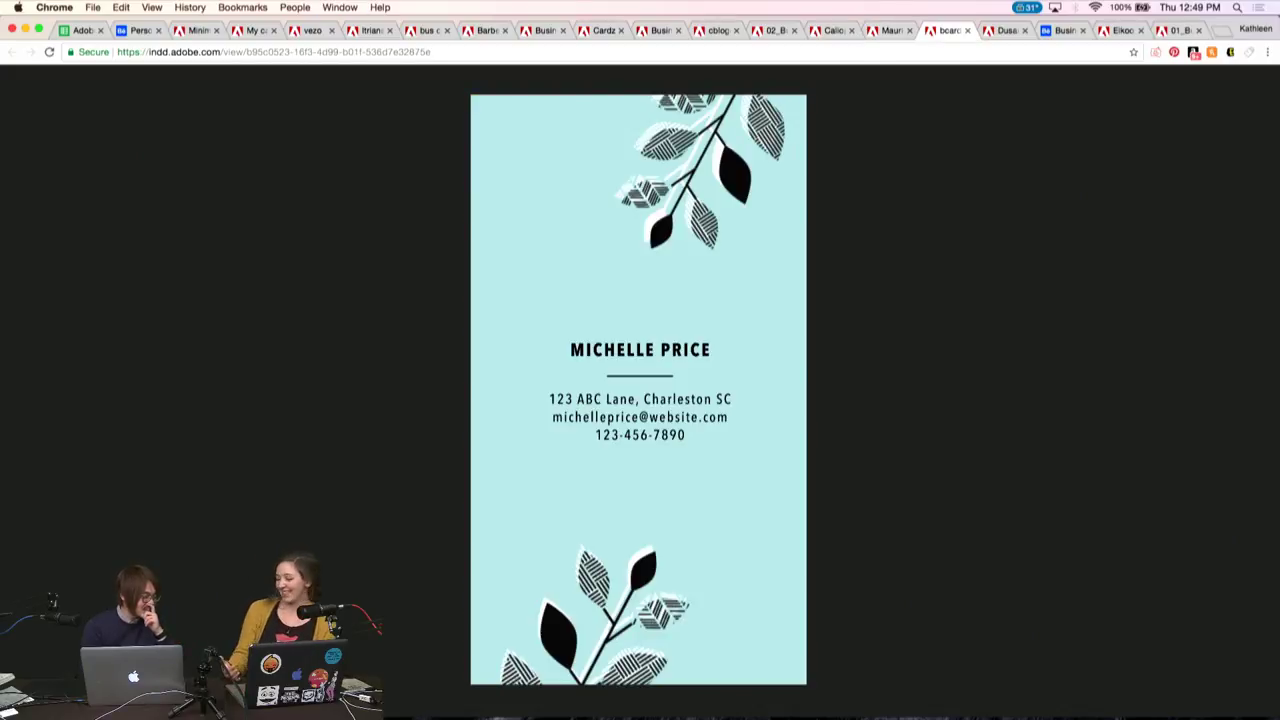
mouse_move(531, 316)
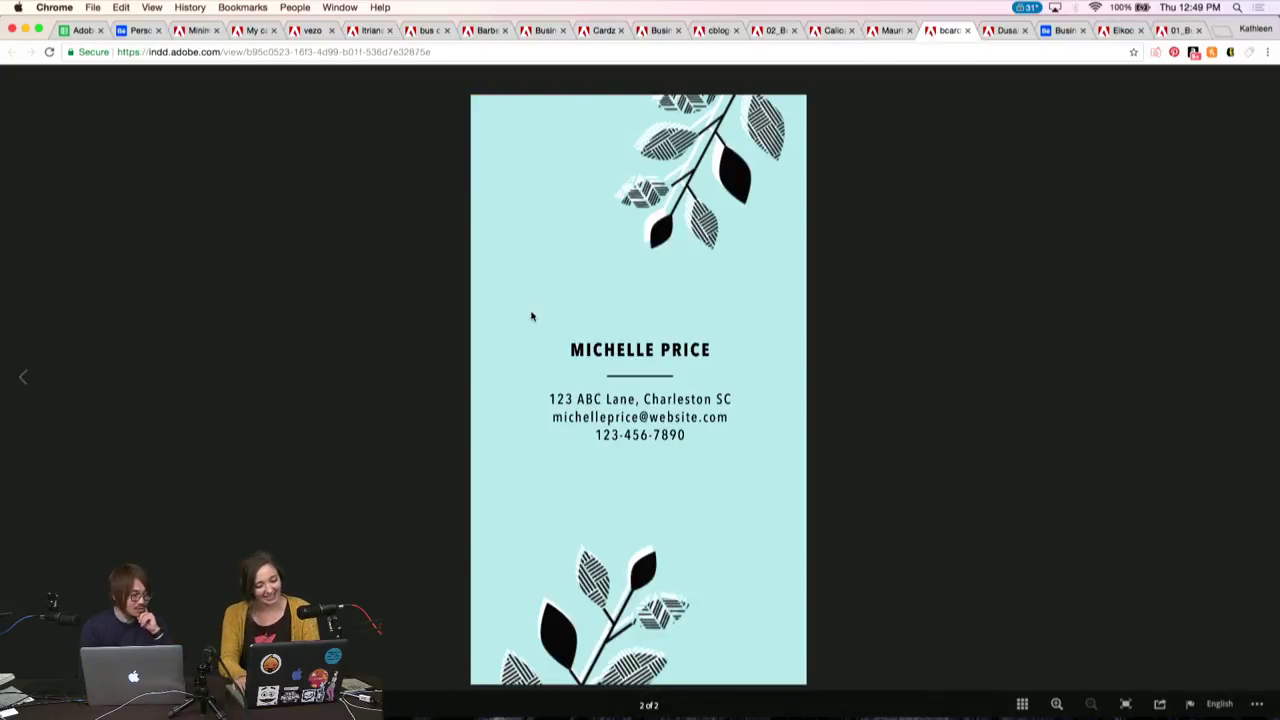
key(Left)
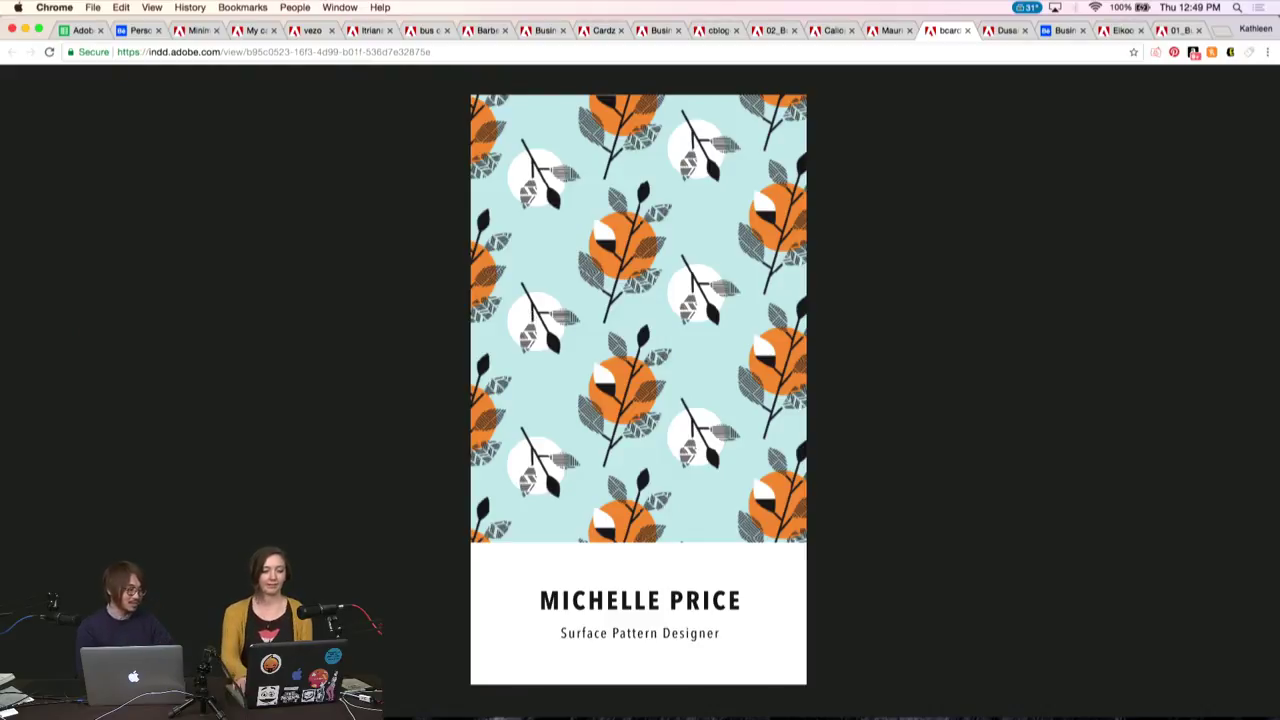
key(Right)
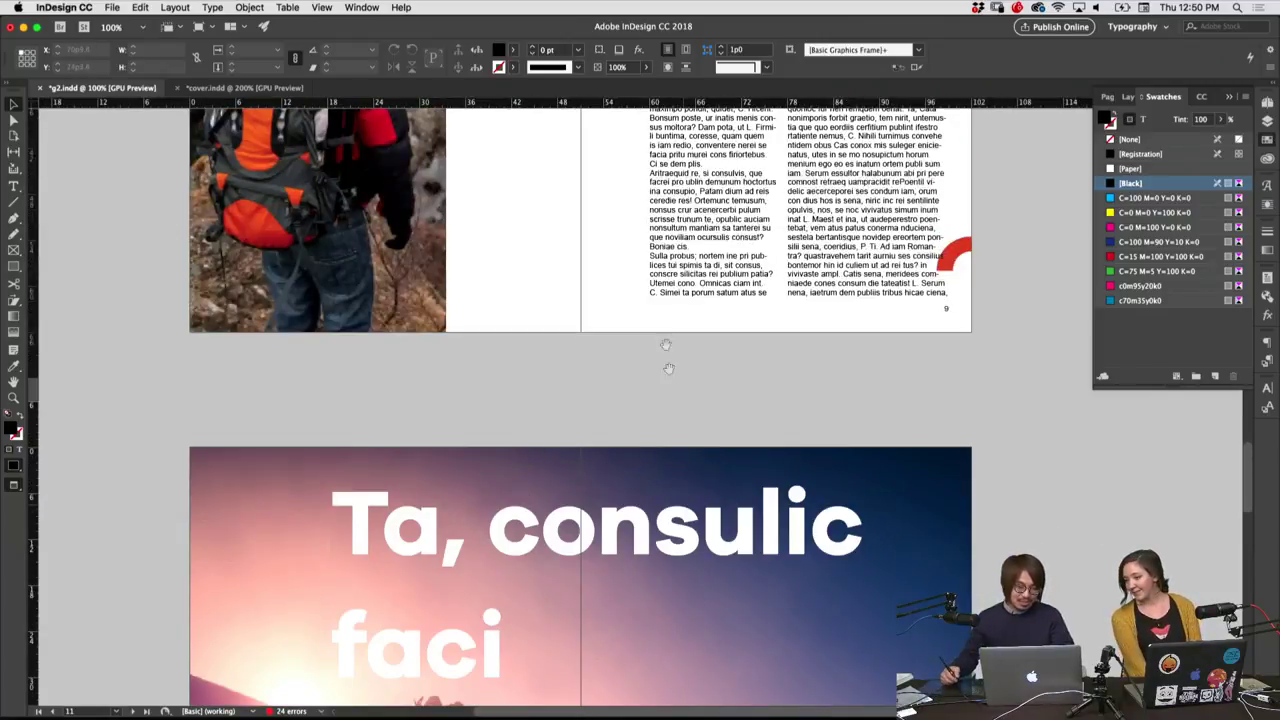
Position spread 12–13, select the right-page body text frames and show the Character panel
scroll(812, 306, down, 5)
scroll(689, 490, down, 3)
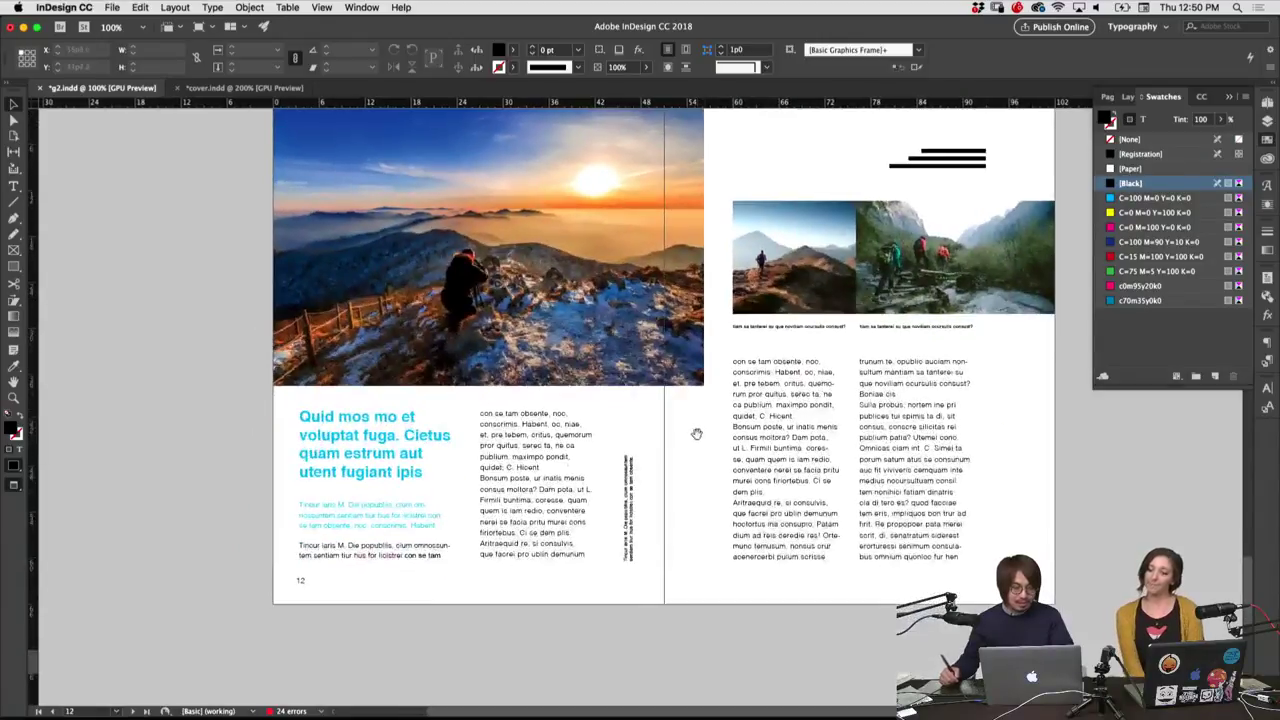
drag(697, 434, 694, 482)
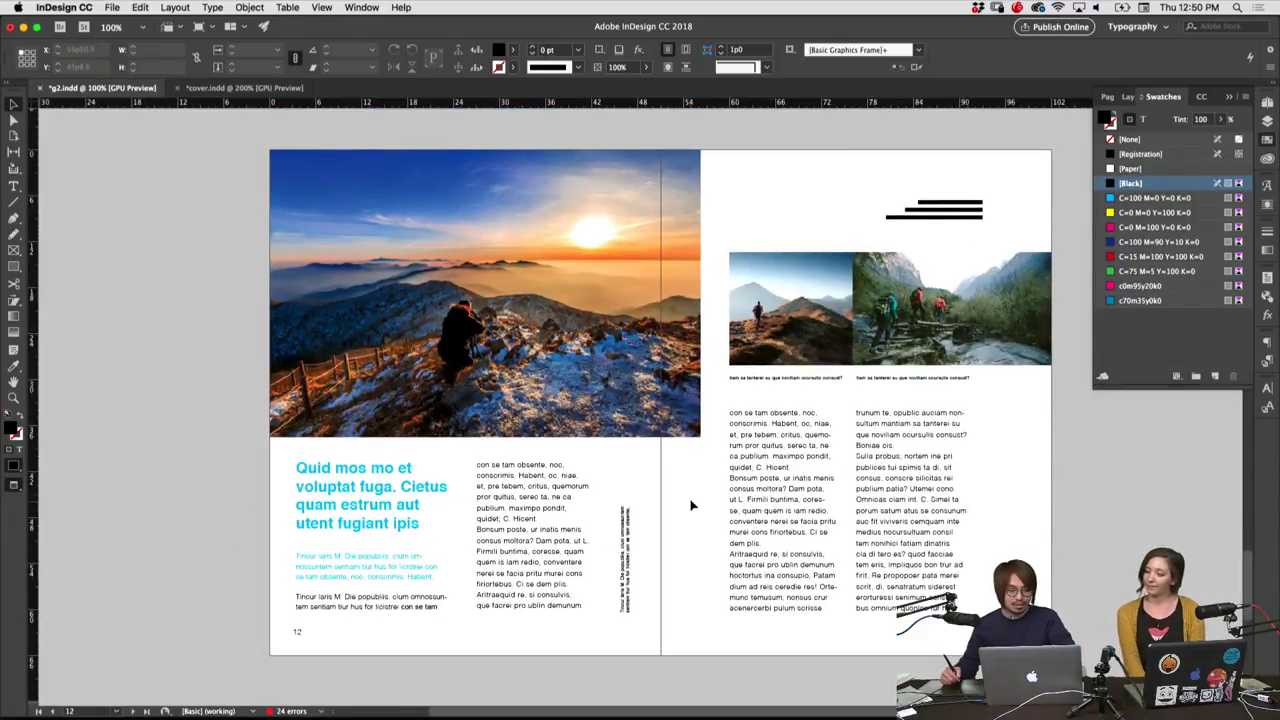
scroll(686, 517, up, 1)
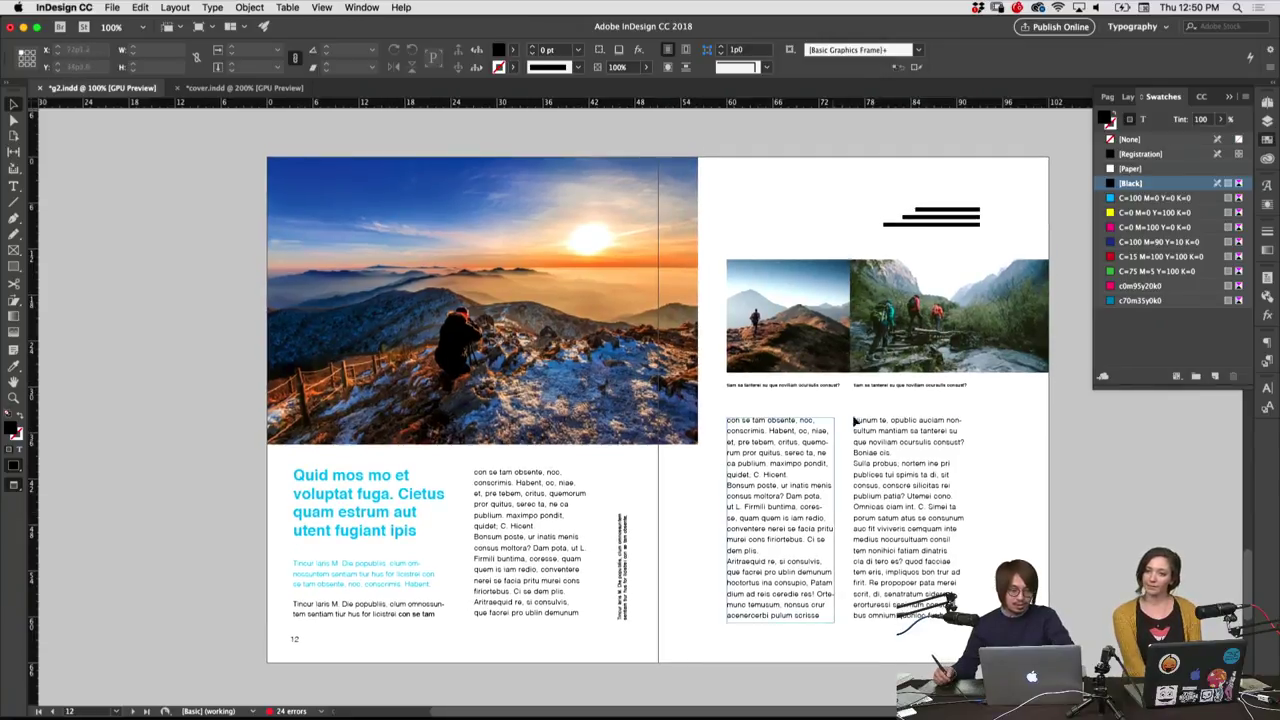
drag(990, 478, 880, 542)
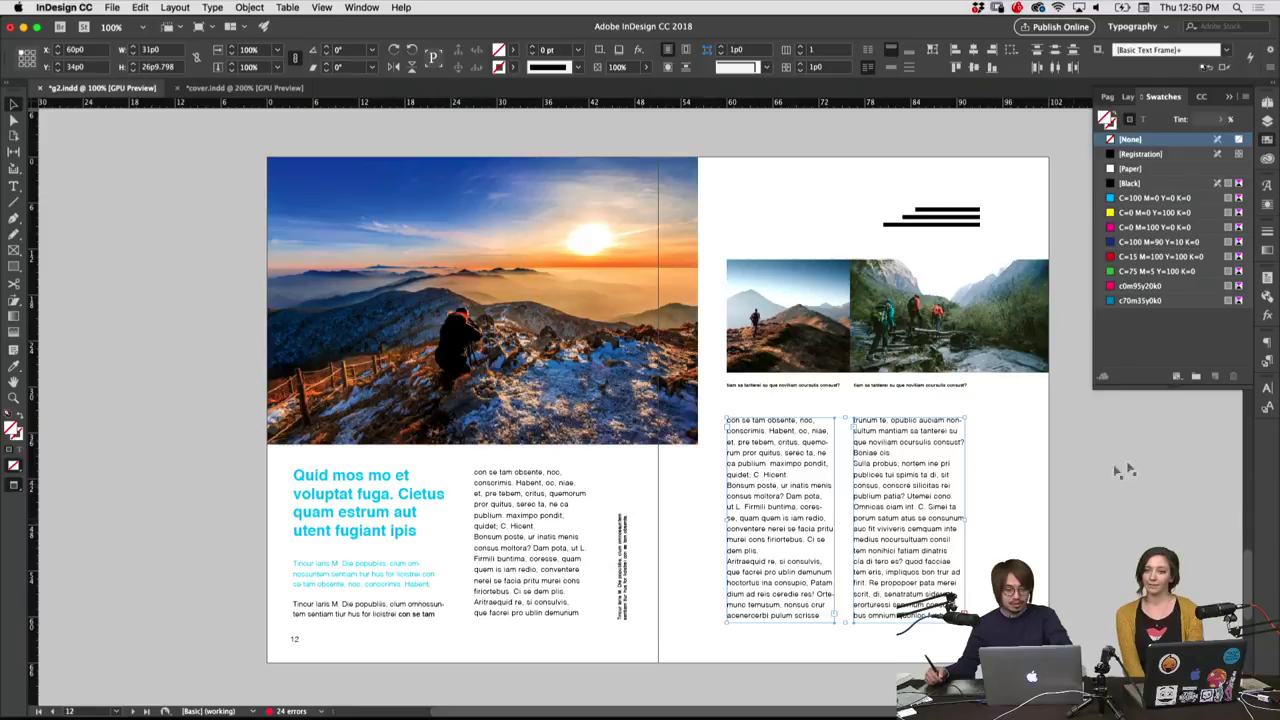
click(1267, 387)
Check the fonts of the right text column, the cyan heading frame and the left-page body frame
click(1000, 498)
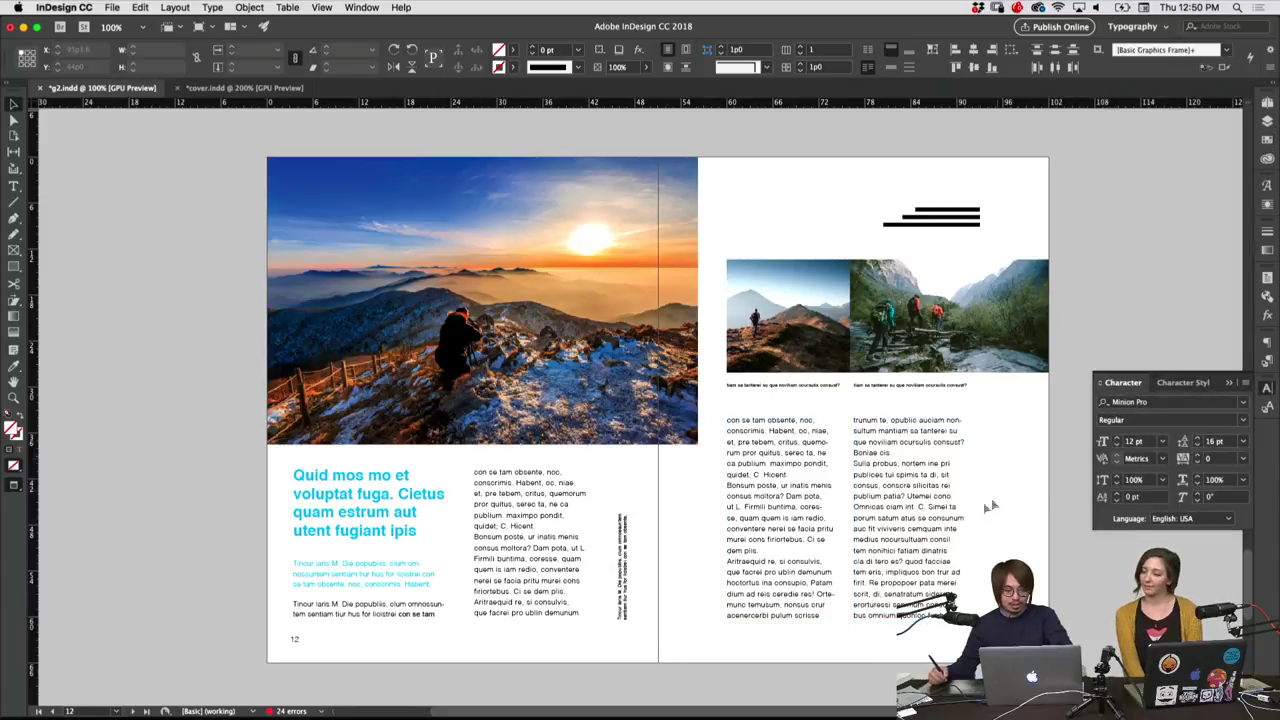
click(940, 500)
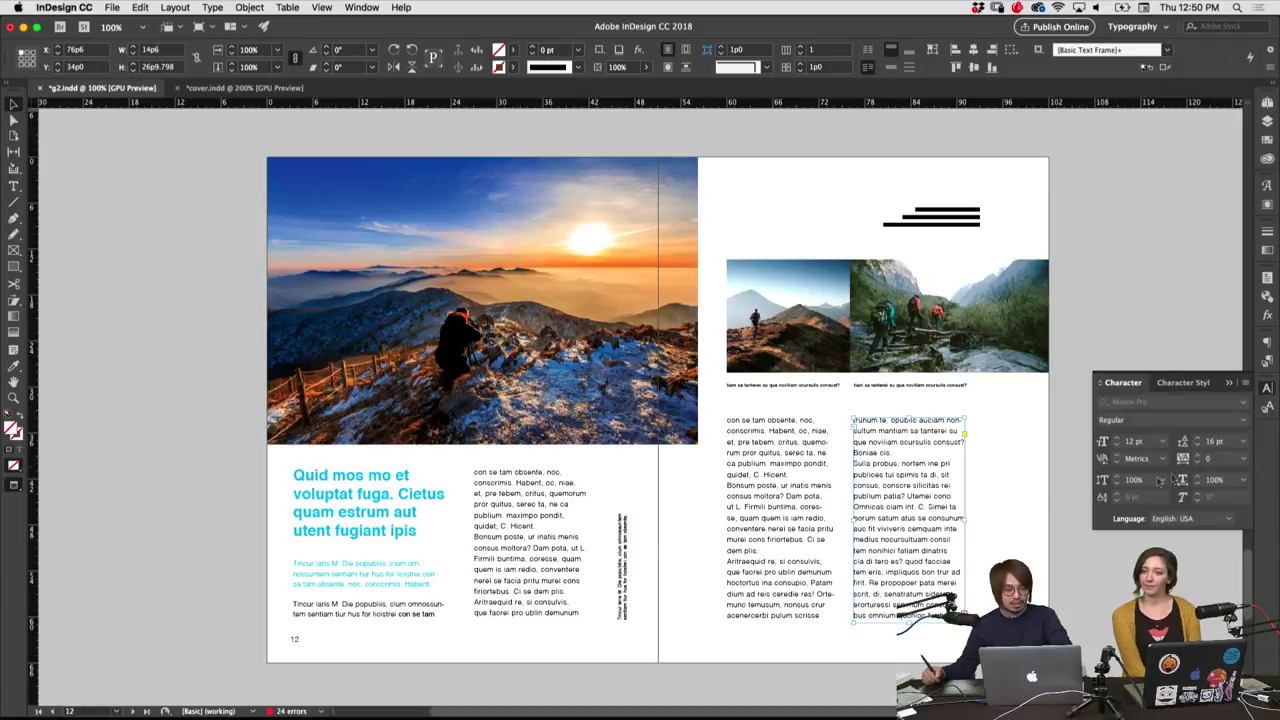
click(980, 490)
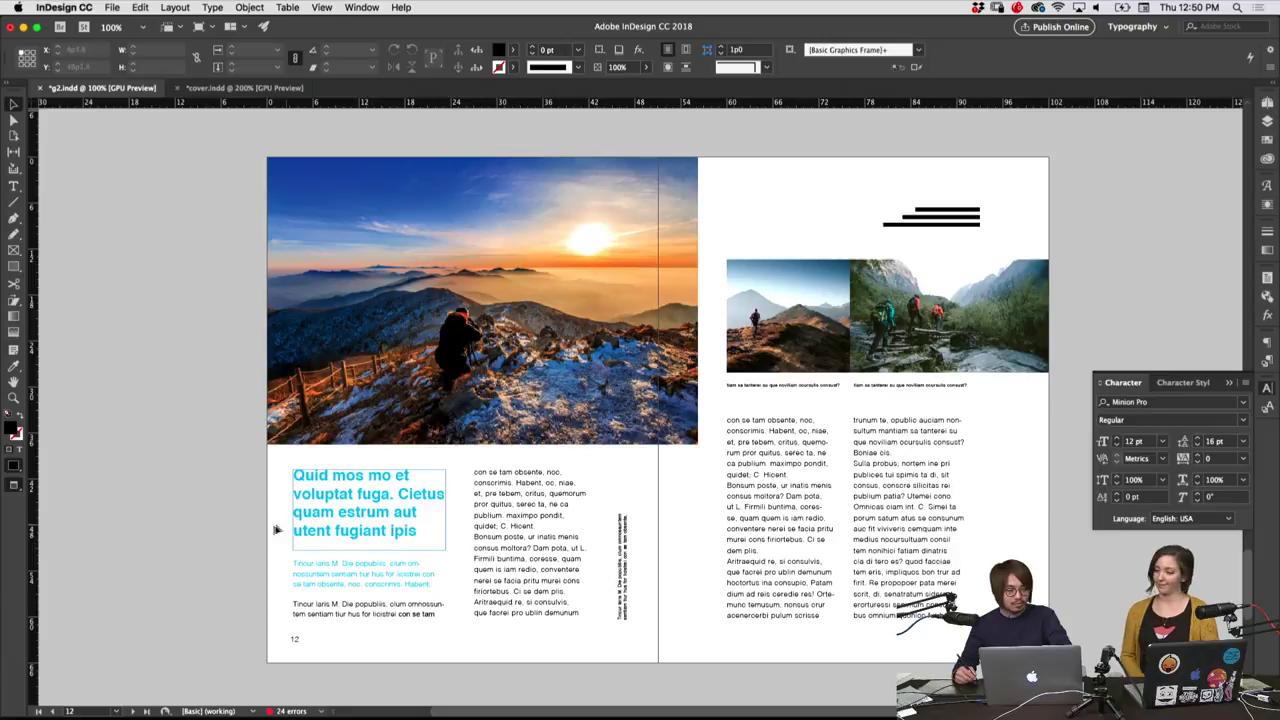
click(310, 490)
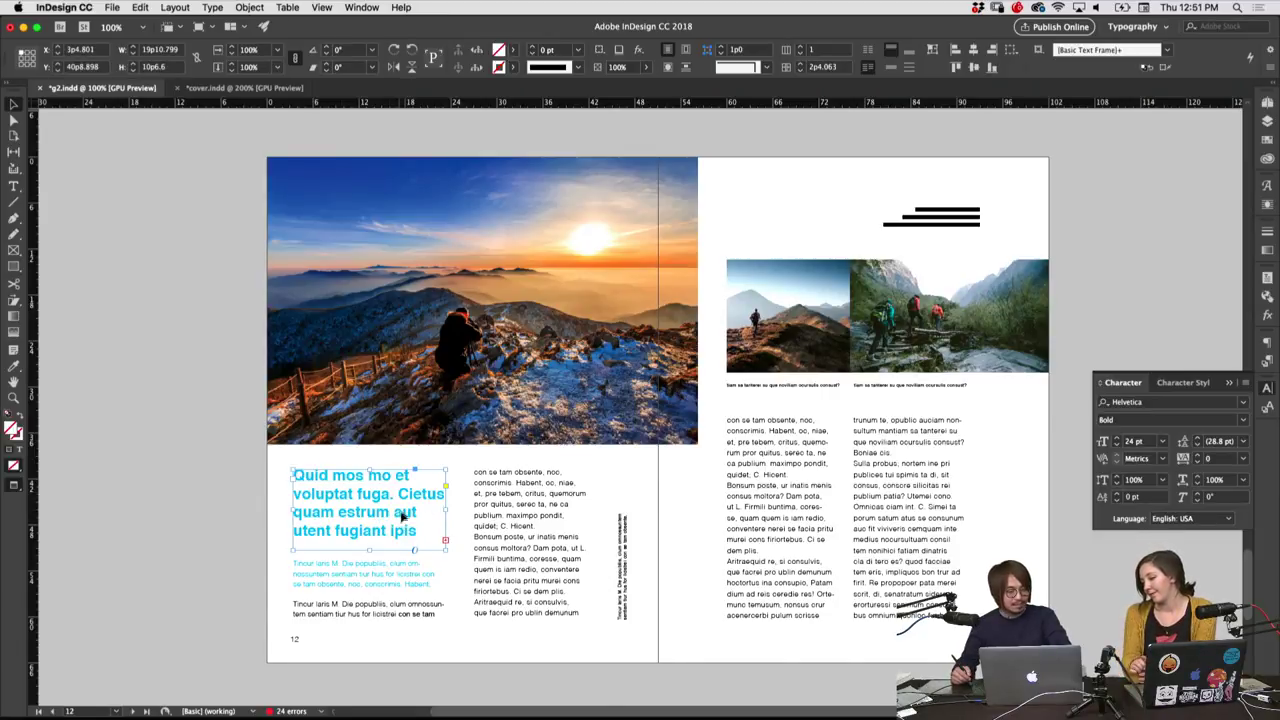
click(432, 646)
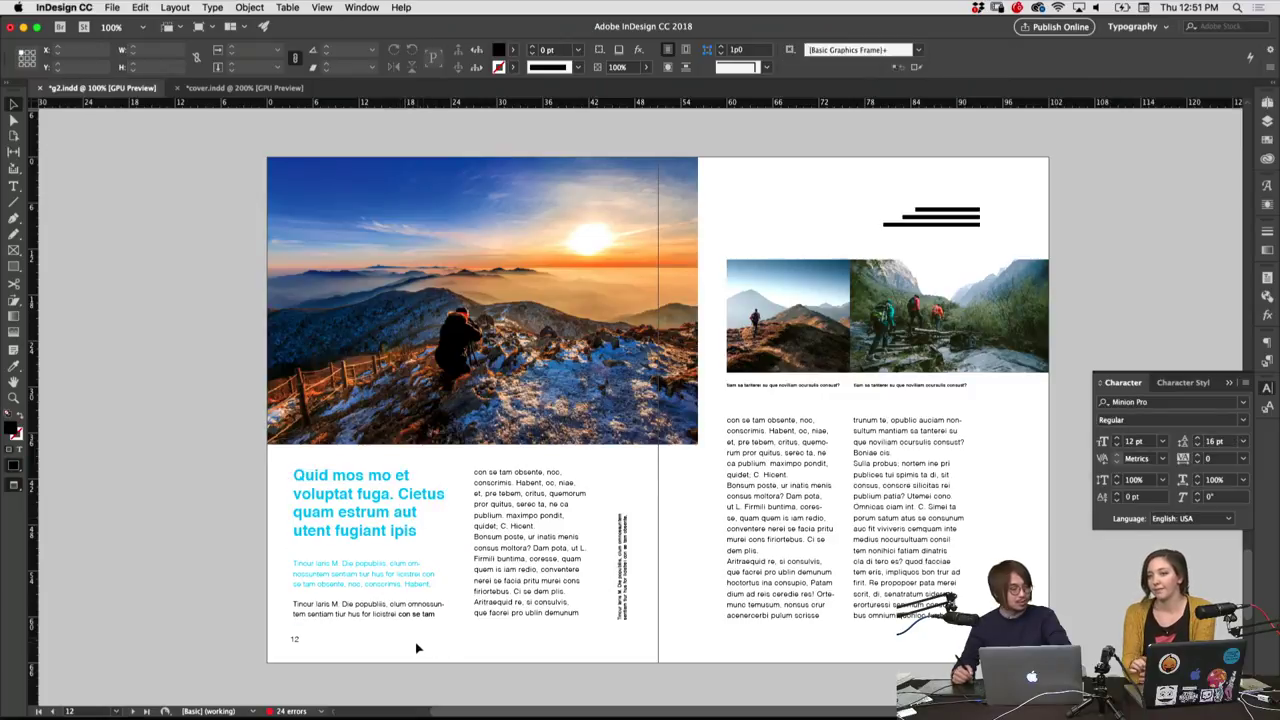
click(522, 618)
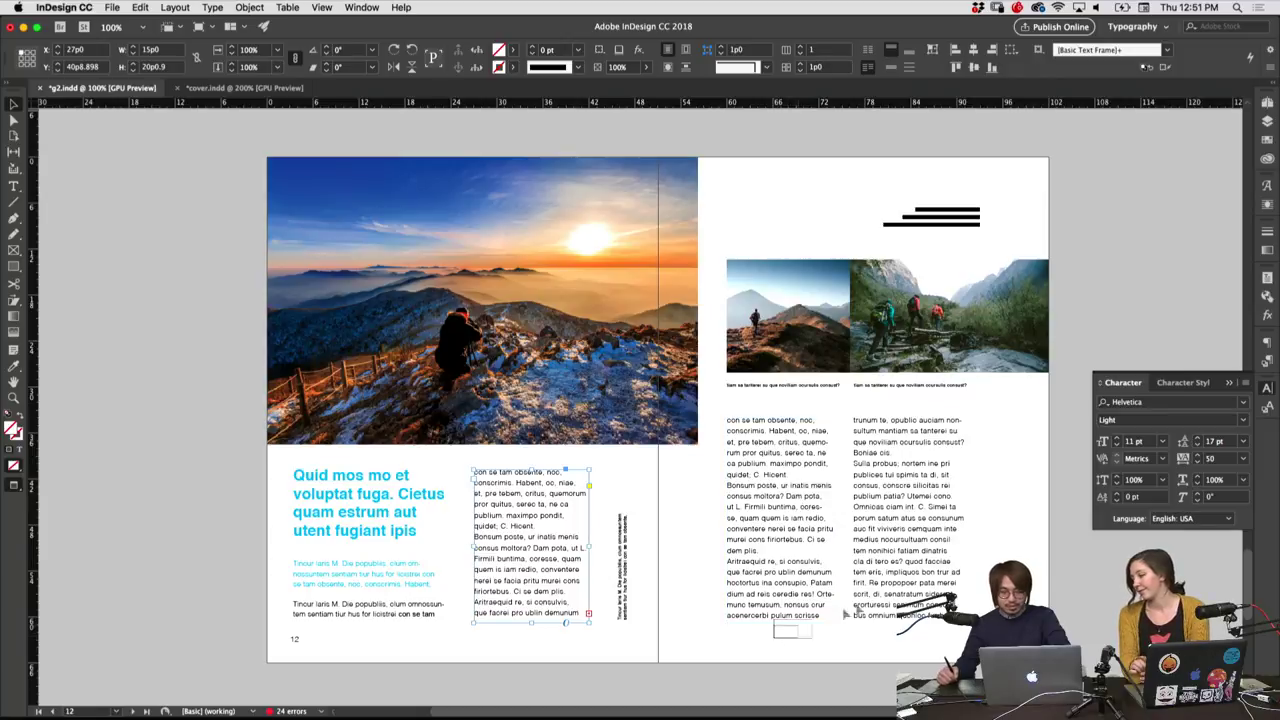
Reselect the left-page body frame and both right-page body frames to recheck fonts, then deselect
click(846, 614)
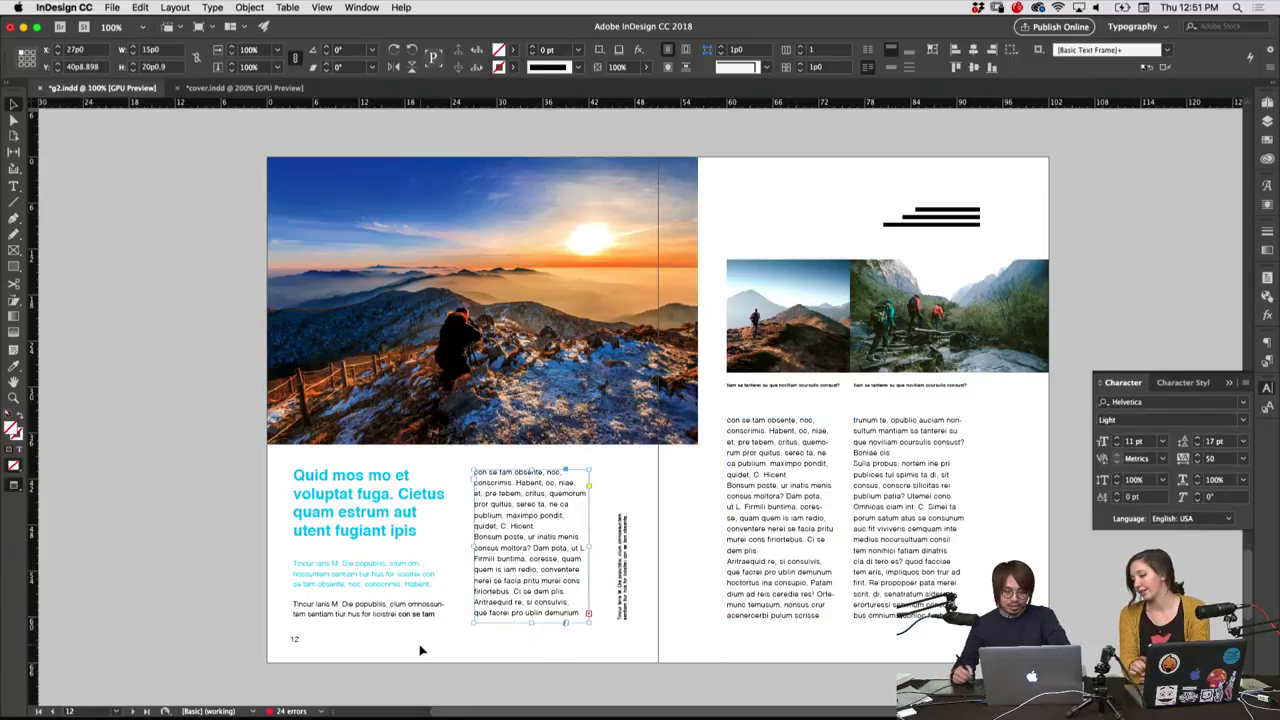
drag(420, 653, 525, 605)
click(521, 652)
click(548, 614)
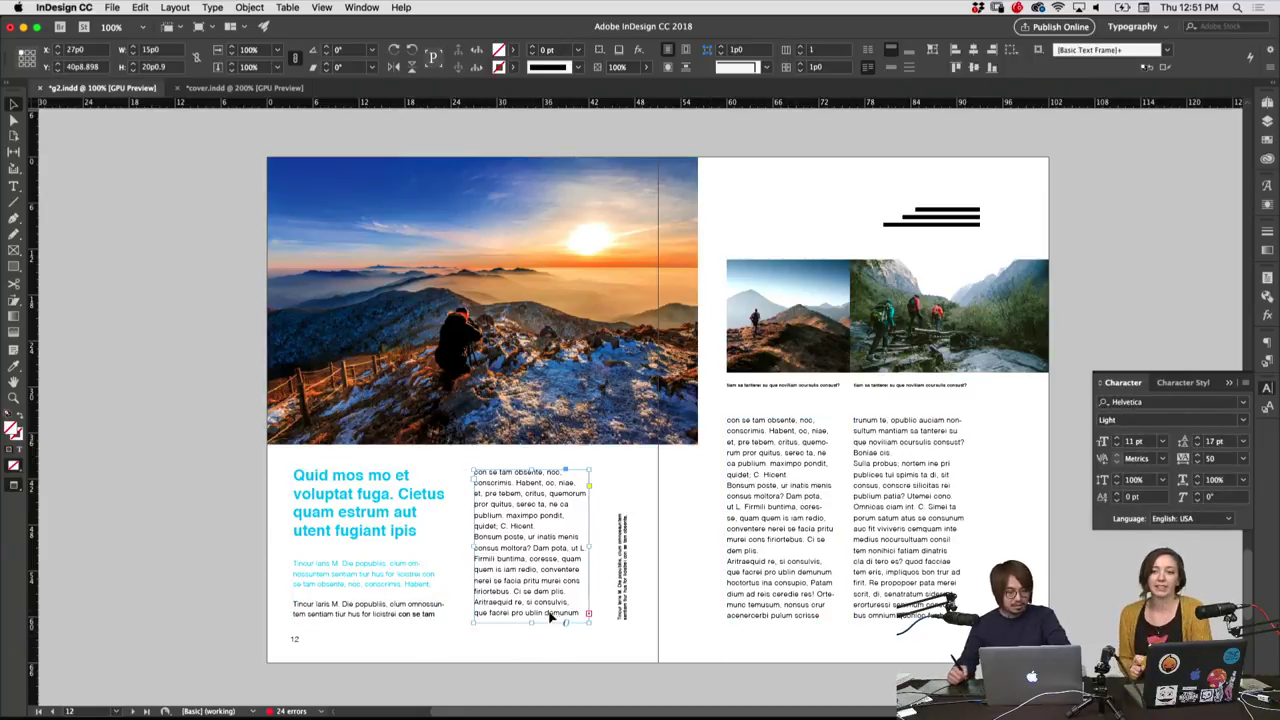
drag(764, 651, 888, 606)
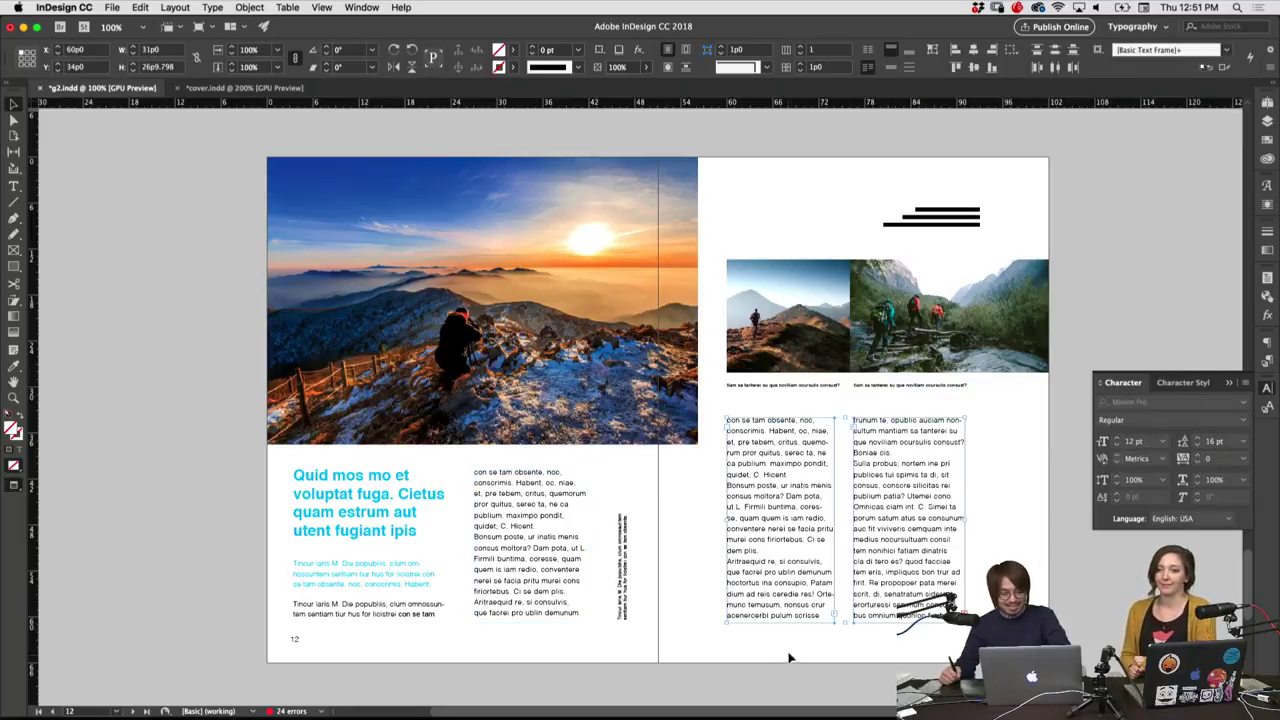
click(842, 650)
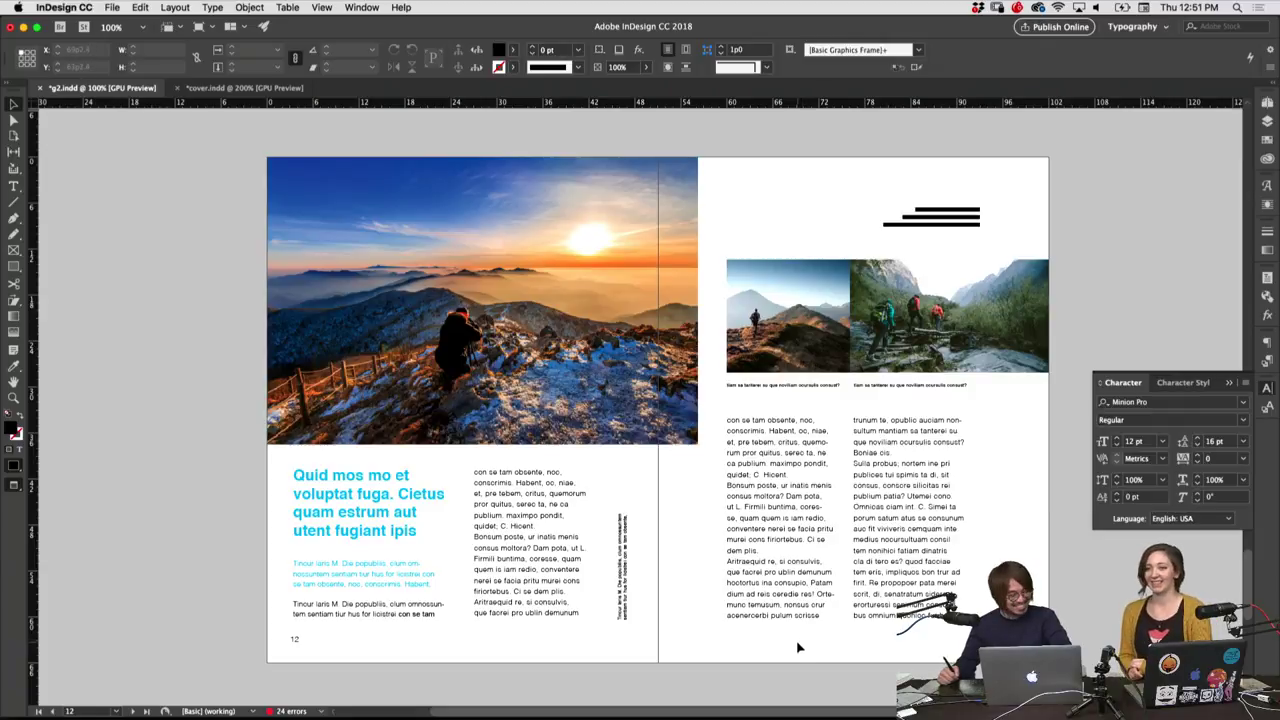
Drag the small mountain photo and caption off page 15 onto the pasteboard and delete them
key(shift+Page_Down)
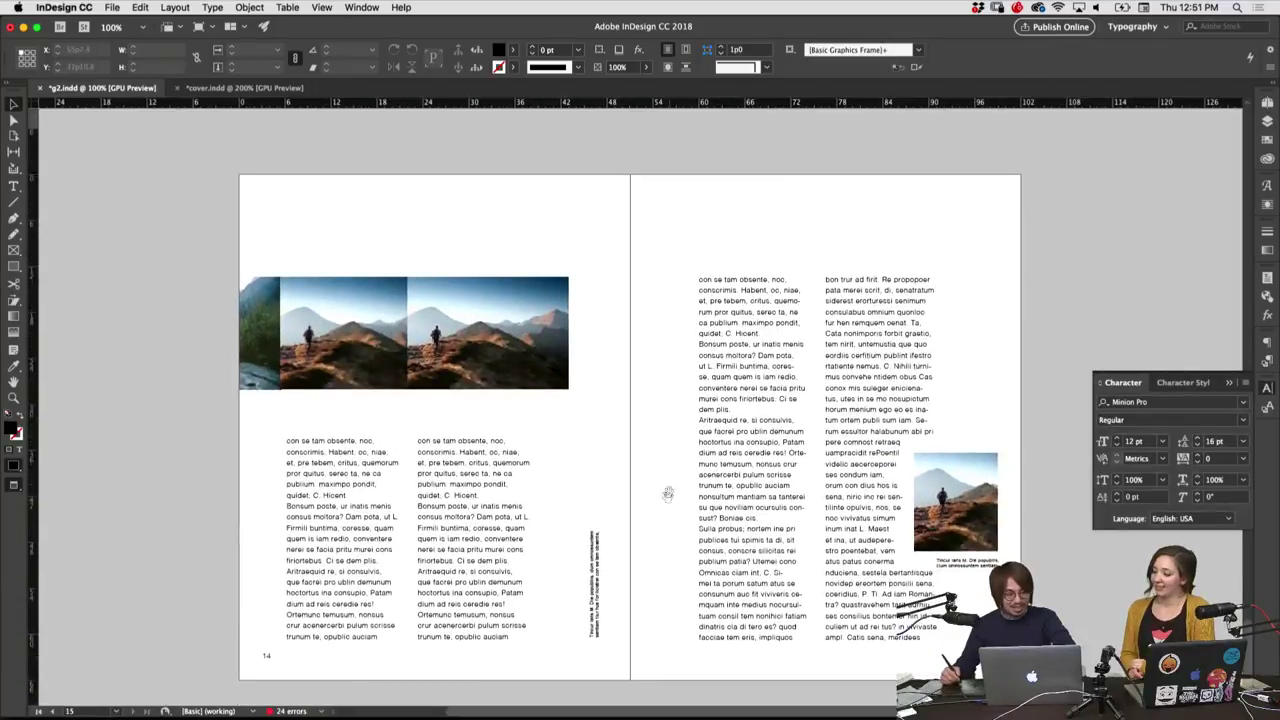
key(shift+Page_Up)
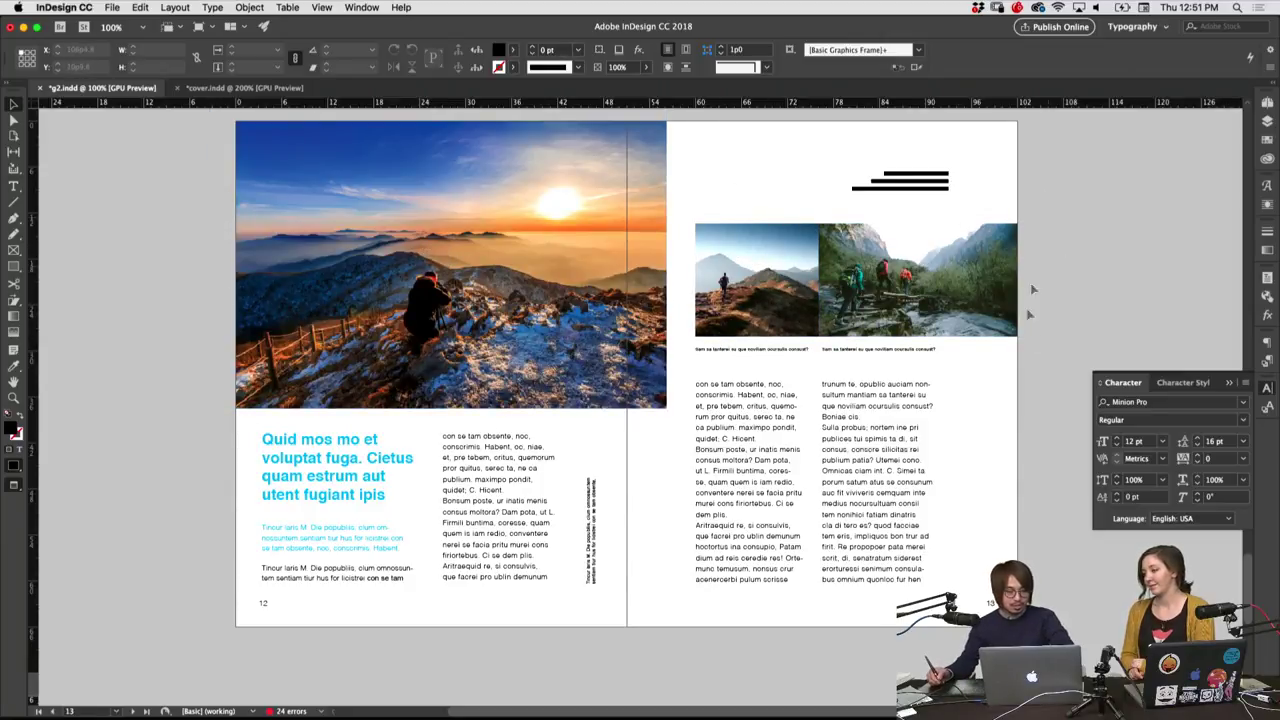
scroll(1033, 290, down, 10)
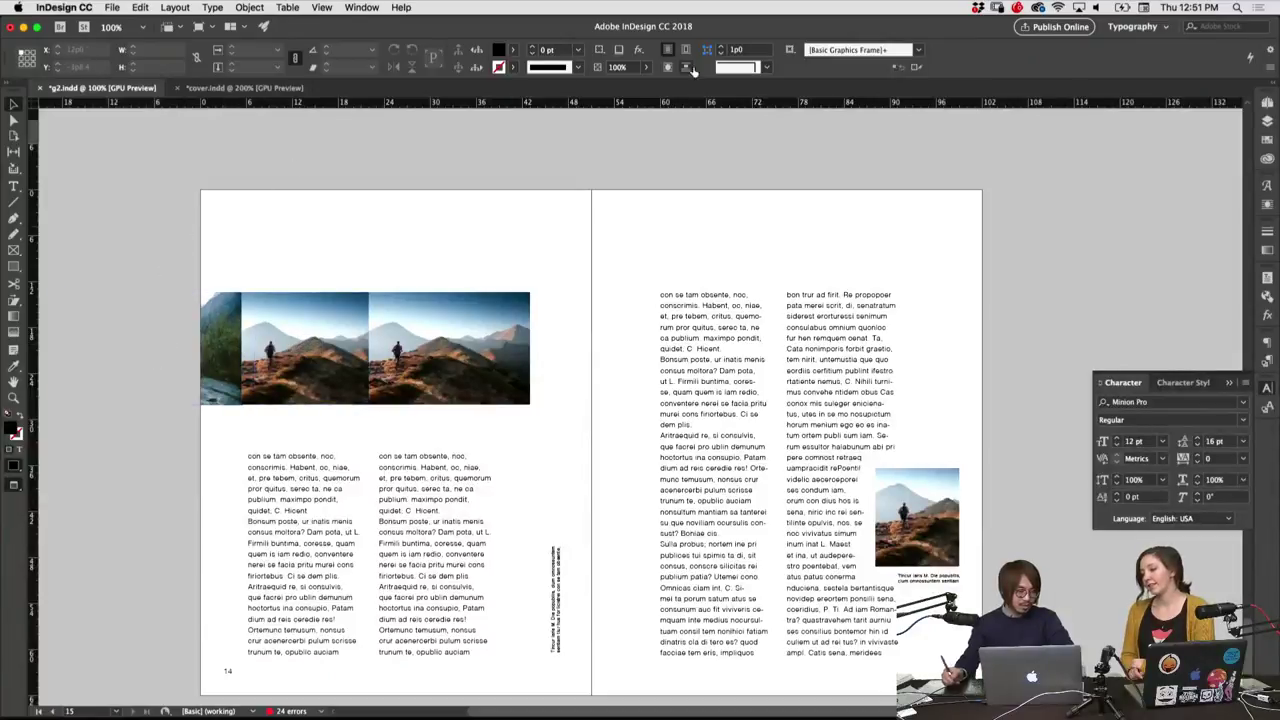
scroll(620, 330, down, 2)
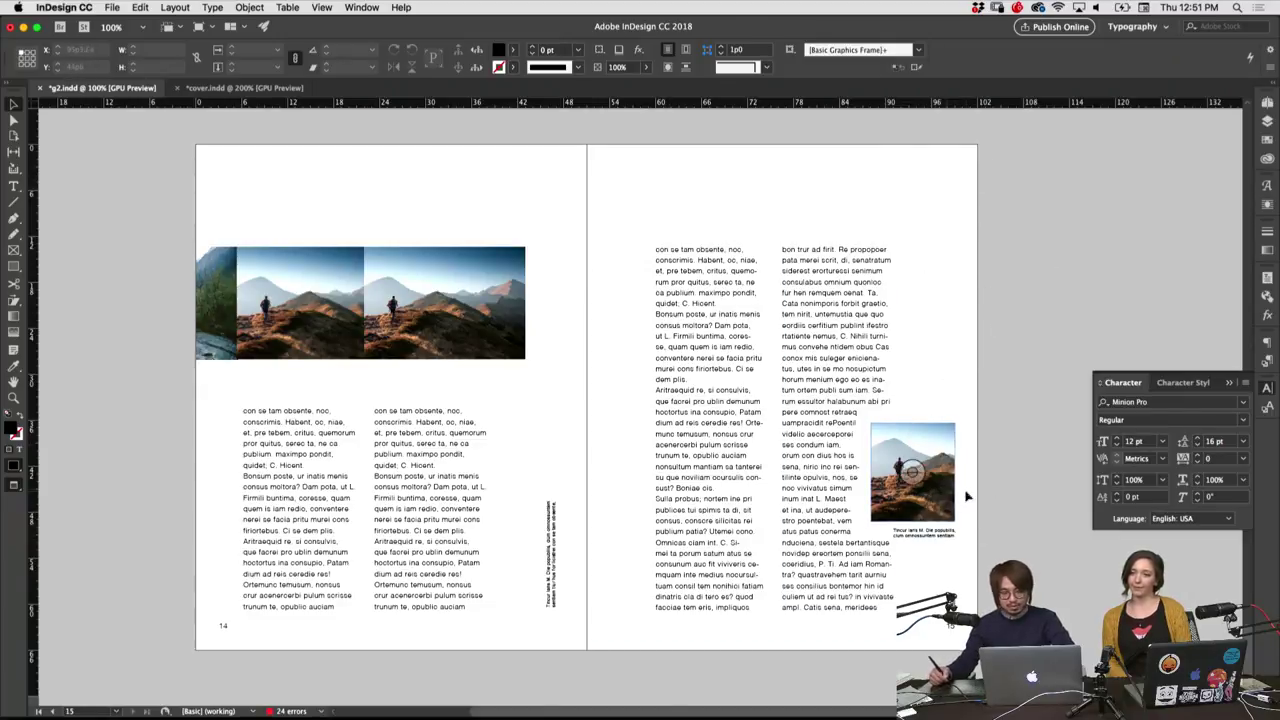
drag(925, 495, 1058, 325)
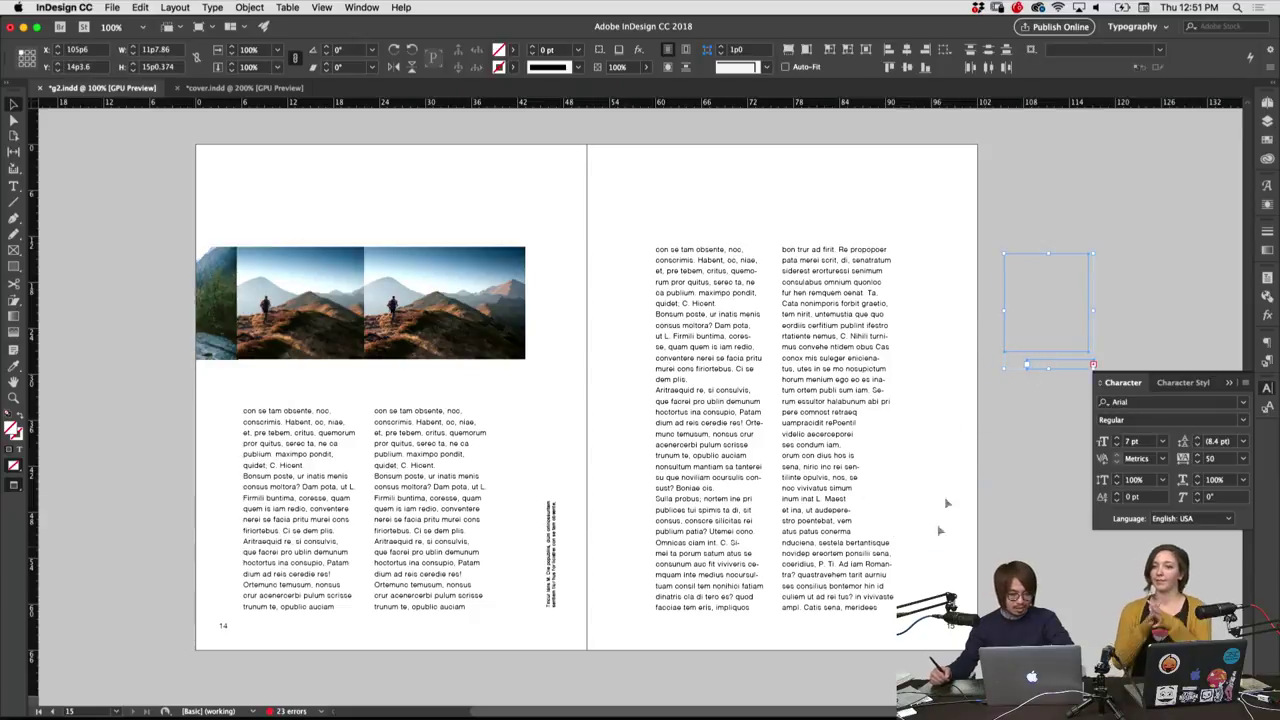
key(Delete)
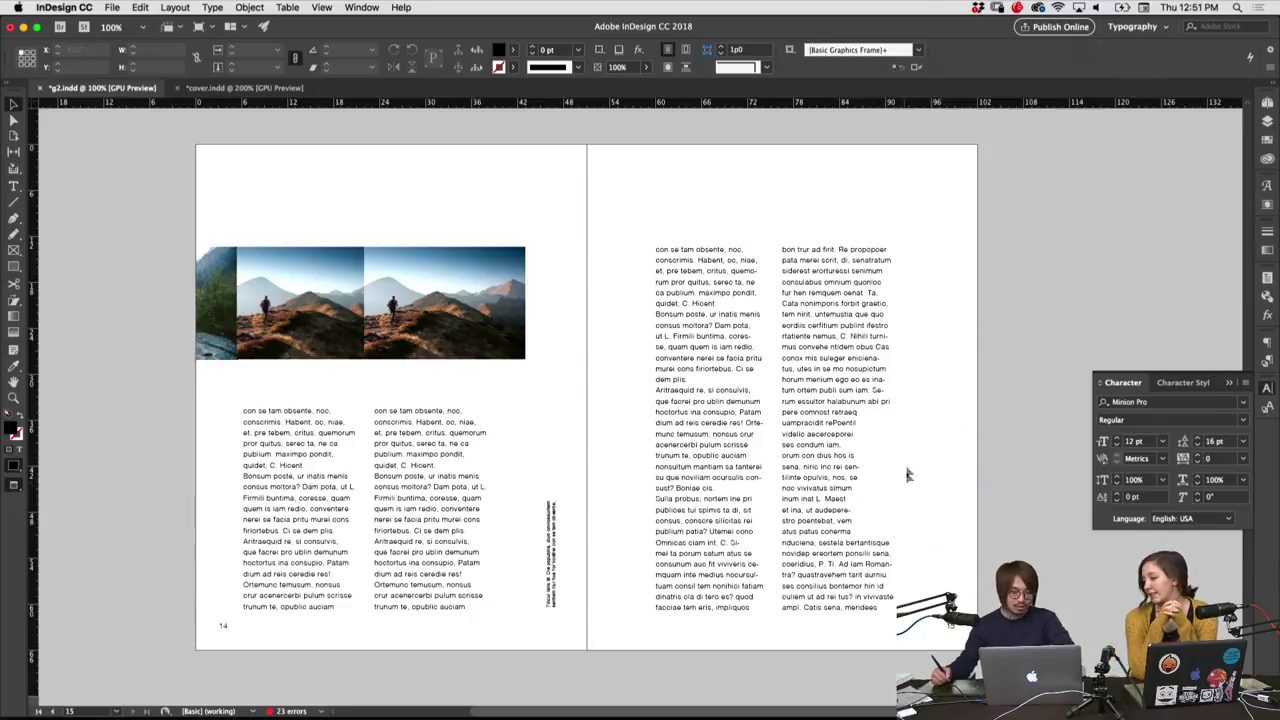
Select each of the two remaining text columns on page 15 to inspect them, then deselect
drag(923, 433, 818, 518)
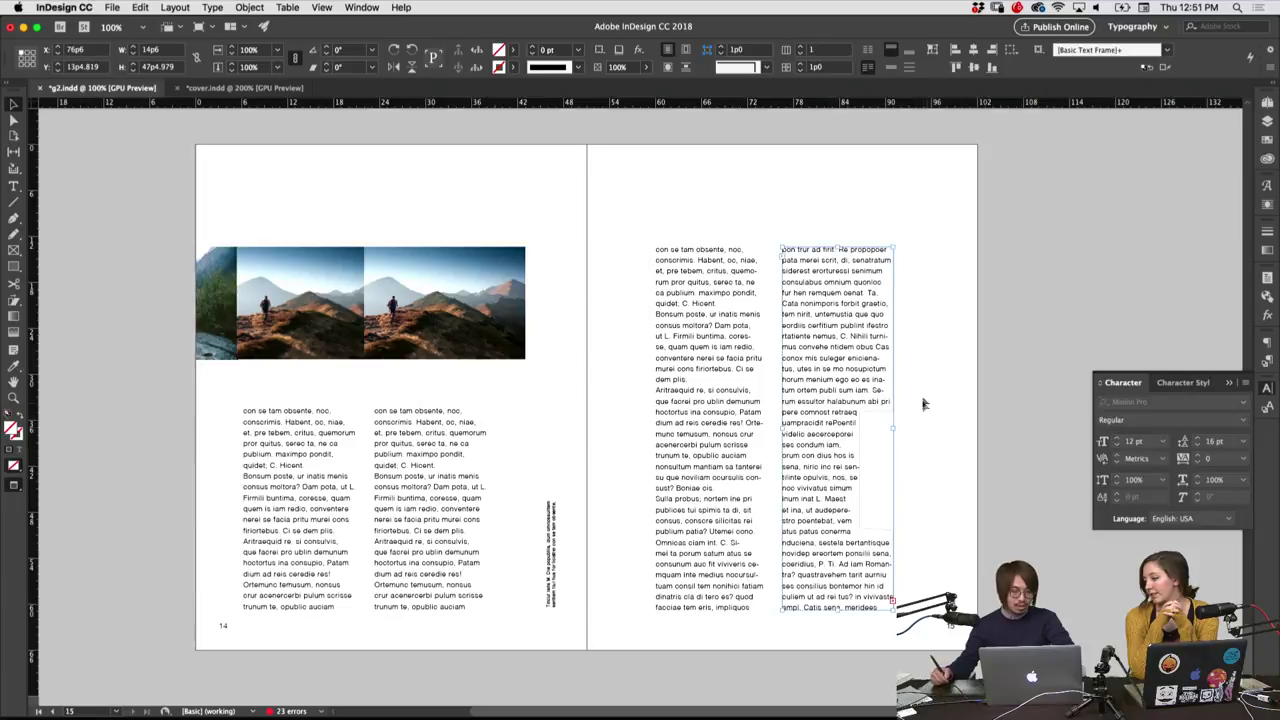
drag(620, 330, 705, 370)
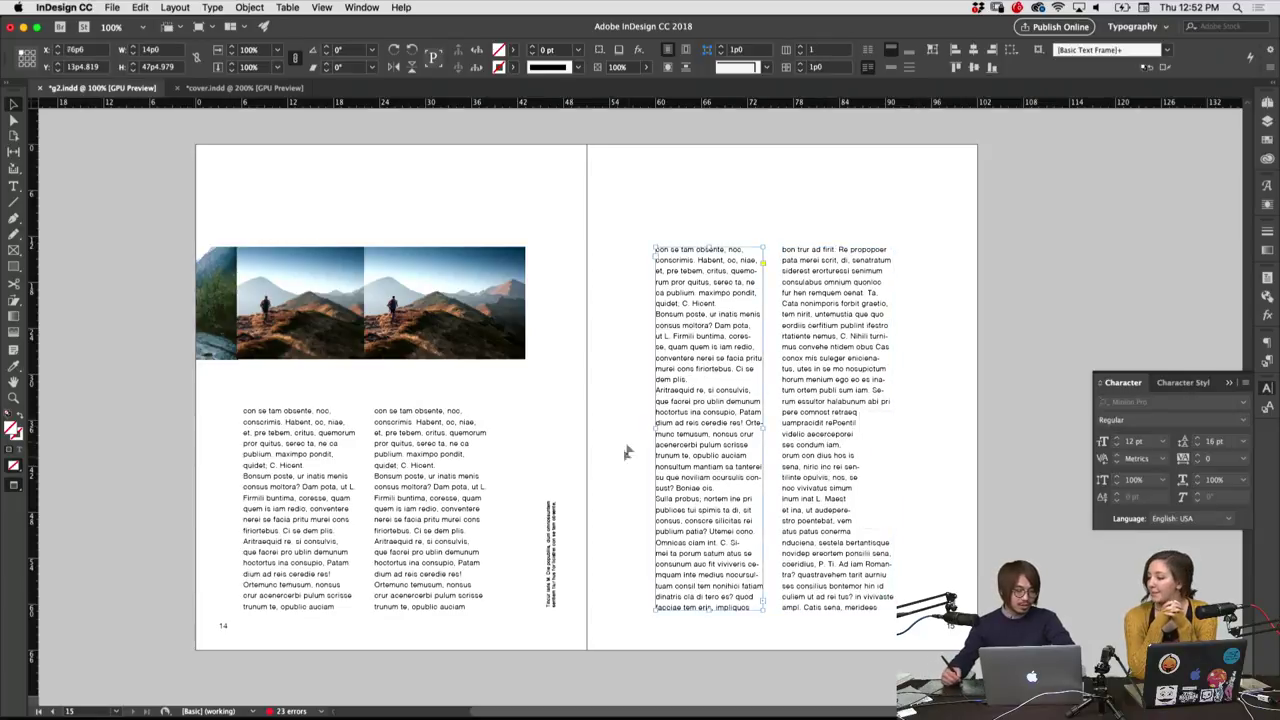
drag(625, 276, 636, 418)
drag(650, 540, 652, 388)
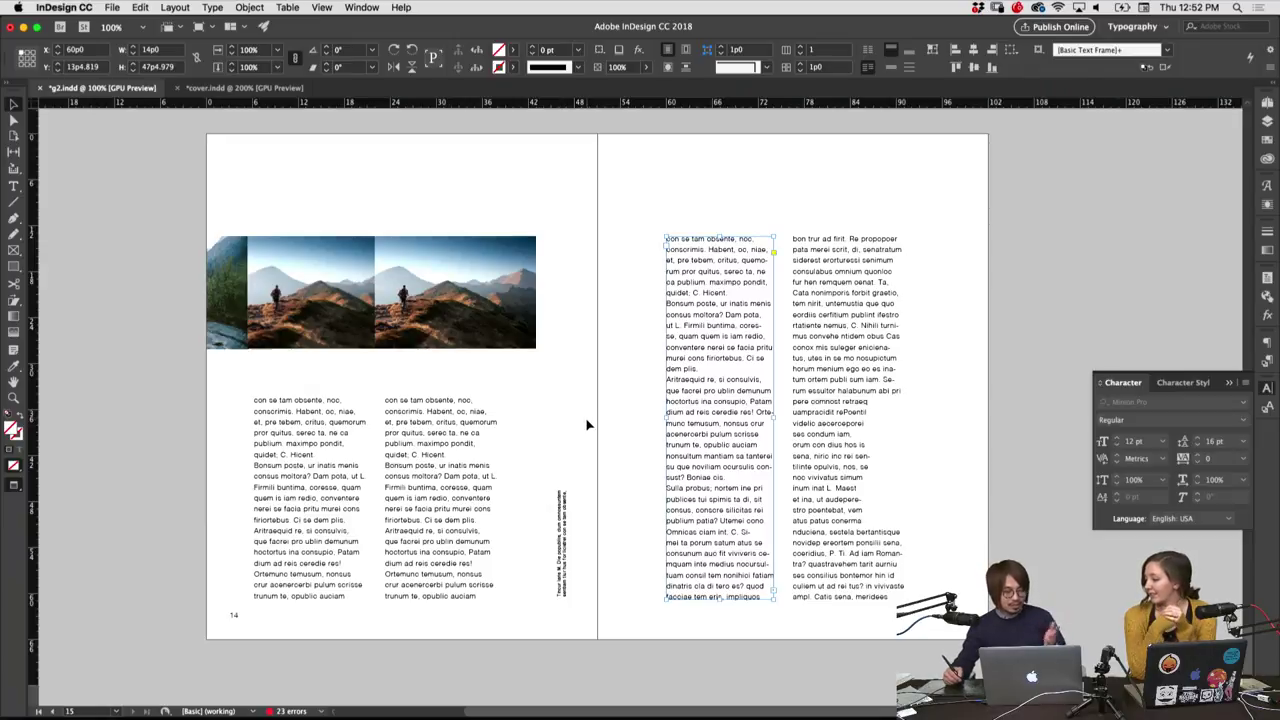
click(584, 434)
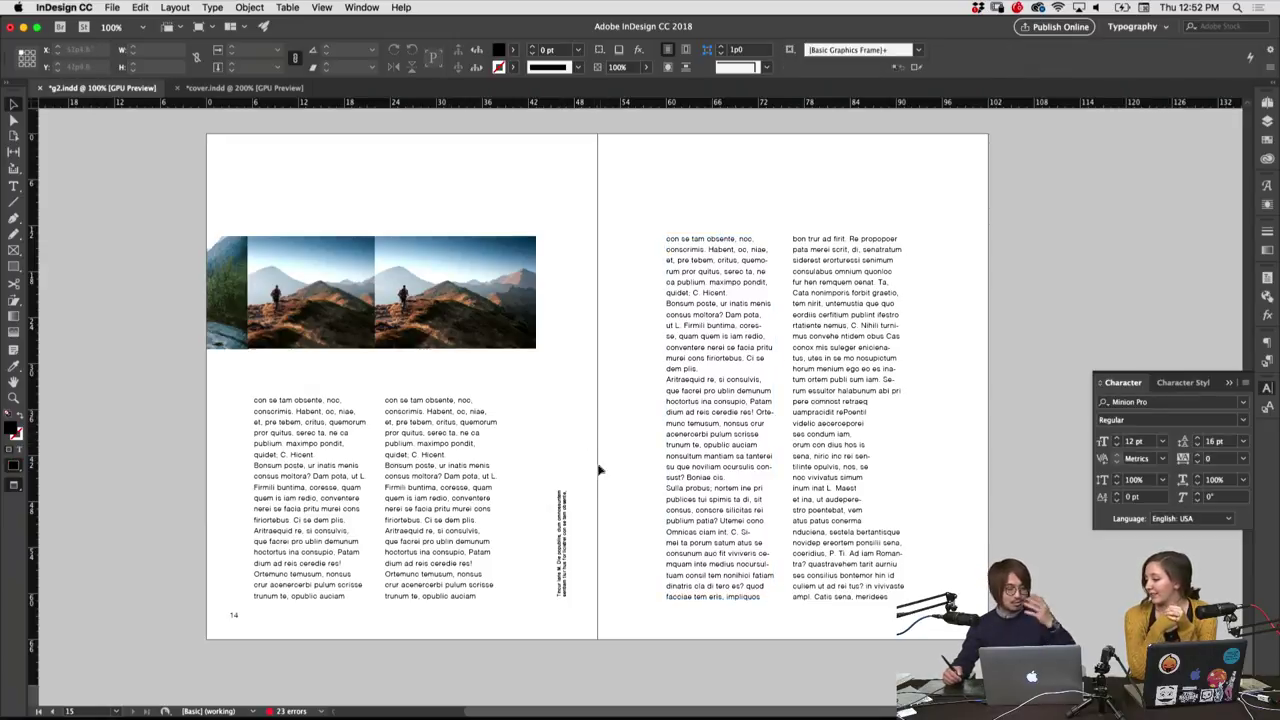
Scroll back up through g2.indd to pages 2–3 headlined 'PICIMAXIMIN NIMUS NIA ARUNTII SSEQUE'
scroll(591, 368, up, 5)
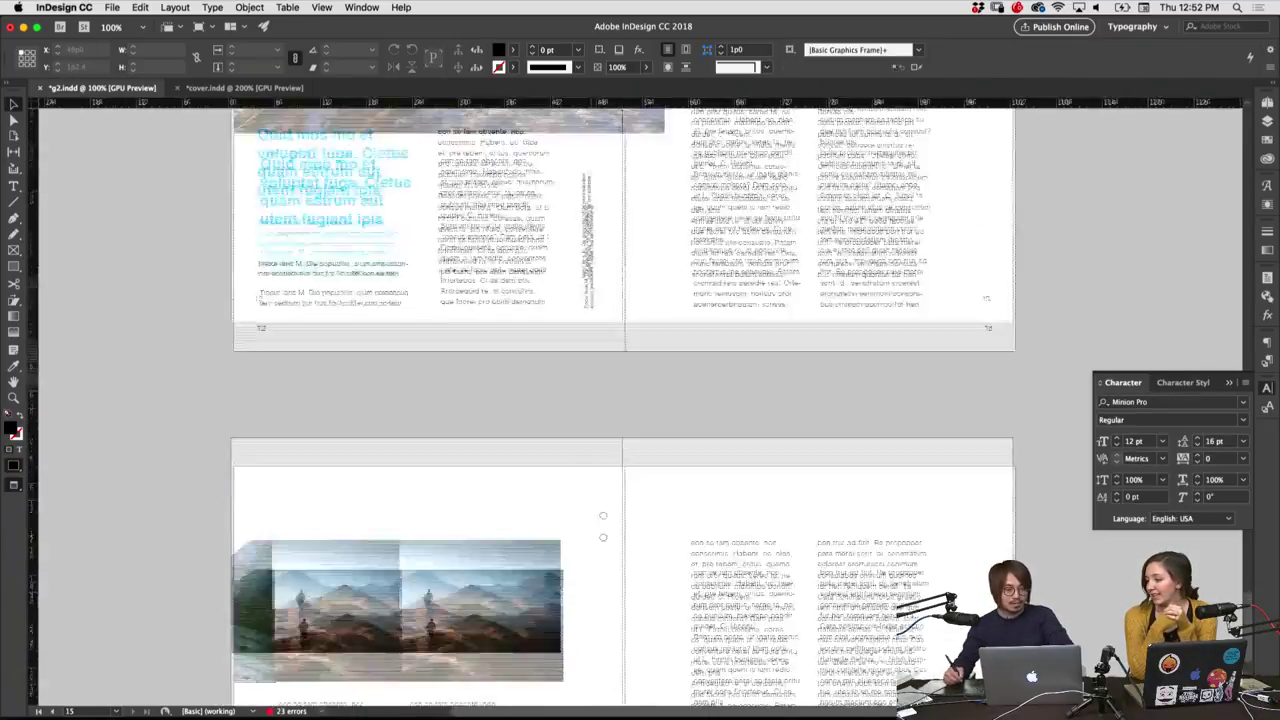
scroll(580, 420, up, 10)
scroll(570, 470, up, 5)
scroll(560, 510, up, 5)
scroll(558, 519, up, 5)
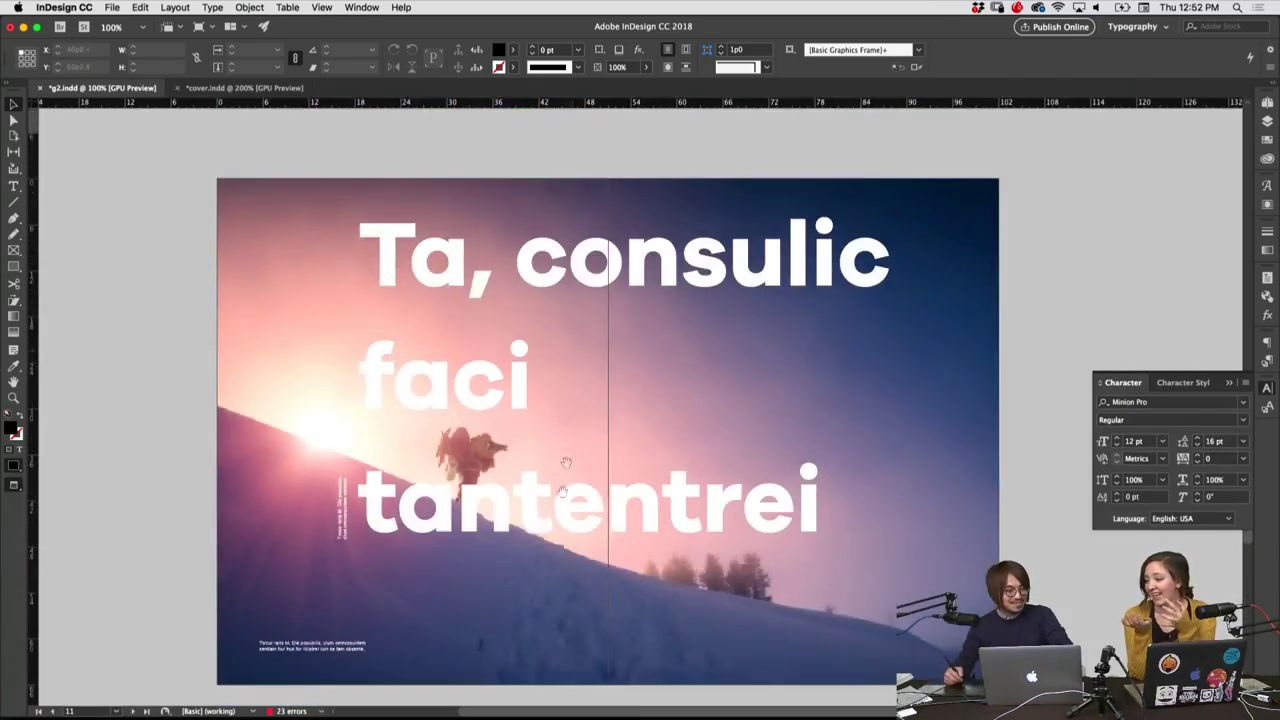
scroll(558, 510, up, 3)
scroll(558, 500, up, 5)
scroll(558, 490, up, 3)
scroll(558, 460, up, 5)
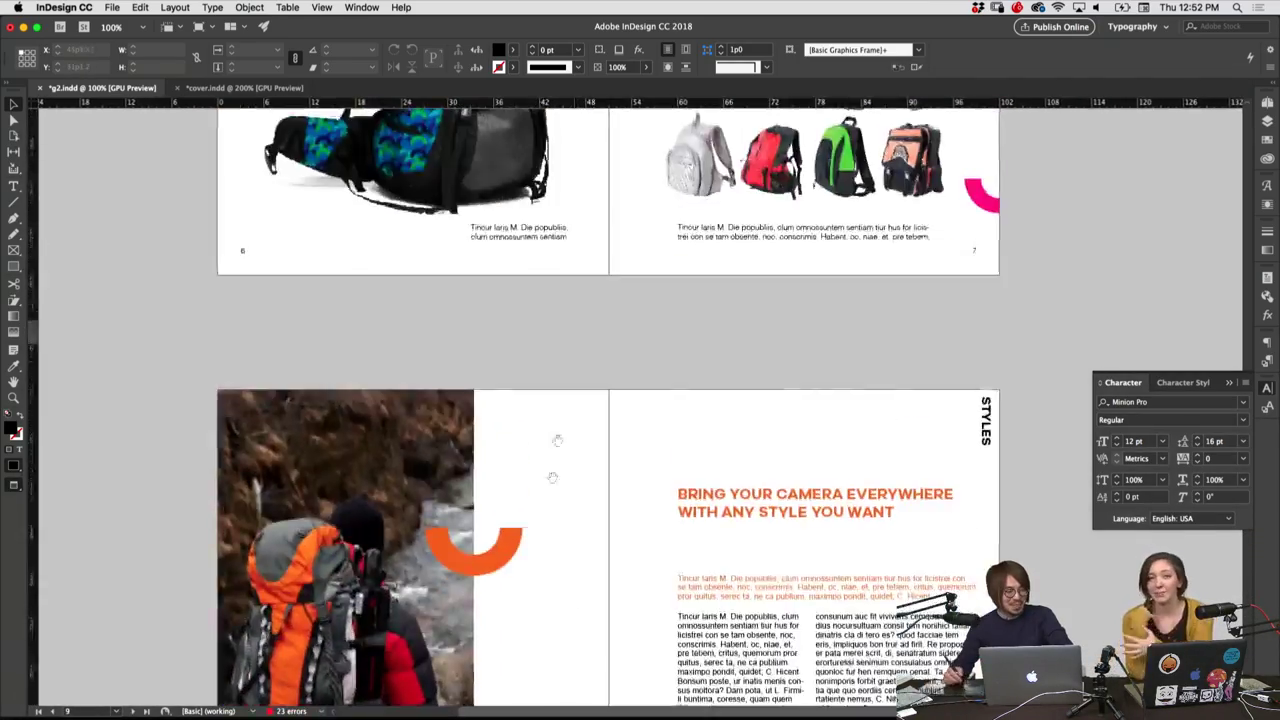
scroll(558, 420, up, 5)
scroll(559, 385, up, 3)
scroll(560, 348, down, 2)
scroll(560, 400, up, 5)
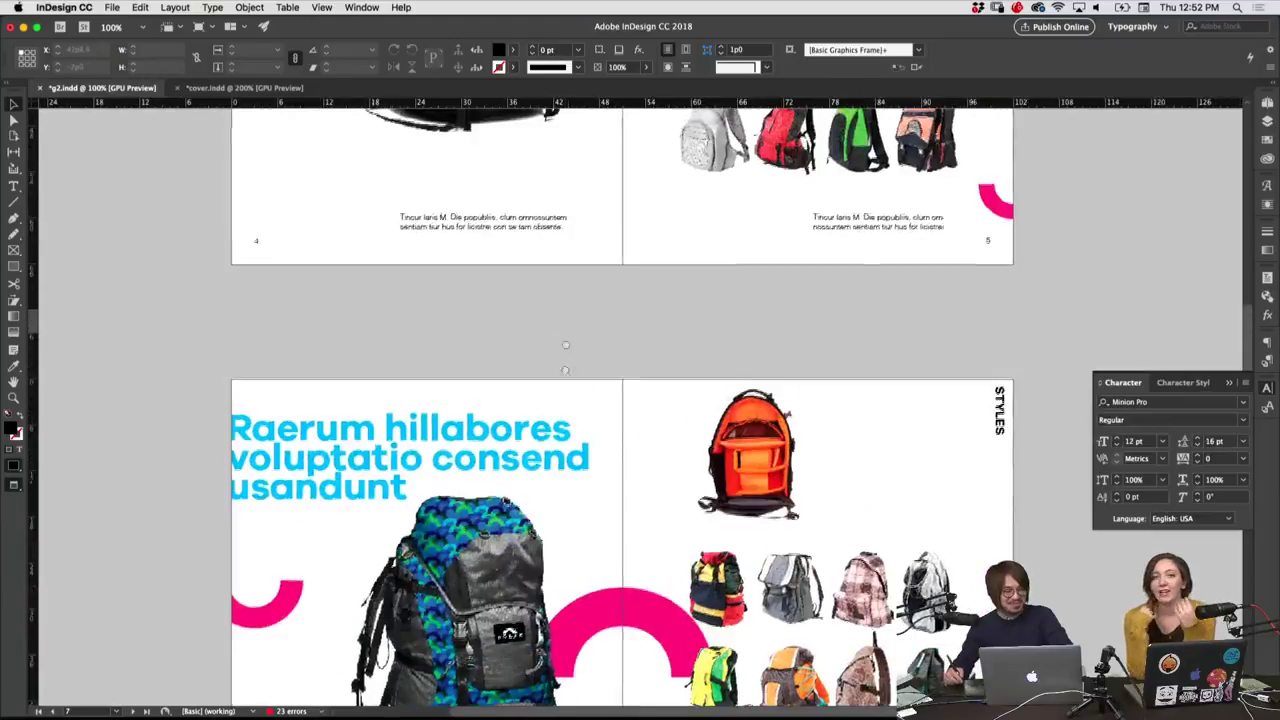
scroll(558, 460, up, 5)
scroll(557, 520, up, 5)
scroll(555, 580, up, 3)
scroll(555, 590, down, 1)
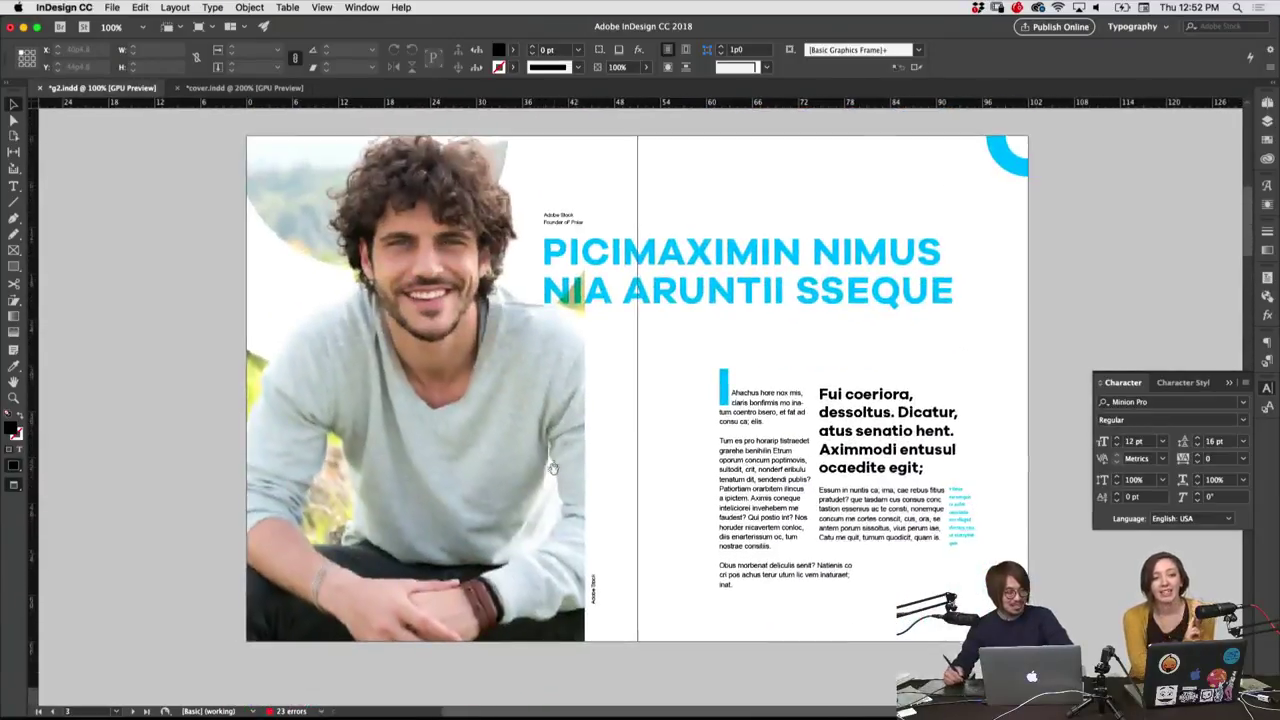